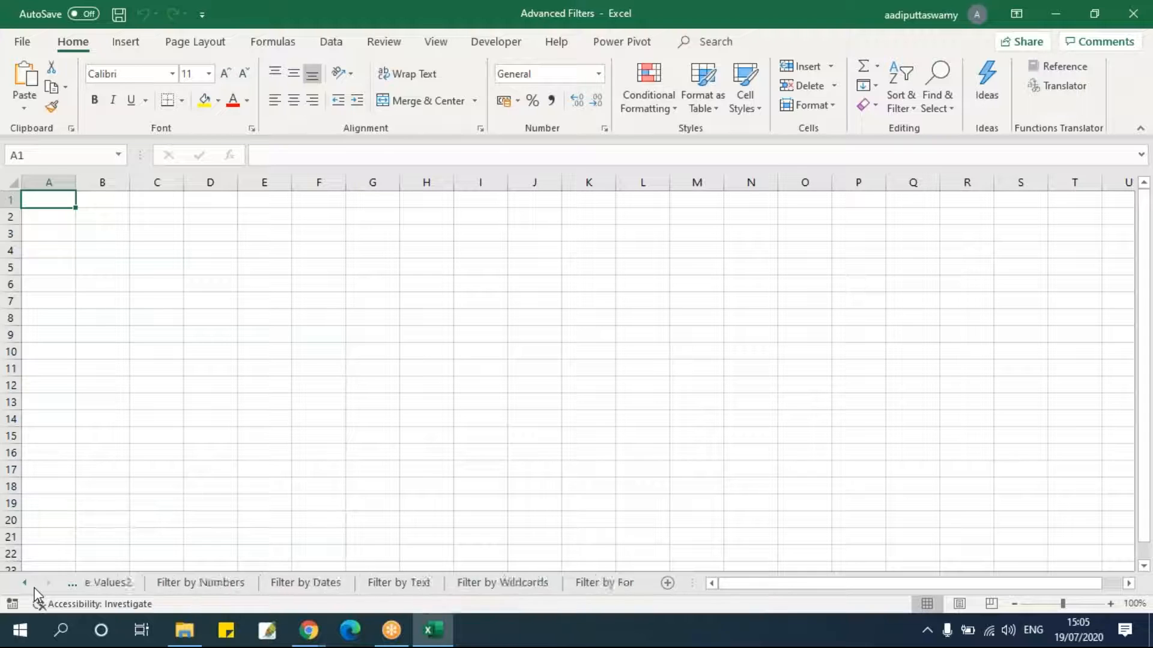
On the Unique Values sheet, select the whole data table from its header row down and turn on filtering.
{"action": "left_click", "coordinate": [114, 586]}
{"action": "left_click", "coordinate": [454, 400]}
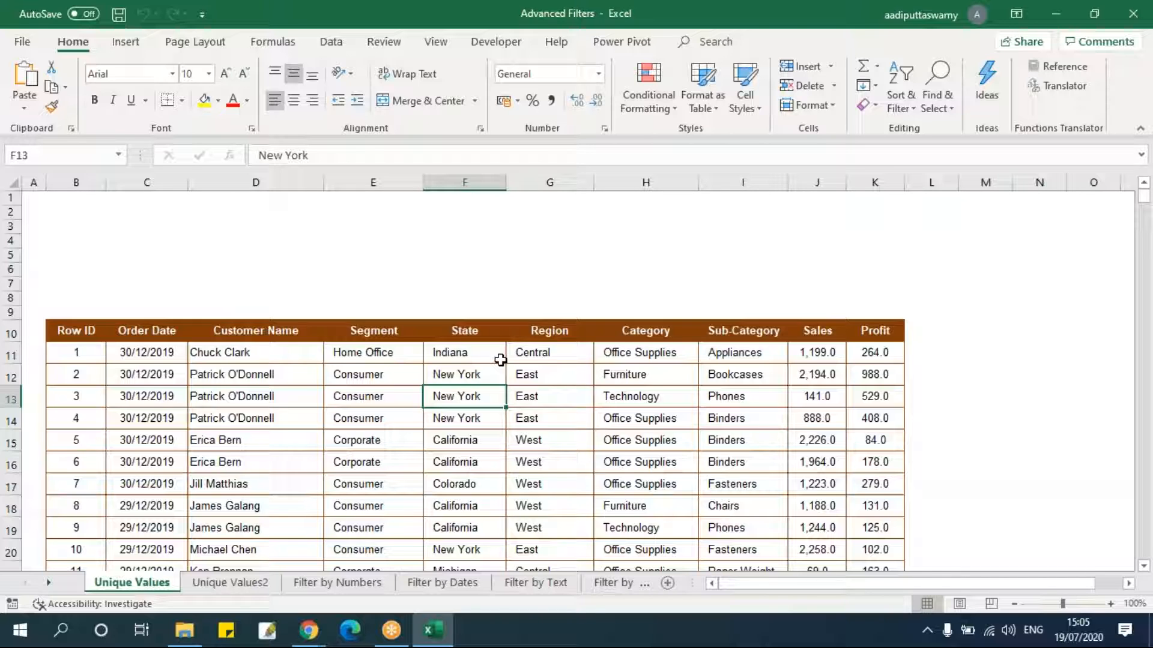
{"action": "left_click_drag", "start_coordinate": [80, 330], "coordinate": [875, 329]}
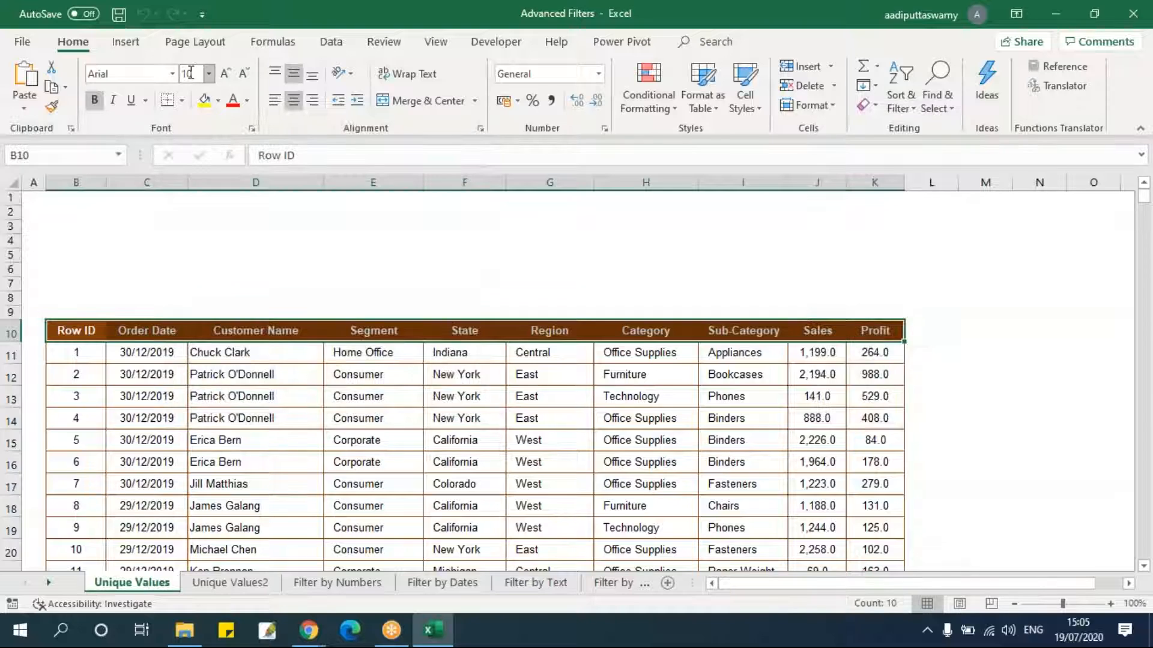
{"action": "key", "text": "ctrl+shift+Down"}
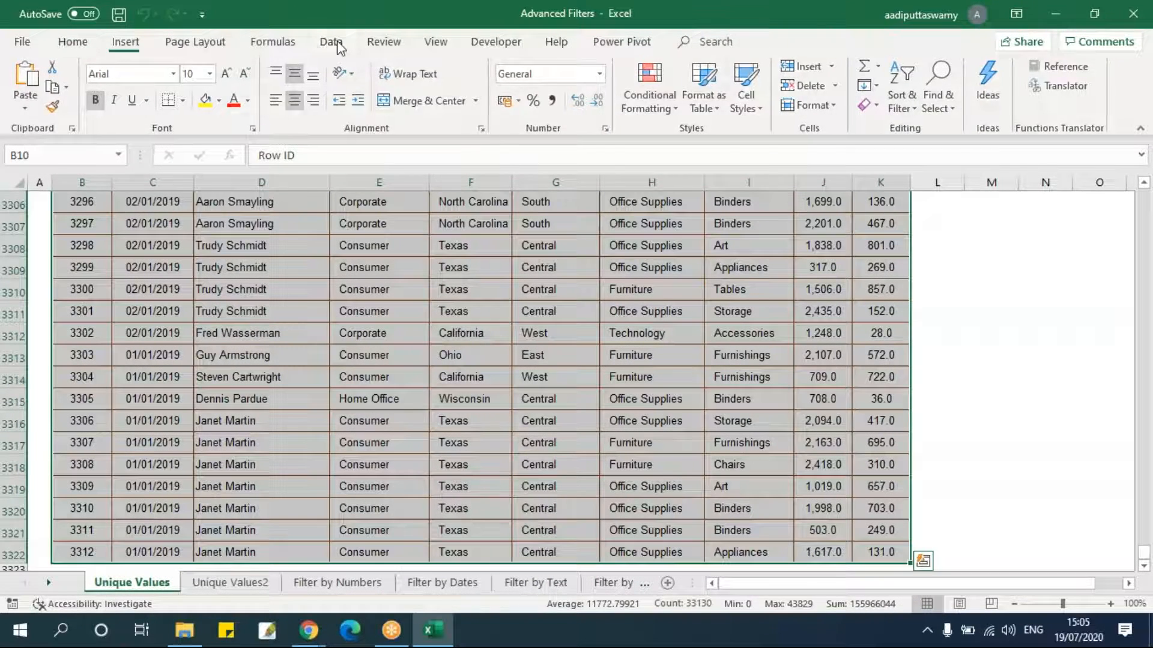
{"action": "left_click", "coordinate": [336, 43]}
{"action": "left_click", "coordinate": [679, 96]}
{"action": "scroll", "coordinate": [456, 300], "scroll_direction": "up", "scroll_amount": 3}
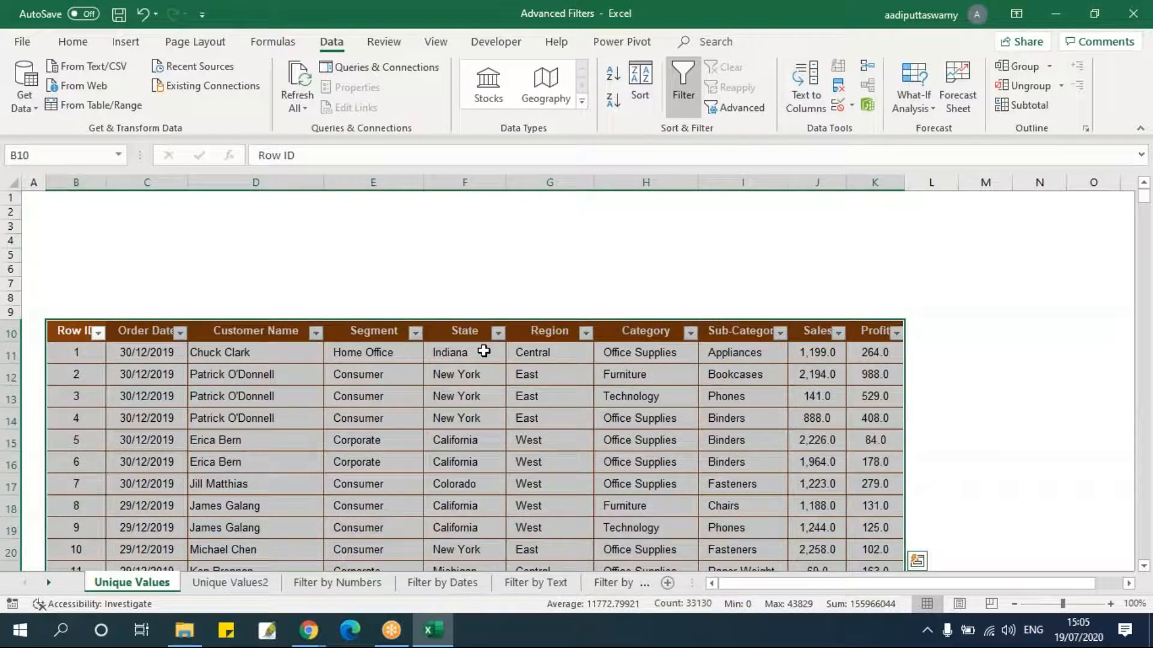
Filter the State column to show only Alabama, Arizona, Arkansas and Colorado.
{"action": "left_click", "coordinate": [483, 352]}
{"action": "left_click", "coordinate": [498, 332]}
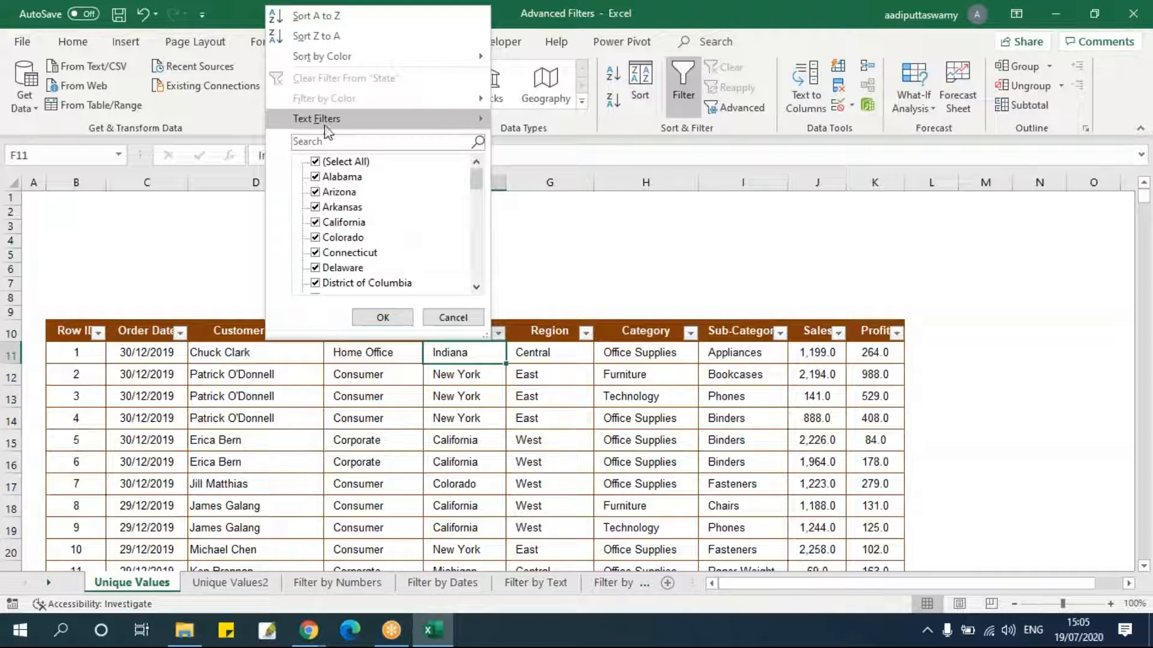
{"action": "left_click", "coordinate": [315, 161]}
{"action": "left_click", "coordinate": [315, 176]}
{"action": "left_click", "coordinate": [315, 191]}
{"action": "left_click", "coordinate": [315, 206]}
{"action": "left_click", "coordinate": [316, 237]}
{"action": "left_click", "coordinate": [383, 318]}
Filter the Sub-Category column to show only Accessories, Appliances and Chairs.
{"action": "left_click", "coordinate": [742, 418]}
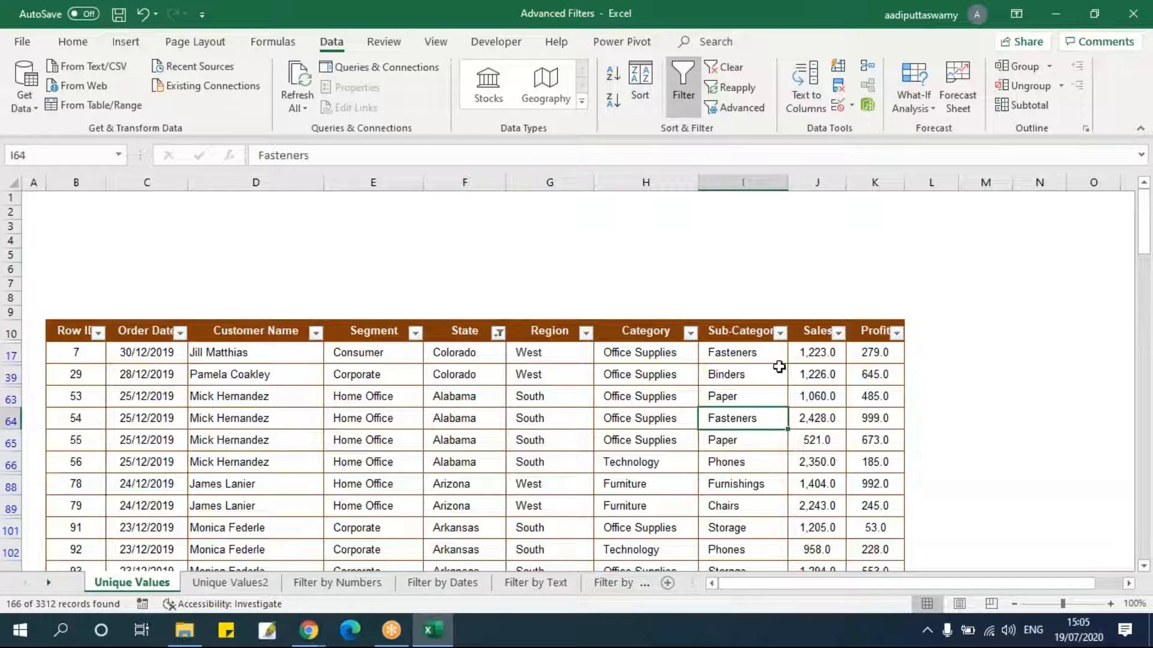
{"action": "left_click", "coordinate": [780, 332]}
{"action": "left_click", "coordinate": [596, 162]}
{"action": "left_click", "coordinate": [597, 177]}
{"action": "left_click", "coordinate": [597, 192]}
{"action": "left_click", "coordinate": [598, 252]}
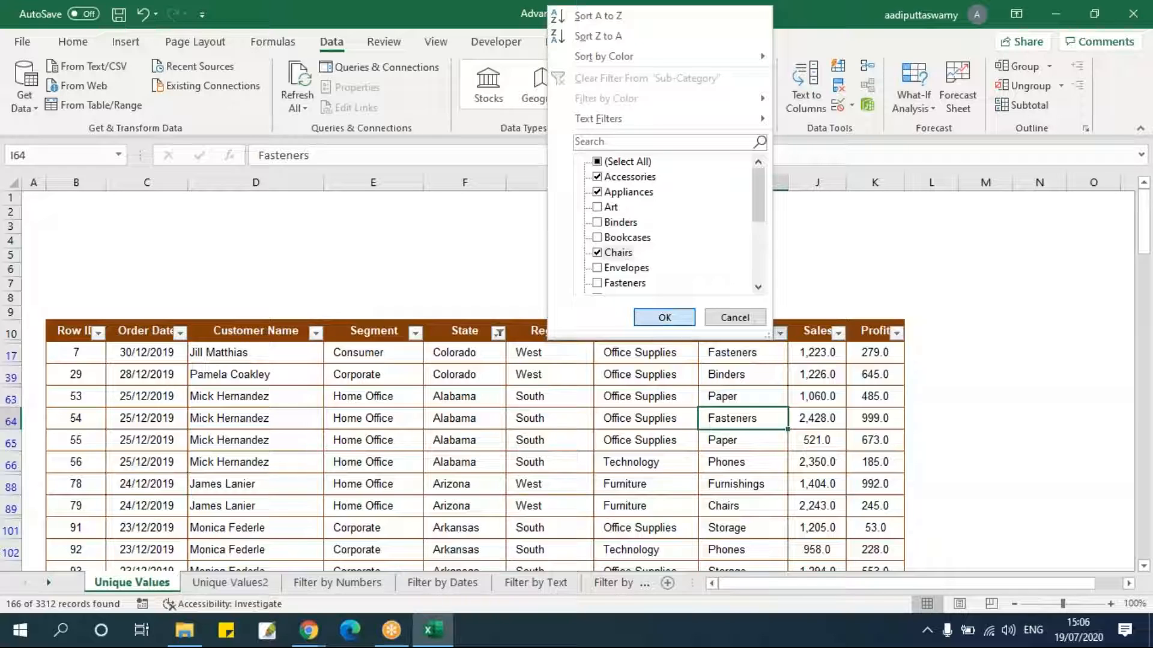
{"action": "left_click", "coordinate": [664, 317]}
{"action": "left_click", "coordinate": [577, 395]}
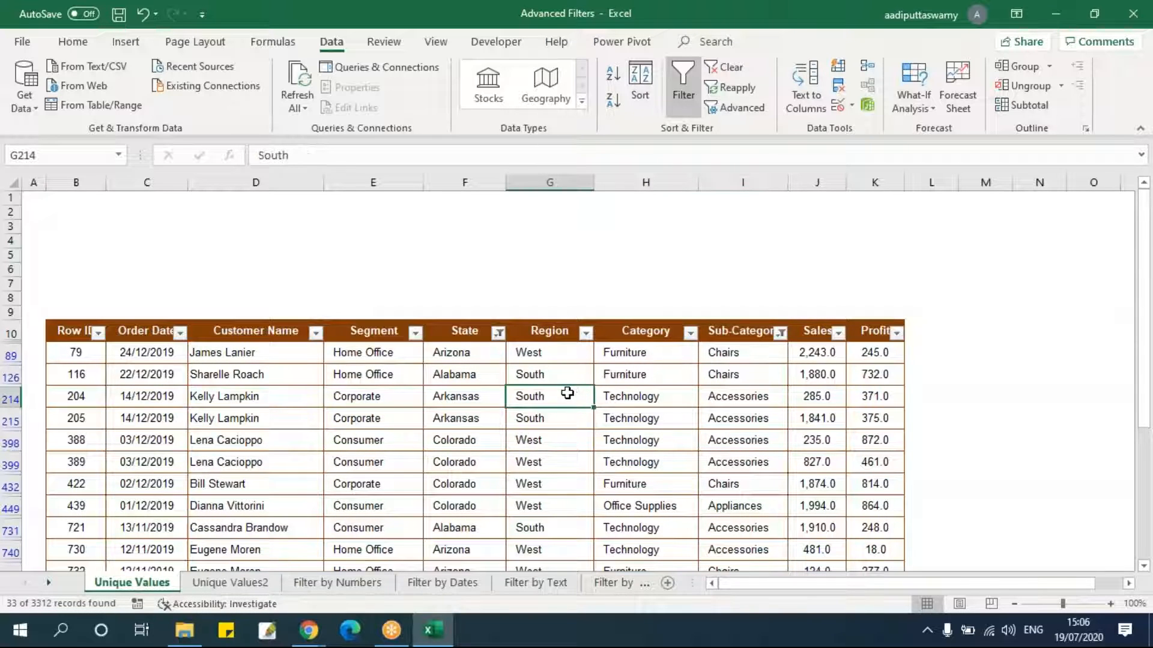
Turn off filtering on the table.
{"action": "key", "text": "ctrl+shift+l"}
{"action": "left_click", "coordinate": [524, 374]}
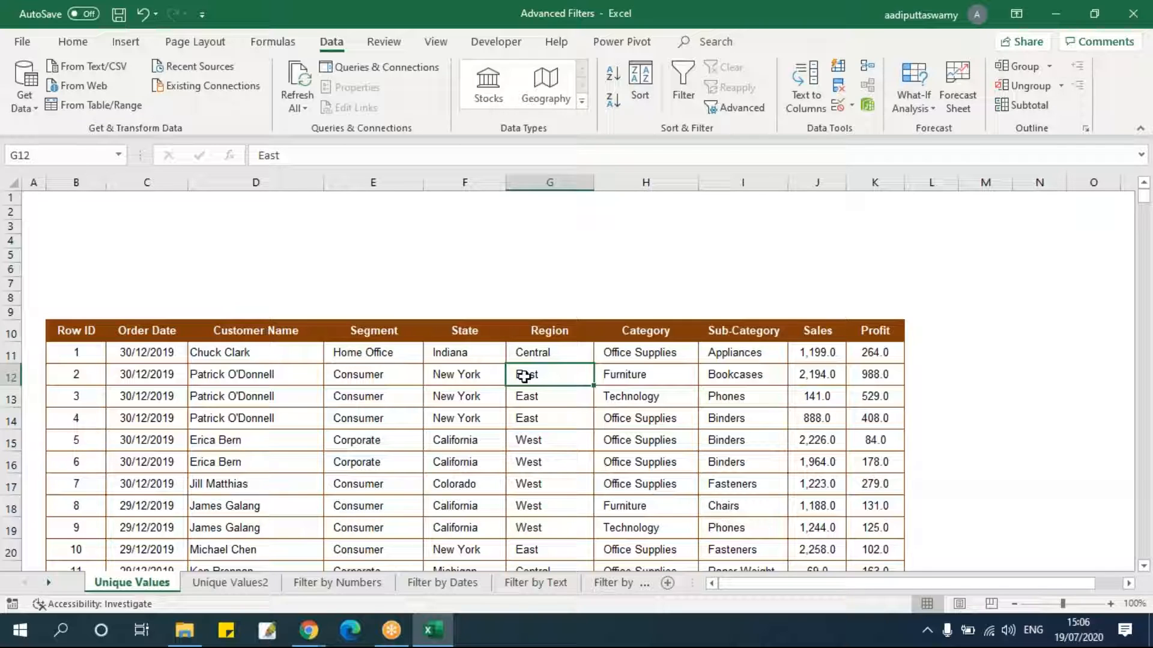
Browse across the table's column headers.
{"action": "left_click", "coordinate": [258, 356]}
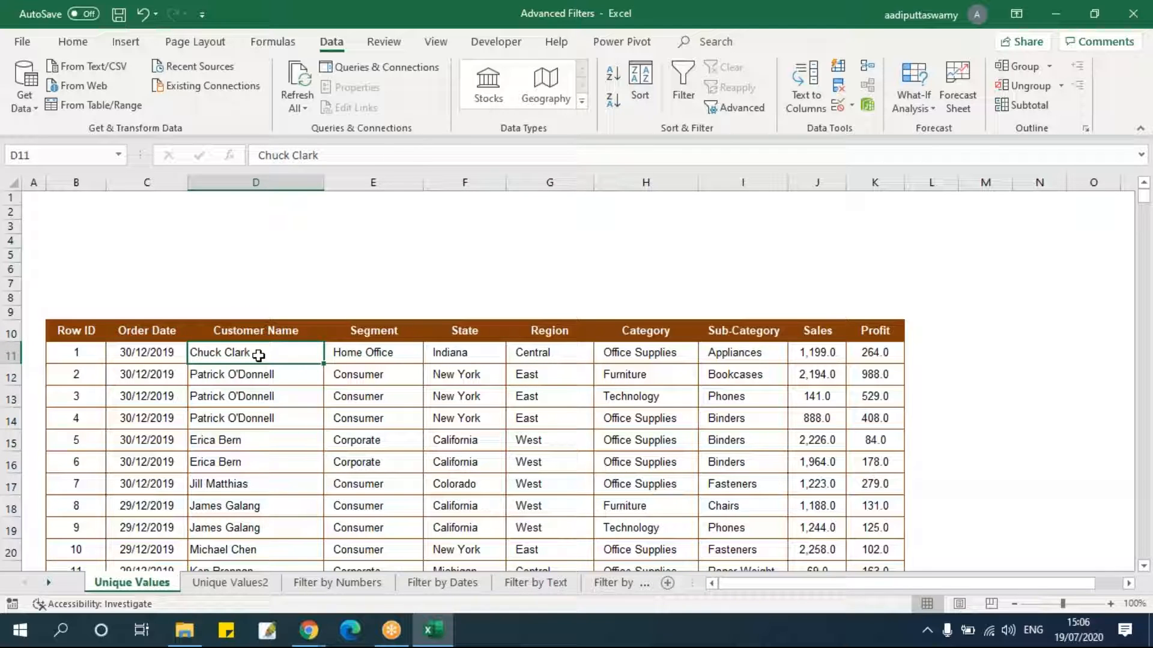
{"action": "left_click", "coordinate": [239, 373]}
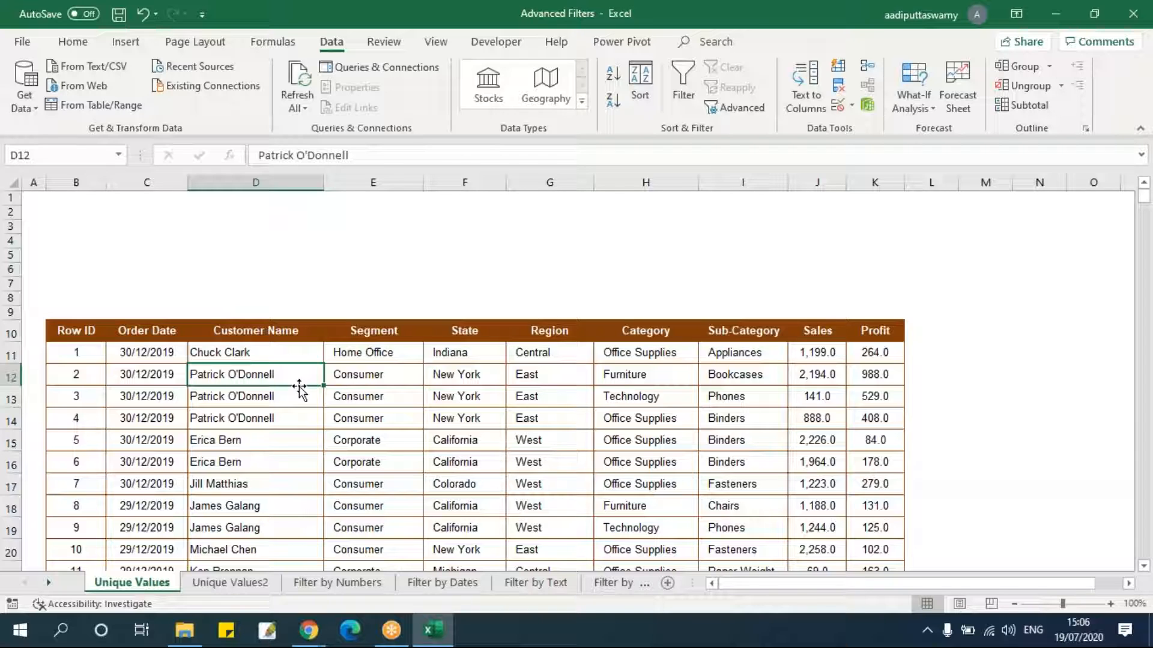
{"action": "key", "text": "Up"}
{"action": "key", "text": "Up"}
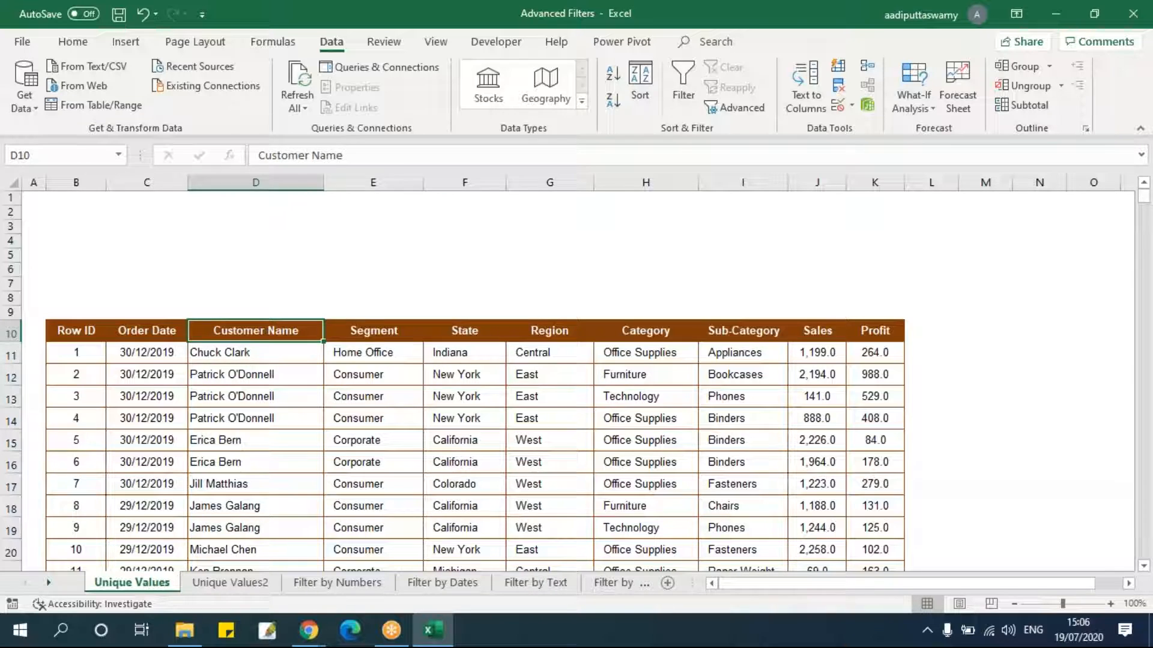
{"action": "key", "text": "Right"}
{"action": "key", "text": "Right"}
{"action": "key", "text": "Right"}
{"action": "key", "text": "Right"}
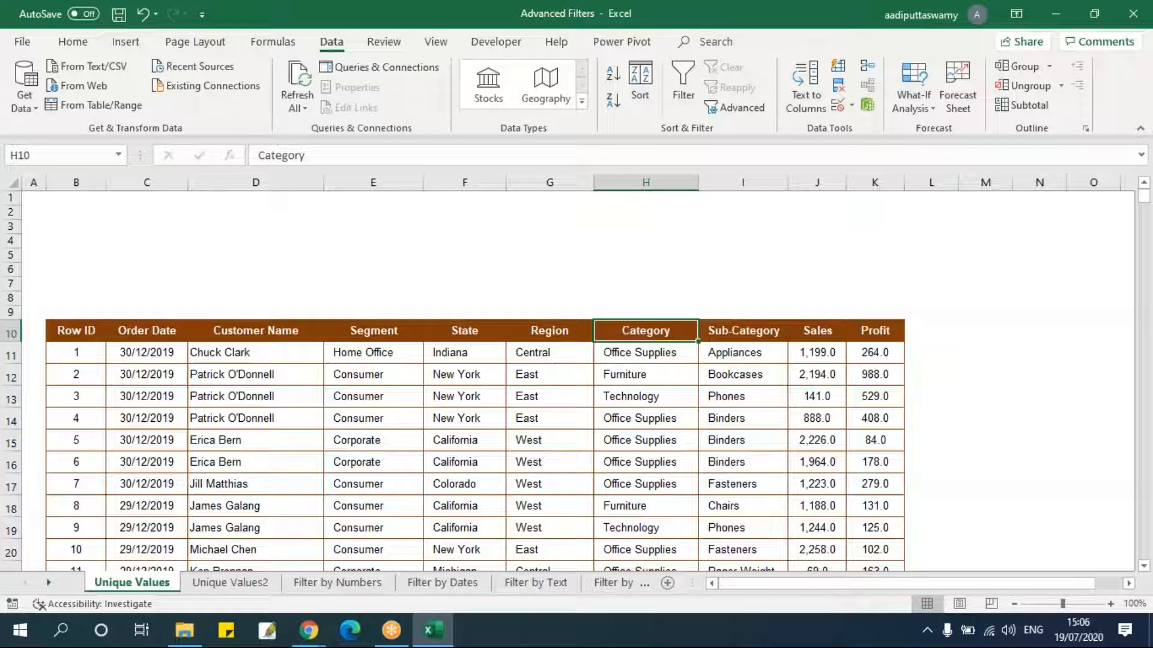
{"action": "key", "text": "Left"}
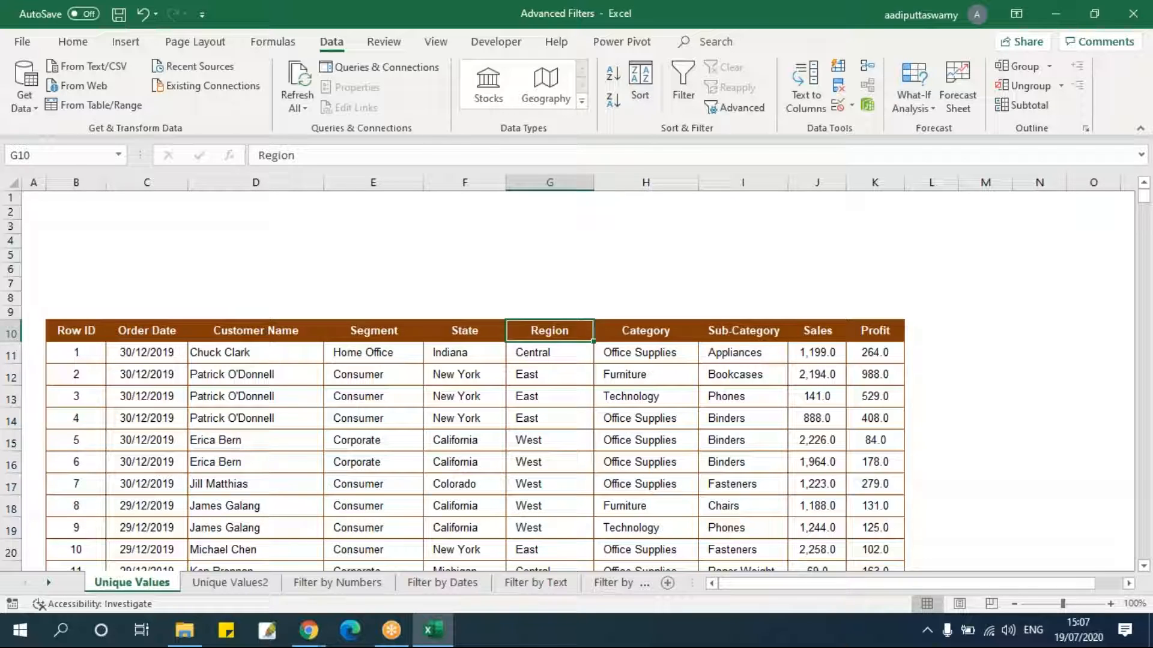
{"action": "key", "text": "Right"}
{"action": "key", "text": "Right"}
{"action": "key", "text": "Right"}
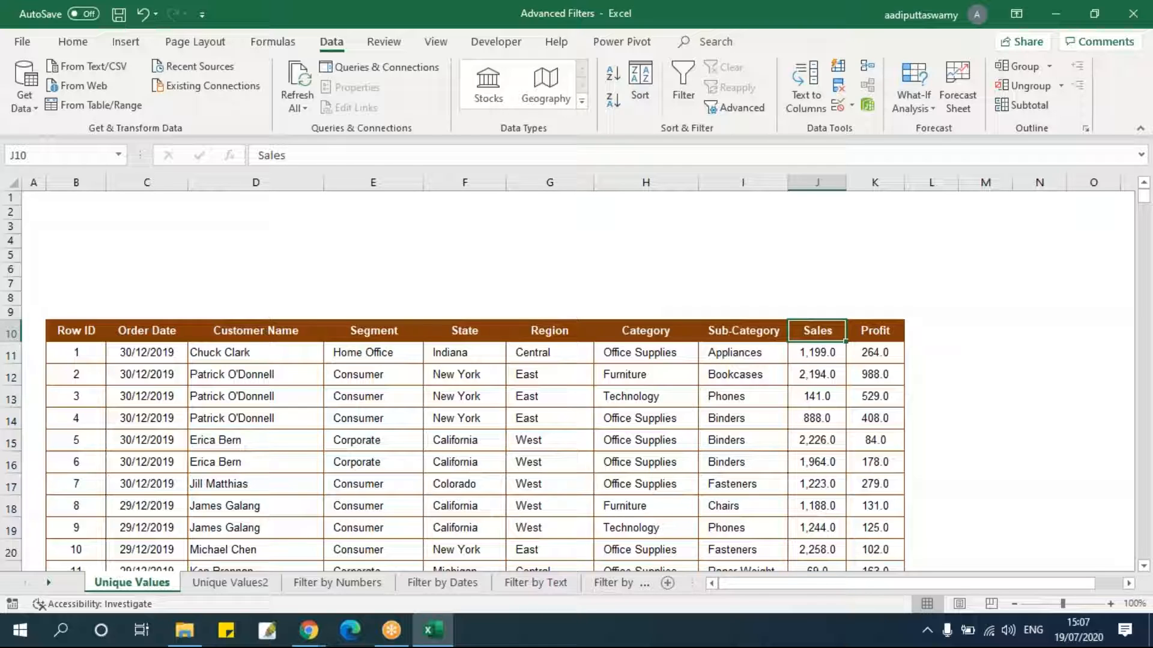
{"action": "key", "text": "Left"}
{"action": "key", "text": "Left"}
{"action": "key", "text": "Left"}
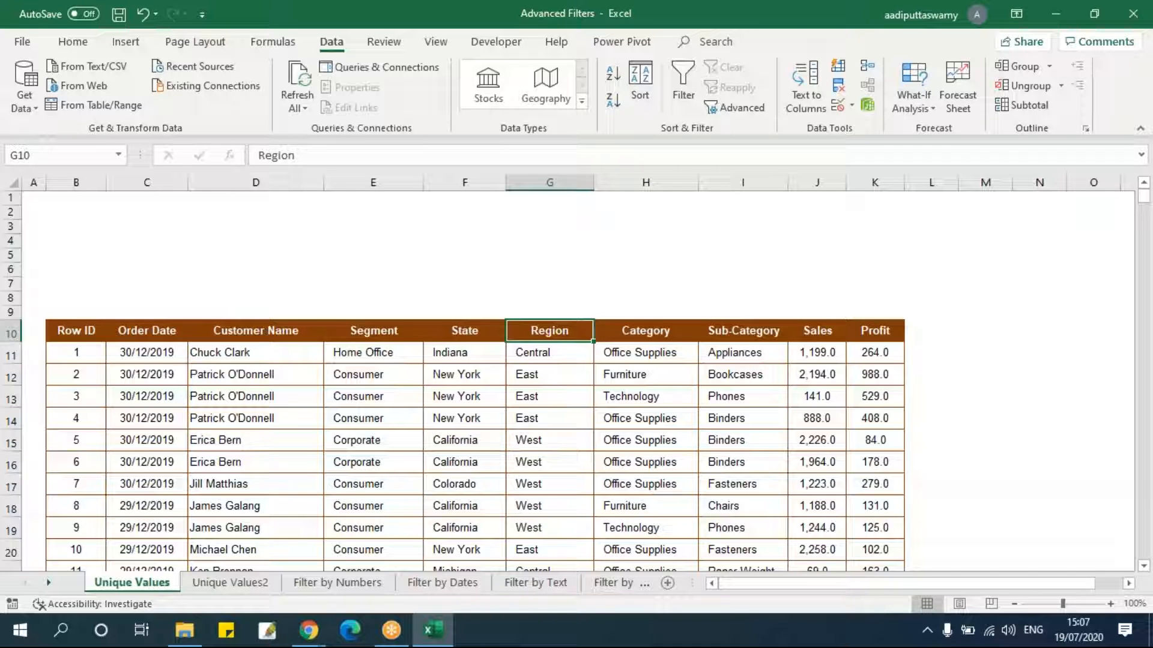
Copy the entire Region column and paste it, keeping its column widths, starting at cell P10.
{"action": "key", "text": "ctrl+shift+Down"}
{"action": "key", "text": "ctrl+c"}
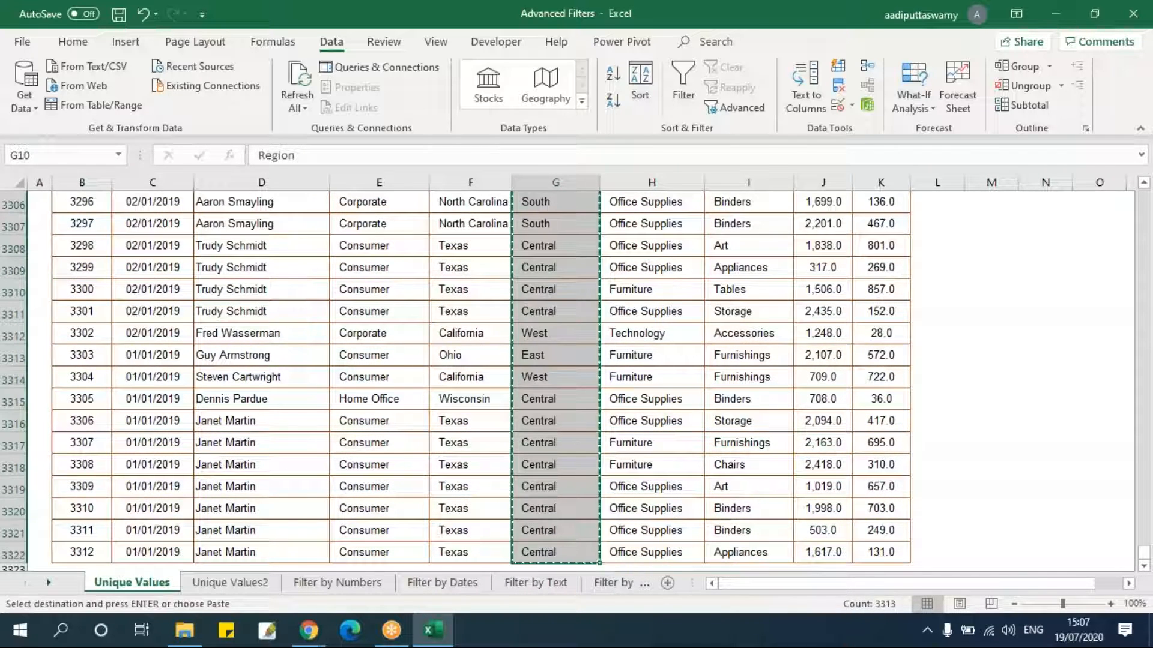
{"action": "key", "text": "ctrl+Up"}
{"action": "key", "text": "Down"}
{"action": "key", "text": "Down"}
{"action": "key", "text": "Down"}
{"action": "key", "text": "Down"}
{"action": "key", "text": "Down"}
{"action": "key", "text": "Down"}
{"action": "key", "text": "Down"}
{"action": "key", "text": "Down"}
{"action": "key", "text": "Down"}
{"action": "key", "text": "Right"}
{"action": "key", "text": "Right"}
{"action": "key", "text": "Right"}
{"action": "key", "text": "Right"}
{"action": "key", "text": "Right"}
{"action": "key", "text": "Right"}
{"action": "key", "text": "Right"}
{"action": "key", "text": "Right"}
{"action": "key", "text": "Right"}
{"action": "key", "text": "Right"}
{"action": "key", "text": "Left"}
{"action": "key", "text": "Left"}
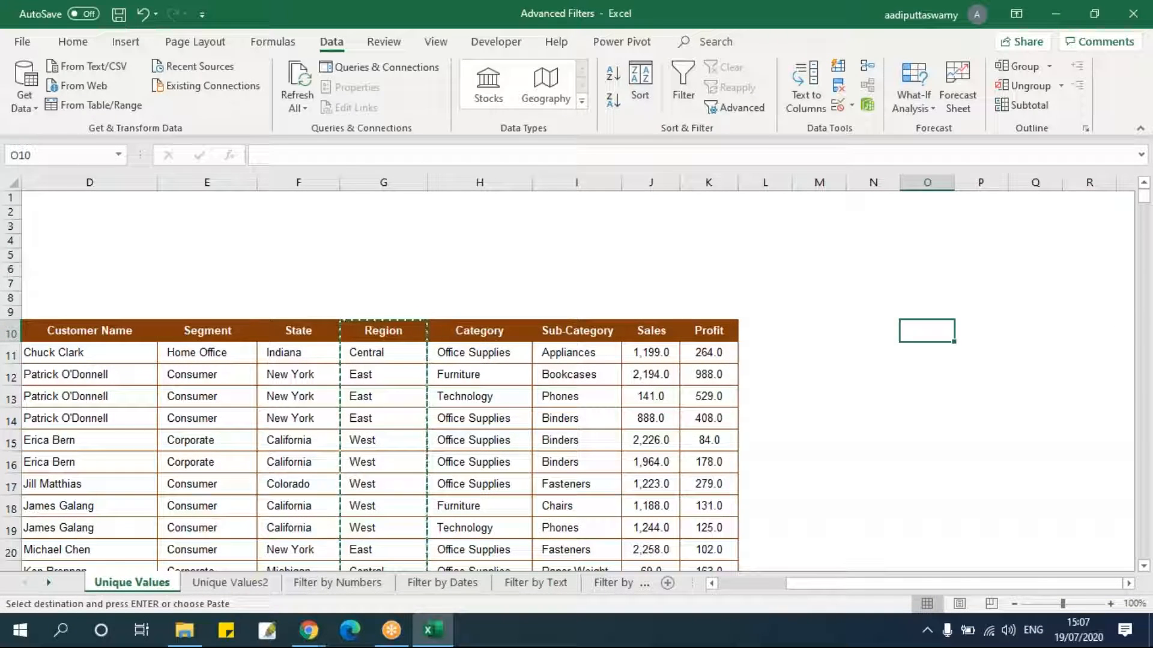
{"action": "key", "text": "Right"}
{"action": "key", "text": "ctrl+v"}
{"action": "key", "text": "ctrl+alt+v"}
{"action": "key", "text": "w"}
{"action": "key", "text": "Return"}
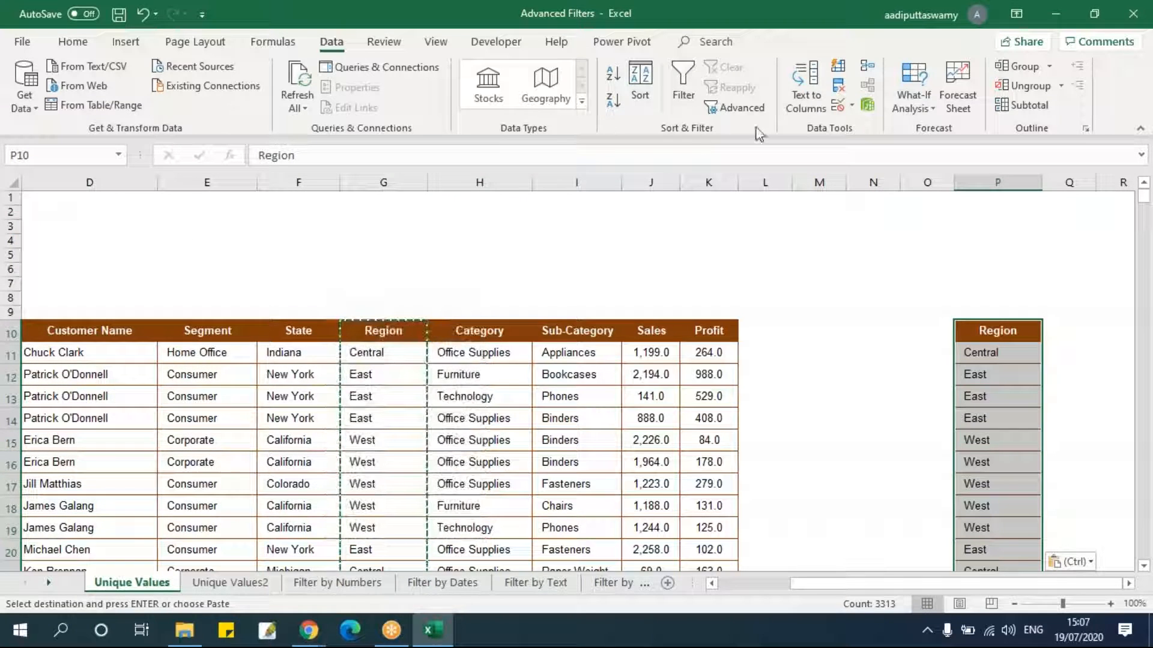
Remove duplicate values from the pasted Region column.
{"action": "left_click", "coordinate": [839, 89]}
{"action": "left_click", "coordinate": [368, 473]}
{"action": "left_click", "coordinate": [593, 359]}
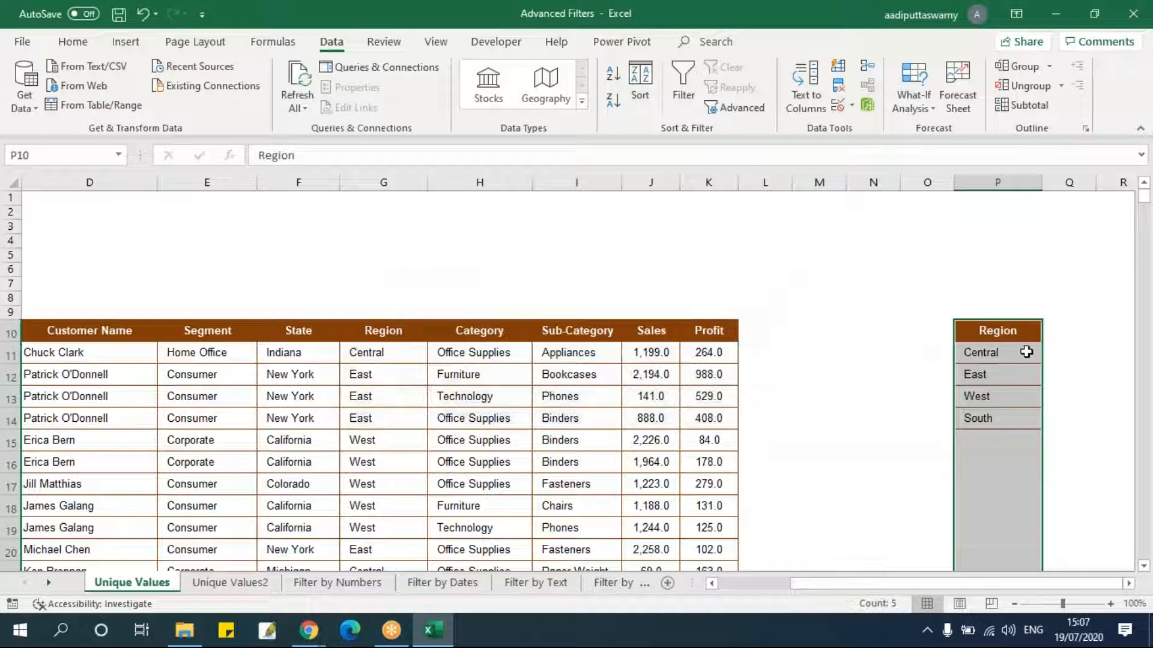
{"action": "left_click_drag", "start_coordinate": [990, 330], "coordinate": [993, 419]}
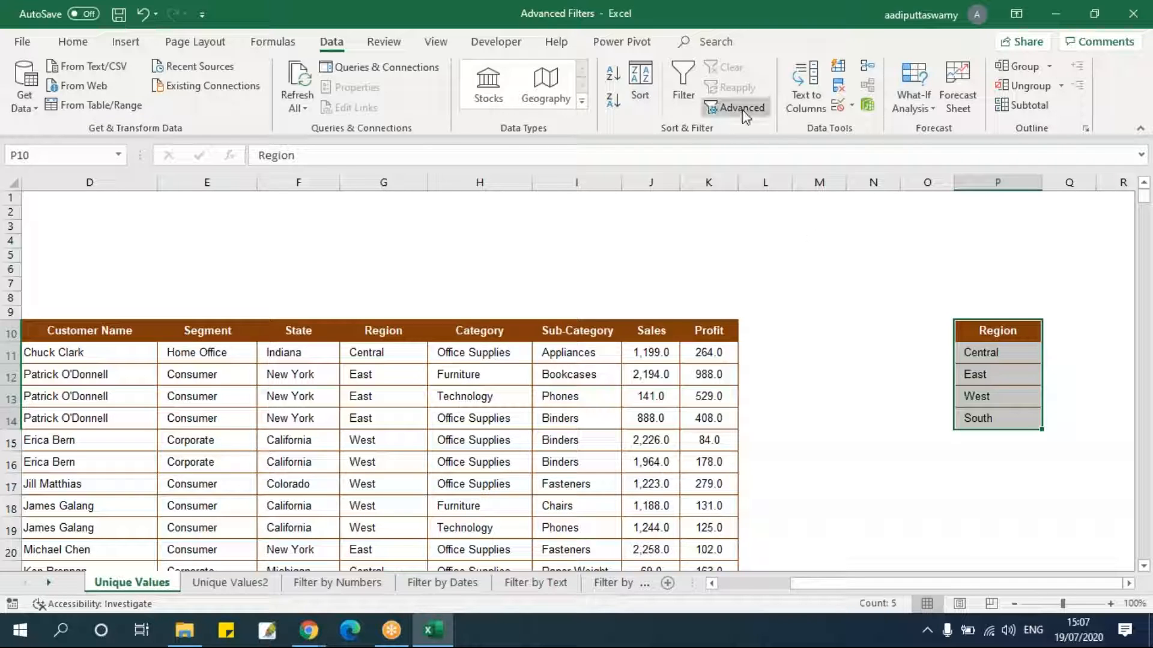
{"action": "left_click", "coordinate": [803, 337]}
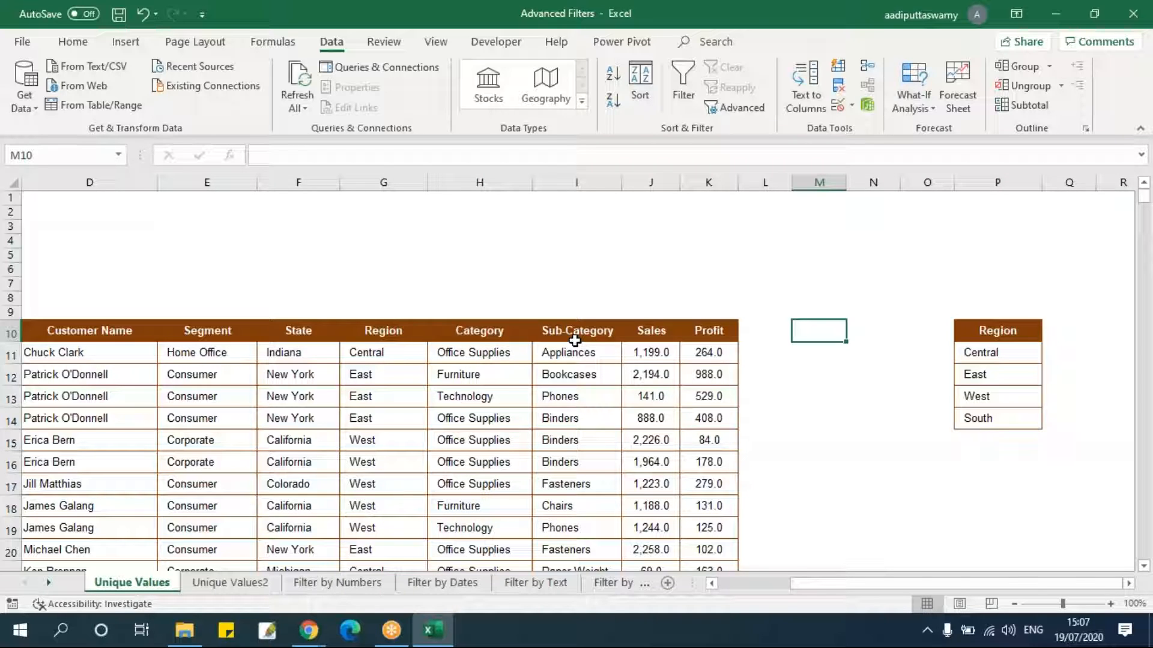
{"action": "left_click", "coordinate": [502, 280]}
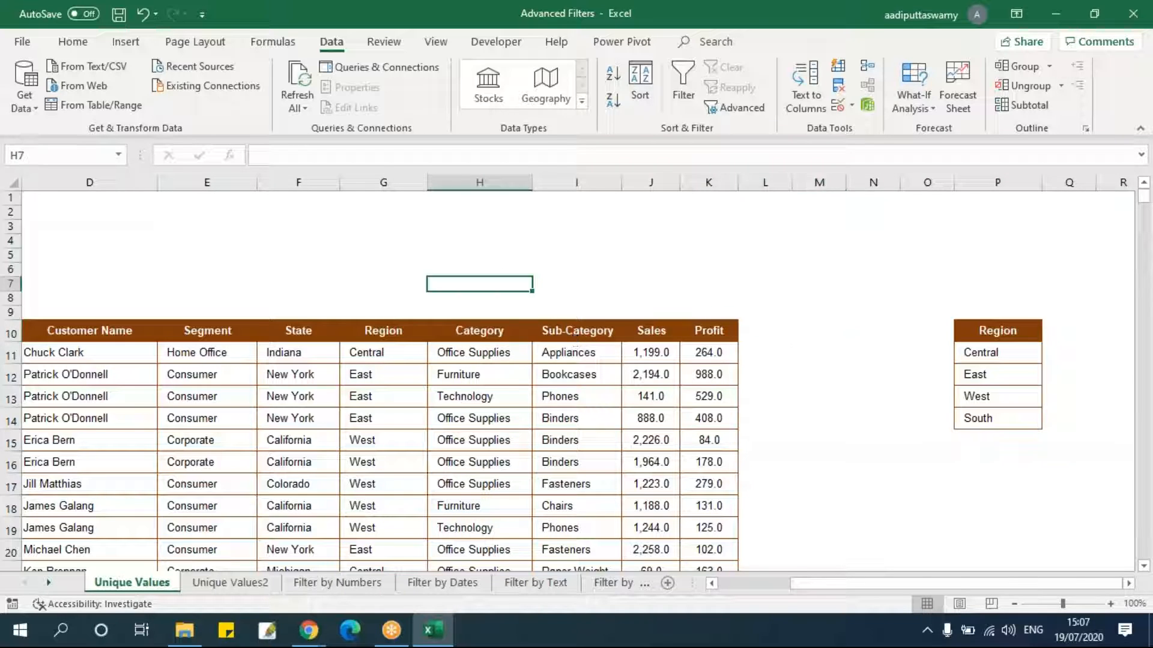
{"action": "left_click", "coordinate": [646, 259]}
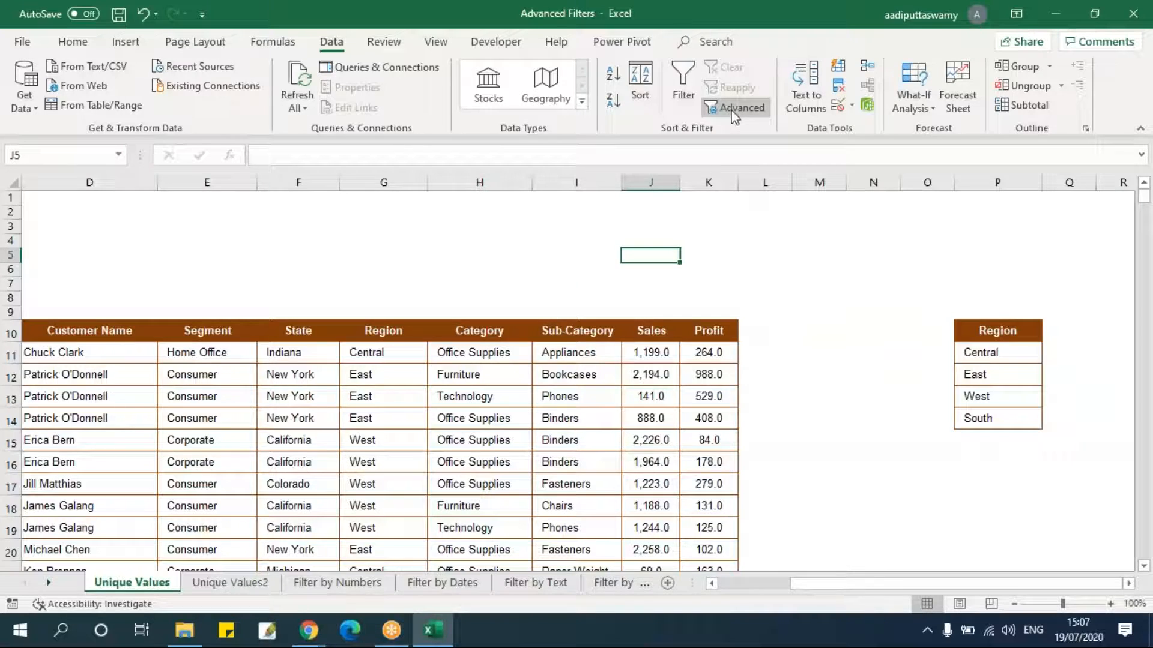
{"action": "left_click", "coordinate": [735, 108]}
{"action": "left_click_drag", "start_coordinate": [322, 274], "coordinate": [553, 239]}
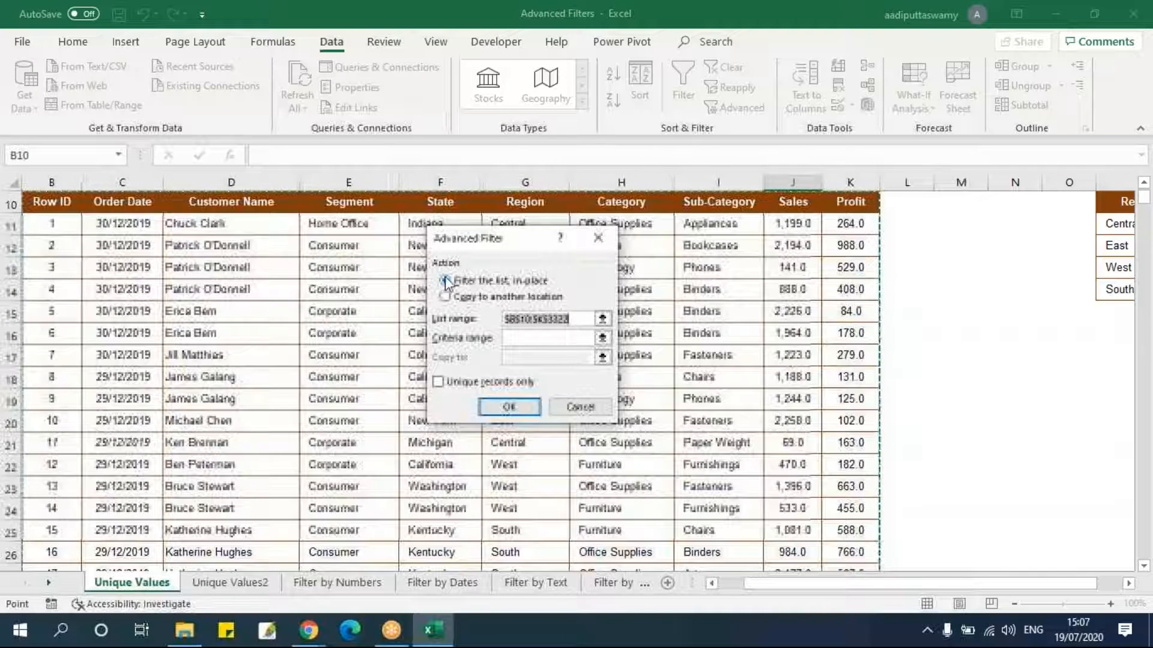
{"action": "left_click_drag", "start_coordinate": [514, 239], "coordinate": [461, 236]}
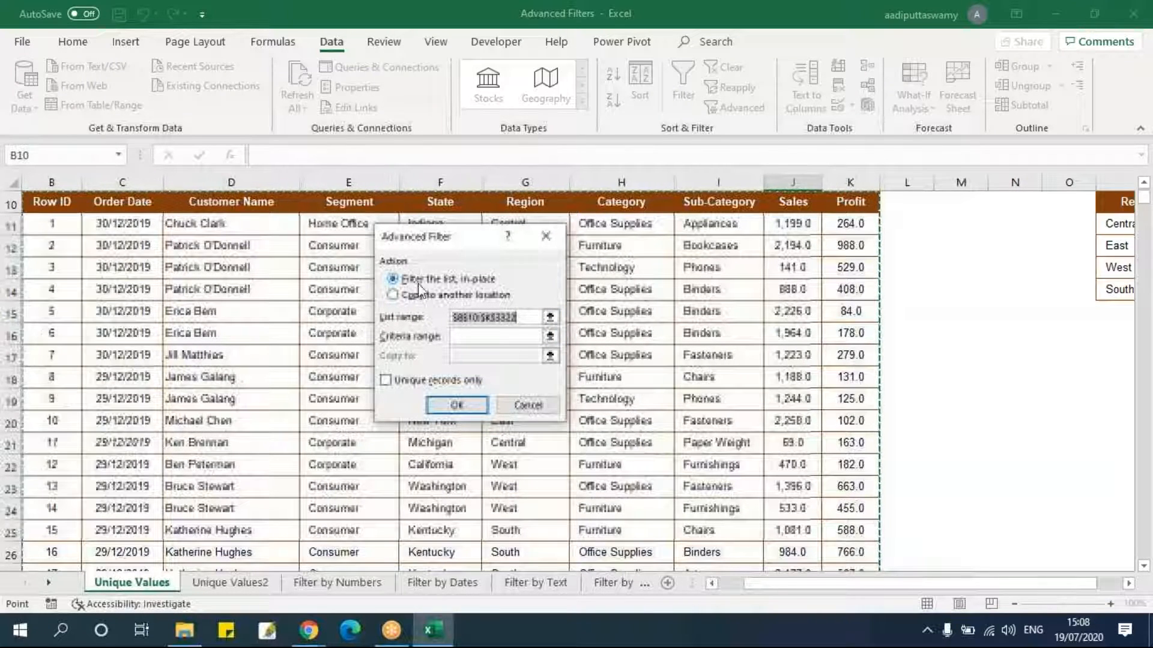
{"action": "left_click", "coordinate": [546, 236]}
{"action": "left_click", "coordinate": [351, 226]}
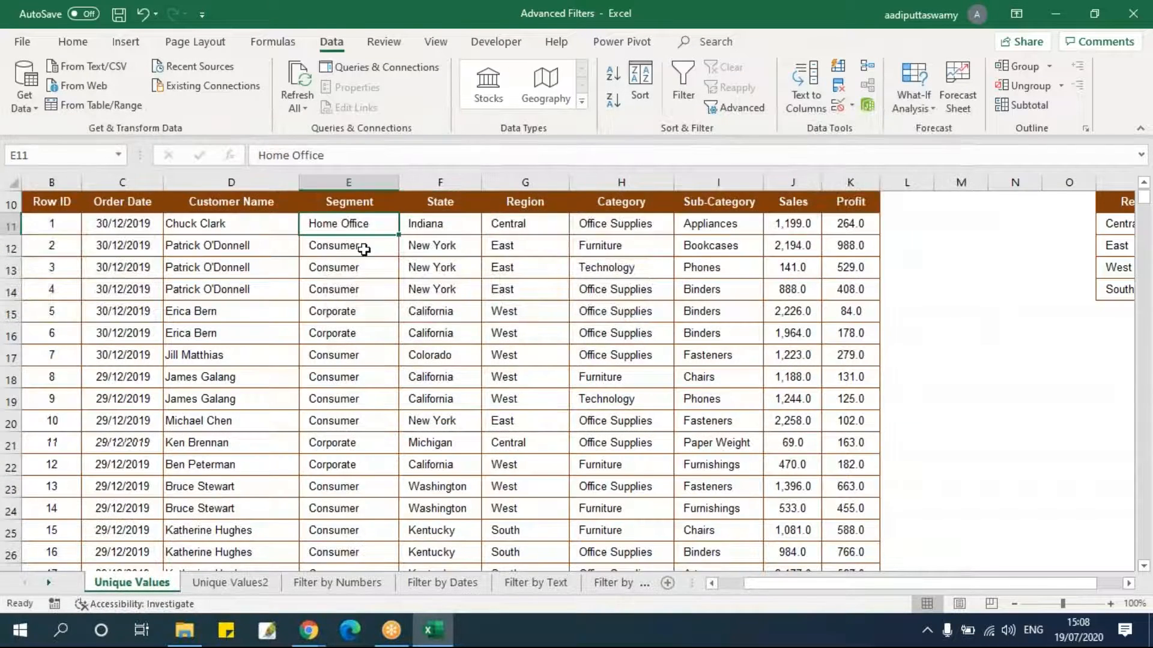
Turn on filtering and show only Consumer rows in the Segment column.
{"action": "scroll", "coordinate": [360, 249], "scroll_direction": "up", "scroll_amount": 3}
{"action": "left_click", "coordinate": [325, 332]}
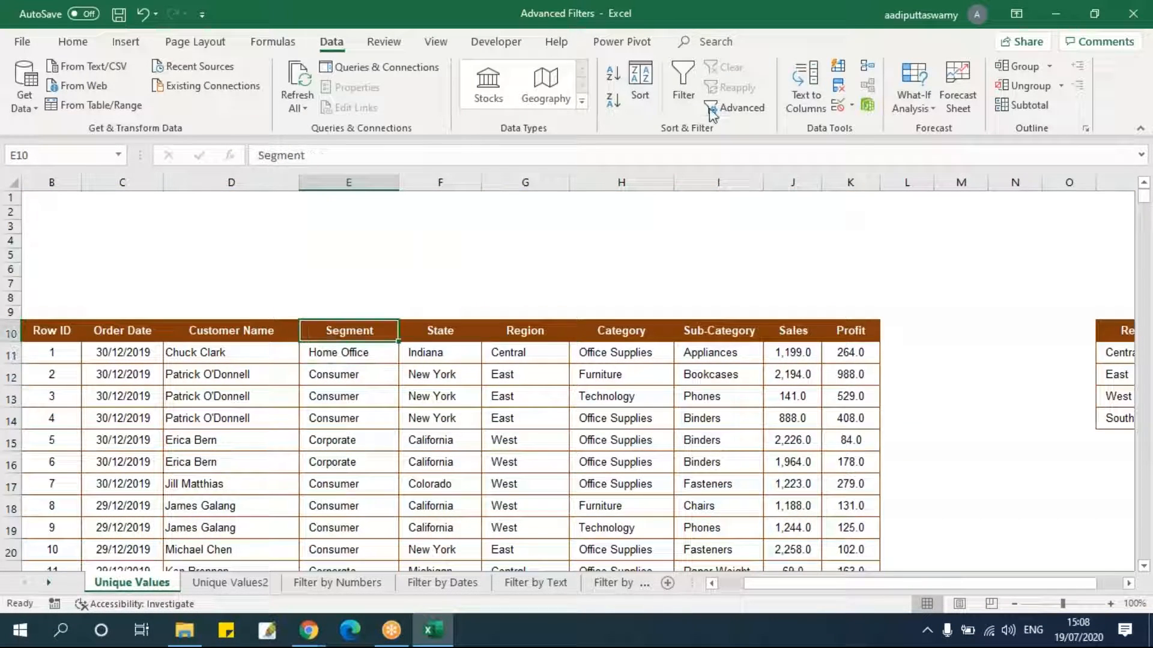
{"action": "left_click", "coordinate": [682, 90]}
{"action": "left_click", "coordinate": [391, 334]}
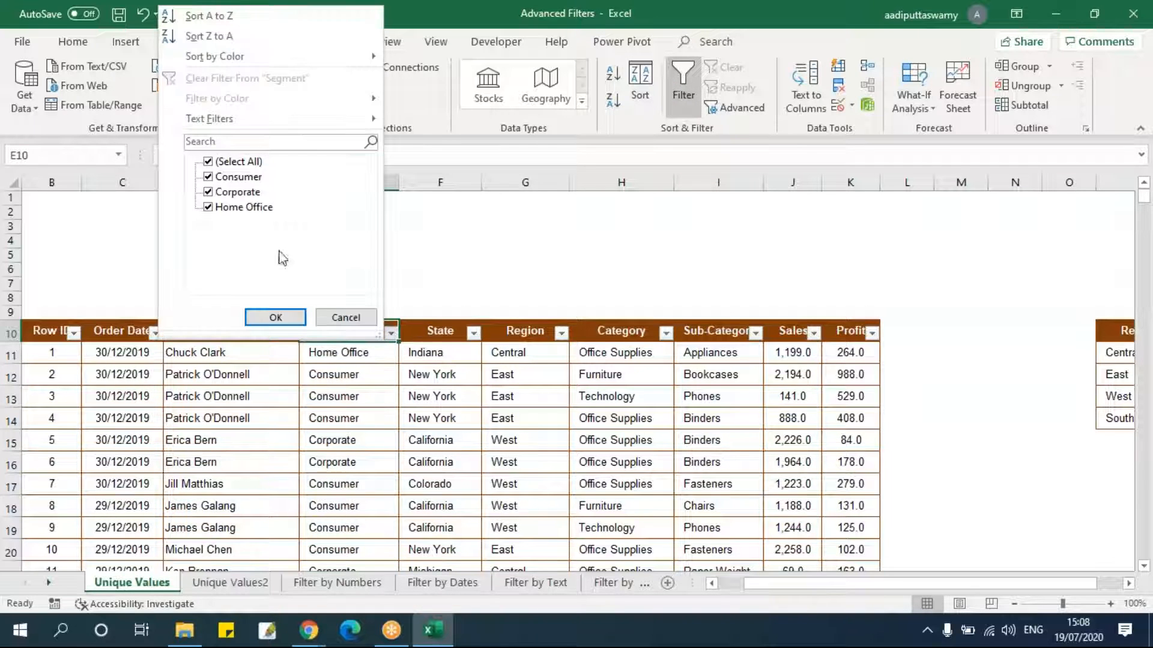
{"action": "left_click", "coordinate": [250, 166]}
{"action": "left_click", "coordinate": [238, 177]}
{"action": "left_click", "coordinate": [275, 317]}
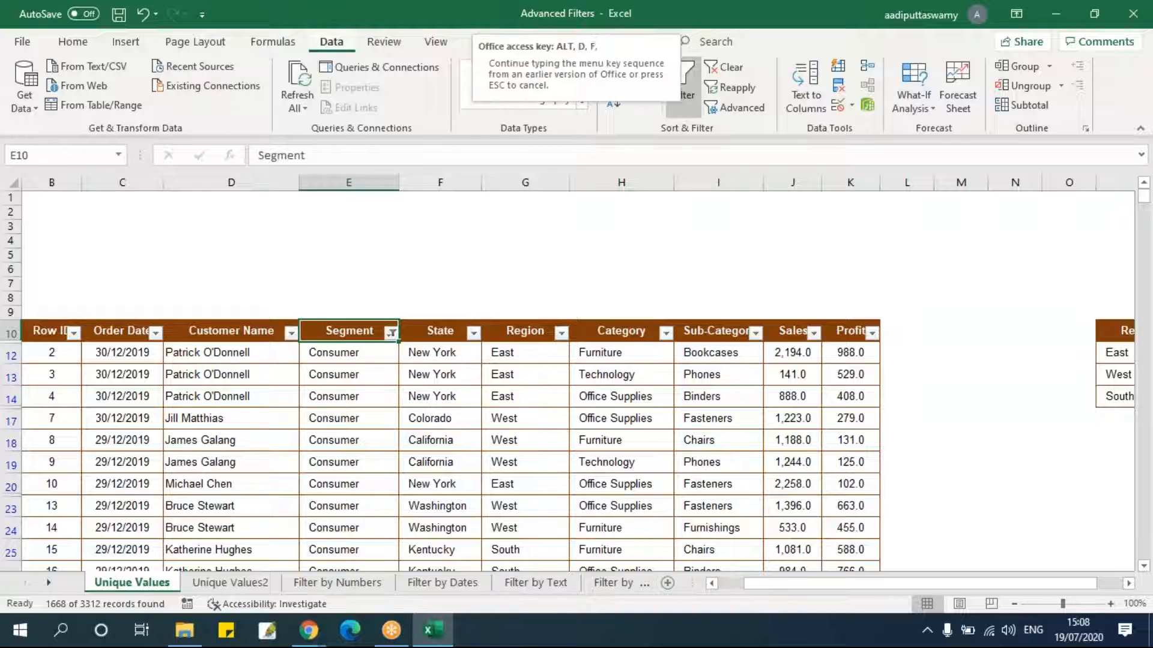
Turn off filtering and run Advanced Filter in place on the table range $B$10:$K$3322.
{"action": "left_click", "coordinate": [682, 90]}
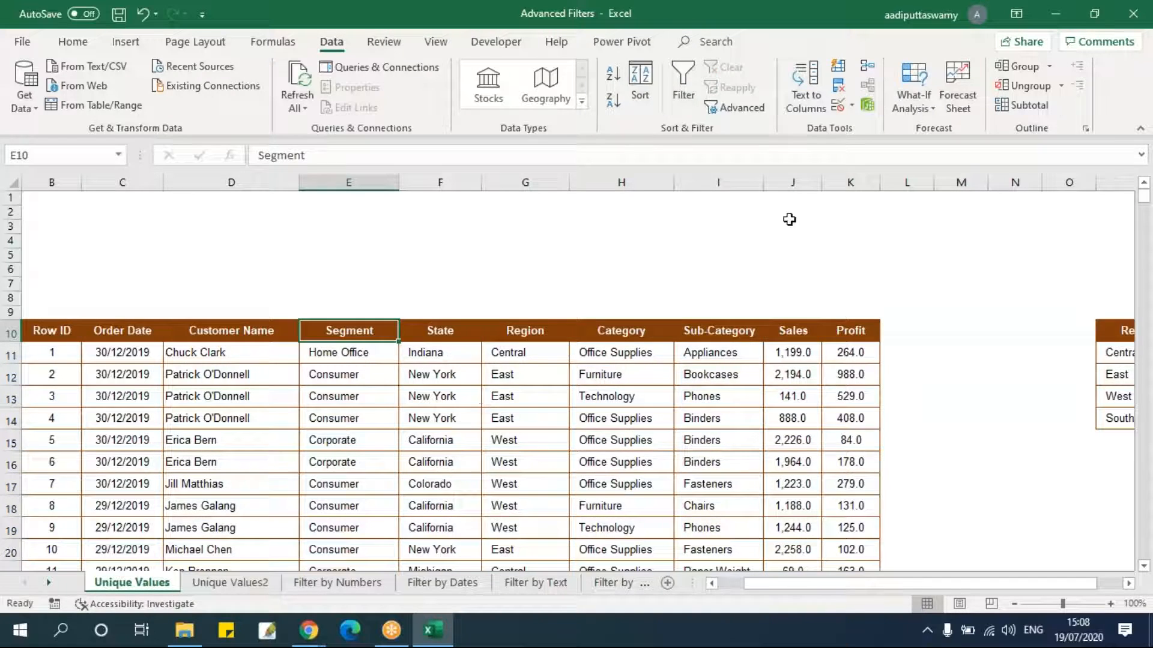
{"action": "left_click", "coordinate": [743, 108]}
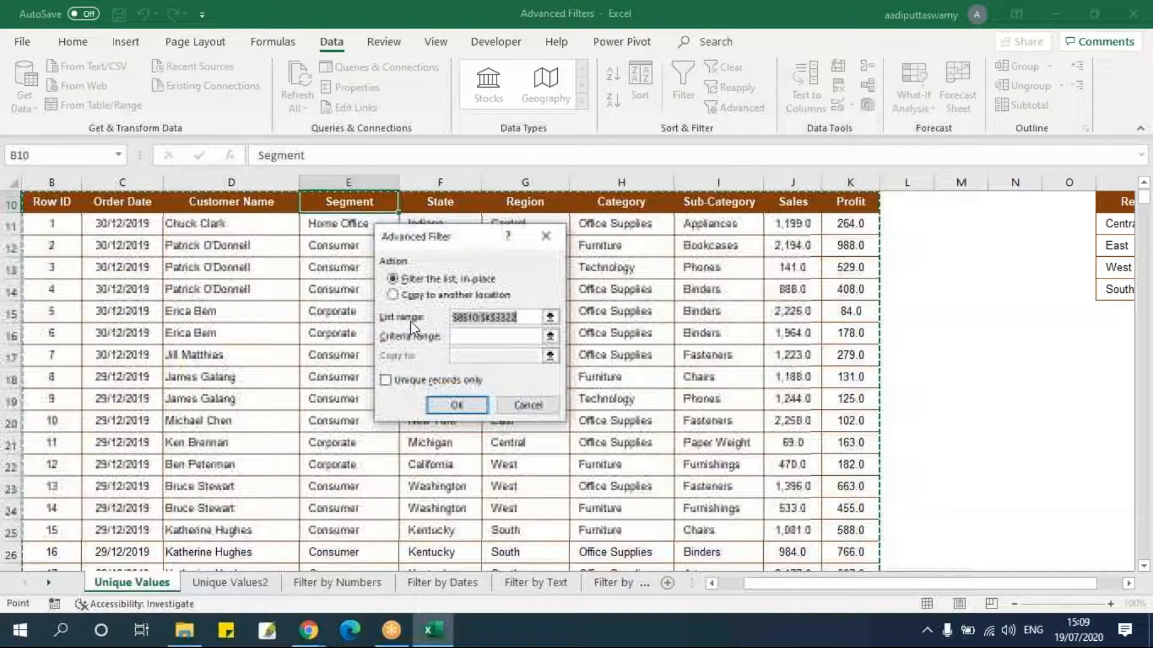
{"action": "key", "text": "Return"}
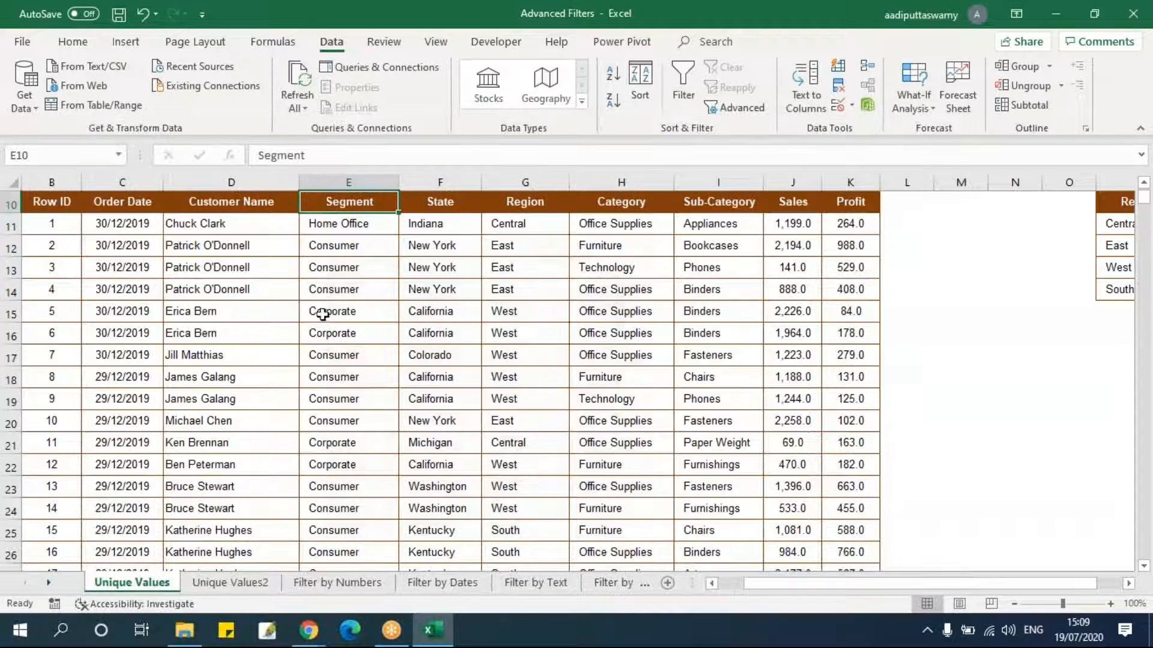
{"action": "scroll", "coordinate": [98, 270], "scroll_direction": "up", "scroll_amount": 3}
{"action": "left_click_drag", "start_coordinate": [240, 366], "coordinate": [797, 437]}
{"action": "key", "text": "Left"}
{"action": "key", "text": "Right"}
{"action": "key", "text": "ctrl+shift+Right"}
{"action": "key", "text": "ctrl+shift+Down"}
{"action": "key", "text": "Up"}
{"action": "key", "text": "Down"}
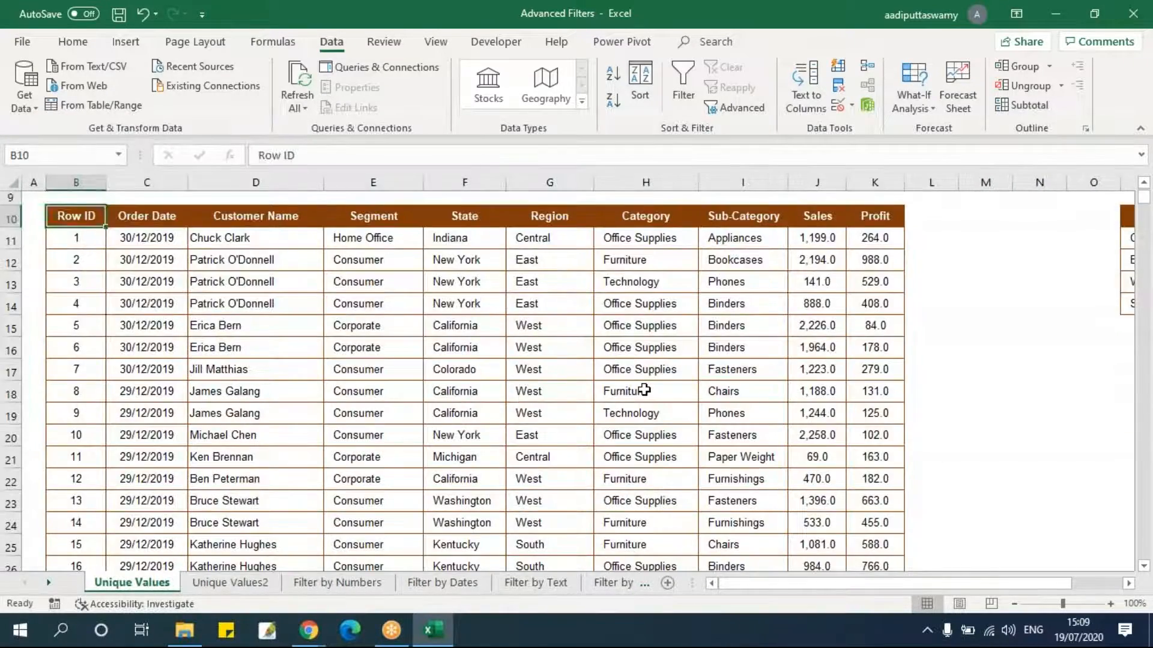
{"action": "key", "text": "Up"}
{"action": "key", "text": "Down"}
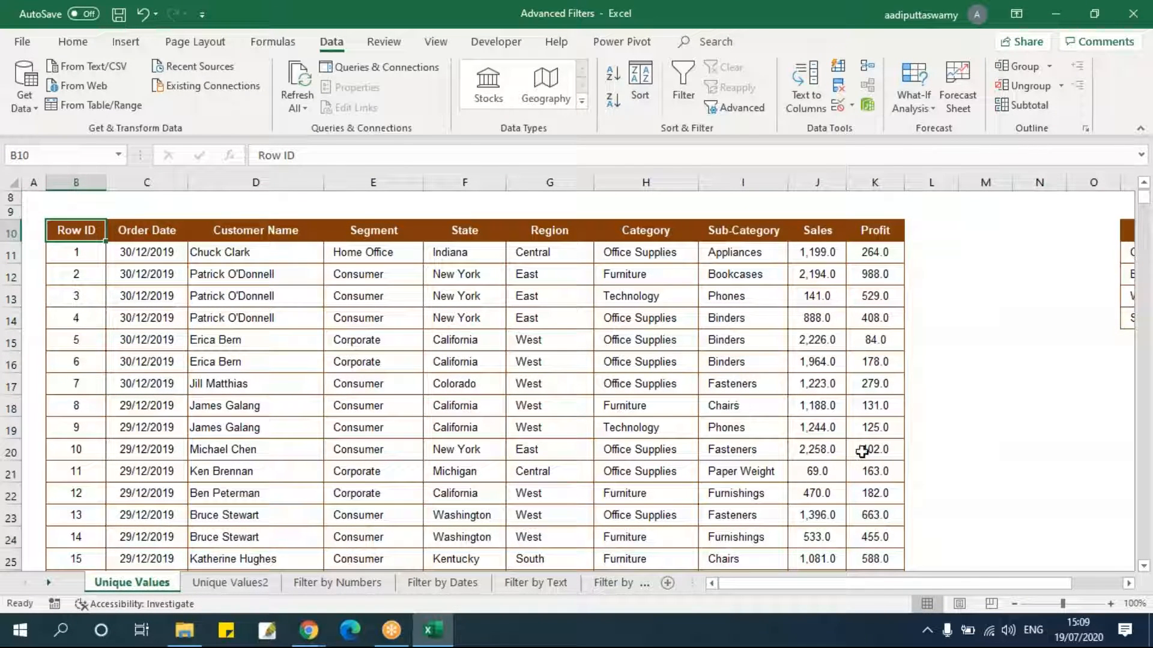
{"action": "left_click", "coordinate": [543, 346]}
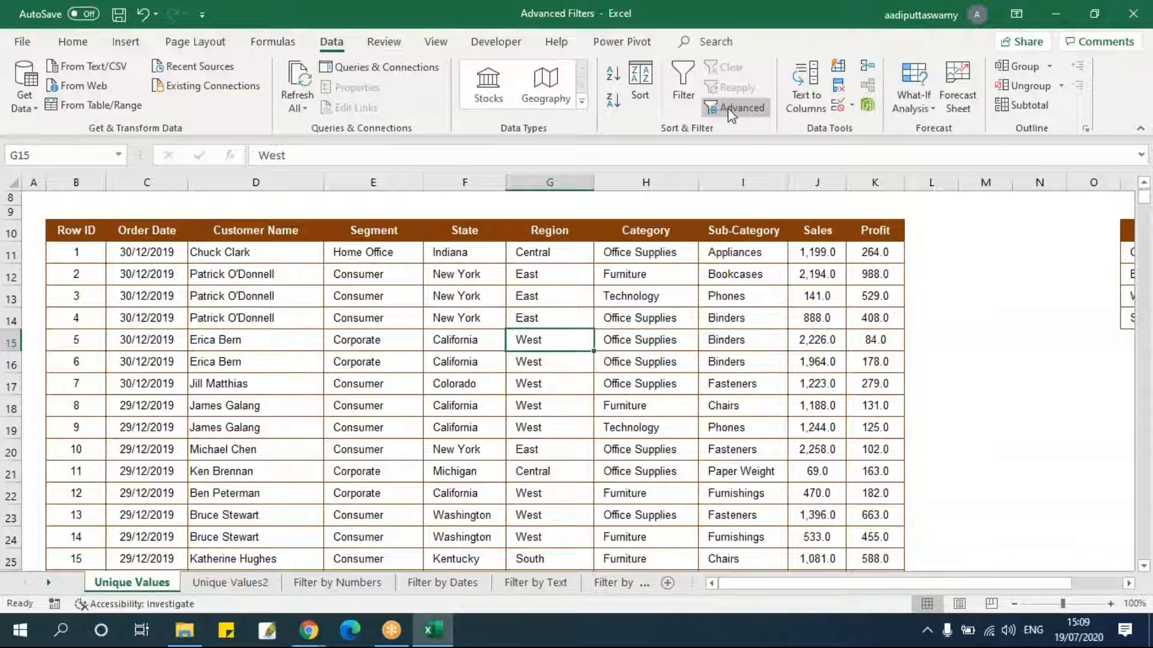
{"action": "left_click", "coordinate": [734, 108]}
{"action": "left_click_drag", "start_coordinate": [428, 240], "coordinate": [566, 255]}
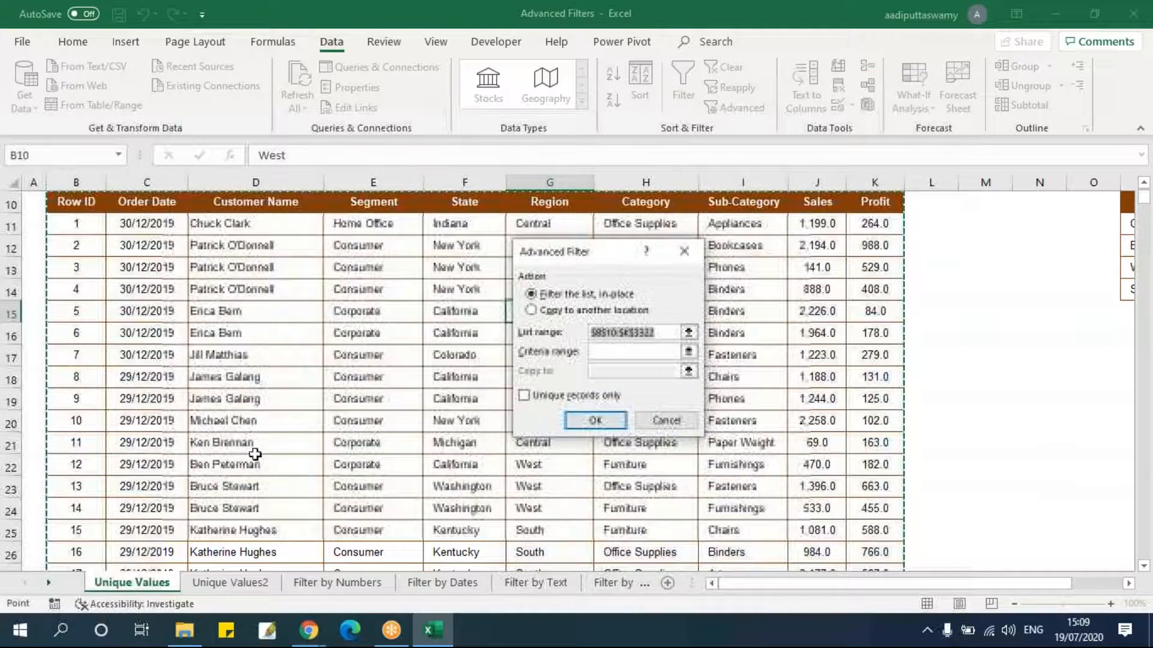
{"action": "left_click", "coordinate": [665, 420]}
Clear the contents of the table row with Row ID 11, across all its columns.
{"action": "left_click", "coordinate": [78, 428]}
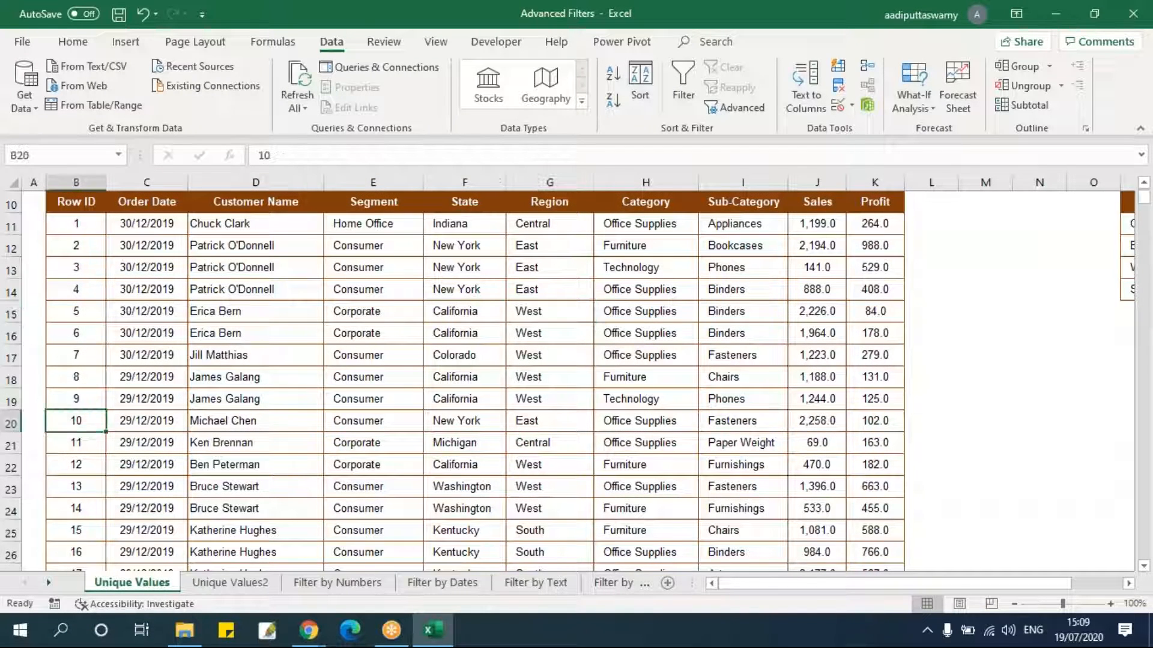
{"action": "key", "text": "Down"}
{"action": "key", "text": "ctrl+shift+Right"}
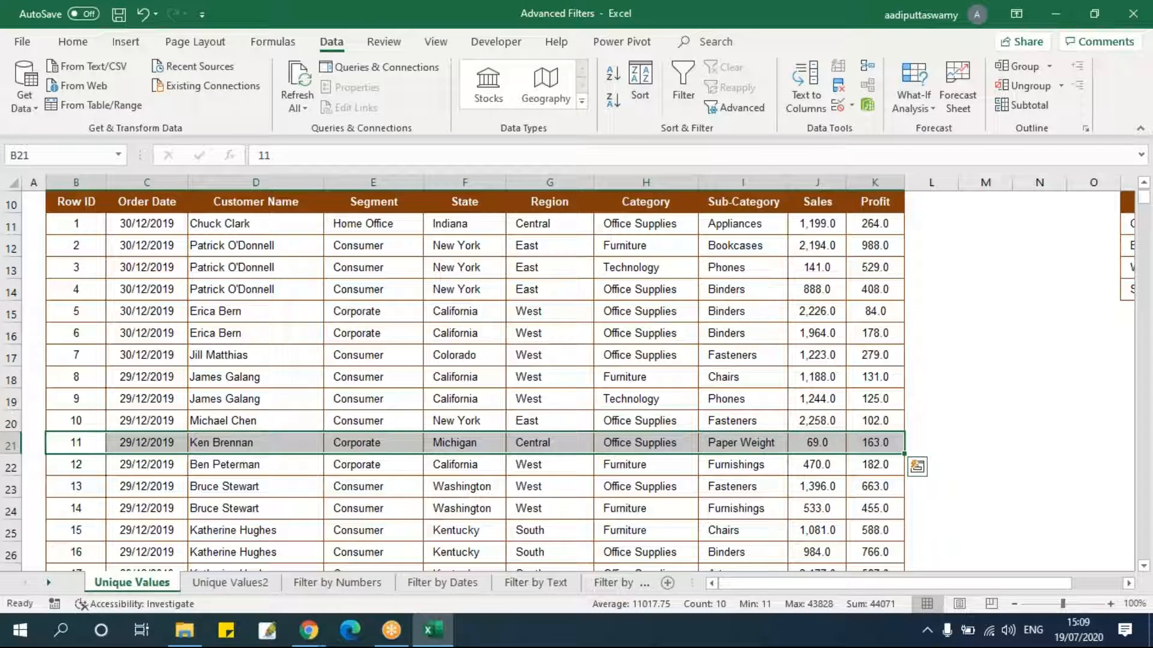
{"action": "key", "text": "Delete"}
{"action": "key", "text": "Up"}
{"action": "left_click", "coordinate": [76, 377]}
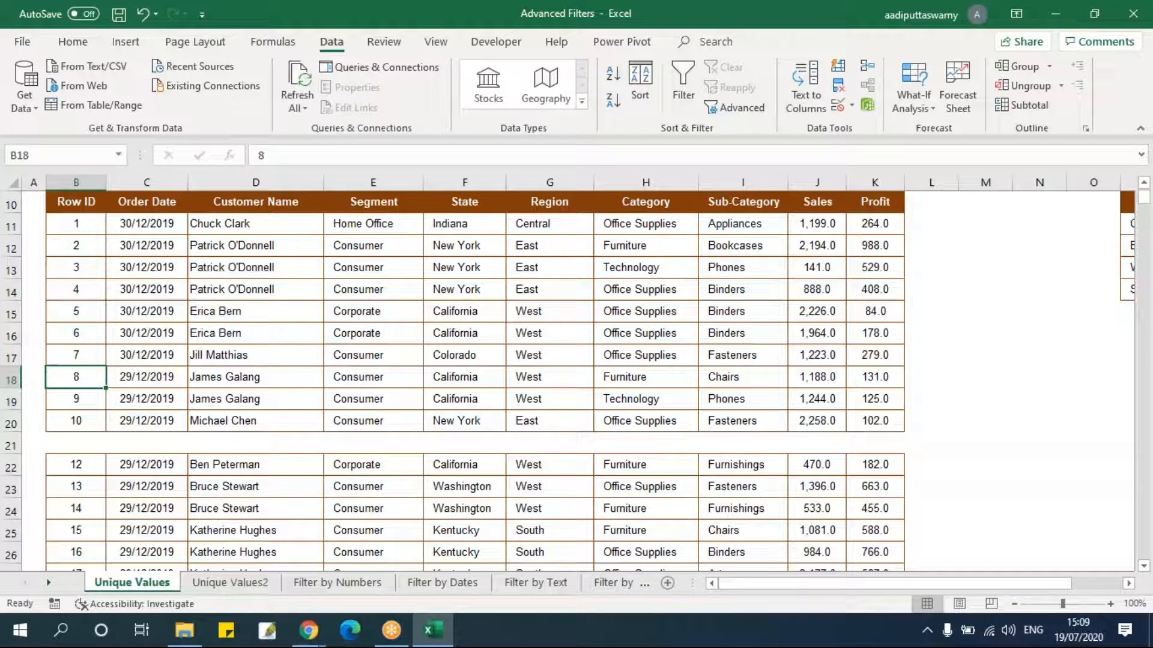
Open Advanced Filter to check the detected list range, cancel it, and select the table block above the blank row.
{"action": "left_click", "coordinate": [729, 108]}
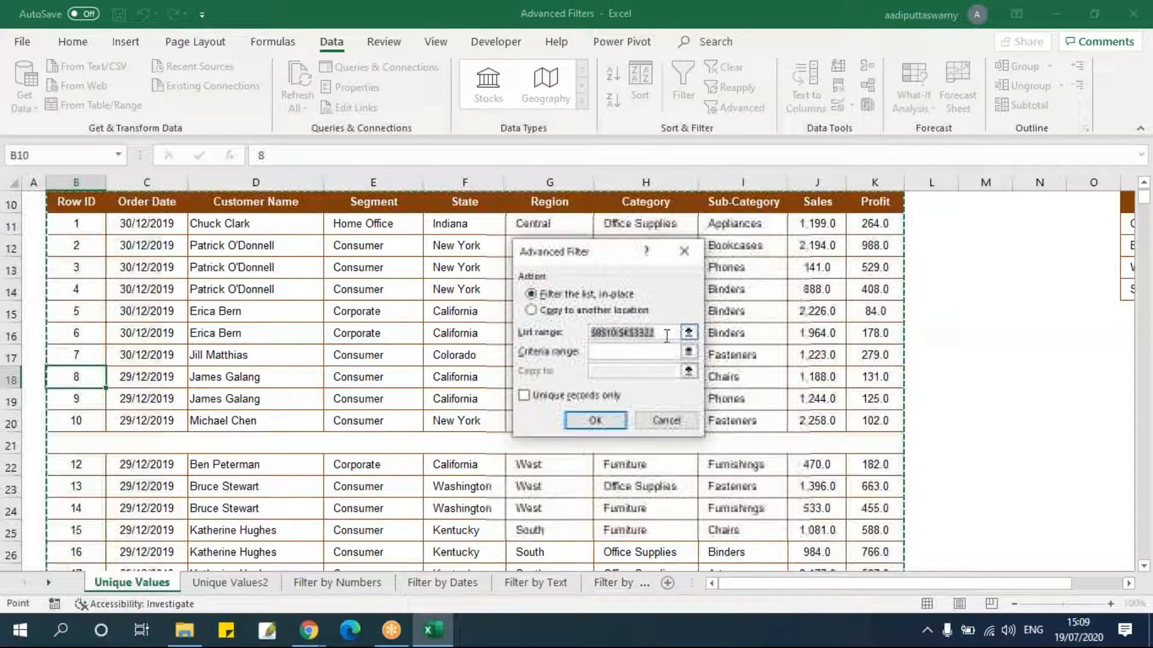
{"action": "left_click", "coordinate": [666, 421]}
{"action": "left_click", "coordinate": [390, 354]}
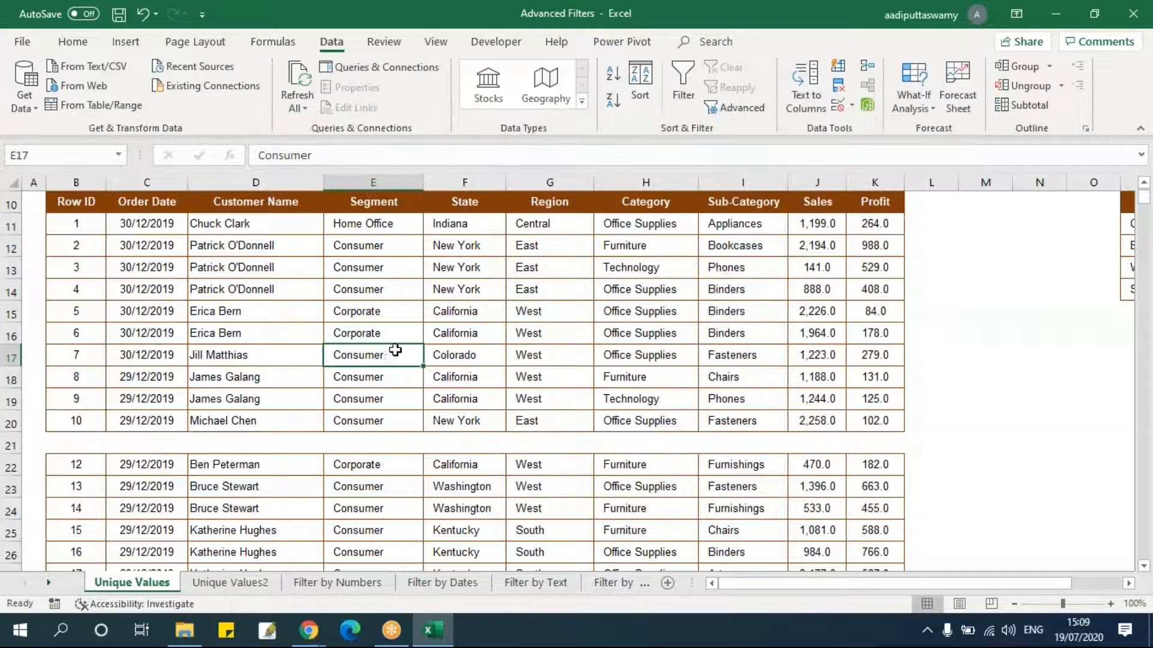
{"action": "left_click_drag", "start_coordinate": [75, 444], "coordinate": [797, 439]}
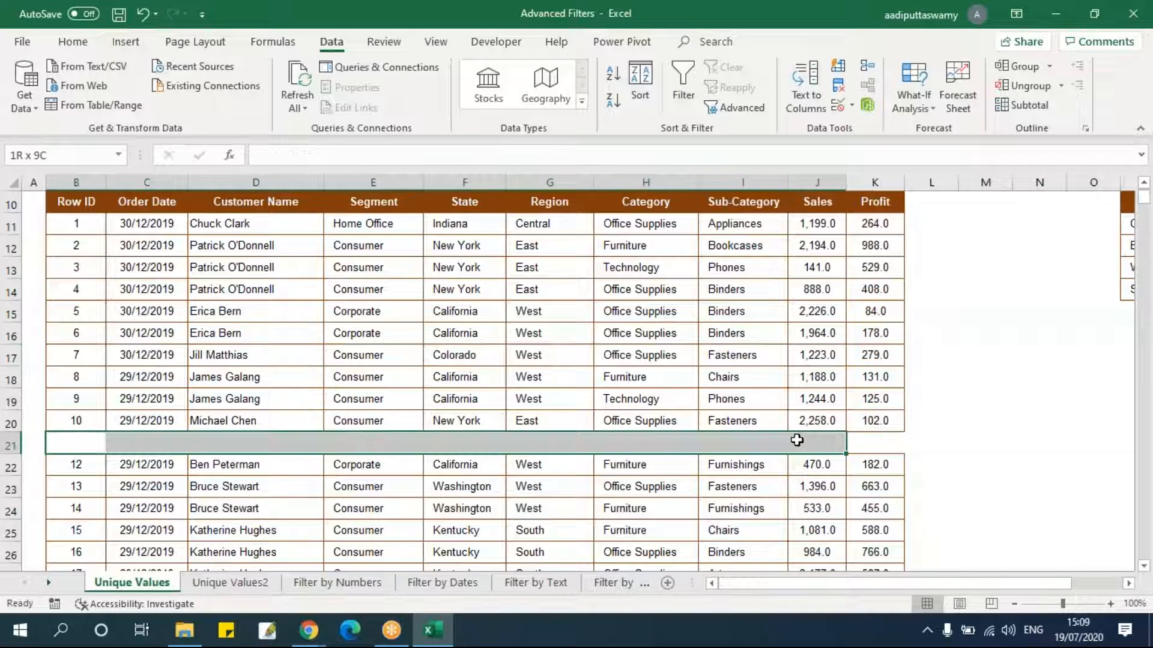
{"action": "left_click", "coordinate": [743, 355]}
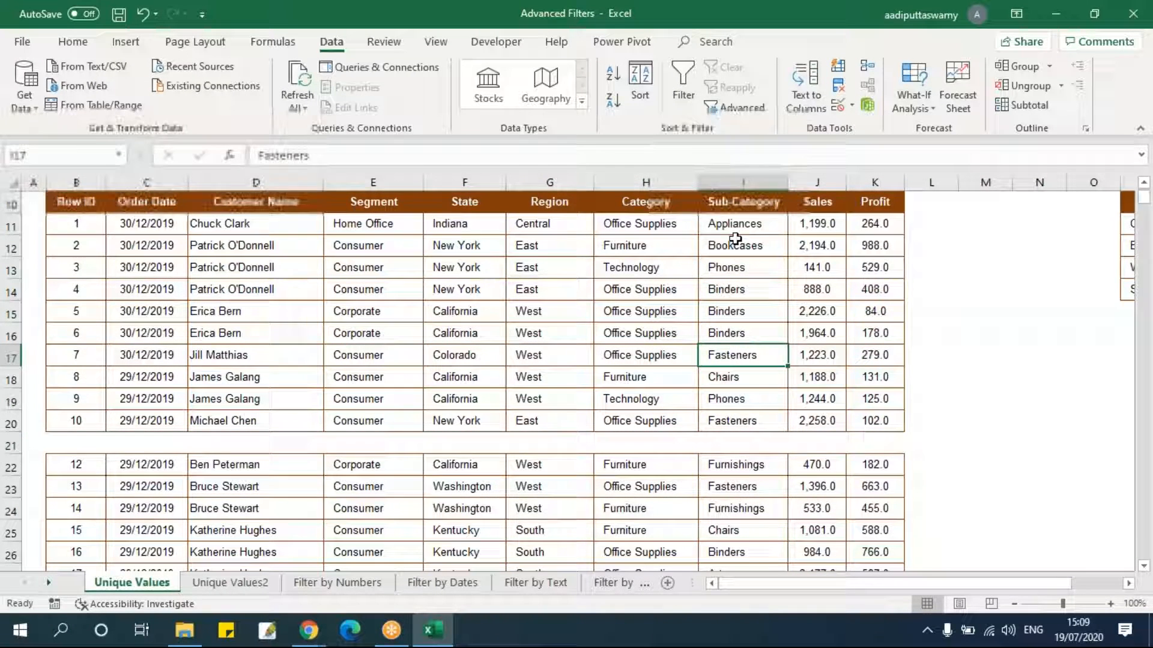
{"action": "left_click", "coordinate": [167, 341]}
{"action": "scroll", "coordinate": [92, 276], "scroll_direction": "up", "scroll_amount": 1}
{"action": "left_click_drag", "start_coordinate": [91, 245], "coordinate": [869, 461]}
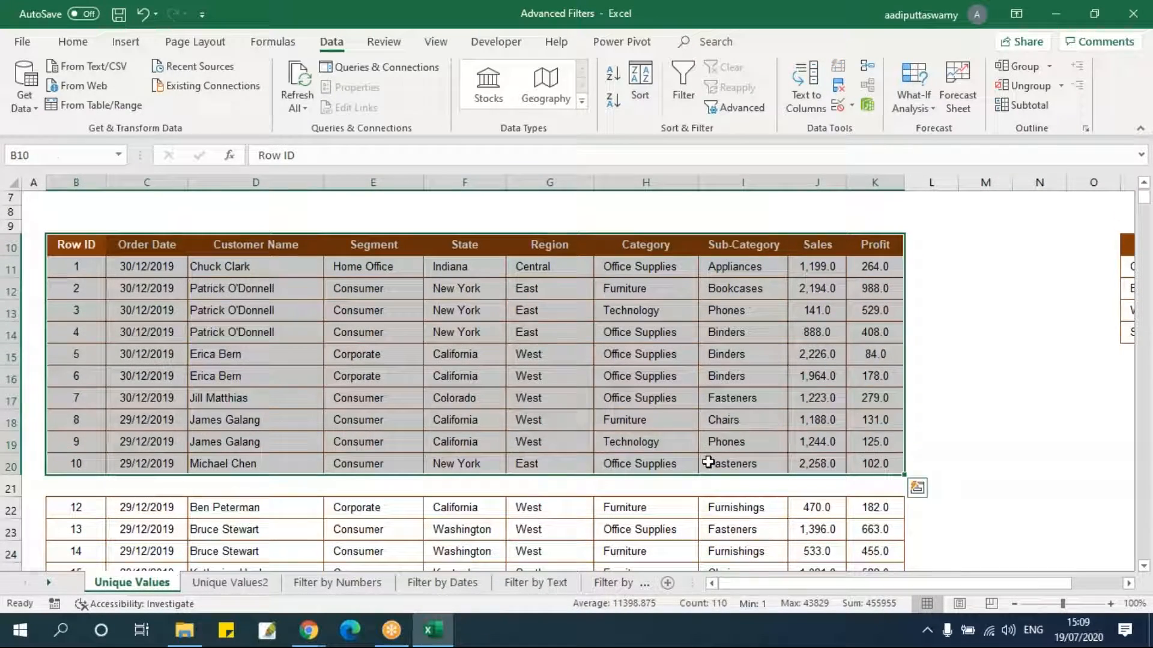
Undo the cleared row contents.
{"action": "left_click", "coordinate": [558, 483]}
{"action": "left_click", "coordinate": [549, 442]}
{"action": "key", "text": "ctrl+z"}
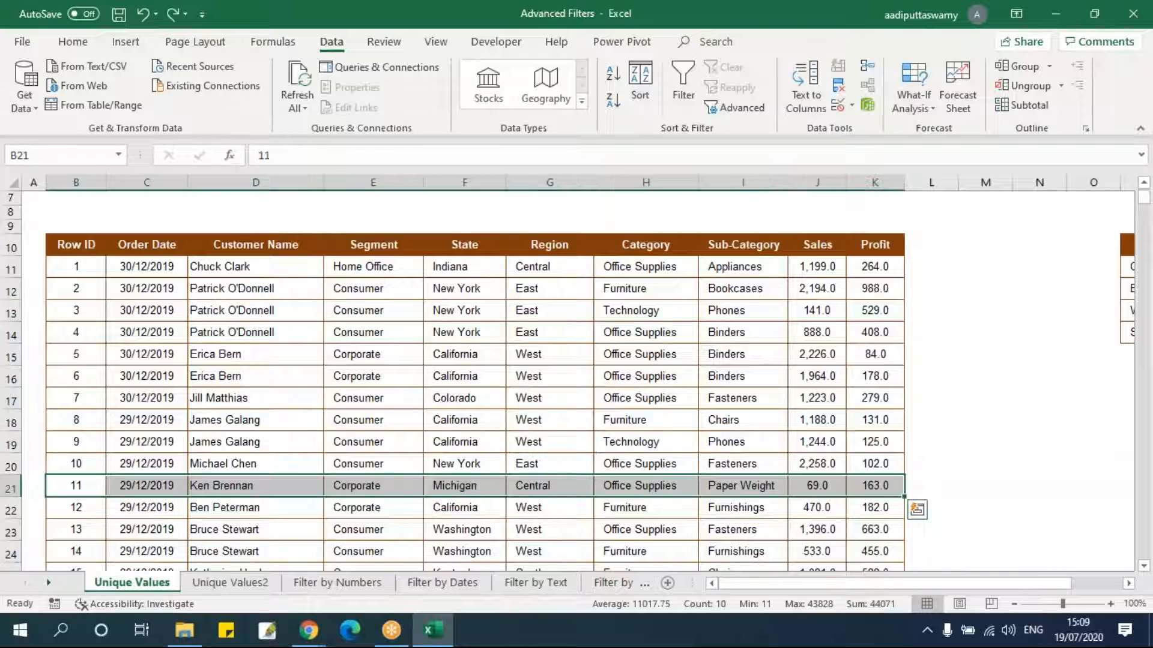
Open Advanced Filter and examine the Copy to another location option before cancelling the dialog.
{"action": "left_click", "coordinate": [426, 403]}
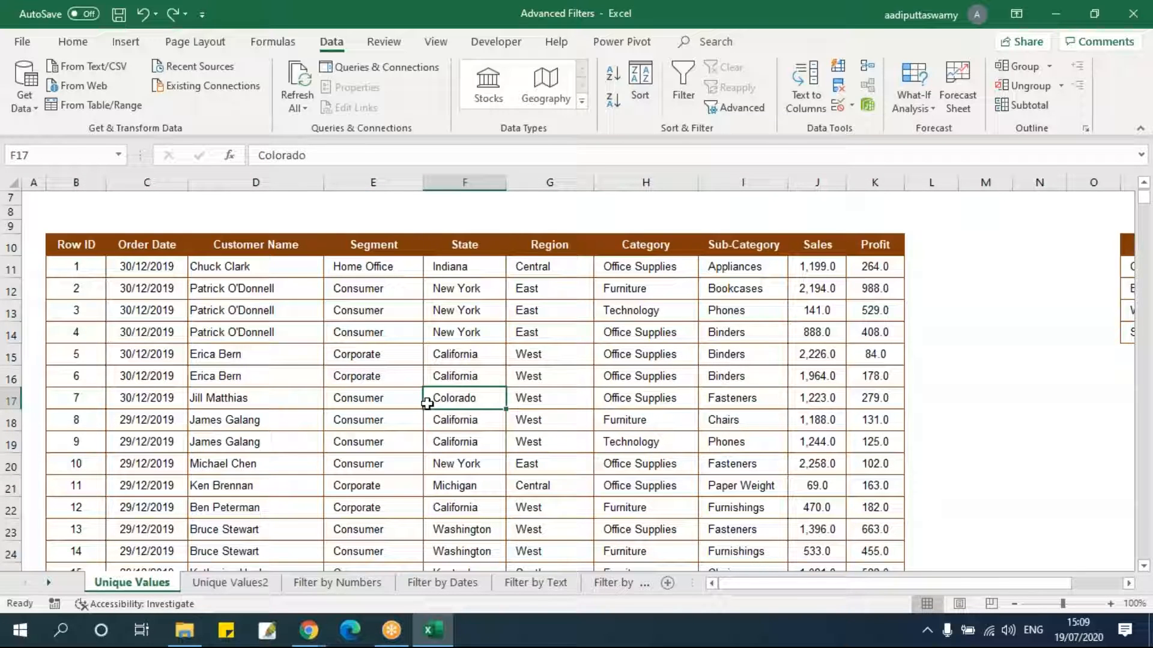
{"action": "left_click", "coordinate": [736, 108]}
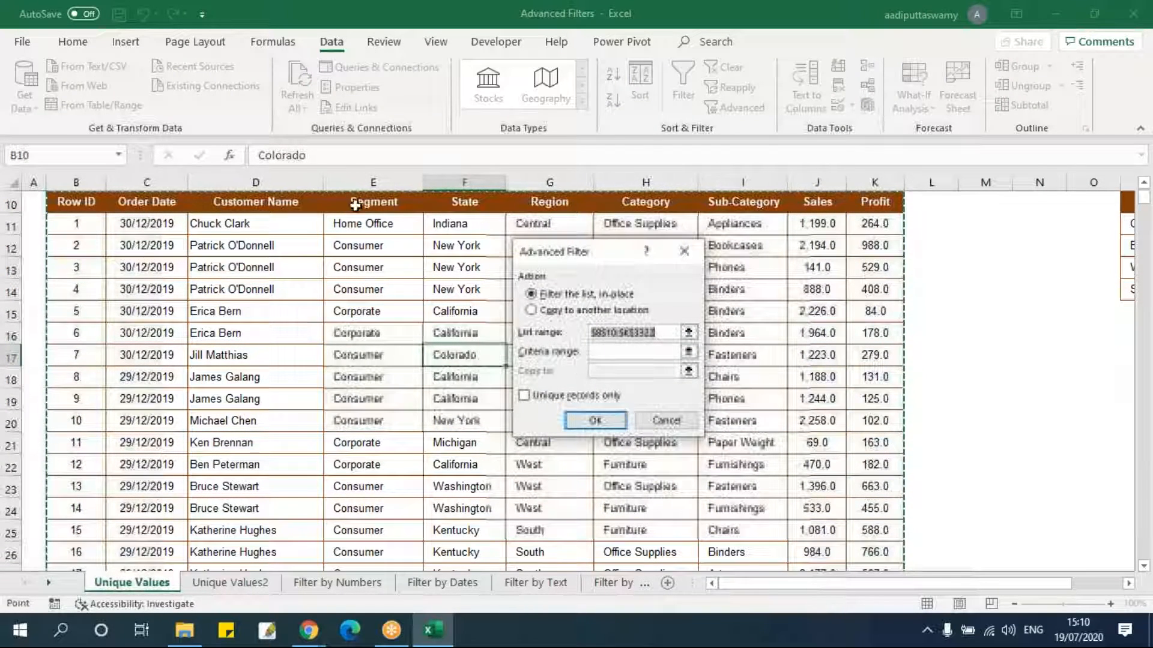
{"action": "scroll", "coordinate": [425, 336], "scroll_direction": "up", "scroll_amount": 1}
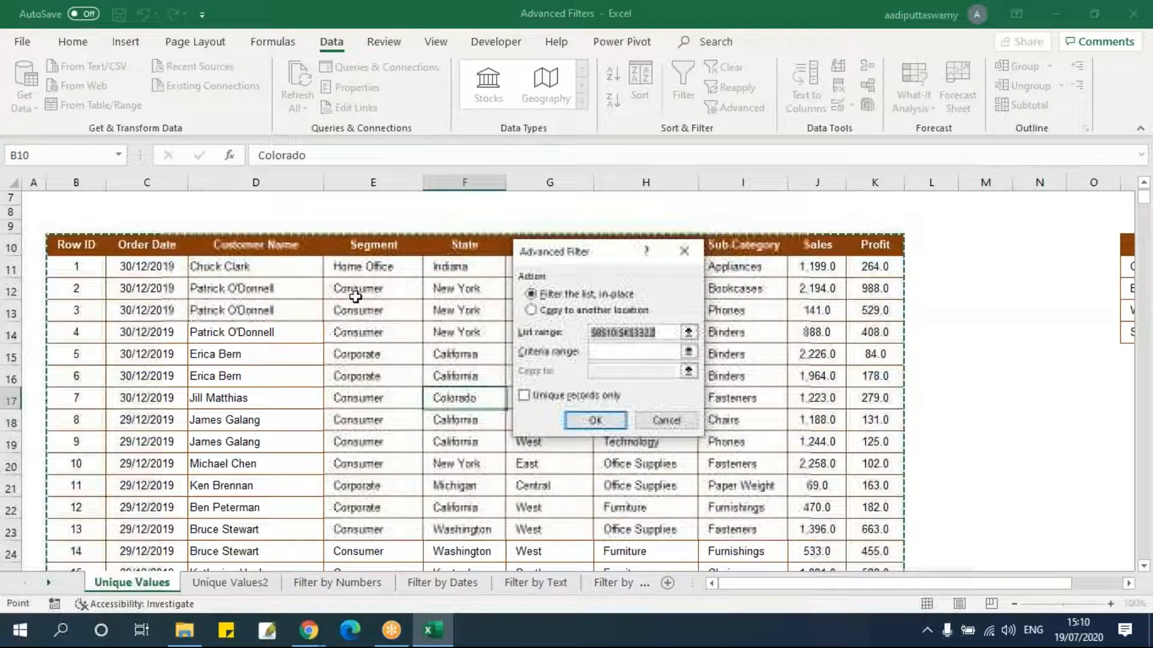
{"action": "left_click_drag", "start_coordinate": [585, 252], "coordinate": [480, 305]}
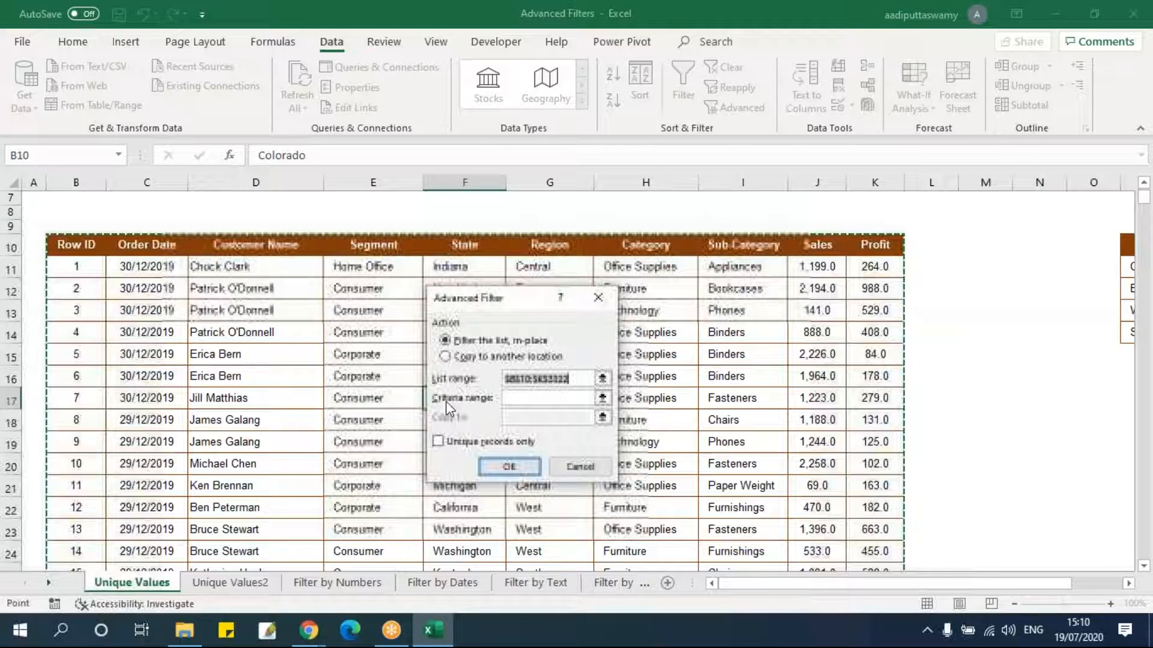
{"action": "left_click", "coordinate": [446, 357]}
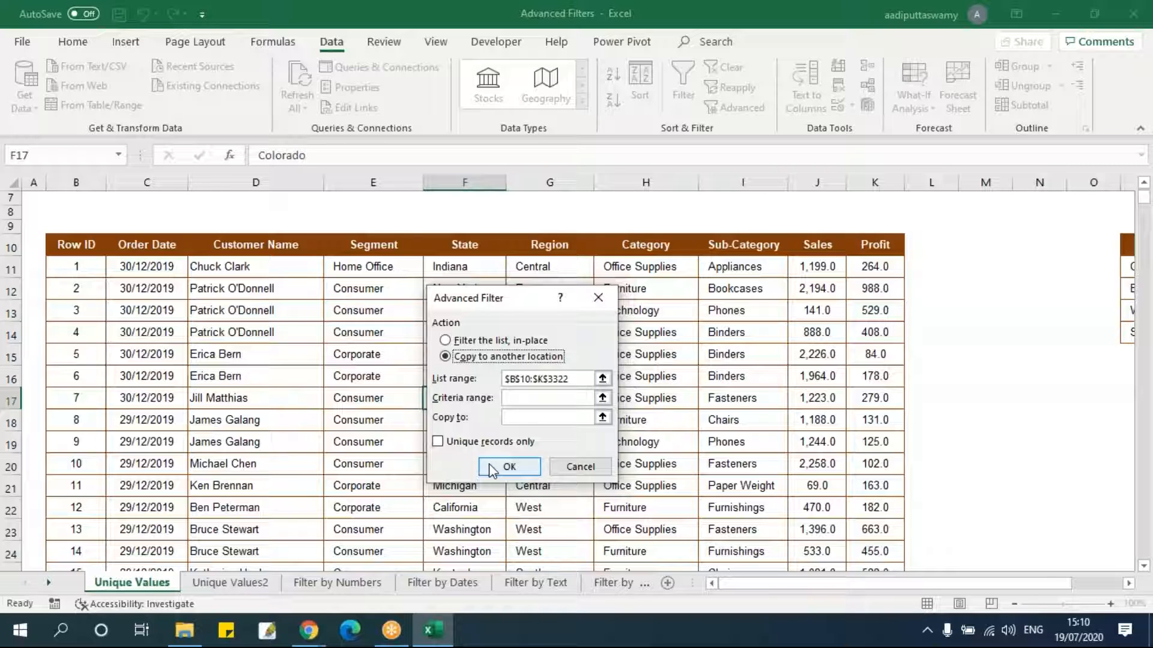
{"action": "left_click", "coordinate": [580, 466]}
{"action": "left_click", "coordinate": [366, 442]}
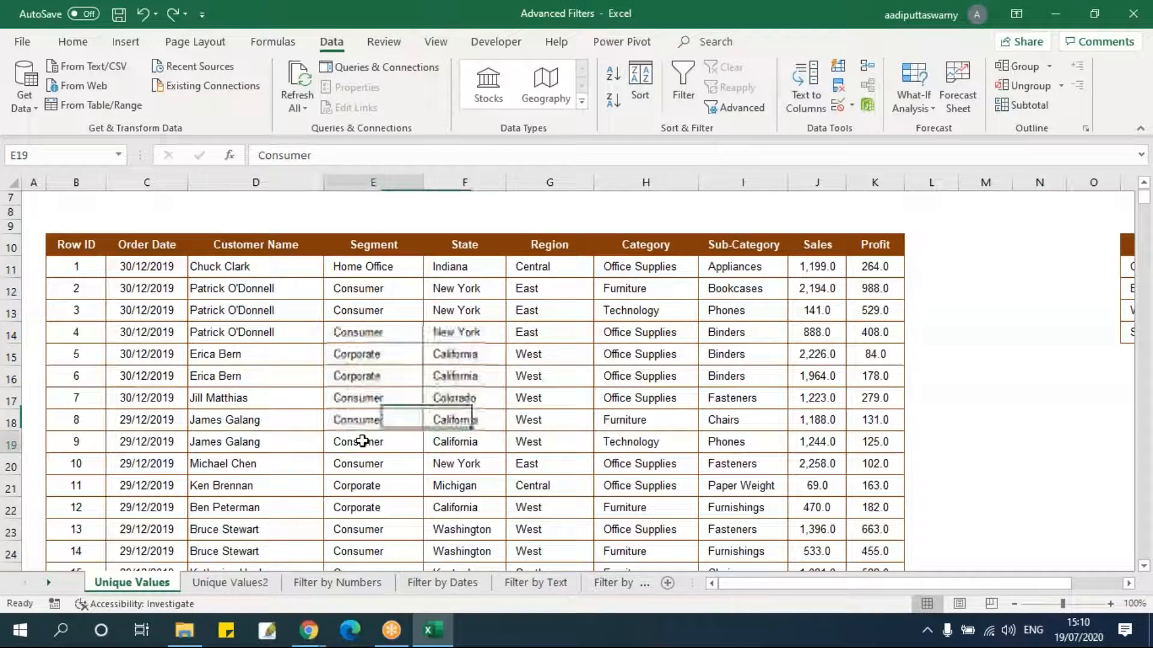
Browse through the workbook's filter example sheets and return to the Unique Values sheet.
{"action": "left_click", "coordinate": [218, 581]}
{"action": "left_click", "coordinate": [337, 583]}
{"action": "left_click", "coordinate": [442, 583]}
{"action": "left_click", "coordinate": [534, 582]}
{"action": "left_click", "coordinate": [598, 585]}
{"action": "left_click", "coordinate": [616, 583]}
{"action": "left_click", "coordinate": [625, 584]}
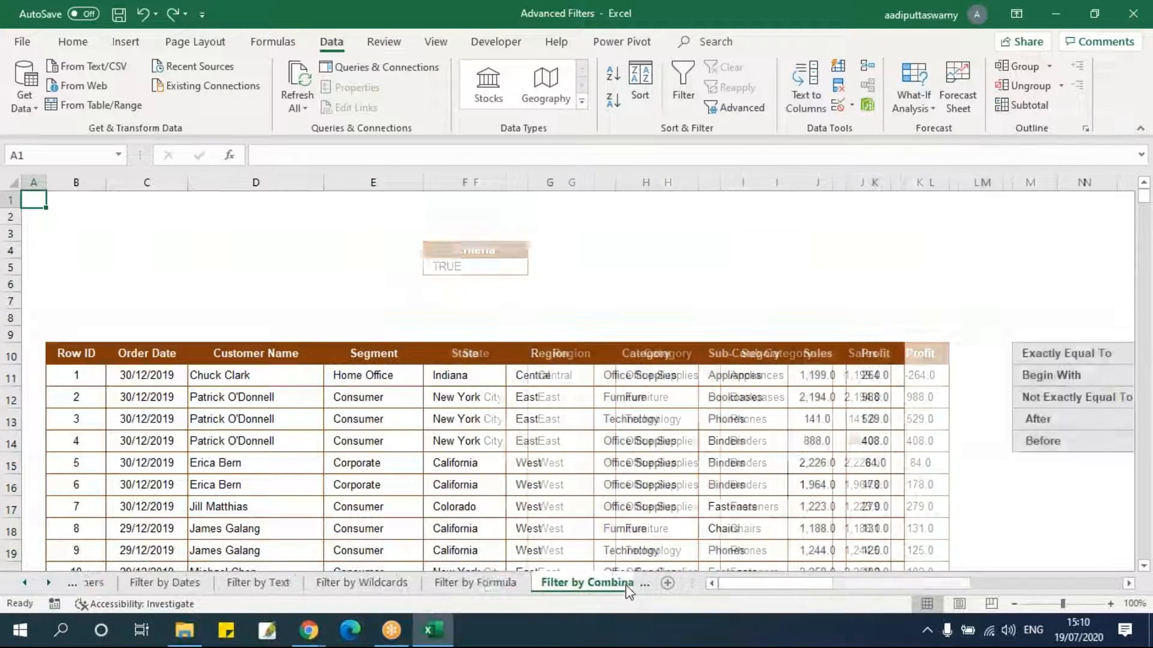
{"action": "left_click", "coordinate": [639, 585]}
{"action": "left_click", "coordinate": [635, 585]}
{"action": "left_click", "coordinate": [634, 586]}
{"action": "left_click", "coordinate": [627, 585]}
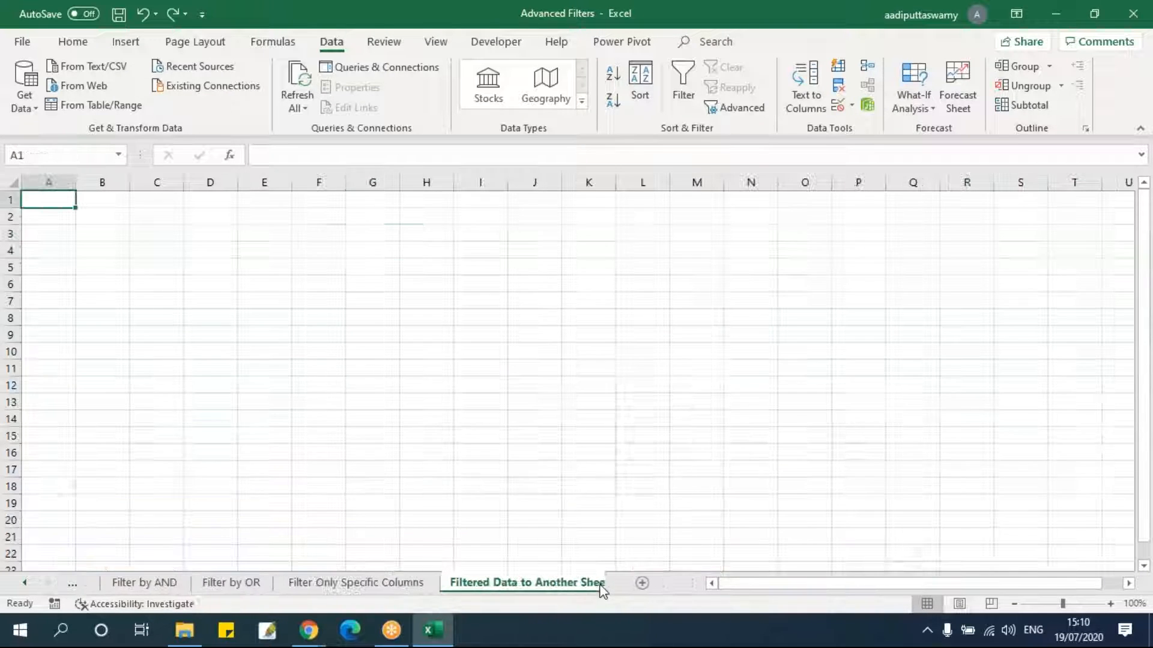
{"action": "left_click", "coordinate": [30, 584]}
{"action": "left_click", "coordinate": [30, 584]}
{"action": "left_click", "coordinate": [31, 584]}
{"action": "left_click", "coordinate": [30, 584]}
{"action": "left_click", "coordinate": [119, 587]}
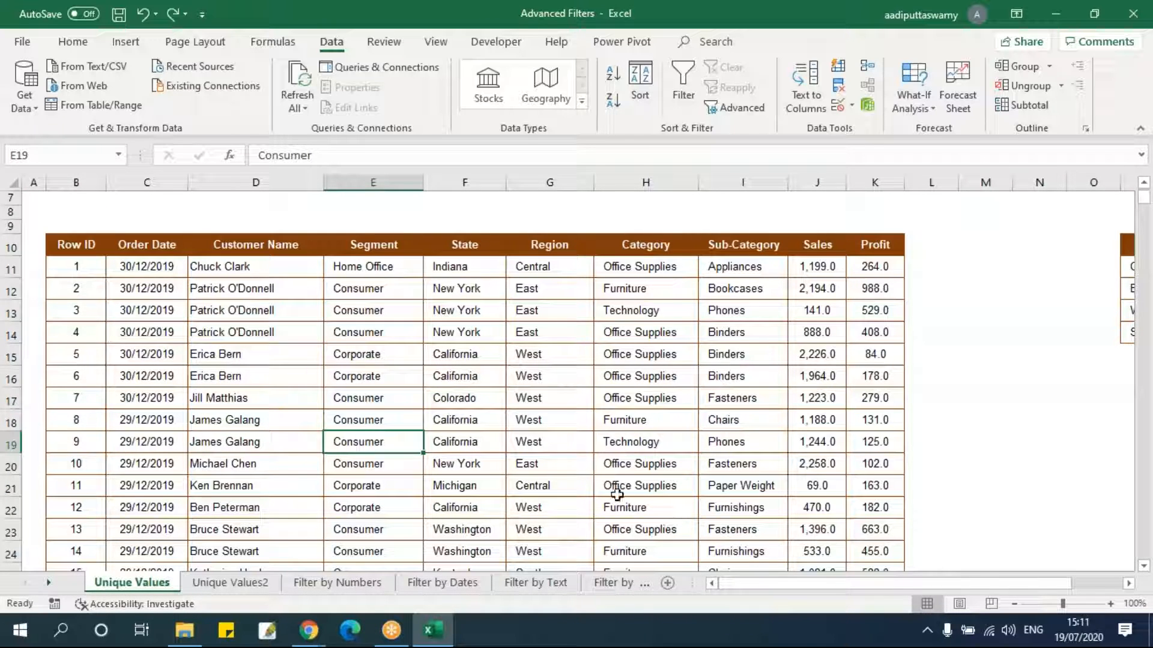
Select the entire Category column of the table and copy it.
{"action": "mouse_move", "coordinate": [919, 585]}
{"action": "left_mouse_down"}
{"action": "mouse_move", "coordinate": [965, 585]}
{"action": "mouse_move", "coordinate": [921, 582]}
{"action": "left_mouse_up"}
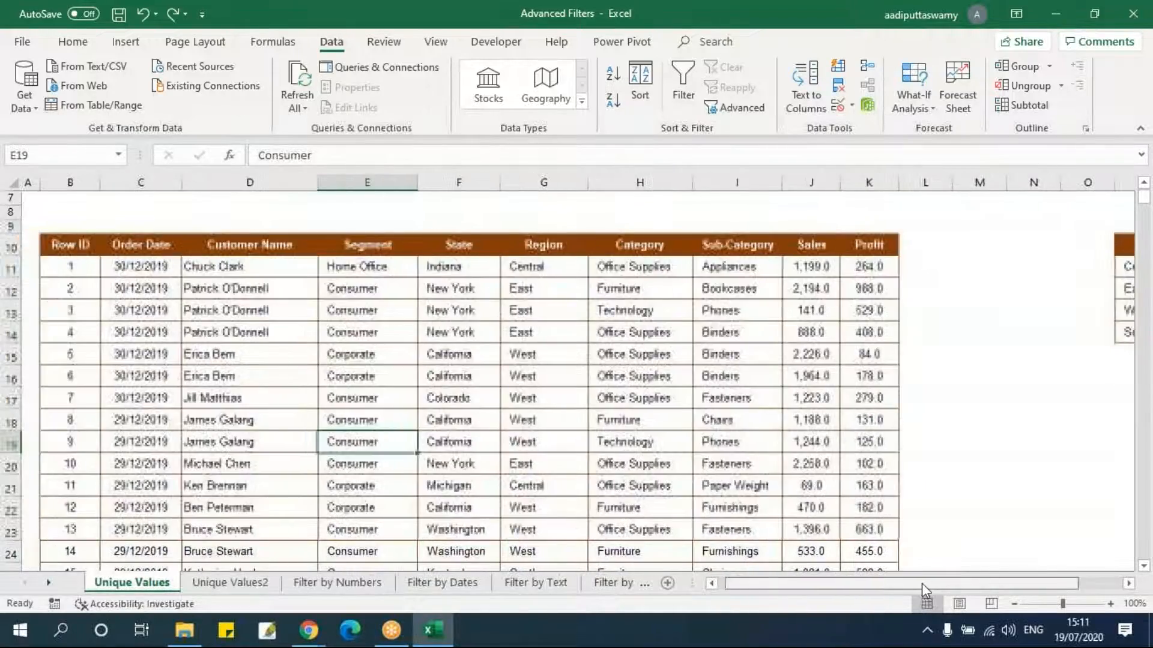
{"action": "left_click", "coordinate": [462, 246]}
{"action": "key", "text": "Right"}
{"action": "key", "text": "Right"}
{"action": "key", "text": "Right"}
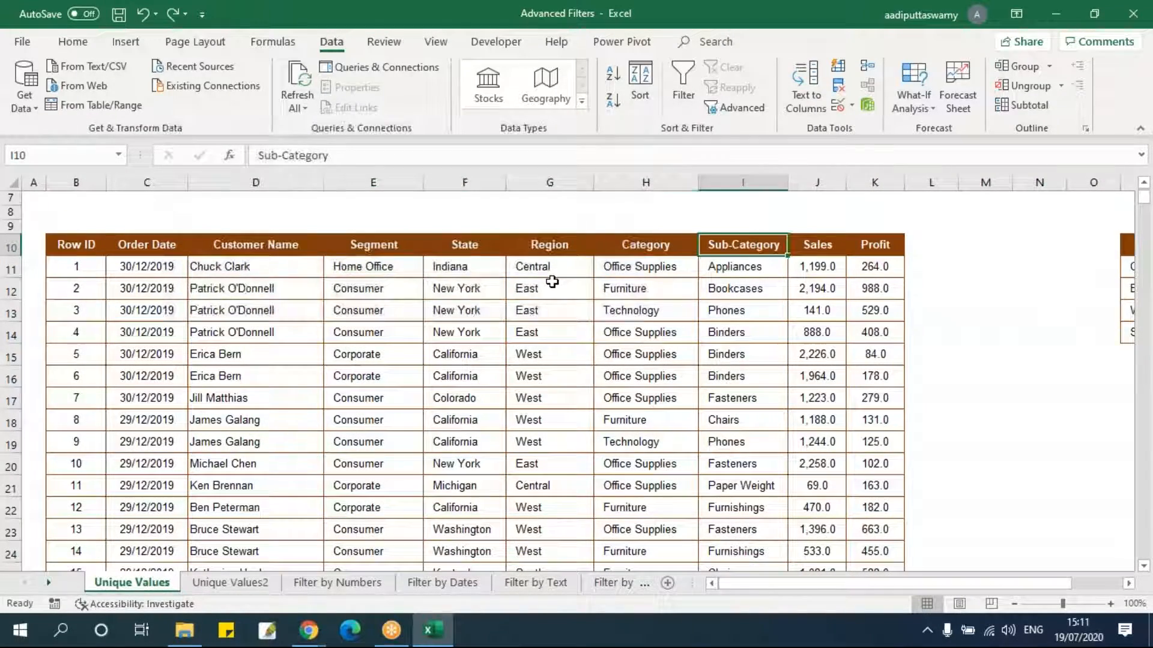
{"action": "key", "text": "Left"}
{"action": "key", "text": "ctrl+shift+Down"}
{"action": "key", "text": "ctrl+c"}
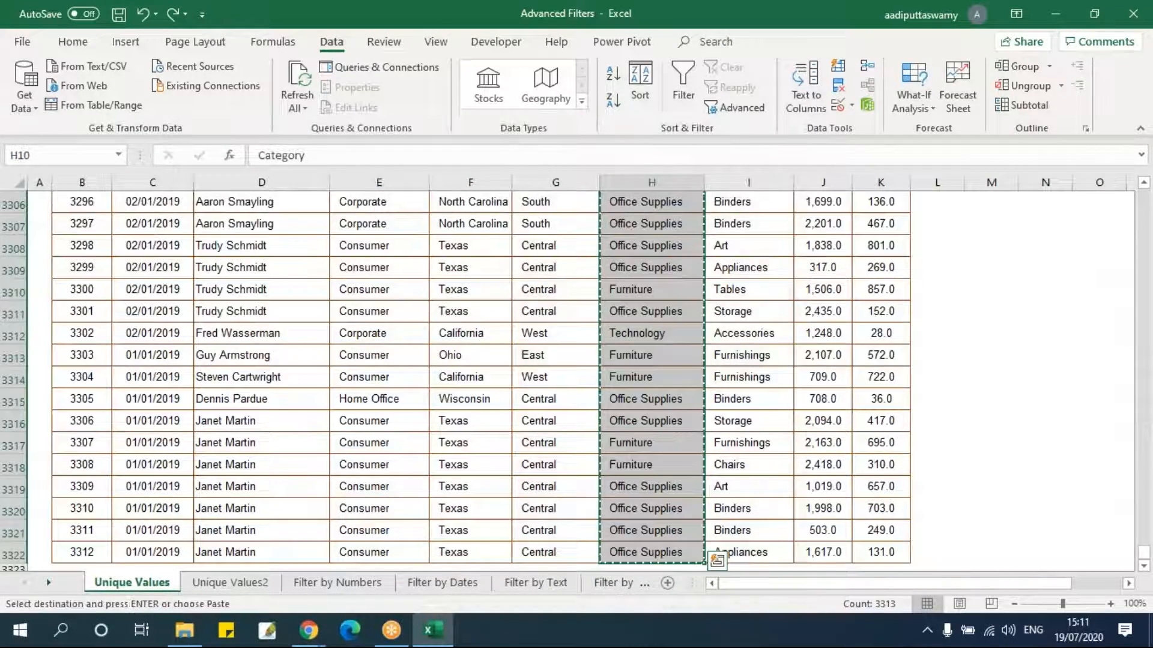
Paste the Category column starting at cell V10, keeping its column widths.
{"action": "key", "text": "Down"}
{"action": "key", "text": "Up"}
{"action": "key", "text": "Up"}
{"action": "key", "text": "Down"}
{"action": "key", "text": "Right"}
{"action": "key", "text": "Right"}
{"action": "key", "text": "Right"}
{"action": "key", "text": "Right"}
{"action": "key", "text": "Right"}
{"action": "key", "text": "Right"}
{"action": "key", "text": "Right"}
{"action": "key", "text": "Right"}
{"action": "key", "text": "Right"}
{"action": "key", "text": "Right"}
{"action": "key", "text": "Right"}
{"action": "key", "text": "Right"}
{"action": "key", "text": "Right"}
{"action": "key", "text": "Right"}
{"action": "key", "text": "Right"}
{"action": "key", "text": "Right"}
{"action": "key", "text": "Right"}
{"action": "key", "text": "Right"}
{"action": "key", "text": "Right"}
{"action": "key", "text": "Right"}
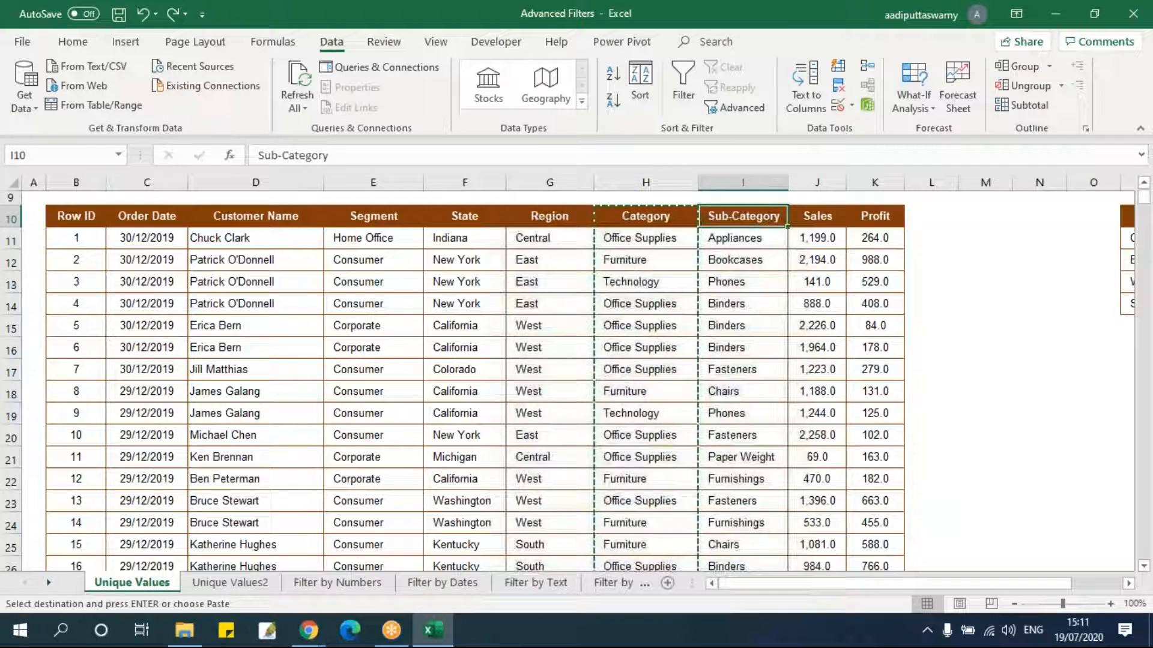
{"action": "key", "text": "Left"}
{"action": "key", "text": "Left"}
{"action": "key", "text": "Left"}
{"action": "key", "text": "Left"}
{"action": "key", "text": "Left"}
{"action": "key", "text": "Left"}
{"action": "key", "text": "Left"}
{"action": "key", "text": "Left"}
{"action": "key", "text": "Left"}
{"action": "key", "text": "Left"}
{"action": "key", "text": "Left"}
{"action": "key", "text": "Left"}
{"action": "key", "text": "Left"}
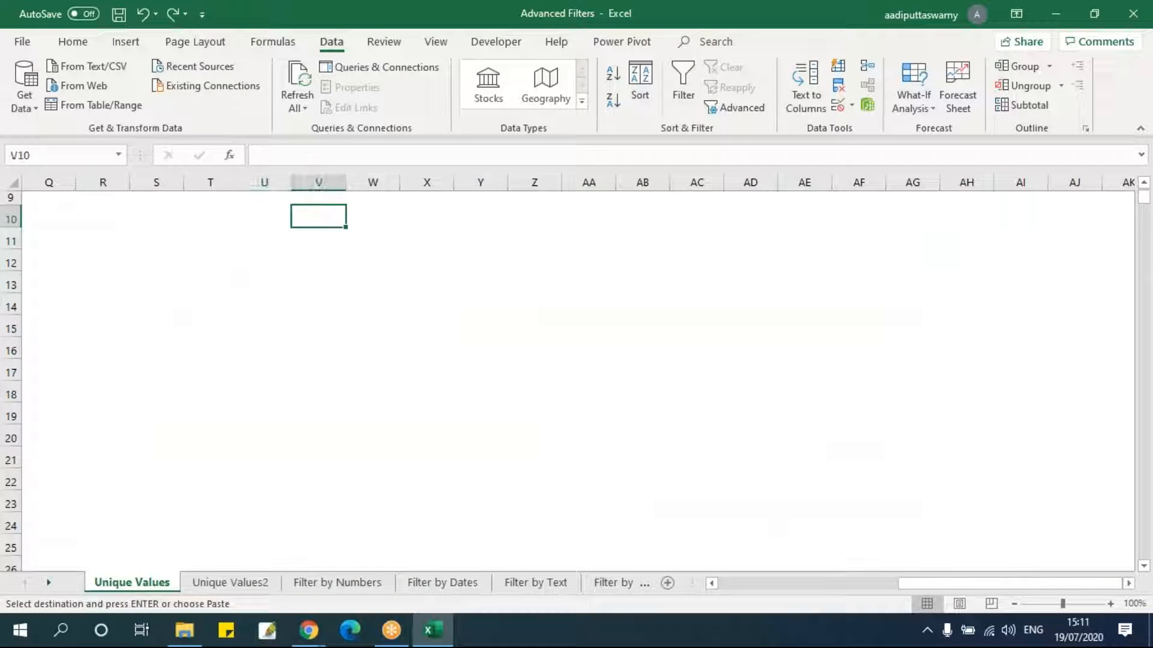
{"action": "key", "text": "alt"}
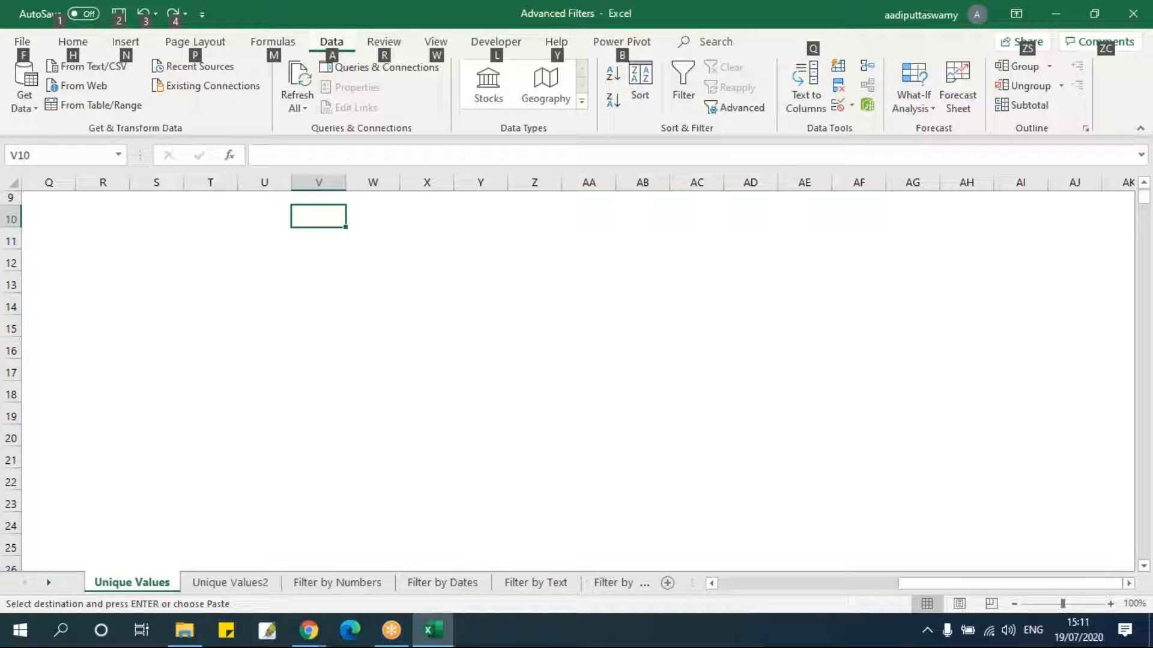
{"action": "key", "text": "ctrl+v"}
{"action": "key", "text": "alt+e"}
{"action": "key", "text": "s"}
{"action": "key", "text": "w"}
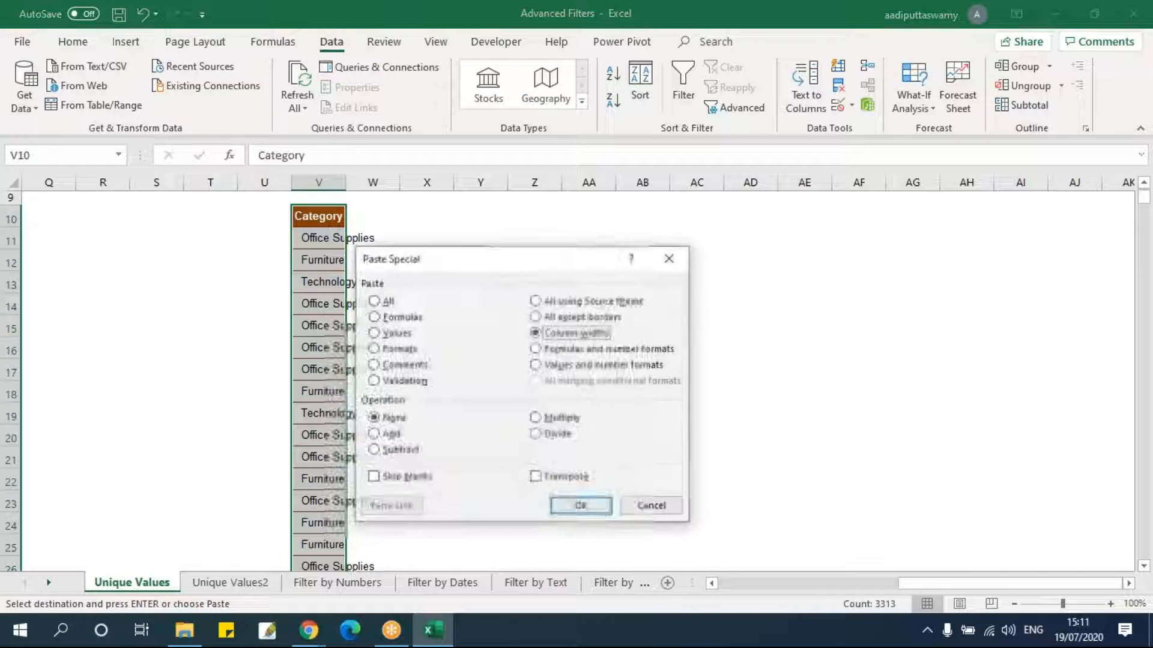
{"action": "key", "text": "Return"}
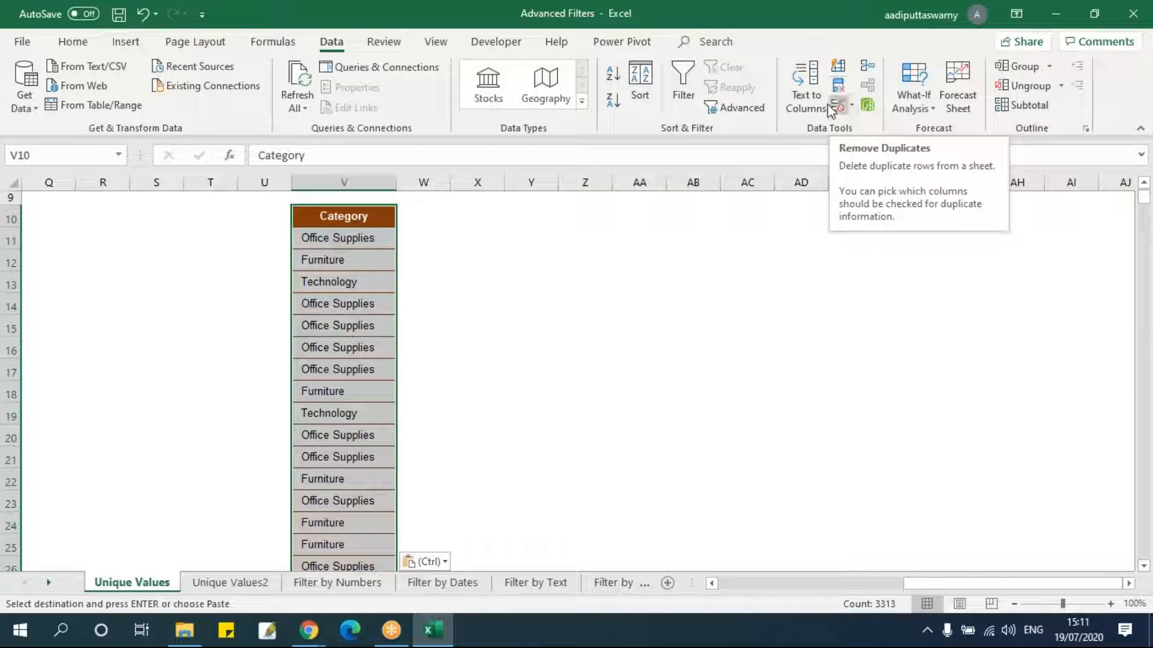
Open Advanced Filter and set the list range to the pasted Category column $V$10:$V$3322.
{"action": "left_click", "coordinate": [741, 108]}
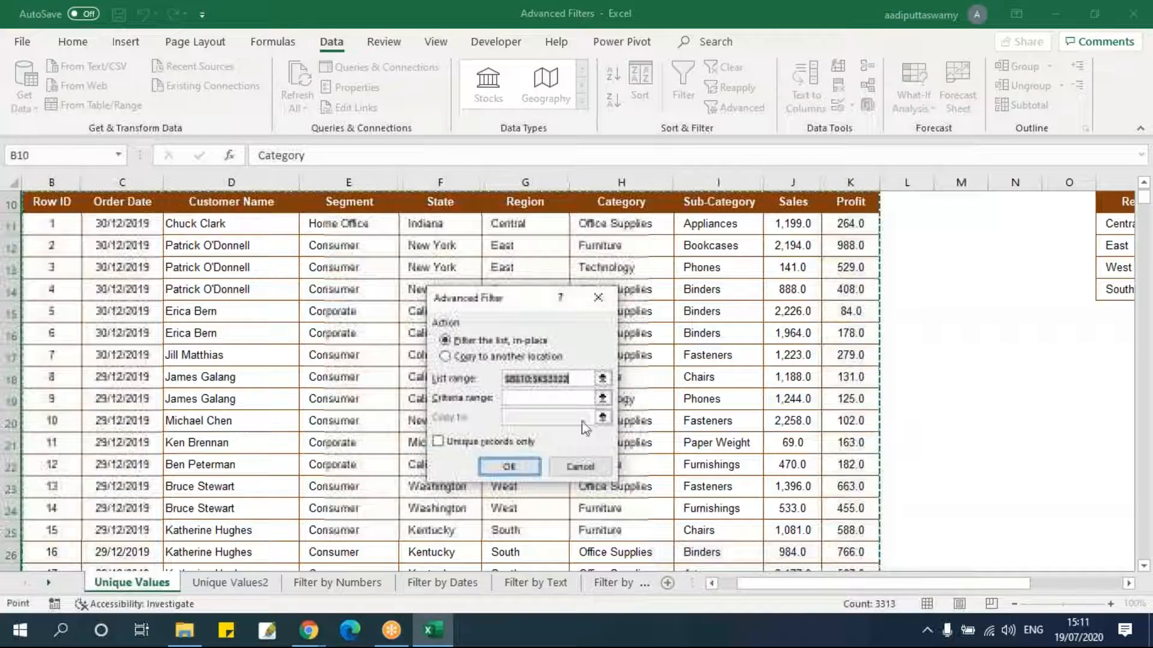
{"action": "left_click", "coordinate": [603, 378]}
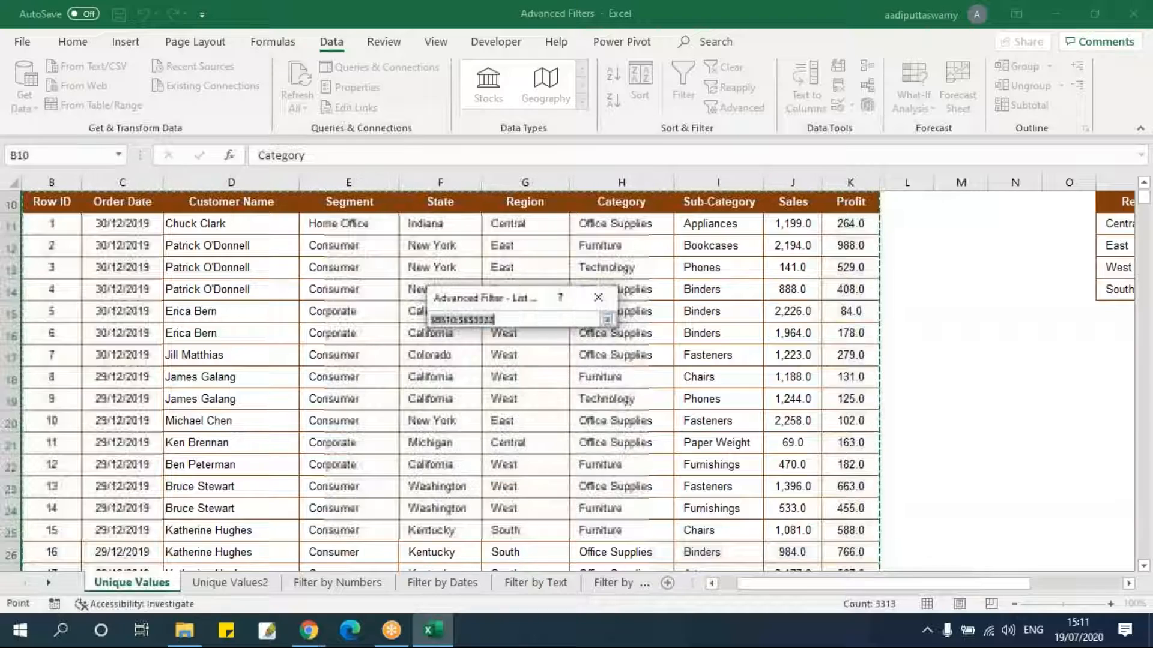
{"action": "left_click_drag", "start_coordinate": [759, 587], "coordinate": [849, 586]}
{"action": "left_click", "coordinate": [1046, 202]}
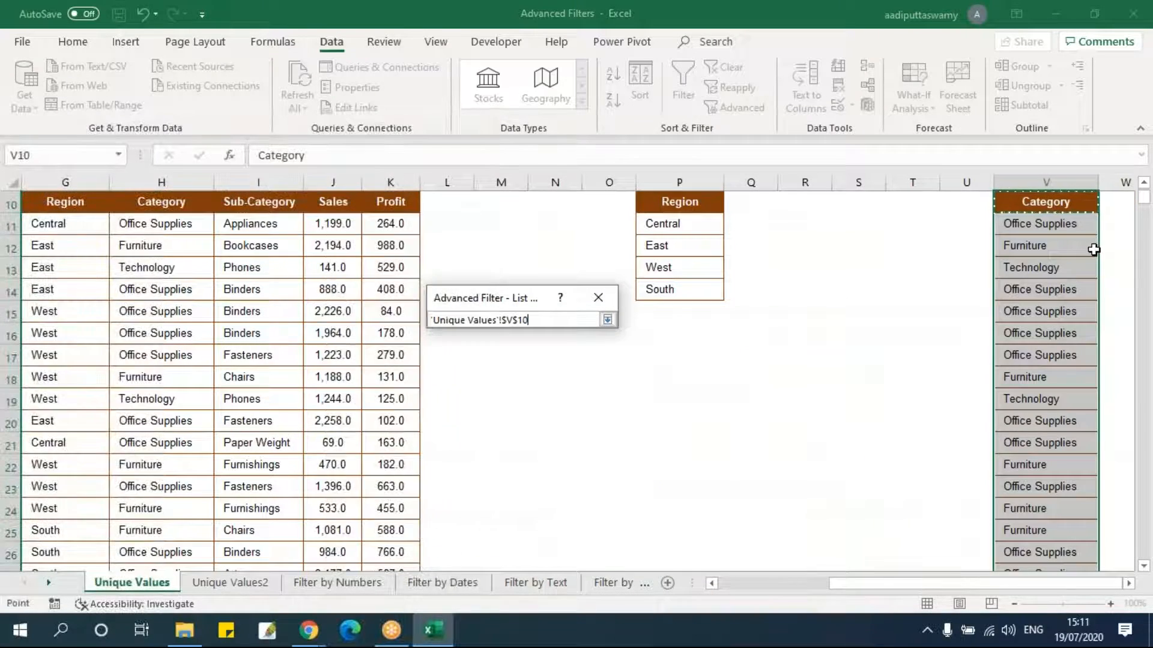
{"action": "key", "text": "ctrl+shift+Down"}
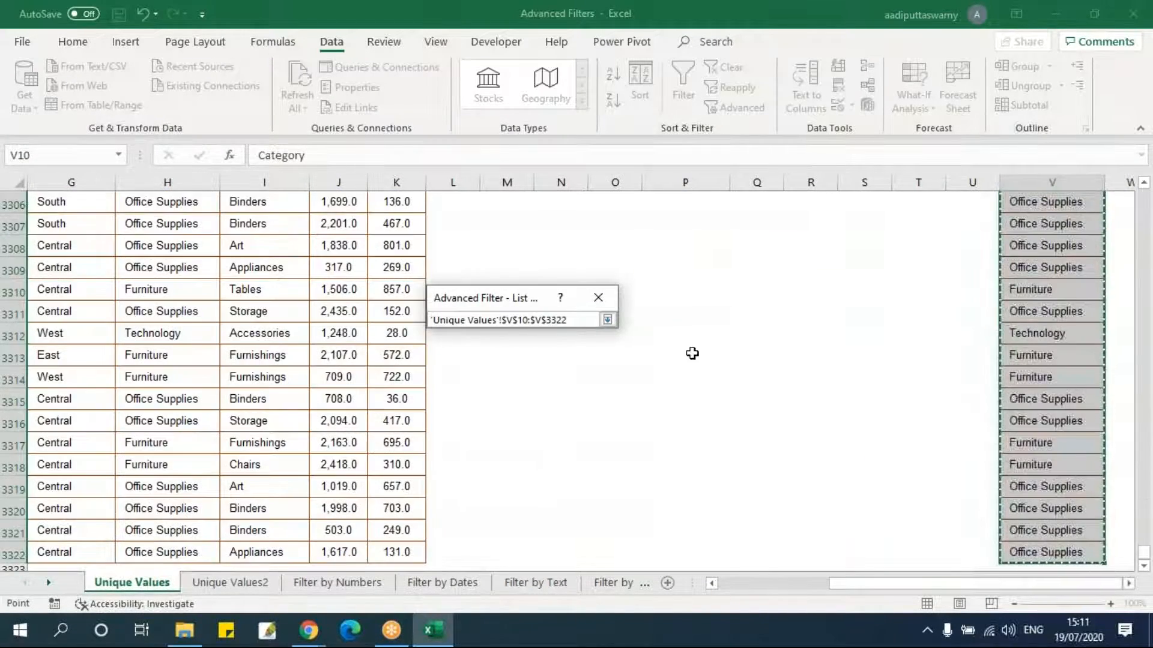
{"action": "left_click", "coordinate": [607, 320]}
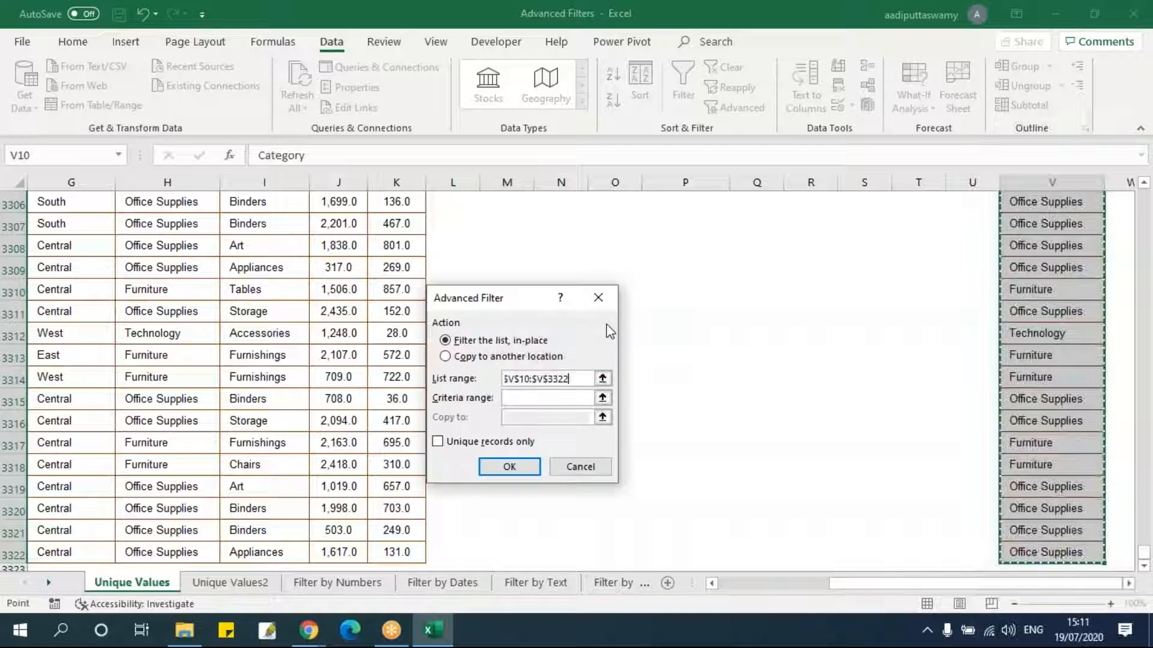
Filter the pasted Category list in place with unique records only, then clear the filter.
{"action": "left_click", "coordinate": [1128, 583]}
{"action": "left_click_drag", "start_coordinate": [1144, 553], "coordinate": [1148, 196]}
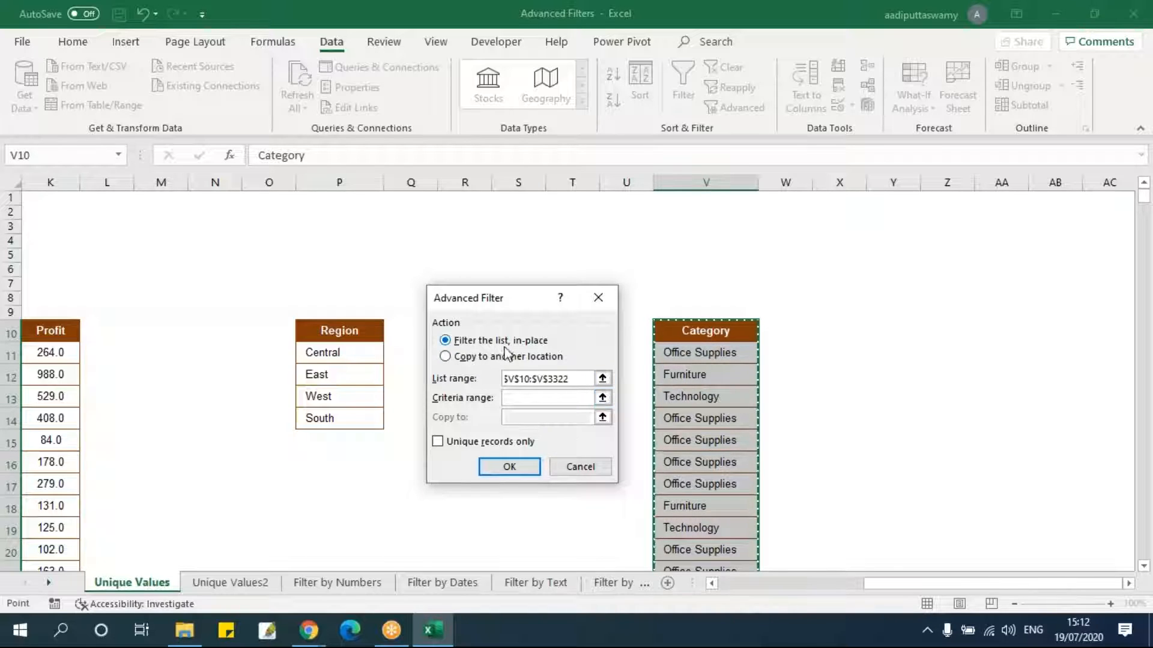
{"action": "left_click", "coordinate": [490, 443]}
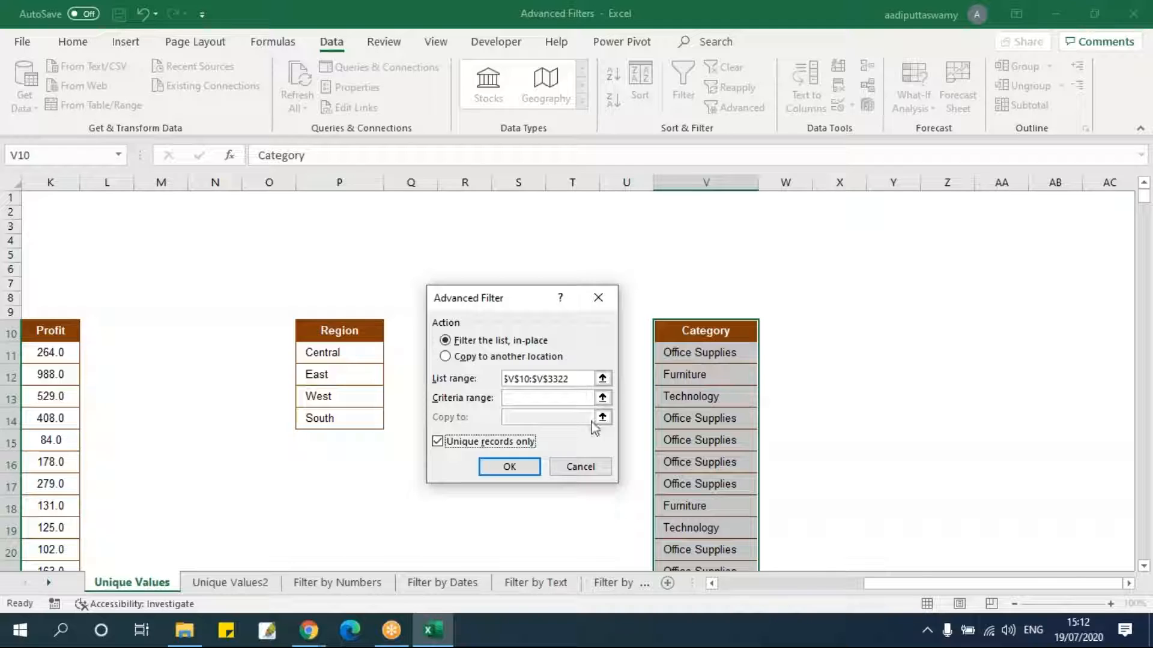
{"action": "left_click", "coordinate": [515, 467]}
{"action": "left_click_drag", "start_coordinate": [720, 357], "coordinate": [721, 390]}
{"action": "left_click_drag", "start_coordinate": [931, 583], "coordinate": [780, 586]}
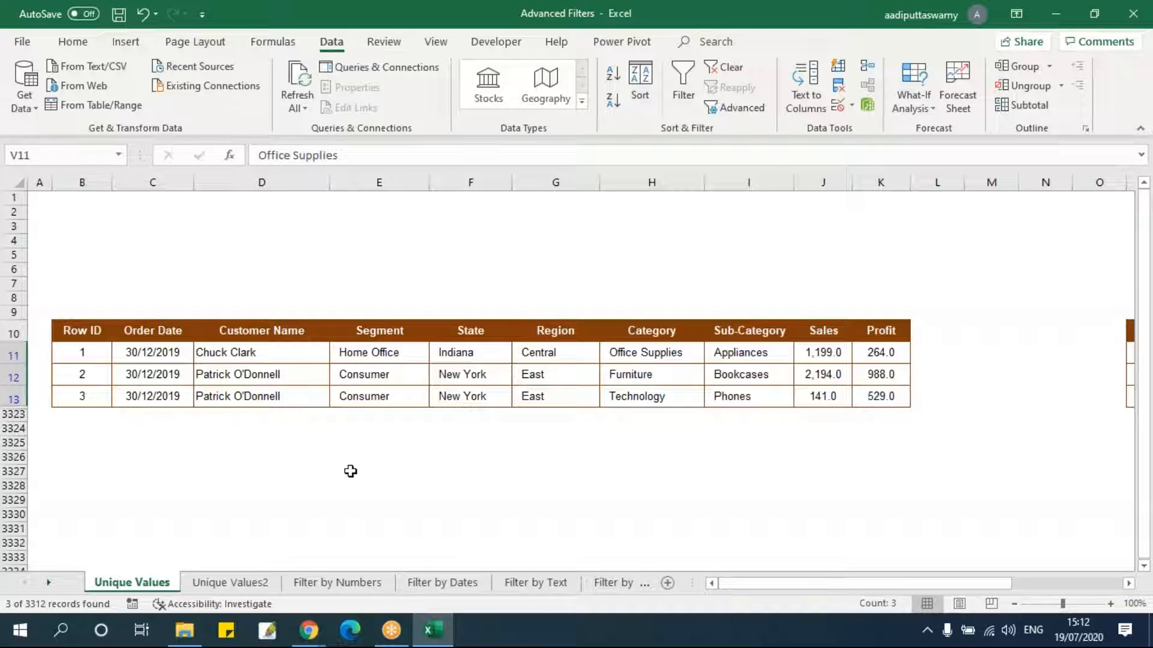
{"action": "left_click", "coordinate": [725, 67]}
Use Advanced Filter to copy unique records of $V$10:$V$3322 to cell Y10, and widen column Y.
{"action": "left_click_drag", "start_coordinate": [766, 585], "coordinate": [985, 586]}
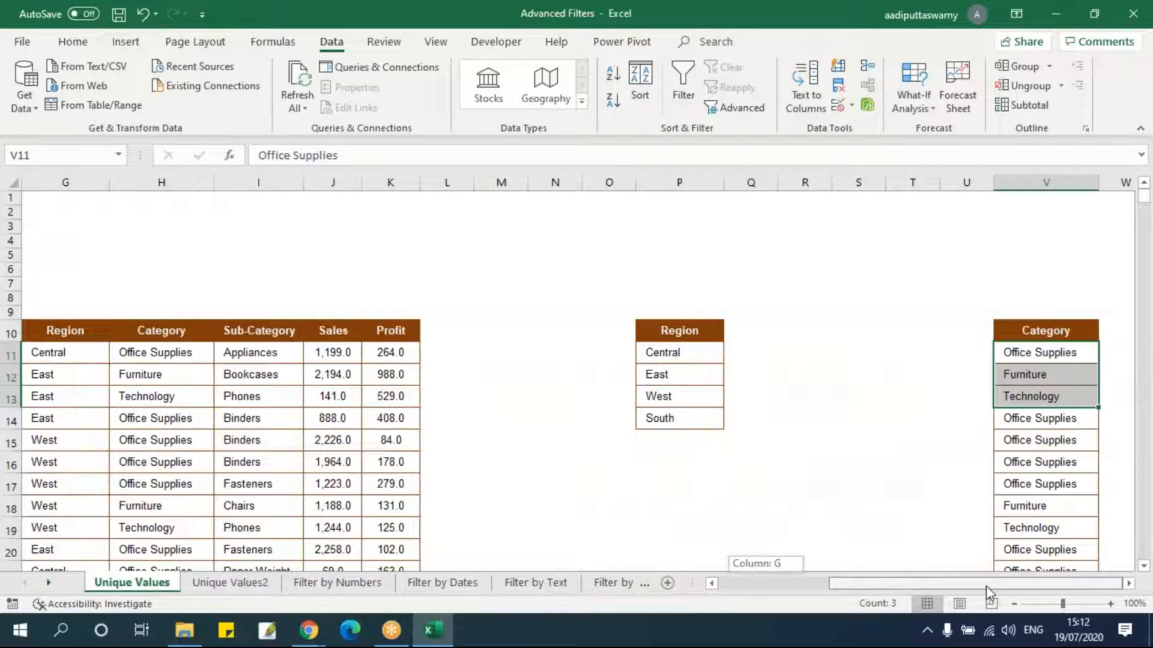
{"action": "left_click", "coordinate": [1129, 583]}
{"action": "left_click", "coordinate": [1129, 585]}
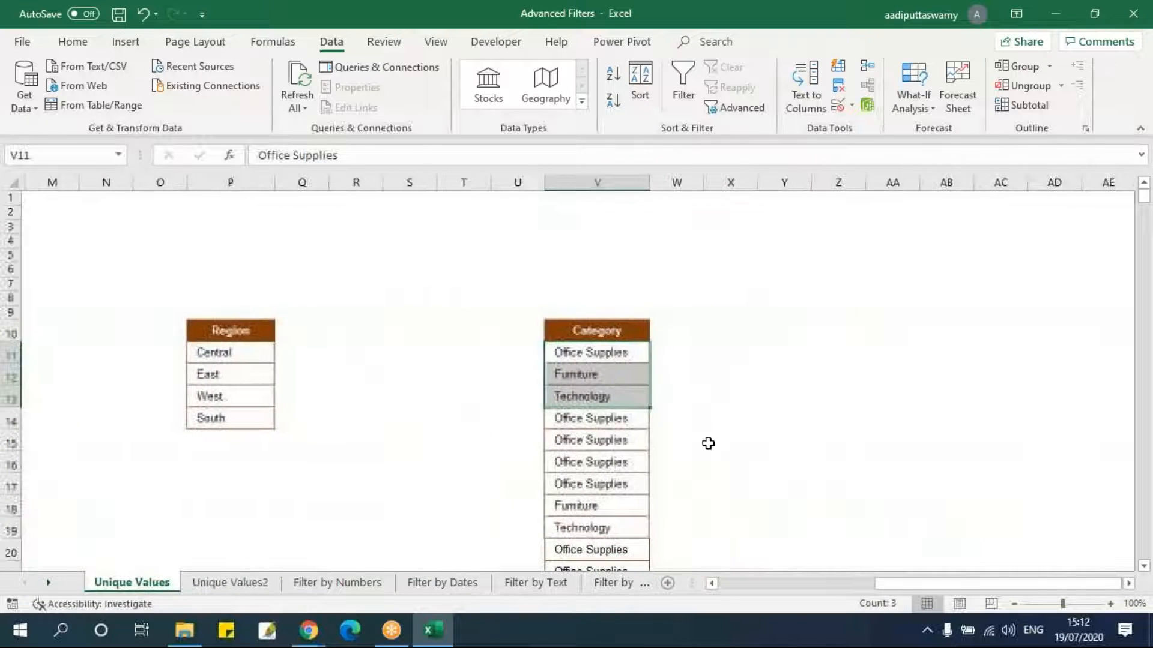
{"action": "left_click", "coordinate": [615, 397]}
{"action": "left_click", "coordinate": [597, 329]}
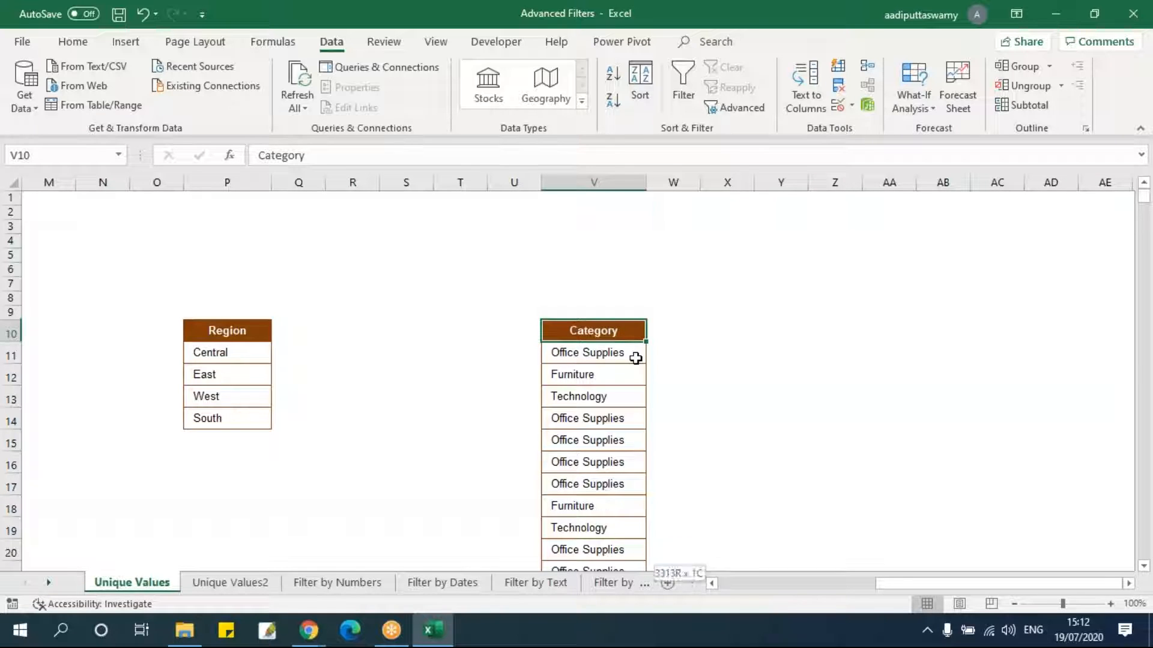
{"action": "key", "text": "ctrl+shift+Down"}
{"action": "left_click", "coordinate": [736, 108]}
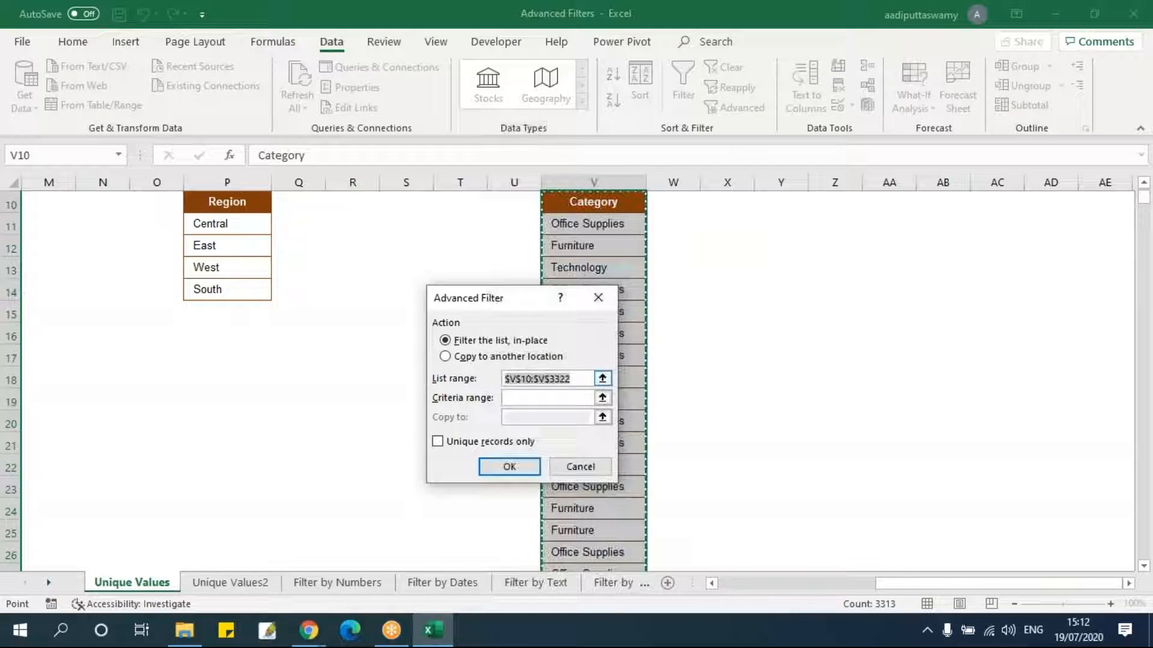
{"action": "left_click", "coordinate": [474, 357]}
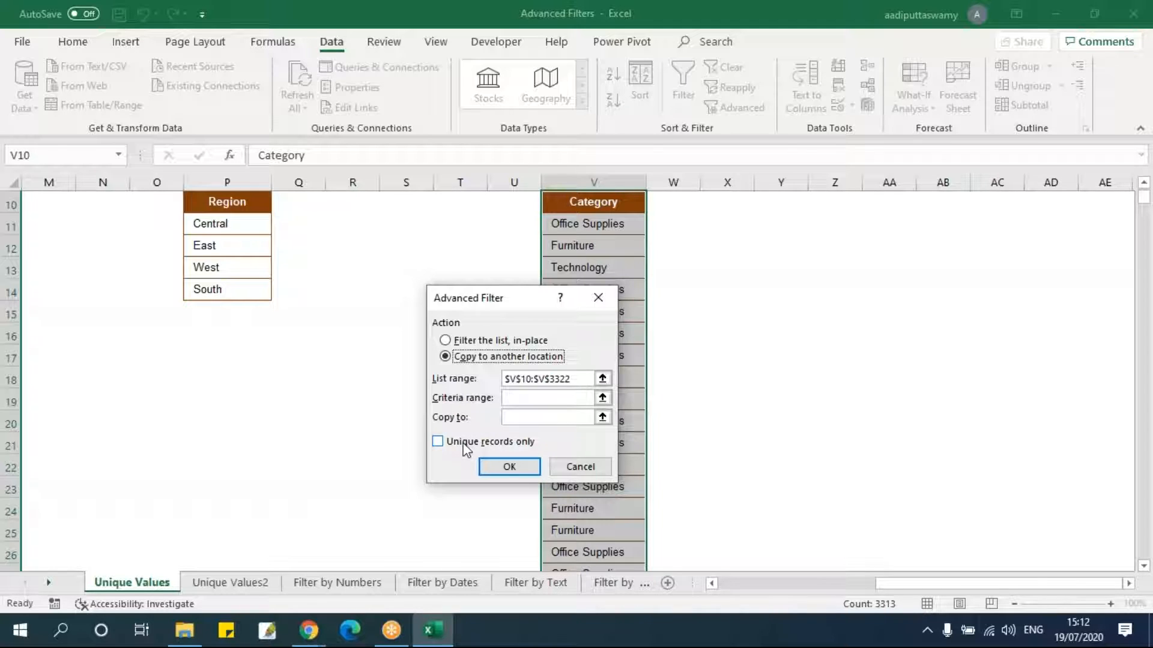
{"action": "left_click", "coordinate": [602, 417]}
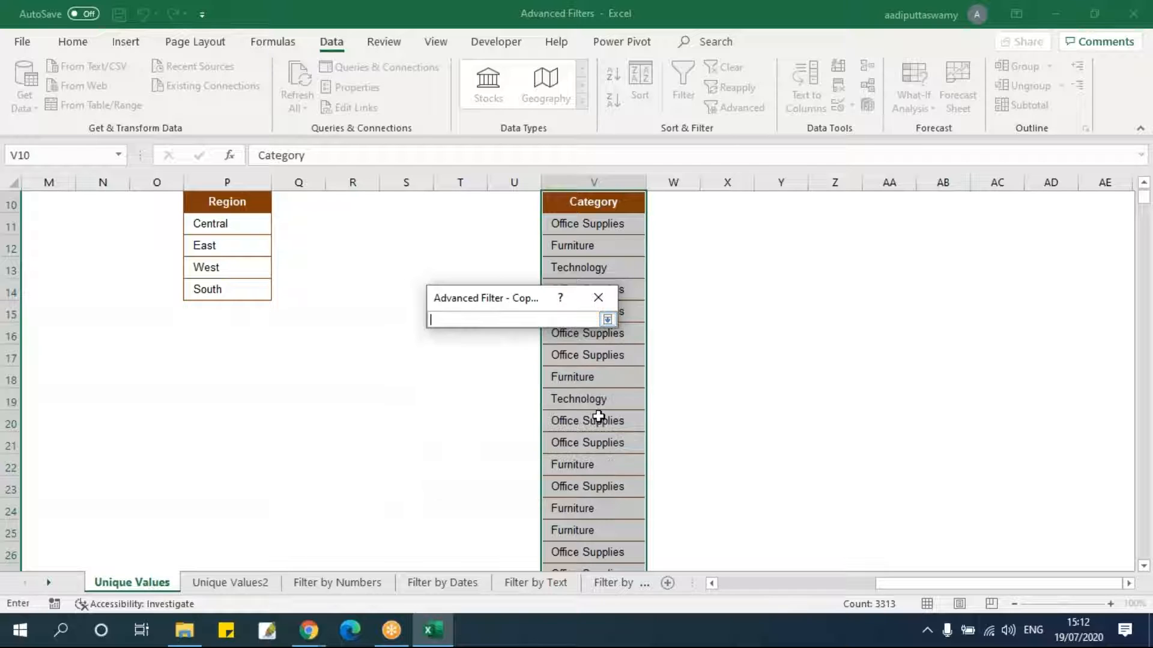
{"action": "scroll", "coordinate": [762, 400], "scroll_direction": "up", "scroll_amount": 3}
{"action": "left_click", "coordinate": [766, 332]}
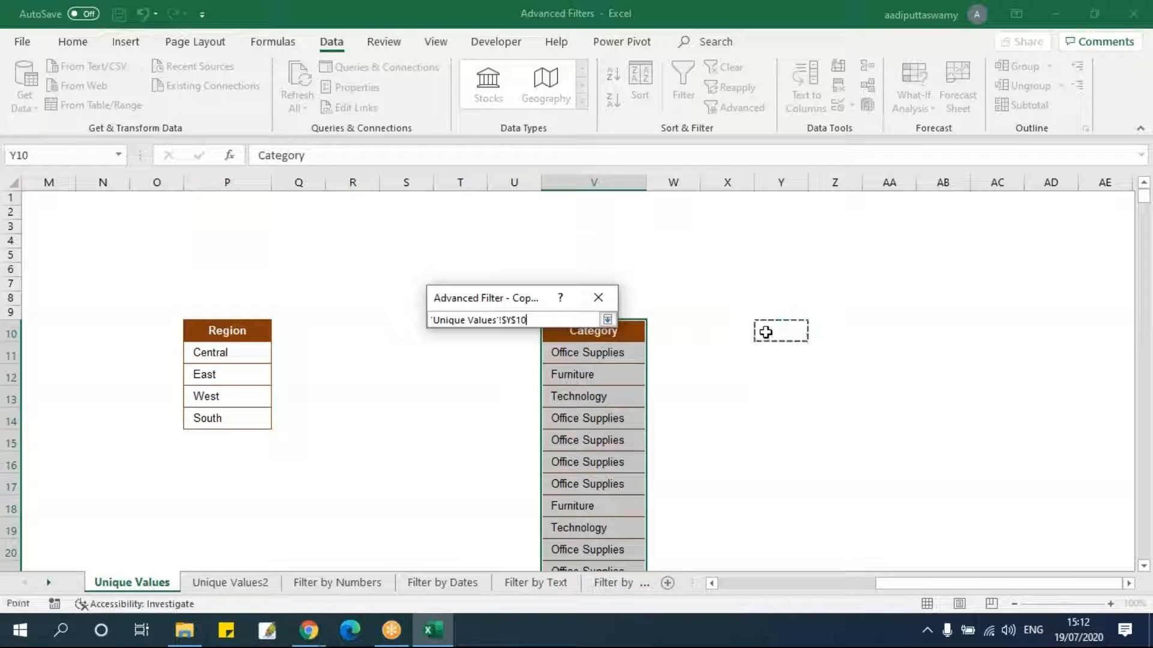
{"action": "left_click", "coordinate": [607, 320]}
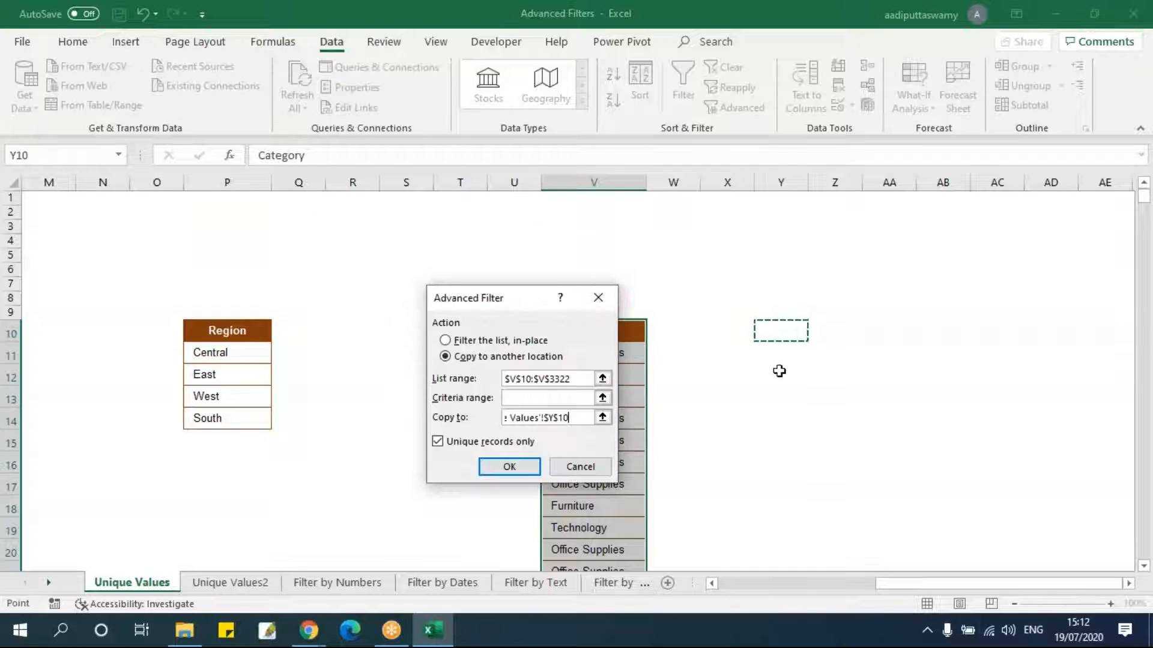
{"action": "left_click", "coordinate": [509, 467]}
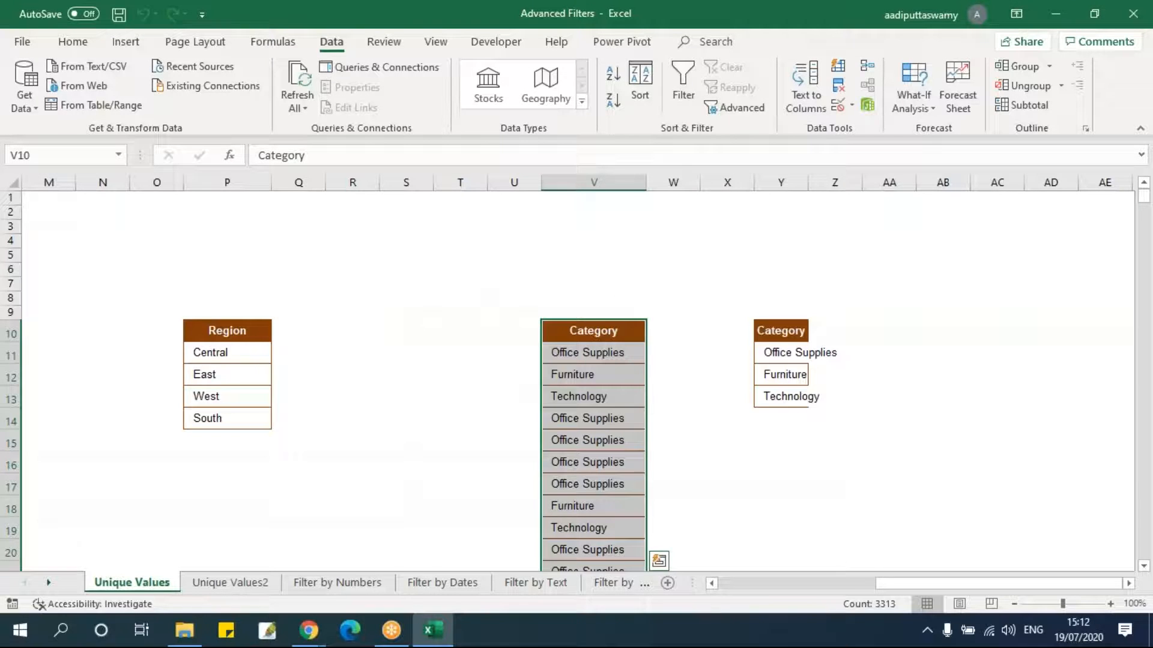
{"action": "left_click_drag", "start_coordinate": [809, 182], "coordinate": [842, 188]}
{"action": "left_click_drag", "start_coordinate": [809, 330], "coordinate": [799, 398]}
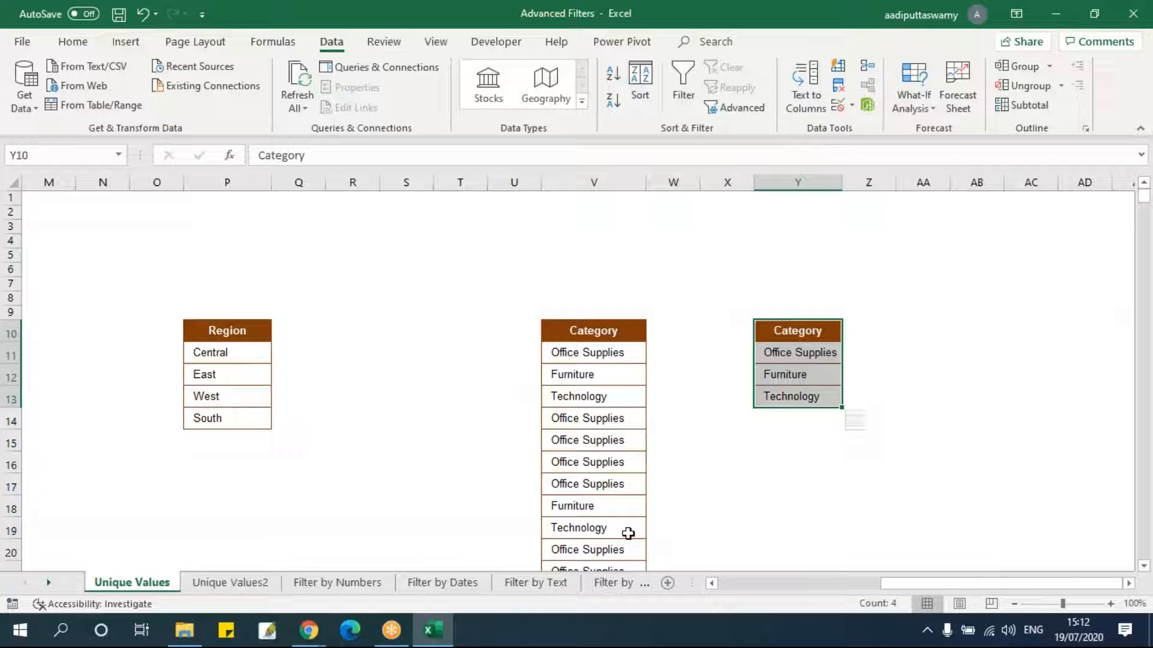
Copy the table's Sub-Category column and paste it starting at cell AD10.
{"action": "left_click_drag", "start_coordinate": [892, 585], "coordinate": [729, 586]}
{"action": "left_click", "coordinate": [646, 312]}
{"action": "key", "text": "Down"}
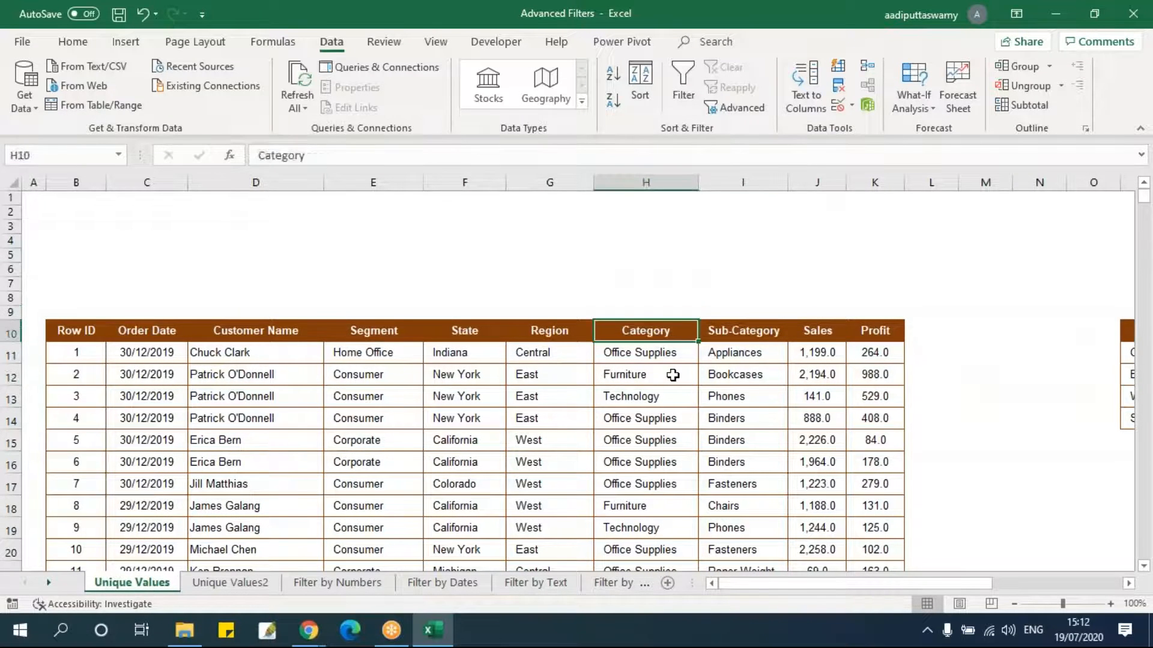
{"action": "key", "text": "Right"}
{"action": "key", "text": "ctrl+shift+Down"}
{"action": "key", "text": "ctrl+c"}
{"action": "key", "text": "ctrl+BackSpace"}
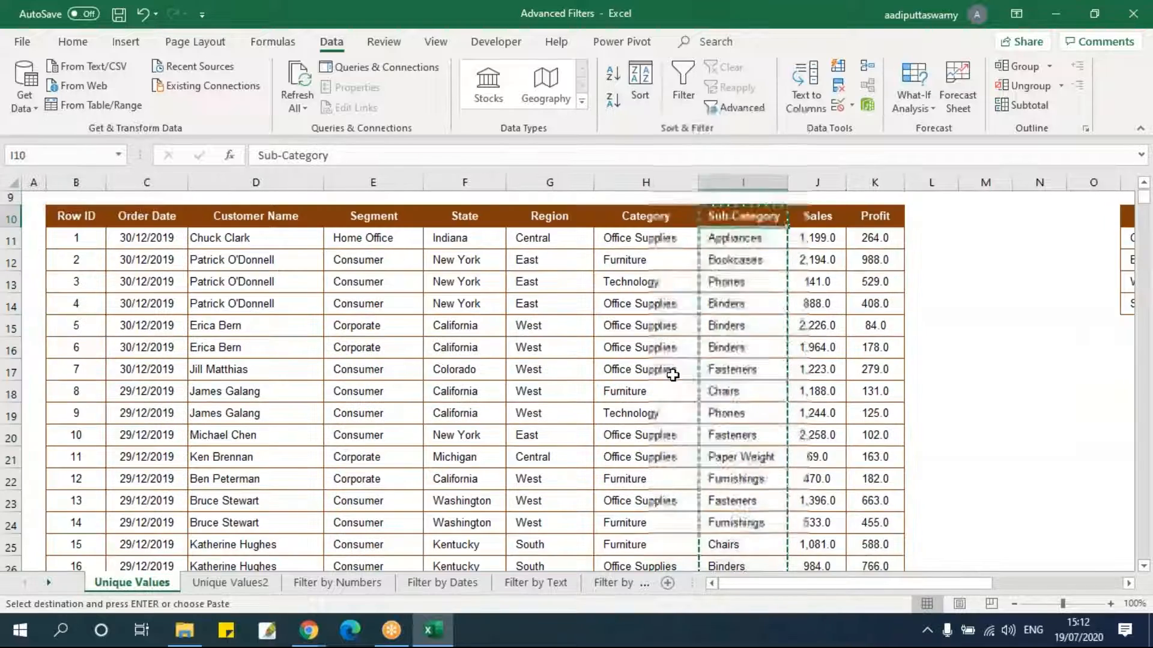
{"action": "key", "text": "Right"}
{"action": "key", "text": "Right"}
{"action": "key", "text": "Right"}
{"action": "key", "text": "Right"}
{"action": "key", "text": "Right"}
{"action": "key", "text": "Right"}
{"action": "key", "text": "Right"}
{"action": "key", "text": "Right"}
{"action": "key", "text": "Right"}
{"action": "key", "text": "Right"}
{"action": "key", "text": "Right"}
{"action": "key", "text": "Right"}
{"action": "key", "text": "Right"}
{"action": "key", "text": "Right"}
{"action": "key", "text": "Right"}
{"action": "key", "text": "Right"}
{"action": "key", "text": "Right"}
{"action": "key", "text": "Right"}
{"action": "key", "text": "Right"}
{"action": "key", "text": "Right"}
{"action": "key", "text": "Right"}
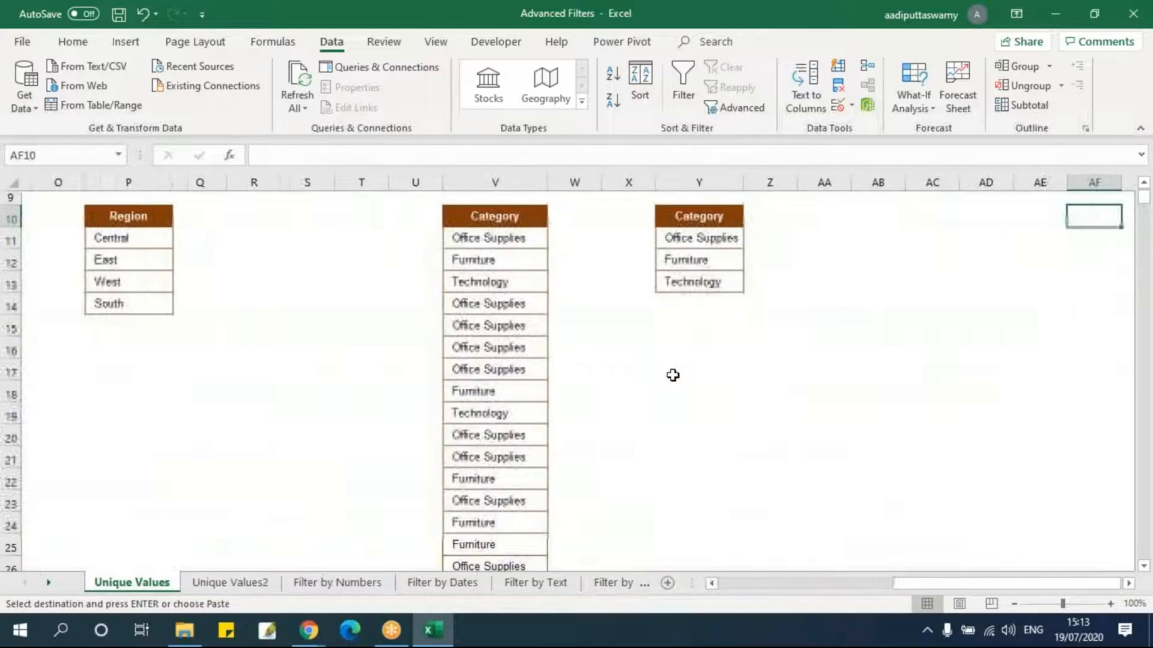
{"action": "key", "text": "ctrl+v"}
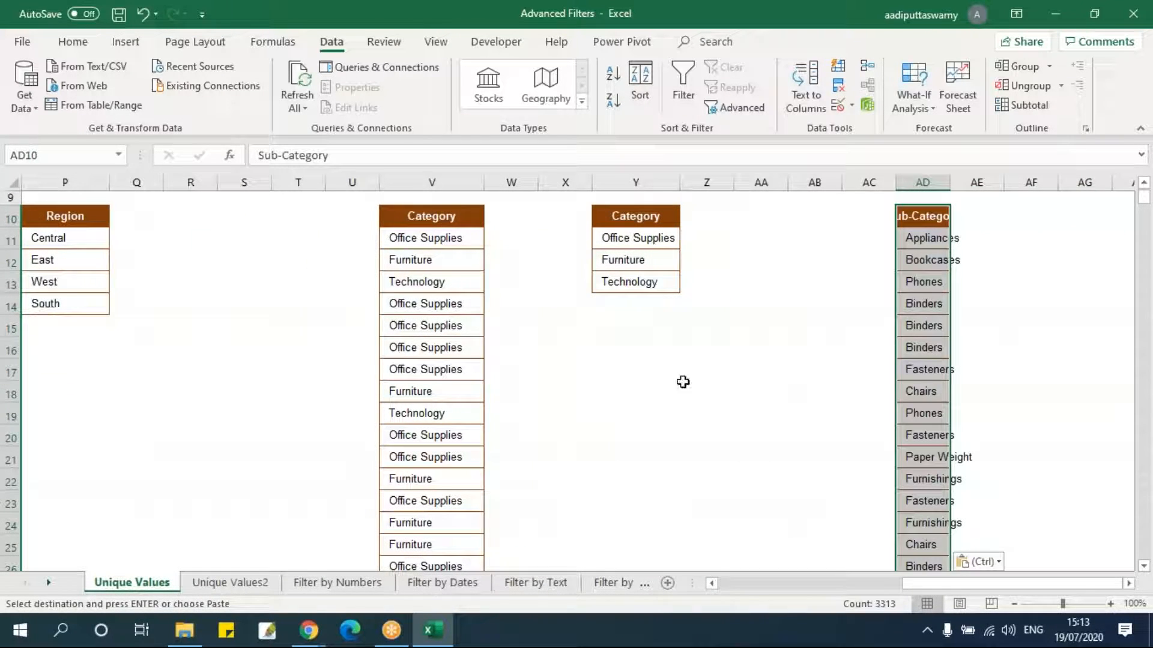
Run Advanced Filter again, copying unique records of the Category list range to cell AF10.
{"action": "left_click", "coordinate": [736, 108]}
{"action": "left_click", "coordinate": [468, 357]}
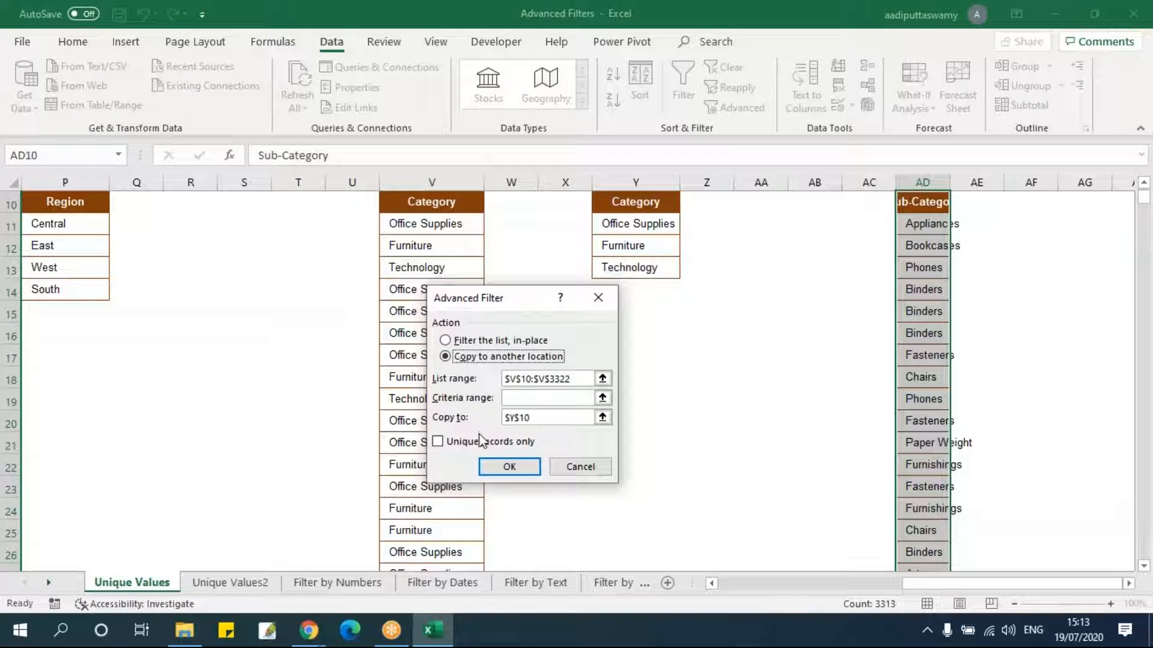
{"action": "left_click", "coordinate": [602, 418]}
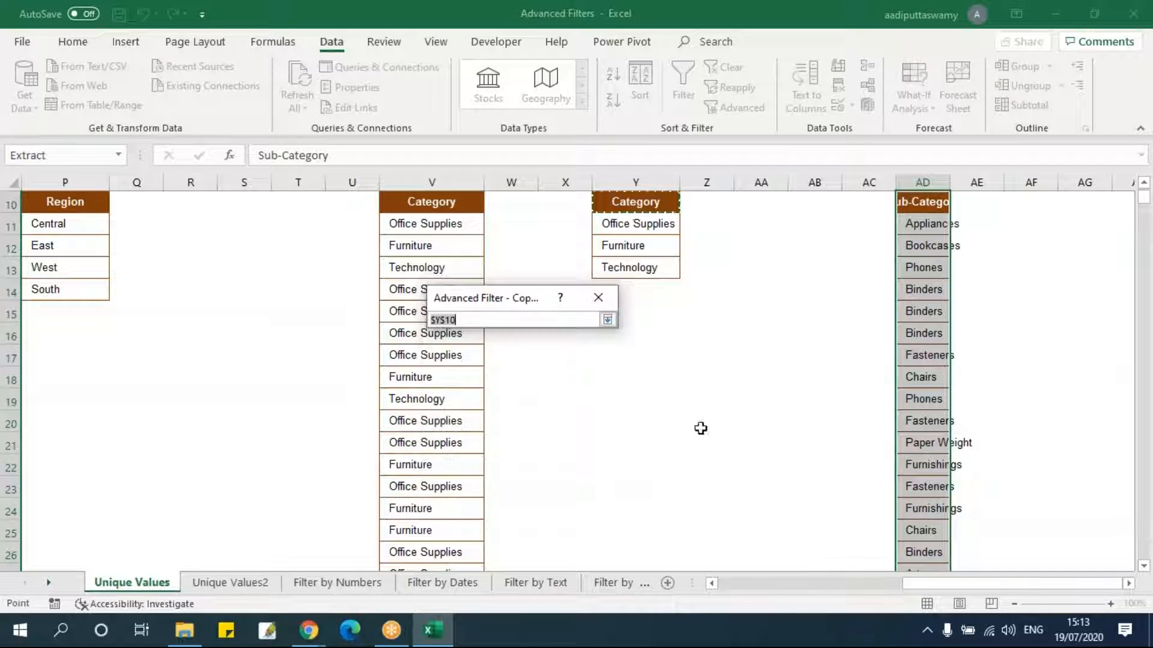
{"action": "scroll", "coordinate": [1098, 559], "scroll_direction": "up", "scroll_amount": 2}
{"action": "scroll", "coordinate": [960, 394], "scroll_direction": "right", "scroll_amount": 2}
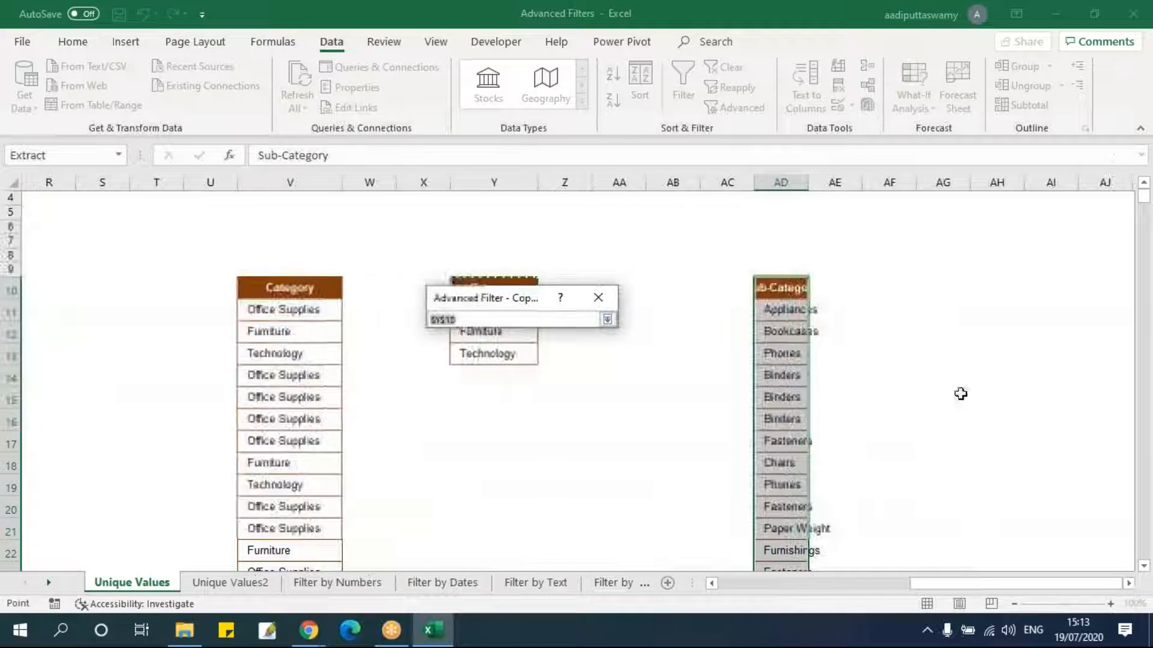
{"action": "left_click", "coordinate": [897, 291]}
{"action": "left_click", "coordinate": [607, 320]}
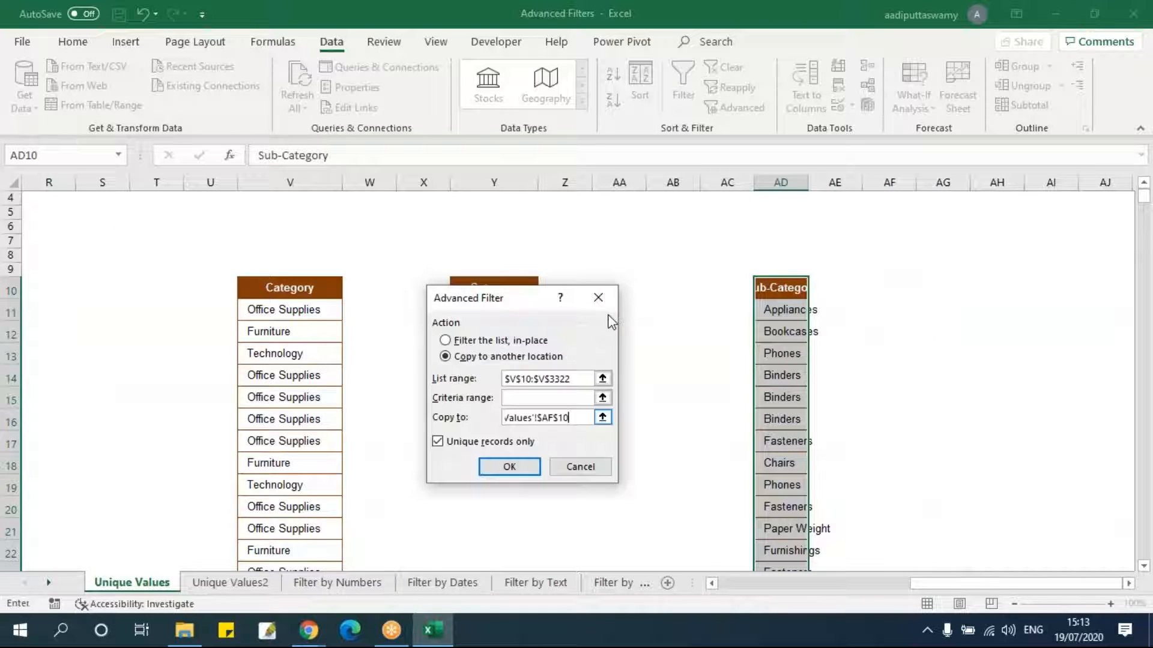
{"action": "left_click", "coordinate": [517, 468]}
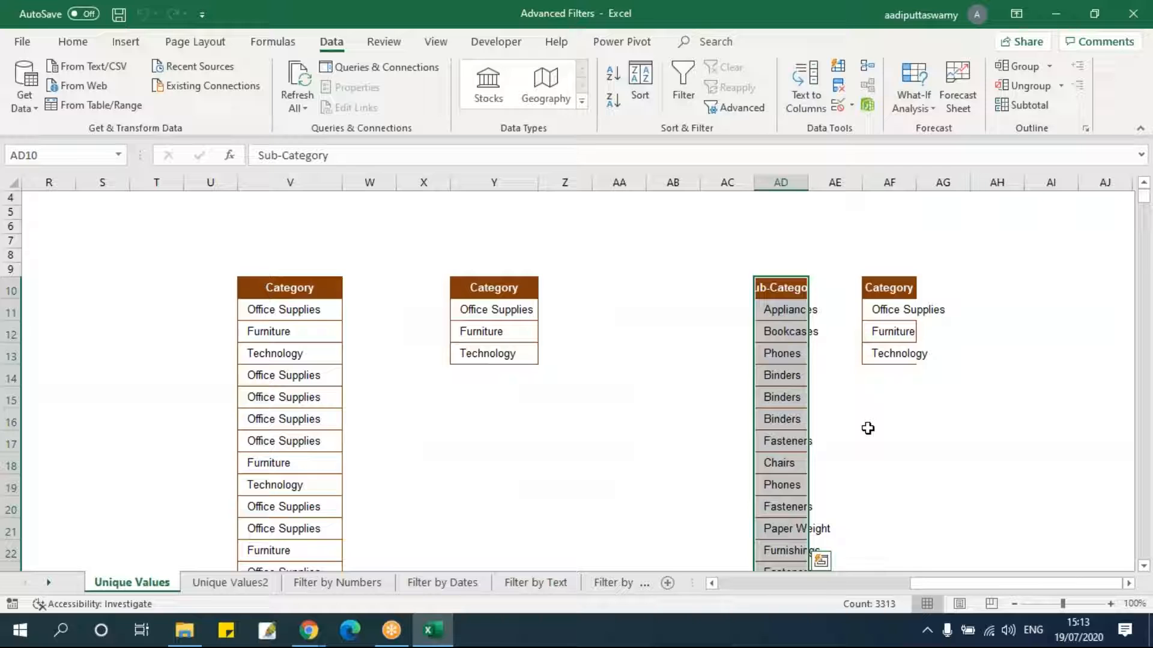
Set the Advanced Filter list range to $AD$10:$AD$3322 and copy its unique records to cell AH10.
{"action": "left_click", "coordinate": [741, 108]}
{"action": "left_click", "coordinate": [710, 334]}
{"action": "left_click", "coordinate": [801, 202]}
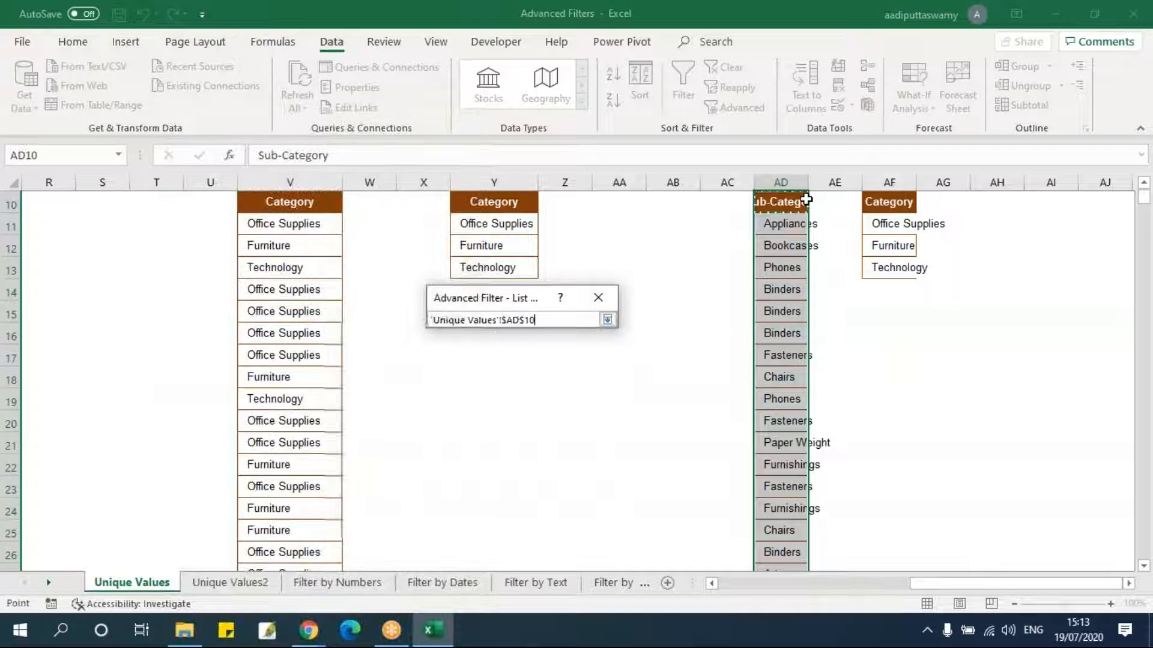
{"action": "key", "text": "ctrl+shift+Down"}
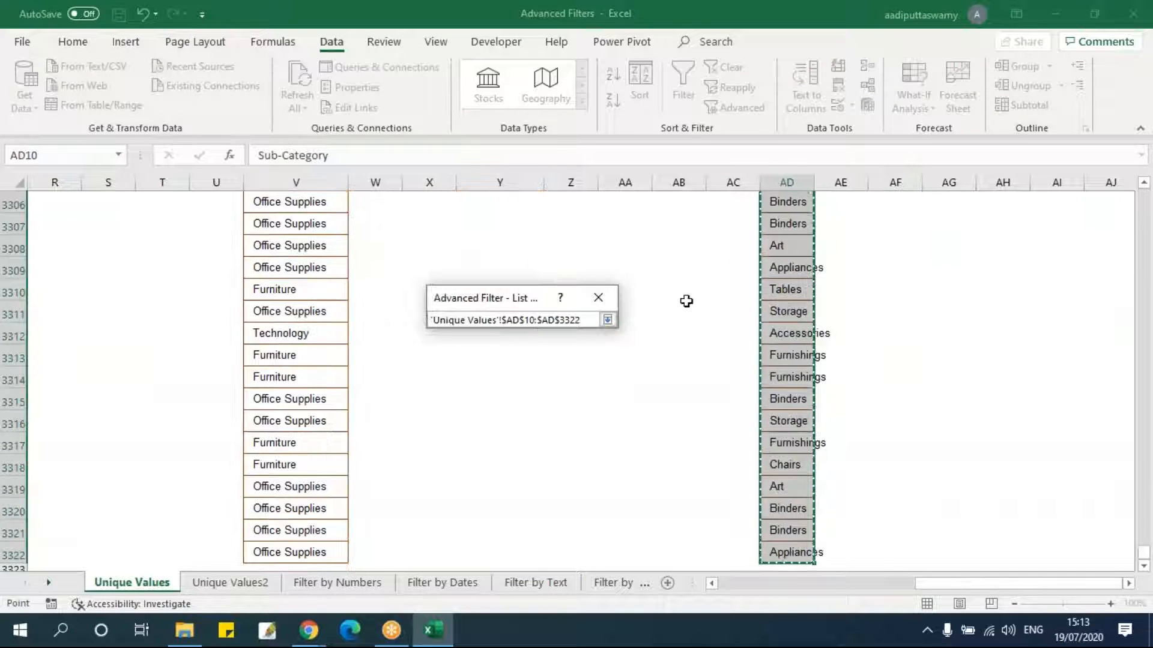
{"action": "left_click", "coordinate": [608, 319]}
{"action": "left_click", "coordinate": [481, 357]}
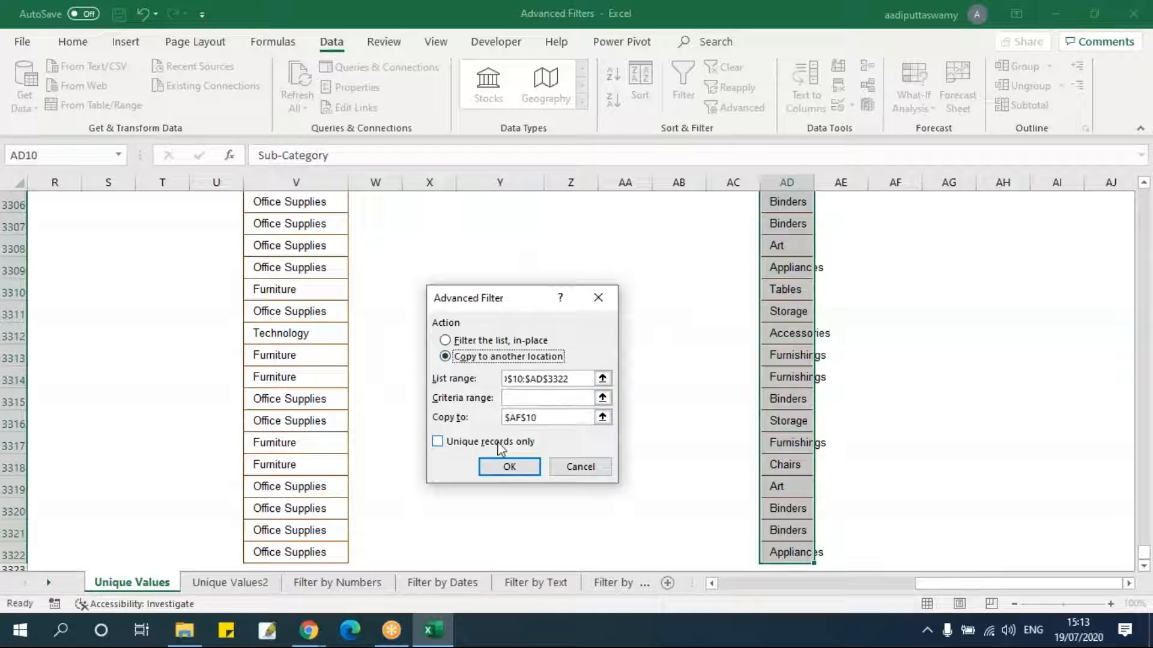
{"action": "left_click", "coordinate": [504, 443]}
{"action": "left_click", "coordinate": [602, 417]}
{"action": "scroll", "coordinate": [961, 391], "scroll_direction": "up", "scroll_amount": 3}
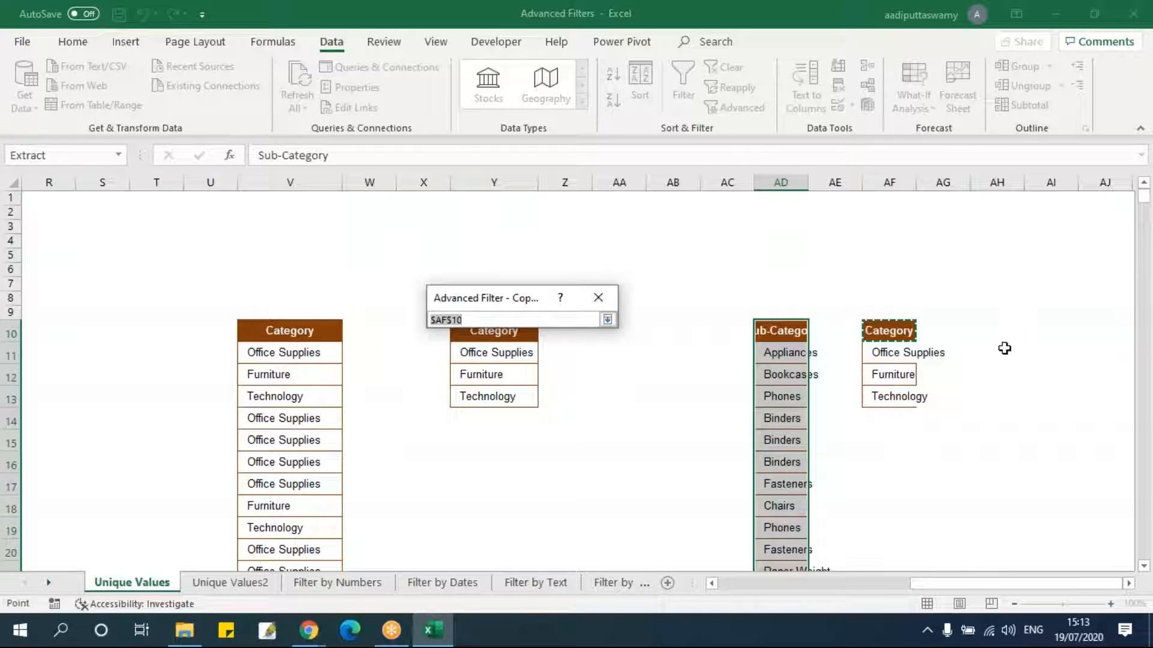
{"action": "left_click", "coordinate": [1014, 328]}
{"action": "left_click", "coordinate": [609, 319]}
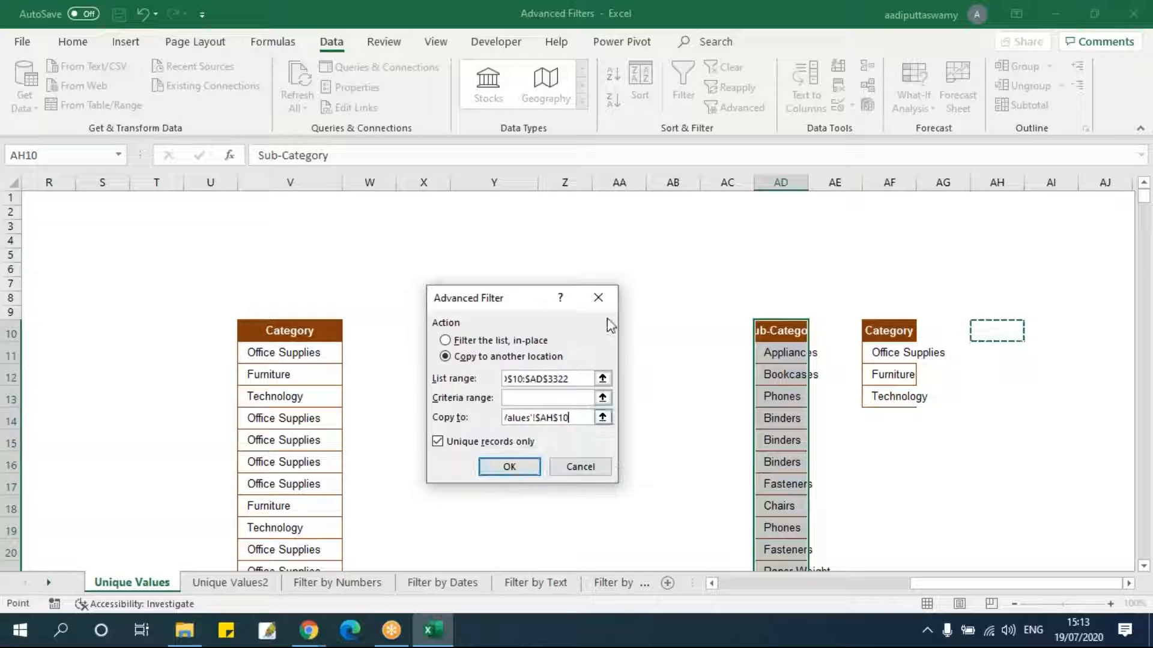
{"action": "left_click", "coordinate": [512, 472]}
Widen the Sub-Category columns AD and AH to fit their contents.
{"action": "left_click", "coordinate": [1129, 584]}
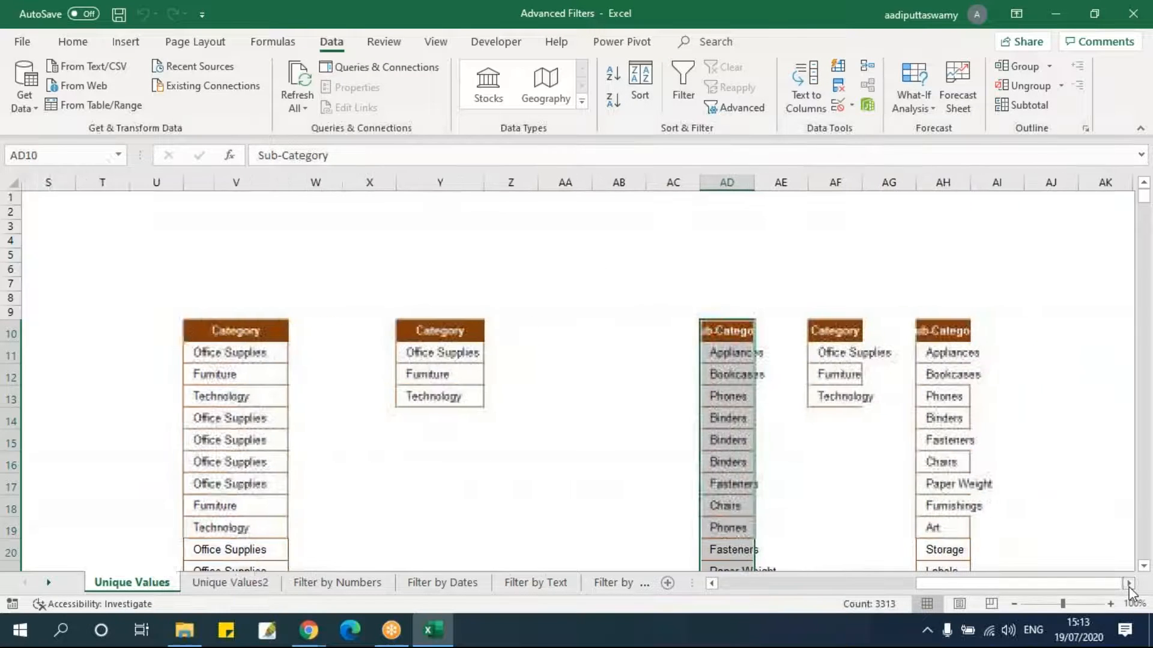
{"action": "left_click", "coordinate": [1128, 584]}
{"action": "left_click", "coordinate": [1129, 583]}
{"action": "left_click", "coordinate": [1129, 584]}
{"action": "scroll", "coordinate": [1006, 468], "scroll_direction": "down", "scroll_amount": 3}
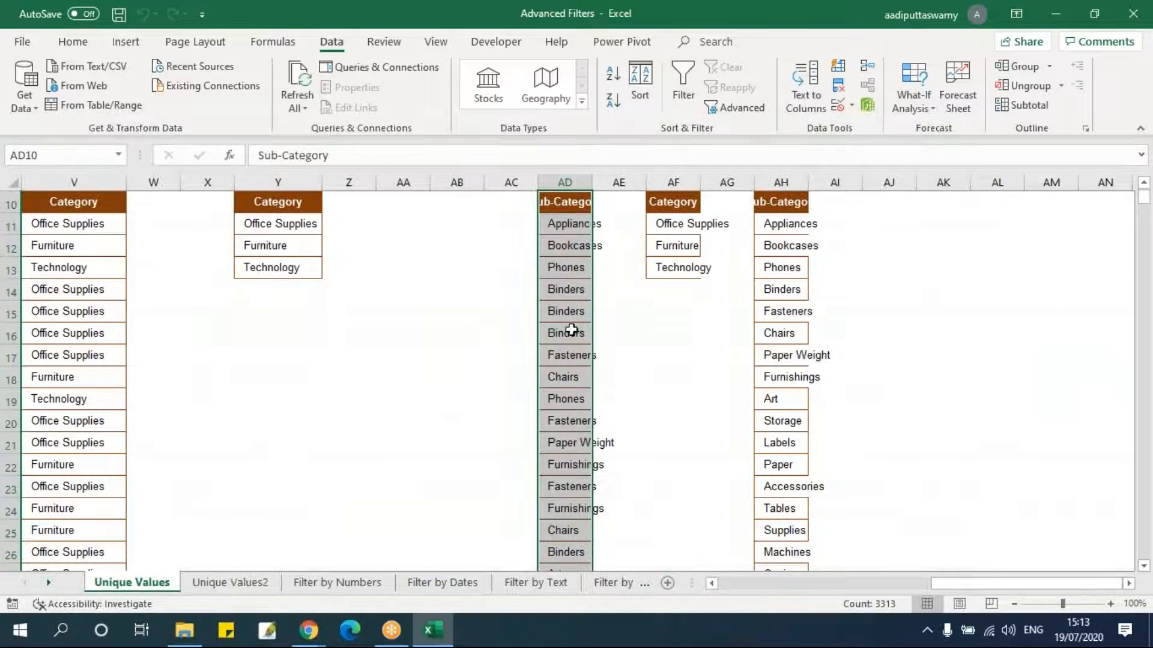
{"action": "left_click_drag", "start_coordinate": [595, 182], "coordinate": [630, 216]}
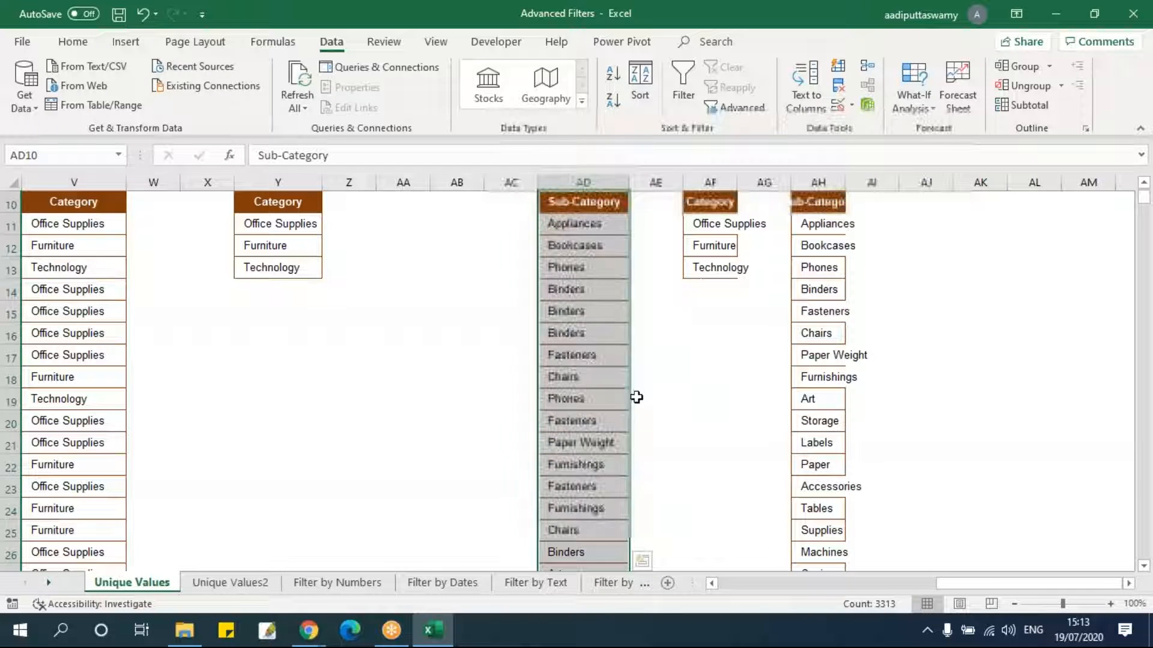
{"action": "left_click_drag", "start_coordinate": [844, 182], "coordinate": [874, 185]}
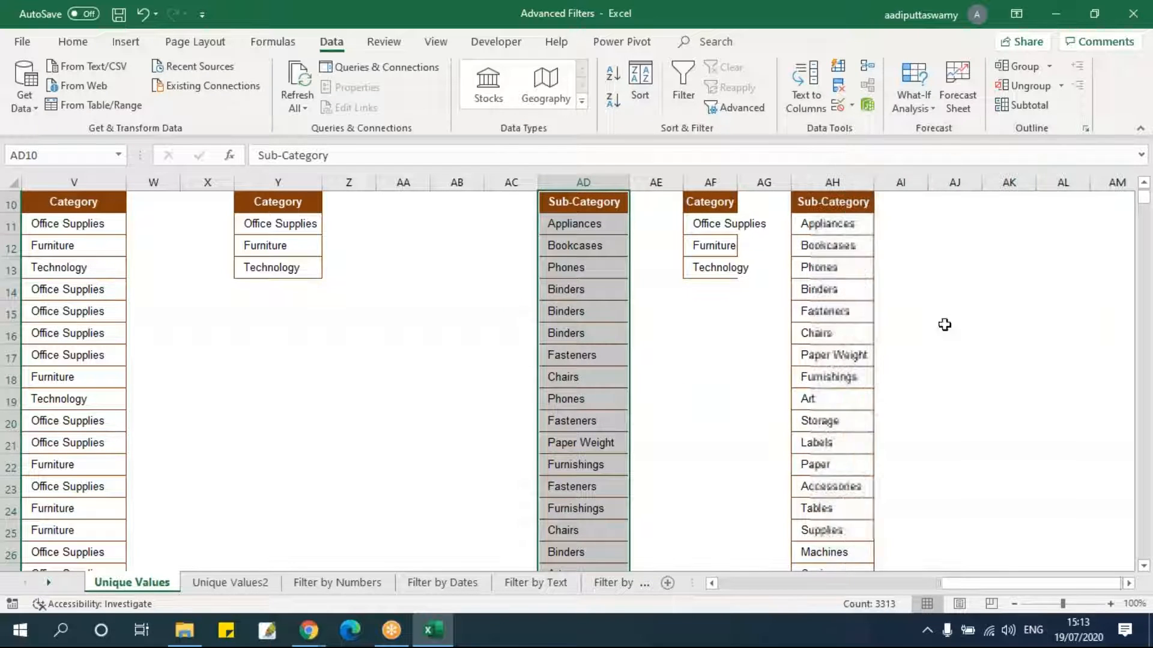
{"action": "scroll", "coordinate": [975, 434], "scroll_direction": "down", "scroll_amount": 3}
{"action": "scroll", "coordinate": [975, 435], "scroll_direction": "up", "scroll_amount": 4}
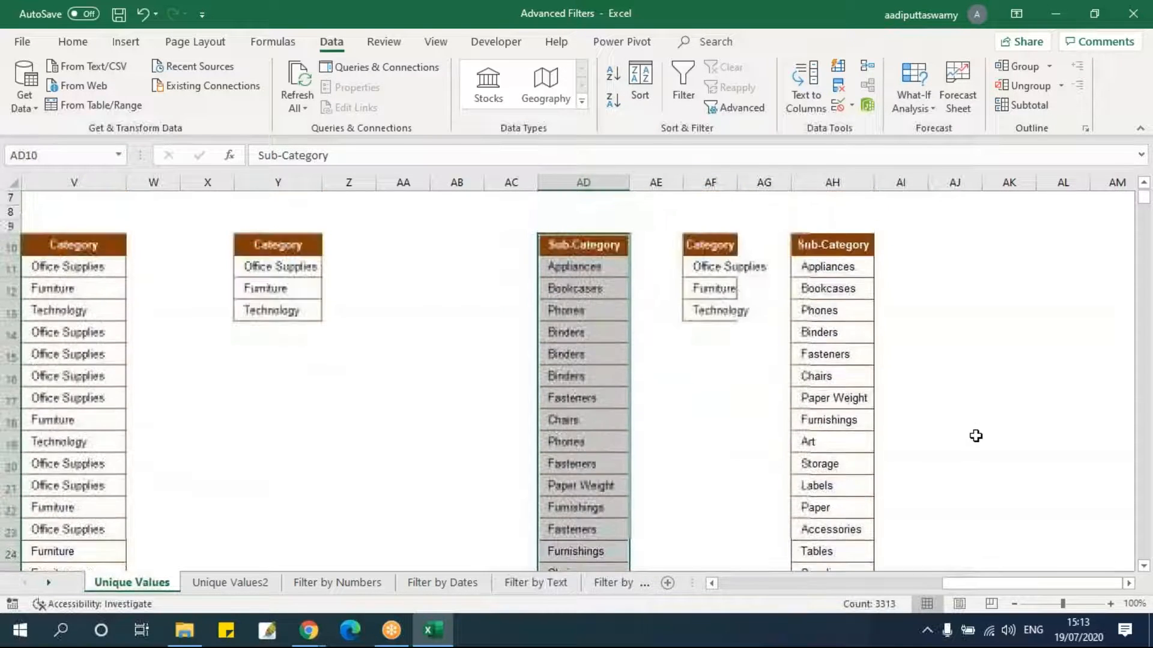
Switch to the Unique Values2 sheet and copy the table's Category and Sub-Category columns.
{"action": "left_click", "coordinate": [230, 583]}
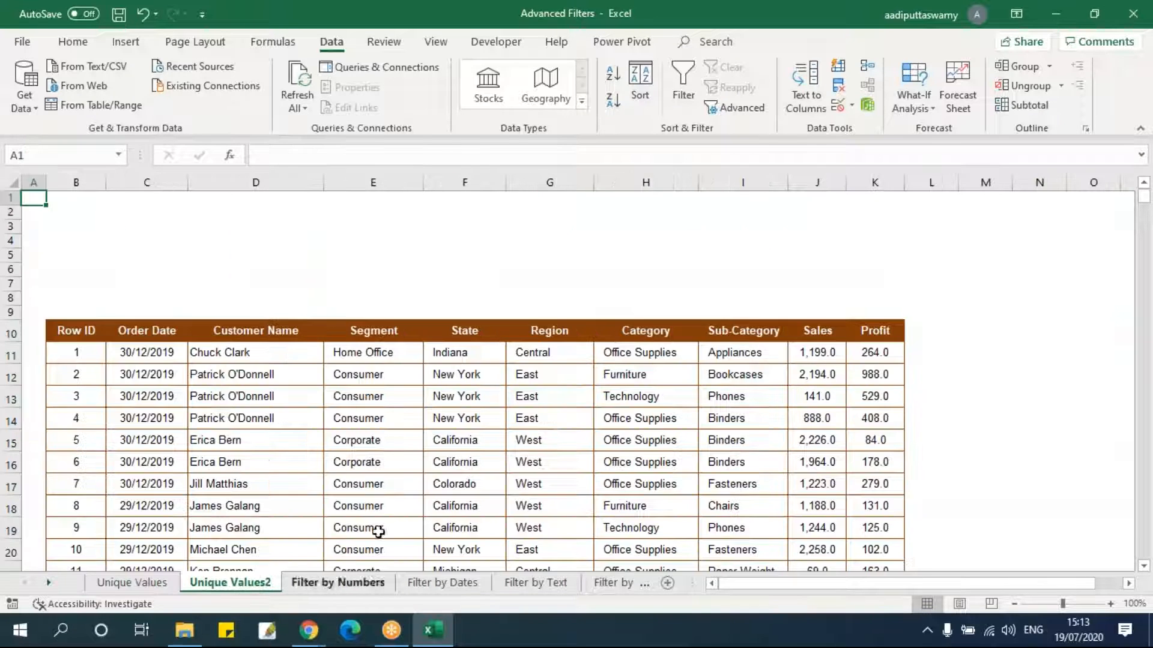
{"action": "left_click", "coordinate": [375, 397]}
{"action": "left_click", "coordinate": [378, 419]}
{"action": "left_click", "coordinate": [633, 352]}
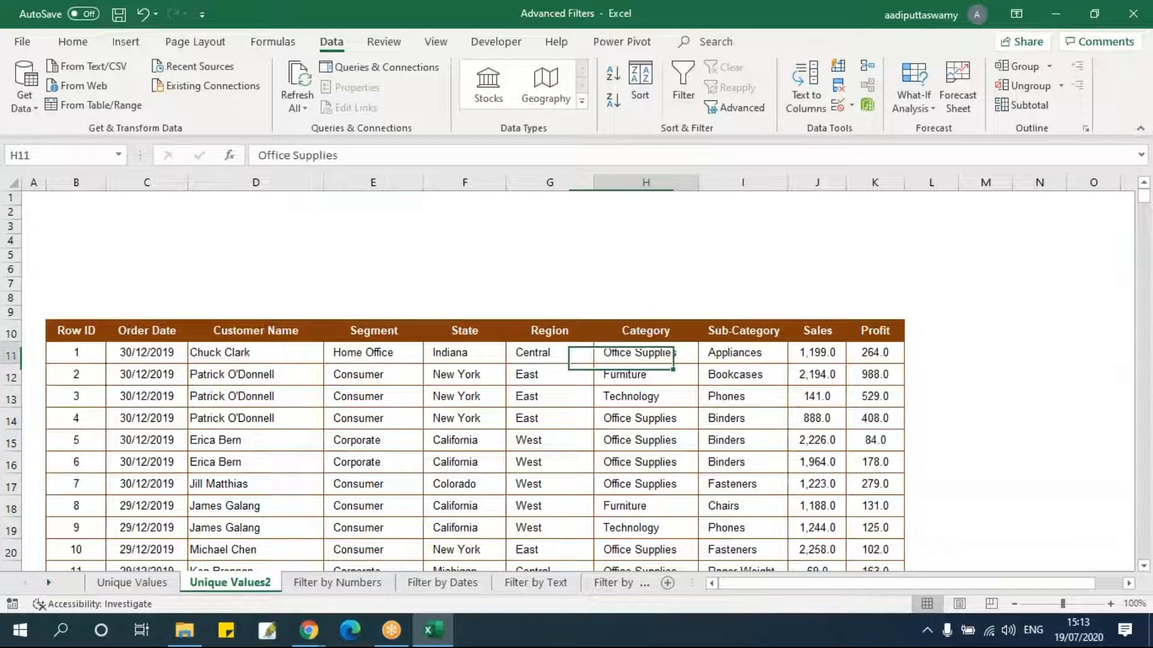
{"action": "left_click_drag", "start_coordinate": [645, 330], "coordinate": [744, 331]}
{"action": "key", "text": "ctrl+shift+Down"}
{"action": "key", "text": "ctrl+c"}
Paste the copied Category and Sub-Category columns at cell R10, then paste their column widths too.
{"action": "key", "text": "Down"}
{"action": "key", "text": "Up"}
{"action": "key", "text": "Right"}
{"action": "key", "text": "Right"}
{"action": "key", "text": "Right"}
{"action": "key", "text": "Right"}
{"action": "key", "text": "Right"}
{"action": "key", "text": "Right"}
{"action": "key", "text": "Right"}
{"action": "key", "text": "Right"}
{"action": "key", "text": "Right"}
{"action": "key", "text": "Right"}
{"action": "key", "text": "Right"}
{"action": "key", "text": "Right"}
{"action": "key", "text": "Right"}
{"action": "key", "text": "Right"}
{"action": "key", "text": "Right"}
{"action": "key", "text": "Right"}
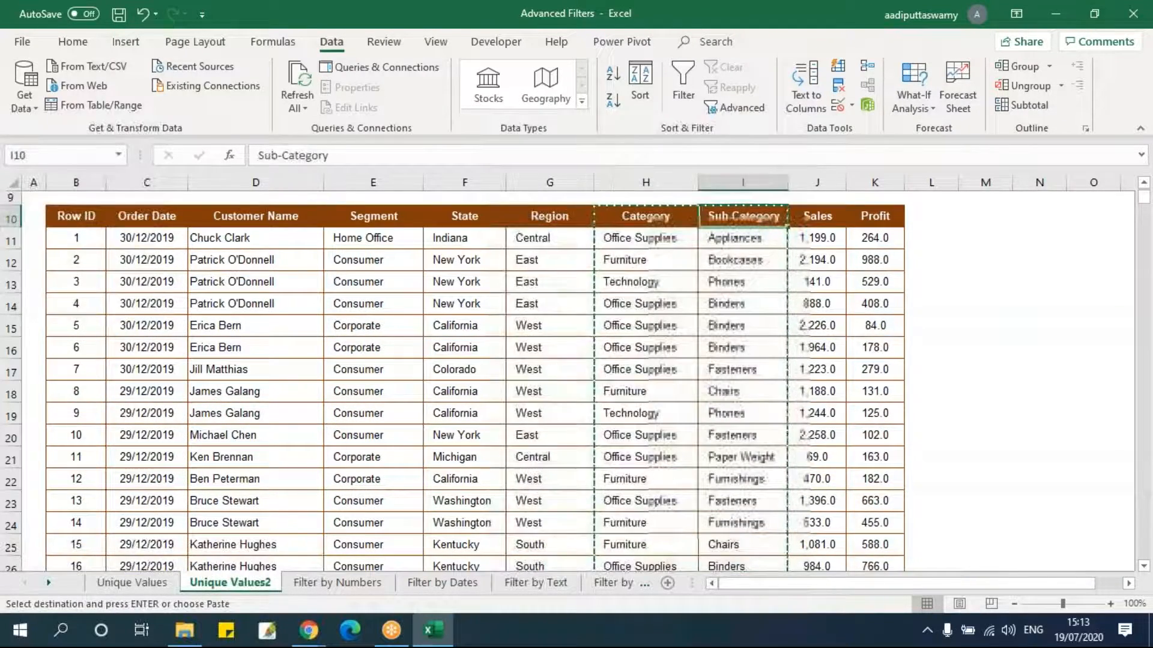
{"action": "key", "text": "Left"}
{"action": "key", "text": "Left"}
{"action": "key", "text": "Left"}
{"action": "key", "text": "Left"}
{"action": "key", "text": "Left"}
{"action": "key", "text": "Left"}
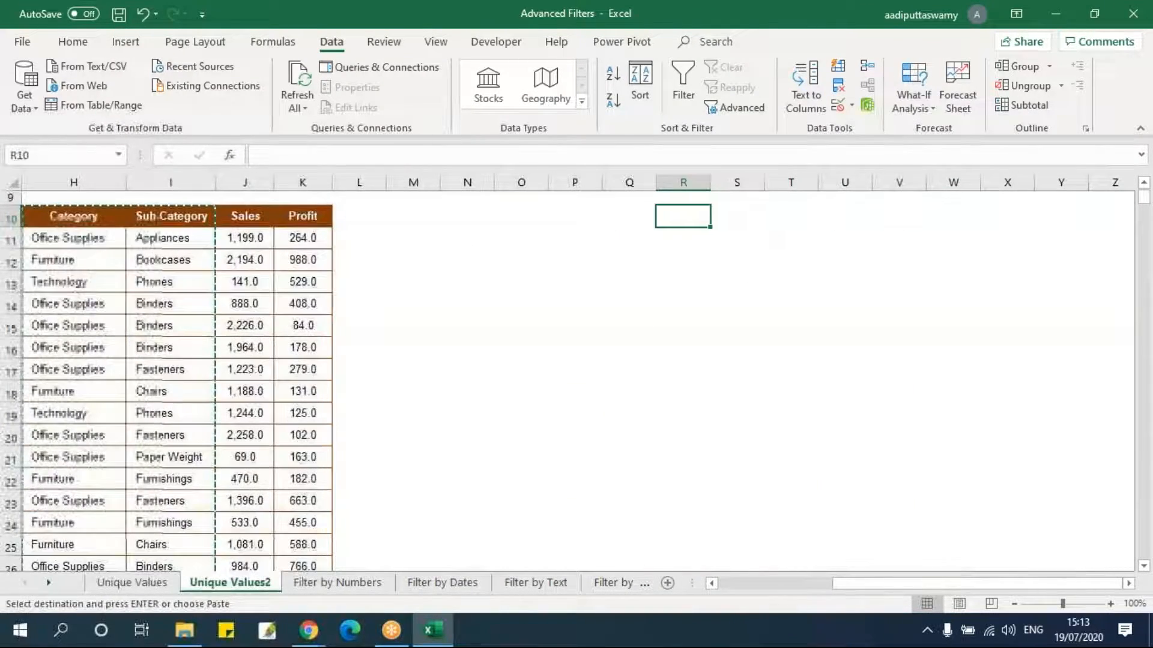
{"action": "key", "text": "ctrl+v"}
{"action": "key", "text": "ctrl+alt+v"}
{"action": "key", "text": "w"}
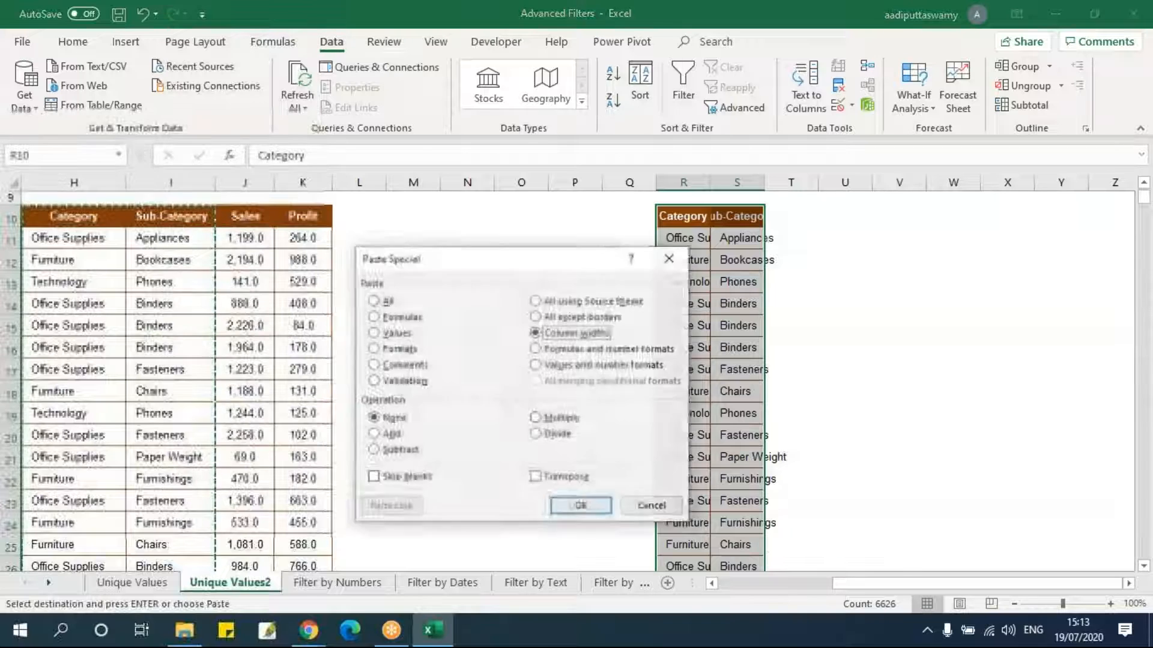
{"action": "key", "text": "Return"}
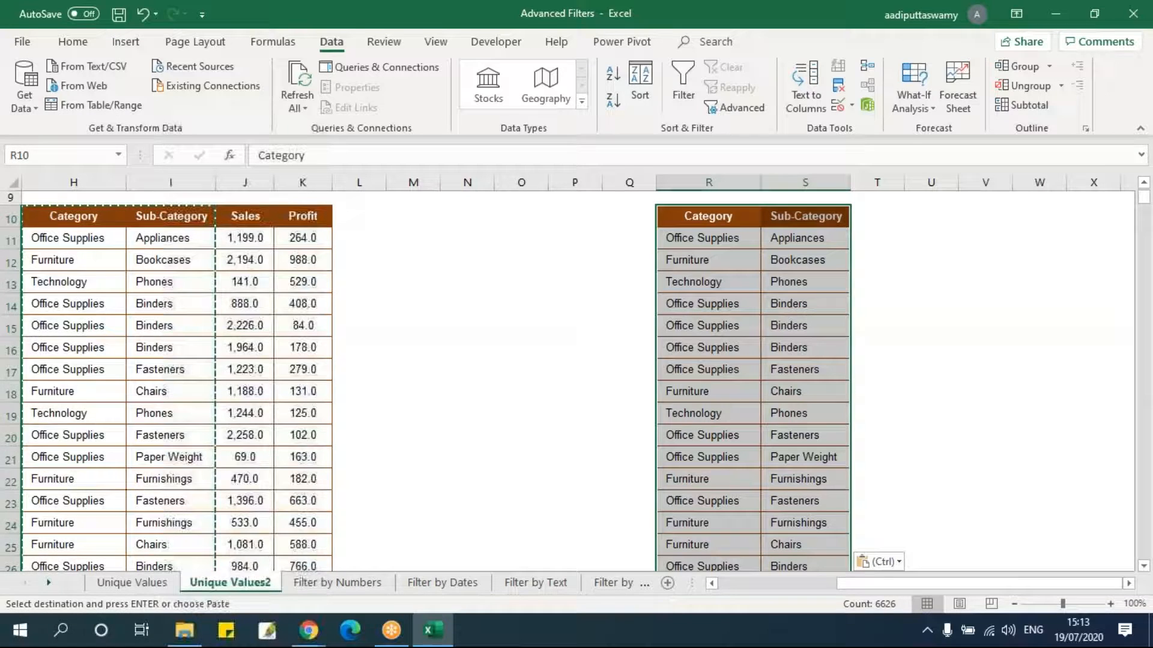
Remove duplicates from the pasted list using both Category and Sub-Category columns.
{"action": "left_click", "coordinate": [839, 91]}
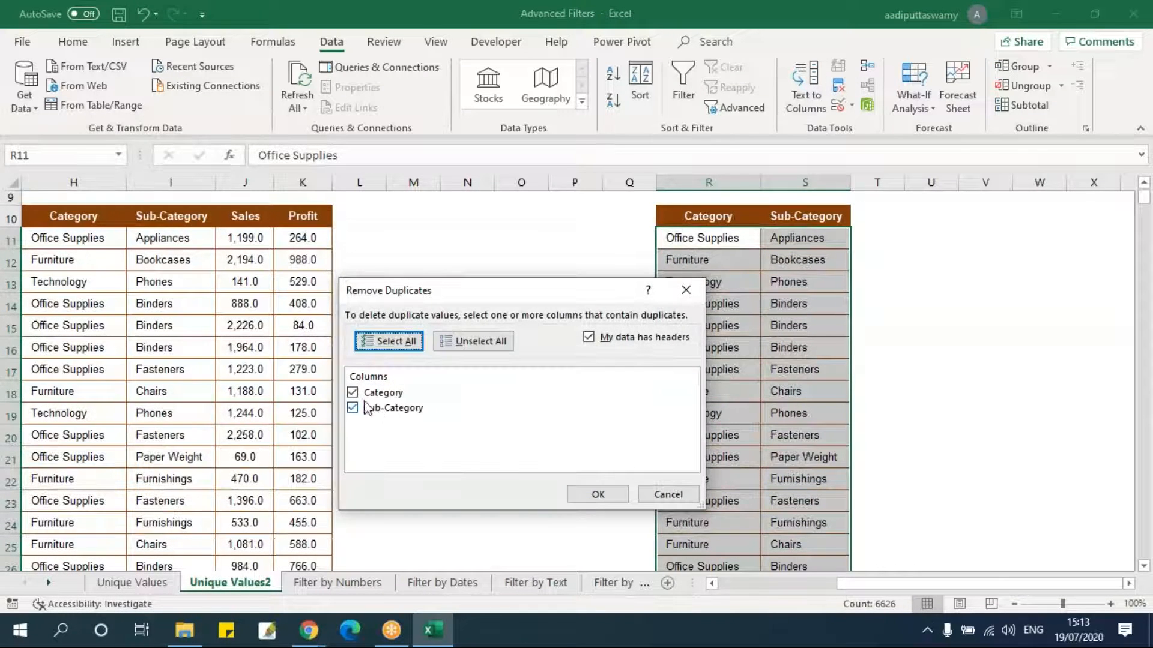
{"action": "left_click", "coordinate": [589, 496]}
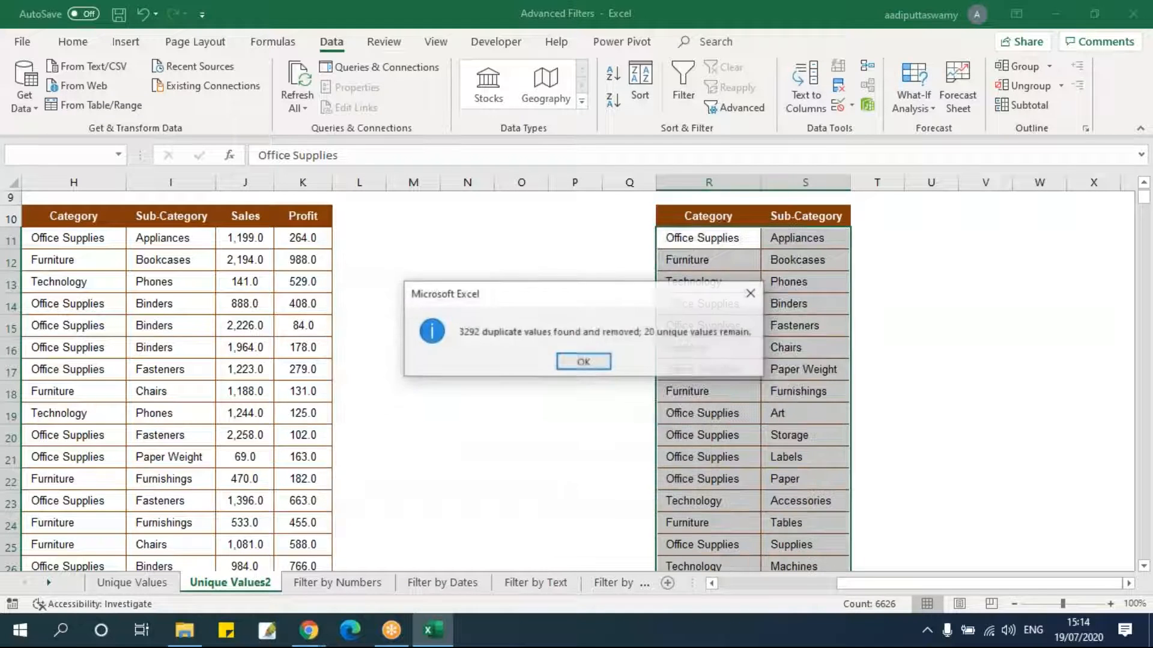
{"action": "left_click", "coordinate": [589, 363]}
{"action": "left_click", "coordinate": [802, 369]}
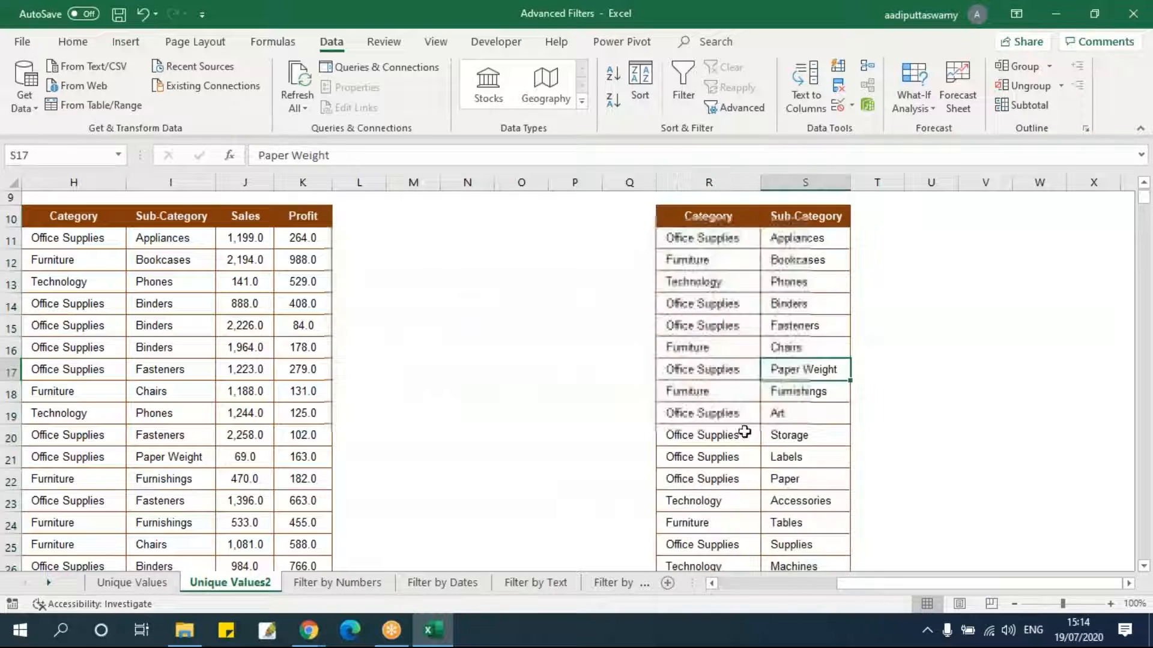
Sort the deduplicated list from R10 by Category, A to Z.
{"action": "scroll", "coordinate": [747, 420], "scroll_direction": "down", "scroll_amount": 3}
{"action": "scroll", "coordinate": [749, 424], "scroll_direction": "up", "scroll_amount": 4}
{"action": "left_click_drag", "start_coordinate": [705, 260], "coordinate": [805, 345]}
{"action": "key", "text": "ctrl+shift+Down"}
{"action": "scroll", "coordinate": [421, 378], "scroll_direction": "up", "scroll_amount": 4}
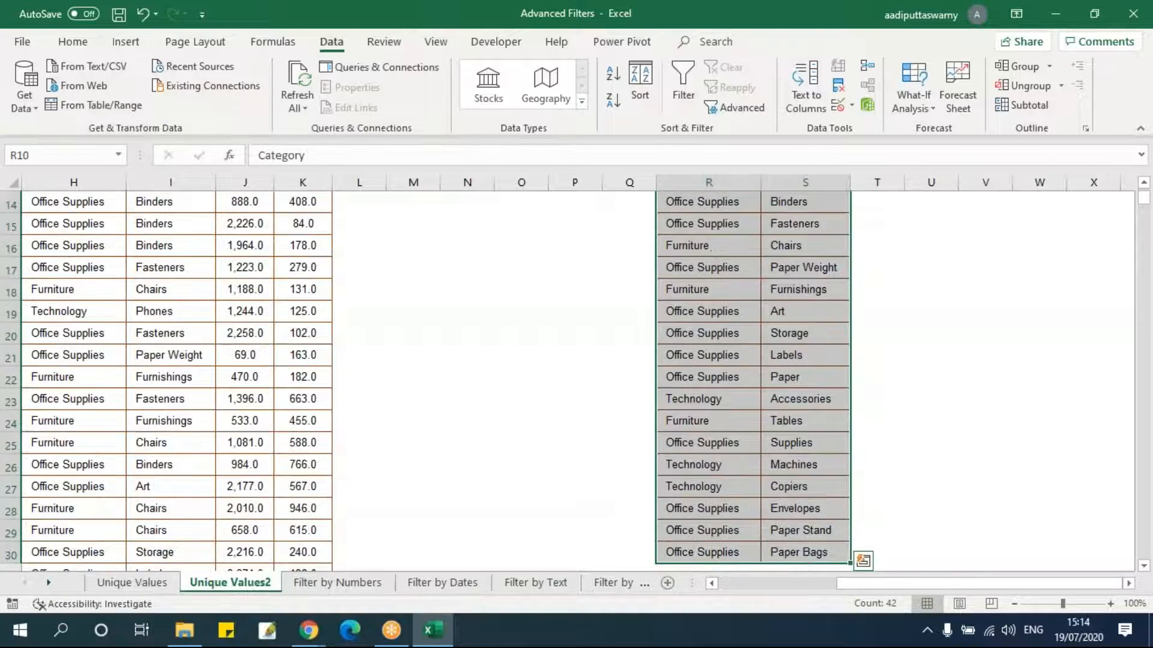
{"action": "left_click", "coordinate": [640, 84]}
{"action": "left_click", "coordinate": [427, 366]}
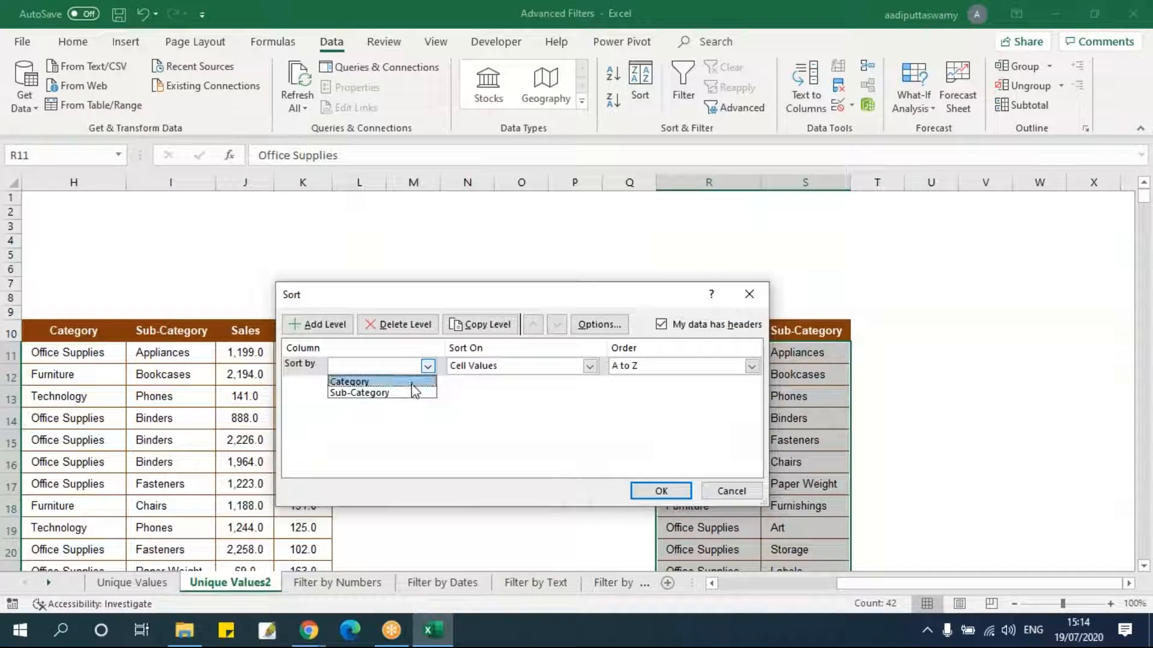
{"action": "left_click", "coordinate": [384, 382]}
{"action": "left_click", "coordinate": [646, 492]}
Select each category's group of rows in the sorted list to review them.
{"action": "left_click", "coordinate": [853, 447]}
{"action": "left_click_drag", "start_coordinate": [700, 355], "coordinate": [703, 413]}
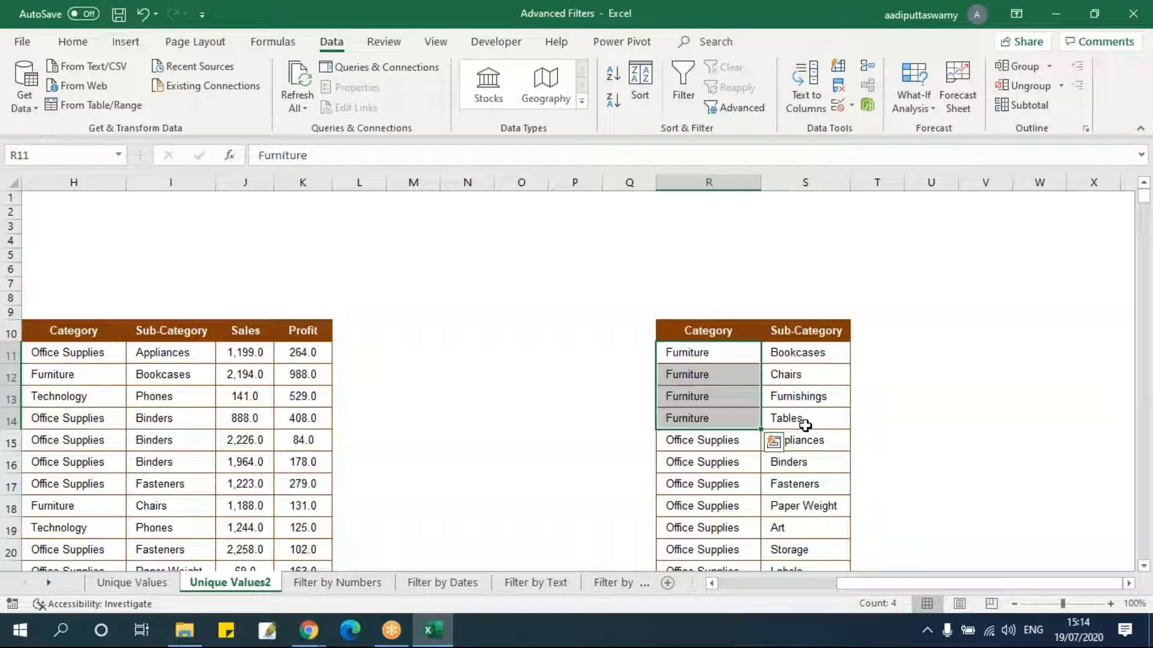
{"action": "left_click_drag", "start_coordinate": [722, 359], "coordinate": [792, 411]}
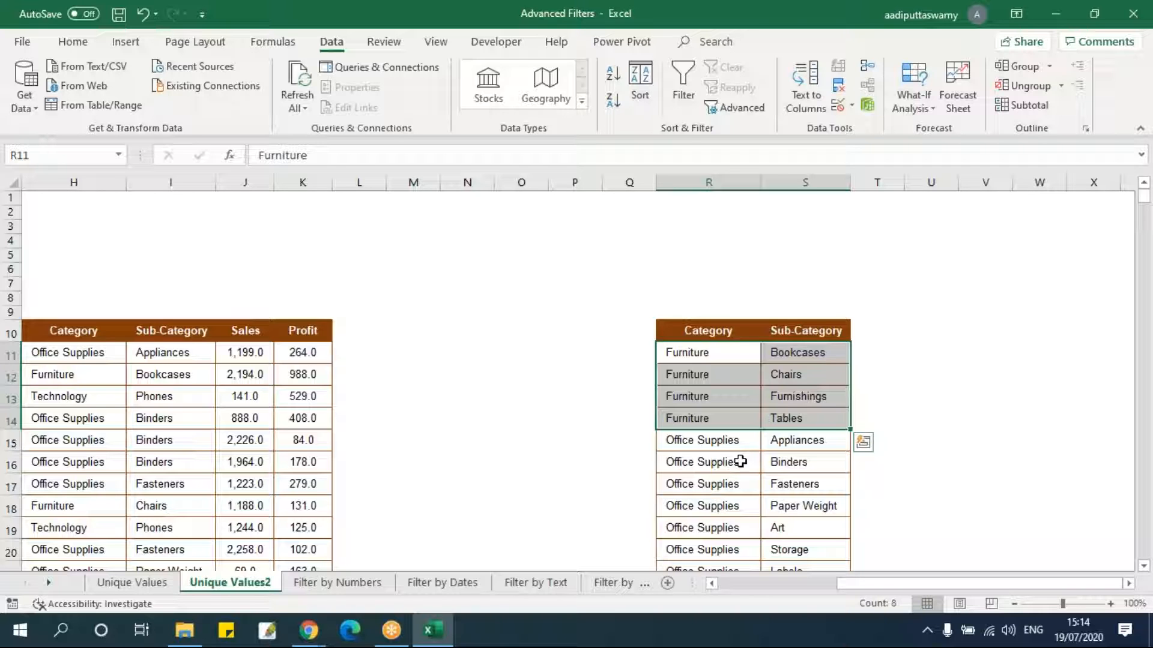
{"action": "left_click_drag", "start_coordinate": [707, 344], "coordinate": [793, 354]}
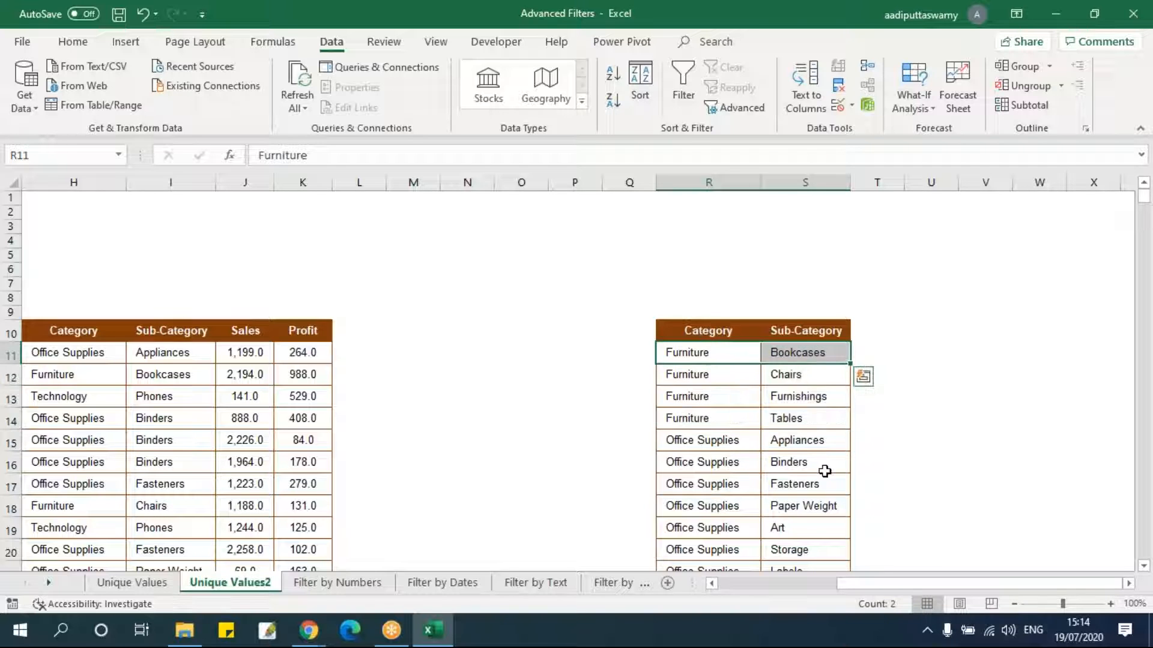
{"action": "scroll", "coordinate": [799, 458], "scroll_direction": "down", "scroll_amount": 2}
{"action": "left_click_drag", "start_coordinate": [707, 357], "coordinate": [808, 526]}
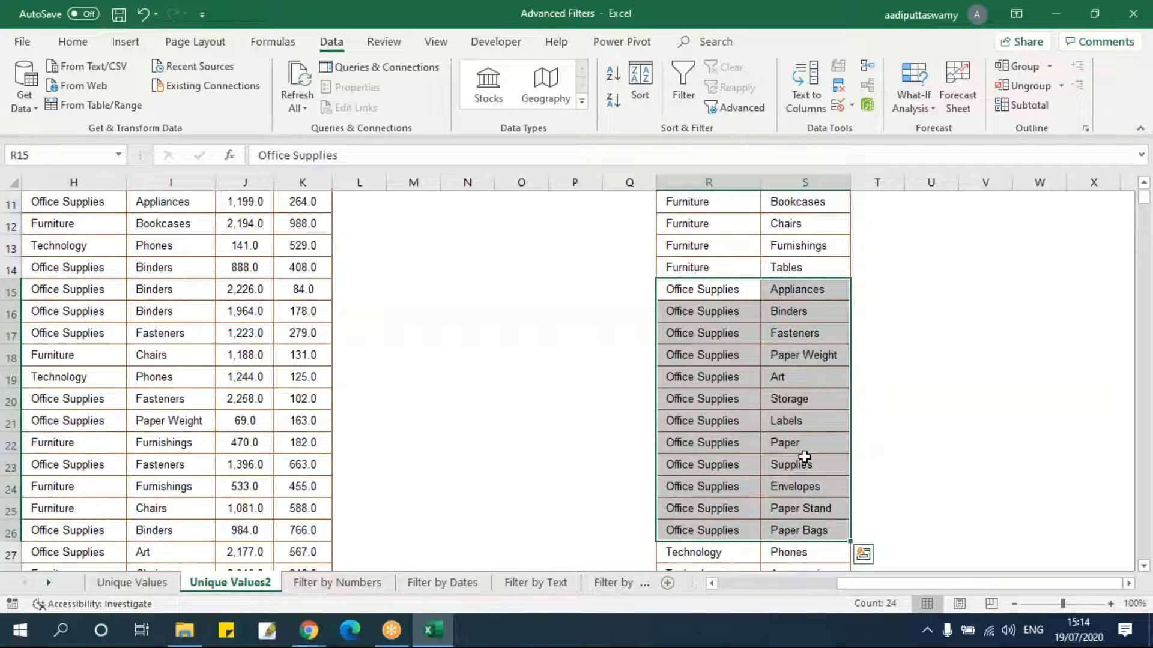
{"action": "scroll", "coordinate": [805, 457], "scroll_direction": "down", "scroll_amount": 4}
{"action": "left_click_drag", "start_coordinate": [713, 290], "coordinate": [785, 352]}
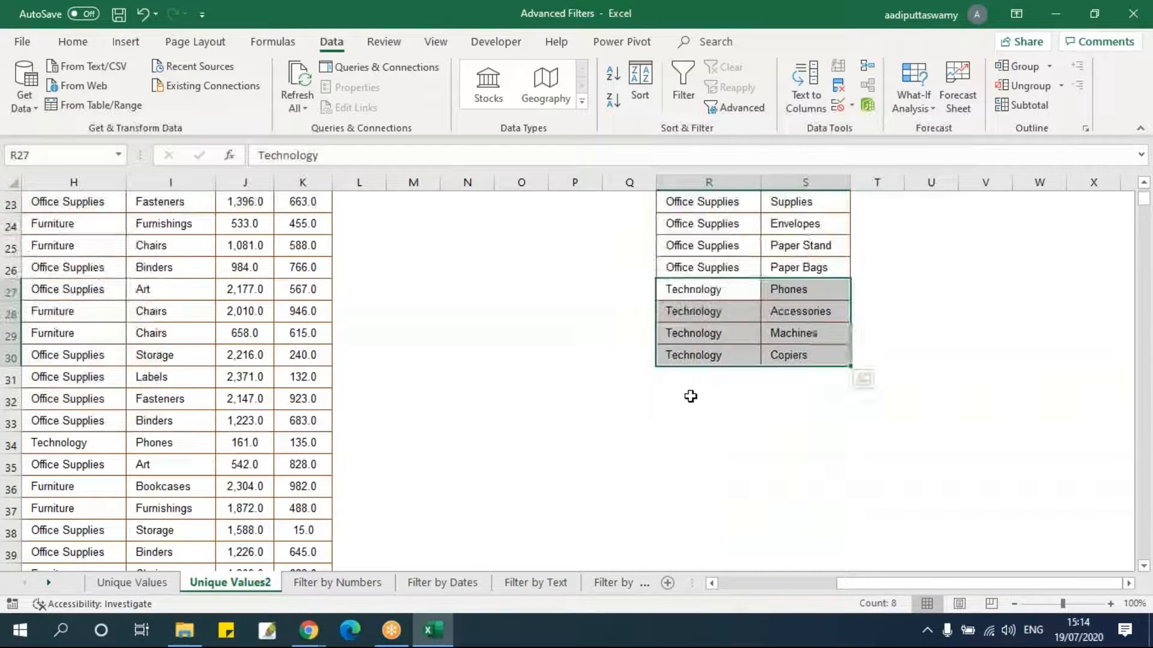
{"action": "scroll", "coordinate": [691, 396], "scroll_direction": "up", "scroll_amount": 8}
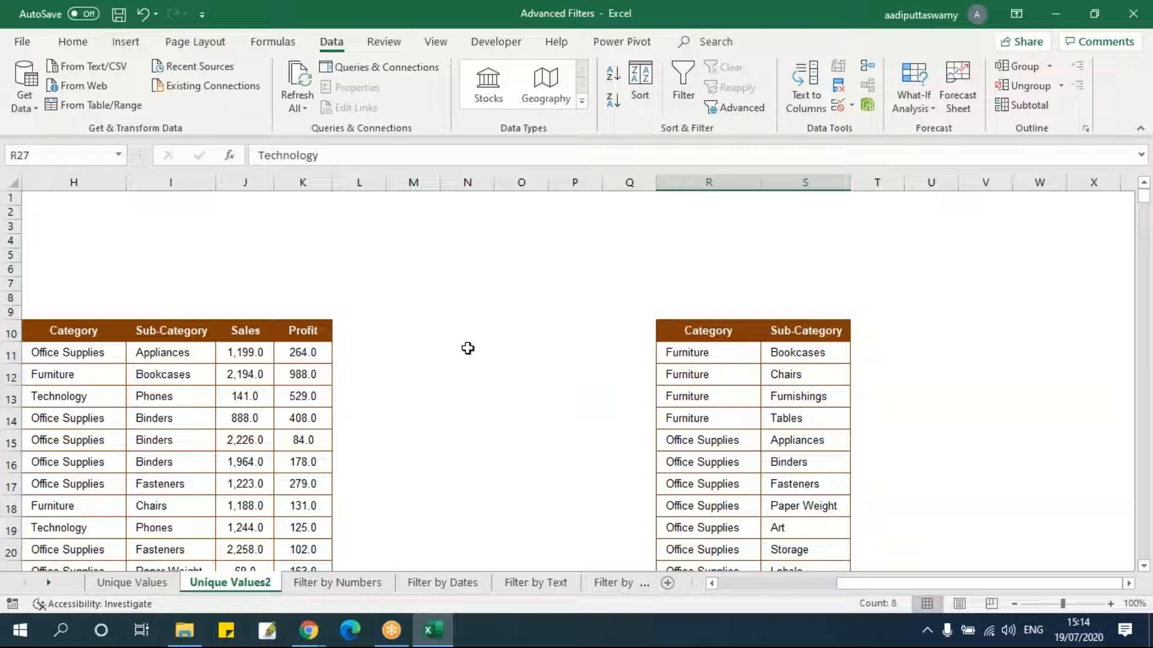
Copy the original table's Category and Sub-Category columns down to the last row.
{"action": "left_click", "coordinate": [318, 334]}
{"action": "key", "text": "ctrl+Down"}
{"action": "key", "text": "ctrl+Left"}
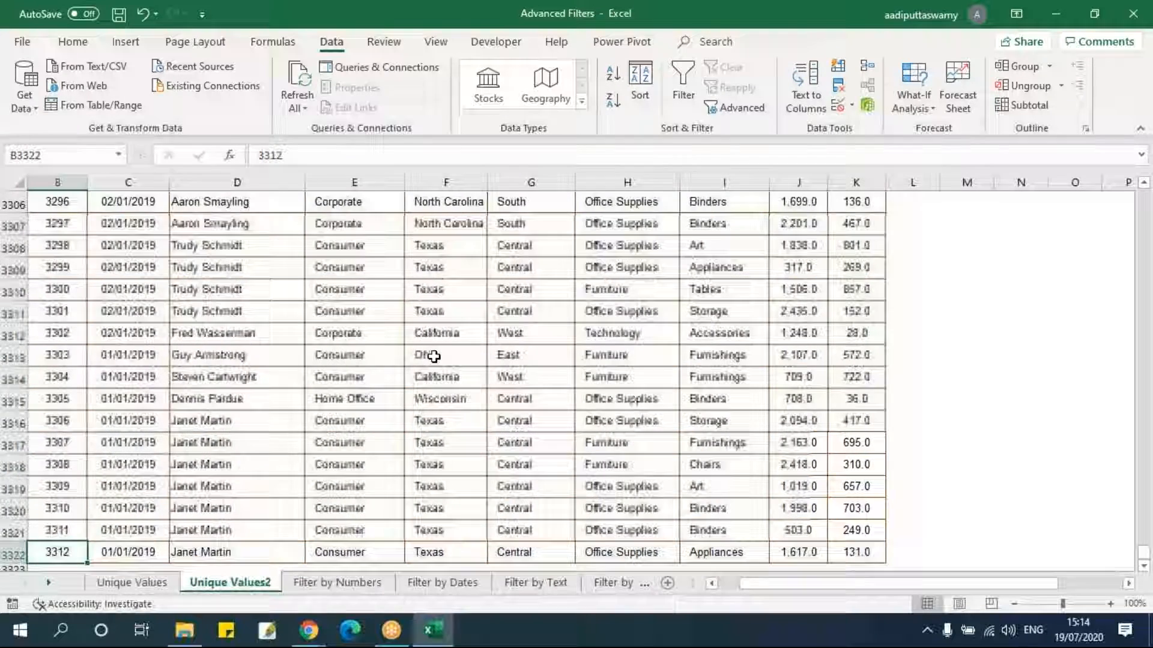
{"action": "key", "text": "ctrl+Home"}
{"action": "key", "text": "Down"}
{"action": "key", "text": "Down"}
{"action": "key", "text": "Down"}
{"action": "key", "text": "Down"}
{"action": "key", "text": "Down"}
{"action": "key", "text": "Down"}
{"action": "key", "text": "Down"}
{"action": "key", "text": "Down"}
{"action": "key", "text": "Down"}
{"action": "key", "text": "Right"}
{"action": "key", "text": "Right"}
{"action": "key", "text": "Right"}
{"action": "key", "text": "Right"}
{"action": "key", "text": "Right"}
{"action": "key", "text": "Right"}
{"action": "key", "text": "shift+Right"}
{"action": "key", "text": "ctrl+shift+Down"}
{"action": "key", "text": "ctrl+c"}
Paste the copied columns over the list at cell R10.
{"action": "key", "text": "ctrl+Up"}
{"action": "key", "text": "Down"}
{"action": "key", "text": "Down"}
{"action": "key", "text": "Down"}
{"action": "key", "text": "Down"}
{"action": "key", "text": "Down"}
{"action": "key", "text": "Down"}
{"action": "key", "text": "Down"}
{"action": "key", "text": "Down"}
{"action": "key", "text": "Down"}
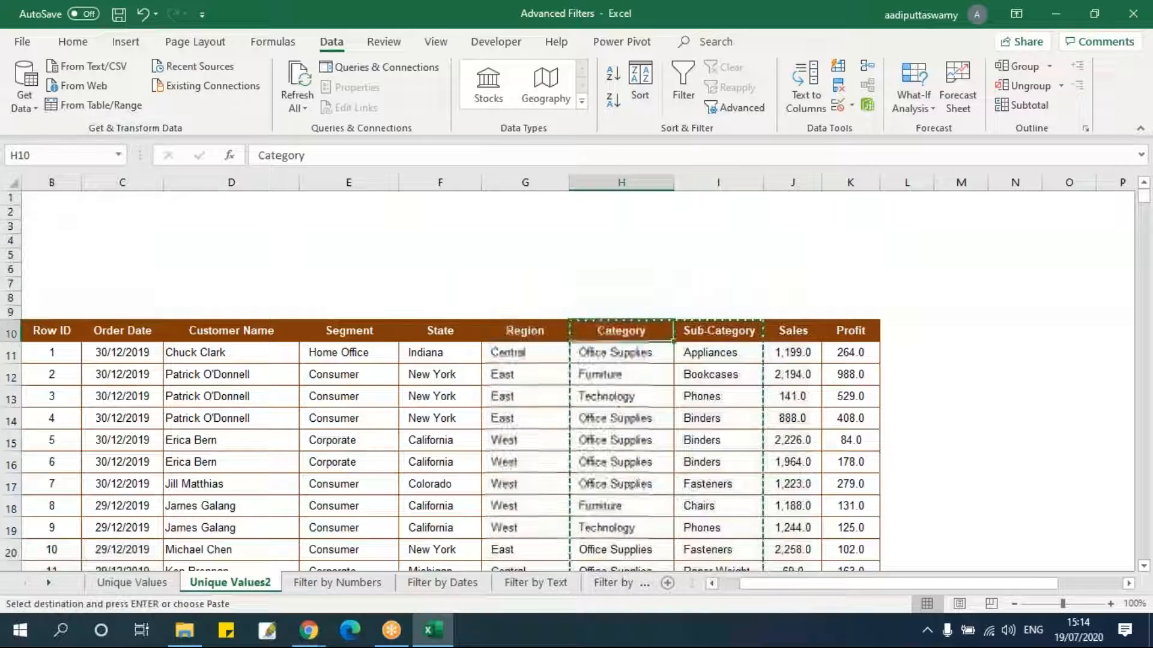
{"action": "key", "text": "Right"}
{"action": "key", "text": "Right"}
{"action": "key", "text": "Right"}
{"action": "key", "text": "Right"}
{"action": "key", "text": "Right"}
{"action": "key", "text": "Right"}
{"action": "key", "text": "Right"}
{"action": "key", "text": "Right"}
{"action": "key", "text": "Right"}
{"action": "key", "text": "Right"}
{"action": "key", "text": "Right"}
{"action": "key", "text": "Right"}
{"action": "key", "text": "Right"}
{"action": "key", "text": "Right"}
{"action": "key", "text": "Right"}
{"action": "key", "text": "Right"}
{"action": "key", "text": "Left"}
{"action": "key", "text": "Left"}
{"action": "key", "text": "Left"}
{"action": "key", "text": "Left"}
{"action": "key", "text": "Left"}
{"action": "key", "text": "Left"}
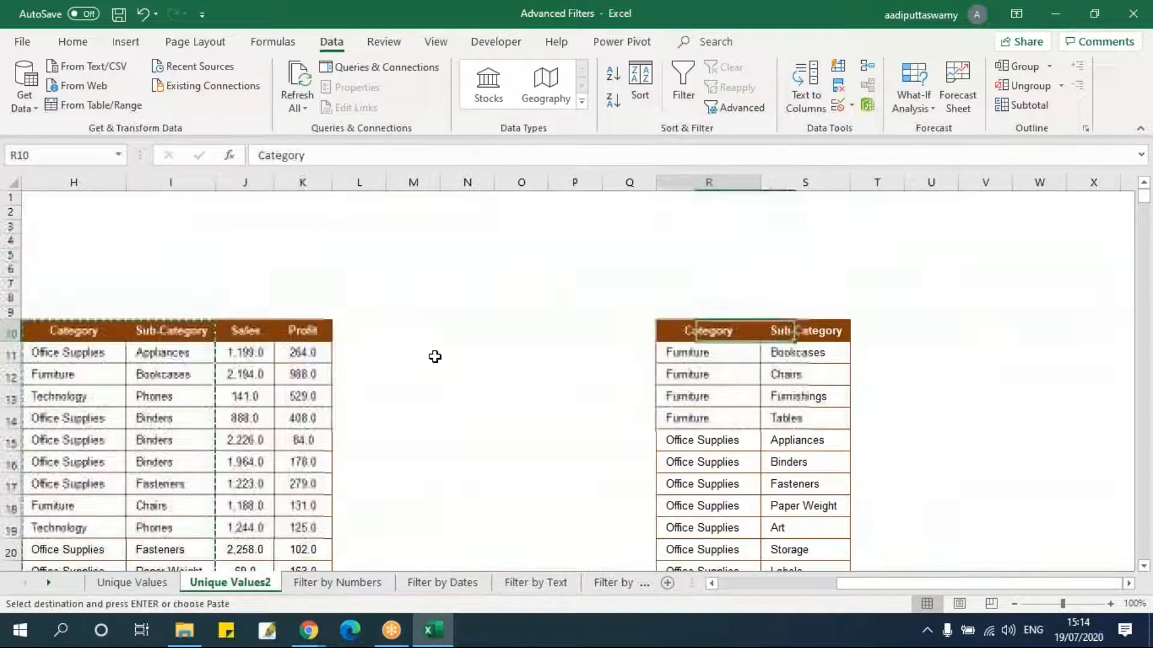
{"action": "key", "text": "ctrl+v"}
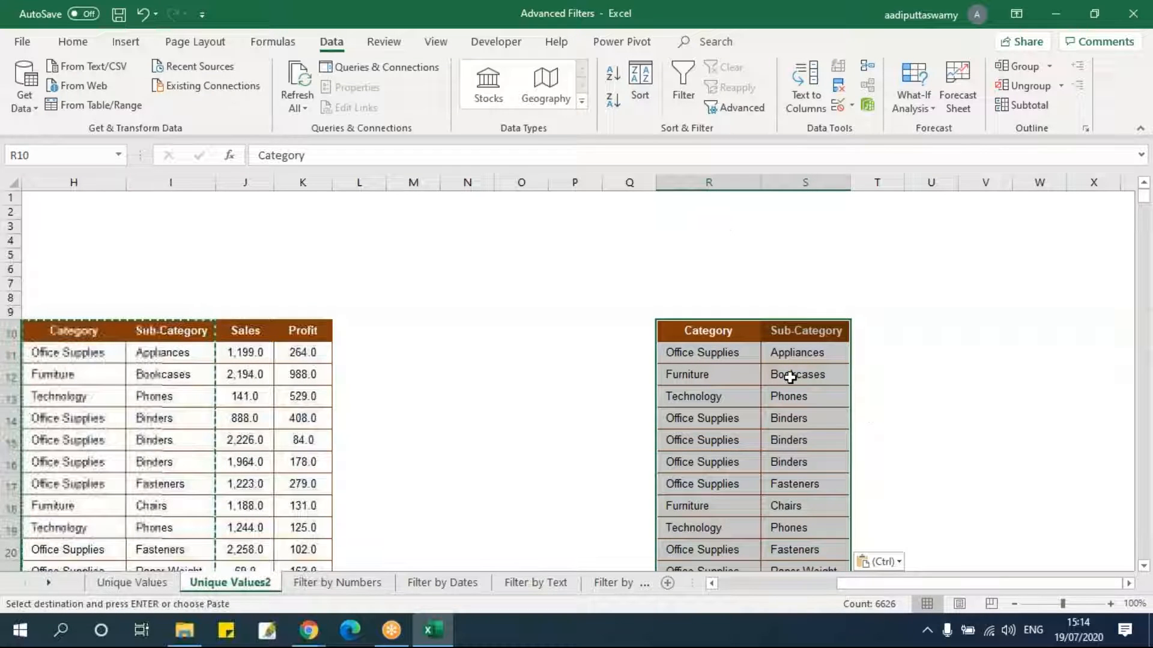
Run Advanced Filter on $R$10:$S$3322, copying unique records only to cell W10.
{"action": "scroll", "coordinate": [556, 315], "scroll_direction": "right", "scroll_amount": 3}
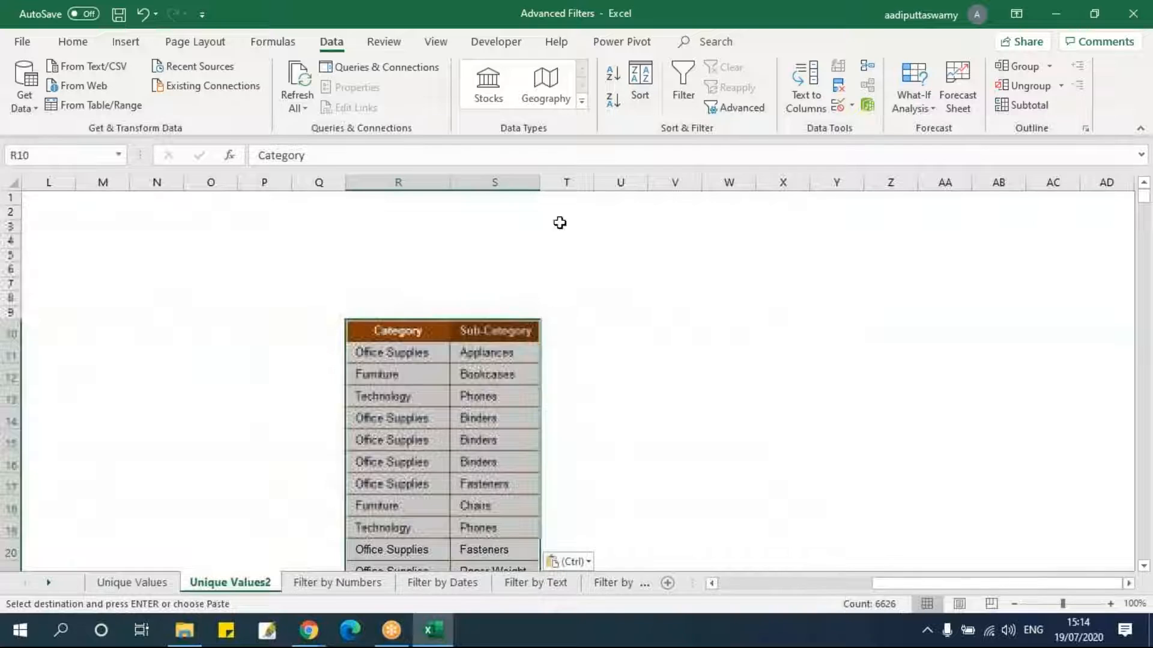
{"action": "left_click", "coordinate": [737, 107]}
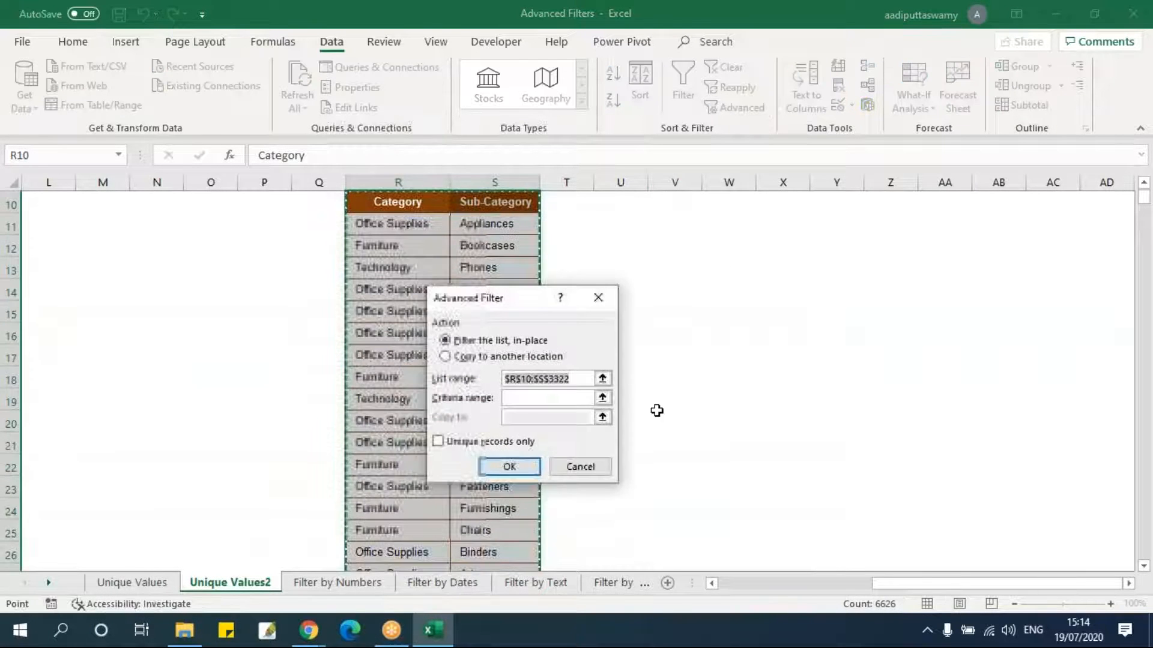
{"action": "left_click", "coordinate": [470, 442]}
{"action": "left_click", "coordinate": [469, 357]}
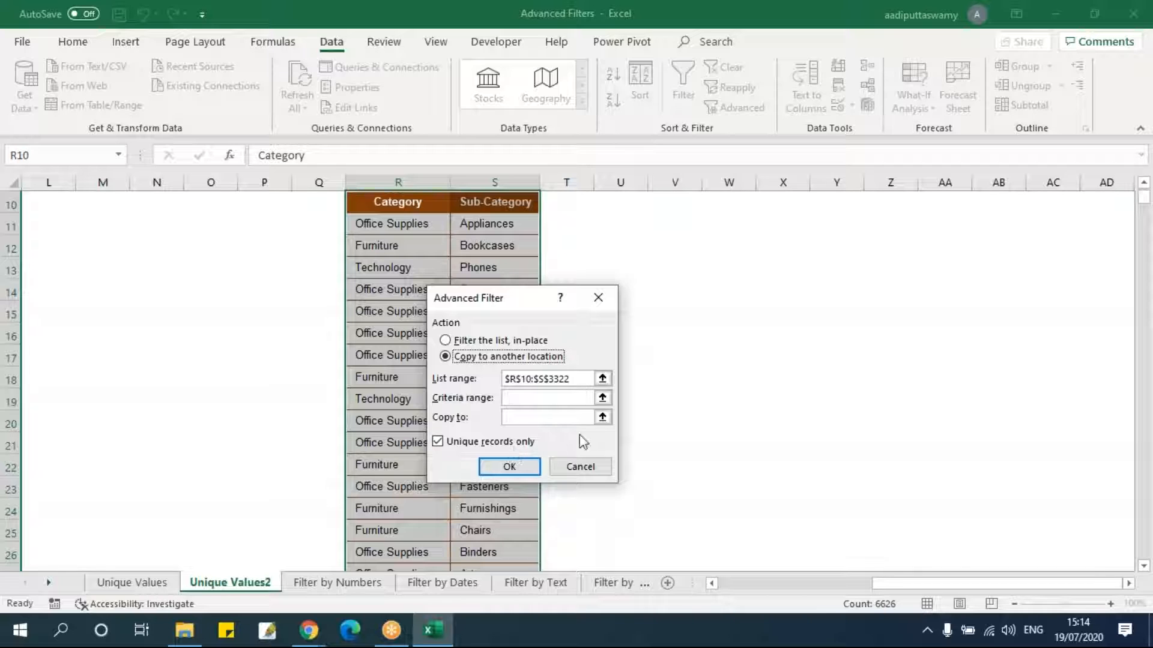
{"action": "left_click", "coordinate": [602, 417]}
{"action": "scroll", "coordinate": [687, 429], "scroll_direction": "up", "scroll_amount": 3}
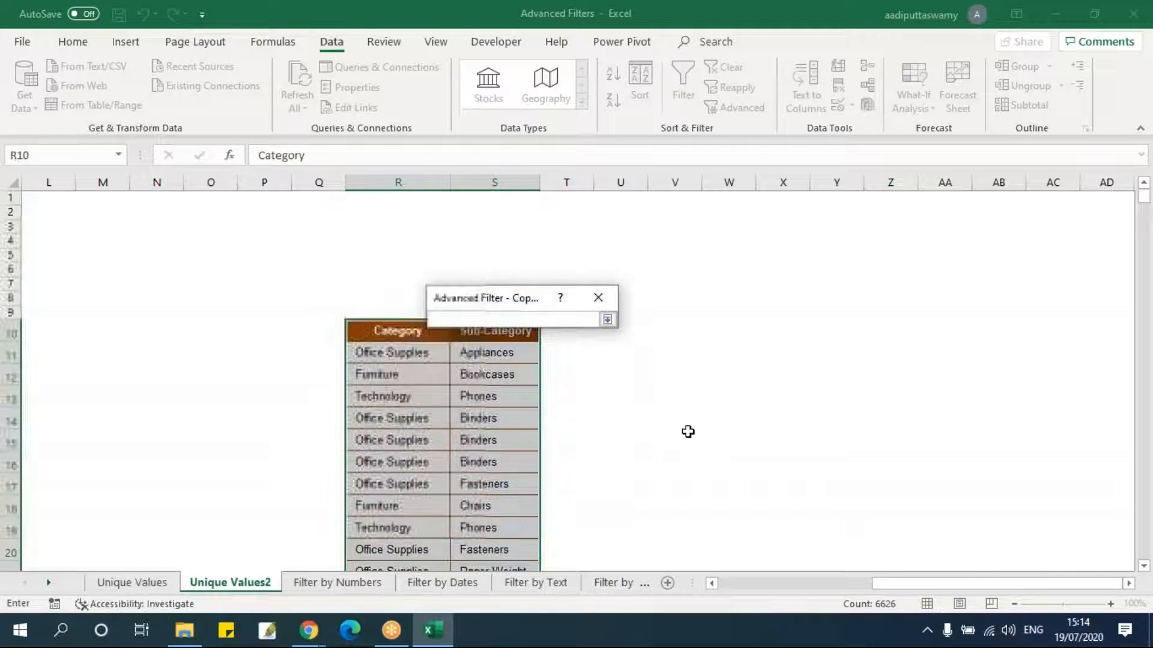
{"action": "left_click", "coordinate": [720, 334]}
{"action": "left_click", "coordinate": [607, 320]}
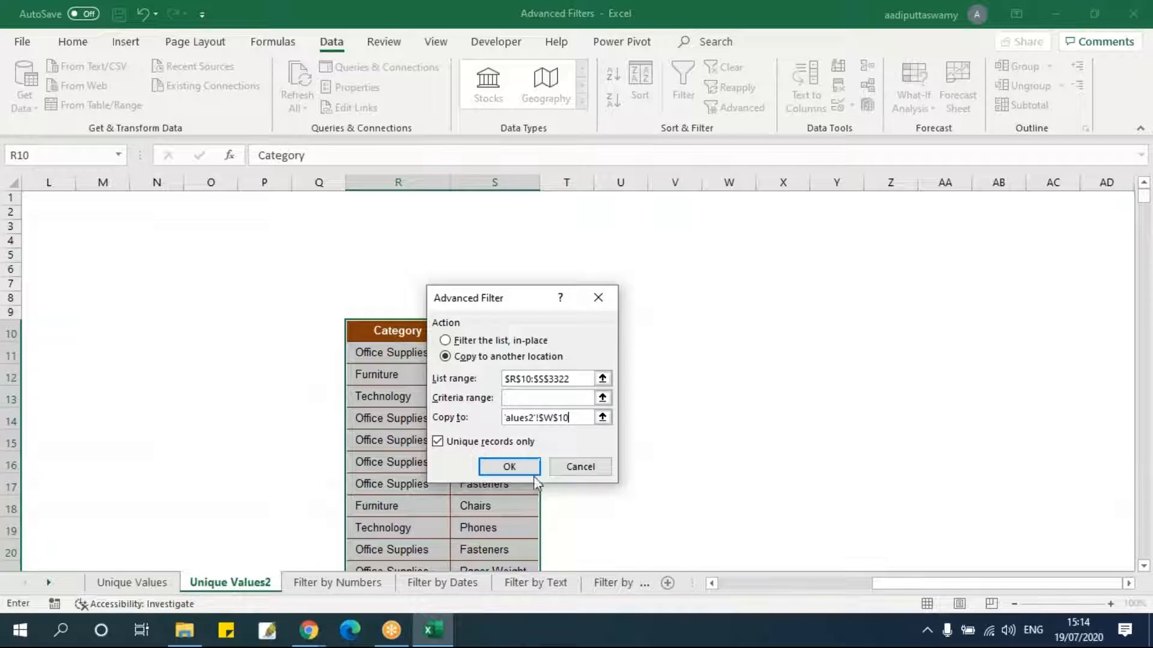
{"action": "left_click", "coordinate": [520, 468]}
Widen columns W and X to fit the unique Category and Sub-Category values.
{"action": "scroll", "coordinate": [823, 437], "scroll_direction": "down", "scroll_amount": 5}
{"action": "scroll", "coordinate": [804, 391], "scroll_direction": "up", "scroll_amount": 3}
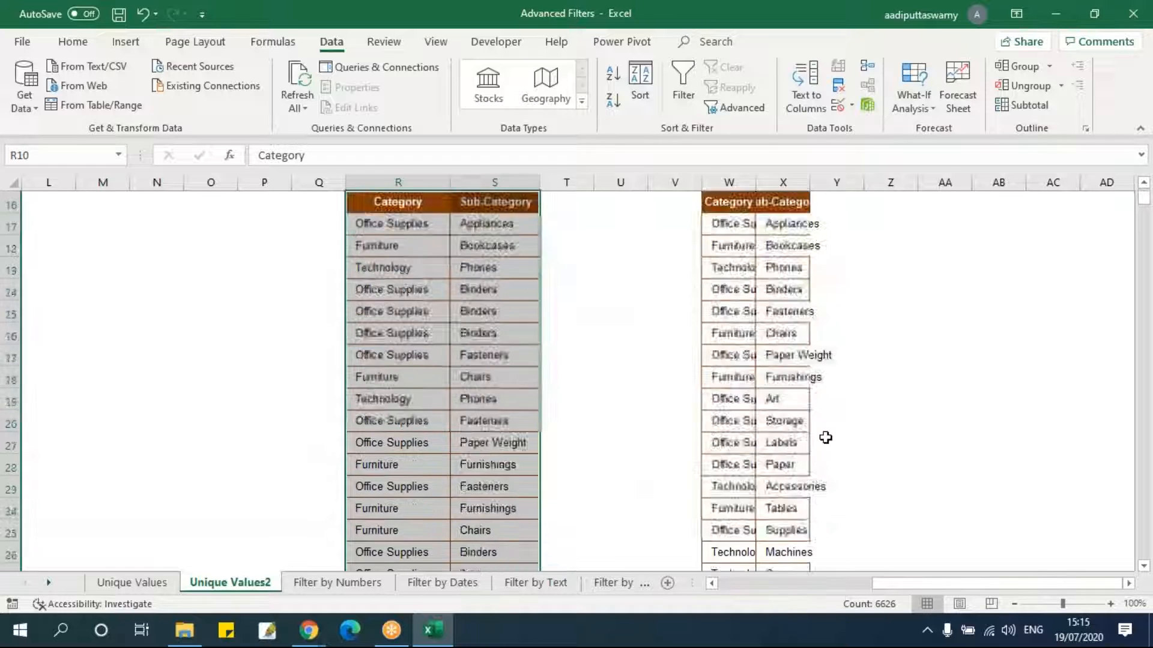
{"action": "left_click_drag", "start_coordinate": [742, 180], "coordinate": [808, 184]}
{"action": "double_click", "coordinate": [809, 182]}
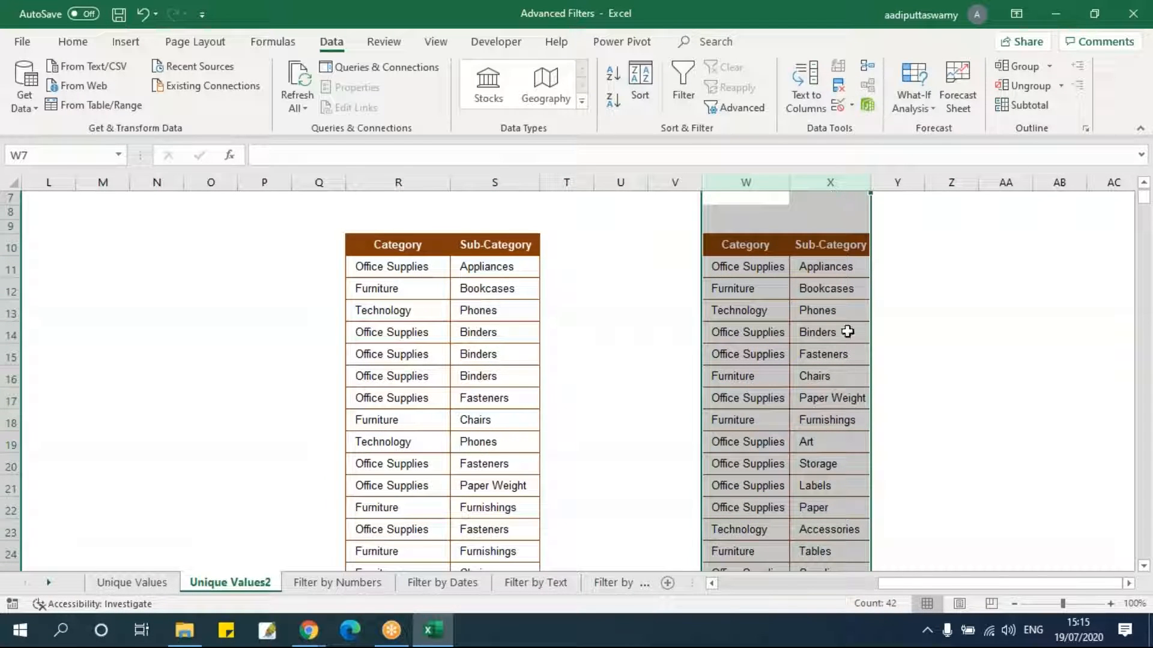
{"action": "left_click_drag", "start_coordinate": [790, 181], "coordinate": [805, 182]}
{"action": "left_click", "coordinate": [902, 188]}
{"action": "left_click_drag", "start_coordinate": [901, 188], "coordinate": [906, 188]}
{"action": "left_click", "coordinate": [811, 330]}
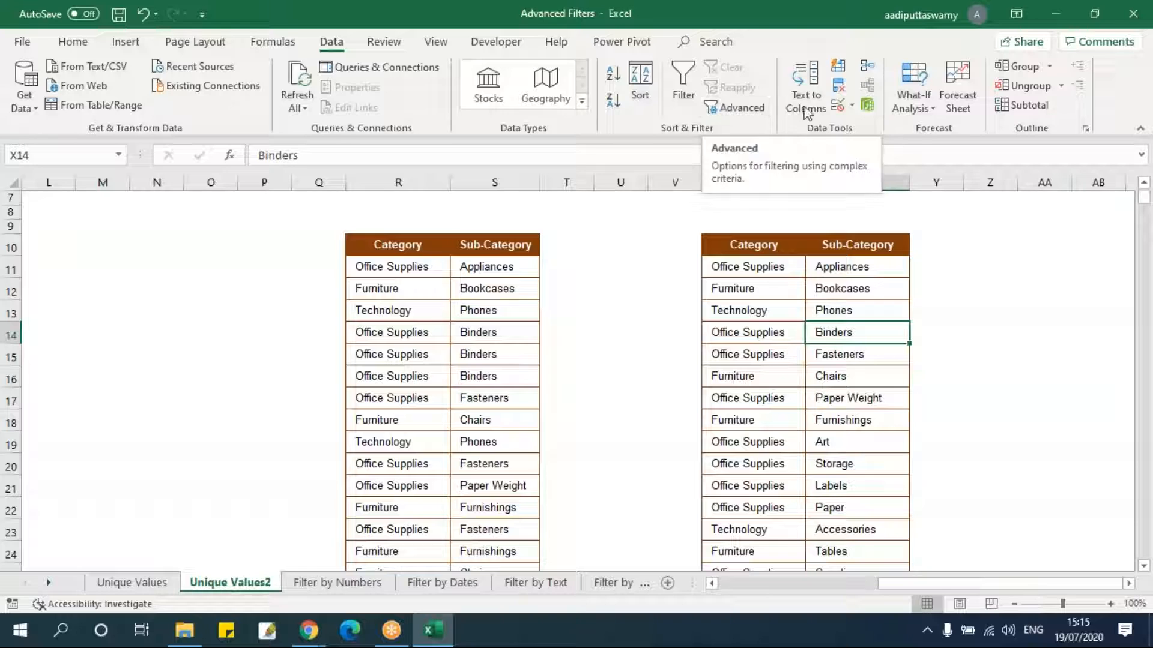
Compare the unique list in columns W and X with the pasted list in R and S.
{"action": "left_click", "coordinate": [836, 310]}
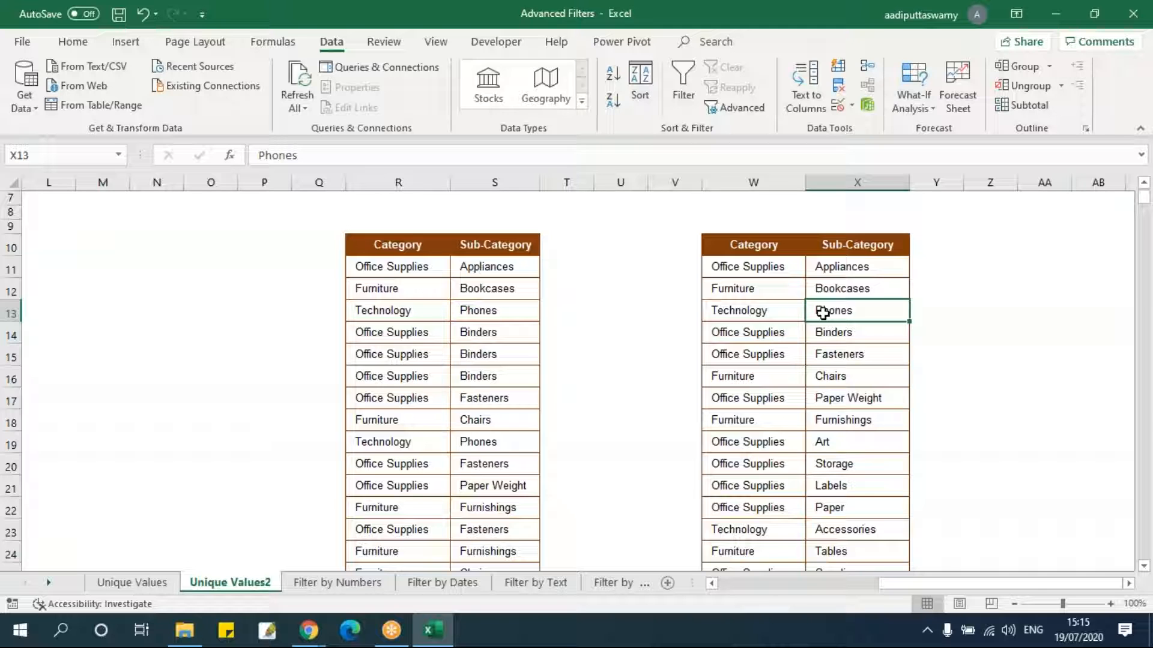
{"action": "scroll", "coordinate": [790, 381], "scroll_direction": "down", "scroll_amount": 3}
{"action": "scroll", "coordinate": [799, 438], "scroll_direction": "up", "scroll_amount": 5}
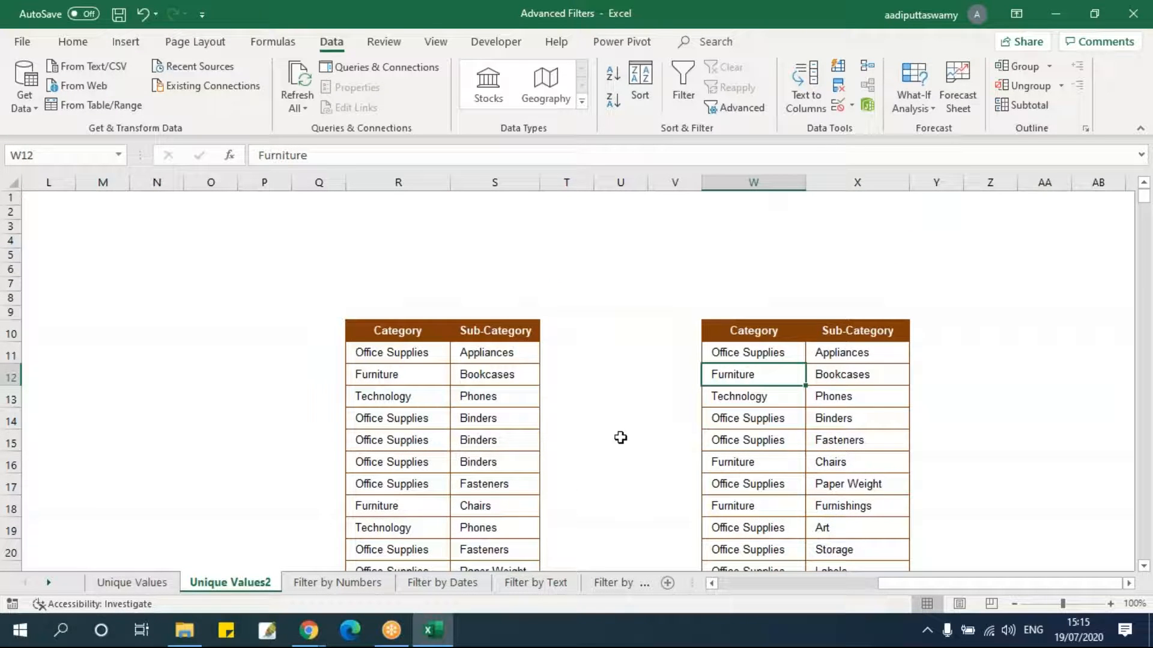
{"action": "left_click_drag", "start_coordinate": [772, 334], "coordinate": [863, 465]}
{"action": "left_click", "coordinate": [772, 443]}
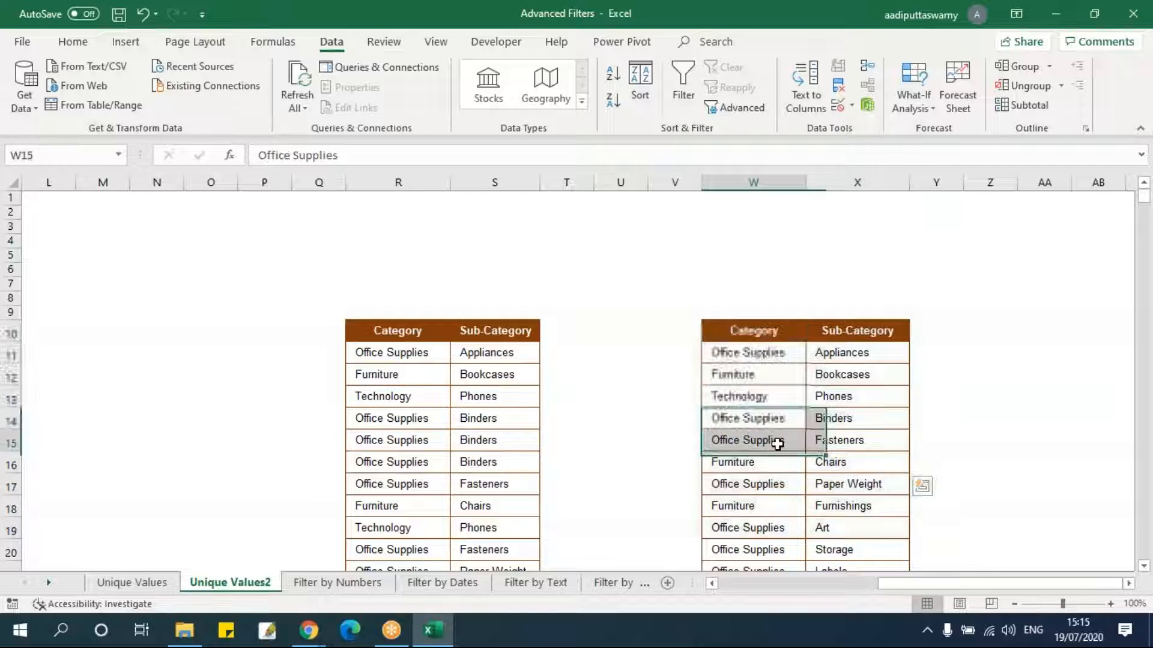
{"action": "left_click_drag", "start_coordinate": [930, 586], "coordinate": [732, 593]}
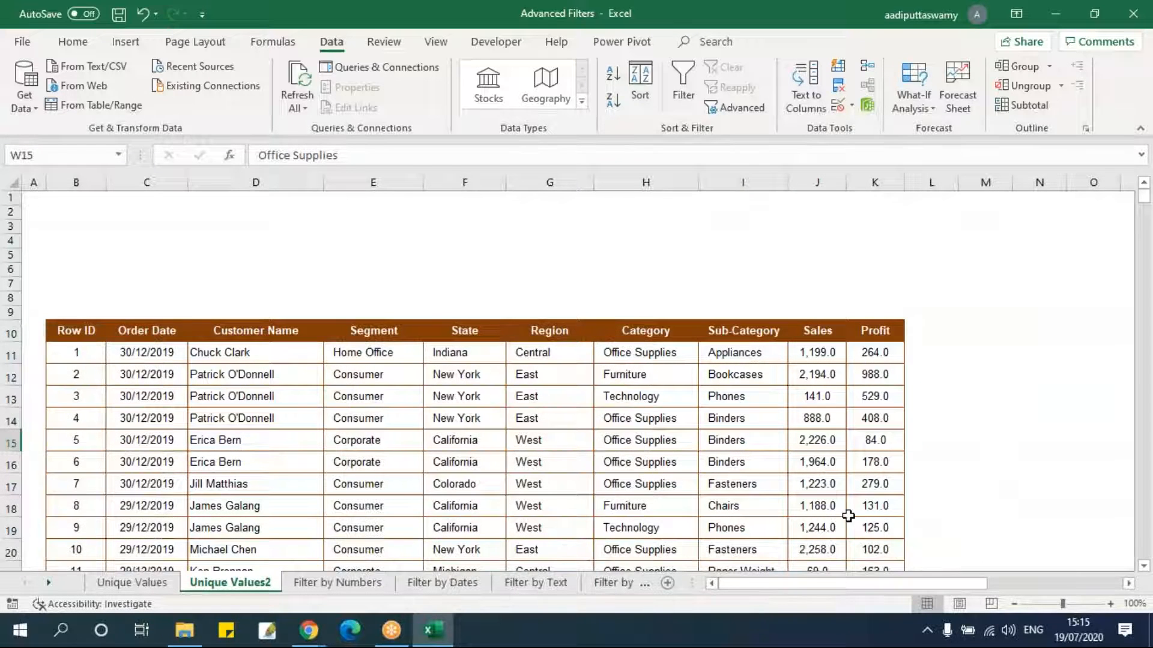
{"action": "left_click_drag", "start_coordinate": [841, 589], "coordinate": [977, 592]}
{"action": "scroll", "coordinate": [1110, 515], "scroll_direction": "down", "scroll_amount": 1}
{"action": "scroll", "coordinate": [1110, 515], "scroll_direction": "down", "scroll_amount": 1}
{"action": "scroll", "coordinate": [901, 420], "scroll_direction": "right", "scroll_amount": 3}
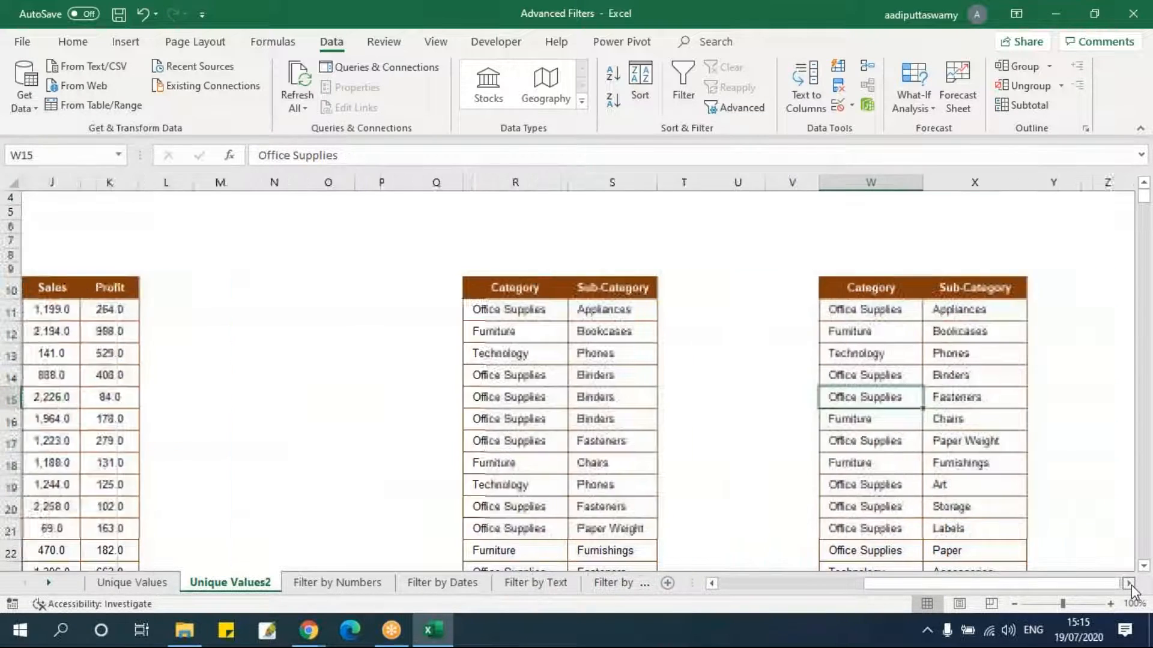
{"action": "left_click", "coordinate": [721, 312]}
{"action": "left_click_drag", "start_coordinate": [720, 312], "coordinate": [813, 314]}
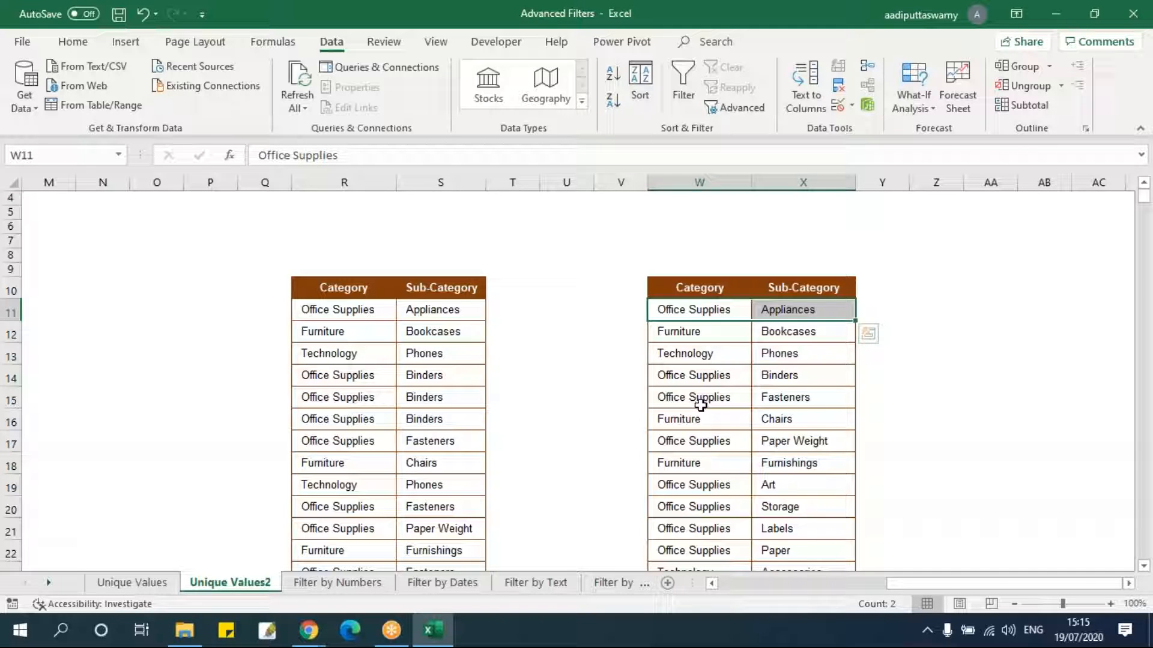
Switch to the Filter by Numbers sheet, select the data table from B10 and turn on AutoFilter.
{"action": "left_click", "coordinate": [342, 582]}
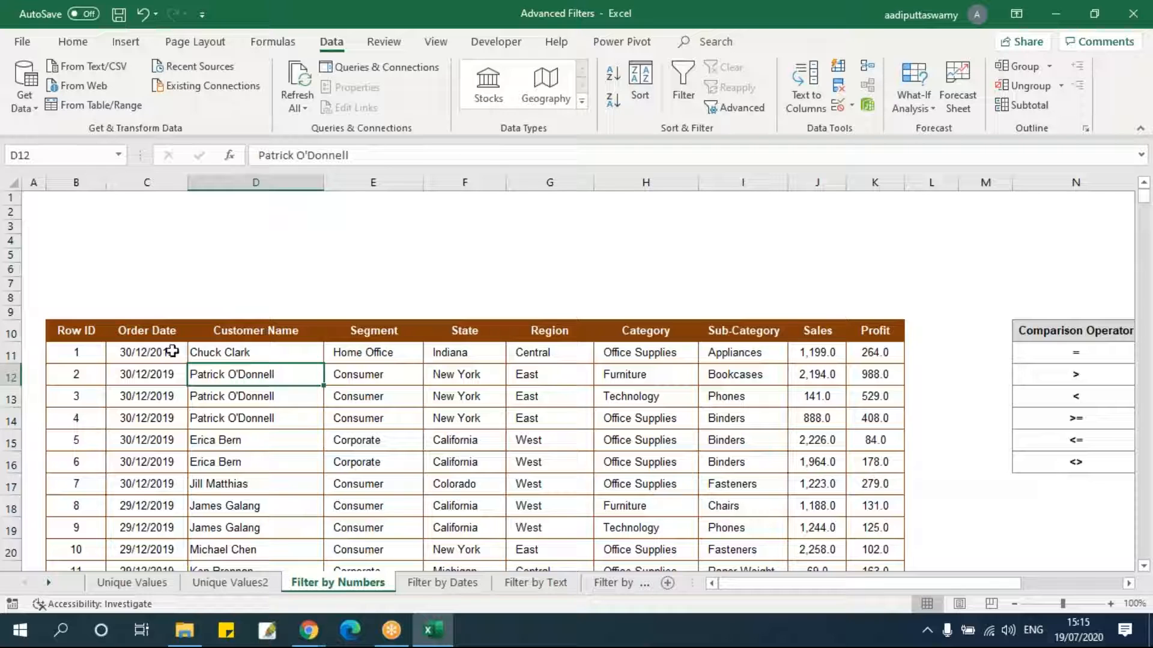
{"action": "left_click", "coordinate": [90, 333]}
{"action": "key", "text": "ctrl+shift+Right"}
{"action": "key", "text": "ctrl+shift+Down"}
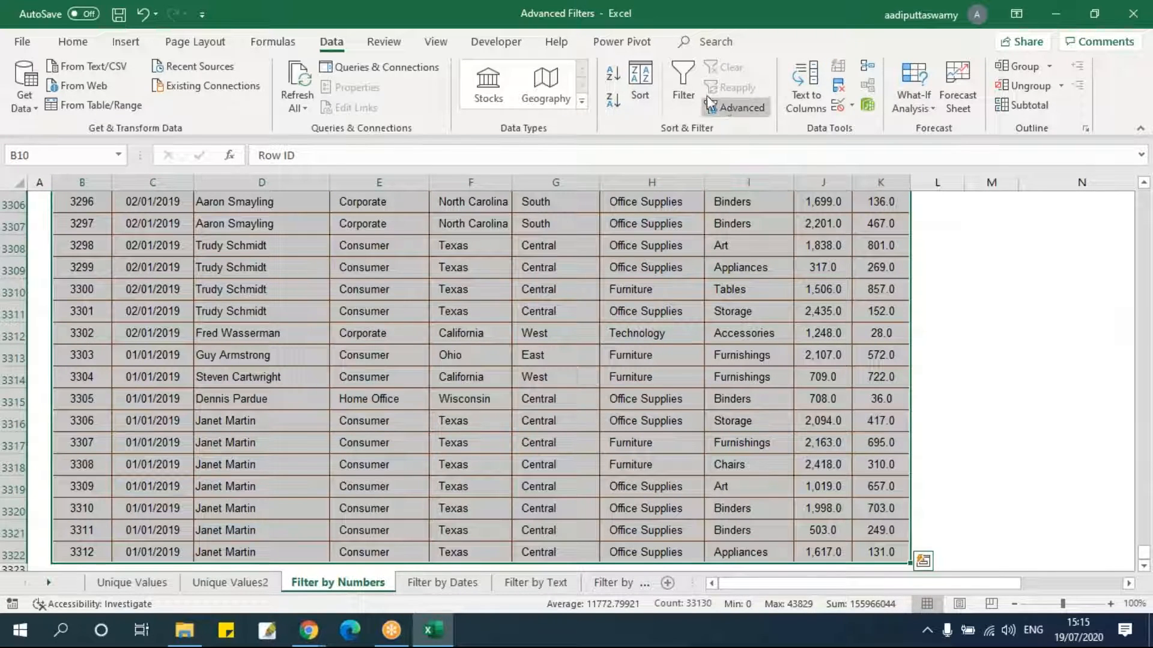
{"action": "left_click", "coordinate": [683, 87]}
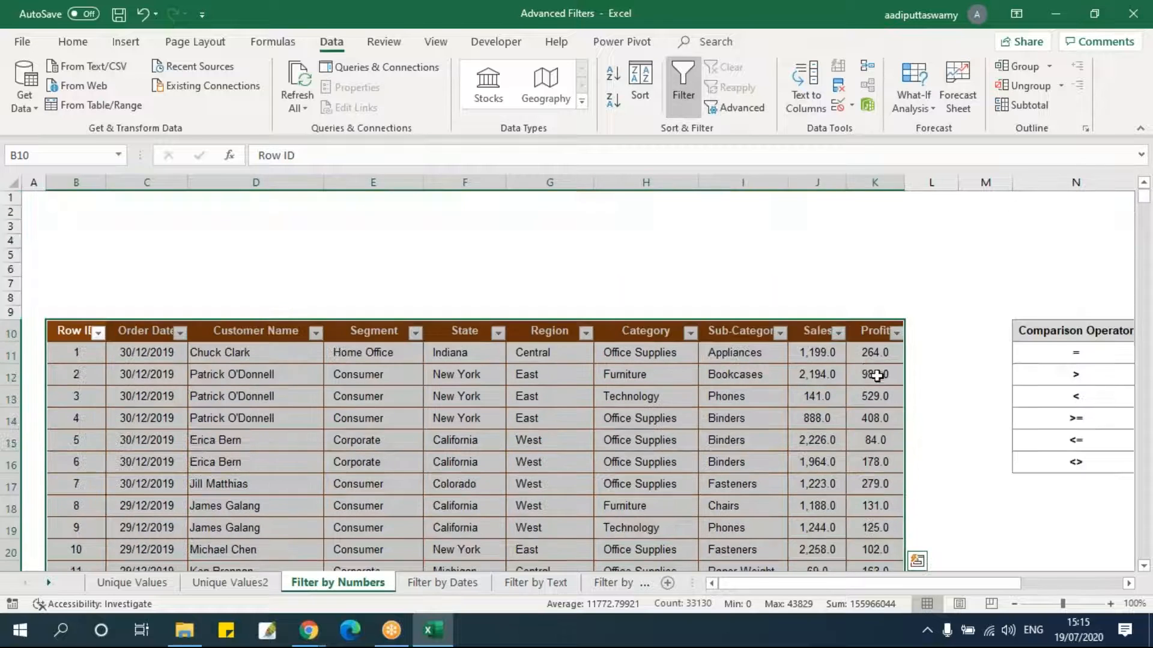
Filter the Sales column with a custom number filter between 1000 and 2000 and scroll through the results.
{"action": "left_click", "coordinate": [839, 332]}
{"action": "mouse_move", "coordinate": [728, 118]}
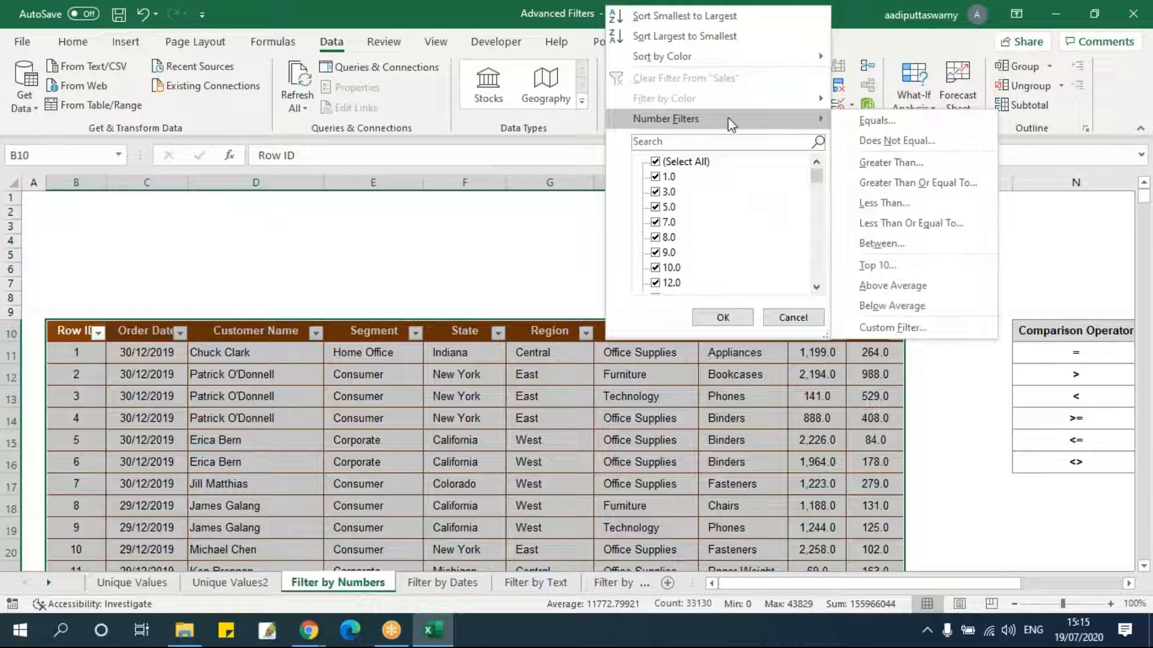
{"action": "left_click", "coordinate": [880, 243]}
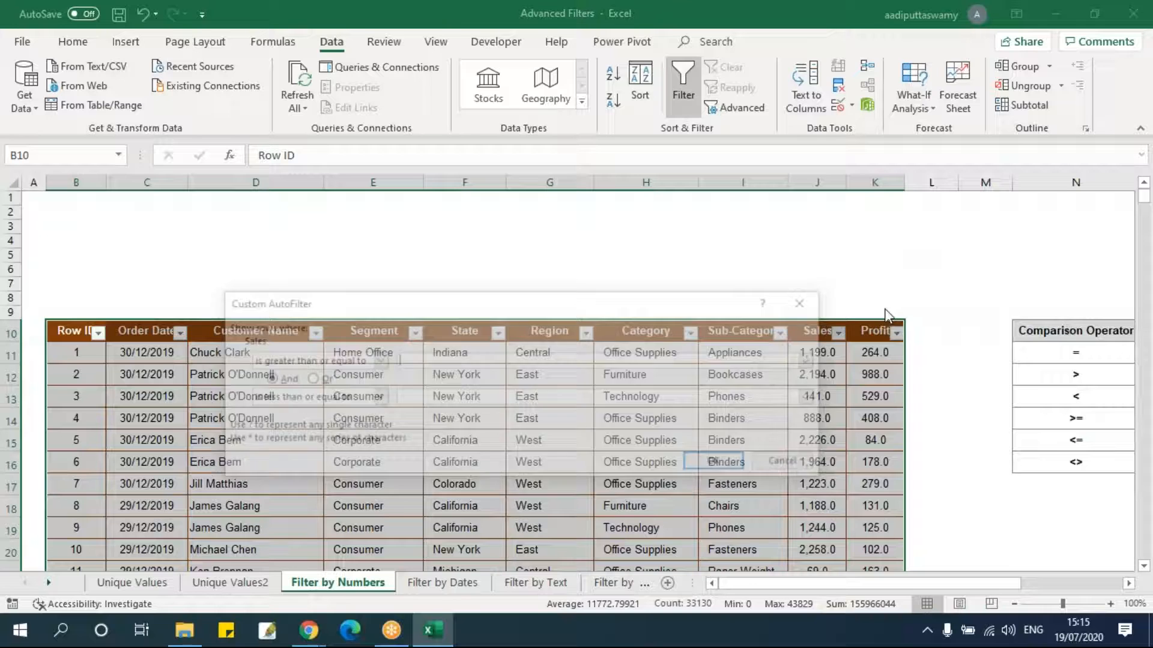
{"action": "type", "text": "1000"}
{"action": "key", "text": "Tab"}
{"action": "left_click", "coordinate": [490, 398]}
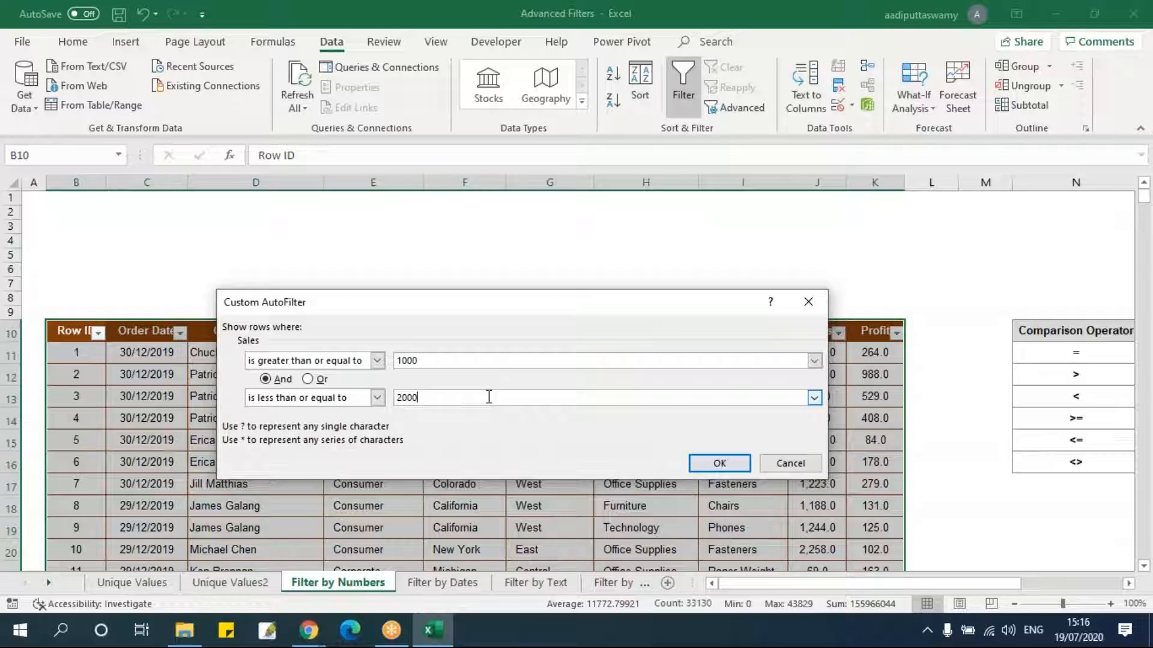
{"action": "left_click", "coordinate": [718, 464]}
{"action": "left_click", "coordinate": [832, 394]}
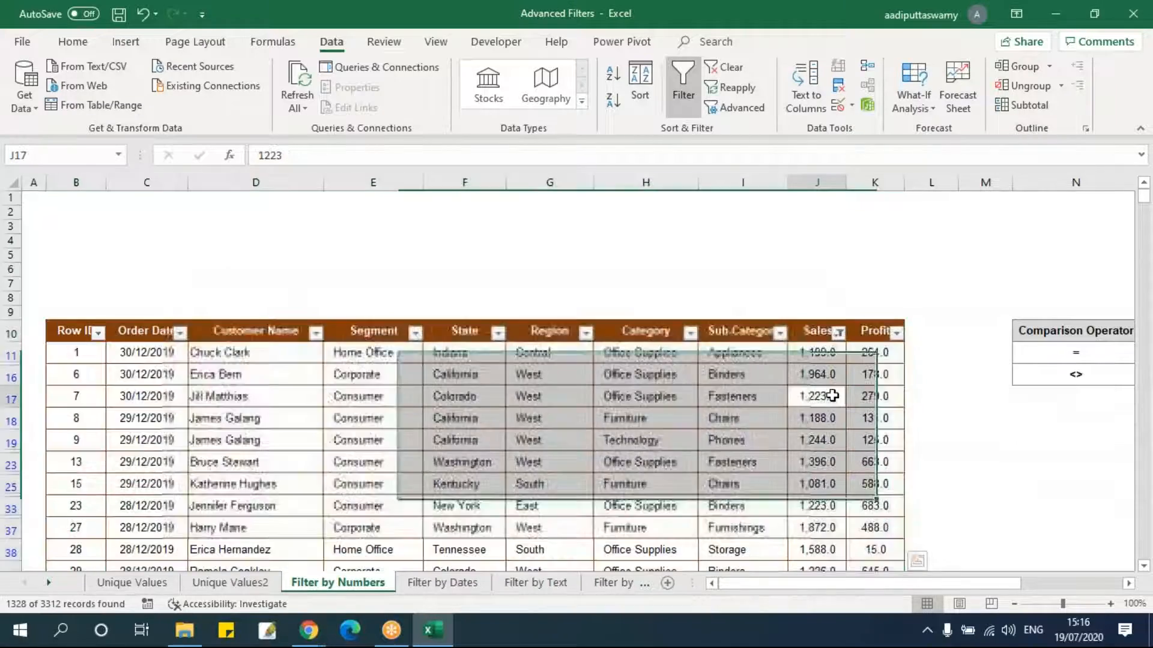
{"action": "scroll", "coordinate": [832, 397], "scroll_direction": "down", "scroll_amount": 5}
{"action": "scroll", "coordinate": [832, 396], "scroll_direction": "up", "scroll_amount": 5}
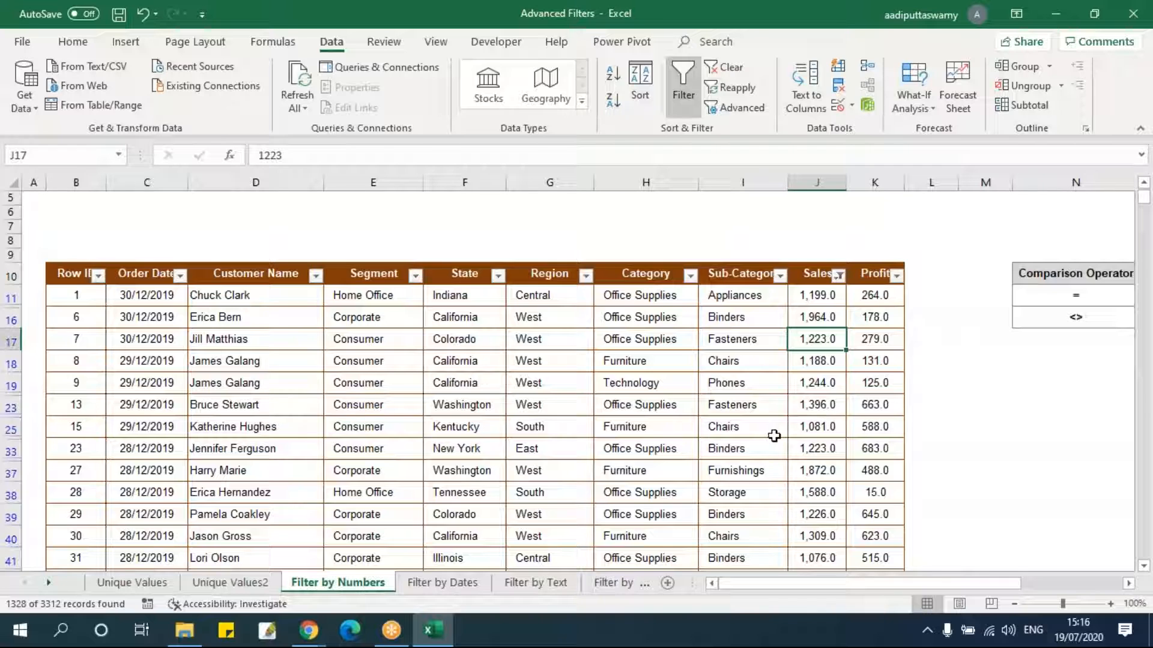
Turn off AutoFilter to clear the Sales filter.
{"action": "key", "text": "alt+d"}
{"action": "key", "text": "f"}
{"action": "key", "text": "f"}
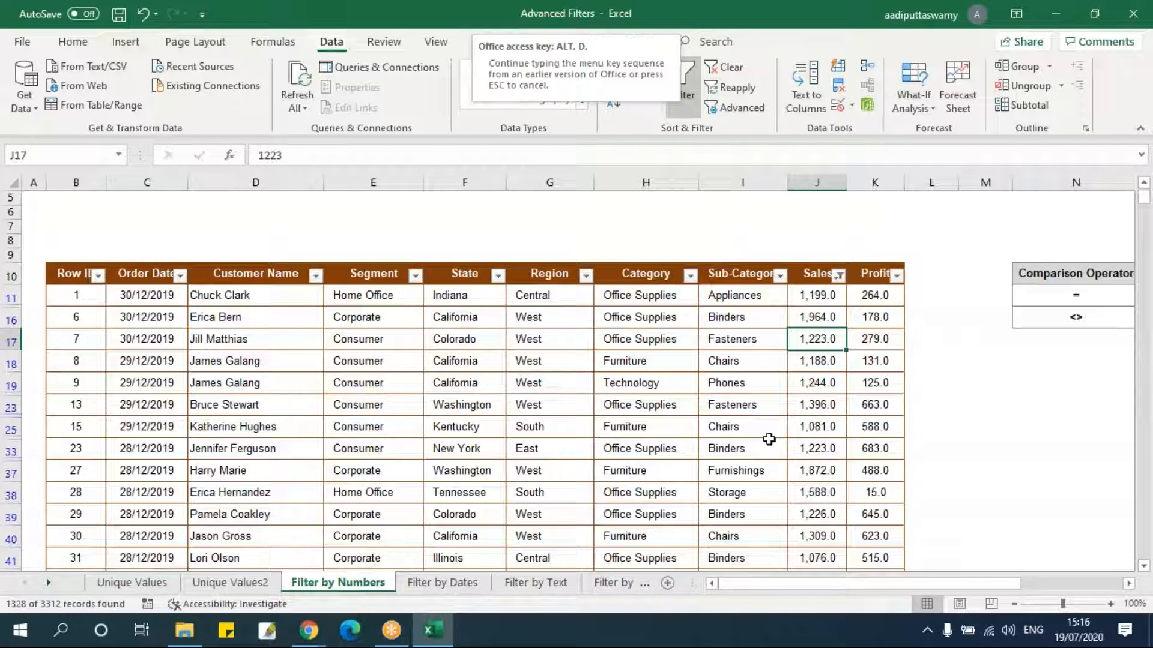
{"action": "left_click", "coordinate": [744, 376]}
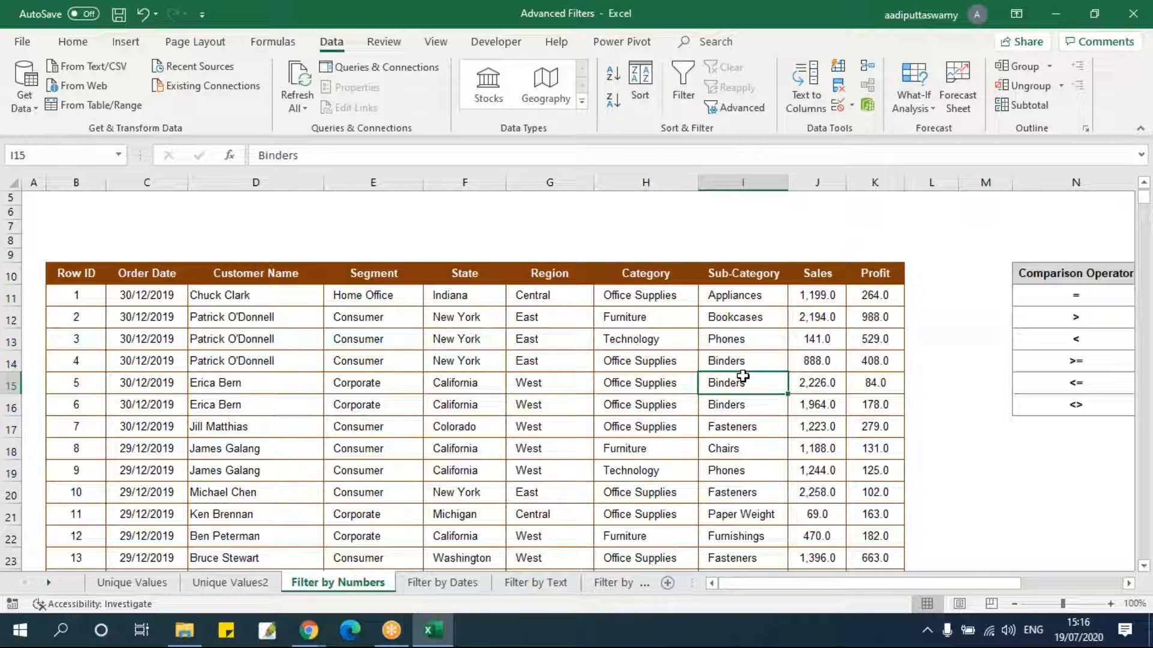
{"action": "scroll", "coordinate": [743, 377], "scroll_direction": "up", "scroll_amount": 2}
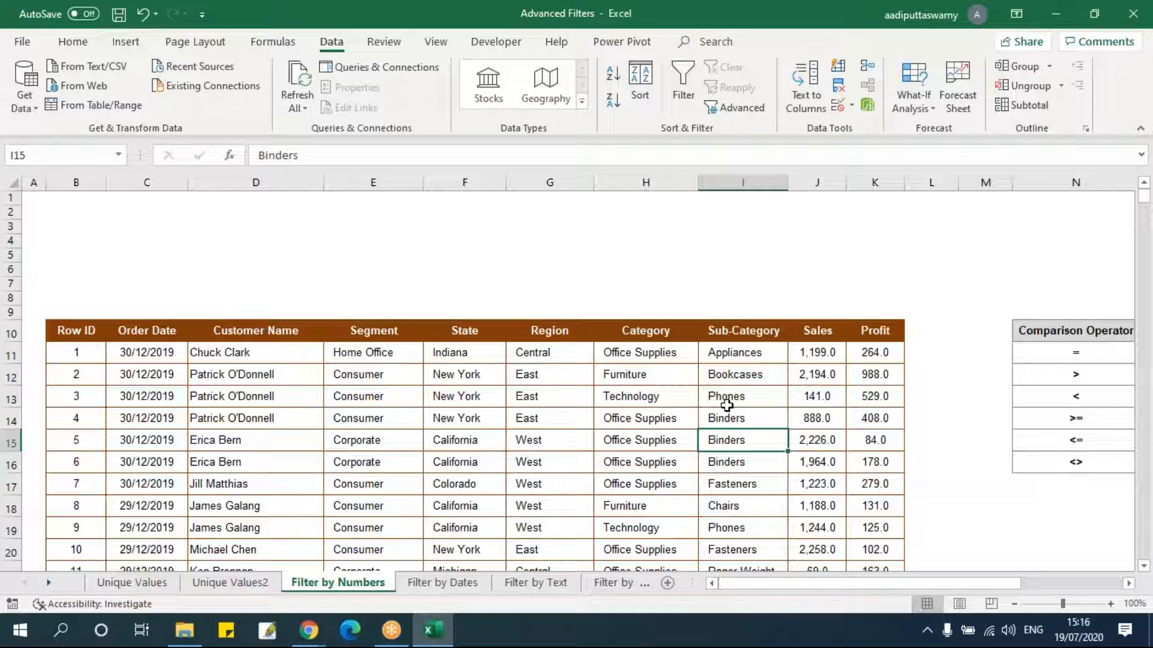
{"action": "left_click", "coordinate": [818, 330]}
{"action": "key", "text": "Down"}
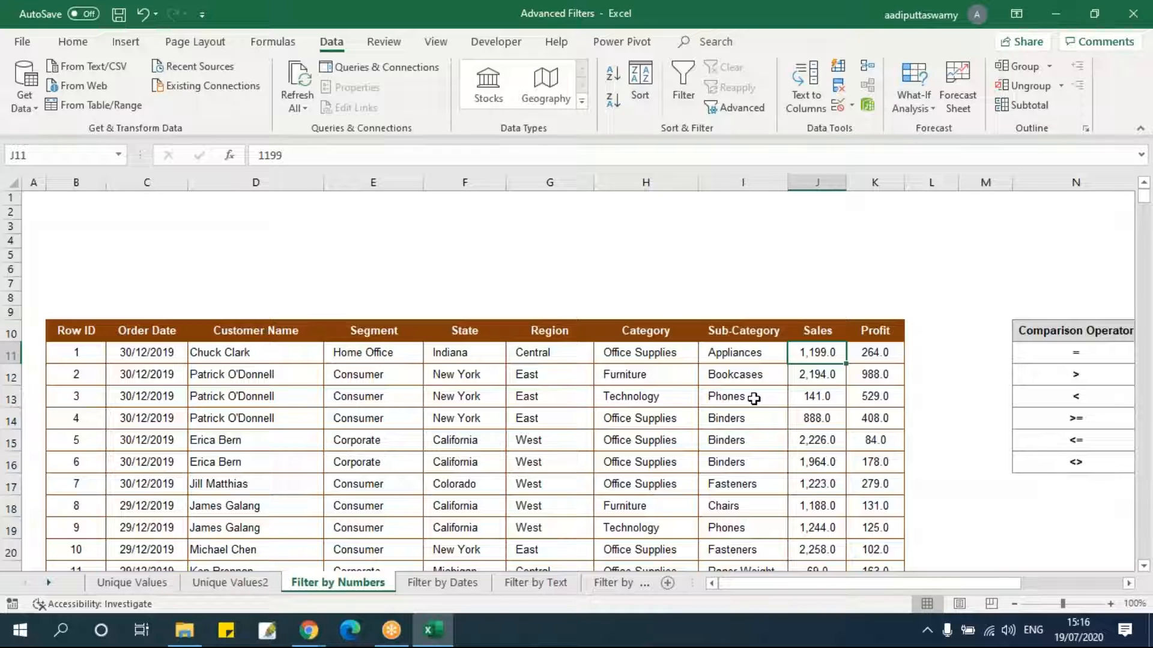
{"action": "left_click_drag", "start_coordinate": [102, 330], "coordinate": [865, 334]}
{"action": "key", "text": "ctrl+shift+l"}
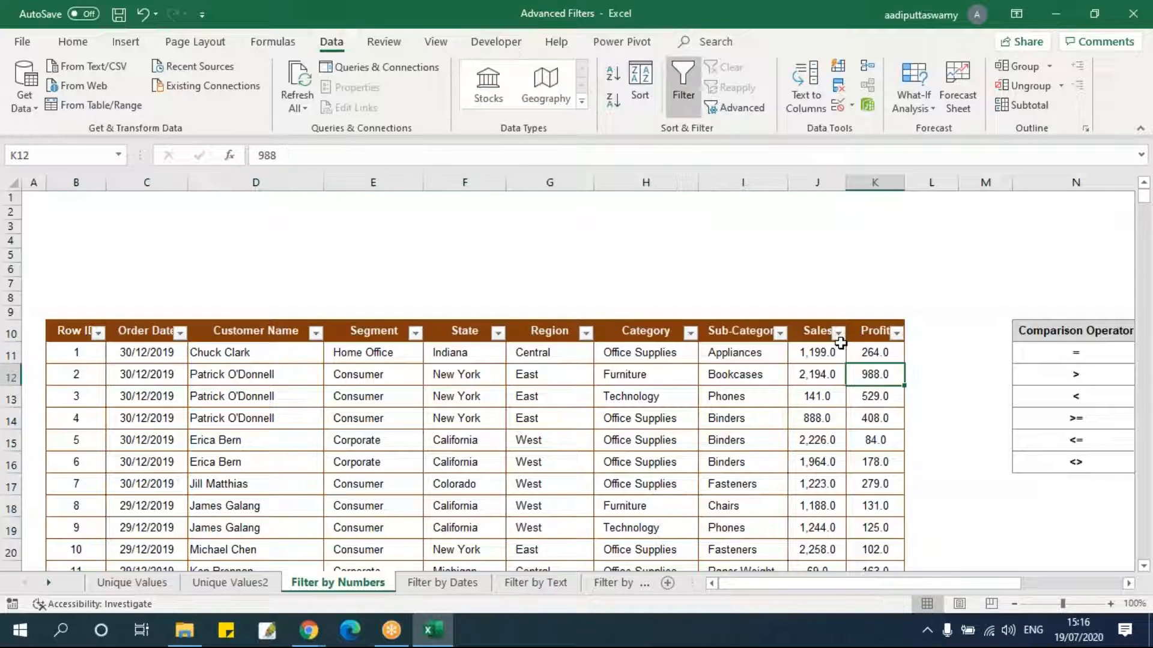
{"action": "left_click", "coordinate": [839, 333]}
{"action": "left_click_drag", "start_coordinate": [816, 180], "coordinate": [820, 293]}
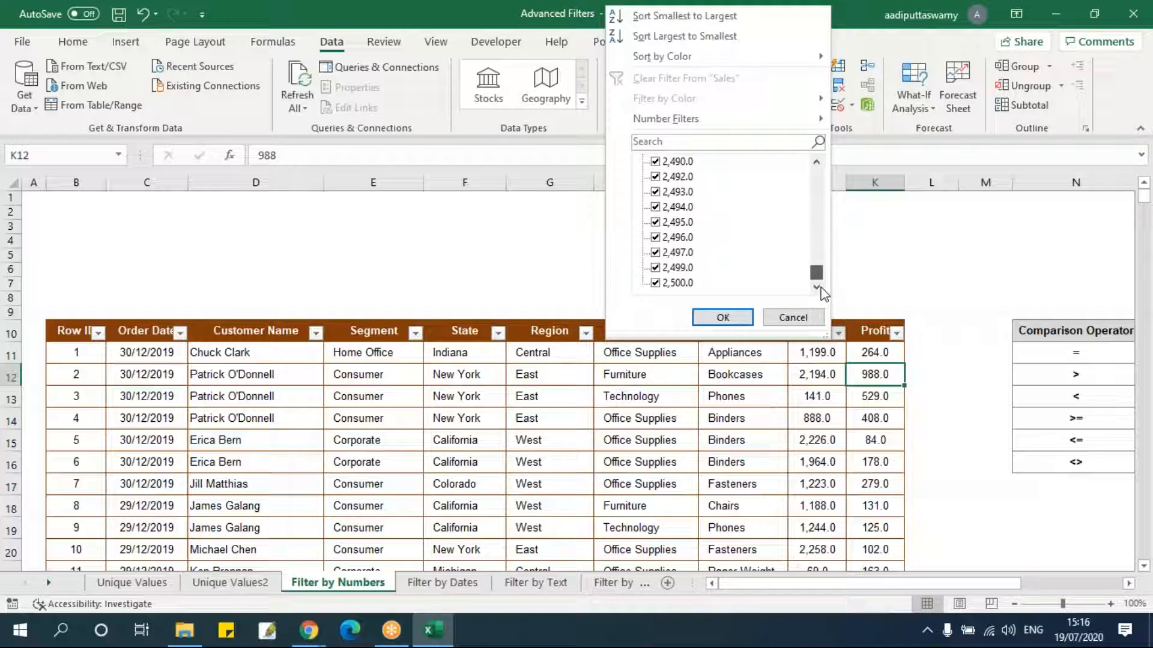
{"action": "left_click", "coordinate": [792, 317]}
{"action": "left_click", "coordinate": [776, 433]}
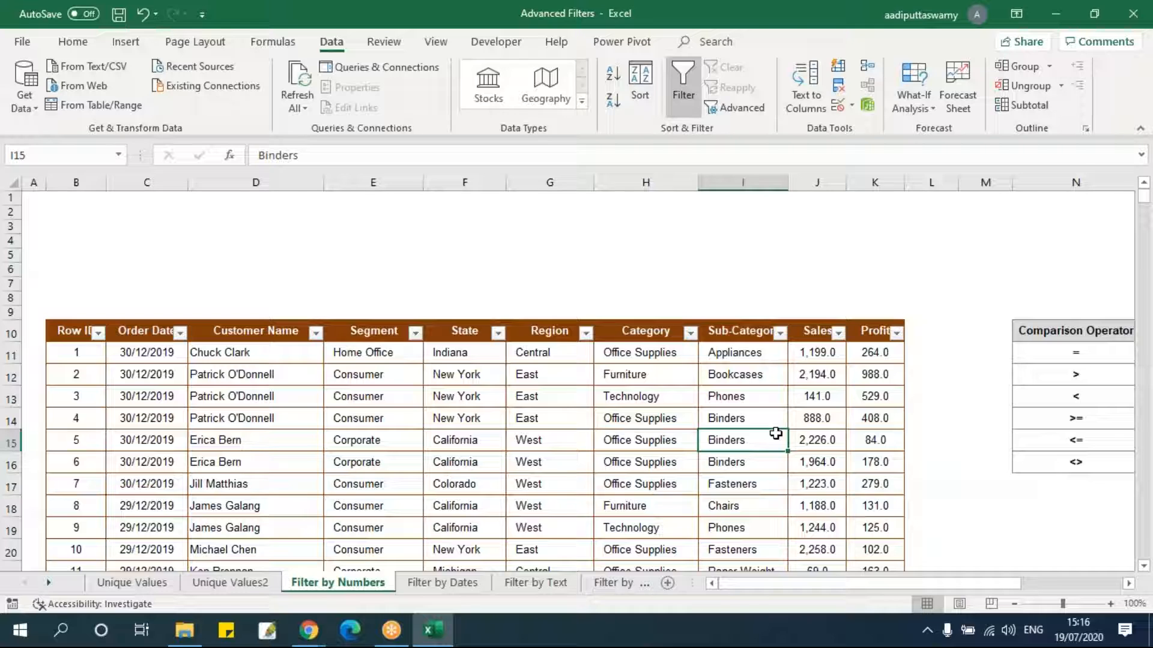
{"action": "key", "text": "ctrl+shift+l"}
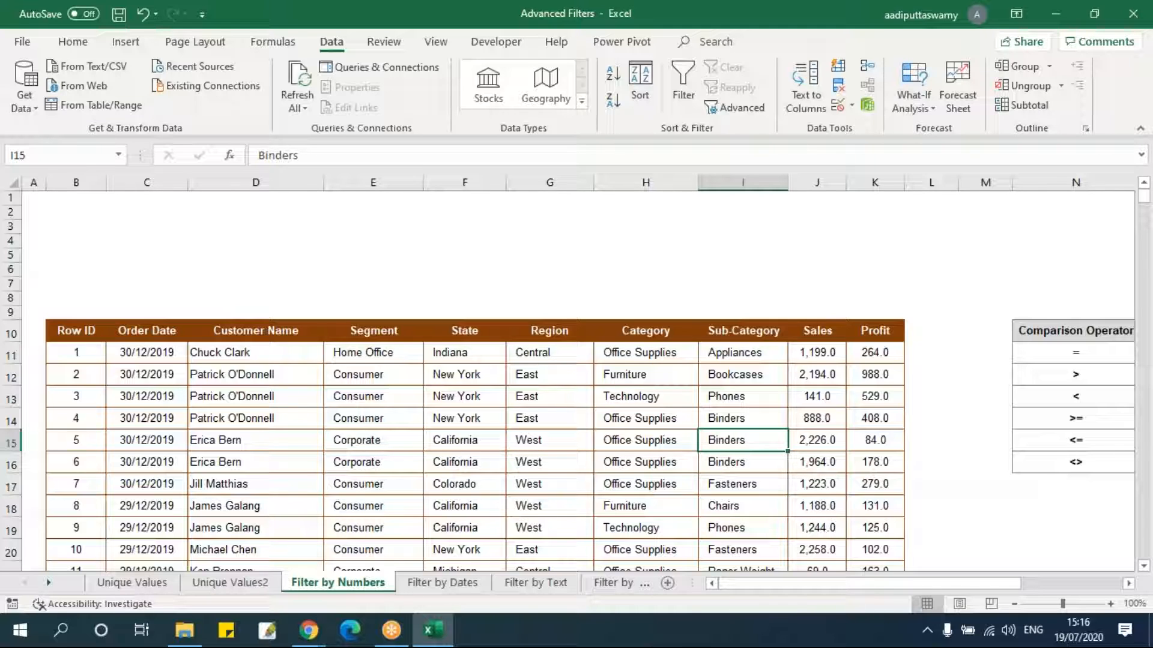
{"action": "left_click", "coordinate": [745, 106]}
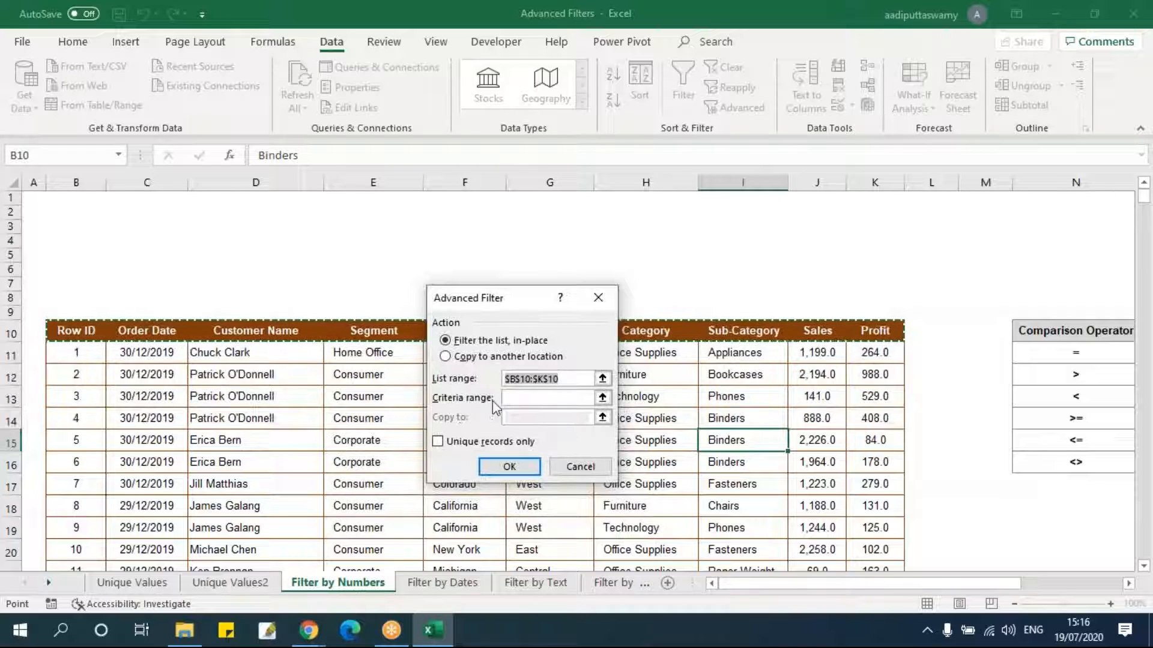
{"action": "left_click", "coordinate": [580, 468]}
{"action": "left_click", "coordinate": [645, 283]}
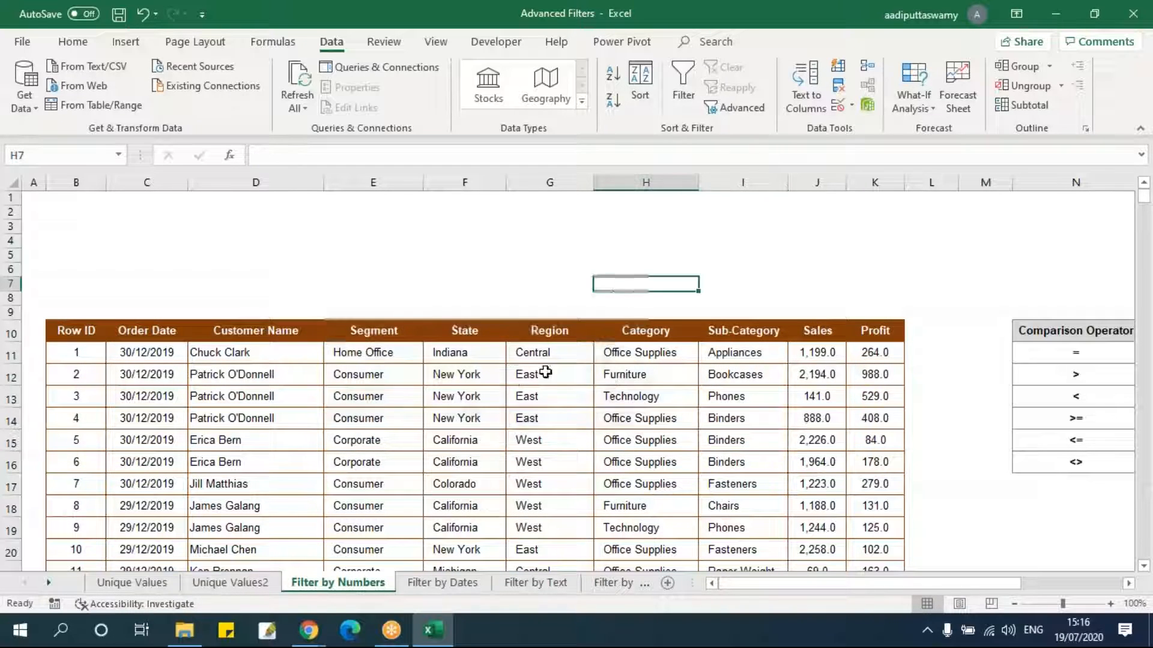
Copy the table's header row and paste it into cell B2, also pasting the column widths.
{"action": "left_click_drag", "start_coordinate": [92, 331], "coordinate": [876, 334]}
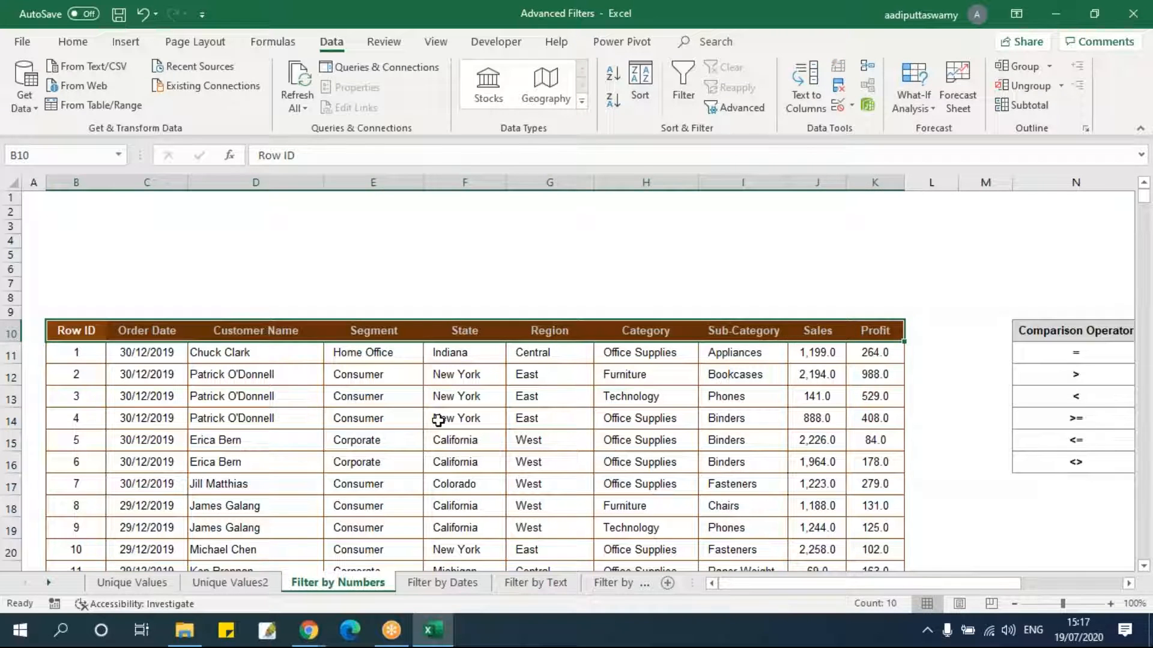
{"action": "left_click", "coordinate": [437, 420]}
{"action": "left_click_drag", "start_coordinate": [90, 332], "coordinate": [858, 334]}
{"action": "key", "text": "ctrl+c"}
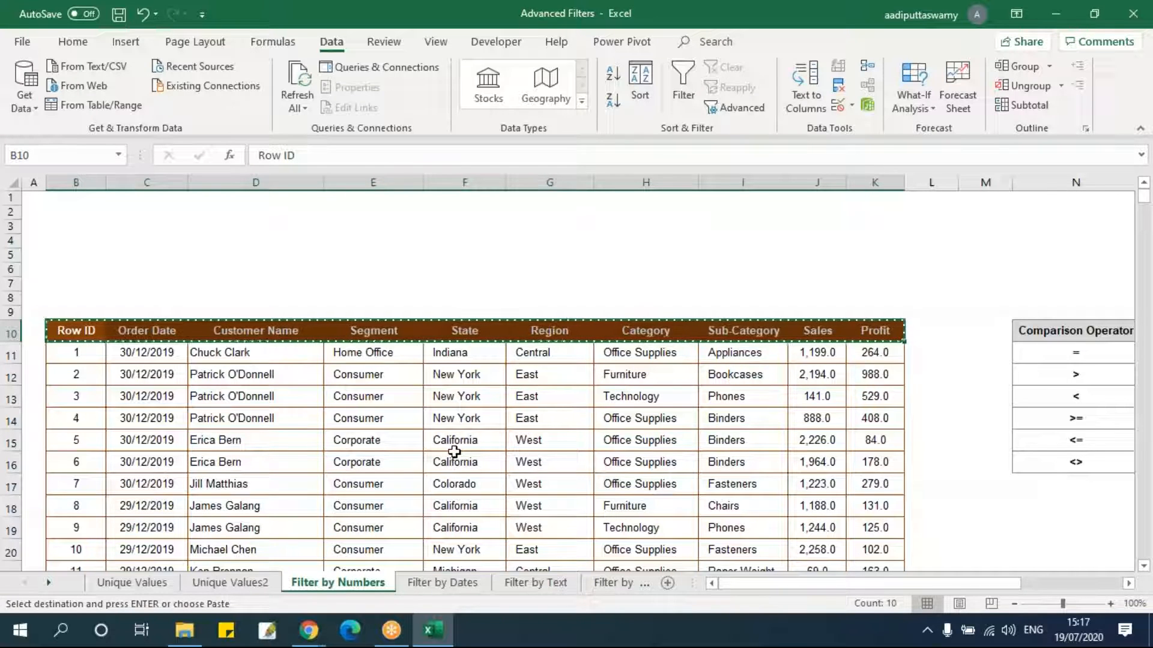
{"action": "left_click", "coordinate": [76, 215]}
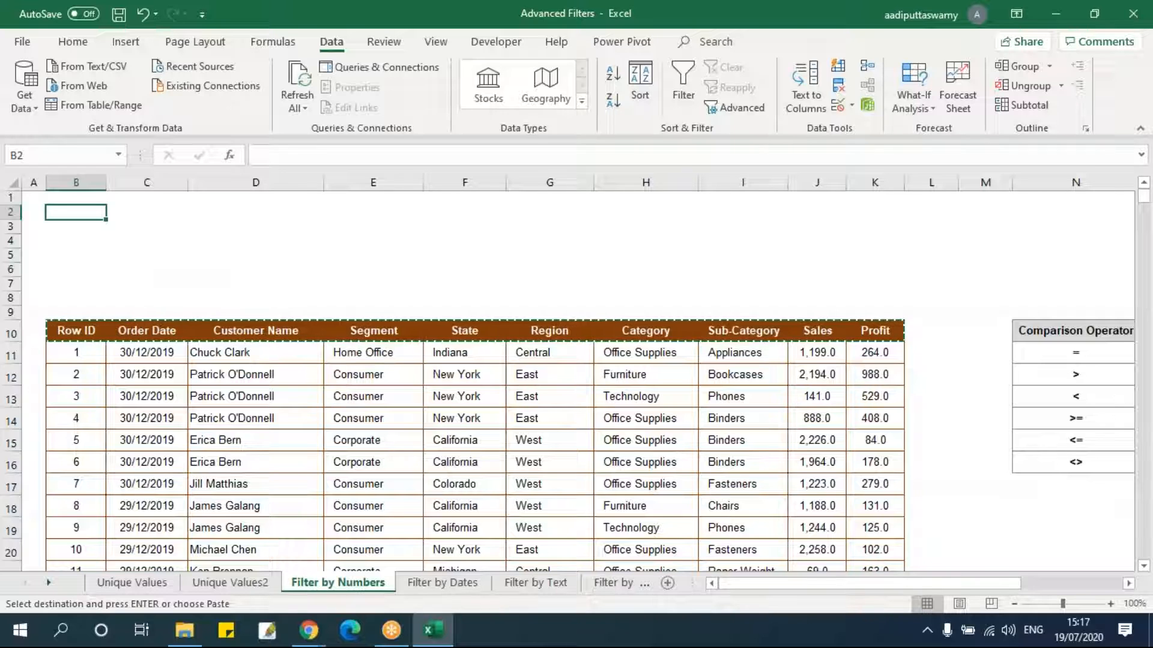
{"action": "key", "text": "ctrl+v"}
{"action": "key", "text": "alt+e"}
{"action": "key", "text": "s"}
{"action": "key", "text": "w"}
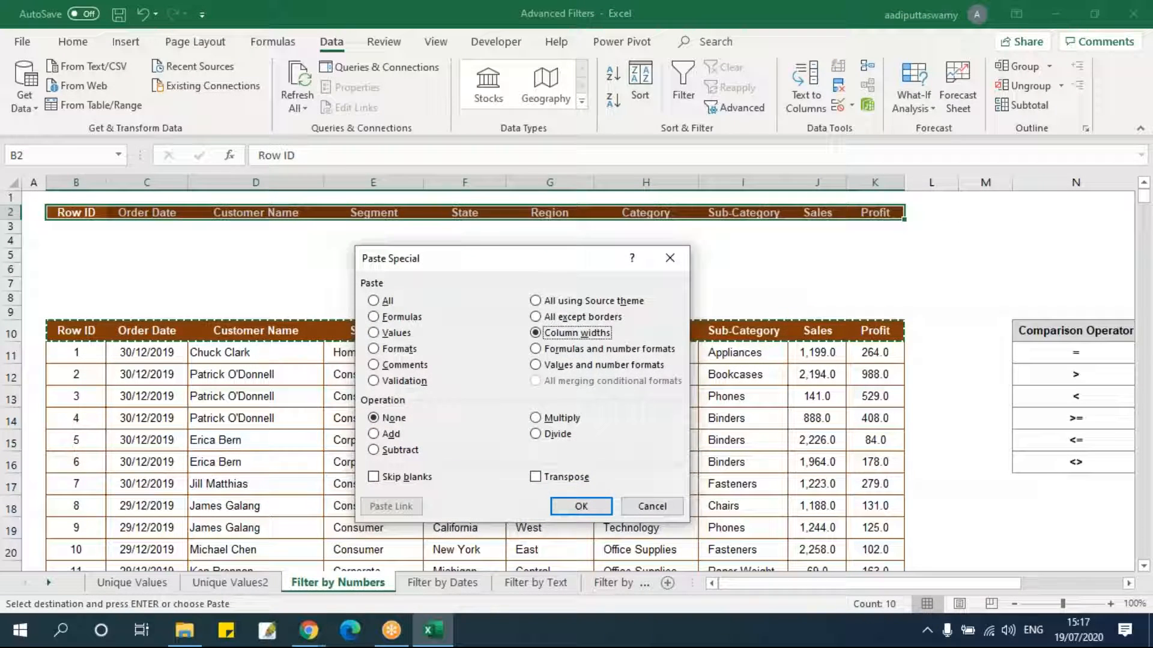
{"action": "key", "text": "Return"}
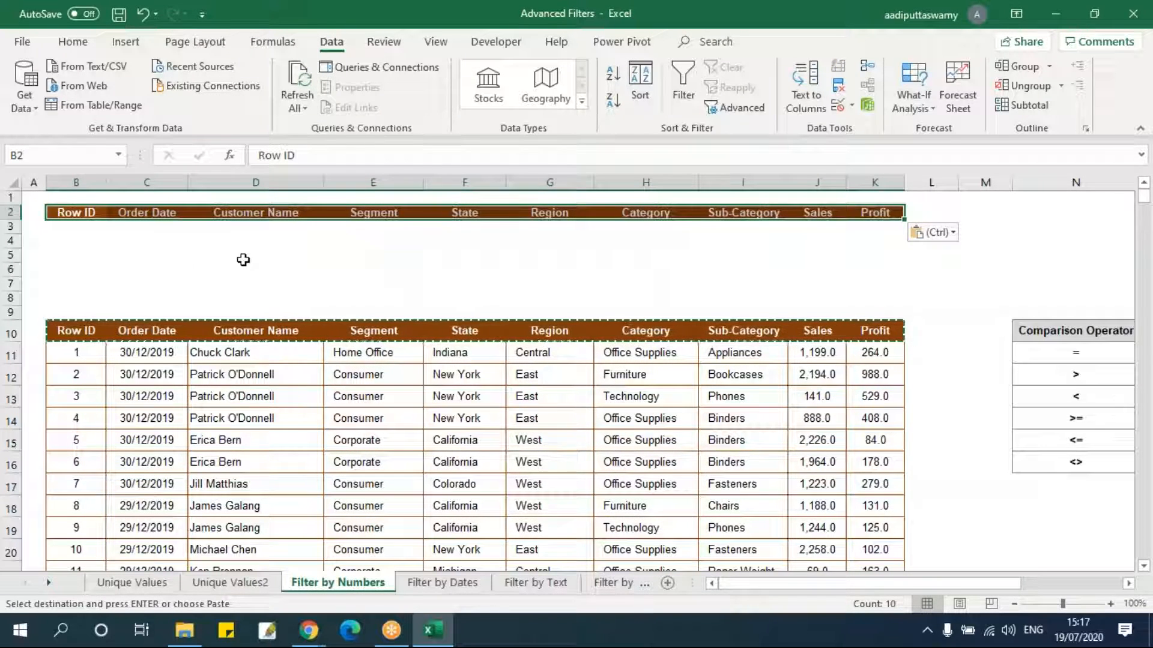
{"action": "key", "text": "alt+o"}
{"action": "key", "text": "c"}
{"action": "key", "text": "w"}
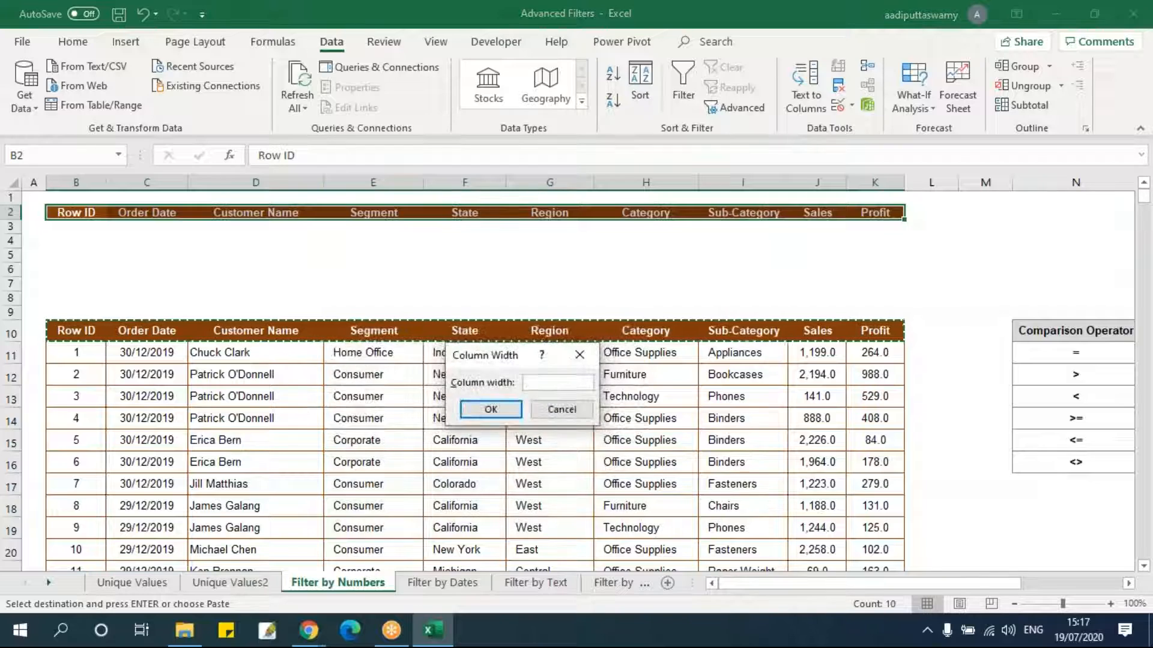
{"action": "type", "text": "25"}
{"action": "key", "text": "Return"}
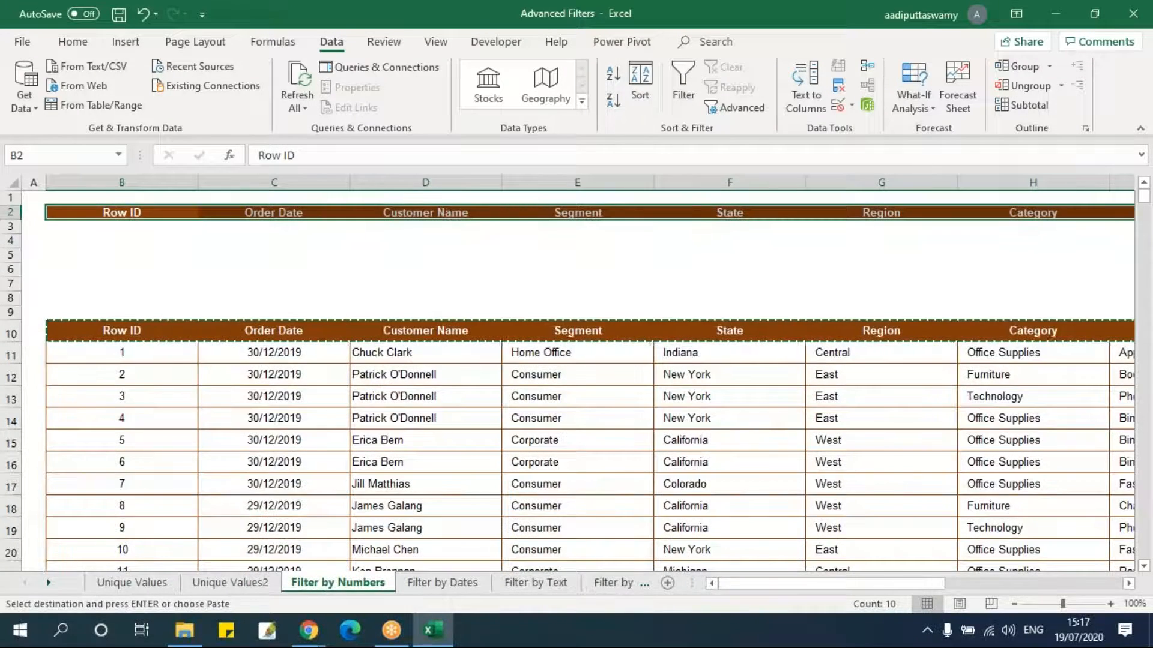
{"action": "key", "text": "ctrl+z"}
Set the height of the pasted header row 2 to 25.
{"action": "key", "text": "alt+o"}
{"action": "type", "text": "re2"}
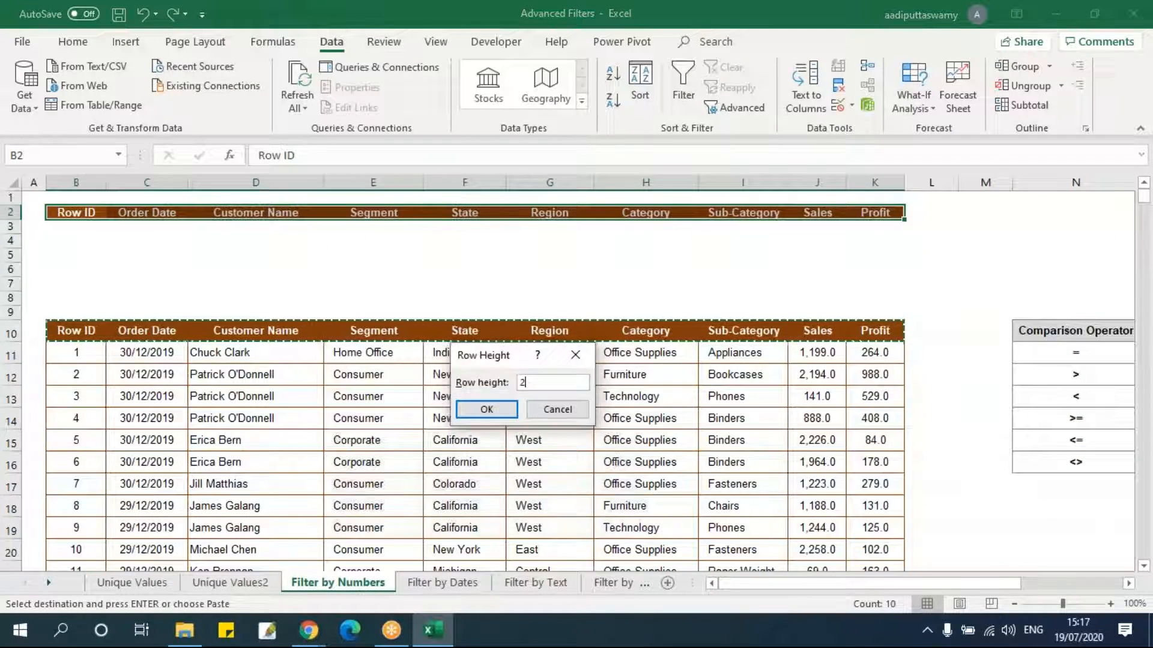
{"action": "type", "text": "5"}
{"action": "key", "text": "Return"}
{"action": "left_click", "coordinate": [436, 271]}
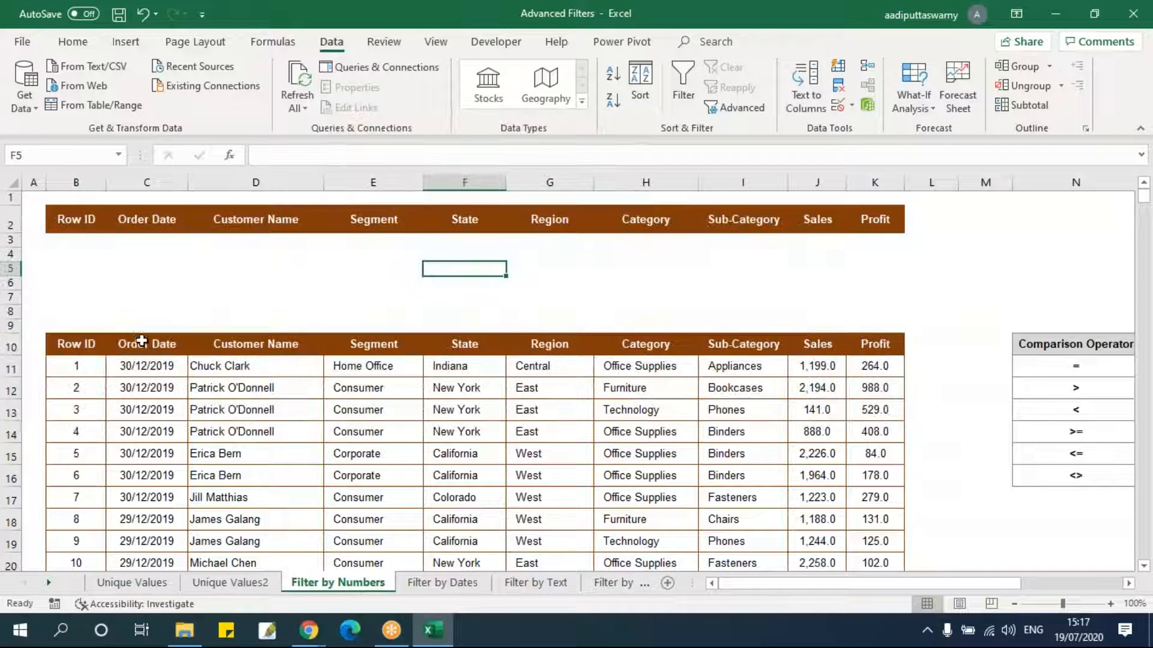
Compare the copied header row in row 2 with the table's header row 10.
{"action": "left_click_drag", "start_coordinate": [92, 343], "coordinate": [867, 344]}
{"action": "left_click_drag", "start_coordinate": [84, 220], "coordinate": [891, 229]}
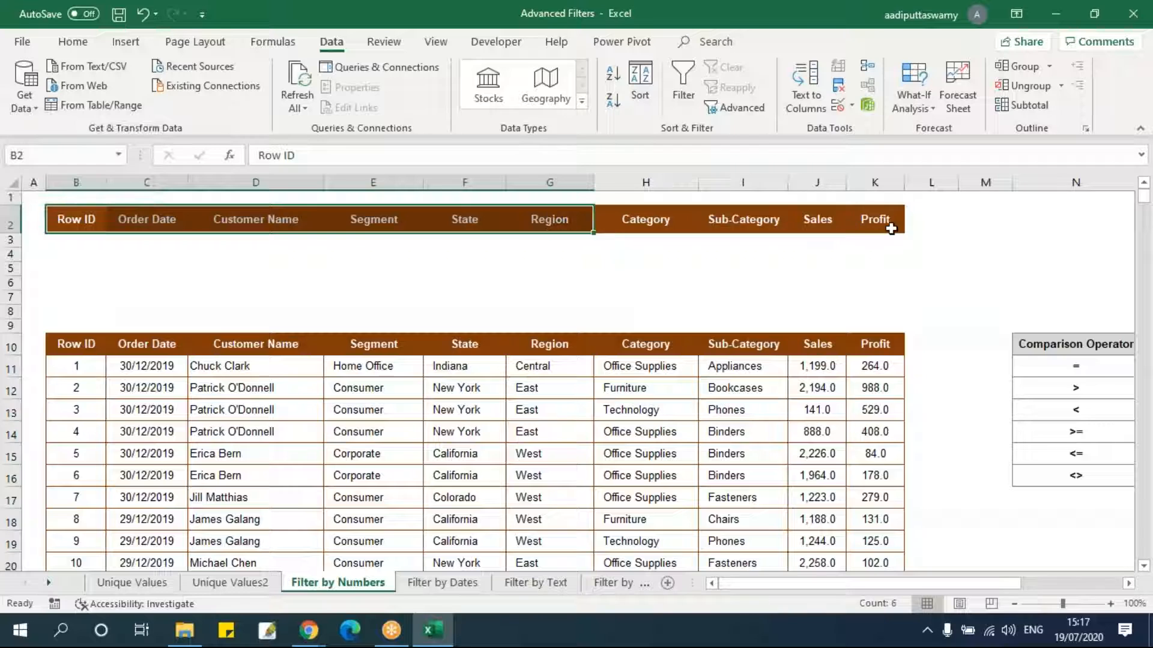
{"action": "left_click", "coordinate": [796, 272]}
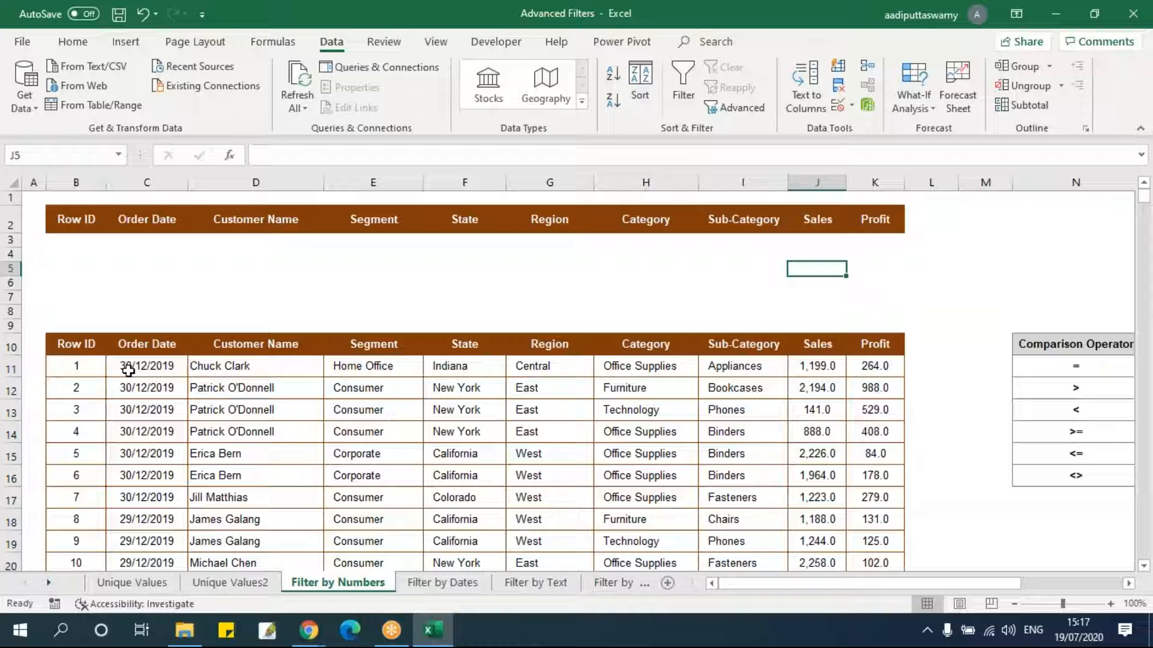
Enlarge row 3 and enter the criterion >2000 under the Sales header in cell J3.
{"action": "left_click", "coordinate": [815, 242]}
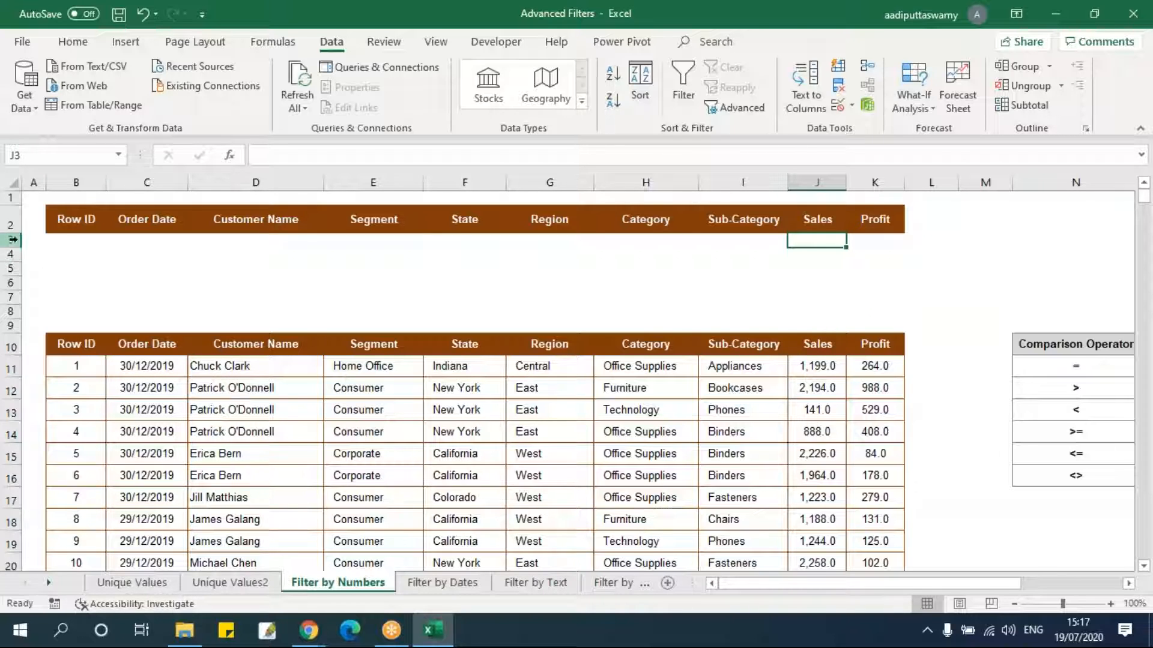
{"action": "left_click_drag", "start_coordinate": [8, 246], "coordinate": [8, 259]}
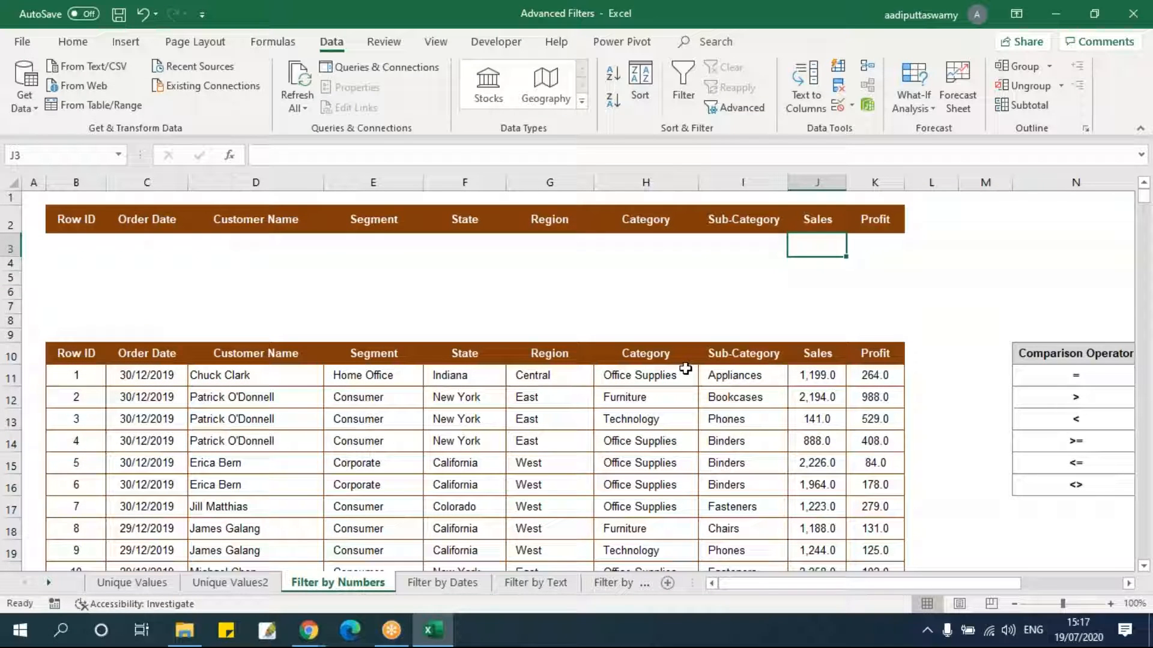
{"action": "type", "text": ">2000"}
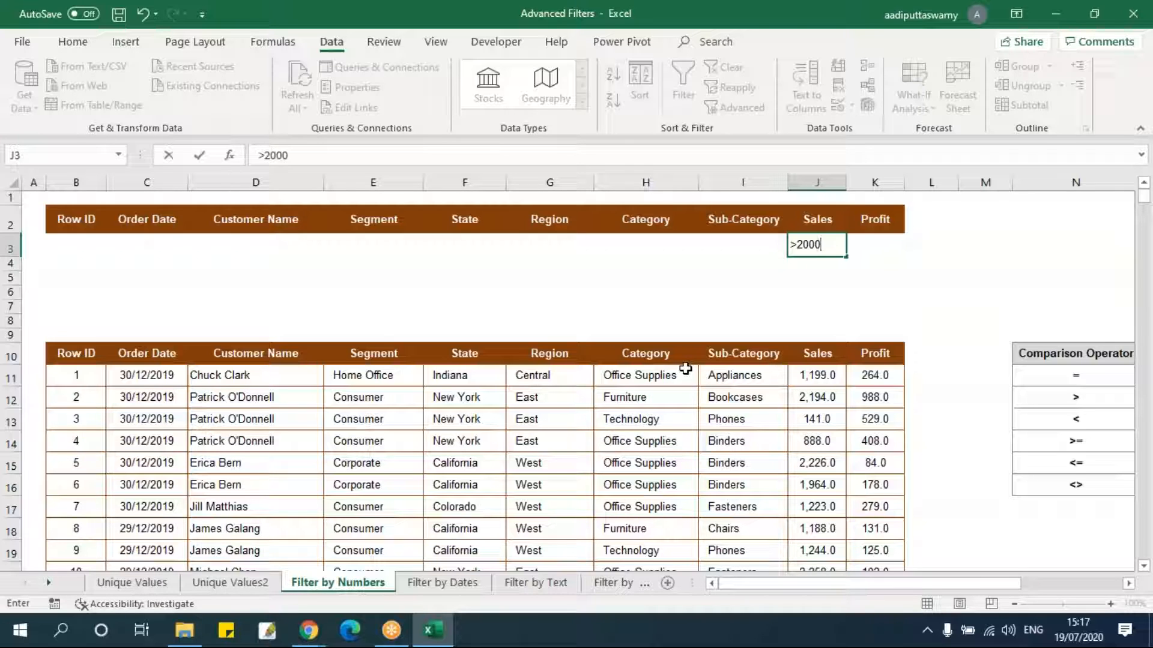
{"action": "key", "text": "Return"}
{"action": "left_click", "coordinate": [818, 246]}
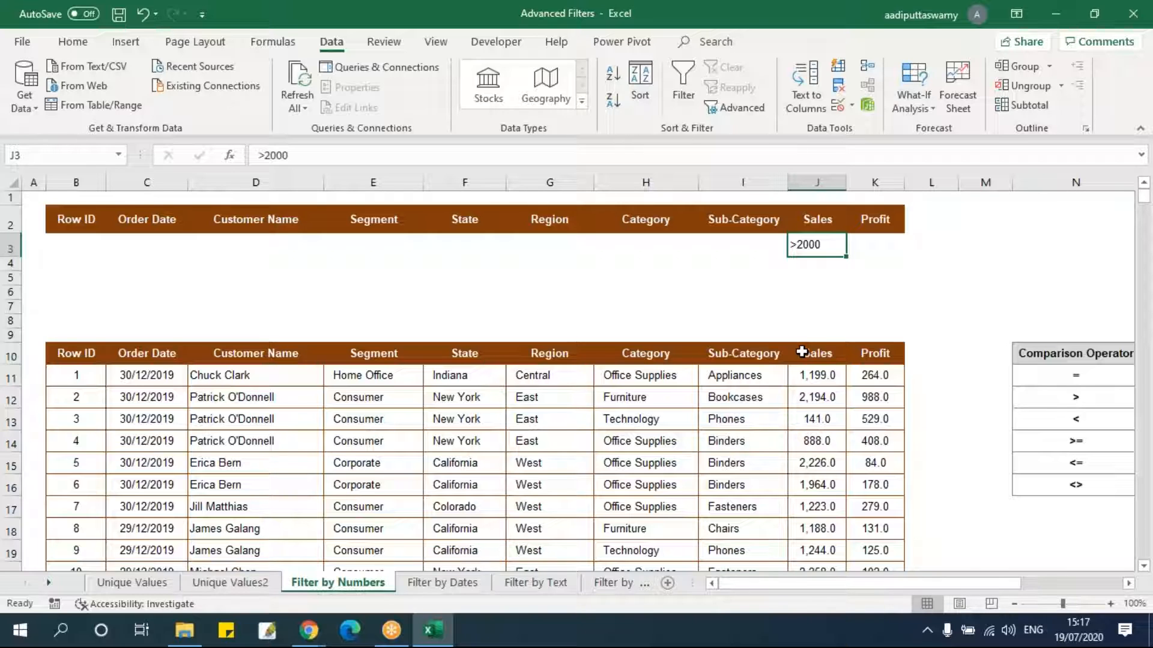
Open Advanced Filter for the sales table and set the list range to $B$10:$K$3322.
{"action": "left_click", "coordinate": [77, 349]}
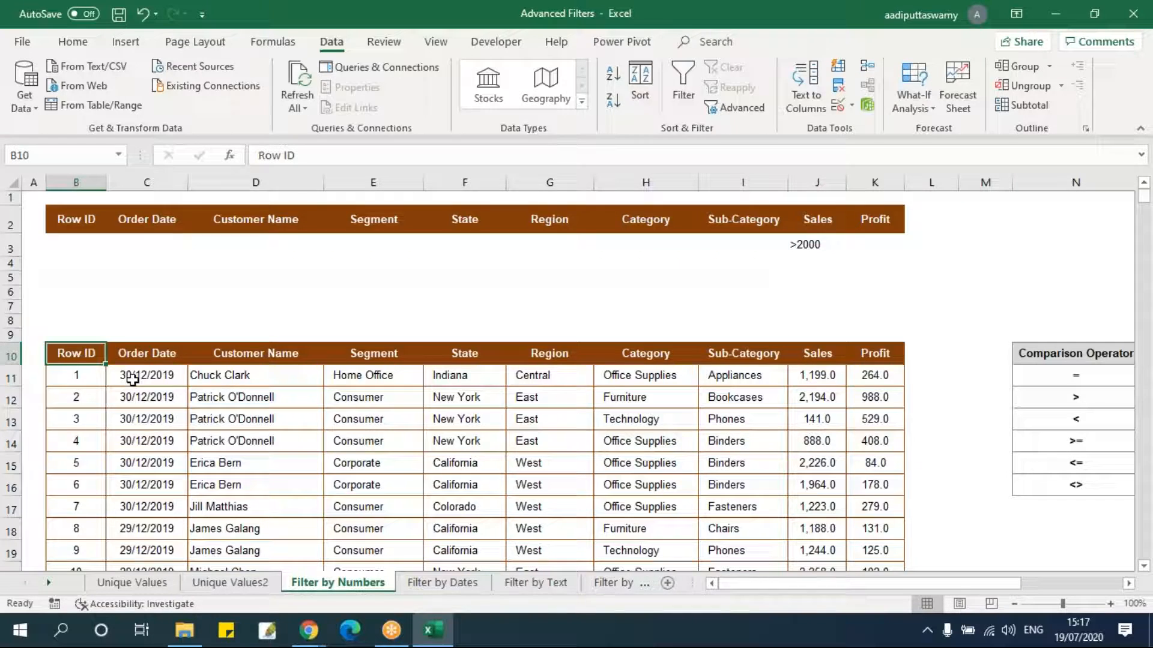
{"action": "key", "text": "ctrl+shift+Right"}
{"action": "key", "text": "ctrl+shift+Down"}
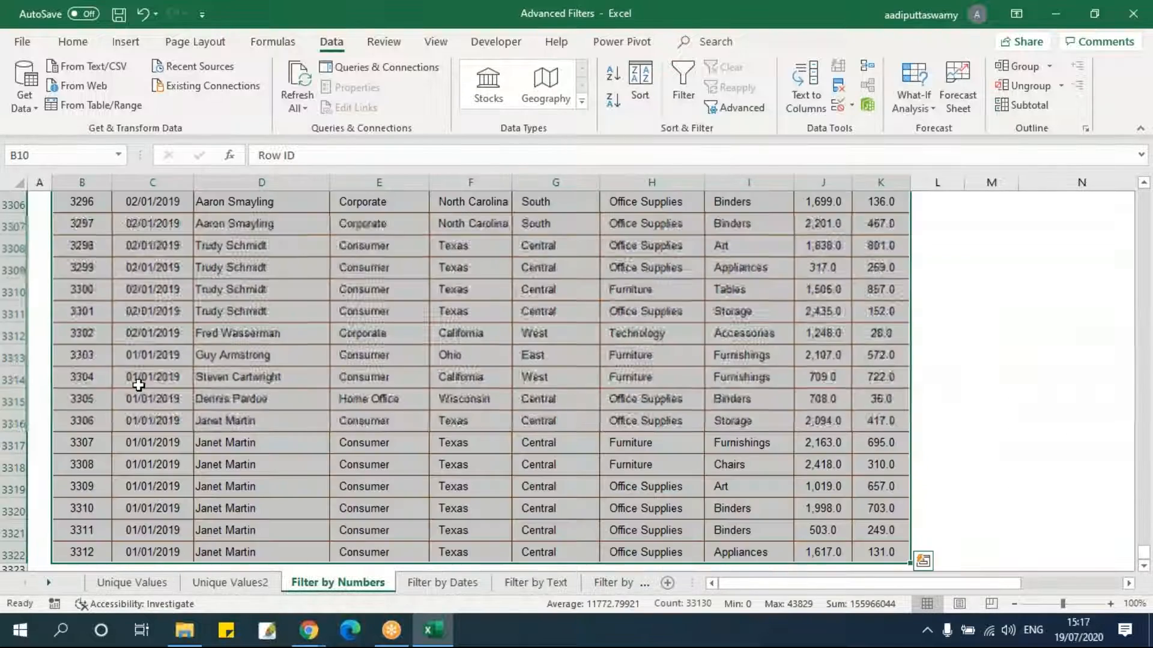
{"action": "left_click", "coordinate": [736, 110]}
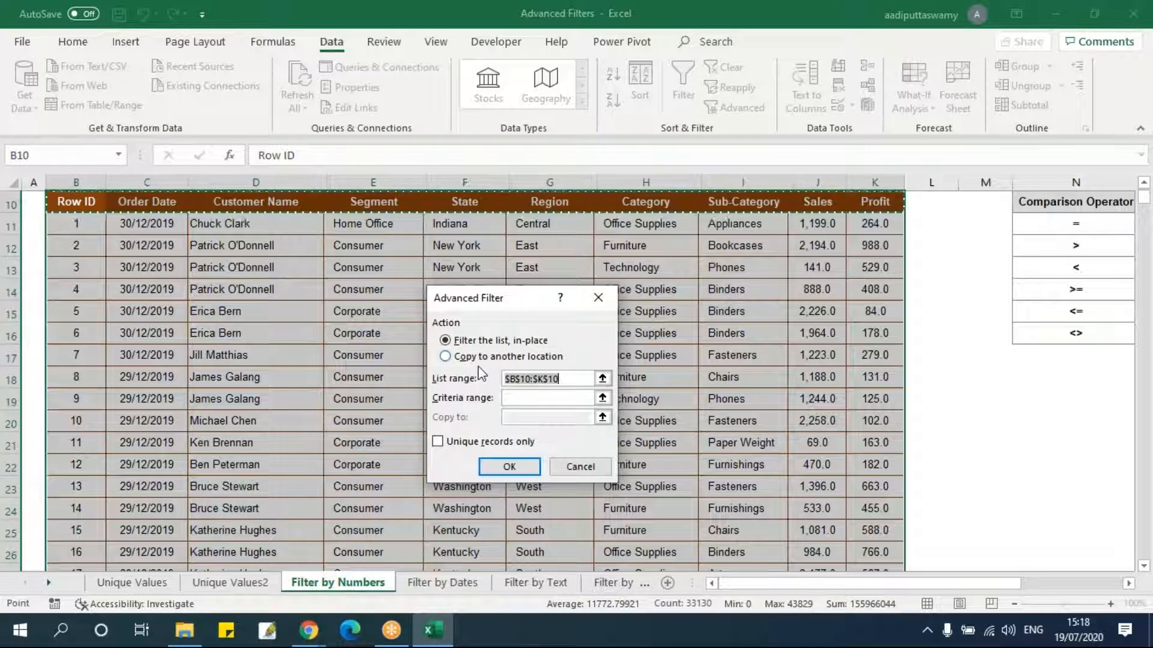
{"action": "left_click", "coordinate": [513, 398]}
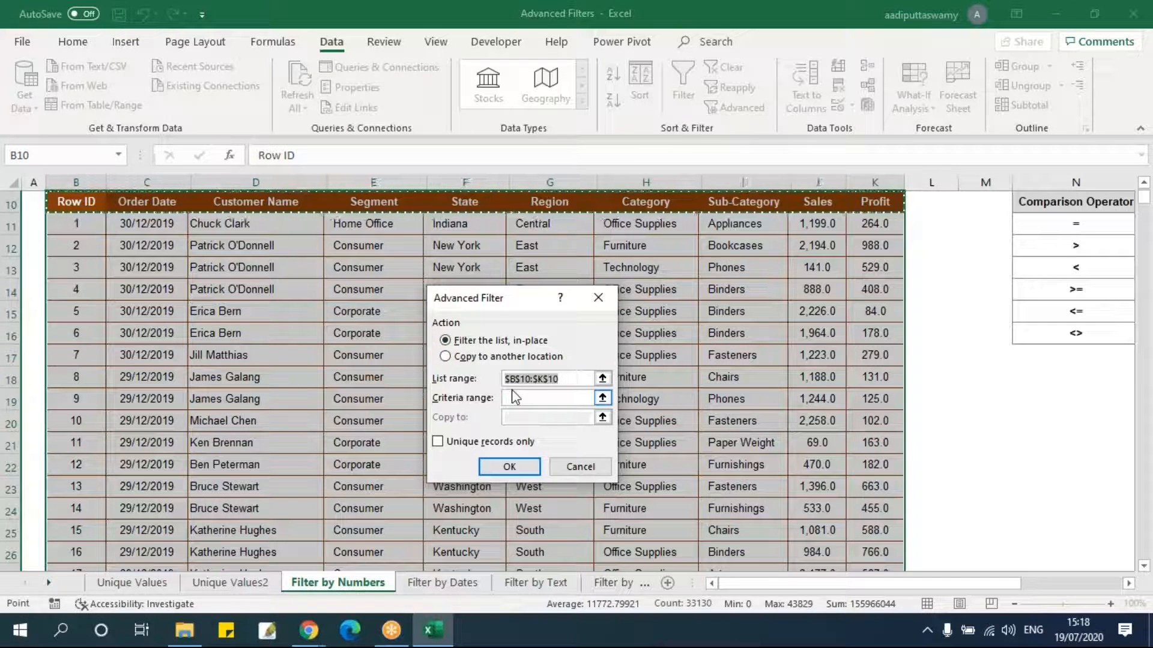
{"action": "left_click", "coordinate": [603, 379]}
{"action": "left_click", "coordinate": [78, 201]}
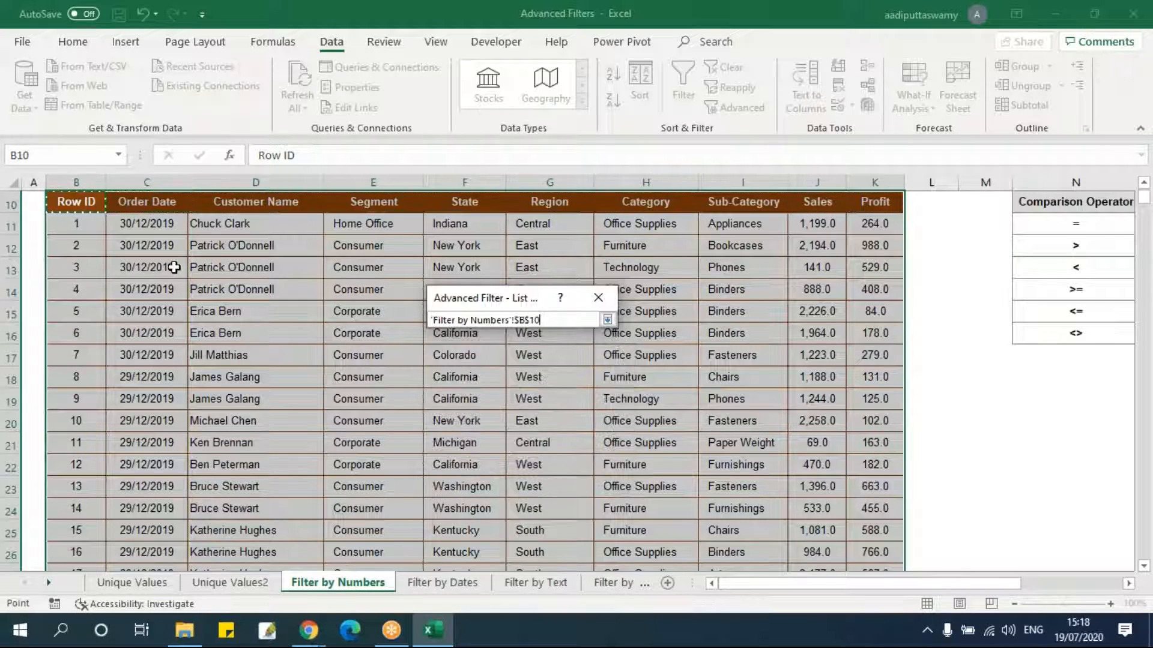
{"action": "key", "text": "ctrl+shift+Down"}
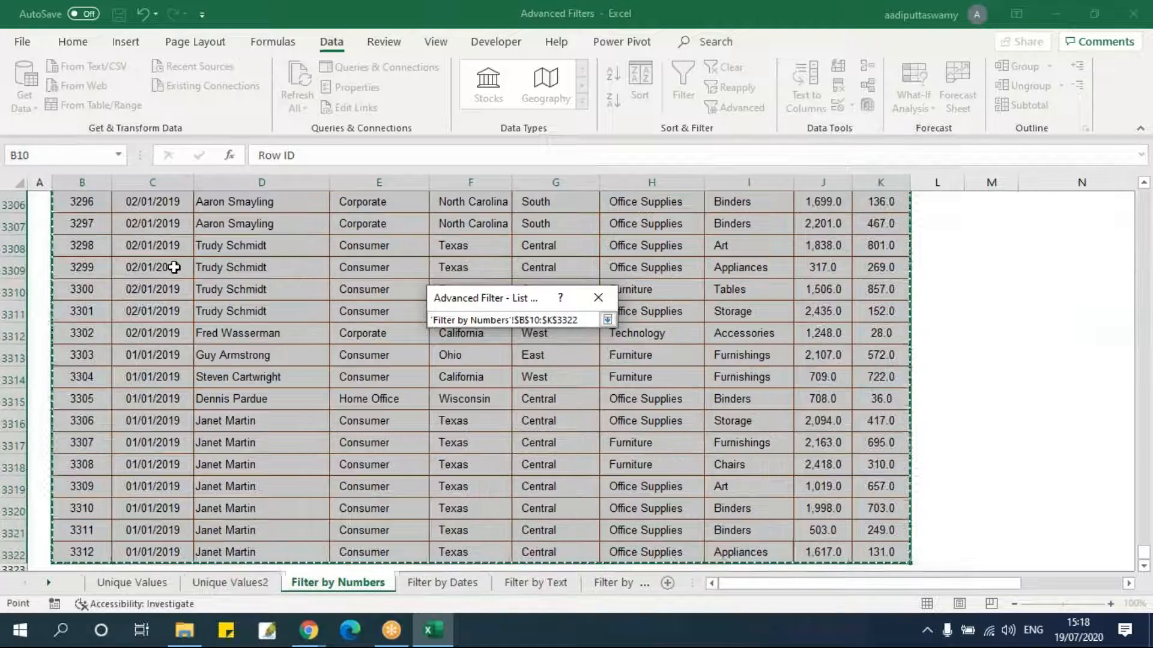
{"action": "left_click", "coordinate": [608, 320]}
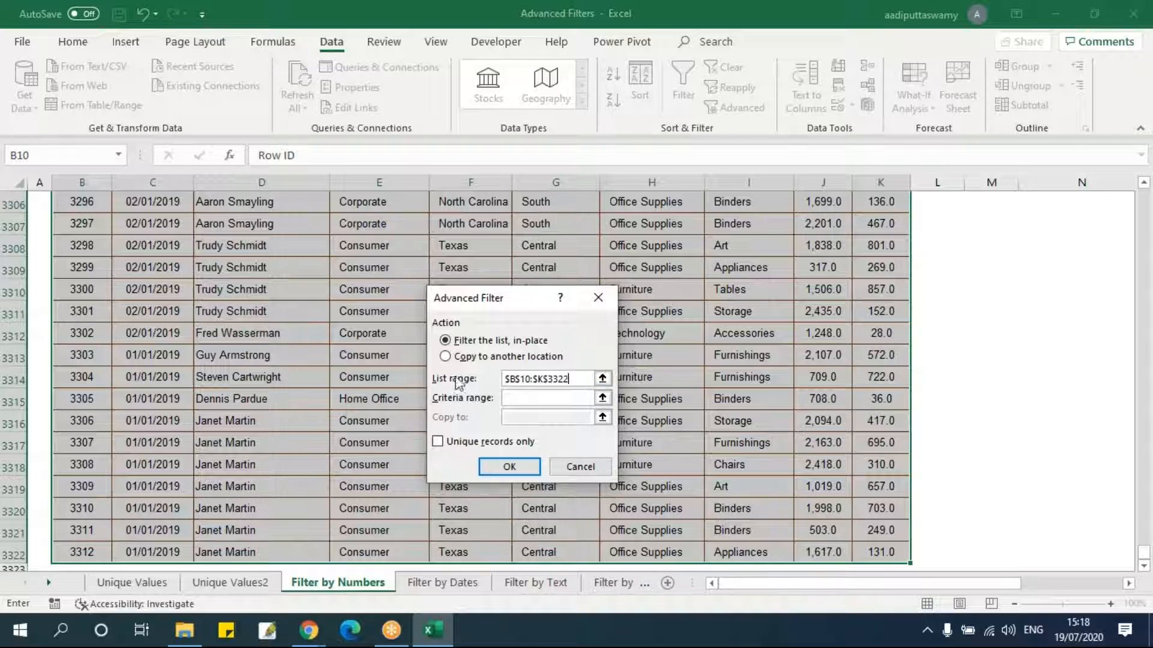
Set the criteria range to the header and criterion rows B2:K3 and filter the list in place.
{"action": "left_click", "coordinate": [602, 398]}
{"action": "scroll", "coordinate": [481, 372], "scroll_direction": "up", "scroll_amount": 13}
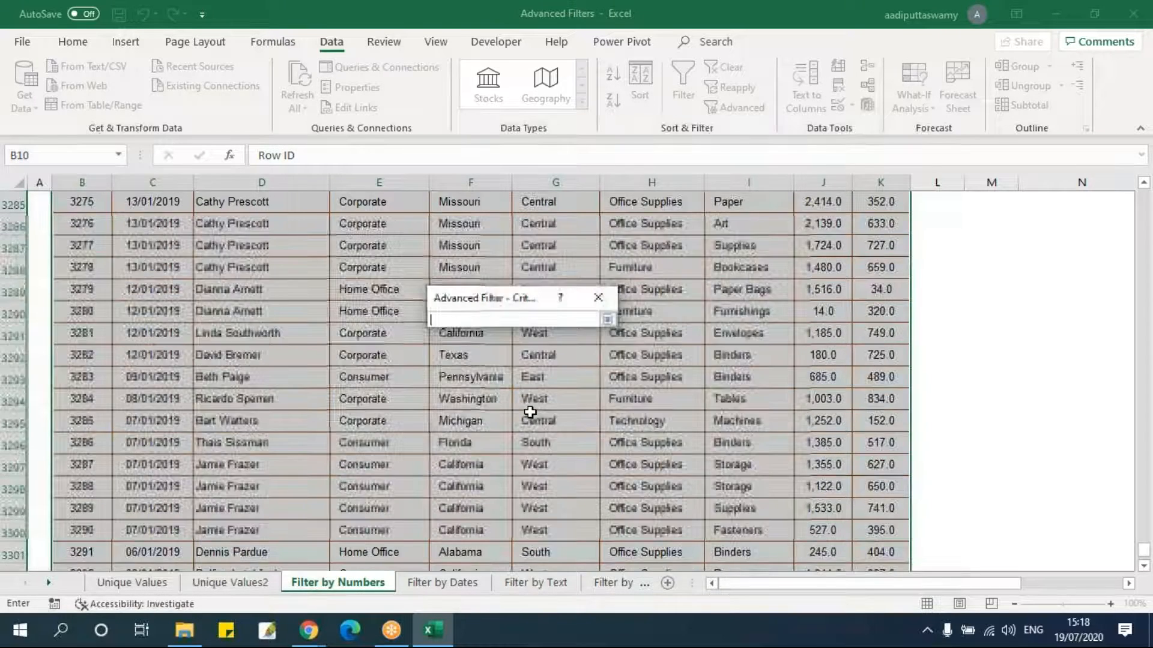
{"action": "left_click_drag", "start_coordinate": [1144, 548], "coordinate": [1143, 190]}
{"action": "left_click_drag", "start_coordinate": [66, 228], "coordinate": [883, 250]}
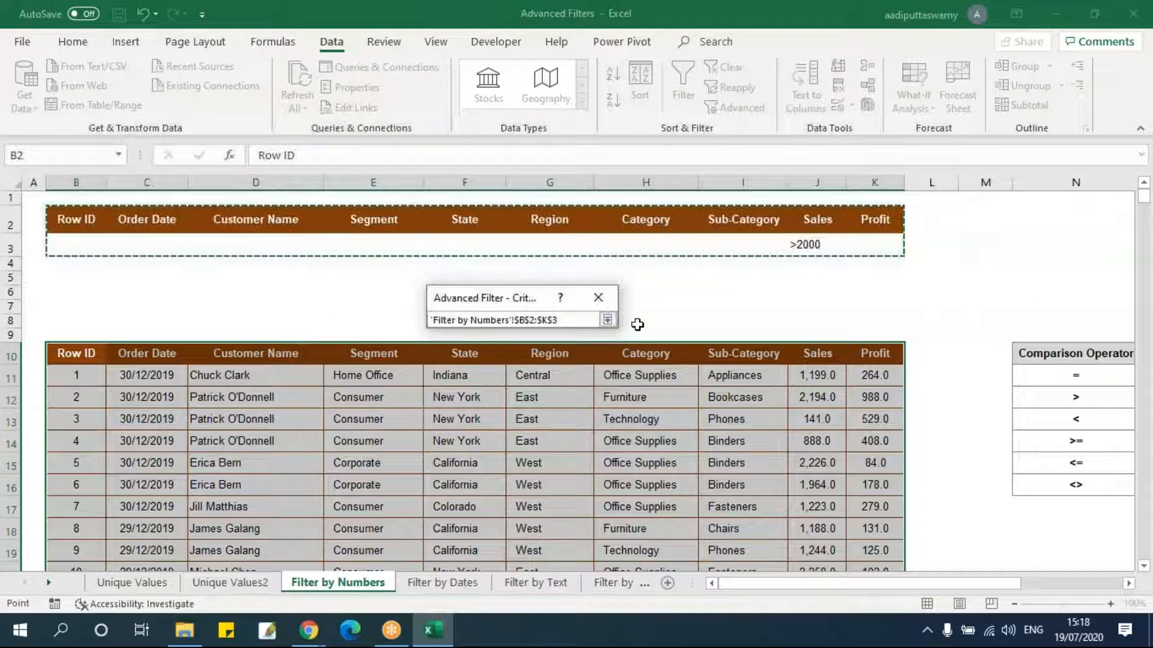
{"action": "left_click", "coordinate": [607, 320]}
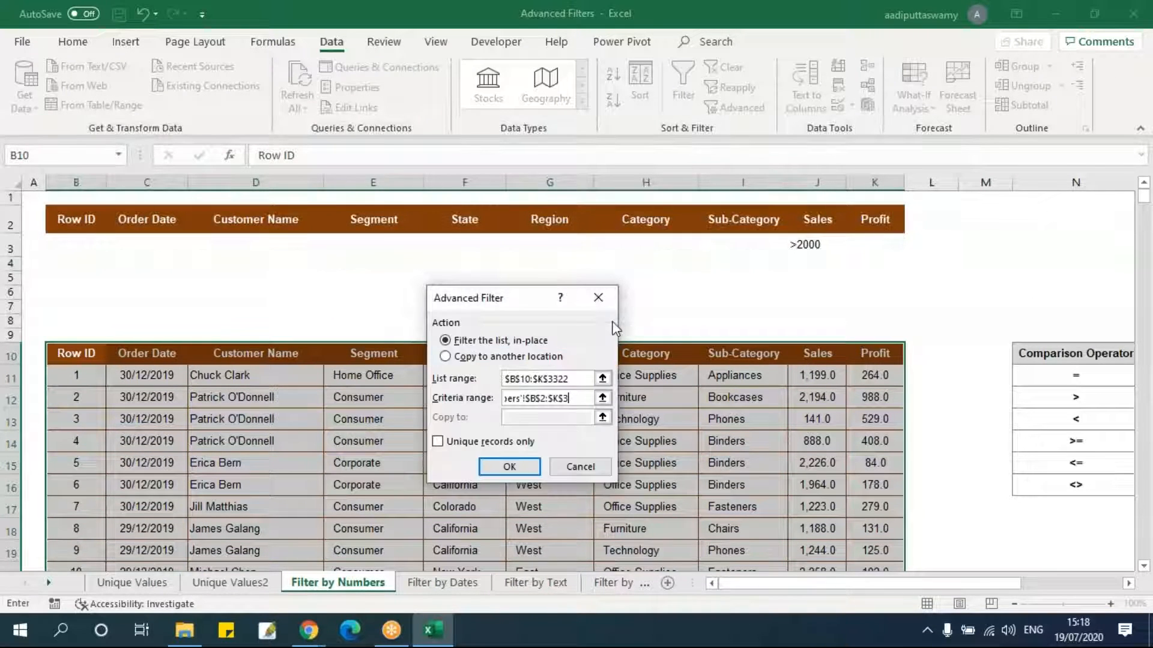
{"action": "left_click", "coordinate": [510, 468]}
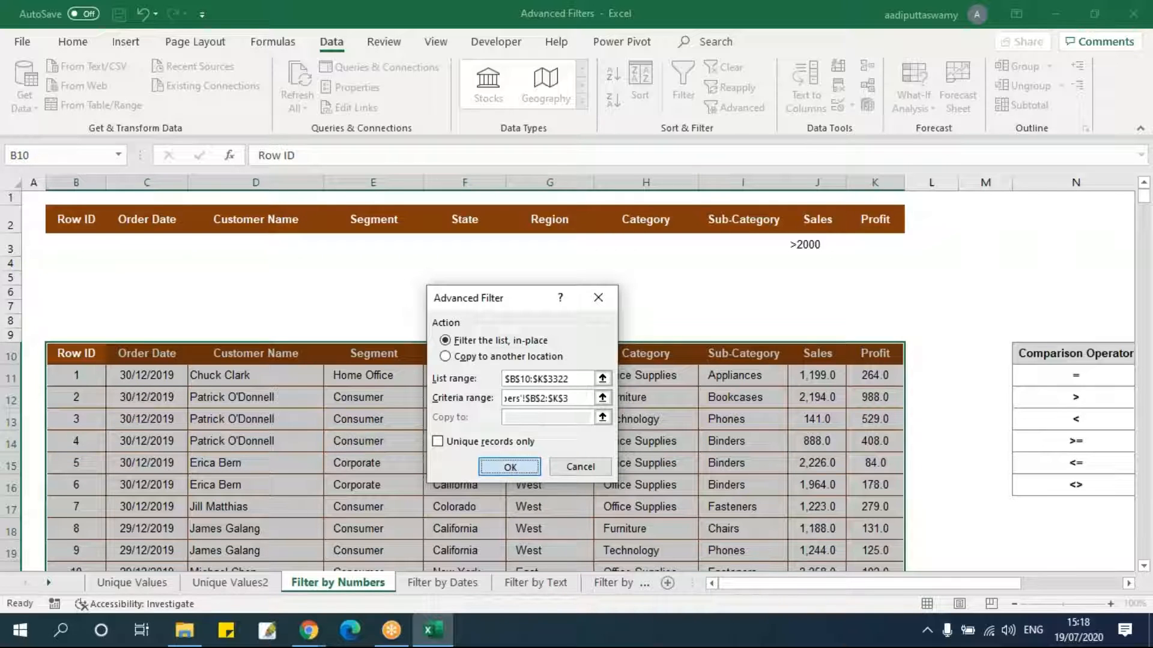
Browse the filtered rows of the table and the criterion cell above it.
{"action": "left_click", "coordinate": [832, 376]}
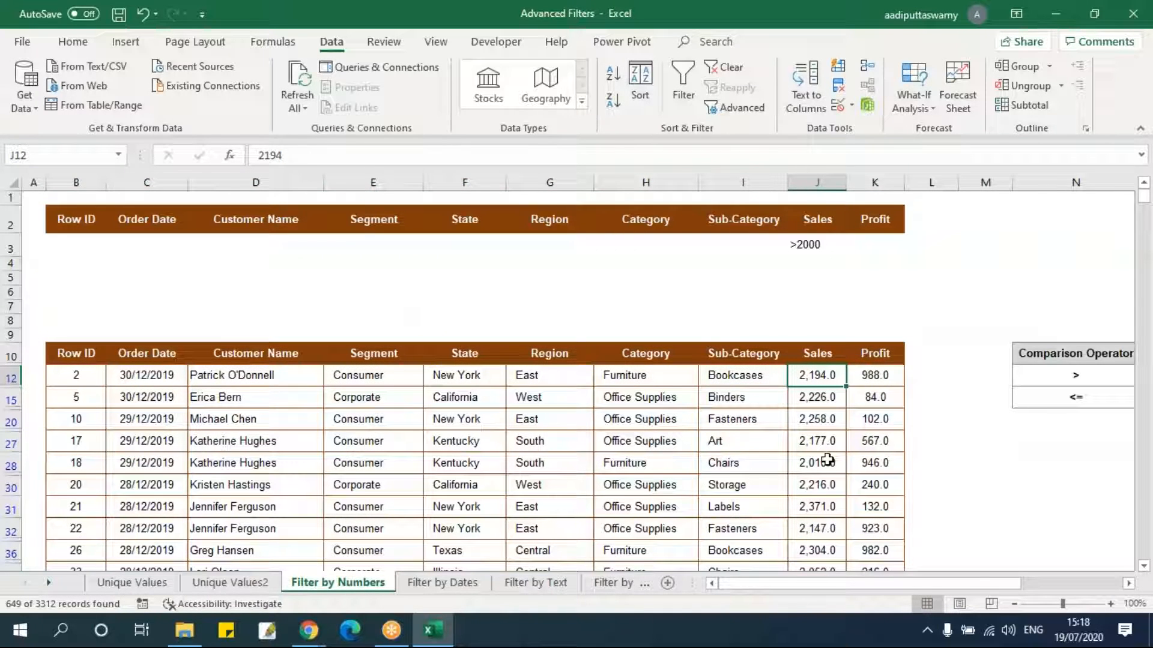
{"action": "key", "text": "ctrl+Down"}
{"action": "key", "text": "ctrl+Up"}
{"action": "key", "text": "Down"}
{"action": "key", "text": "Up"}
{"action": "key", "text": "Up"}
{"action": "key", "text": "Up"}
{"action": "key", "text": "Up"}
{"action": "key", "text": "Up"}
{"action": "key", "text": "Up"}
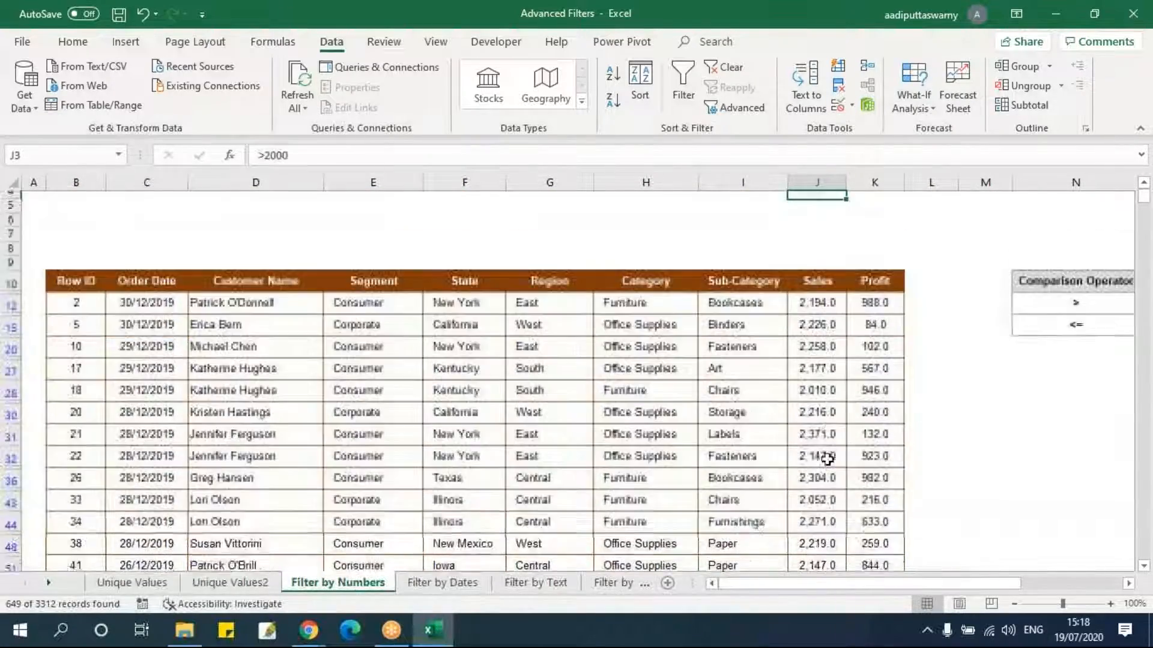
{"action": "scroll", "coordinate": [827, 460], "scroll_direction": "up", "scroll_amount": 1}
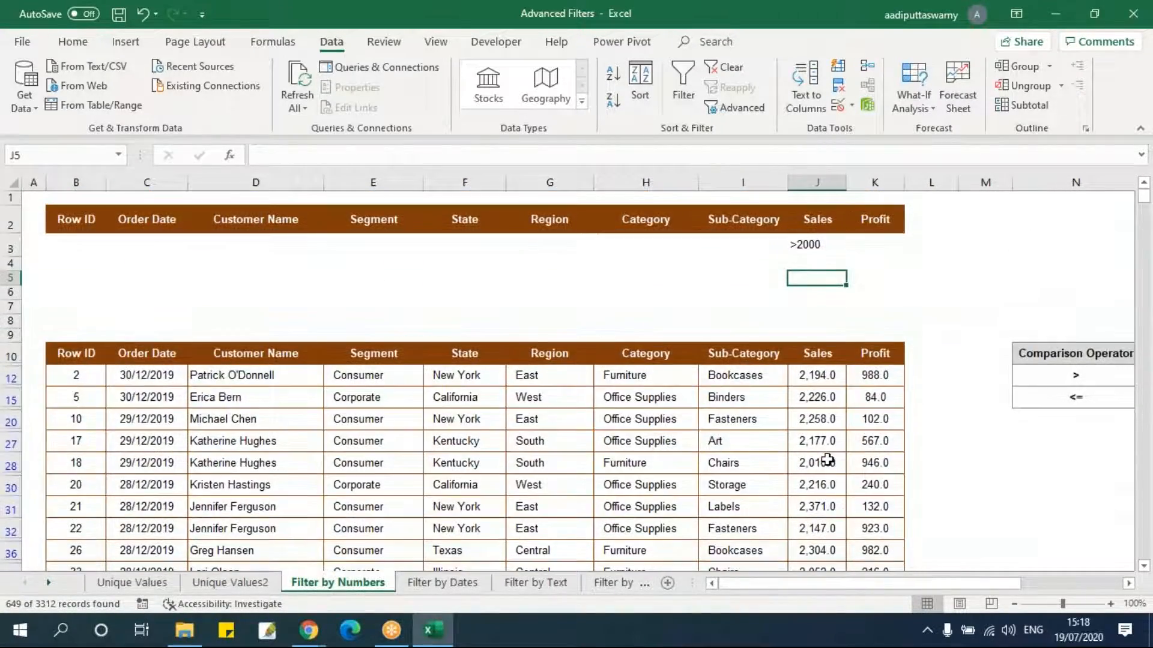
Clear the Advanced Filter so all table rows are shown again.
{"action": "left_click", "coordinate": [809, 244]}
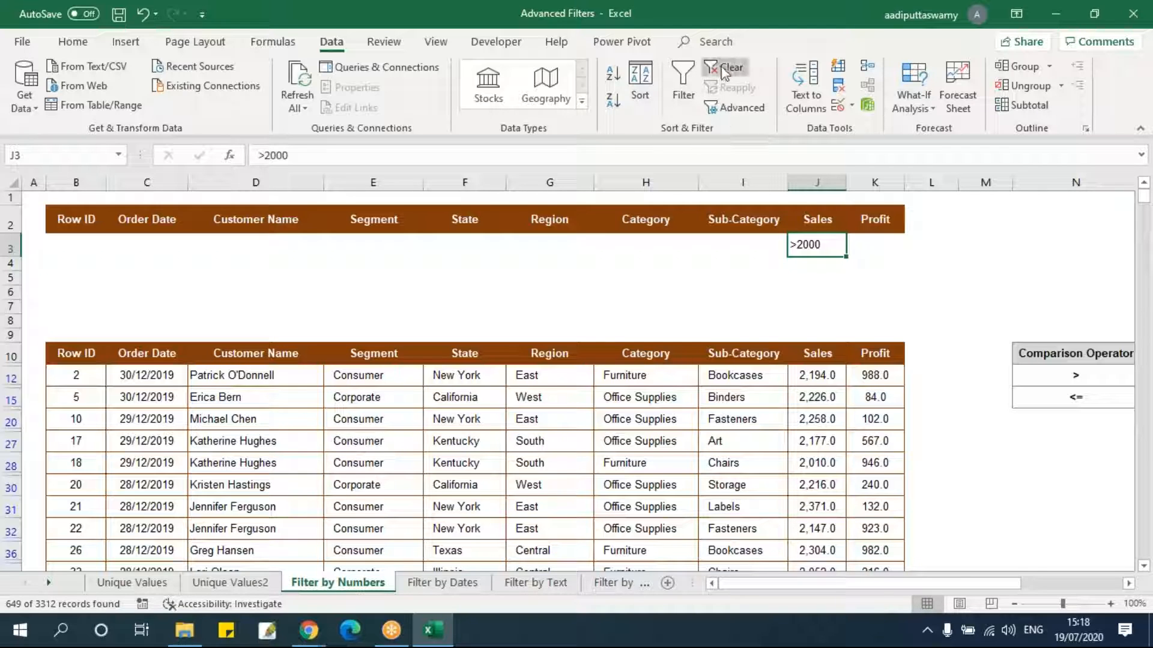
{"action": "left_click", "coordinate": [726, 67]}
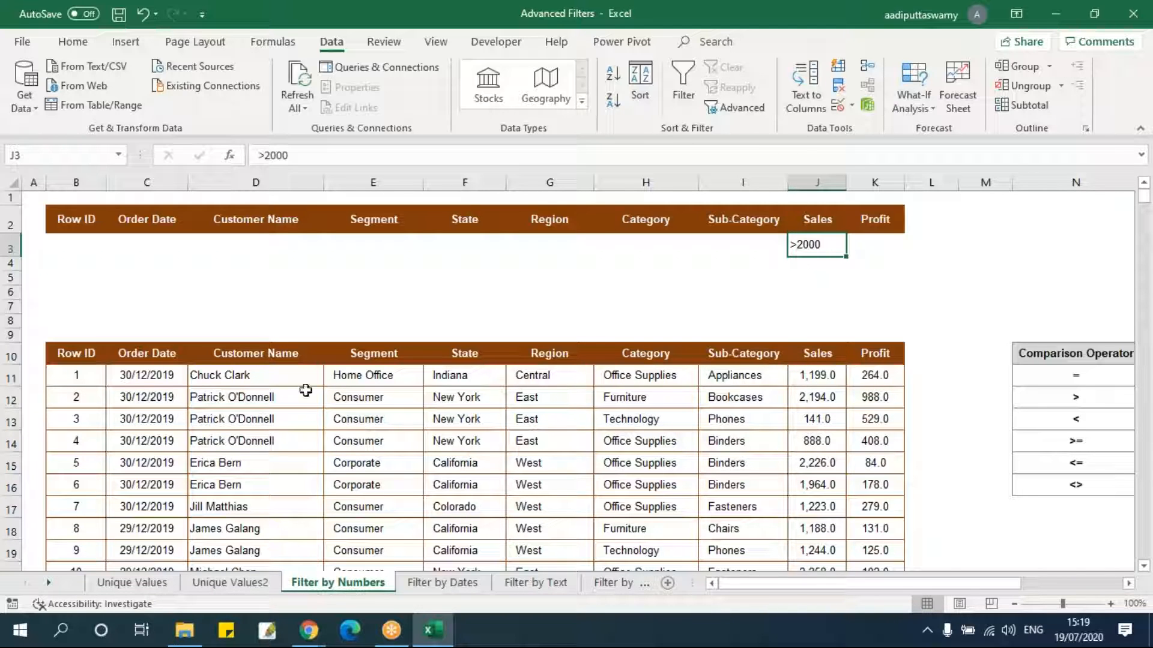
{"action": "left_click", "coordinate": [99, 353]}
{"action": "key", "text": "ctrl+shift+Right"}
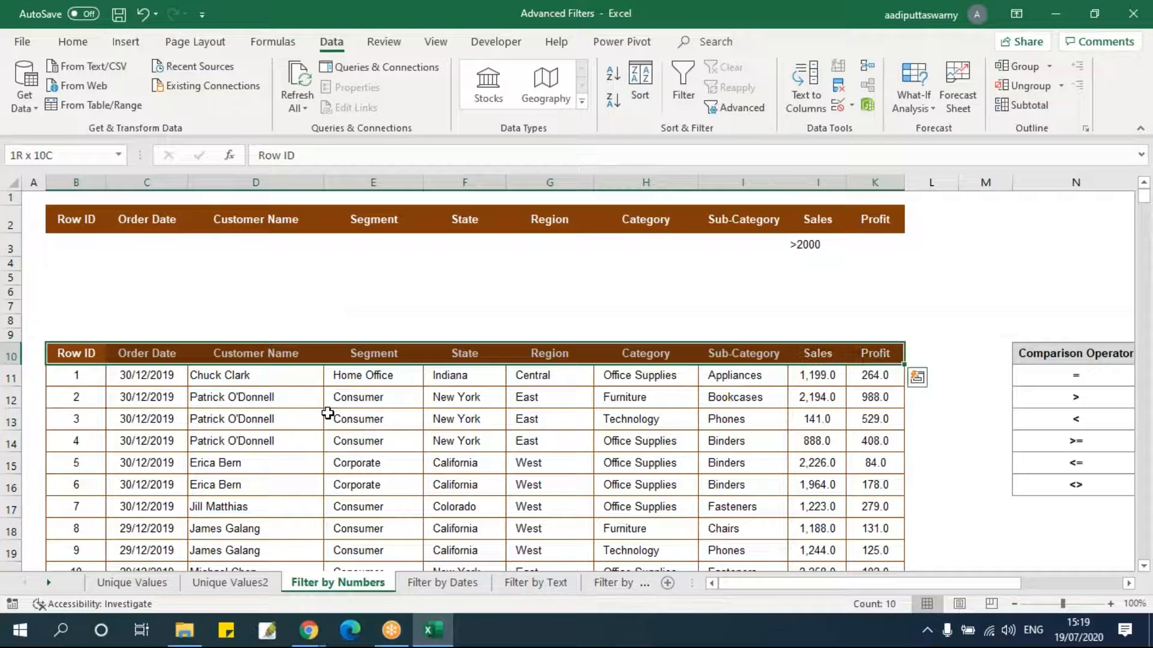
{"action": "left_click", "coordinate": [745, 105]}
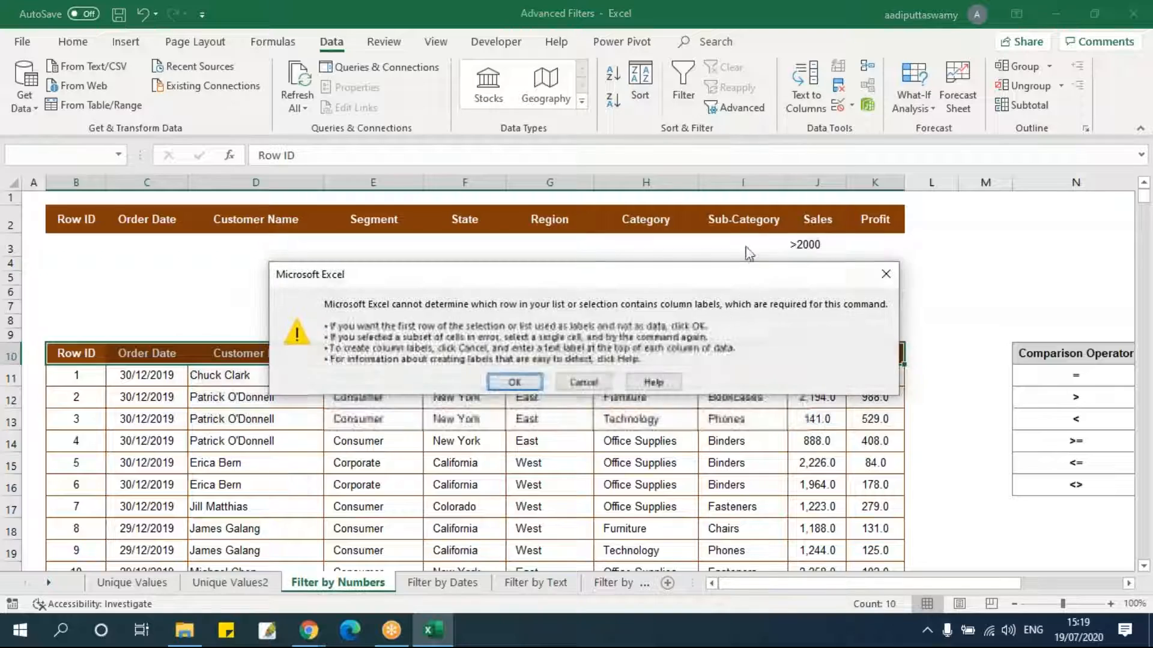
{"action": "key", "text": "Escape"}
{"action": "left_click", "coordinate": [504, 467]}
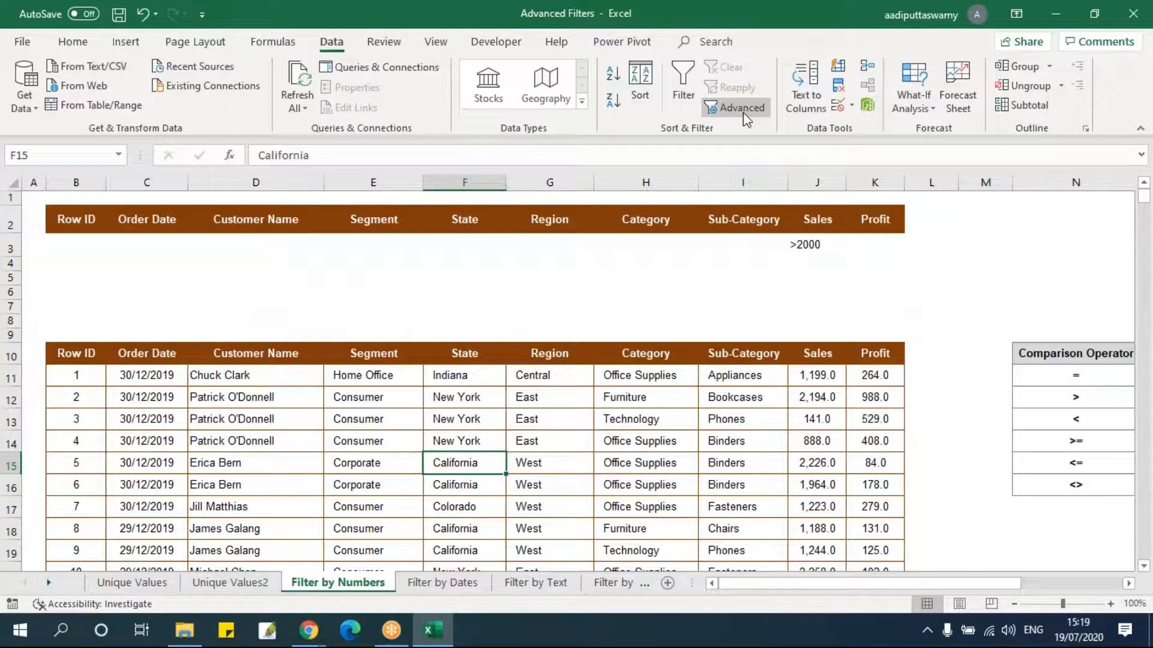
Reopen Advanced Filter with list range $B$10:$K$3322 and the criteria range B2:K3.
{"action": "left_click", "coordinate": [744, 107]}
{"action": "left_click", "coordinate": [602, 378]}
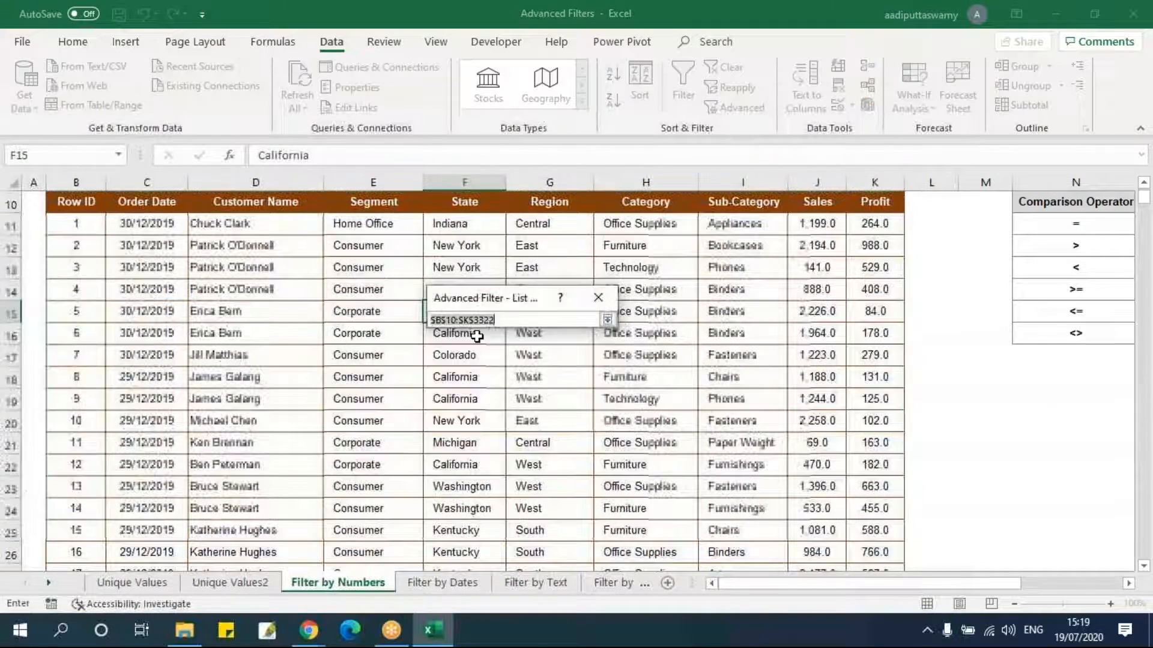
{"action": "left_click", "coordinate": [96, 206]}
{"action": "key", "text": "ctrl+shift+Right"}
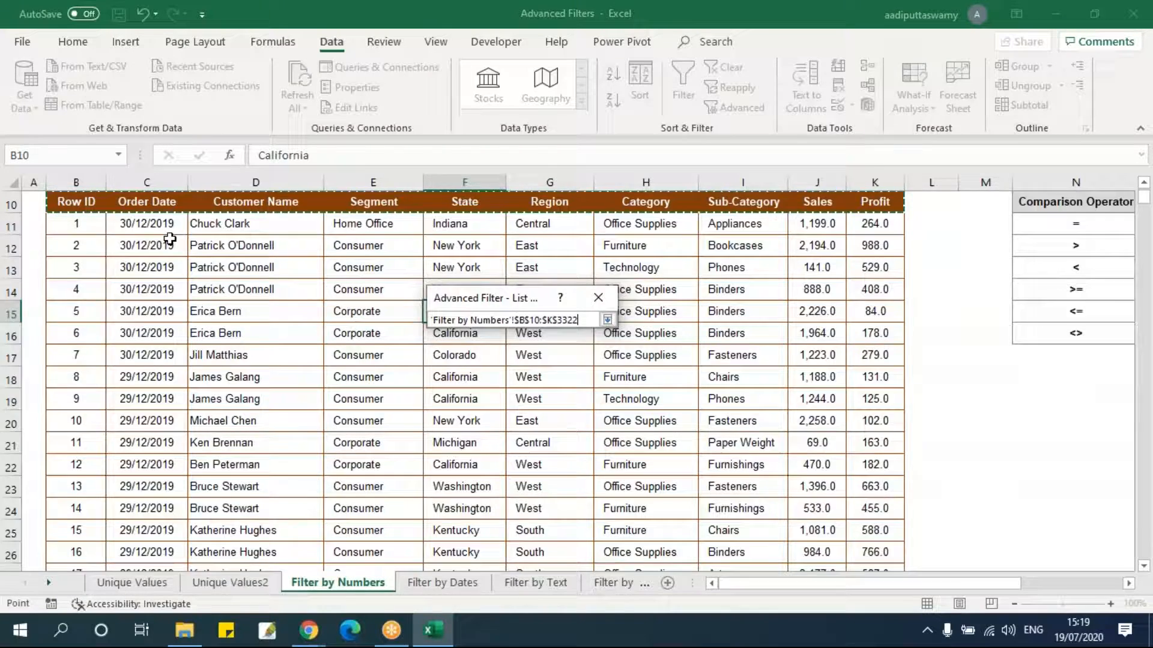
{"action": "key", "text": "ctrl+shift+Down"}
{"action": "left_click", "coordinate": [608, 319]}
{"action": "left_click", "coordinate": [610, 398]}
{"action": "left_click_drag", "start_coordinate": [90, 224], "coordinate": [851, 251]}
{"action": "left_click", "coordinate": [607, 319]}
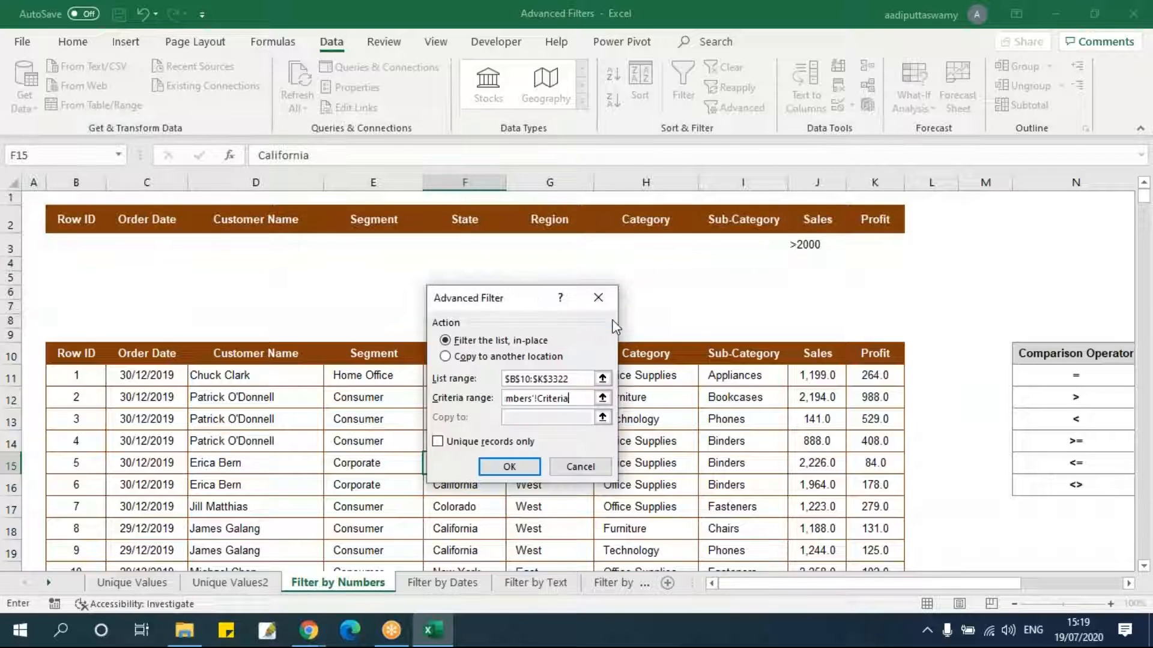
Choose to copy the filtered results to another location, set the destination to T10, and run the filter.
{"action": "left_click", "coordinate": [471, 443]}
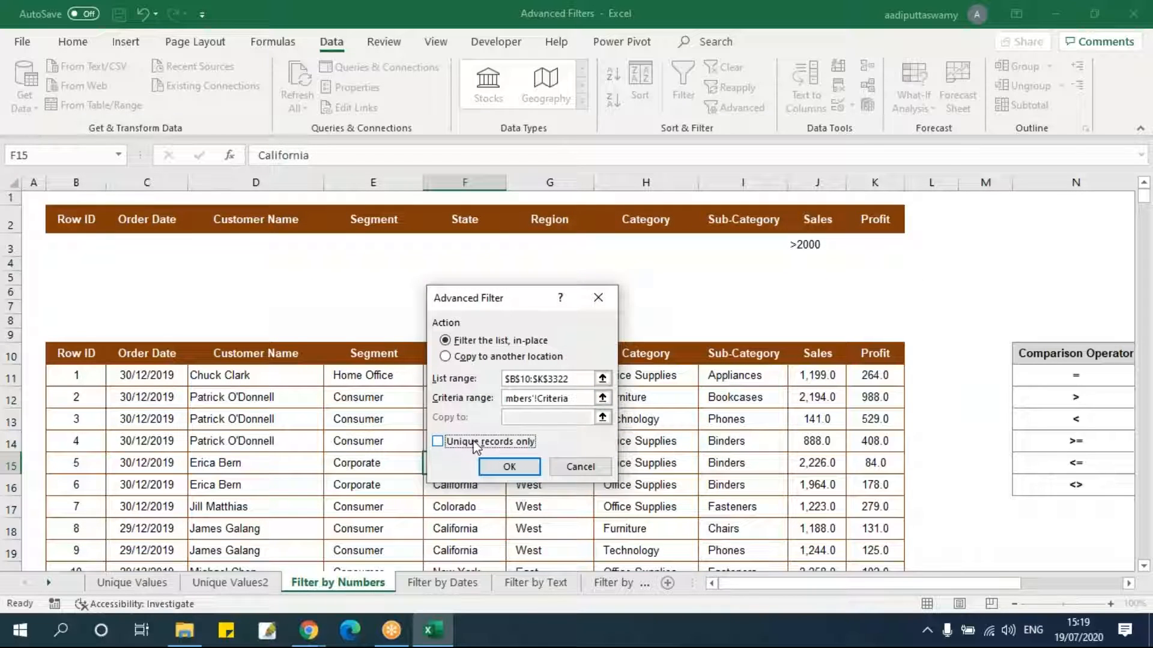
{"action": "left_click", "coordinate": [467, 358]}
{"action": "left_click", "coordinate": [602, 417]}
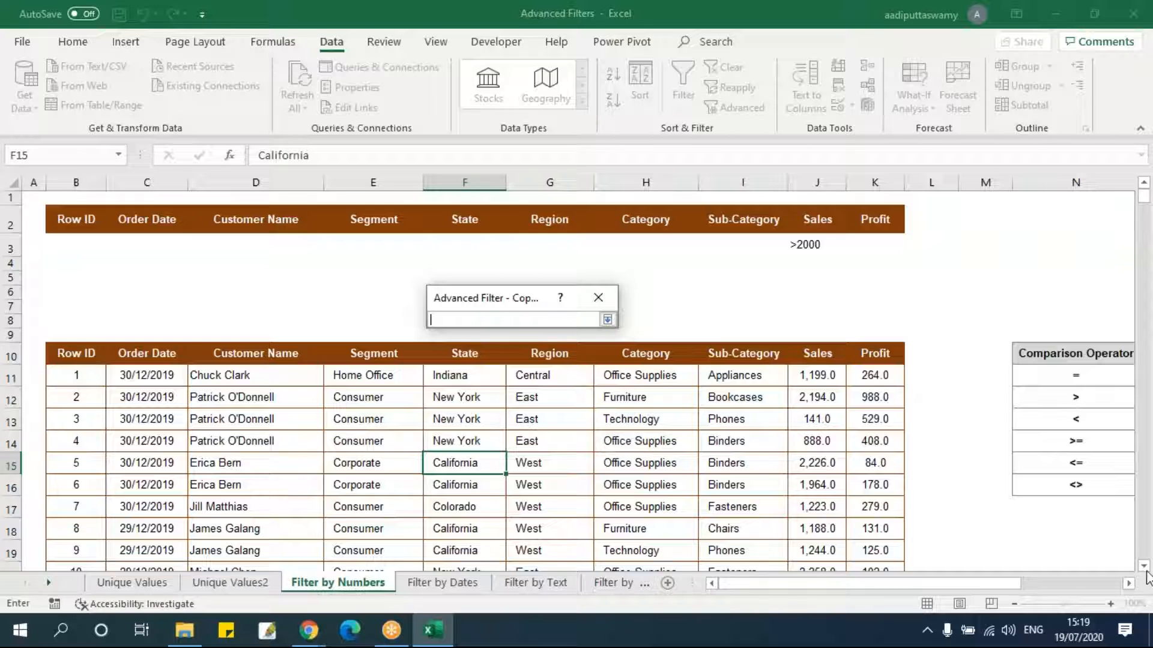
{"action": "scroll", "coordinate": [1128, 583], "scroll_direction": "right", "scroll_amount": 10}
{"action": "left_click", "coordinate": [706, 359]}
{"action": "left_click", "coordinate": [735, 358]}
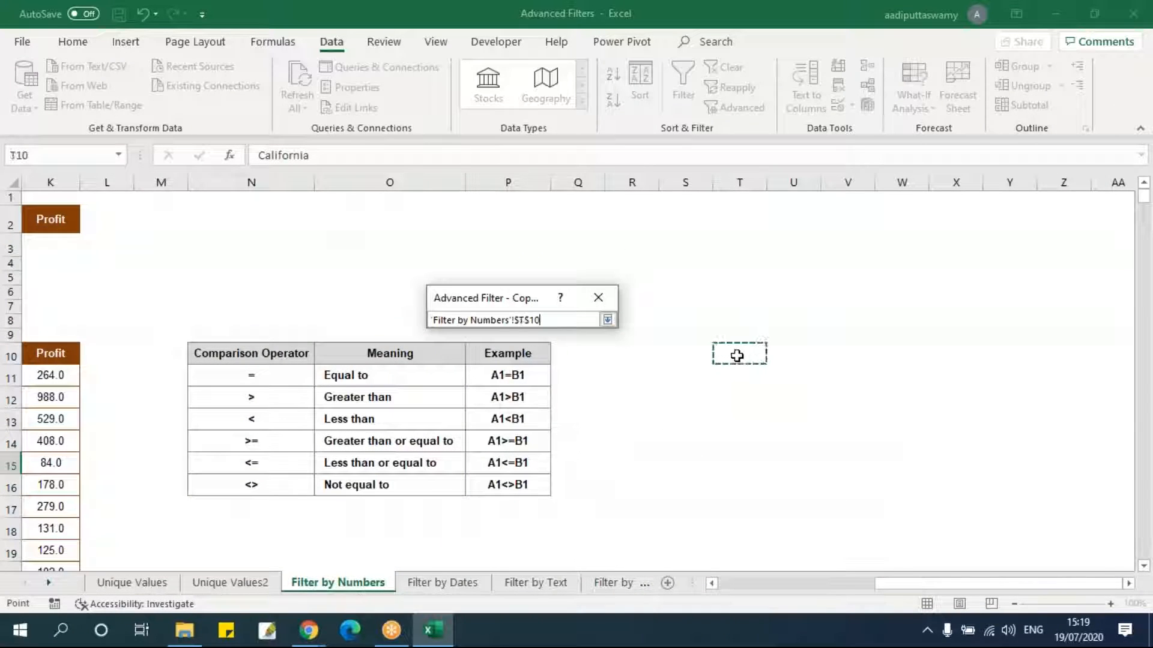
{"action": "left_click", "coordinate": [608, 320]}
{"action": "left_click", "coordinate": [510, 466]}
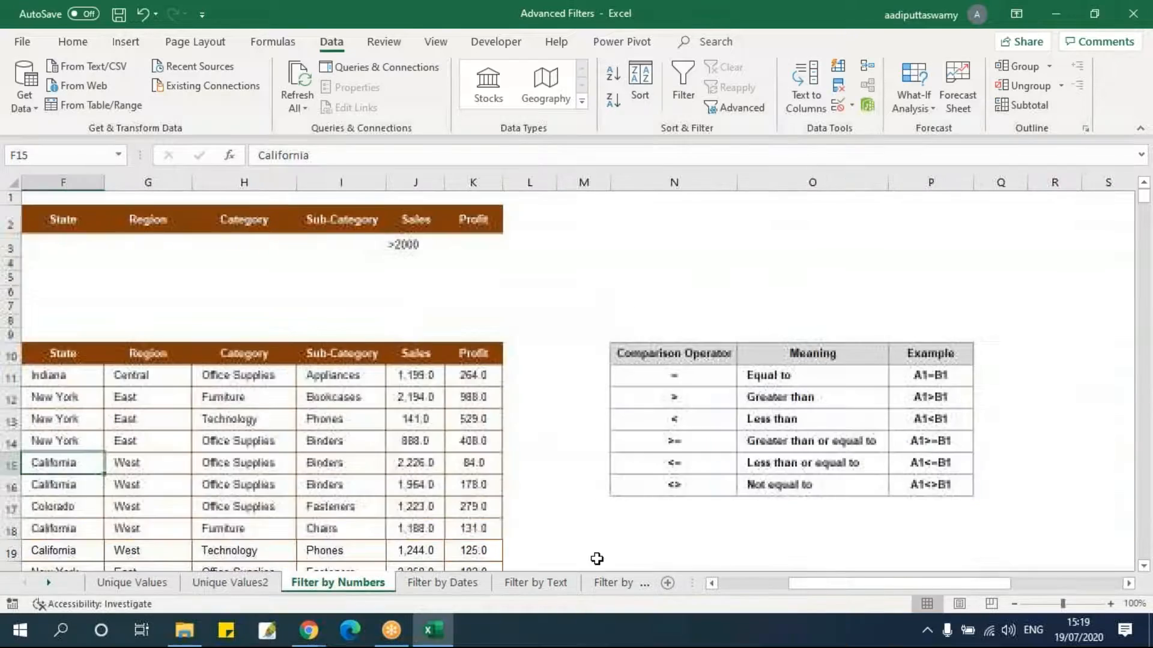
Add AutoFilter buttons to the header row of the copied results at T10:AC10.
{"action": "left_click_drag", "start_coordinate": [901, 583], "coordinate": [1011, 583]}
{"action": "left_click_drag", "start_coordinate": [577, 176], "coordinate": [1088, 236]}
{"action": "left_click", "coordinate": [1022, 375]}
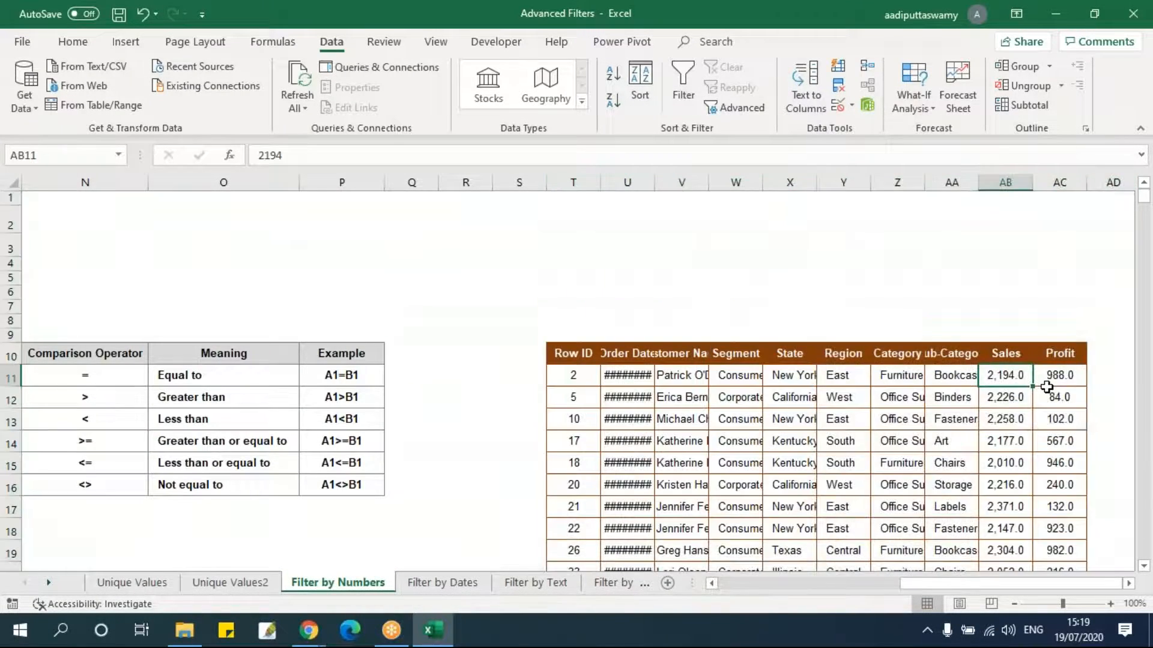
{"action": "scroll", "coordinate": [1046, 388], "scroll_direction": "down", "scroll_amount": 20}
{"action": "mouse_move", "coordinate": [1144, 207]}
{"action": "left_mouse_down"}
{"action": "mouse_move", "coordinate": [1145, 535]}
{"action": "mouse_move", "coordinate": [1147, 194]}
{"action": "left_mouse_up"}
{"action": "left_click_drag", "start_coordinate": [596, 359], "coordinate": [1071, 354]}
{"action": "key", "text": "alt+d"}
{"action": "key", "text": "f"}
{"action": "key", "text": "f"}
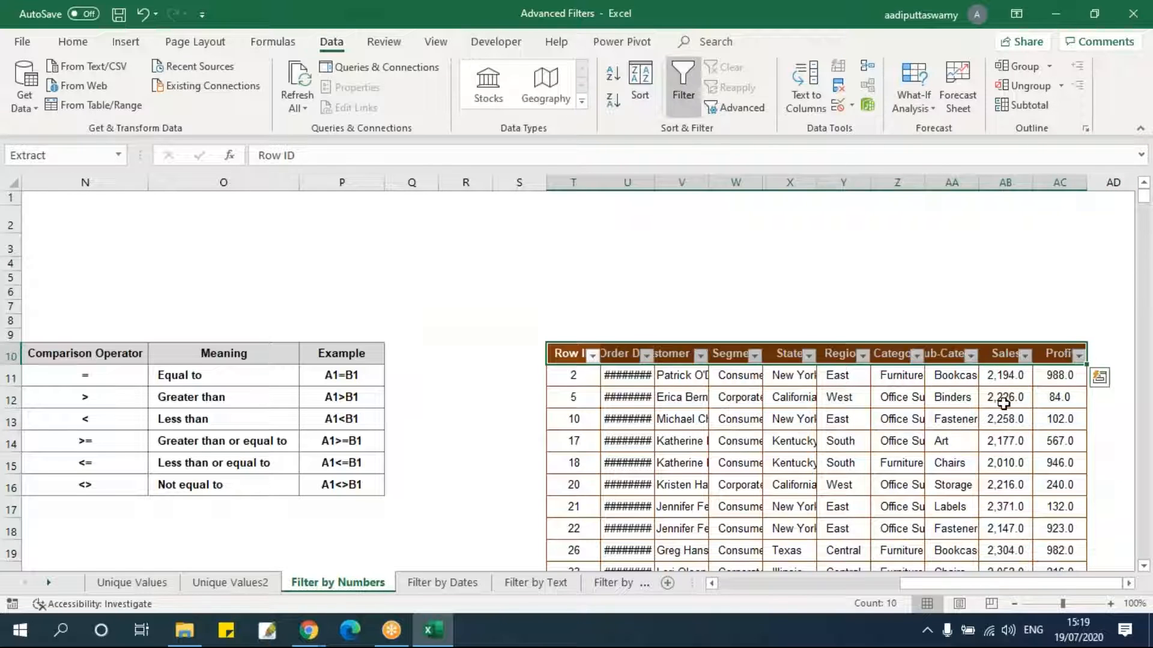
Open the Sales column's filter list on the copied results.
{"action": "left_click", "coordinate": [1005, 397]}
{"action": "left_click", "coordinate": [1025, 356]}
{"action": "left_click_drag", "start_coordinate": [1015, 186], "coordinate": [1018, 294]}
{"action": "left_click", "coordinate": [993, 326]}
{"action": "left_click", "coordinate": [953, 419]}
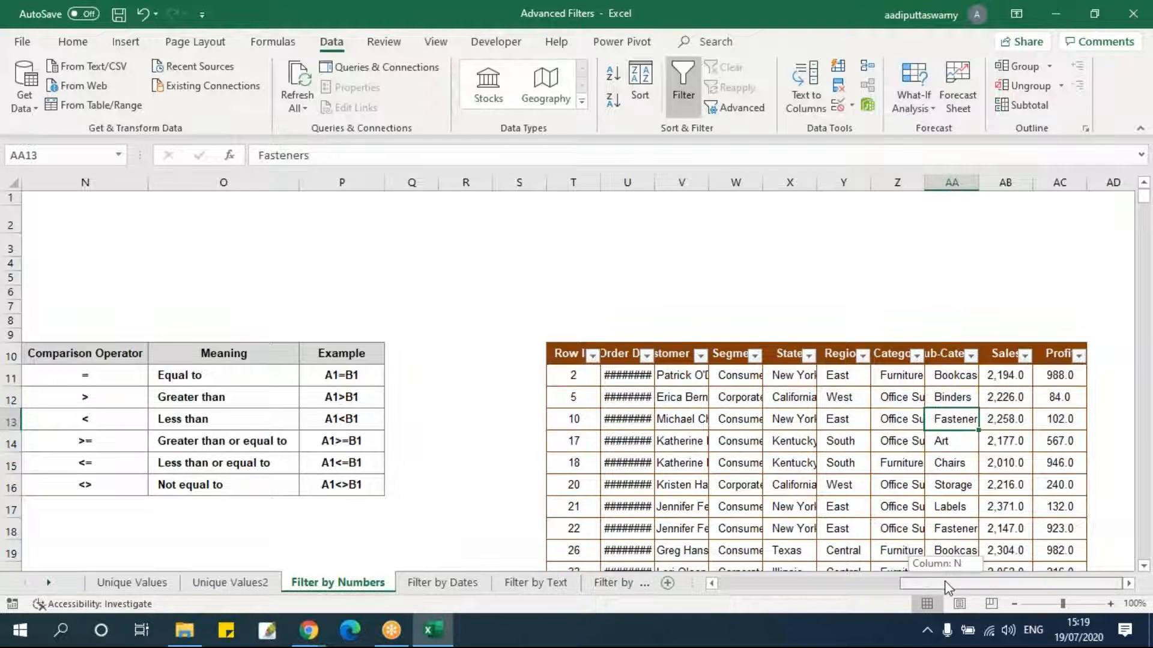
Review each comparison operator listed in the Comparison Operator table beside the data.
{"action": "left_click_drag", "start_coordinate": [945, 587], "coordinate": [862, 587]}
{"action": "left_click_drag", "start_coordinate": [709, 382], "coordinate": [710, 480]}
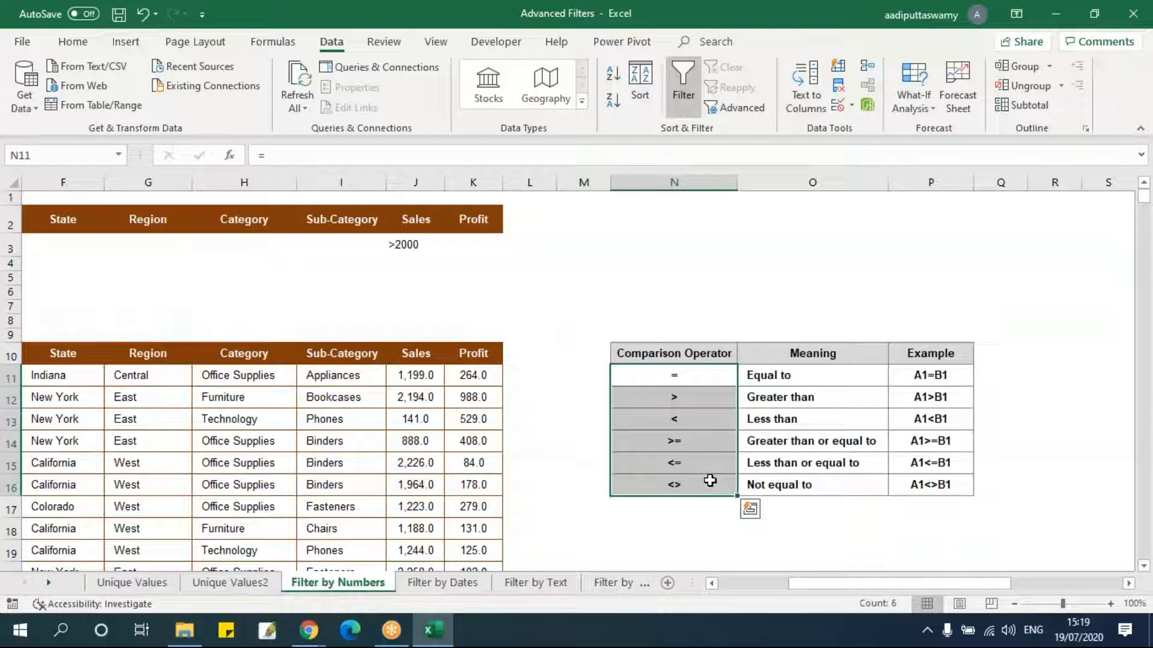
{"action": "left_click", "coordinate": [692, 378]}
{"action": "left_click", "coordinate": [698, 399]}
{"action": "left_click", "coordinate": [694, 419]}
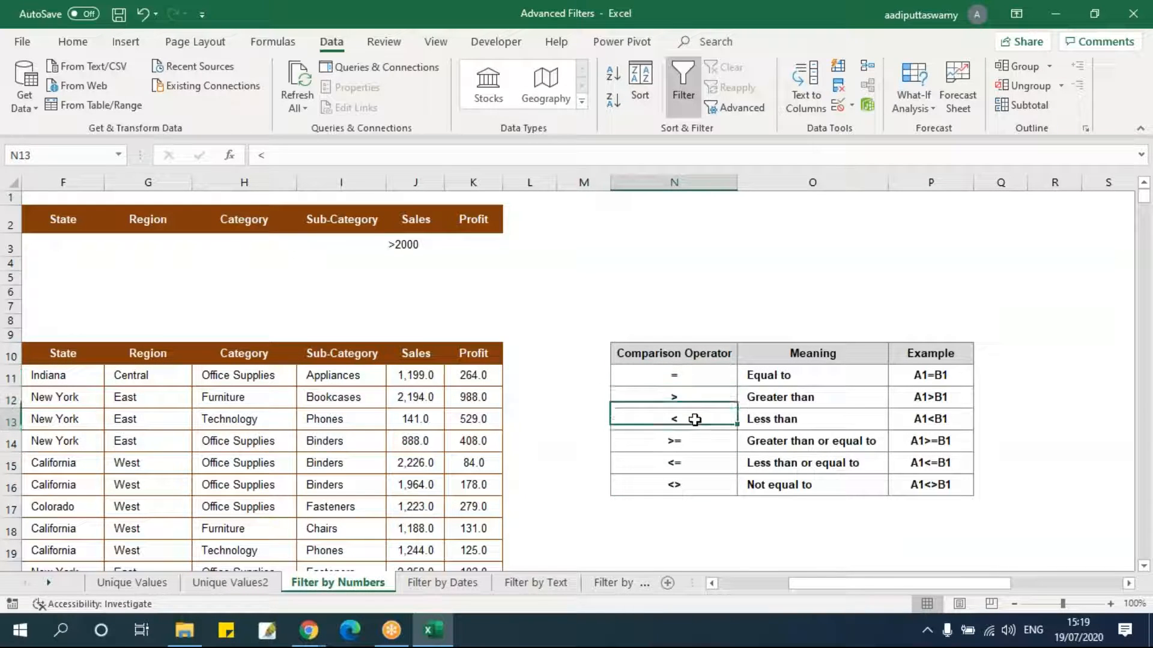
{"action": "left_click", "coordinate": [692, 443]}
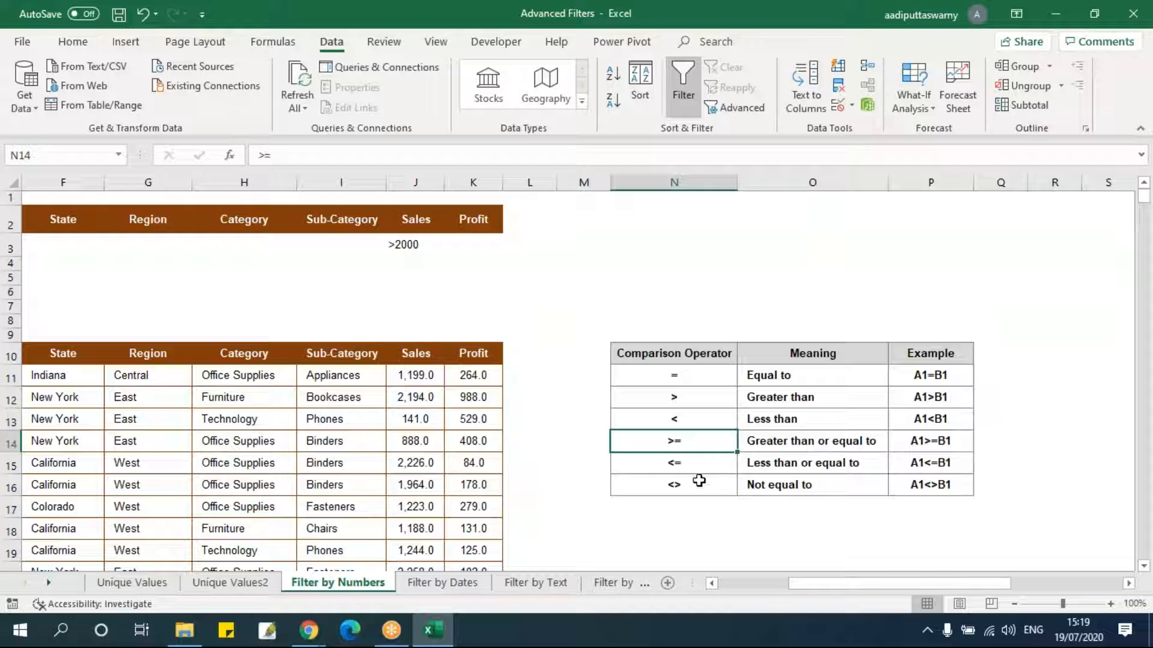
{"action": "left_click", "coordinate": [699, 480]}
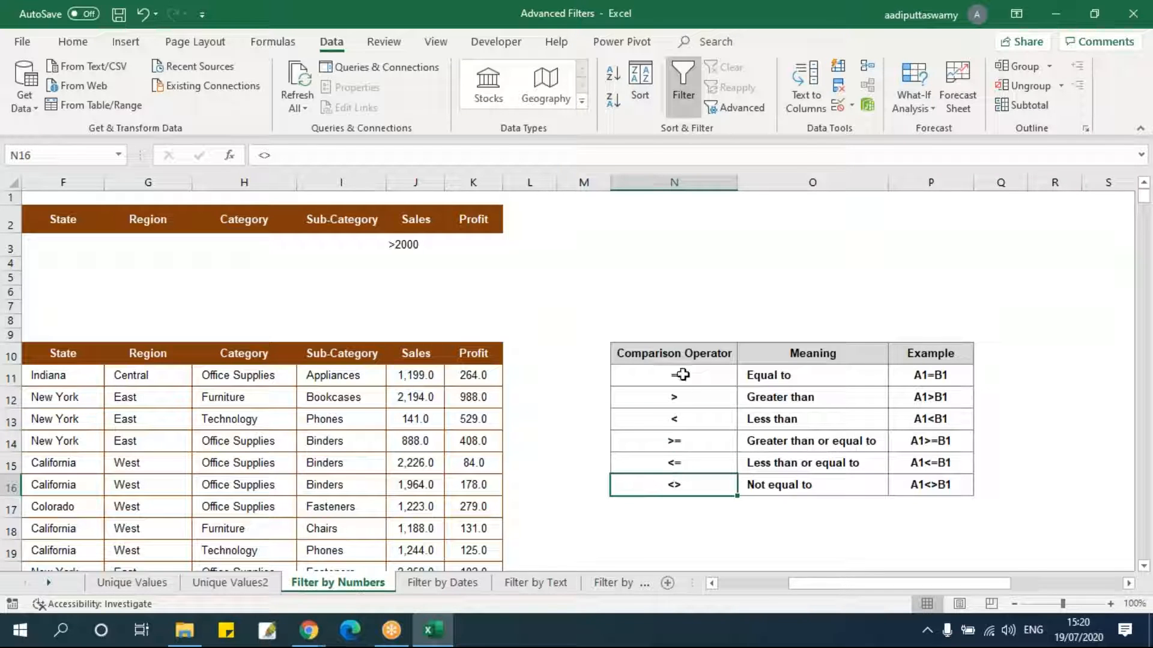
{"action": "left_click_drag", "start_coordinate": [682, 373], "coordinate": [674, 489]}
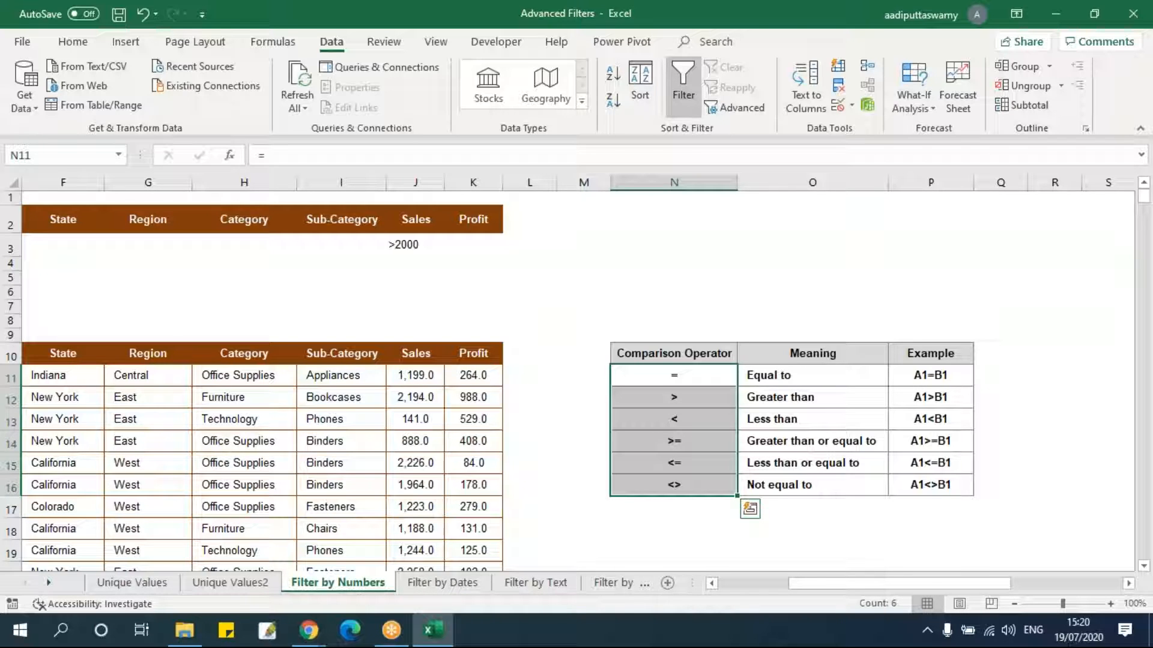
{"action": "left_click", "coordinate": [455, 263]}
{"action": "left_click_drag", "start_coordinate": [974, 586], "coordinate": [932, 585]}
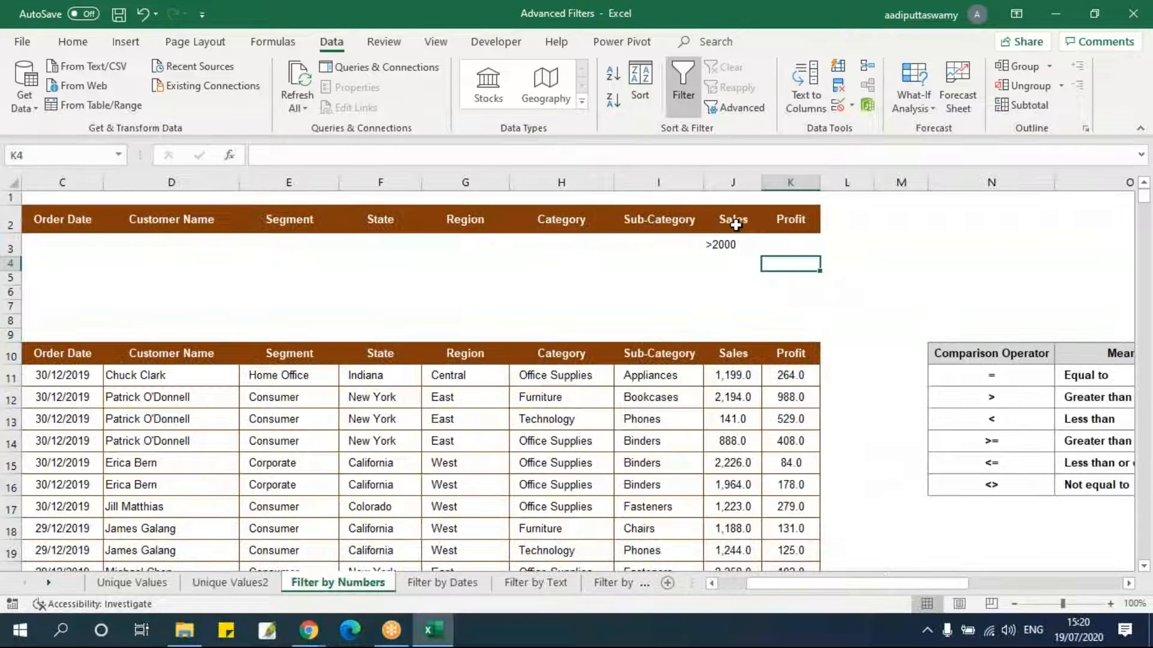
Review the Profit values listed in the copied results' Profit filter list.
{"action": "left_click_drag", "start_coordinate": [735, 225], "coordinate": [736, 242]}
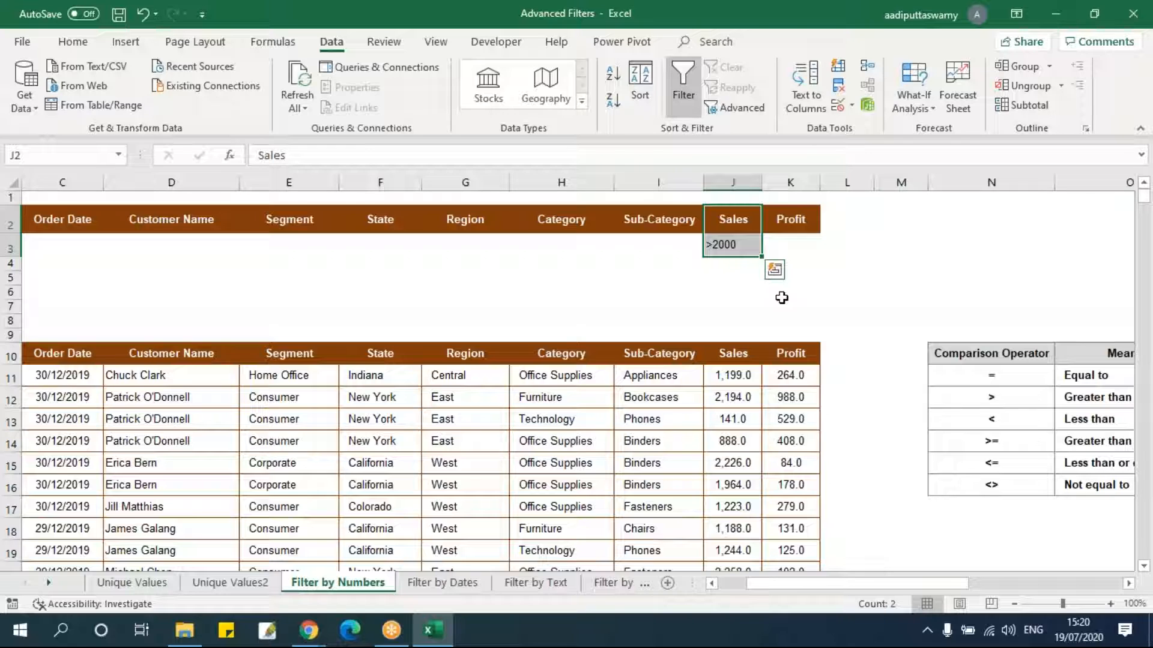
{"action": "left_click", "coordinate": [800, 242]}
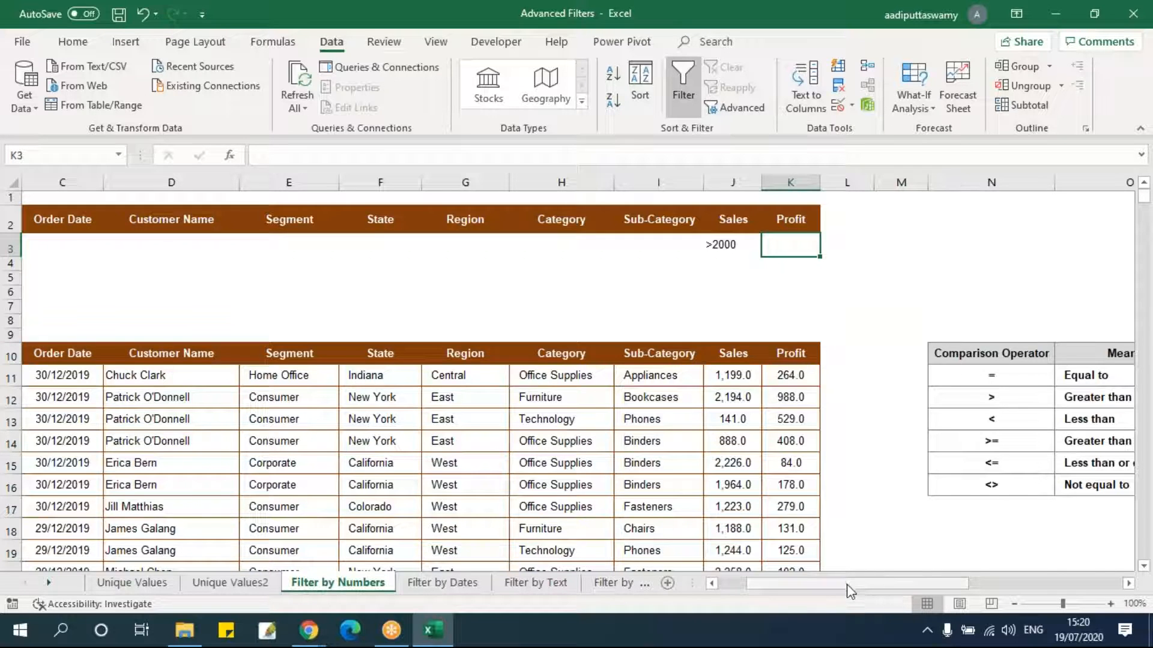
{"action": "left_click_drag", "start_coordinate": [849, 585], "coordinate": [1126, 583]}
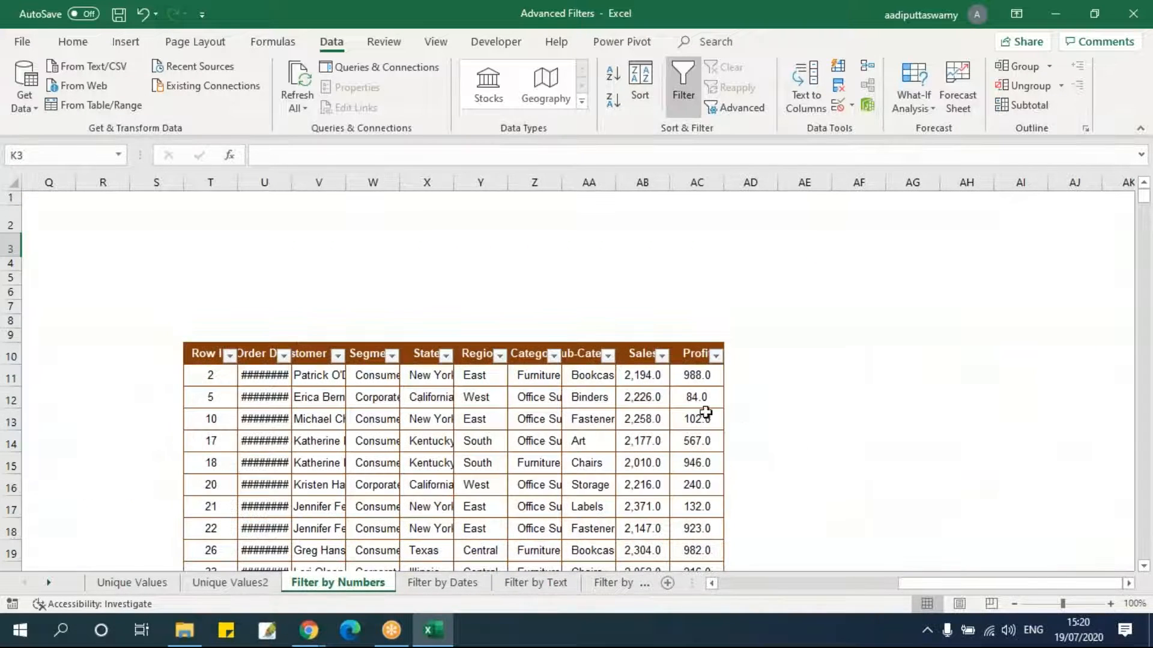
{"action": "left_click", "coordinate": [716, 356]}
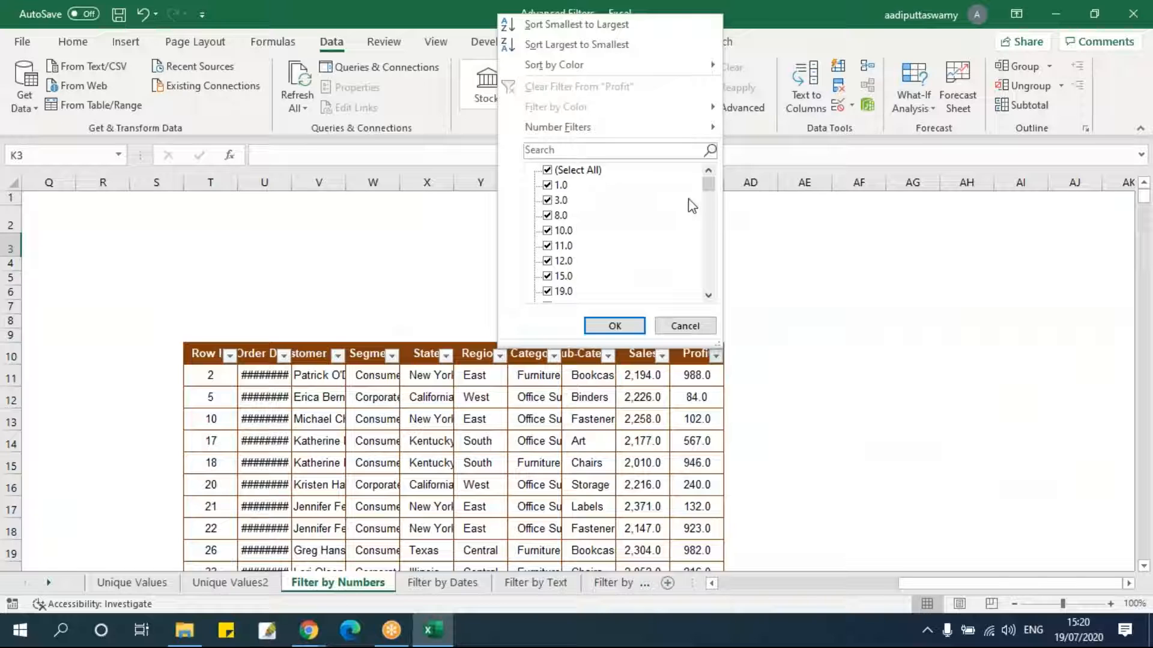
{"action": "left_click_drag", "start_coordinate": [716, 189], "coordinate": [709, 271]}
{"action": "left_click", "coordinate": [685, 326]}
{"action": "left_click", "coordinate": [803, 354]}
{"action": "left_click_drag", "start_coordinate": [985, 587], "coordinate": [780, 586]}
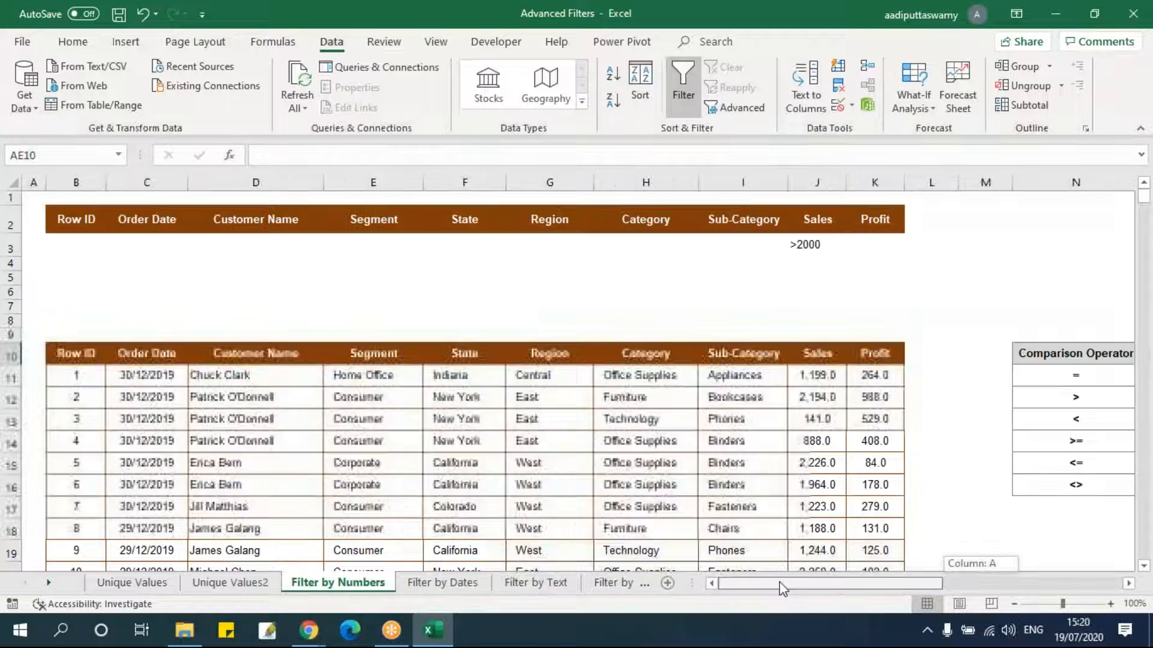
Enter the criterion >900 under the Profit criteria heading in K3.
{"action": "left_click", "coordinate": [876, 247]}
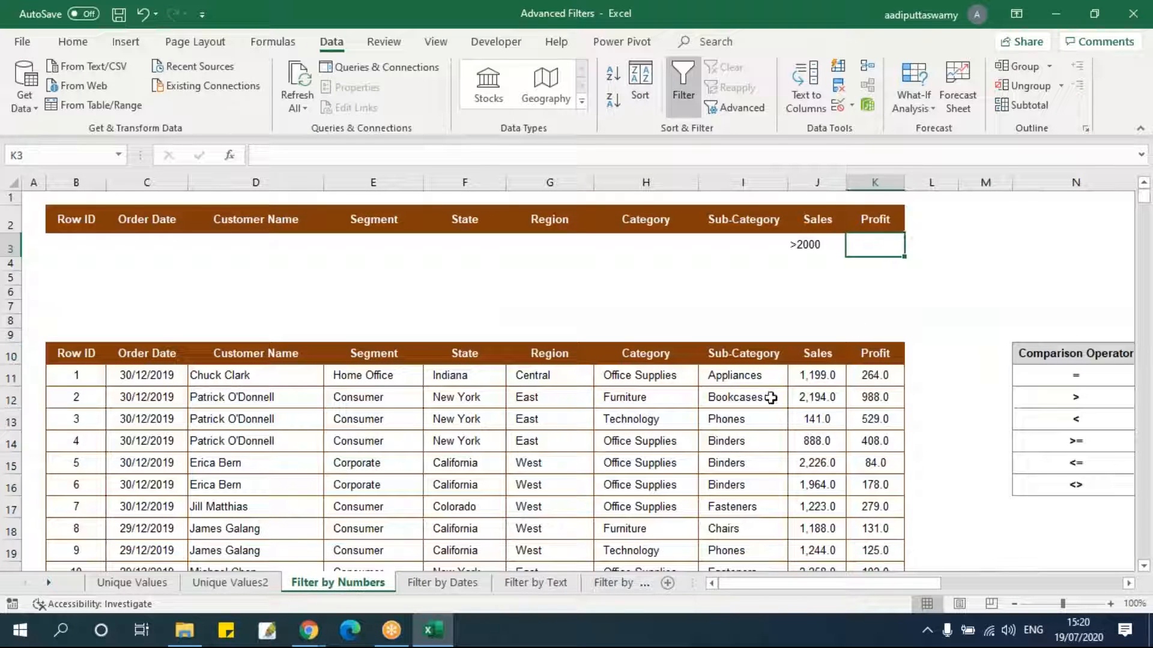
{"action": "type", "text": ">900"}
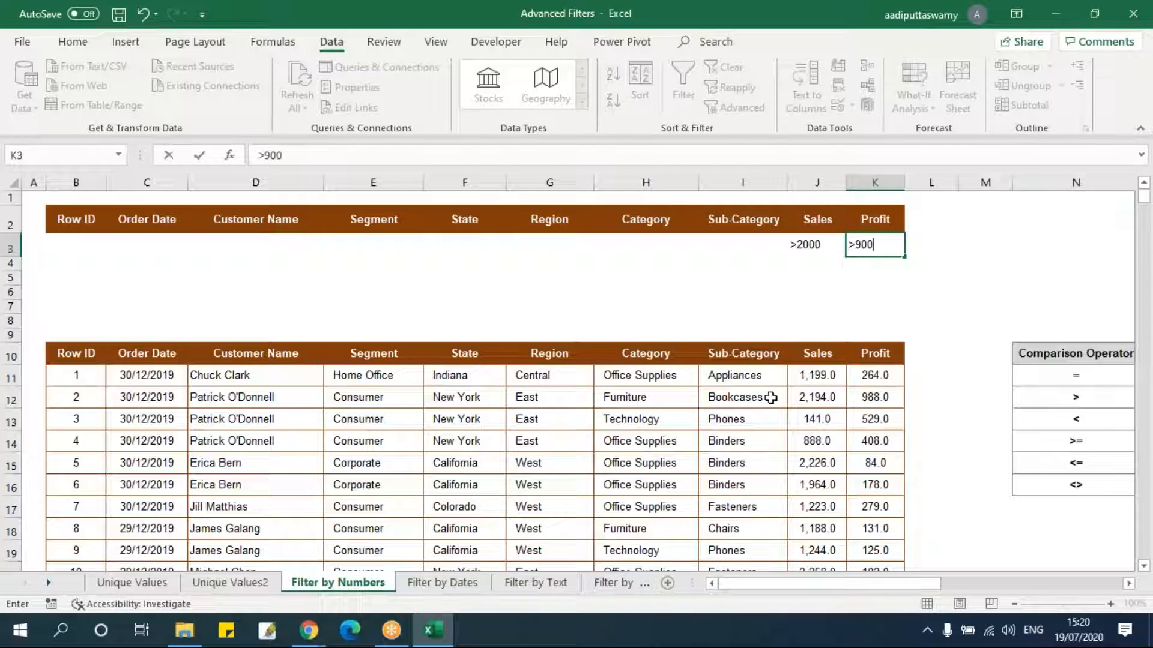
{"action": "key", "text": "Return"}
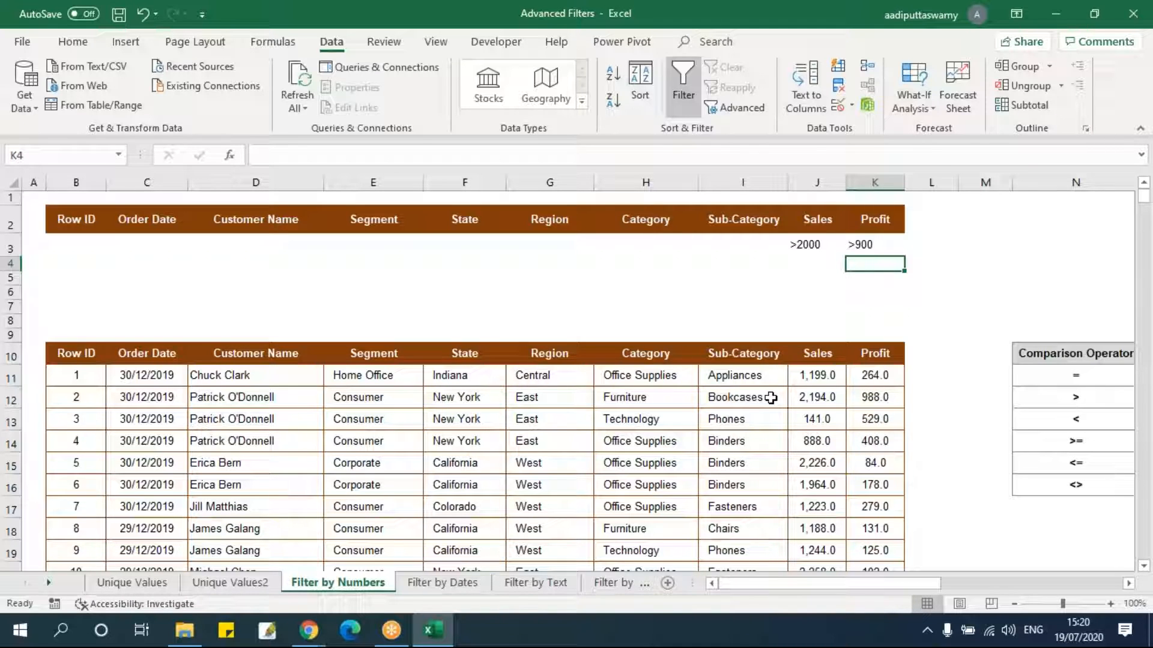
Open Advanced Filter and set the list range to the whole sales table B10:K3322.
{"action": "left_click", "coordinate": [815, 245]}
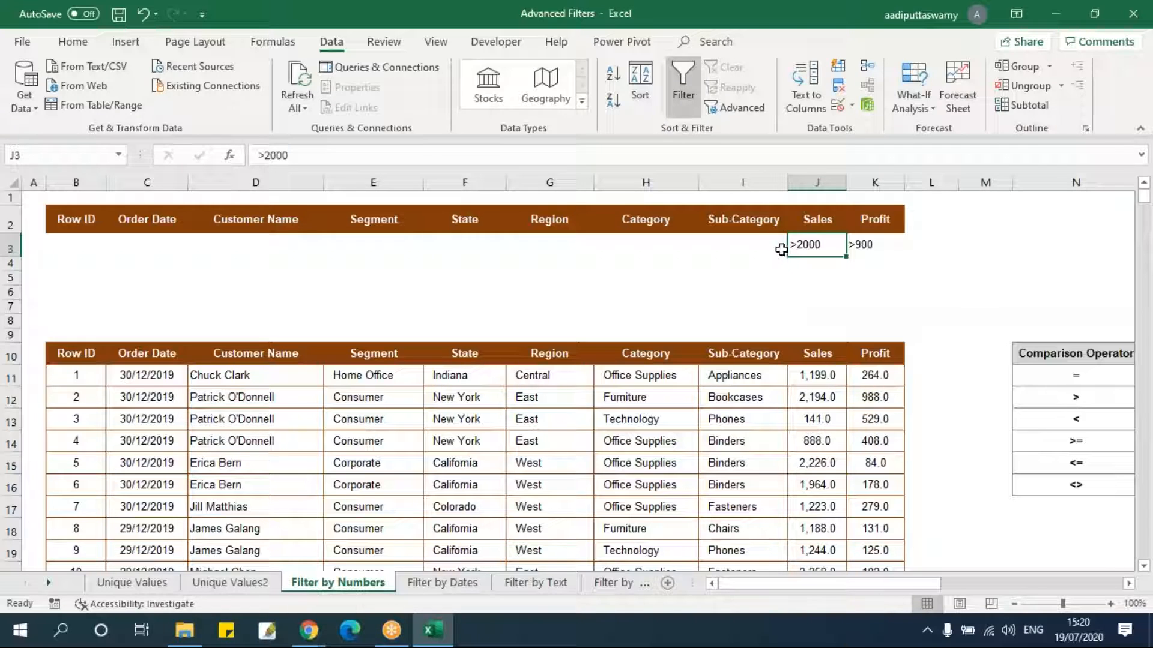
{"action": "key", "text": "Right"}
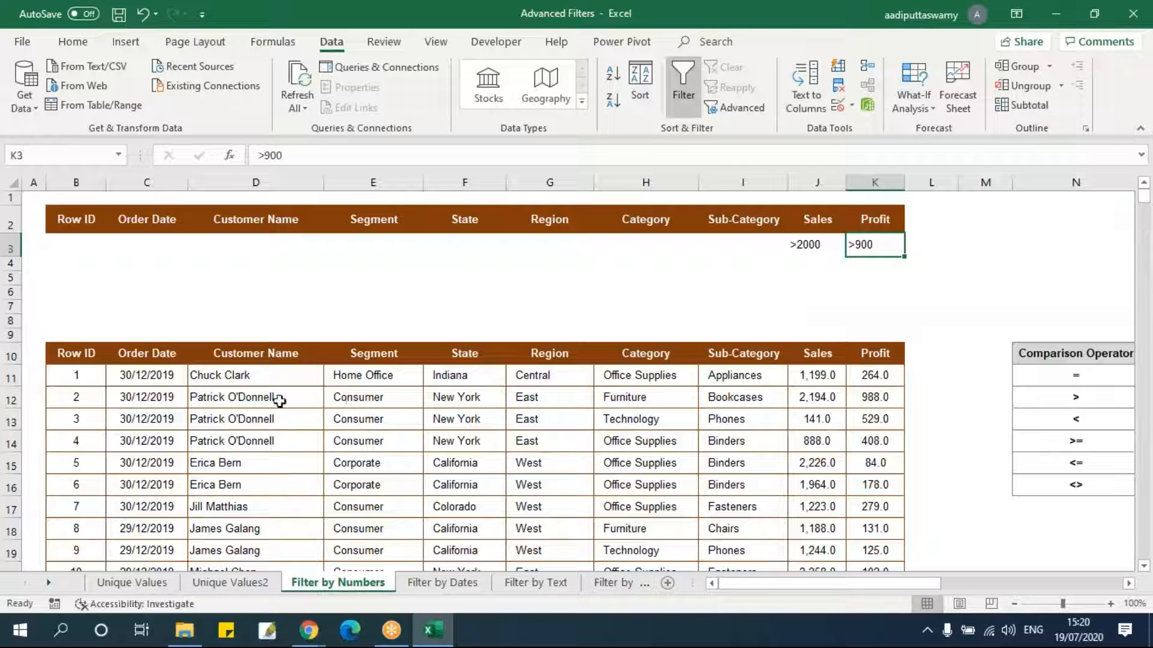
{"action": "left_click", "coordinate": [95, 360]}
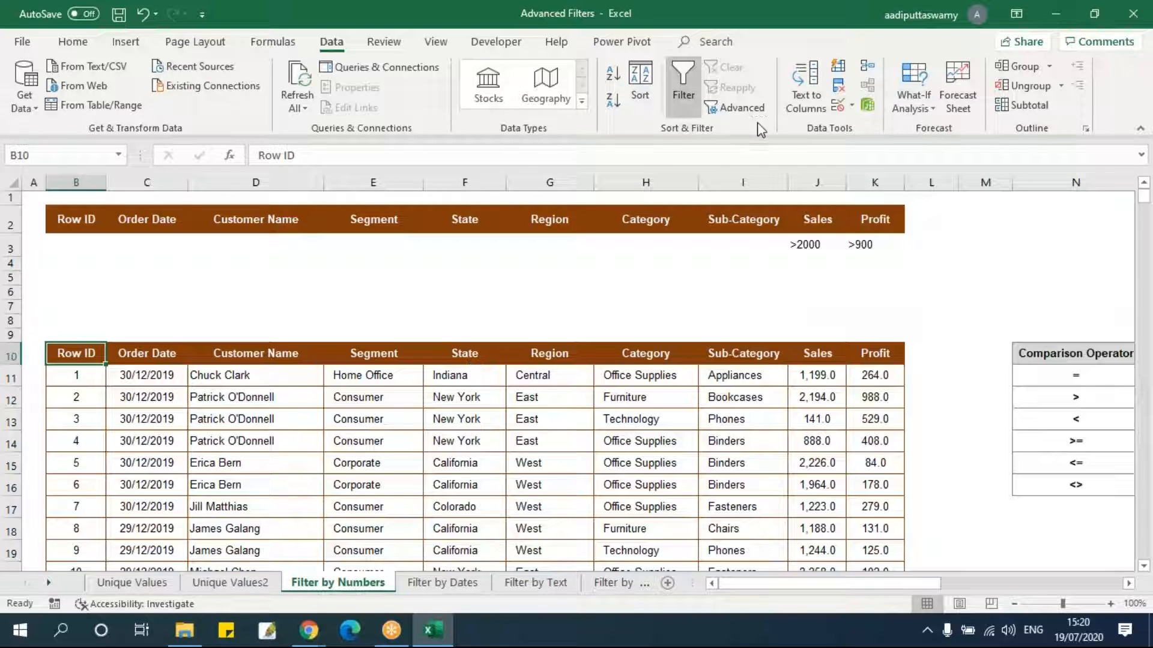
{"action": "left_click", "coordinate": [742, 108]}
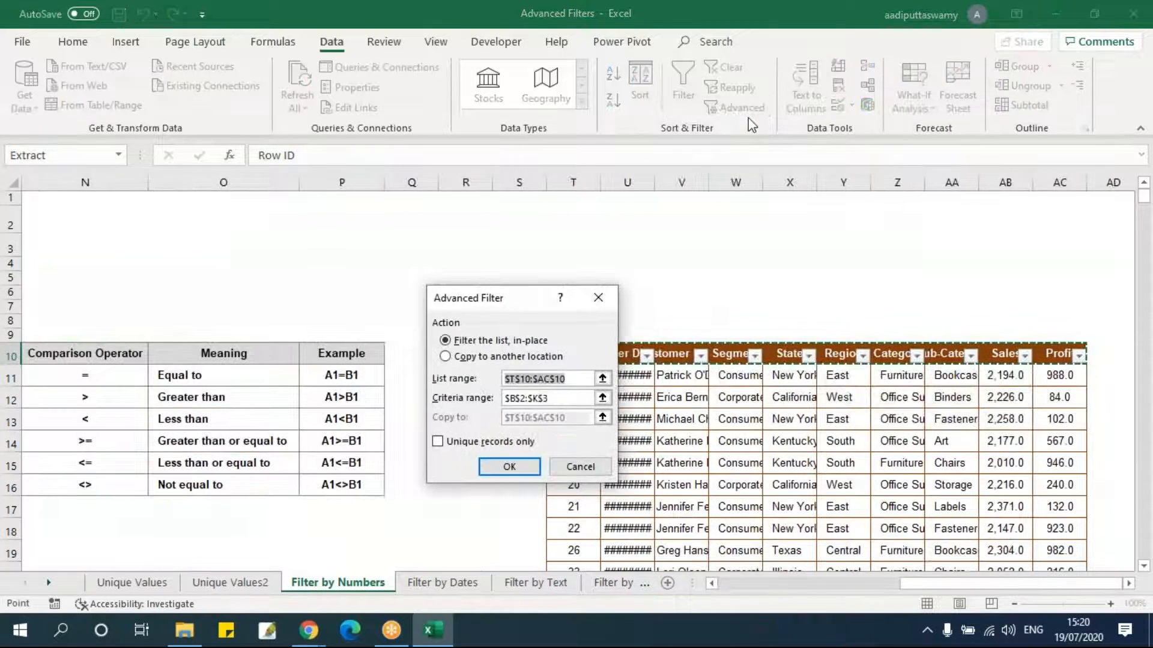
{"action": "left_click", "coordinate": [603, 378]}
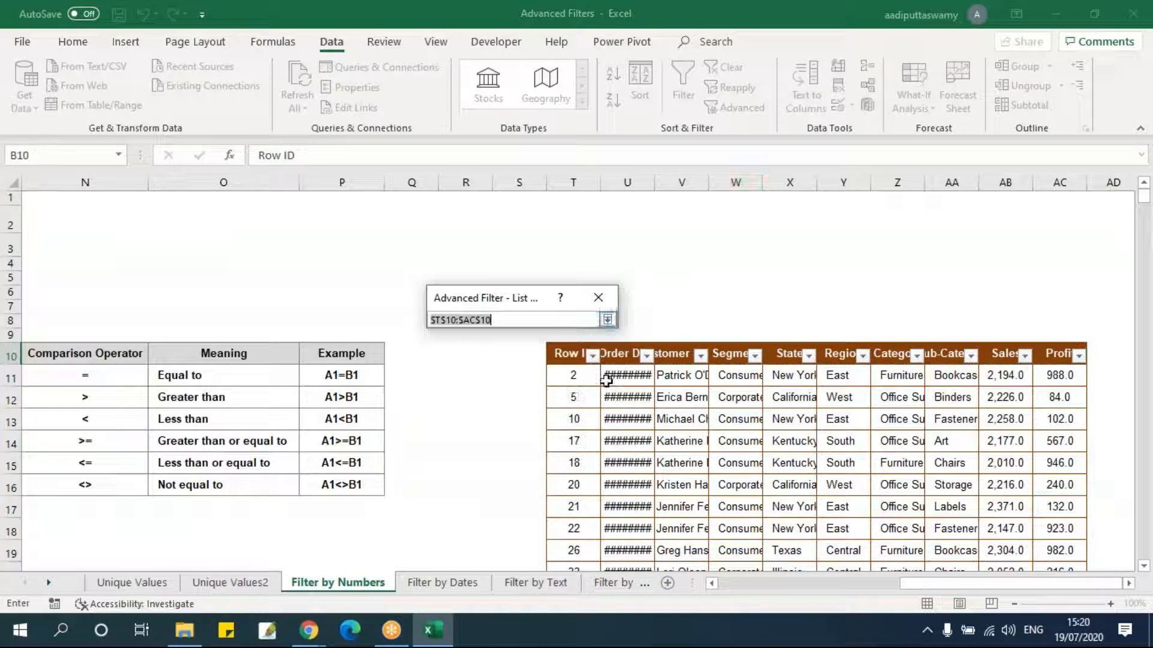
{"action": "left_click", "coordinate": [893, 586]}
{"action": "left_click", "coordinate": [75, 353]}
{"action": "key", "text": "ctrl+shift+Right"}
{"action": "key", "text": "ctrl+shift+Down"}
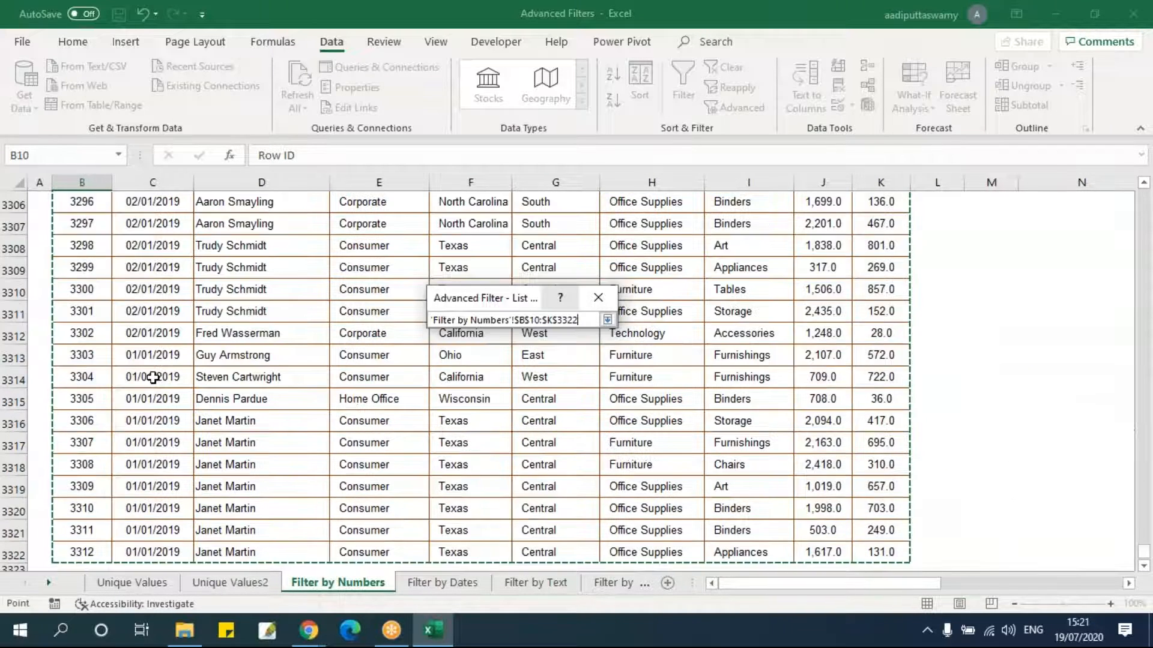
Set the criteria range to the criteria block B2:K3 including the Sales and Profit conditions.
{"action": "left_click", "coordinate": [608, 319]}
{"action": "left_click", "coordinate": [604, 399]}
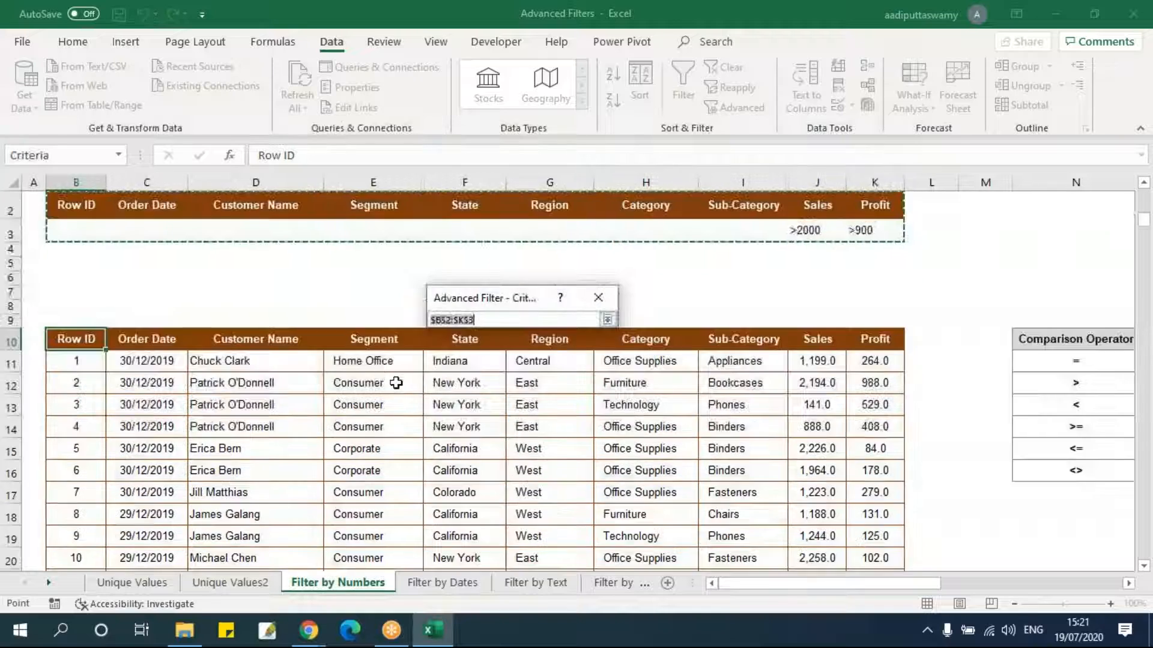
{"action": "left_click_drag", "start_coordinate": [74, 218], "coordinate": [887, 240]}
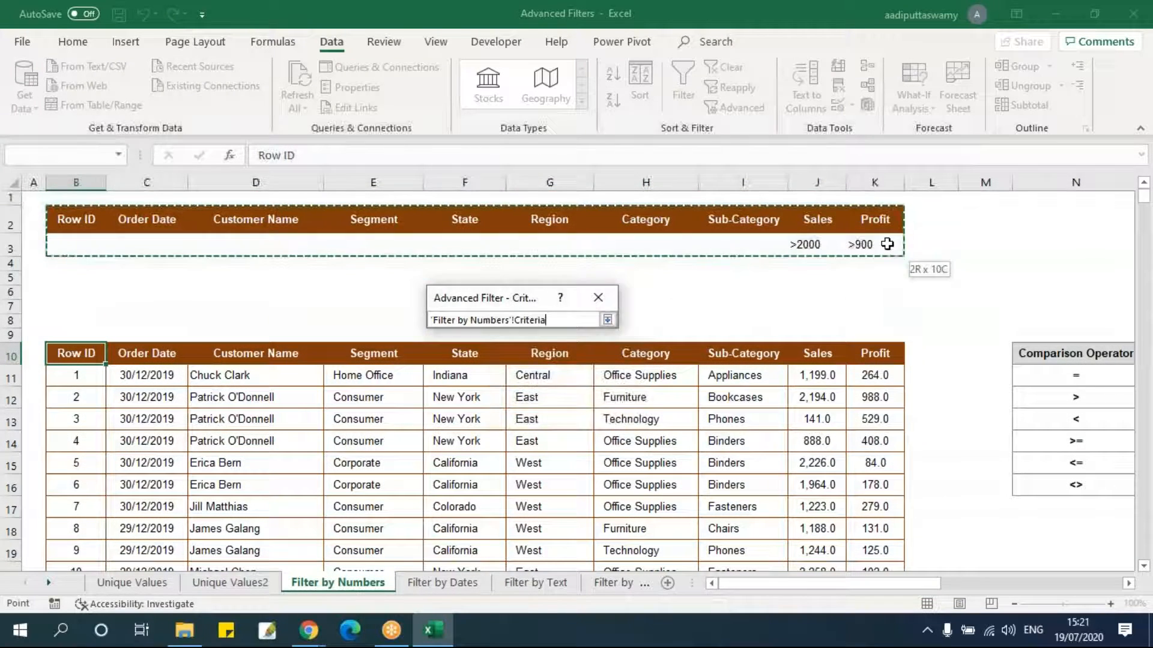
{"action": "left_click", "coordinate": [608, 320]}
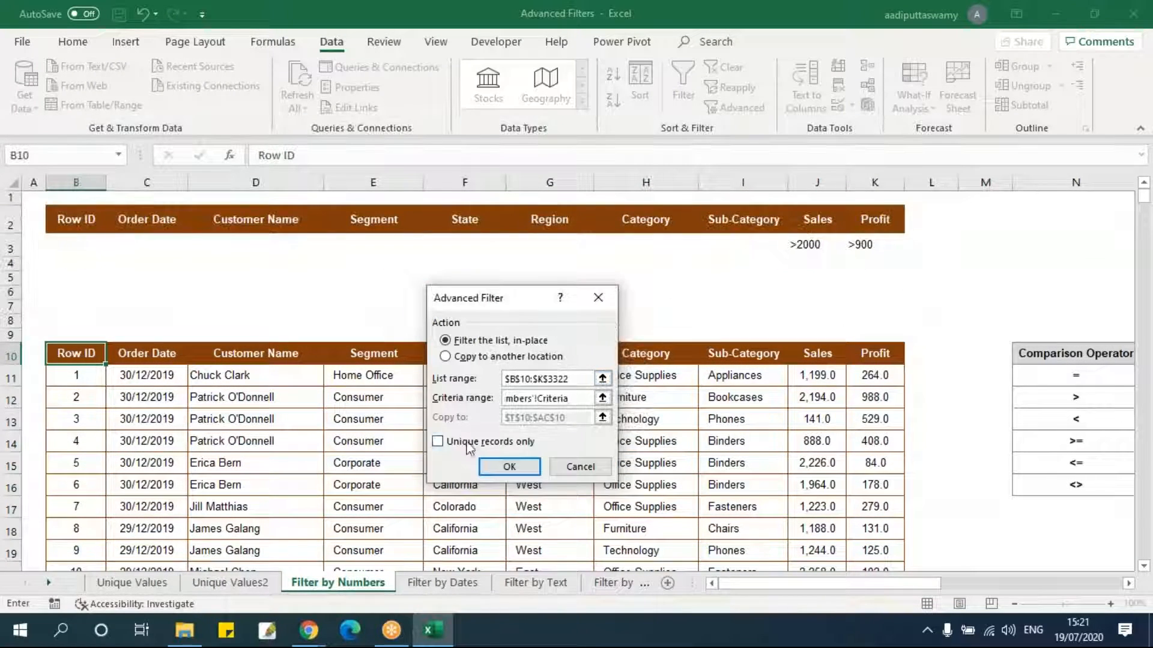
Choose to copy the results to another location, set the destination to AE10, and run the filter.
{"action": "left_click", "coordinate": [469, 358]}
{"action": "left_click", "coordinate": [602, 417]}
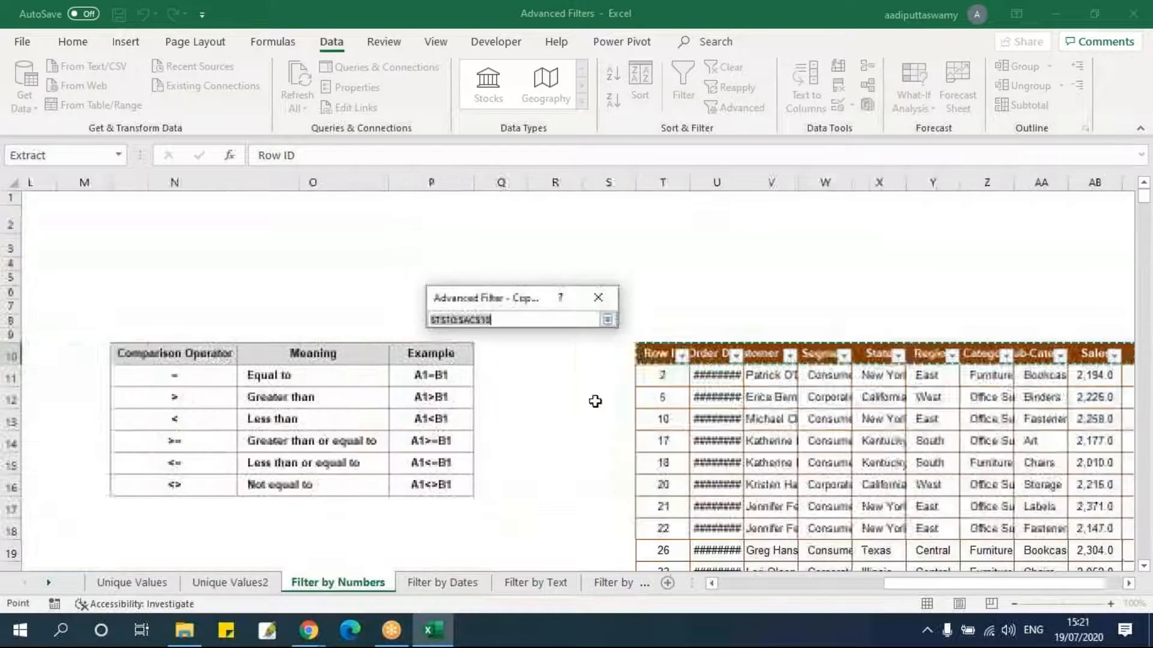
{"action": "left_click", "coordinate": [1129, 584]}
{"action": "left_click", "coordinate": [1129, 583]}
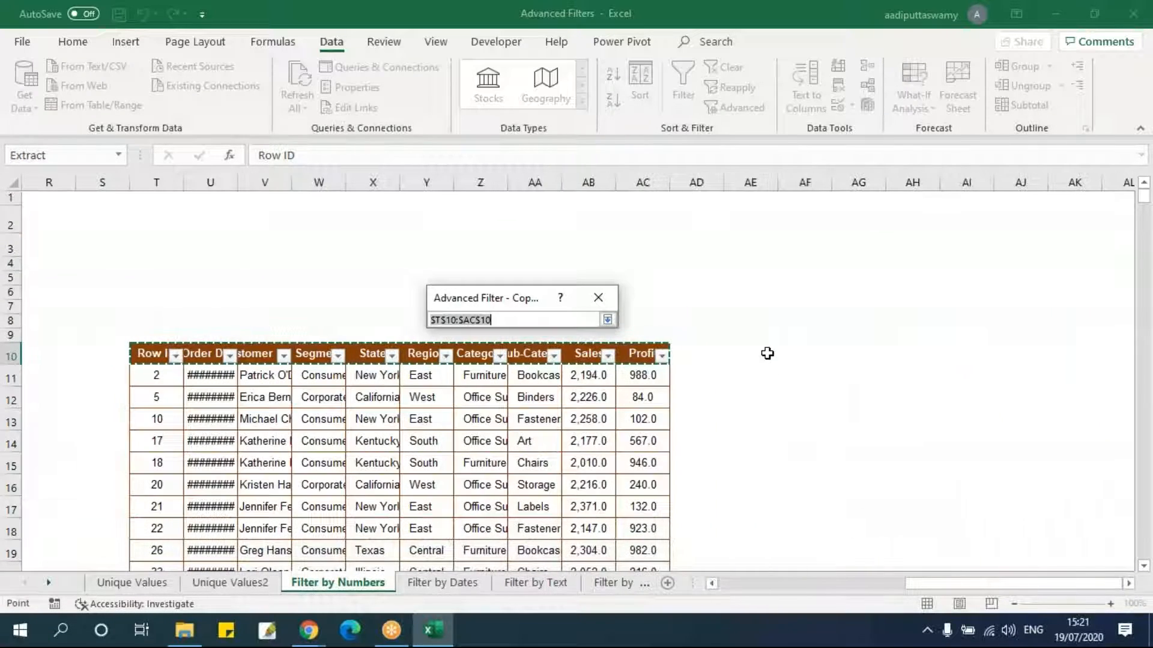
{"action": "left_click", "coordinate": [757, 354]}
{"action": "left_click", "coordinate": [607, 320]}
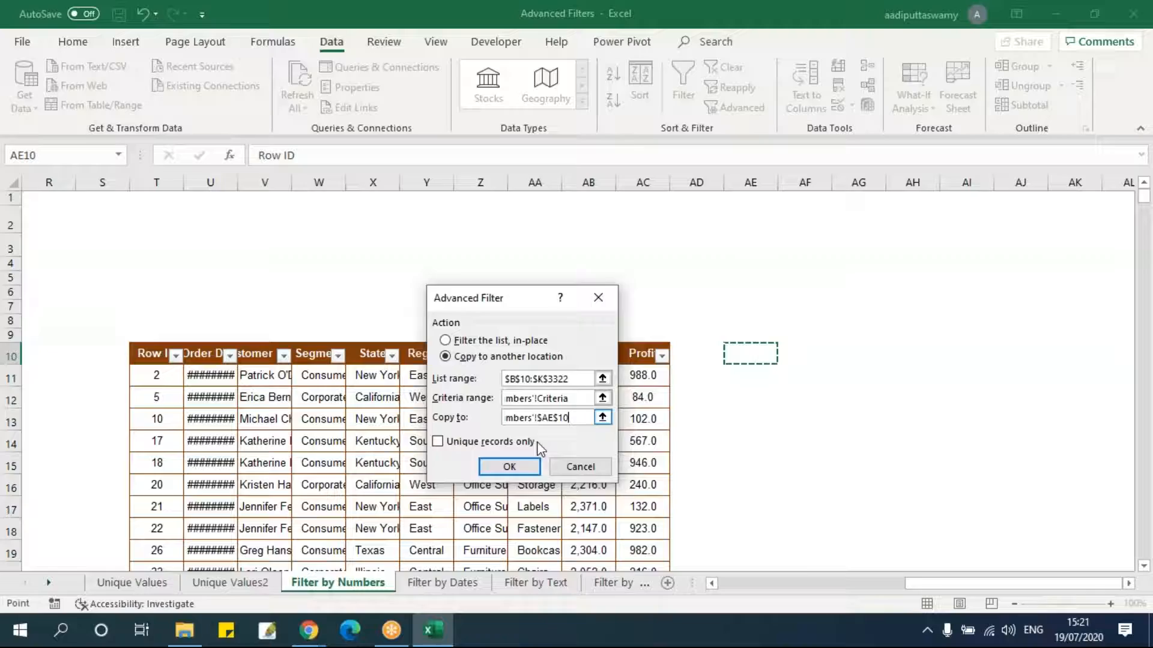
{"action": "left_click", "coordinate": [510, 467]}
Add AutoFilter buttons to the new results' header row AE10:AN10.
{"action": "left_click_drag", "start_coordinate": [751, 585], "coordinate": [943, 586]}
{"action": "scroll", "coordinate": [1040, 479], "scroll_direction": "down", "scroll_amount": 4}
{"action": "scroll", "coordinate": [1040, 478], "scroll_direction": "up", "scroll_amount": 4}
{"action": "left_click_drag", "start_coordinate": [595, 359], "coordinate": [1074, 359]}
{"action": "key", "text": "alt+d"}
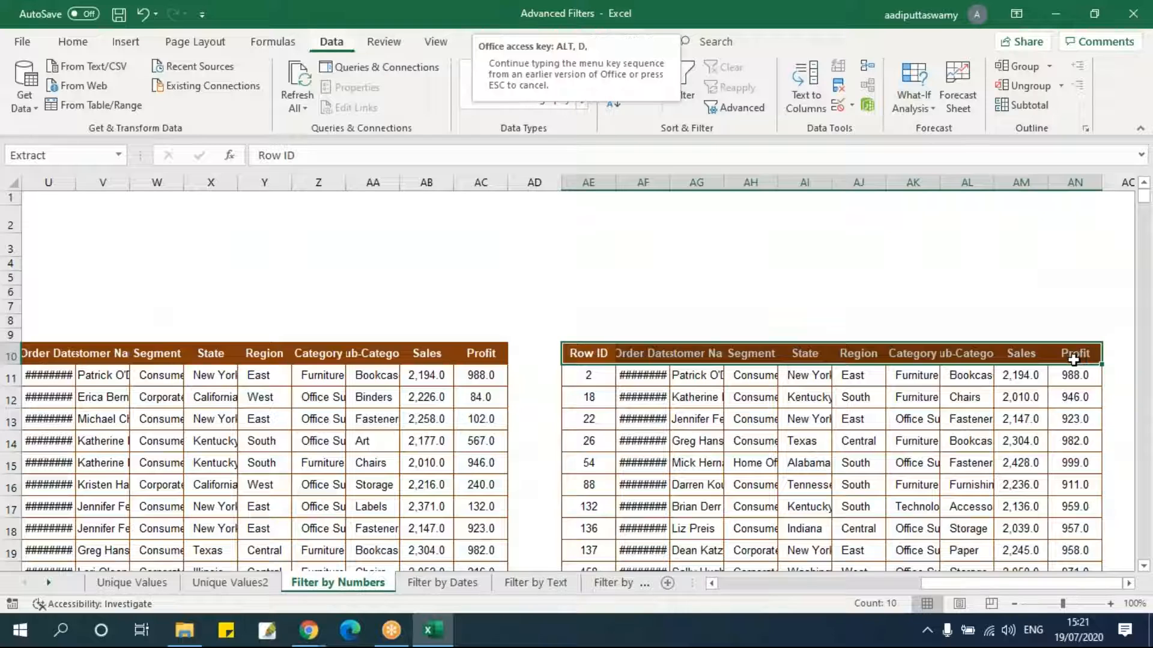
{"action": "key", "text": "f"}
{"action": "key", "text": "f"}
Review the Profit and Sales filter lists of the new results.
{"action": "left_click", "coordinate": [1025, 440]}
{"action": "left_click", "coordinate": [1094, 356]}
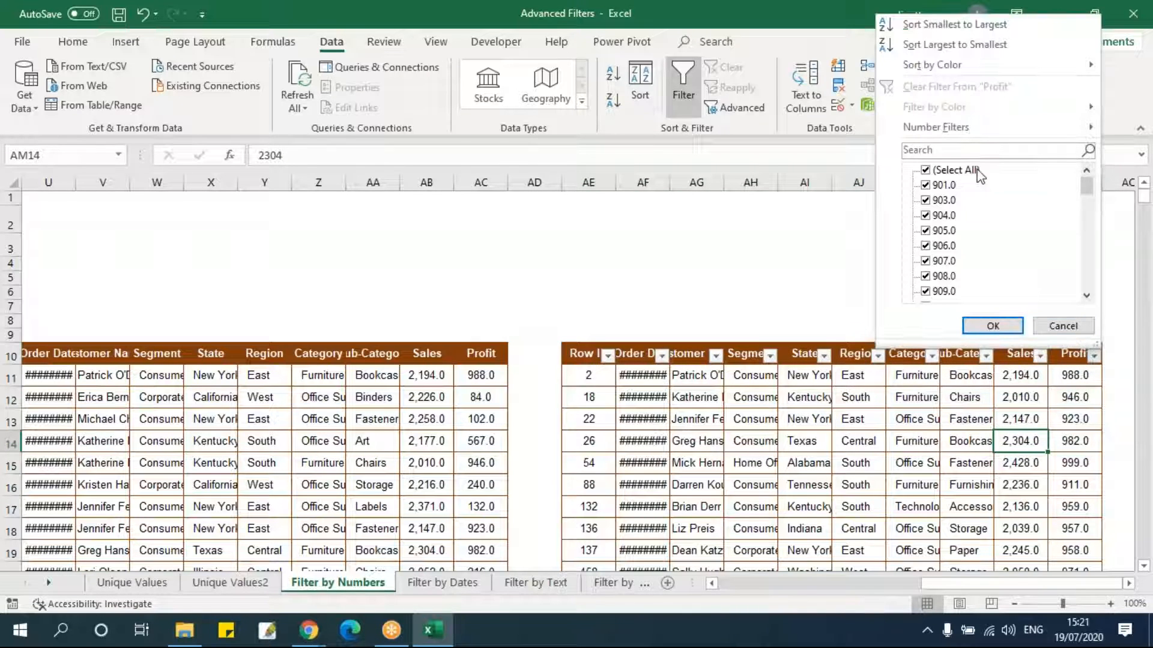
{"action": "left_click_drag", "start_coordinate": [1087, 193], "coordinate": [1088, 276]}
{"action": "left_click", "coordinate": [1063, 325]}
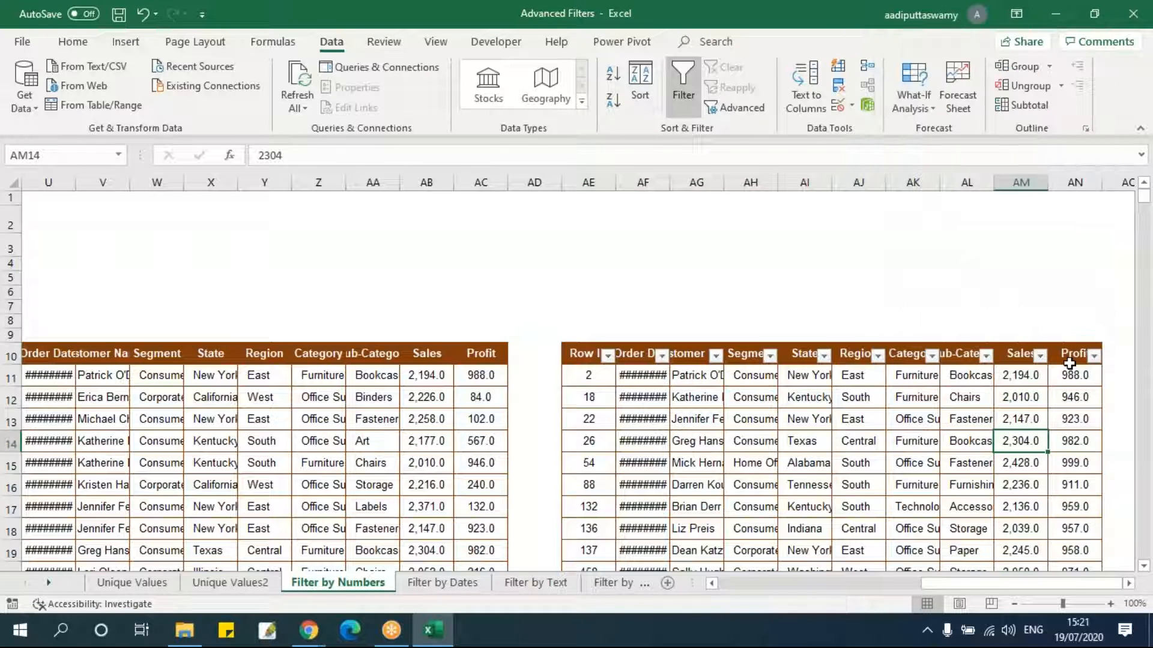
{"action": "left_click", "coordinate": [1040, 356]}
{"action": "left_click_drag", "start_coordinate": [1032, 185], "coordinate": [1033, 295]}
{"action": "left_click", "coordinate": [1027, 334]}
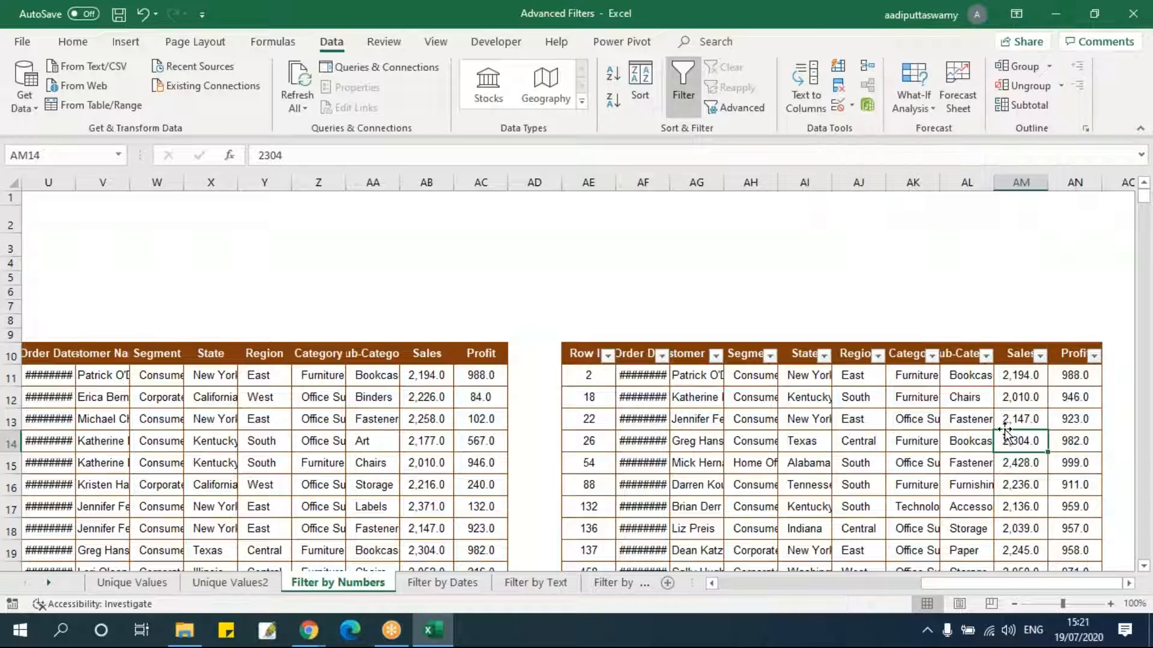
Examine the length of both filtered result sets by selecting down their columns.
{"action": "left_click", "coordinate": [564, 370]}
{"action": "key", "text": "ctrl+shift+Down"}
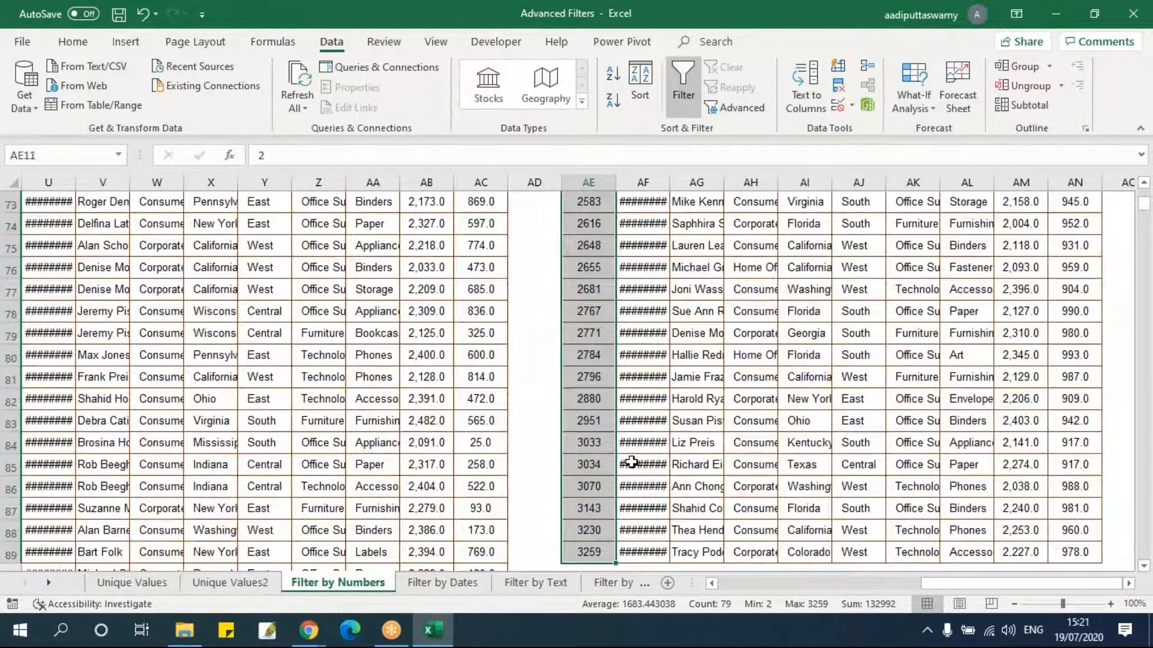
{"action": "key", "text": "Up"}
{"action": "key", "text": "Left"}
{"action": "key", "text": "Left"}
{"action": "key", "text": "ctrl+shift+Down"}
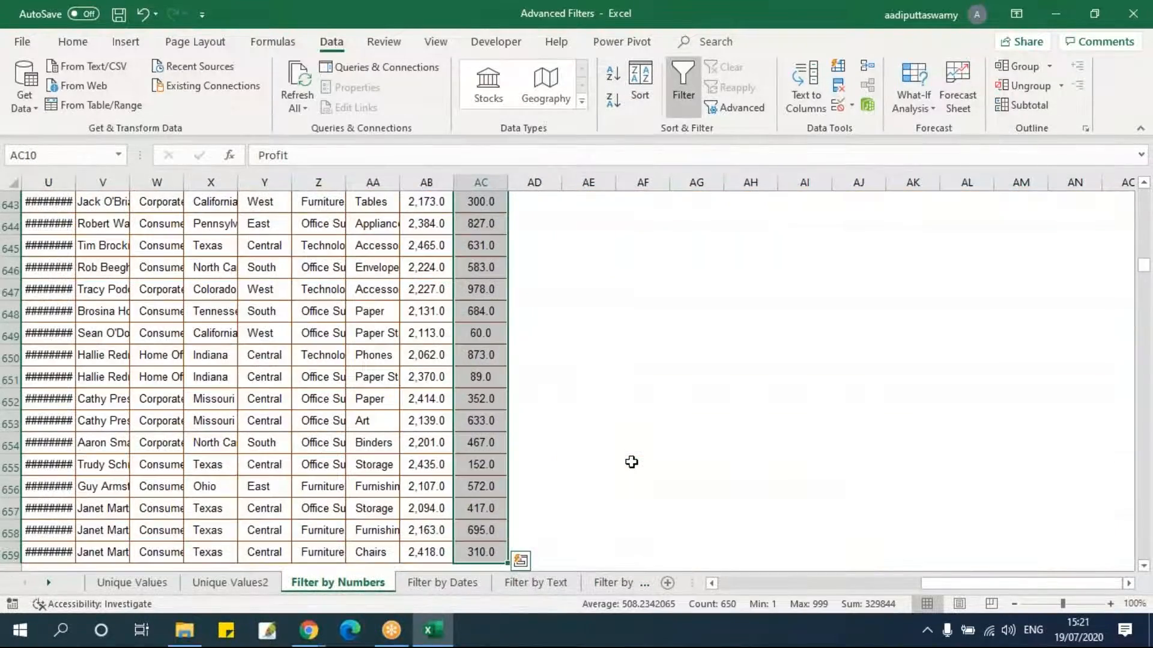
{"action": "key", "text": "ctrl+shift+Up"}
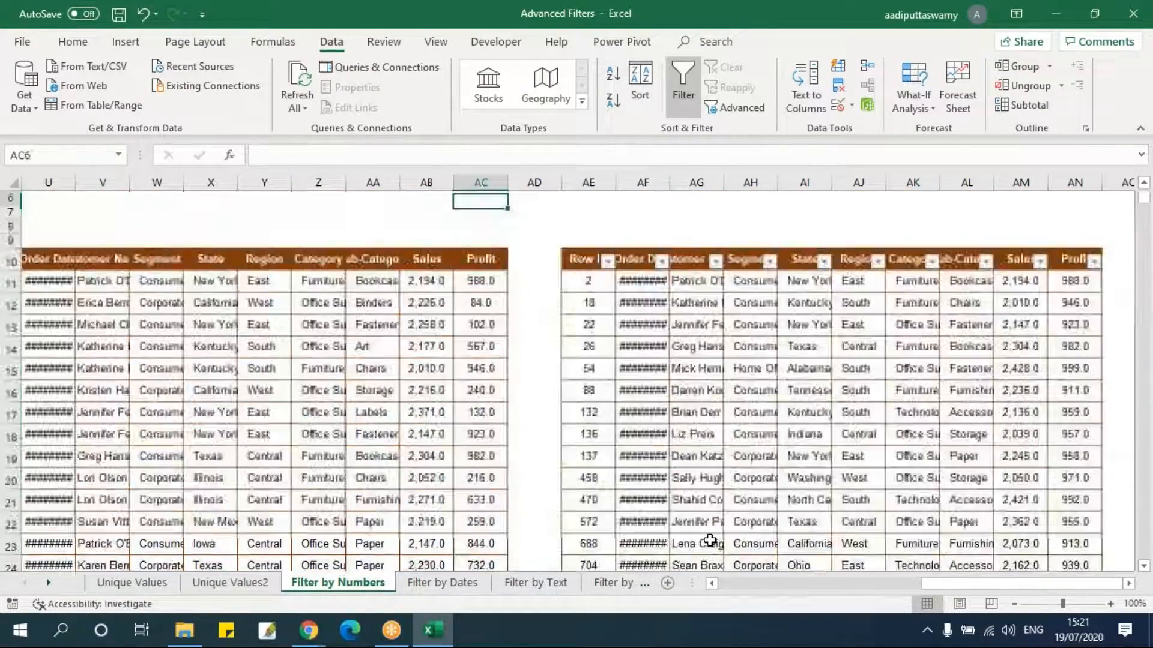
{"action": "key", "text": "Left"}
{"action": "key", "text": "Left"}
{"action": "key", "text": "Left"}
{"action": "key", "text": "Left"}
{"action": "key", "text": "Left"}
{"action": "key", "text": "Left"}
{"action": "key", "text": "Left"}
{"action": "key", "text": "Left"}
{"action": "key", "text": "Left"}
{"action": "key", "text": "Left"}
{"action": "key", "text": "Left"}
{"action": "key", "text": "Left"}
{"action": "key", "text": "Left"}
{"action": "key", "text": "Left"}
{"action": "key", "text": "Left"}
{"action": "key", "text": "Left"}
{"action": "key", "text": "Left"}
{"action": "key", "text": "Left"}
{"action": "key", "text": "Left"}
{"action": "key", "text": "Left"}
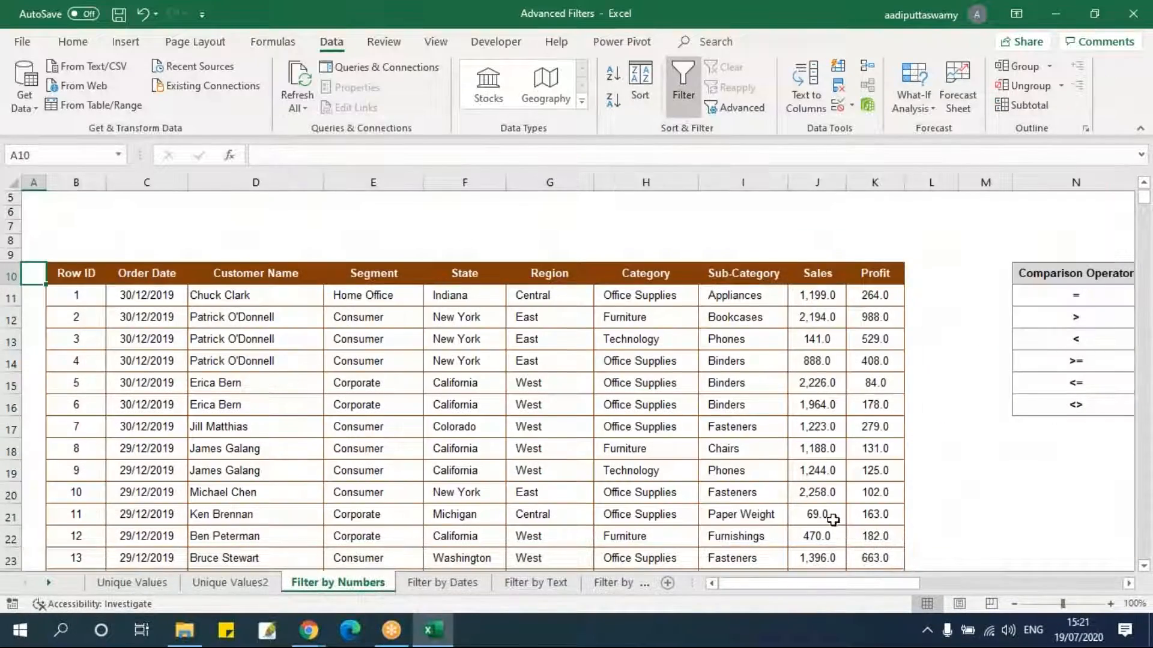
{"action": "scroll", "coordinate": [832, 520], "scroll_direction": "up", "scroll_amount": 2}
{"action": "left_click_drag", "start_coordinate": [804, 242], "coordinate": [864, 244]}
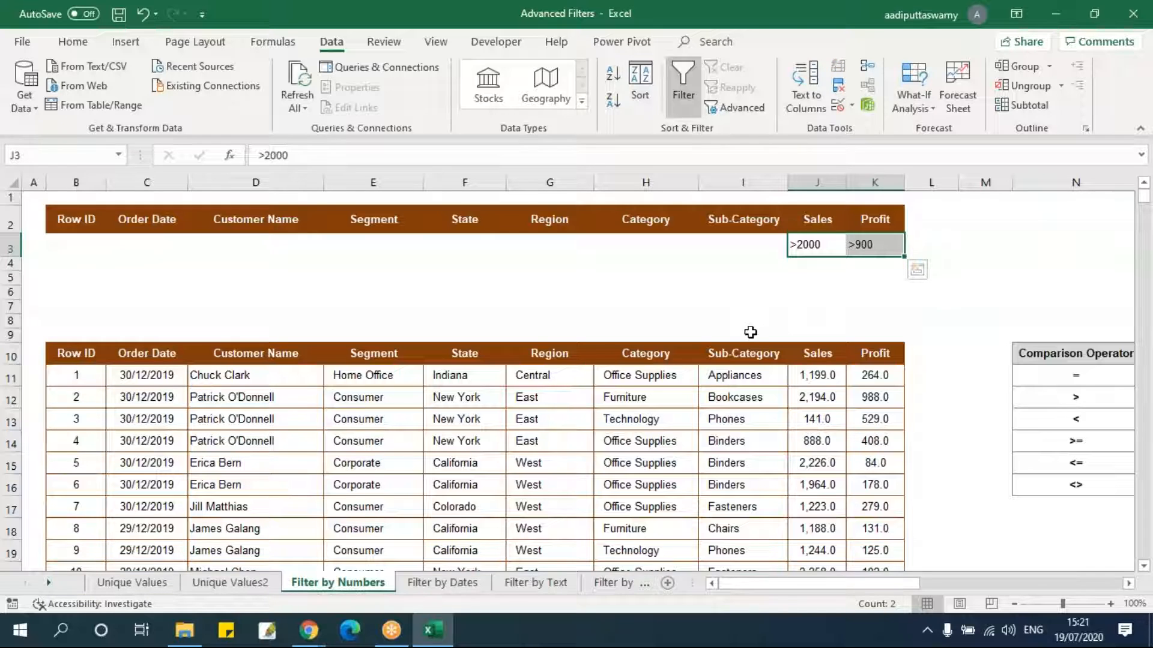
{"action": "left_click", "coordinate": [827, 306]}
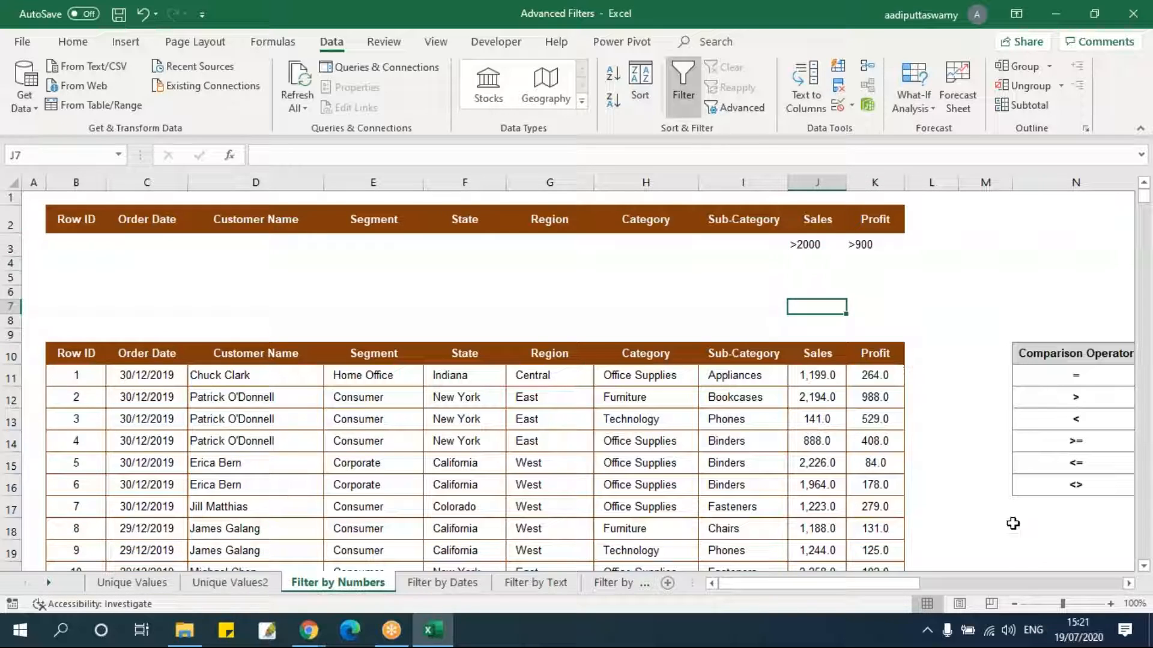
Copy the Sales criterion header and value to L2:L3 and change the copied criterion to <2100.
{"action": "left_click", "coordinate": [1129, 583]}
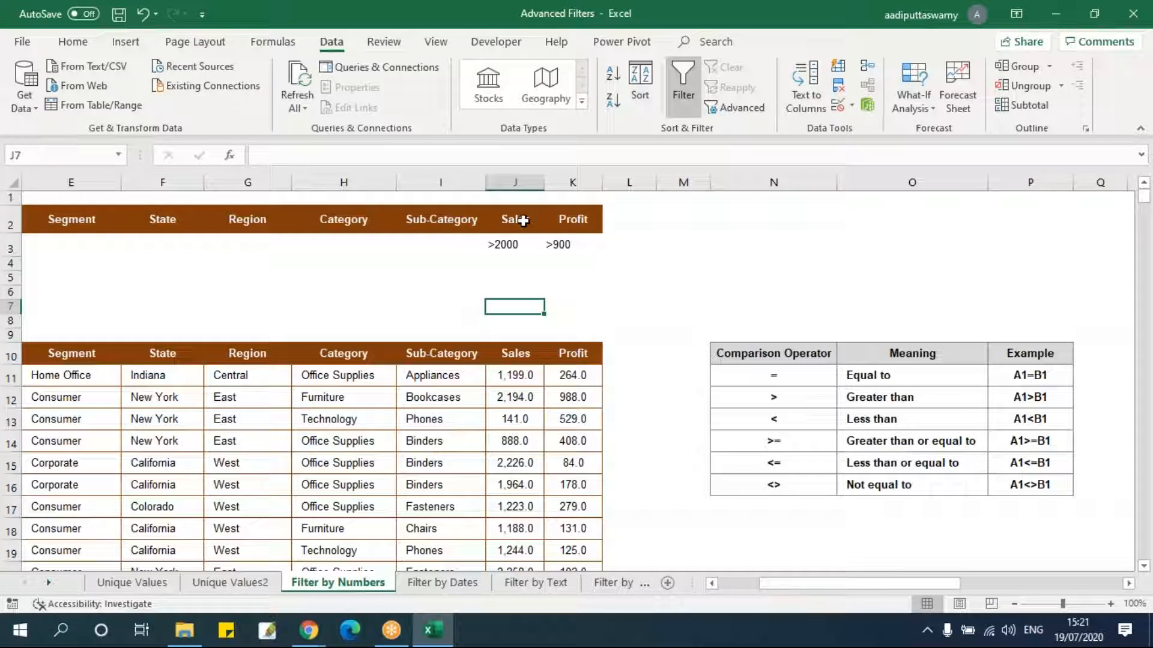
{"action": "left_click_drag", "start_coordinate": [523, 221], "coordinate": [515, 243]}
{"action": "left_click", "coordinate": [514, 247]}
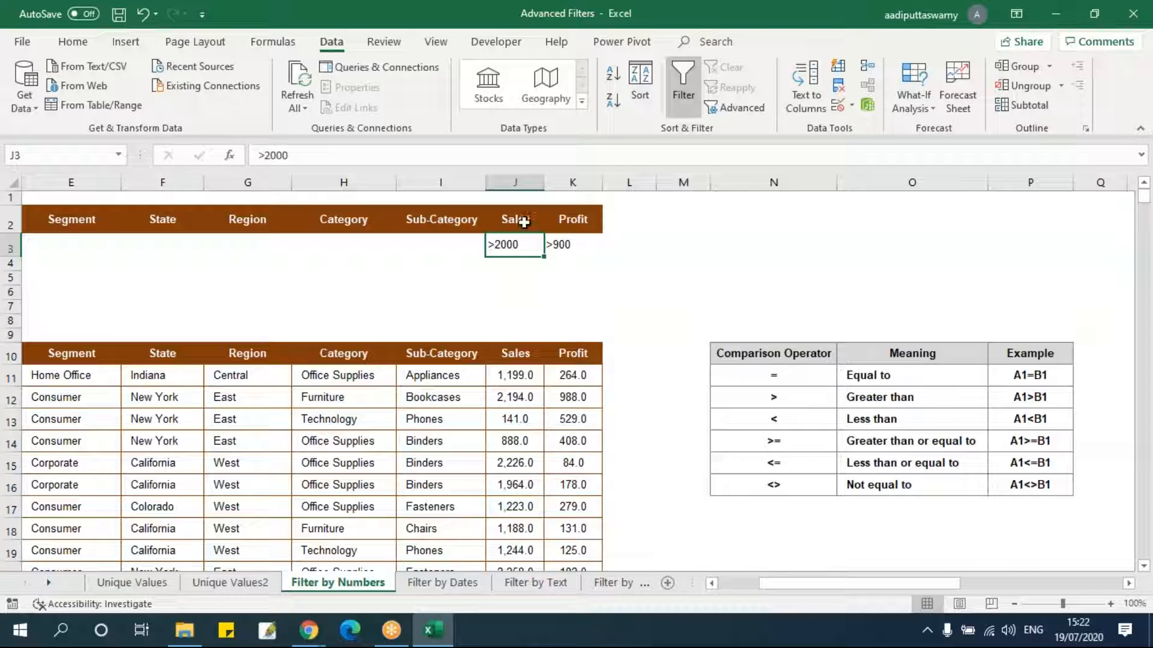
{"action": "left_click_drag", "start_coordinate": [519, 223], "coordinate": [522, 242]}
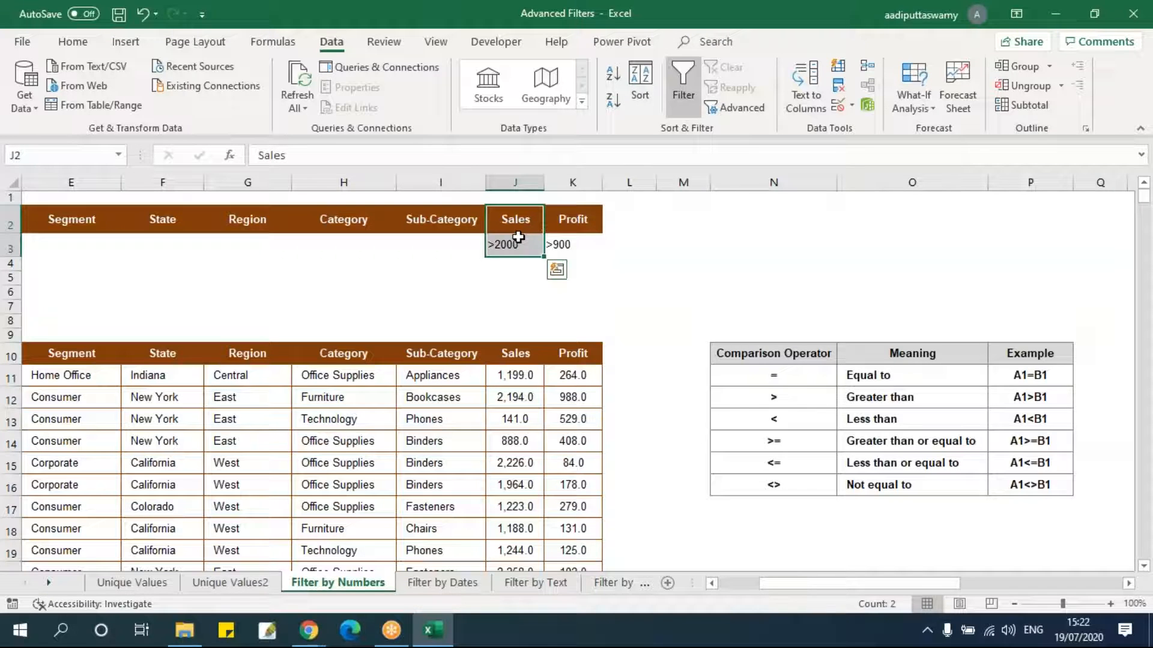
{"action": "key", "text": "ctrl+c"}
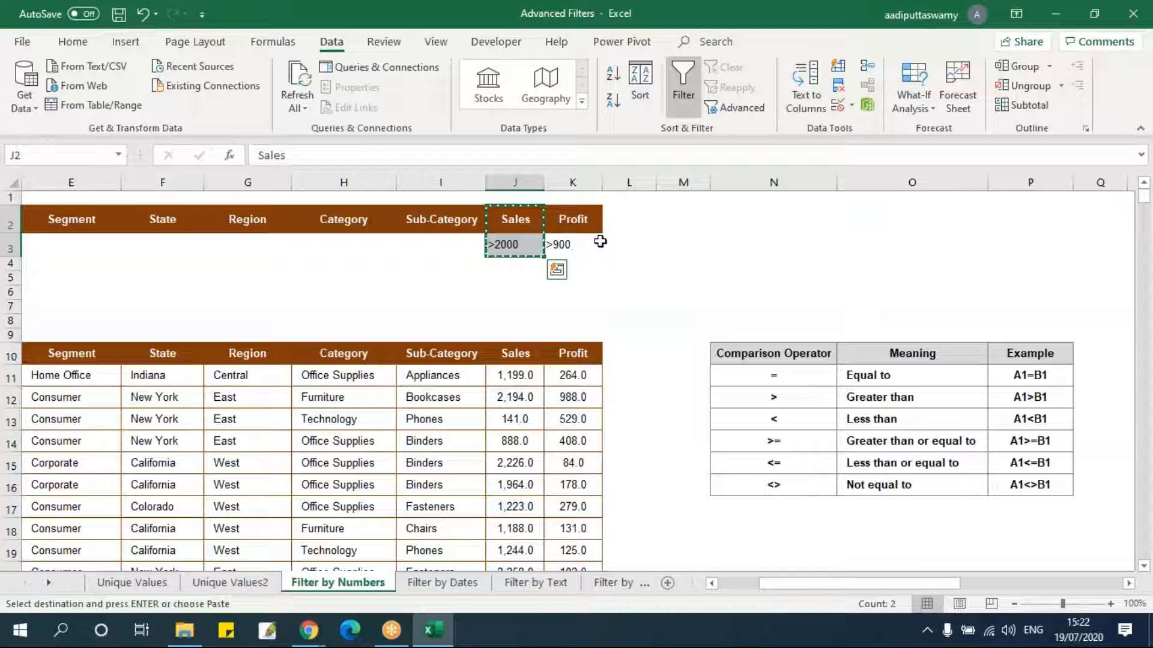
{"action": "left_click", "coordinate": [620, 220]}
{"action": "key", "text": "ctrl+v"}
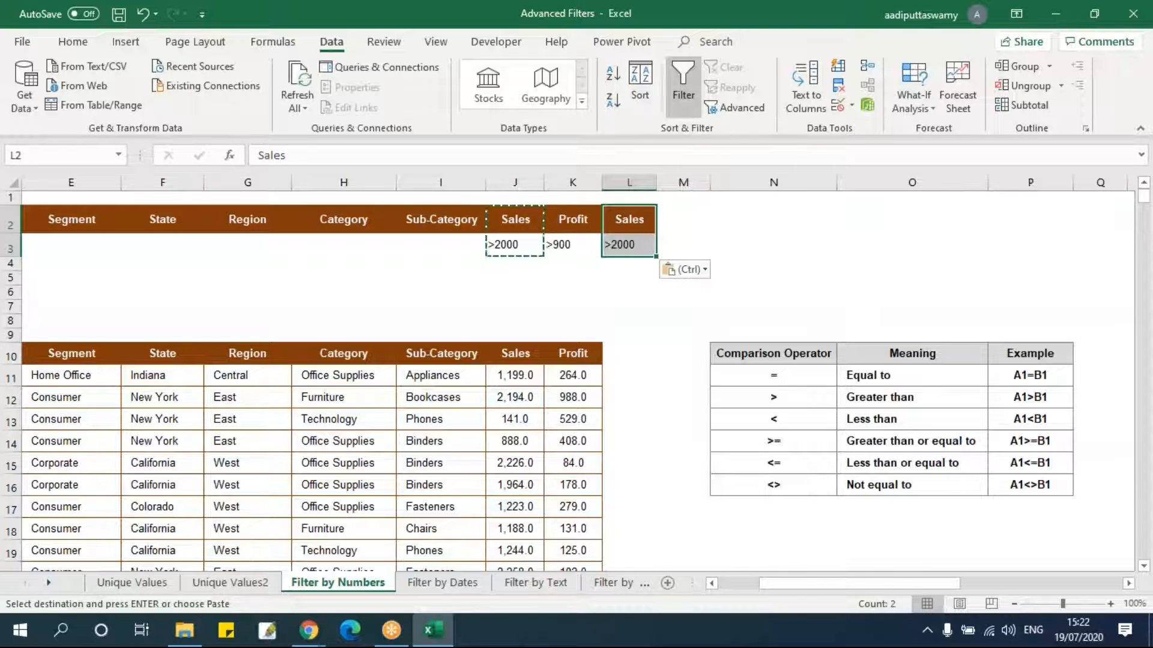
{"action": "double_click", "coordinate": [618, 245]}
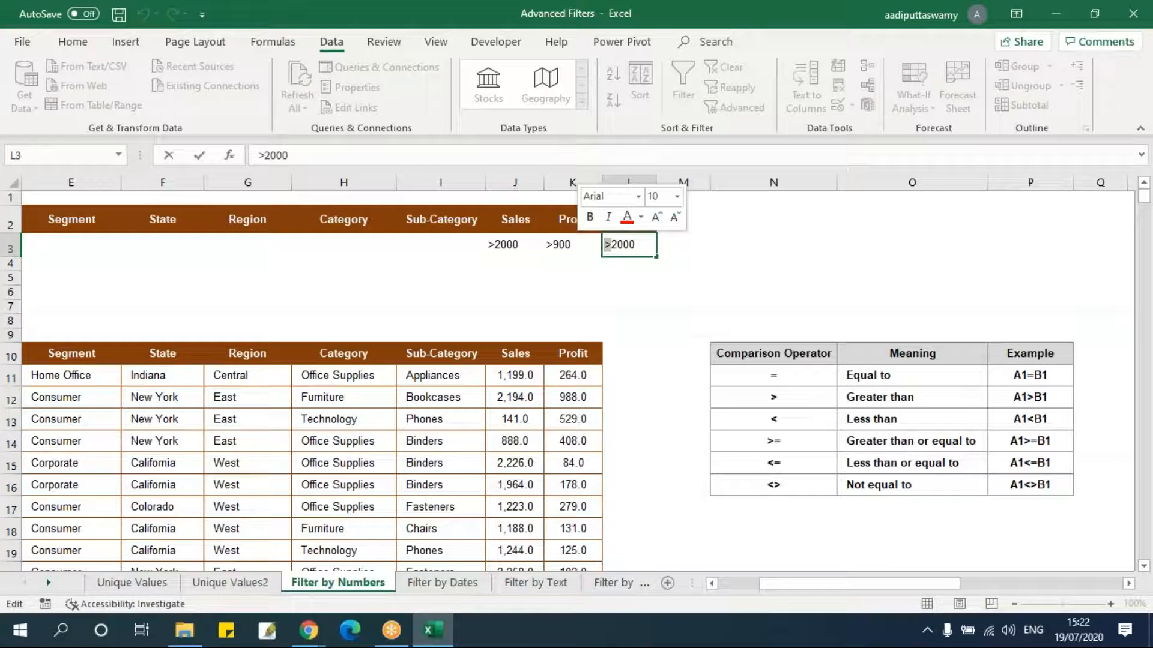
{"action": "type", "text": "<21"}
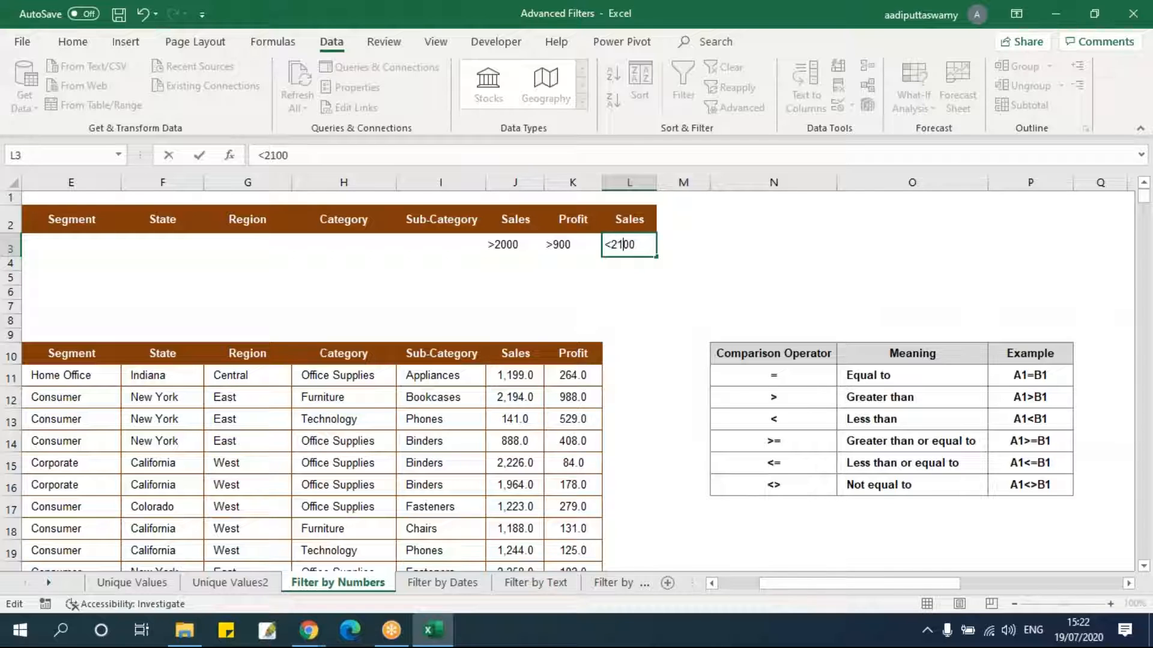
{"action": "key", "text": "Return"}
{"action": "left_click", "coordinate": [646, 311]}
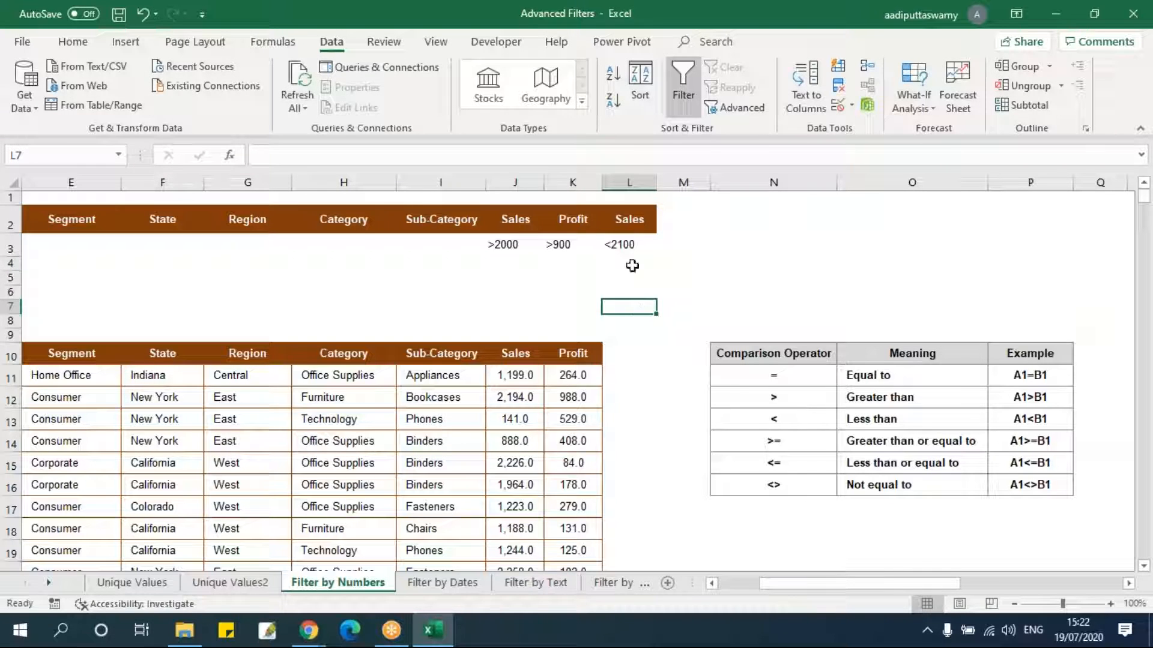
Open Advanced Filter with a data cell selected and set the list range to the whole table B10:K3322.
{"action": "left_click_drag", "start_coordinate": [519, 221], "coordinate": [514, 243]}
{"action": "left_click_drag", "start_coordinate": [629, 221], "coordinate": [626, 246]}
{"action": "left_click", "coordinate": [517, 378]}
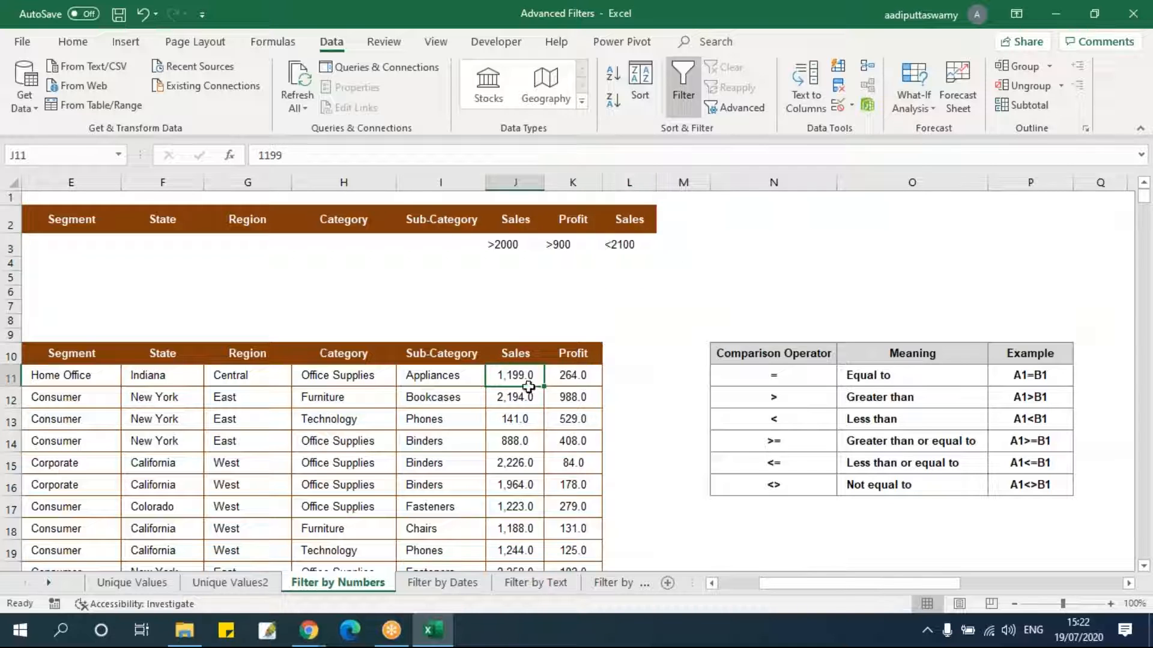
{"action": "left_click", "coordinate": [725, 112]}
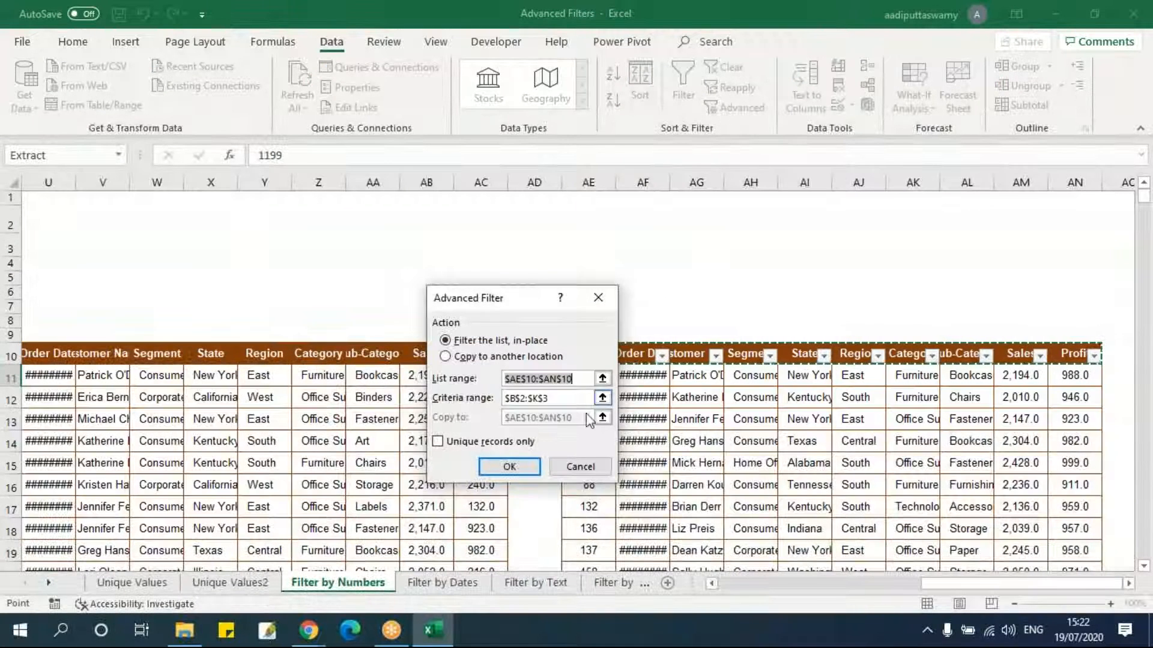
{"action": "left_click", "coordinate": [602, 378]}
{"action": "left_click", "coordinate": [284, 372]}
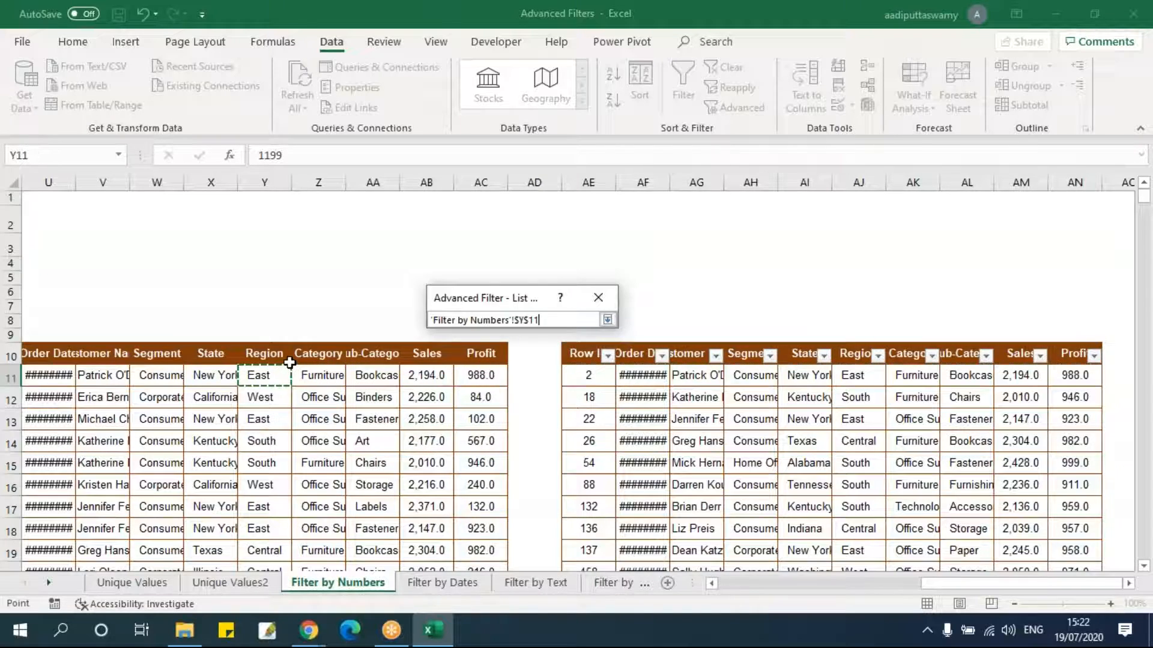
{"action": "key", "text": "ctrl+Left"}
{"action": "key", "text": "Home"}
{"action": "key", "text": "Up"}
{"action": "key", "text": "Right"}
{"action": "key", "text": "ctrl+shift+Right"}
{"action": "key", "text": "ctrl+shift+Down"}
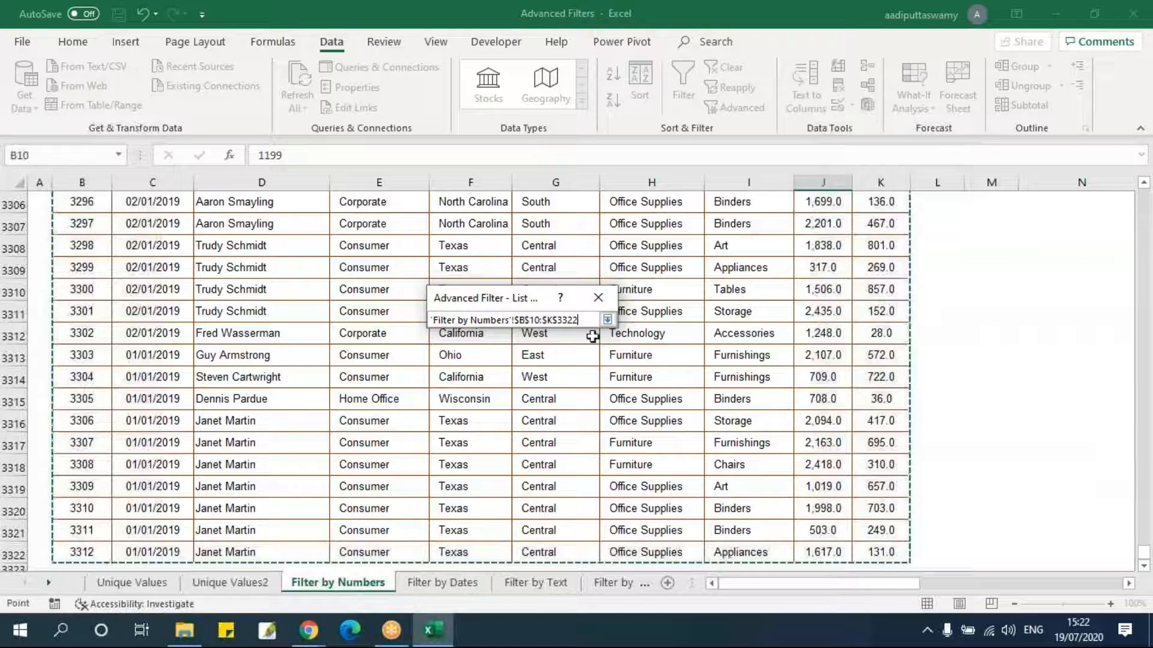
{"action": "left_click", "coordinate": [607, 320]}
Choose to copy the results to another location and set the criteria range to B2:L3.
{"action": "left_click", "coordinate": [481, 357]}
{"action": "left_click", "coordinate": [602, 398]}
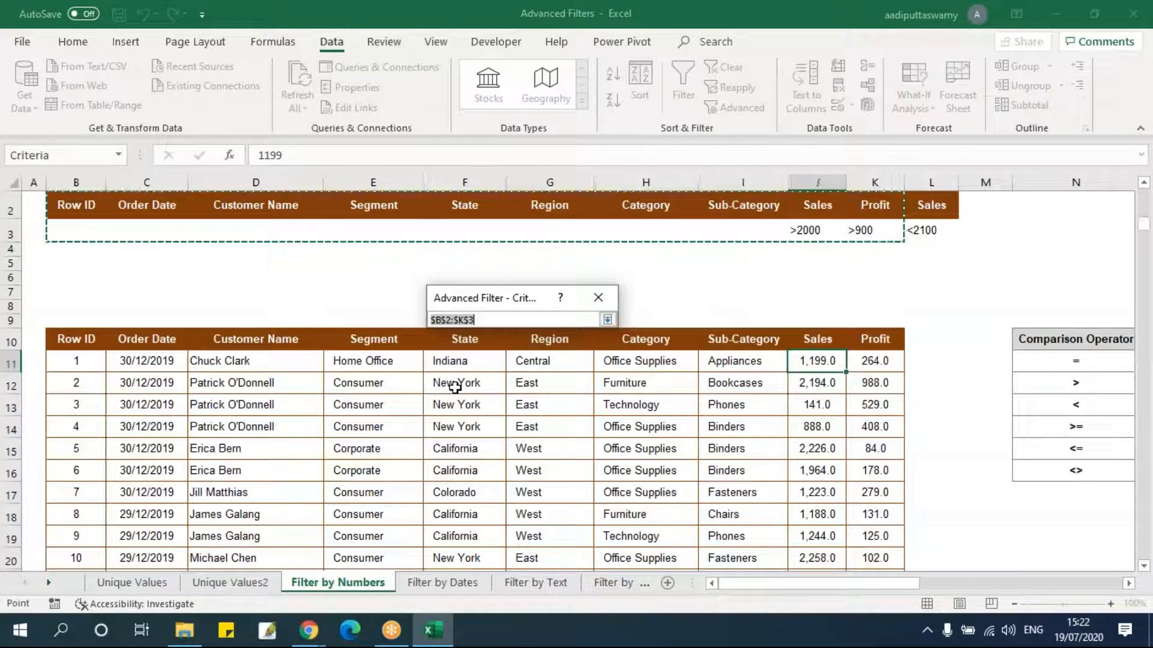
{"action": "scroll", "coordinate": [456, 386], "scroll_direction": "up", "scroll_amount": 1}
{"action": "left_click_drag", "start_coordinate": [96, 225], "coordinate": [921, 247]}
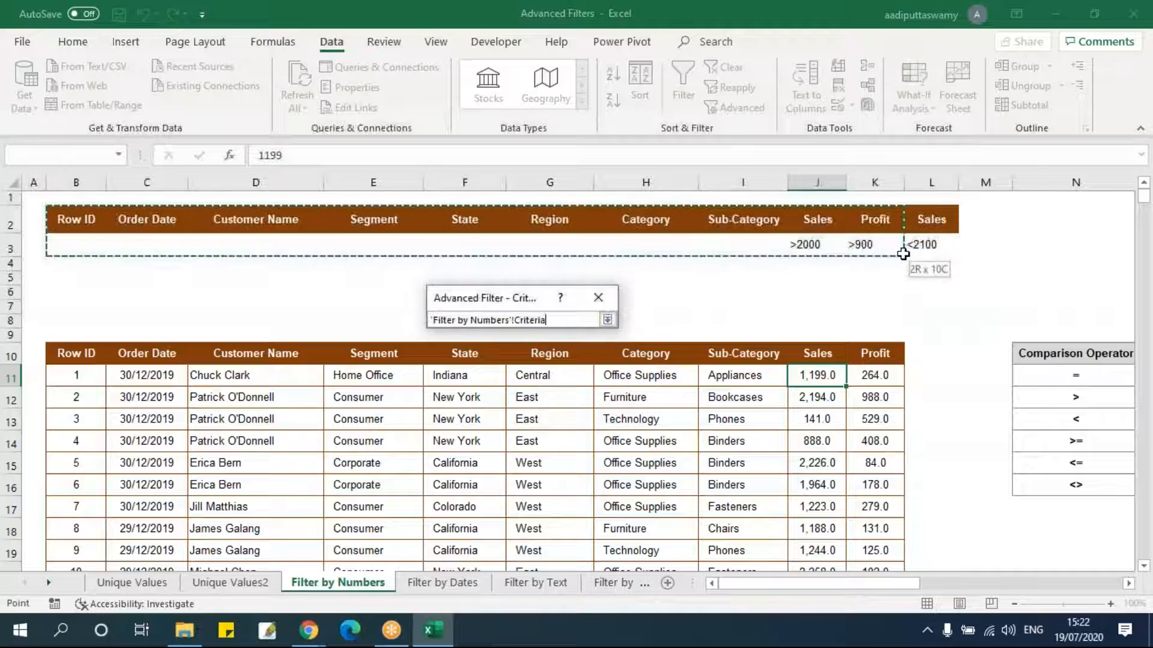
{"action": "left_click", "coordinate": [608, 320]}
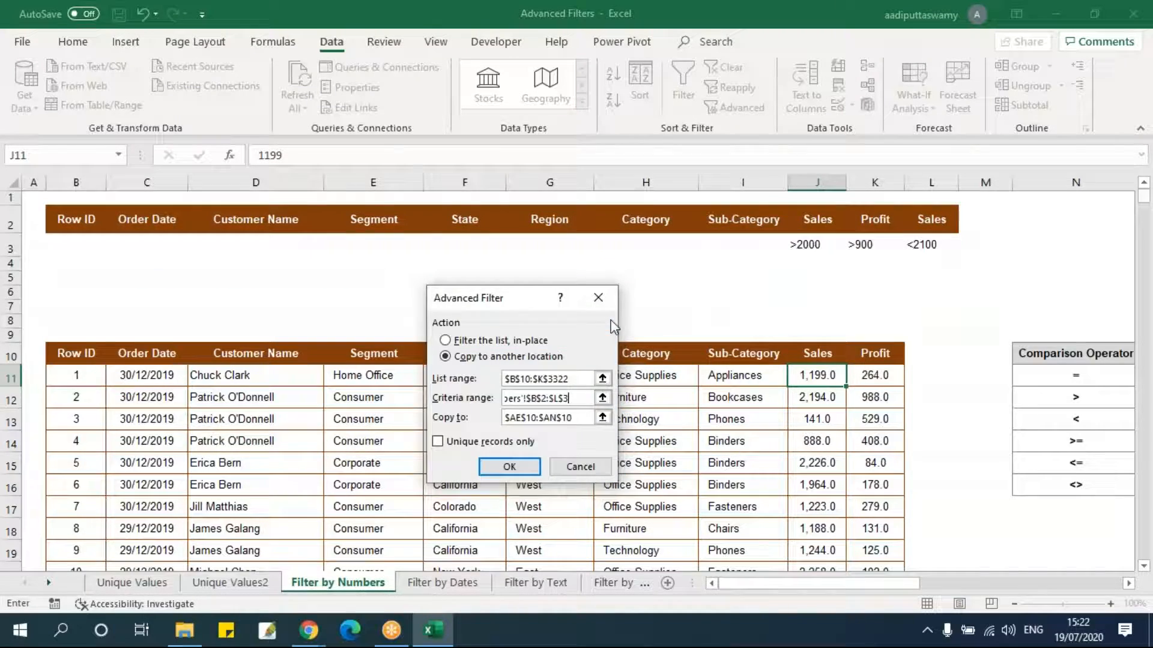
Set the destination to AQ10 and run the filter.
{"action": "left_click", "coordinate": [603, 419]}
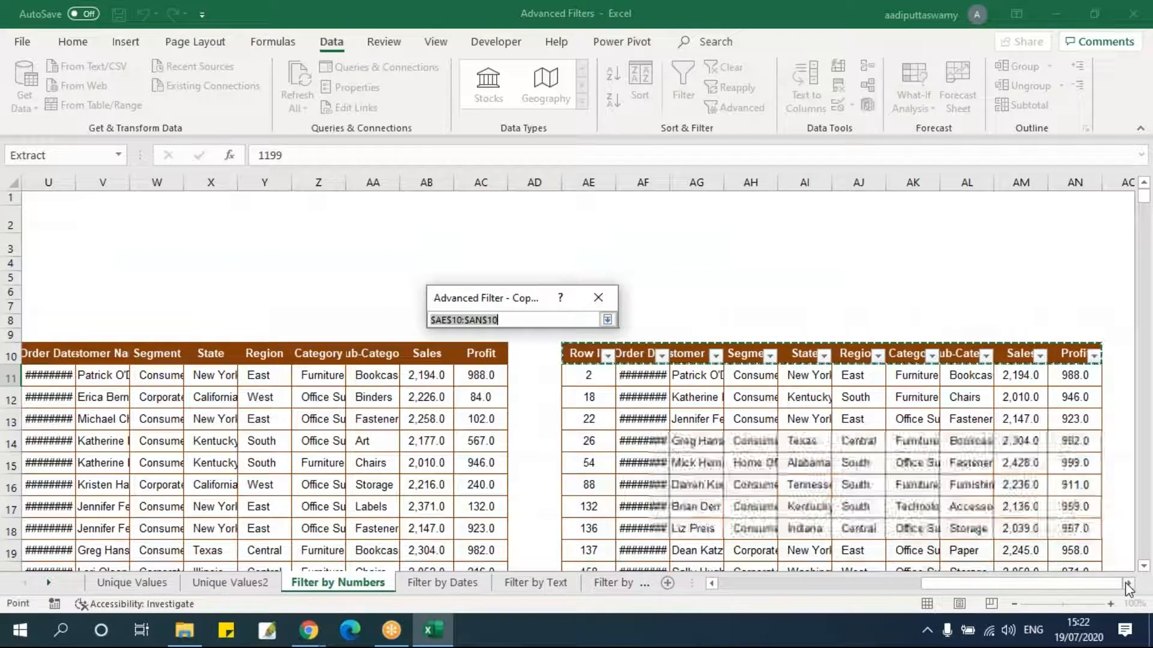
{"action": "scroll", "coordinate": [819, 389], "scroll_direction": "right", "scroll_amount": 4}
{"action": "left_click", "coordinate": [806, 354]}
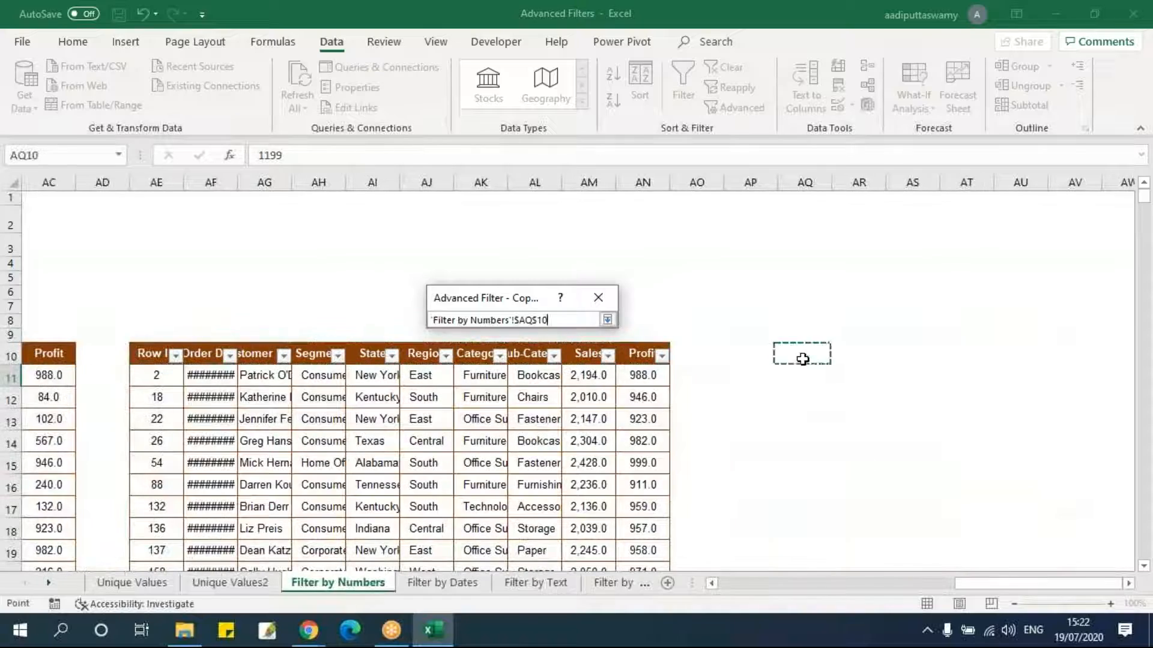
{"action": "left_click", "coordinate": [607, 320]}
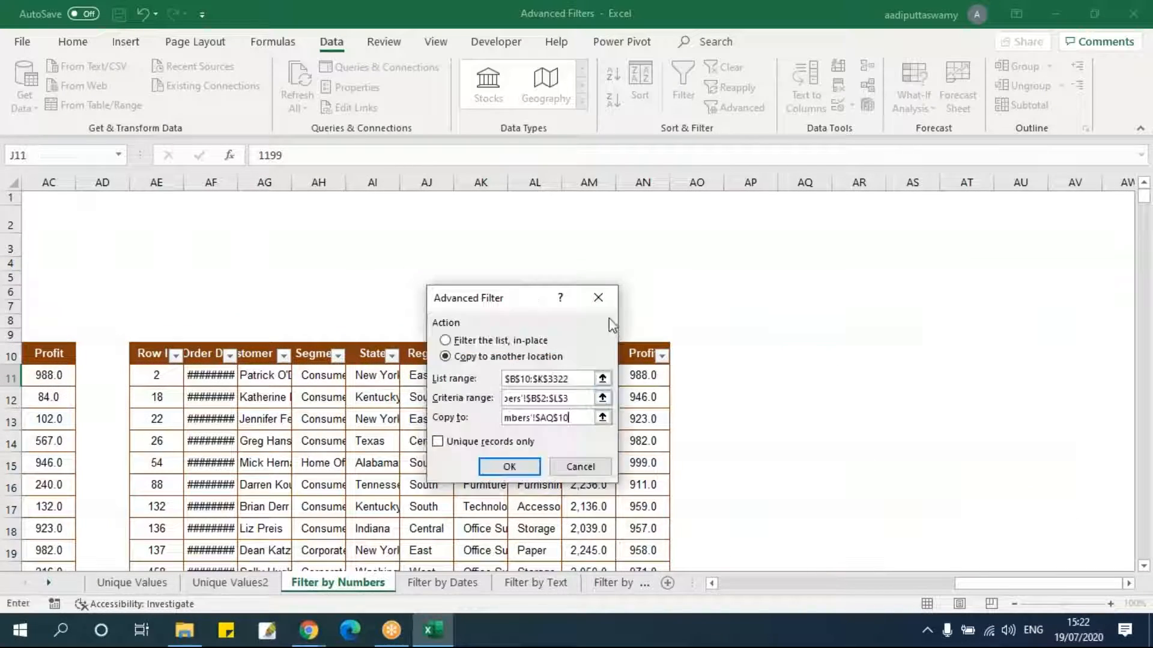
{"action": "left_click", "coordinate": [510, 467]}
Add AutoFilter buttons to the header row of the newest results.
{"action": "mouse_move", "coordinate": [985, 583]}
{"action": "left_mouse_down"}
{"action": "mouse_move", "coordinate": [820, 588]}
{"action": "mouse_move", "coordinate": [998, 585]}
{"action": "left_mouse_up"}
{"action": "left_click_drag", "start_coordinate": [591, 355], "coordinate": [1080, 354]}
{"action": "key", "text": "alt+d"}
{"action": "key", "text": "f"}
{"action": "key", "text": "f"}
Review the Sales filter list of the newest results, then return to the original table.
{"action": "left_click", "coordinate": [1030, 393]}
{"action": "left_click", "coordinate": [1039, 355]}
{"action": "left_click_drag", "start_coordinate": [1029, 217], "coordinate": [1032, 264]}
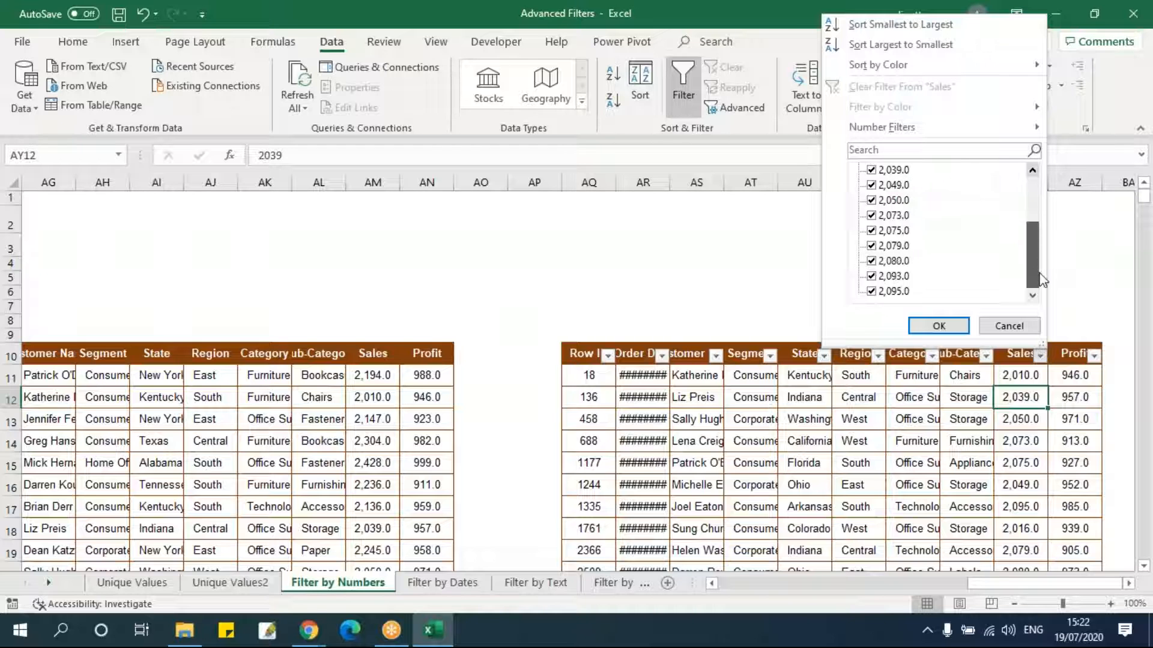
{"action": "left_click", "coordinate": [1009, 325]}
{"action": "left_click", "coordinate": [984, 437]}
{"action": "left_click_drag", "start_coordinate": [1045, 584], "coordinate": [795, 584]}
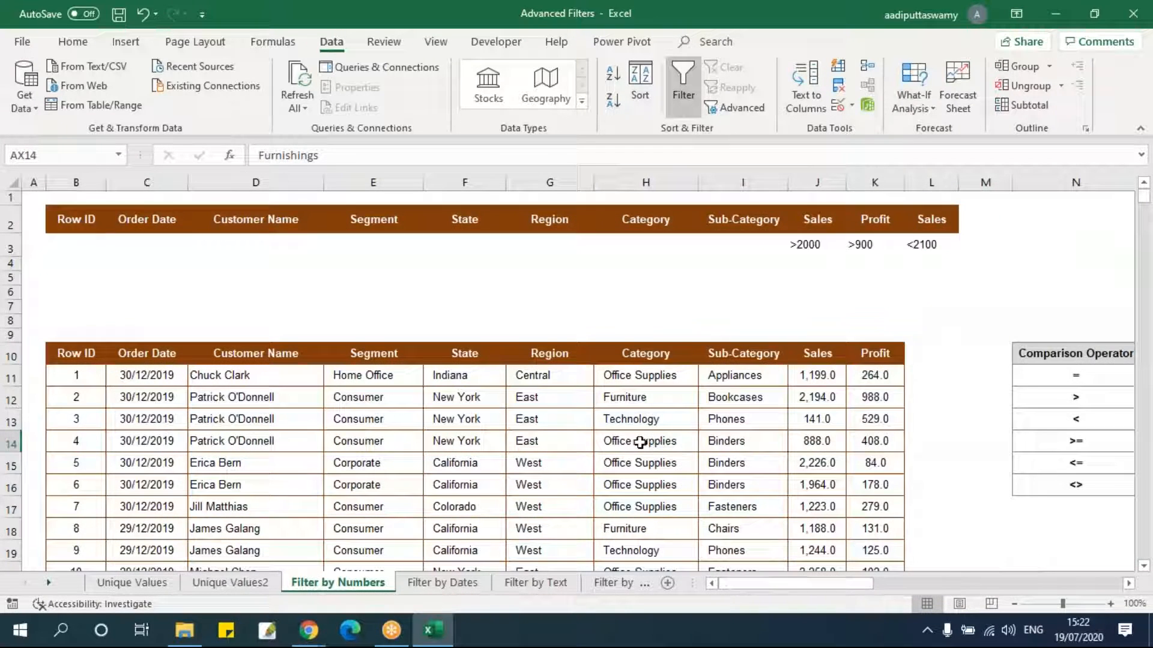
{"action": "left_click", "coordinate": [639, 443]}
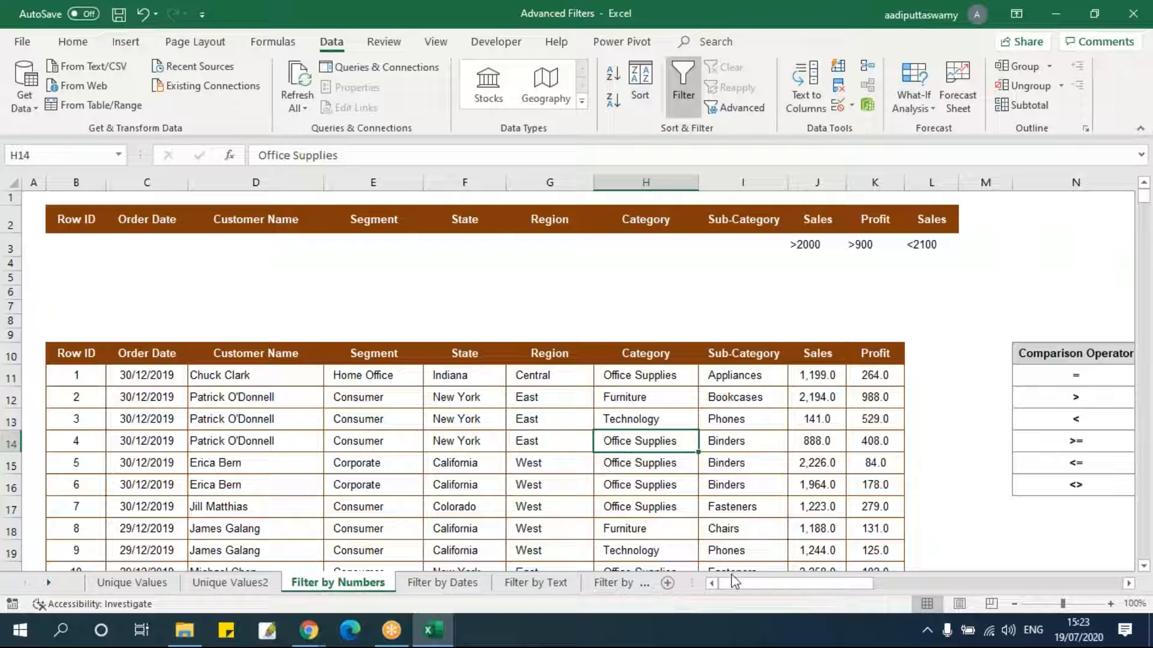
Compare the table header row on the Filter by Dates sheet with the criteria header on the Filter by Numbers sheet.
{"action": "left_click", "coordinate": [478, 591]}
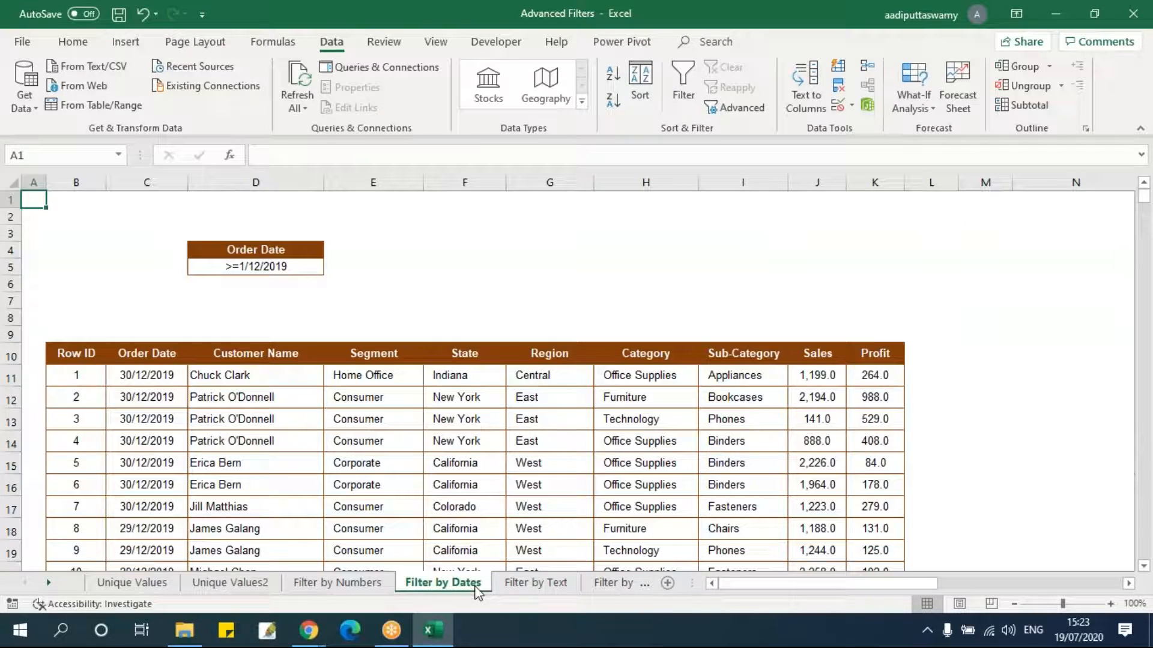
{"action": "left_click", "coordinate": [464, 443]}
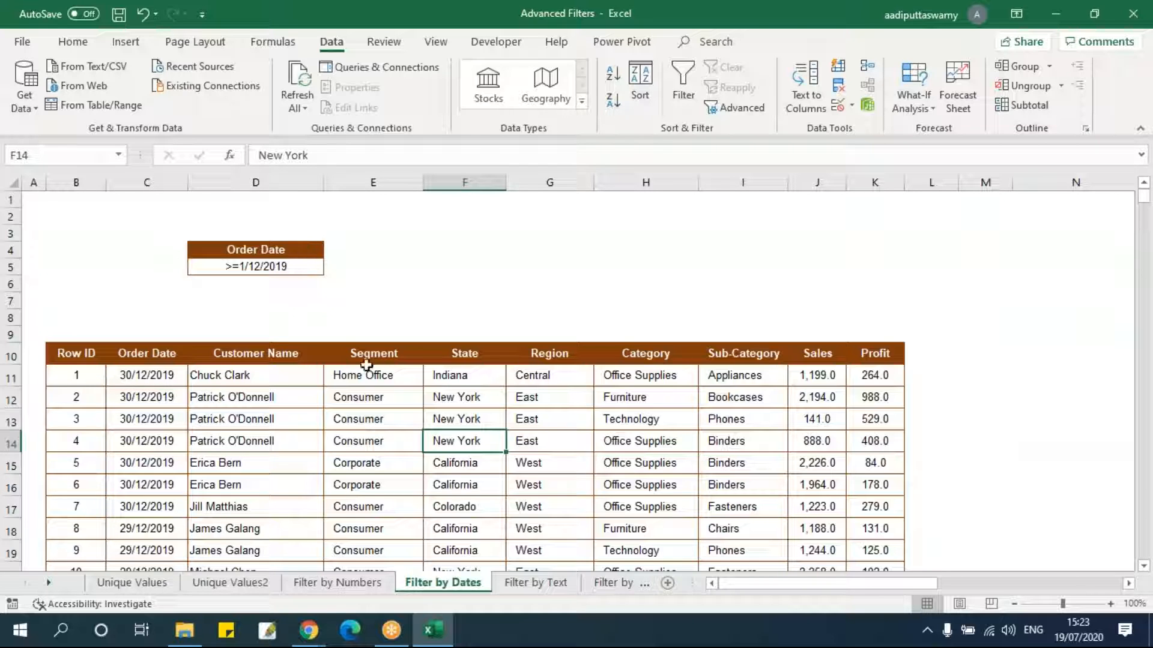
{"action": "left_click_drag", "start_coordinate": [69, 355], "coordinate": [875, 361]}
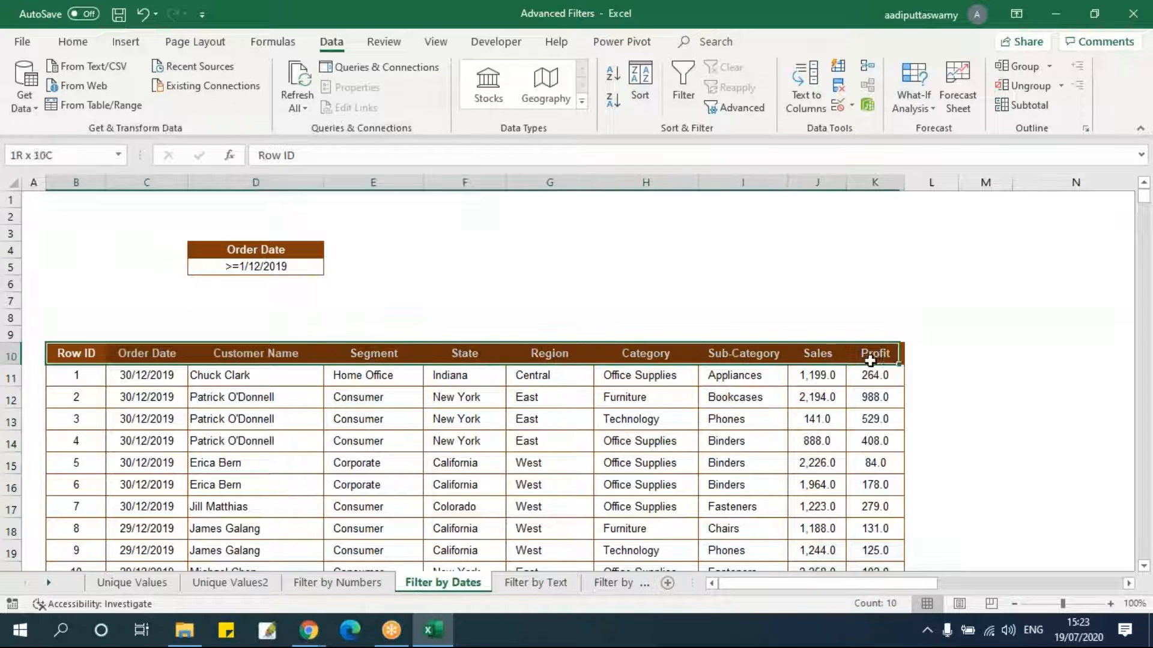
{"action": "left_click", "coordinate": [742, 419]}
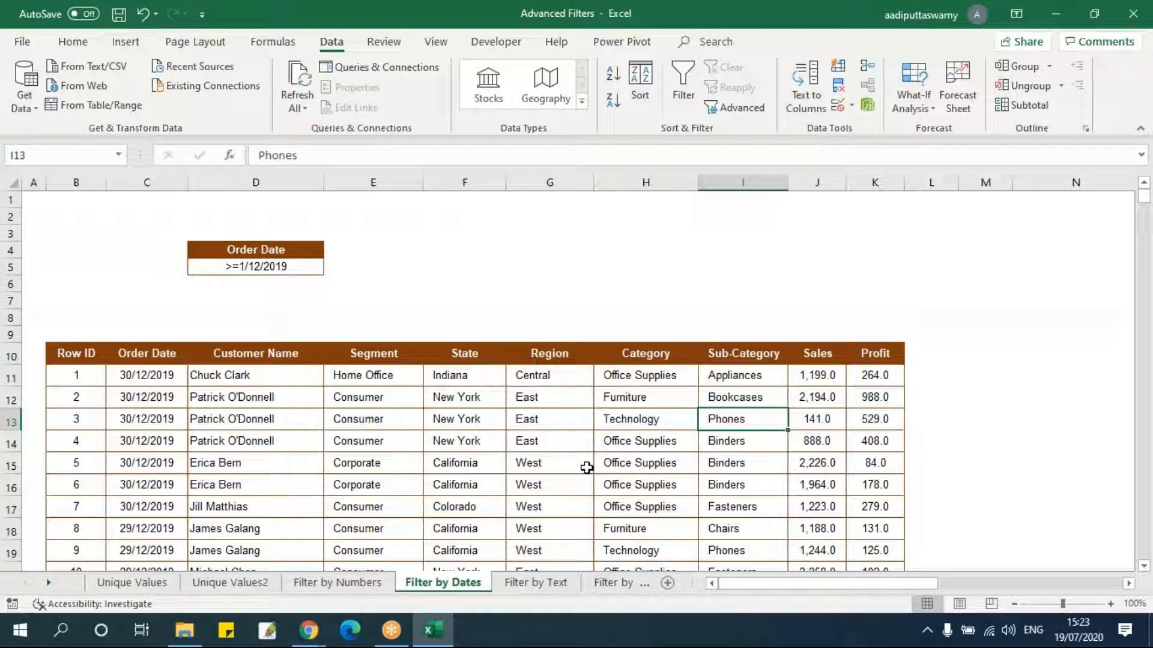
{"action": "left_click", "coordinate": [337, 583]}
{"action": "left_click_drag", "start_coordinate": [62, 220], "coordinate": [940, 222]}
{"action": "left_click", "coordinate": [810, 353]}
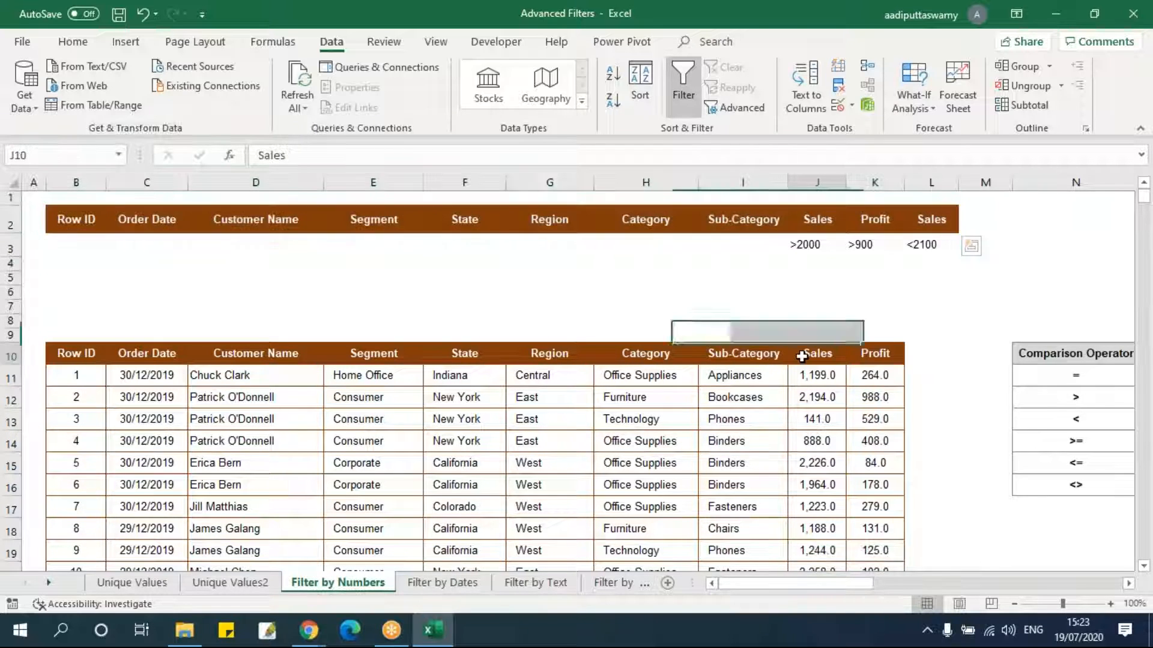
{"action": "left_click_drag", "start_coordinate": [88, 222], "coordinate": [927, 223]}
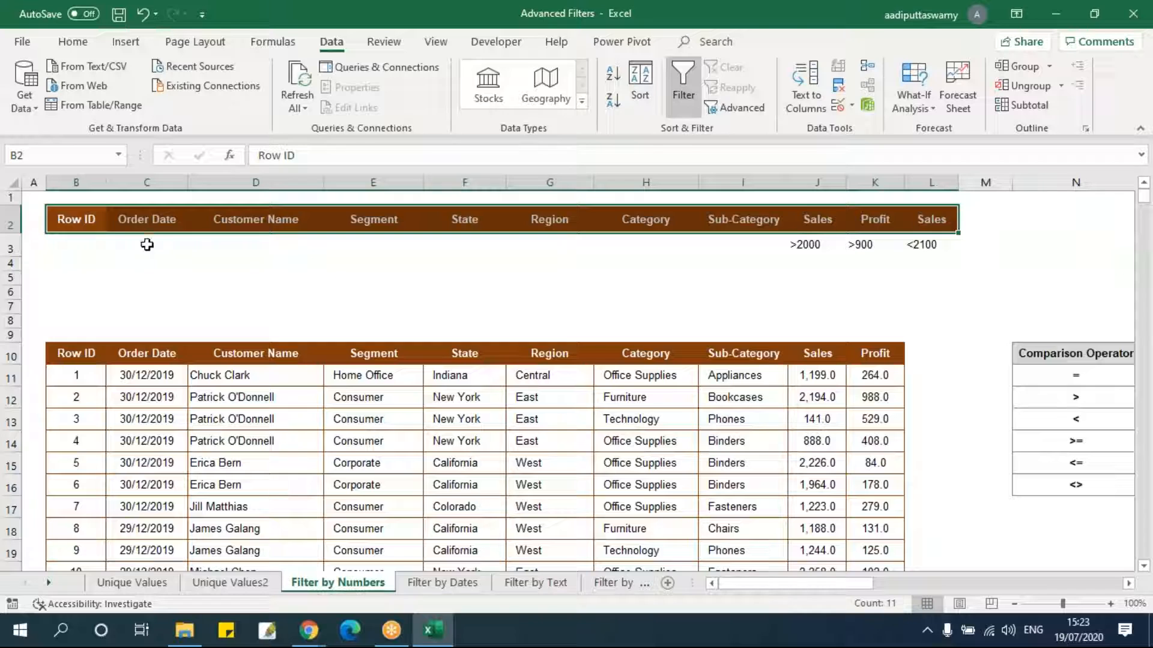
{"action": "left_click_drag", "start_coordinate": [86, 223], "coordinate": [932, 221]}
{"action": "left_click", "coordinate": [477, 579]}
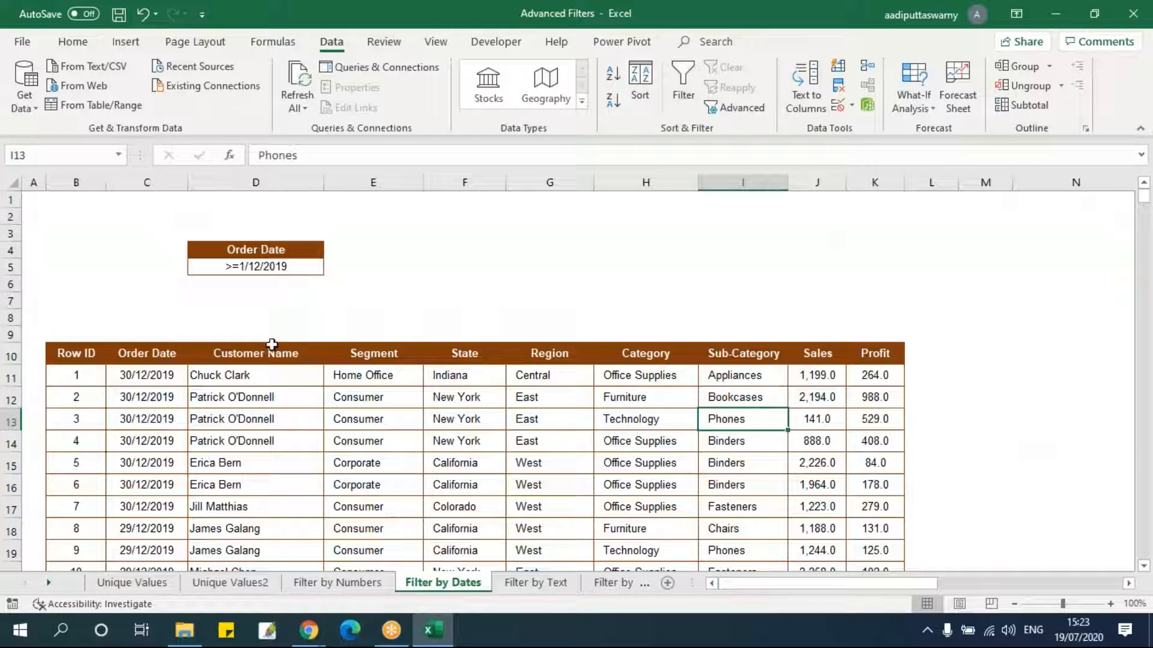
Examine the Order Date criteria cells D4:D5 and the Order Date values in the table.
{"action": "left_click_drag", "start_coordinate": [273, 251], "coordinate": [303, 267]}
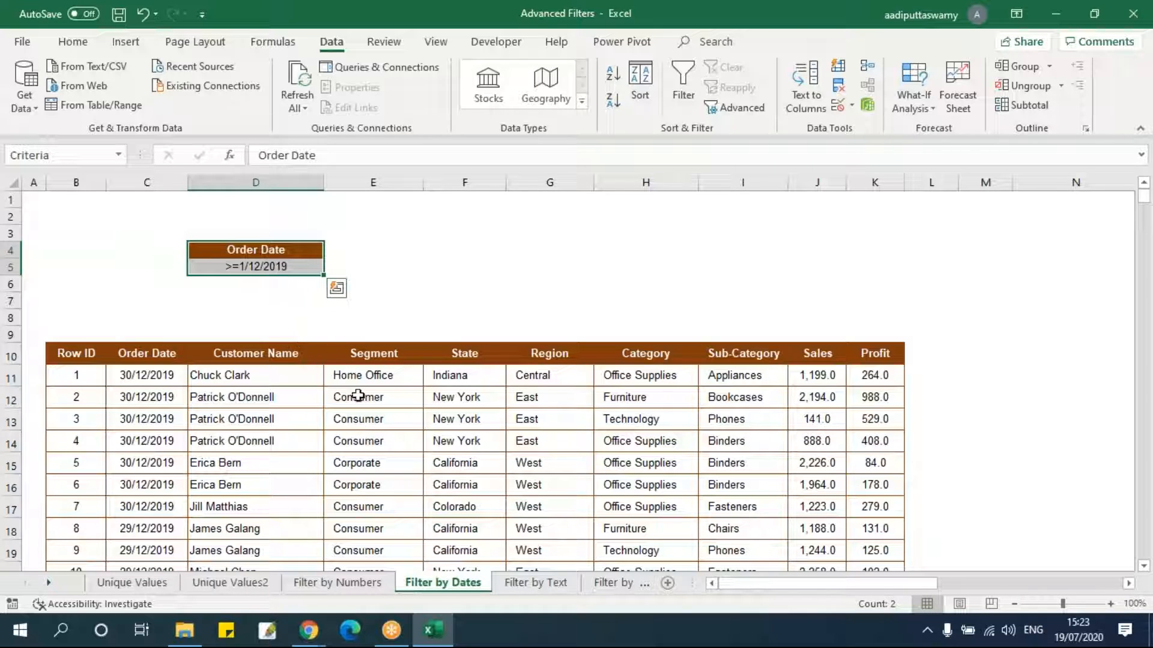
{"action": "left_click", "coordinate": [262, 318]}
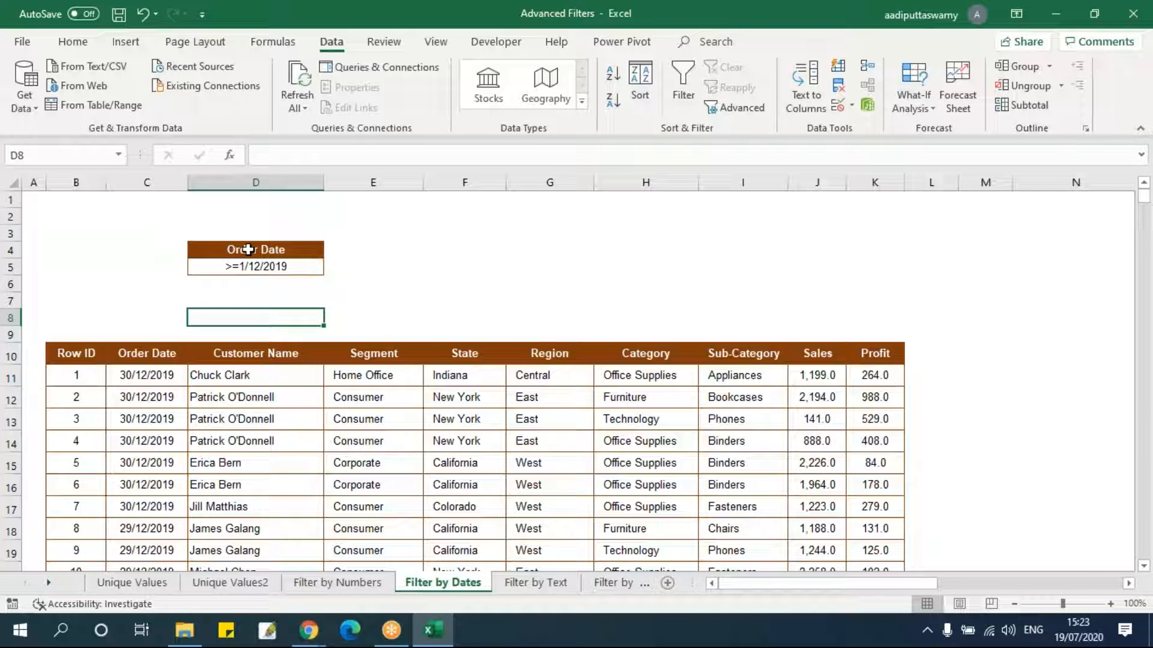
{"action": "left_click_drag", "start_coordinate": [248, 249], "coordinate": [250, 267]}
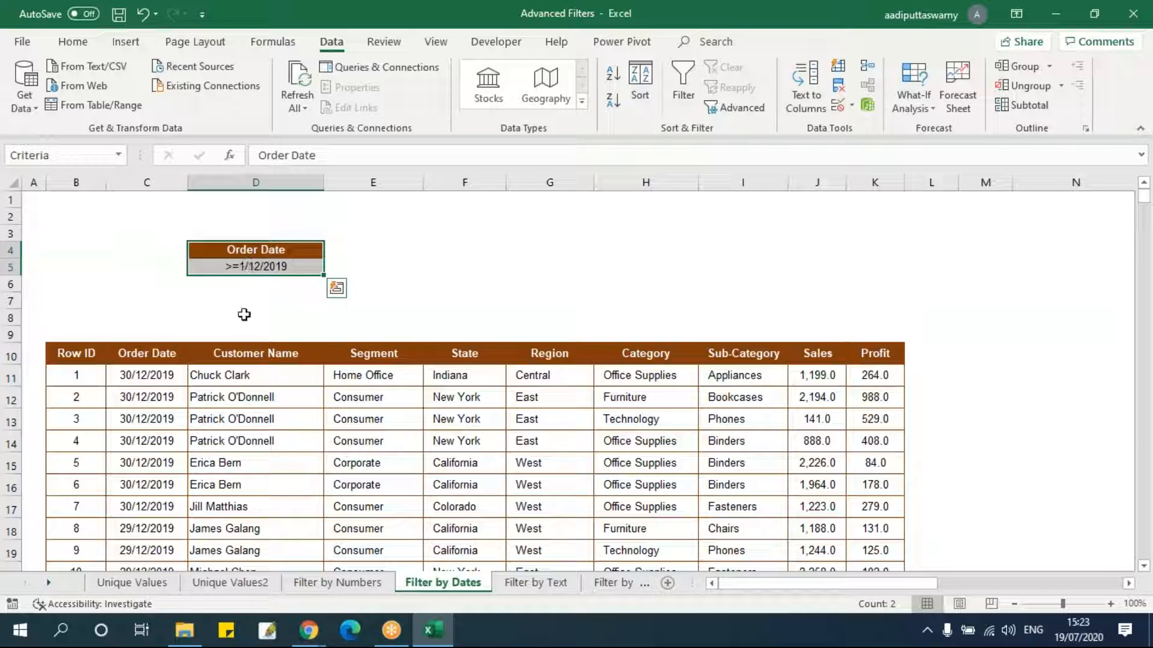
{"action": "left_click_drag", "start_coordinate": [158, 354], "coordinate": [163, 404]}
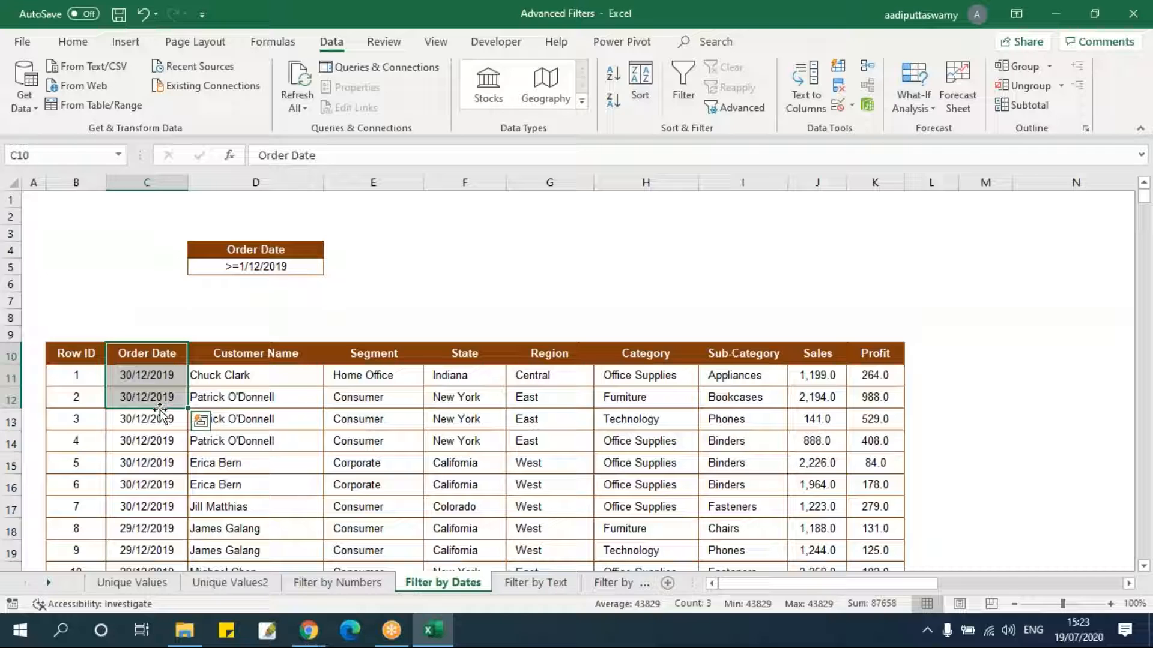
{"action": "left_click", "coordinate": [225, 375]}
{"action": "key", "text": "Right"}
{"action": "key", "text": "Right"}
{"action": "key", "text": "Right"}
{"action": "key", "text": "Right"}
{"action": "key", "text": "Right"}
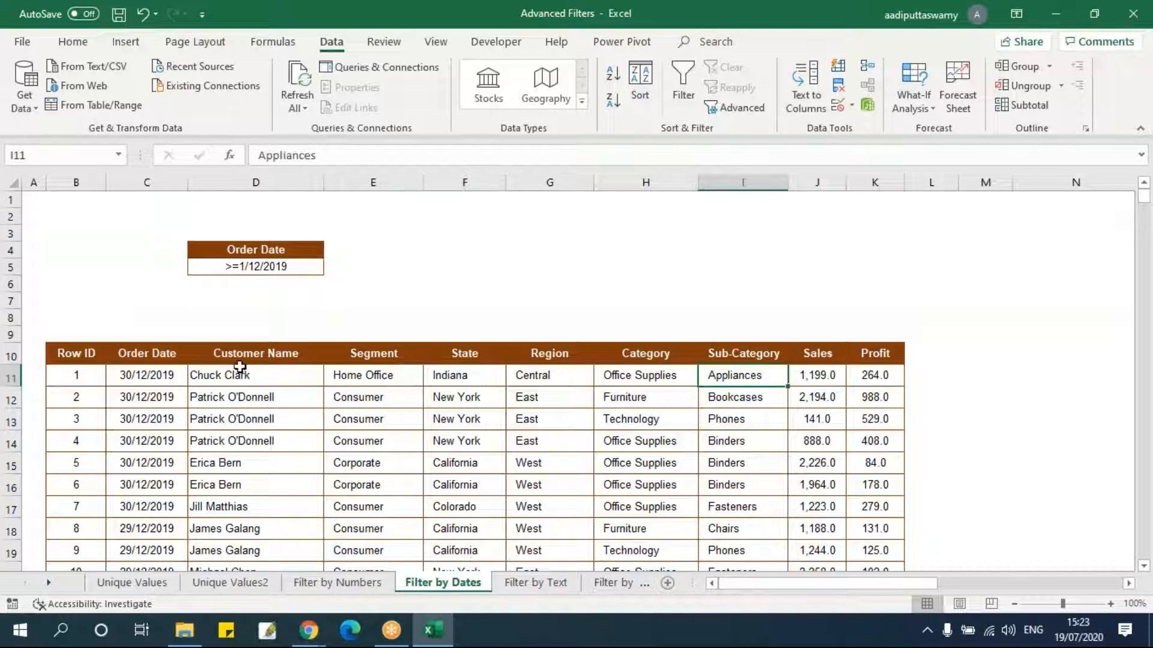
{"action": "left_click", "coordinate": [372, 251]}
{"action": "left_click", "coordinate": [601, 249]}
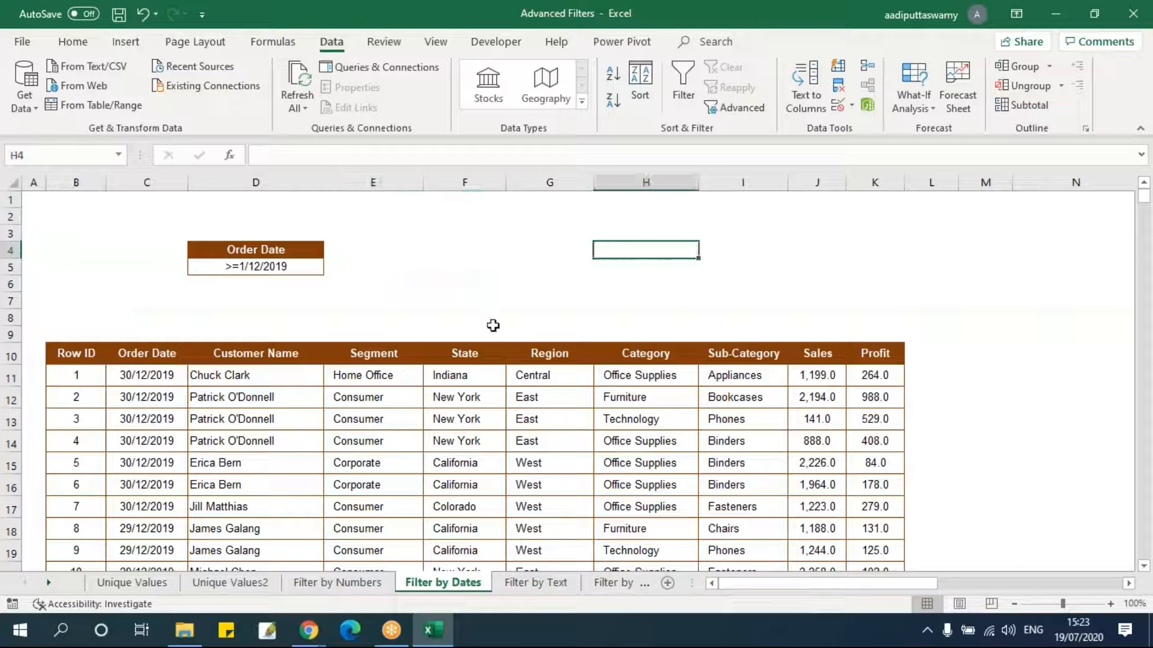
{"action": "left_click_drag", "start_coordinate": [268, 248], "coordinate": [281, 275]}
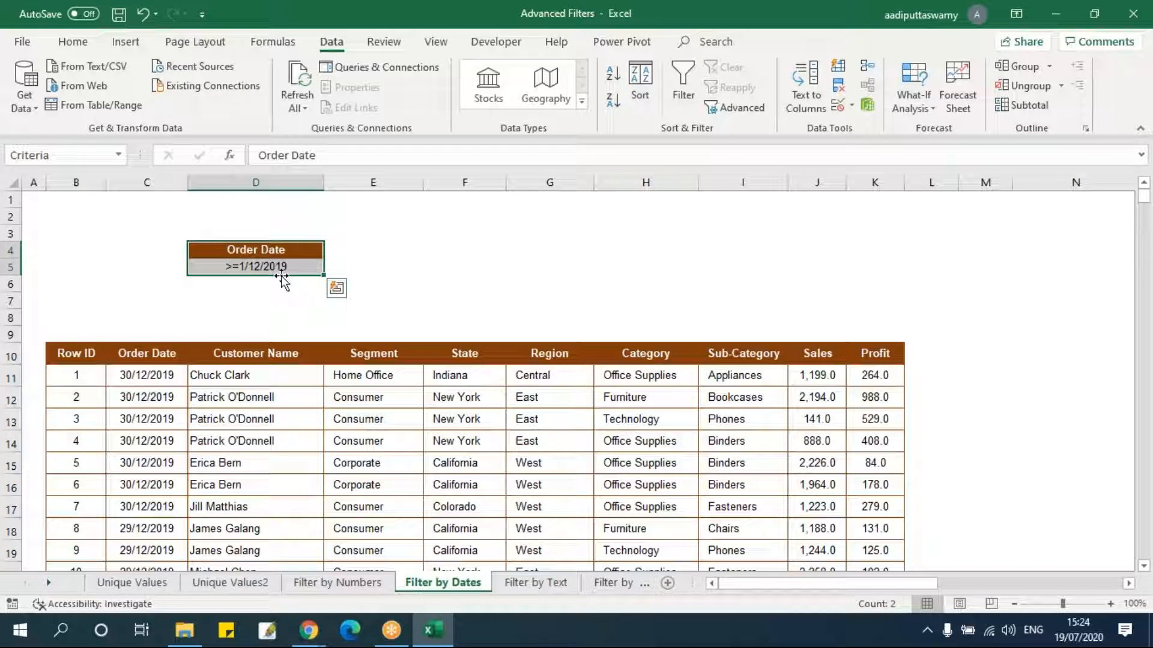
{"action": "left_click", "coordinate": [159, 353]}
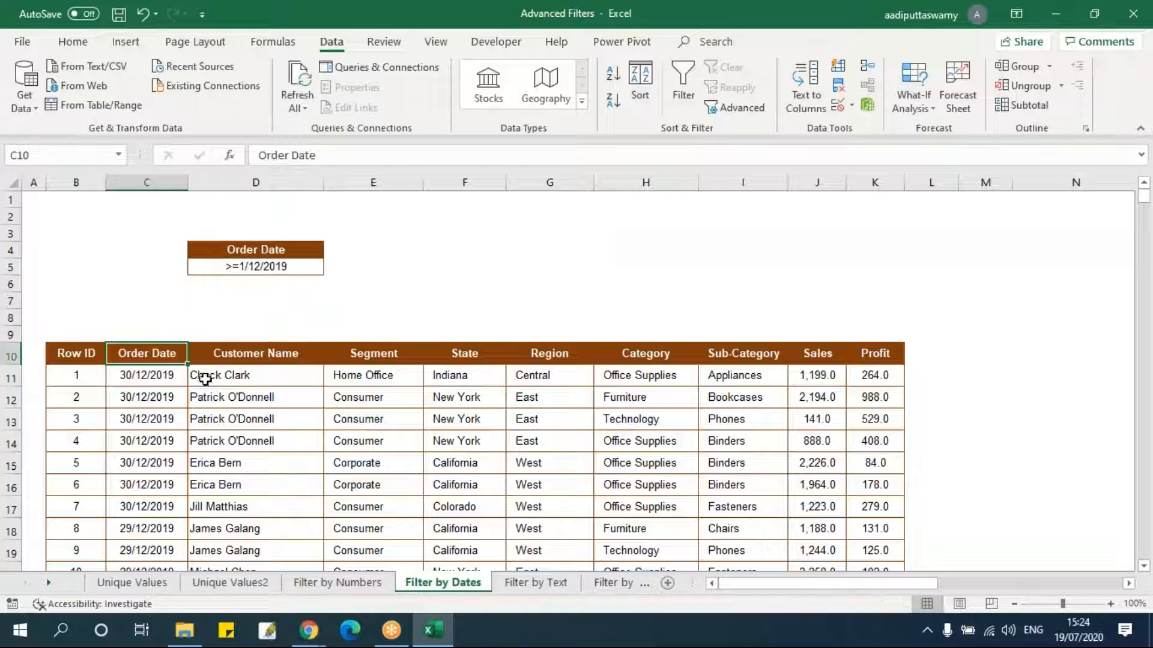
{"action": "left_click", "coordinate": [153, 380]}
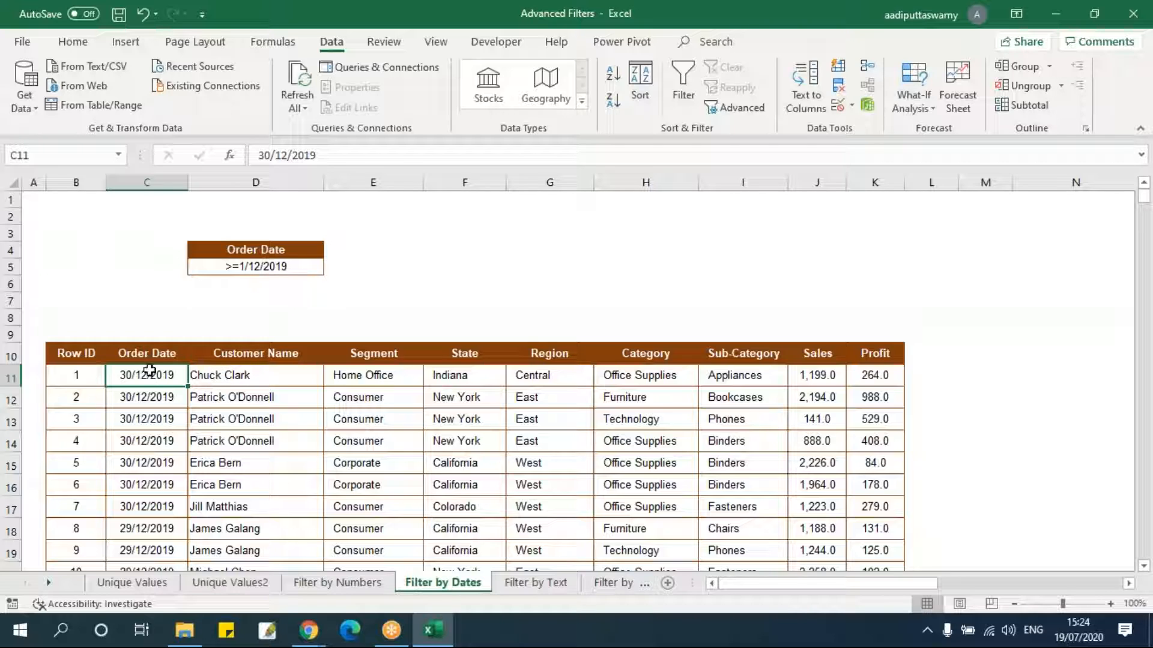
Turn AutoFilter on for the table header, inspect the Order Date filter list, and turn AutoFilter off again.
{"action": "left_click_drag", "start_coordinate": [87, 358], "coordinate": [898, 355]}
{"action": "key", "text": "alt+d"}
{"action": "key", "text": "f"}
{"action": "key", "text": "f"}
{"action": "left_click", "coordinate": [282, 440]}
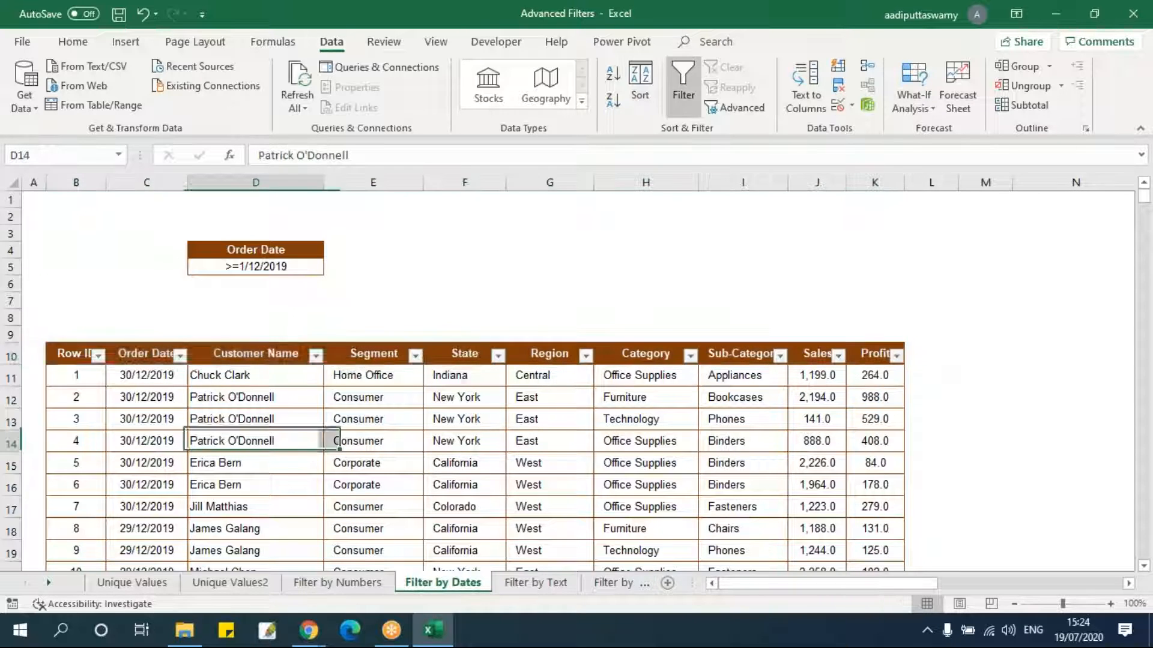
{"action": "left_click", "coordinate": [179, 355]}
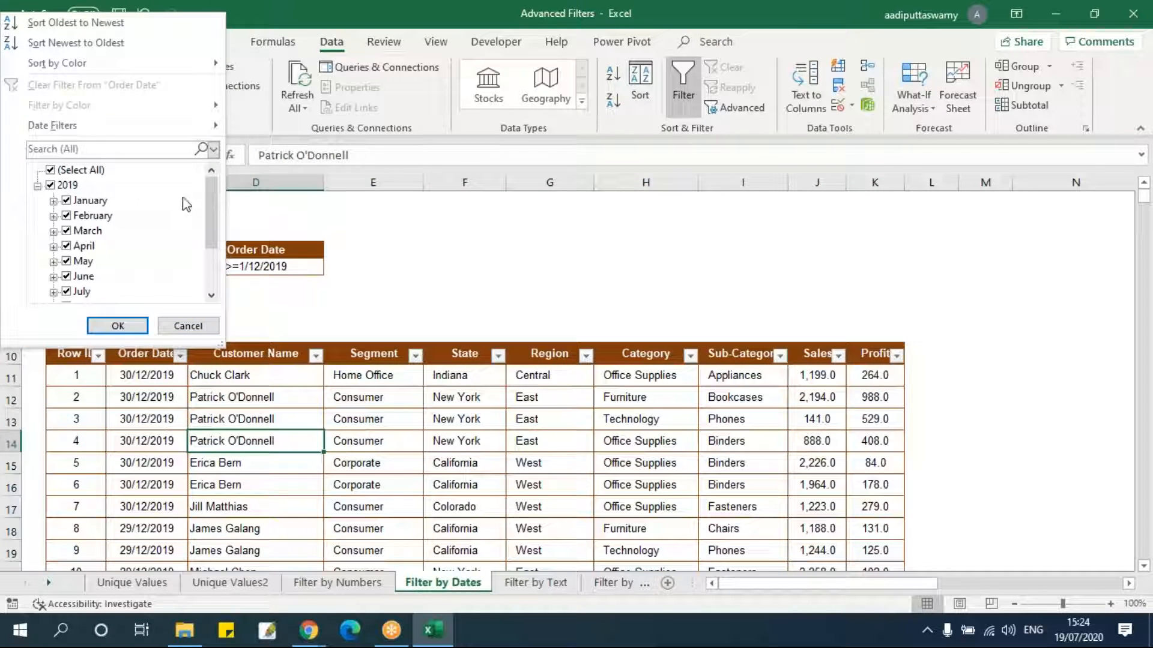
{"action": "left_click", "coordinate": [37, 187]}
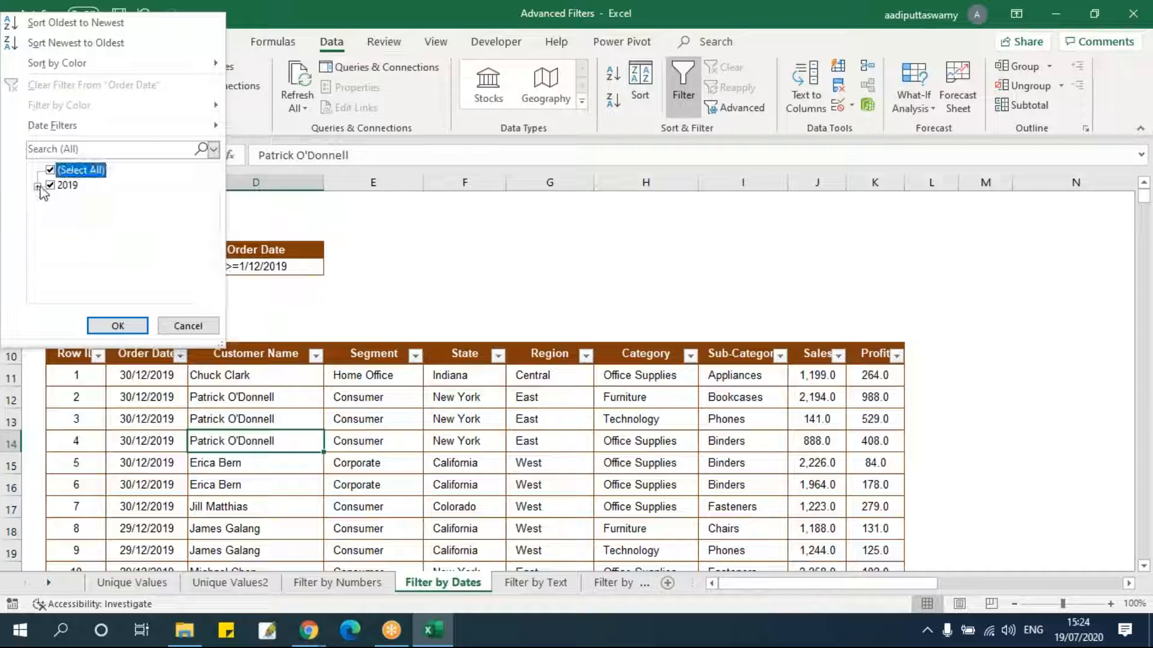
{"action": "left_click", "coordinate": [38, 187]}
{"action": "left_click", "coordinate": [188, 326]}
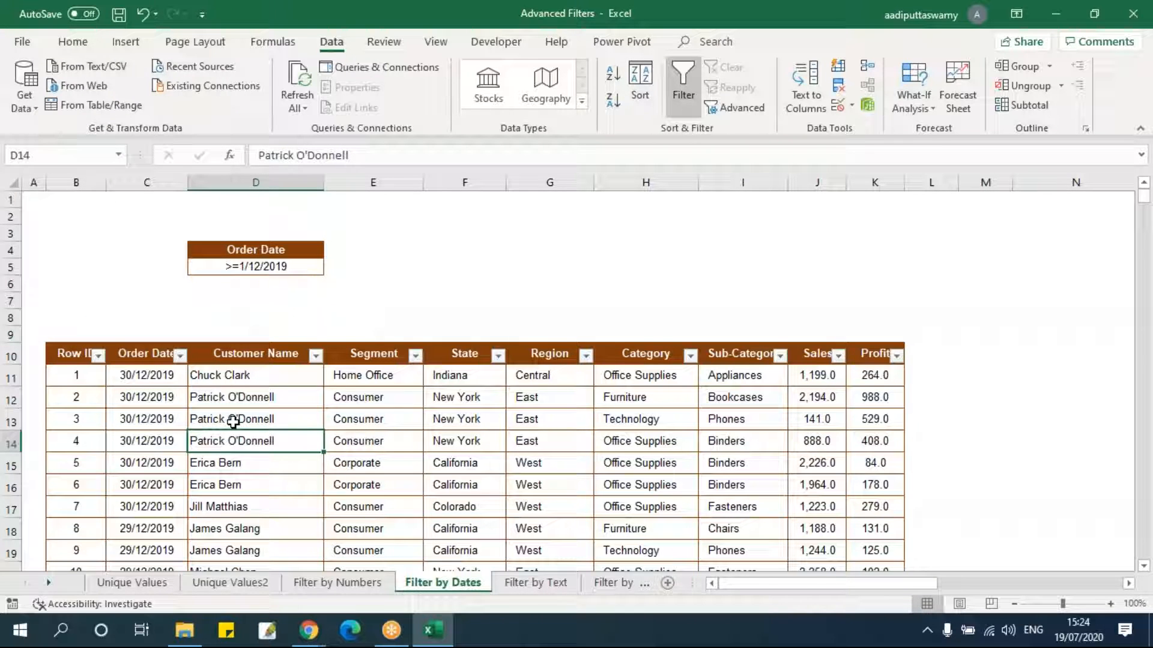
{"action": "left_click", "coordinate": [242, 420]}
{"action": "key", "text": "alt+d"}
{"action": "key", "text": "f"}
{"action": "key", "text": "f"}
Reapply AutoFilter, scroll through the Order Date months in its filter list, then remove AutoFilter.
{"action": "left_click_drag", "start_coordinate": [91, 358], "coordinate": [901, 358]}
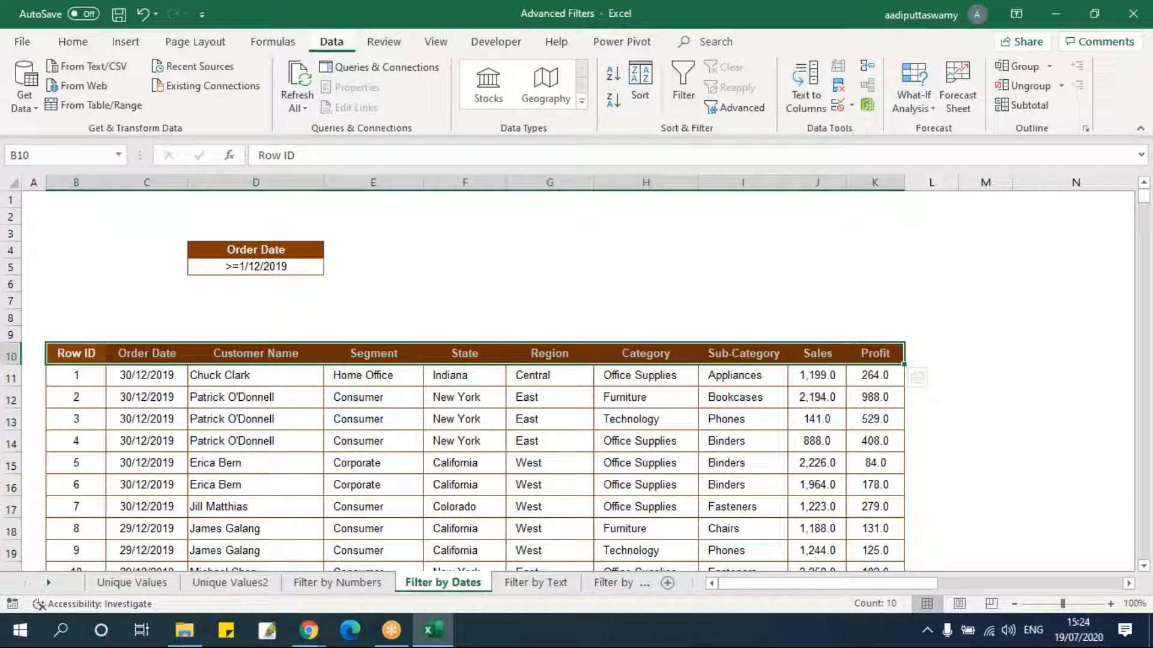
{"action": "key", "text": "ctrl+shift+l"}
{"action": "left_click", "coordinate": [232, 418]}
{"action": "left_click", "coordinate": [180, 356]}
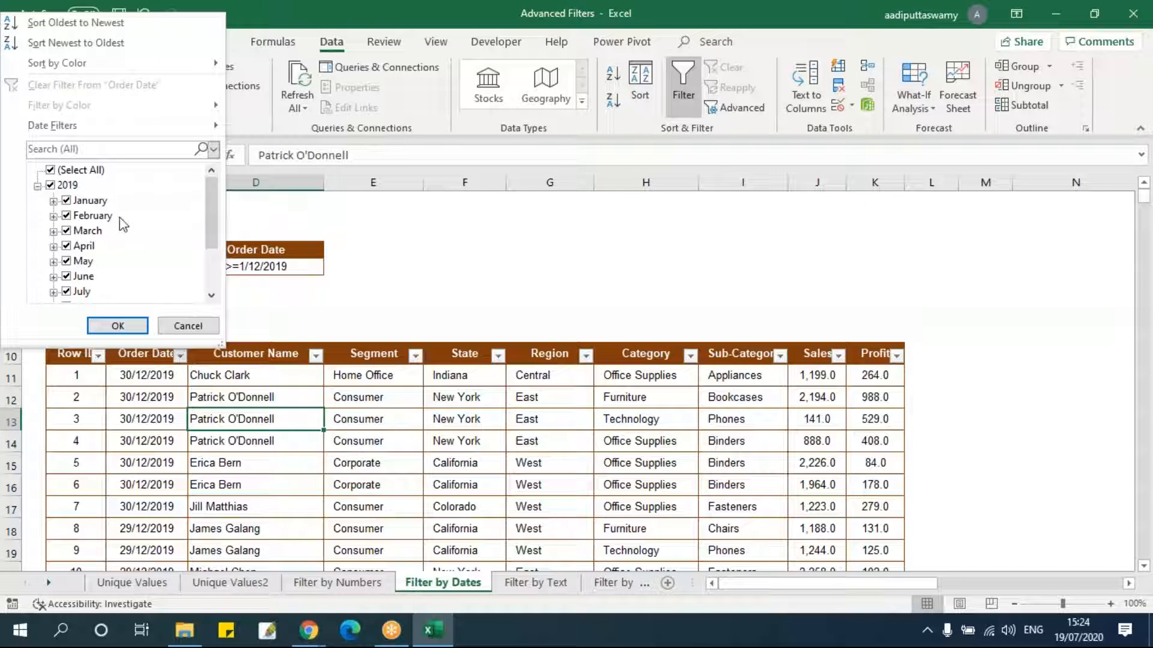
{"action": "scroll", "coordinate": [200, 203], "scroll_direction": "down", "scroll_amount": 2}
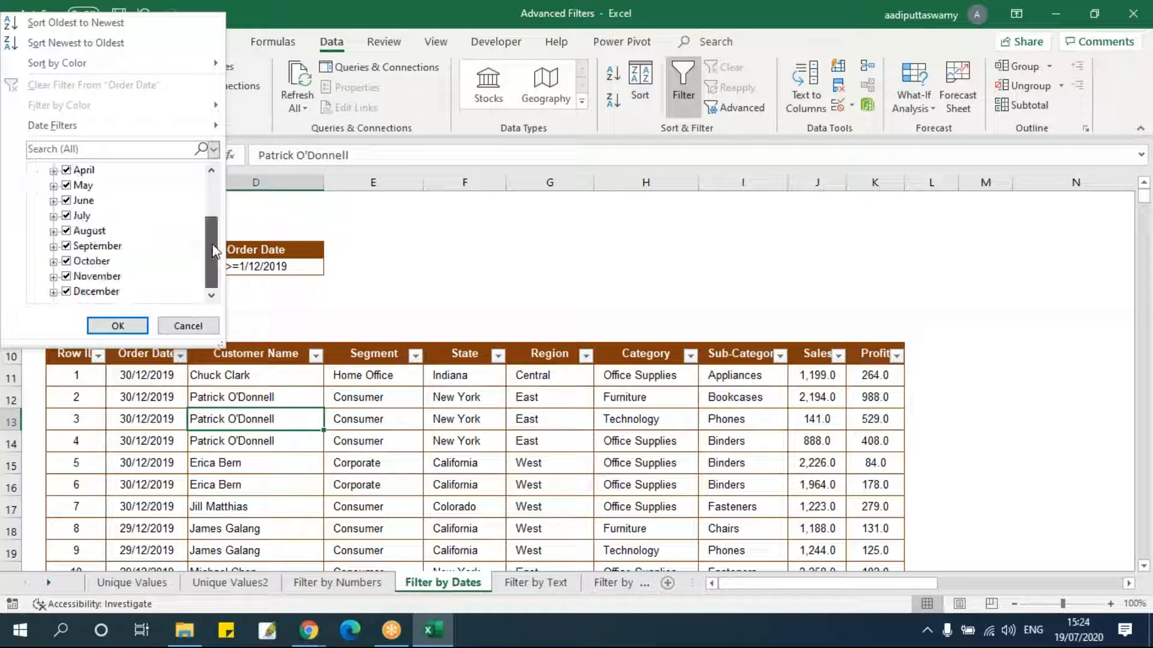
{"action": "left_click", "coordinate": [188, 325]}
{"action": "left_click", "coordinate": [257, 447]}
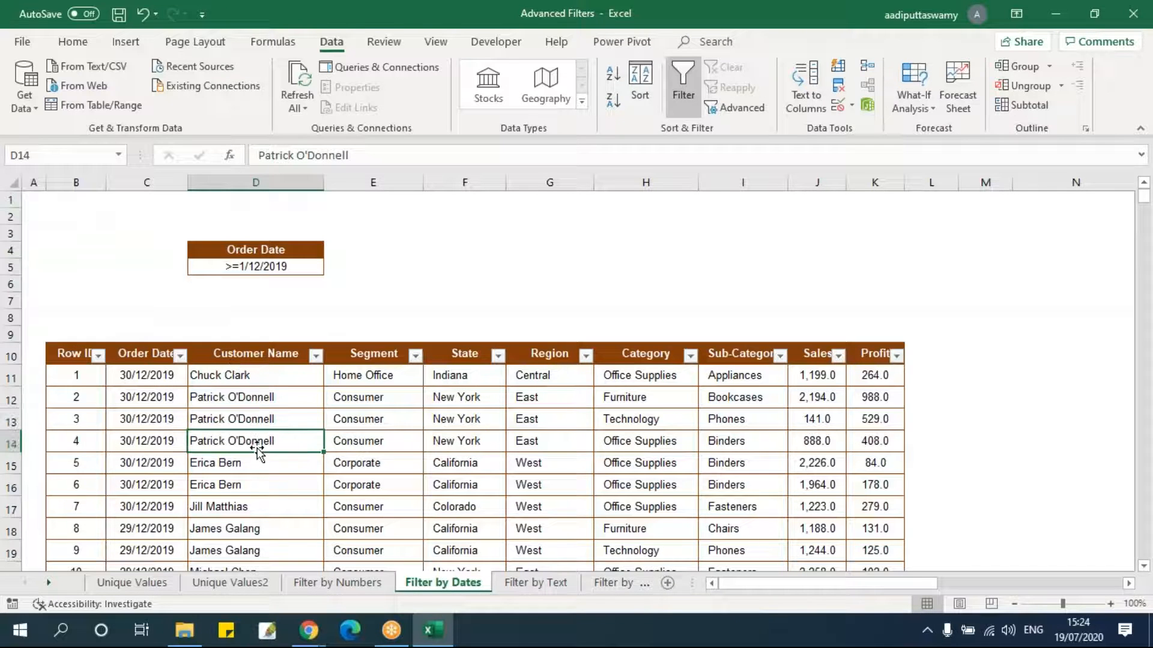
{"action": "left_click", "coordinate": [198, 377]}
{"action": "key", "text": "ctrl+shift+l"}
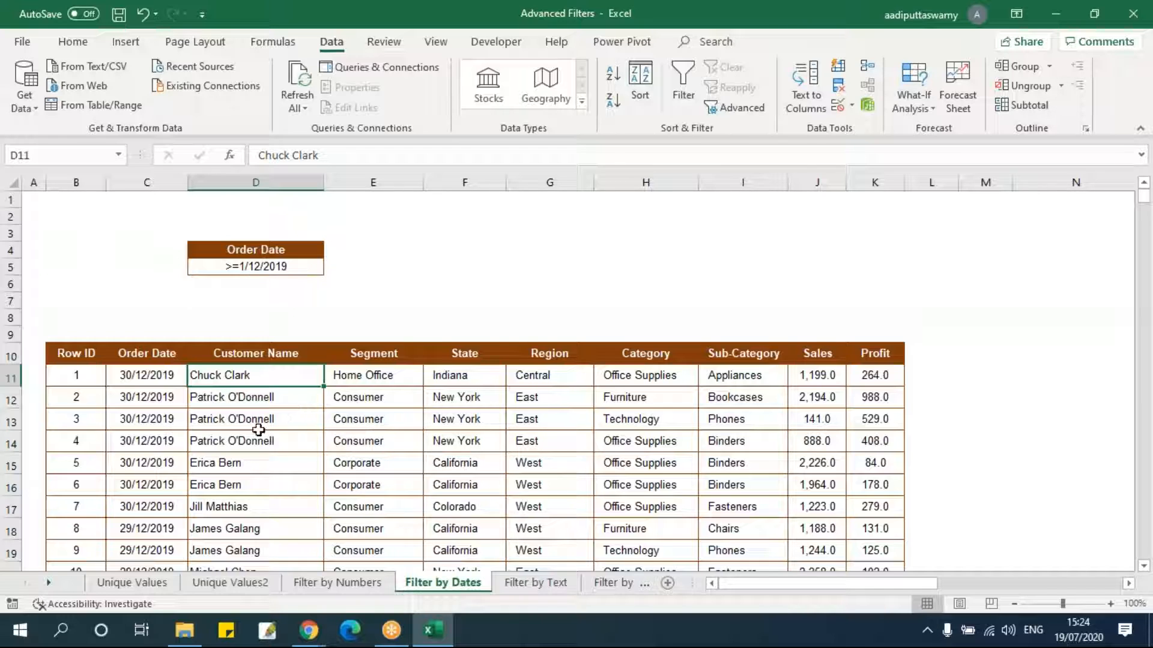
Open Advanced Filter and set the list range to the whole table, B10:K3322.
{"action": "left_click", "coordinate": [89, 352]}
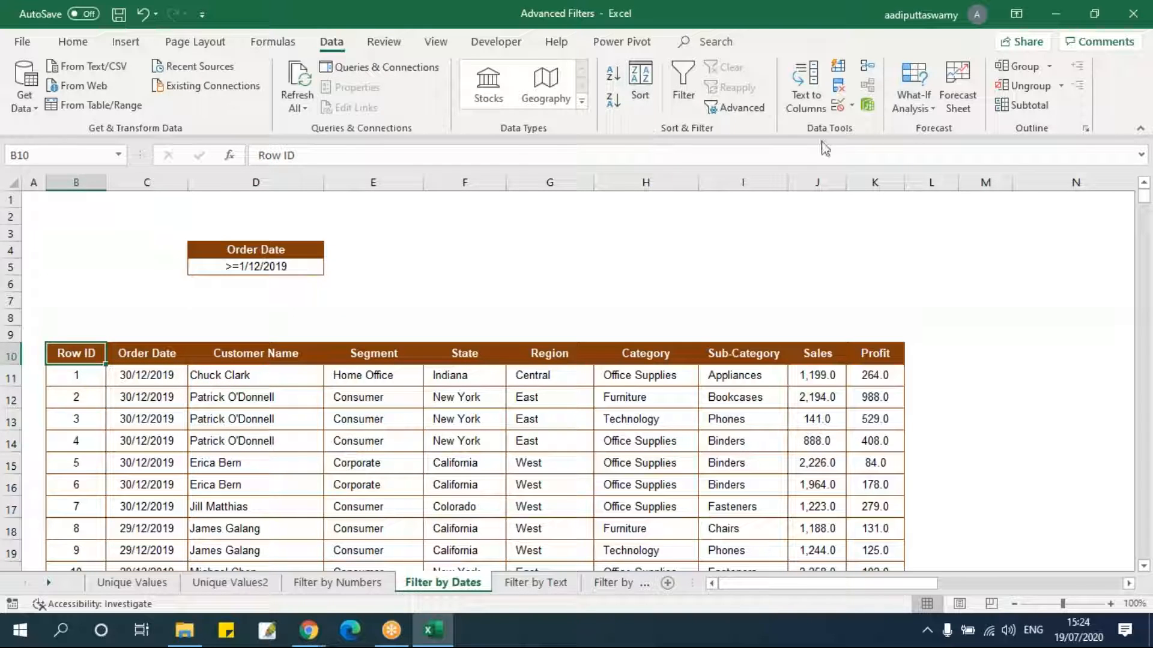
{"action": "left_click", "coordinate": [743, 108]}
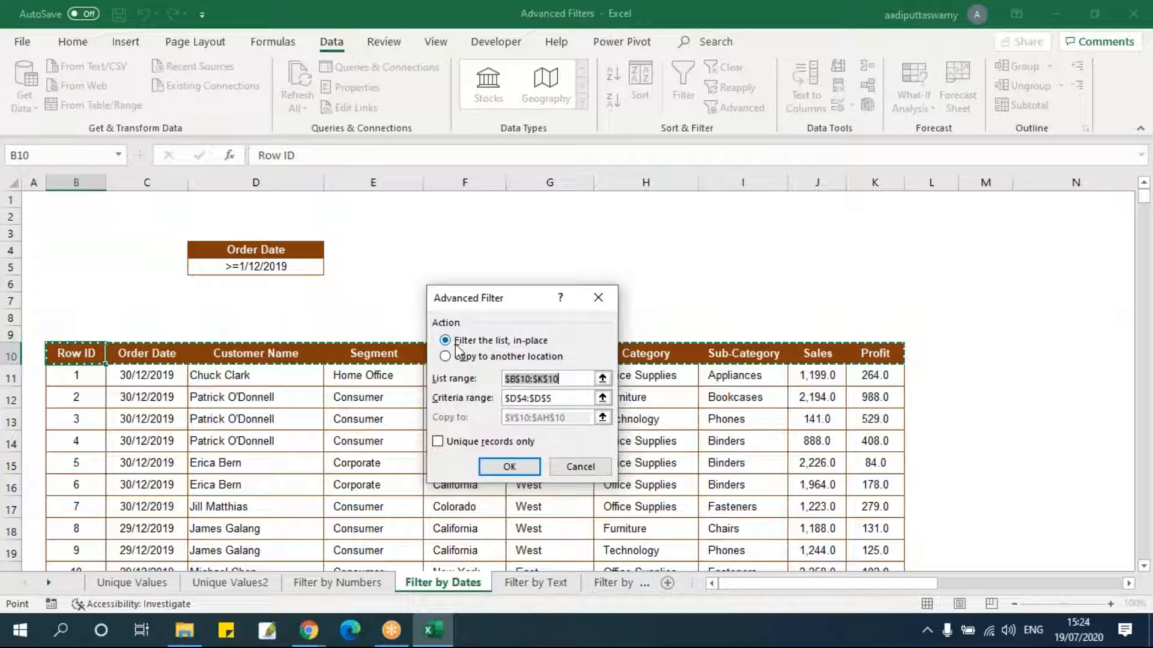
{"action": "left_click", "coordinate": [602, 379]}
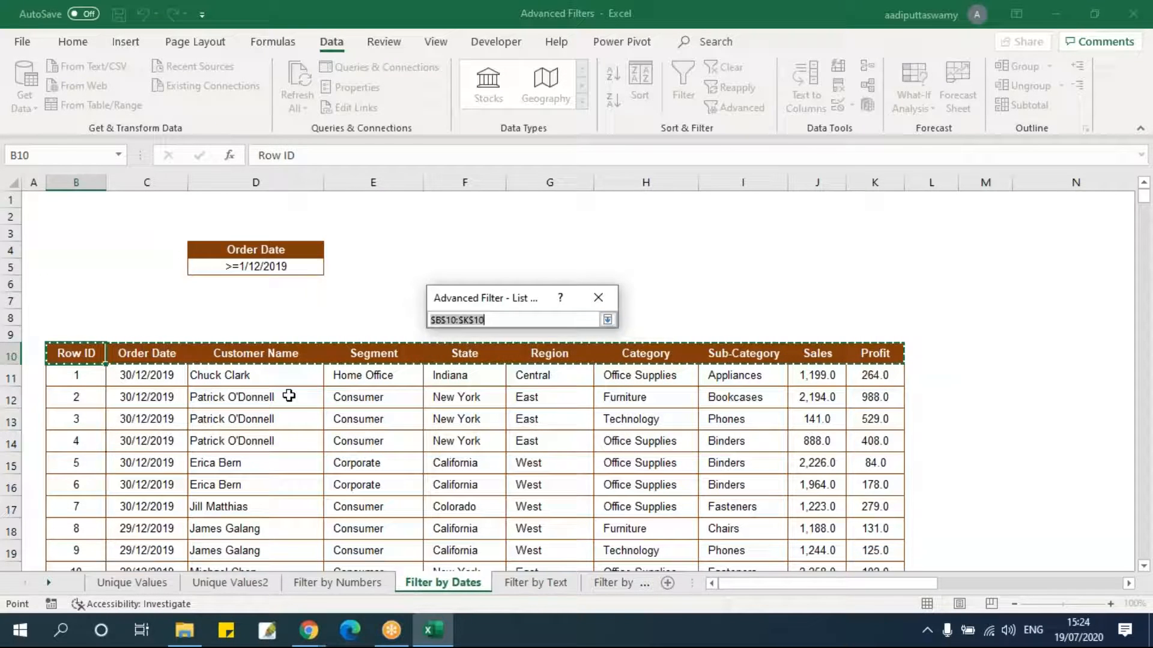
{"action": "left_click", "coordinate": [85, 354]}
{"action": "key", "text": "ctrl+shift+Right"}
{"action": "key", "text": "ctrl+shift+Down"}
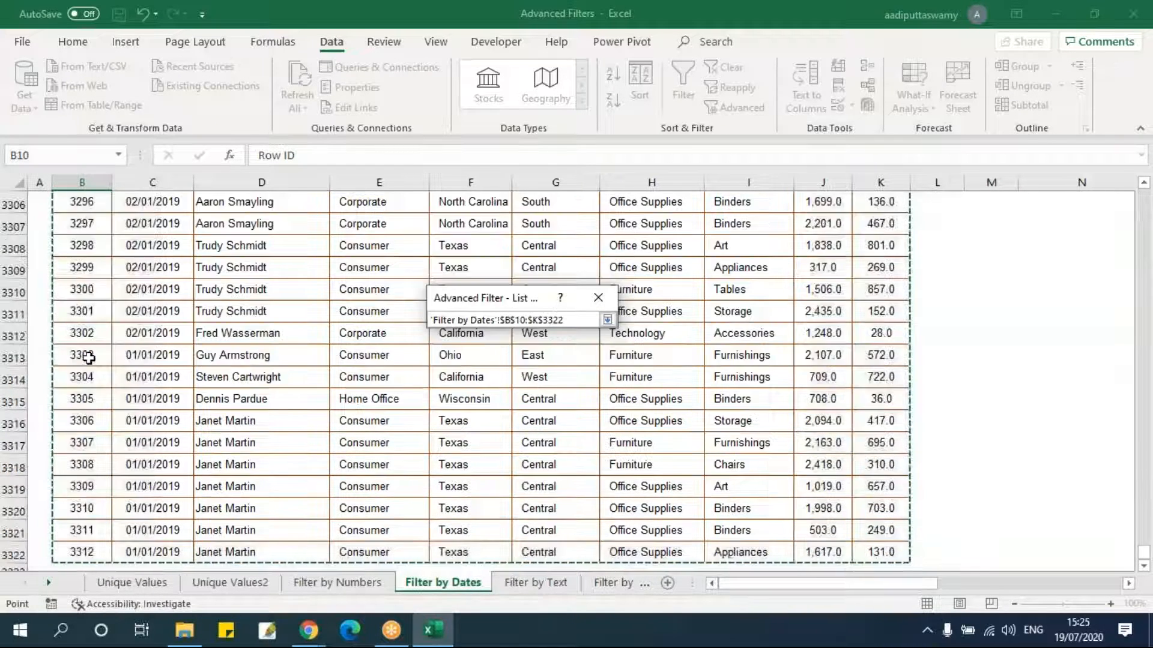
{"action": "left_click", "coordinate": [607, 320]}
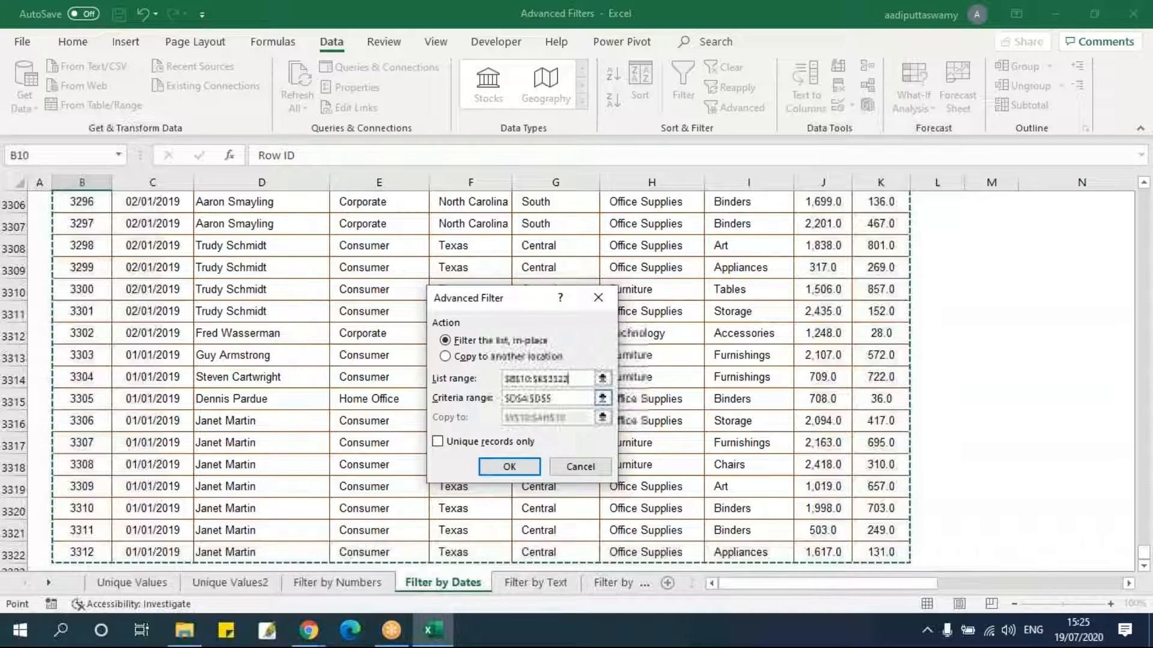
Set the criteria range to the Order Date criteria cells D4:D5.
{"action": "left_click", "coordinate": [602, 398]}
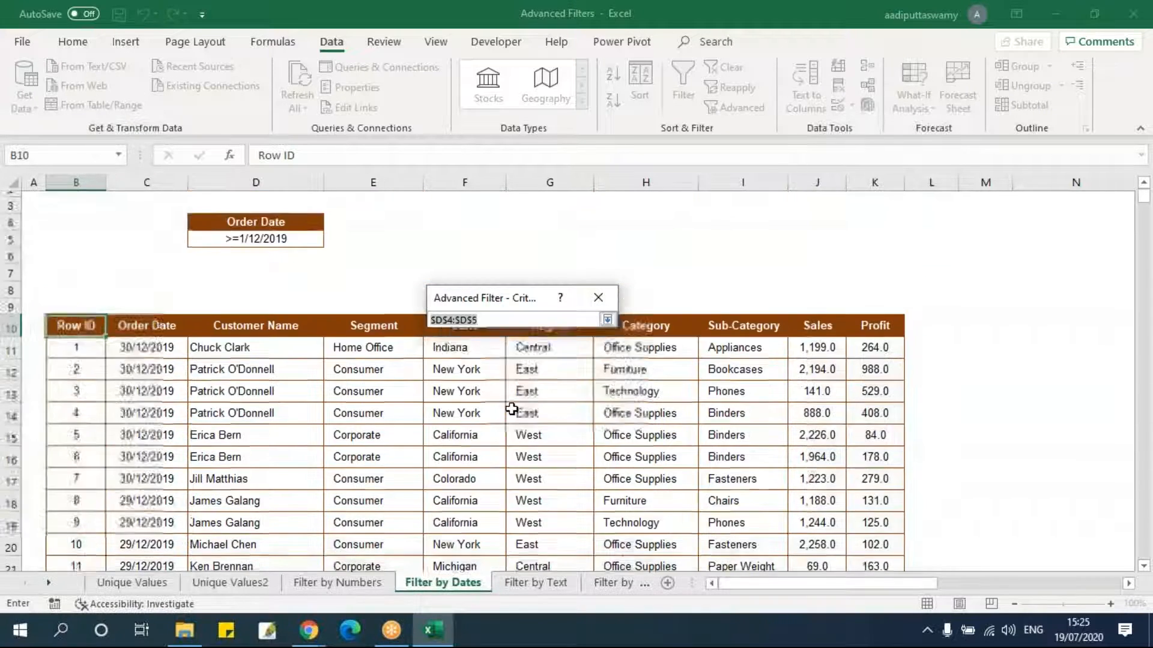
{"action": "left_click_drag", "start_coordinate": [120, 252], "coordinate": [982, 294]}
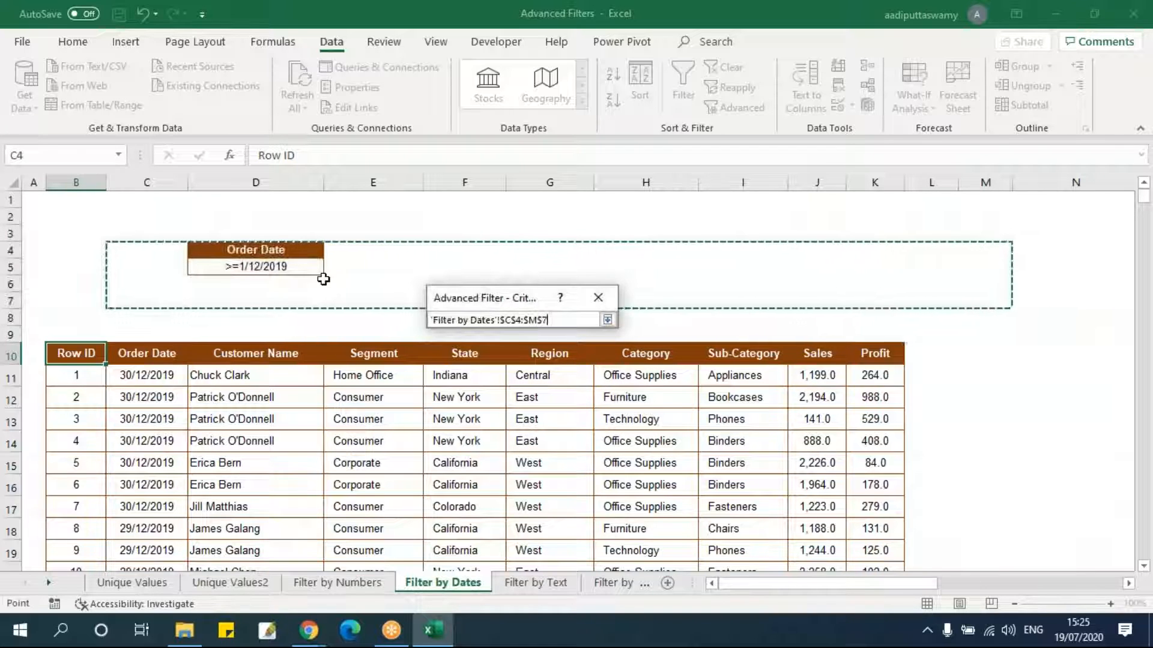
{"action": "left_click_drag", "start_coordinate": [301, 250], "coordinate": [298, 264]}
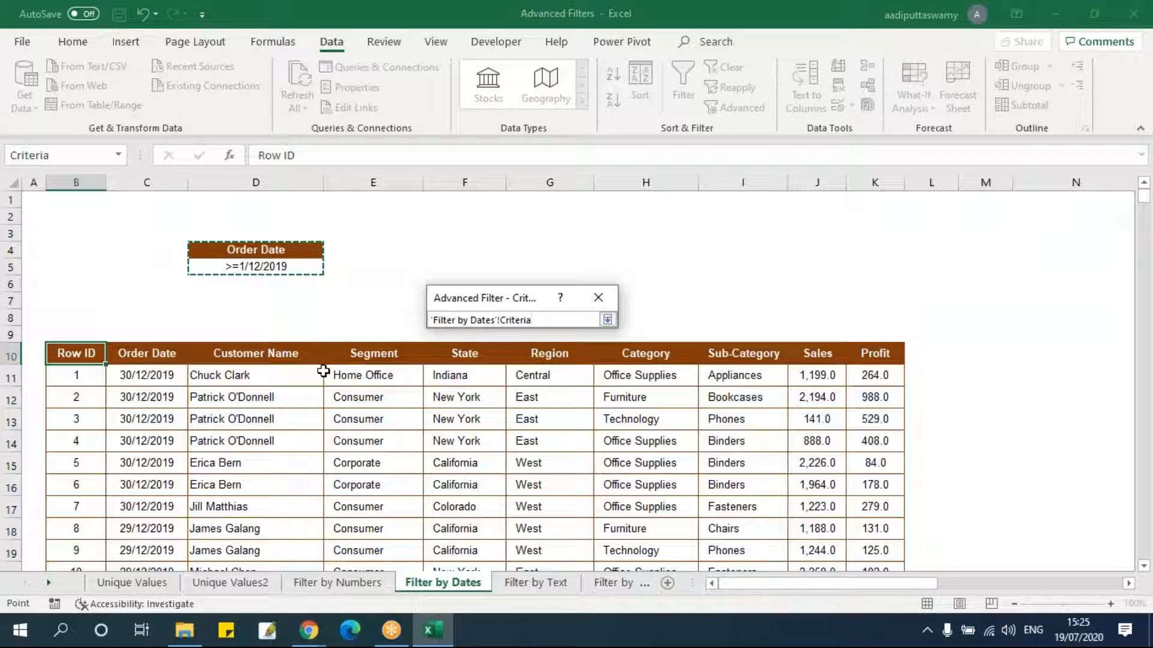
{"action": "left_click", "coordinate": [609, 319]}
Choose to copy results to another location, set the destination to O10, and run the Advanced Filter.
{"action": "left_click", "coordinate": [473, 357]}
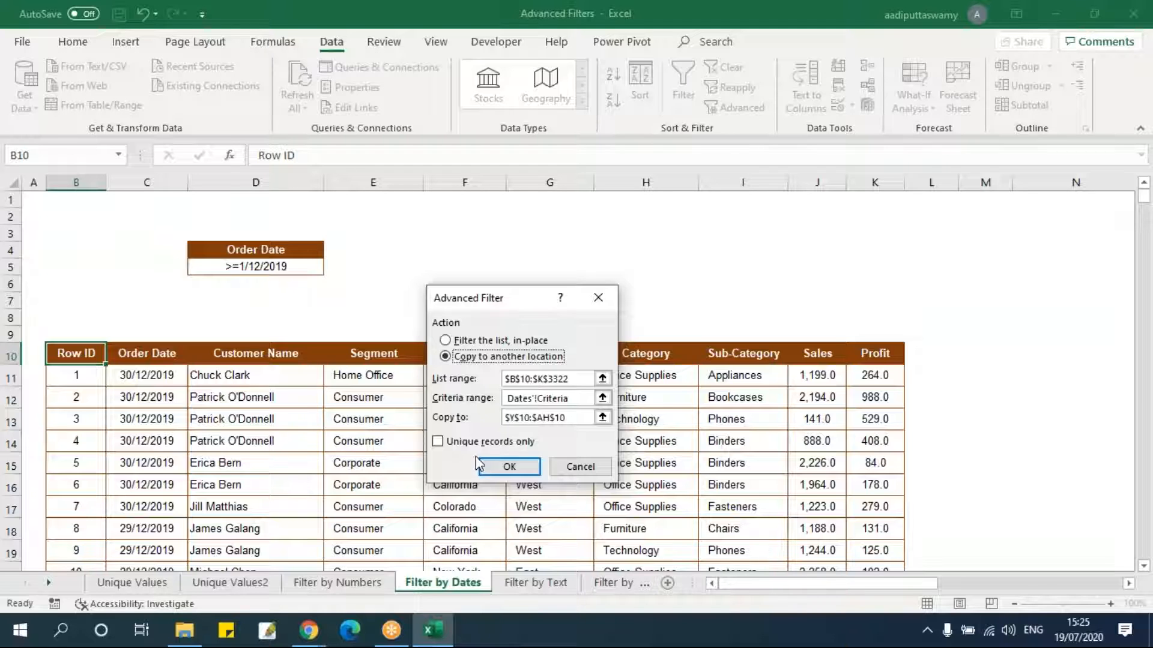
{"action": "left_click", "coordinate": [602, 417]}
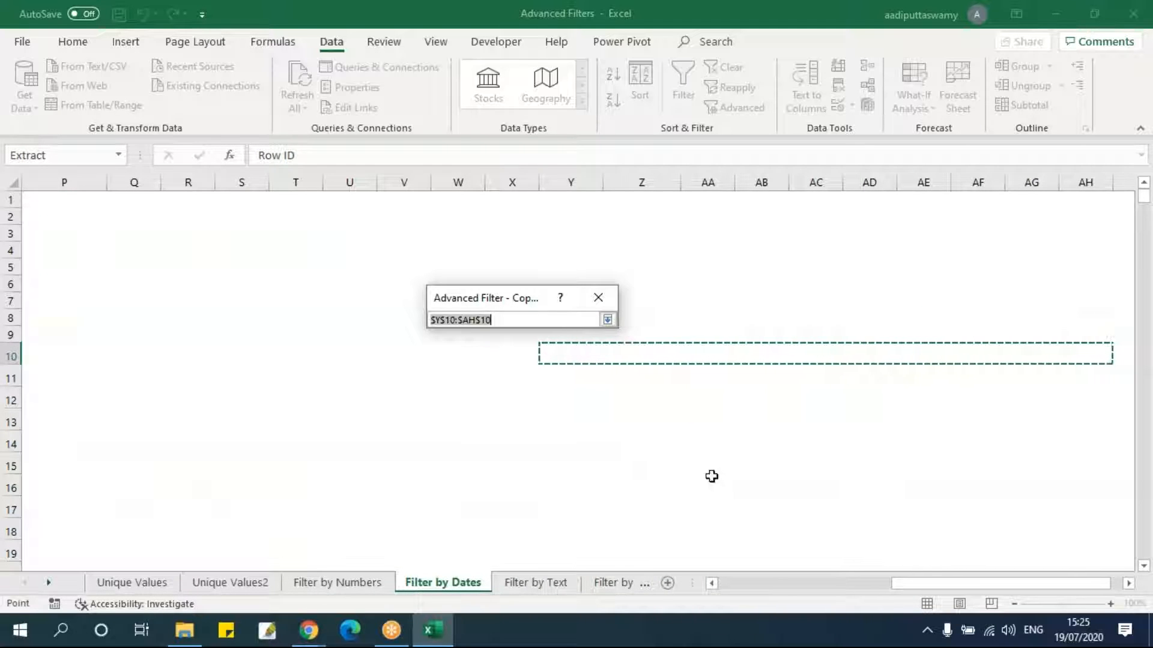
{"action": "left_click_drag", "start_coordinate": [912, 583], "coordinate": [809, 583]}
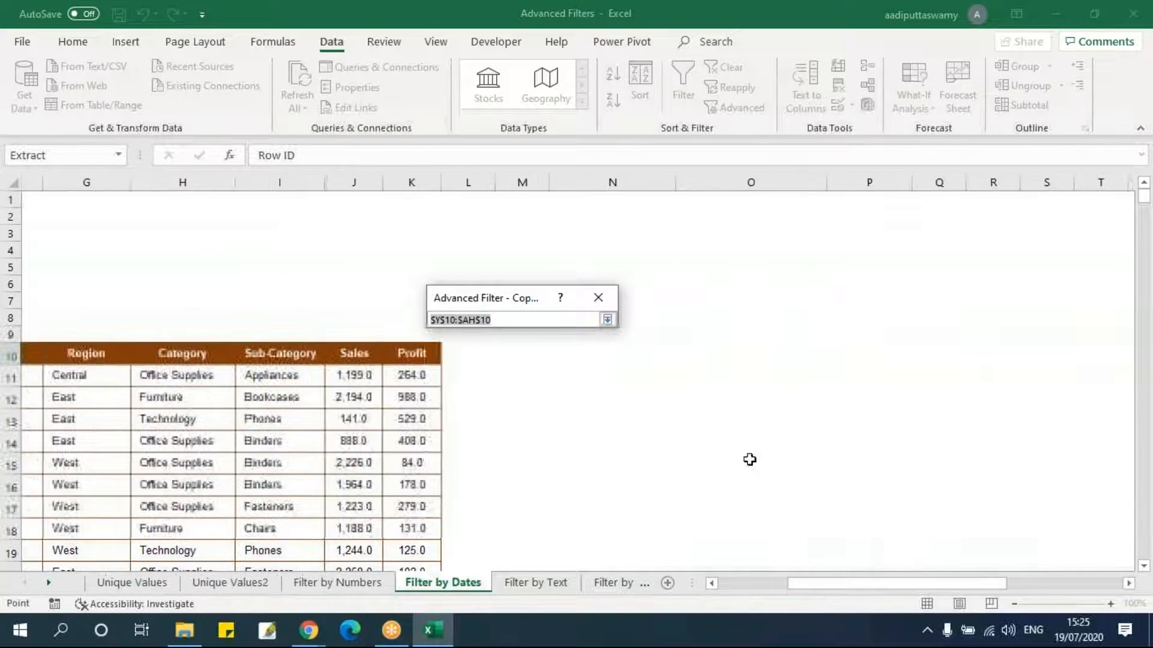
{"action": "left_click", "coordinate": [693, 353]}
{"action": "left_click", "coordinate": [607, 319]}
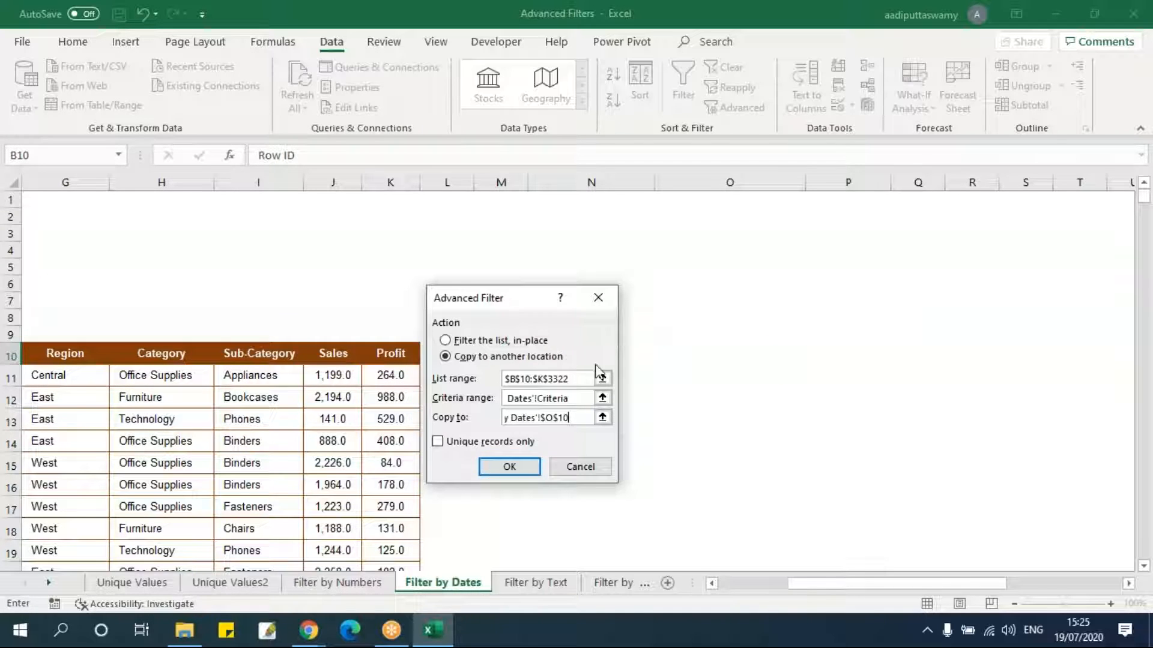
{"action": "left_click", "coordinate": [521, 468]}
Apply AutoFilter to the copied results' header row O10:X10 and inspect its Order Date filter list.
{"action": "left_click_drag", "start_coordinate": [753, 593], "coordinate": [839, 597]}
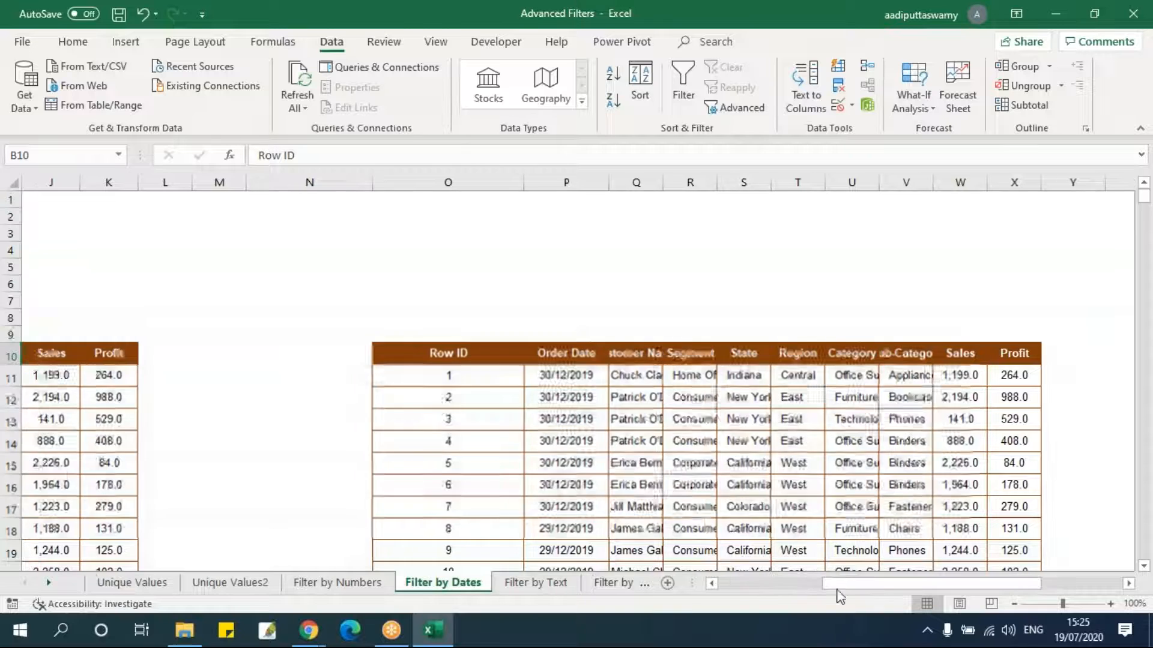
{"action": "left_click_drag", "start_coordinate": [414, 355], "coordinate": [995, 349]}
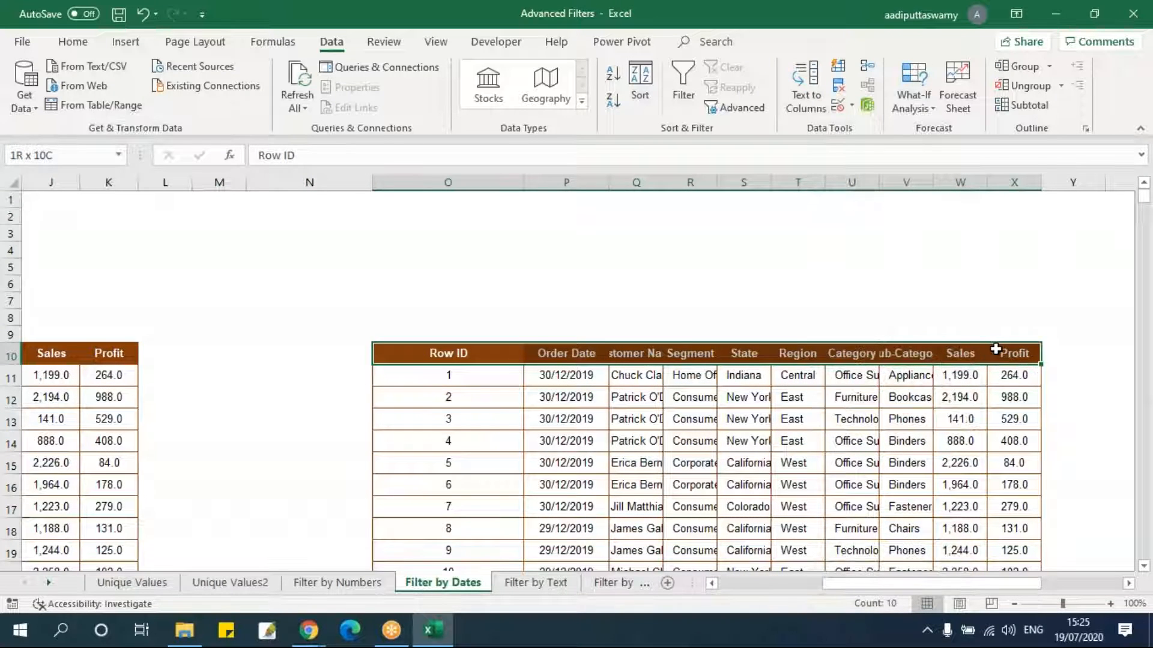
{"action": "left_click", "coordinate": [683, 85]}
{"action": "left_click", "coordinate": [751, 419]}
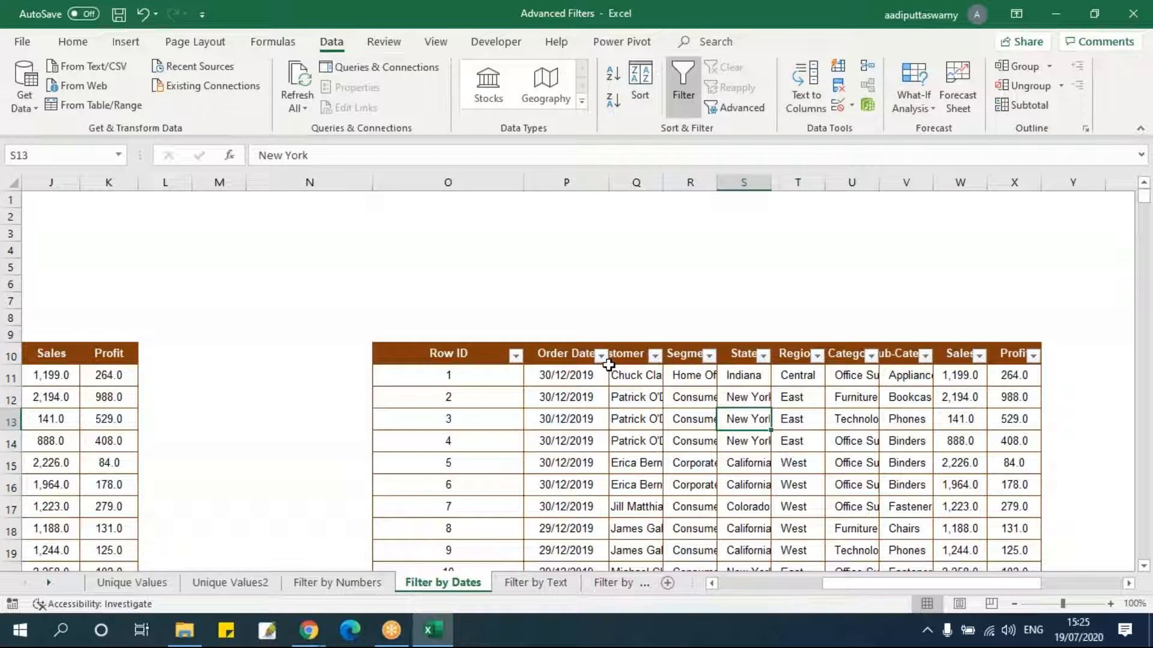
{"action": "left_click", "coordinate": [601, 356]}
{"action": "left_click_drag", "start_coordinate": [593, 195], "coordinate": [592, 225]}
{"action": "scroll", "coordinate": [594, 234], "scroll_direction": "up", "scroll_amount": 5}
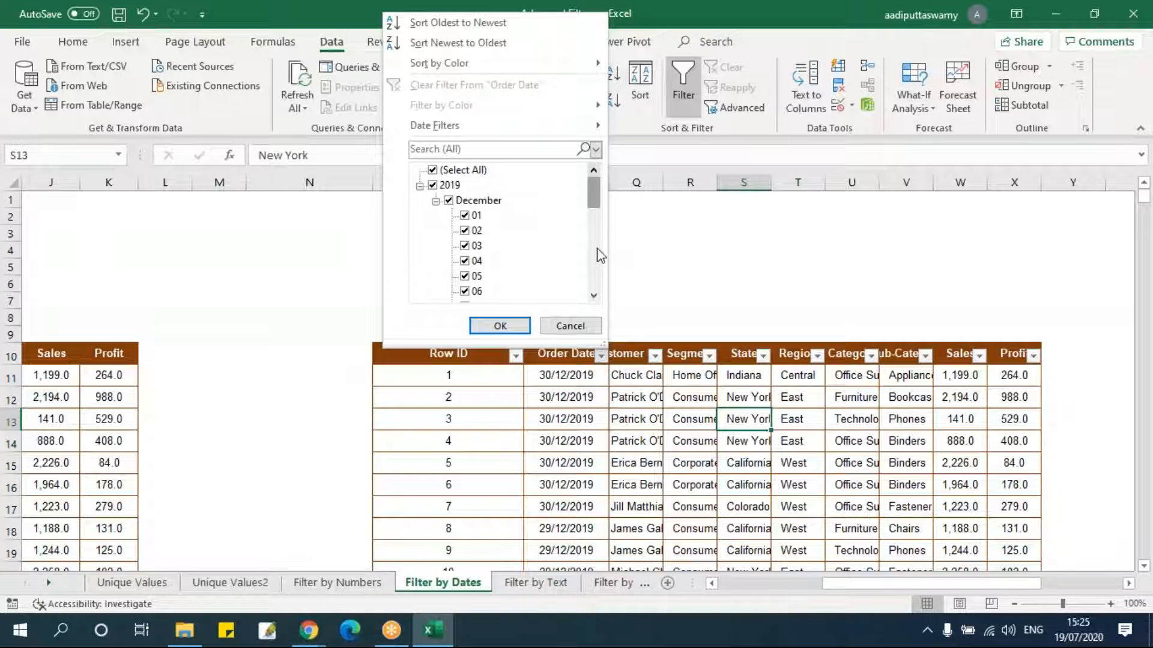
{"action": "left_click", "coordinate": [585, 326]}
{"action": "left_click", "coordinate": [601, 443]}
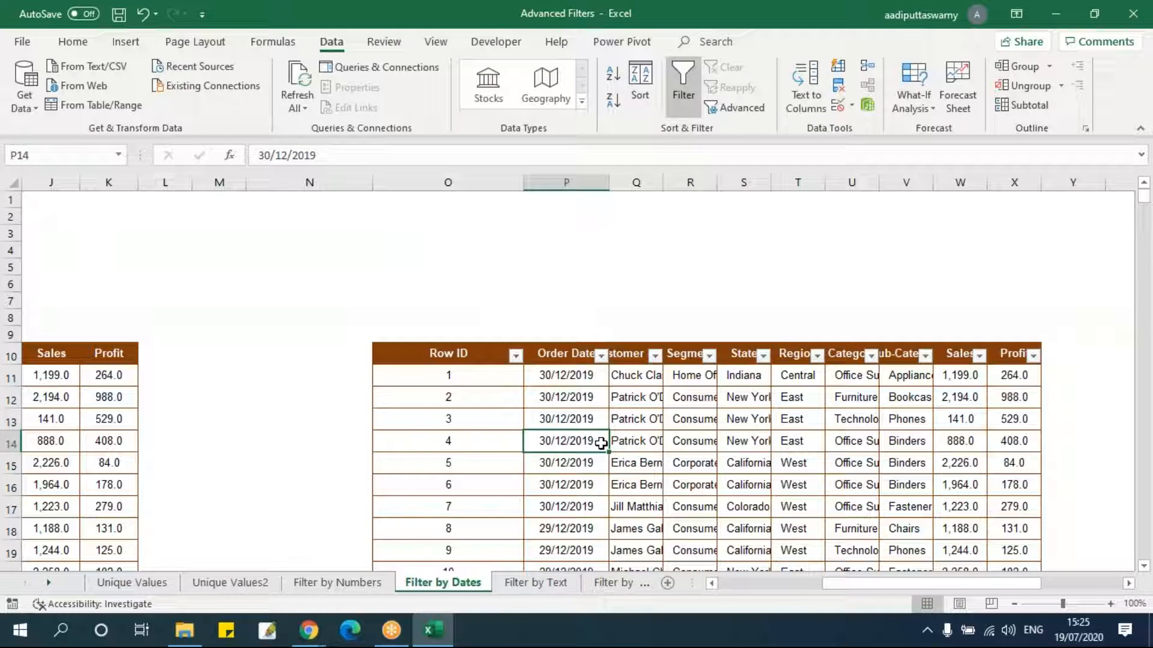
Copy the Order Date criteria header and value from D4:D5 into E4:E5.
{"action": "left_click_drag", "start_coordinate": [901, 592], "coordinate": [796, 592]}
{"action": "left_click", "coordinate": [406, 306]}
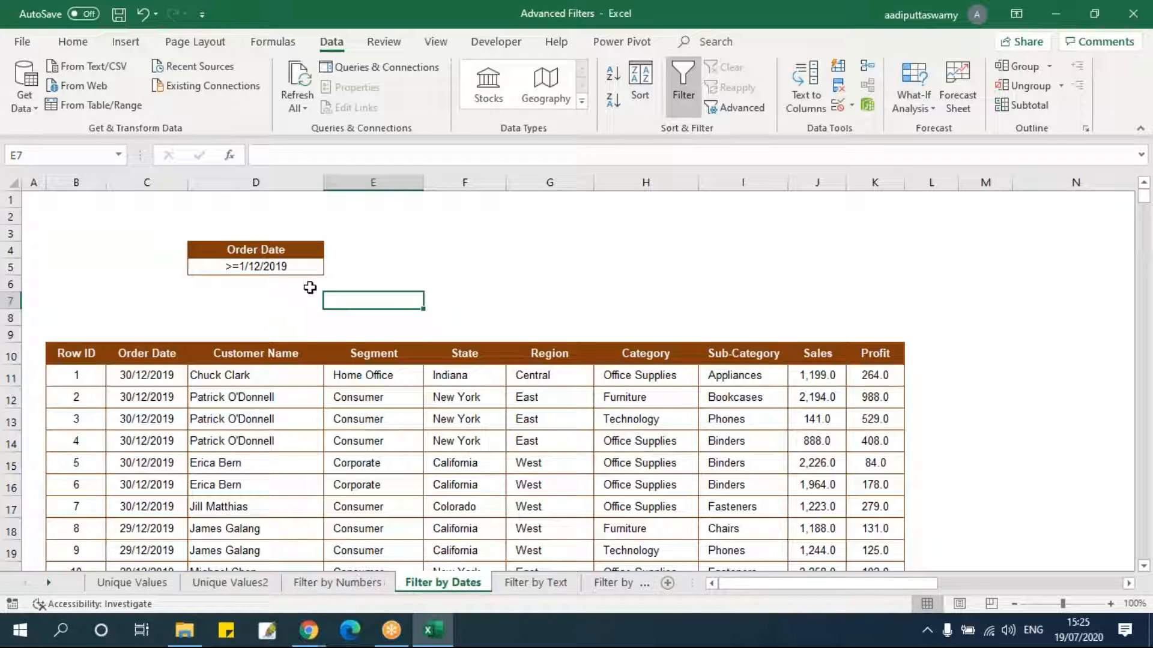
{"action": "left_click_drag", "start_coordinate": [378, 253], "coordinate": [379, 266]}
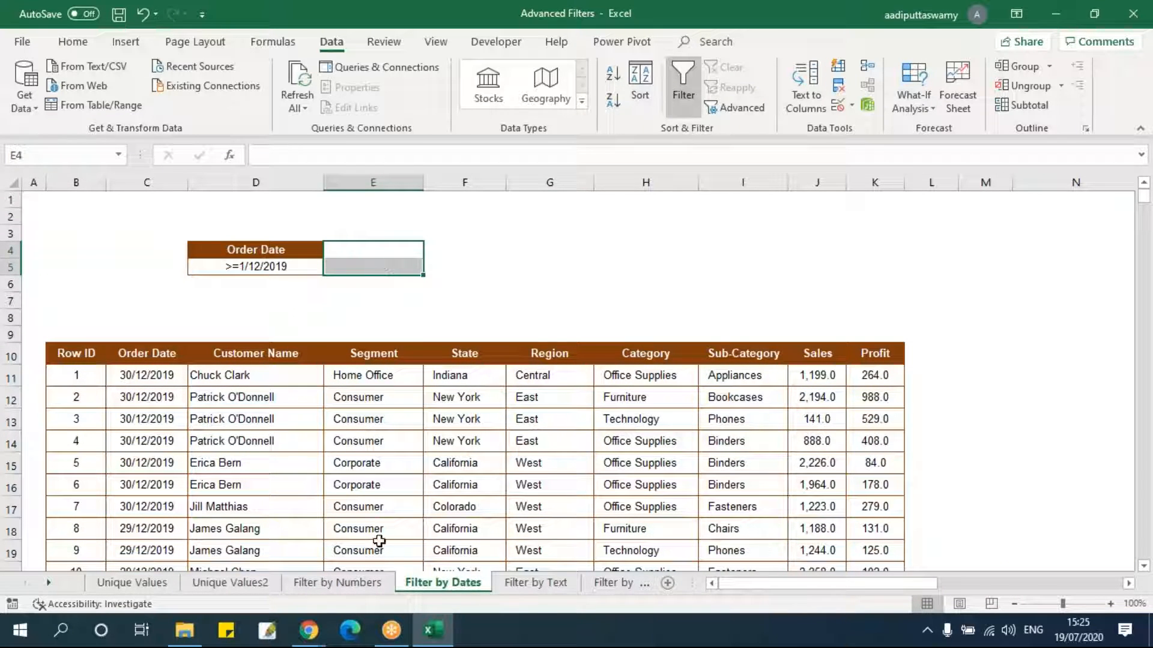
{"action": "left_click", "coordinate": [364, 583]}
{"action": "left_click_drag", "start_coordinate": [1052, 373], "coordinate": [800, 488]}
{"action": "left_click", "coordinate": [443, 583]}
{"action": "left_click", "coordinate": [371, 298]}
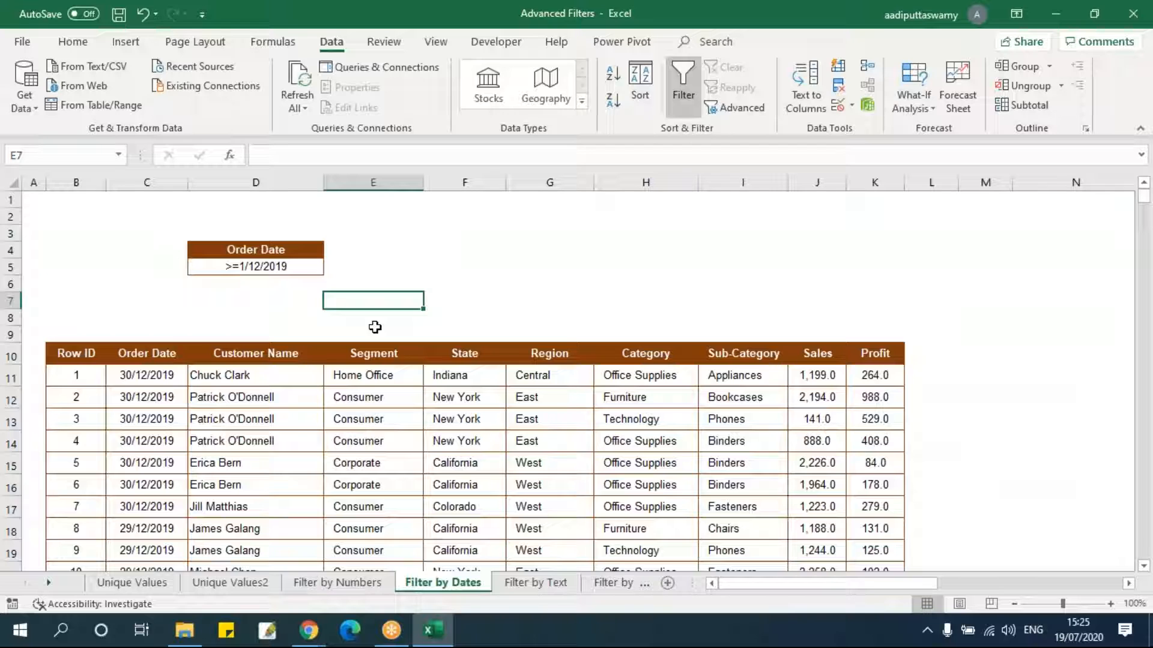
{"action": "left_click_drag", "start_coordinate": [301, 246], "coordinate": [302, 266]}
{"action": "key", "text": "ctrl+c"}
{"action": "left_click", "coordinate": [371, 251]}
{"action": "key", "text": "ctrl+v"}
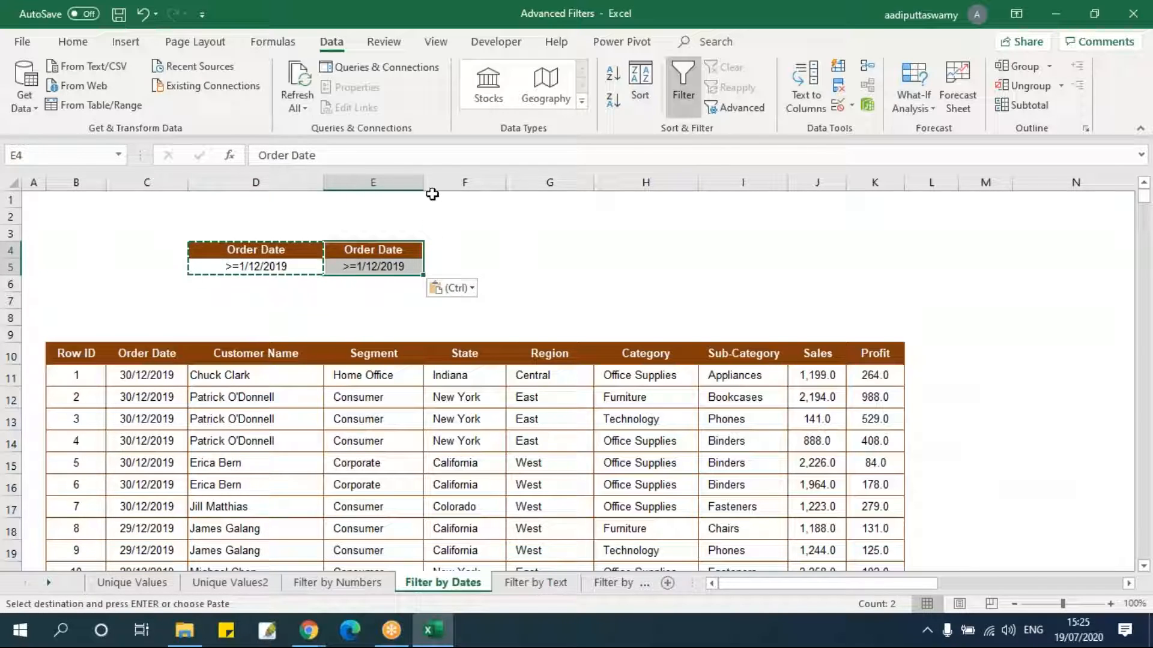
{"action": "key", "text": "Escape"}
Change the copied criterion in E5 to <=10/12/2019.
{"action": "double_click", "coordinate": [390, 266]}
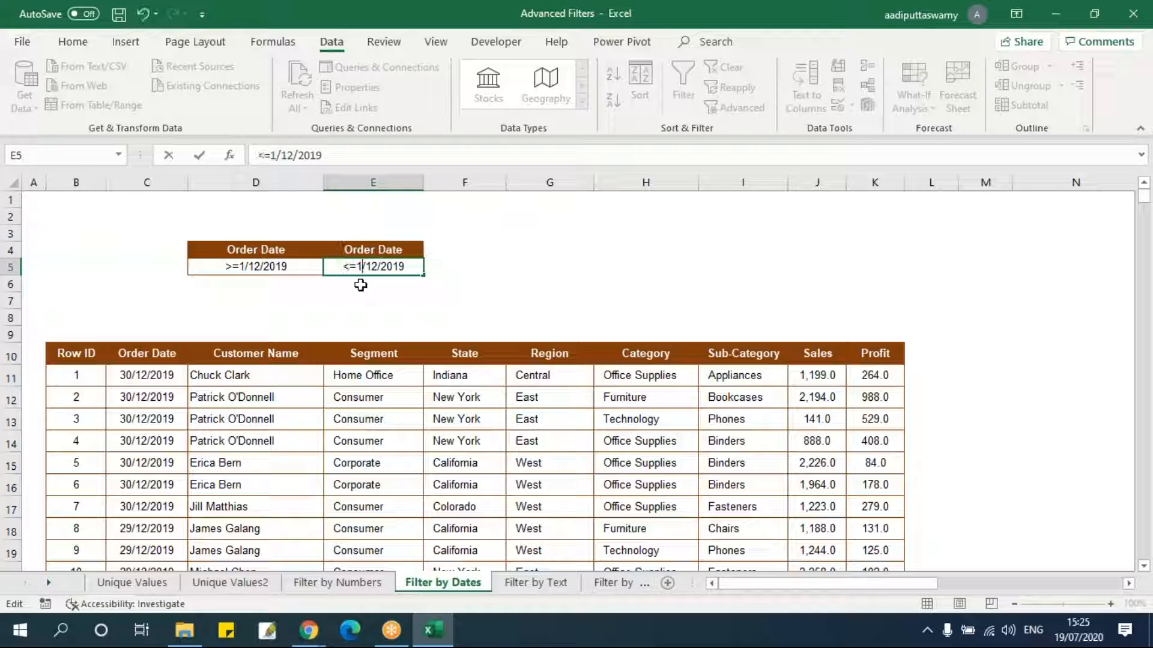
{"action": "type", "text": "0"}
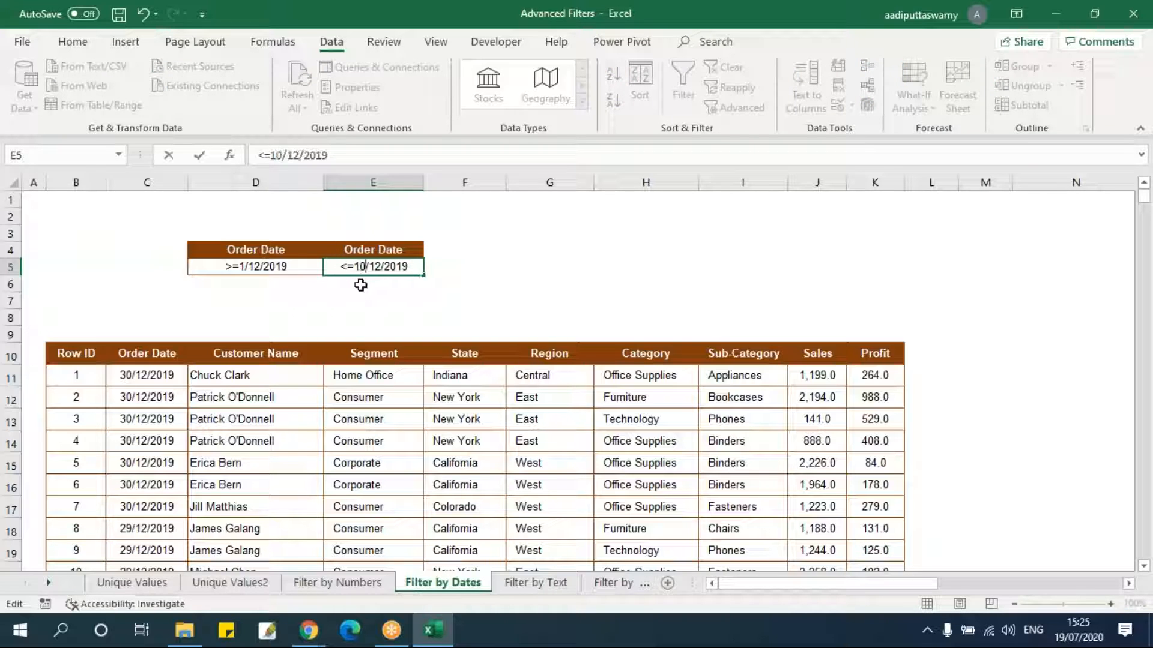
{"action": "left_click", "coordinate": [445, 302]}
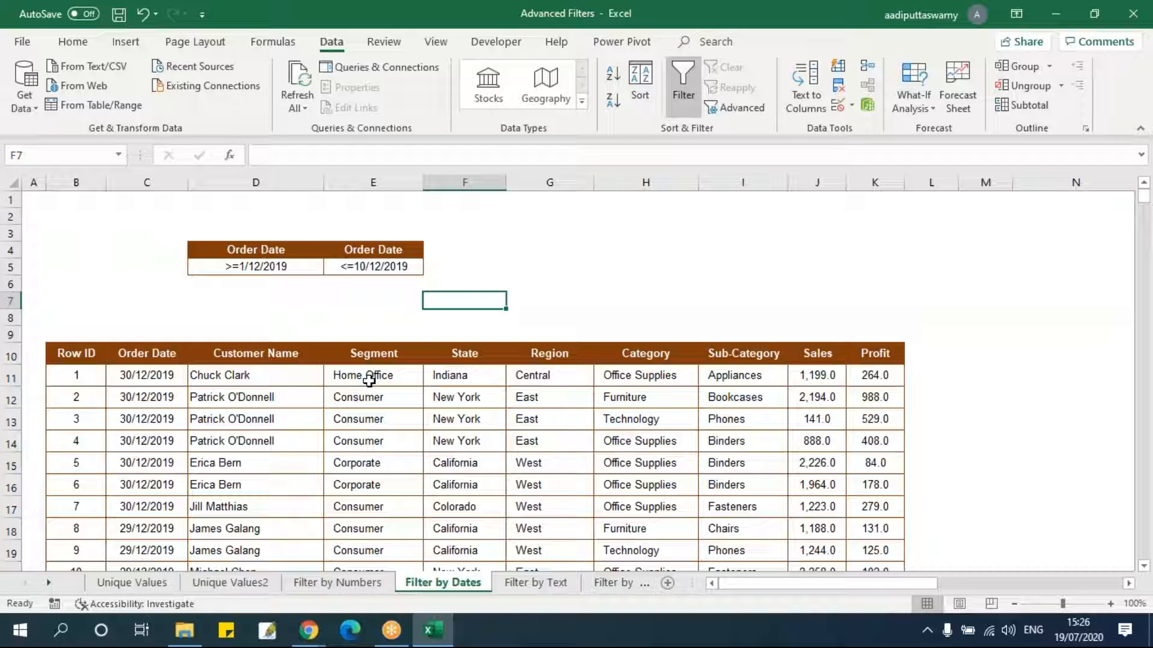
{"action": "left_click", "coordinate": [400, 266]}
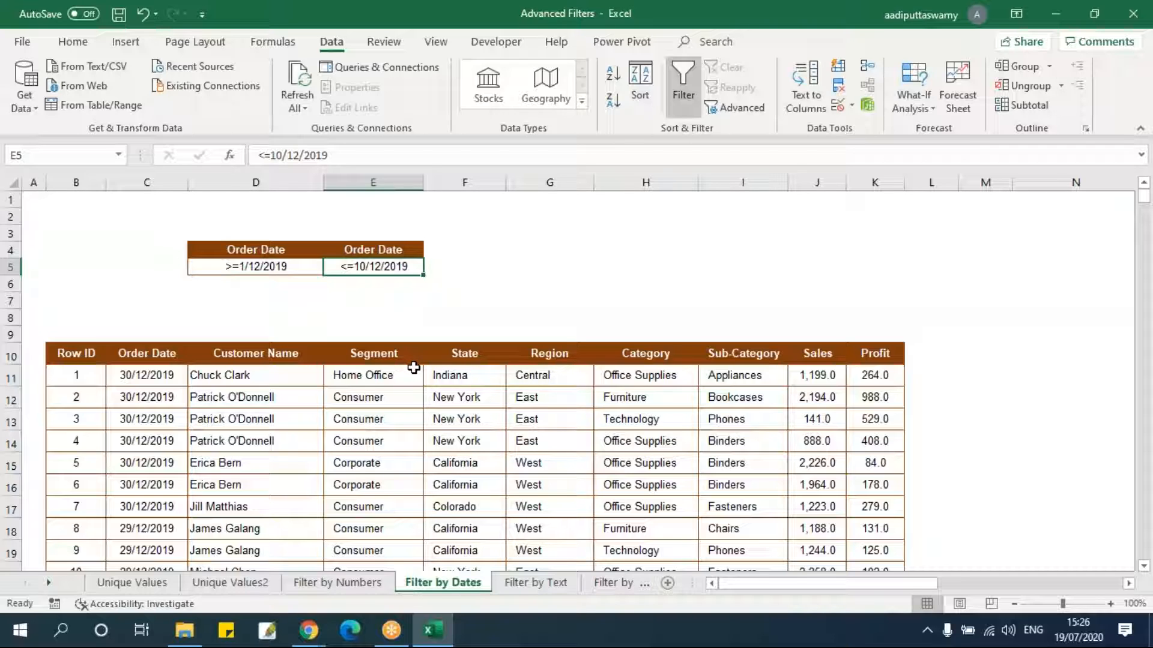
Open Advanced Filter with copying to another location and set the list range to B10:K3322.
{"action": "left_click", "coordinate": [71, 353]}
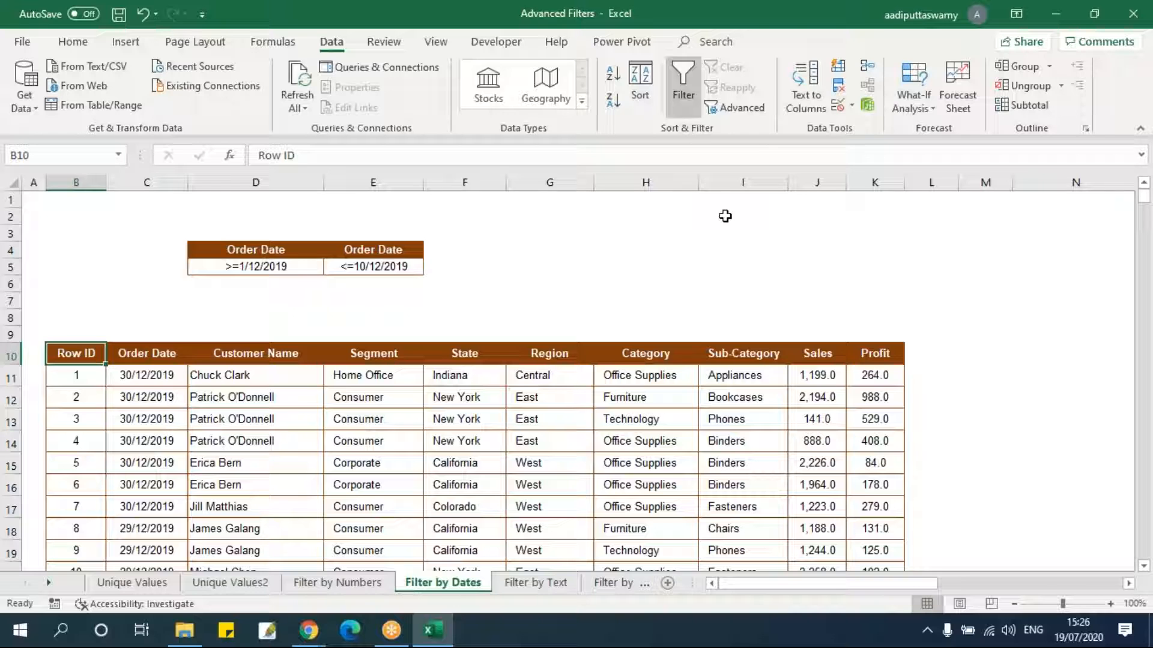
{"action": "left_click", "coordinate": [745, 108]}
{"action": "left_click", "coordinate": [503, 357]}
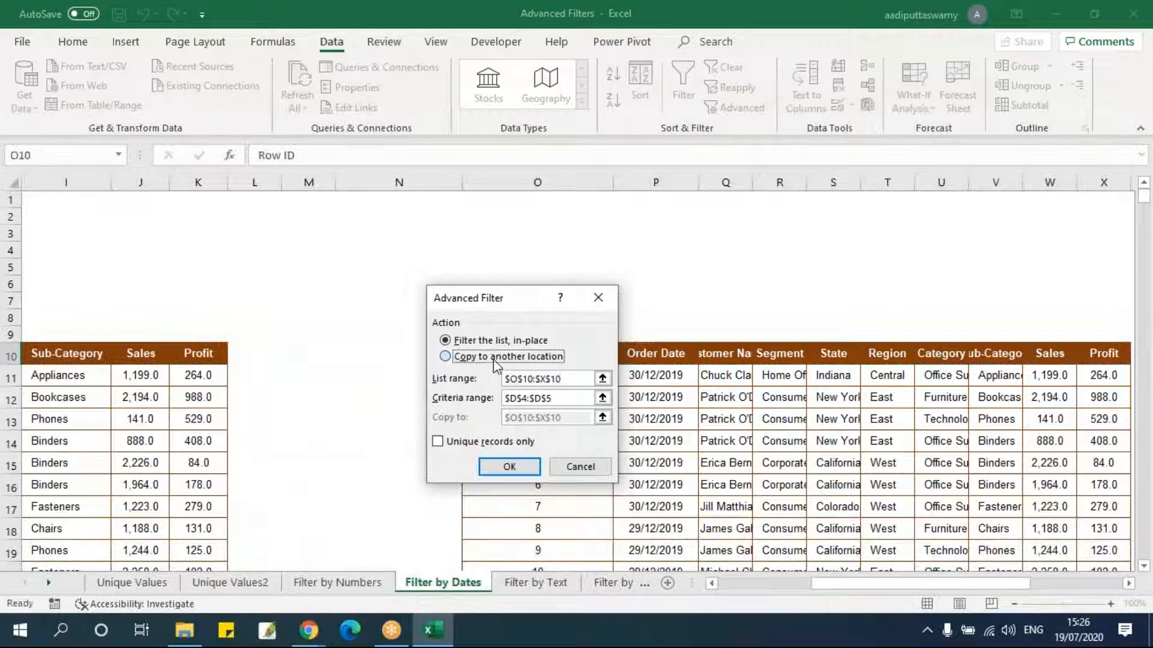
{"action": "left_click", "coordinate": [602, 378]}
{"action": "left_click_drag", "start_coordinate": [952, 588], "coordinate": [925, 586]}
{"action": "left_click", "coordinate": [76, 354]}
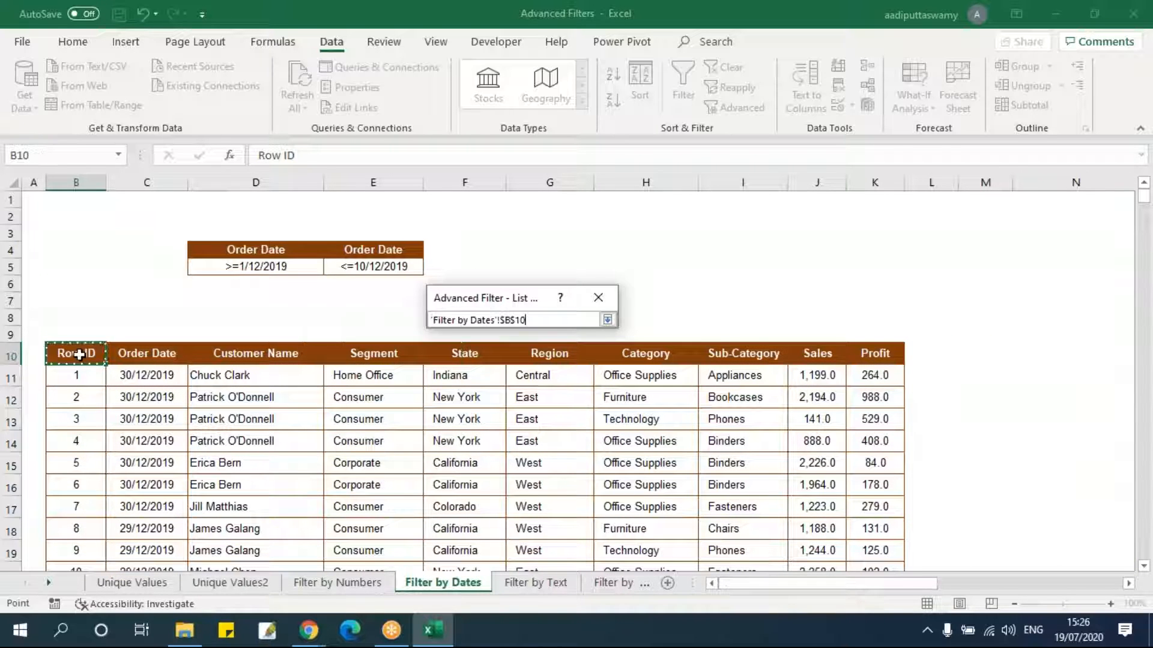
{"action": "key", "text": "ctrl+shift+Right"}
{"action": "key", "text": "ctrl+shift+Down"}
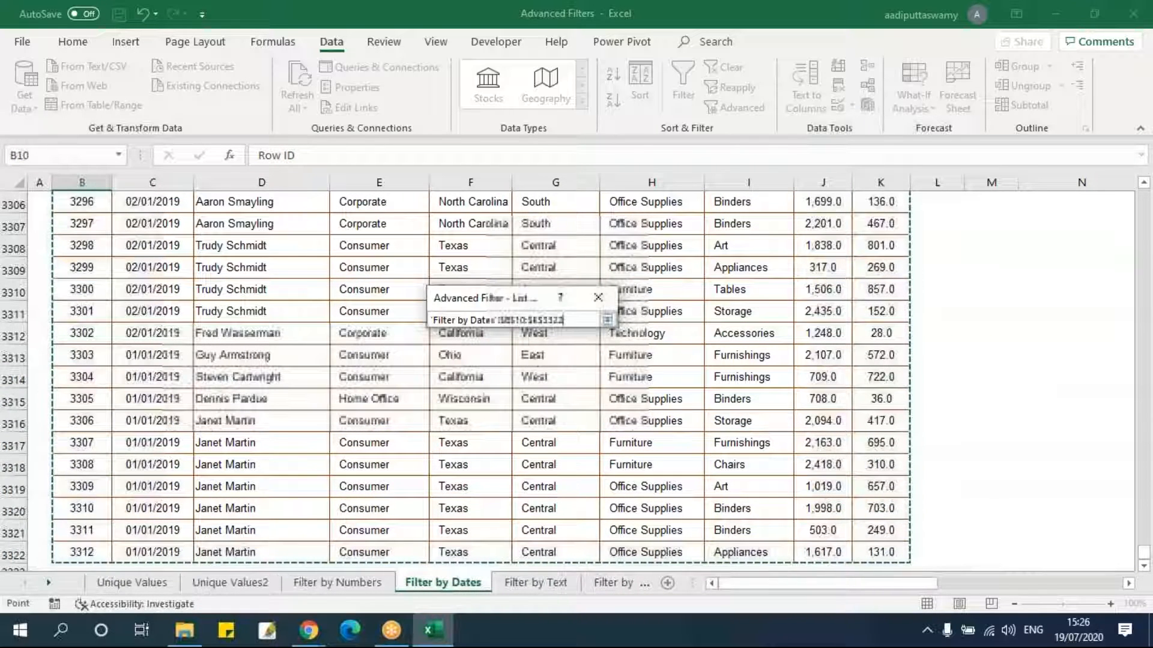
{"action": "left_click", "coordinate": [607, 319]}
Set the criteria range to both Order Date criteria, D4:E5.
{"action": "left_click", "coordinate": [602, 399]}
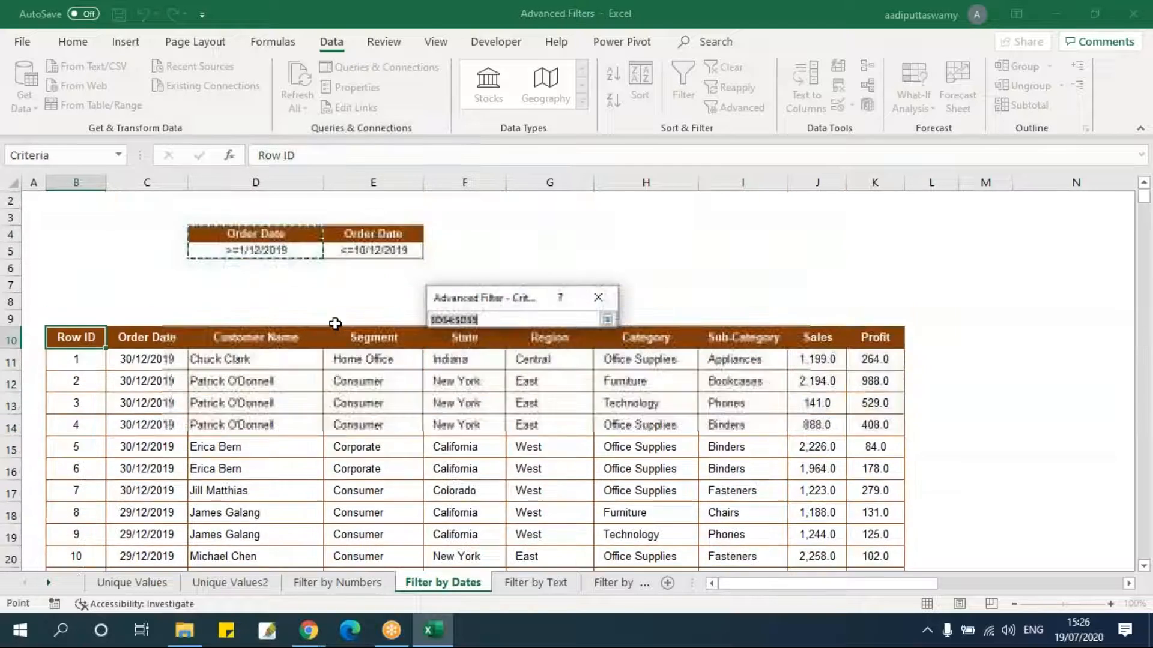
{"action": "left_click_drag", "start_coordinate": [258, 249], "coordinate": [376, 266]}
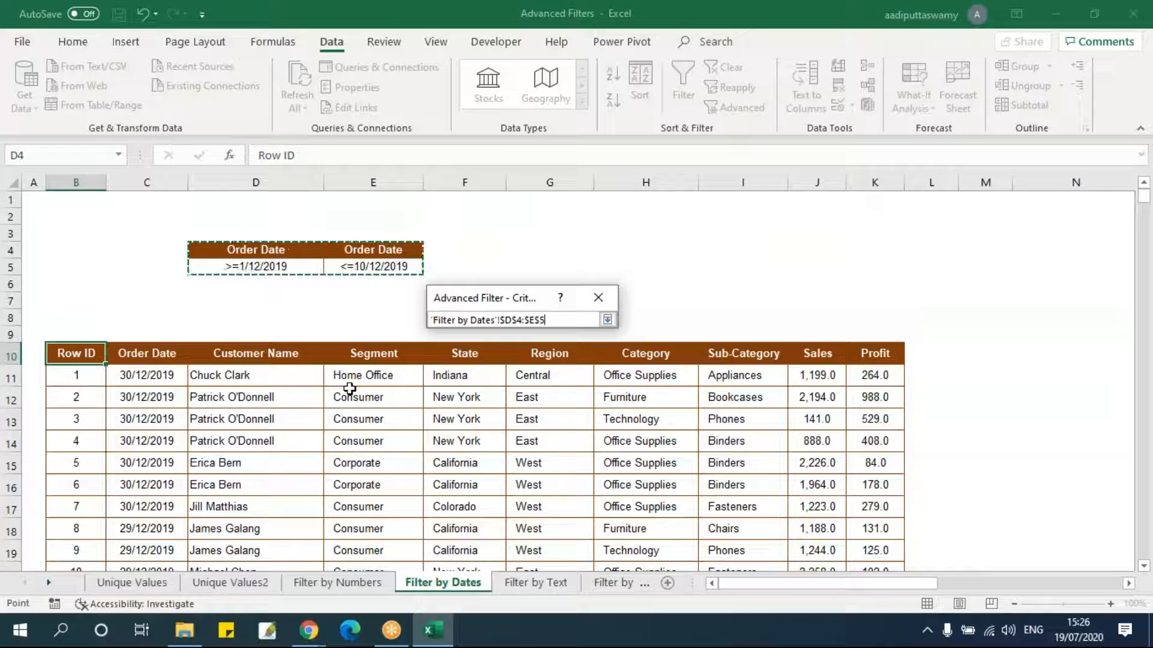
{"action": "left_click", "coordinate": [607, 320]}
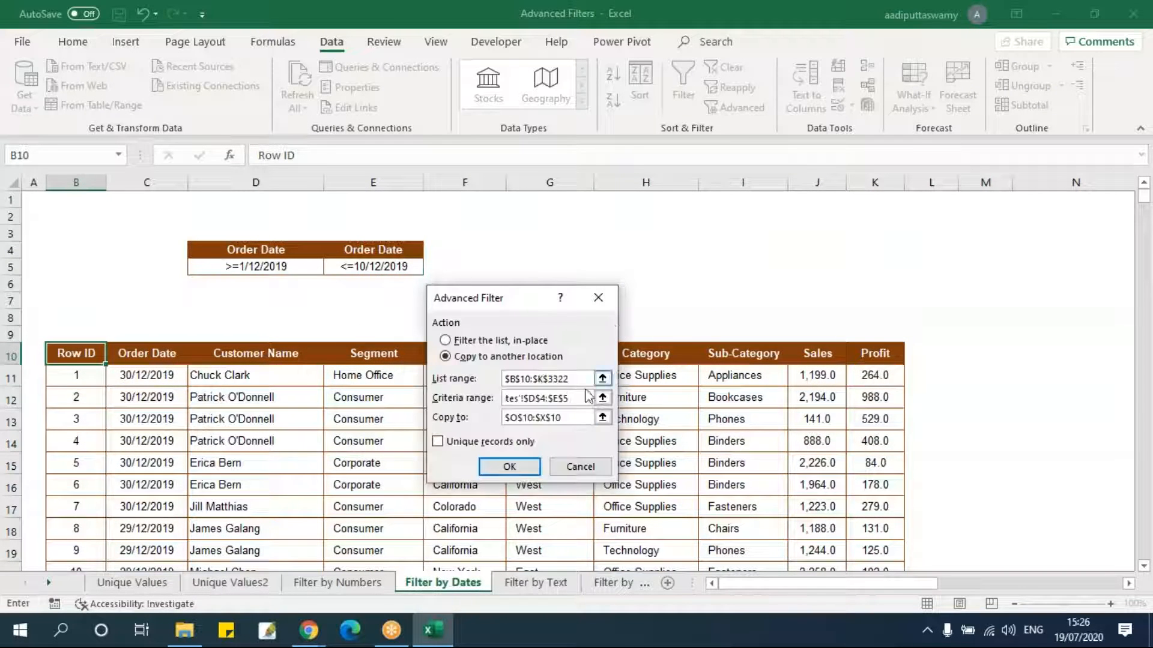
Set the copy destination to Z10 and run the Advanced Filter.
{"action": "left_click", "coordinate": [602, 418]}
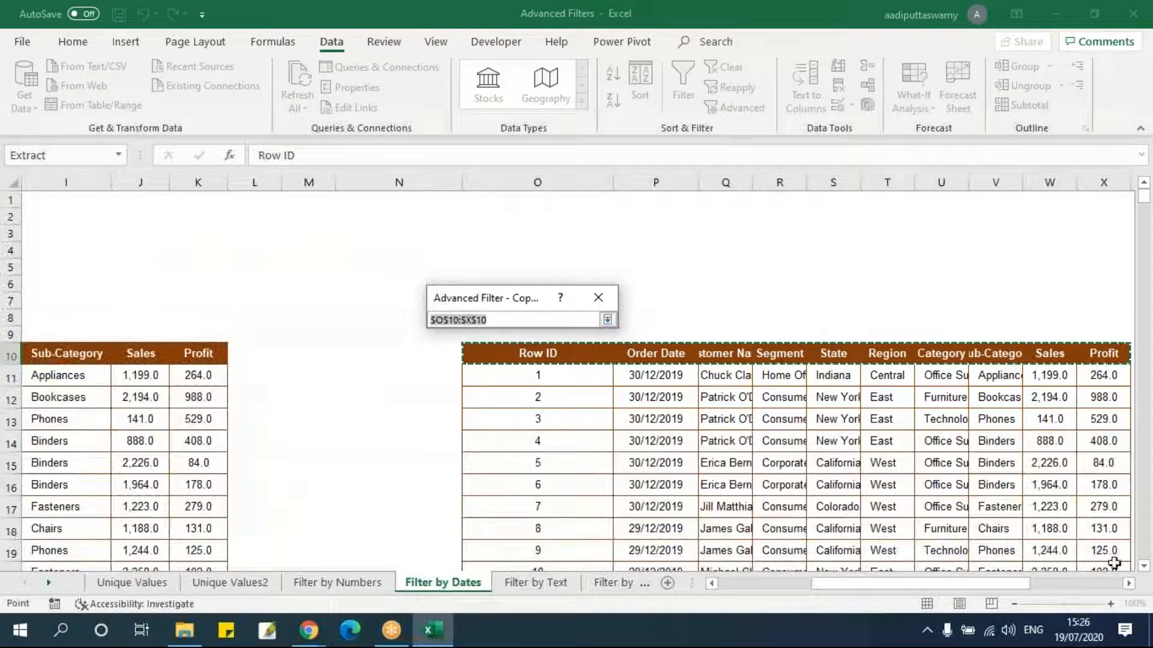
{"action": "left_click", "coordinate": [1128, 583]}
{"action": "left_click", "coordinate": [1128, 584]}
{"action": "left_click", "coordinate": [1129, 583]}
{"action": "left_click", "coordinate": [1030, 355]}
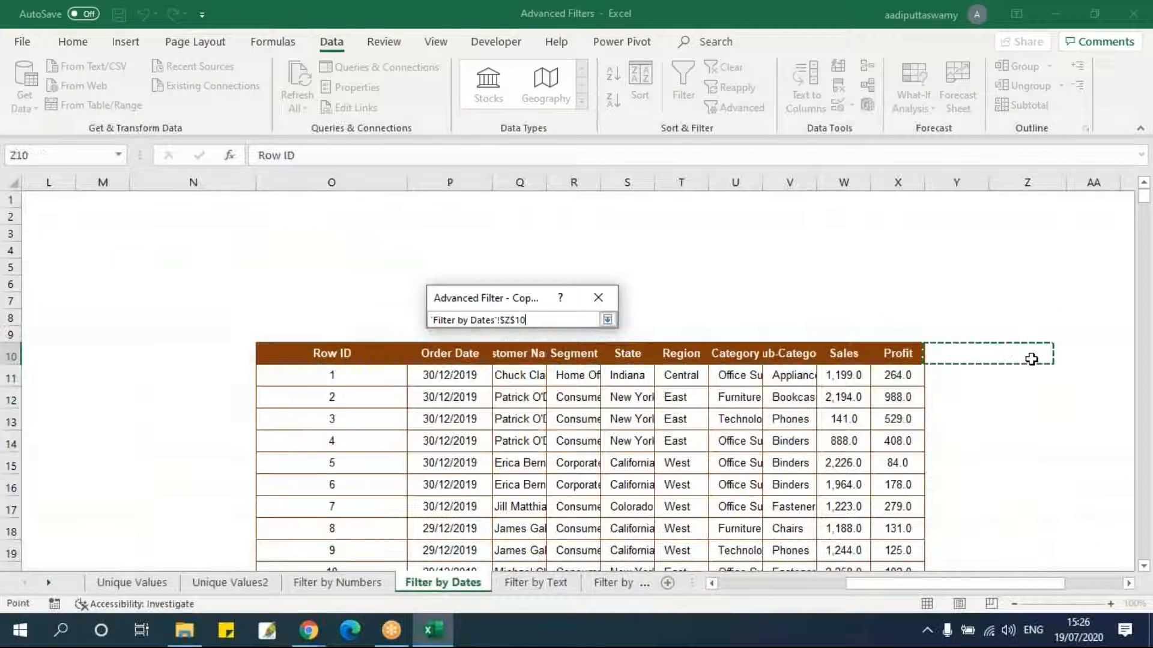
{"action": "left_click", "coordinate": [607, 320]}
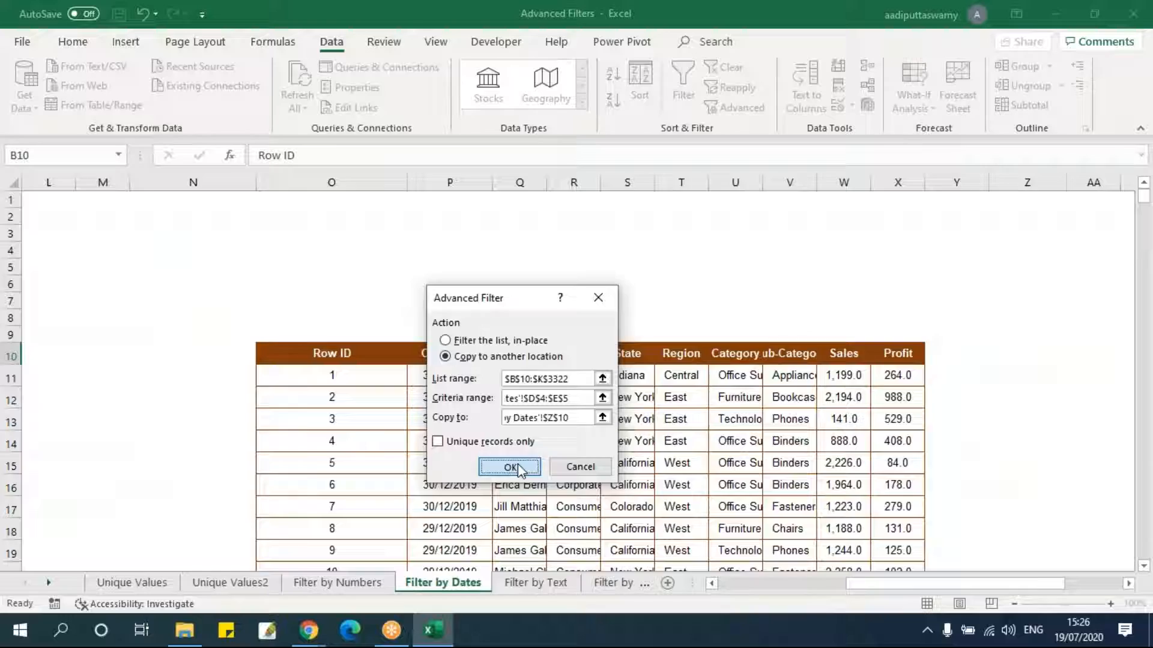
{"action": "left_click", "coordinate": [510, 466]}
Apply AutoFilter to the new results' header row Z10:AI10 and inspect its Order Date filter list.
{"action": "left_click_drag", "start_coordinate": [754, 584], "coordinate": [1049, 593]}
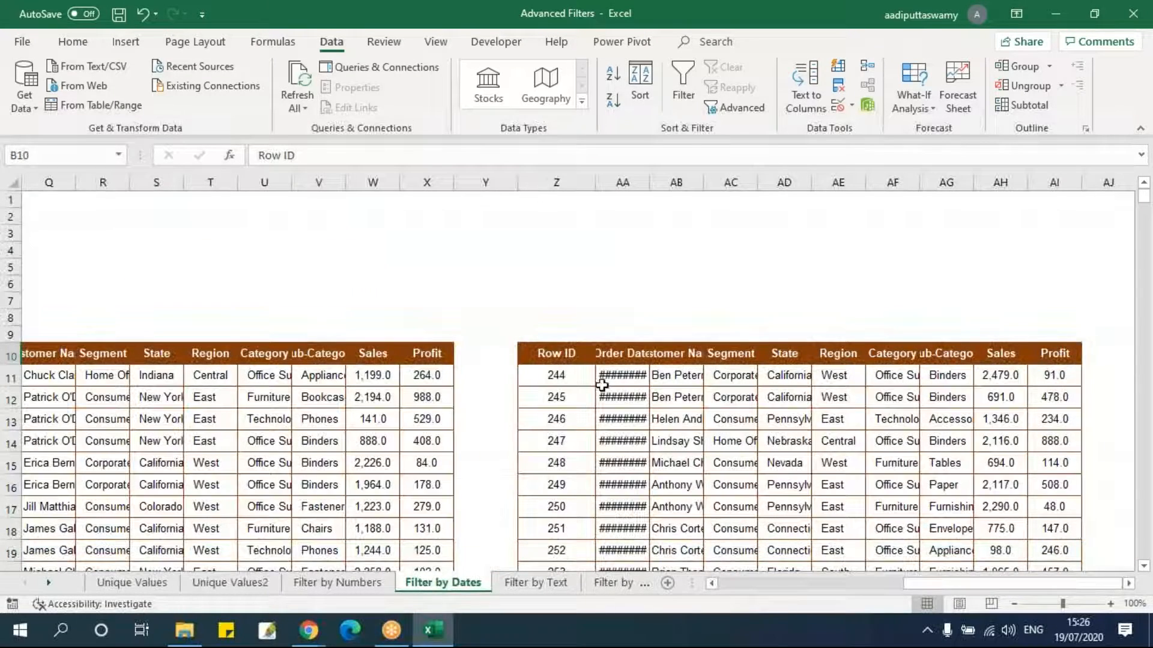
{"action": "left_click_drag", "start_coordinate": [548, 354], "coordinate": [1063, 360]}
{"action": "key", "text": "alt+d"}
{"action": "key", "text": "f"}
{"action": "key", "text": "f"}
{"action": "left_click", "coordinate": [819, 459]}
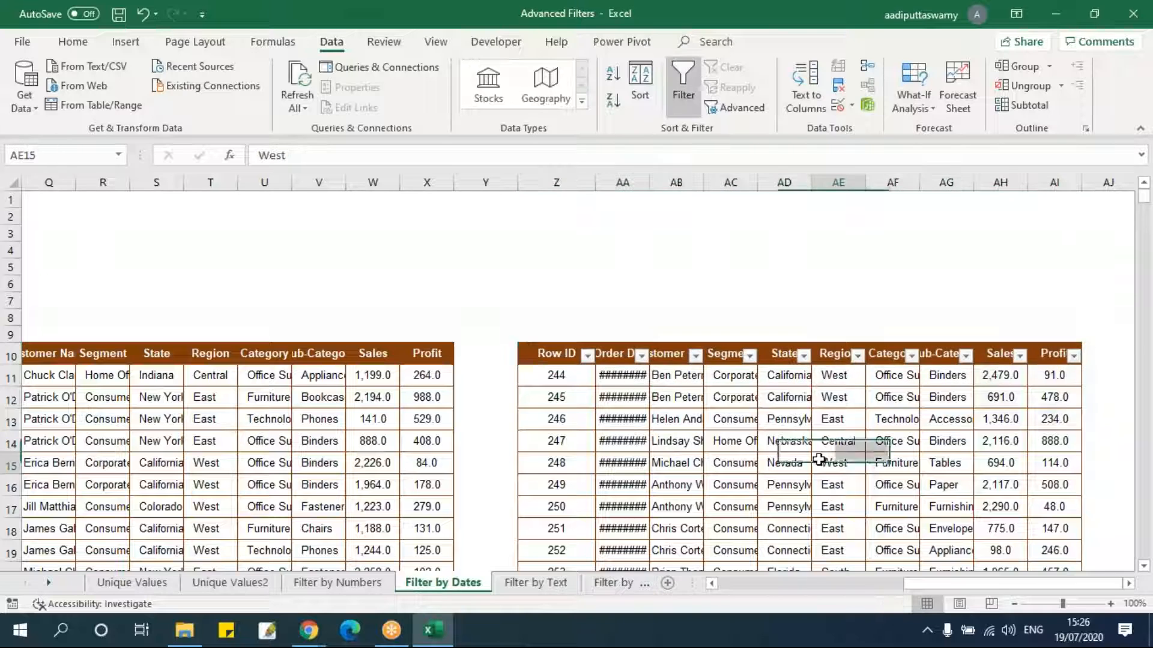
{"action": "left_click", "coordinate": [642, 356]}
{"action": "left_click_drag", "start_coordinate": [635, 211], "coordinate": [650, 158]}
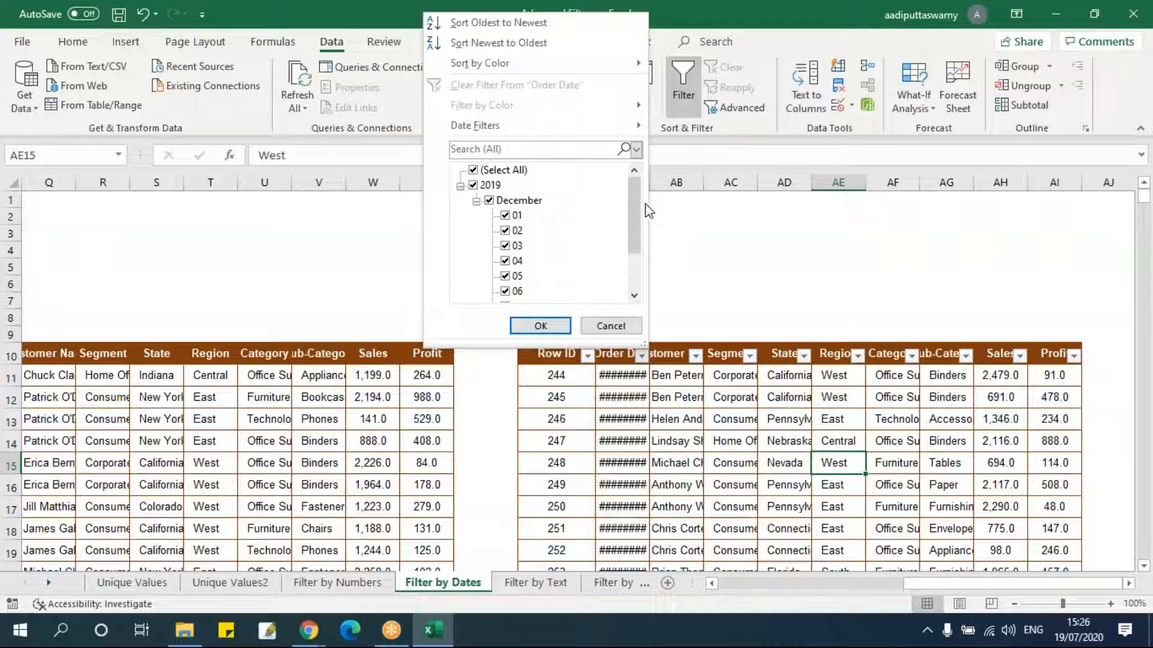
{"action": "left_click_drag", "start_coordinate": [634, 213], "coordinate": [635, 268]}
{"action": "left_click", "coordinate": [611, 326]}
{"action": "left_click", "coordinate": [676, 420]}
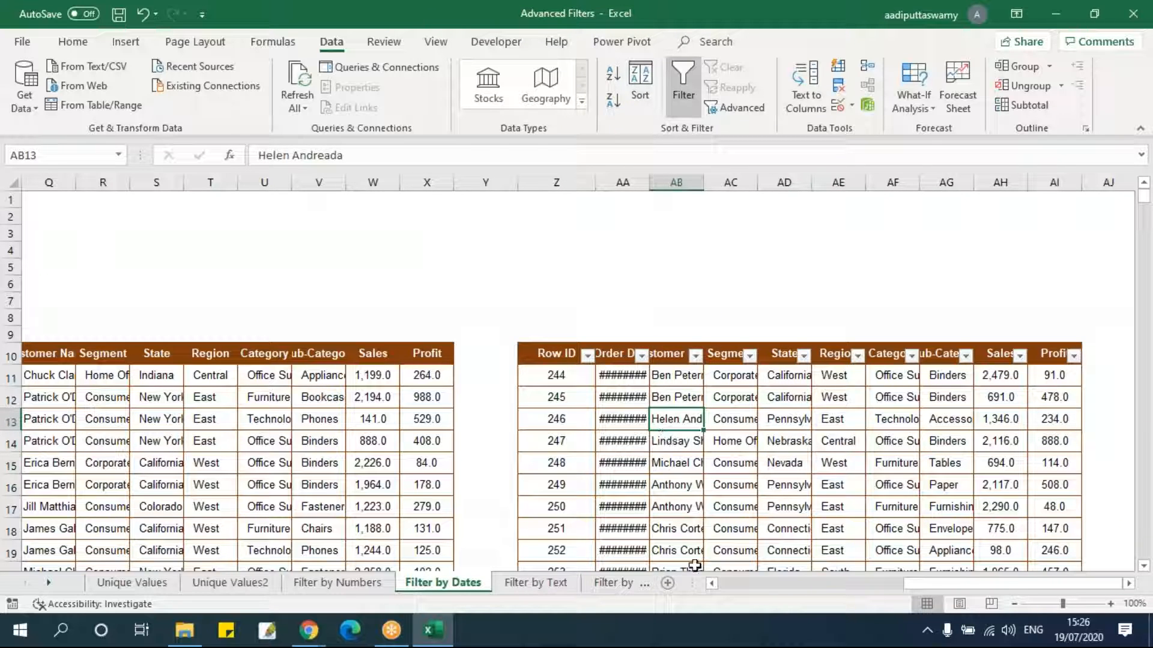
Switch to the Filter by Text sheet and apply AutoFilter to the data table B10:K3322.
{"action": "left_click_drag", "start_coordinate": [946, 591], "coordinate": [726, 591]}
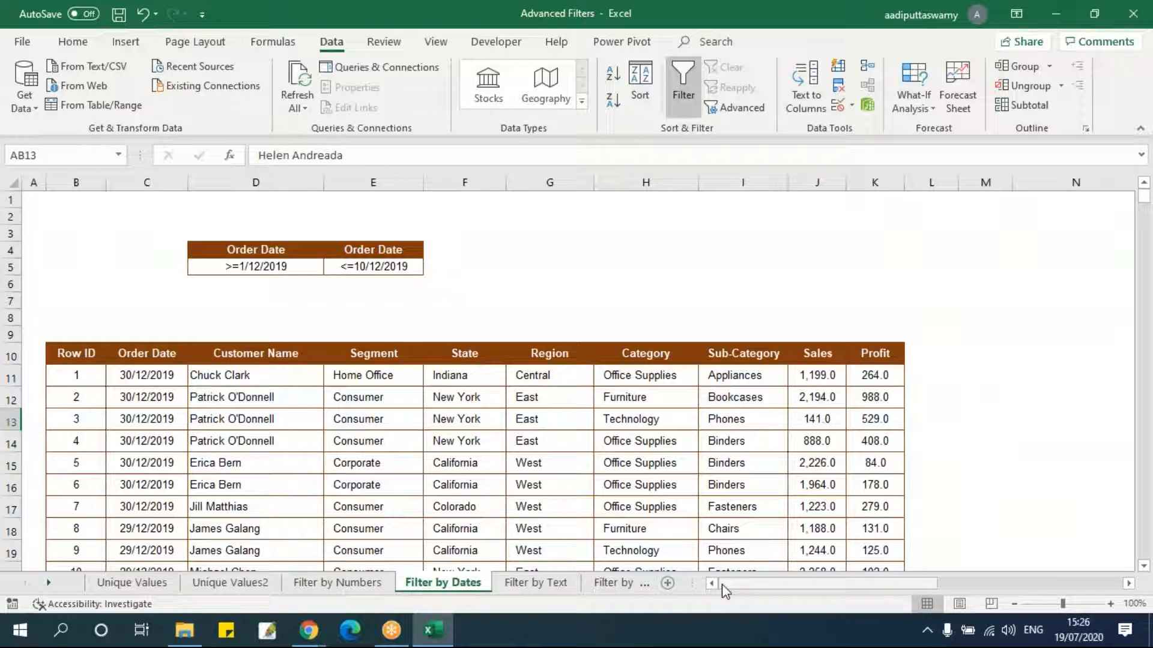
{"action": "left_click", "coordinate": [538, 583]}
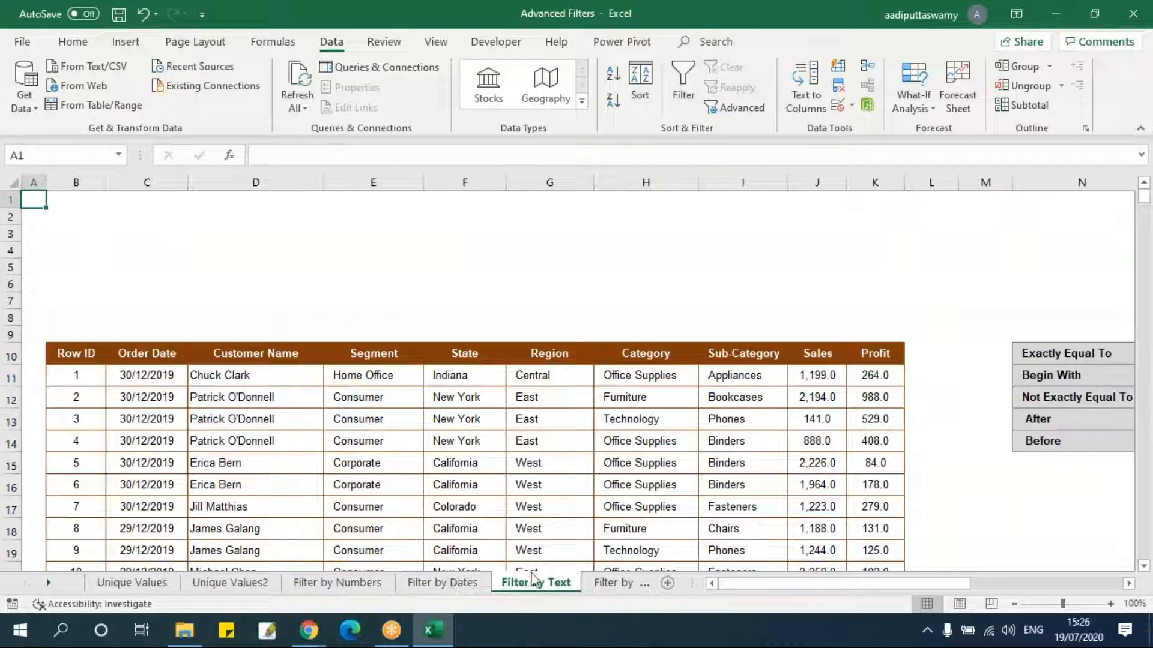
{"action": "left_click", "coordinate": [477, 425]}
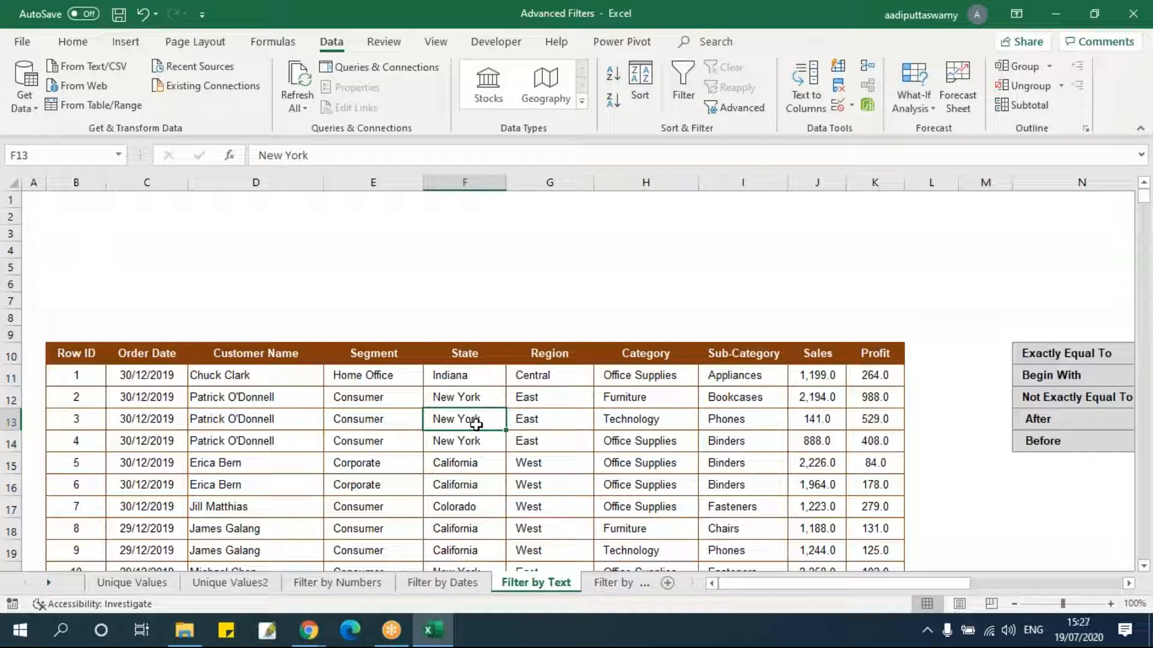
{"action": "left_click_drag", "start_coordinate": [92, 355], "coordinate": [857, 353]}
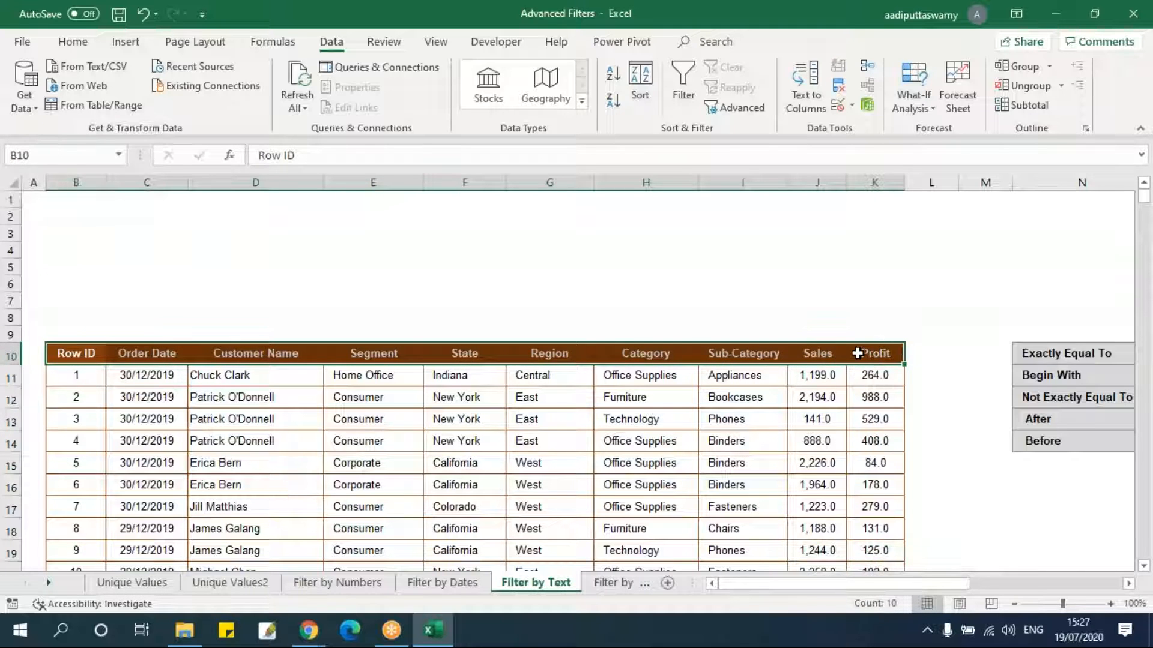
{"action": "key", "text": "ctrl+shift+Down"}
{"action": "left_click", "coordinate": [682, 84]}
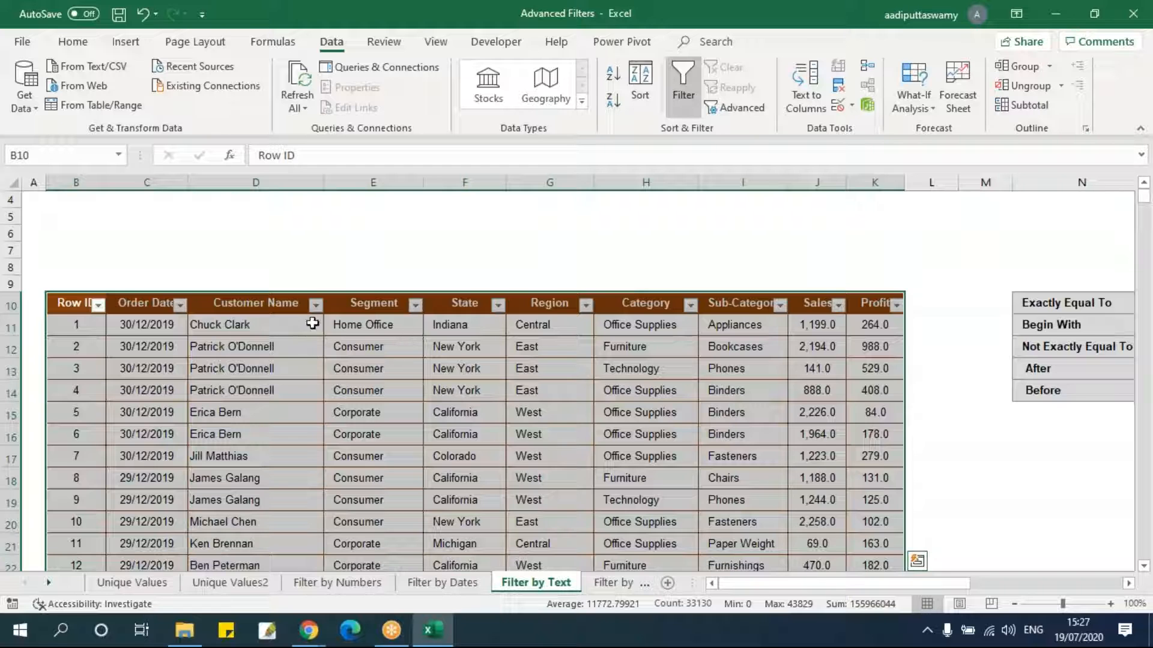
Filter the Customer Name column to show only four selected customers whose names start with A.
{"action": "left_click", "coordinate": [315, 305]}
{"action": "scroll", "coordinate": [136, 444], "scroll_direction": "down", "scroll_amount": 2}
{"action": "scroll", "coordinate": [144, 456], "scroll_direction": "up", "scroll_amount": 2}
{"action": "left_click", "coordinate": [133, 431]}
{"action": "left_click", "coordinate": [134, 446]}
{"action": "left_click", "coordinate": [133, 461]}
{"action": "left_click", "coordinate": [133, 491]}
{"action": "left_click", "coordinate": [134, 521]}
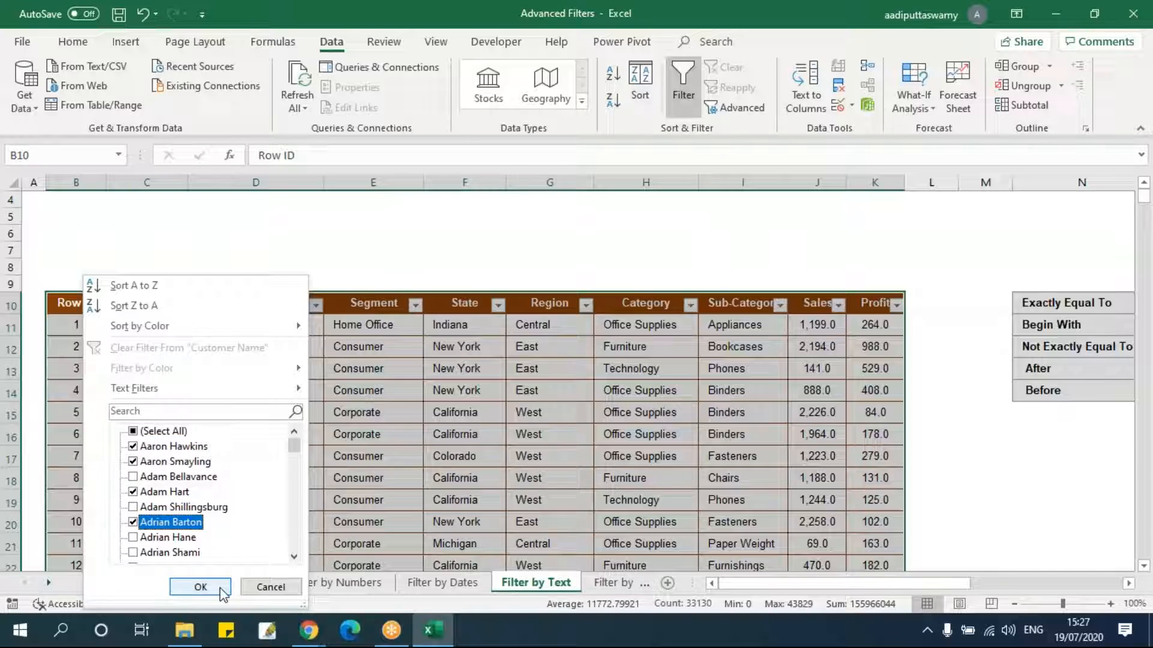
{"action": "left_click", "coordinate": [200, 587]}
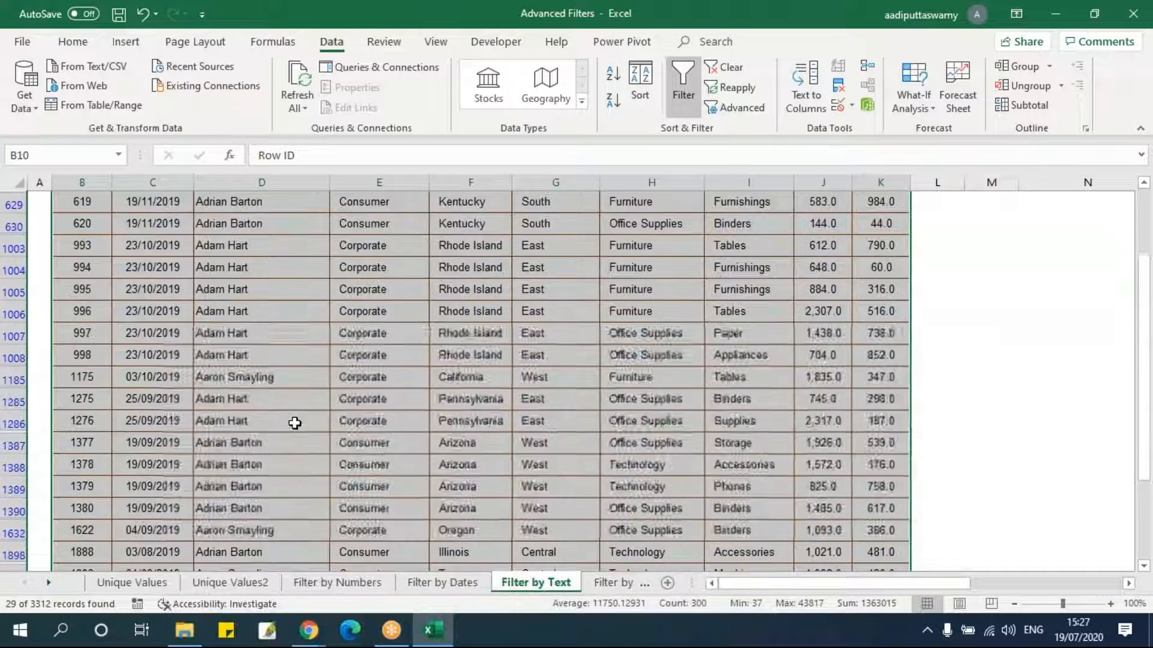
{"action": "left_click", "coordinate": [294, 424]}
{"action": "scroll", "coordinate": [296, 422], "scroll_direction": "down", "scroll_amount": 4}
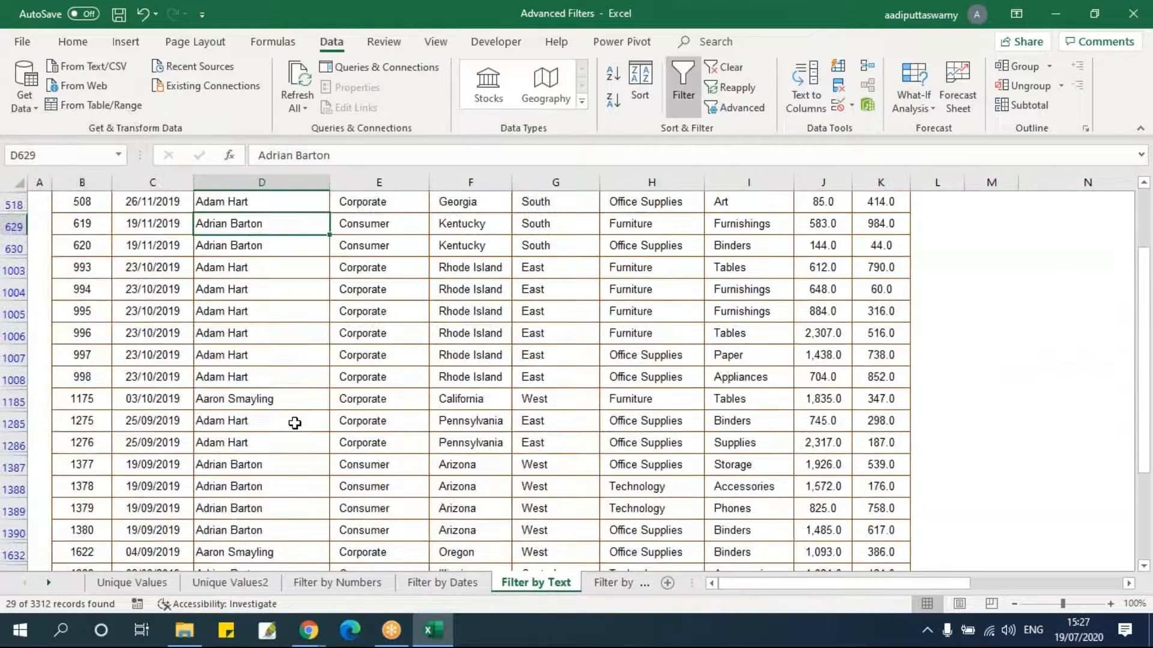
{"action": "scroll", "coordinate": [296, 422], "scroll_direction": "up", "scroll_amount": 4}
Apply a Customer Name text filter showing names that begin with Aa.
{"action": "left_click", "coordinate": [322, 356]}
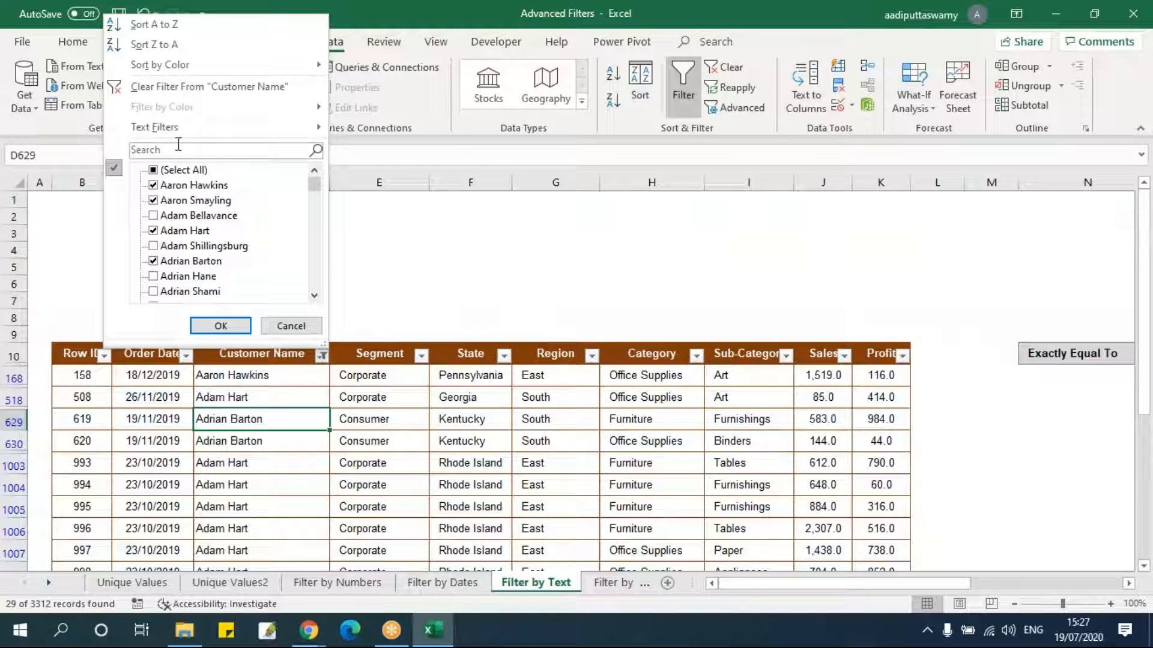
{"action": "mouse_move", "coordinate": [176, 131]}
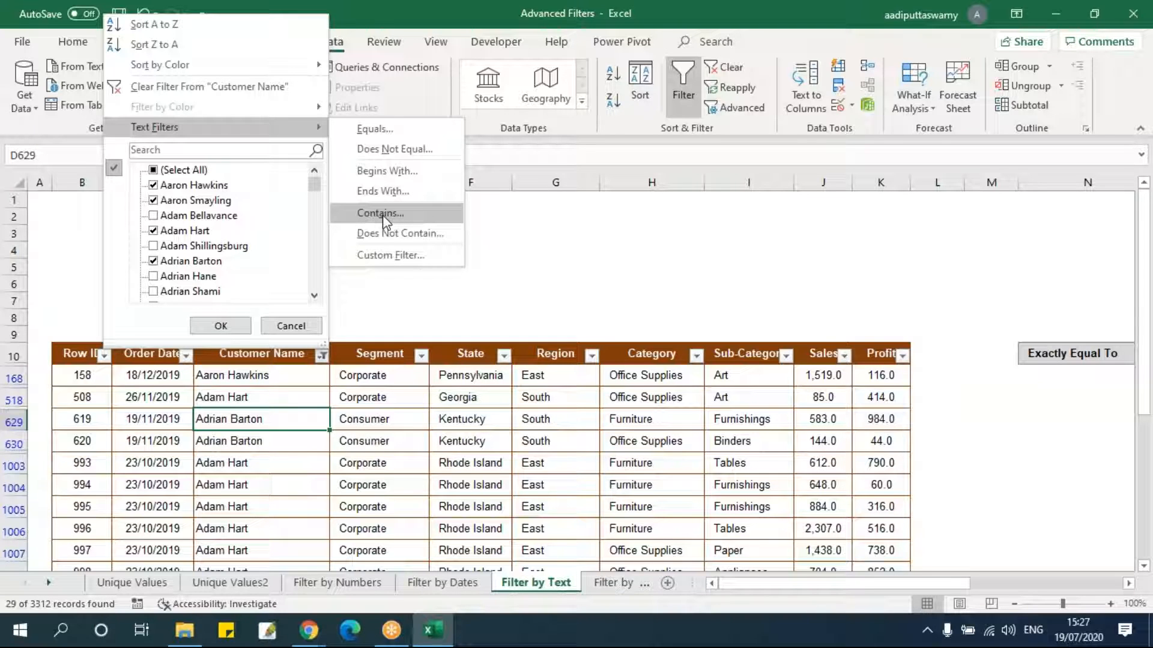
{"action": "left_click", "coordinate": [397, 169]}
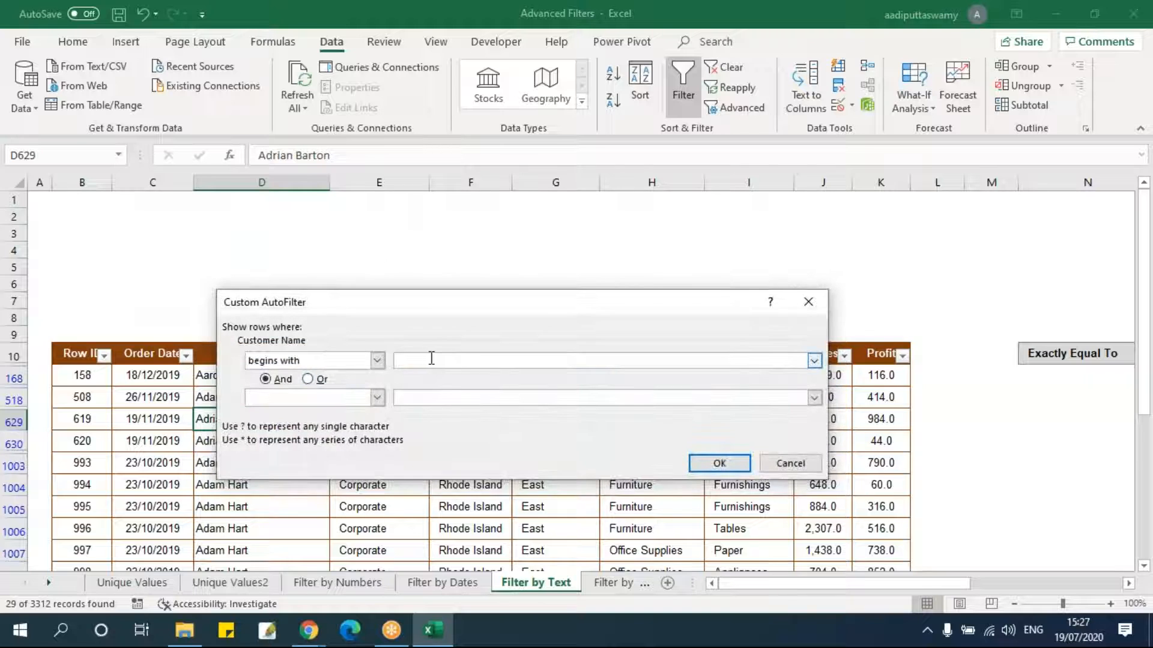
{"action": "type", "text": "Aa"}
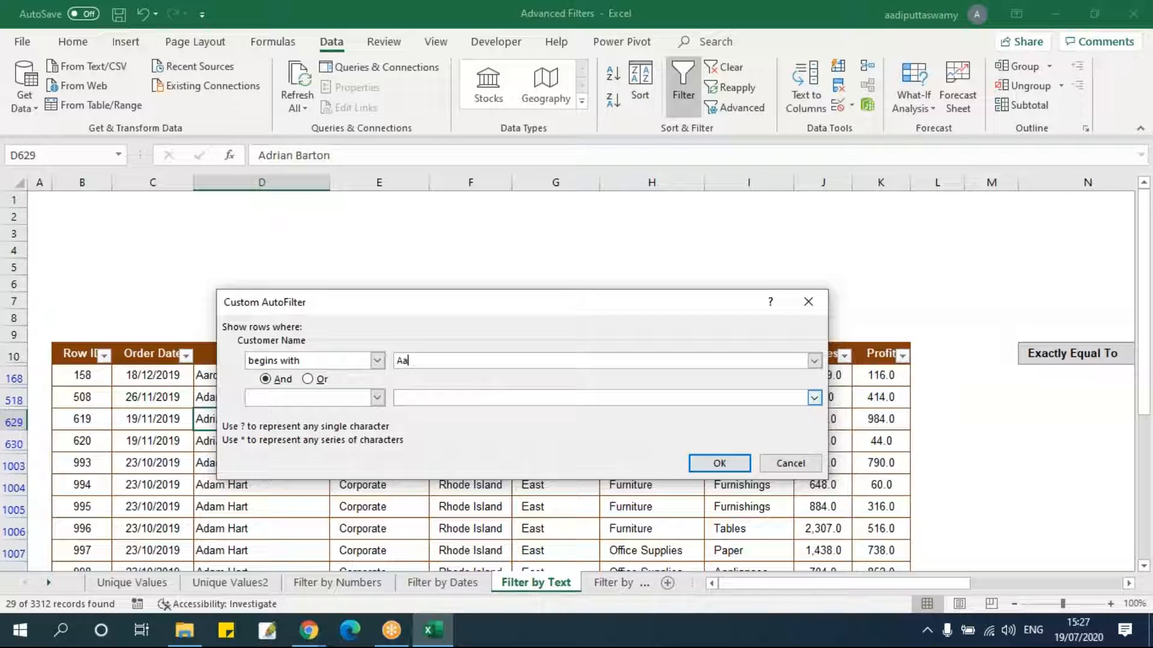
{"action": "left_click", "coordinate": [718, 463]}
Select the filtered customer names, then turn off AutoFilter on the table.
{"action": "left_click_drag", "start_coordinate": [301, 375], "coordinate": [281, 528]}
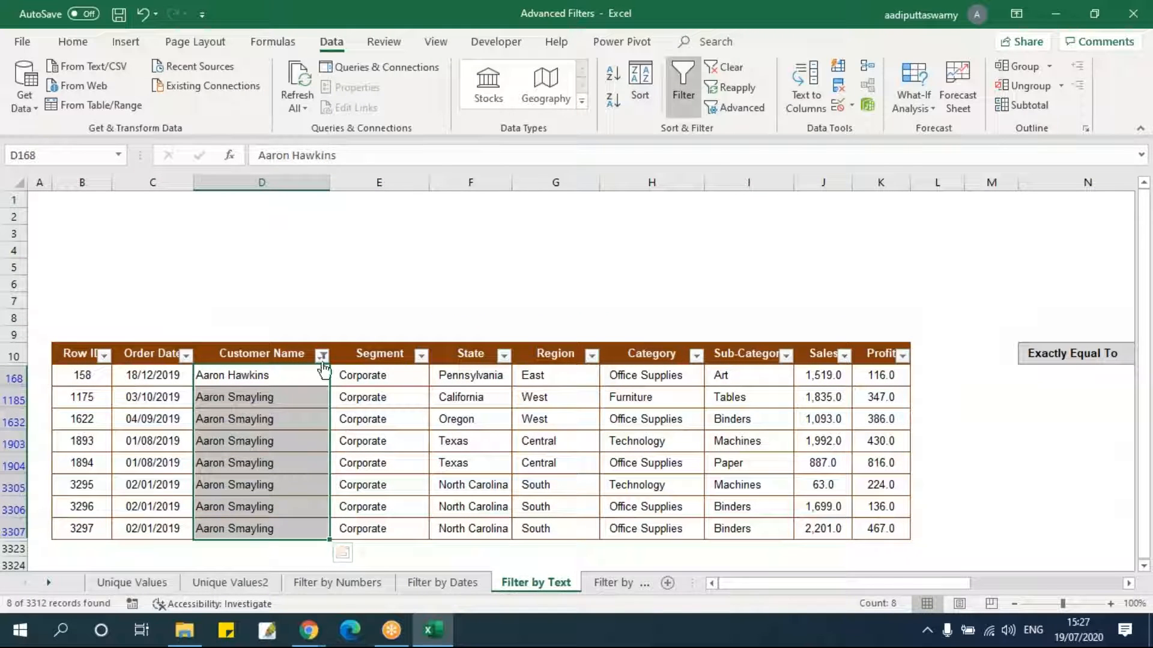
{"action": "key", "text": "Down"}
{"action": "key", "text": "ctrl+shift+l"}
{"action": "left_click", "coordinate": [386, 377]}
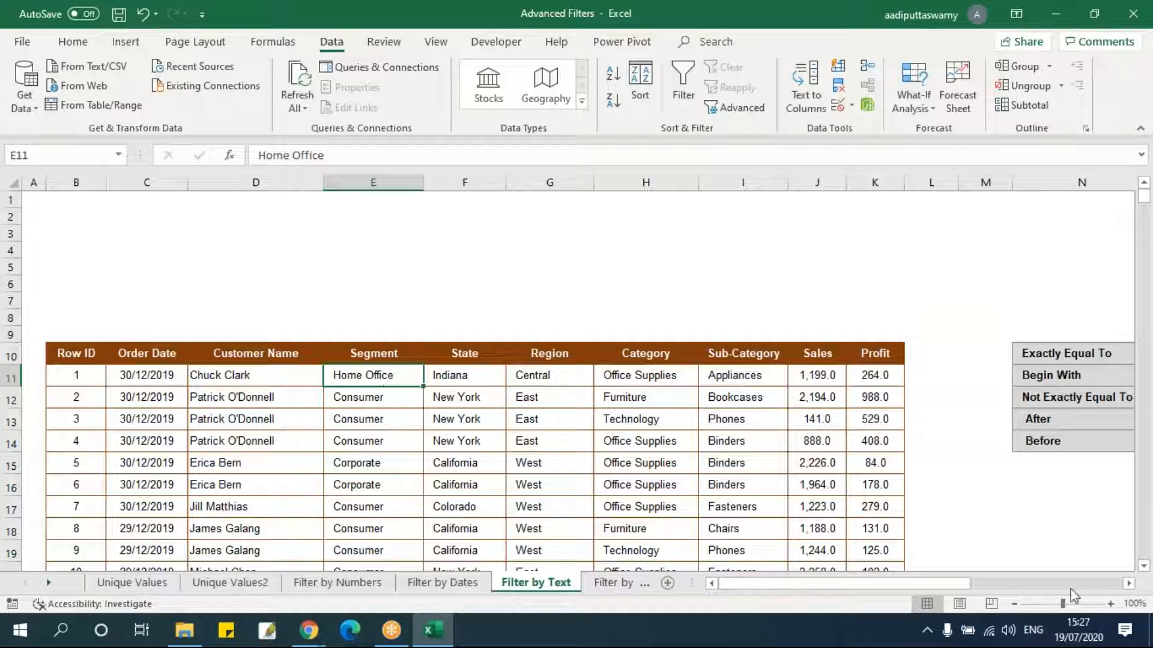
Examine the text criteria operator table beside the data.
{"action": "left_click_drag", "start_coordinate": [935, 585], "coordinate": [1057, 589]}
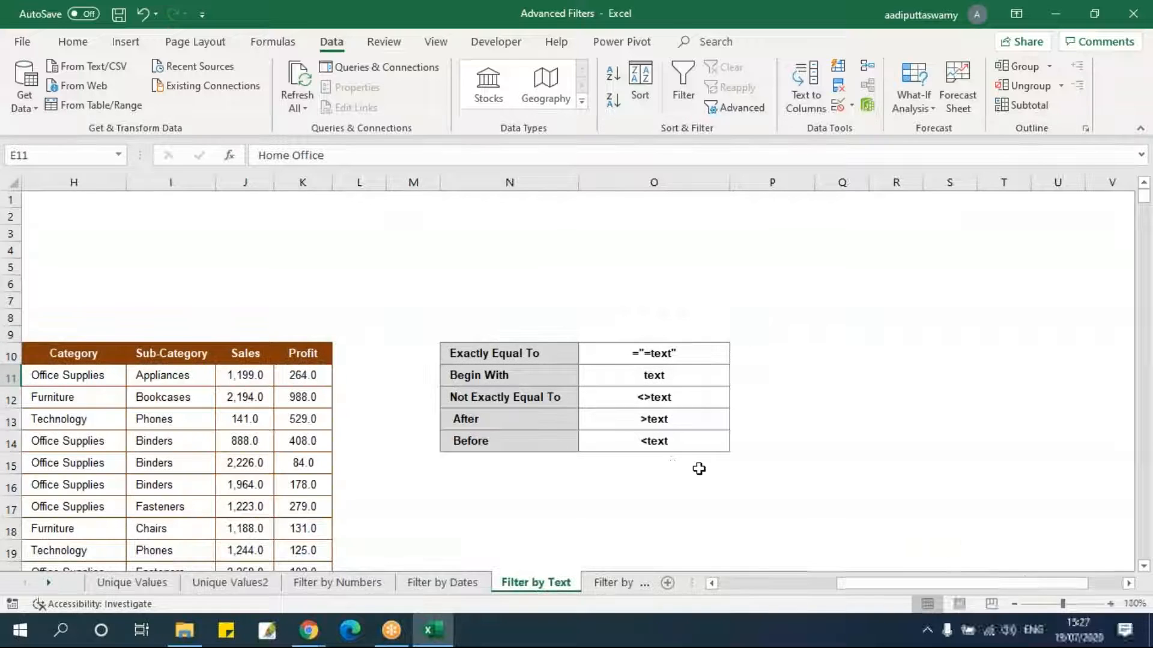
{"action": "left_click", "coordinate": [525, 355]}
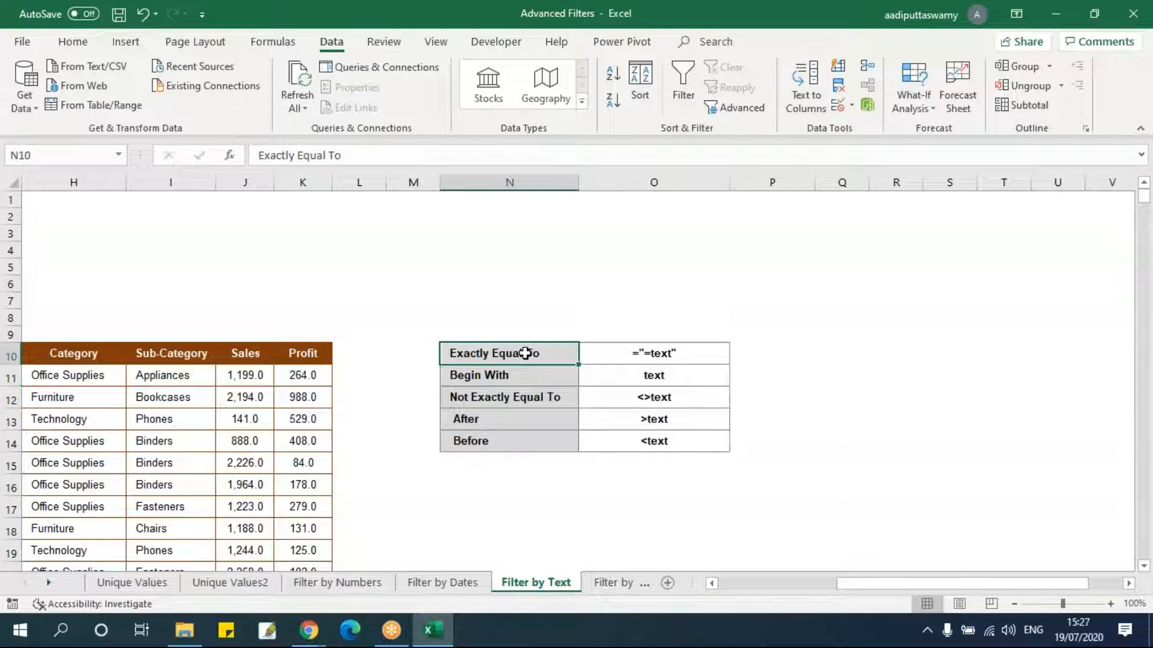
{"action": "left_click", "coordinate": [534, 378]}
{"action": "left_click", "coordinate": [539, 402]}
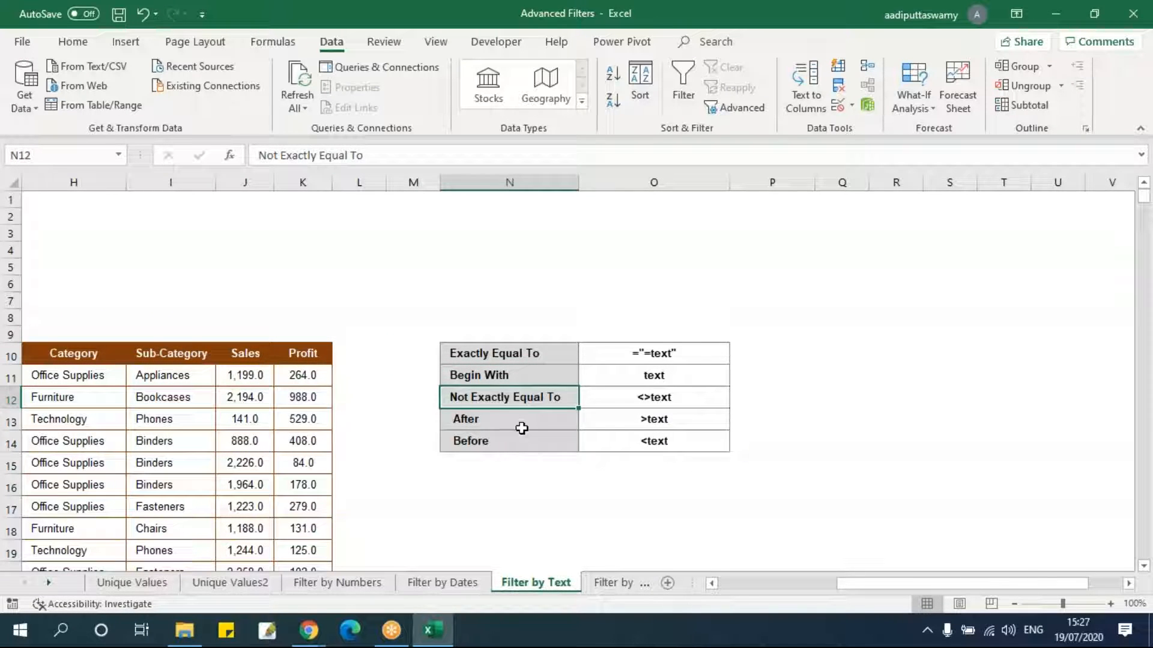
{"action": "left_click", "coordinate": [523, 425]}
{"action": "left_click", "coordinate": [525, 441]}
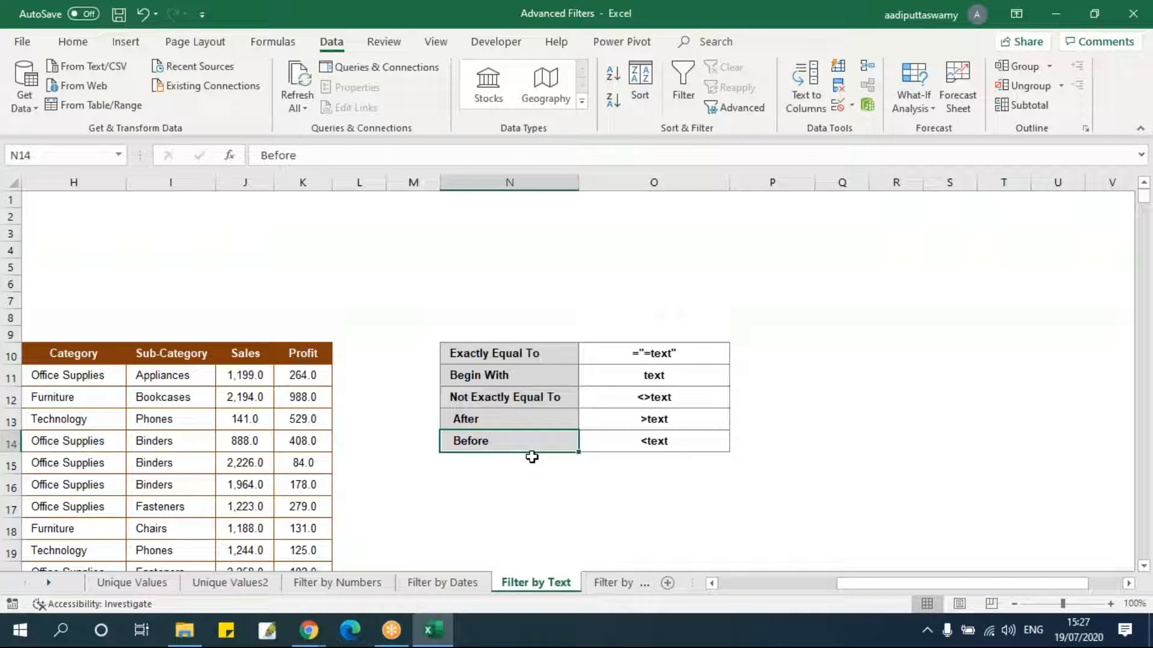
{"action": "left_click_drag", "start_coordinate": [1033, 584], "coordinate": [940, 586]}
Copy the State header and a New York value into F4:F5 as a criteria range.
{"action": "left_click", "coordinate": [479, 381]}
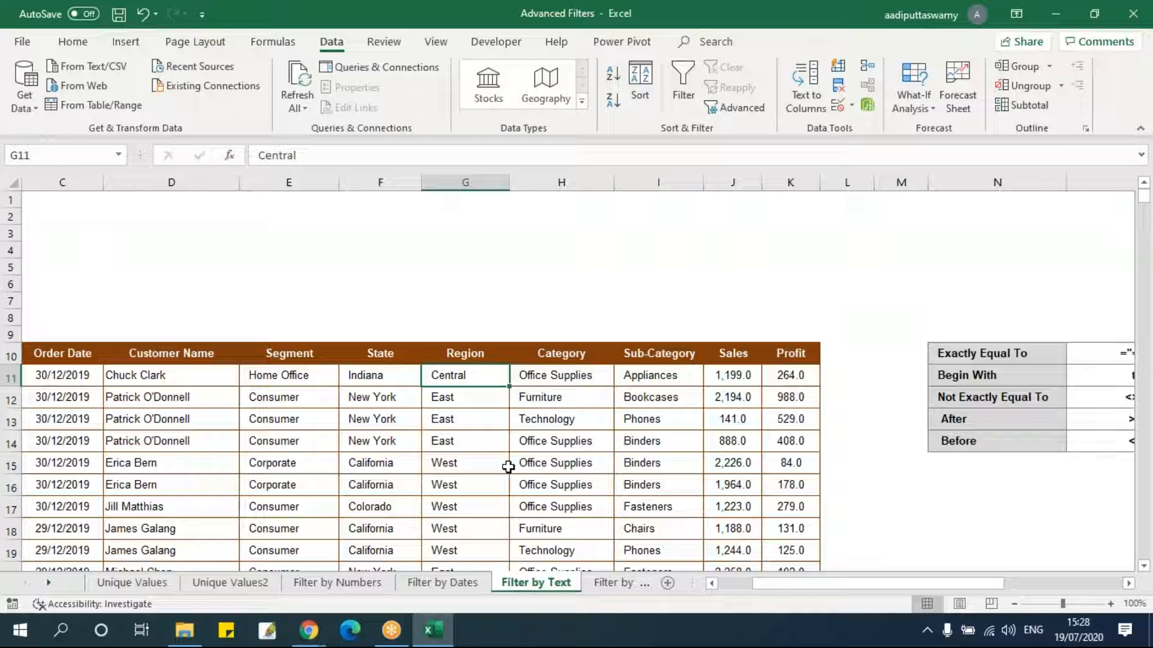
{"action": "key", "text": "Left"}
{"action": "key", "text": "Left"}
{"action": "key", "text": "Left"}
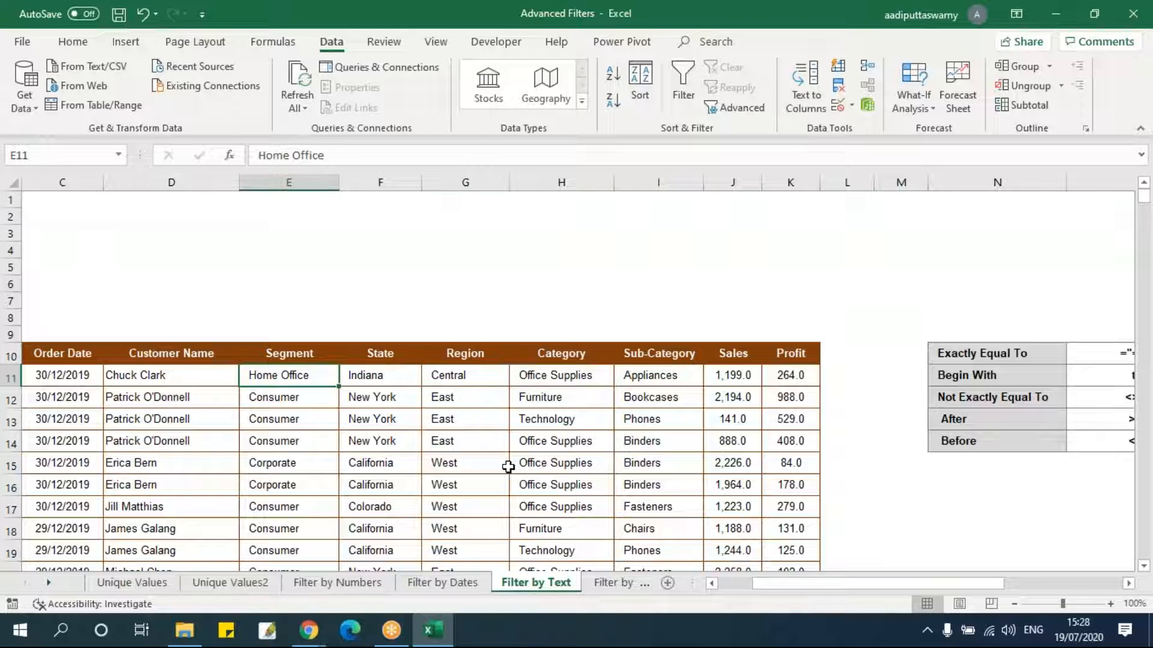
{"action": "key", "text": "Right"}
{"action": "key", "text": "Right"}
{"action": "key", "text": "Down"}
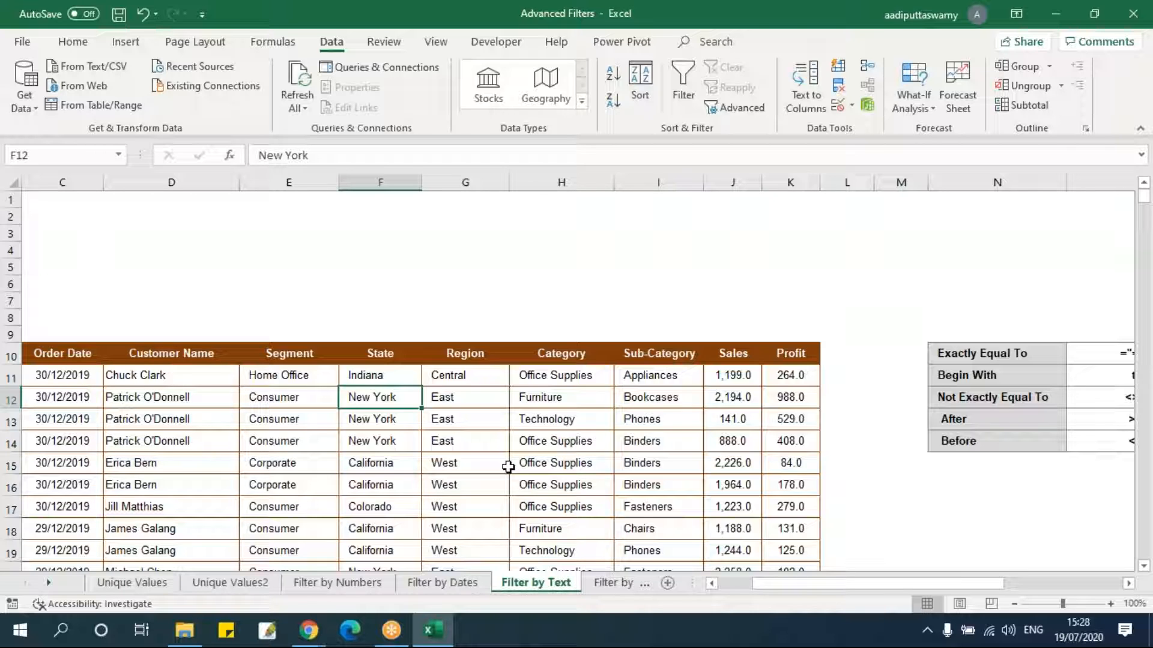
{"action": "left_click", "coordinate": [408, 359]}
{"action": "key", "text": "ctrl+c"}
{"action": "left_click", "coordinate": [393, 252]}
{"action": "key", "text": "ctrl+v"}
{"action": "left_click", "coordinate": [399, 399]}
{"action": "key", "text": "ctrl+c"}
{"action": "left_click", "coordinate": [380, 284]}
{"action": "left_click", "coordinate": [381, 264]}
{"action": "key", "text": "ctrl+v"}
{"action": "left_click", "coordinate": [458, 441]}
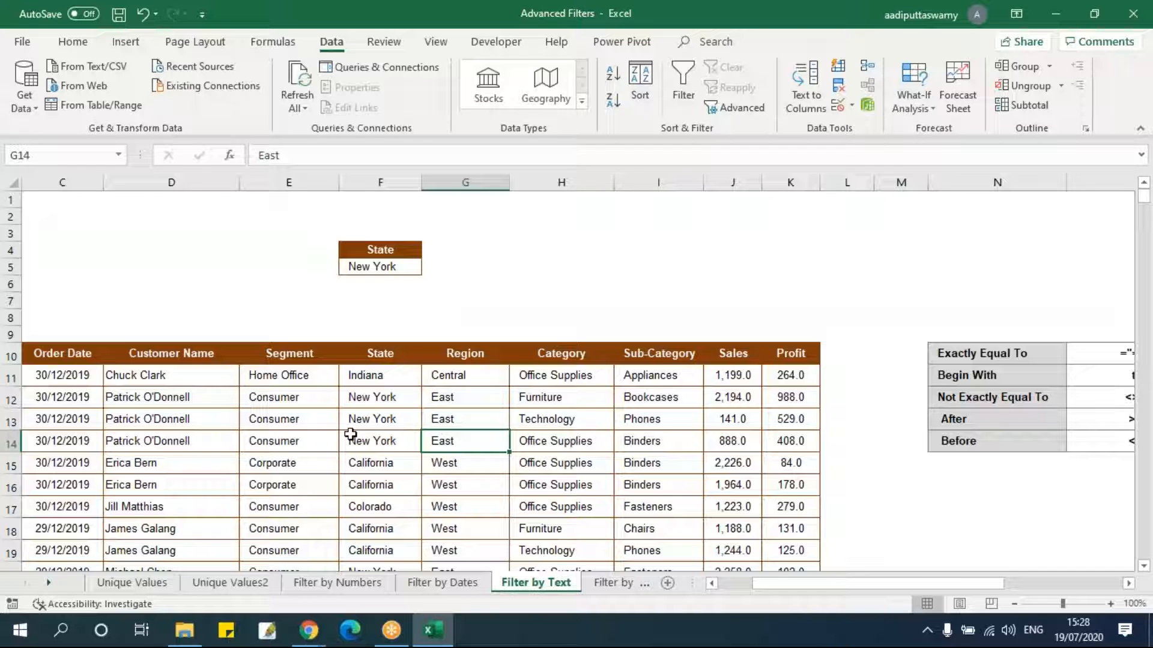
Open Advanced Filter and set the list range to B10:K3322.
{"action": "key", "text": "ctrl+Left"}
{"action": "key", "text": "ctrl+Up"}
{"action": "key", "text": "ctrl+shift+Right"}
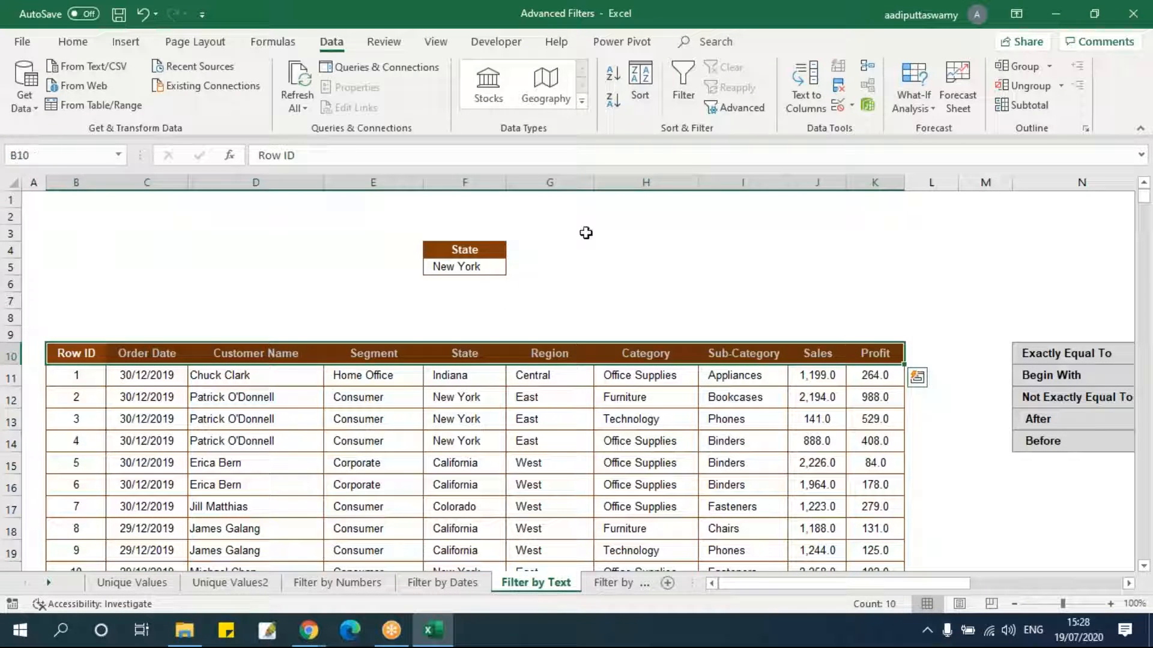
{"action": "left_click", "coordinate": [690, 397]}
{"action": "left_click", "coordinate": [728, 105]}
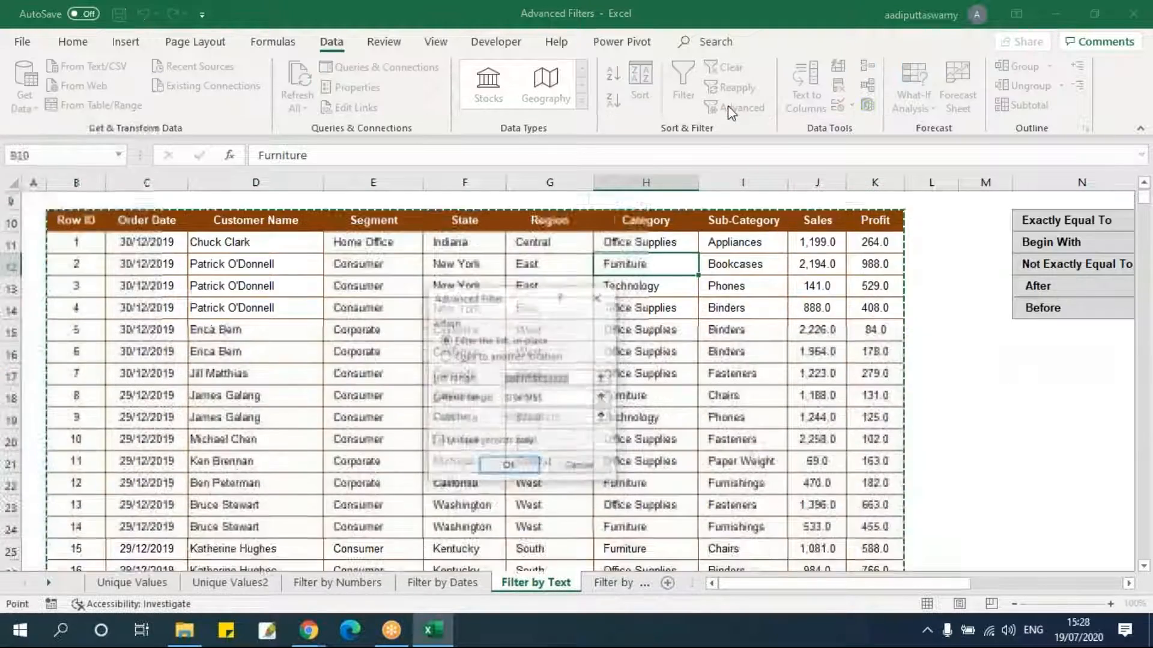
{"action": "left_click", "coordinate": [601, 378]}
{"action": "left_click", "coordinate": [87, 201]}
{"action": "key", "text": "ctrl+shift+Right"}
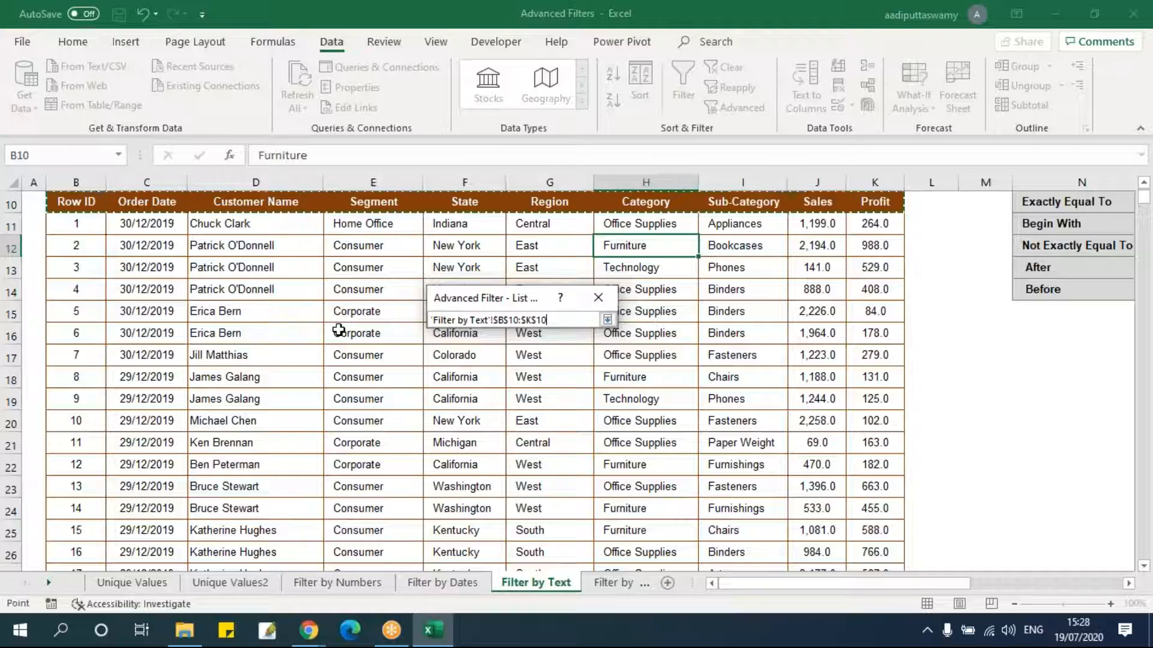
{"action": "key", "text": "ctrl+shift+Down"}
{"action": "left_click", "coordinate": [607, 320]}
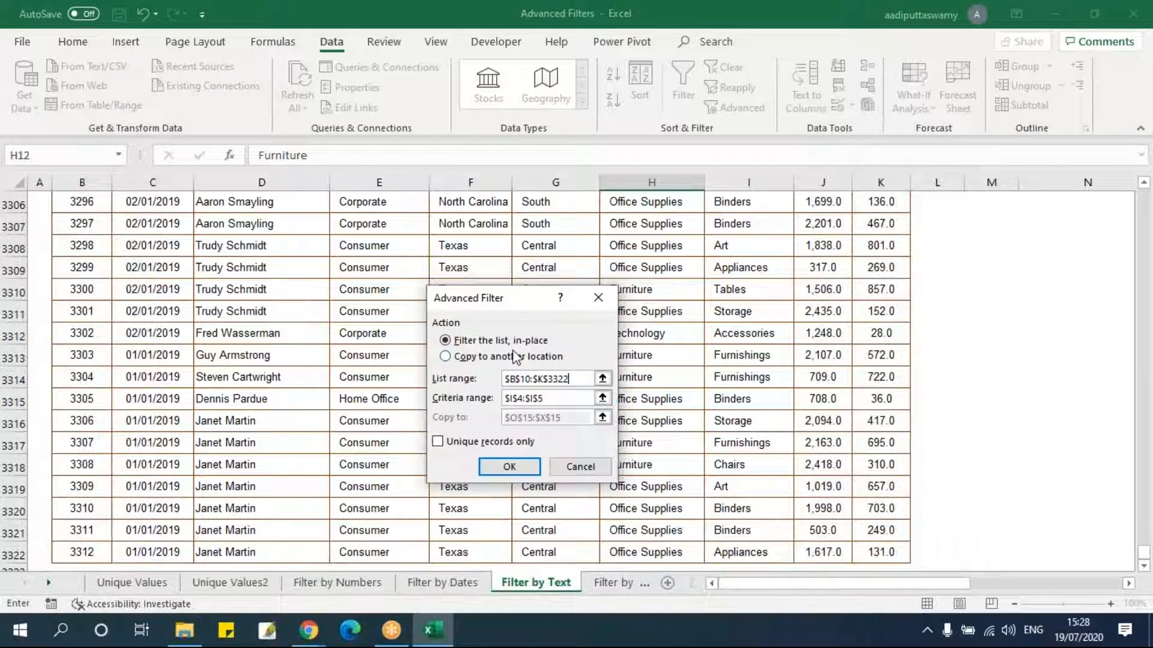
Choose copying to another location and set the criteria range to F4:F5.
{"action": "left_click", "coordinate": [468, 358]}
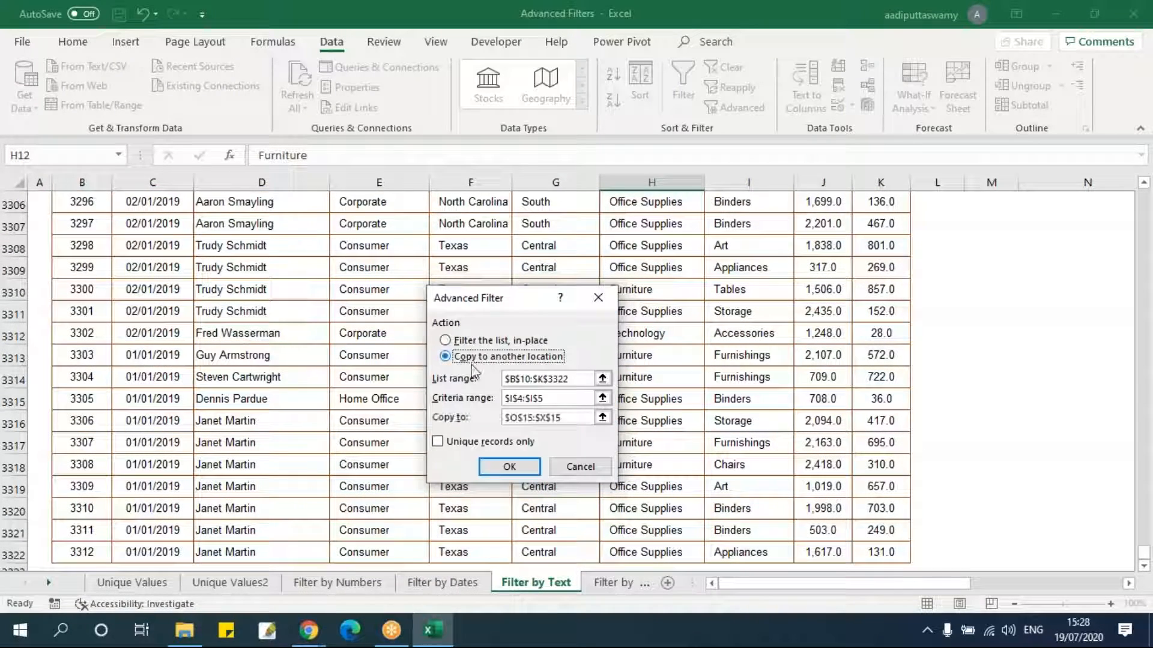
{"action": "left_click", "coordinate": [602, 399]}
{"action": "scroll", "coordinate": [580, 398], "scroll_direction": "up", "scroll_amount": 1}
{"action": "left_click_drag", "start_coordinate": [488, 249], "coordinate": [484, 266]}
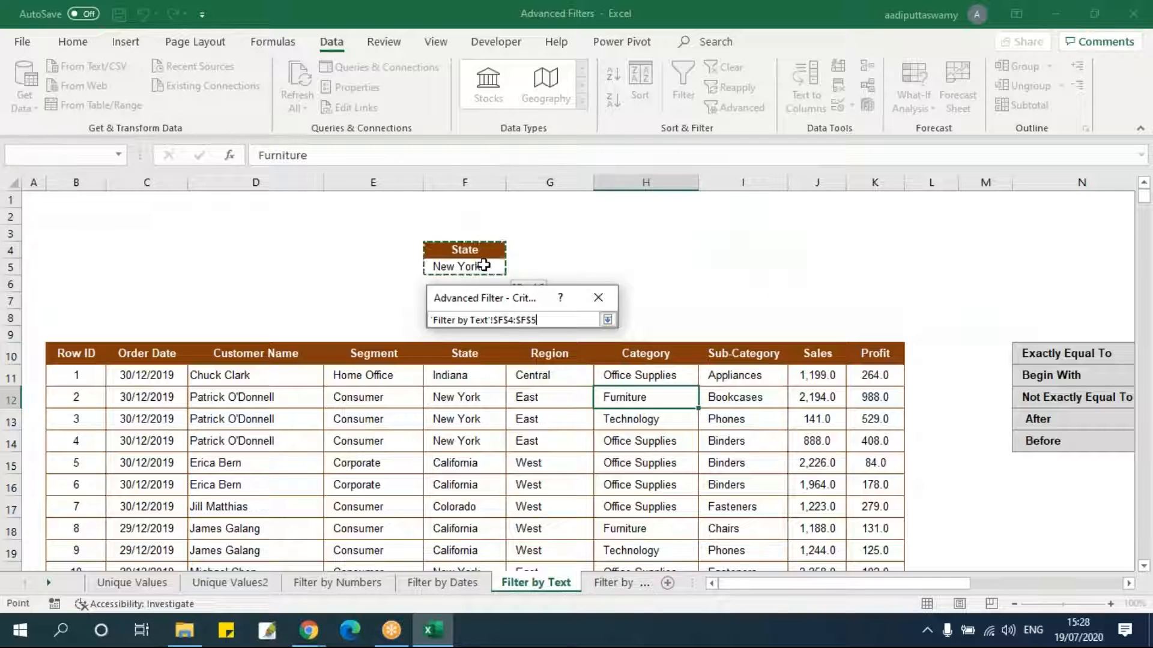
{"action": "left_click", "coordinate": [607, 320]}
Set the copy destination to S10 and run the Advanced Filter.
{"action": "left_click", "coordinate": [603, 420]}
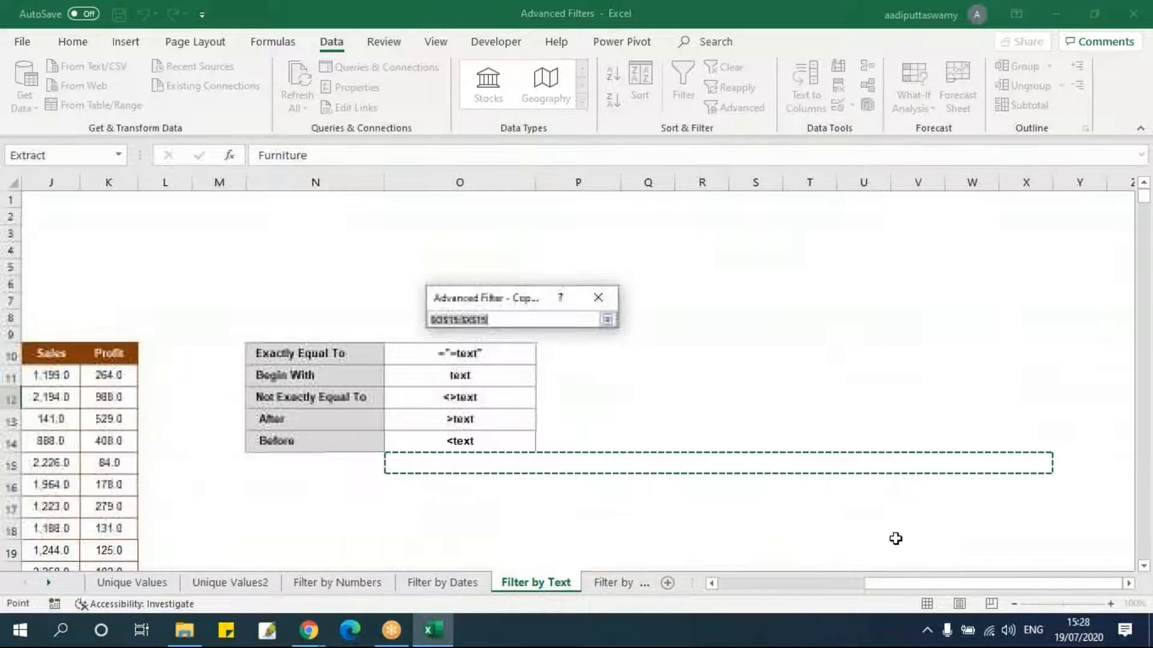
{"action": "left_click", "coordinate": [751, 351]}
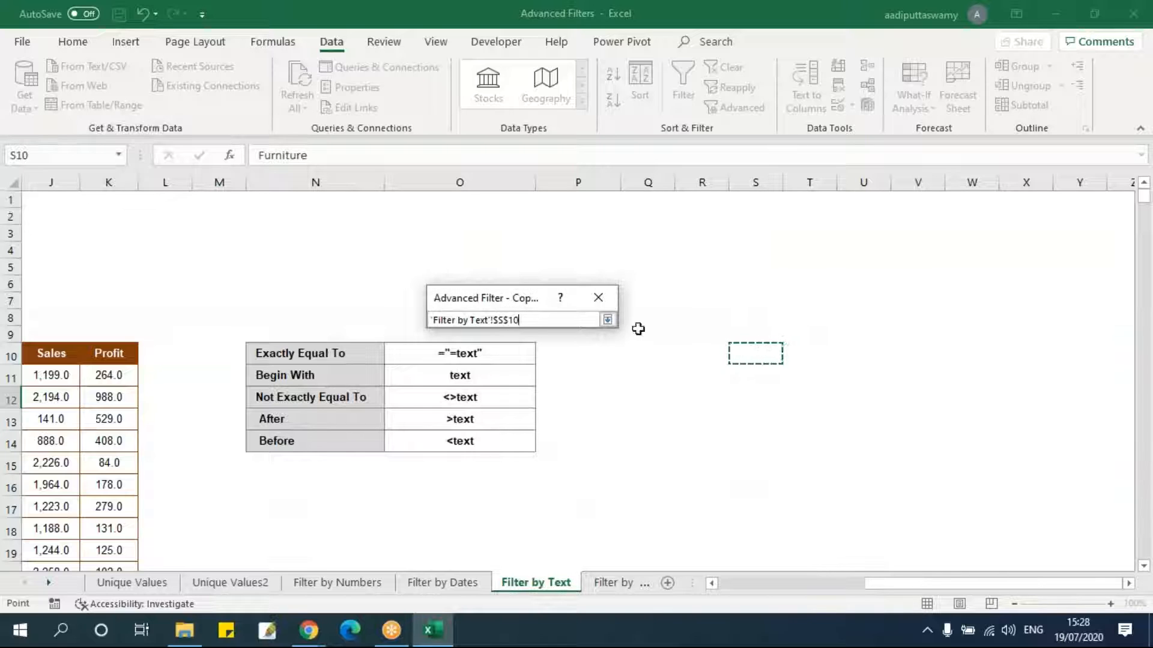
{"action": "left_click", "coordinate": [608, 319]}
{"action": "key", "text": "Return"}
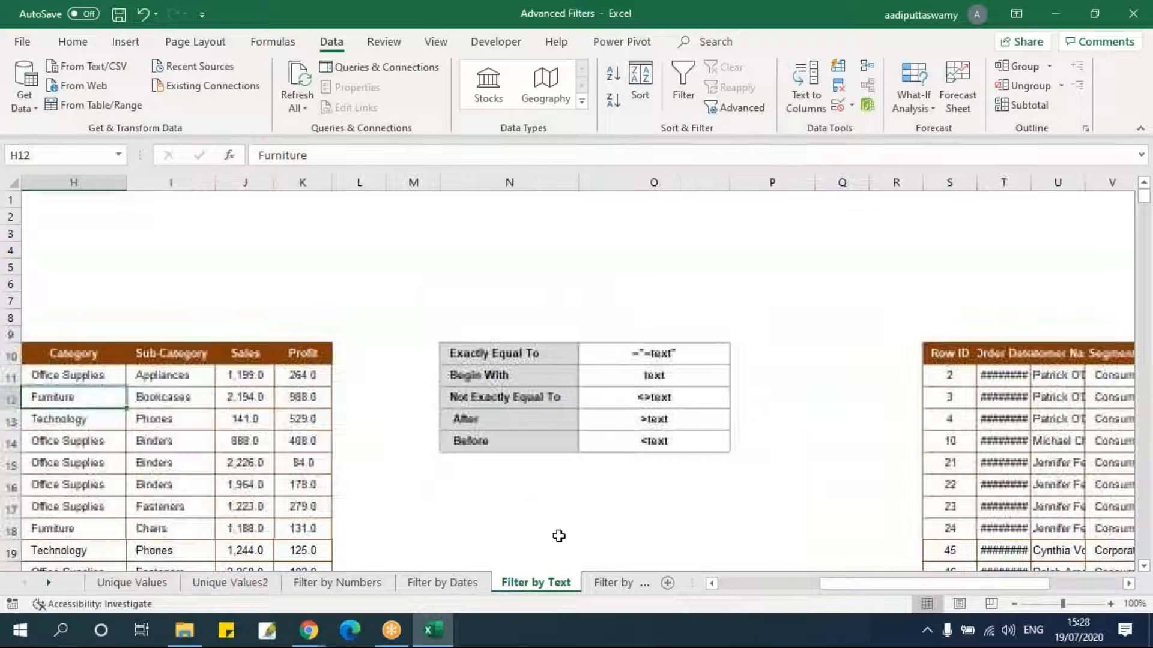
Delete the previous Advanced Filter results copied into columns S to AB.
{"action": "left_click_drag", "start_coordinate": [813, 591], "coordinate": [1011, 581]}
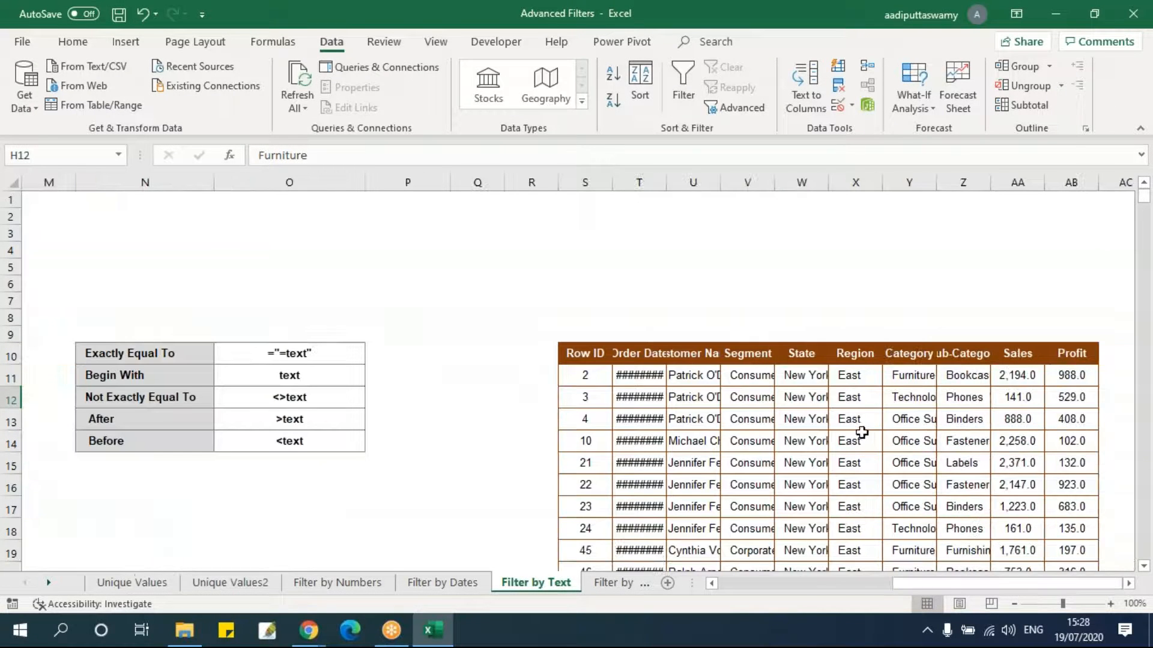
{"action": "scroll", "coordinate": [859, 420], "scroll_direction": "down", "scroll_amount": 3}
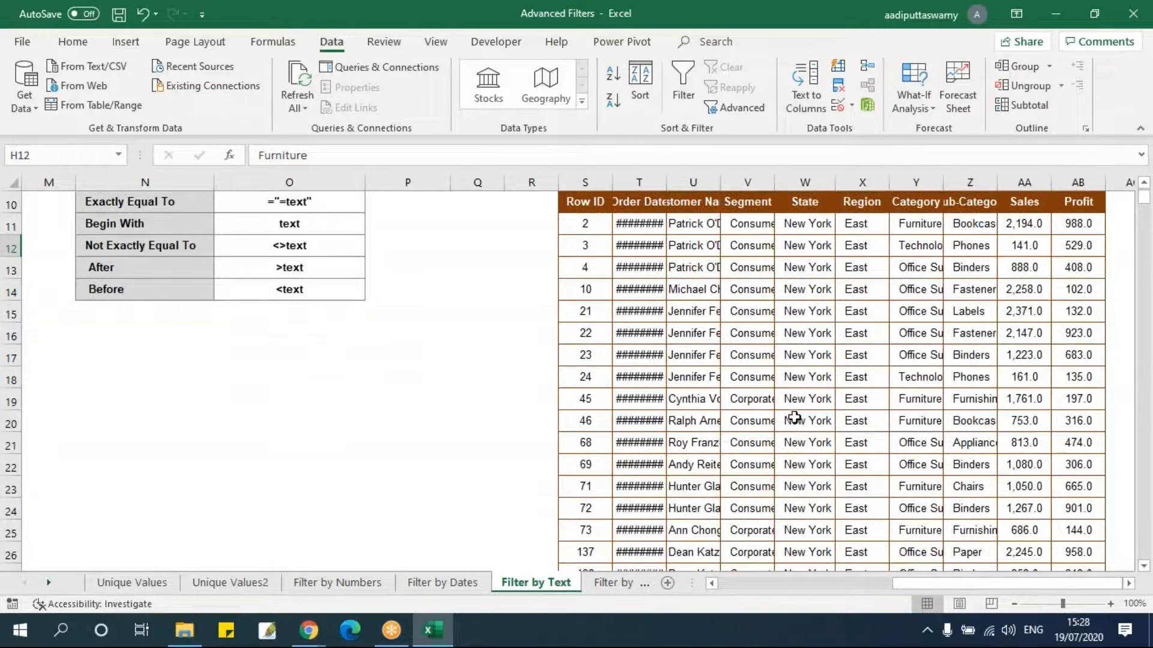
{"action": "scroll", "coordinate": [803, 422], "scroll_direction": "down", "scroll_amount": 14}
{"action": "scroll", "coordinate": [800, 426], "scroll_direction": "up", "scroll_amount": 17}
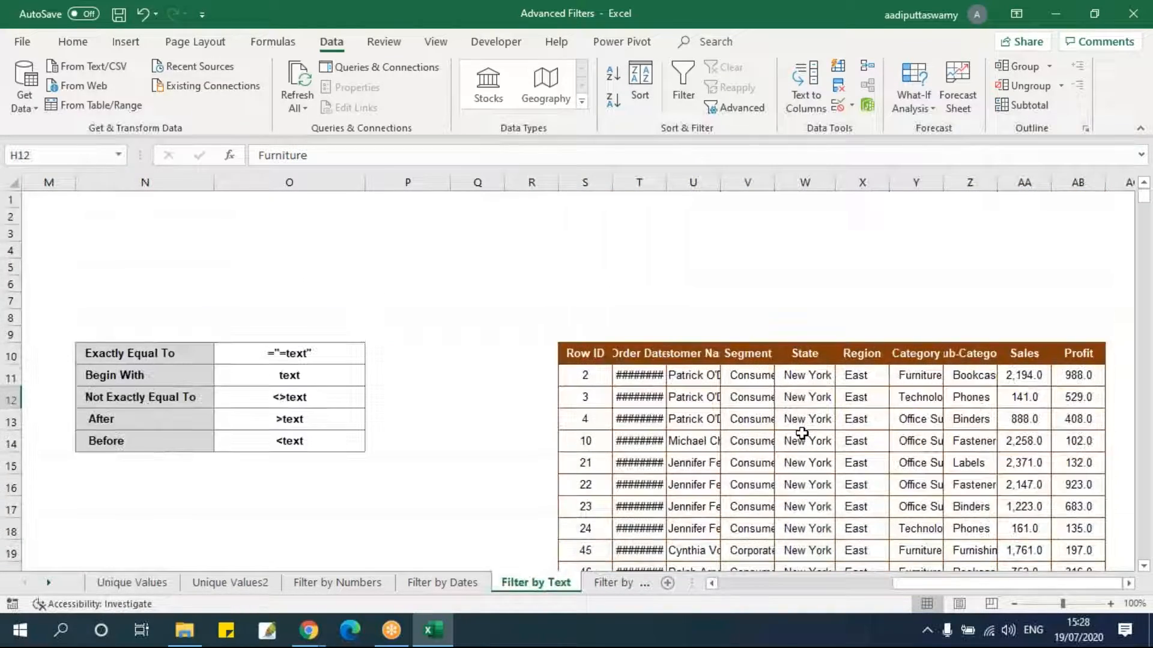
{"action": "left_click_drag", "start_coordinate": [584, 182], "coordinate": [1079, 244]}
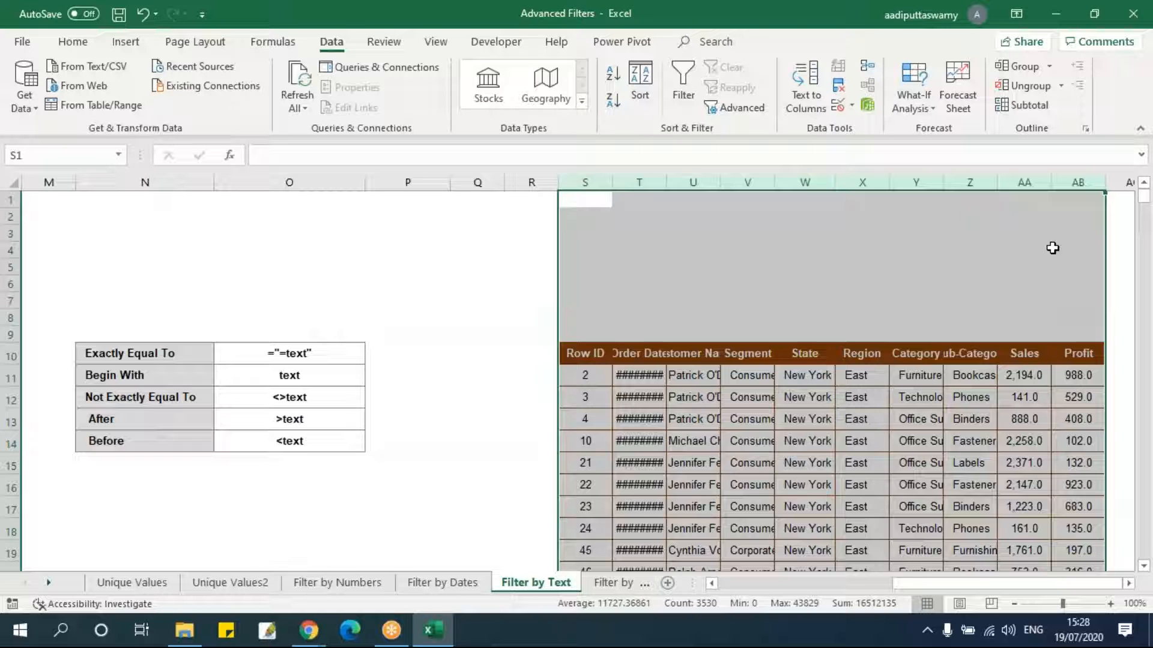
{"action": "key", "text": "Delete"}
Extend the criteria range by copying the Sub-Category header and a Phones value into G4:G5.
{"action": "left_click", "coordinate": [805, 397]}
{"action": "left_click_drag", "start_coordinate": [928, 591], "coordinate": [749, 586]}
{"action": "left_click", "coordinate": [566, 463]}
{"action": "mouse_move", "coordinate": [466, 251]}
{"action": "left_mouse_down"}
{"action": "mouse_move", "coordinate": [481, 260]}
{"action": "mouse_move", "coordinate": [475, 268]}
{"action": "left_mouse_up"}
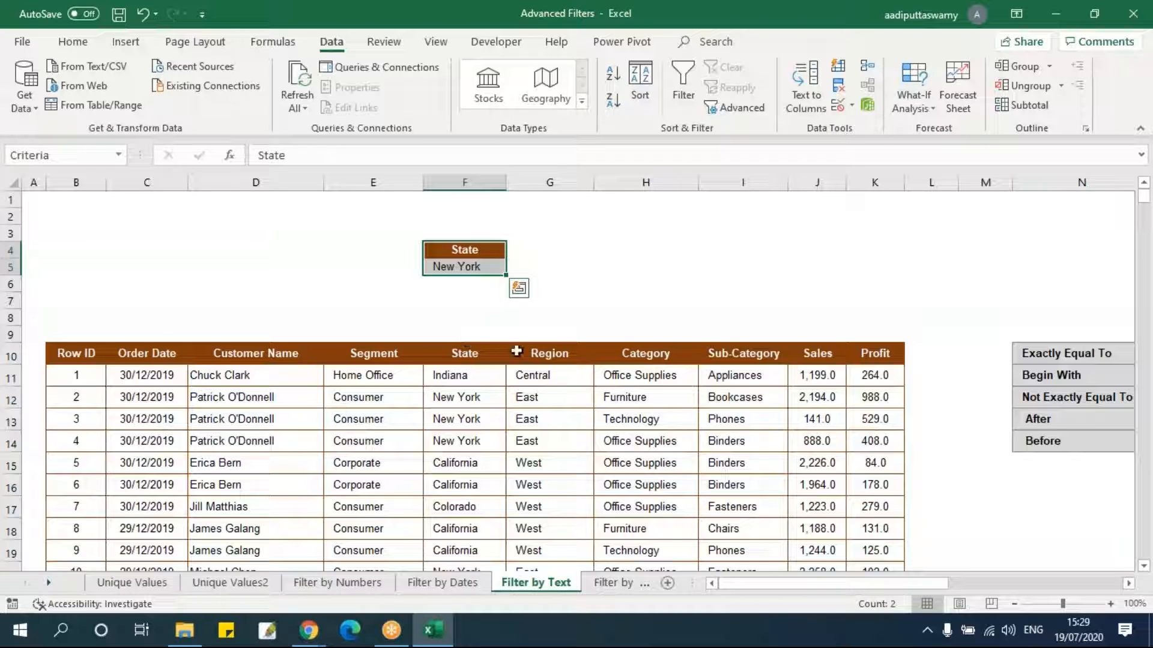
{"action": "left_click", "coordinate": [716, 356]}
{"action": "key", "text": "ctrl+c"}
{"action": "left_click", "coordinate": [546, 252]}
{"action": "key", "text": "ctrl+v"}
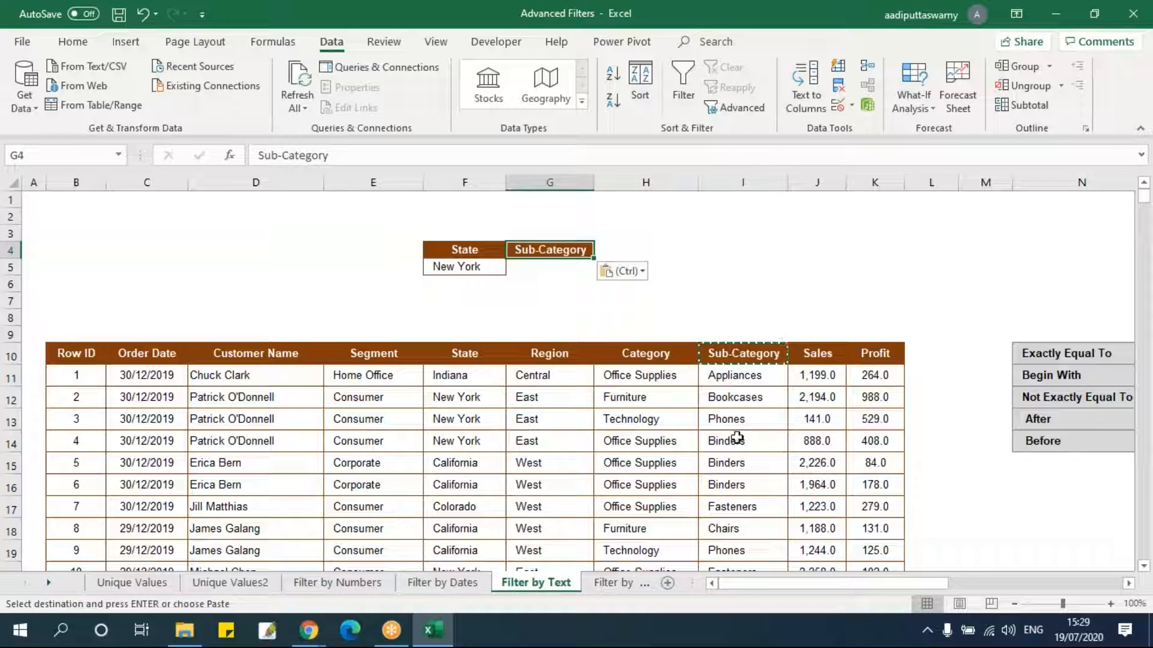
{"action": "left_click", "coordinate": [735, 421]}
{"action": "key", "text": "ctrl+c"}
{"action": "left_click", "coordinate": [565, 267]}
{"action": "key", "text": "ctrl+v"}
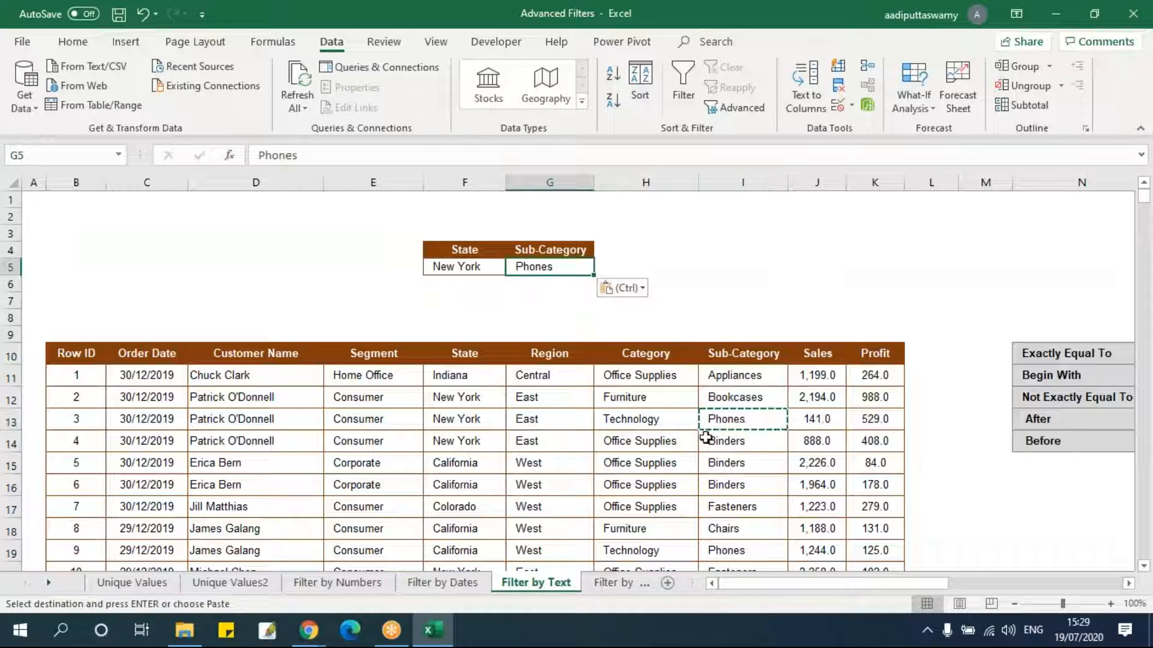
{"action": "key", "text": "Escape"}
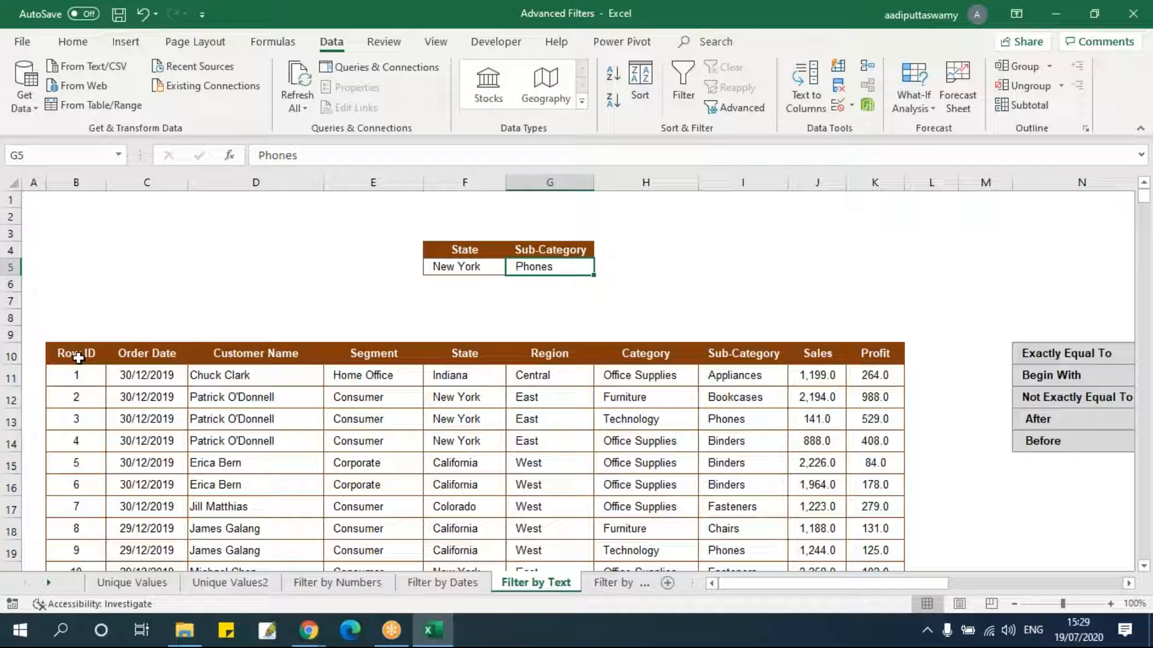
Add the Customer Name header to E4 and copy a customer's name from the table into E5.
{"action": "left_click", "coordinate": [262, 359]}
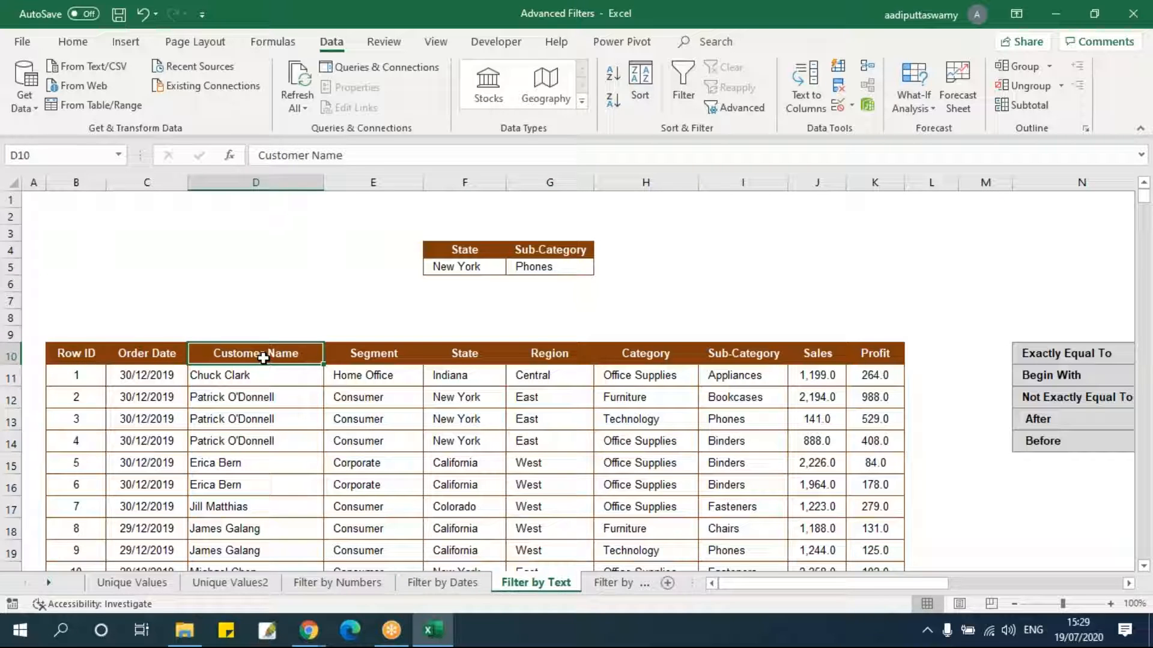
{"action": "key", "text": "ctrl+c"}
{"action": "left_click", "coordinate": [391, 252]}
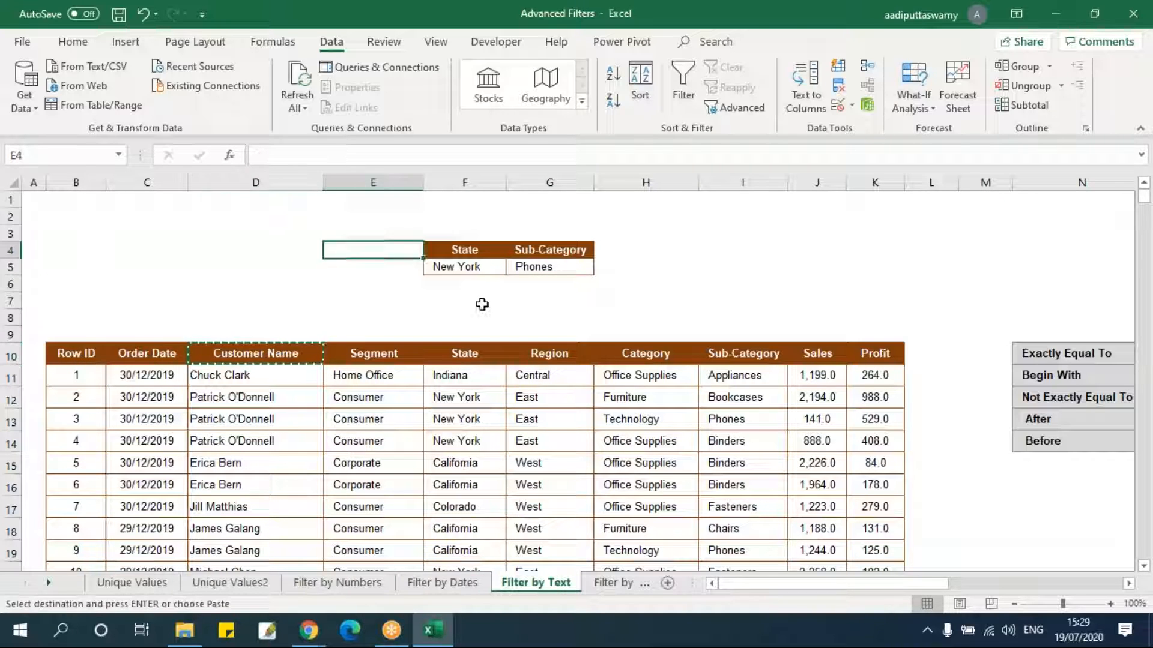
{"action": "key", "text": "ctrl+v"}
{"action": "key", "text": "Escape"}
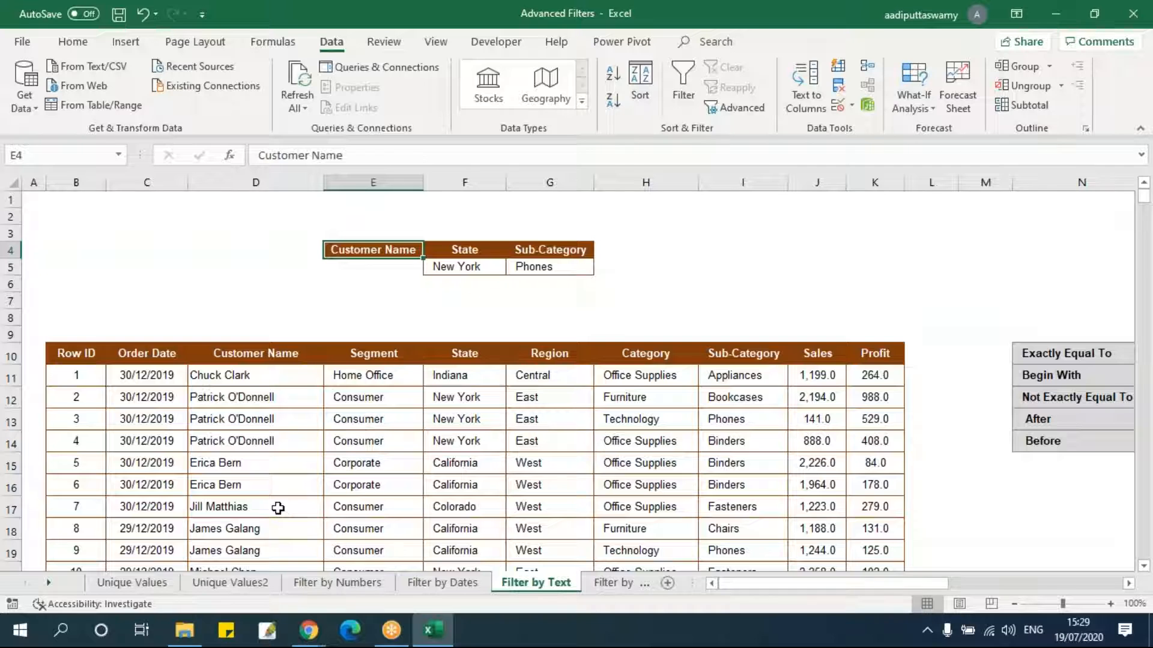
{"action": "left_click", "coordinate": [279, 509]}
{"action": "key", "text": "ctrl+c"}
{"action": "left_click", "coordinate": [366, 318]}
{"action": "left_click", "coordinate": [376, 268]}
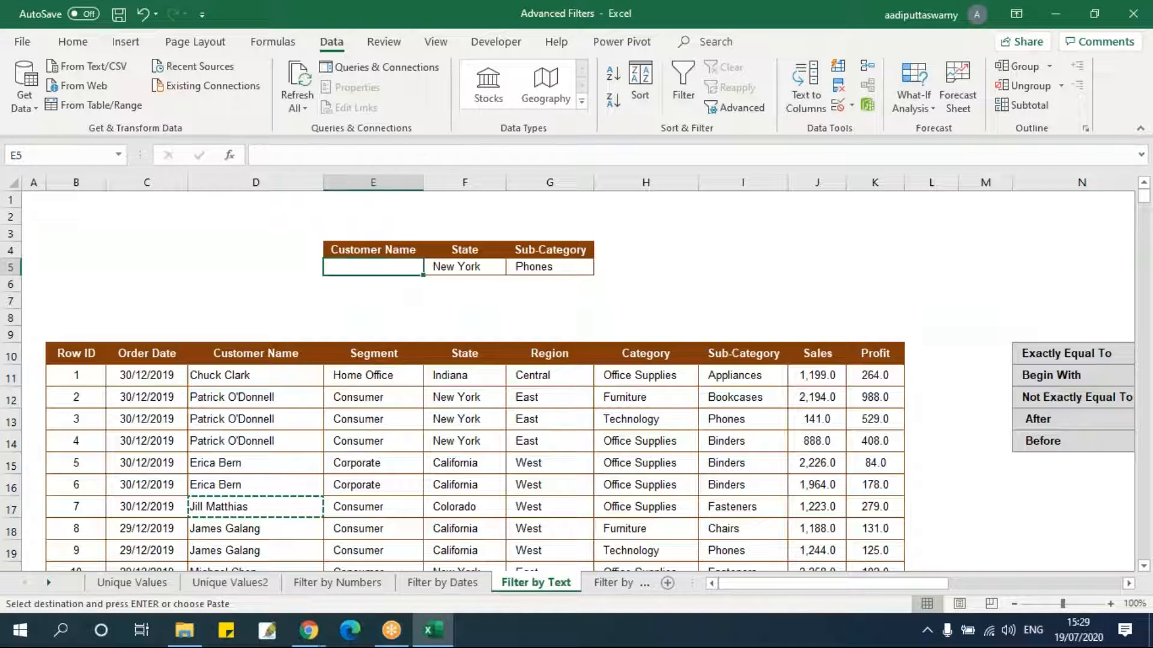
{"action": "key", "text": "ctrl+v"}
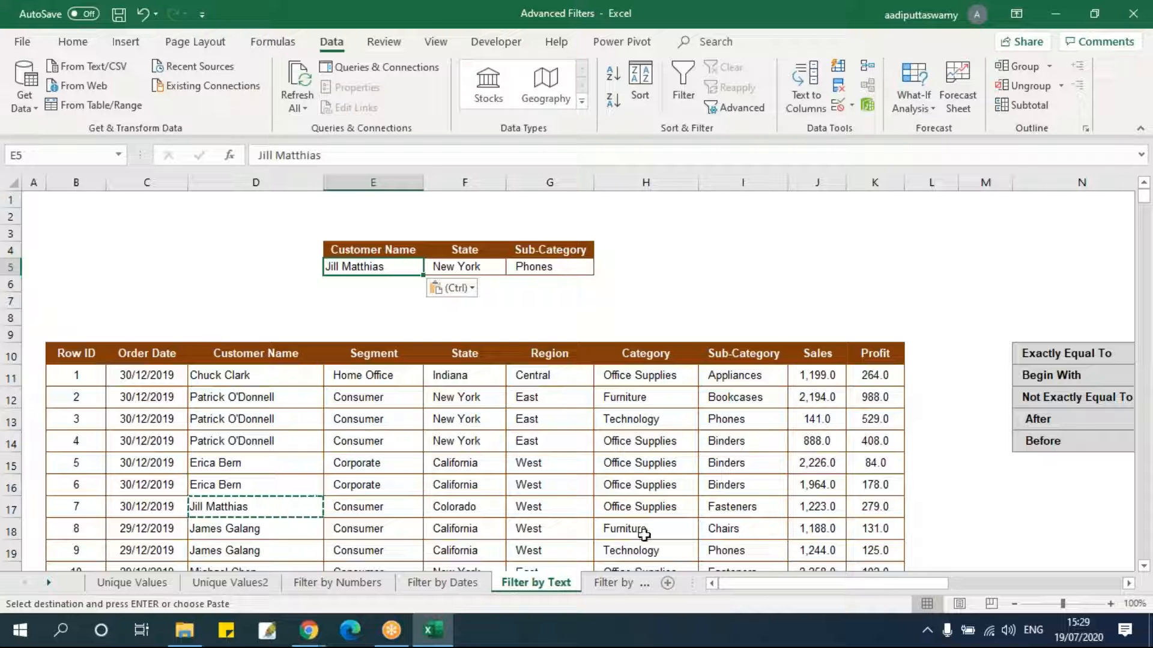
Filter the table's Customer Name column to the customer entered in E5 to check the record, then remove AutoFilter.
{"action": "left_click_drag", "start_coordinate": [393, 267], "coordinate": [540, 267]}
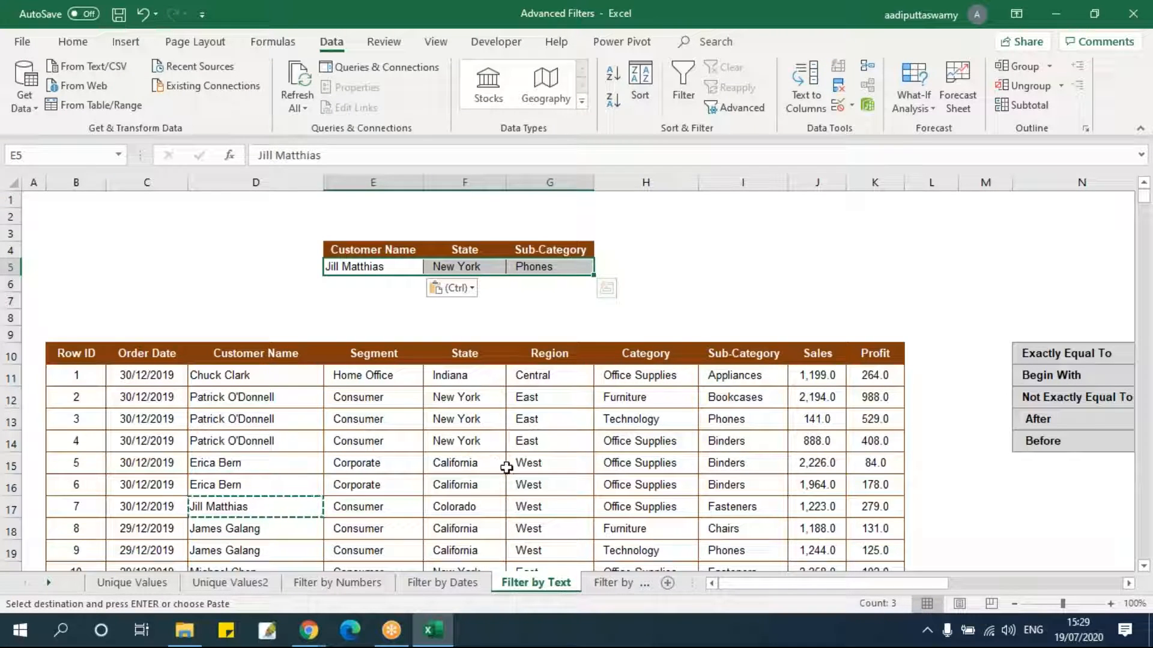
{"action": "left_click_drag", "start_coordinate": [82, 352], "coordinate": [875, 359]}
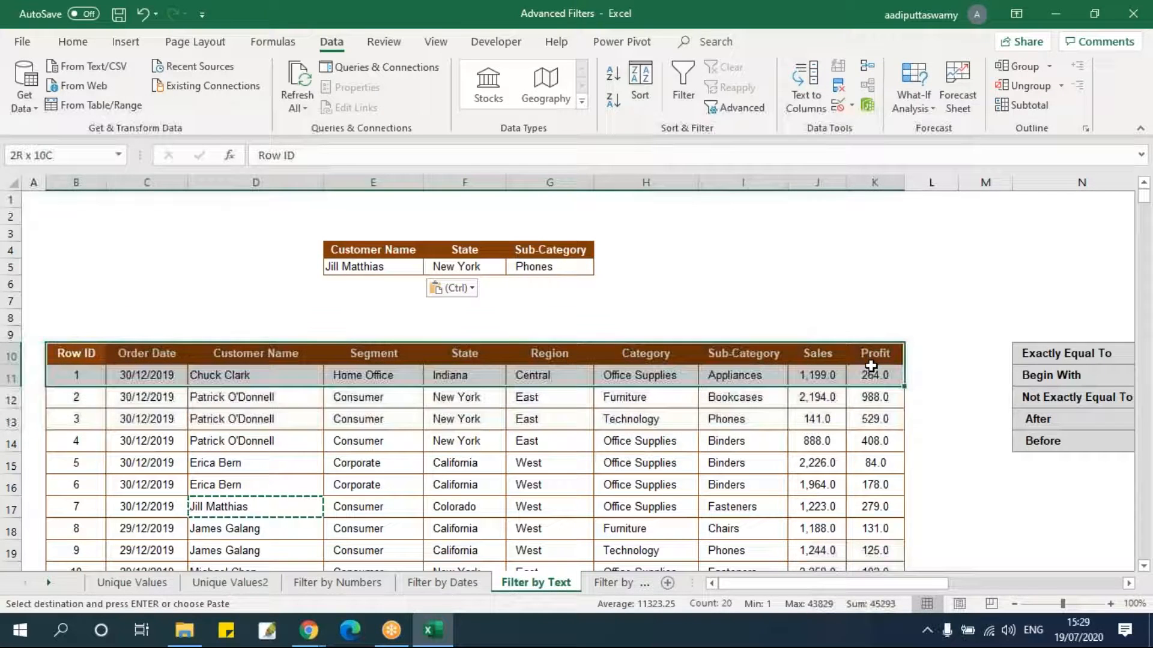
{"action": "left_click", "coordinate": [682, 84]}
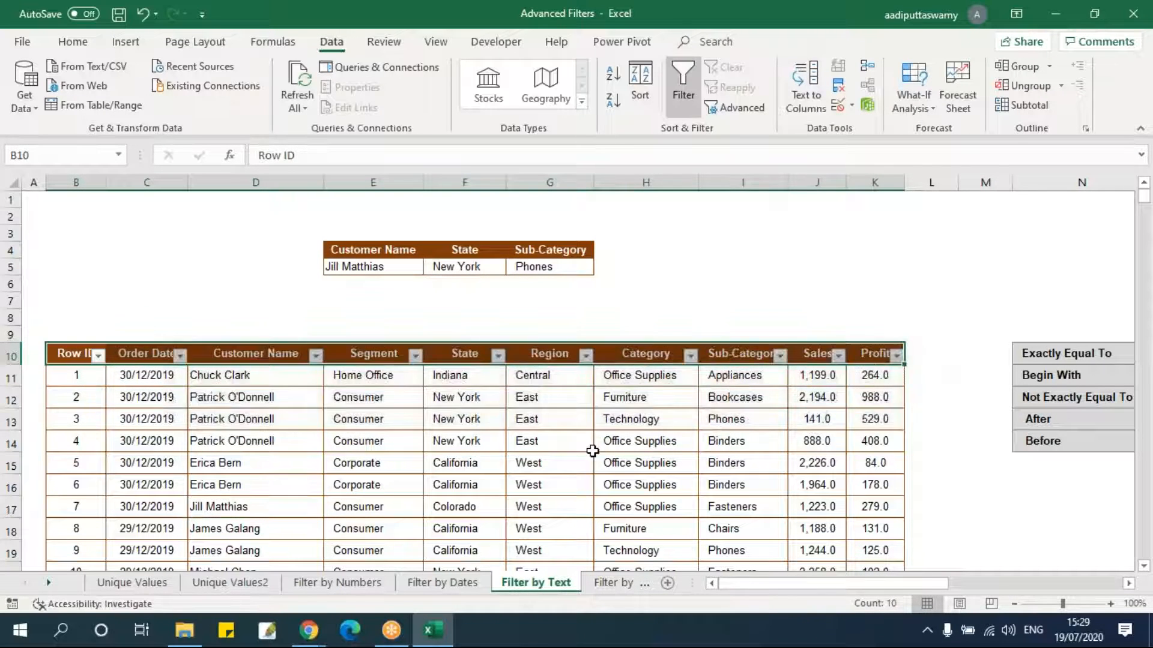
{"action": "left_click", "coordinate": [576, 446]}
{"action": "left_click", "coordinate": [317, 357]}
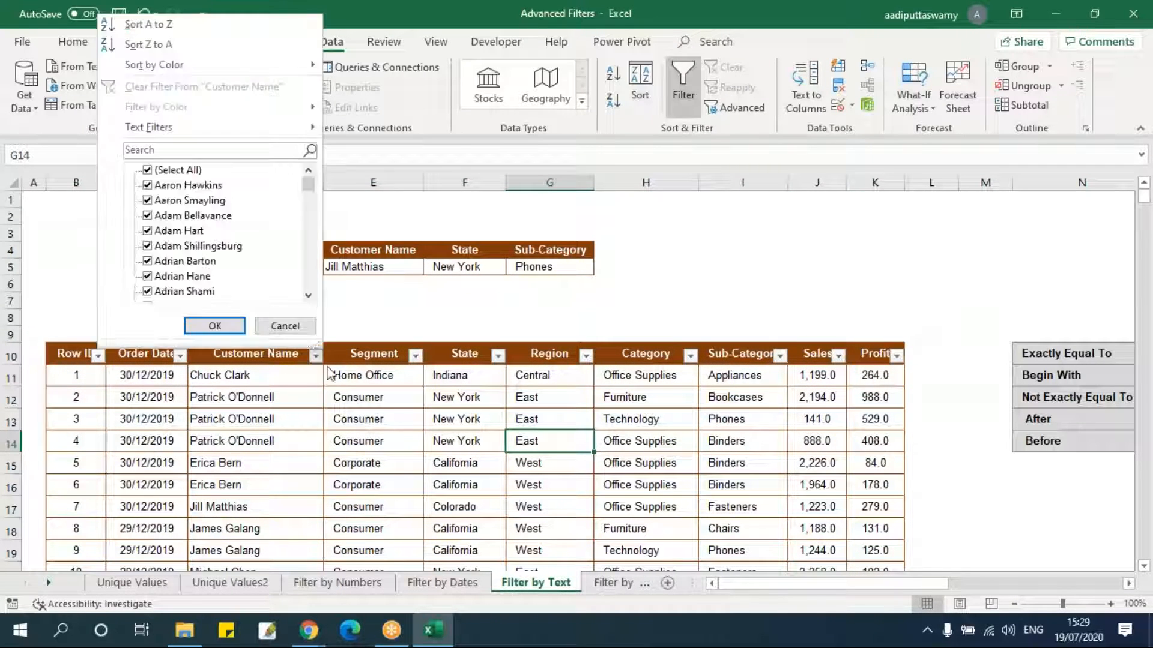
{"action": "left_click", "coordinate": [176, 173]}
{"action": "left_click", "coordinate": [177, 149]}
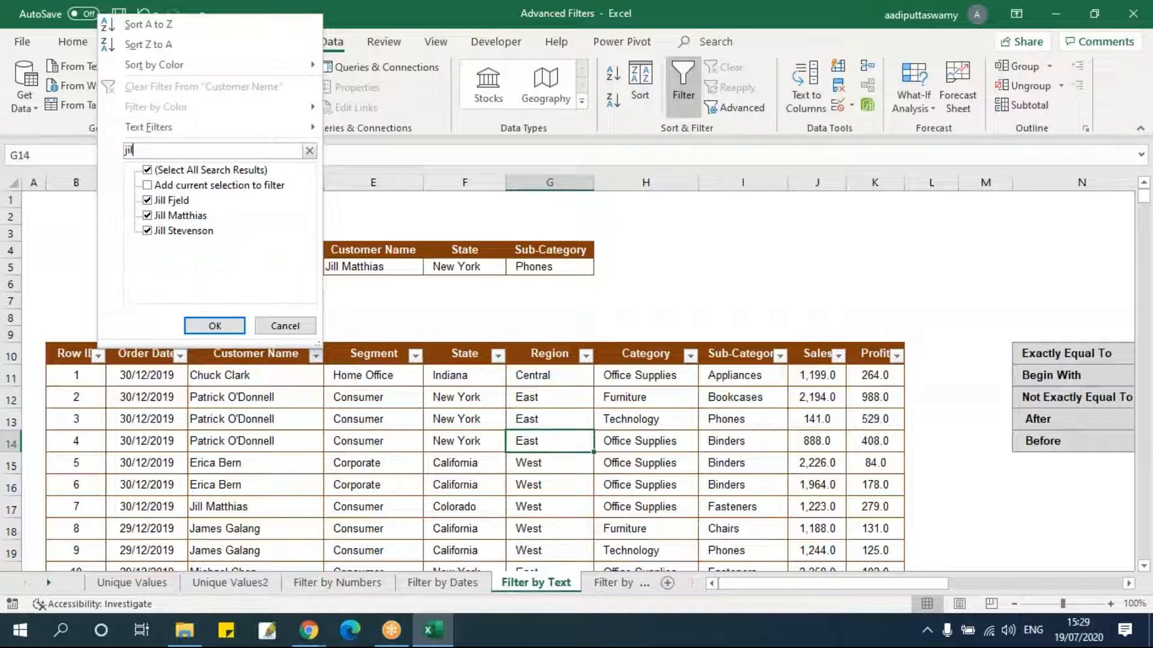
{"action": "type", "text": "jil"}
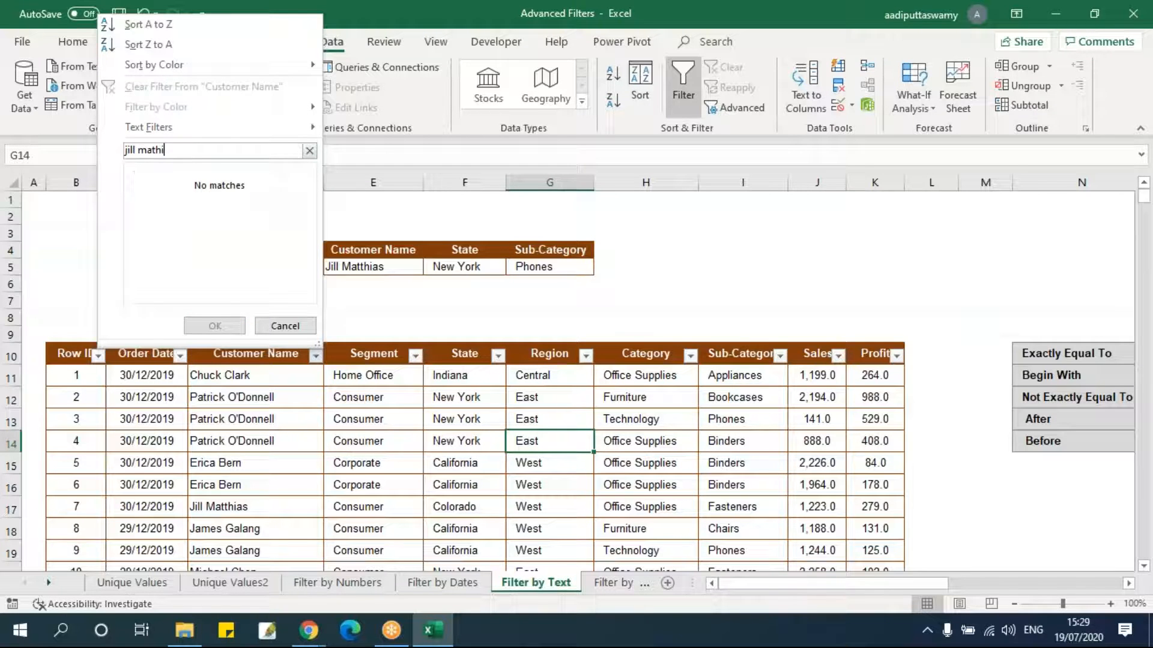
{"action": "key", "text": "BackSpace"}
{"action": "key", "text": "BackSpace"}
{"action": "key", "text": "BackSpace"}
{"action": "key", "text": "BackSpace"}
{"action": "key", "text": "BackSpace"}
{"action": "key", "text": "BackSpace"}
{"action": "key", "text": "BackSpace"}
{"action": "key", "text": "BackSpace"}
{"action": "key", "text": "BackSpace"}
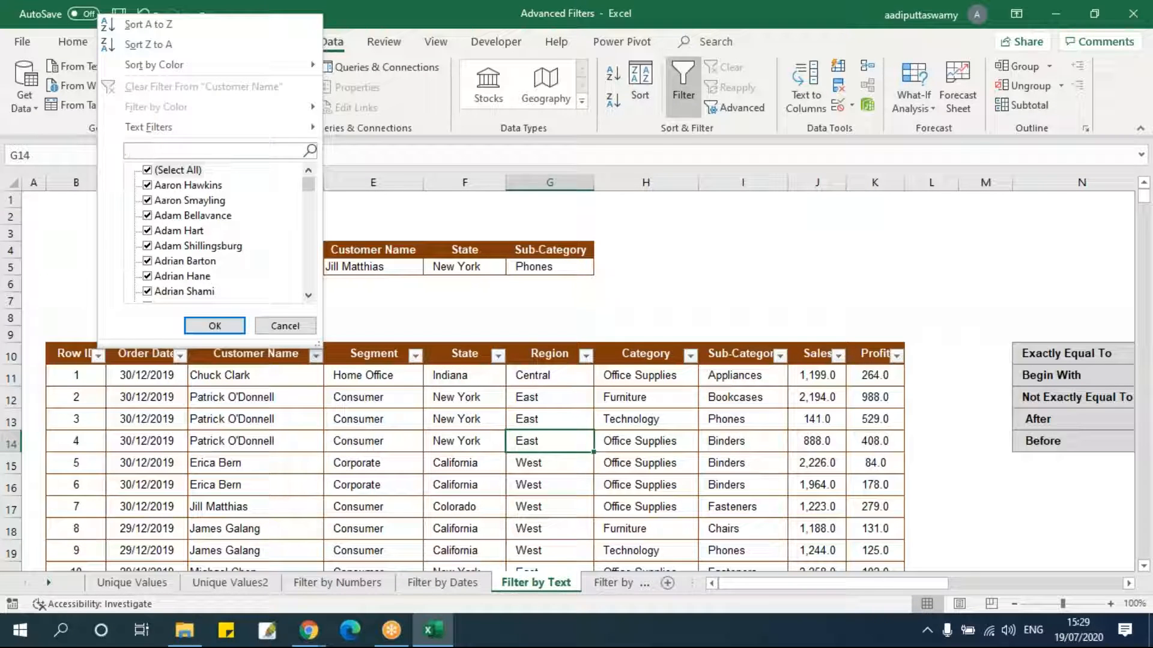
{"action": "left_click", "coordinate": [147, 171]}
{"action": "left_click_drag", "start_coordinate": [307, 186], "coordinate": [312, 237]}
{"action": "left_click", "coordinate": [149, 215]}
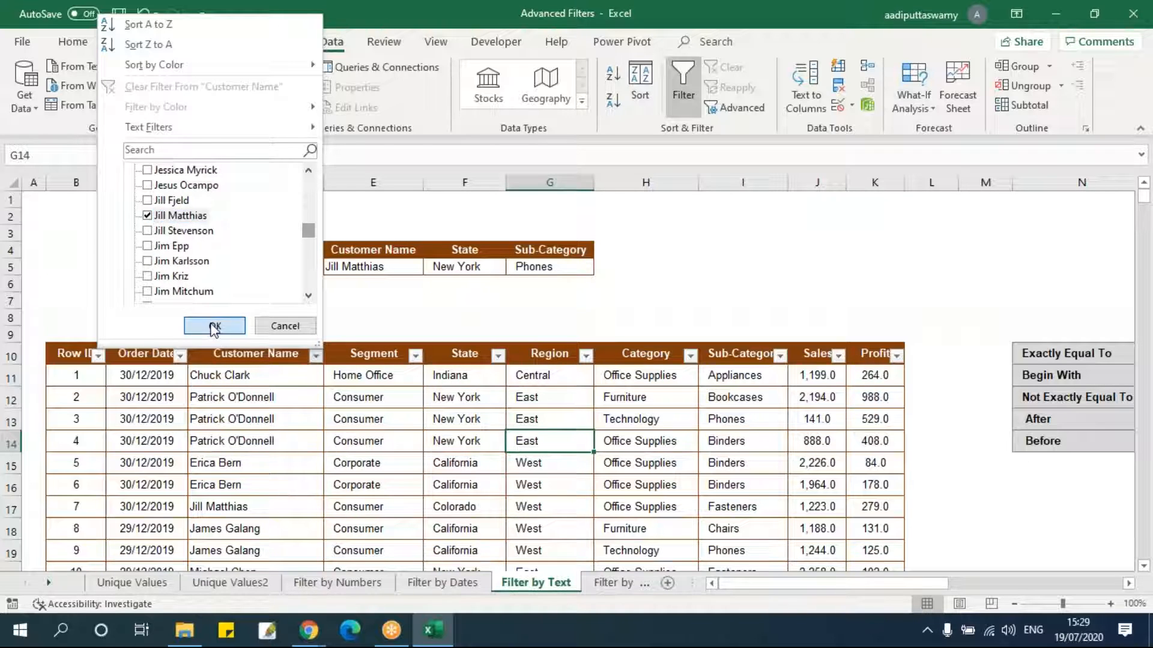
{"action": "left_click", "coordinate": [215, 326]}
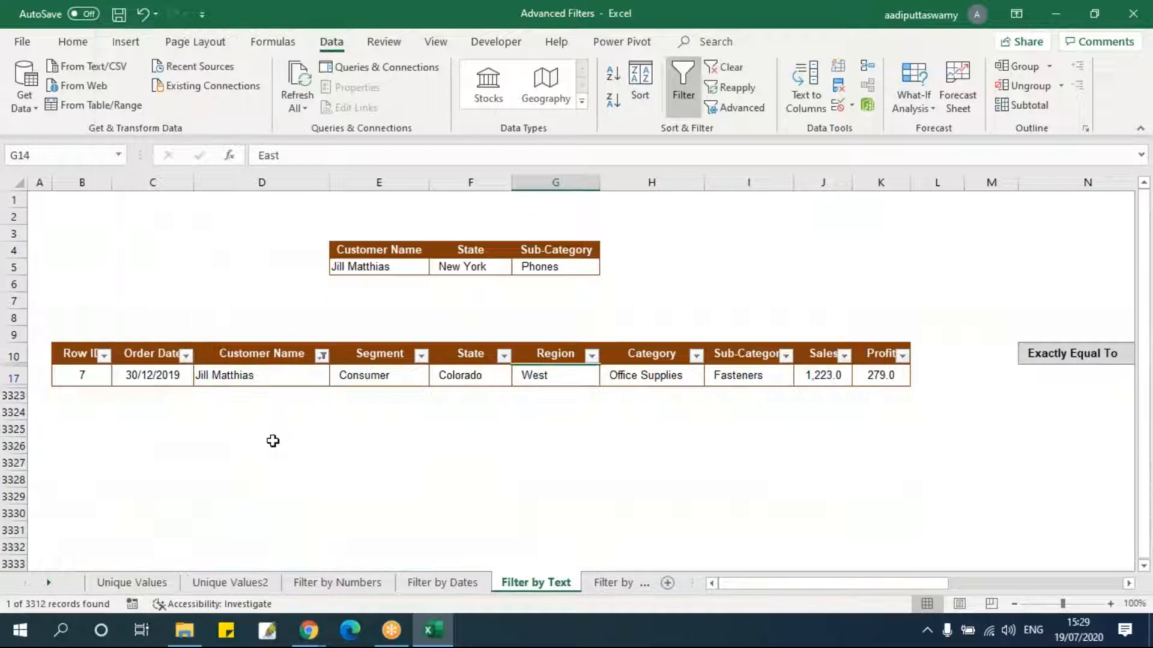
{"action": "left_click_drag", "start_coordinate": [397, 269], "coordinate": [561, 265]}
{"action": "left_click", "coordinate": [443, 378]}
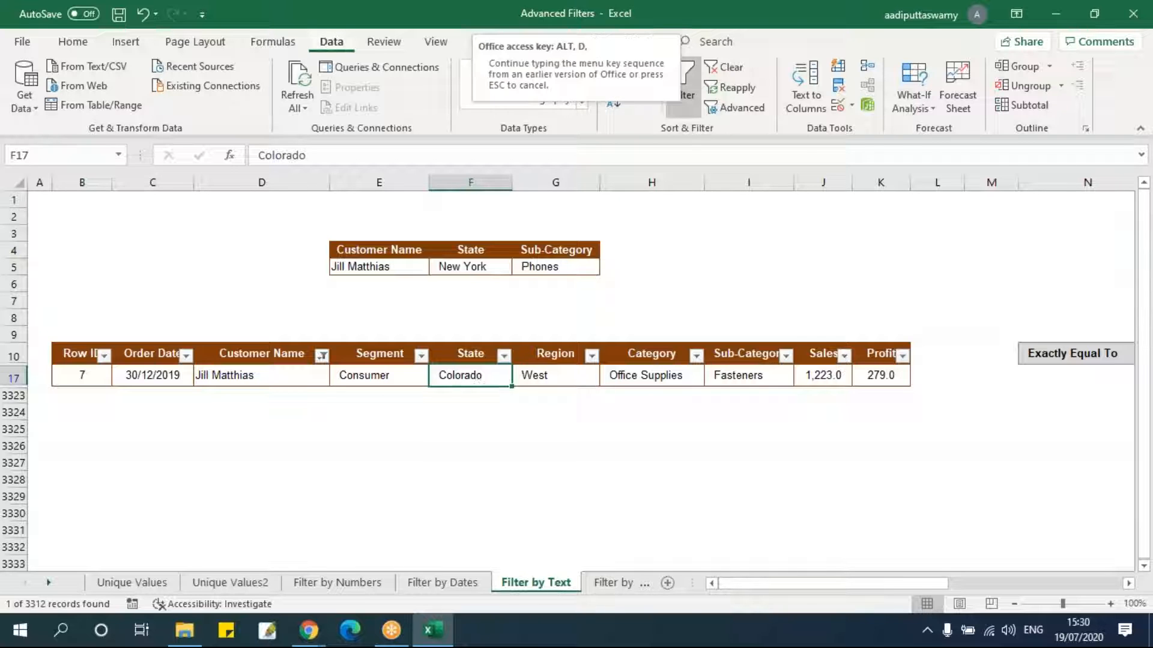
{"action": "left_click", "coordinate": [679, 93]}
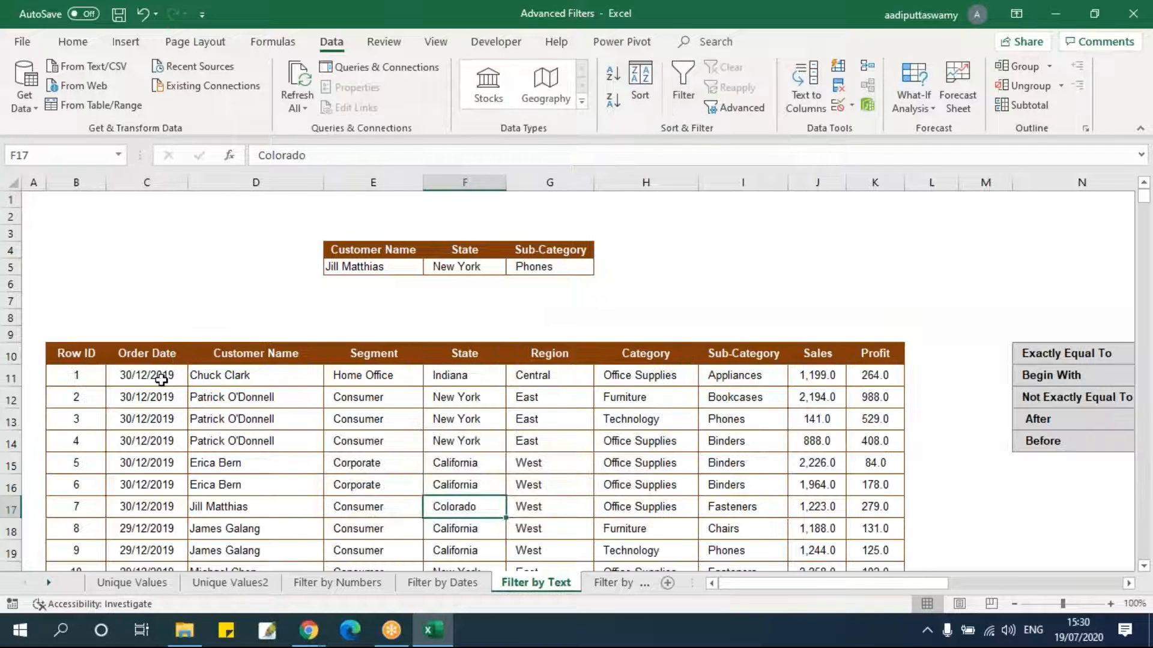
Turn on AutoFilter and filter the State column to New York only.
{"action": "left_click", "coordinate": [90, 351]}
{"action": "key", "text": "ctrl+shift+l"}
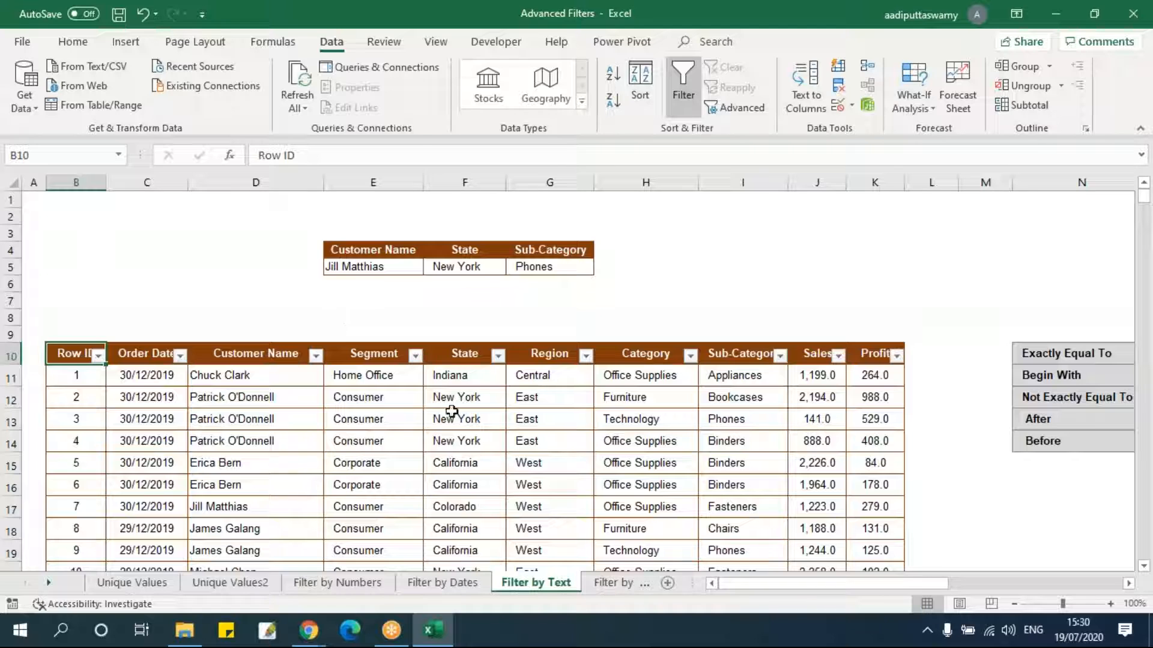
{"action": "left_click", "coordinate": [446, 441]}
{"action": "left_click", "coordinate": [497, 356]}
{"action": "left_click", "coordinate": [373, 170]}
{"action": "key", "text": "n"}
{"action": "key", "text": "e"}
{"action": "key", "text": "w"}
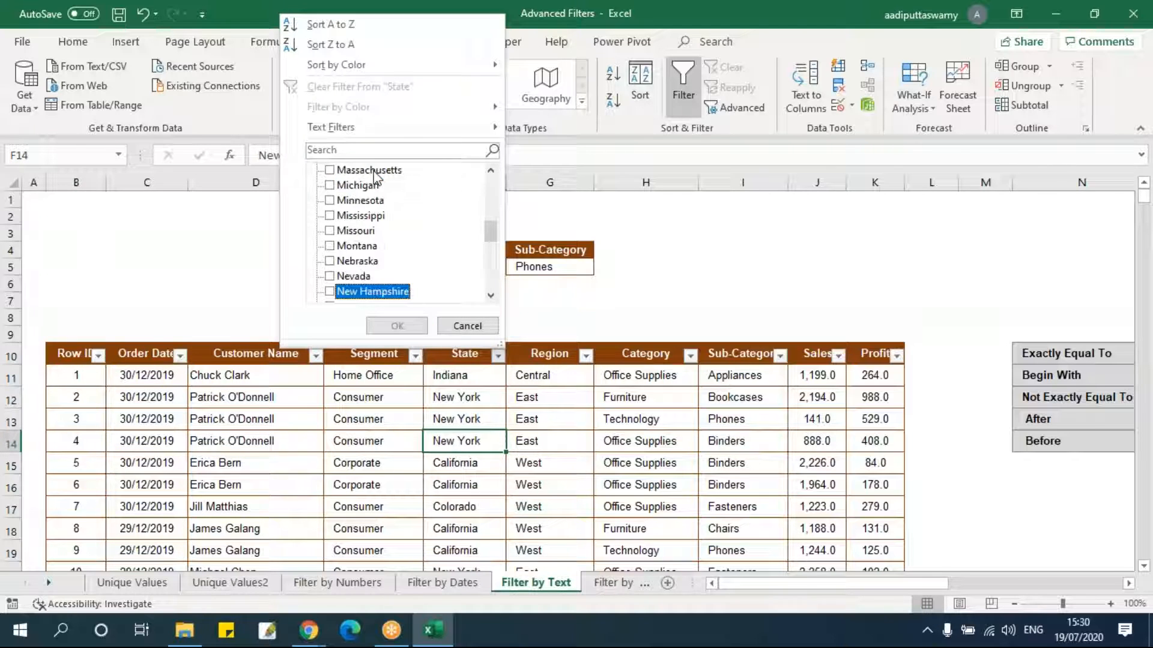
{"action": "key", "text": "Down"}
{"action": "key", "text": "Down"}
{"action": "key", "text": "Down"}
{"action": "key", "text": "space"}
{"action": "key", "text": "Return"}
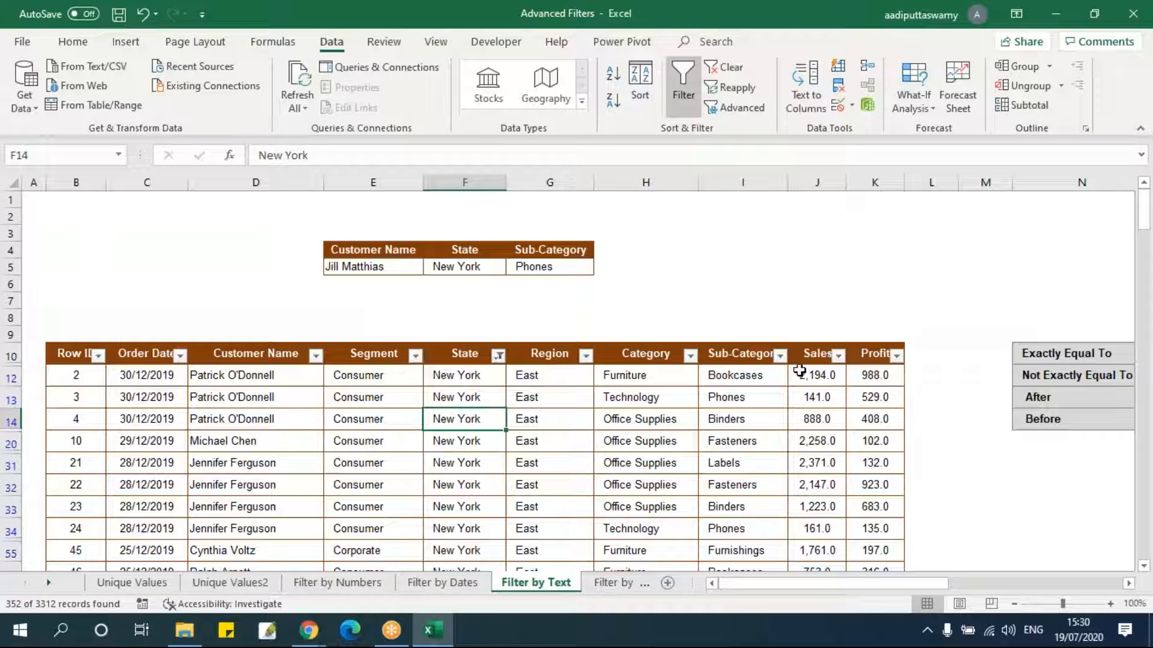
Filter the Sub-Category column to Phones only.
{"action": "left_click", "coordinate": [780, 357]}
{"action": "left_click", "coordinate": [639, 169]}
{"action": "scroll", "coordinate": [641, 275], "scroll_direction": "down", "scroll_amount": 4}
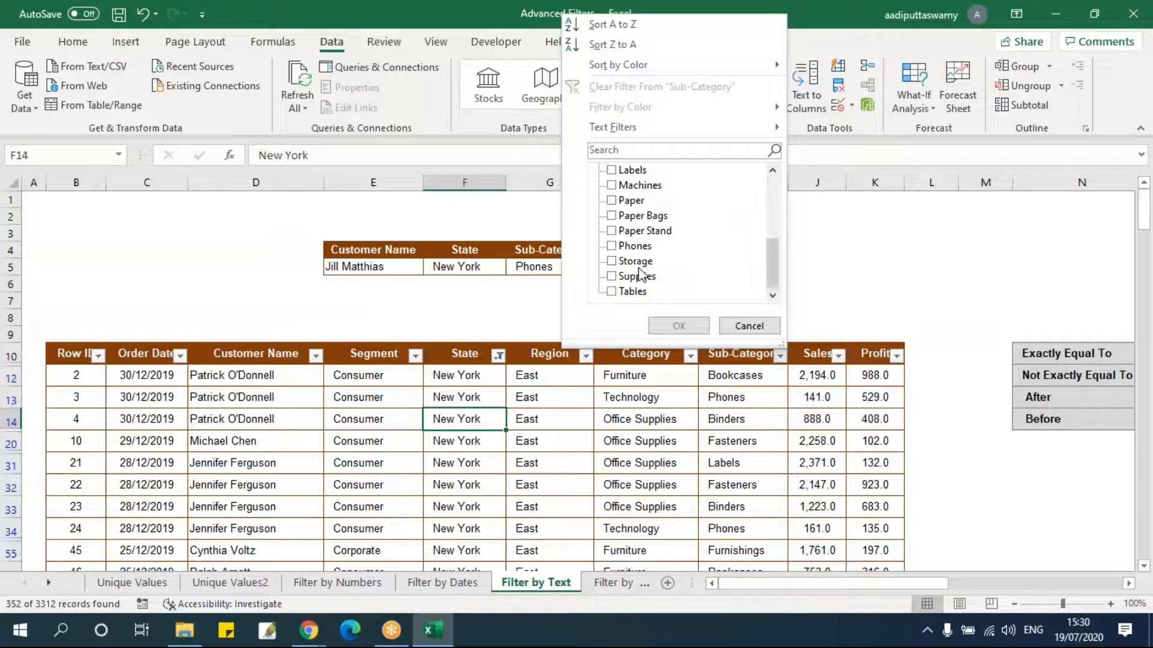
{"action": "left_click", "coordinate": [635, 245]}
{"action": "left_click", "coordinate": [678, 326]}
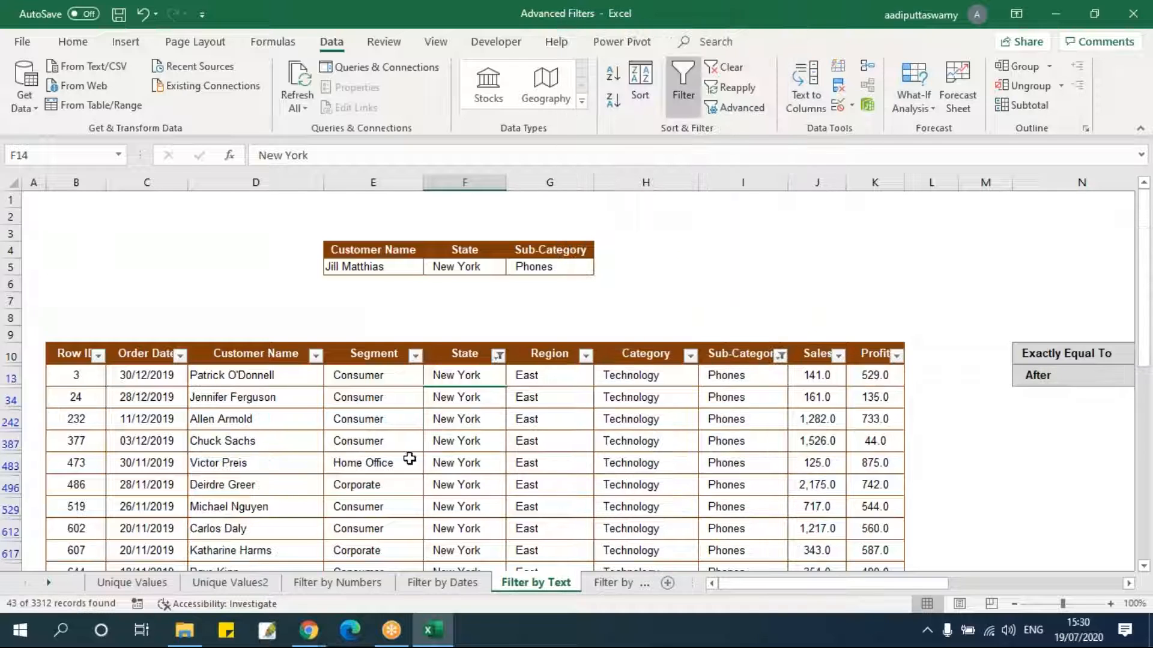
Copy a listed New York Phones customer's name into the criteria cell E5 and turn off AutoFilter.
{"action": "left_click", "coordinate": [274, 422]}
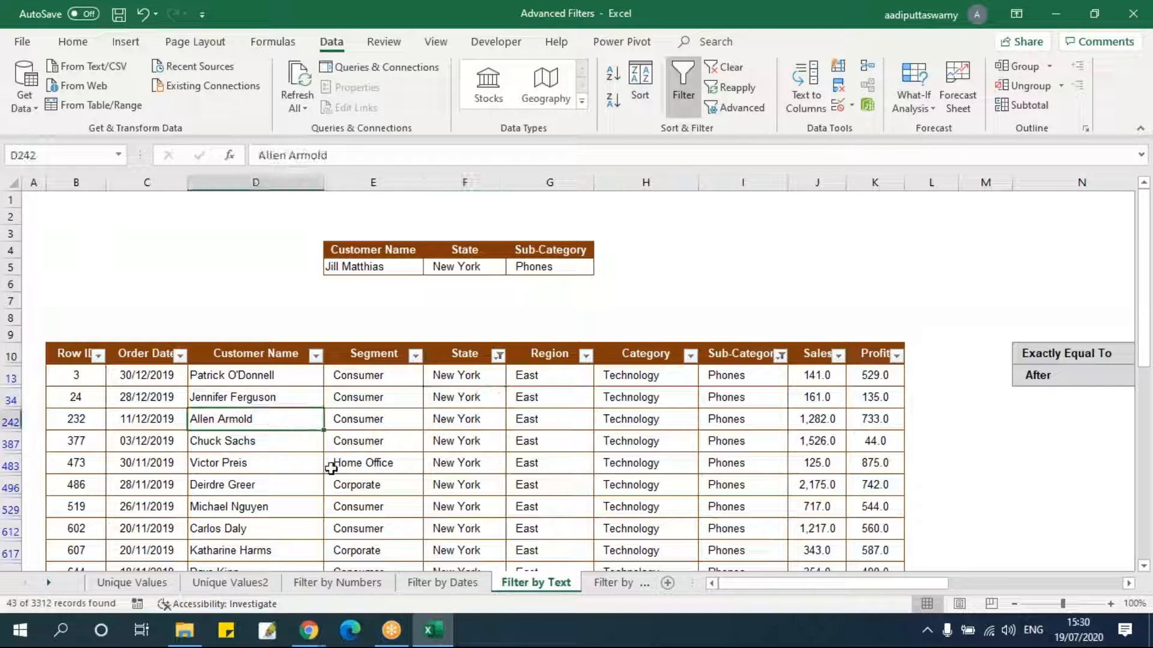
{"action": "key", "text": "ctrl+c"}
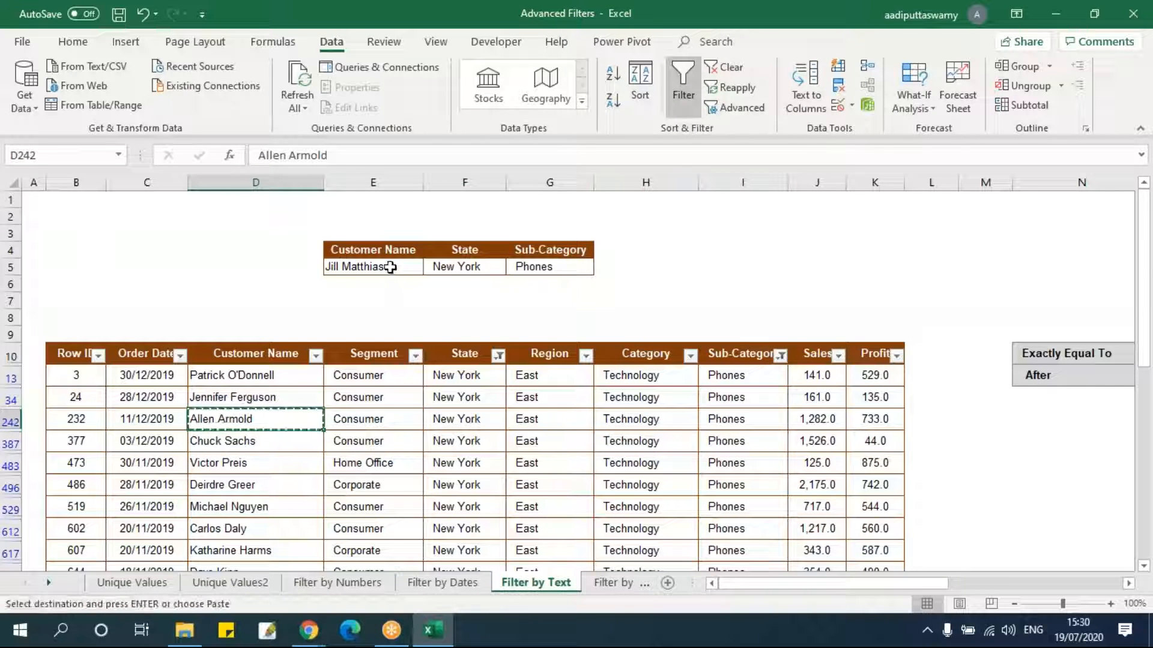
{"action": "left_click", "coordinate": [389, 267]}
{"action": "key", "text": "ctrl+v"}
{"action": "key", "text": "ctrl+shift+l"}
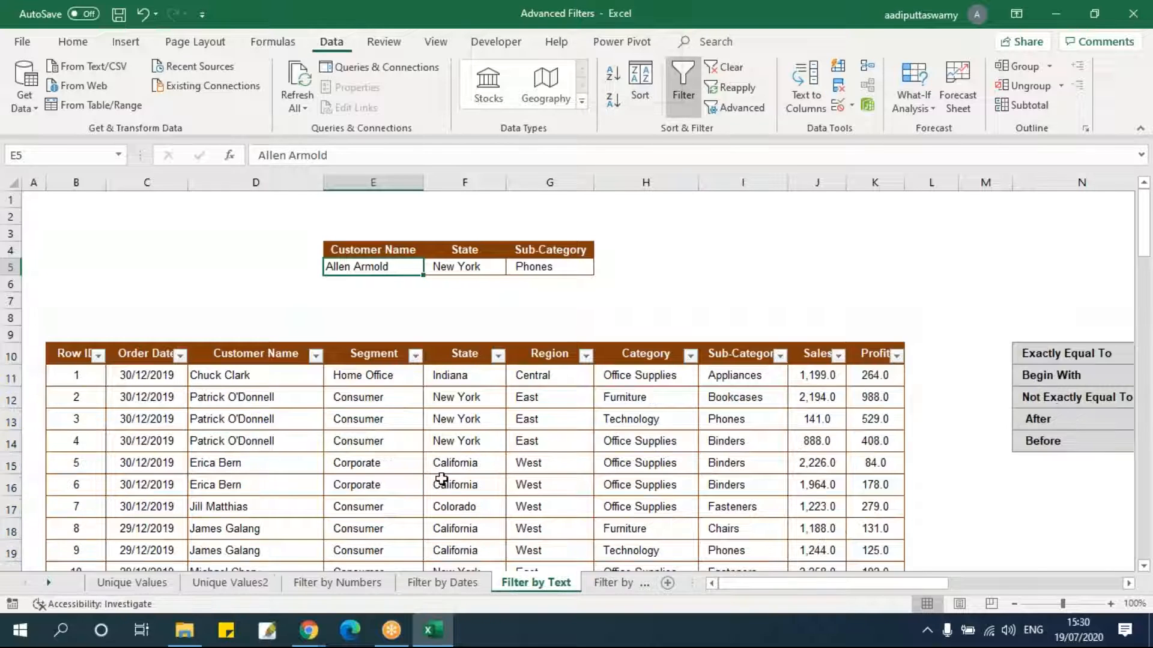
{"action": "left_click", "coordinate": [430, 486]}
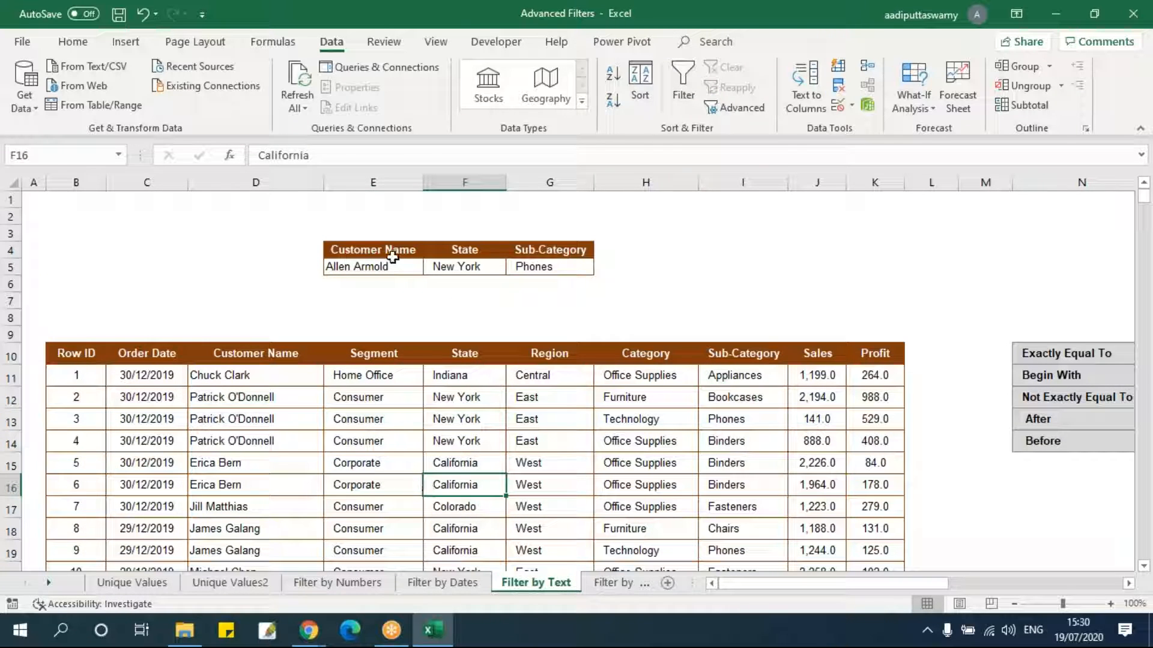
{"action": "left_click_drag", "start_coordinate": [392, 257], "coordinate": [553, 265]}
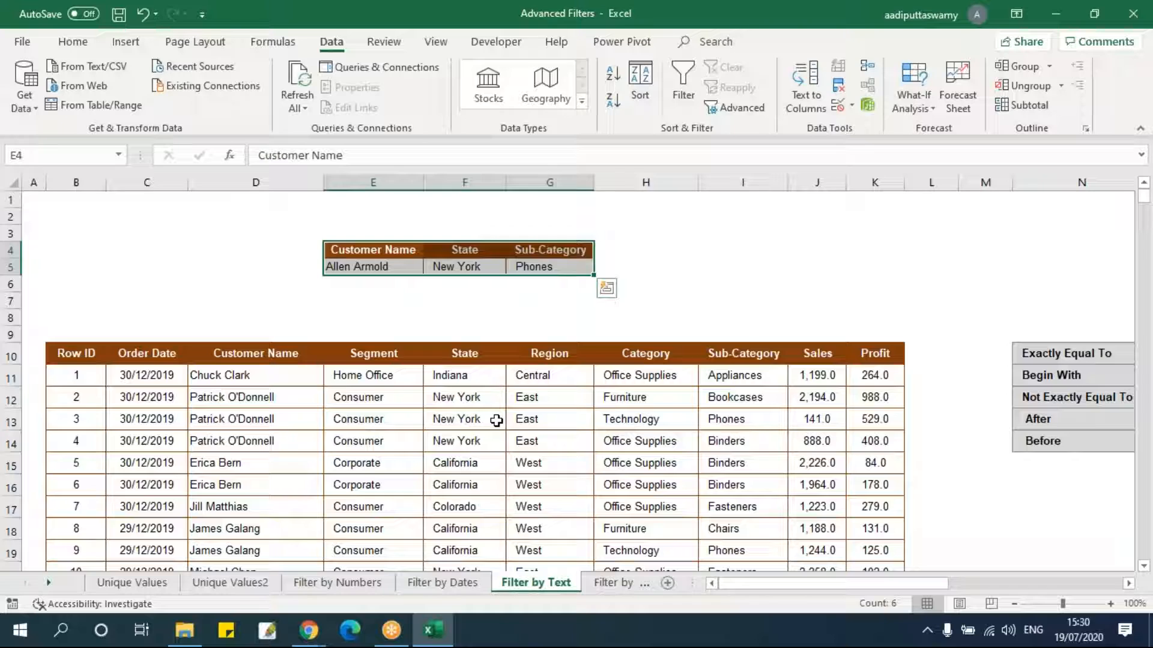
{"action": "left_click", "coordinate": [76, 353]}
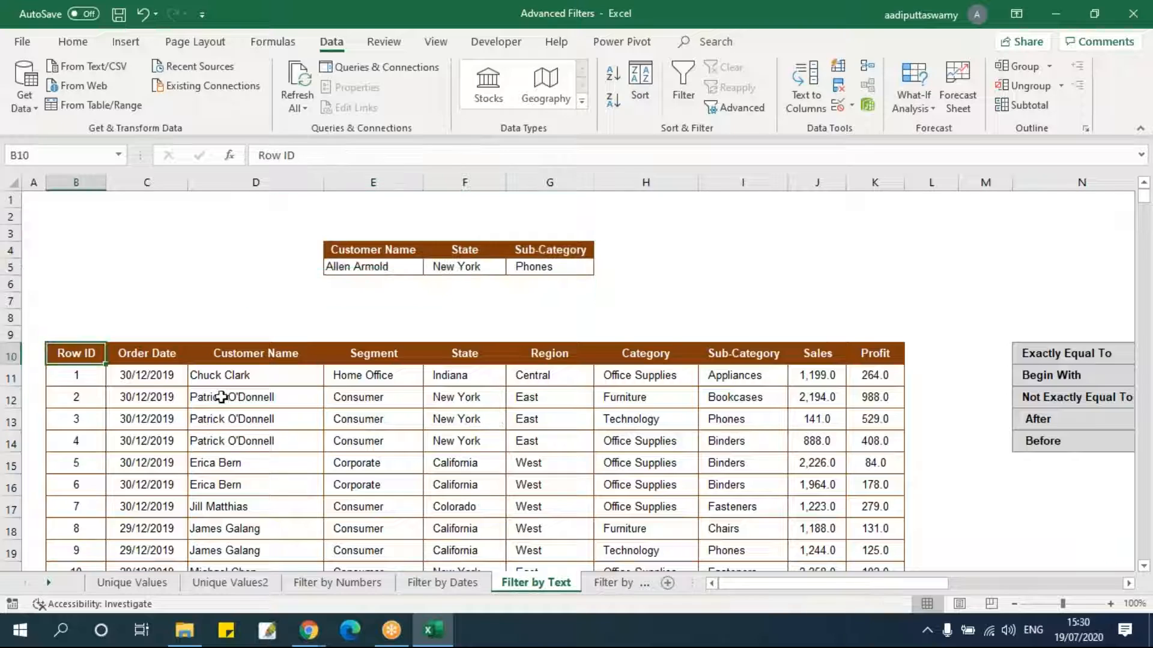
Open Advanced Filter, choose copy to another location, set the list range to B10:K3322 and the criteria range to E4:G5.
{"action": "left_click", "coordinate": [740, 108]}
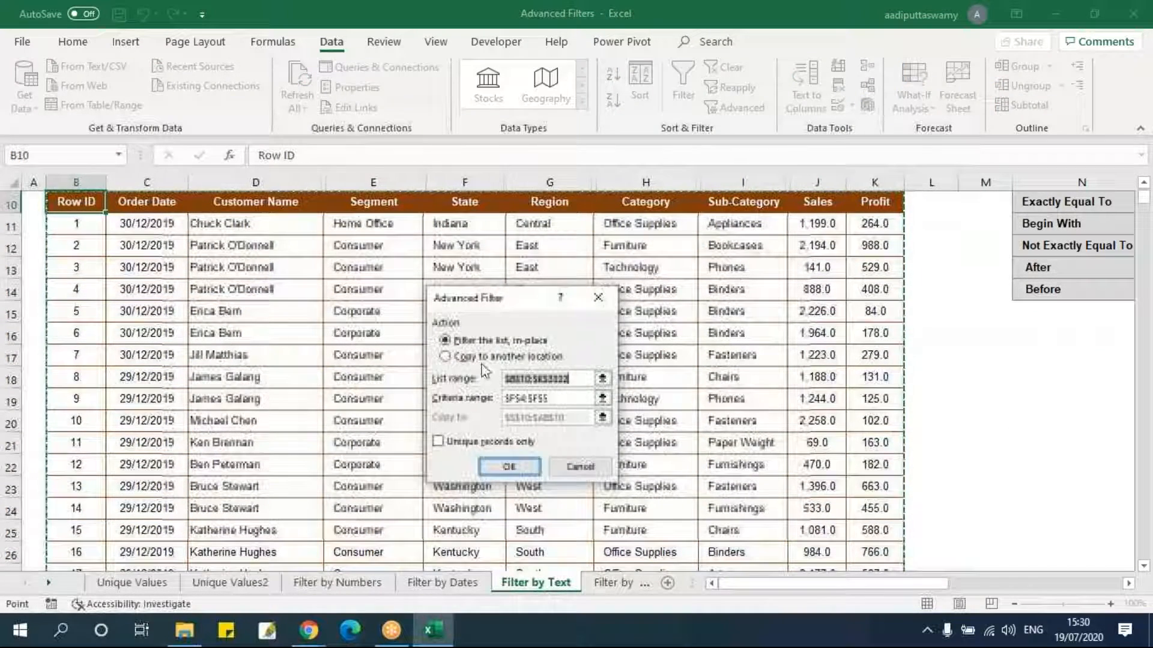
{"action": "left_click", "coordinate": [445, 356]}
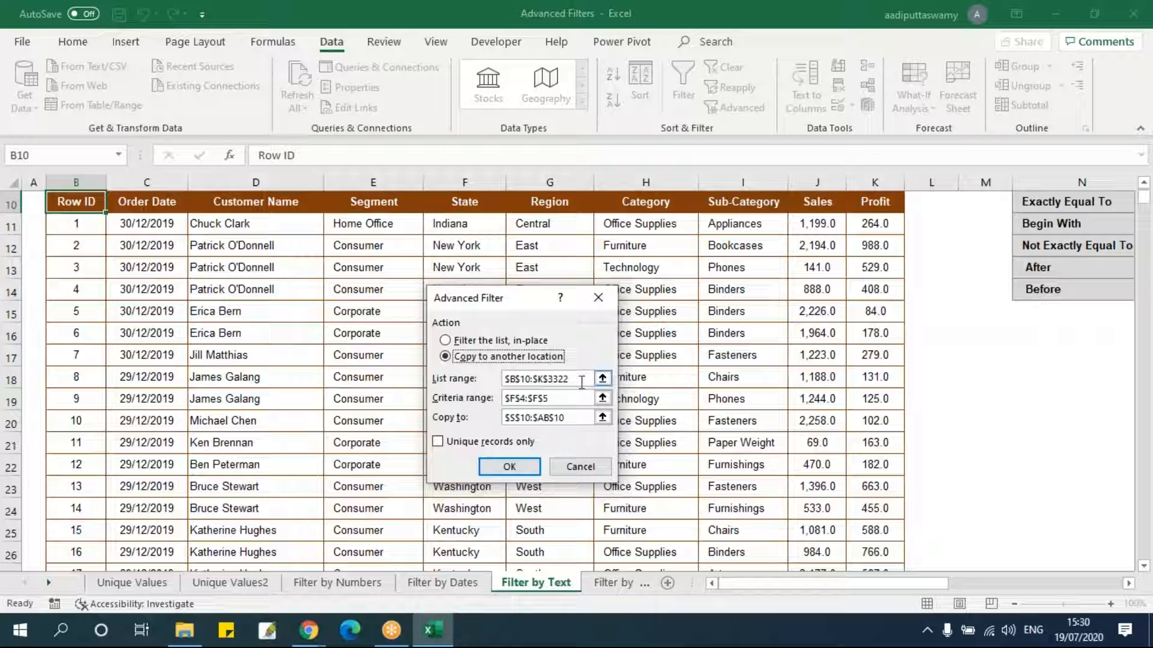
{"action": "left_click", "coordinate": [602, 378]}
{"action": "left_click", "coordinate": [99, 204]}
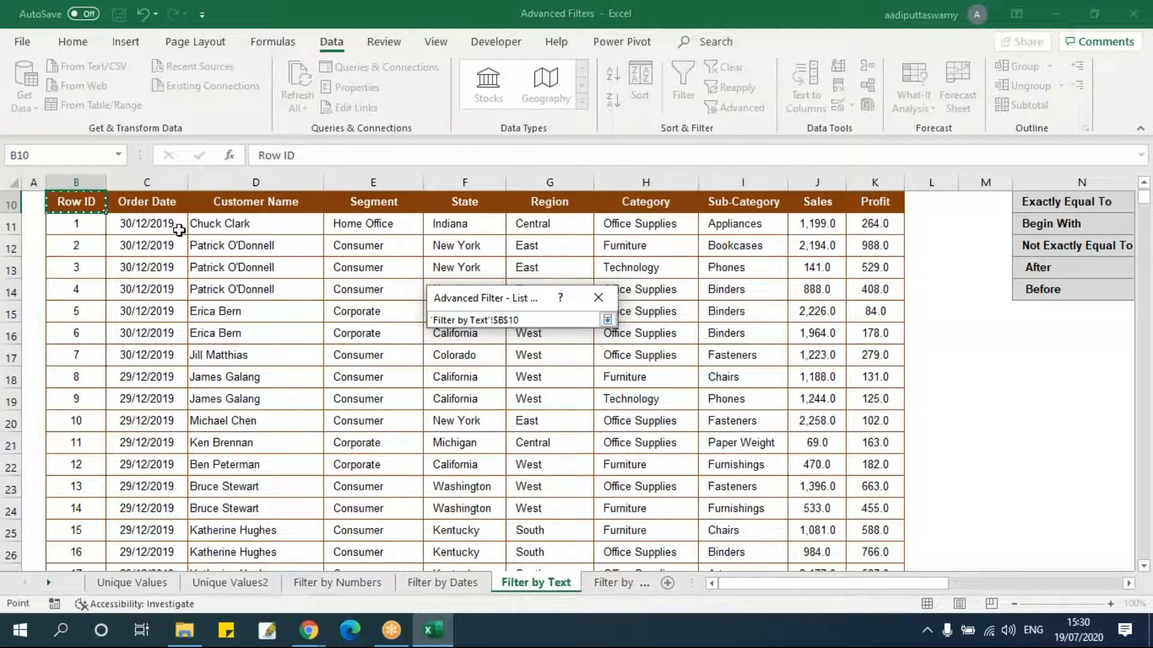
{"action": "key", "text": "ctrl+shift+Down"}
{"action": "key", "text": "ctrl+shift+Right"}
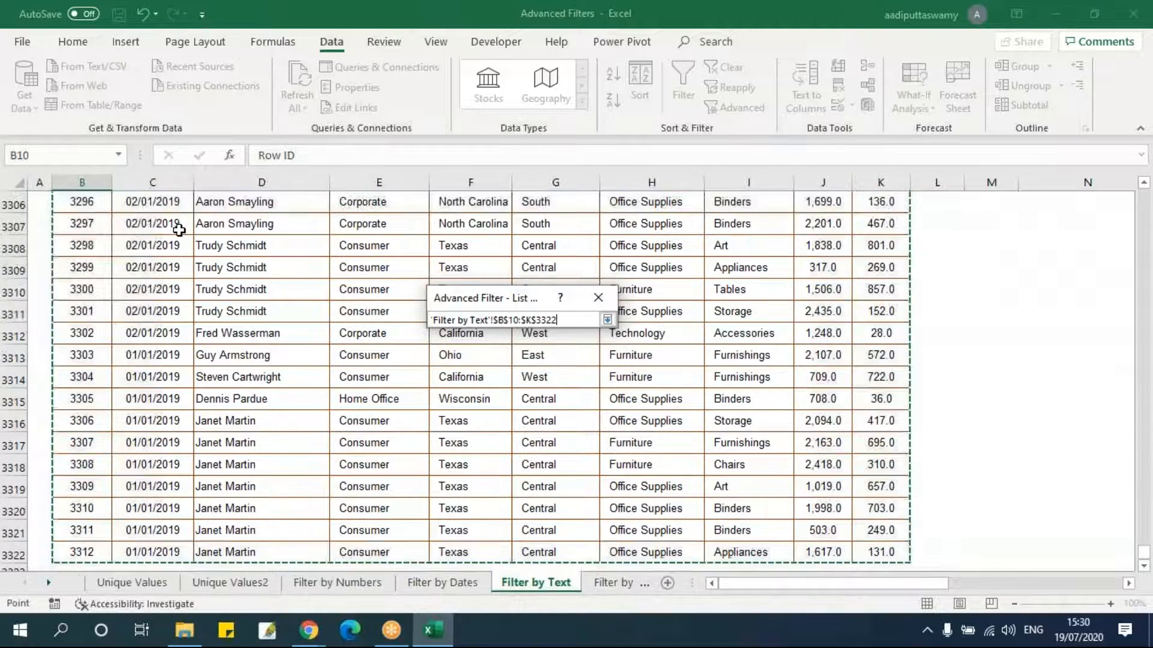
{"action": "left_click", "coordinate": [608, 320]}
{"action": "left_click", "coordinate": [602, 396]}
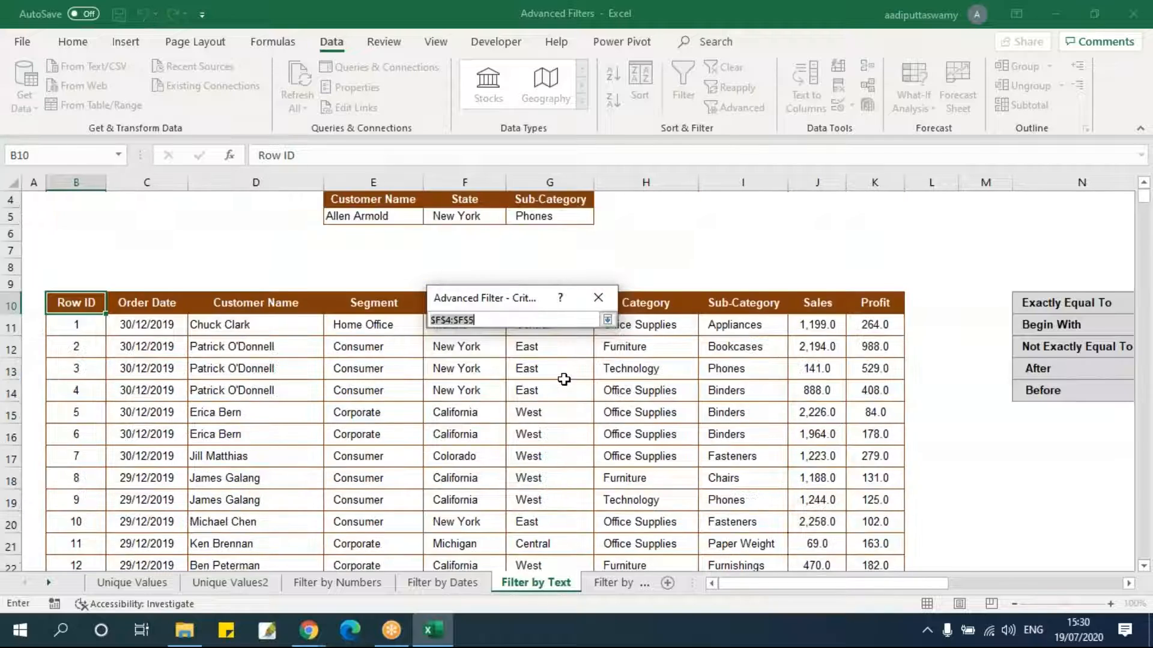
{"action": "scroll", "coordinate": [564, 380], "scroll_direction": "up", "scroll_amount": 1}
{"action": "left_click_drag", "start_coordinate": [376, 249], "coordinate": [527, 264]}
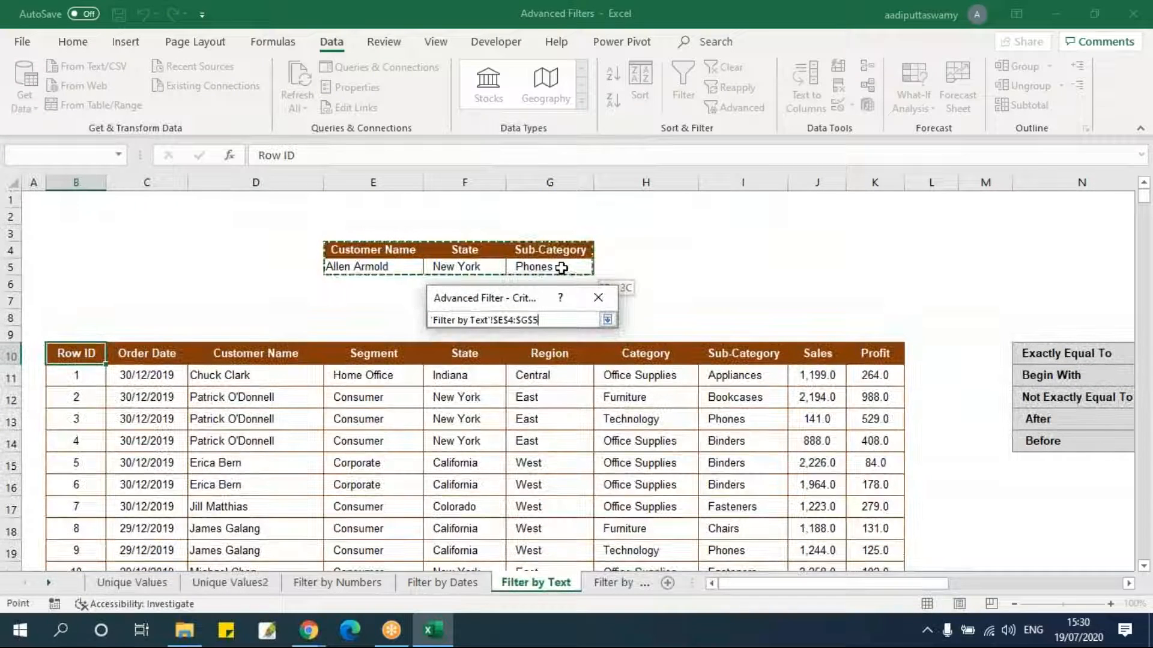
{"action": "left_click", "coordinate": [607, 320]}
Set the copy-to destination to cell U10 and run the Advanced Filter.
{"action": "left_click", "coordinate": [602, 418]}
{"action": "scroll", "coordinate": [572, 381], "scroll_direction": "right", "scroll_amount": 5}
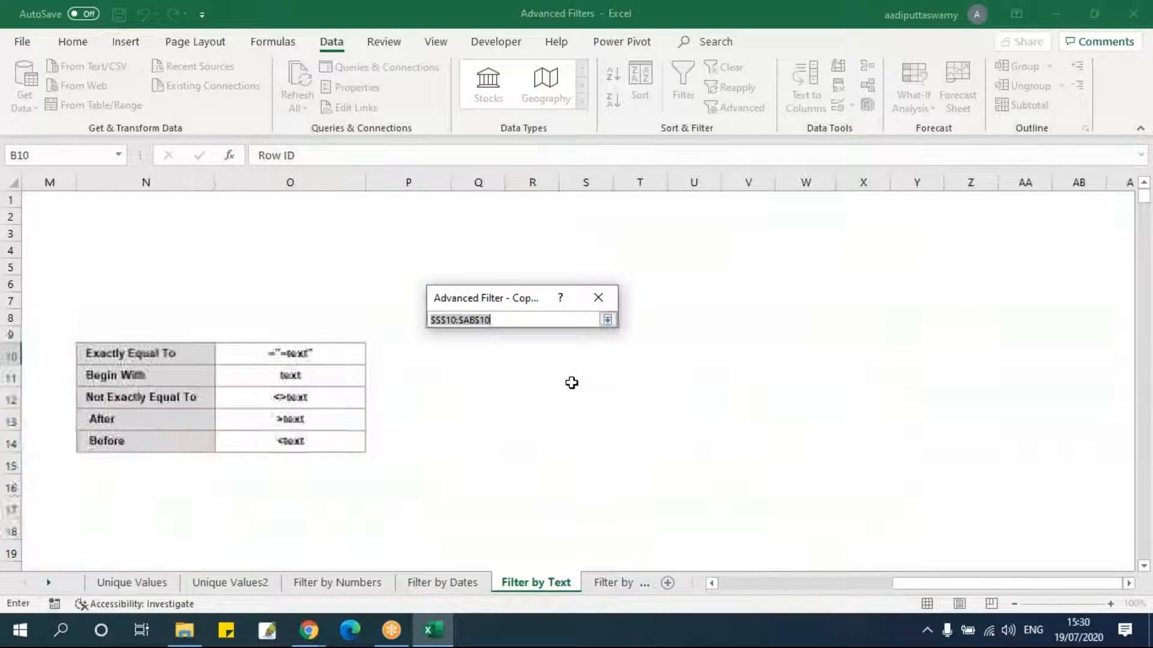
{"action": "left_click", "coordinate": [543, 358]}
{"action": "left_click", "coordinate": [644, 352]}
{"action": "left_click", "coordinate": [680, 348]}
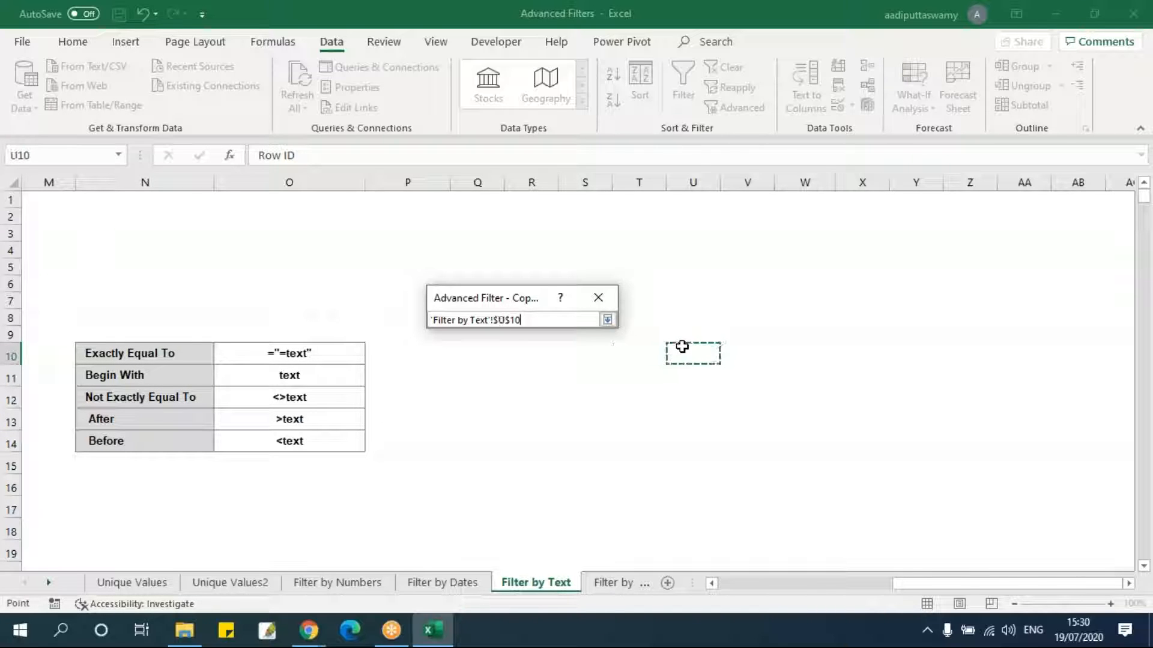
{"action": "left_click", "coordinate": [607, 320]}
{"action": "left_click", "coordinate": [510, 467]}
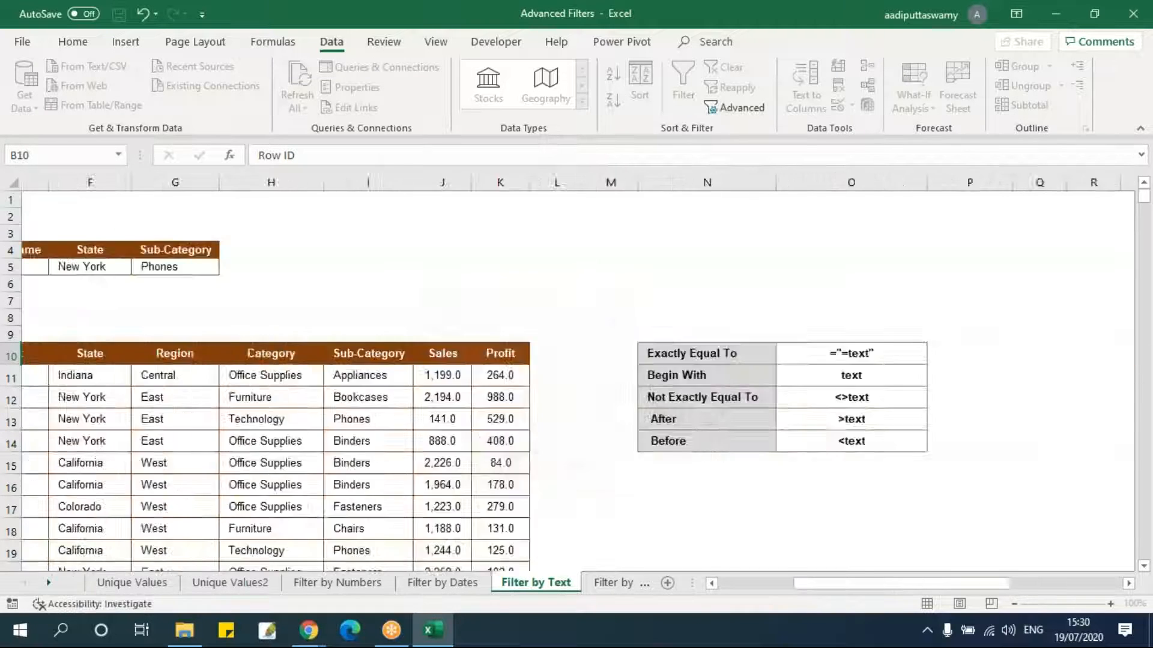
Autofit the columns U to AD of the extracted result so all values display.
{"action": "left_click_drag", "start_coordinate": [804, 583], "coordinate": [994, 583]}
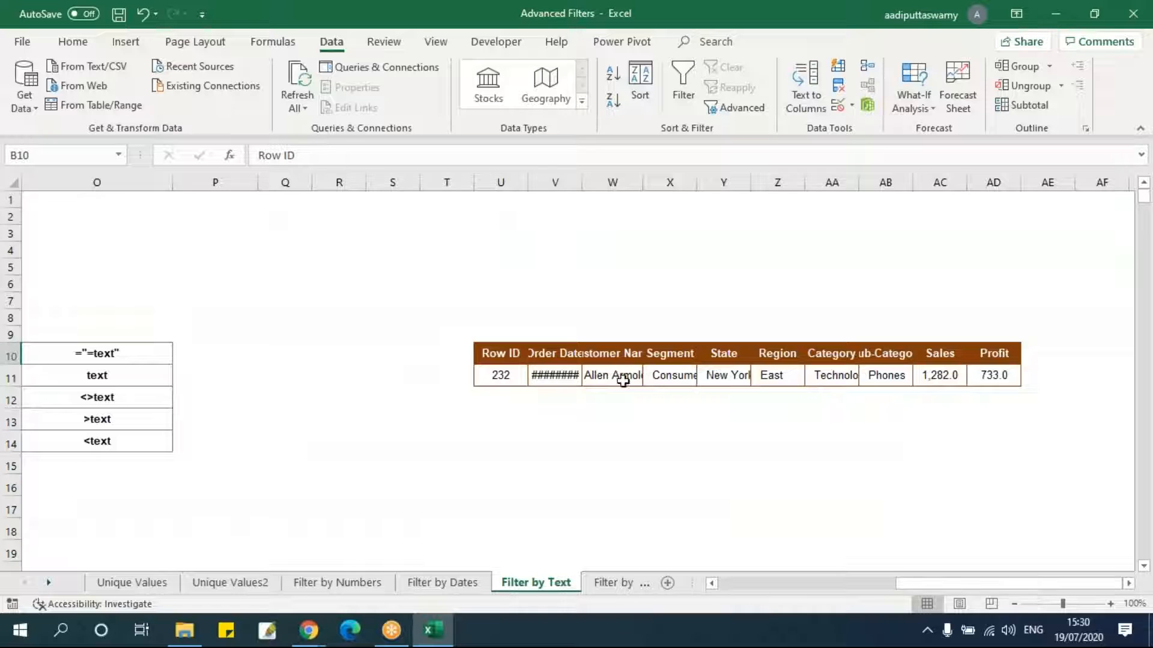
{"action": "left_click_drag", "start_coordinate": [508, 377], "coordinate": [991, 376]}
{"action": "left_click", "coordinate": [727, 425]}
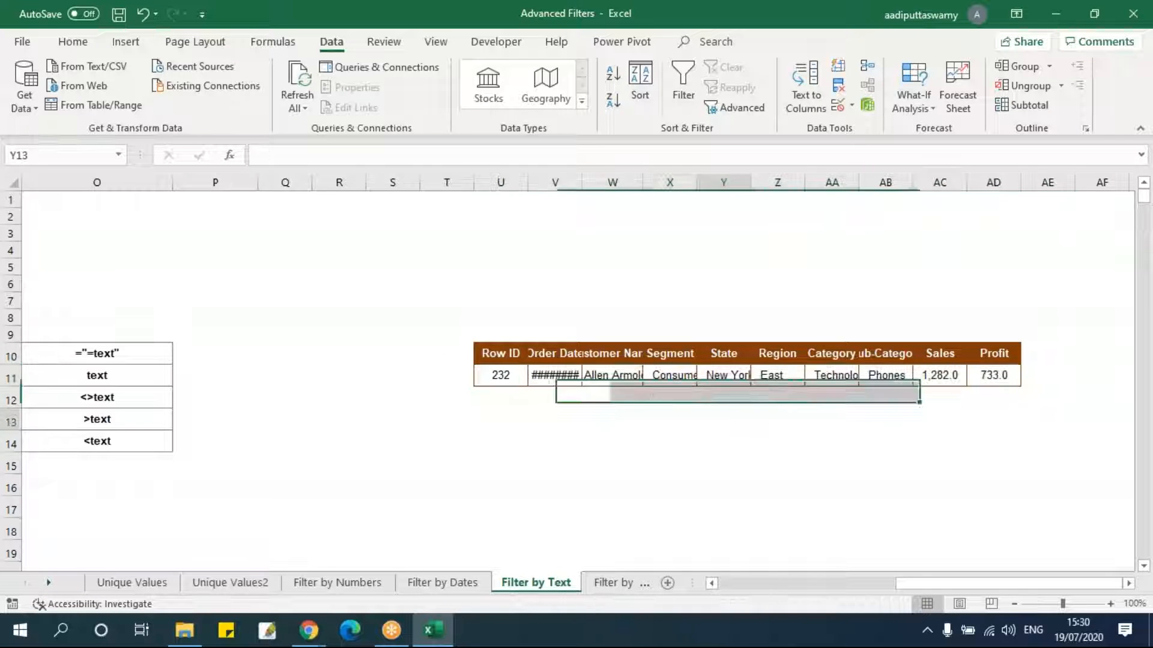
{"action": "left_click_drag", "start_coordinate": [500, 183], "coordinate": [1015, 189]}
{"action": "double_click", "coordinate": [1014, 189]}
{"action": "left_click", "coordinate": [885, 421]}
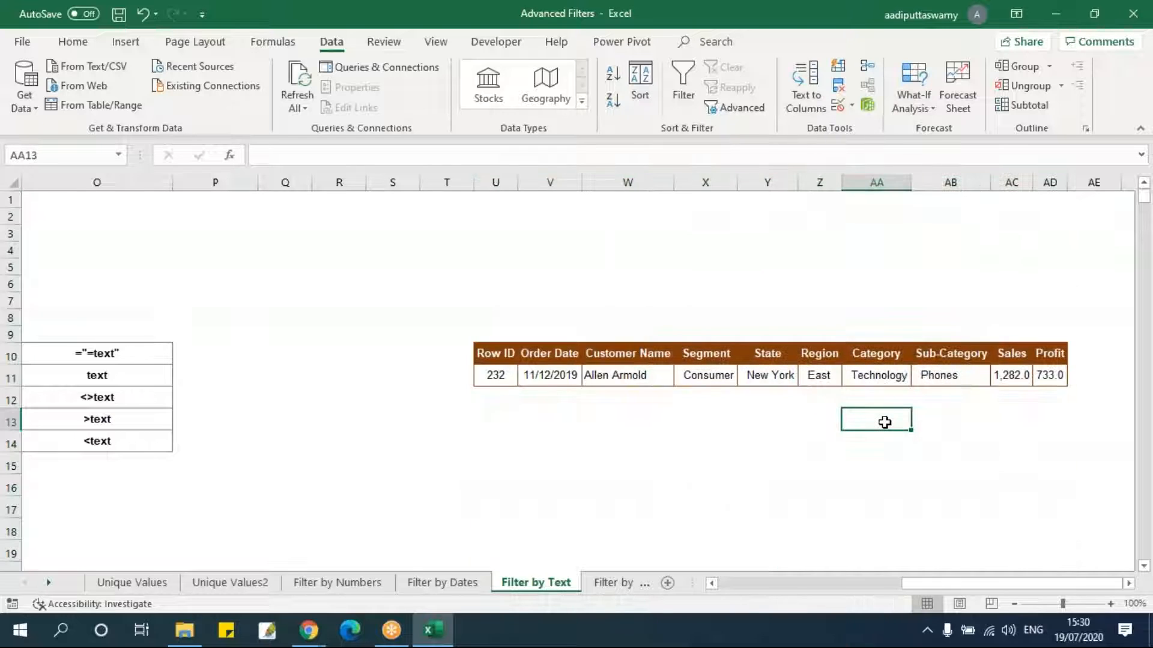
Review the criteria cells and the text-criteria reference table beside the data.
{"action": "left_click_drag", "start_coordinate": [948, 583], "coordinate": [766, 581]}
{"action": "left_click_drag", "start_coordinate": [363, 273], "coordinate": [558, 266]}
{"action": "left_click", "coordinate": [656, 264]}
{"action": "left_click_drag", "start_coordinate": [91, 356], "coordinate": [831, 347]}
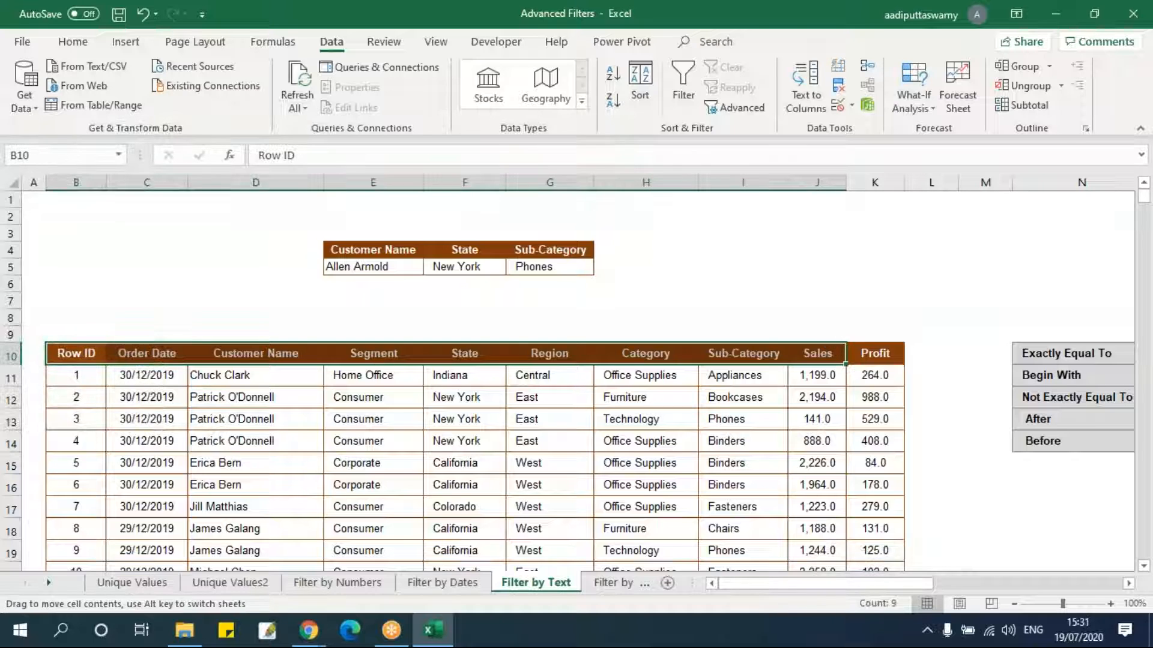
{"action": "left_click", "coordinate": [675, 463]}
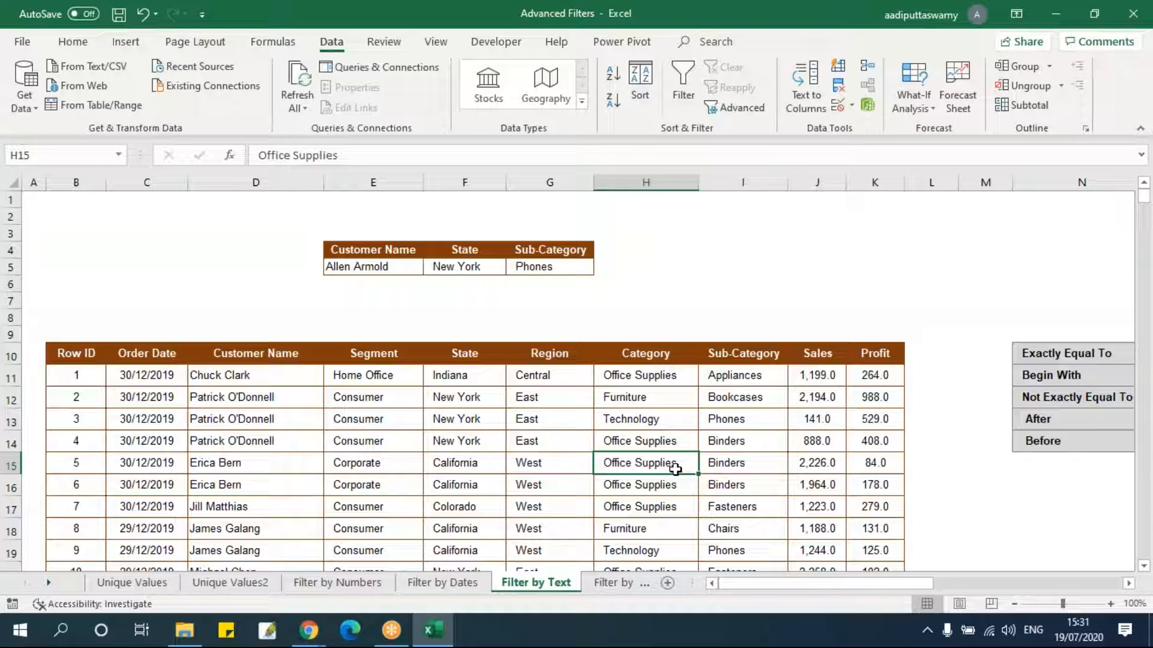
{"action": "left_click_drag", "start_coordinate": [377, 255], "coordinate": [782, 262]}
{"action": "left_click_drag", "start_coordinate": [392, 269], "coordinate": [587, 266]}
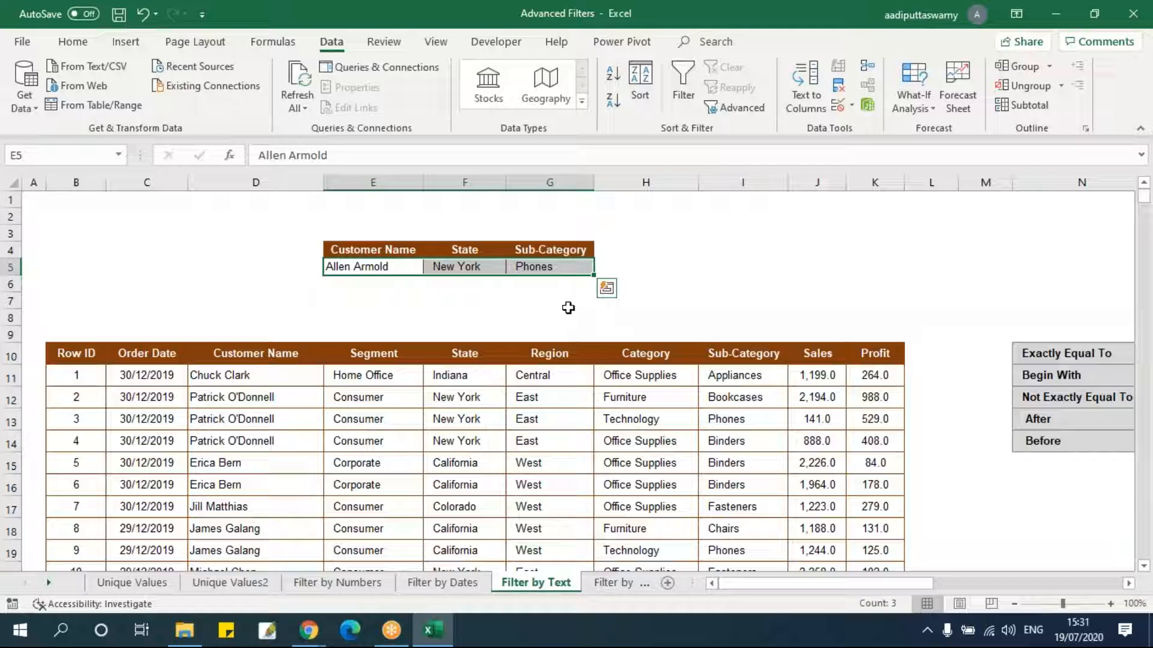
{"action": "left_click_drag", "start_coordinate": [924, 586], "coordinate": [991, 583]}
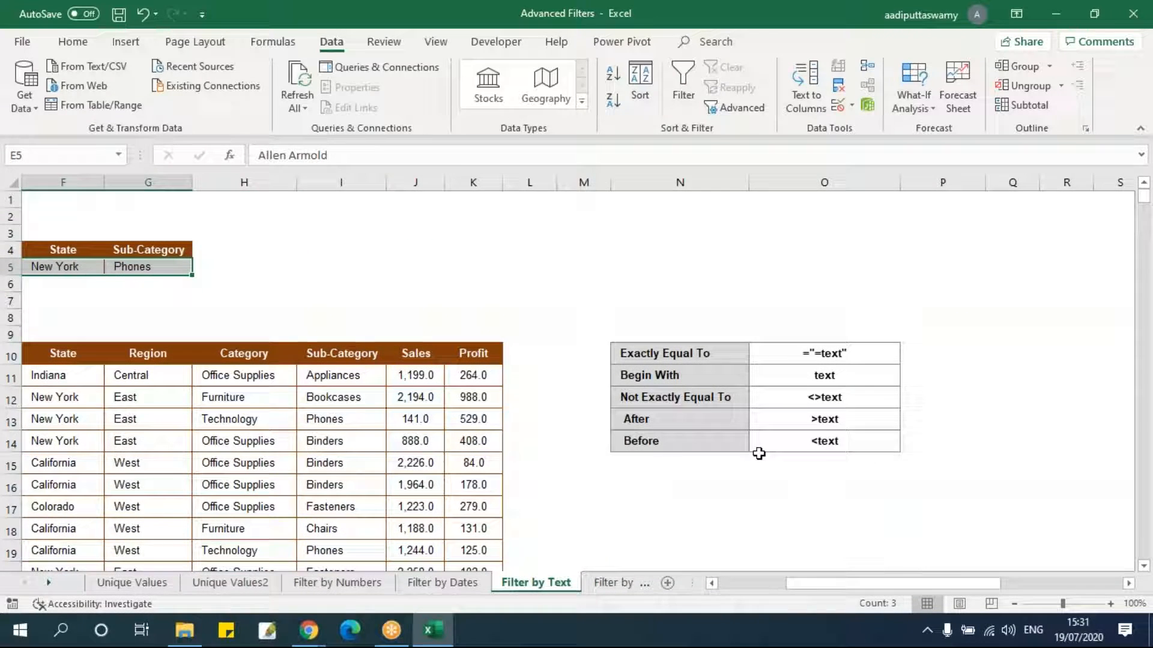
{"action": "left_click_drag", "start_coordinate": [821, 585], "coordinate": [768, 595]}
{"action": "left_click_drag", "start_coordinate": [844, 354], "coordinate": [48, 355]}
{"action": "left_click", "coordinate": [683, 90]}
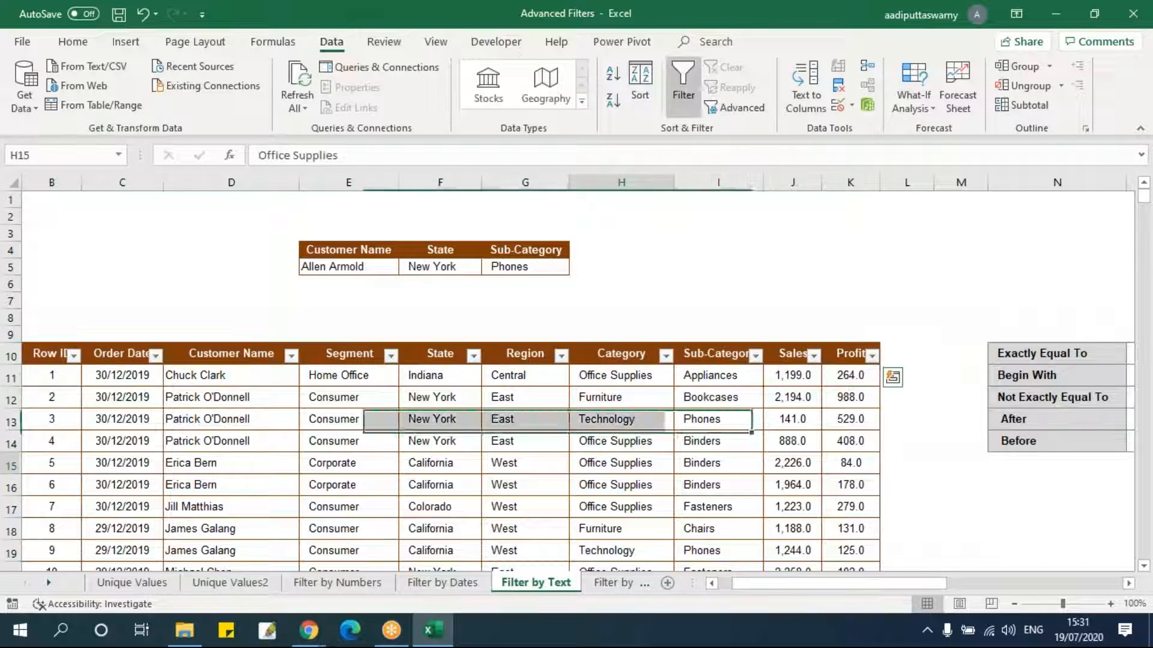
{"action": "left_click", "coordinate": [755, 356]}
{"action": "left_click_drag", "start_coordinate": [752, 205], "coordinate": [750, 240]}
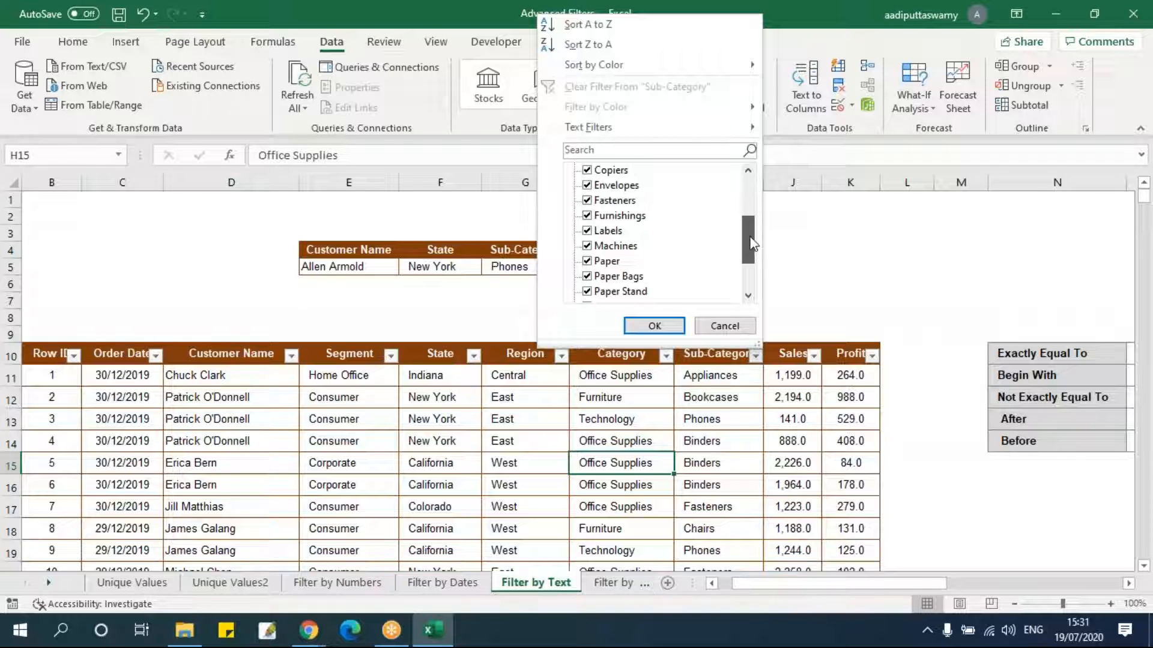
{"action": "left_click", "coordinate": [691, 398]}
{"action": "left_click", "coordinate": [699, 397]}
Clear the old criteria in E4:G5 and review the Not Exactly Equal To operator in the reference table.
{"action": "left_click_drag", "start_coordinate": [347, 250], "coordinate": [523, 264]}
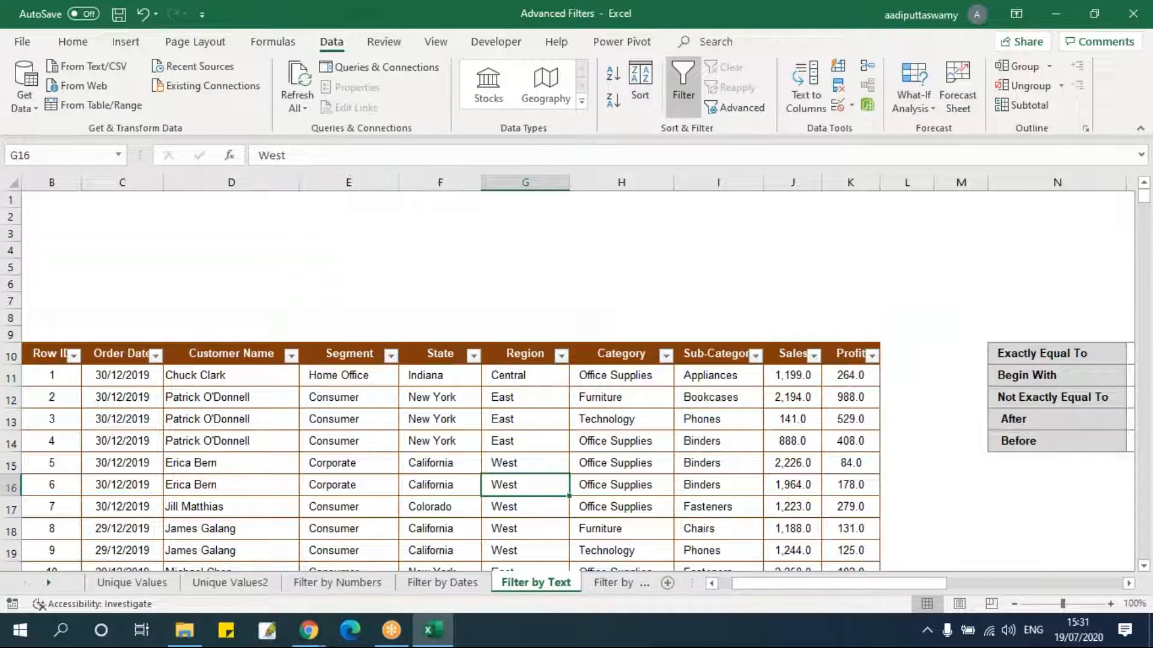
{"action": "left_click_drag", "start_coordinate": [923, 584], "coordinate": [955, 583]}
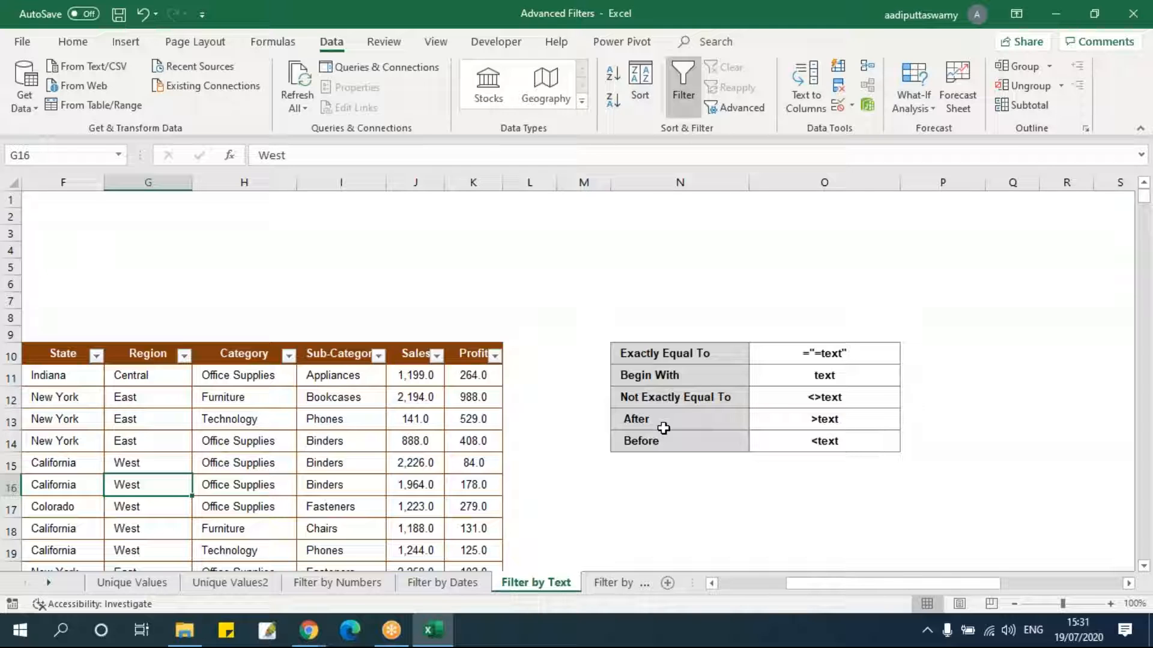
{"action": "left_click", "coordinate": [817, 369]}
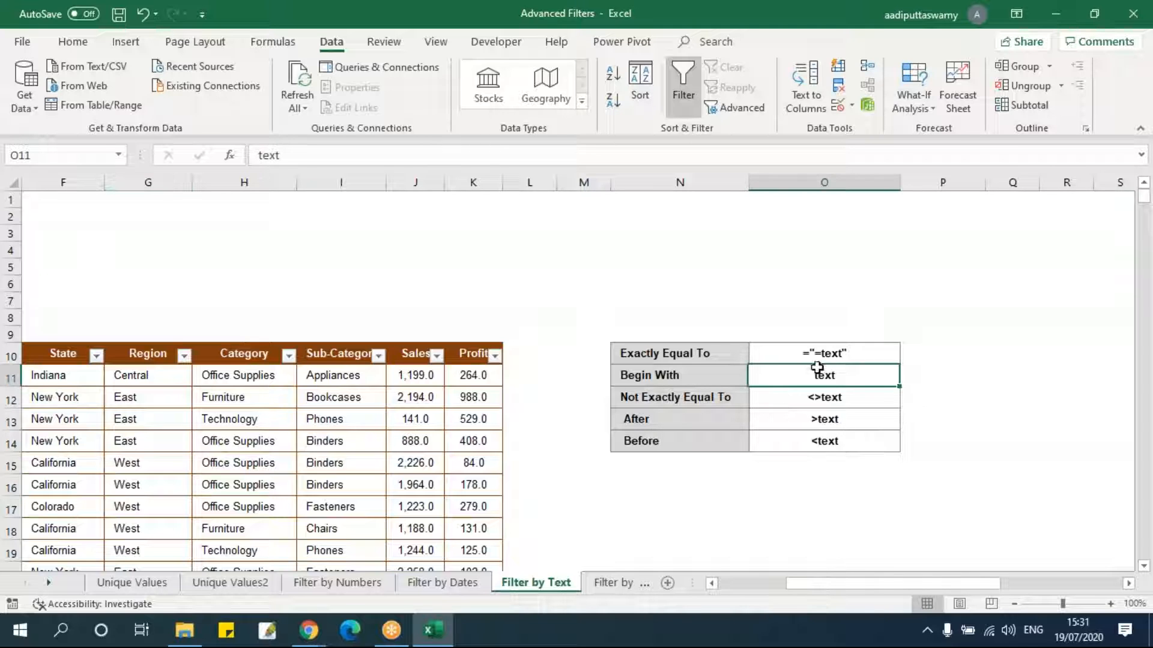
{"action": "left_click_drag", "start_coordinate": [805, 589], "coordinate": [829, 585]}
{"action": "double_click", "coordinate": [649, 399]}
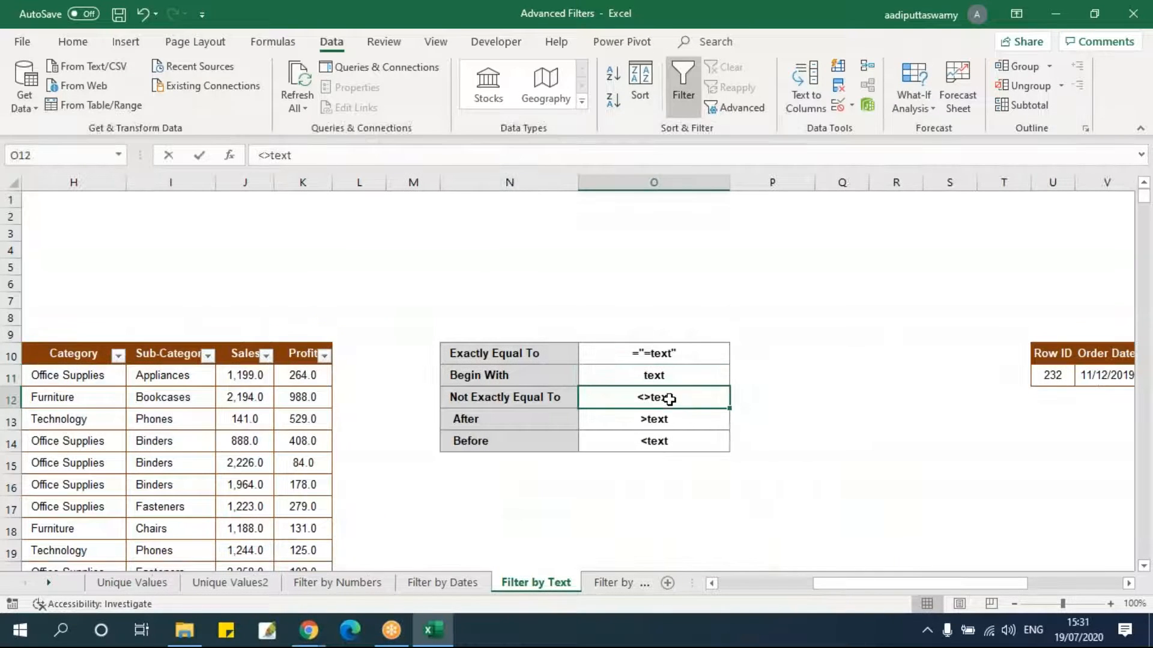
{"action": "left_click", "coordinate": [609, 458]}
{"action": "left_click_drag", "start_coordinate": [846, 584], "coordinate": [750, 585]}
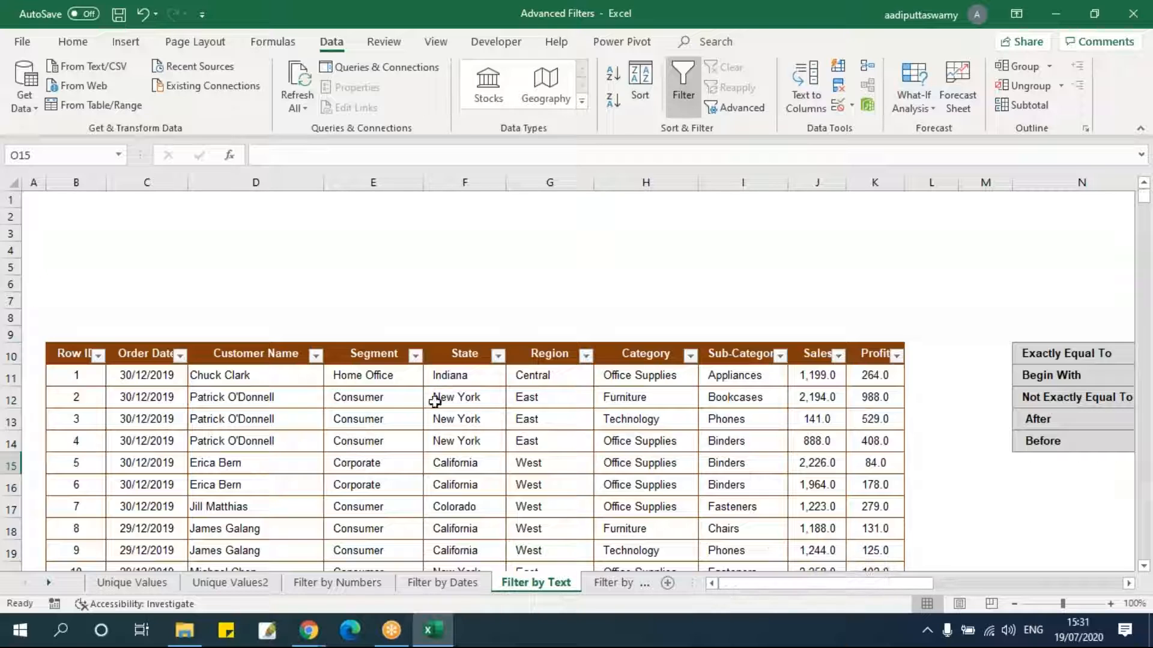
Turn off AutoFilter and copy the Region header with the Central value into G5:G6 as criteria.
{"action": "key", "text": "ctrl+shift+l"}
{"action": "left_click", "coordinate": [383, 437]}
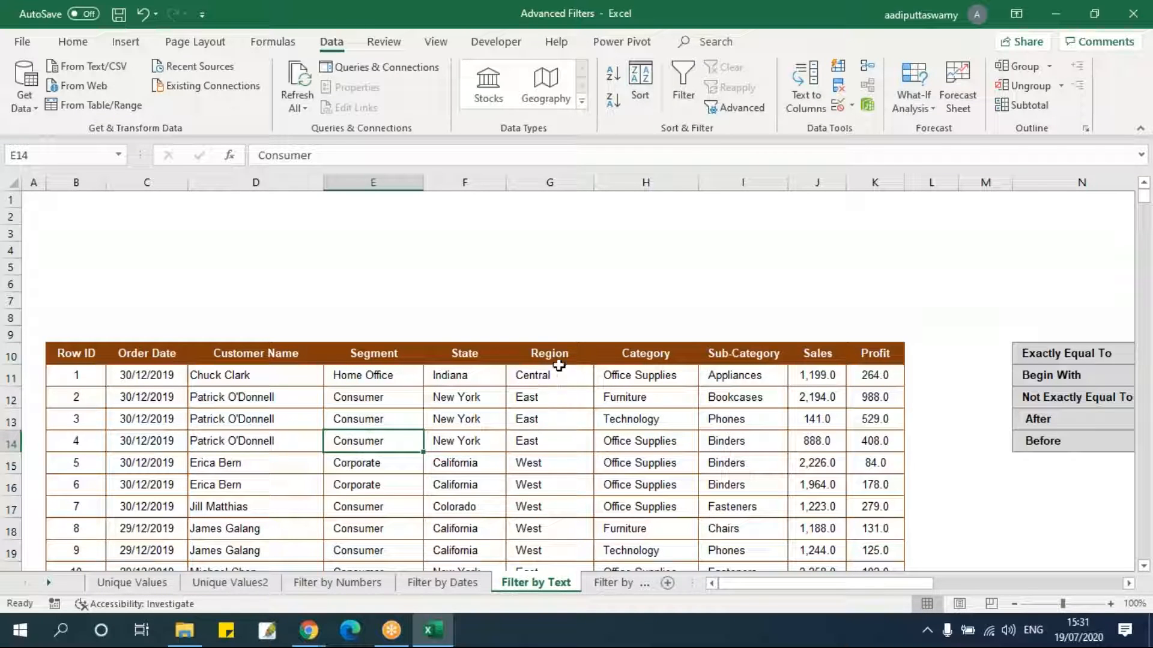
{"action": "left_click_drag", "start_coordinate": [558, 357], "coordinate": [561, 380]}
{"action": "key", "text": "ctrl+c"}
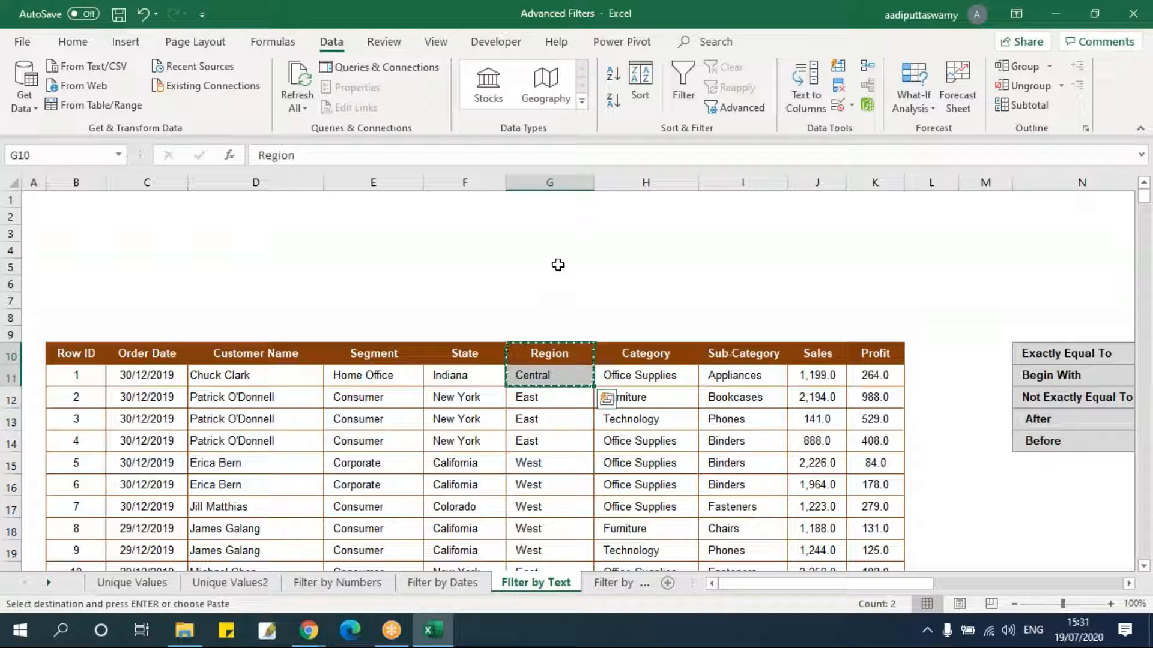
{"action": "left_click", "coordinate": [556, 265]}
{"action": "key", "text": "ctrl+v"}
{"action": "left_click", "coordinate": [549, 285]}
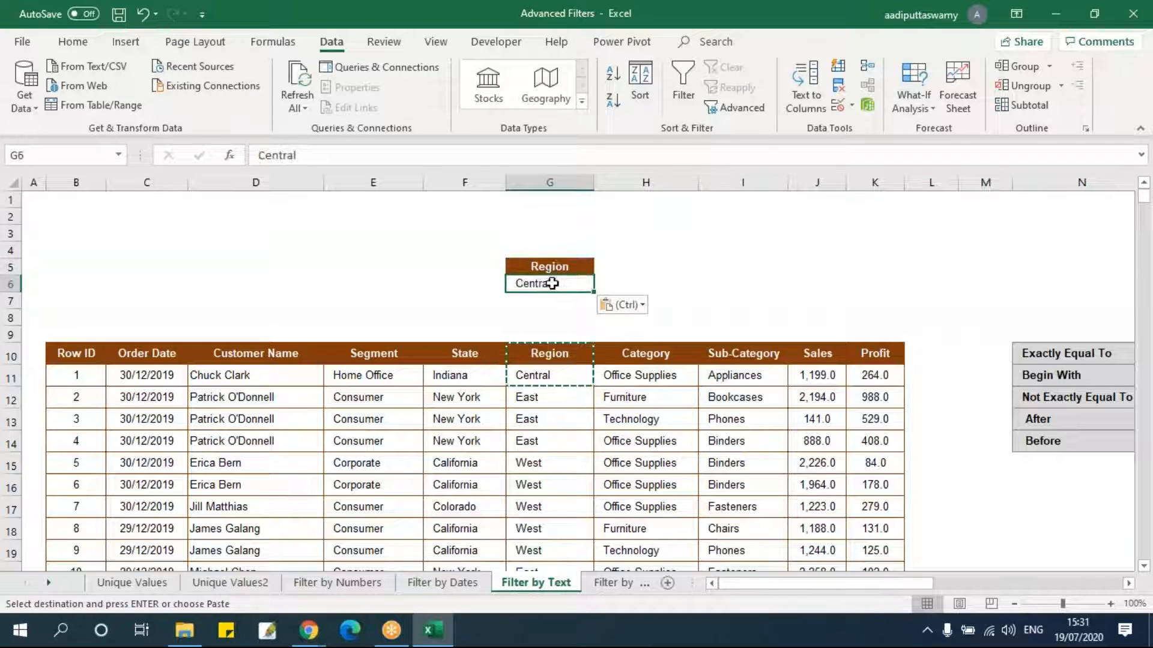
Change the criterion in G6 to <>Central.
{"action": "key", "text": "F2"}
{"action": "key", "text": "Home"}
{"action": "type", "text": "<>"}
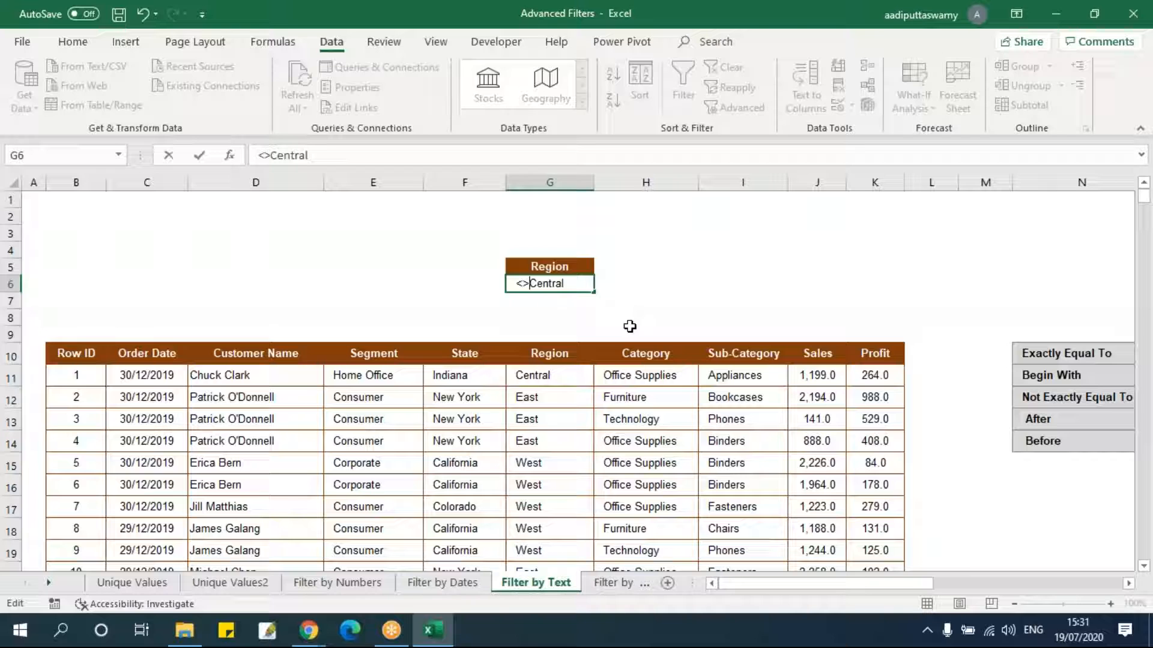
{"action": "left_click", "coordinate": [625, 319]}
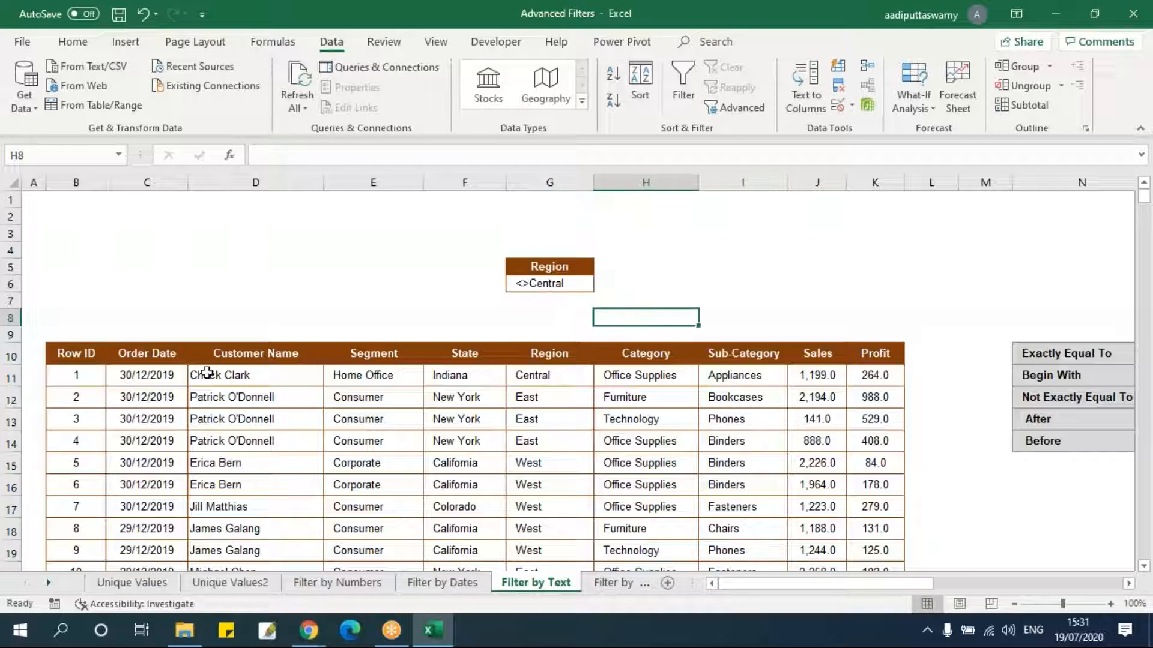
Open Advanced Filter, choose copy to another location and set the list range to B10:K3322.
{"action": "left_click", "coordinate": [98, 360]}
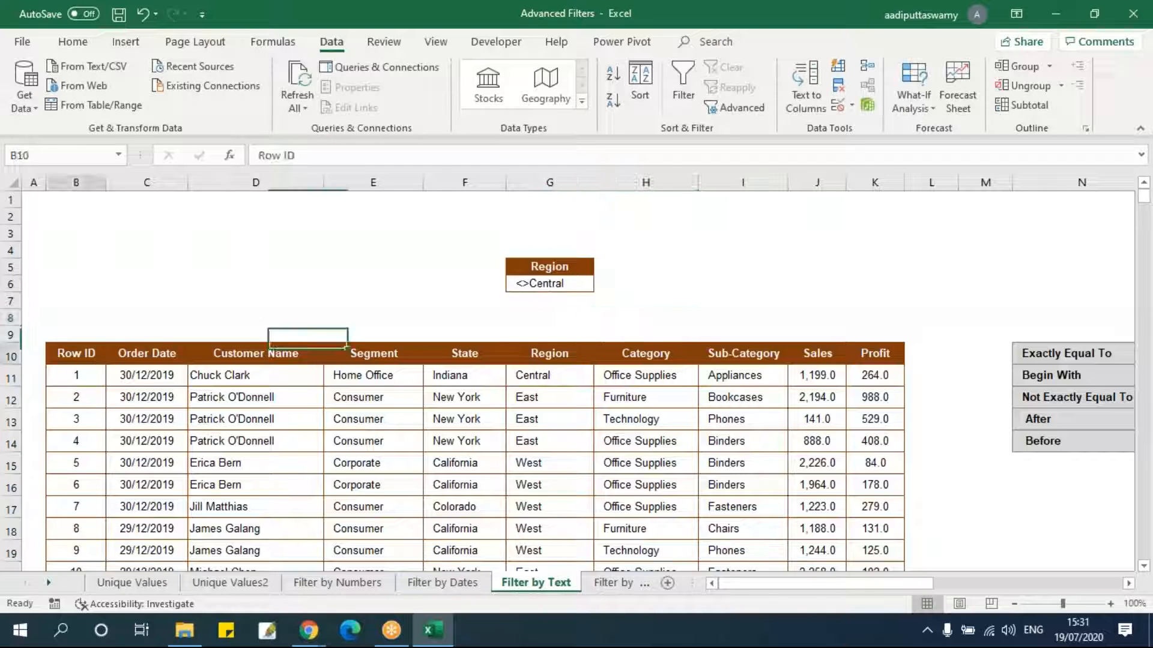
{"action": "left_click", "coordinate": [745, 108]}
{"action": "left_click", "coordinate": [493, 358]}
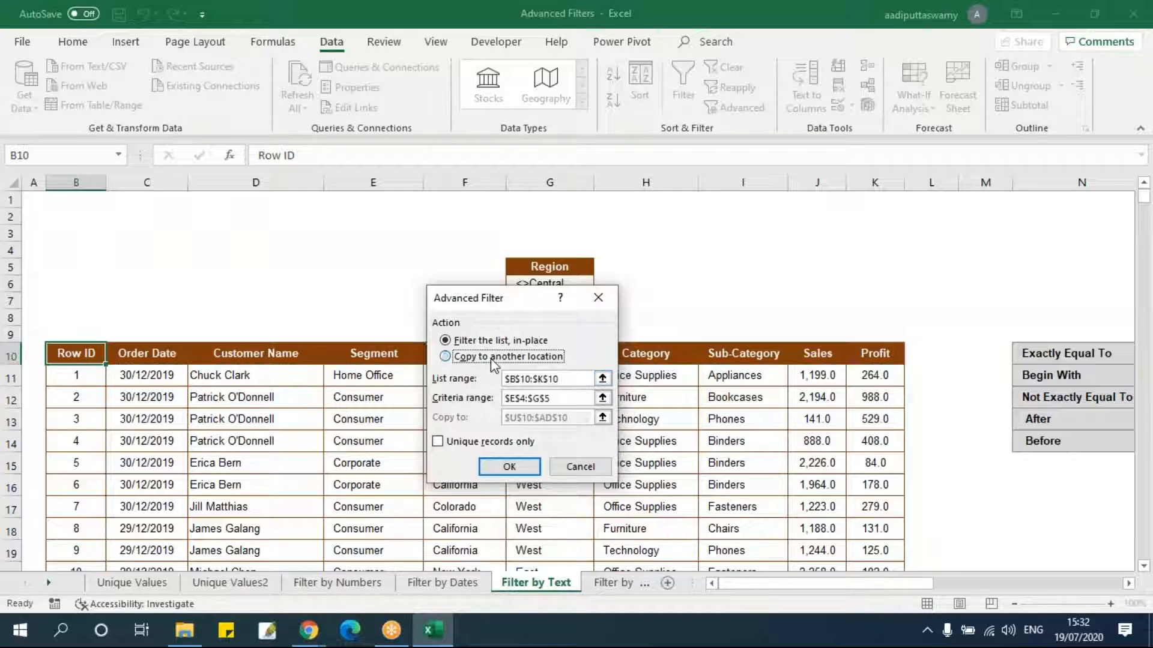
{"action": "left_click", "coordinate": [602, 379]}
{"action": "left_click", "coordinate": [69, 354]}
{"action": "key", "text": "ctrl+shift+Right"}
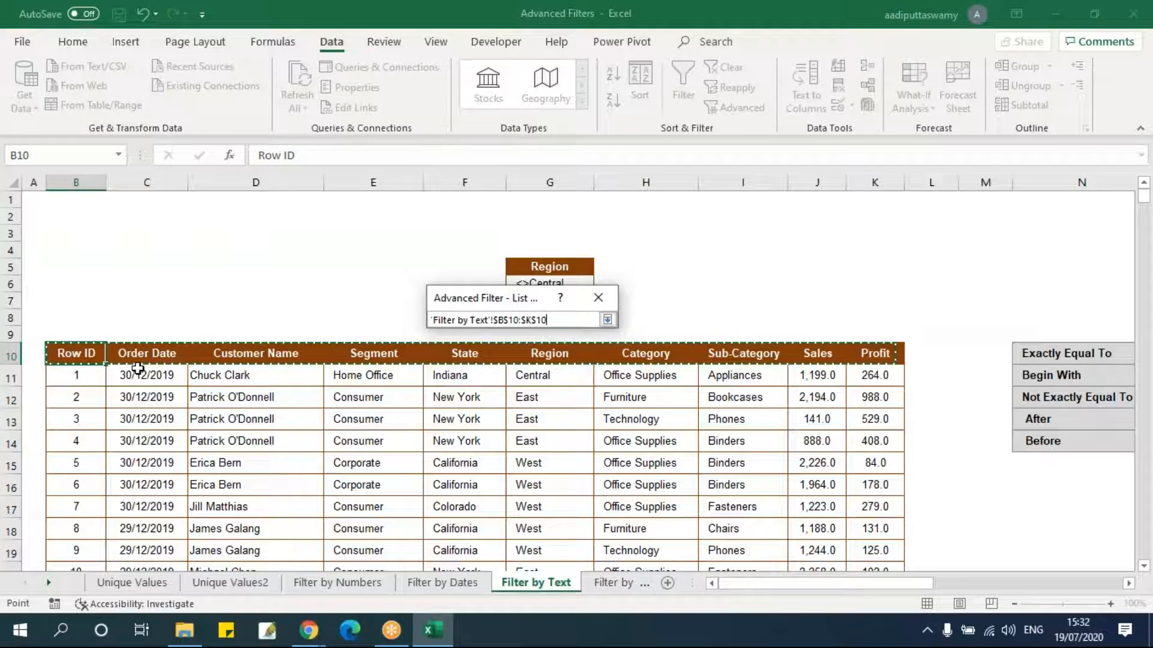
{"action": "key", "text": "ctrl+shift+Down"}
{"action": "left_click", "coordinate": [608, 319]}
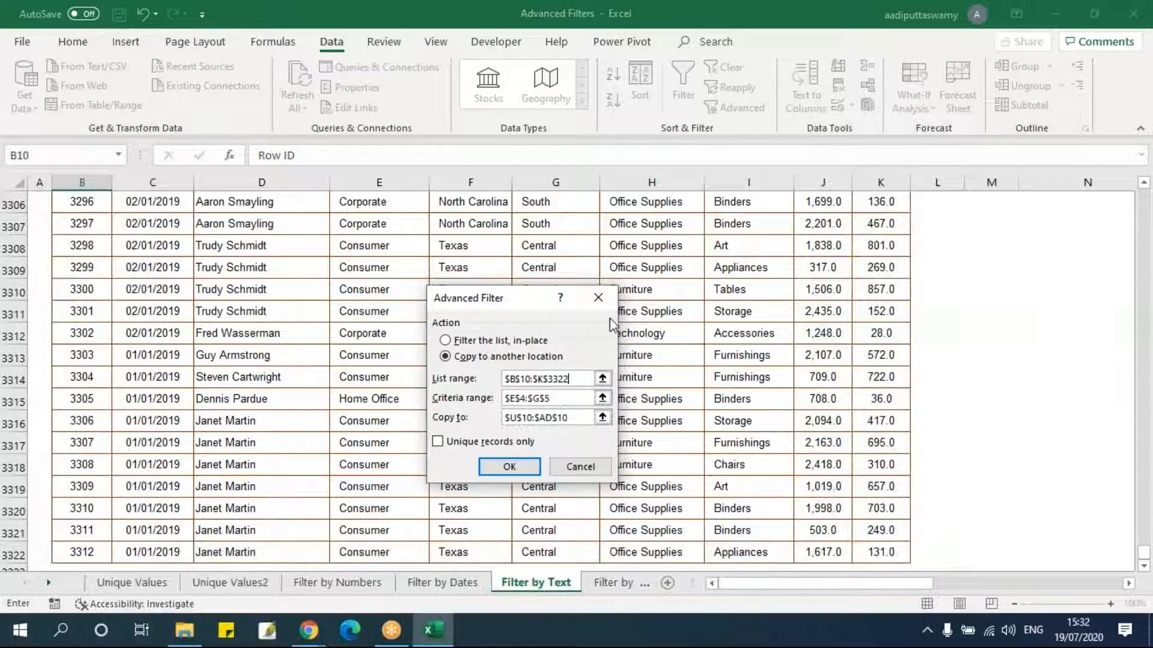
Set the criteria range to G5:G6, the copy-to cell to AF10, and run the Advanced Filter.
{"action": "left_click", "coordinate": [602, 398]}
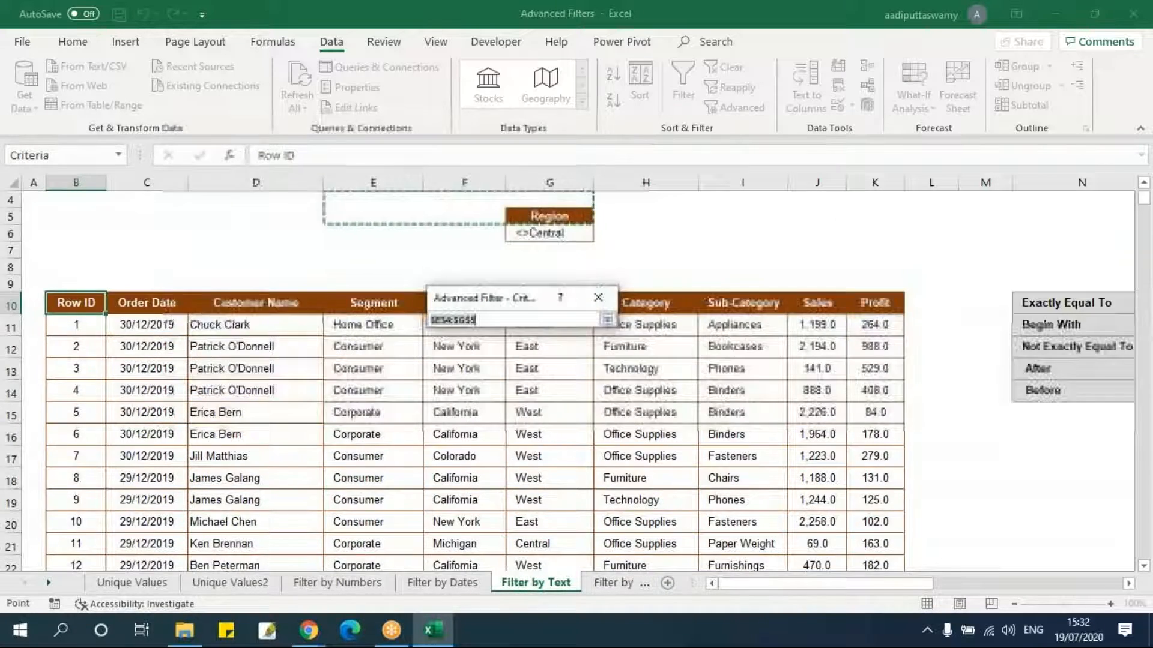
{"action": "scroll", "coordinate": [579, 384], "scroll_direction": "up", "scroll_amount": 1}
{"action": "left_click_drag", "start_coordinate": [491, 301], "coordinate": [774, 260]}
{"action": "left_click_drag", "start_coordinate": [558, 274], "coordinate": [561, 284]}
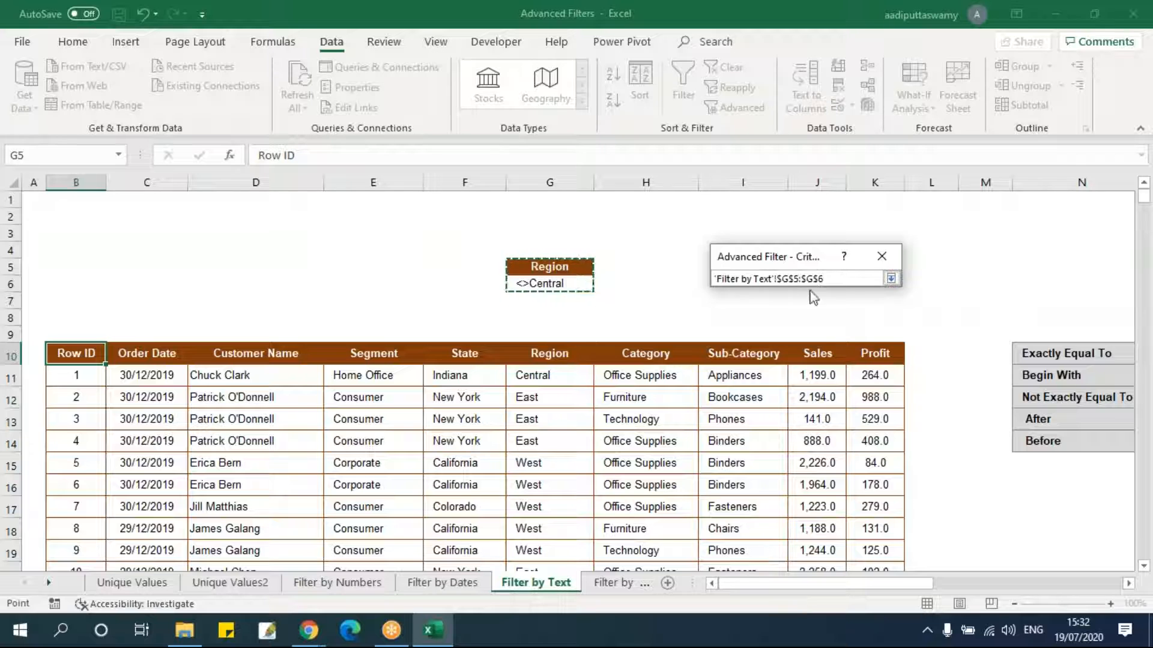
{"action": "left_click", "coordinate": [891, 278]}
{"action": "left_click", "coordinate": [888, 377]}
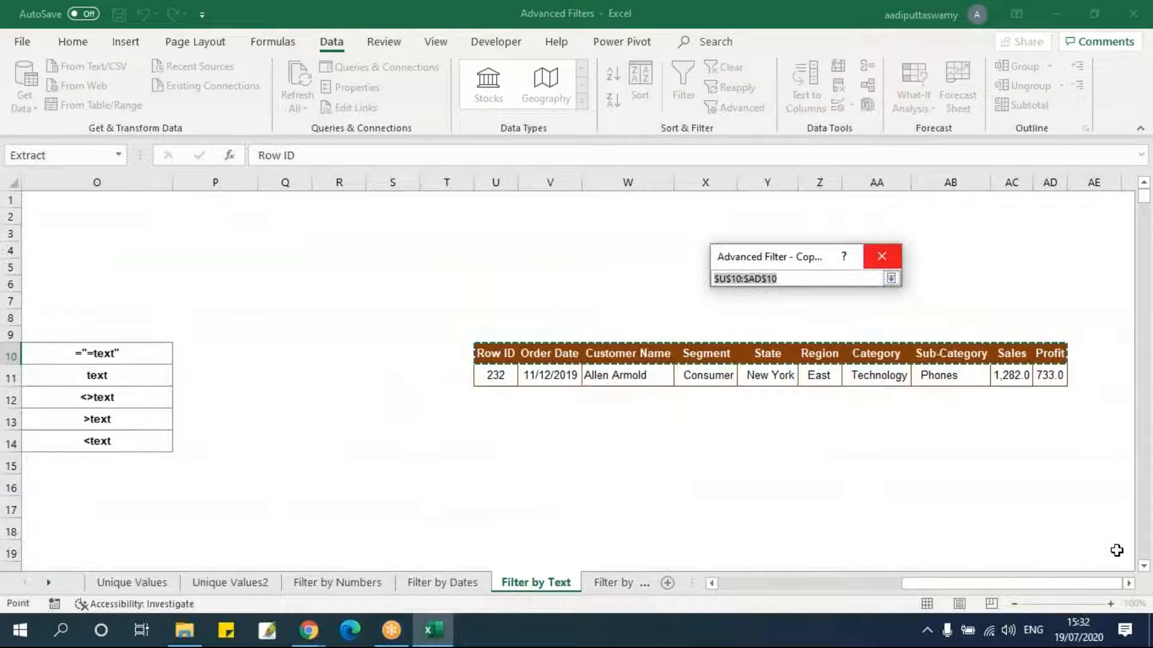
{"action": "left_click", "coordinate": [1128, 583]}
{"action": "left_click", "coordinate": [865, 353]}
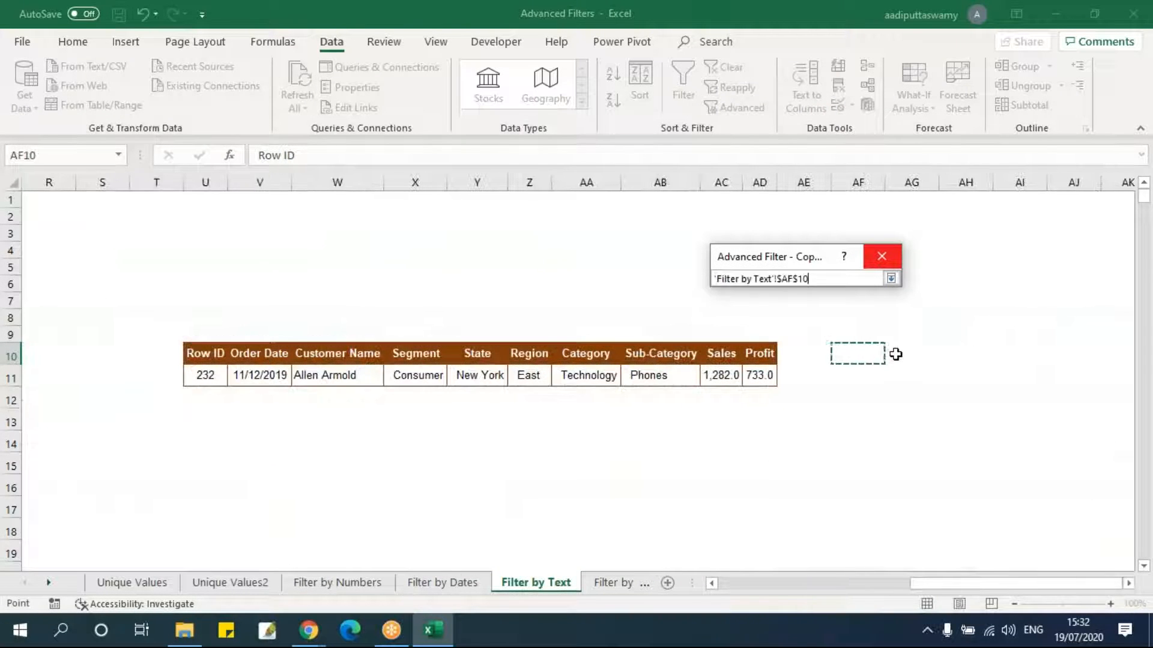
{"action": "left_click", "coordinate": [891, 279]}
{"action": "left_click", "coordinate": [799, 426]}
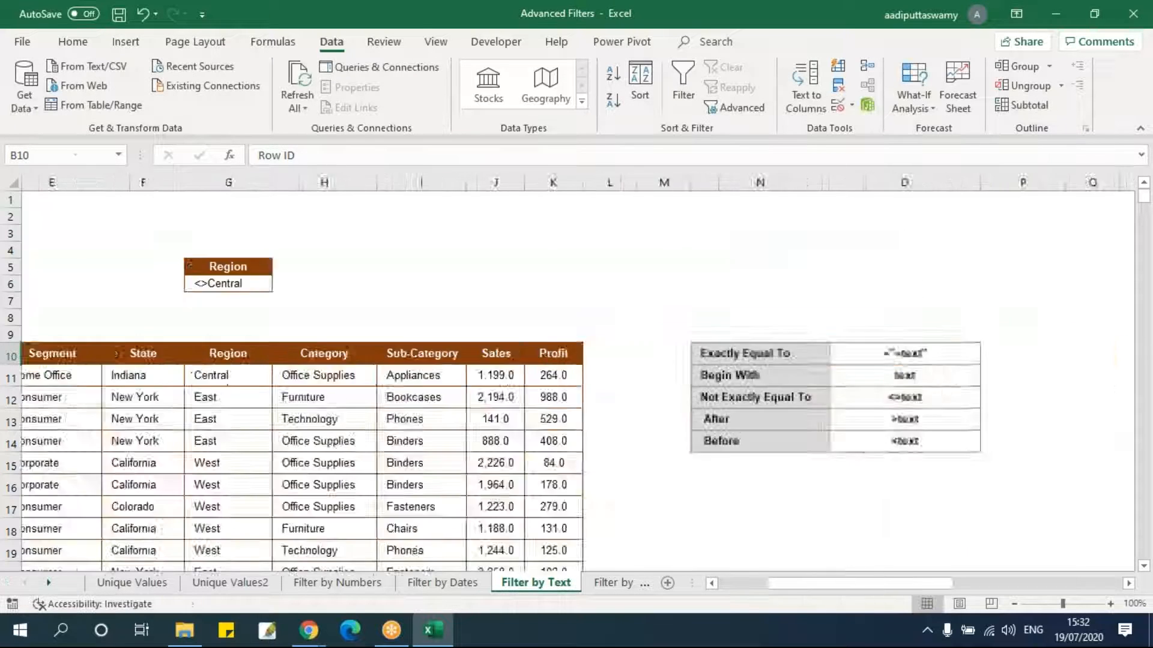
Turn on AutoFilter for the copied results at AF10 and inspect the Region values listed.
{"action": "left_click_drag", "start_coordinate": [831, 584], "coordinate": [1115, 565]}
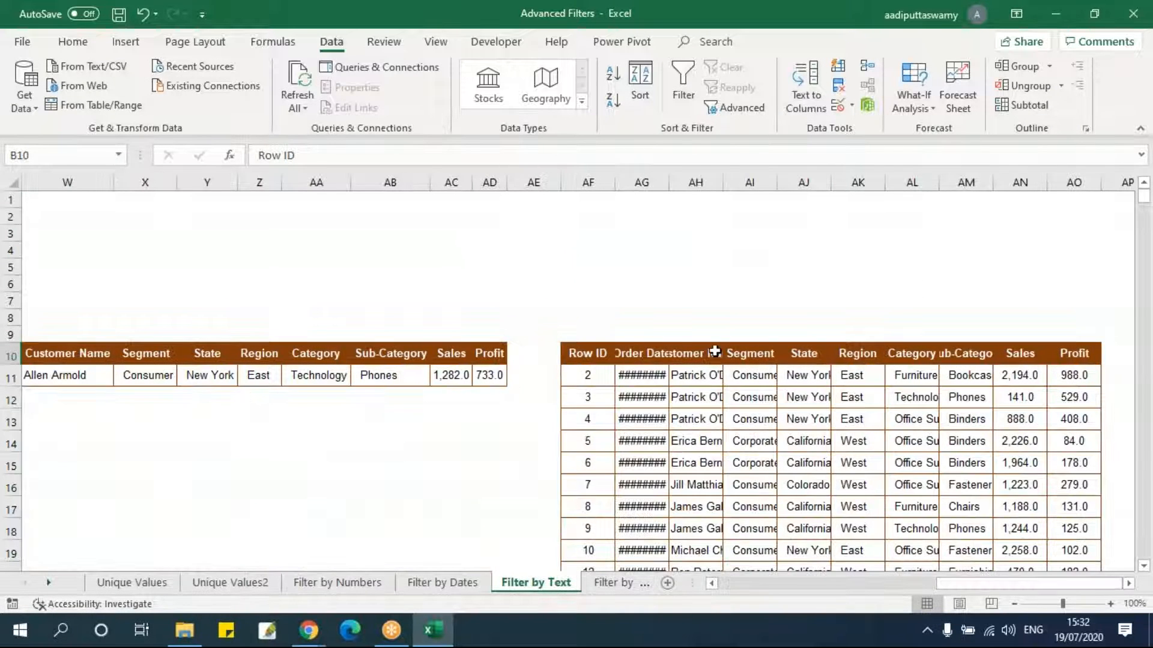
{"action": "left_click_drag", "start_coordinate": [607, 355], "coordinate": [751, 354]}
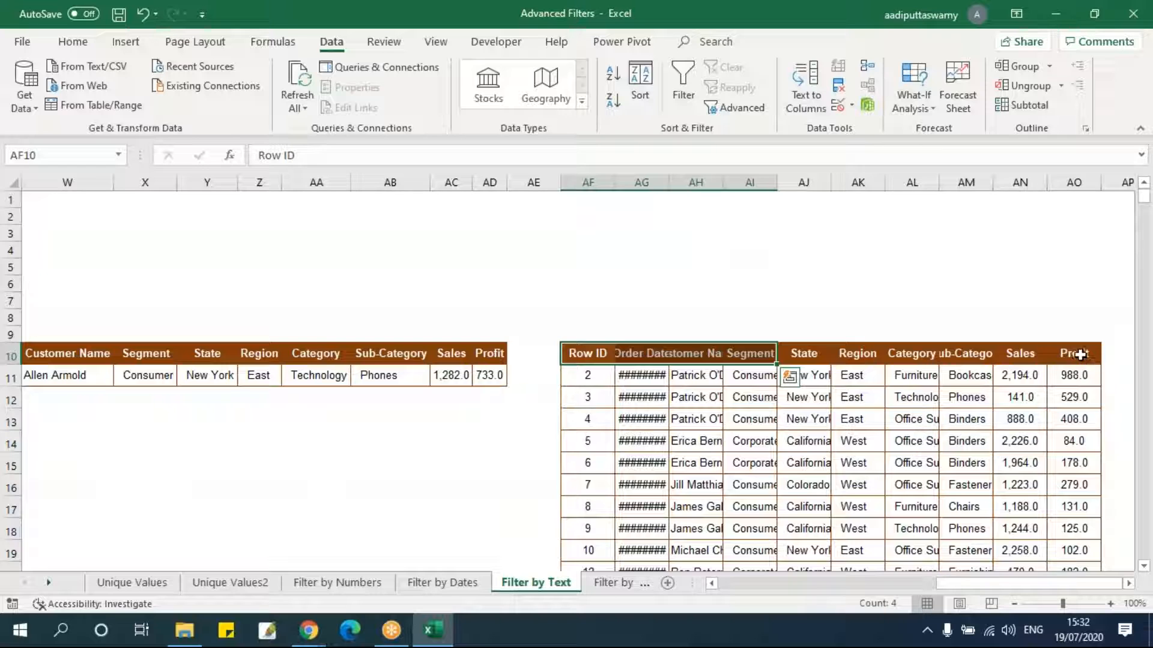
{"action": "left_click", "coordinate": [1079, 354], "text": "shift"}
{"action": "key", "text": "alt+d"}
{"action": "key", "text": "f"}
{"action": "key", "text": "f"}
{"action": "left_click", "coordinate": [959, 464]}
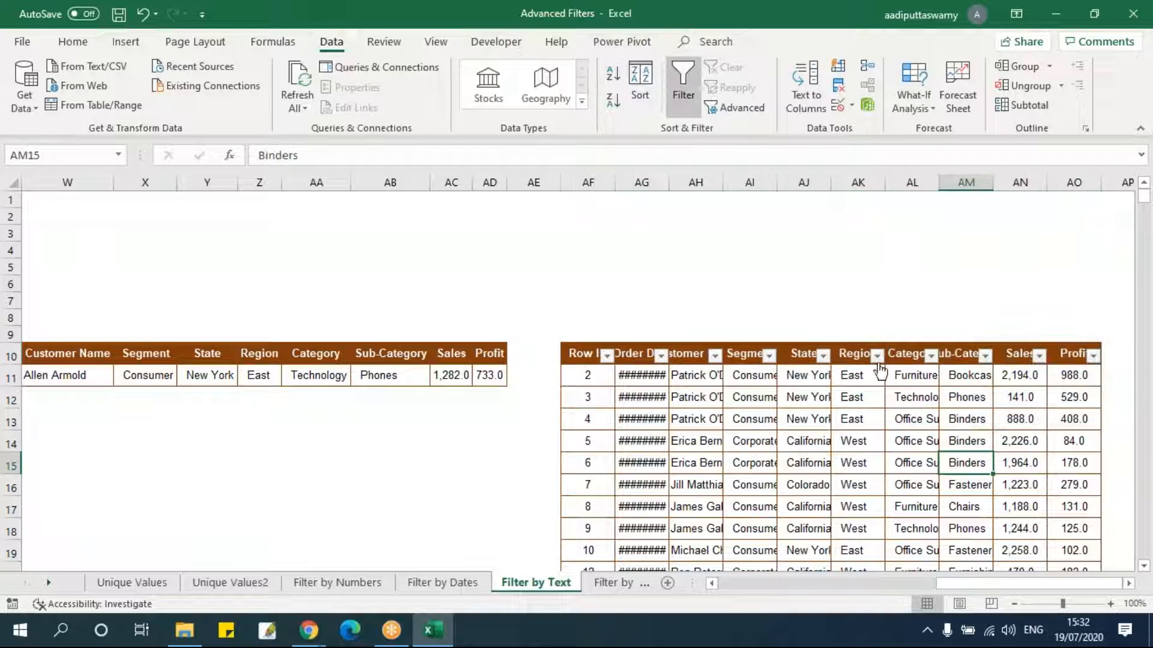
{"action": "left_click", "coordinate": [877, 355]}
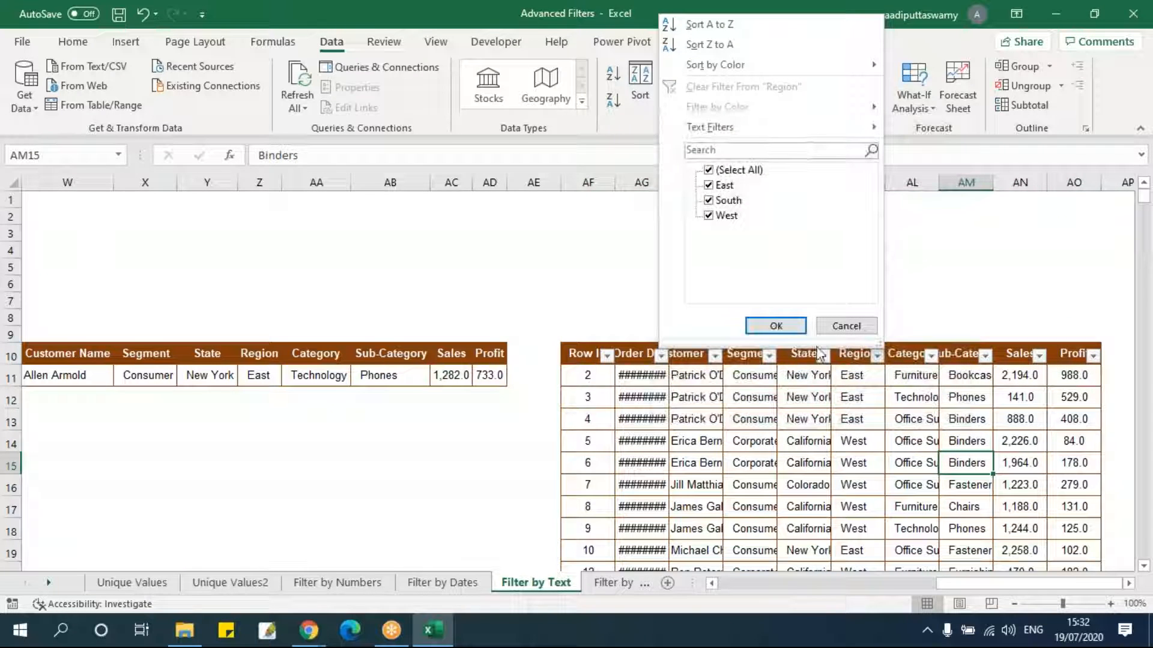
{"action": "left_click", "coordinate": [846, 326]}
{"action": "left_click_drag", "start_coordinate": [971, 582], "coordinate": [799, 580]}
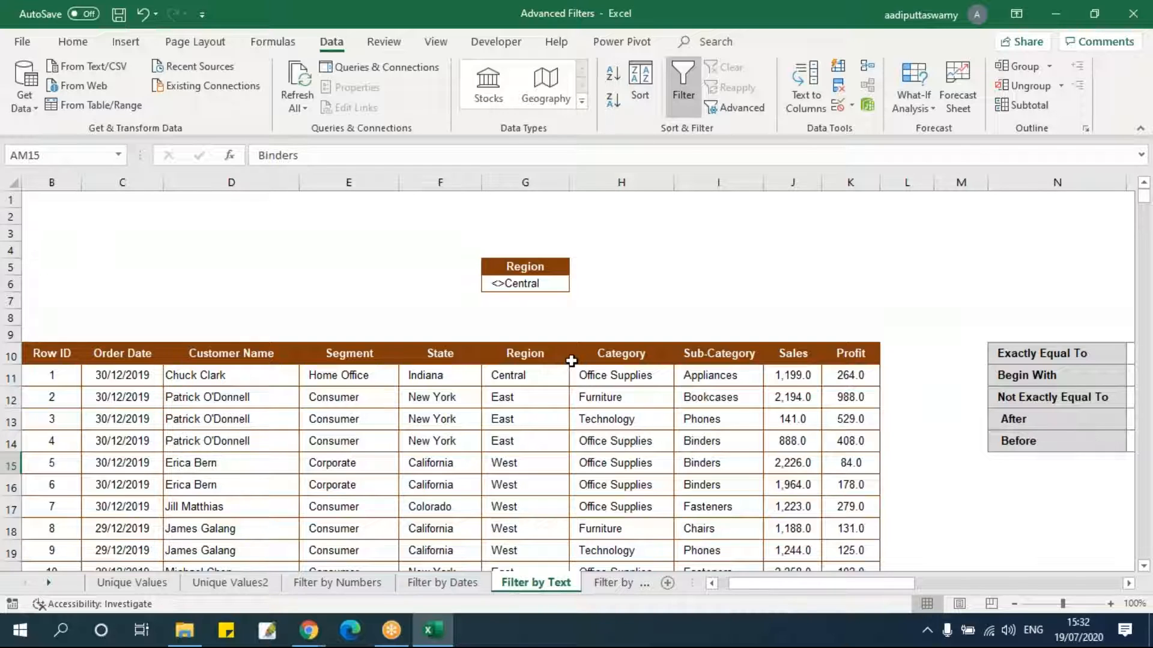
Copy the Customer Name header with its first value into D5:D6 as a new criteria block.
{"action": "left_click_drag", "start_coordinate": [279, 359], "coordinate": [279, 378]}
{"action": "key", "text": "ctrl+c"}
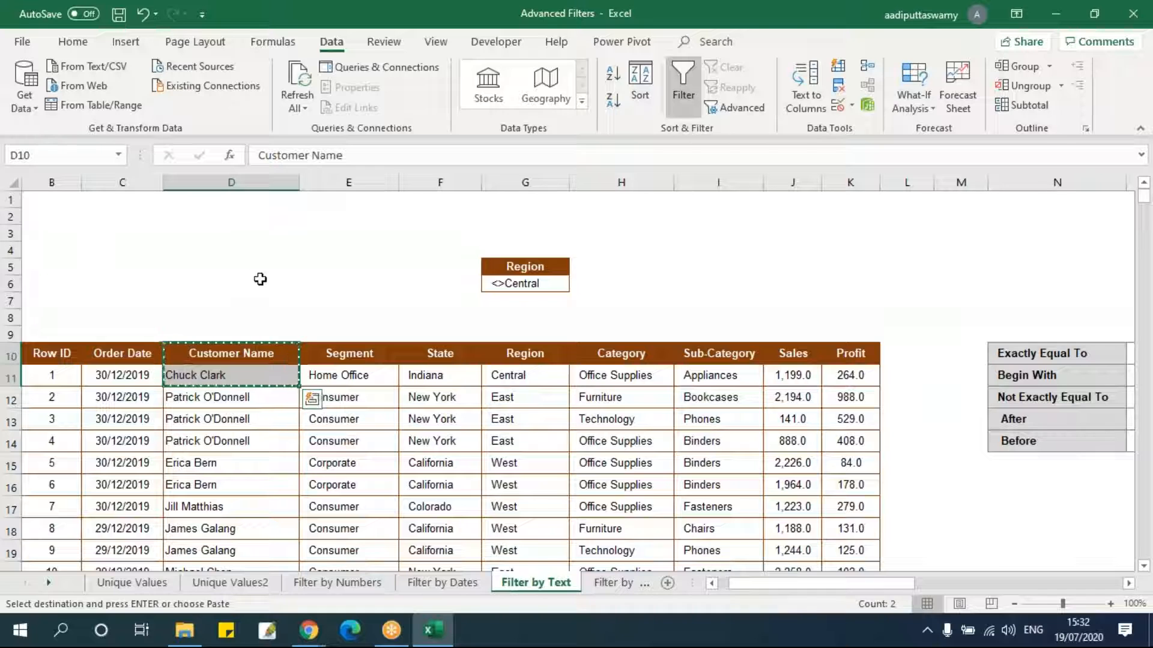
{"action": "left_click", "coordinate": [259, 271]}
{"action": "key", "text": "ctrl+v"}
{"action": "double_click", "coordinate": [239, 285]}
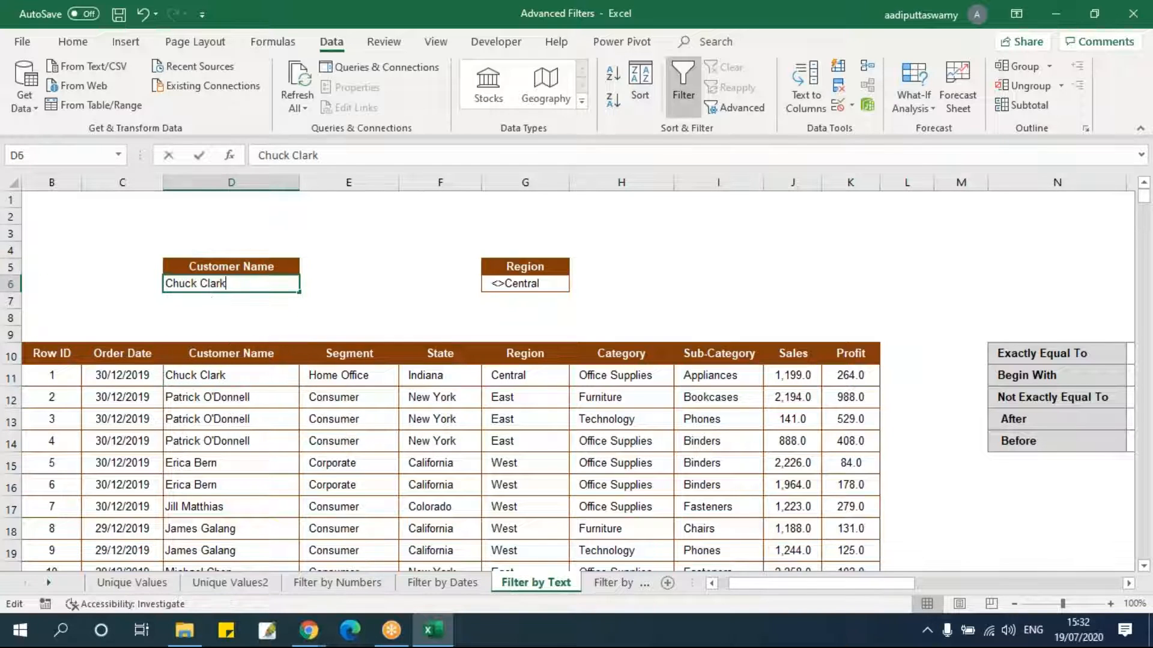
{"action": "key", "text": "Escape"}
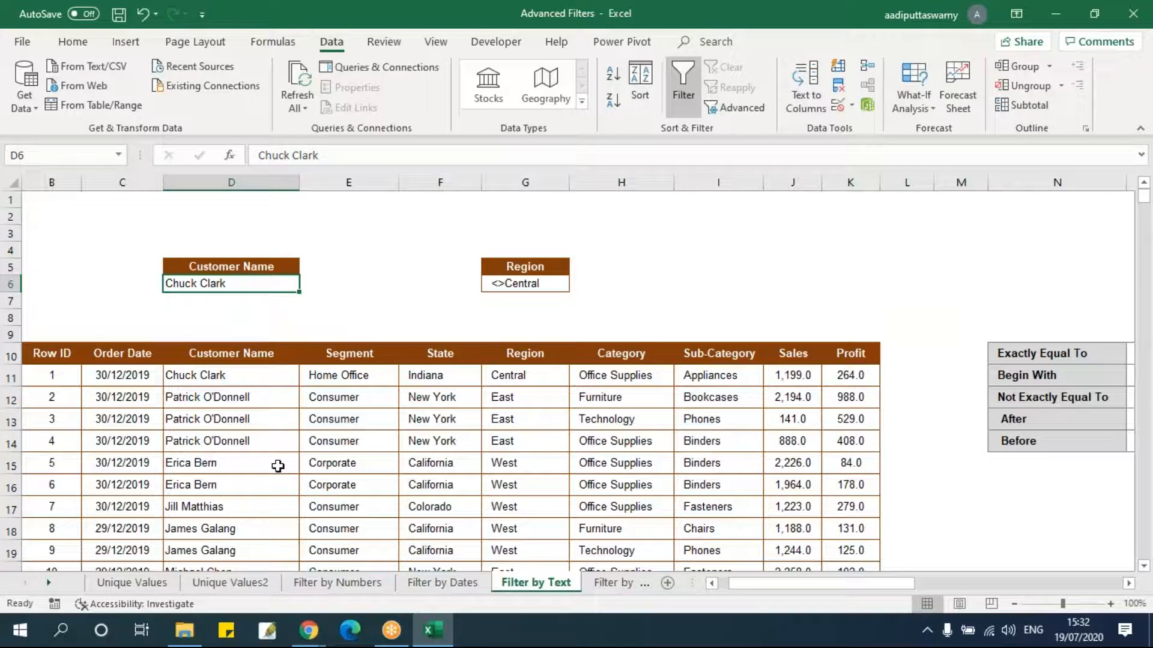
{"action": "scroll", "coordinate": [257, 429], "scroll_direction": "down", "scroll_amount": 9}
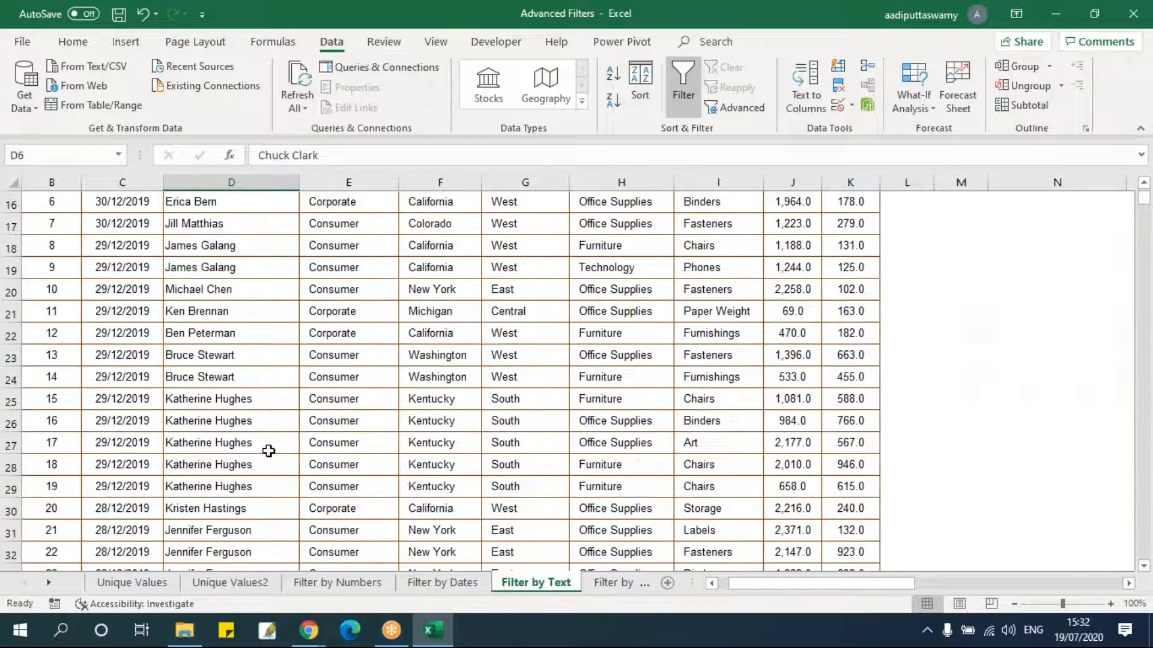
{"action": "left_click", "coordinate": [278, 451]}
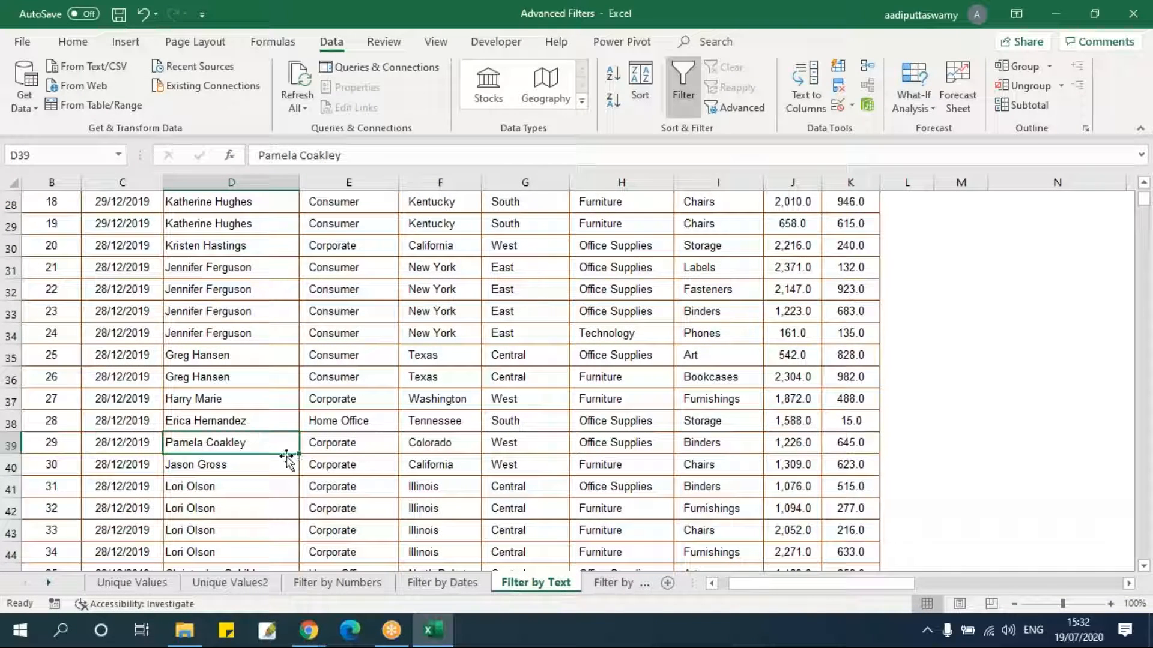
{"action": "key", "text": "ctrl+c"}
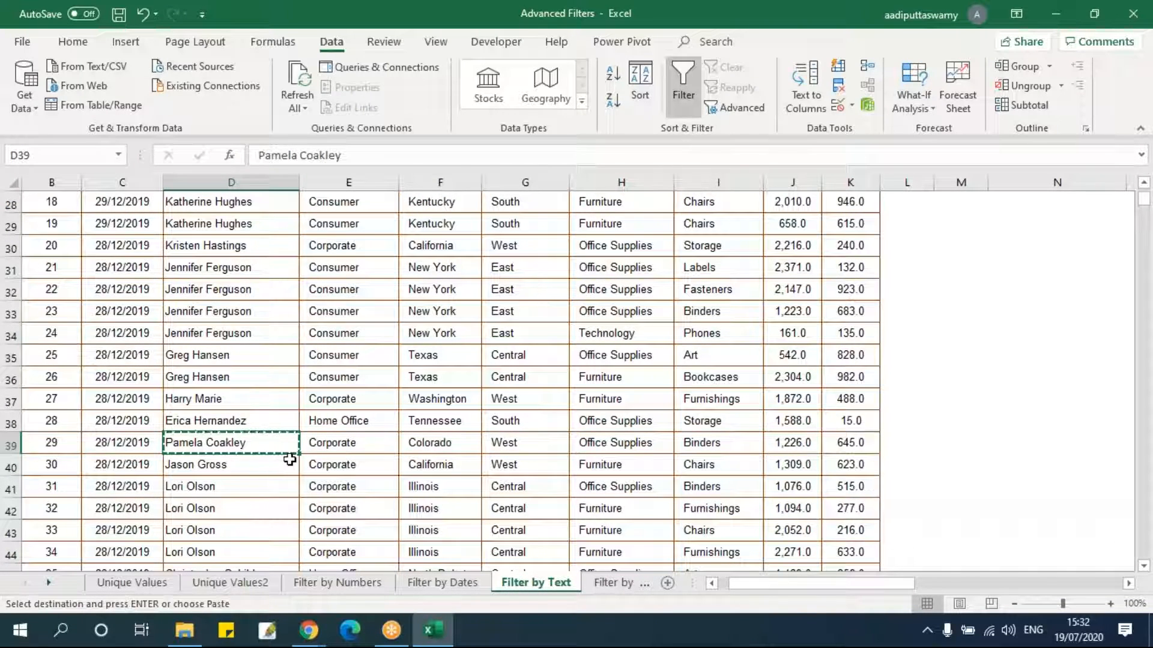
{"action": "scroll", "coordinate": [290, 458], "scroll_direction": "up", "scroll_amount": 9}
{"action": "left_click", "coordinate": [239, 287]}
{"action": "key", "text": "ctrl+v"}
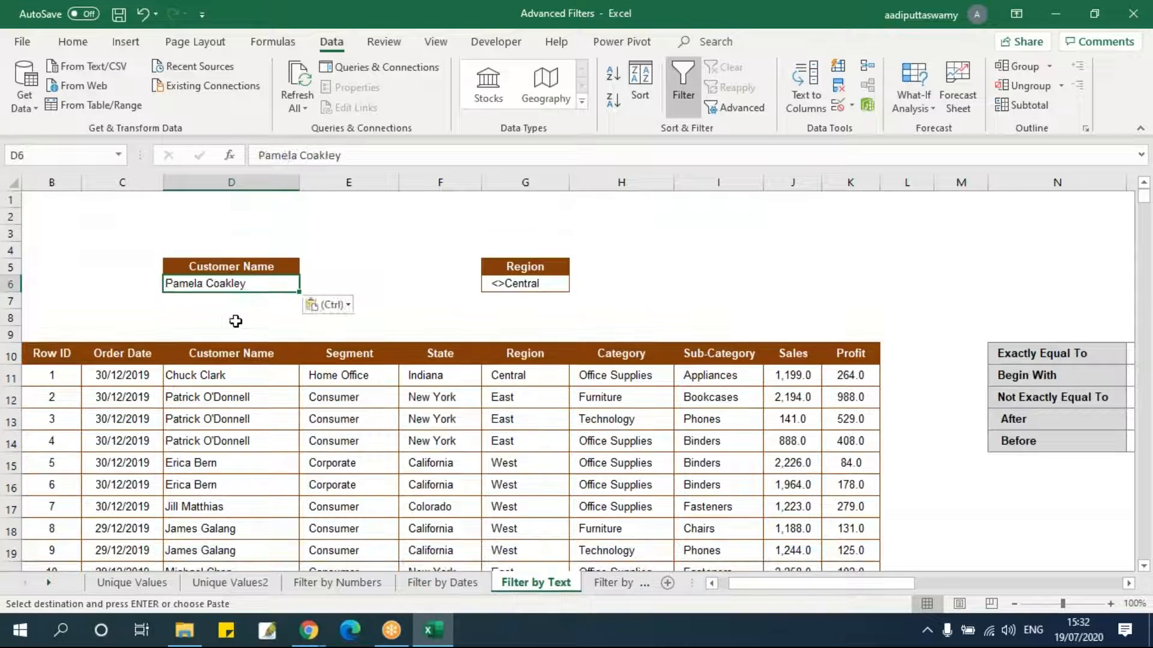
{"action": "double_click", "coordinate": [226, 285]}
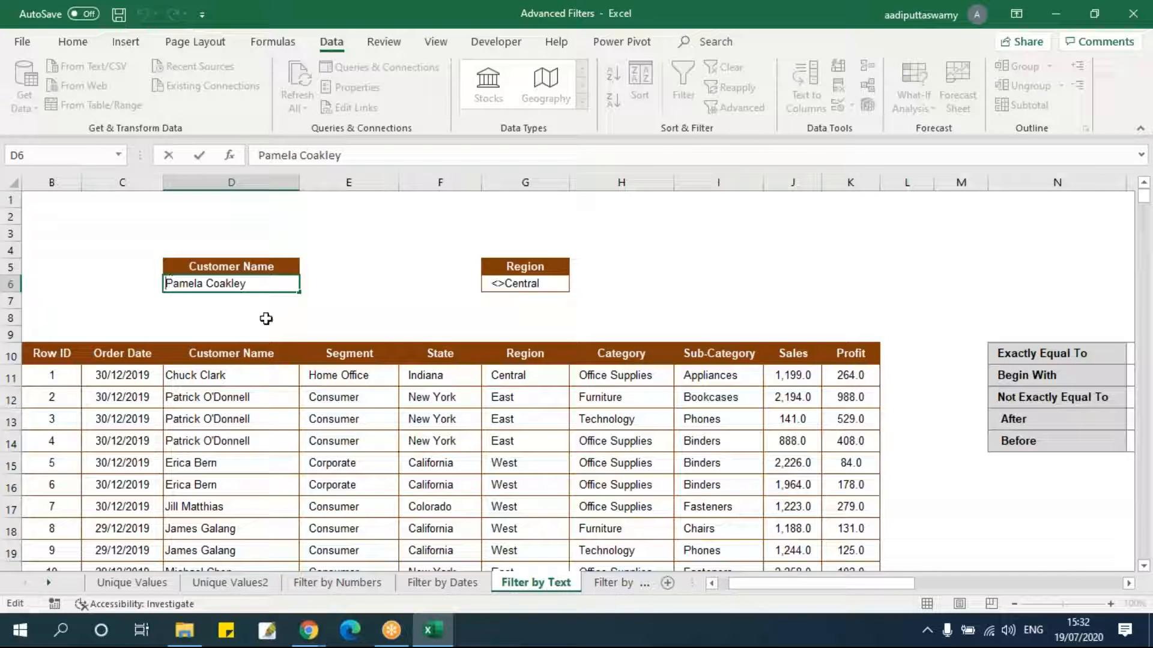
{"action": "type", "text": ">"}
{"action": "key", "text": "Return"}
{"action": "left_click_drag", "start_coordinate": [511, 277], "coordinate": [528, 296]}
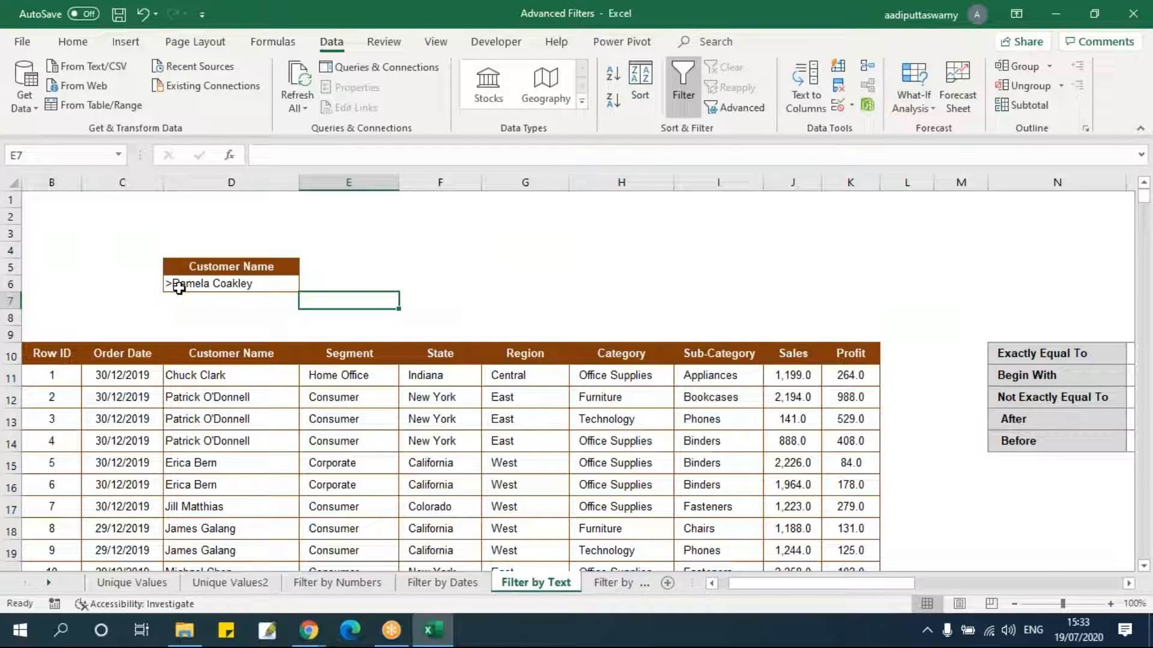
Open Advanced Filter with copy to another location and set the list range to B10:K3322.
{"action": "left_click", "coordinate": [58, 358]}
{"action": "scroll", "coordinate": [58, 358], "scroll_direction": "left", "scroll_amount": 1}
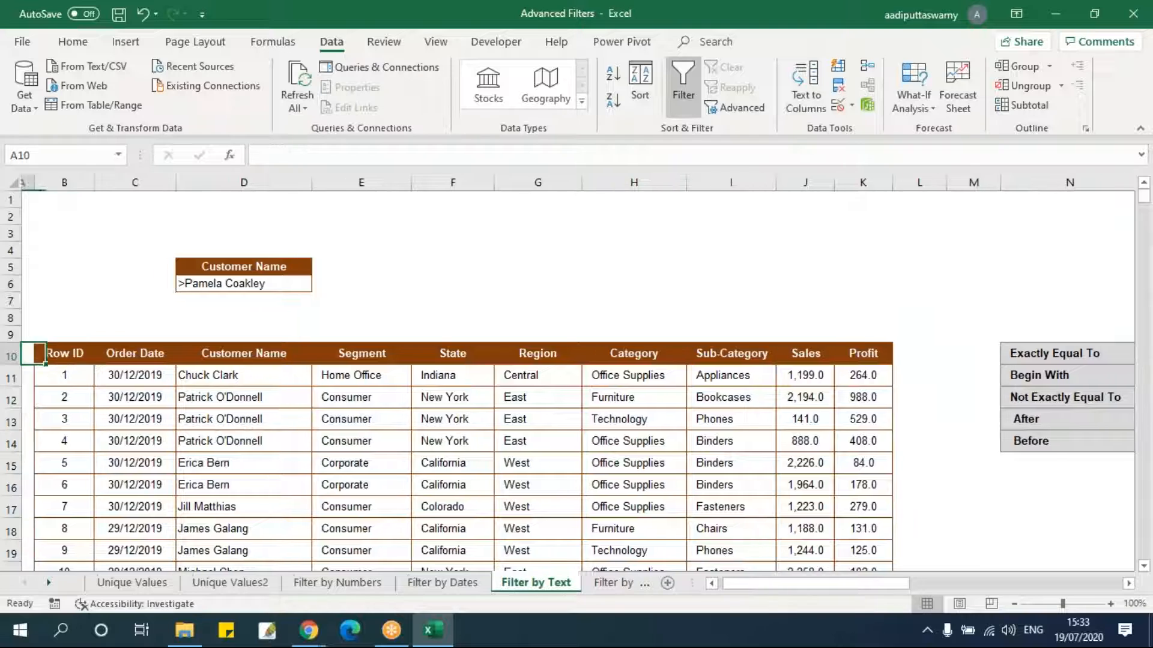
{"action": "left_click", "coordinate": [750, 108]}
{"action": "left_click", "coordinate": [766, 316]}
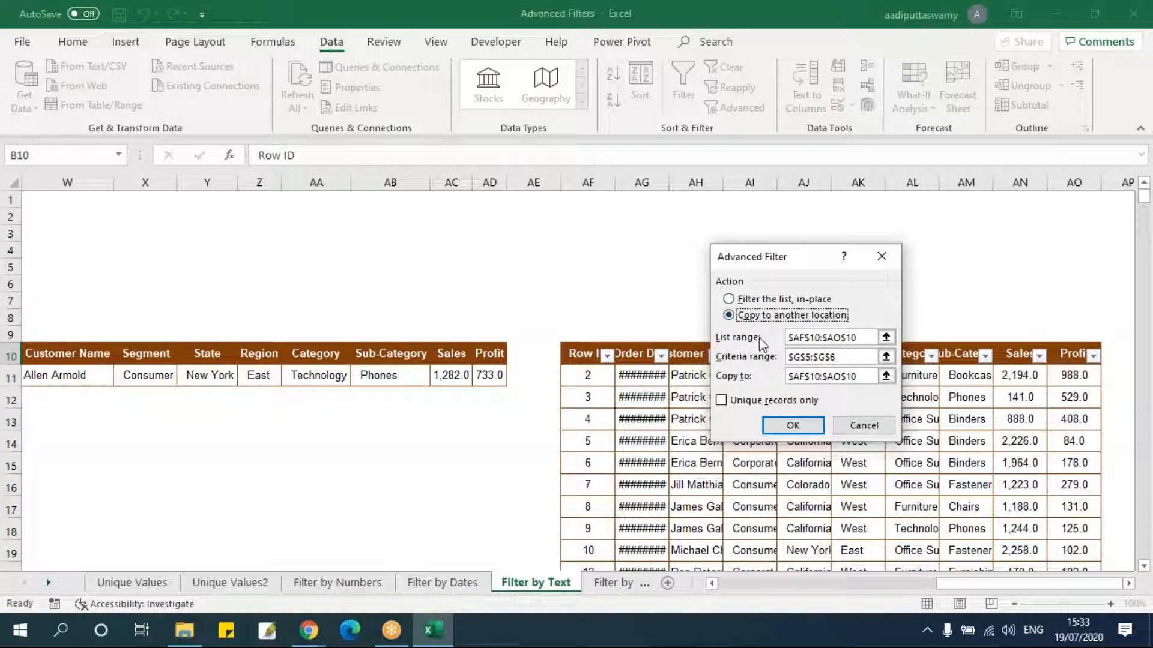
{"action": "left_click", "coordinate": [886, 337]}
{"action": "left_click_drag", "start_coordinate": [983, 586], "coordinate": [766, 586]}
{"action": "left_click", "coordinate": [76, 353]}
{"action": "key", "text": "ctrl+shift+Right"}
{"action": "key", "text": "ctrl+shift+Down"}
{"action": "left_click", "coordinate": [890, 278]}
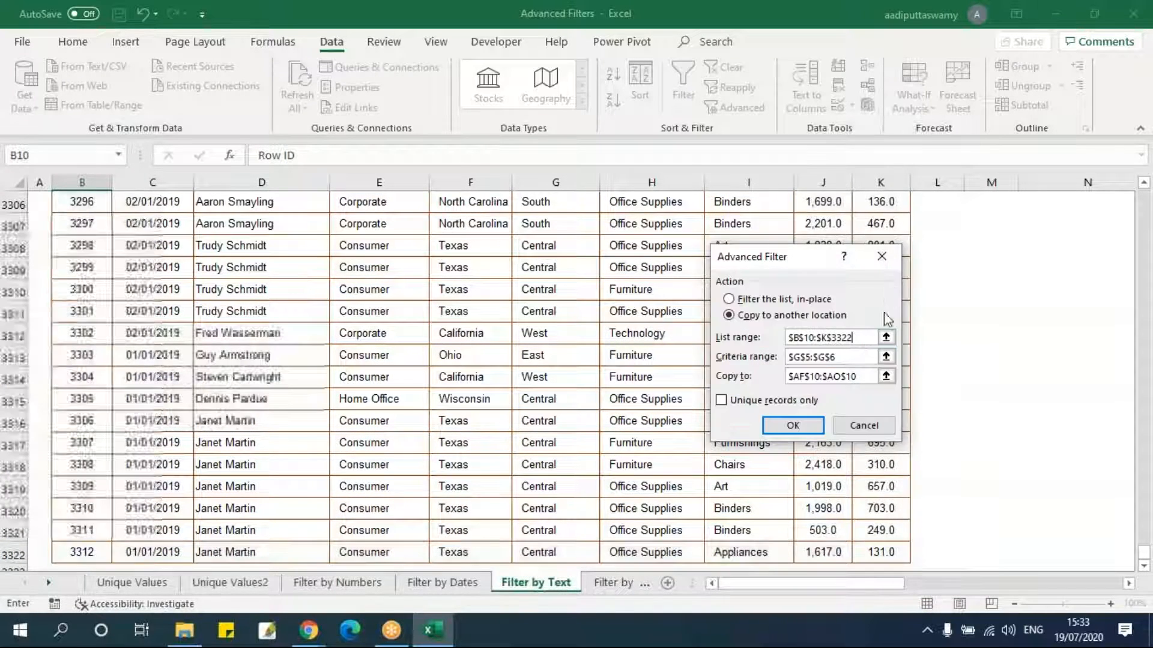
Set the criteria range to D5:D6, the copy-to cell to AQ10, and run the filter.
{"action": "left_click", "coordinate": [885, 358]}
{"action": "left_click_drag", "start_coordinate": [270, 266], "coordinate": [282, 287]}
{"action": "left_click", "coordinate": [891, 278]}
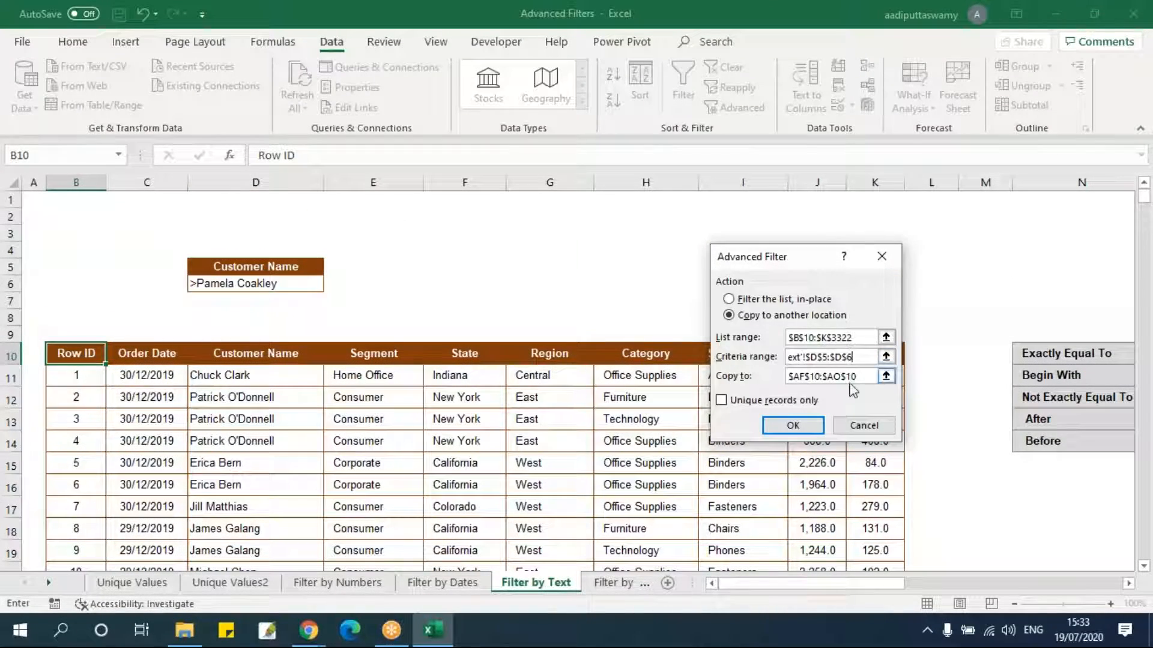
{"action": "left_click", "coordinate": [885, 377]}
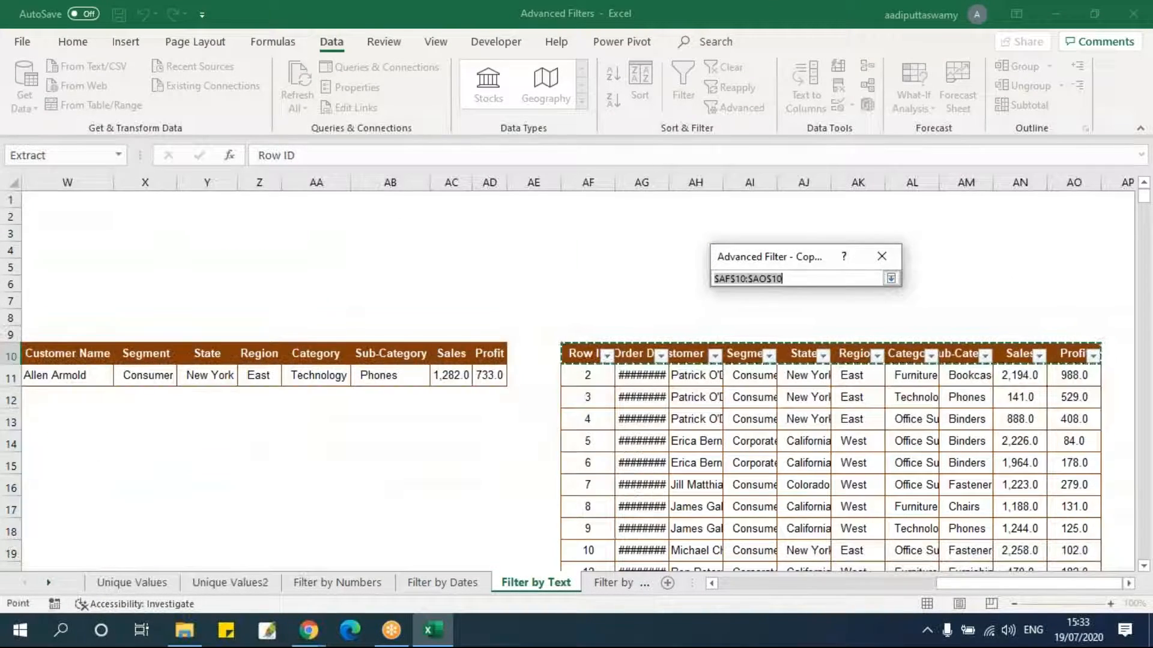
{"action": "left_click", "coordinate": [1129, 584]}
{"action": "left_click", "coordinate": [945, 356]}
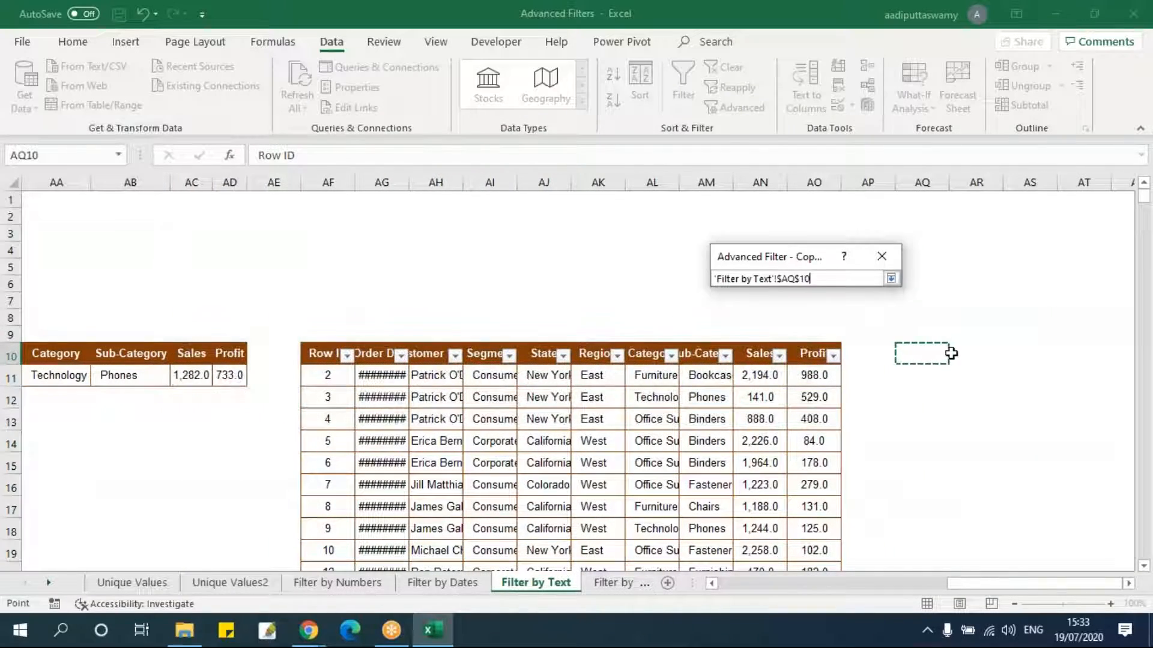
{"action": "left_click", "coordinate": [891, 278]}
{"action": "left_click", "coordinate": [808, 424]}
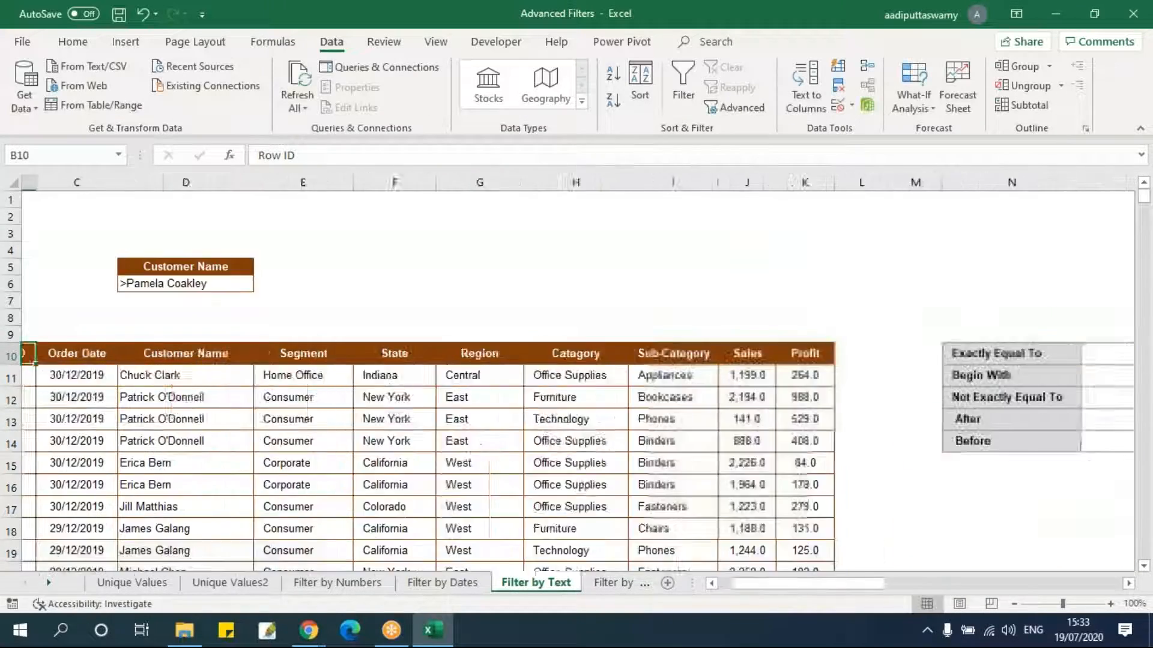
Turn on AutoFilter for the new results at AQ10 and review the Customer Name values listed.
{"action": "left_click_drag", "start_coordinate": [821, 585], "coordinate": [1062, 585]}
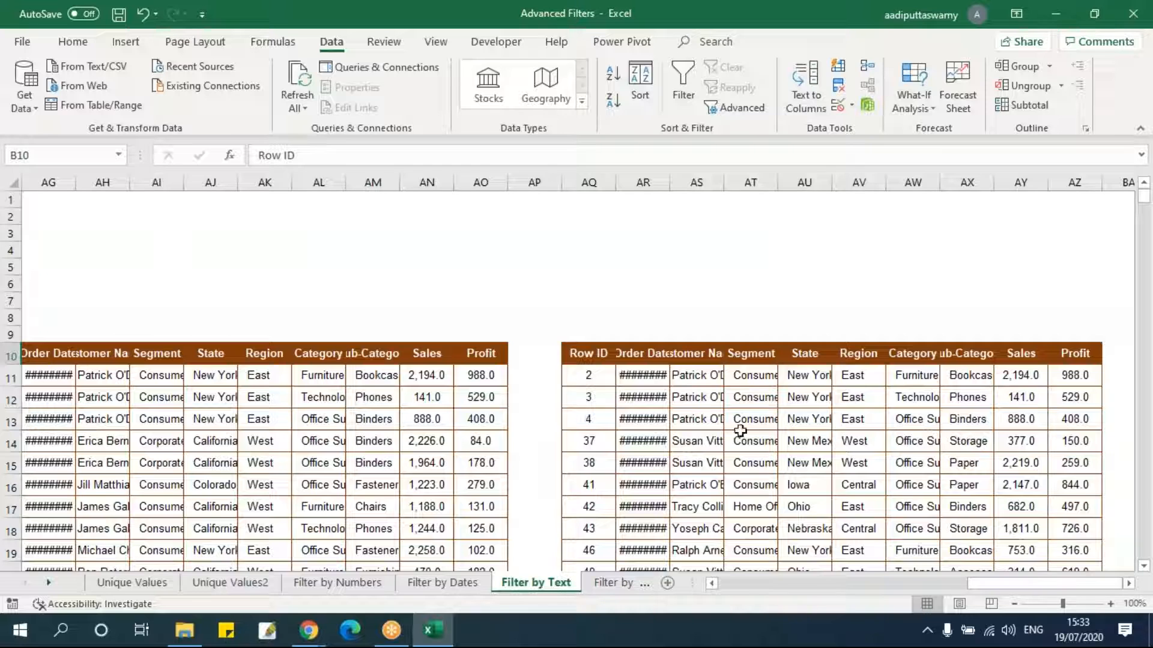
{"action": "left_click_drag", "start_coordinate": [593, 353], "coordinate": [1075, 355]}
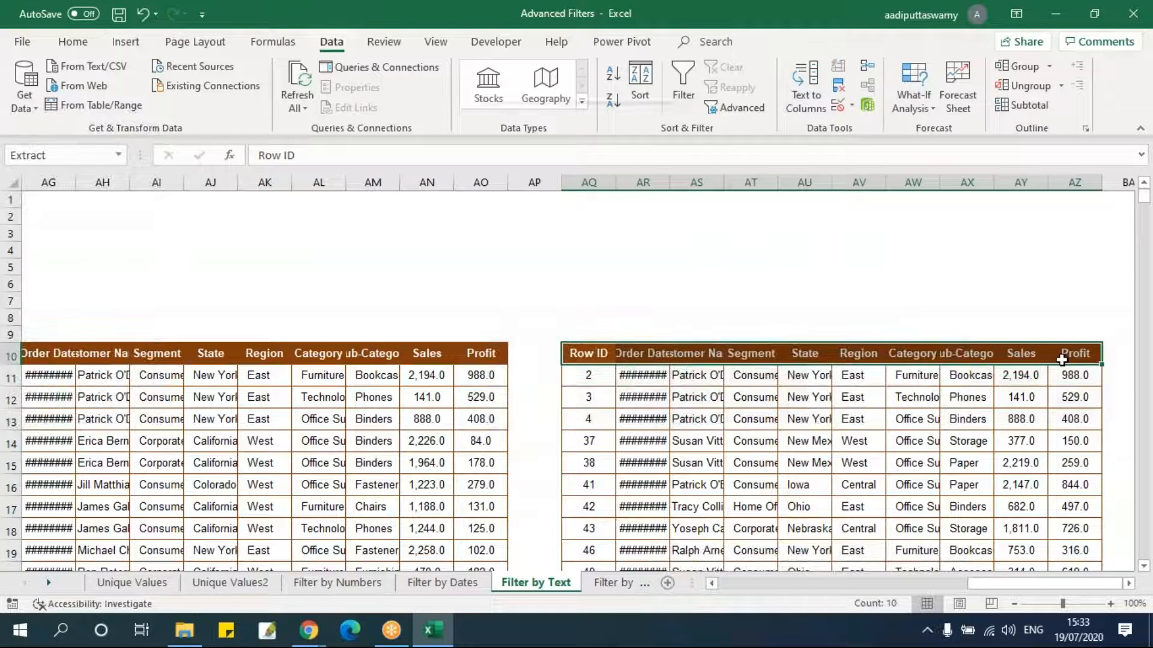
{"action": "key", "text": "ctrl+shift+l"}
{"action": "left_click", "coordinate": [909, 441]}
{"action": "left_click", "coordinate": [690, 354]}
{"action": "left_click", "coordinate": [716, 356]}
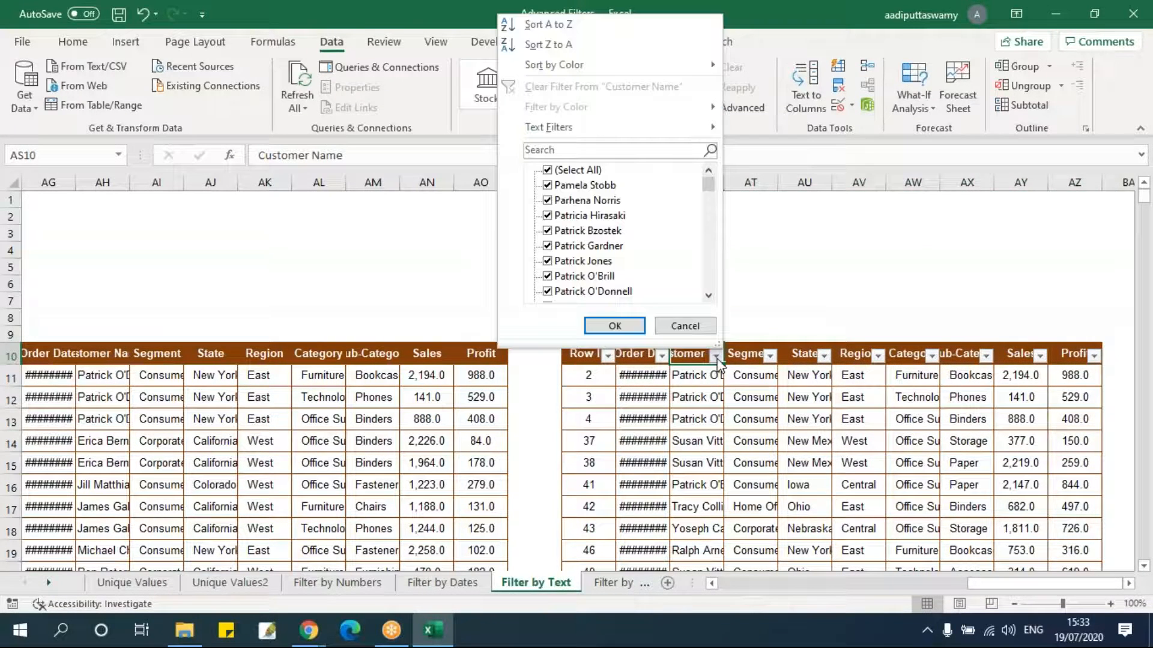
{"action": "left_click_drag", "start_coordinate": [711, 188], "coordinate": [711, 299]}
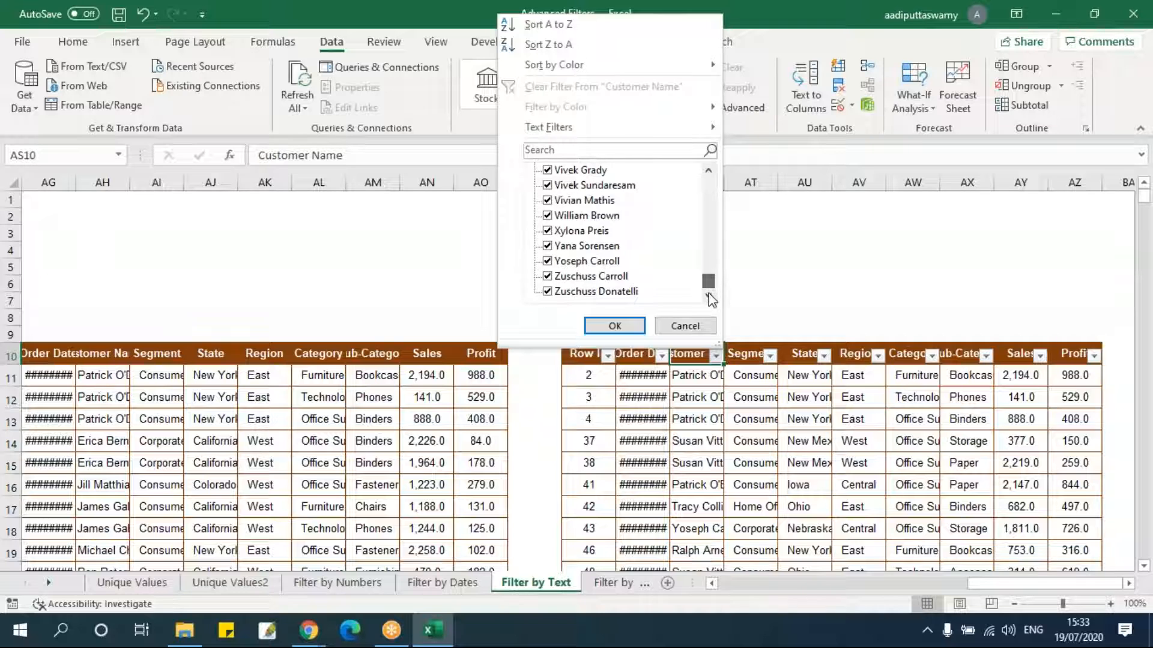
{"action": "left_click", "coordinate": [685, 327]}
{"action": "left_click", "coordinate": [705, 443]}
{"action": "left_click_drag", "start_coordinate": [1000, 584], "coordinate": [710, 591]}
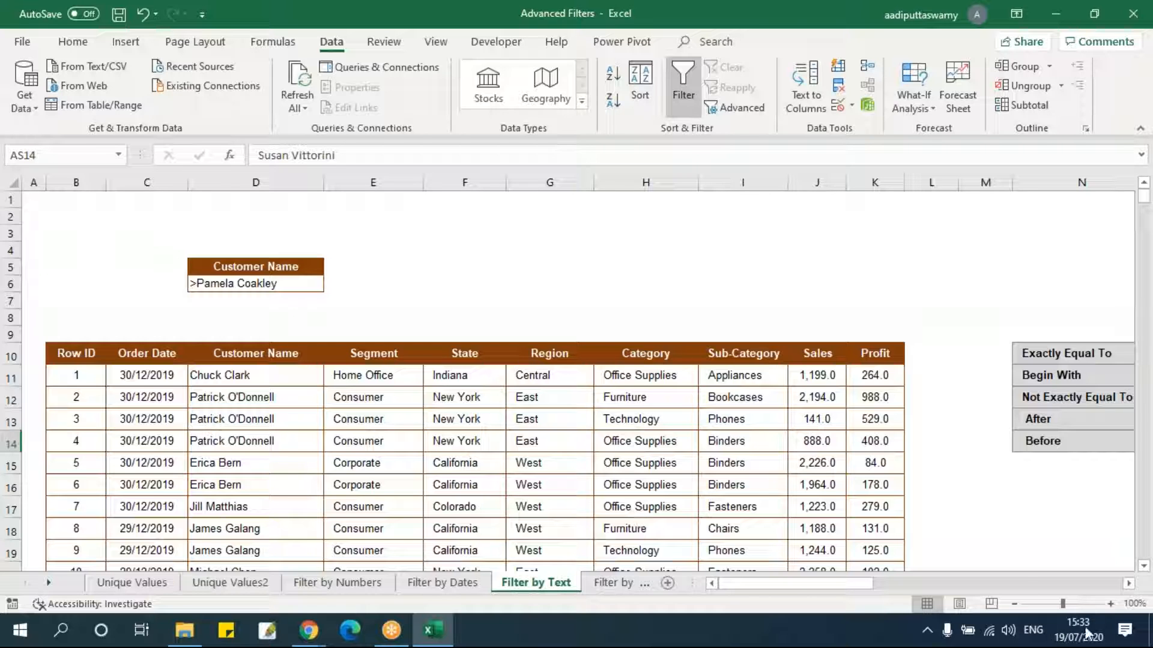
Review the text operator table and clear the Customer Name criteria in D5:D6.
{"action": "left_click_drag", "start_coordinate": [840, 586], "coordinate": [903, 586]}
{"action": "left_click", "coordinate": [566, 449]}
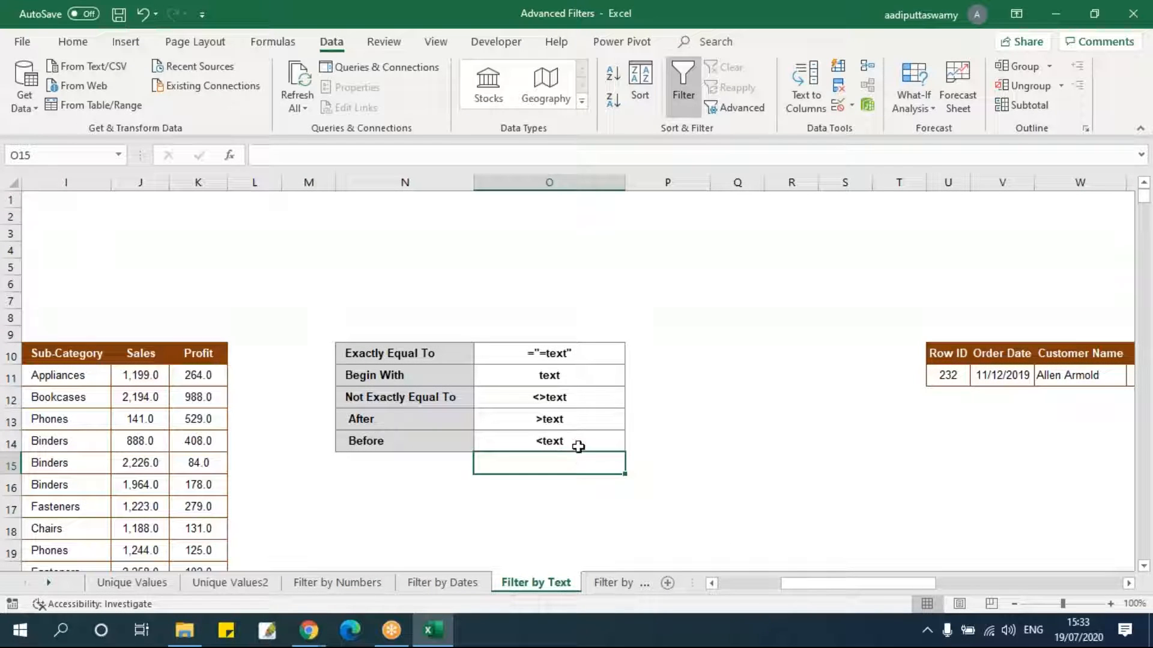
{"action": "left_click", "coordinate": [587, 357]}
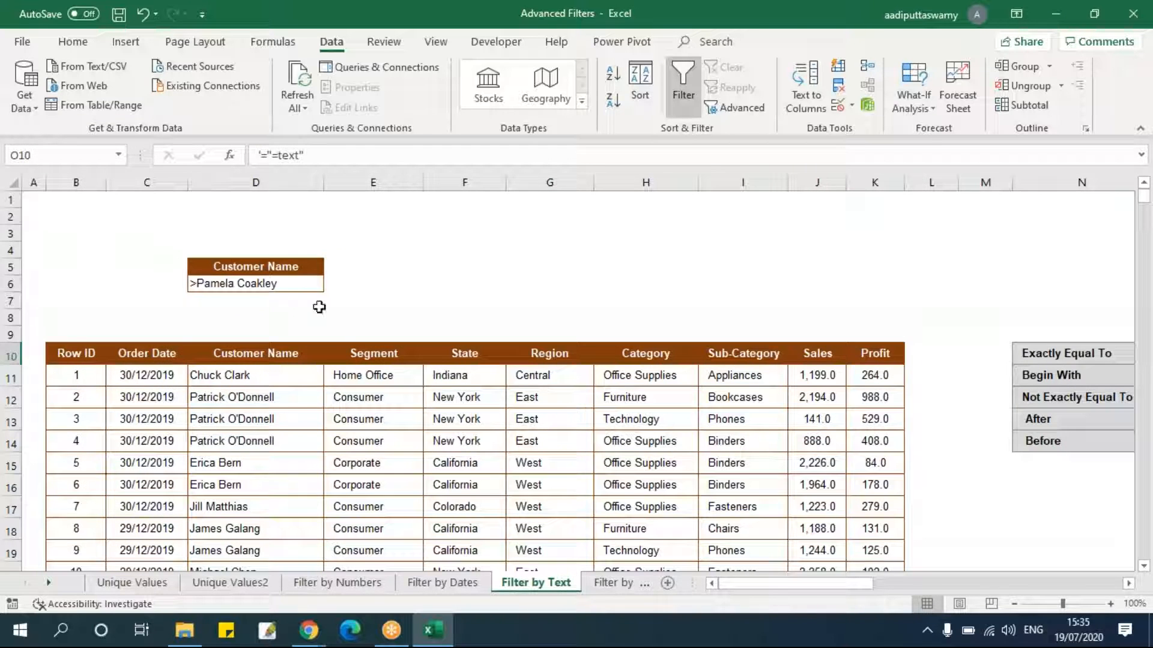
{"action": "left_click_drag", "start_coordinate": [273, 270], "coordinate": [273, 284]}
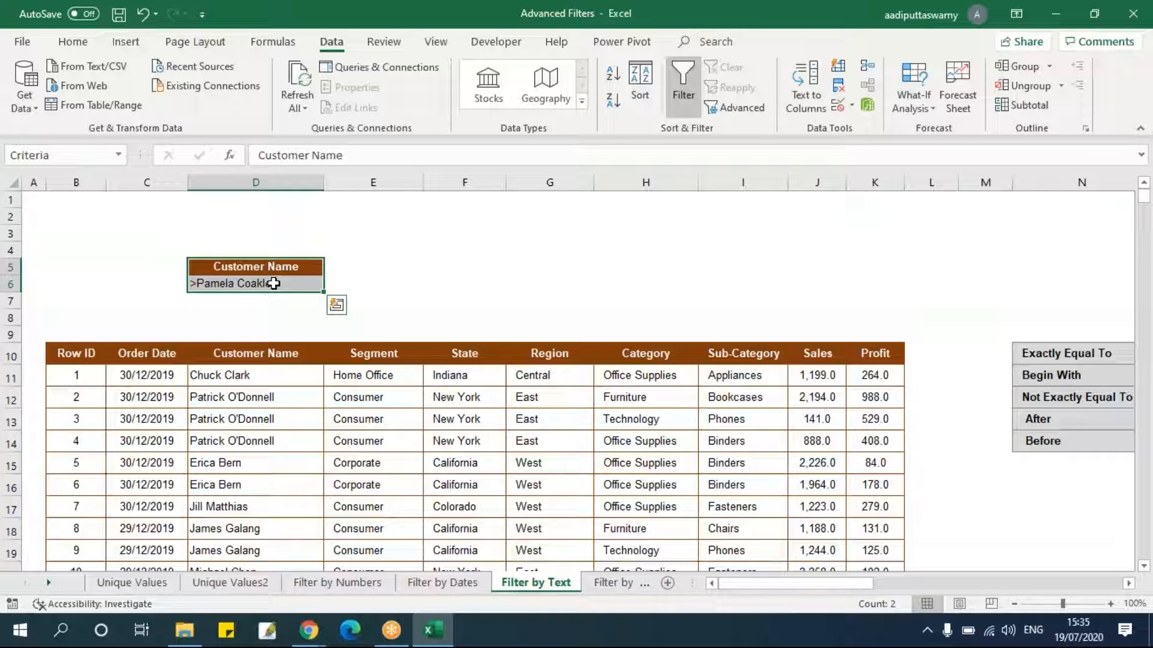
{"action": "key", "text": "Delete"}
{"action": "left_click", "coordinate": [609, 270]}
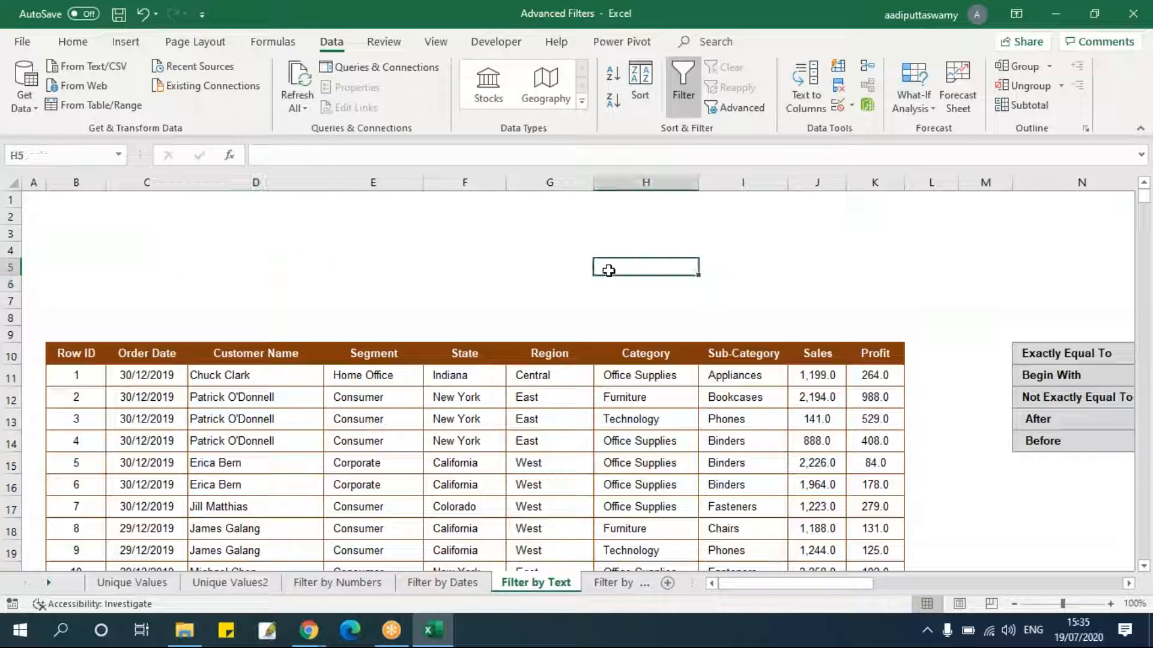
Copy the Sub-Category header and first value into I5:I6 as a new criteria range and enlarge its row height.
{"action": "left_click_drag", "start_coordinate": [728, 353], "coordinate": [729, 373]}
{"action": "key", "text": "ctrl+c"}
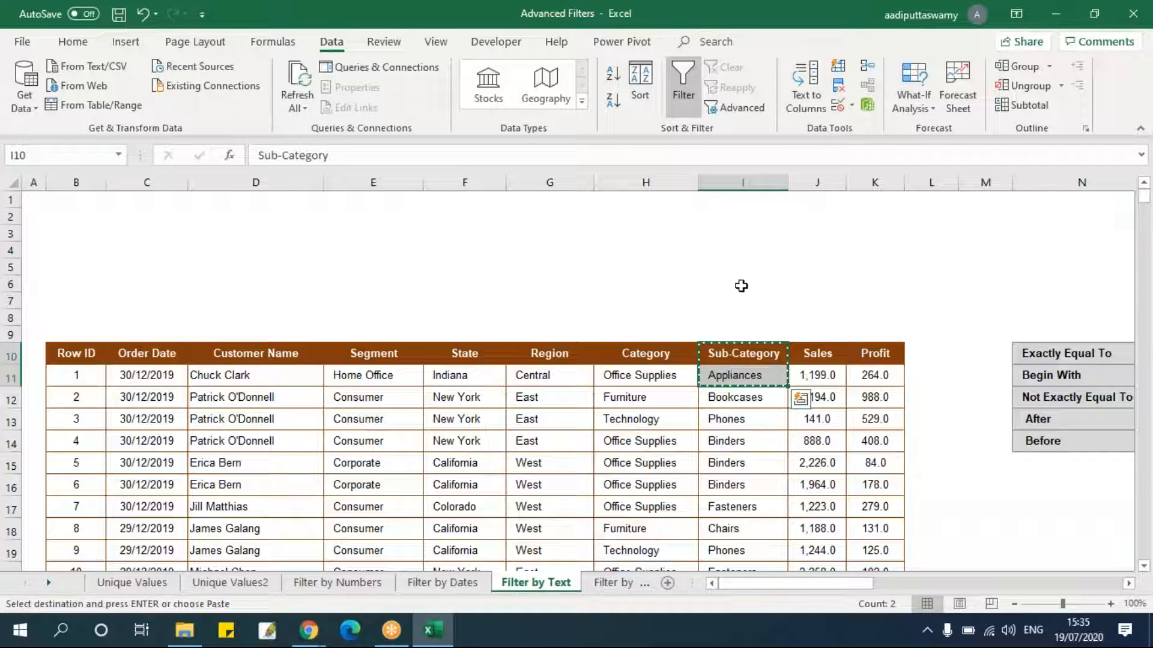
{"action": "left_click", "coordinate": [741, 264]}
{"action": "key", "text": "ctrl+v"}
{"action": "left_click", "coordinate": [762, 319]}
{"action": "left_click_drag", "start_coordinate": [755, 265], "coordinate": [750, 283]}
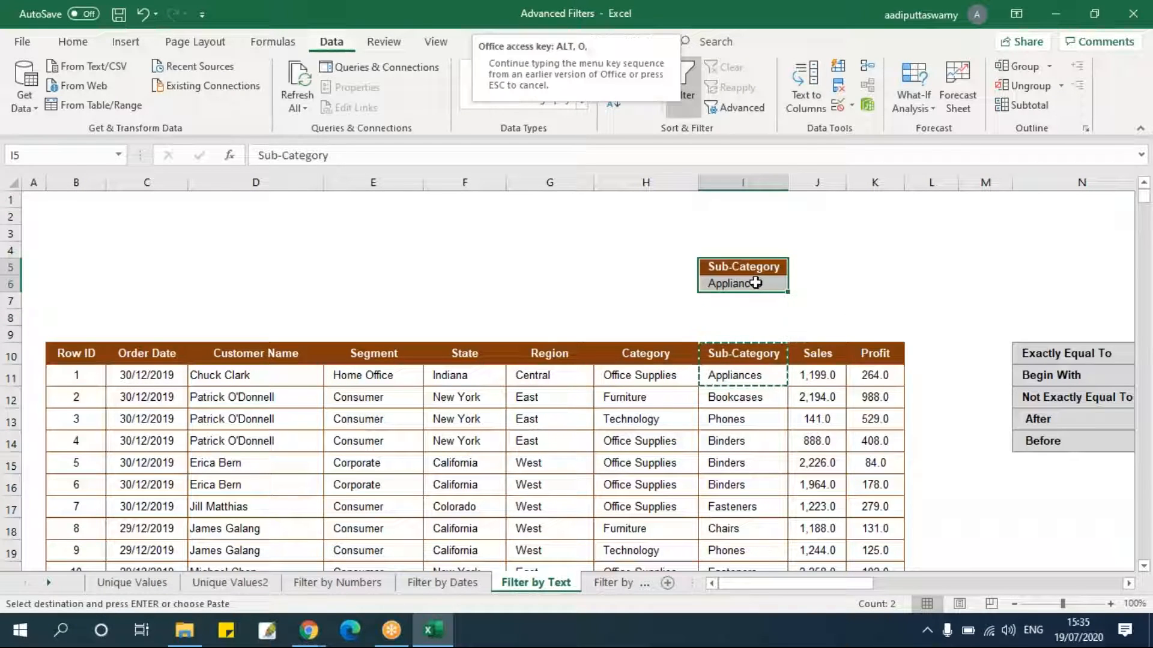
{"action": "key", "text": "alt+h"}
{"action": "type", "text": "oh2"}
{"action": "key", "text": "Return"}
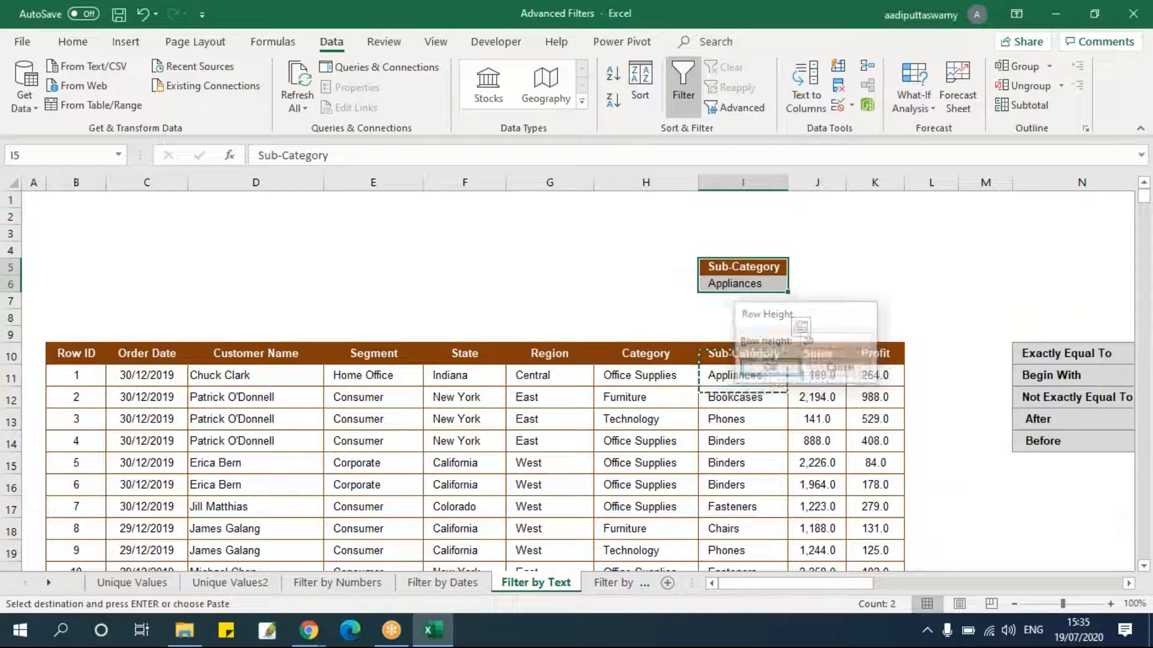
{"action": "left_click", "coordinate": [748, 447]}
{"action": "key", "text": "Escape"}
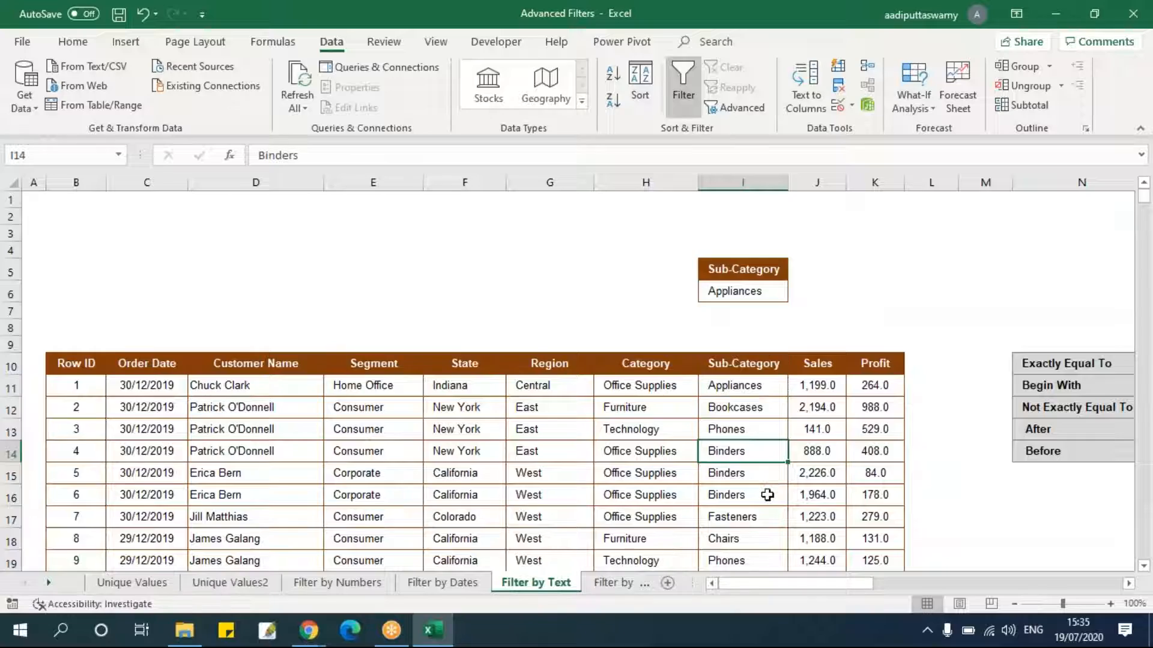
Set the Sub-Category criterion in I6 to Paper.
{"action": "scroll", "coordinate": [769, 482], "scroll_direction": "down", "scroll_amount": 2}
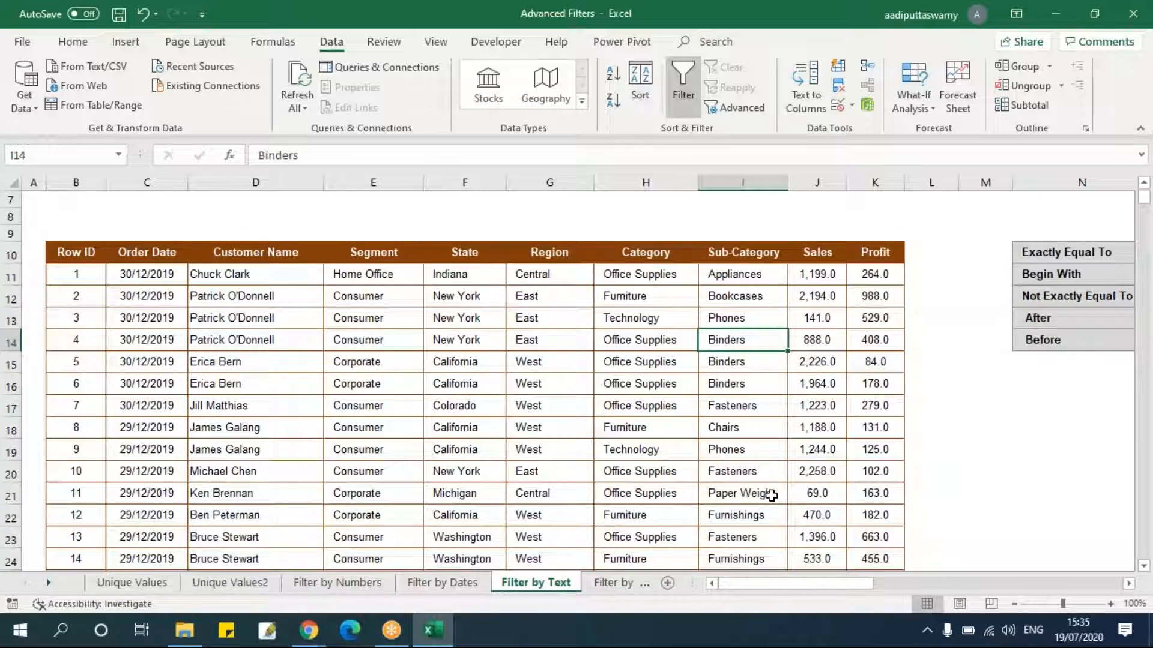
{"action": "left_click", "coordinate": [771, 494]}
{"action": "scroll", "coordinate": [774, 515], "scroll_direction": "down", "scroll_amount": 4}
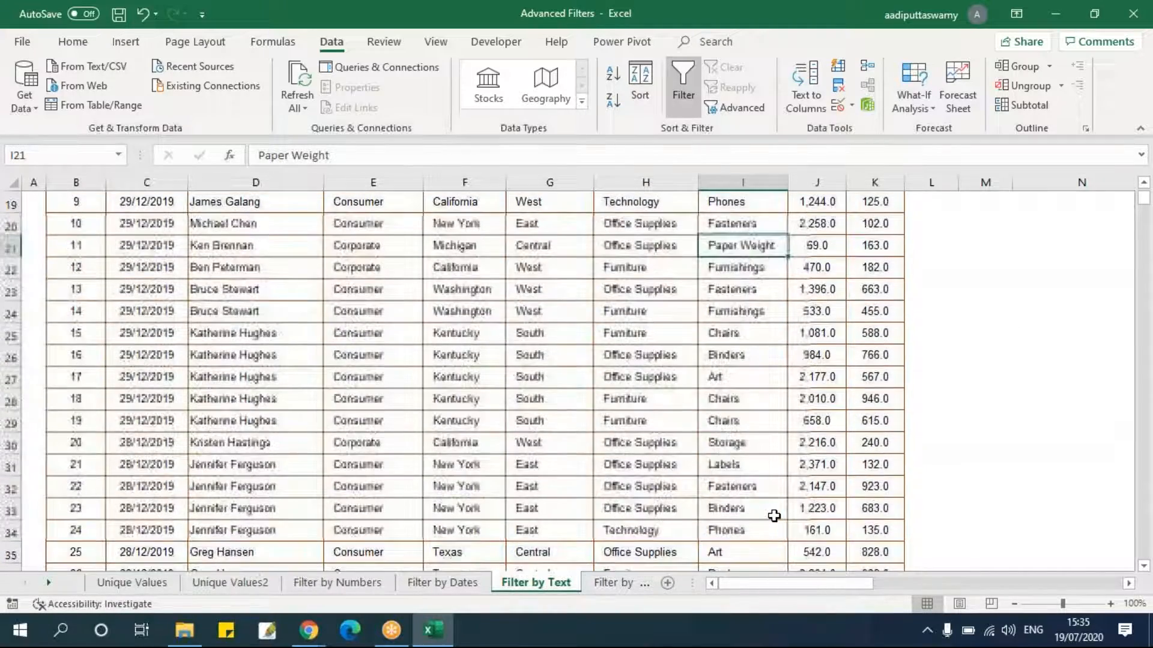
{"action": "scroll", "coordinate": [772, 514], "scroll_direction": "up", "scroll_amount": 6}
{"action": "left_click", "coordinate": [754, 295]}
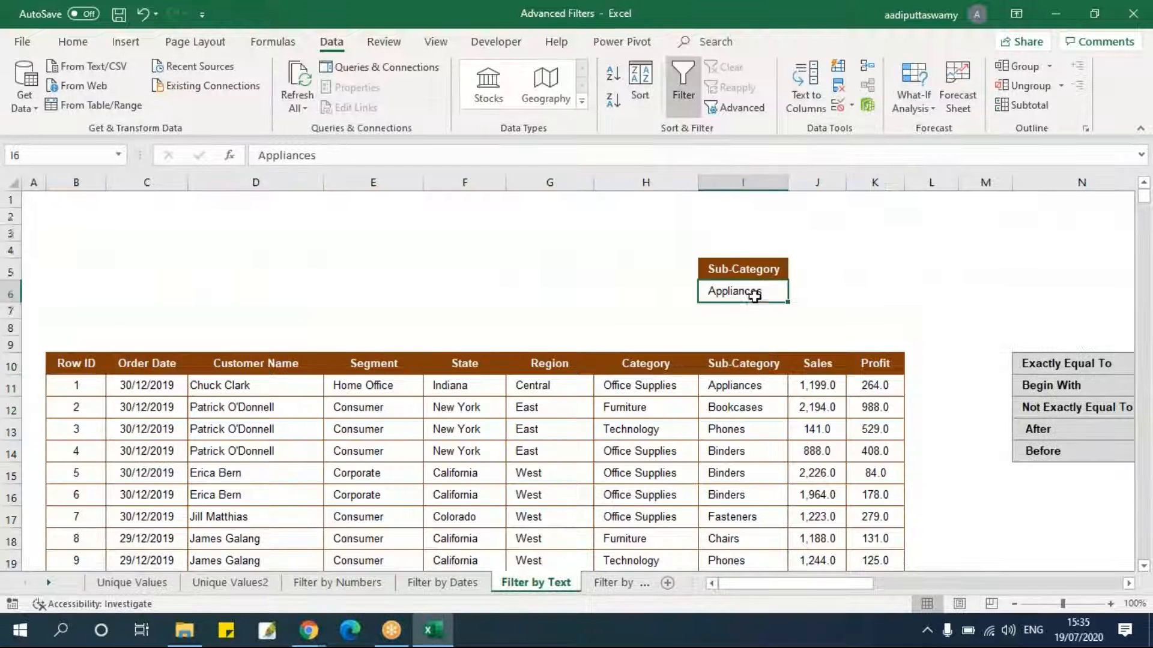
{"action": "type", "text": "Pa"}
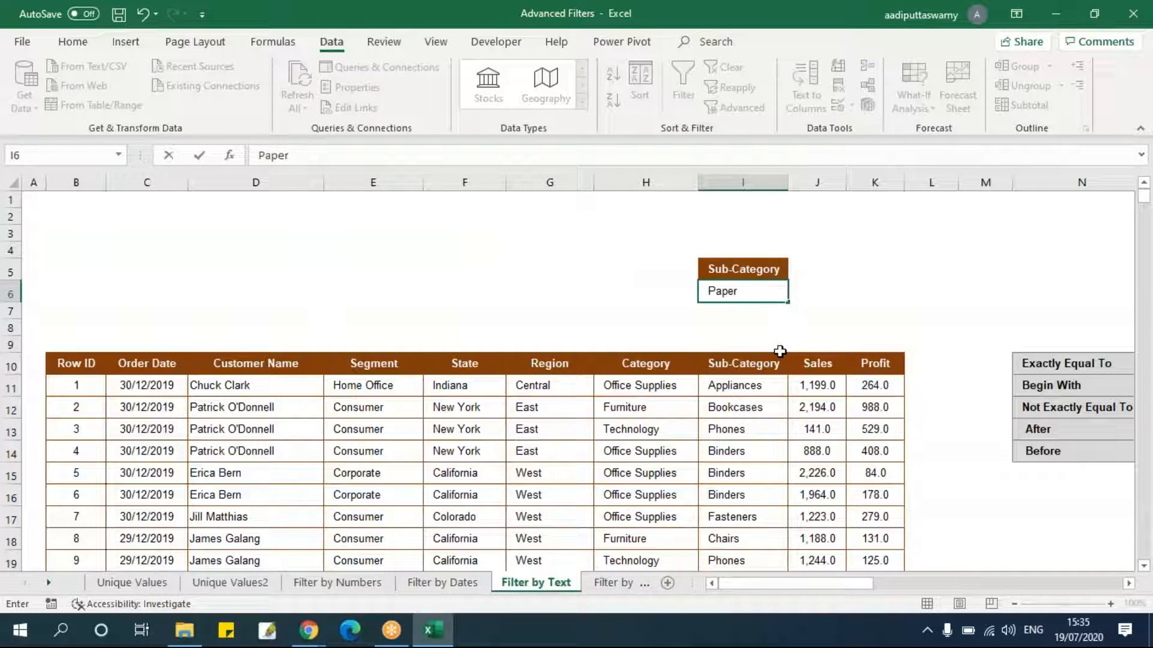
{"action": "type", "text": "per"}
{"action": "key", "text": "Return"}
Turn on AutoFilter to review the Sub-Category values in the list, then turn AutoFilter off again.
{"action": "left_click_drag", "start_coordinate": [872, 359], "coordinate": [85, 366]}
{"action": "left_click", "coordinate": [767, 500]}
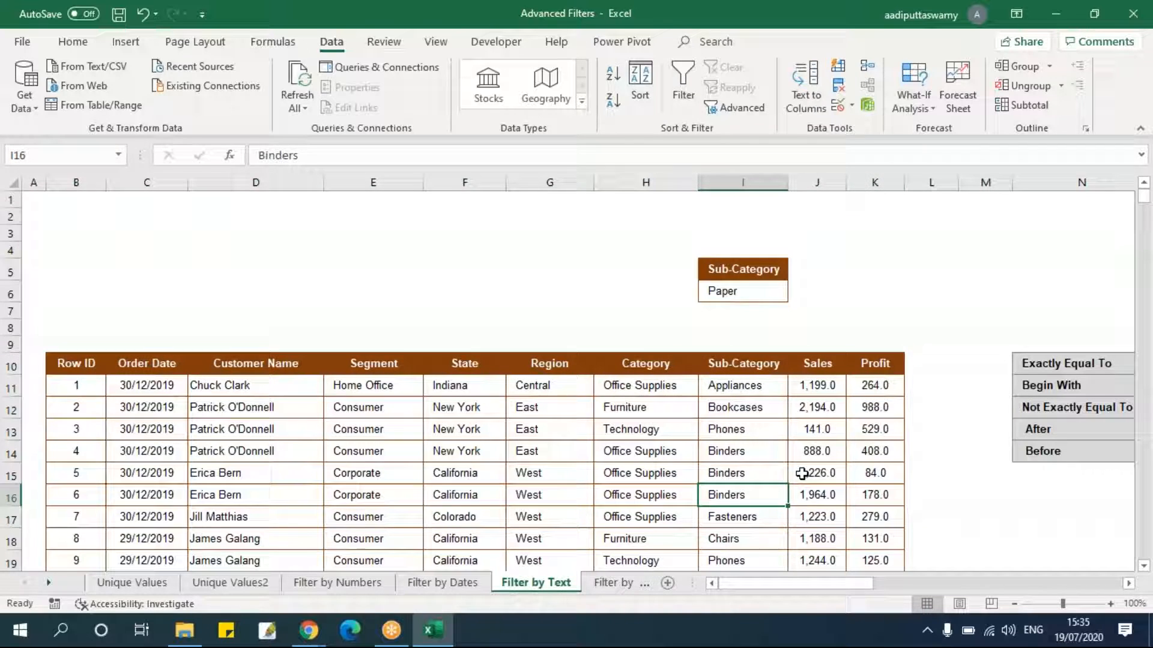
{"action": "left_click_drag", "start_coordinate": [888, 362], "coordinate": [78, 362]}
{"action": "key", "text": "ctrl+shift+l"}
{"action": "left_click", "coordinate": [650, 443]}
{"action": "left_click", "coordinate": [780, 365]}
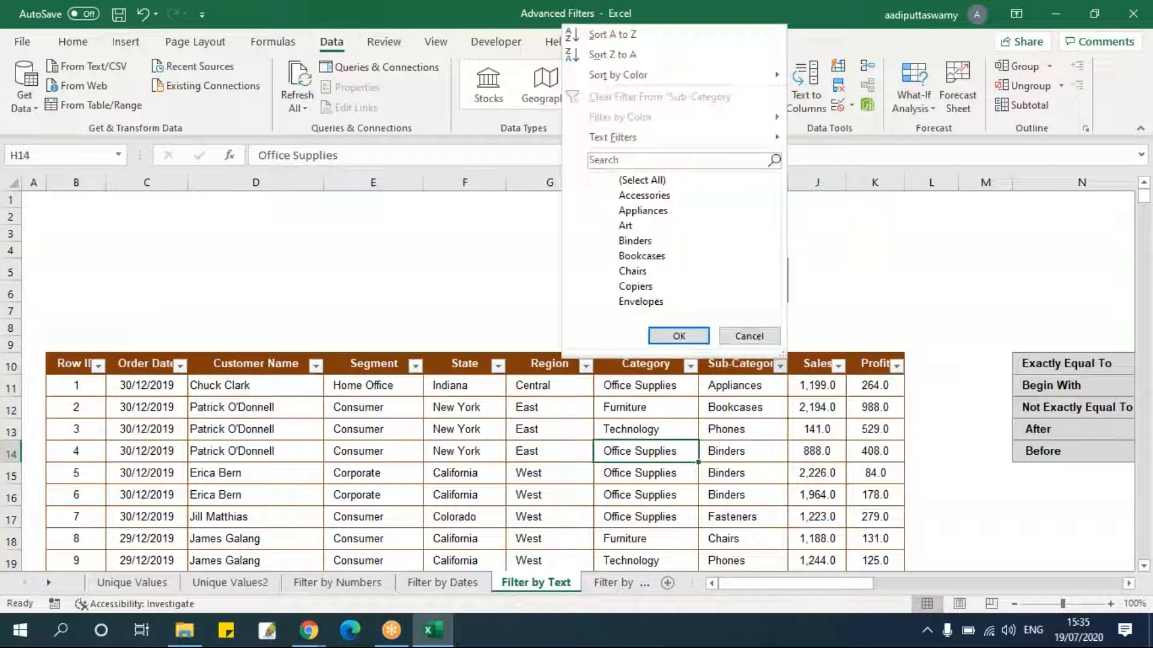
{"action": "scroll", "coordinate": [772, 226], "scroll_direction": "down", "scroll_amount": 3}
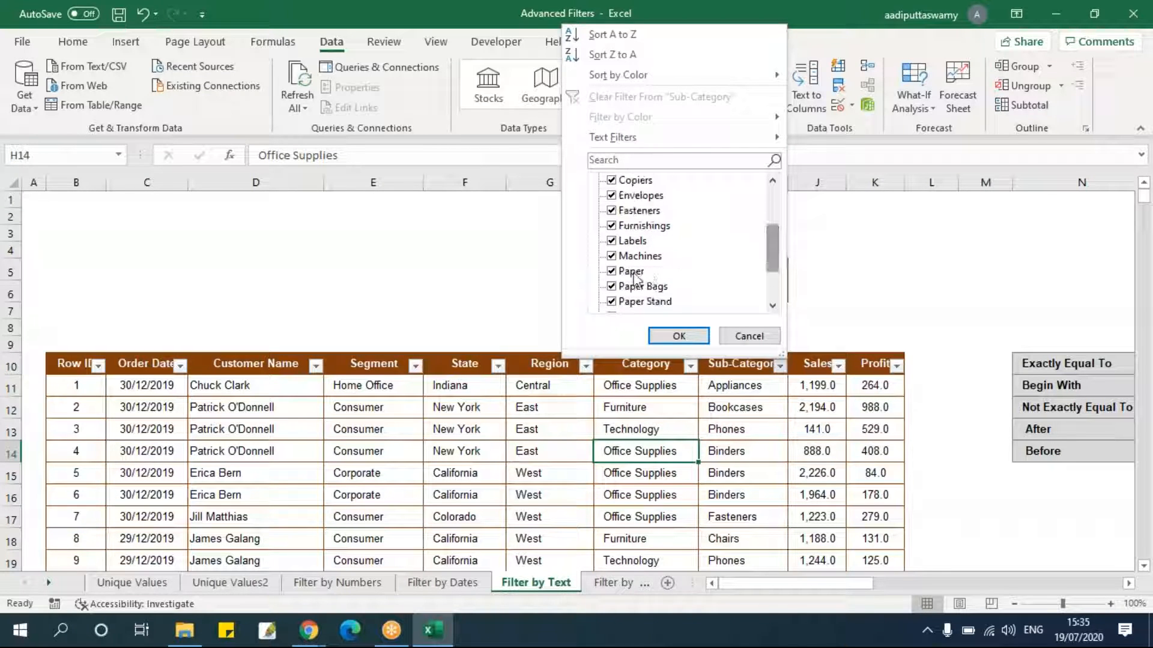
{"action": "left_click", "coordinate": [749, 337]}
{"action": "left_click", "coordinate": [738, 408]}
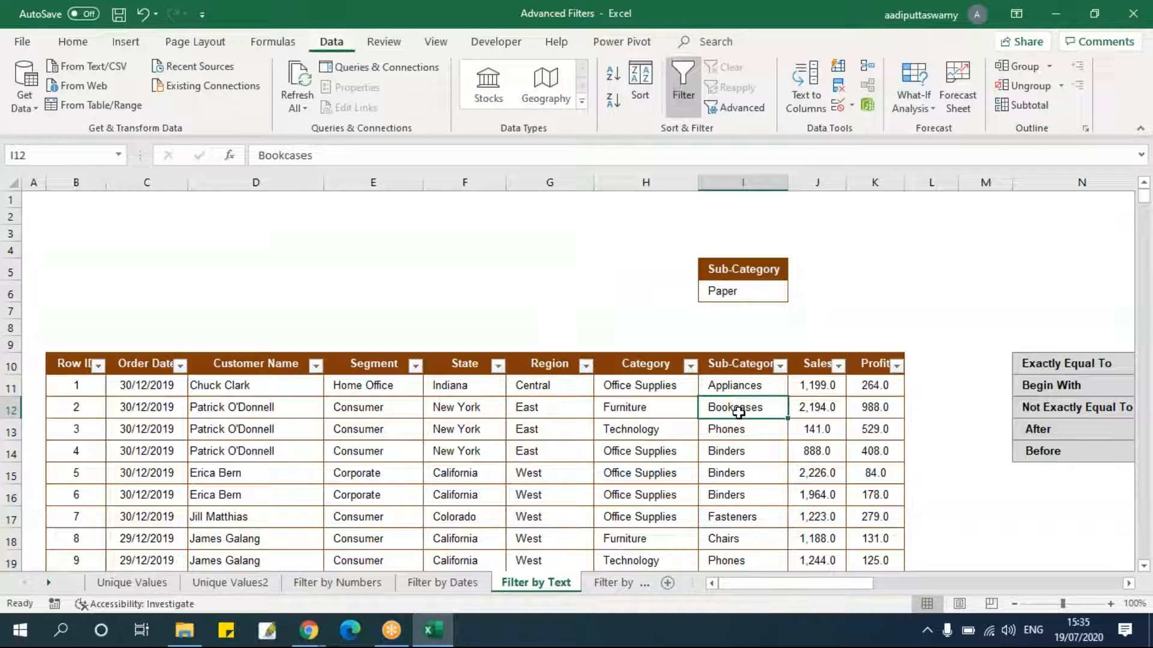
{"action": "key", "text": "ctrl+shift+l"}
Open Advanced Filter with copy to another location and set the list range to B10:K3322.
{"action": "left_click", "coordinate": [98, 370]}
{"action": "key", "text": "ctrl+shift+Right"}
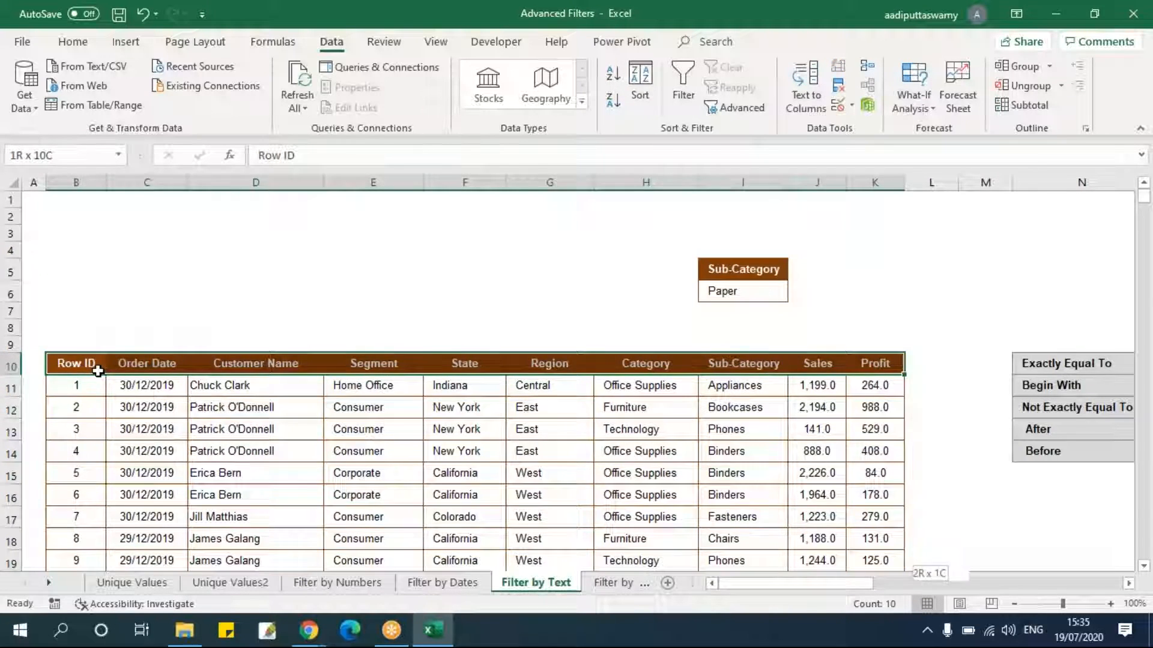
{"action": "key", "text": "ctrl+shift+Down"}
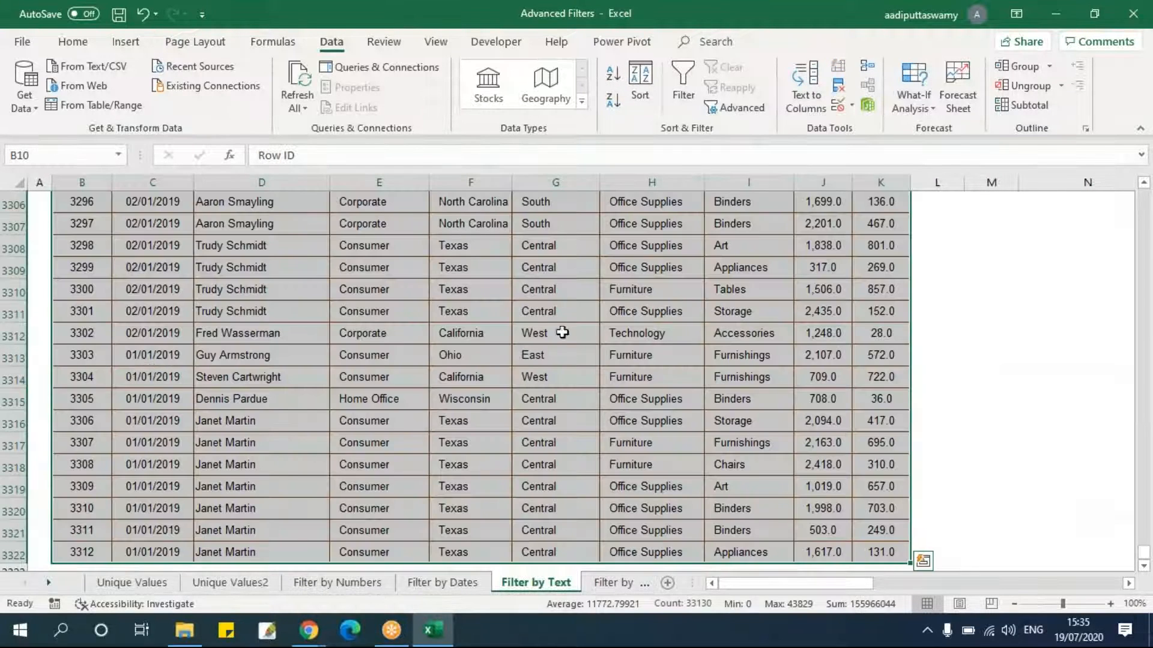
{"action": "left_click", "coordinate": [734, 108]}
{"action": "left_click", "coordinate": [742, 317]}
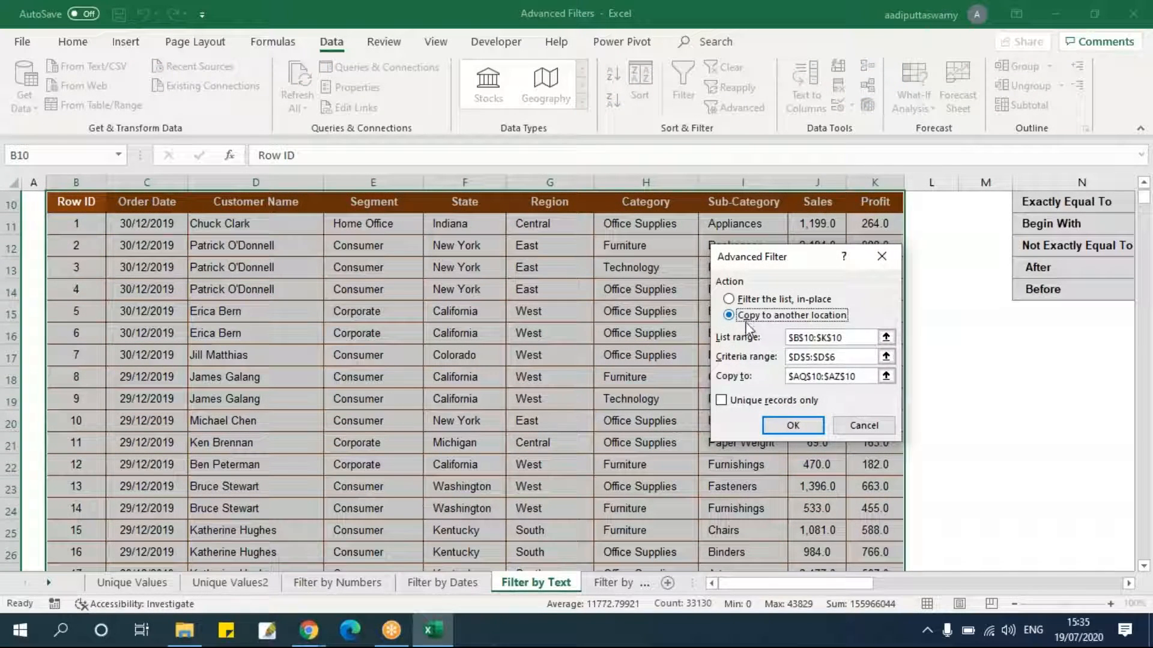
{"action": "left_click", "coordinate": [885, 336]}
{"action": "left_click", "coordinate": [84, 204]}
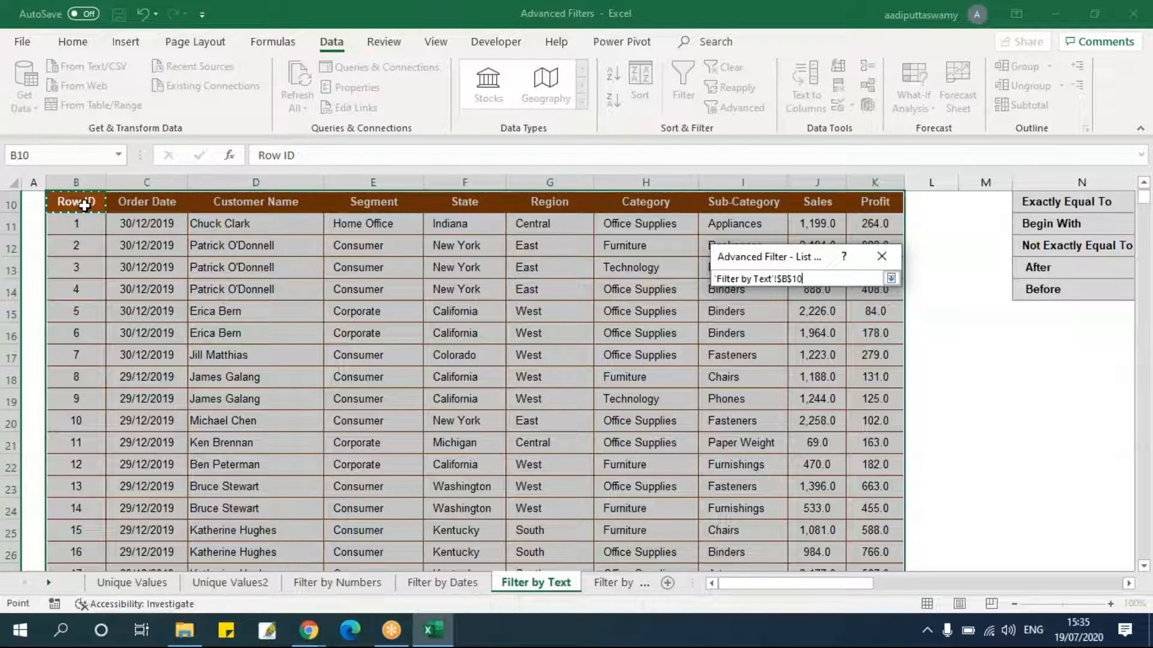
{"action": "key", "text": "ctrl+shift+Right"}
{"action": "key", "text": "ctrl+shift+Down"}
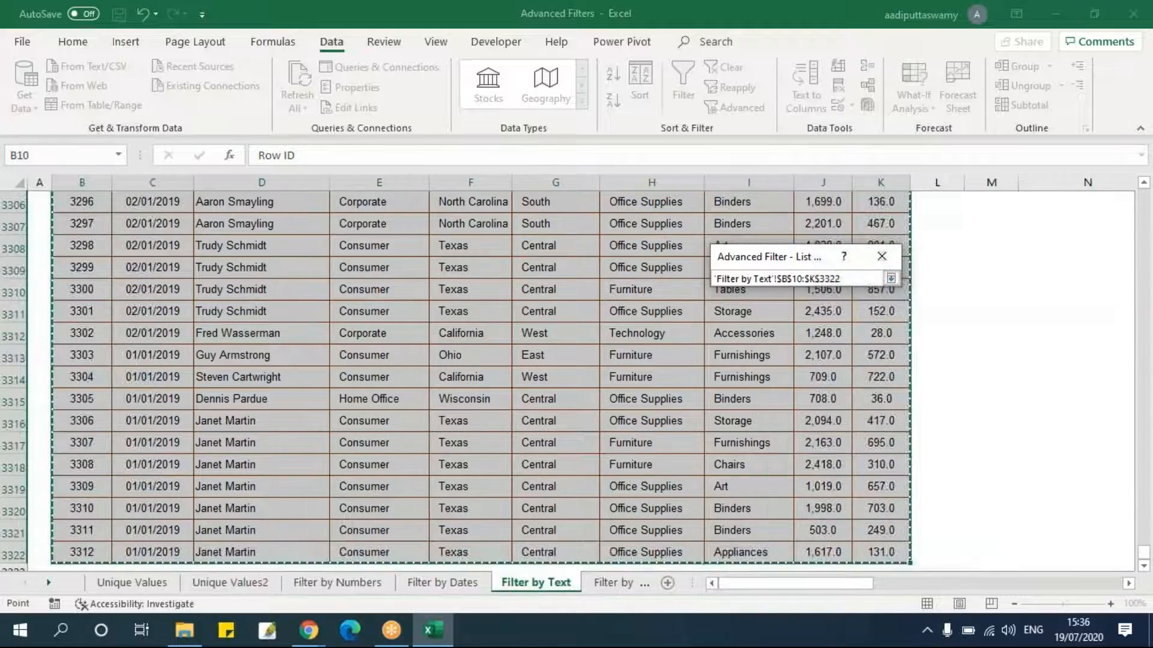
{"action": "left_click", "coordinate": [896, 279]}
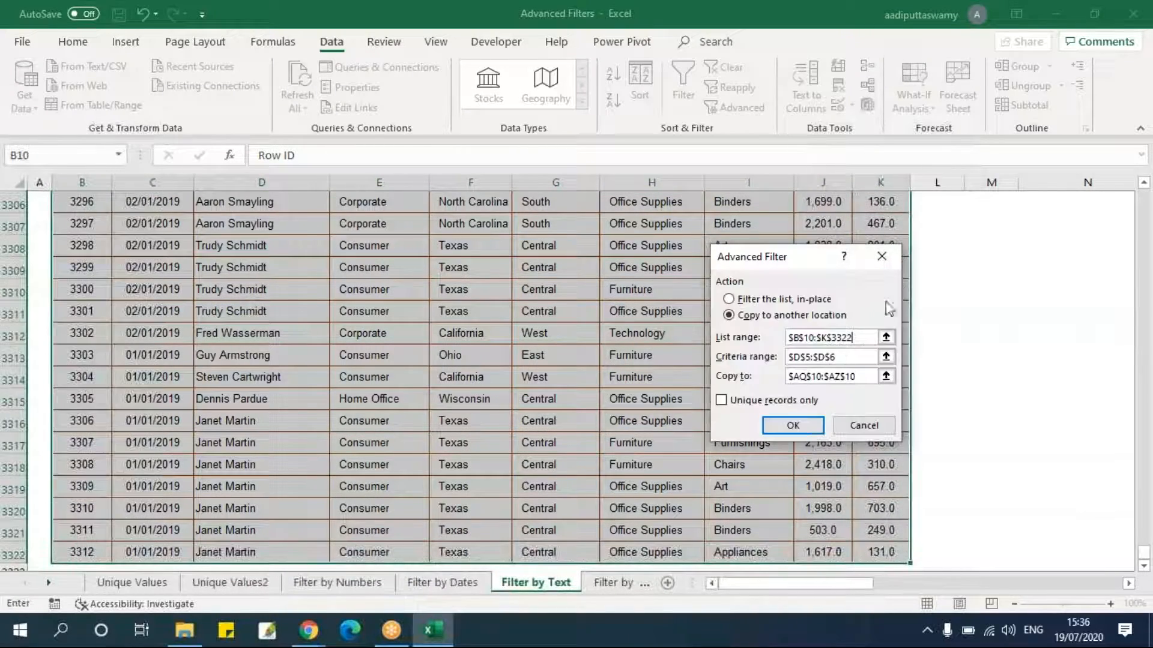
Set the criteria range to I5:I6, the copy-to cell to BC10, and run the filter.
{"action": "left_click", "coordinate": [885, 356]}
{"action": "left_click_drag", "start_coordinate": [731, 251], "coordinate": [345, 214]}
{"action": "left_click_drag", "start_coordinate": [770, 250], "coordinate": [765, 267]}
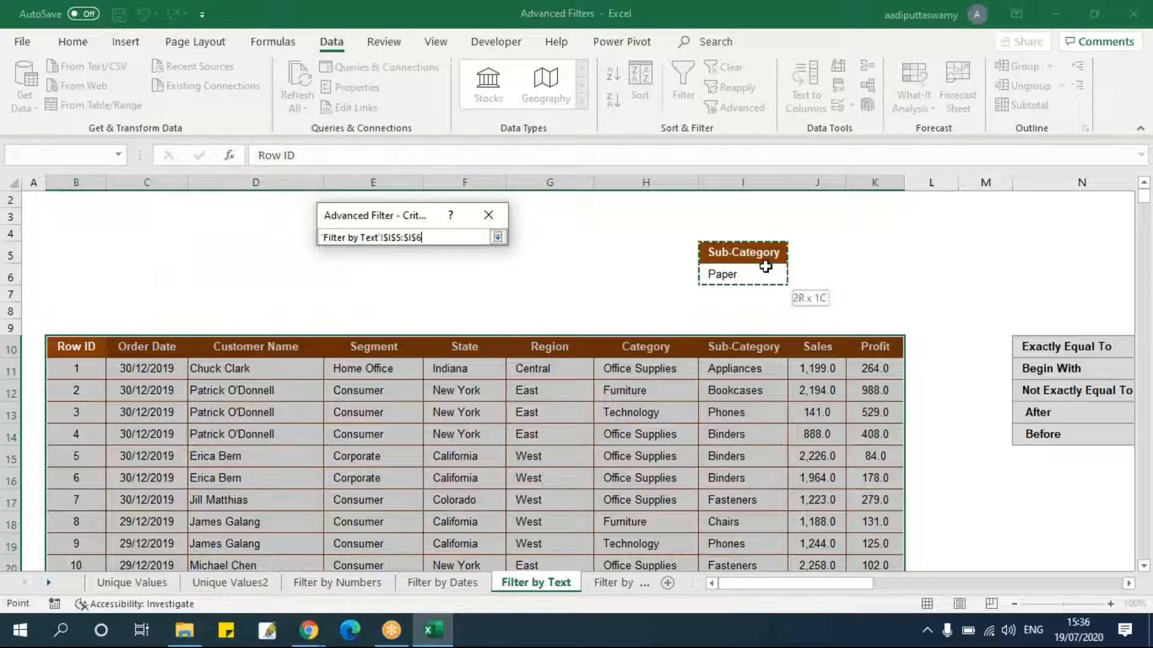
{"action": "left_click", "coordinate": [497, 238]}
{"action": "left_click", "coordinate": [493, 335]}
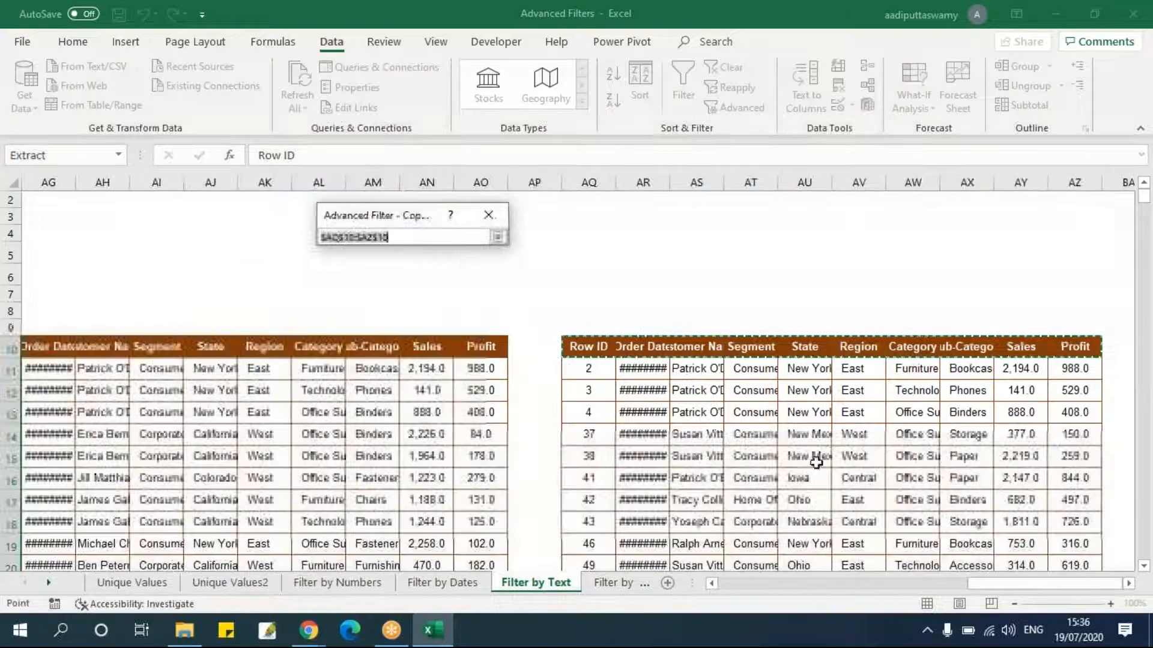
{"action": "left_click", "coordinate": [1128, 583]}
{"action": "left_click", "coordinate": [1128, 583]}
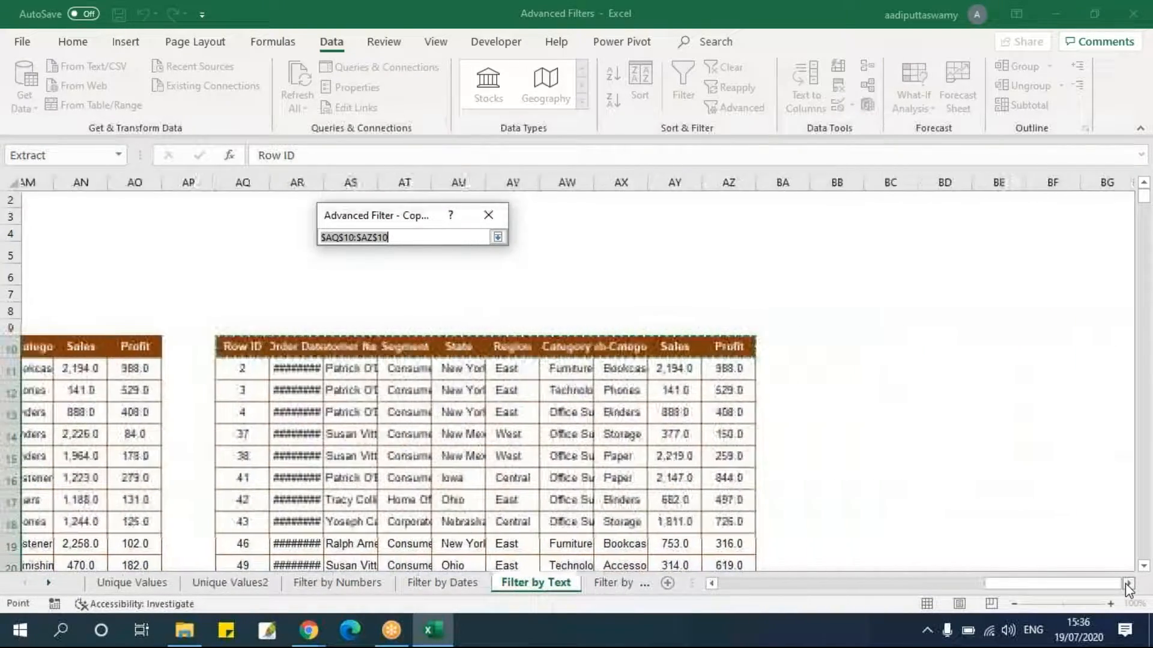
{"action": "left_click", "coordinate": [805, 346]}
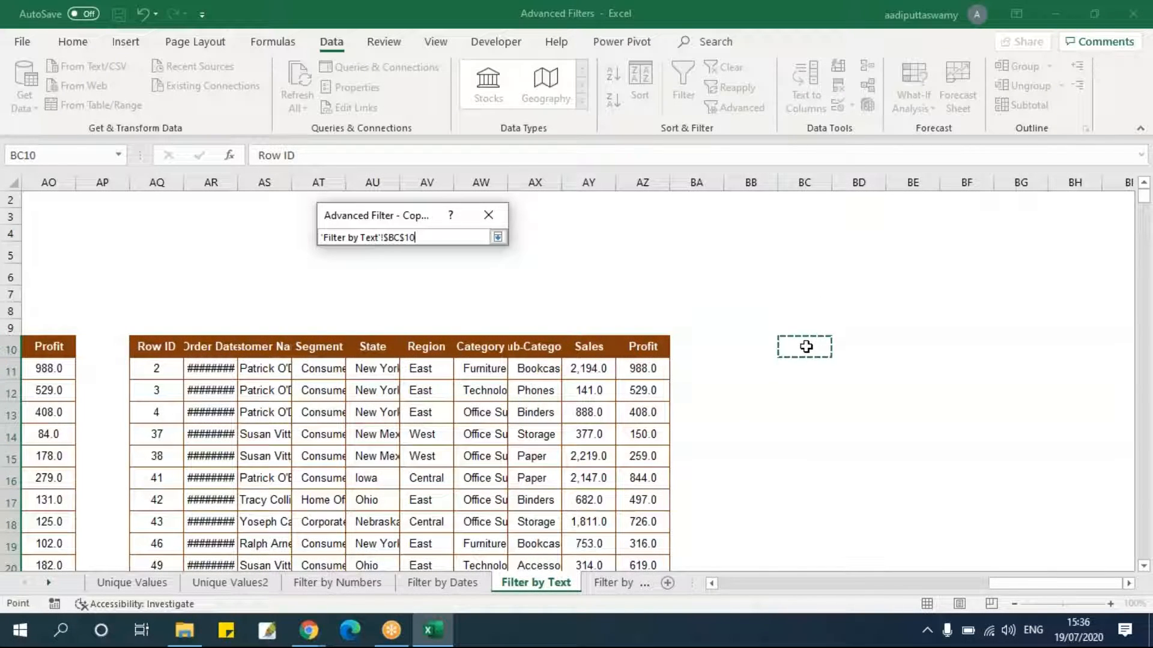
{"action": "left_click", "coordinate": [498, 238]}
{"action": "left_click", "coordinate": [401, 383]}
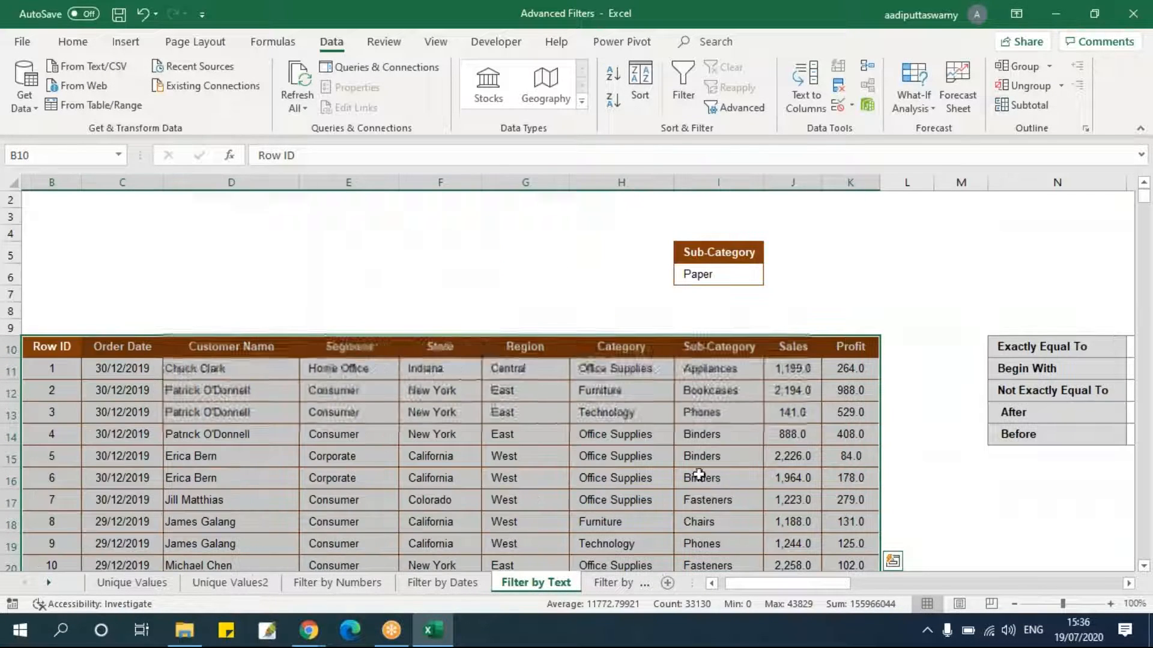
Autofit the Sub-Category column of the copied results at BC10.
{"action": "left_click_drag", "start_coordinate": [717, 259], "coordinate": [718, 275]}
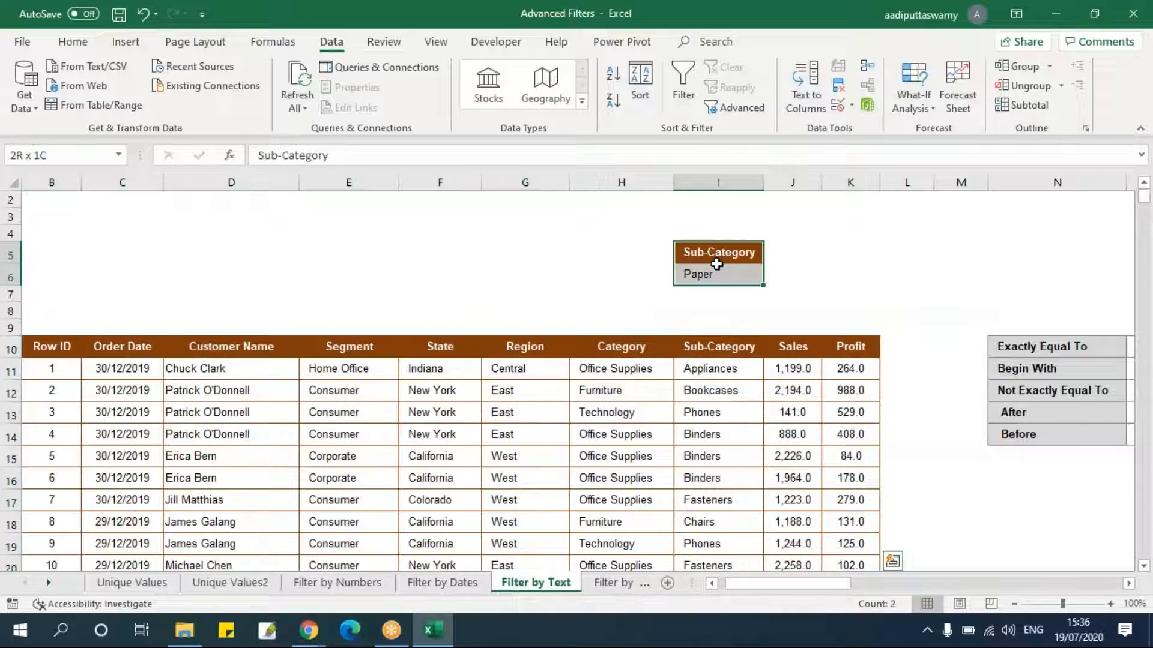
{"action": "left_click_drag", "start_coordinate": [820, 591], "coordinate": [1133, 583]}
{"action": "left_click", "coordinate": [1130, 583]}
{"action": "left_click", "coordinate": [1130, 583]}
{"action": "left_click", "coordinate": [1130, 583]}
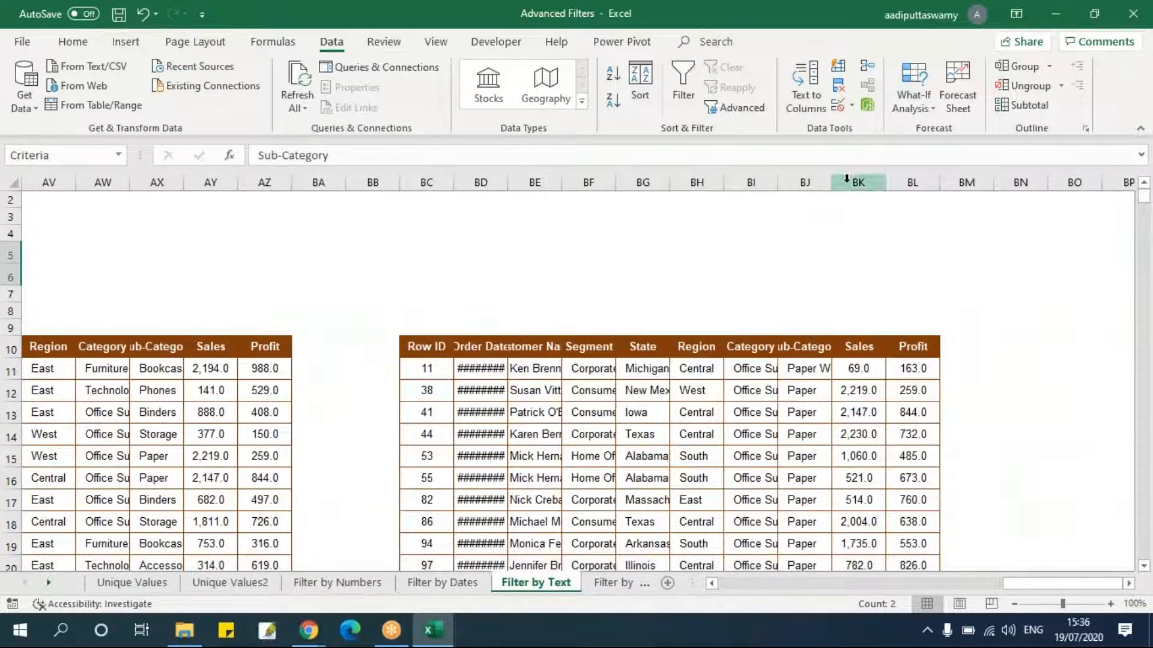
{"action": "double_click", "coordinate": [832, 185]}
Turn on AutoFilter for the results at BC10 and review the Sub-Category values listed.
{"action": "left_click_drag", "start_coordinate": [409, 345], "coordinate": [924, 348]}
{"action": "key", "text": "alt+d"}
{"action": "key", "text": "f"}
{"action": "key", "text": "f"}
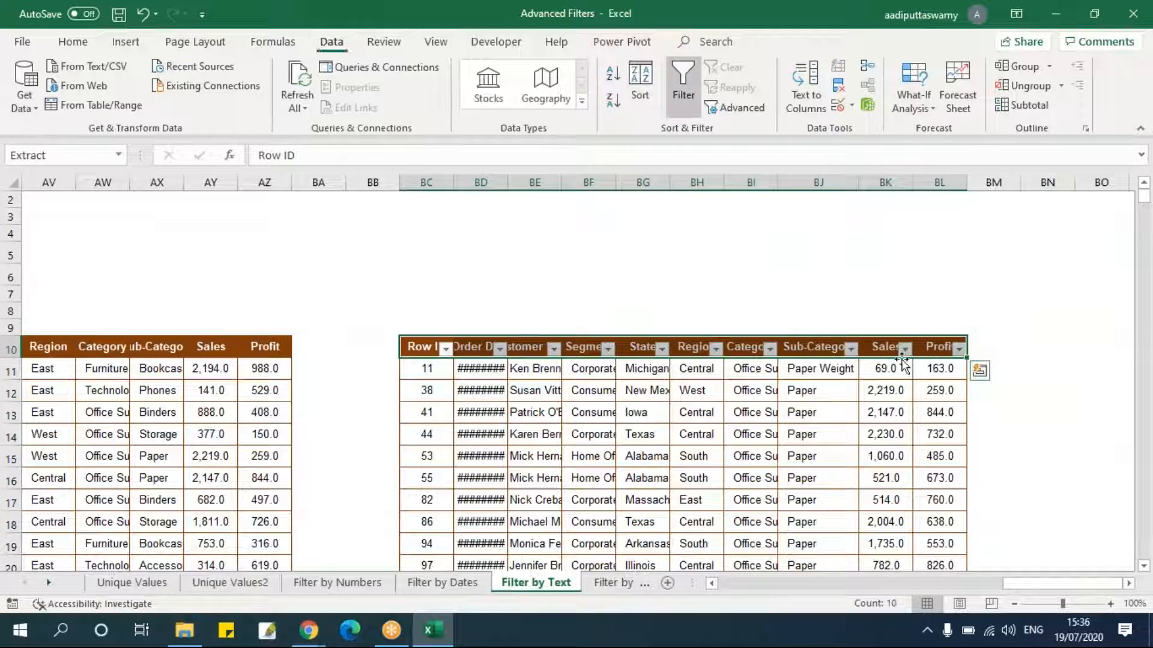
{"action": "left_click", "coordinate": [867, 394]}
{"action": "left_click", "coordinate": [851, 350]}
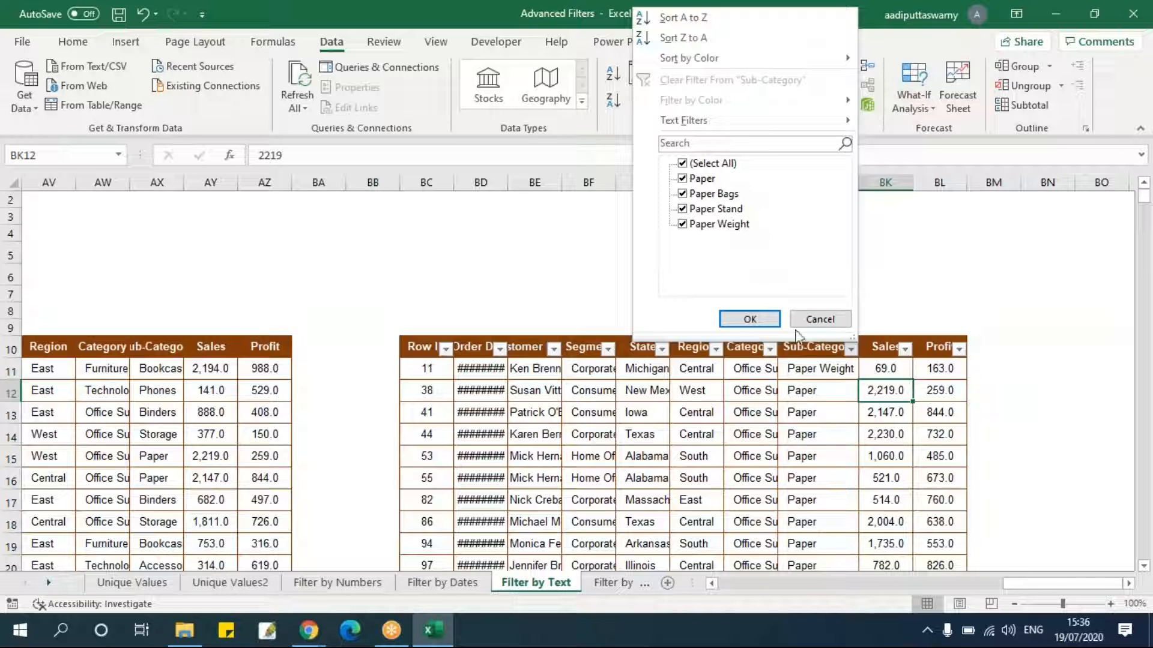
Close the Sub-Category filter list and review the text criteria reference table beside the data.
{"action": "left_click", "coordinate": [817, 319]}
{"action": "left_click", "coordinate": [817, 408]}
{"action": "left_click_drag", "start_coordinate": [1044, 584], "coordinate": [778, 586]}
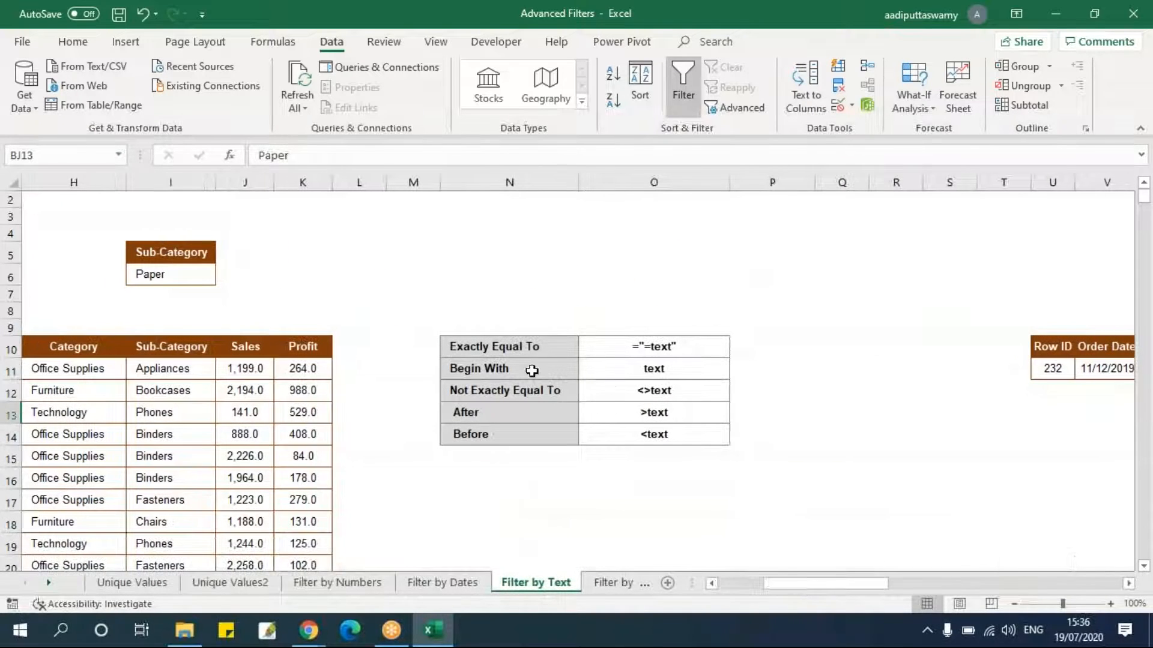
{"action": "left_click", "coordinate": [147, 276]}
{"action": "left_click", "coordinate": [649, 368]}
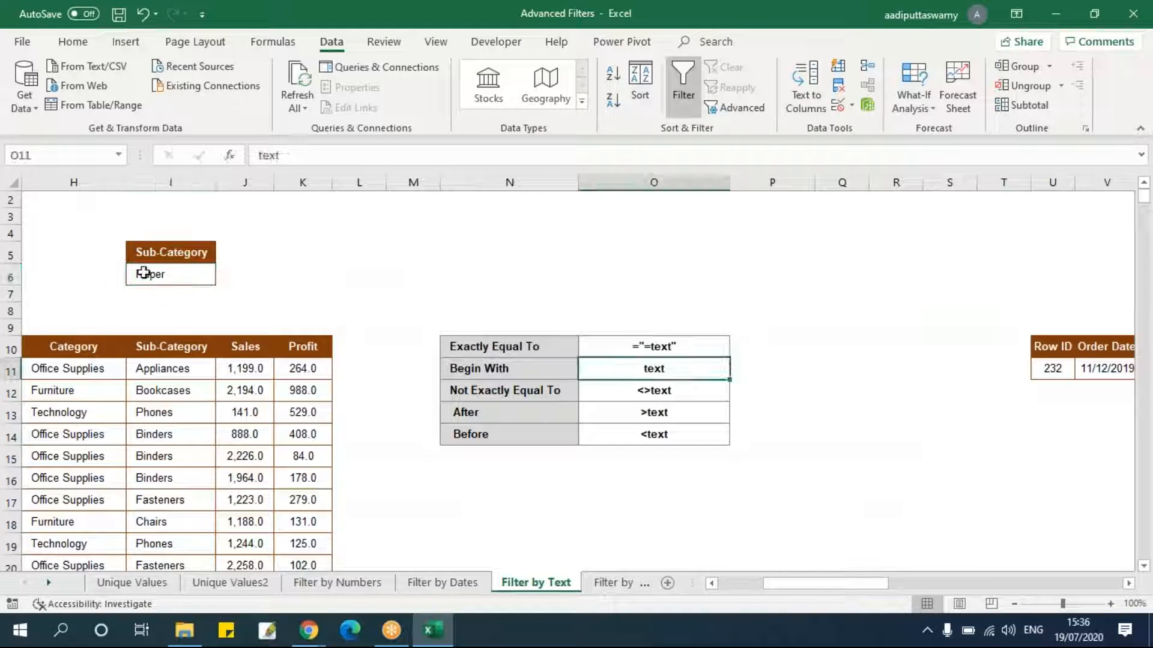
{"action": "left_click", "coordinate": [559, 371]}
{"action": "left_click_drag", "start_coordinate": [559, 371], "coordinate": [625, 370]}
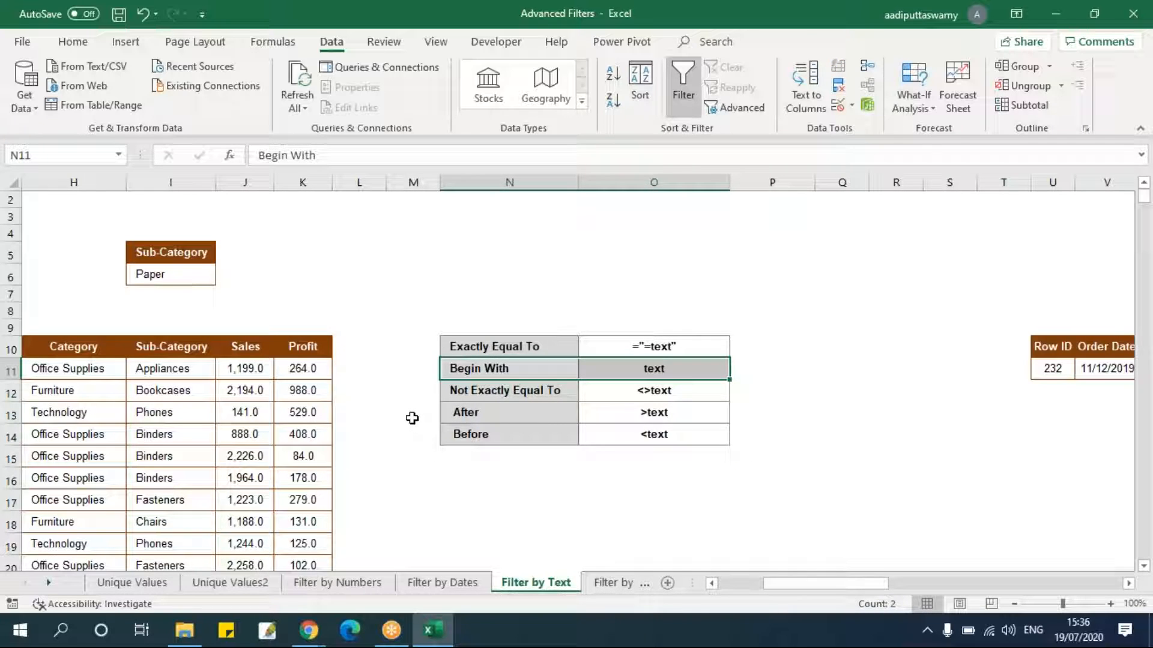
{"action": "left_click_drag", "start_coordinate": [801, 581], "coordinate": [780, 585]}
{"action": "left_click", "coordinate": [597, 273]}
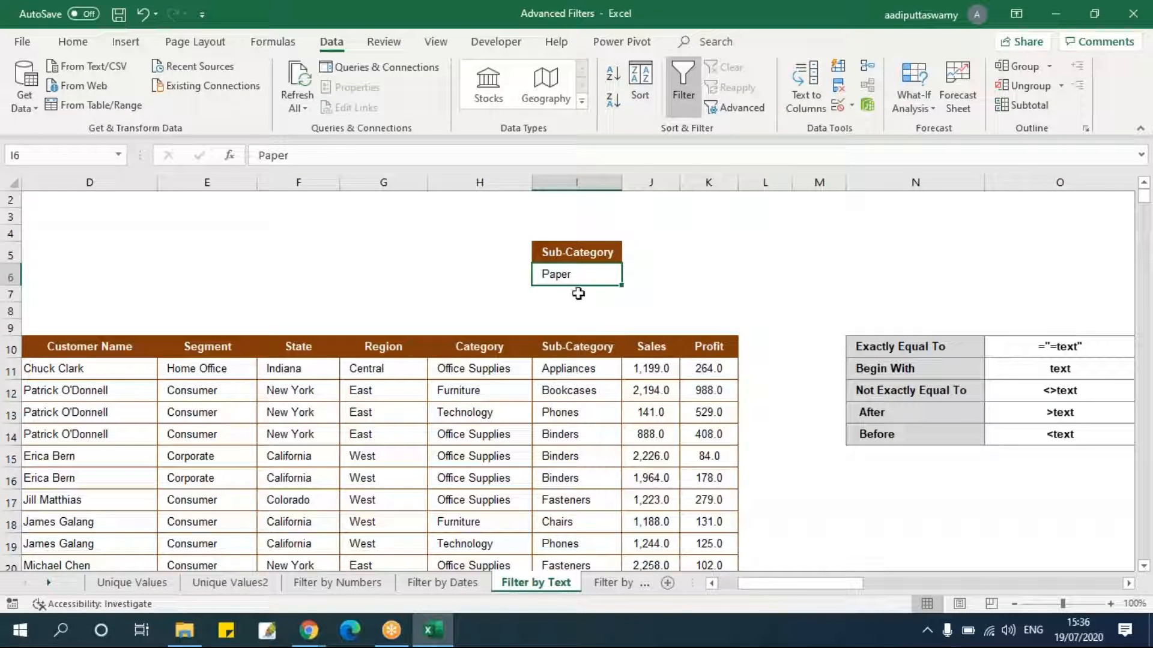
Try to enter =Paper as the Sub-Category criterion in I6.
{"action": "double_click", "coordinate": [586, 269]}
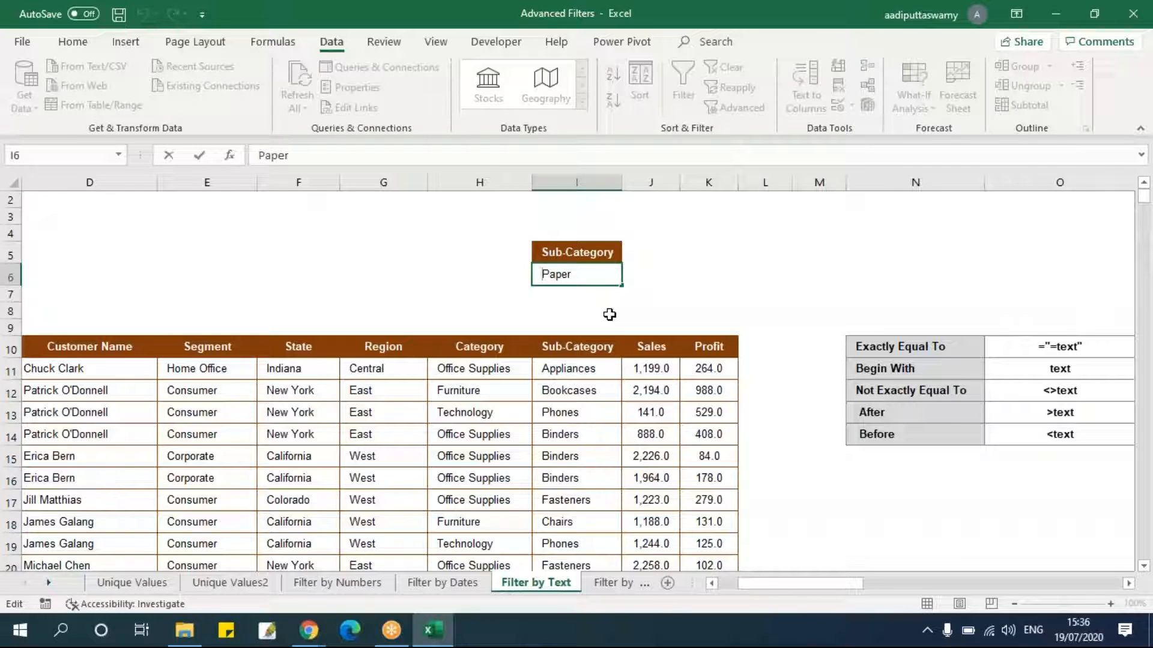
{"action": "type", "text": "="}
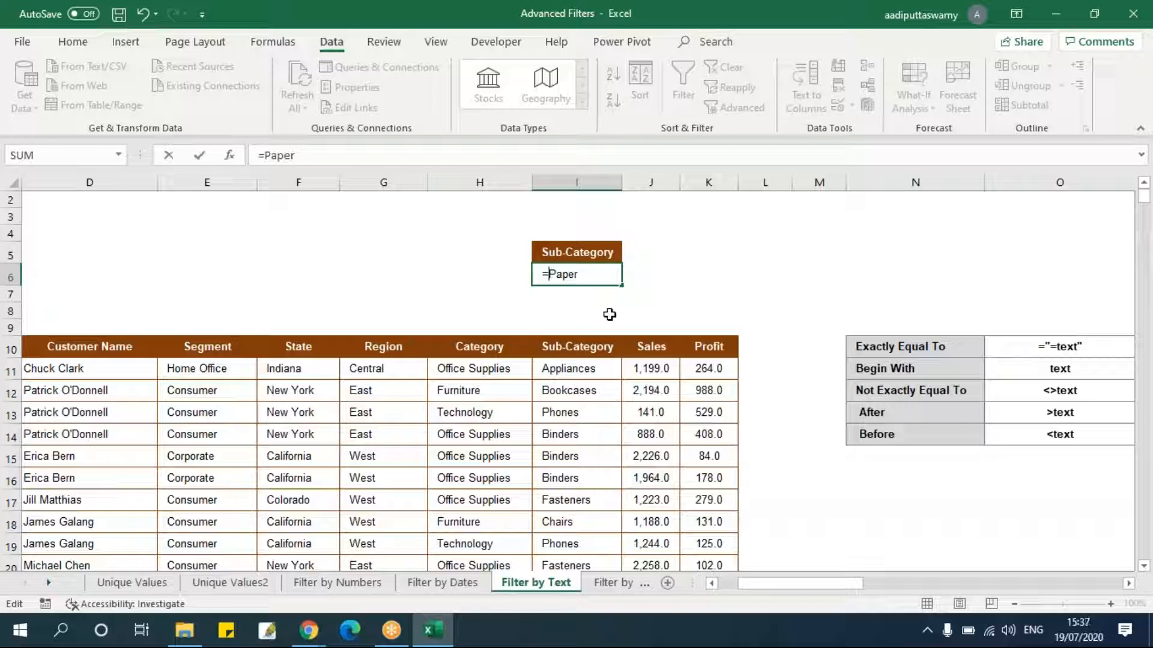
{"action": "key", "text": "Return"}
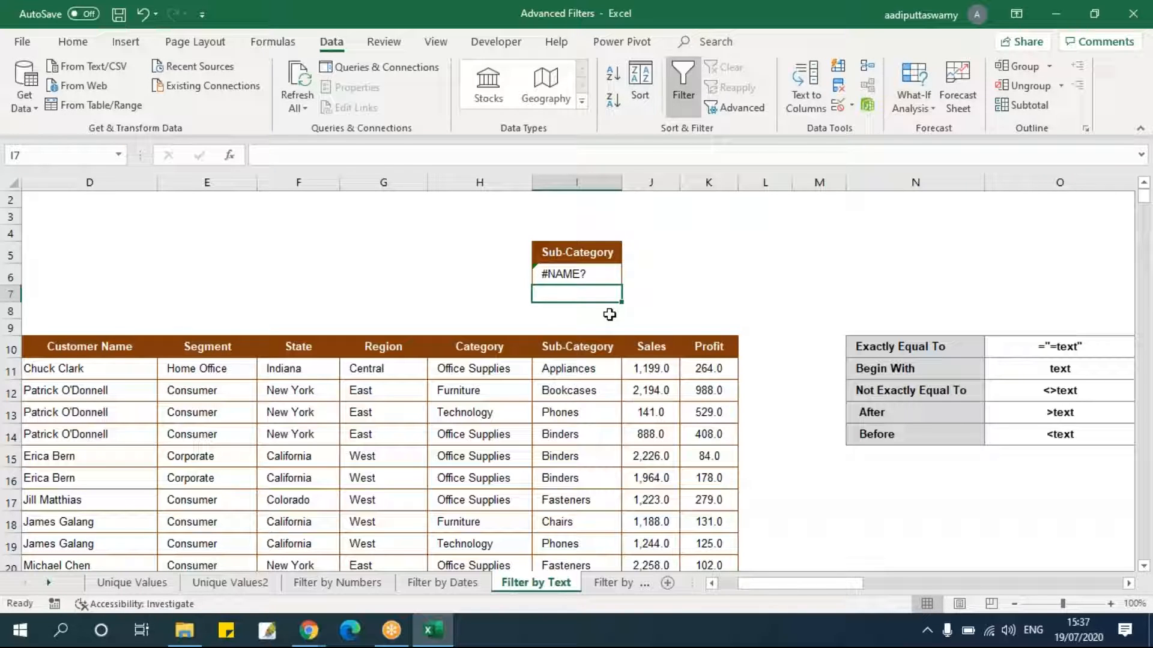
Re-enter the I6 criterion as the text '=Paper.
{"action": "key", "text": "Up"}
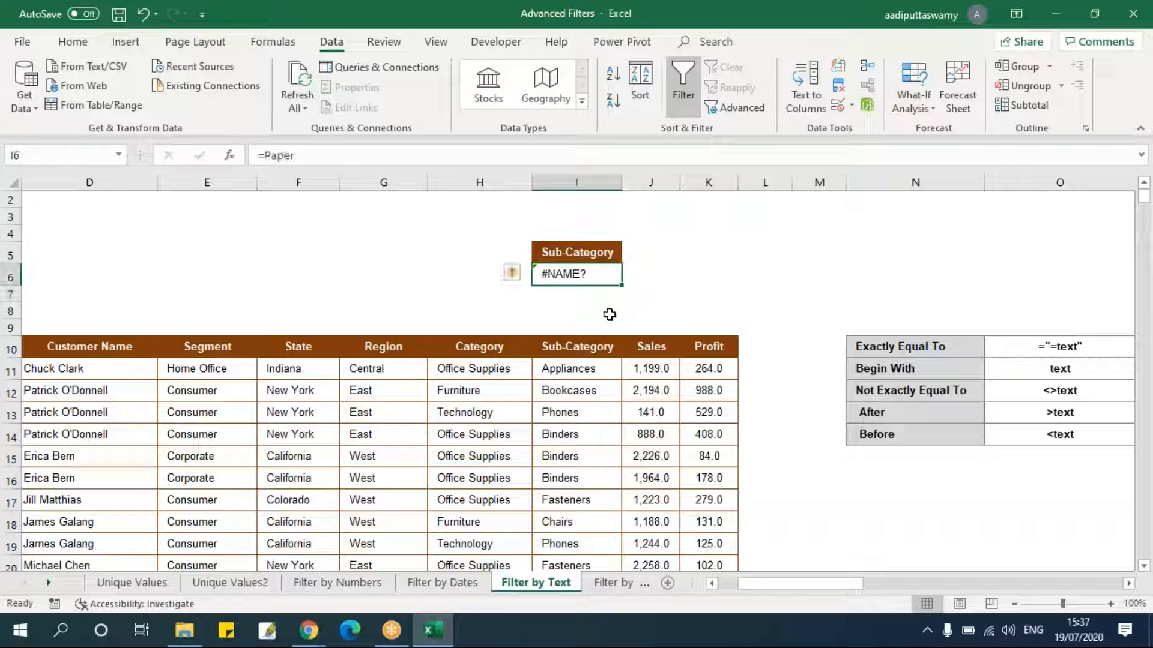
{"action": "type", "text": "'"}
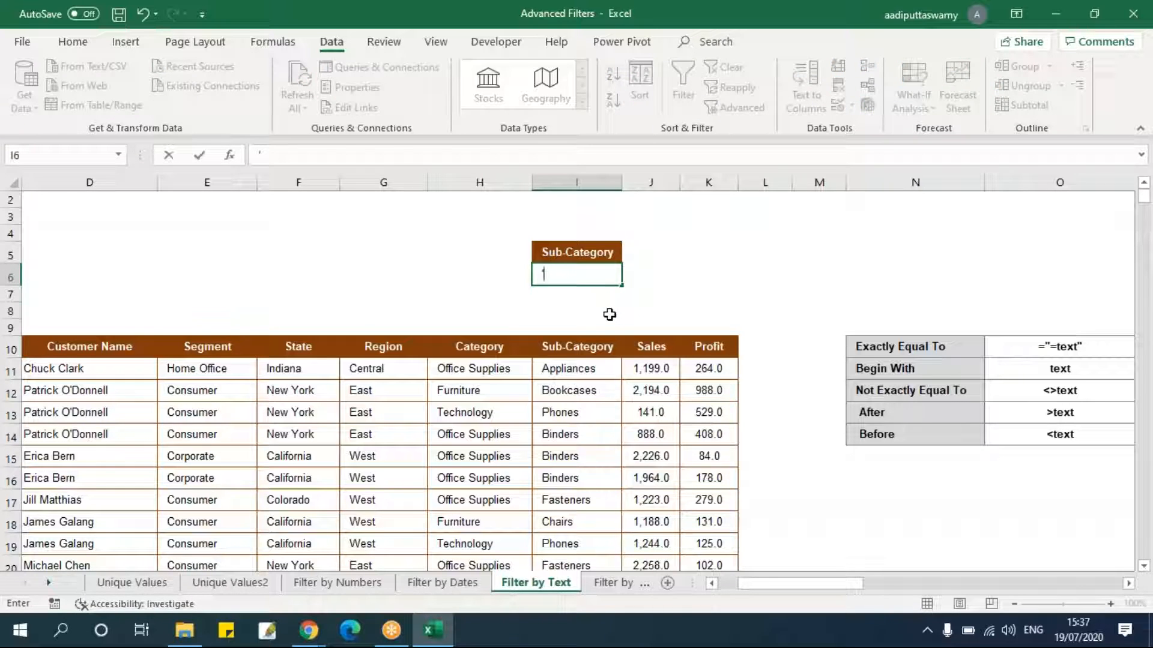
{"action": "type", "text": "=Paper"}
{"action": "key", "text": "Return"}
{"action": "key", "text": "Up"}
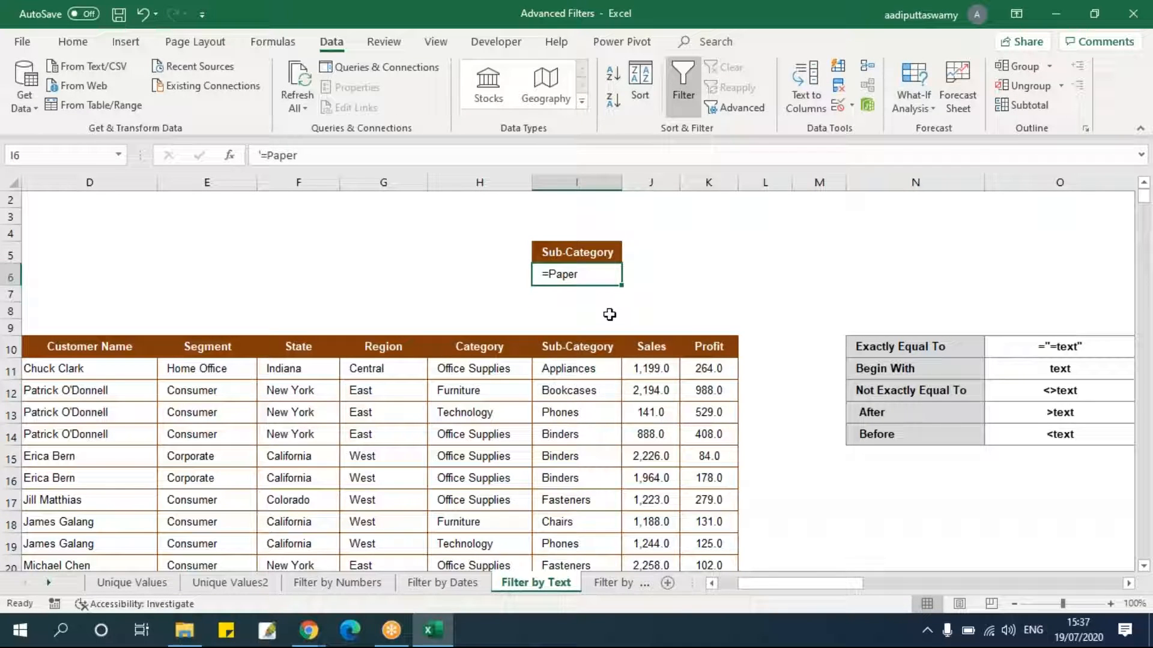
Replace the I6 criterion with the formula ="=Paper" for an exact match.
{"action": "key", "text": "Delete"}
{"action": "type", "text": "=\"="}
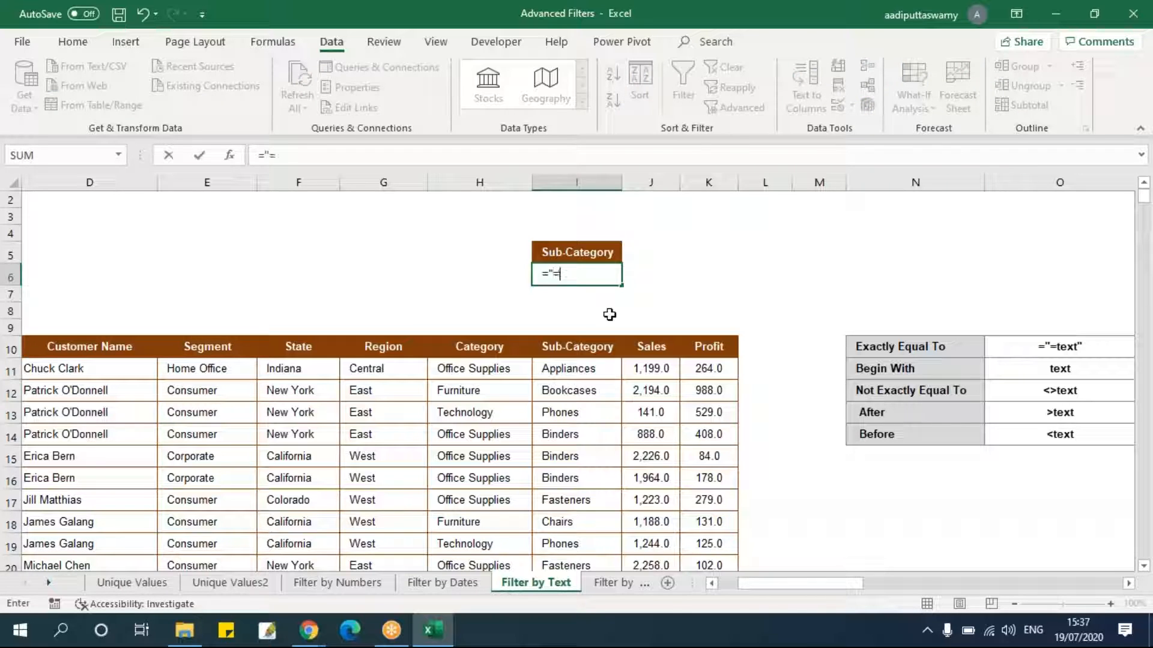
{"action": "type", "text": "Paper\""}
{"action": "key", "text": "Return"}
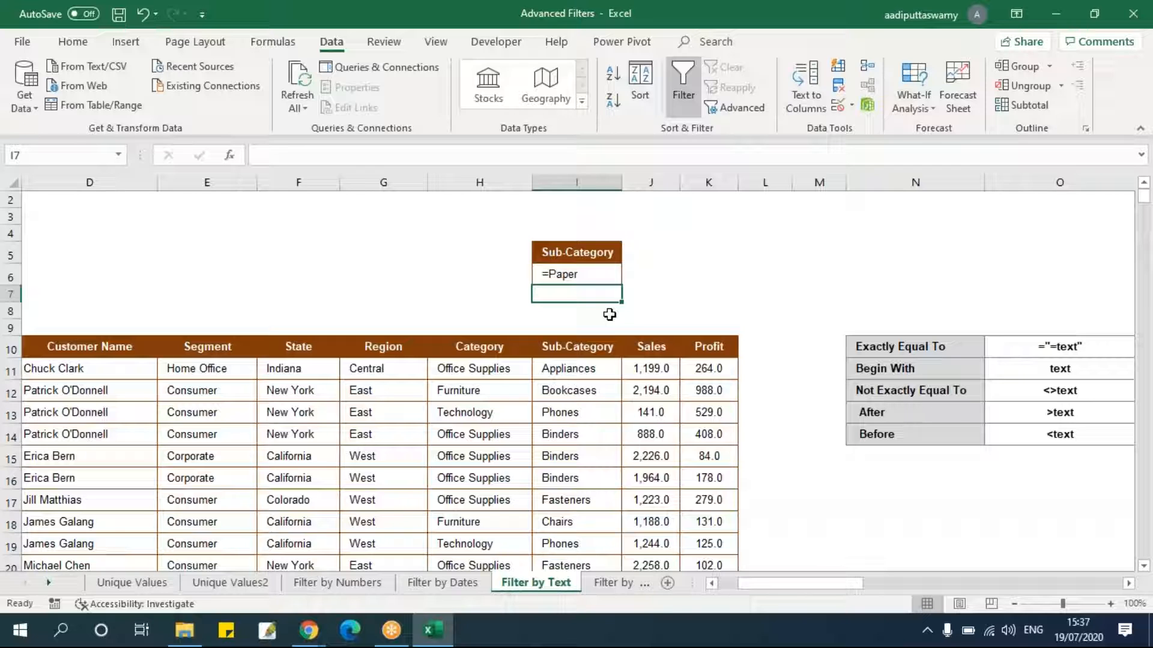
Open Advanced Filter with copy to another location and set the list range to B10:K3322.
{"action": "left_click", "coordinate": [401, 348]}
{"action": "left_click", "coordinate": [744, 110]}
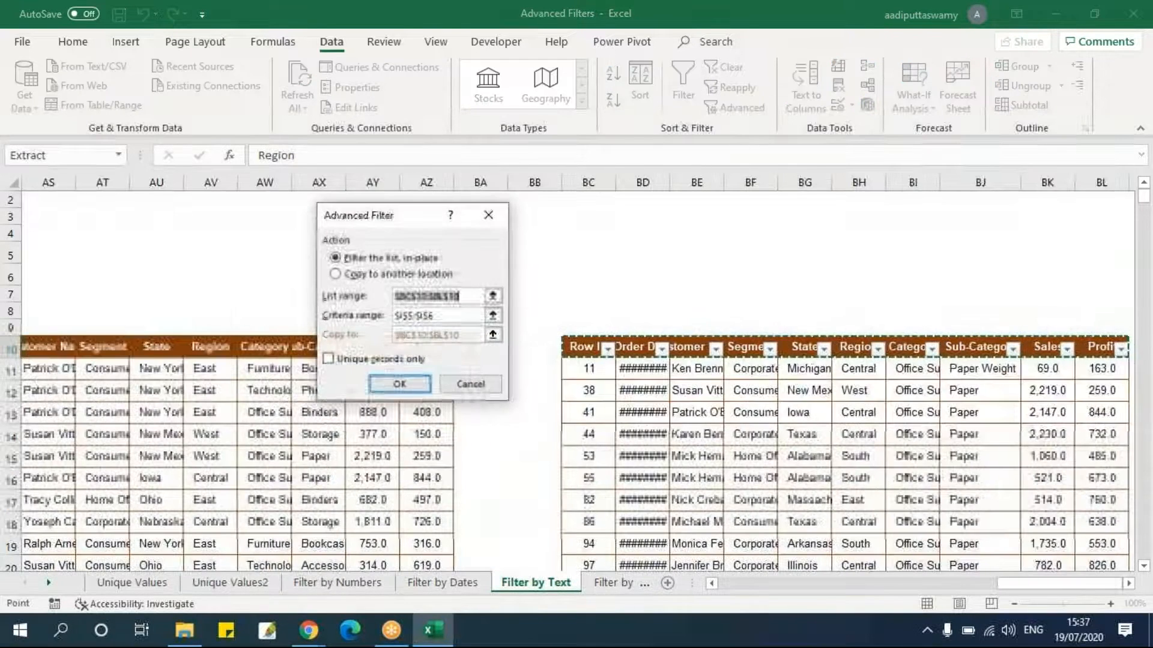
{"action": "left_click", "coordinate": [387, 275]}
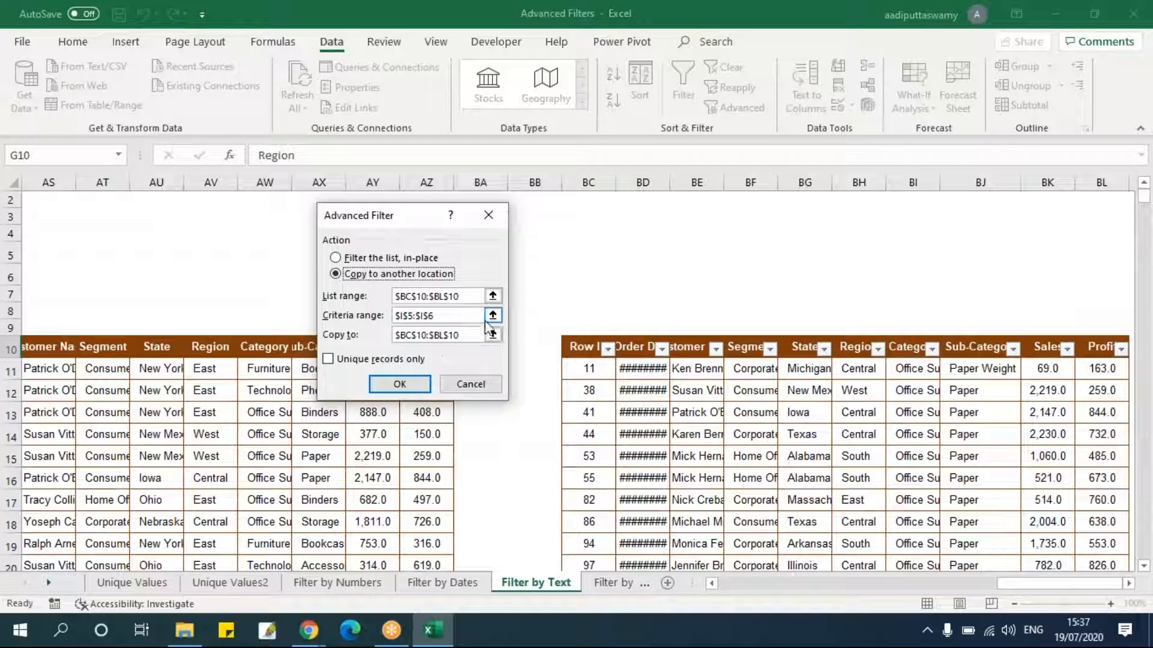
{"action": "left_click", "coordinate": [492, 296]}
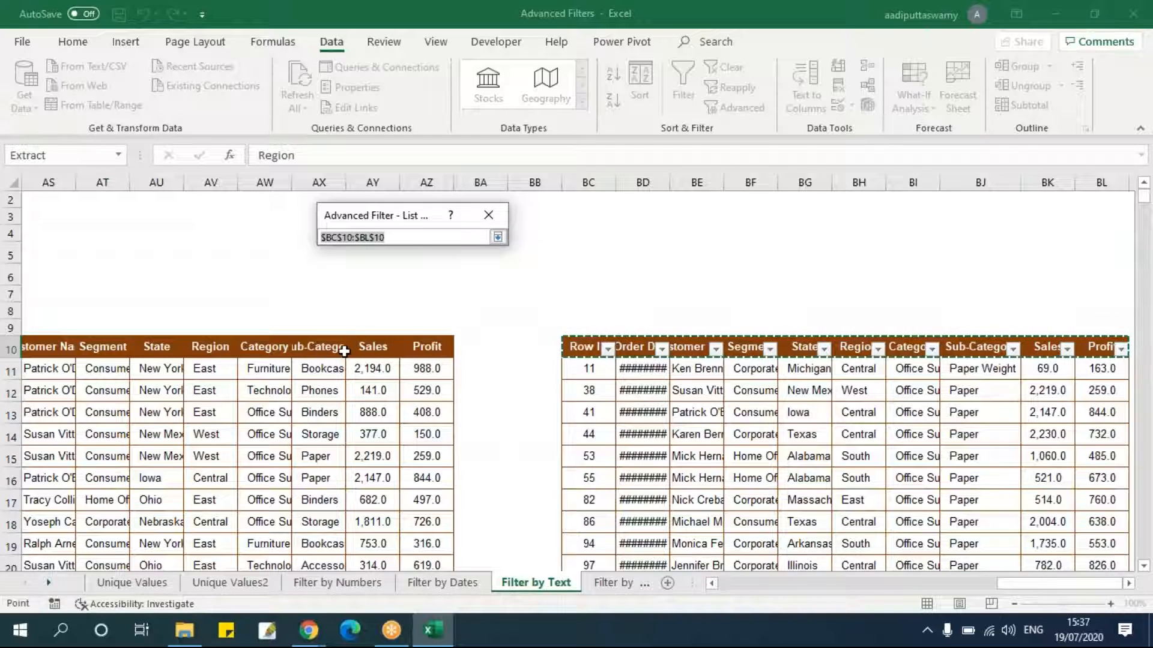
{"action": "left_click", "coordinate": [360, 345]}
{"action": "key", "text": "ctrl+Left"}
{"action": "key", "text": "ctrl+Left"}
{"action": "key", "text": "ctrl+shift+Left"}
{"action": "key", "text": "ctrl+shift+Down"}
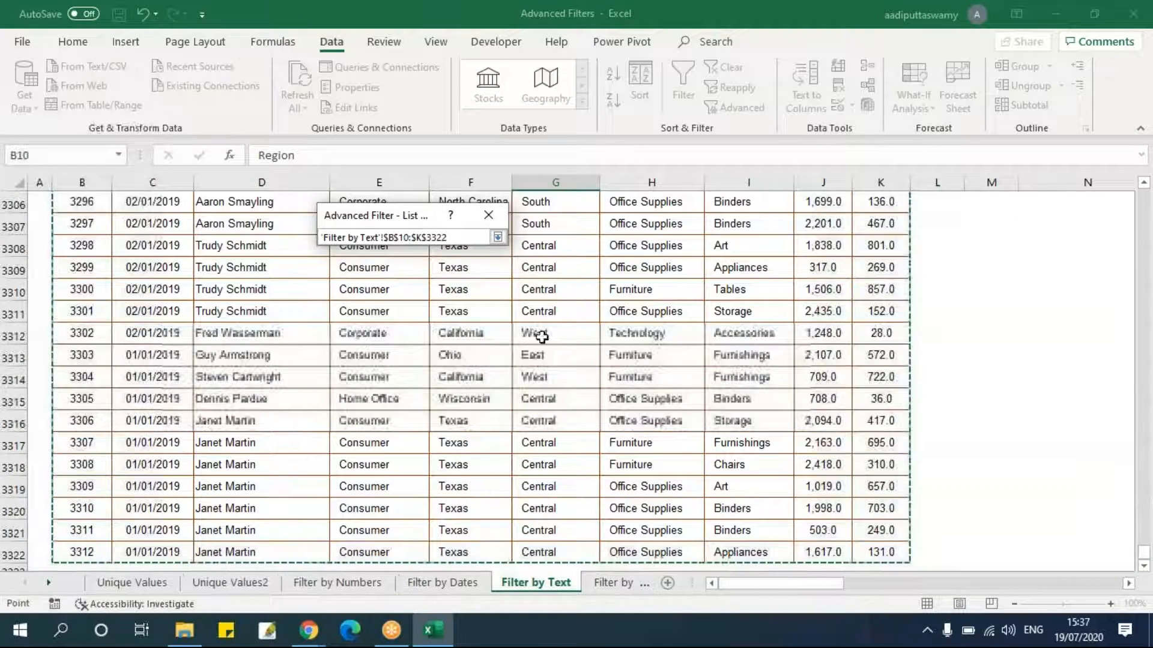
{"action": "left_click", "coordinate": [498, 237]}
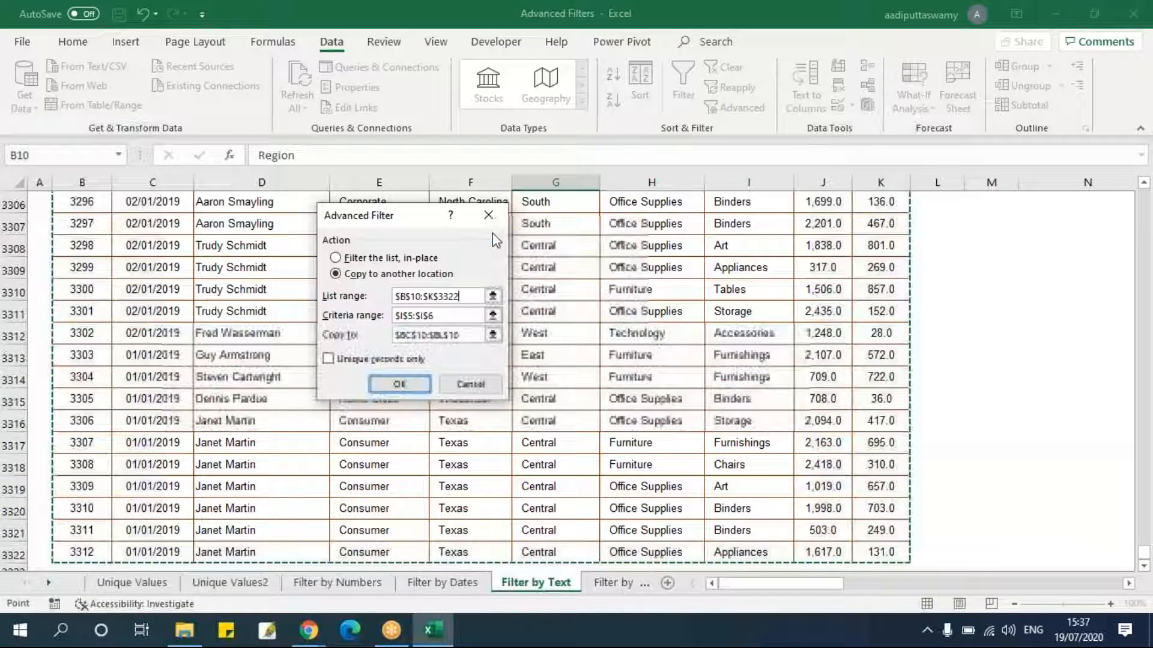
Set the criteria range to I5:I6, the copy-to cell to BQ10, and run the filter.
{"action": "left_click", "coordinate": [493, 315]}
{"action": "scroll", "coordinate": [736, 214], "scroll_direction": "up", "scroll_amount": 1}
{"action": "left_click_drag", "start_coordinate": [734, 251], "coordinate": [734, 271]}
{"action": "left_click", "coordinate": [498, 238]}
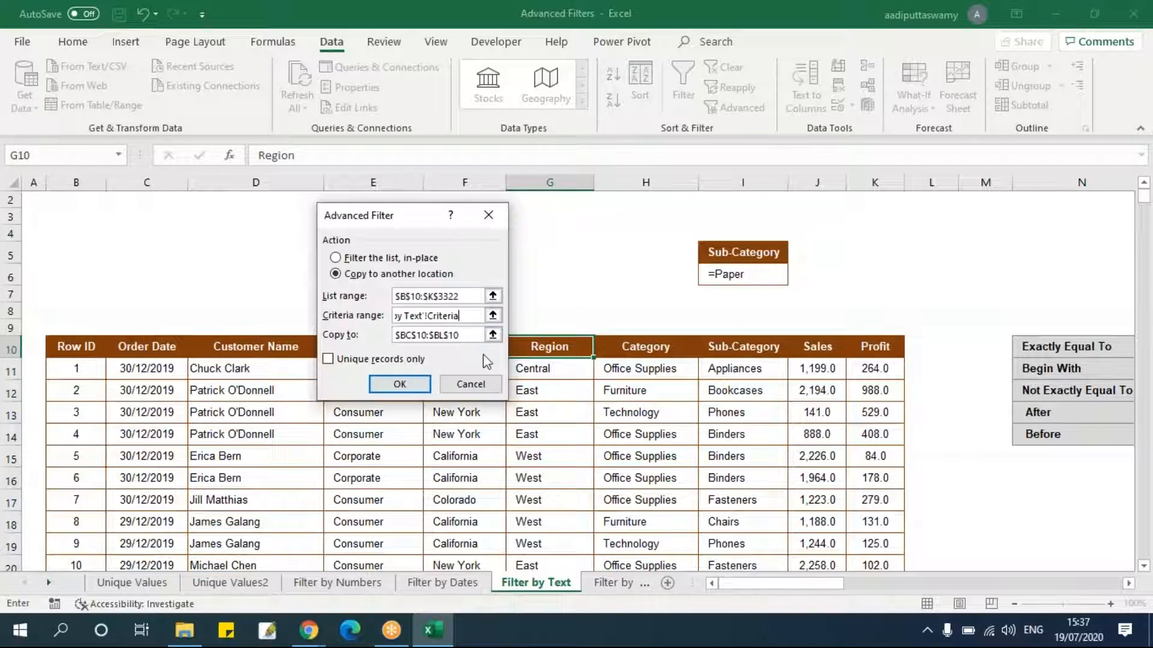
{"action": "left_click", "coordinate": [502, 332]}
{"action": "scroll", "coordinate": [476, 329], "scroll_direction": "right", "scroll_amount": 2}
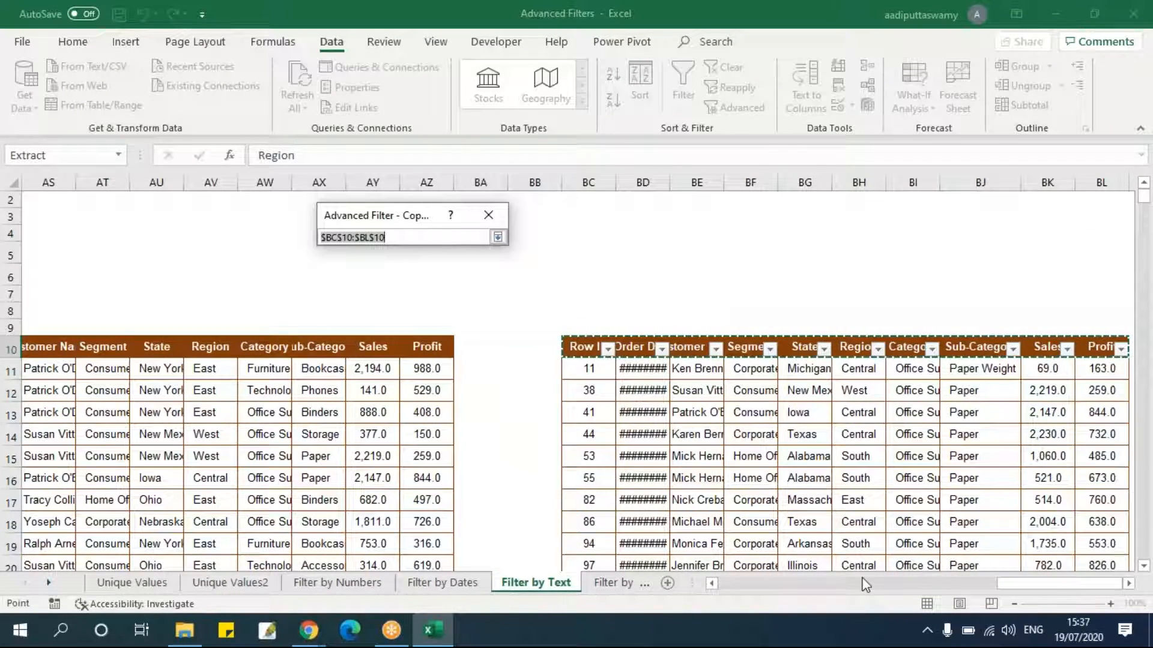
{"action": "left_click", "coordinate": [1128, 584]}
{"action": "scroll", "coordinate": [1128, 584], "scroll_direction": "right", "scroll_amount": 11}
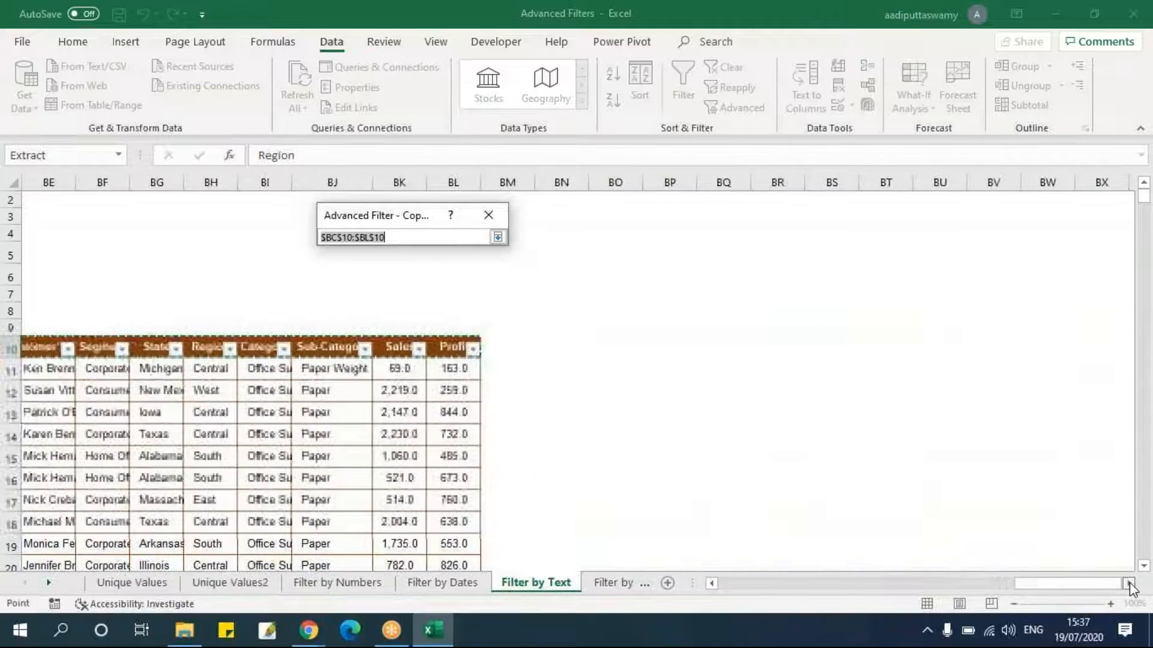
{"action": "left_click", "coordinate": [713, 354]}
{"action": "left_click", "coordinate": [498, 237]}
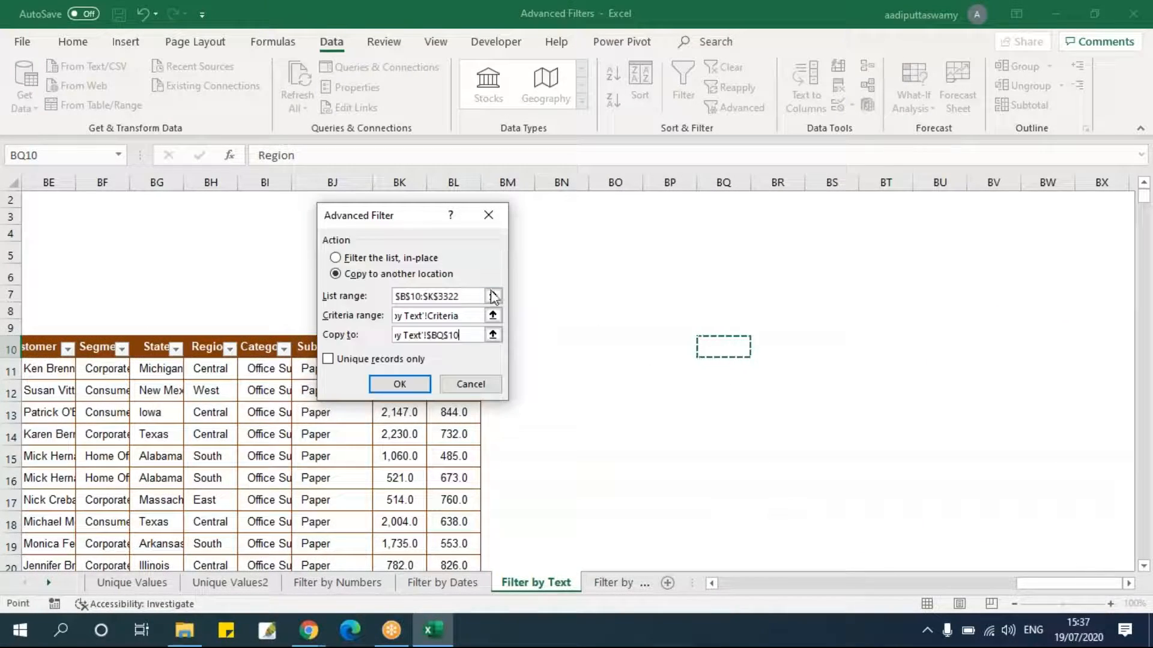
{"action": "left_click", "coordinate": [414, 387]}
Turn on AutoFilter for the results at BQ10 and check the Sub-Category values listed.
{"action": "left_click_drag", "start_coordinate": [794, 583], "coordinate": [1135, 577]}
{"action": "left_click_drag", "start_coordinate": [619, 347], "coordinate": [916, 345]}
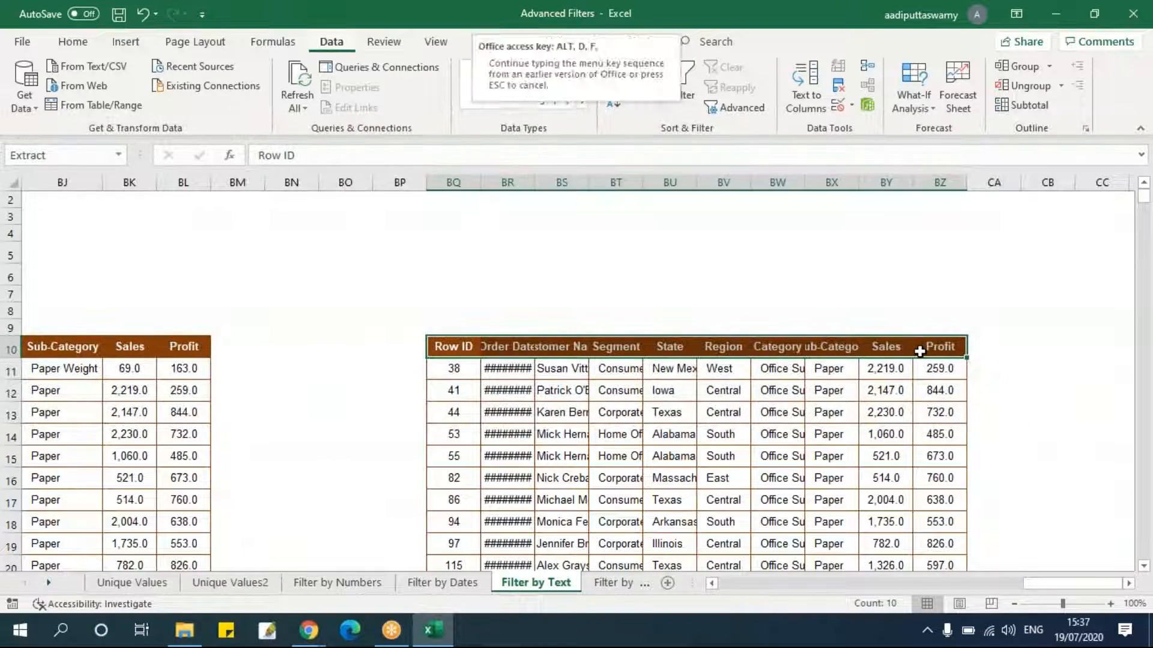
{"action": "left_click", "coordinate": [683, 84]}
{"action": "left_click", "coordinate": [831, 347]}
{"action": "left_click", "coordinate": [851, 348]}
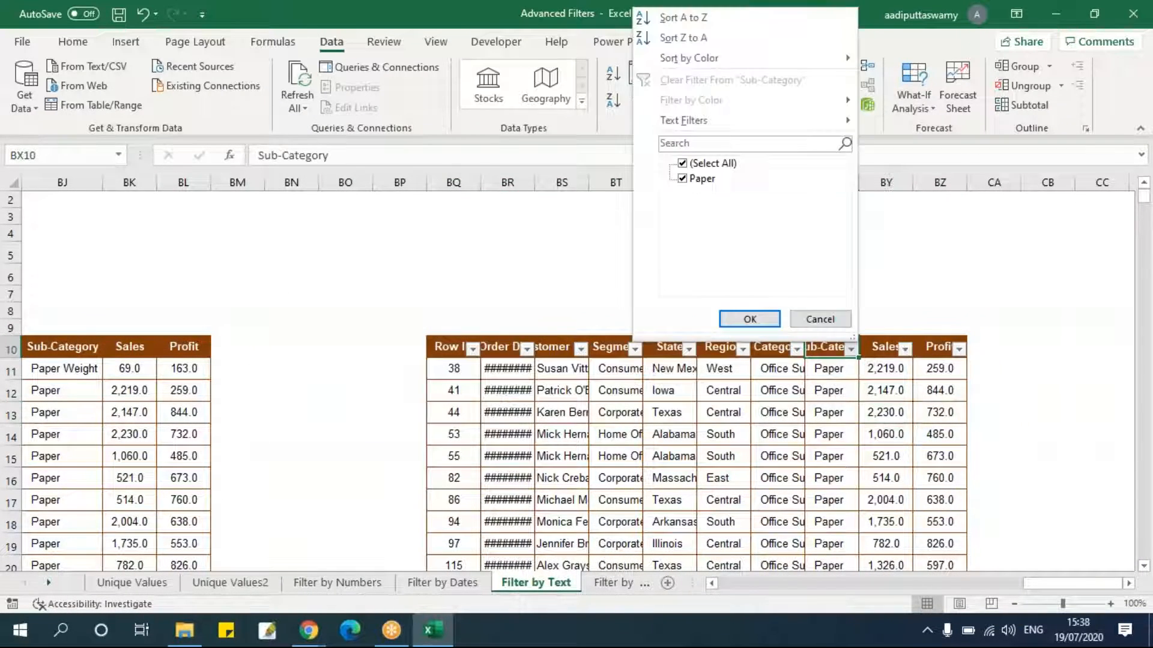
{"action": "left_click", "coordinate": [841, 318]}
{"action": "left_click", "coordinate": [836, 411]}
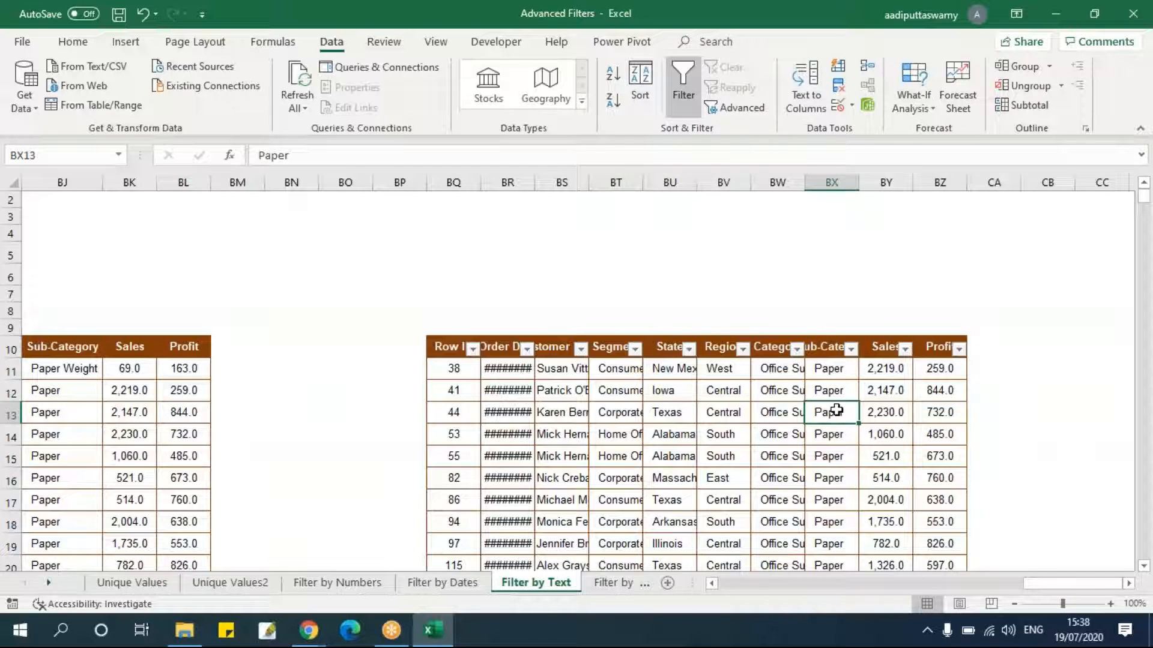
Examine the operator rows of the text criteria reference table.
{"action": "left_click_drag", "start_coordinate": [1051, 583], "coordinate": [769, 586]}
{"action": "left_click_drag", "start_coordinate": [811, 347], "coordinate": [819, 432]}
{"action": "left_click_drag", "start_coordinate": [804, 347], "coordinate": [888, 350]}
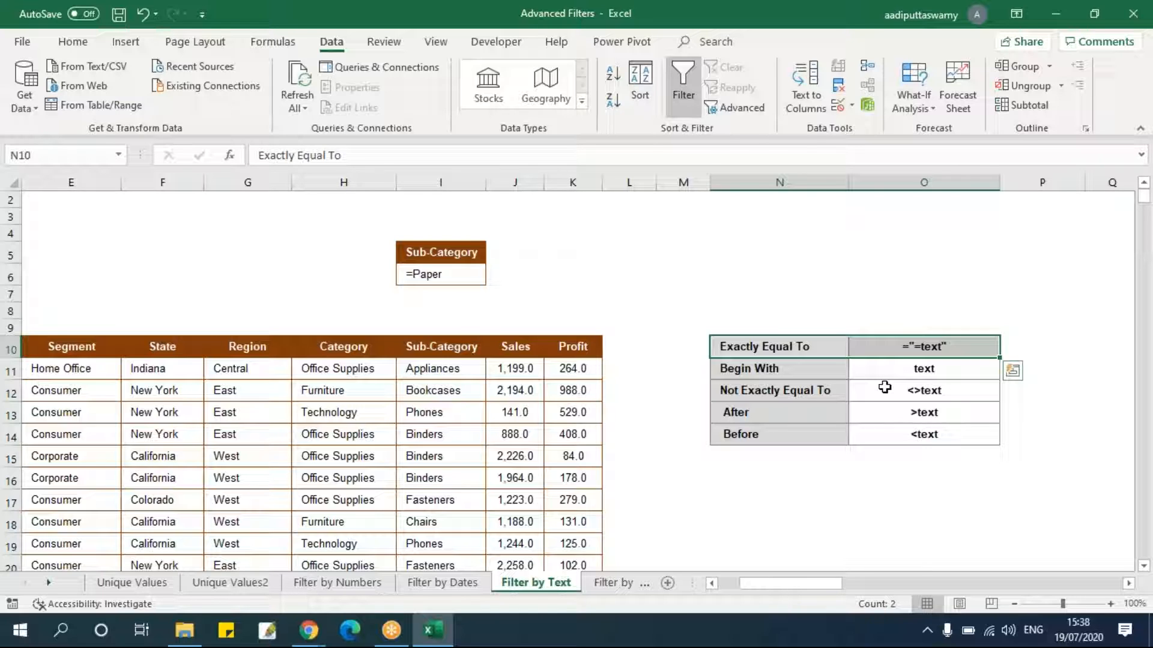
{"action": "left_click", "coordinate": [941, 392]}
{"action": "left_click", "coordinate": [818, 356]}
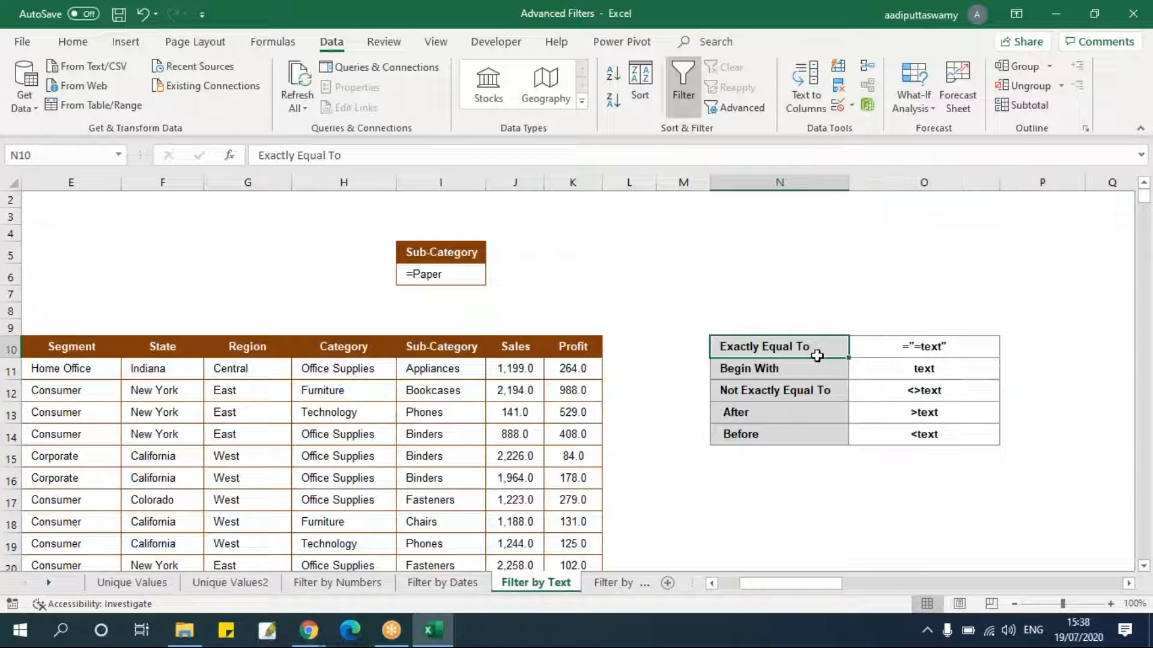
{"action": "left_click_drag", "start_coordinate": [817, 356], "coordinate": [819, 424]}
{"action": "left_click_drag", "start_coordinate": [802, 348], "coordinate": [805, 430]}
{"action": "left_click_drag", "start_coordinate": [895, 347], "coordinate": [893, 430]}
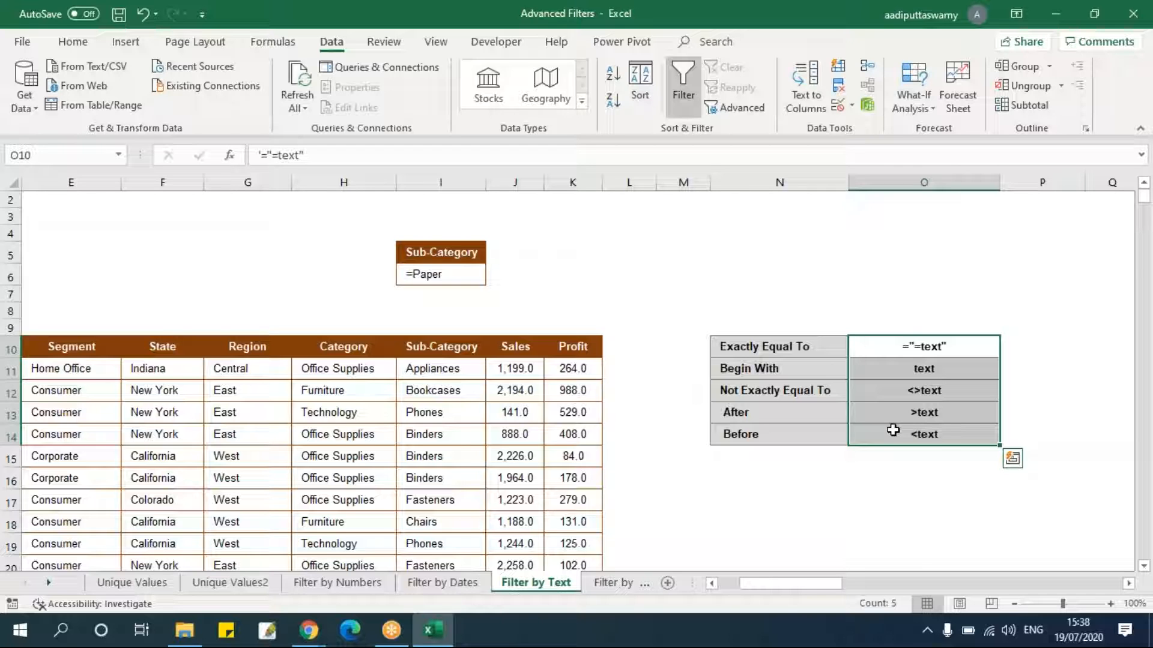
Switch to the Filter by Wildcards sheet and undo the last change to the criteria cells.
{"action": "left_click", "coordinate": [615, 583]}
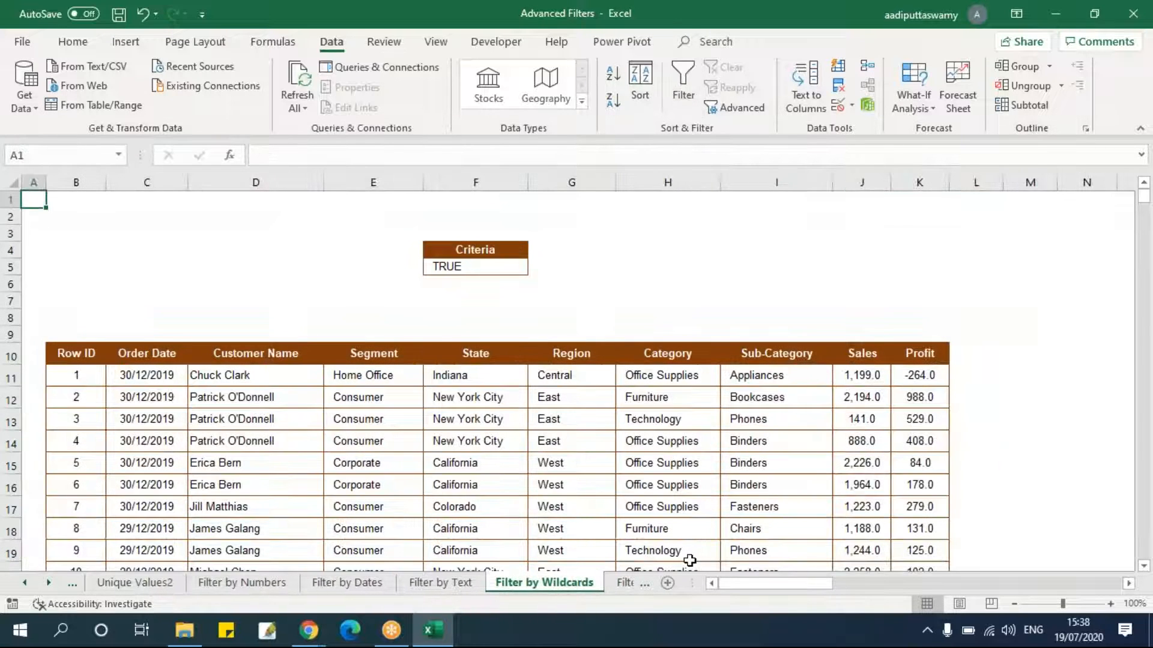
{"action": "left_click", "coordinate": [638, 480]}
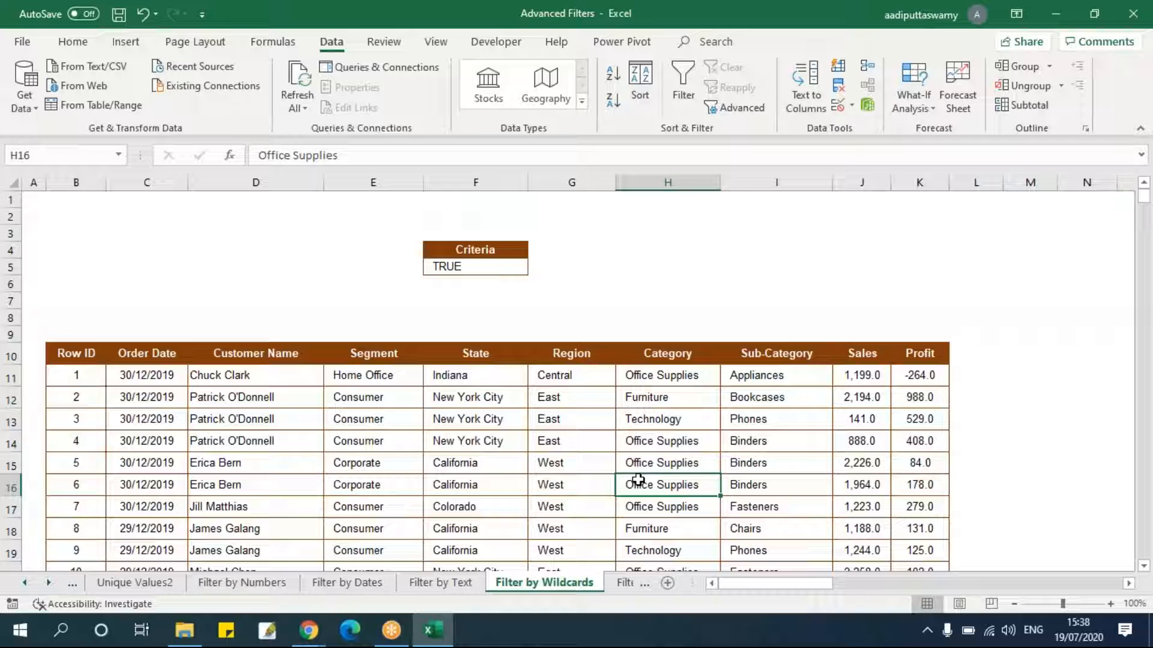
{"action": "left_click_drag", "start_coordinate": [475, 251], "coordinate": [484, 269]}
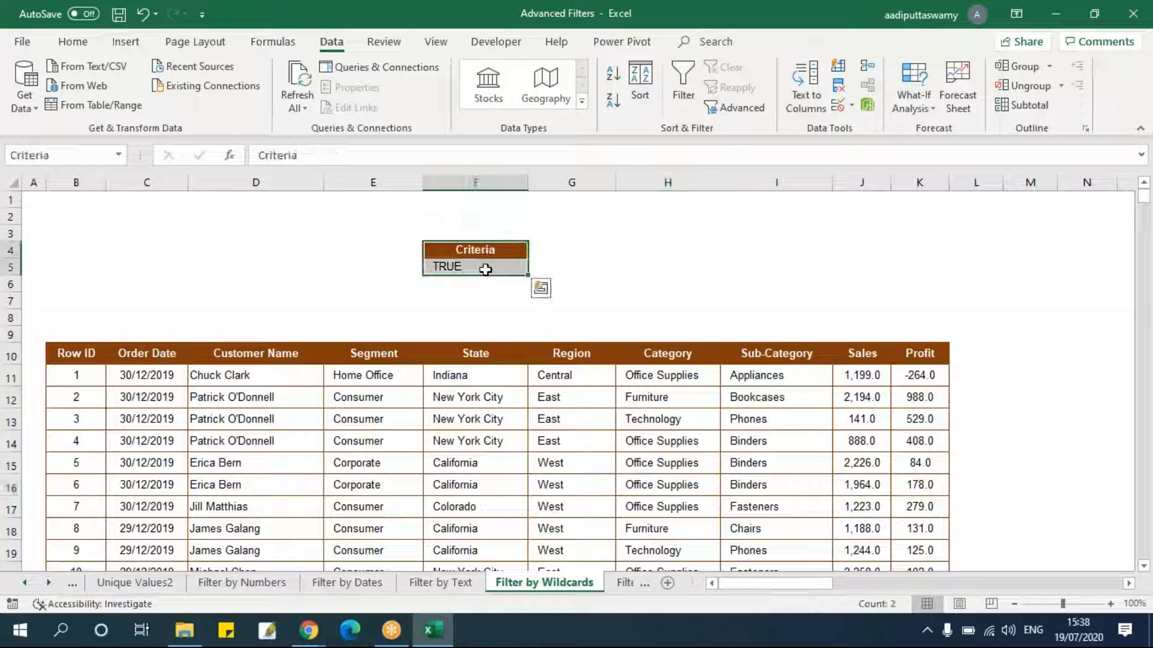
{"action": "key", "text": "ctrl+z"}
{"action": "left_click", "coordinate": [522, 301]}
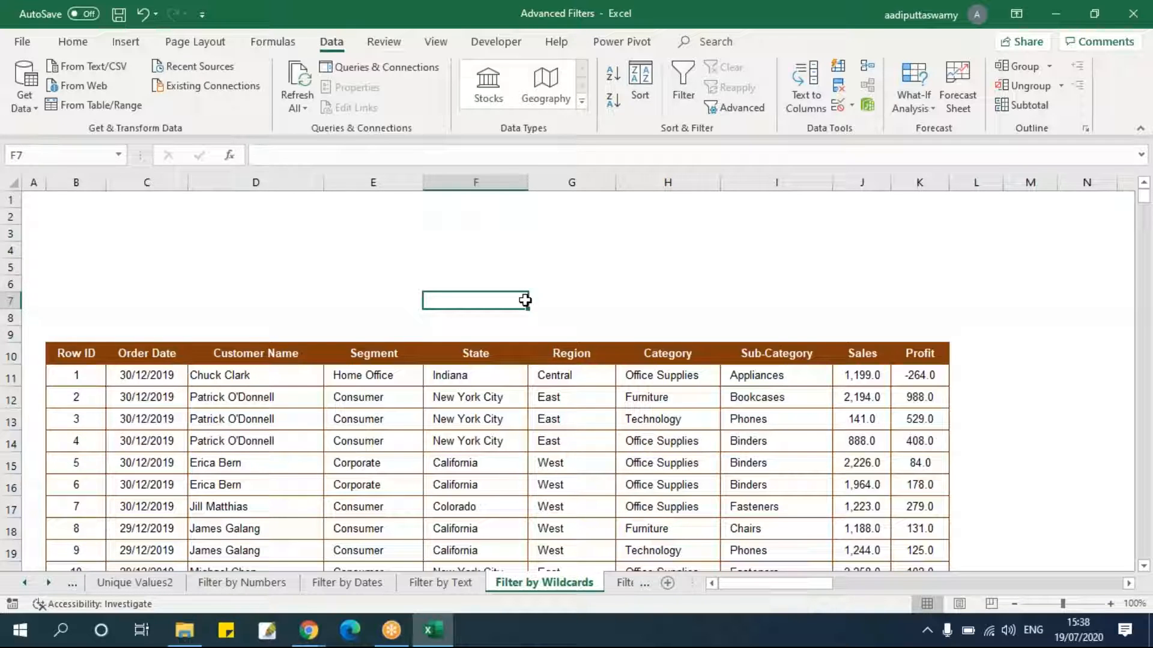
Enter the wildcard criterion Paper* in cell I4.
{"action": "mouse_move", "coordinate": [773, 583]}
{"action": "left_mouse_down"}
{"action": "mouse_move", "coordinate": [773, 593]}
{"action": "mouse_move", "coordinate": [769, 581]}
{"action": "left_mouse_up"}
{"action": "scroll", "coordinate": [794, 467], "scroll_direction": "down", "scroll_amount": 4}
{"action": "scroll", "coordinate": [801, 485], "scroll_direction": "down", "scroll_amount": 2}
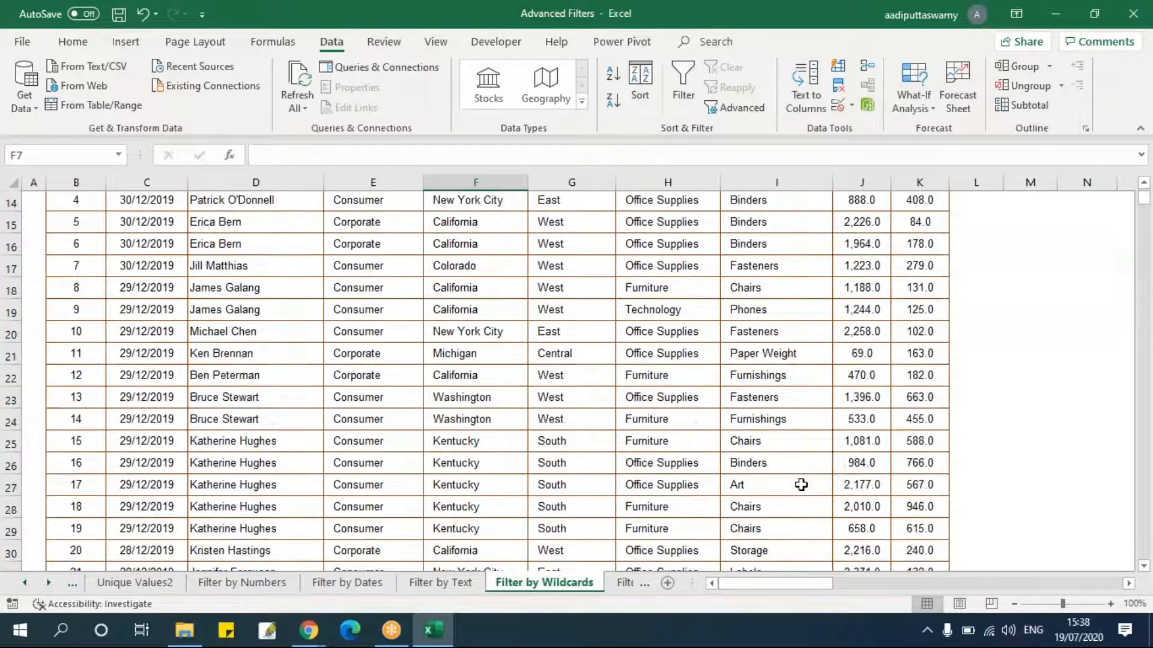
{"action": "scroll", "coordinate": [802, 484], "scroll_direction": "up", "scroll_amount": 3}
{"action": "left_click", "coordinate": [796, 455]}
{"action": "scroll", "coordinate": [805, 475], "scroll_direction": "up", "scroll_amount": 3}
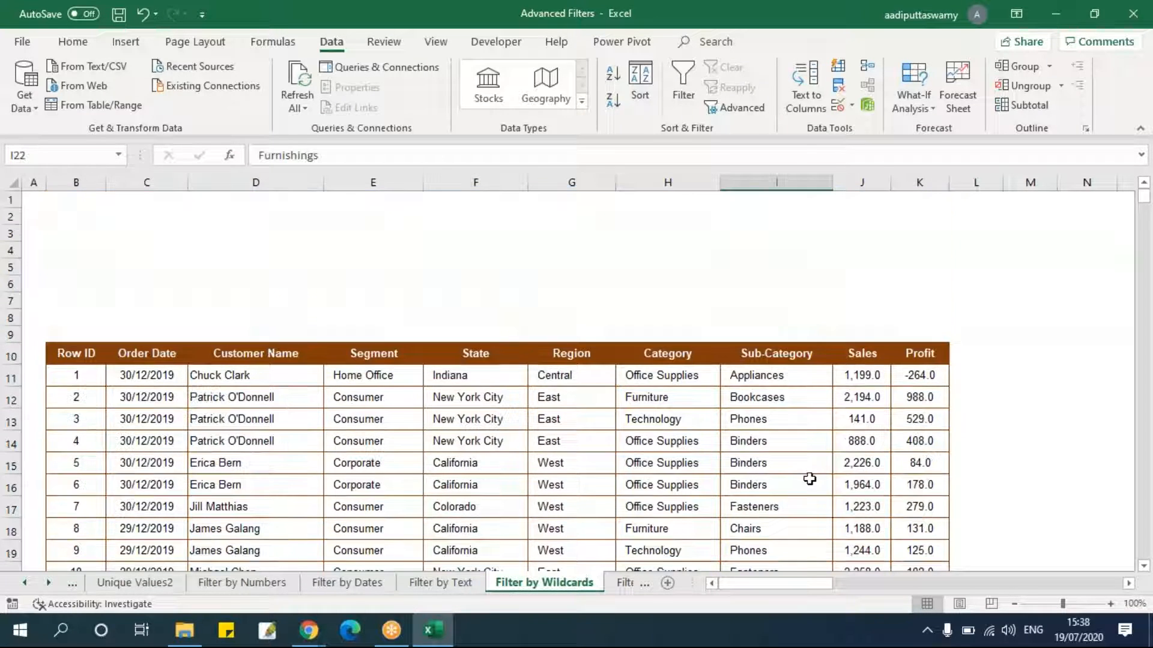
{"action": "left_click", "coordinate": [750, 248]}
{"action": "type", "text": "Paper*"}
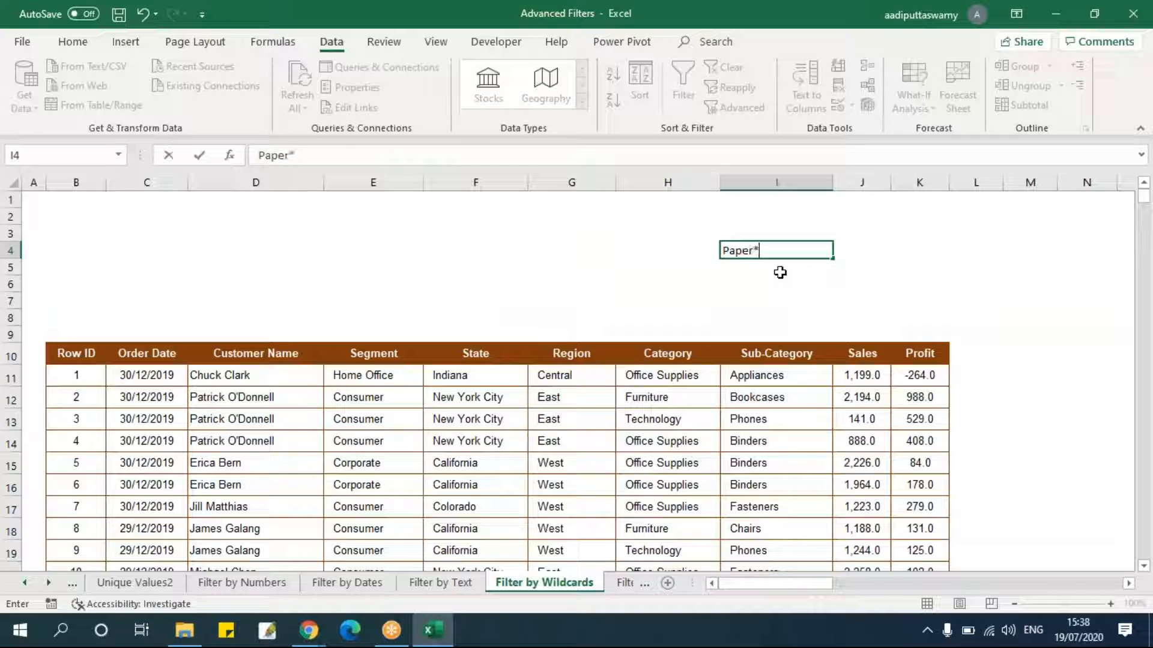
{"action": "key", "text": "Return"}
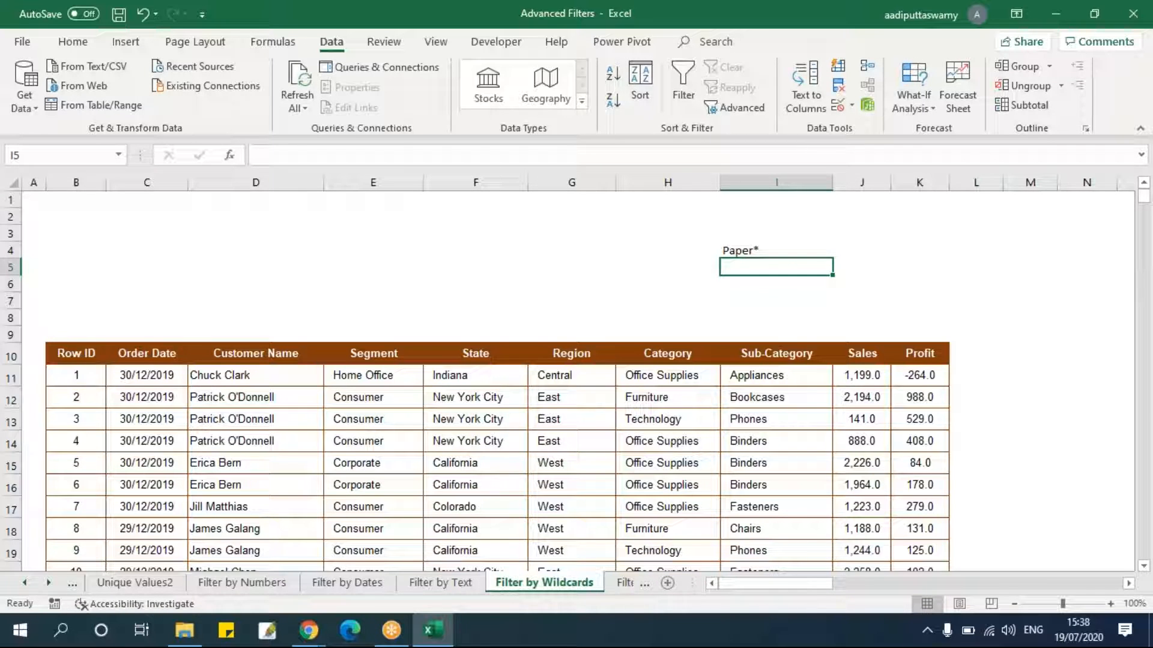
Clear the Paper* criterion from I4 and the trial New* and New? wildcard entries from F4.
{"action": "left_click", "coordinate": [776, 249]}
{"action": "key", "text": "Delete"}
{"action": "left_click", "coordinate": [514, 382]}
{"action": "left_click", "coordinate": [474, 247]}
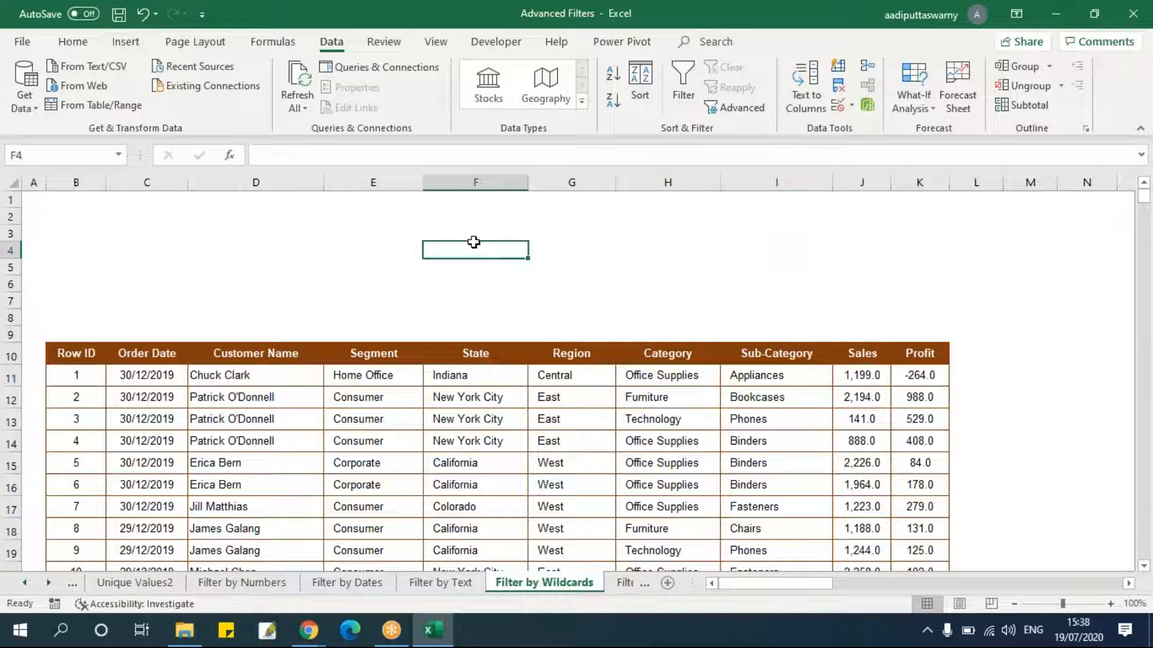
{"action": "type", "text": "New*"}
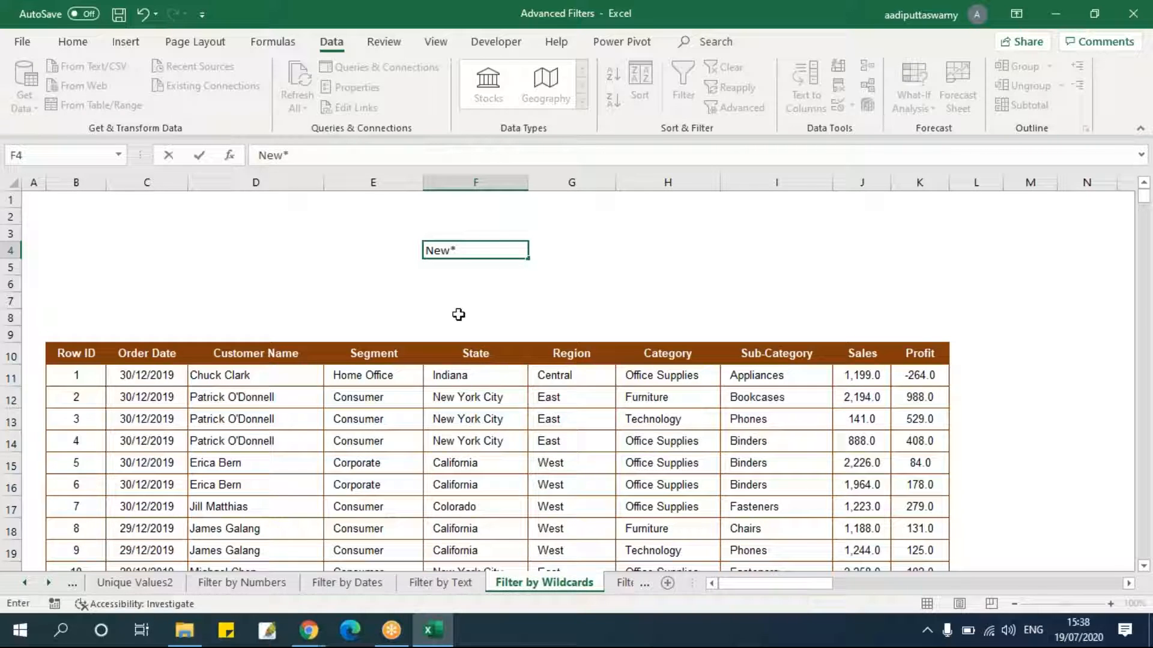
{"action": "left_click_drag", "start_coordinate": [449, 254], "coordinate": [541, 260]}
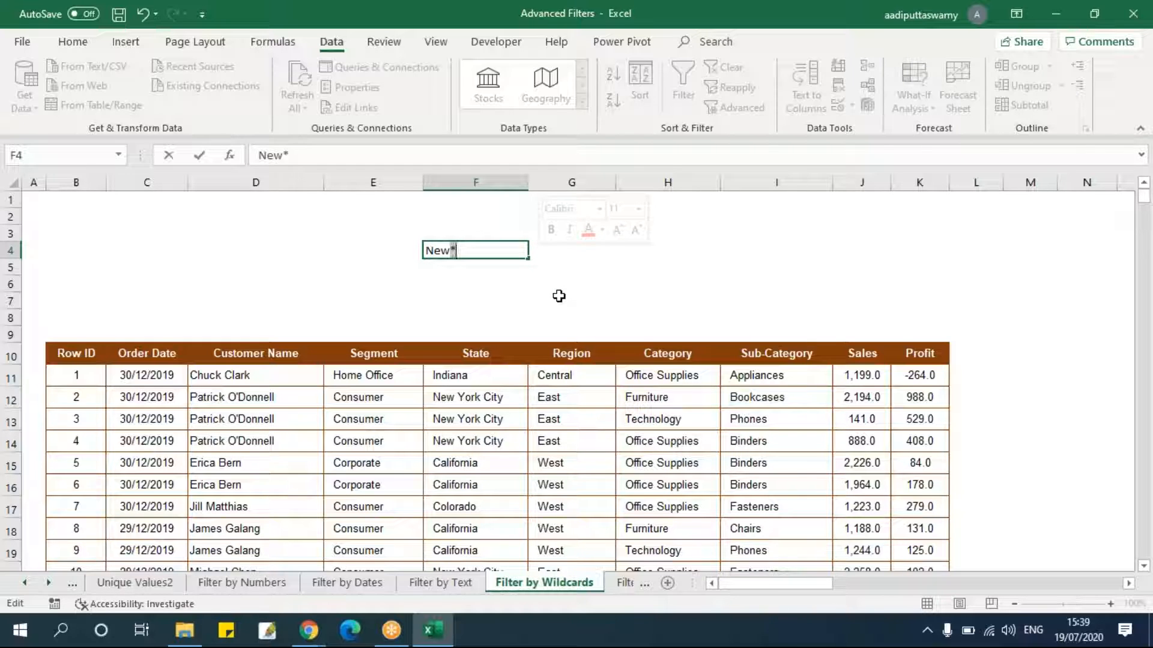
{"action": "key", "text": "shift+Return"}
{"action": "left_click", "coordinate": [480, 265]}
{"action": "left_click", "coordinate": [480, 251]}
{"action": "type", "text": "?"}
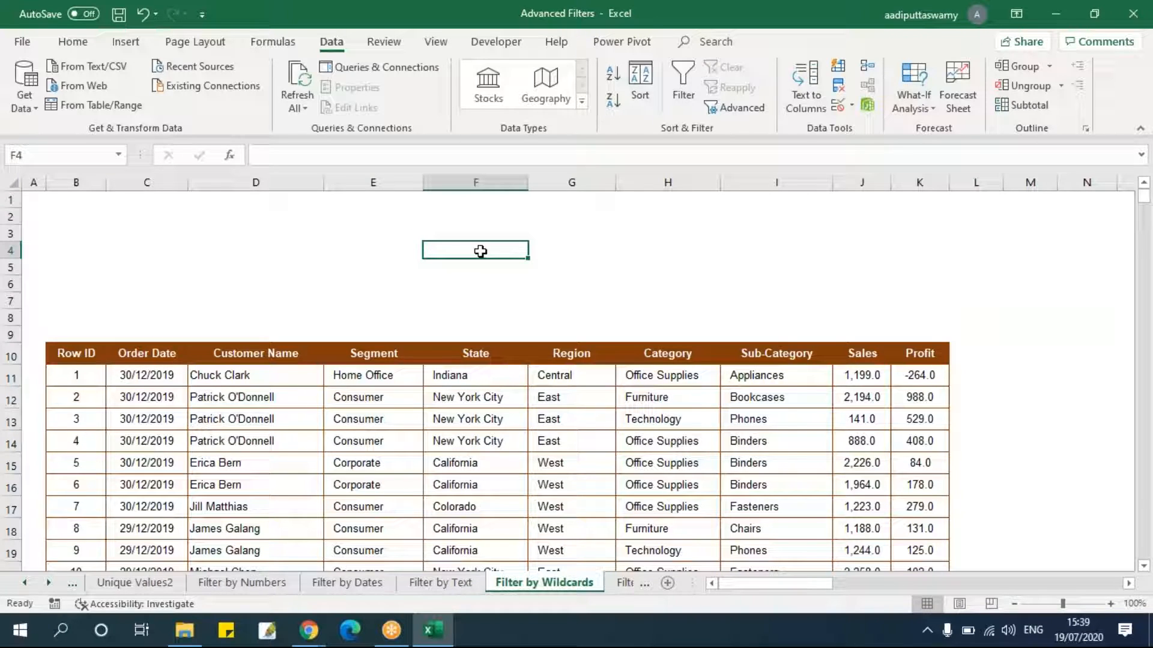
{"action": "type", "text": "New?"}
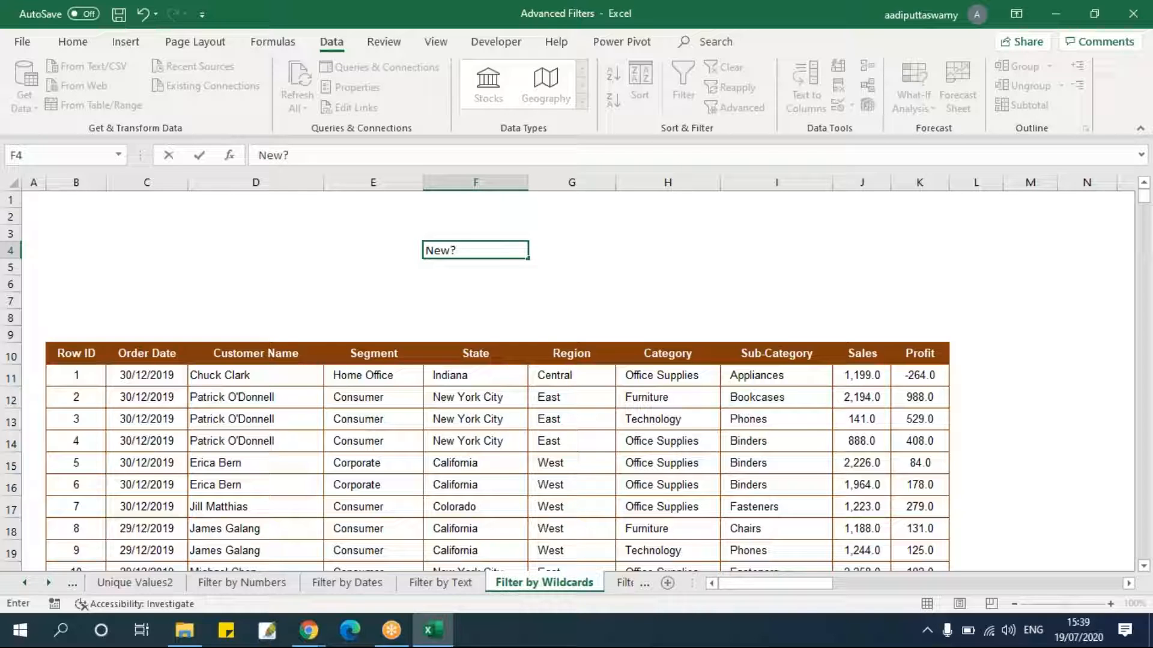
{"action": "key", "text": "Return"}
{"action": "key", "text": "Up"}
{"action": "key", "text": "Delete"}
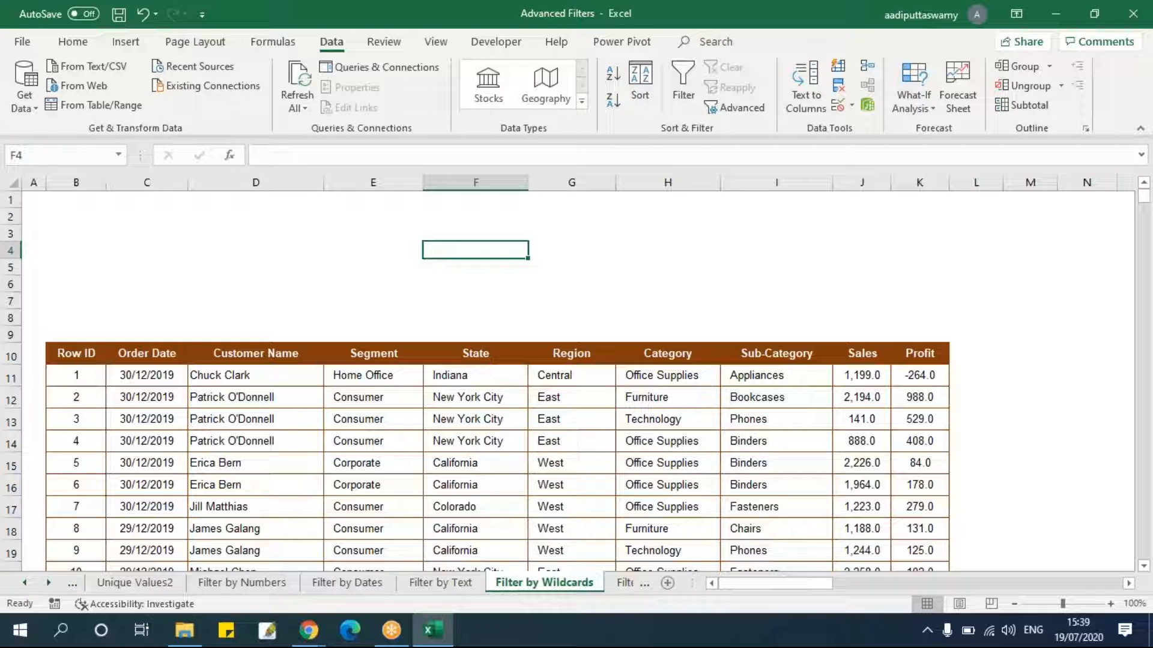
Examine the wildcard criteria reference table and its descriptions beside the data.
{"action": "key", "text": "Down"}
{"action": "key", "text": "Down"}
{"action": "key", "text": "Down"}
{"action": "key", "text": "Down"}
{"action": "key", "text": "Down"}
{"action": "key", "text": "Down"}
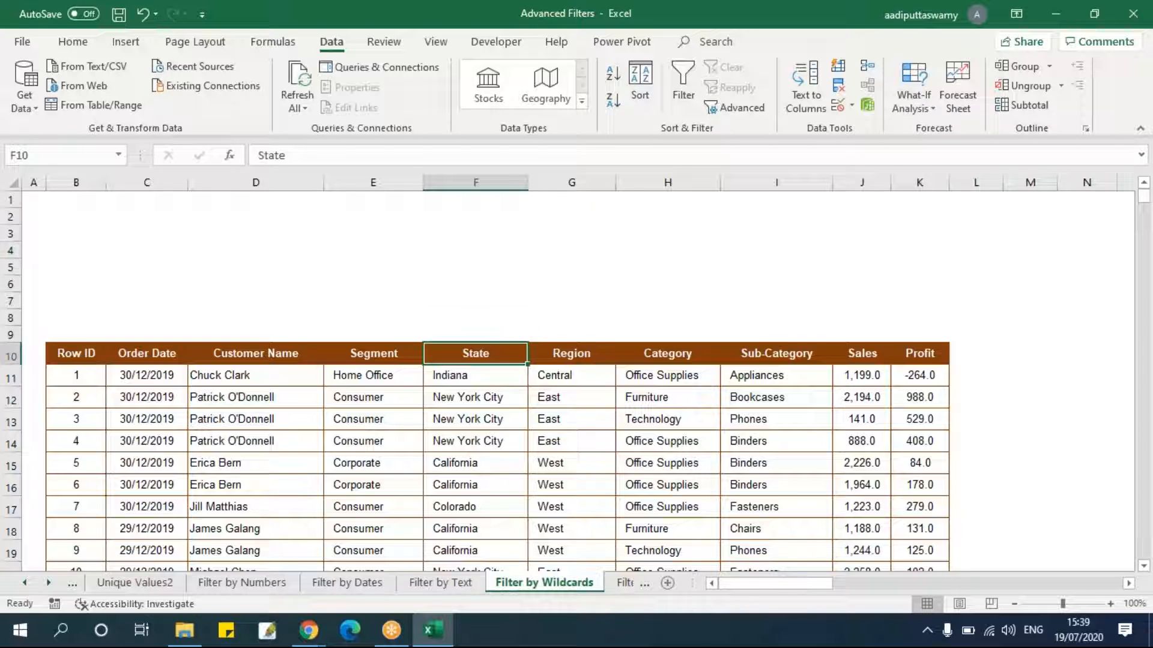
{"action": "key", "text": "Right"}
{"action": "key", "text": "Right"}
{"action": "key", "text": "Right"}
{"action": "key", "text": "Right"}
{"action": "key", "text": "Right"}
{"action": "key", "text": "Right"}
{"action": "key", "text": "Right"}
{"action": "key", "text": "Right"}
{"action": "key", "text": "Right"}
{"action": "key", "text": "Right"}
{"action": "key", "text": "Right"}
{"action": "key", "text": "Right"}
{"action": "key", "text": "Right"}
{"action": "key", "text": "Right"}
{"action": "key", "text": "Right"}
{"action": "key", "text": "Right"}
{"action": "key", "text": "Right"}
{"action": "key", "text": "Right"}
{"action": "key", "text": "Right"}
{"action": "key", "text": "Right"}
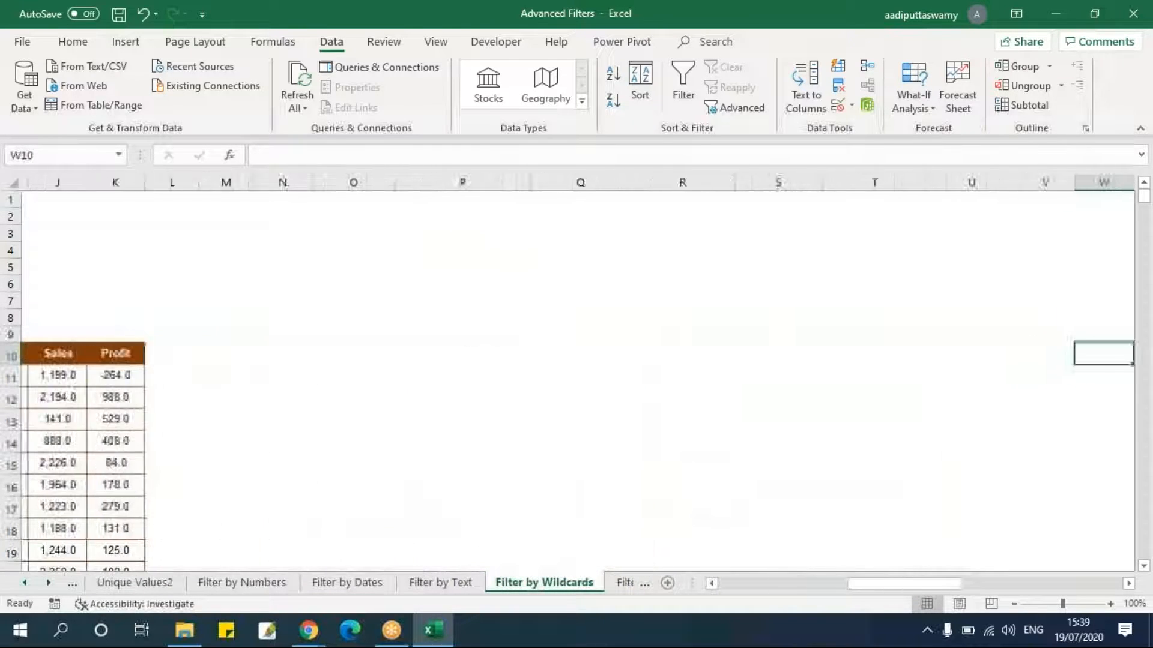
{"action": "key", "text": "Right"}
{"action": "key", "text": "Right"}
{"action": "key", "text": "Right"}
{"action": "key", "text": "Right"}
{"action": "key", "text": "Right"}
{"action": "key", "text": "Right"}
{"action": "key", "text": "Right"}
{"action": "key", "text": "Right"}
{"action": "key", "text": "Right"}
{"action": "key", "text": "Left"}
{"action": "key", "text": "Left"}
{"action": "key", "text": "Left"}
{"action": "key", "text": "Left"}
{"action": "key", "text": "Left"}
{"action": "key", "text": "Left"}
{"action": "key", "text": "Left"}
{"action": "key", "text": "Left"}
{"action": "key", "text": "Left"}
{"action": "key", "text": "Left"}
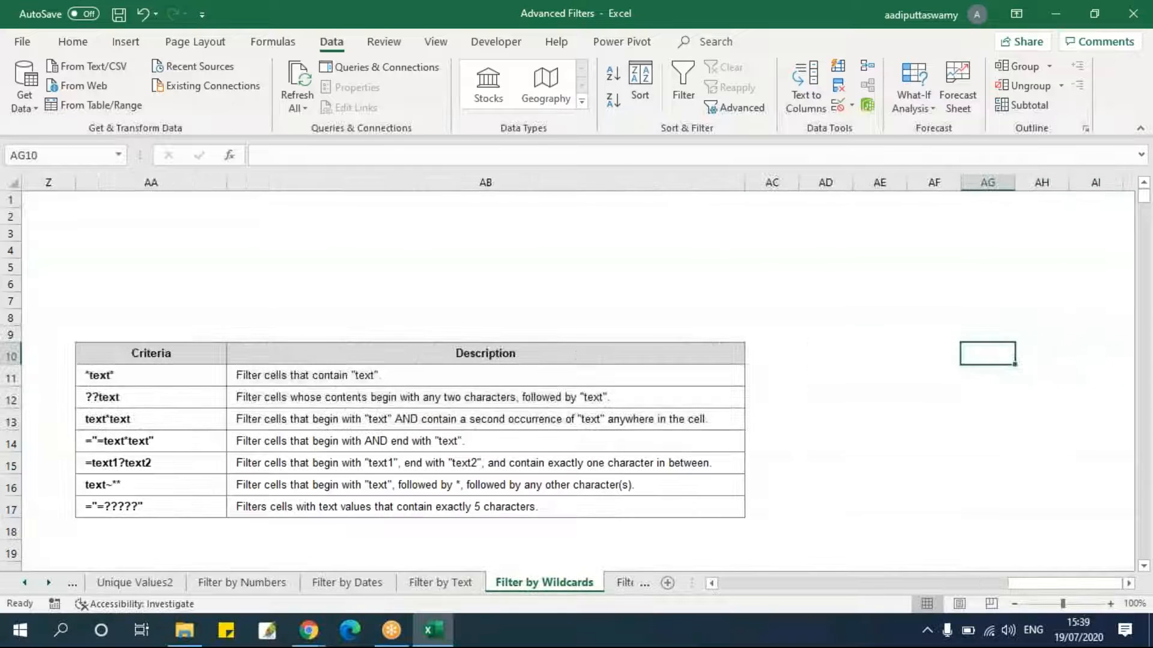
{"action": "key", "text": "Right"}
{"action": "key", "text": "Right"}
{"action": "key", "text": "Down"}
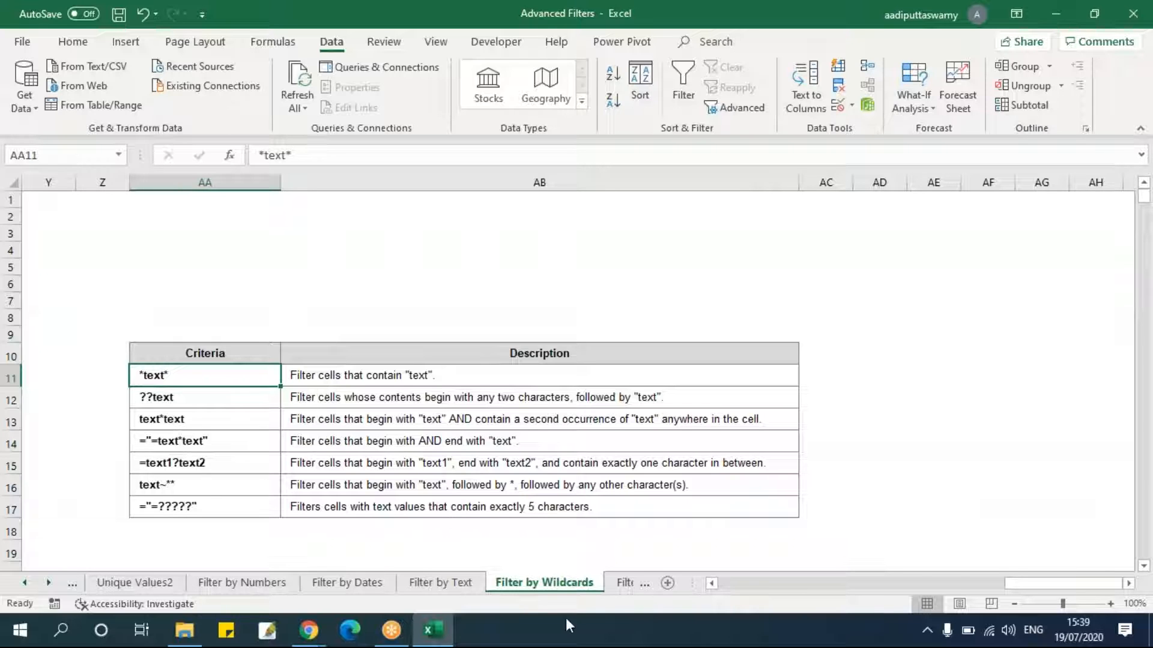
{"action": "left_click_drag", "start_coordinate": [1012, 589], "coordinate": [1004, 593]}
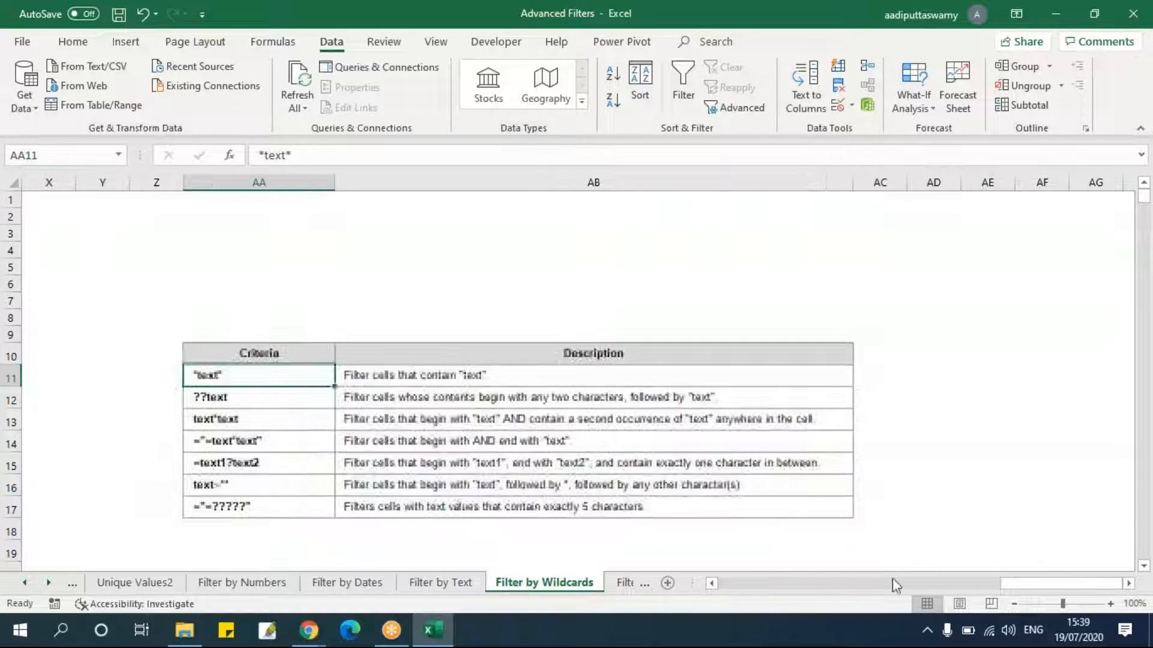
{"action": "double_click", "coordinate": [243, 374]}
{"action": "key", "text": "Escape"}
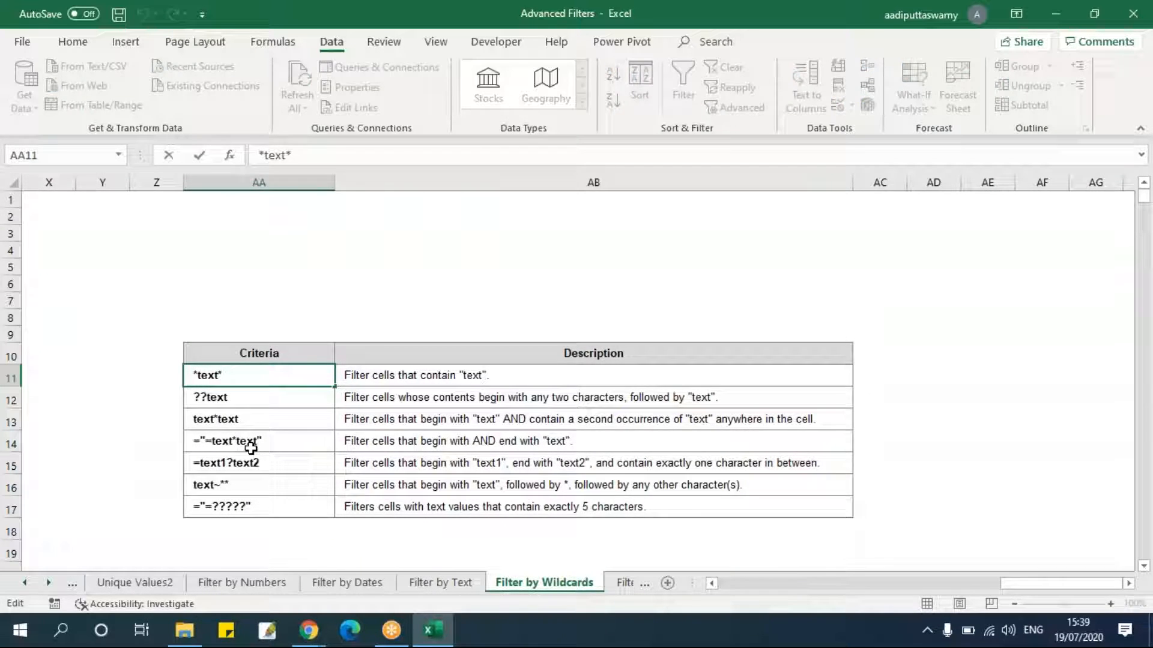
{"action": "left_click", "coordinate": [476, 481]}
Copy the State header to F4 and enter the wildcard criterion New* beneath it in F5.
{"action": "left_click_drag", "start_coordinate": [1061, 583], "coordinate": [721, 587]}
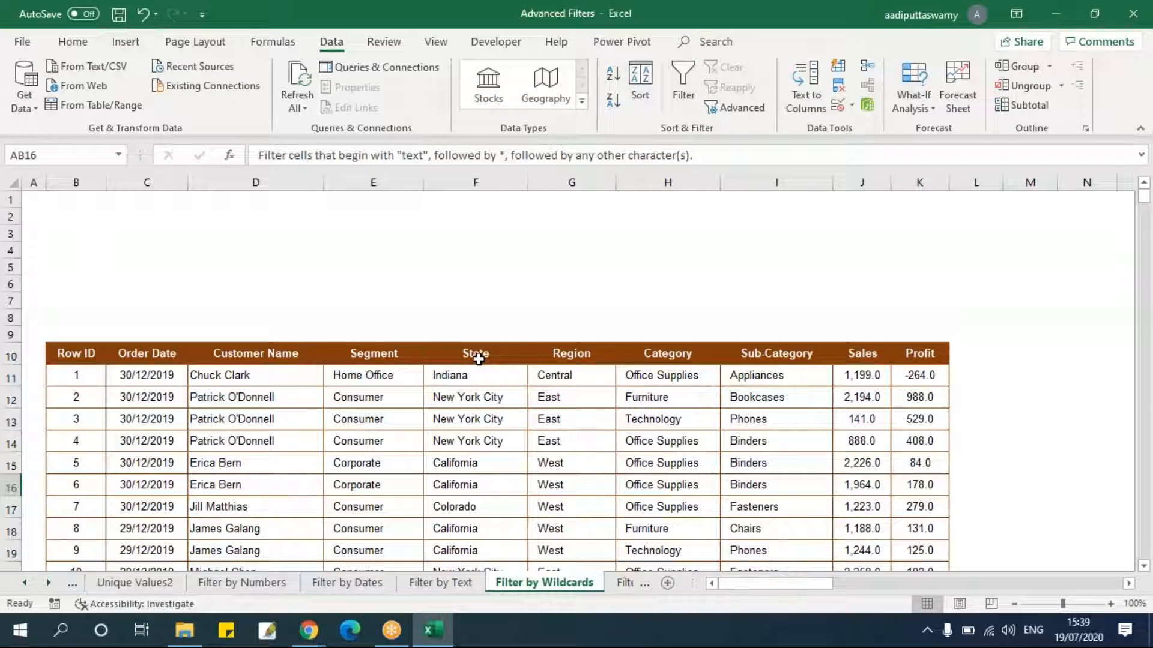
{"action": "left_click_drag", "start_coordinate": [476, 362], "coordinate": [477, 377]}
{"action": "key", "text": "ctrl+c"}
{"action": "left_click", "coordinate": [492, 255]}
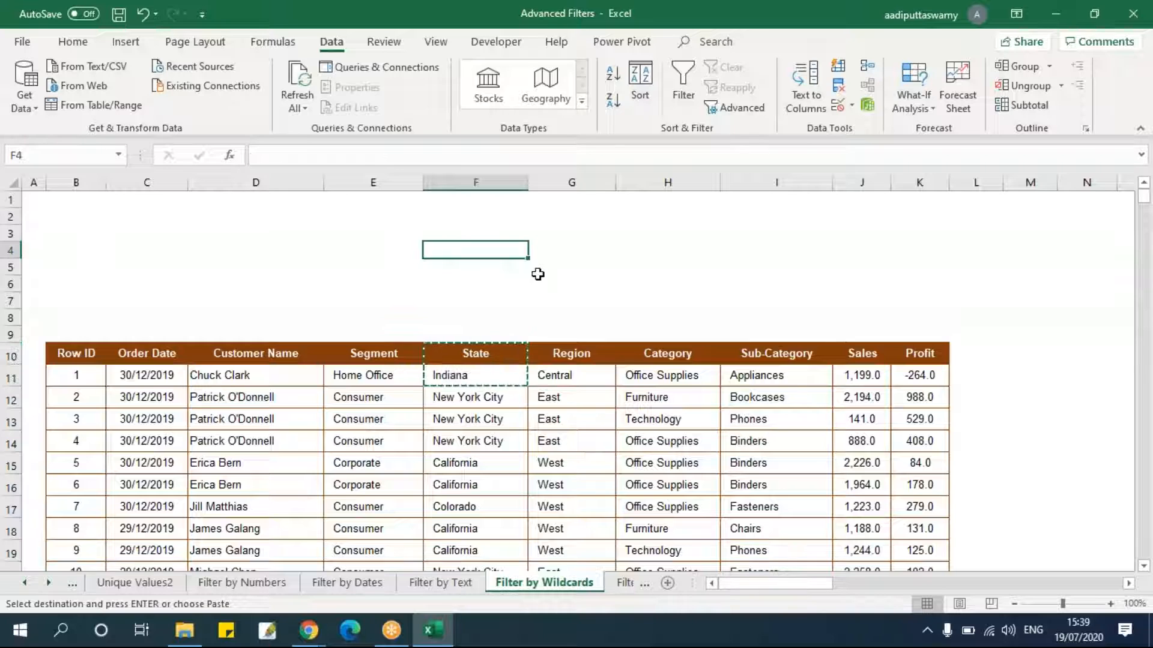
{"action": "key", "text": "ctrl+v"}
{"action": "double_click", "coordinate": [480, 268]}
{"action": "left_click_drag", "start_coordinate": [480, 267], "coordinate": [361, 269]}
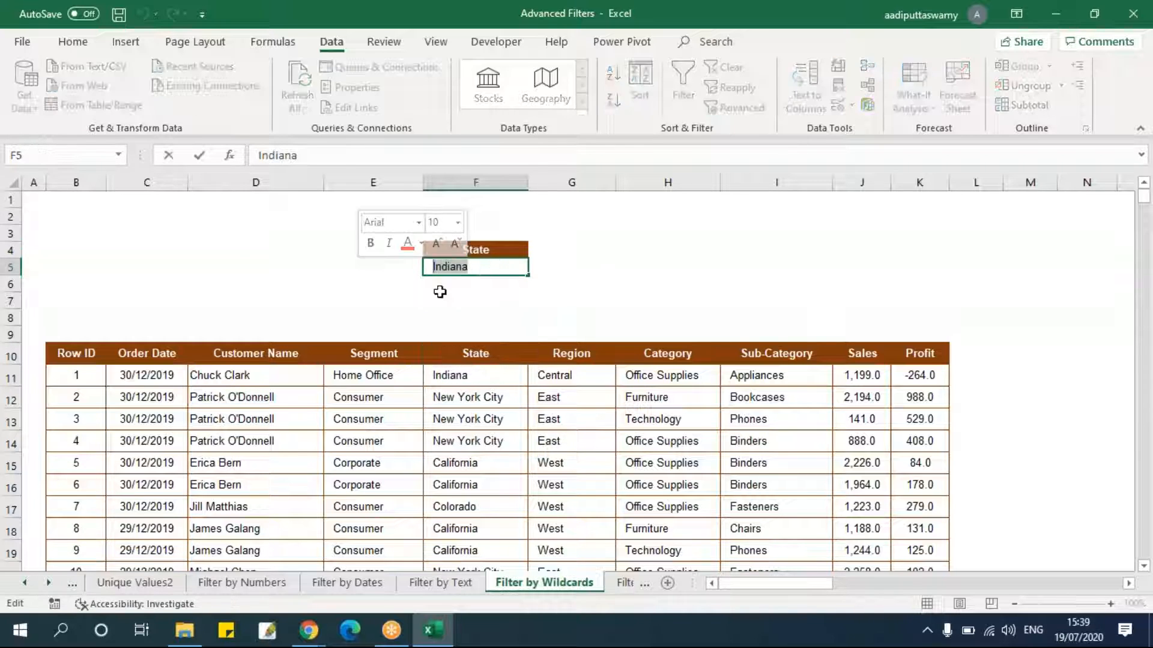
{"action": "type", "text": "New"}
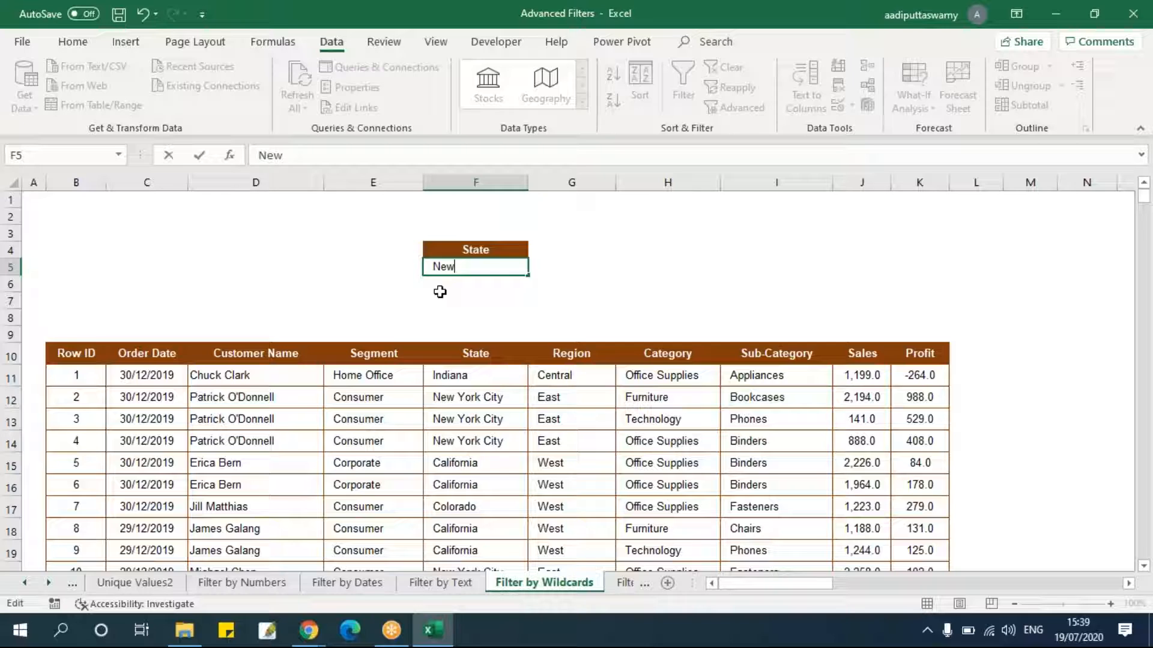
{"action": "type", "text": "*"}
{"action": "left_click", "coordinate": [518, 294]}
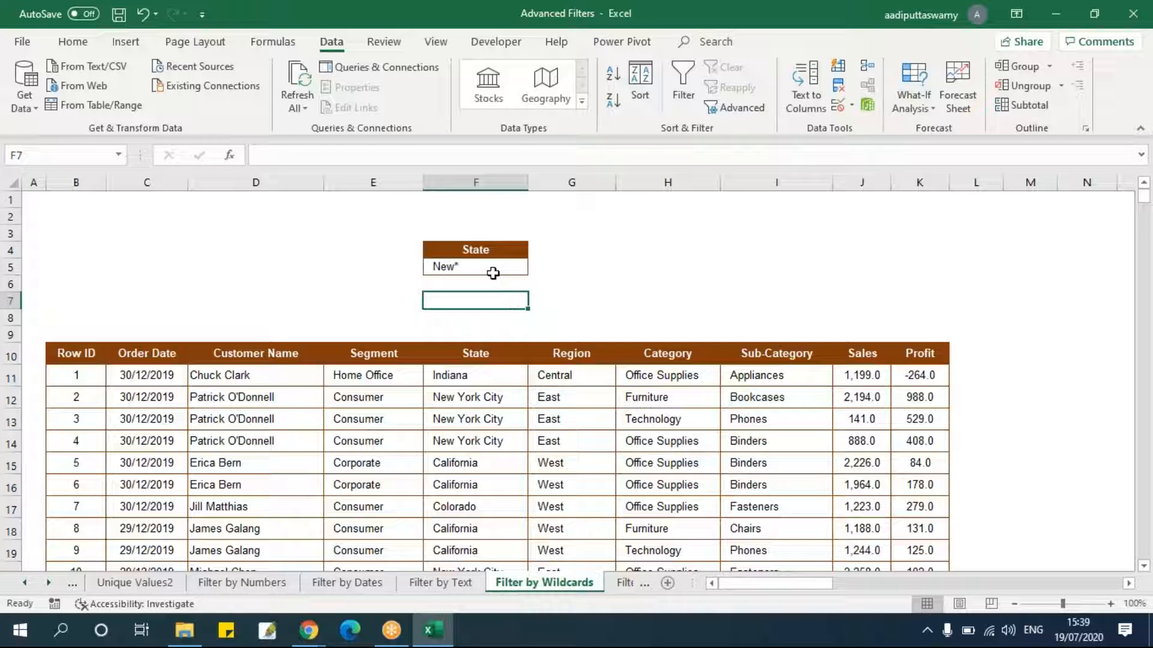
Run Advanced Filter on list range B10:K3322 with criteria F4:F5, copying the results to O10.
{"action": "left_click", "coordinate": [492, 270]}
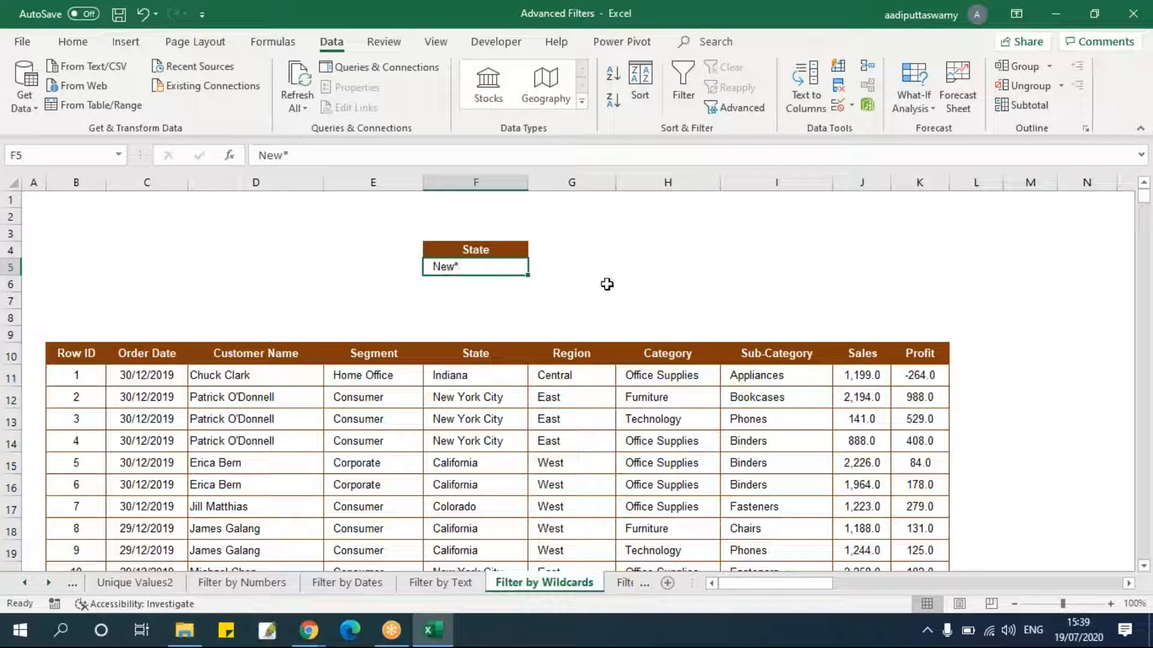
{"action": "left_click", "coordinate": [88, 354]}
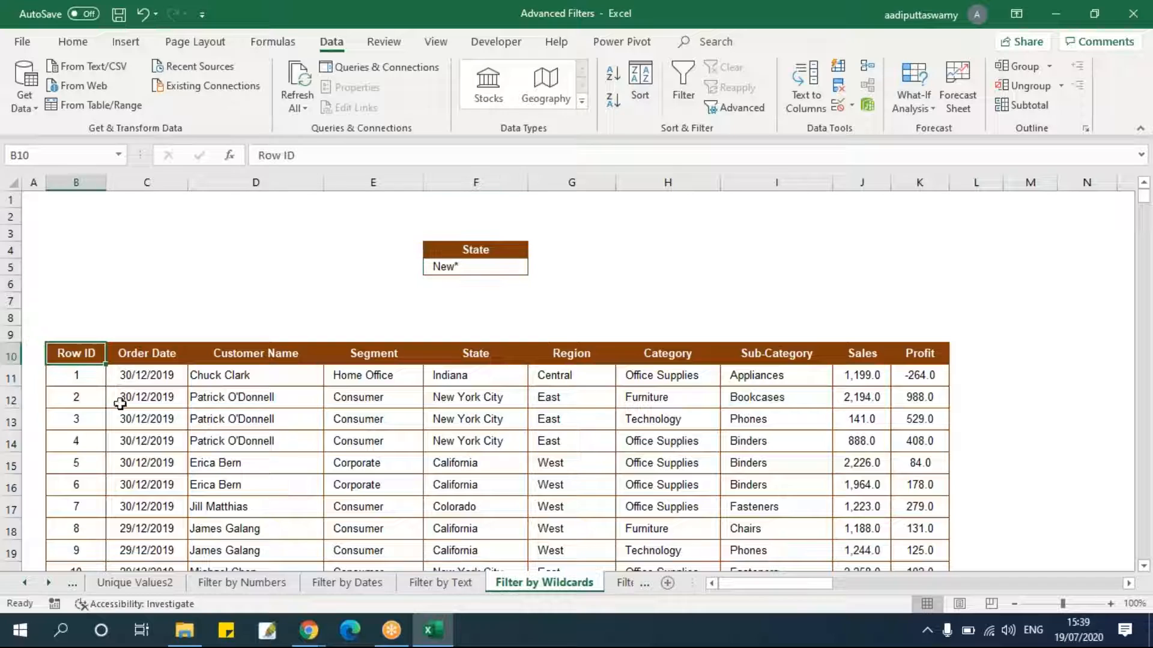
{"action": "left_click", "coordinate": [737, 112]}
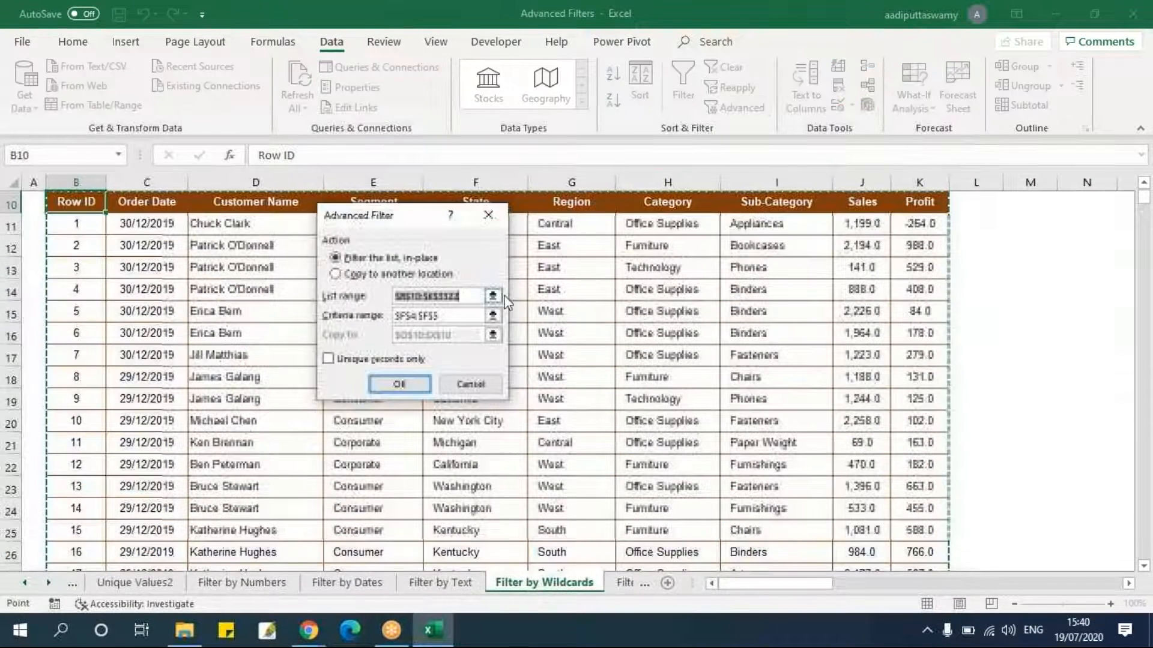
{"action": "left_click", "coordinate": [494, 297]}
{"action": "left_click", "coordinate": [79, 203]}
{"action": "key", "text": "ctrl+shift+Right"}
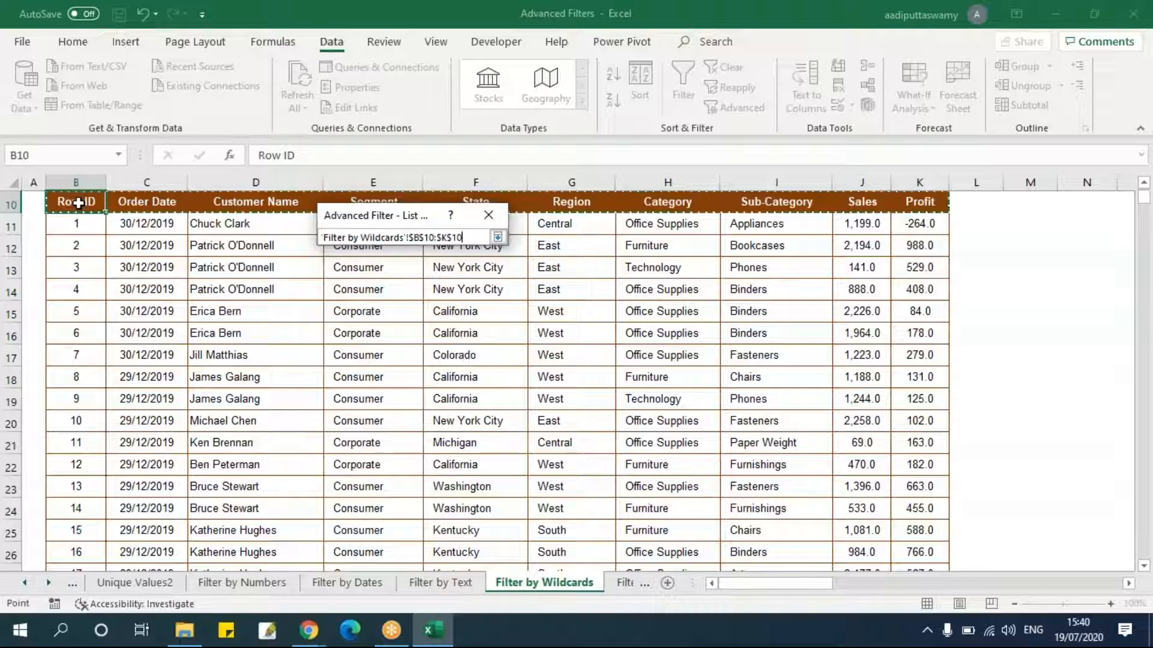
{"action": "key", "text": "ctrl+shift+Down"}
{"action": "left_click", "coordinate": [498, 236]}
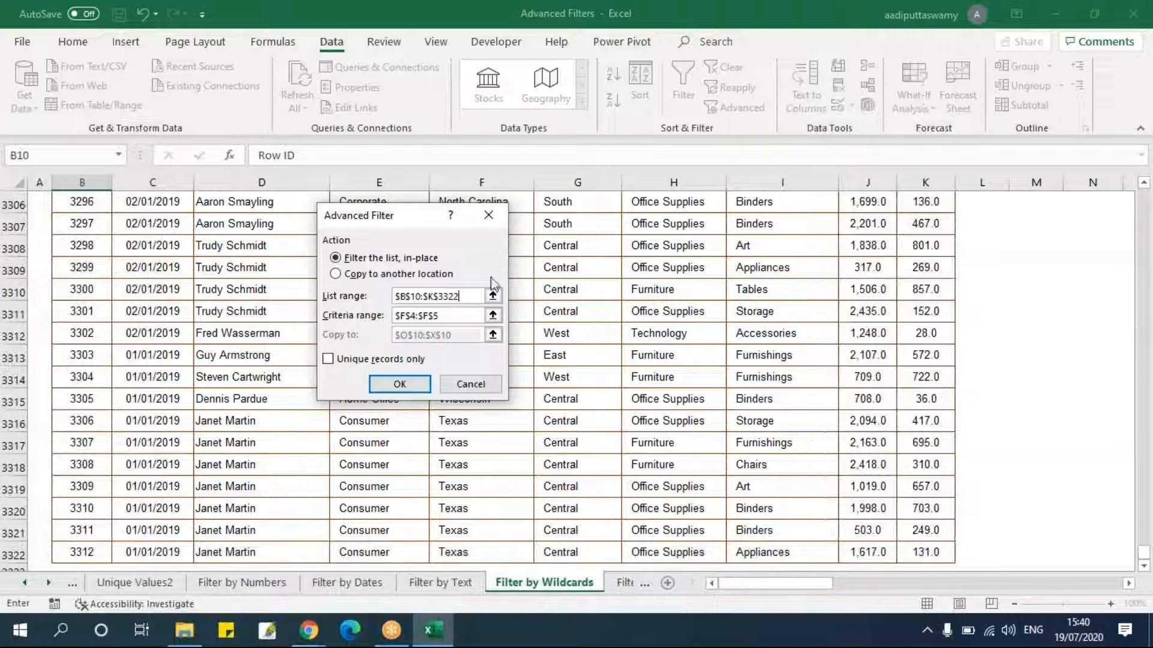
{"action": "left_click", "coordinate": [493, 315]}
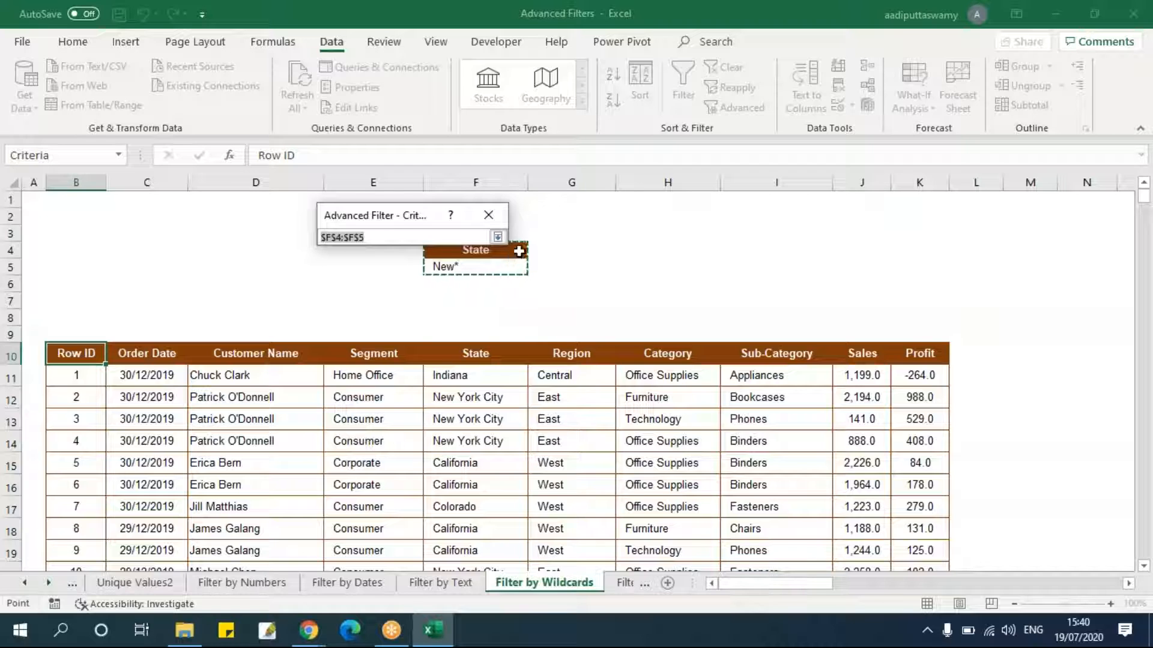
{"action": "left_click", "coordinate": [498, 236]}
{"action": "left_click", "coordinate": [369, 274]}
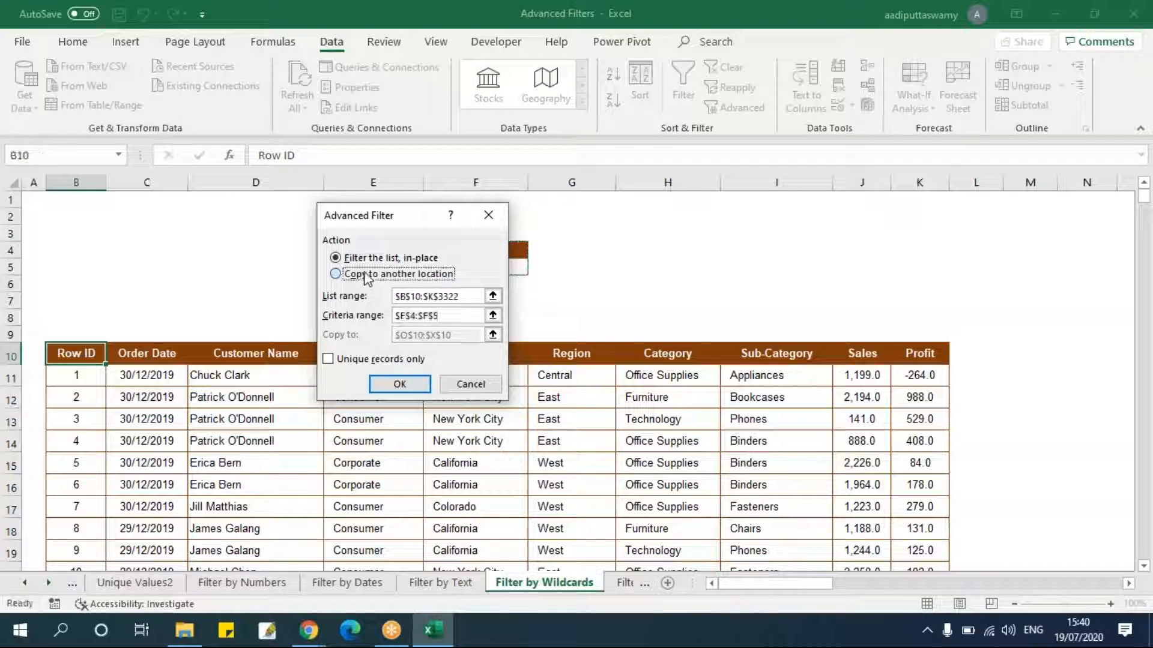
{"action": "left_click", "coordinate": [493, 335]}
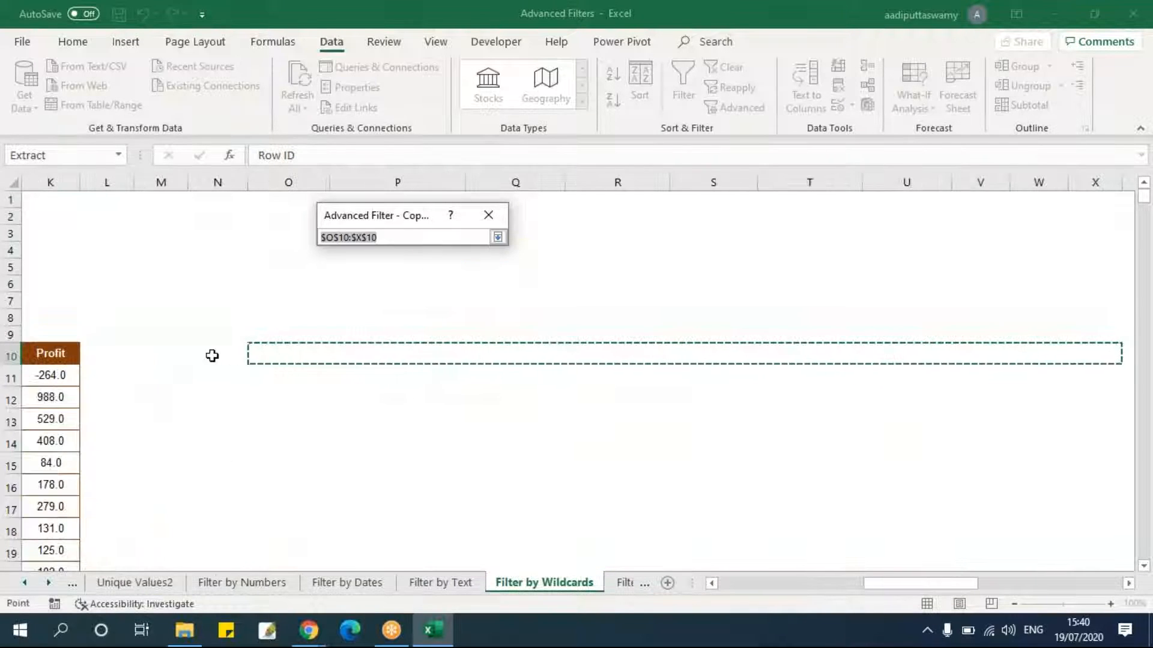
{"action": "left_click", "coordinate": [211, 354]}
{"action": "left_click", "coordinate": [256, 355]}
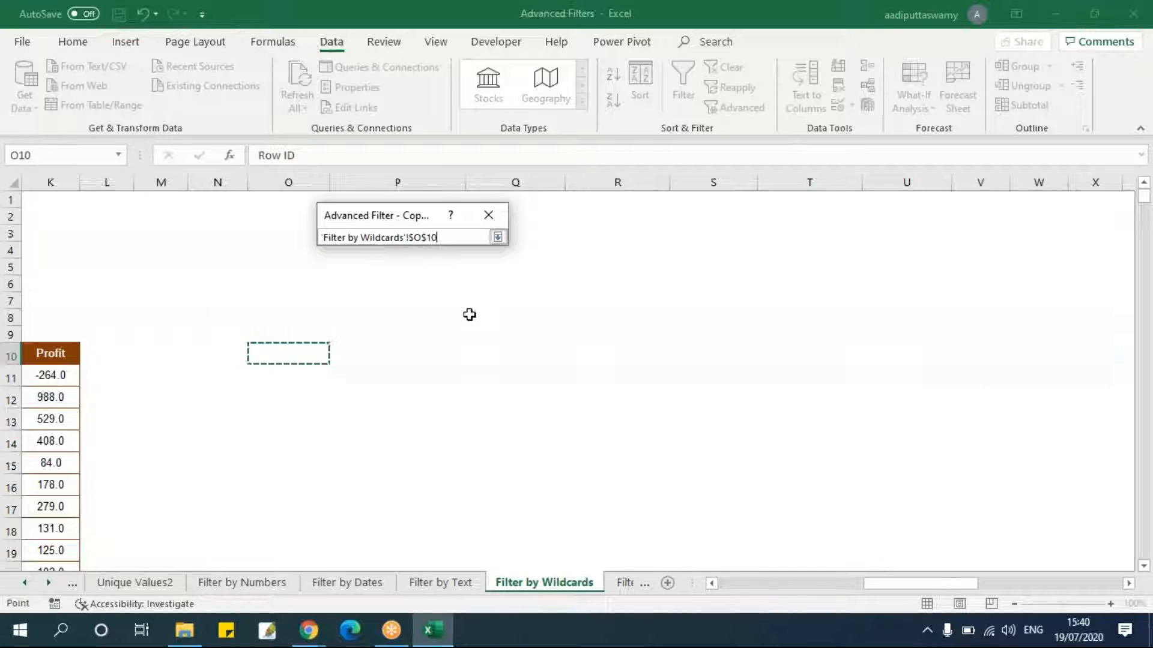
{"action": "left_click", "coordinate": [497, 236]}
{"action": "left_click", "coordinate": [400, 385]}
Scroll through the copied results to check the State values returned.
{"action": "left_click_drag", "start_coordinate": [747, 585], "coordinate": [954, 589]}
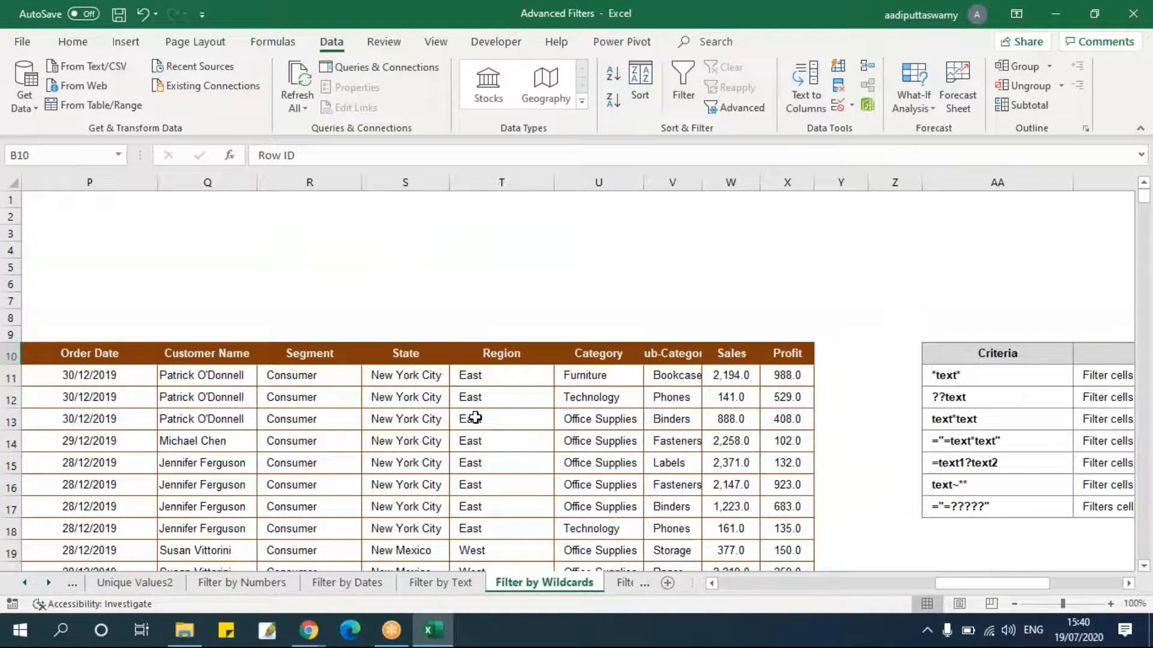
{"action": "left_click", "coordinate": [437, 377]}
{"action": "scroll", "coordinate": [475, 479], "scroll_direction": "down", "scroll_amount": 3}
{"action": "left_click", "coordinate": [412, 399]}
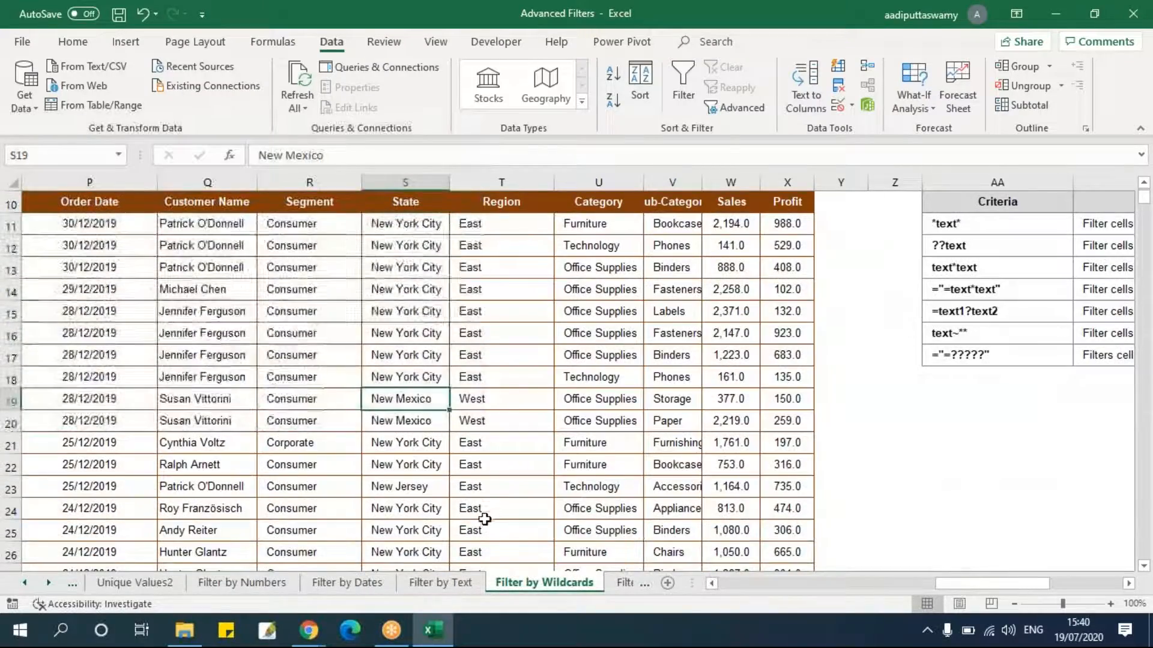
{"action": "scroll", "coordinate": [476, 523], "scroll_direction": "down", "scroll_amount": 10}
{"action": "scroll", "coordinate": [474, 515], "scroll_direction": "down", "scroll_amount": 20}
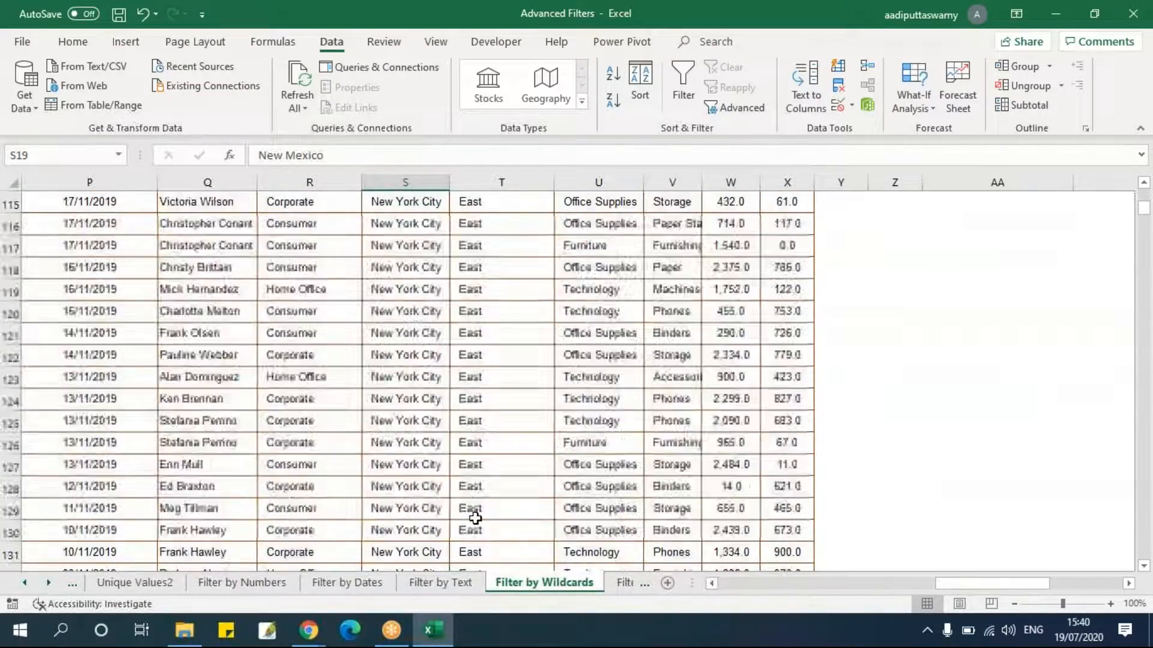
{"action": "left_click", "coordinate": [404, 442]}
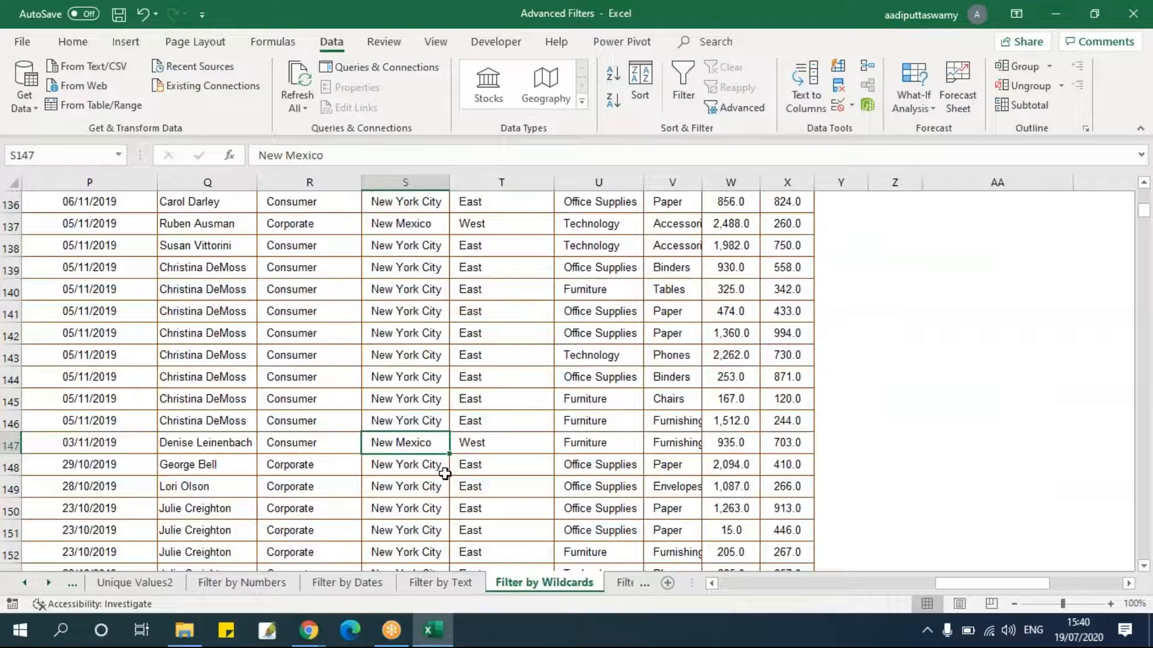
{"action": "key", "text": "ctrl+Down"}
{"action": "key", "text": "ctrl+Up"}
{"action": "key", "text": "Up"}
{"action": "key", "text": "Up"}
{"action": "key", "text": "Up"}
{"action": "key", "text": "Up"}
{"action": "key", "text": "Up"}
{"action": "key", "text": "Up"}
{"action": "key", "text": "Up"}
{"action": "key", "text": "Down"}
{"action": "key", "text": "Down"}
{"action": "key", "text": "Down"}
{"action": "key", "text": "Down"}
{"action": "key", "text": "Down"}
{"action": "key", "text": "Down"}
{"action": "key", "text": "Down"}
{"action": "key", "text": "Left"}
{"action": "key", "text": "Left"}
{"action": "key", "text": "Left"}
{"action": "key", "text": "Left"}
{"action": "key", "text": "Left"}
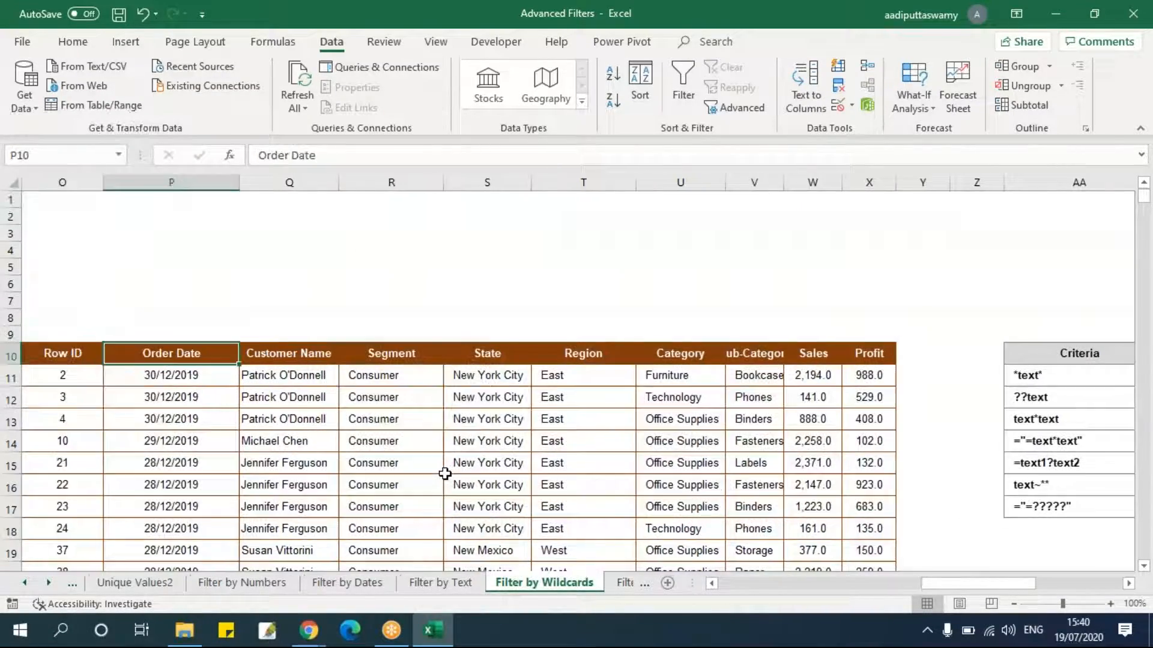
Select and clear the copied filter results starting at O10.
{"action": "key", "text": "Right"}
{"action": "key", "text": "ctrl+shift+Right"}
{"action": "key", "text": "ctrl+shift+Down"}
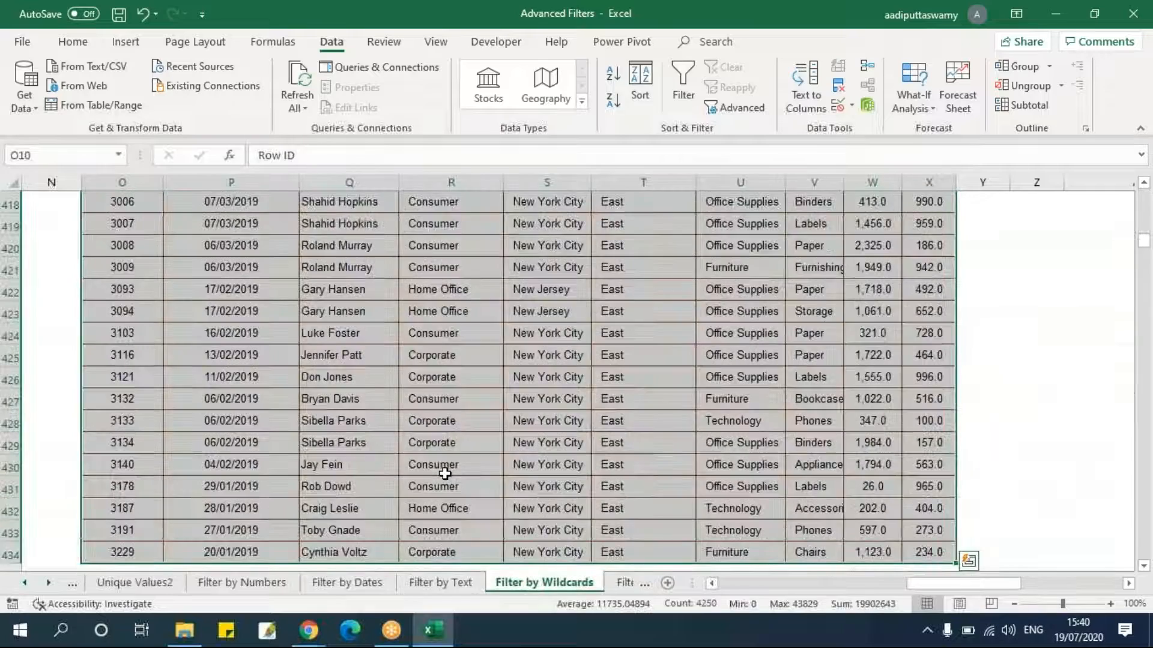
{"action": "key", "text": "ctrl+BackSpace"}
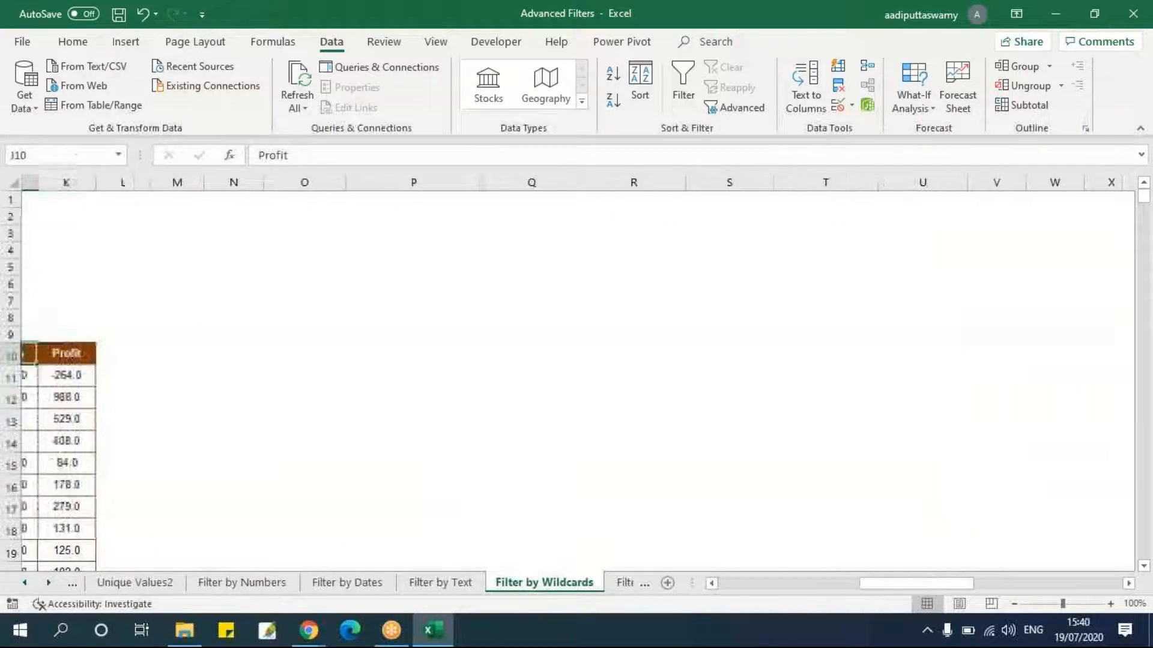
Change the State criterion in F5 to *York*.
{"action": "key", "text": "Home"}
{"action": "double_click", "coordinate": [447, 268]}
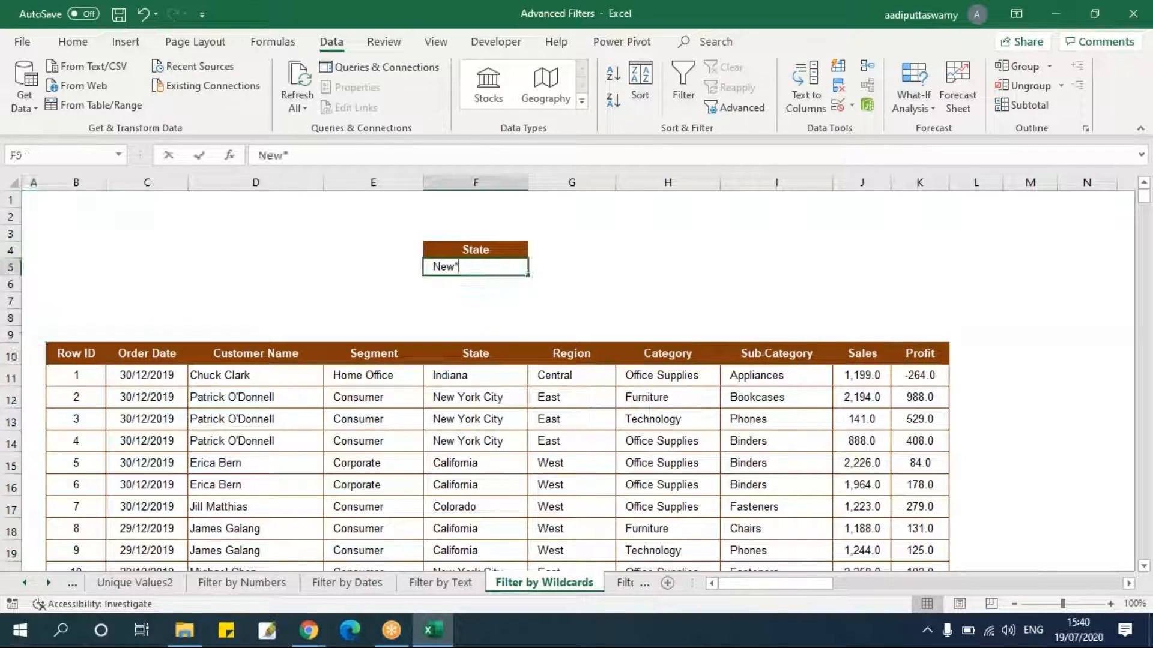
{"action": "key", "text": "shift+Home"}
{"action": "type", "text": "*"}
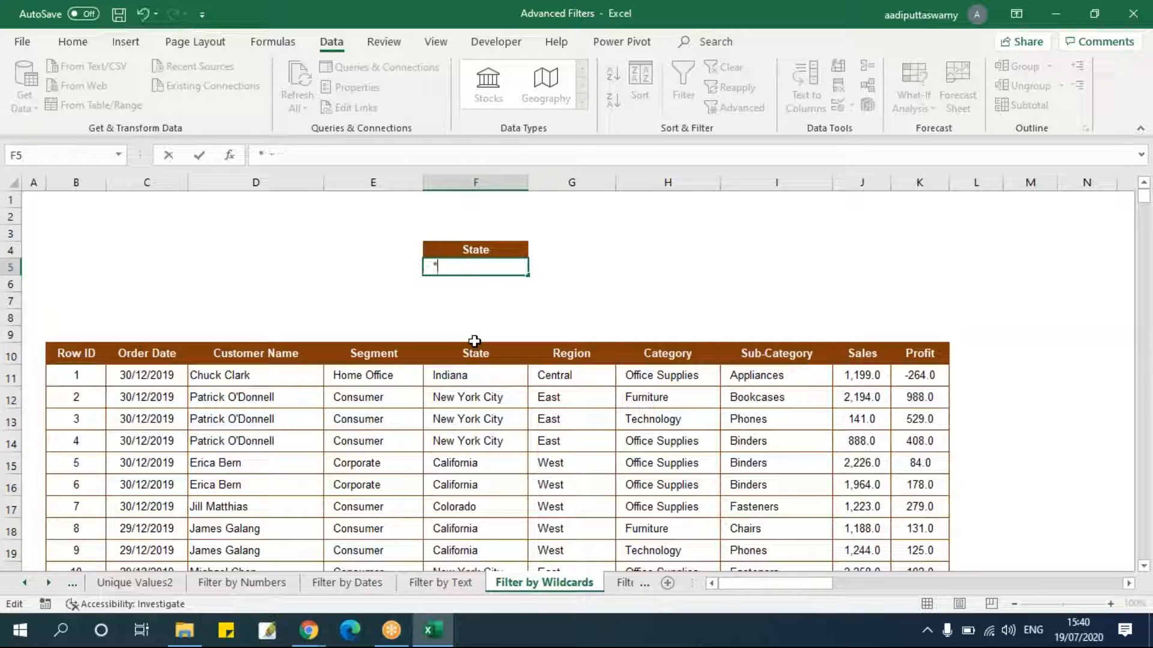
{"action": "type", "text": "Your"}
{"action": "left_click", "coordinate": [474, 340]}
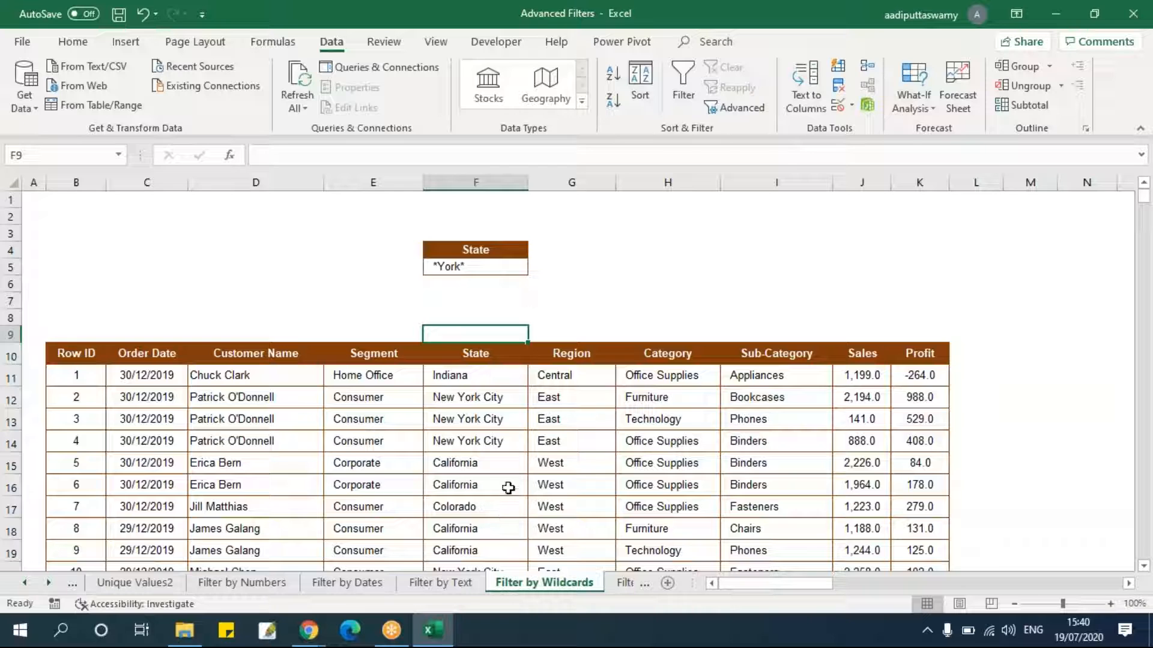
{"action": "double_click", "coordinate": [454, 397]}
{"action": "double_click", "coordinate": [447, 397]}
{"action": "left_click_drag", "start_coordinate": [484, 397], "coordinate": [524, 396]}
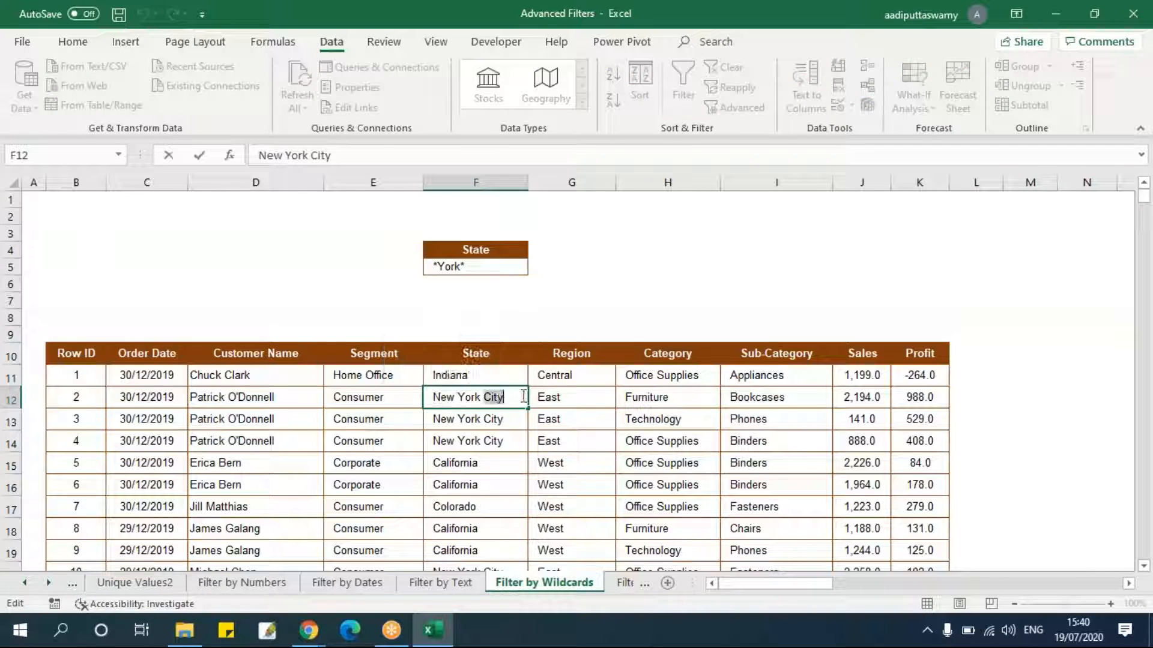
{"action": "left_click", "coordinate": [517, 466]}
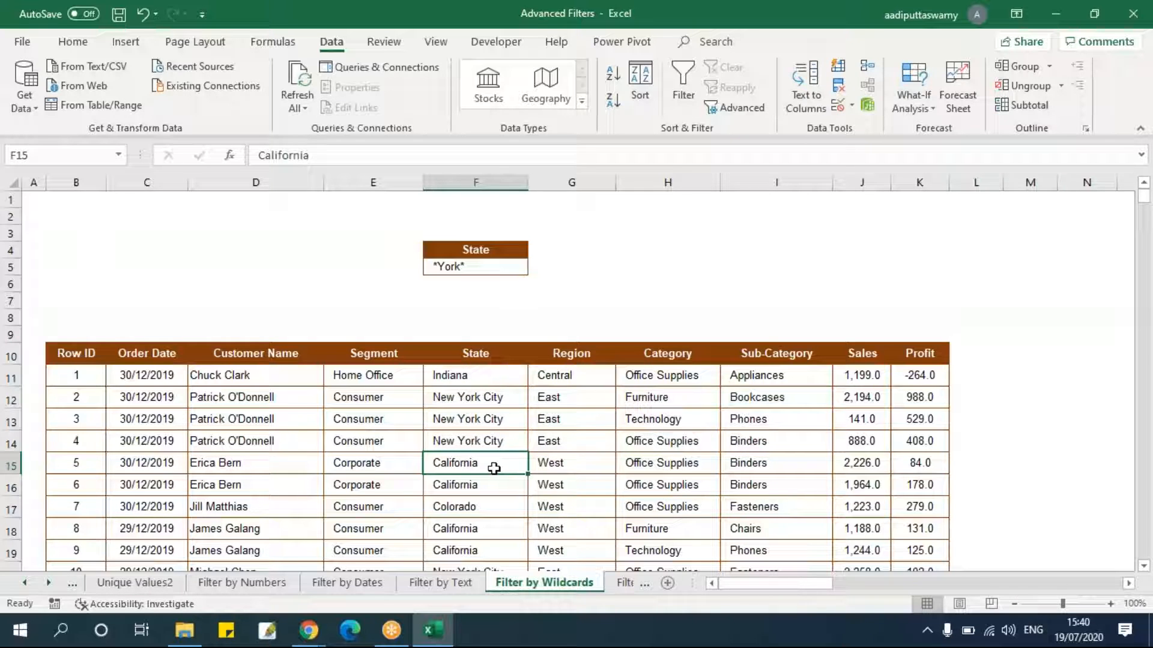
Run Advanced Filter on list range B10:K3322 with the F4:F5 criteria, copying the results to O10.
{"action": "left_click", "coordinate": [263, 358]}
{"action": "left_click", "coordinate": [737, 108]}
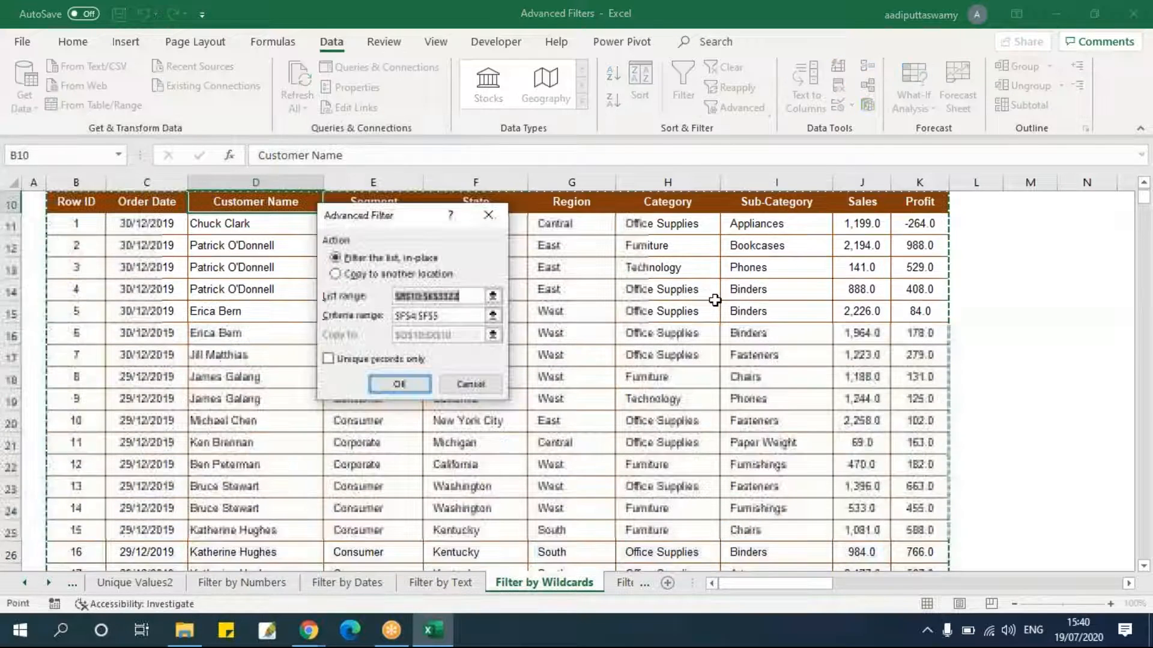
{"action": "left_click", "coordinate": [492, 296]}
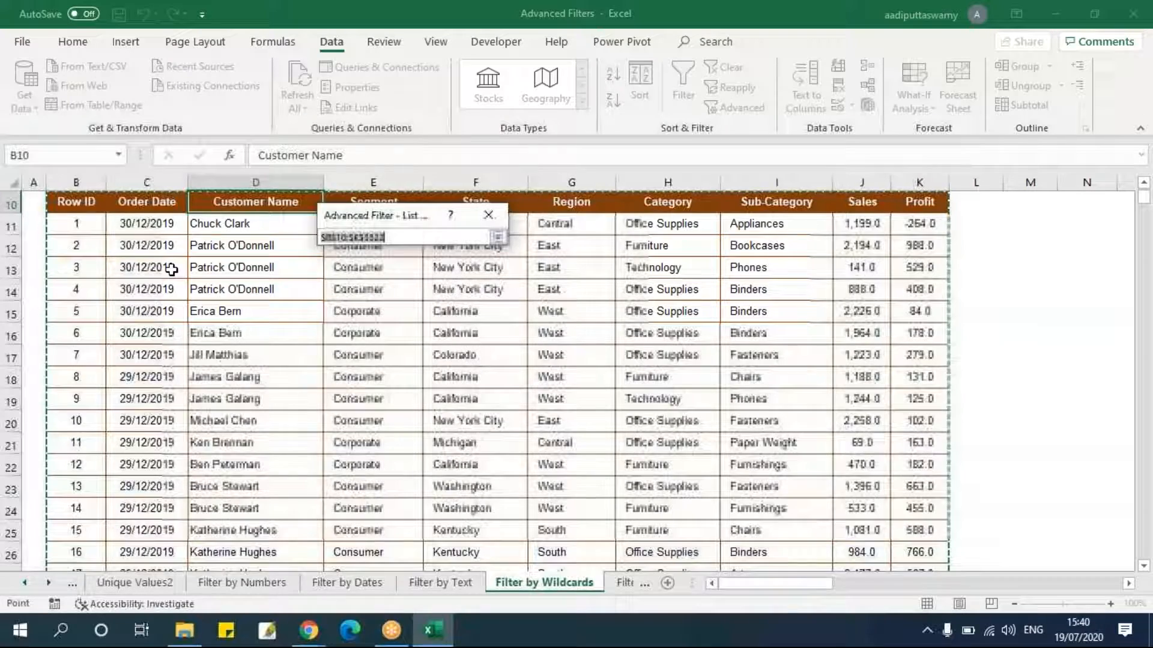
{"action": "left_click", "coordinate": [77, 203]}
{"action": "key", "text": "ctrl+shift+Right"}
{"action": "key", "text": "ctrl+shift+Down"}
{"action": "left_click", "coordinate": [497, 237]}
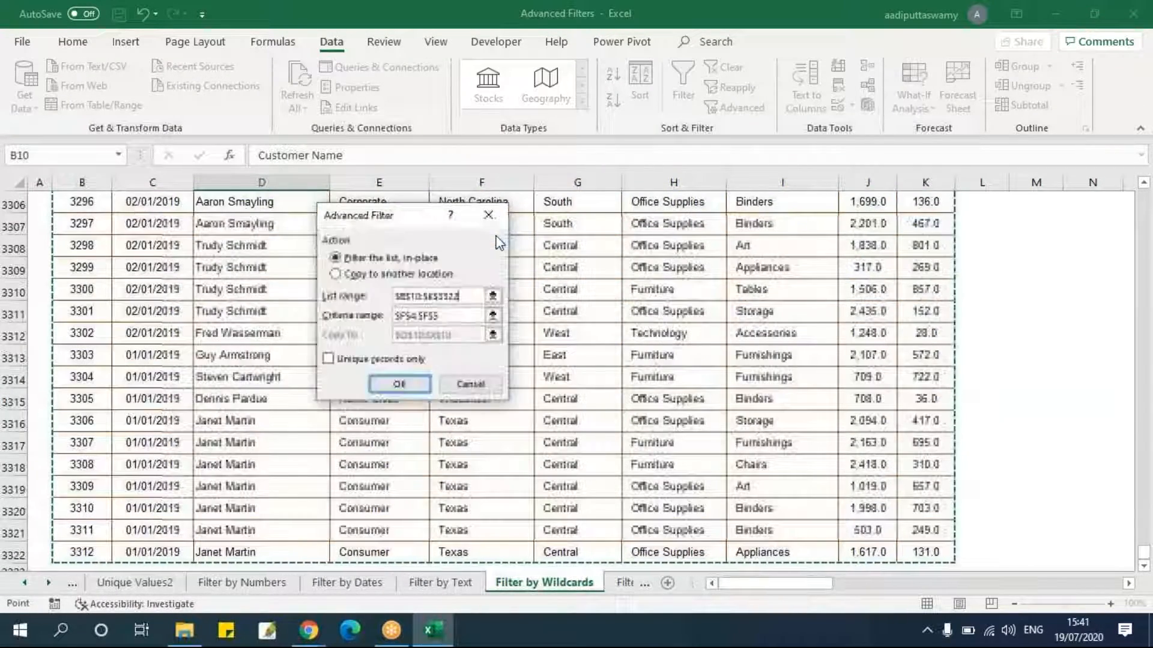
{"action": "left_click", "coordinate": [493, 318]}
{"action": "left_click_drag", "start_coordinate": [515, 249], "coordinate": [515, 263]}
{"action": "left_click", "coordinate": [498, 238]}
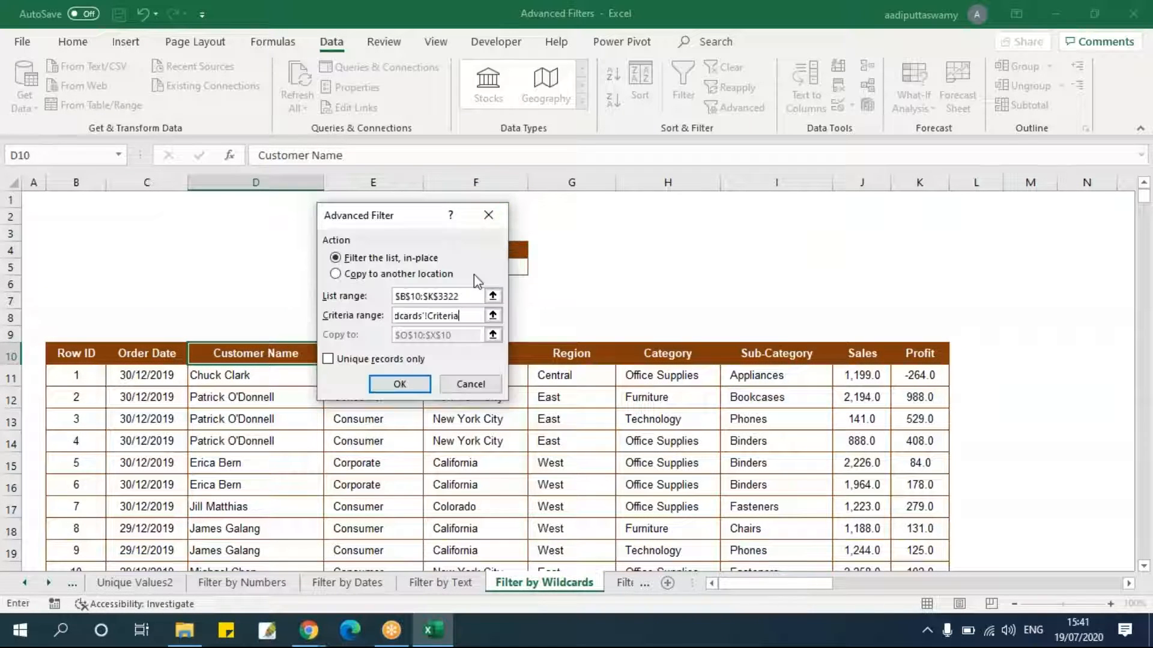
{"action": "left_click", "coordinate": [371, 275]}
{"action": "left_click", "coordinate": [493, 334]}
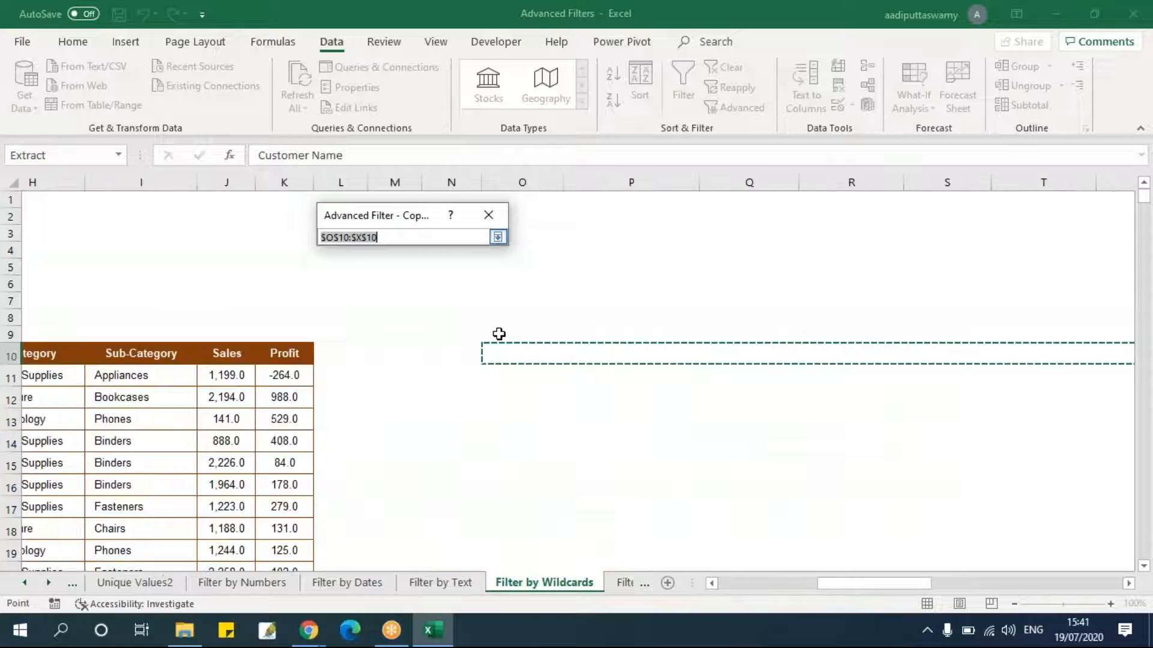
{"action": "left_click", "coordinate": [276, 364]}
{"action": "left_click", "coordinate": [498, 237]}
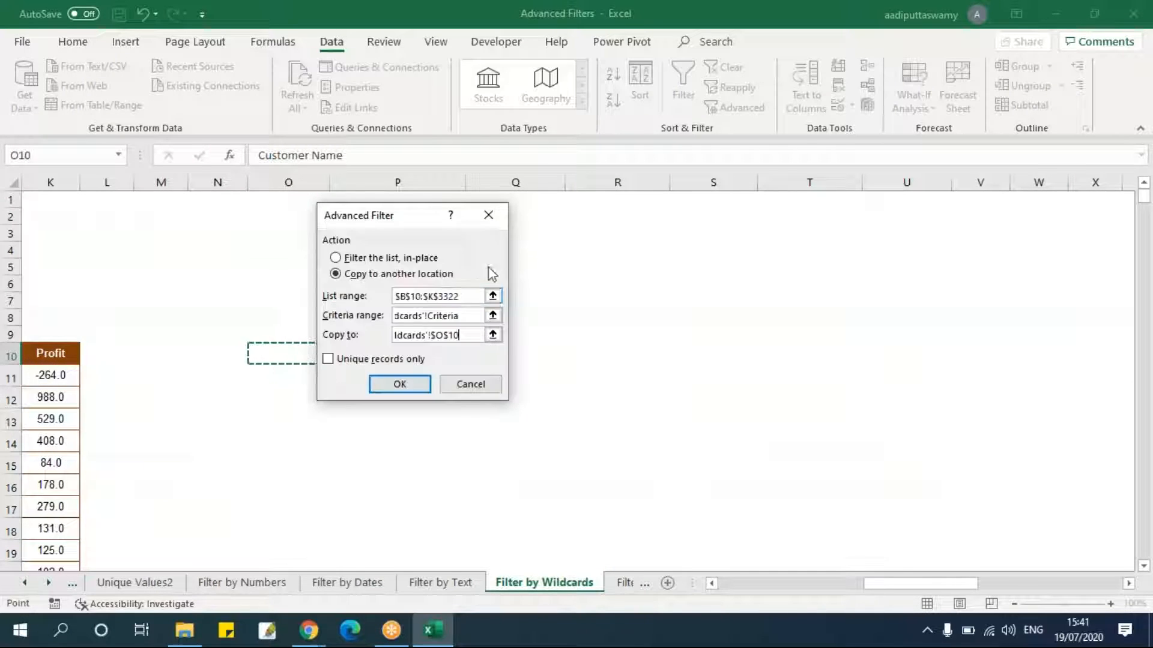
{"action": "left_click", "coordinate": [399, 384]}
Add AutoFilter to the copied results' header row and inspect the values offered in the State filter.
{"action": "left_click_drag", "start_coordinate": [808, 584], "coordinate": [907, 582]}
{"action": "left_click", "coordinate": [655, 354]}
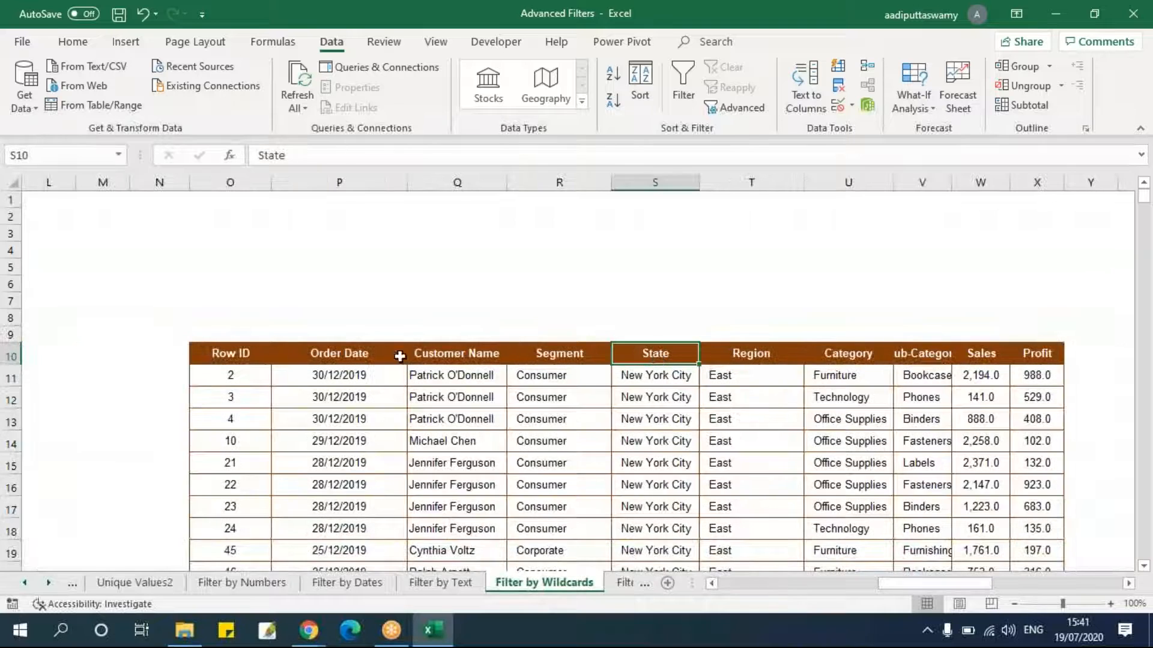
{"action": "left_click_drag", "start_coordinate": [216, 350], "coordinate": [1039, 352]}
{"action": "key", "text": "alt+d"}
{"action": "key", "text": "f"}
{"action": "key", "text": "f"}
{"action": "left_click", "coordinate": [731, 460]}
{"action": "left_click", "coordinate": [691, 356]}
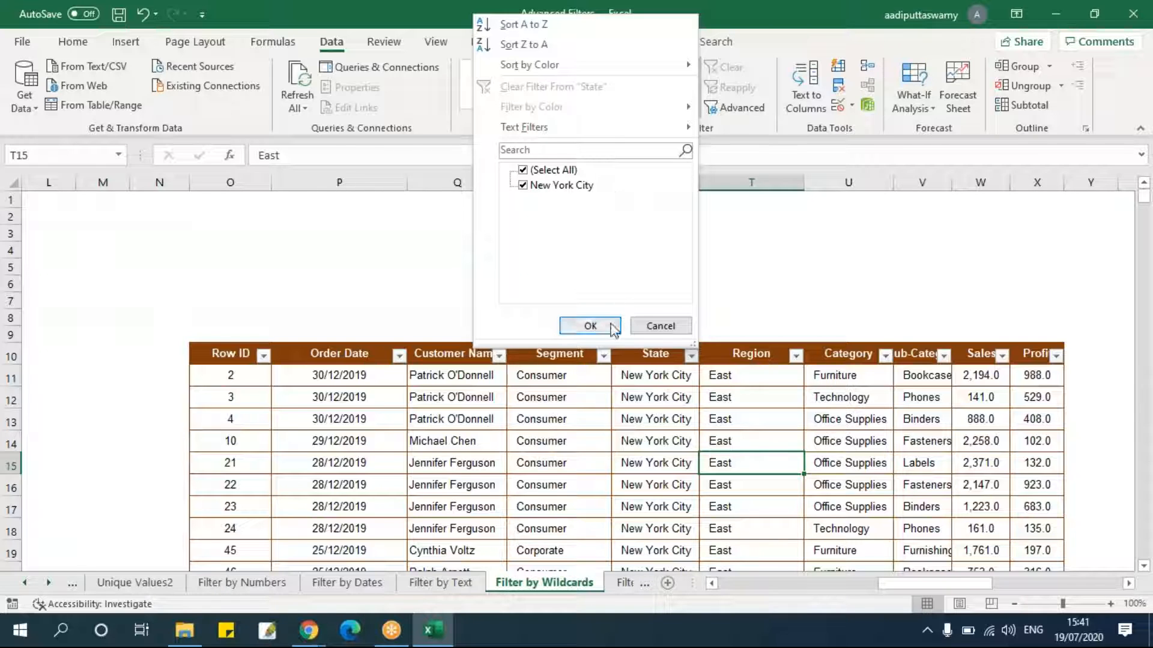
{"action": "left_click", "coordinate": [590, 325]}
{"action": "left_click", "coordinate": [574, 415]}
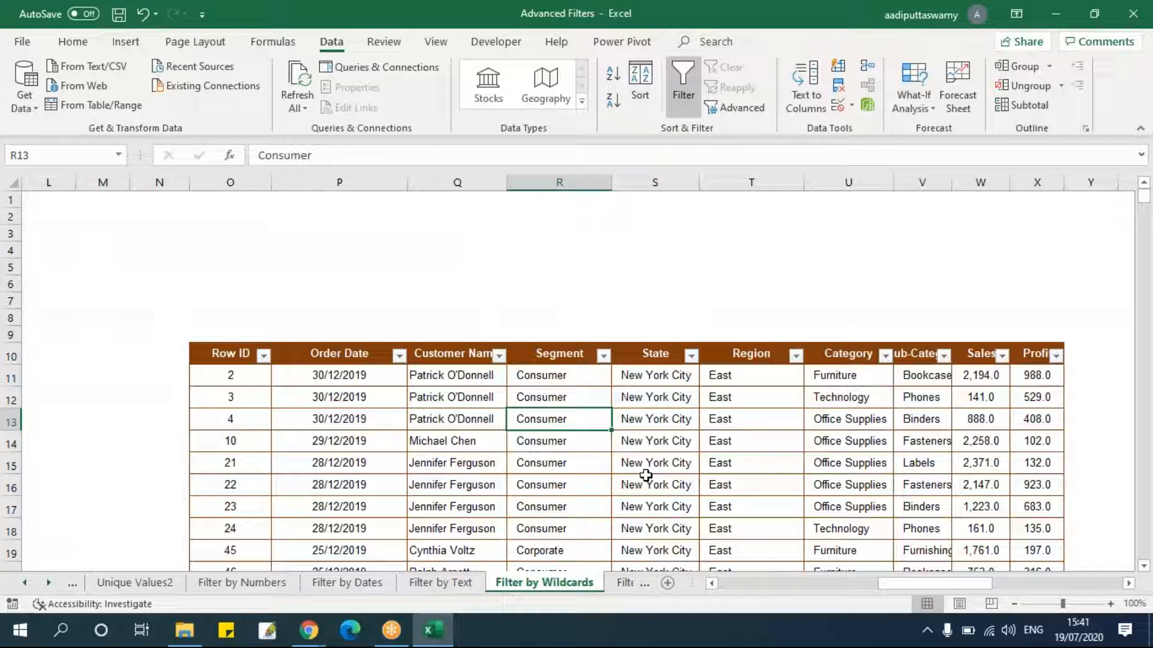
Review the wildcard criteria reference table in columns AA and AB.
{"action": "left_click_drag", "start_coordinate": [941, 581], "coordinate": [1014, 581]}
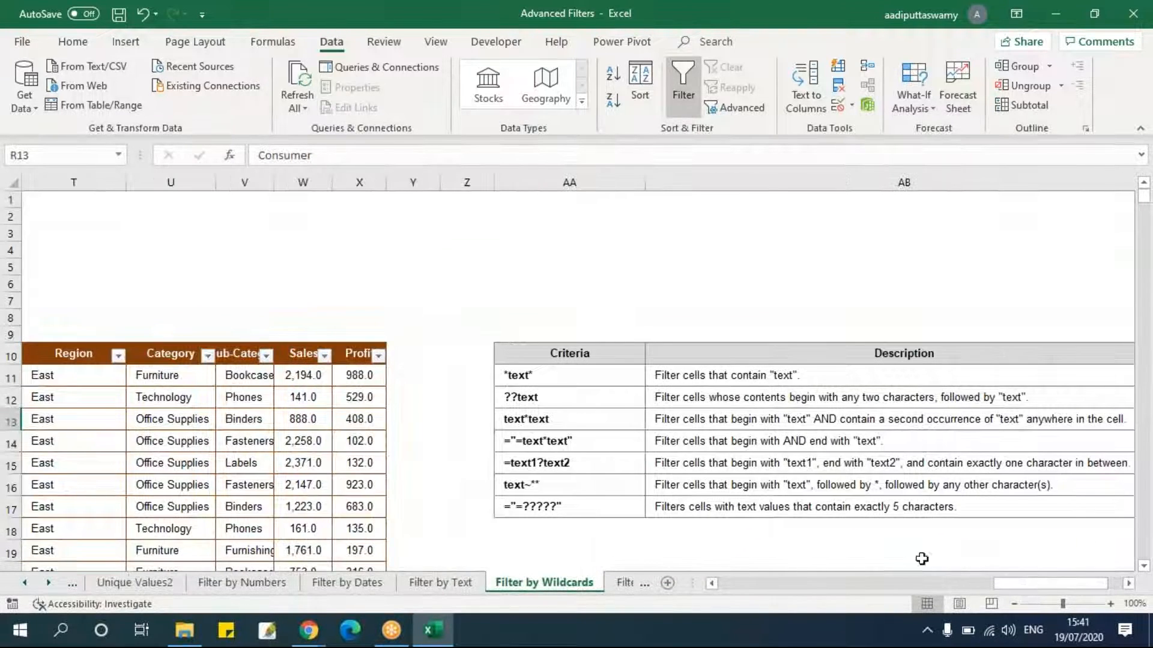
{"action": "left_click", "coordinate": [612, 427]}
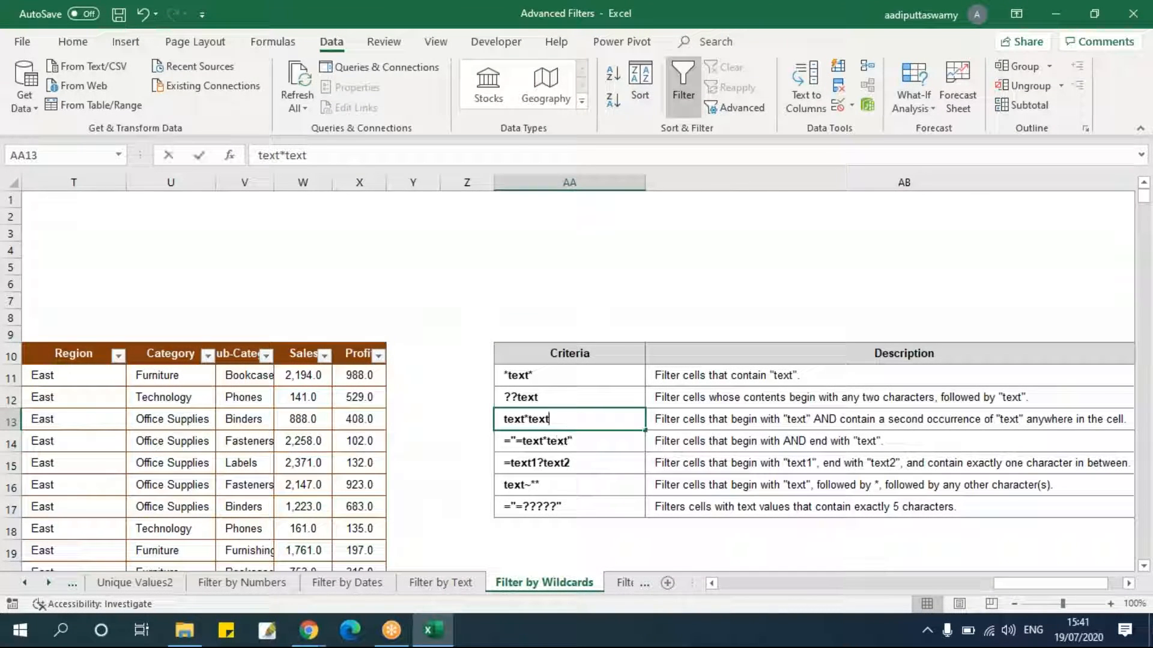
{"action": "double_click", "coordinate": [548, 419]}
{"action": "key", "text": "Return"}
{"action": "left_click", "coordinate": [570, 419]}
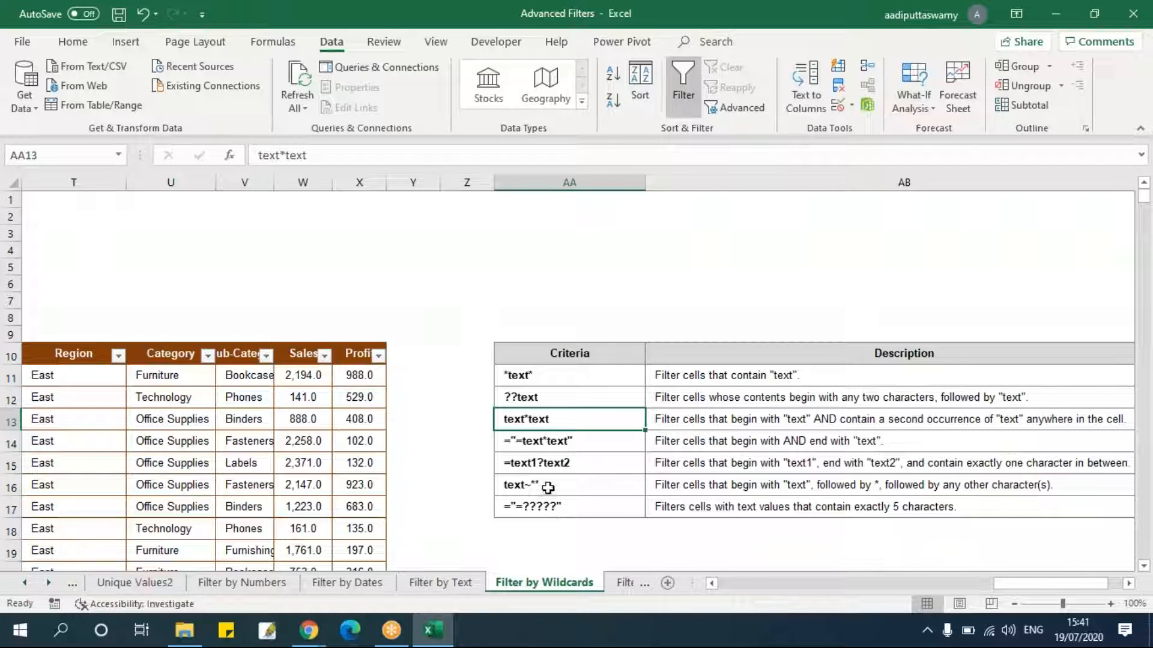
{"action": "left_click", "coordinate": [548, 487]}
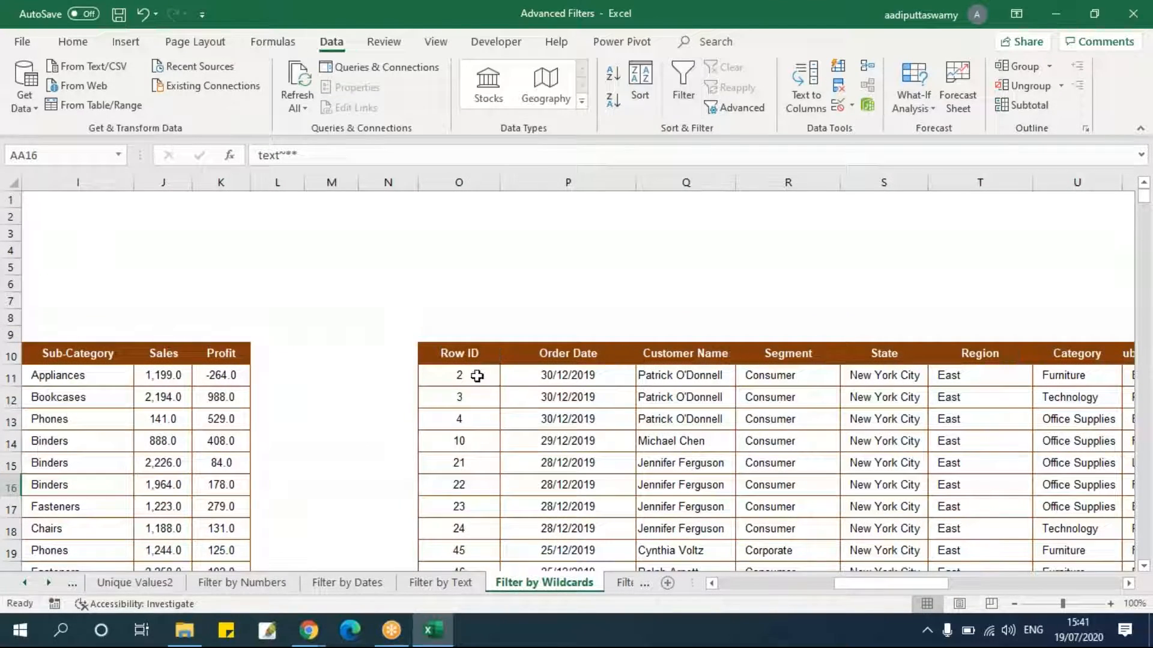
Select and clear the copied filter results starting at O10.
{"action": "left_click", "coordinate": [457, 354]}
{"action": "key", "text": "ctrl+shift+Right"}
{"action": "key", "text": "ctrl+shift+Down"}
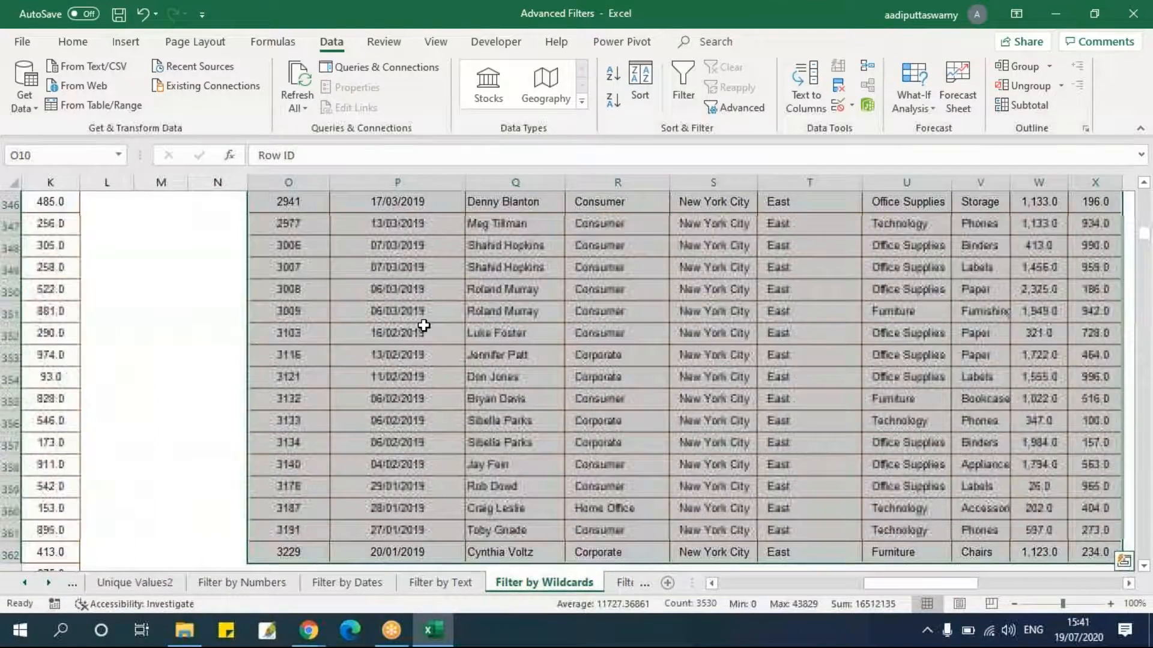
{"action": "key", "text": "Delete"}
Turn on AutoFilter for the main list's header row B10:K10 and browse the Sub-Category filter values.
{"action": "key", "text": "Left"}
{"action": "key", "text": "Left"}
{"action": "key", "text": "Left"}
{"action": "key", "text": "Left"}
{"action": "key", "text": "Left"}
{"action": "key", "text": "Left"}
{"action": "key", "text": "Left"}
{"action": "key", "text": "Left"}
{"action": "key", "text": "Left"}
{"action": "key", "text": "Left"}
{"action": "key", "text": "Left"}
{"action": "key", "text": "Left"}
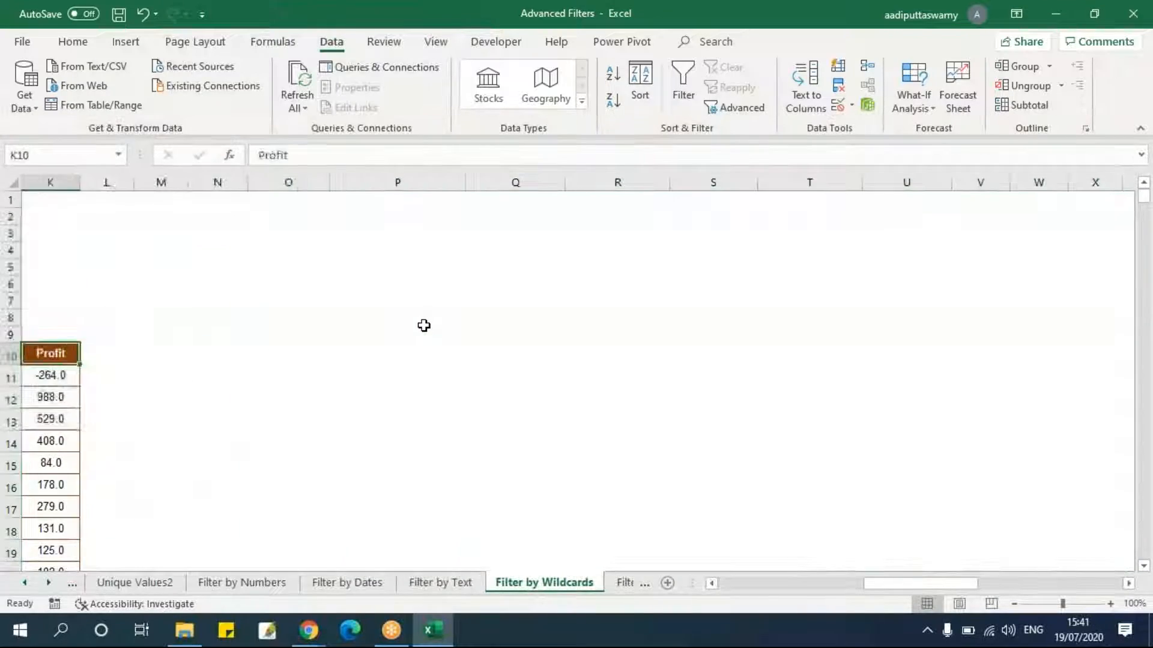
{"action": "key", "text": "Left"}
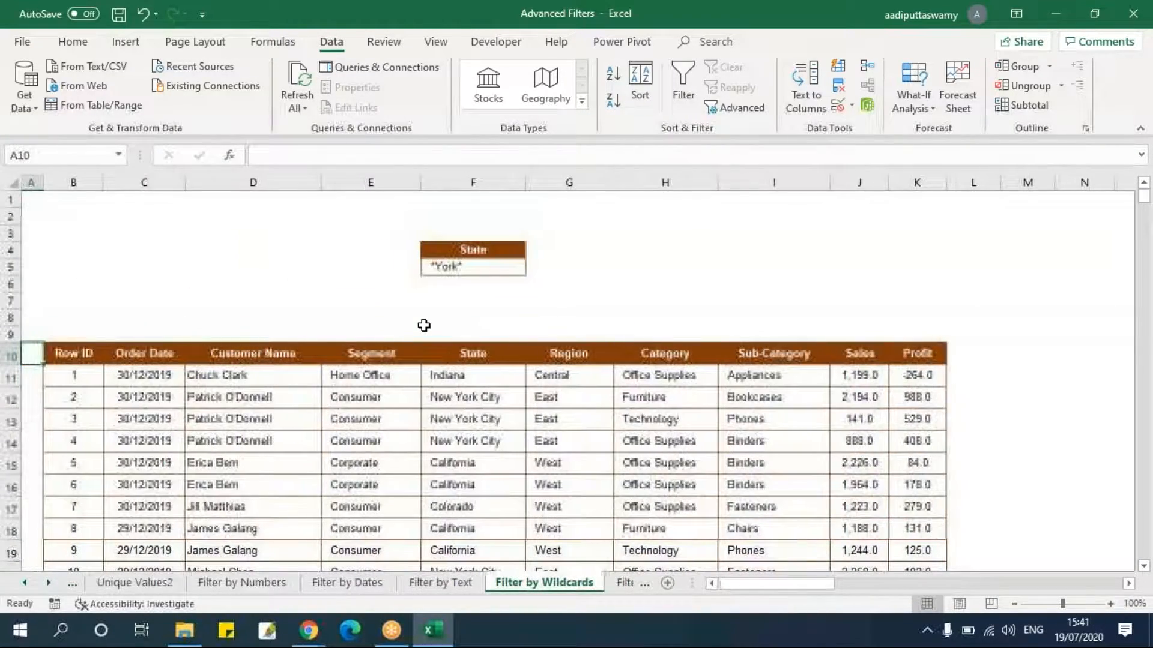
{"action": "key", "text": "ctrl+shift+Right"}
{"action": "key", "text": "alt+d"}
{"action": "key", "text": "f"}
{"action": "key", "text": "f"}
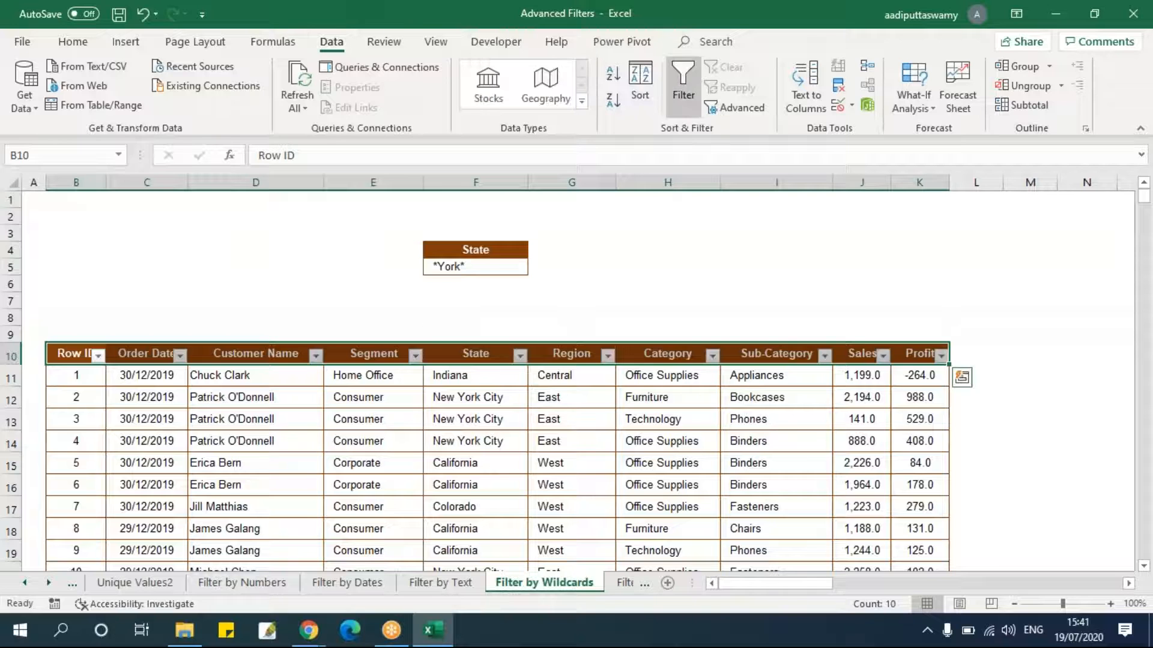
{"action": "left_click", "coordinate": [877, 431]}
{"action": "left_click", "coordinate": [826, 356]}
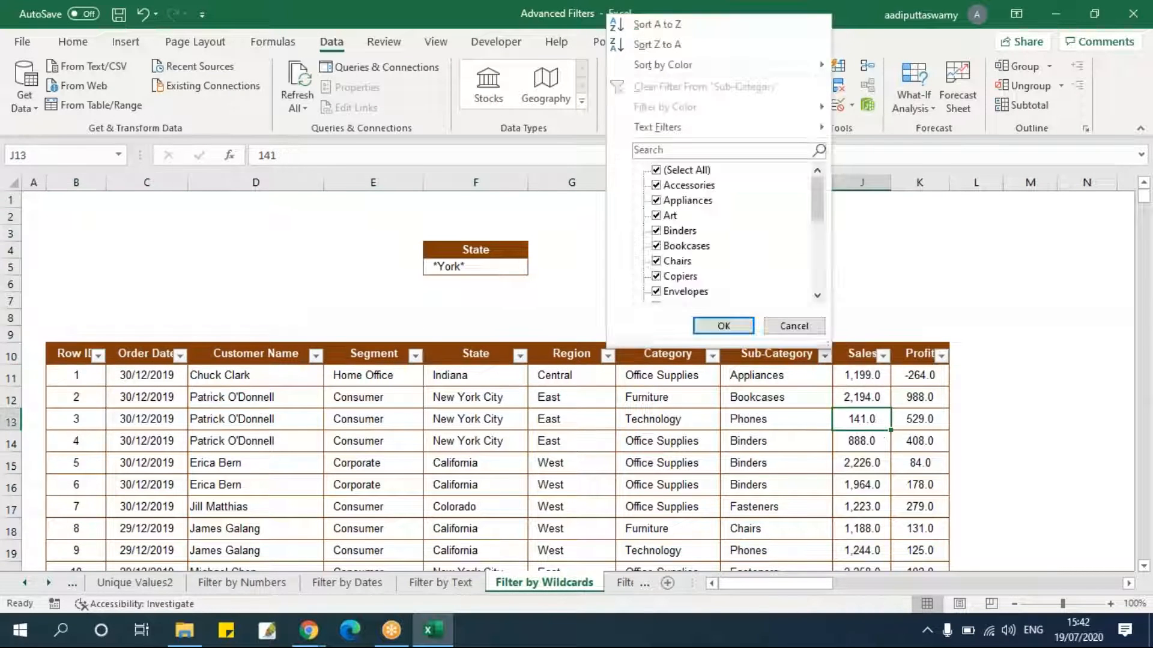
{"action": "mouse_move", "coordinate": [826, 214]}
{"action": "left_mouse_down"}
{"action": "mouse_move", "coordinate": [827, 271]}
{"action": "mouse_move", "coordinate": [828, 233]}
{"action": "left_mouse_up"}
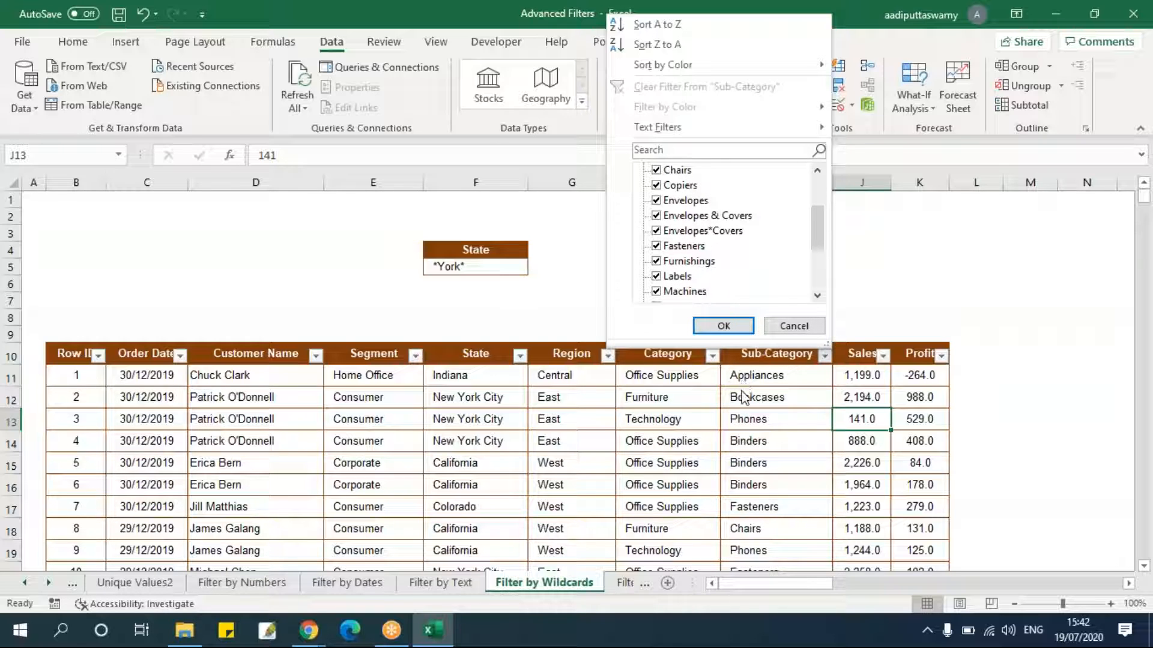
{"action": "left_click", "coordinate": [747, 332]}
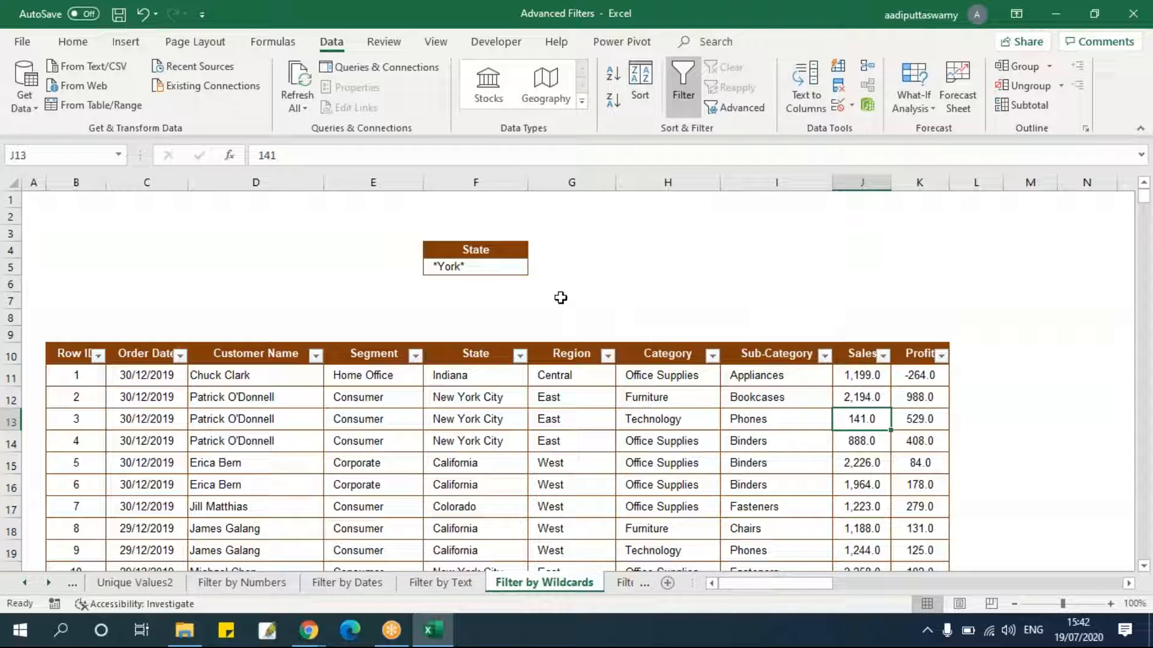
Copy the Sub-Category header and its first value into I3:I4 as a new criteria block.
{"action": "left_click_drag", "start_coordinate": [778, 356], "coordinate": [778, 377]}
{"action": "key", "text": "ctrl+c"}
{"action": "left_click", "coordinate": [754, 237]}
{"action": "key", "text": "ctrl+v"}
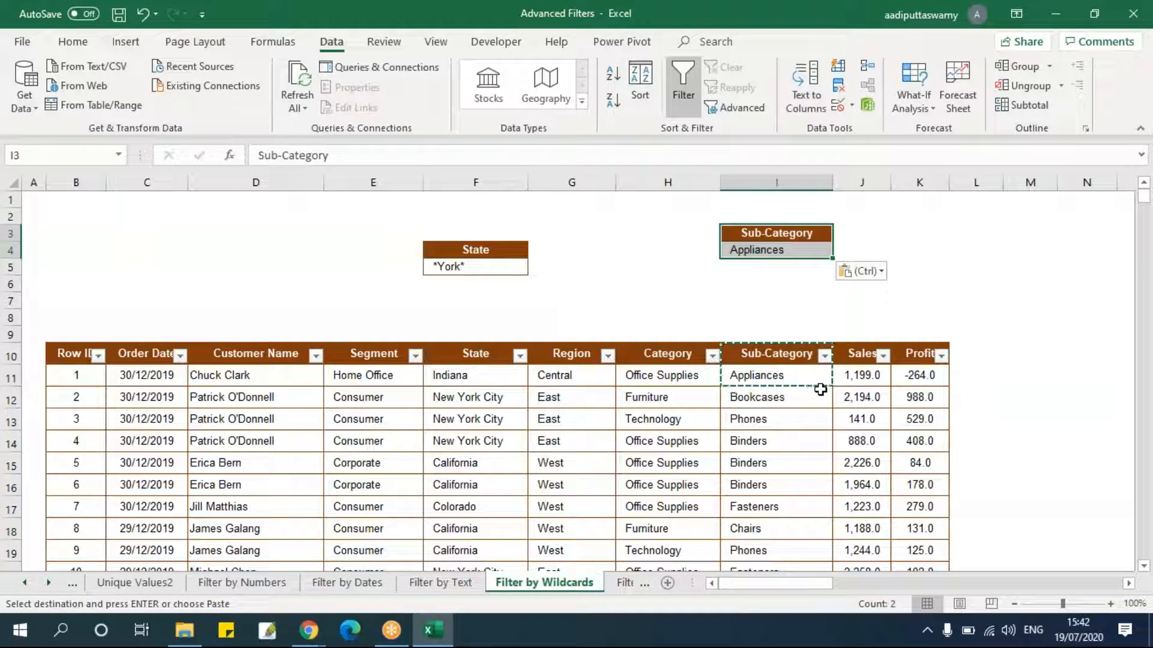
{"action": "key", "text": "Escape"}
Filter the main list to show only the Envelopes*Covers sub-category.
{"action": "left_click", "coordinate": [825, 355]}
{"action": "left_click", "coordinate": [655, 170]}
{"action": "left_click", "coordinate": [818, 266]}
{"action": "left_click_drag", "start_coordinate": [816, 260], "coordinate": [819, 230]}
{"action": "left_click", "coordinate": [662, 200]}
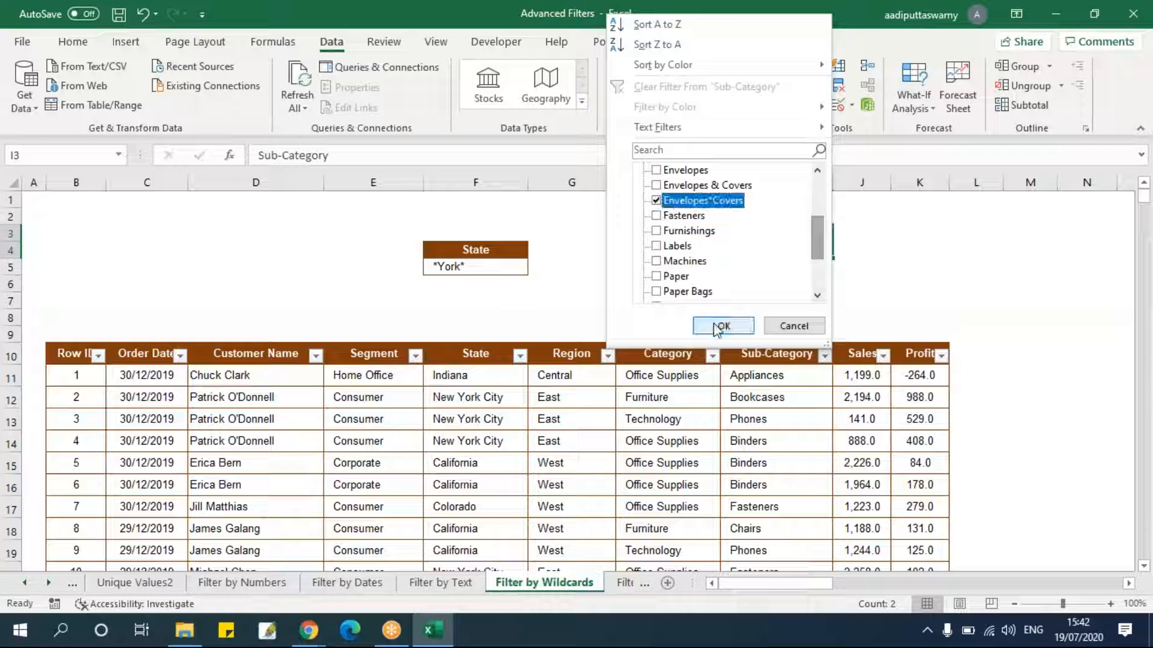
{"action": "left_click", "coordinate": [718, 326]}
Copy the Envelopes*Covers value into I4 and turn off the AutoFilter on the main list.
{"action": "key", "text": "ctrl+c"}
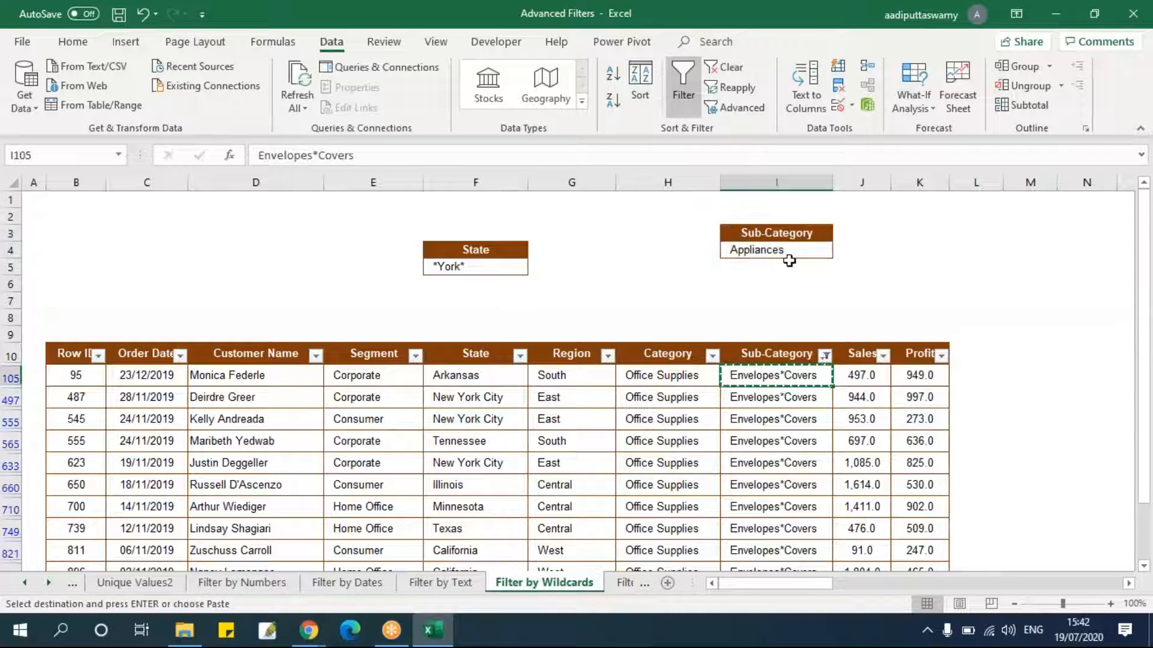
{"action": "left_click", "coordinate": [787, 258]}
{"action": "key", "text": "ctrl+v"}
{"action": "key", "text": "Escape"}
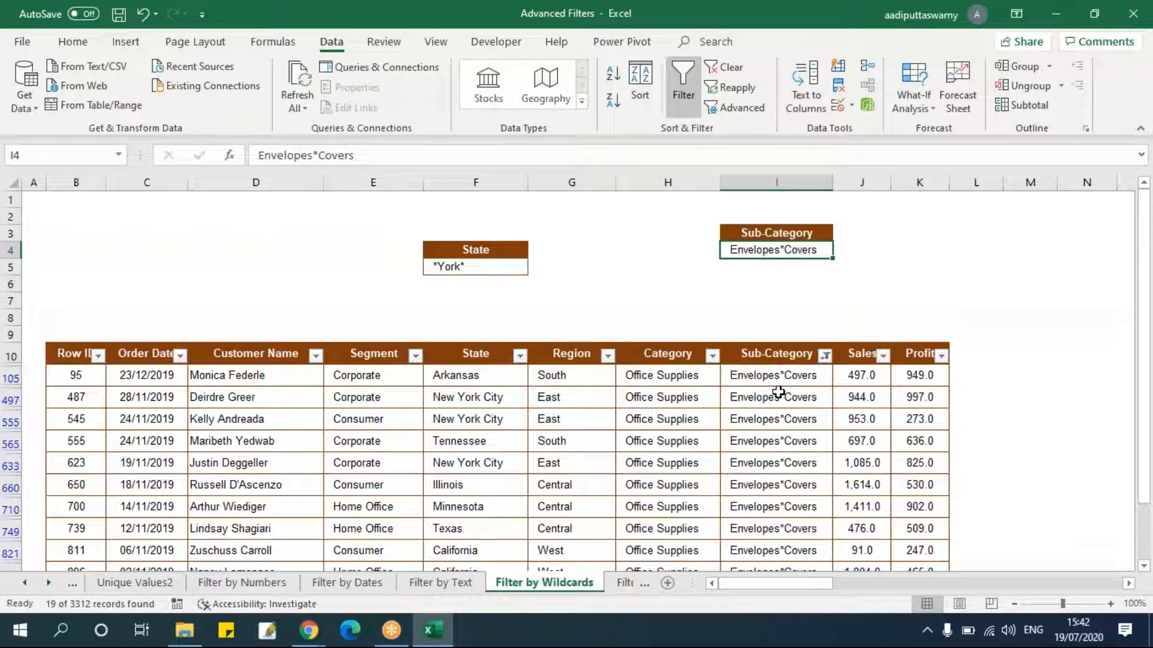
{"action": "key", "text": "alt+d"}
{"action": "key", "text": "f"}
{"action": "key", "text": "f"}
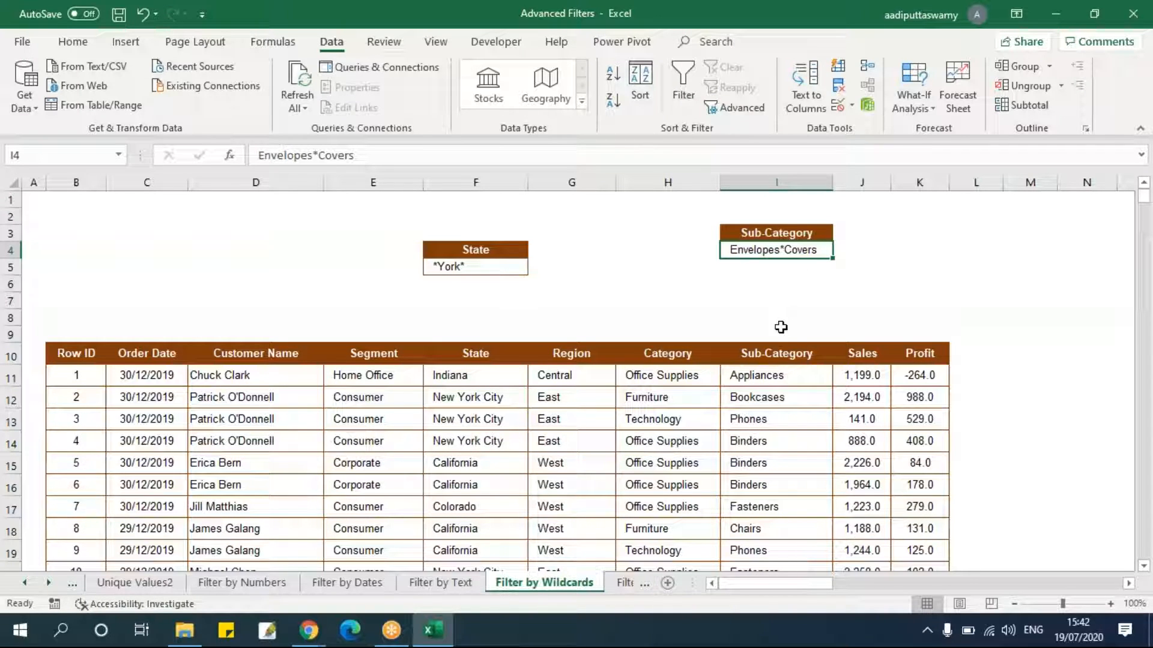
Run Advanced Filter on the list B10:K3322 with criteria range I3:I4, copying the results to O10.
{"action": "left_click", "coordinate": [70, 354]}
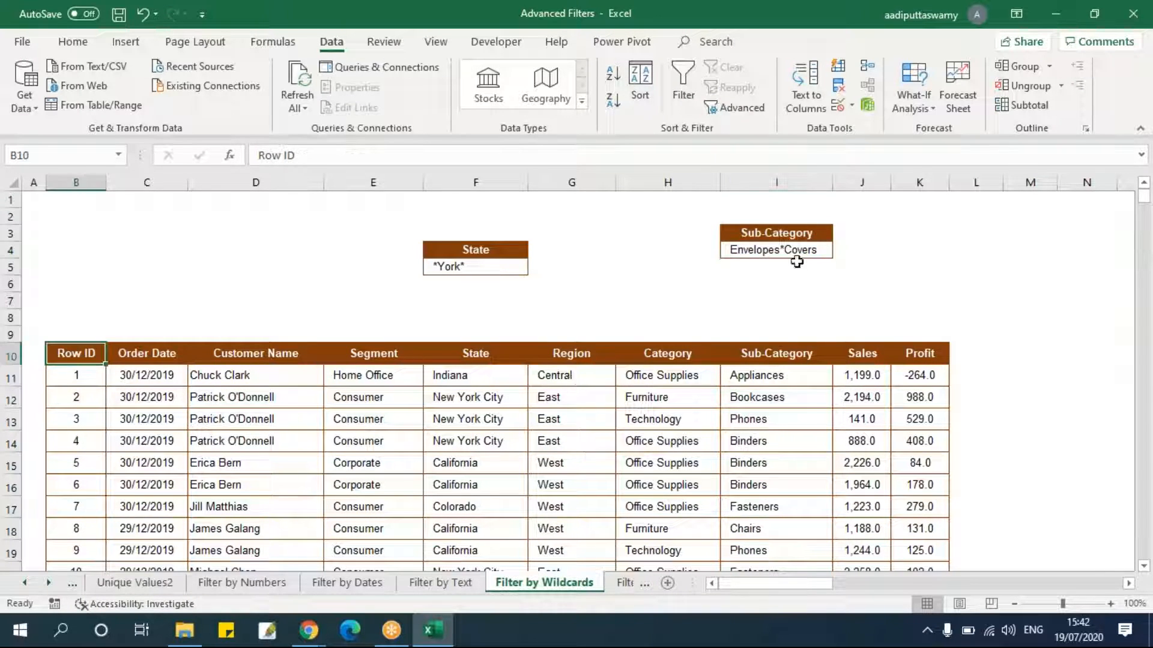
{"action": "left_click_drag", "start_coordinate": [805, 583], "coordinate": [780, 585]}
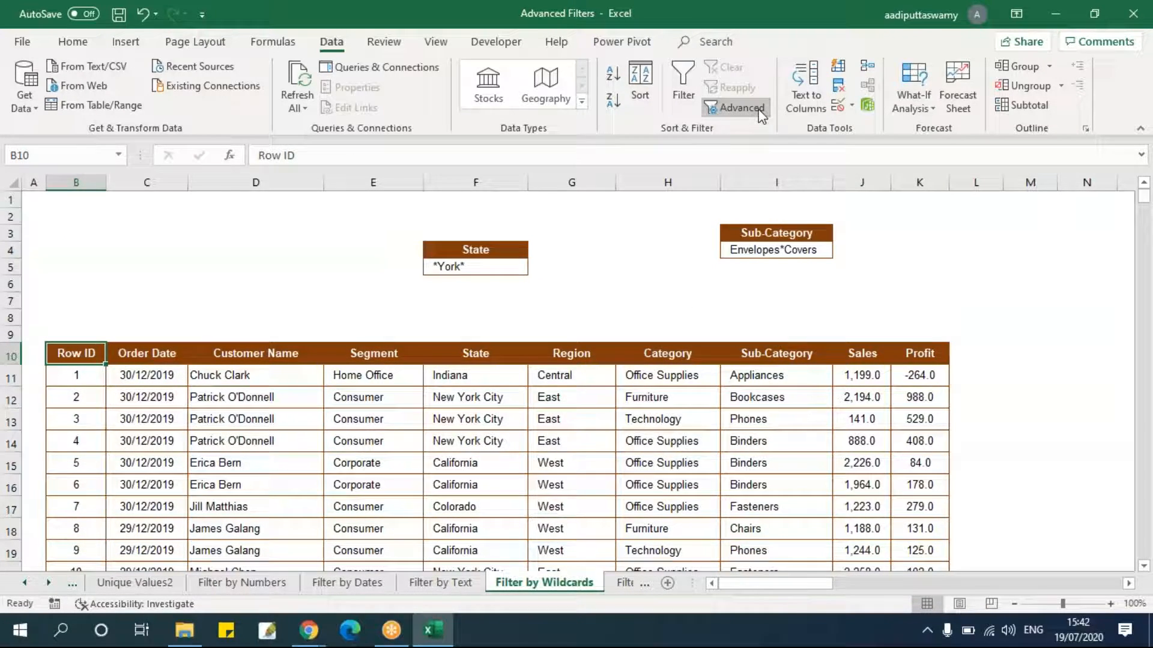
{"action": "left_click", "coordinate": [742, 108]}
{"action": "left_click", "coordinate": [385, 275]}
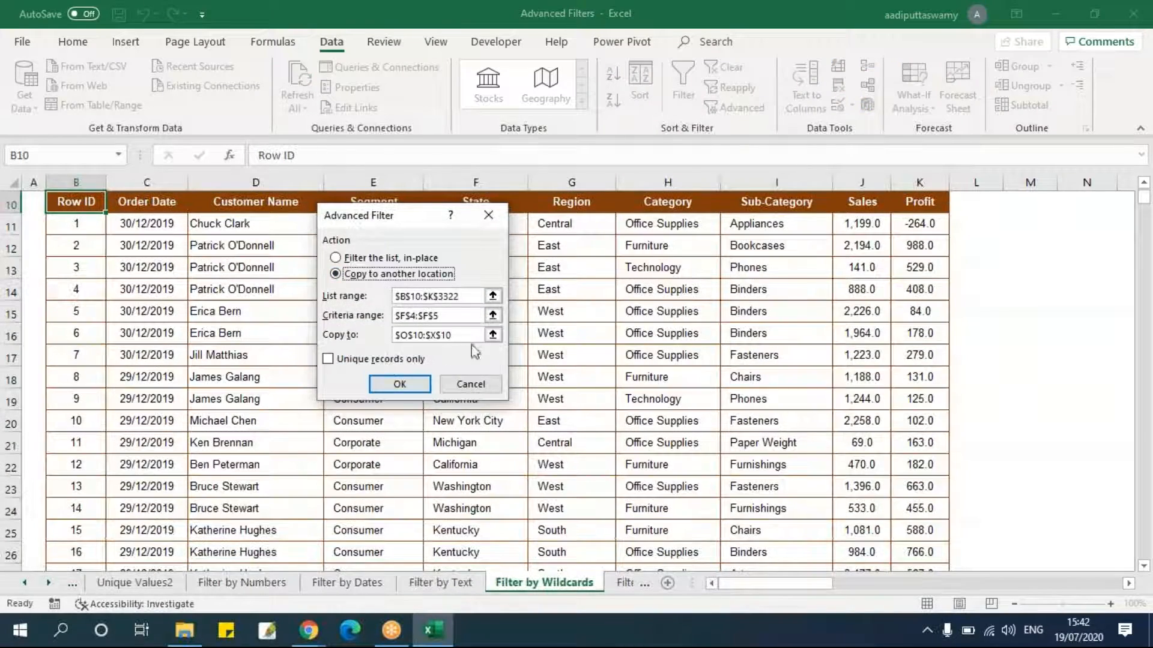
{"action": "left_click", "coordinate": [492, 296]}
{"action": "left_click", "coordinate": [85, 203]}
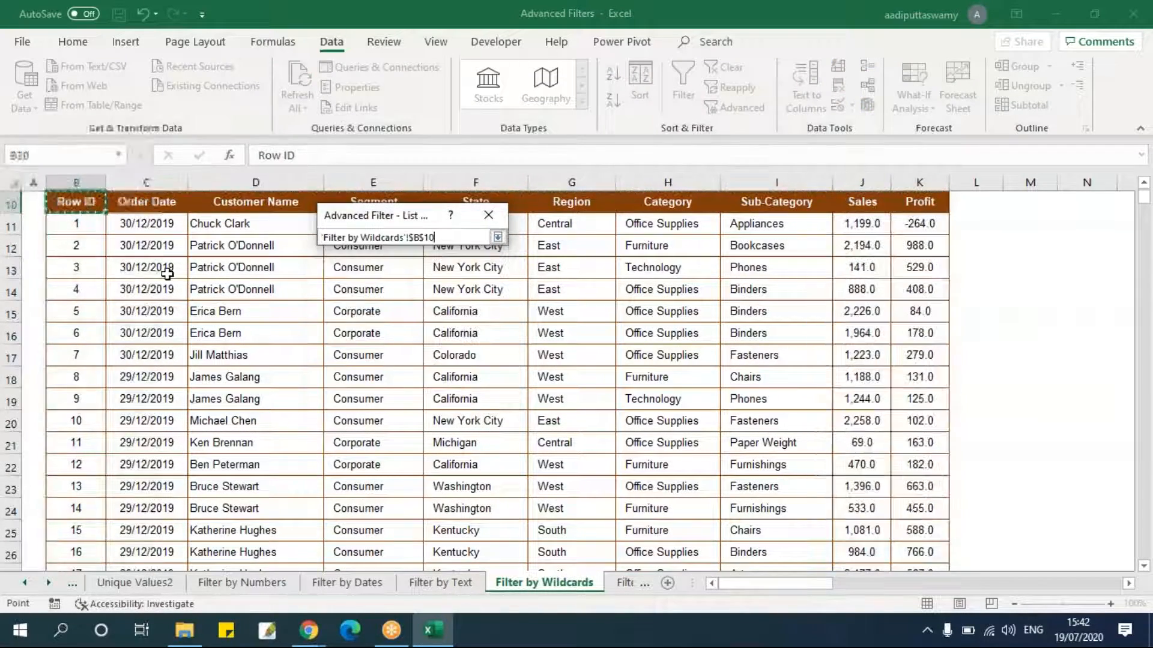
{"action": "key", "text": "ctrl+shift+Right"}
{"action": "key", "text": "ctrl+shift+Down"}
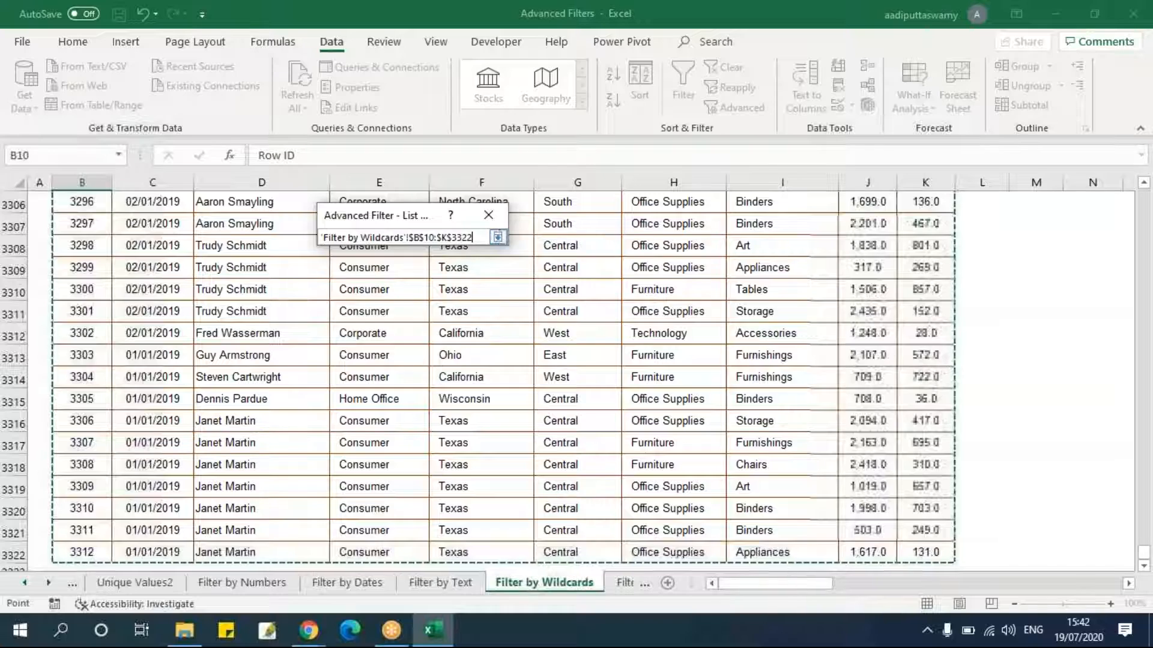
{"action": "left_click", "coordinate": [498, 237]}
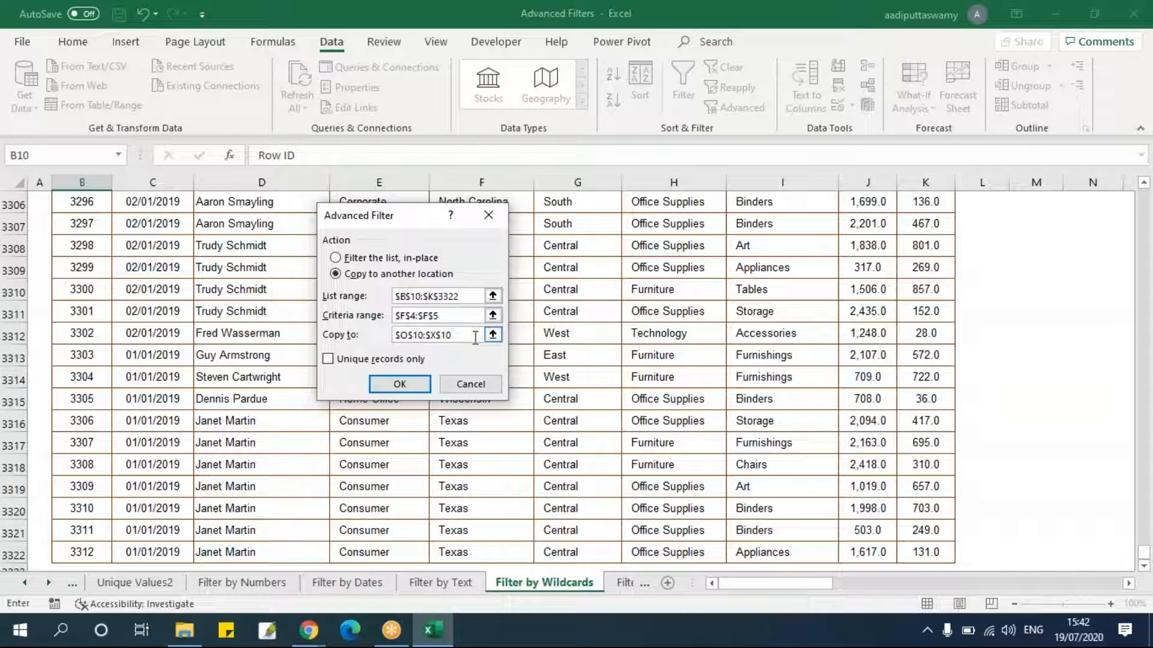
{"action": "left_click", "coordinate": [492, 315]}
{"action": "scroll", "coordinate": [827, 373], "scroll_direction": "up", "scroll_amount": 1}
{"action": "left_click_drag", "start_coordinate": [775, 232], "coordinate": [805, 249]}
{"action": "left_click", "coordinate": [498, 237]}
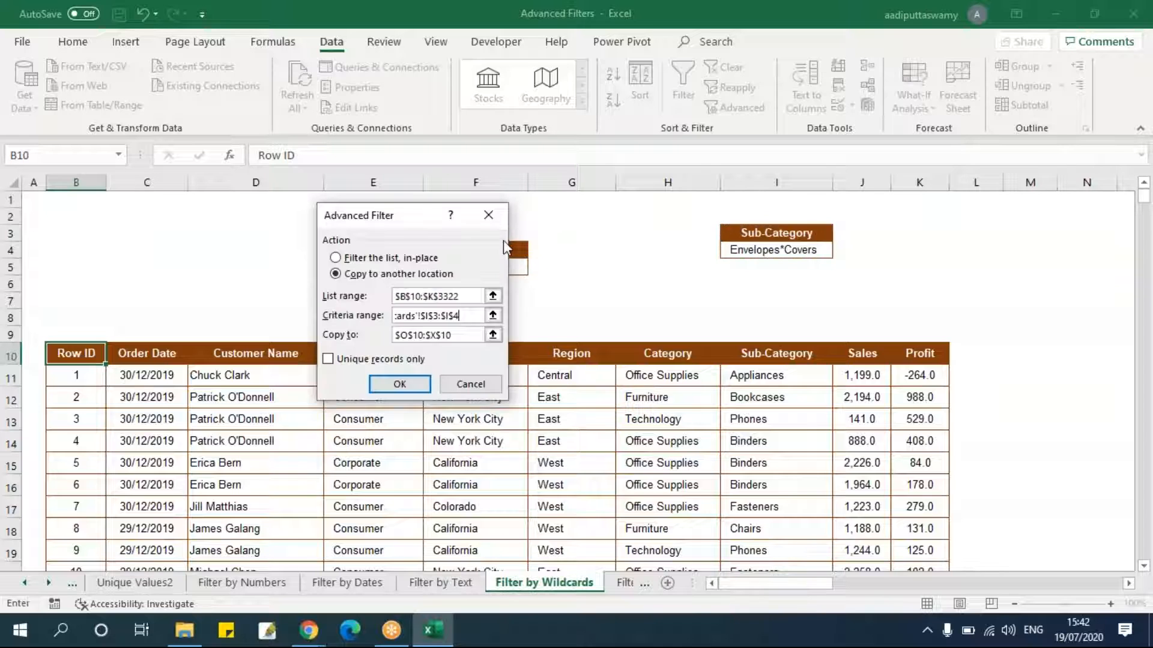
{"action": "left_click", "coordinate": [491, 335]}
{"action": "left_click", "coordinate": [275, 353]}
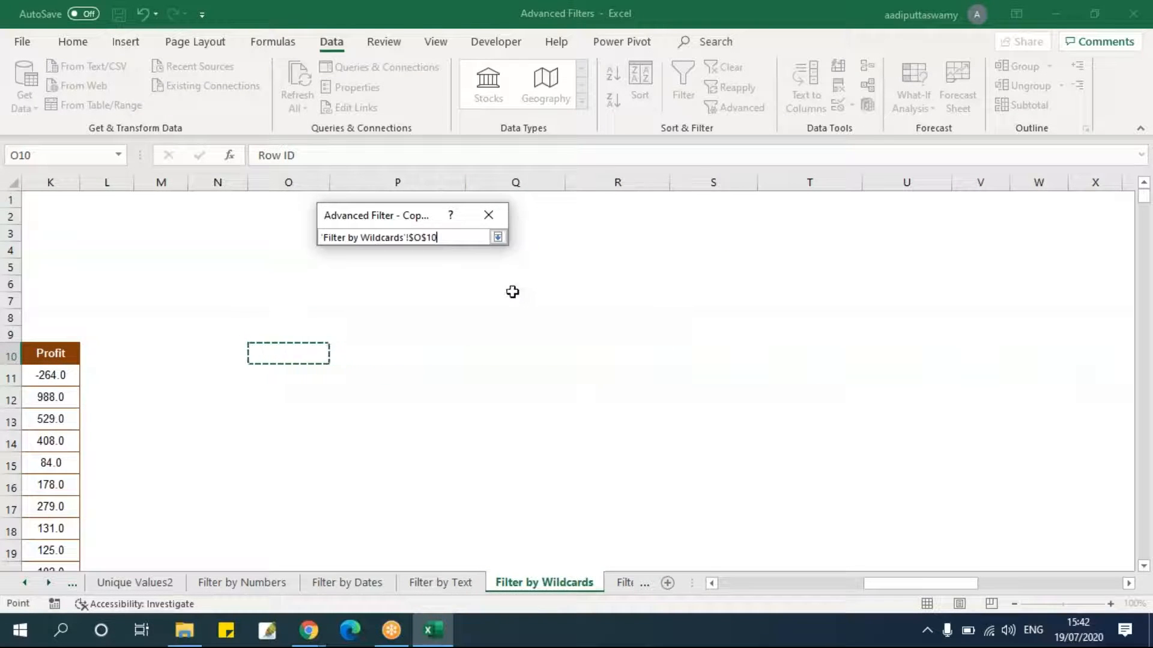
{"action": "left_click", "coordinate": [498, 237]}
{"action": "left_click", "coordinate": [419, 391]}
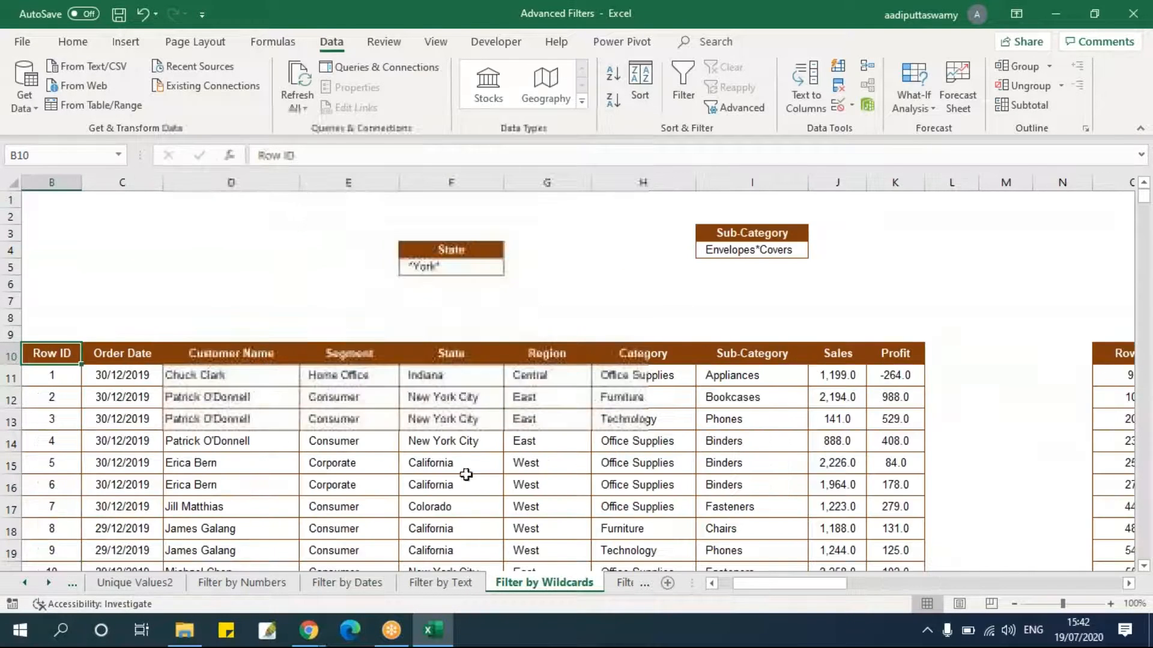
Inspect the Sub-Category values in the copied results.
{"action": "left_click_drag", "start_coordinate": [835, 589], "coordinate": [943, 591]}
{"action": "double_click", "coordinate": [784, 181]}
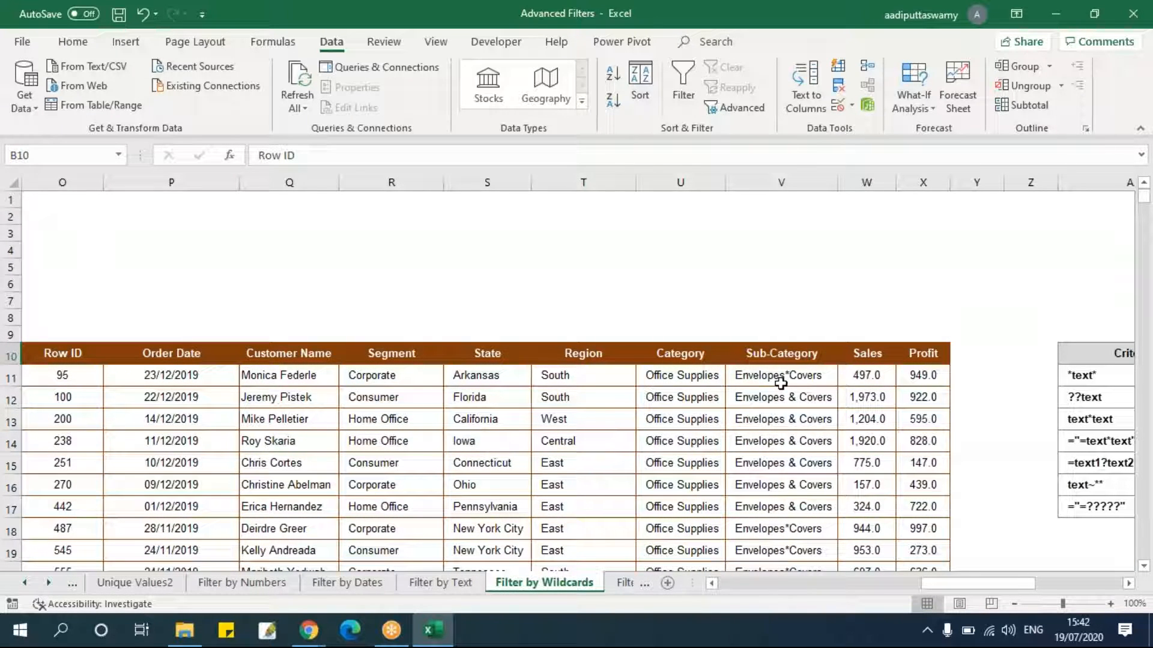
{"action": "left_click", "coordinate": [750, 400]}
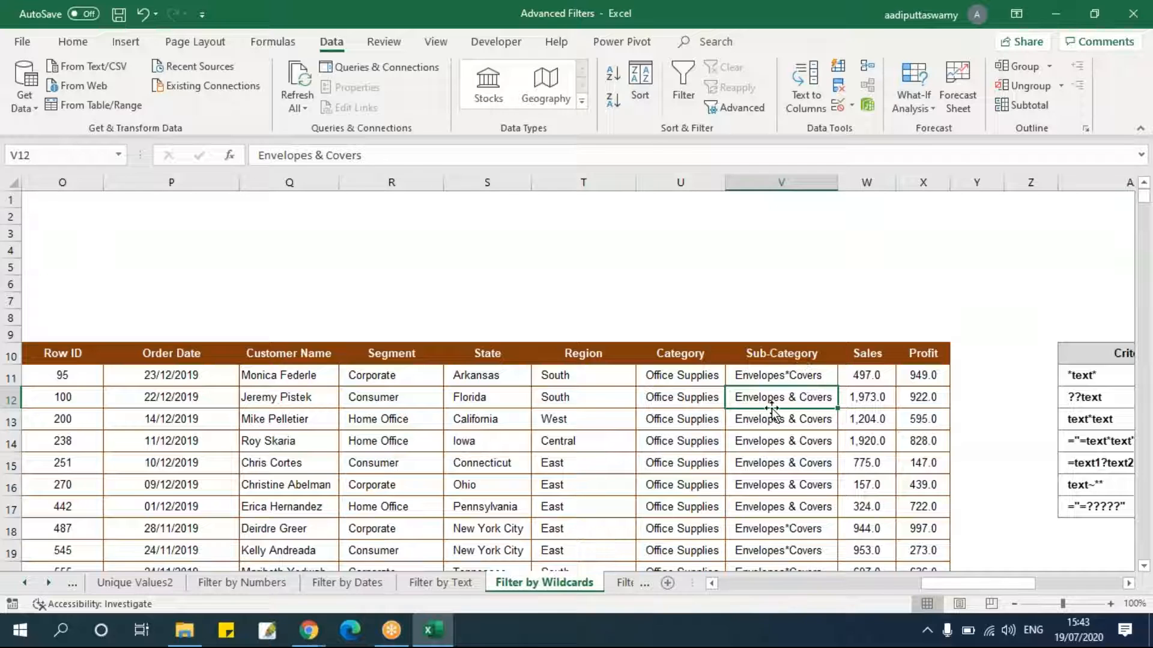
{"action": "left_click_drag", "start_coordinate": [794, 392], "coordinate": [804, 506]}
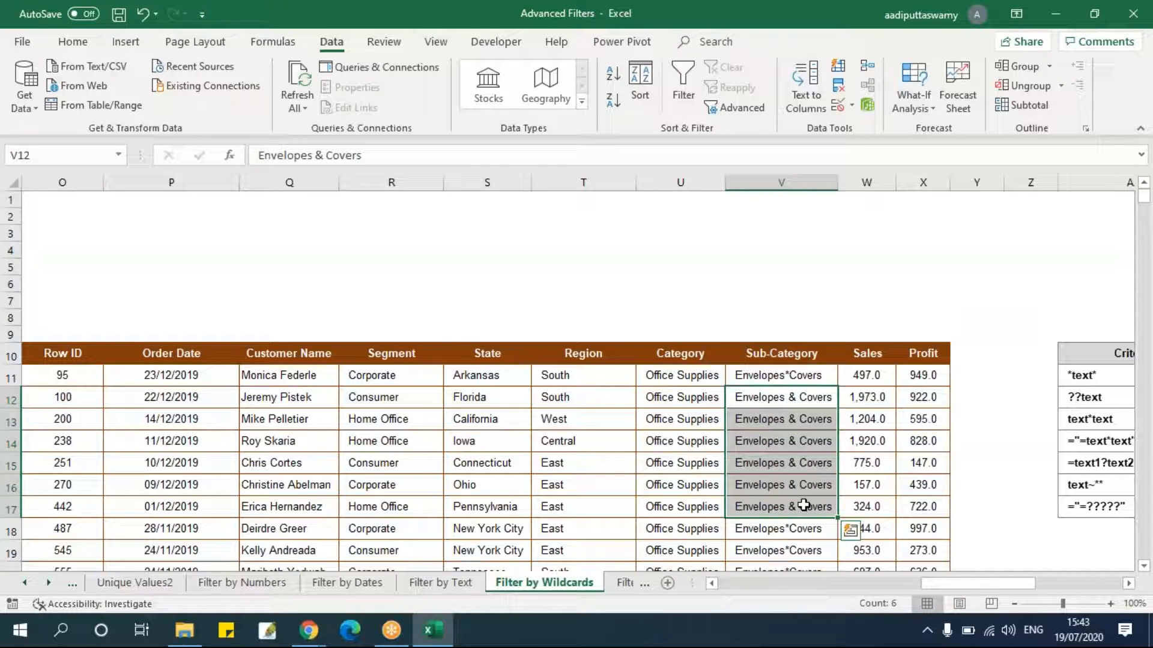
Clear everything from the copied result range starting at O10.
{"action": "left_click", "coordinate": [74, 355]}
{"action": "key", "text": "Left"}
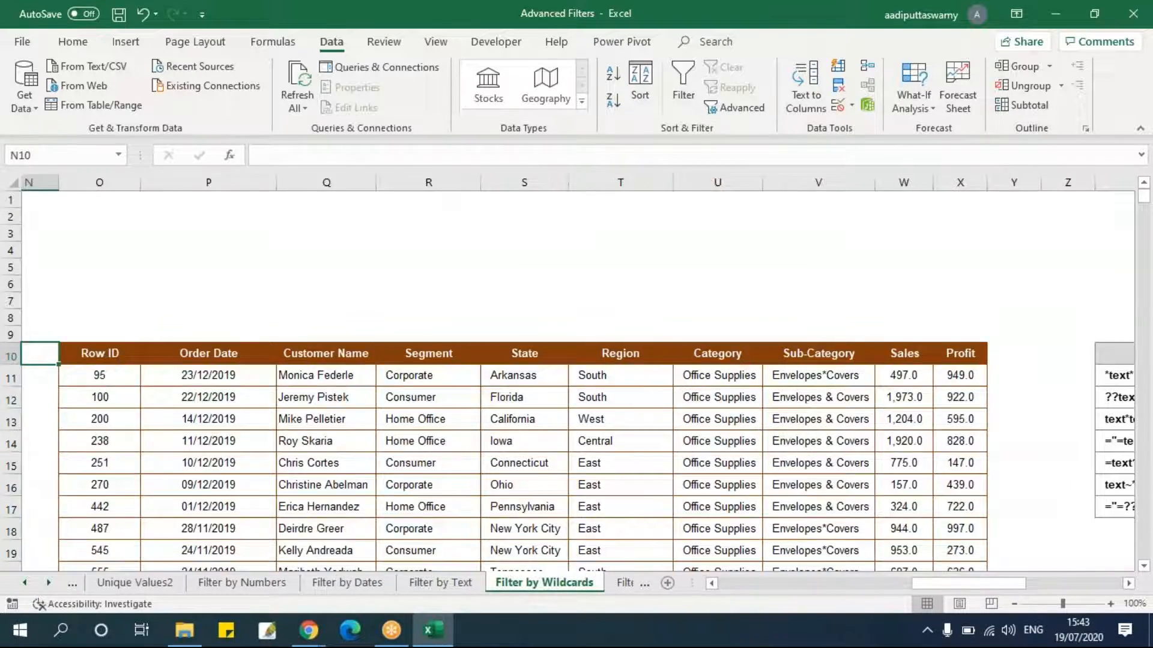
{"action": "key", "text": "Left"}
{"action": "key", "text": "Right"}
{"action": "key", "text": "Right"}
{"action": "key", "text": "ctrl+shift+Right"}
{"action": "key", "text": "ctrl+shift+Down"}
{"action": "key", "text": "alt+e"}
{"action": "key", "text": "a"}
{"action": "key", "text": "a"}
Edit the criterion in I4 to Envelopes~*Covers by inserting a tilde before the asterisk.
{"action": "key", "text": "Left"}
{"action": "key", "text": "Left"}
{"action": "key", "text": "Left"}
{"action": "key", "text": "Left"}
{"action": "key", "text": "Left"}
{"action": "key", "text": "Left"}
{"action": "key", "text": "Left"}
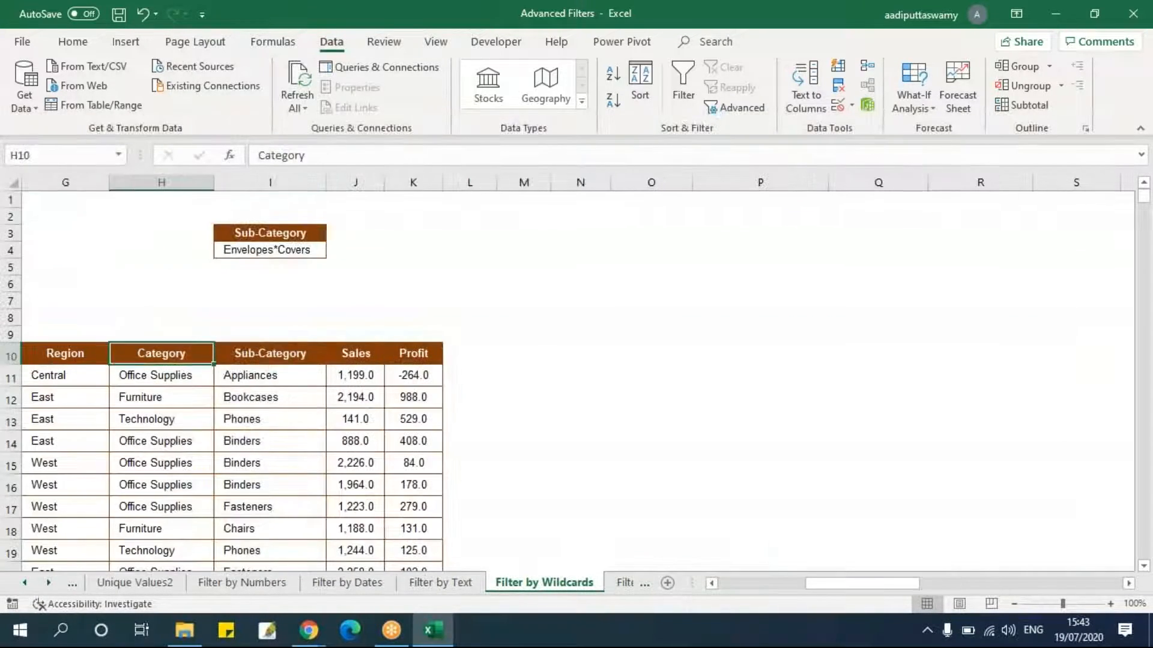
{"action": "key", "text": "Right"}
{"action": "key", "text": "Up"}
{"action": "key", "text": "Up"}
{"action": "key", "text": "Up"}
{"action": "key", "text": "Up"}
{"action": "key", "text": "Up"}
{"action": "key", "text": "Up"}
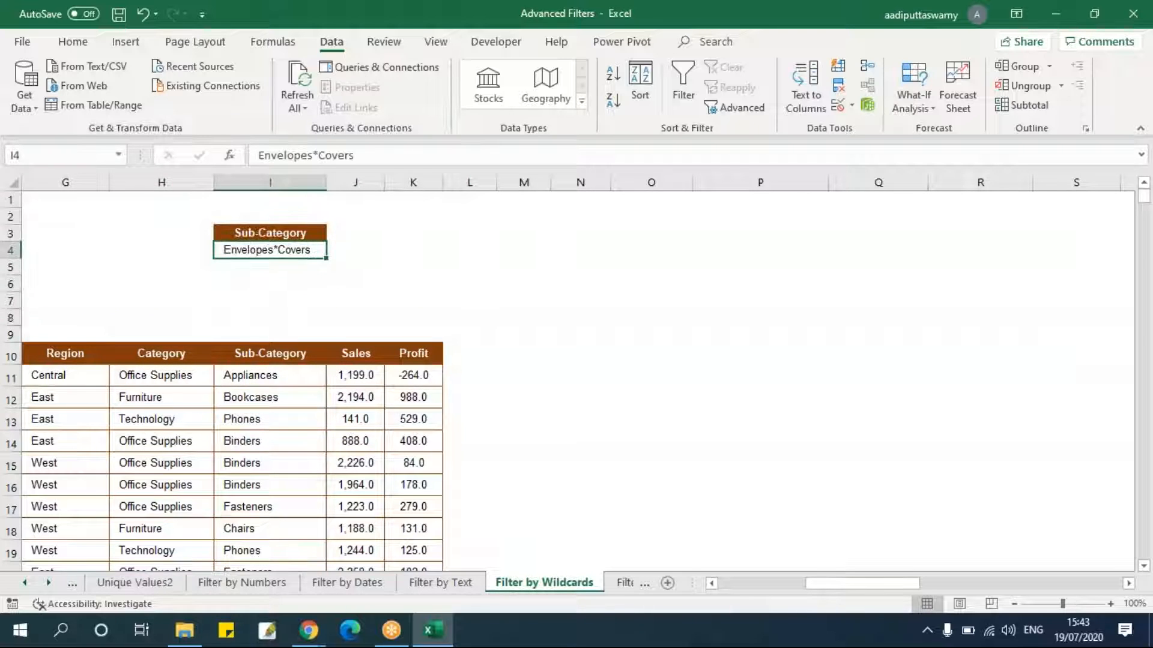
{"action": "scroll", "coordinate": [841, 598], "scroll_direction": "up", "scroll_amount": 1}
{"action": "left_click_drag", "start_coordinate": [855, 582], "coordinate": [804, 586]}
{"action": "key", "text": "F2"}
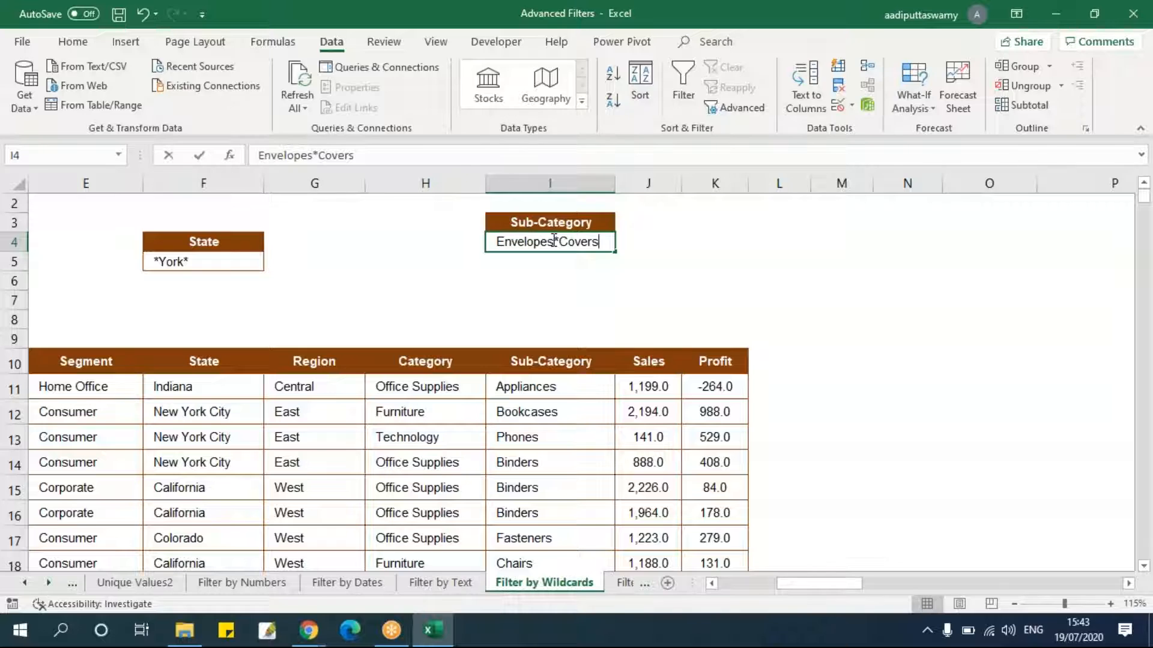
{"action": "type", "text": "~"}
{"action": "left_click", "coordinate": [603, 303]}
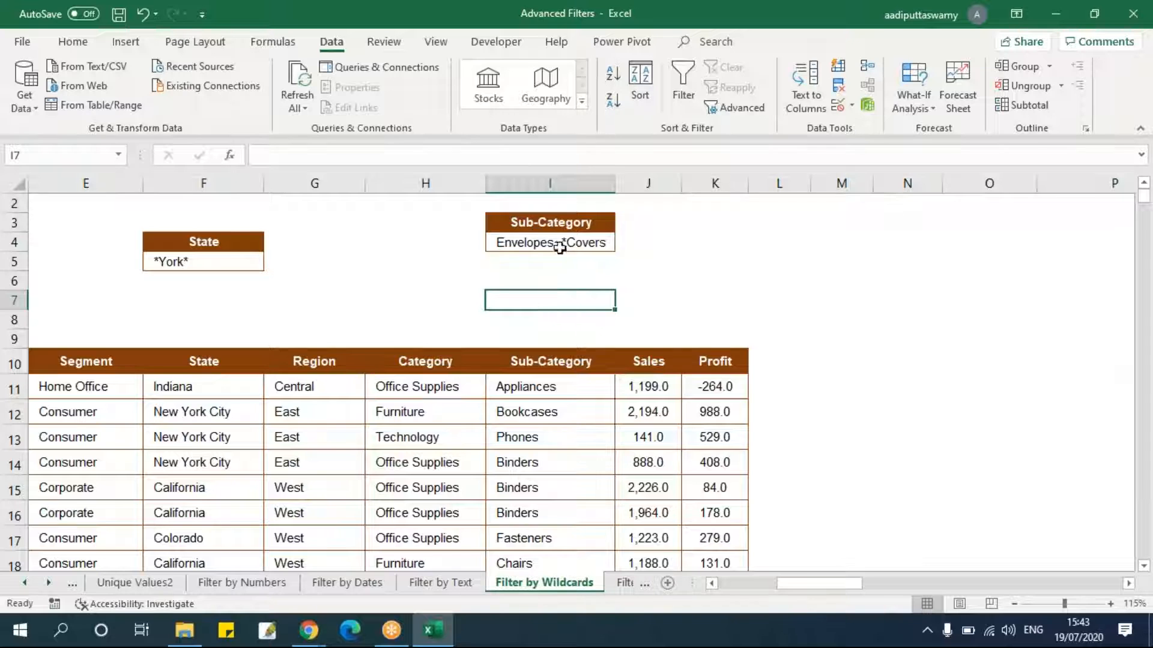
Review the wildcard criteria reference table beside the data.
{"action": "left_click_drag", "start_coordinate": [804, 591], "coordinate": [1019, 592]}
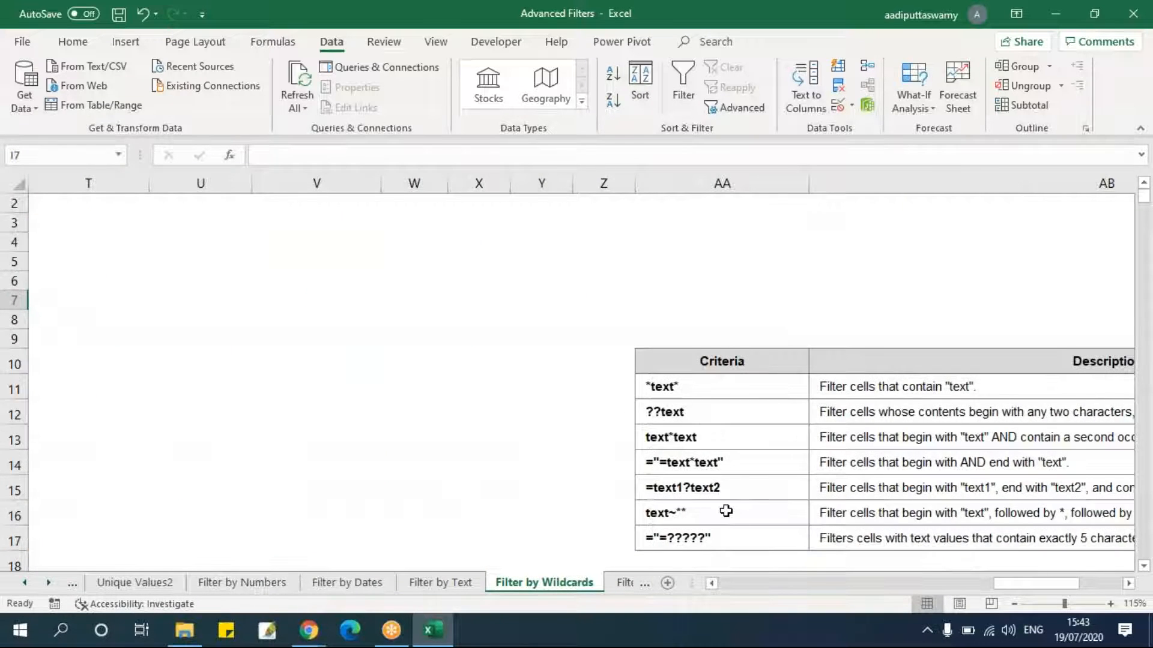
{"action": "scroll", "coordinate": [725, 511], "scroll_direction": "down", "scroll_amount": 1}
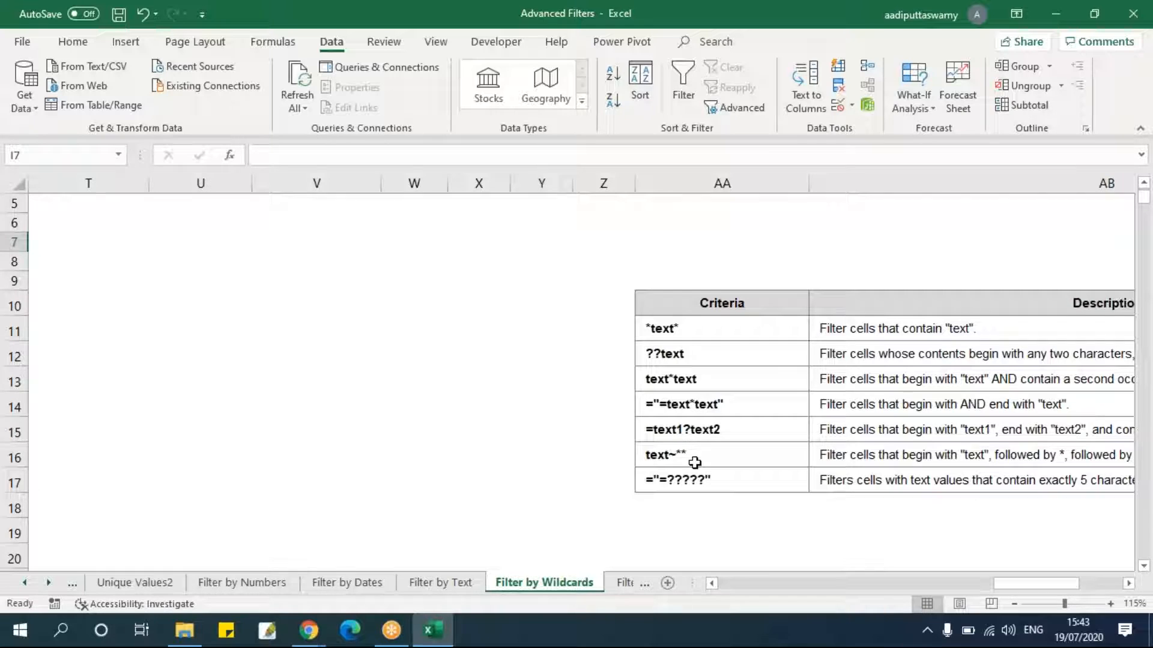
{"action": "left_click_drag", "start_coordinate": [1039, 585], "coordinate": [806, 596]}
{"action": "scroll", "coordinate": [718, 461], "scroll_direction": "up", "scroll_amount": 2}
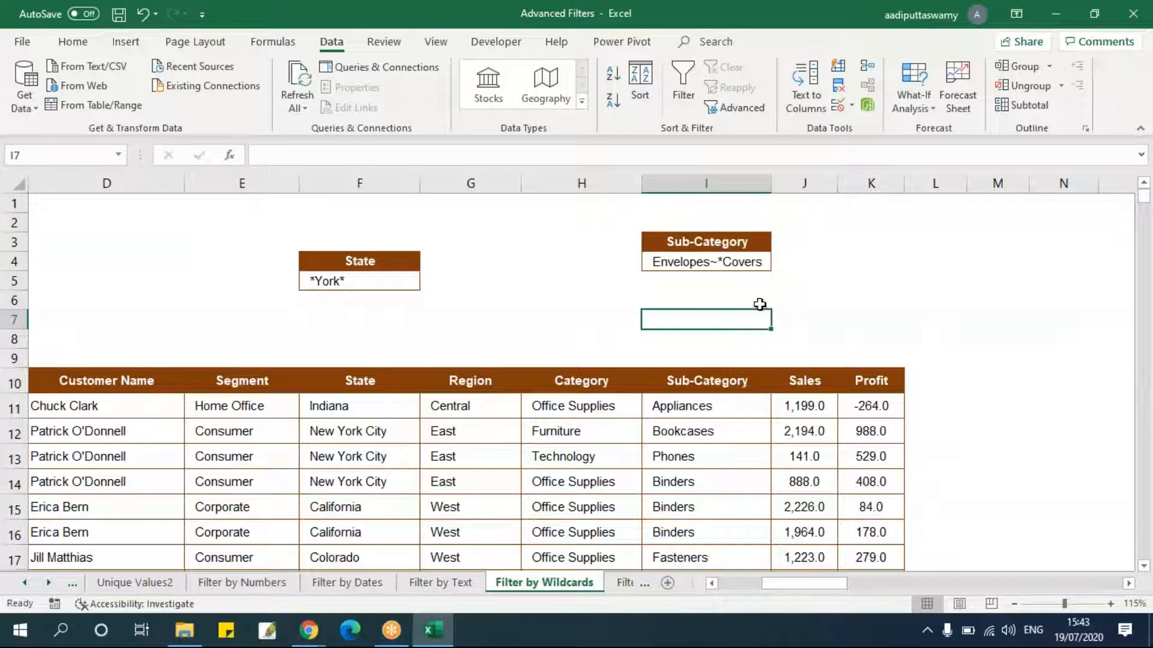
{"action": "double_click", "coordinate": [745, 260]}
{"action": "double_click", "coordinate": [745, 260]}
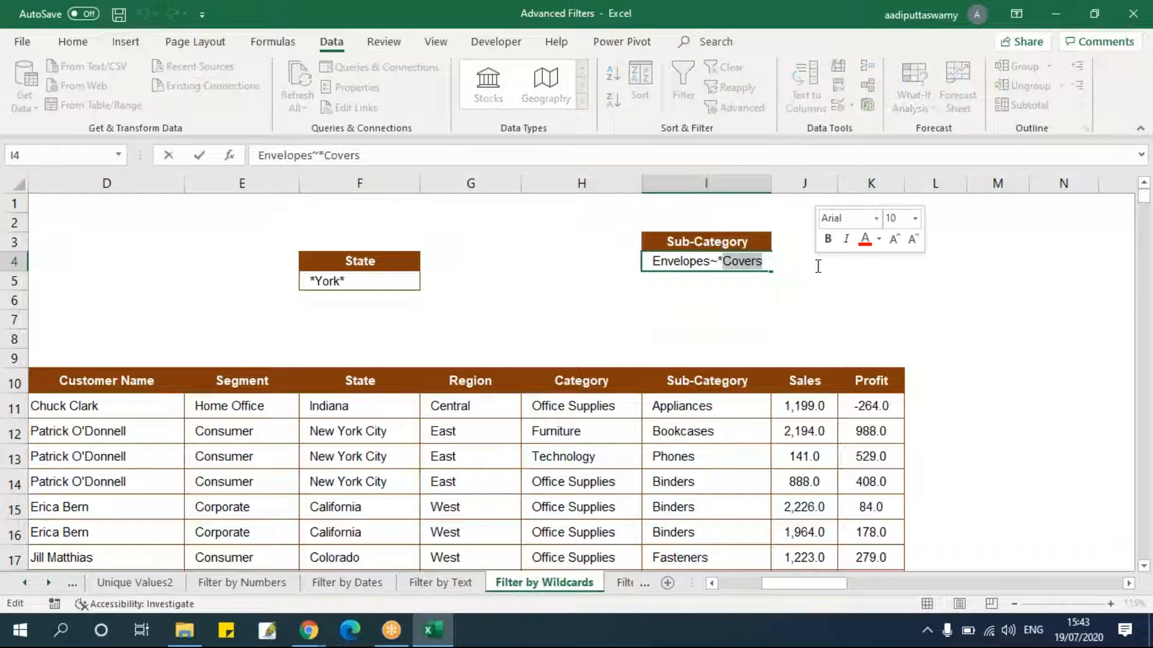
{"action": "type", "text": "*"}
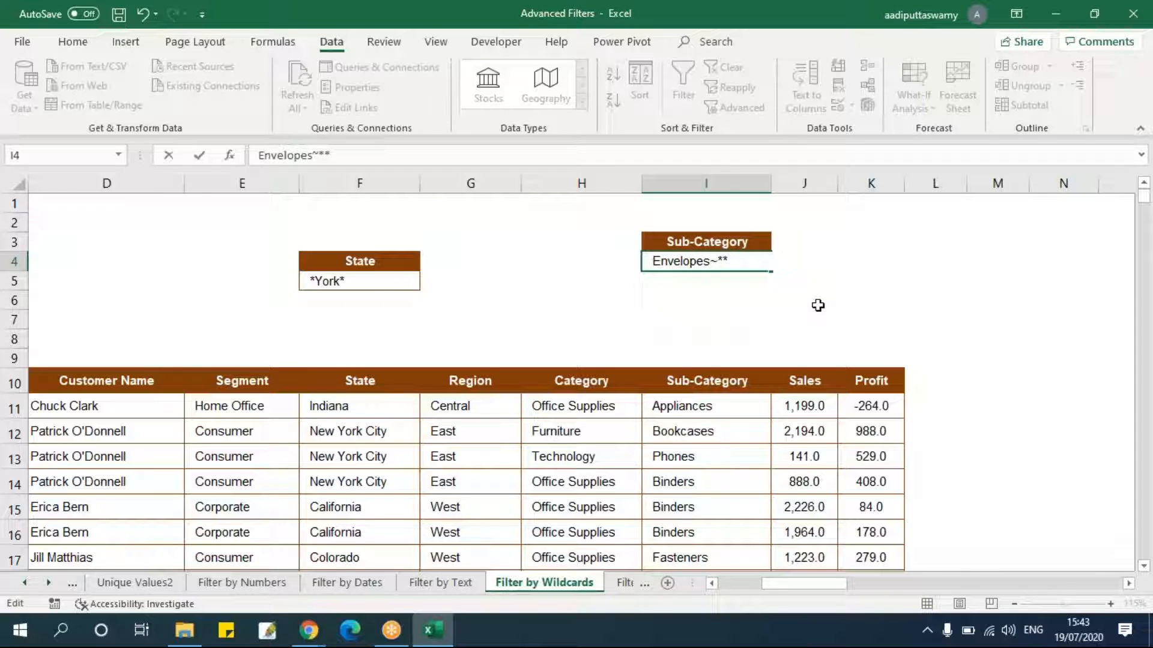
{"action": "key", "text": "Escape"}
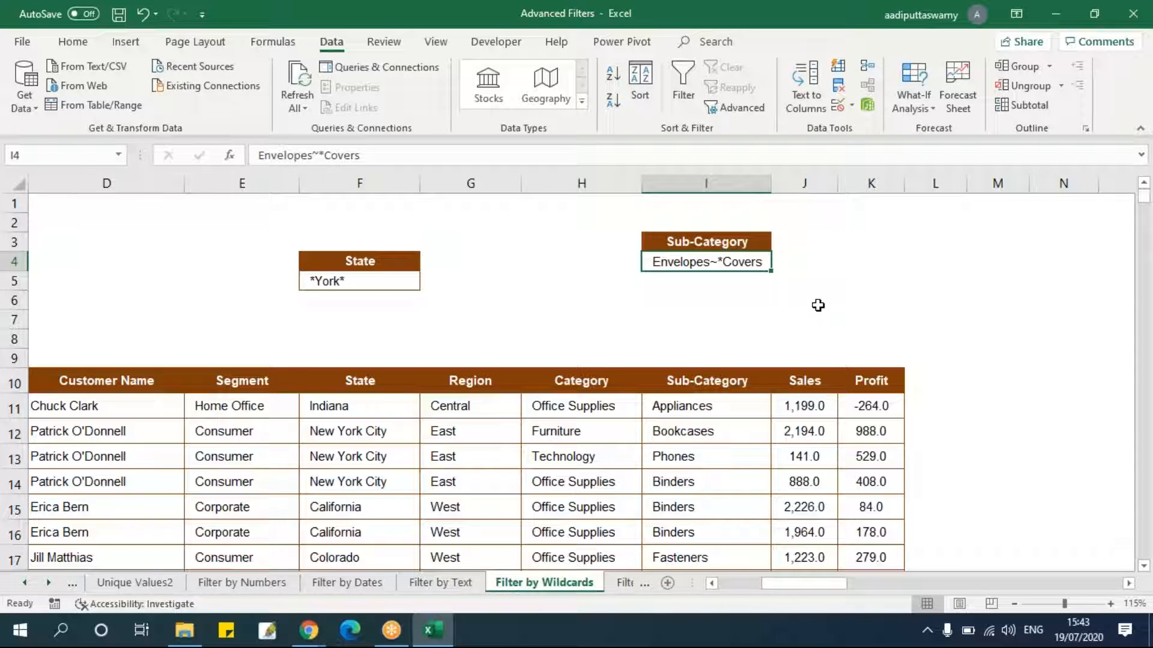
Change the I4 criterion to Envelopes~** by replacing Covers with an asterisk.
{"action": "double_click", "coordinate": [715, 260]}
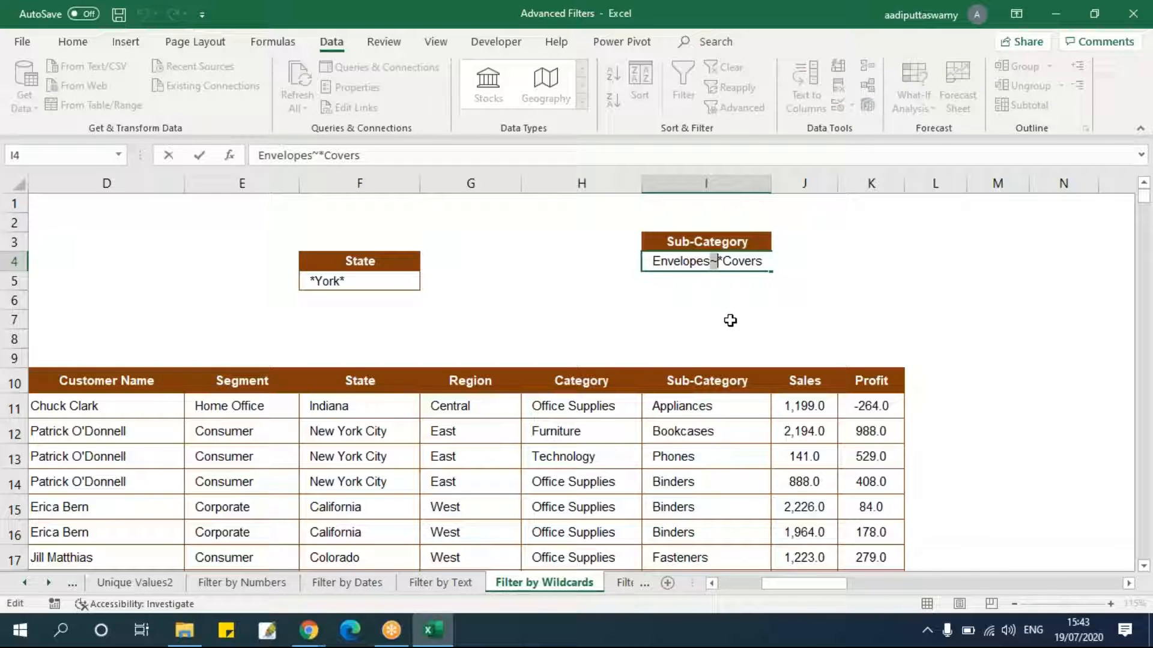
{"action": "left_click", "coordinate": [730, 320]}
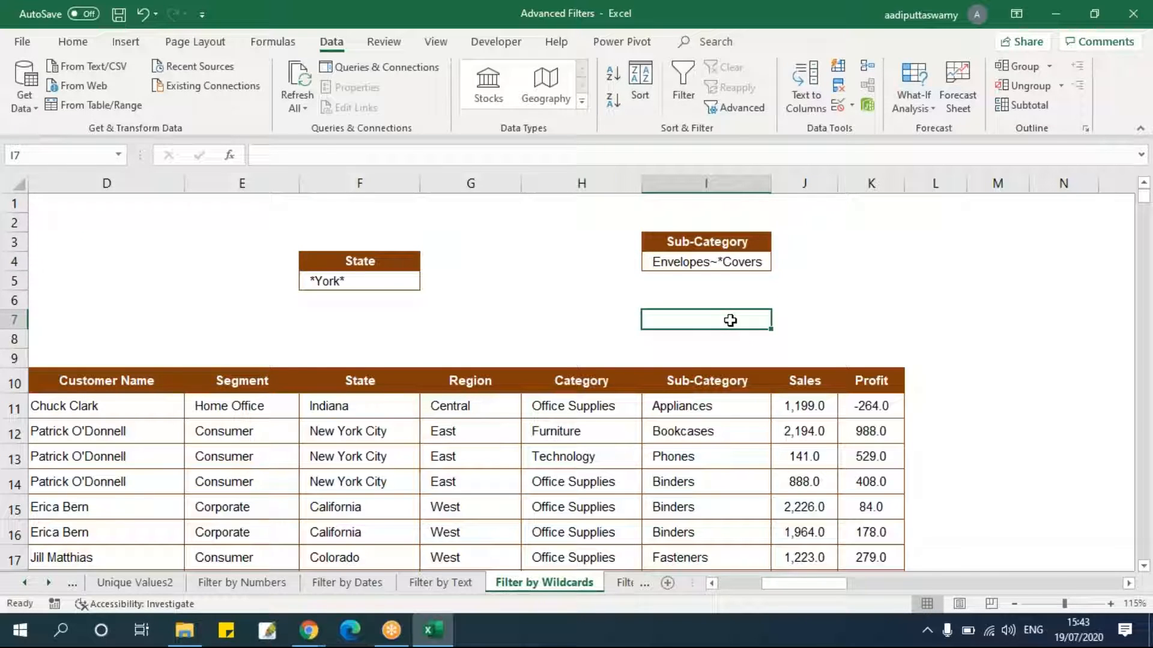
{"action": "double_click", "coordinate": [728, 260]}
{"action": "left_click_drag", "start_coordinate": [719, 261], "coordinate": [823, 265]}
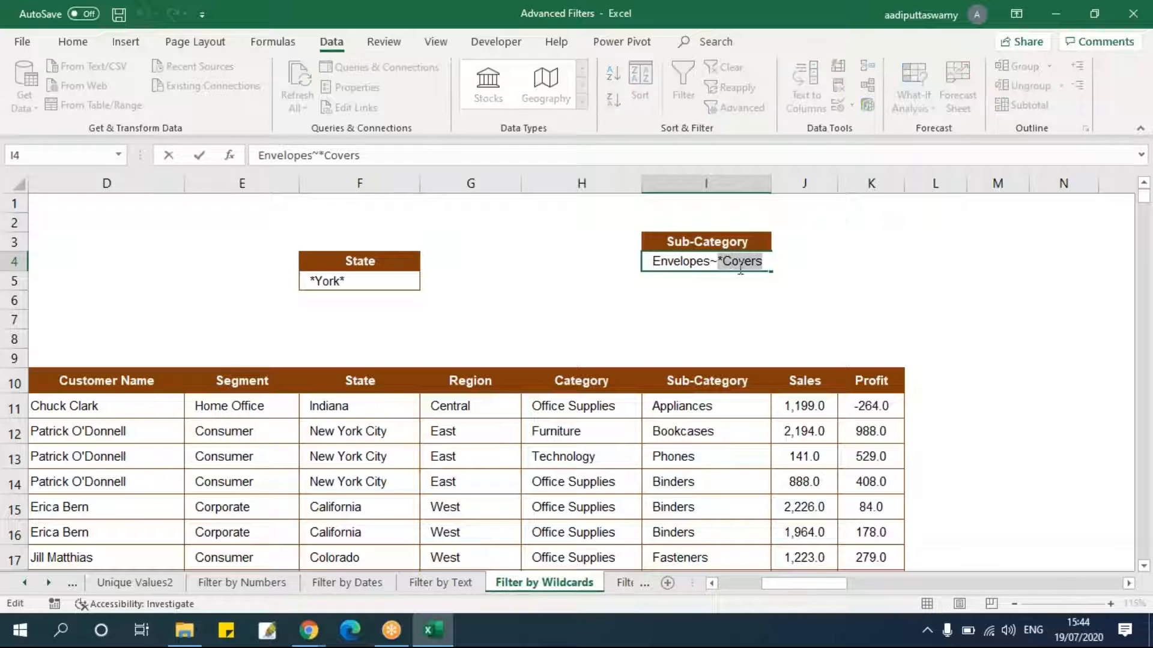
{"action": "left_click_drag", "start_coordinate": [725, 262], "coordinate": [823, 265]}
{"action": "type", "text": "*"}
{"action": "left_click_drag", "start_coordinate": [720, 262], "coordinate": [712, 263]}
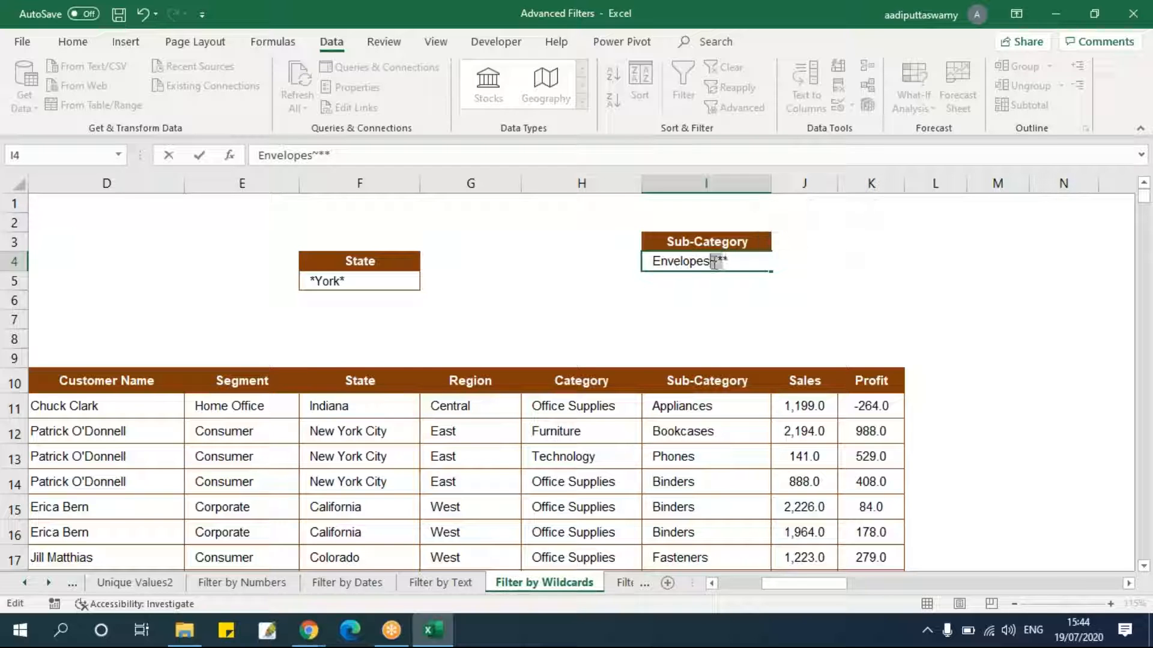
{"action": "left_click", "coordinate": [748, 317]}
Open Advanced Filter to copy to another location, with list range B10:K3322 and criteria range I3:I4.
{"action": "left_click", "coordinate": [564, 380]}
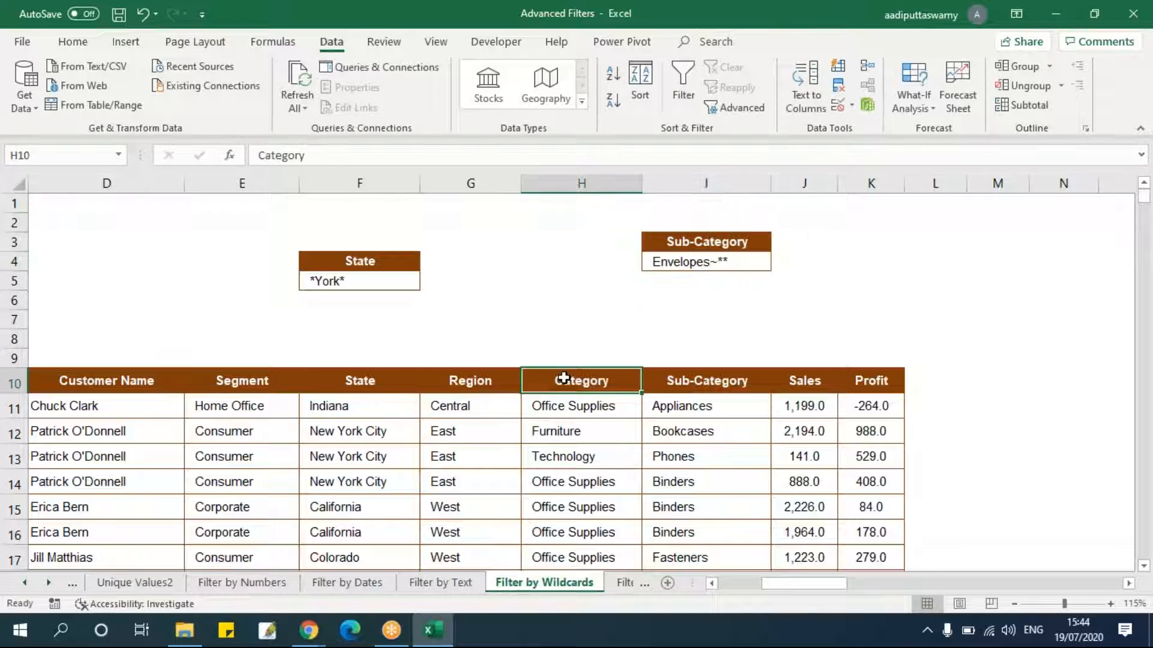
{"action": "key", "text": "ctrl+Left"}
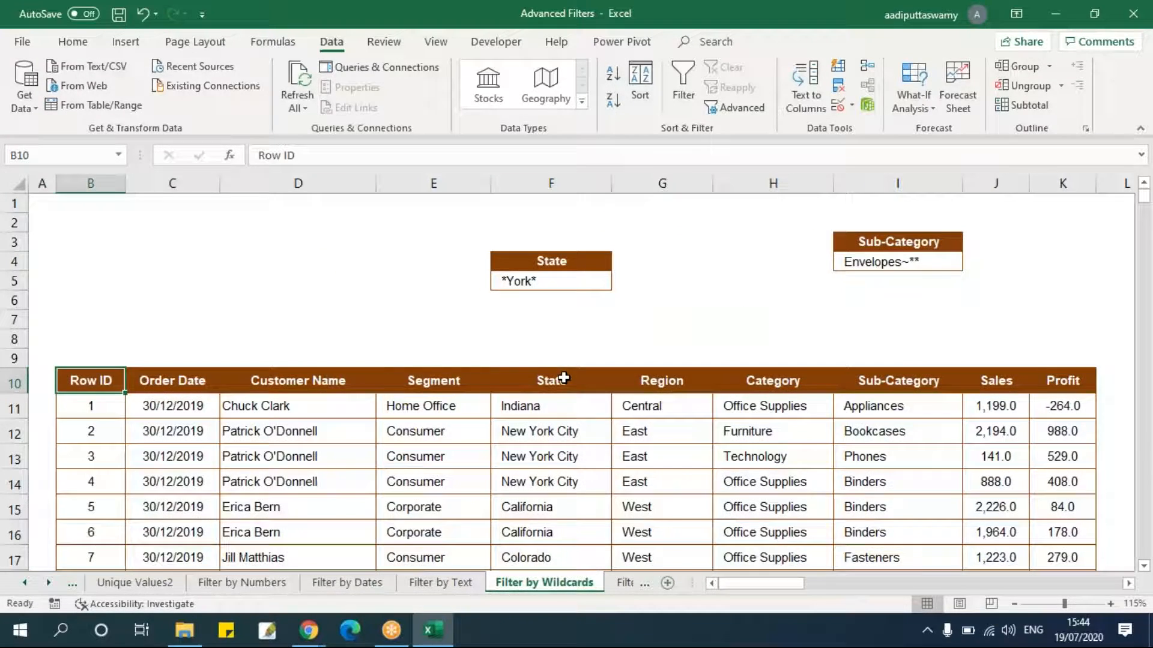
{"action": "left_click", "coordinate": [743, 108]}
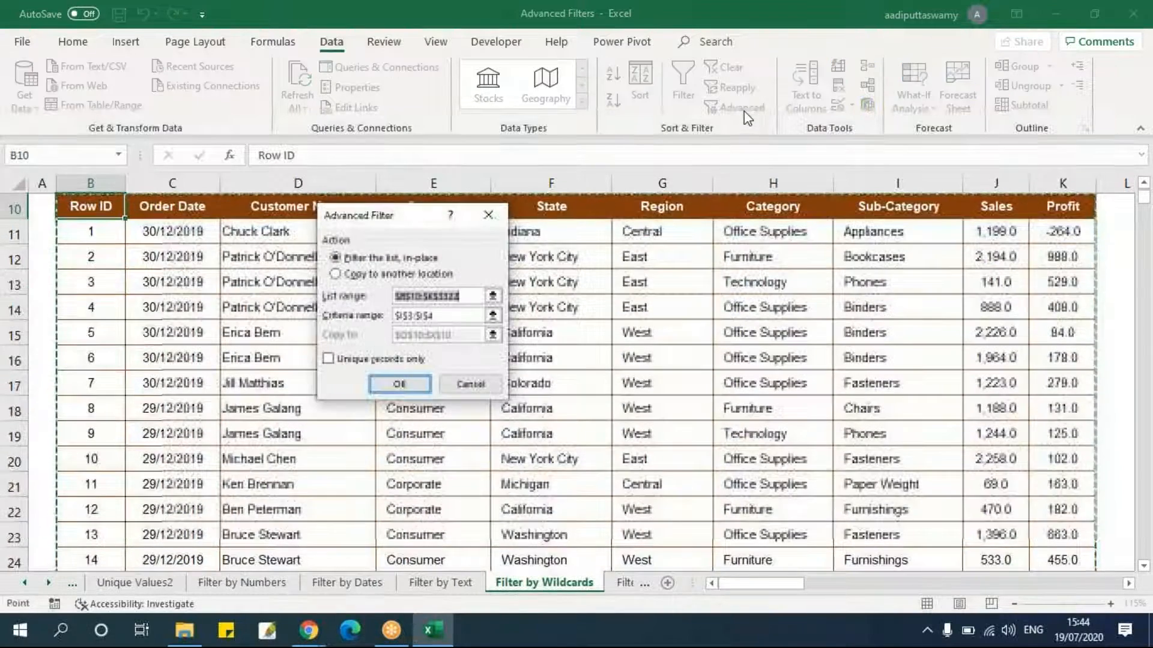
{"action": "left_click", "coordinate": [390, 276]}
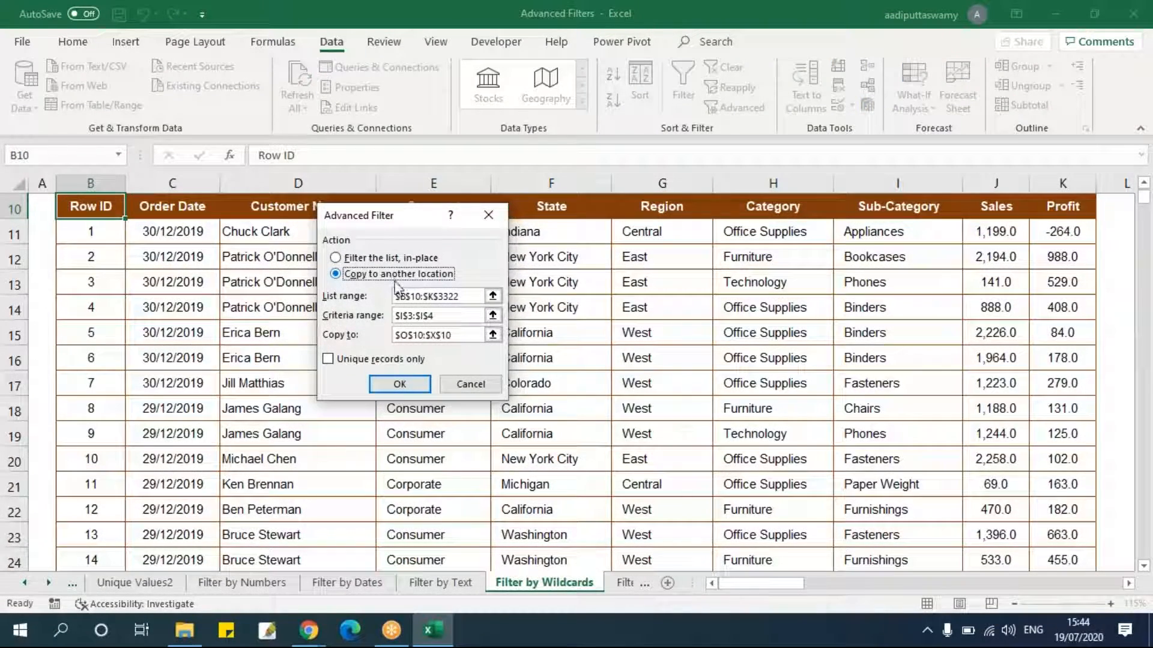
{"action": "left_click", "coordinate": [492, 296]}
{"action": "left_click", "coordinate": [96, 207]}
{"action": "key", "text": "ctrl+shift+Right"}
{"action": "key", "text": "ctrl+shift+Down"}
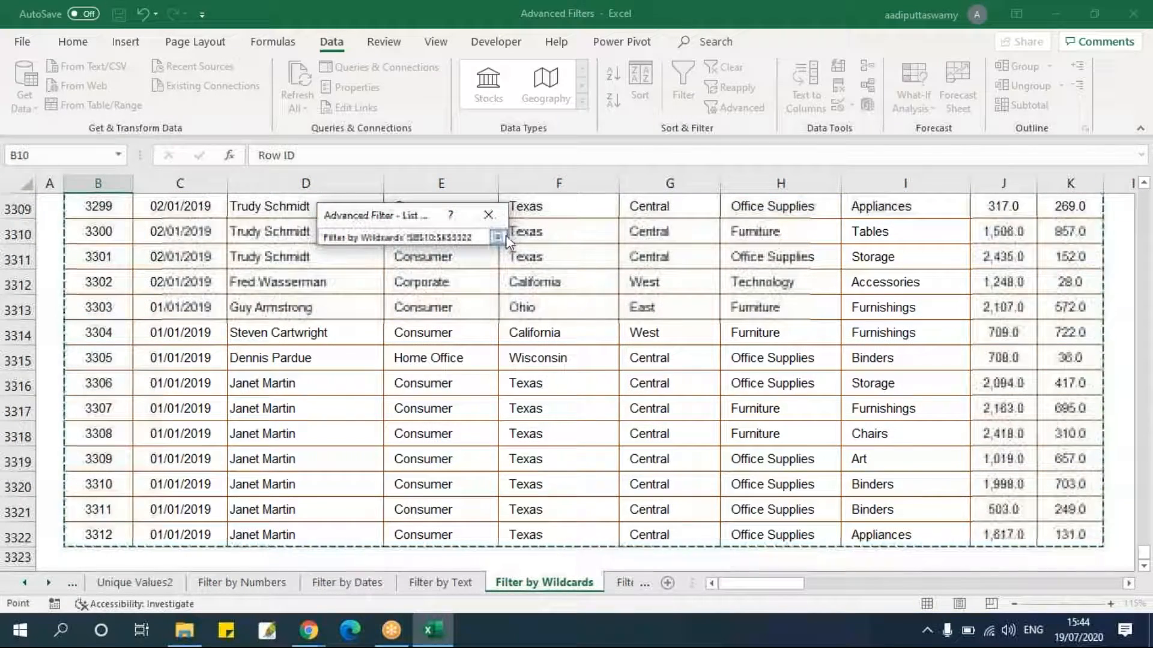
{"action": "left_click", "coordinate": [498, 237]}
{"action": "left_click", "coordinate": [492, 315]}
{"action": "scroll", "coordinate": [983, 275], "scroll_direction": "up", "scroll_amount": 1}
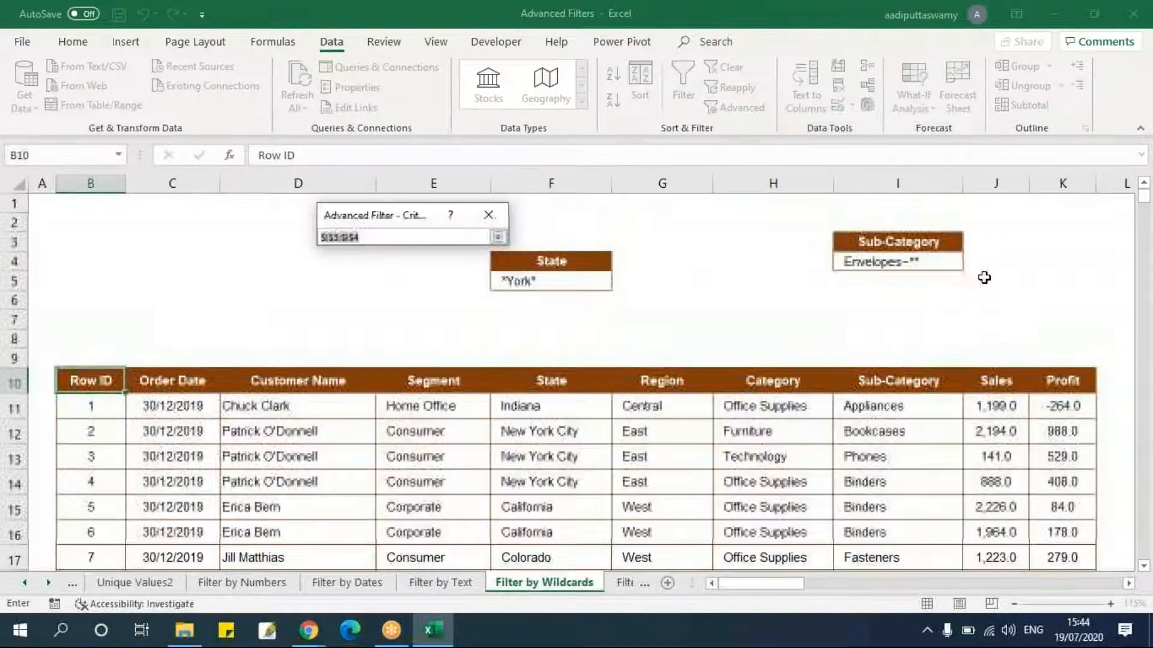
{"action": "left_click_drag", "start_coordinate": [921, 245], "coordinate": [927, 267]}
{"action": "left_click", "coordinate": [497, 237]}
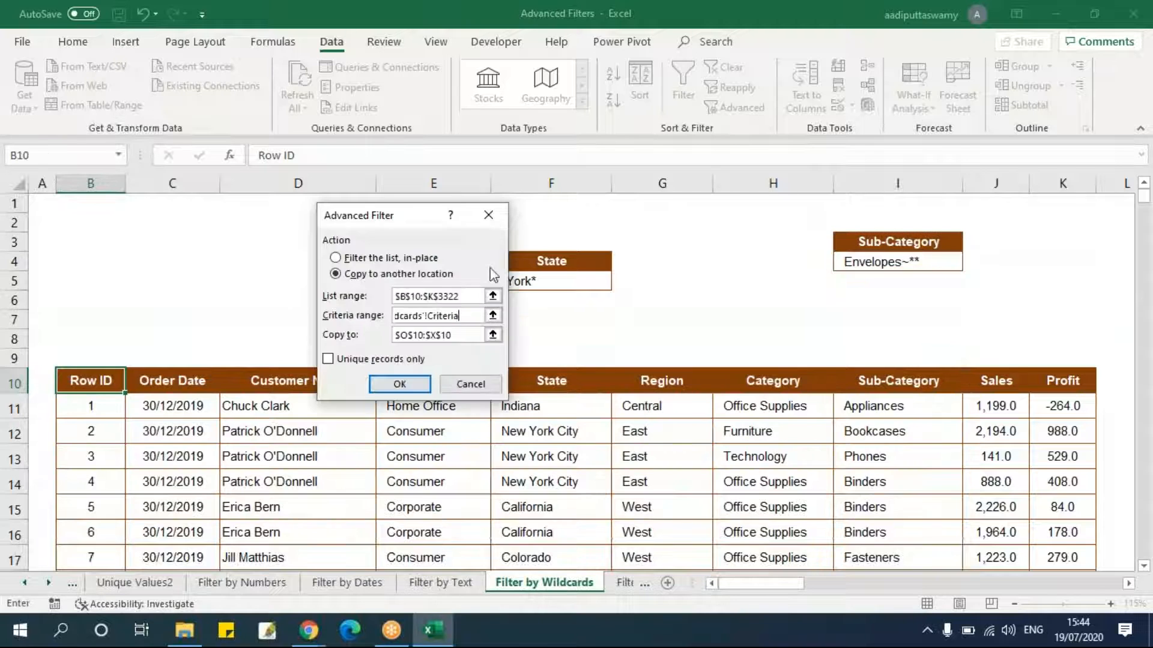
Set the copy-to location to O10 and run the advanced filter.
{"action": "left_click", "coordinate": [493, 334]}
{"action": "left_click_drag", "start_coordinate": [938, 586], "coordinate": [838, 591]}
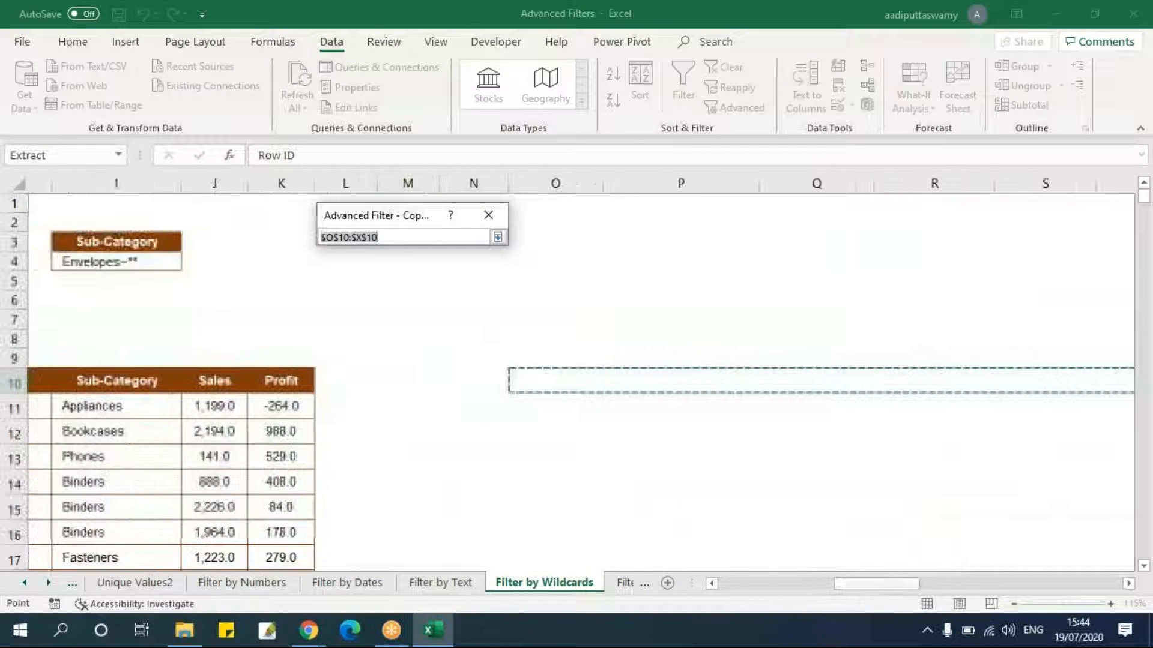
{"action": "left_click", "coordinate": [515, 384]}
{"action": "left_click", "coordinate": [497, 237]}
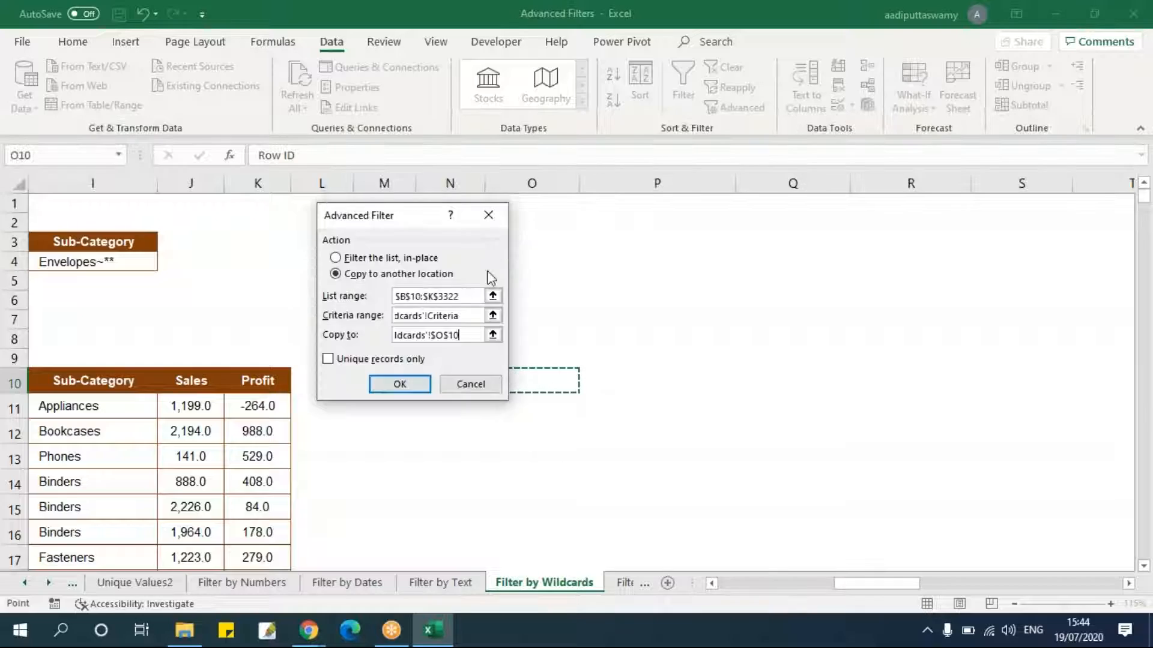
{"action": "left_click", "coordinate": [400, 385]}
Review the copied Envelopes results and the wildcard criteria reference table.
{"action": "left_click_drag", "start_coordinate": [776, 585], "coordinate": [1004, 585]}
{"action": "left_click", "coordinate": [549, 406]}
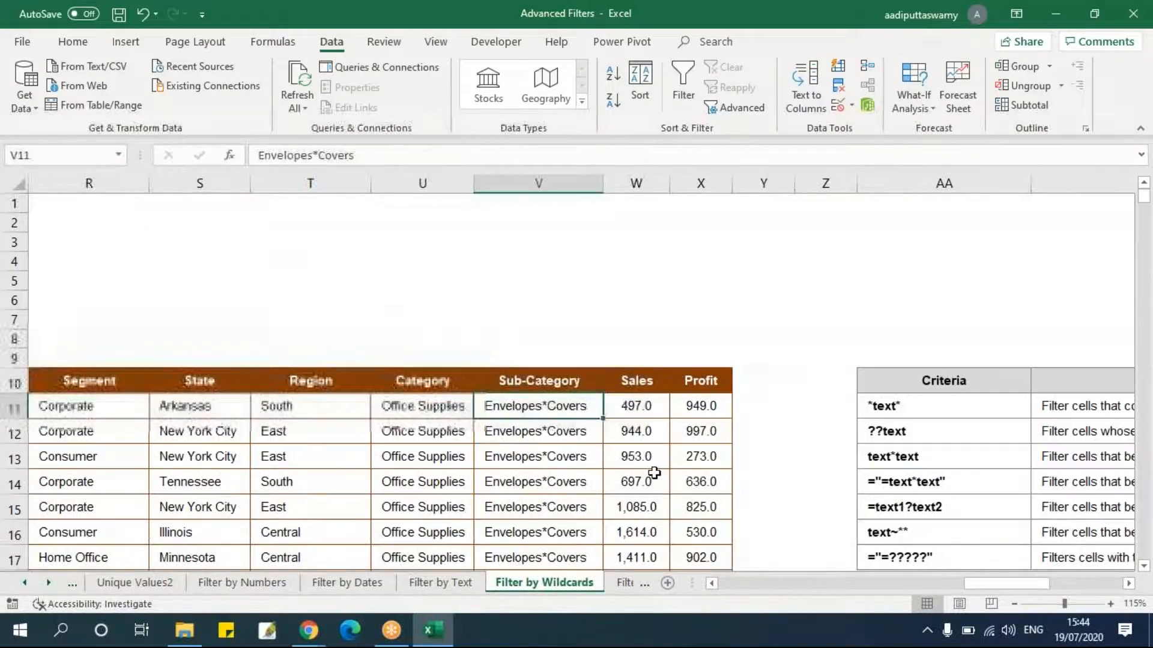
{"action": "scroll", "coordinate": [655, 473], "scroll_direction": "down", "scroll_amount": 3}
{"action": "scroll", "coordinate": [654, 473], "scroll_direction": "down", "scroll_amount": 4}
{"action": "scroll", "coordinate": [654, 473], "scroll_direction": "up", "scroll_amount": 6}
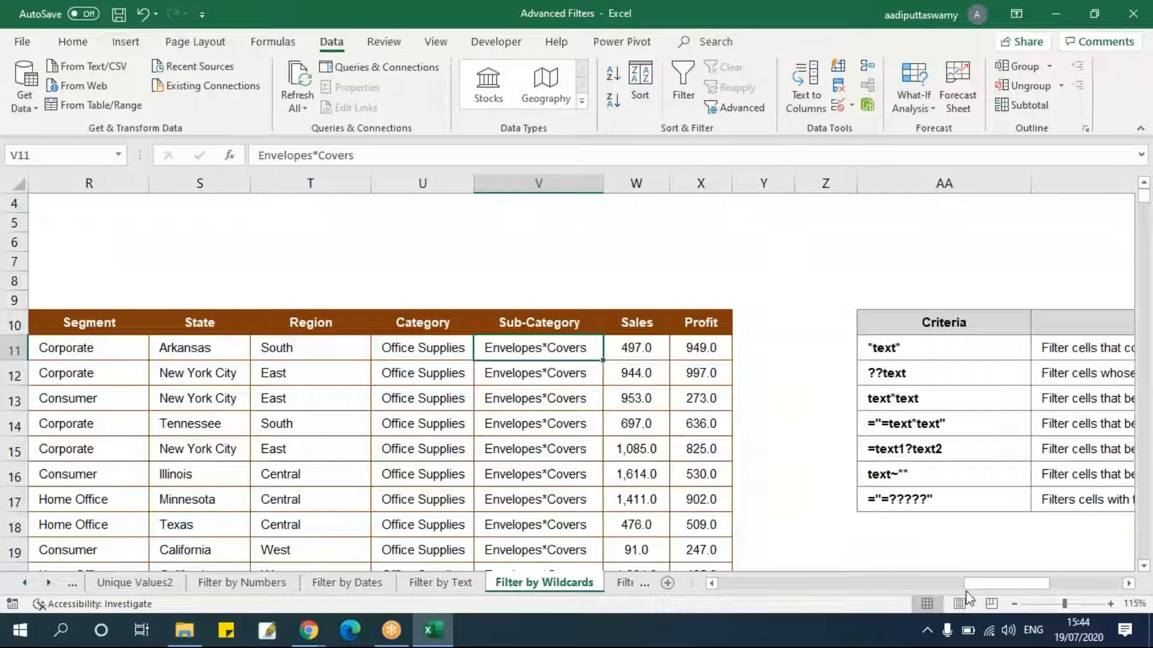
{"action": "left_click_drag", "start_coordinate": [980, 583], "coordinate": [1031, 592]}
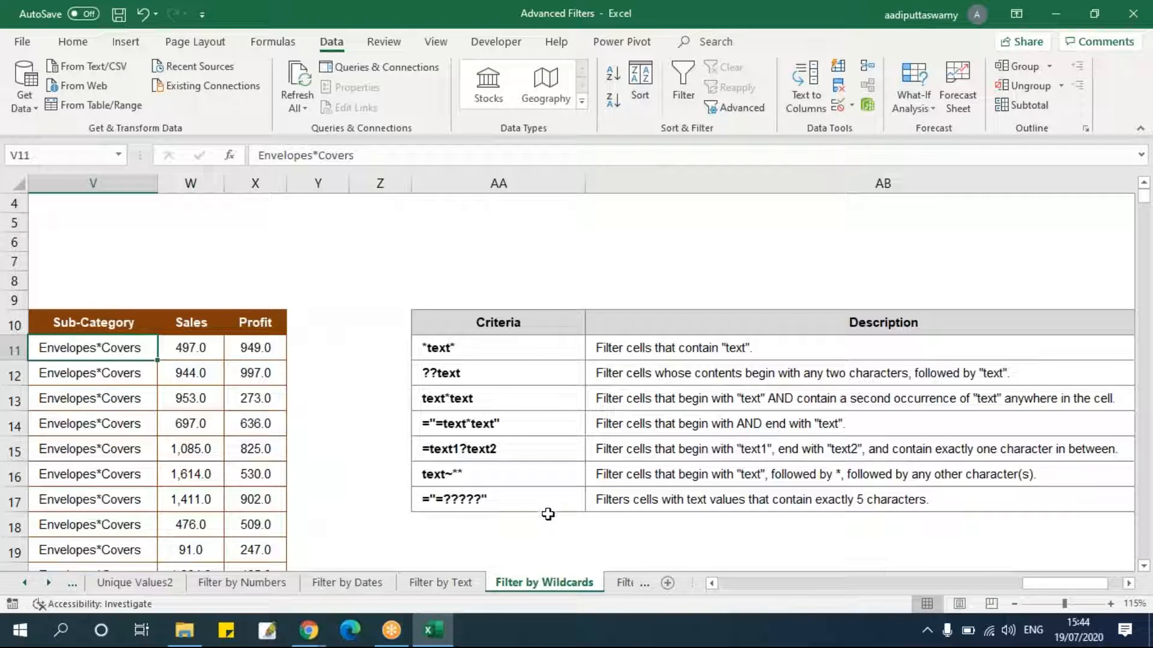
{"action": "left_click_drag", "start_coordinate": [1053, 584], "coordinate": [751, 589]}
{"action": "scroll", "coordinate": [633, 484], "scroll_direction": "up", "scroll_amount": 1}
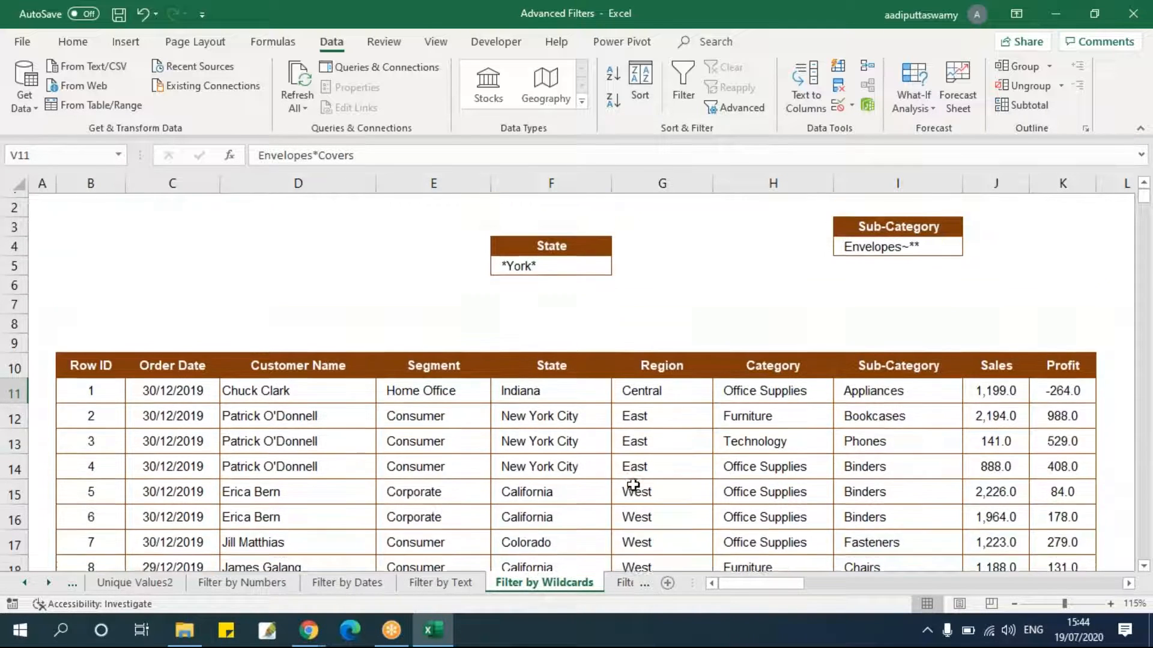
Clear the *York* criterion from the State criteria cell F5.
{"action": "left_click_drag", "start_coordinate": [552, 261], "coordinate": [560, 282]}
{"action": "left_click", "coordinate": [561, 282]}
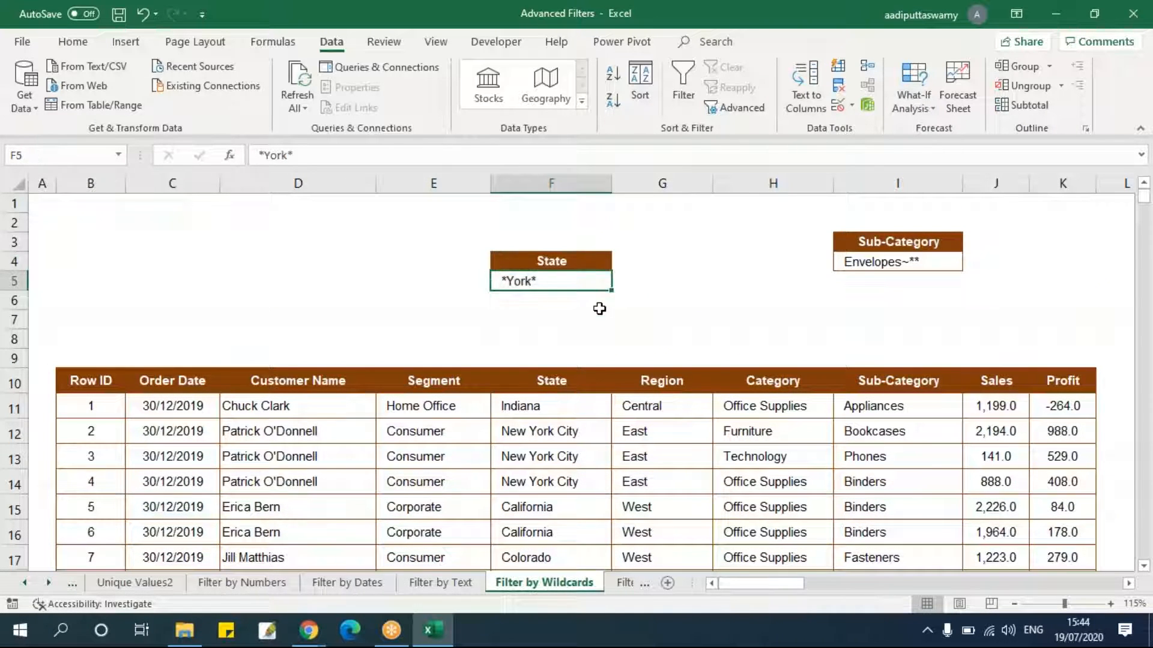
{"action": "key", "text": "Delete"}
Examine the wildcard criteria reference table and the source data rows.
{"action": "left_click_drag", "start_coordinate": [791, 589], "coordinate": [808, 585]}
{"action": "scroll", "coordinate": [604, 500], "scroll_direction": "down", "scroll_amount": 1}
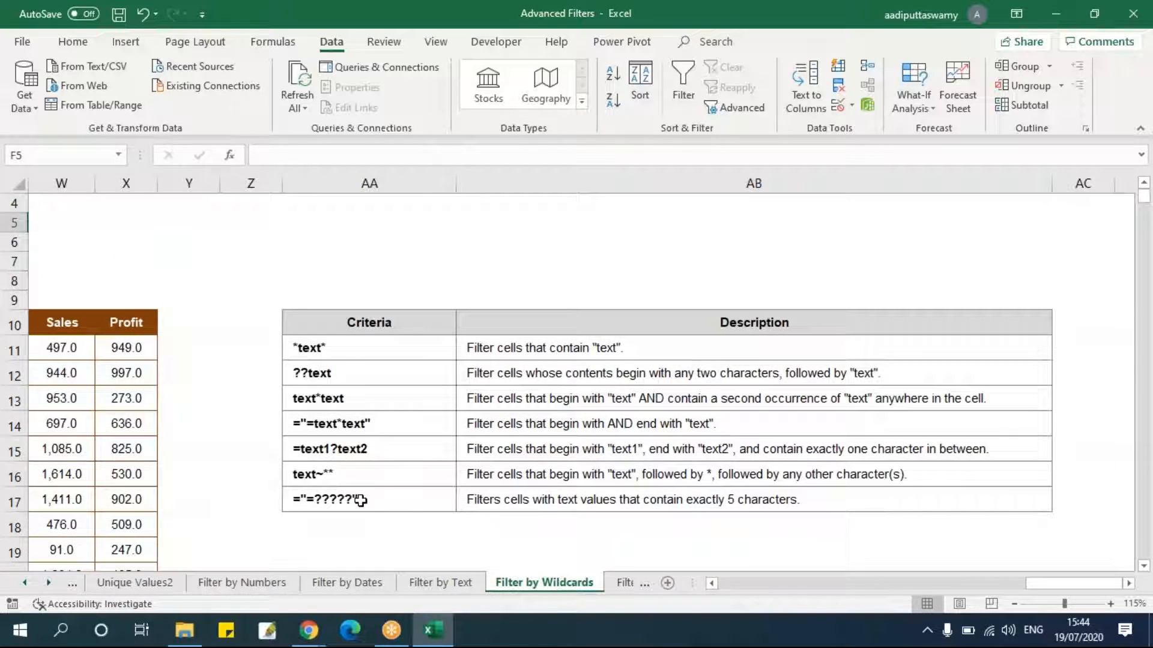
{"action": "scroll", "coordinate": [358, 501], "scroll_direction": "down", "scroll_amount": 1}
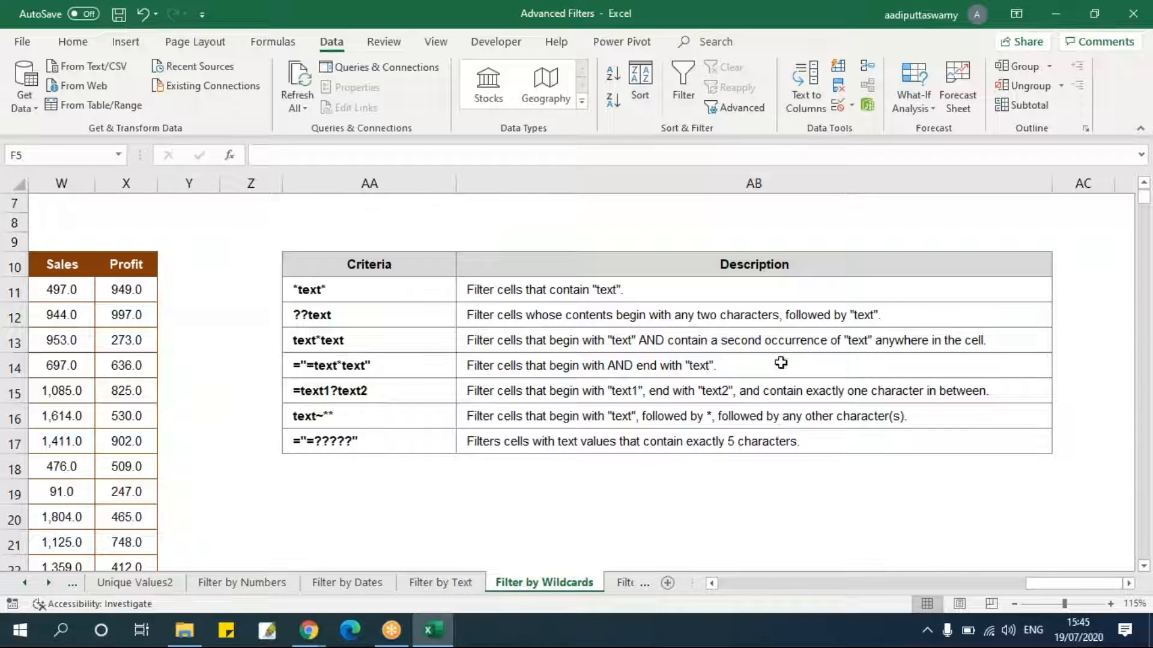
{"action": "left_click_drag", "start_coordinate": [1075, 583], "coordinate": [712, 587]}
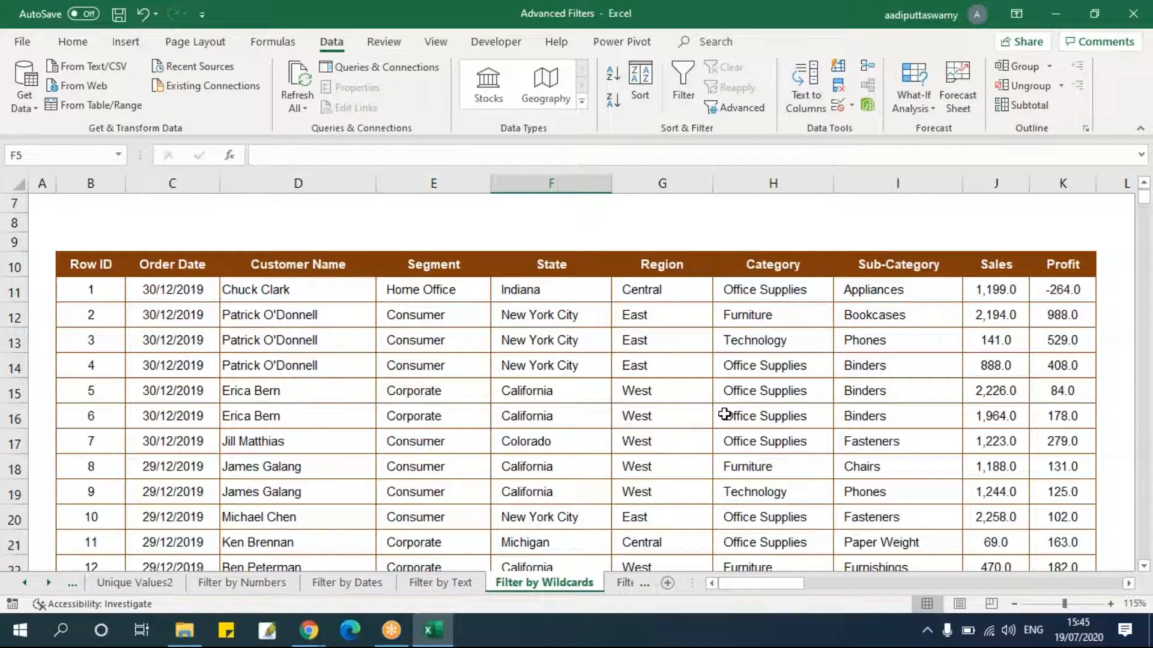
{"action": "scroll", "coordinate": [724, 414], "scroll_direction": "up", "scroll_amount": 2}
{"action": "scroll", "coordinate": [725, 415], "scroll_direction": "down", "scroll_amount": 5}
{"action": "scroll", "coordinate": [725, 413], "scroll_direction": "down", "scroll_amount": 3}
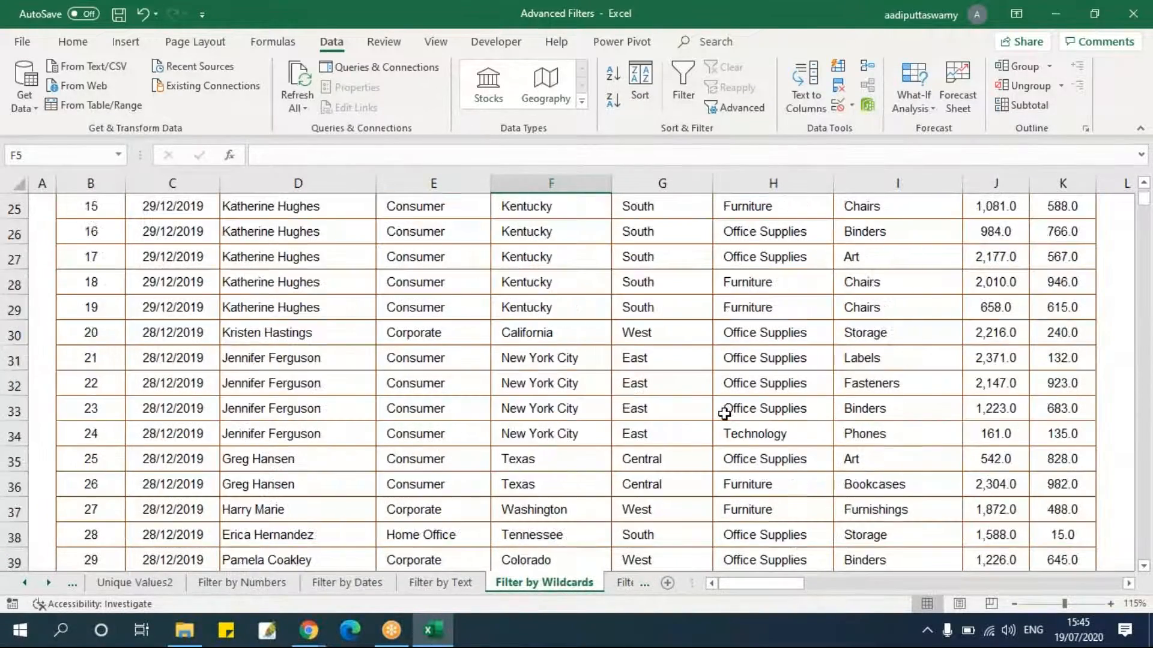
{"action": "scroll", "coordinate": [674, 402], "scroll_direction": "up", "scroll_amount": 6}
Turn on AutoFilter and browse the State column's list of values without filtering.
{"action": "left_click_drag", "start_coordinate": [90, 264], "coordinate": [1067, 270]}
{"action": "left_click", "coordinate": [787, 308]}
{"action": "key", "text": "ctrl+shift+l"}
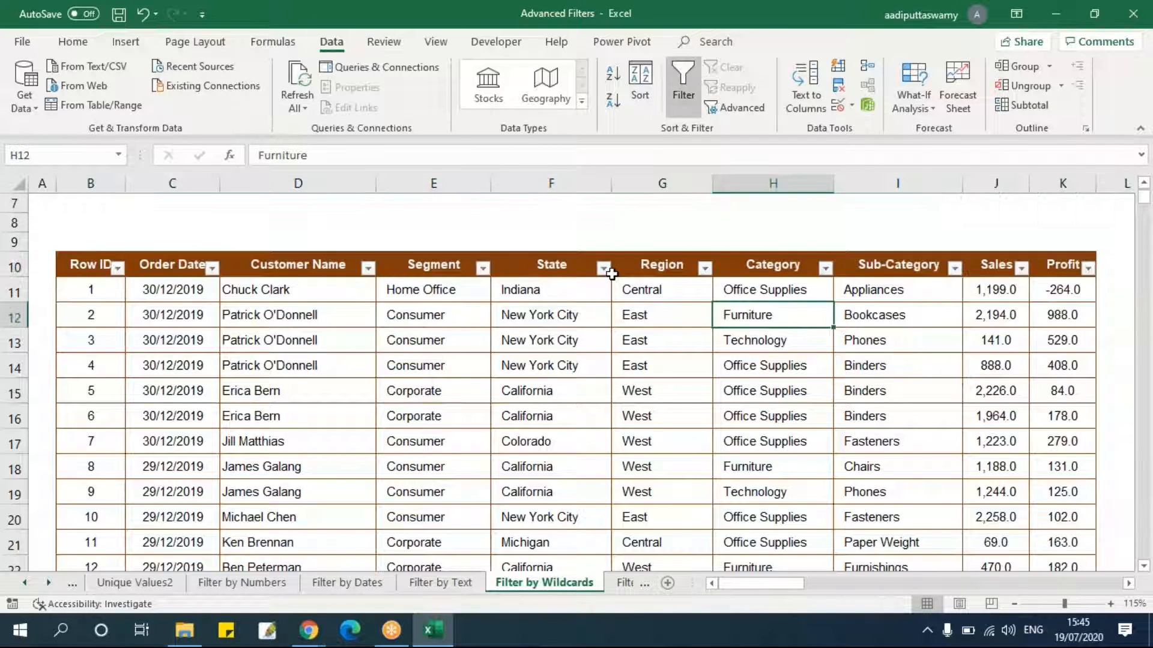
{"action": "left_click", "coordinate": [603, 269]}
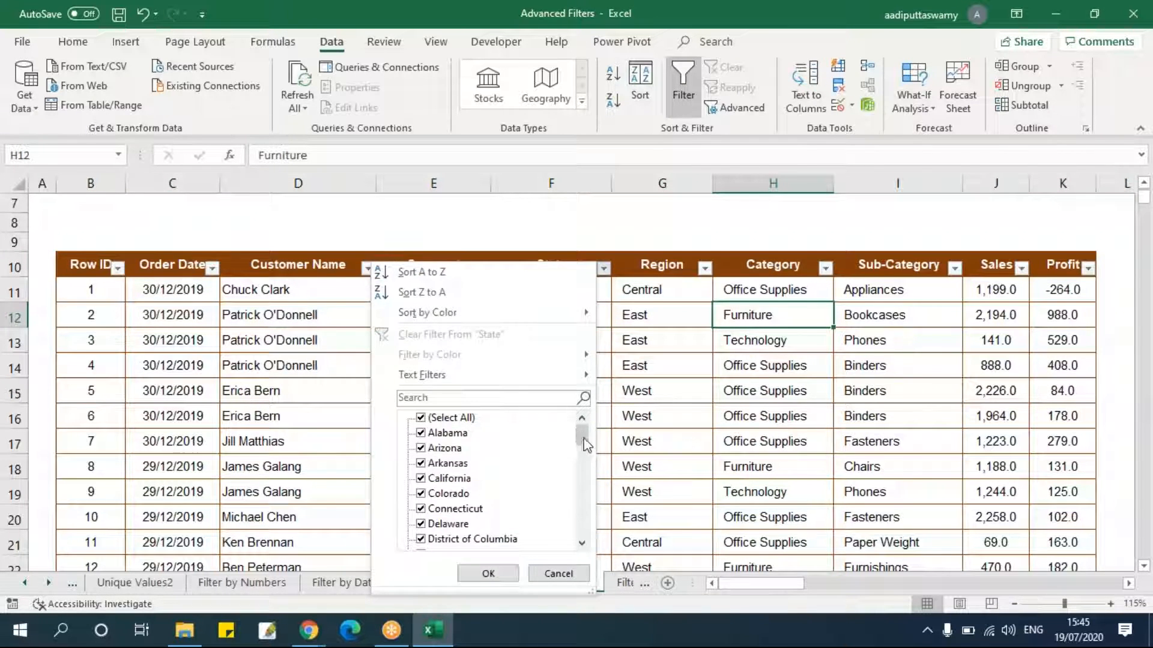
{"action": "left_click_drag", "start_coordinate": [586, 443], "coordinate": [587, 473]}
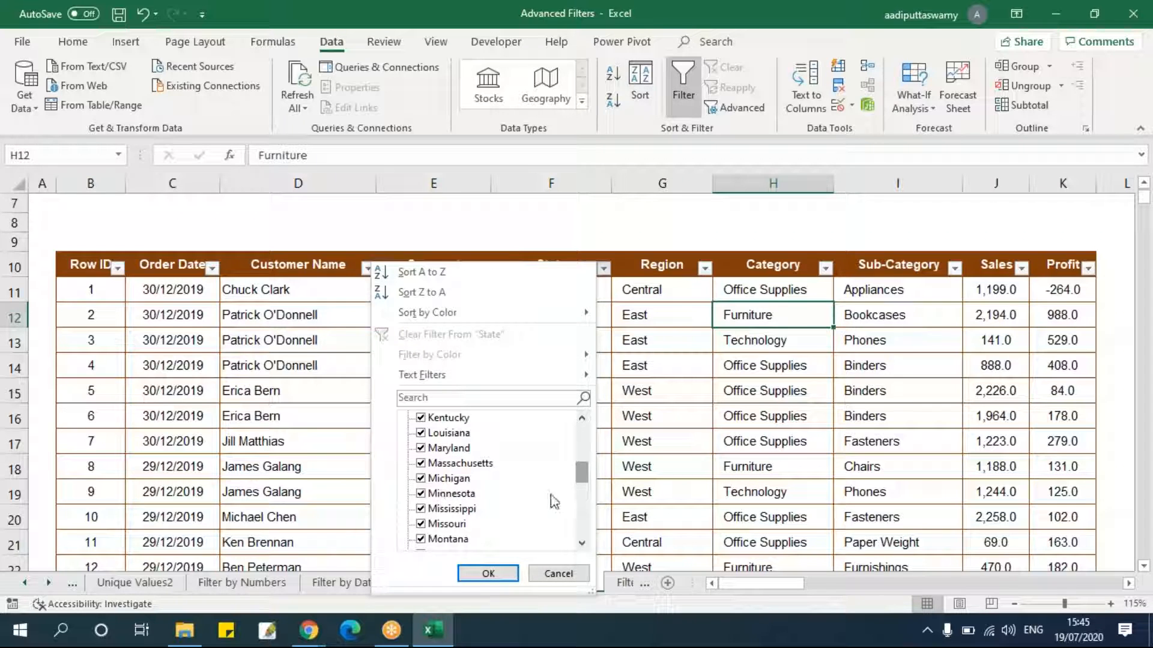
{"action": "mouse_move", "coordinate": [576, 474]}
{"action": "left_mouse_down"}
{"action": "mouse_move", "coordinate": [582, 536]}
{"action": "mouse_move", "coordinate": [588, 424]}
{"action": "mouse_move", "coordinate": [590, 474]}
{"action": "left_mouse_up"}
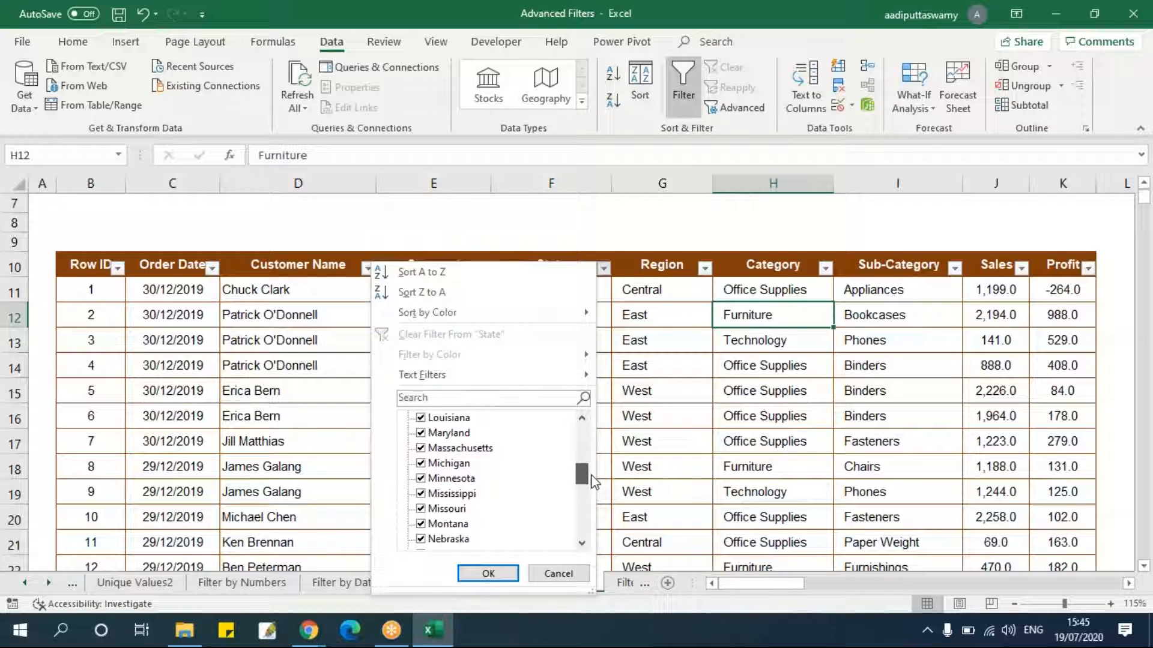
{"action": "left_click", "coordinate": [582, 577]}
{"action": "left_click", "coordinate": [614, 433]}
{"action": "scroll", "coordinate": [615, 431], "scroll_direction": "up", "scroll_amount": 2}
Enter ????York as the State criterion in F5.
{"action": "left_click", "coordinate": [553, 282]}
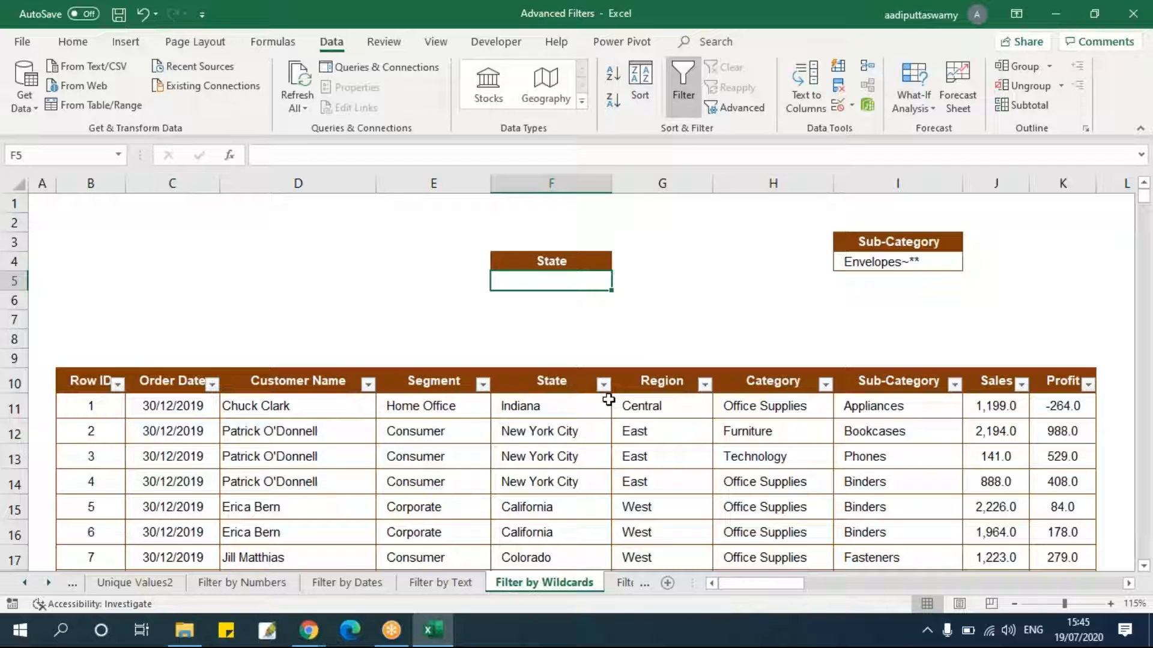
{"action": "type", "text": "????York"}
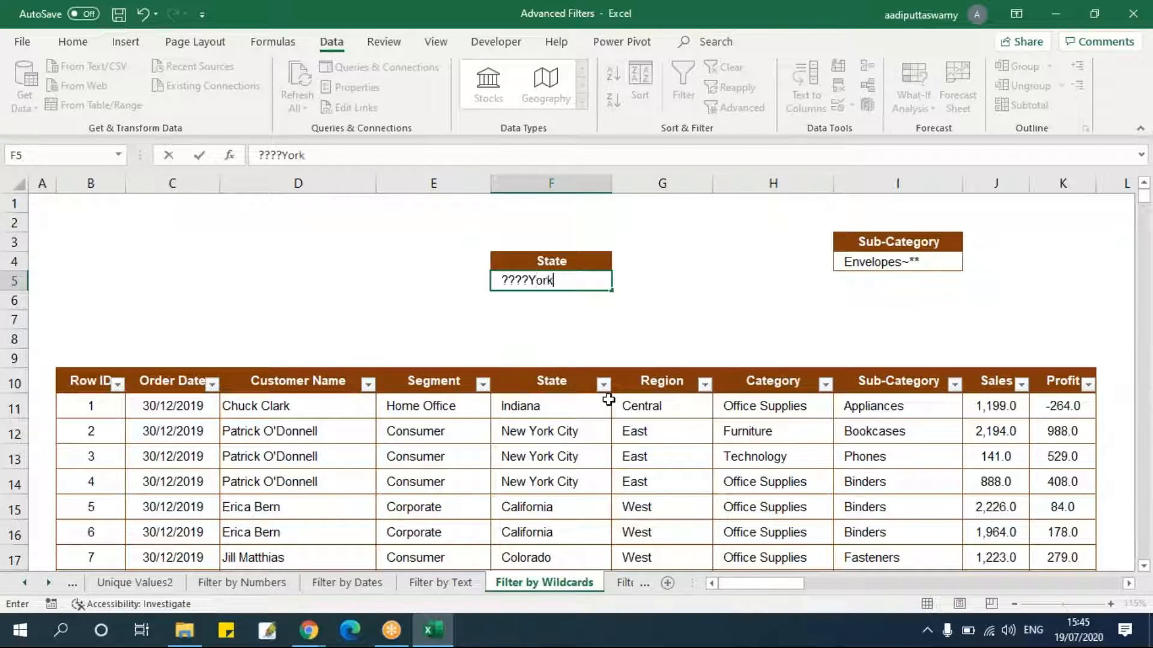
{"action": "key", "text": "Return"}
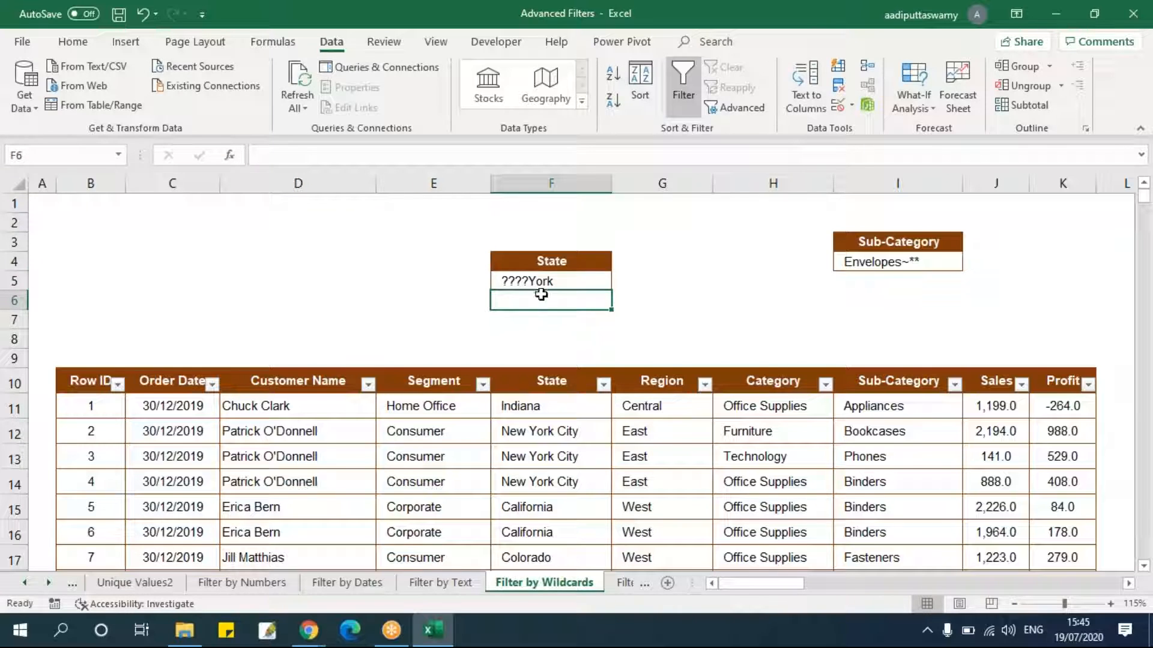
Inspect the ????York criterion and the State values in the data it should match.
{"action": "double_click", "coordinate": [531, 280]}
{"action": "left_click_drag", "start_coordinate": [527, 281], "coordinate": [424, 274]}
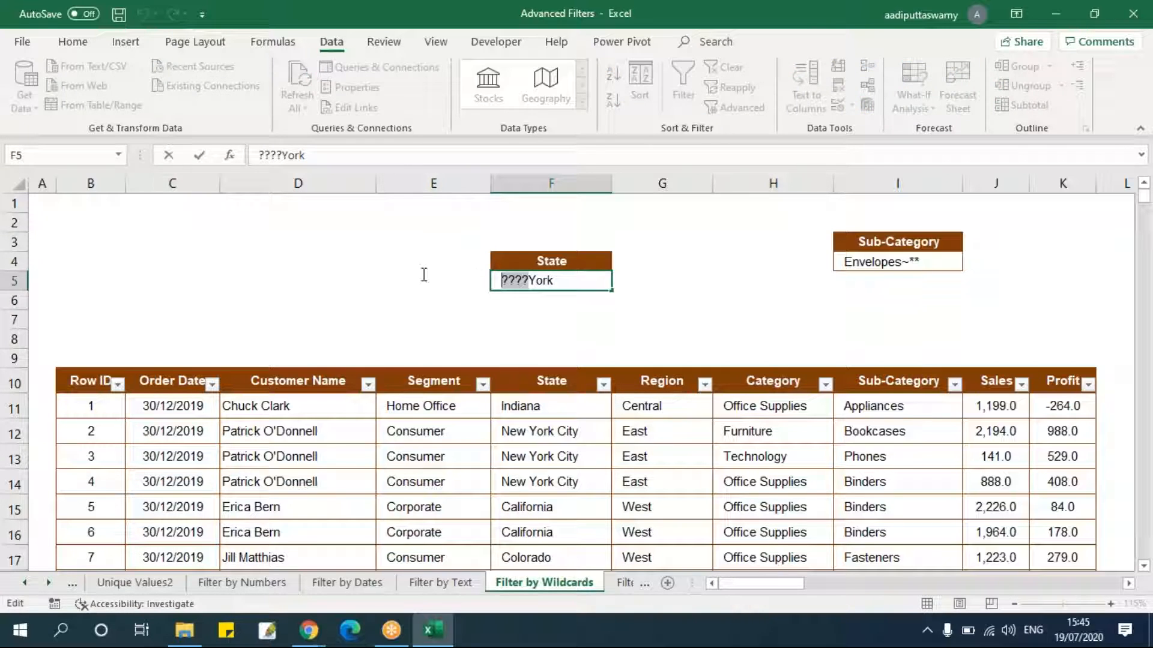
{"action": "left_click", "coordinate": [598, 335]}
{"action": "double_click", "coordinate": [536, 280]}
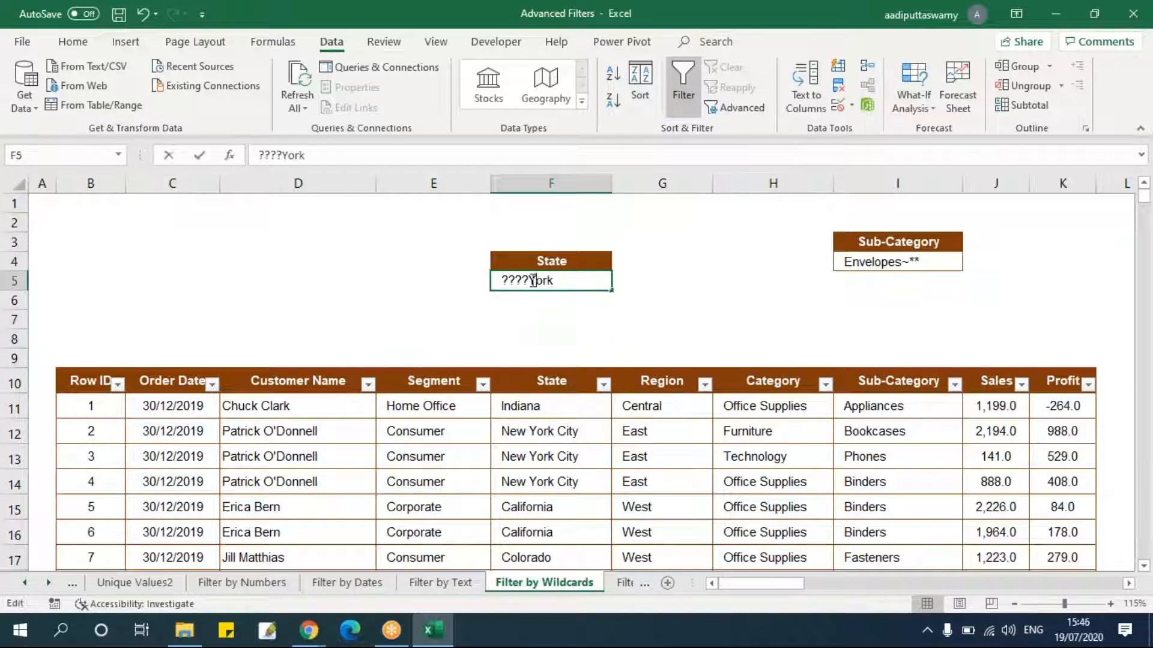
{"action": "left_click_drag", "start_coordinate": [529, 280], "coordinate": [611, 317]}
{"action": "left_click", "coordinate": [610, 323]}
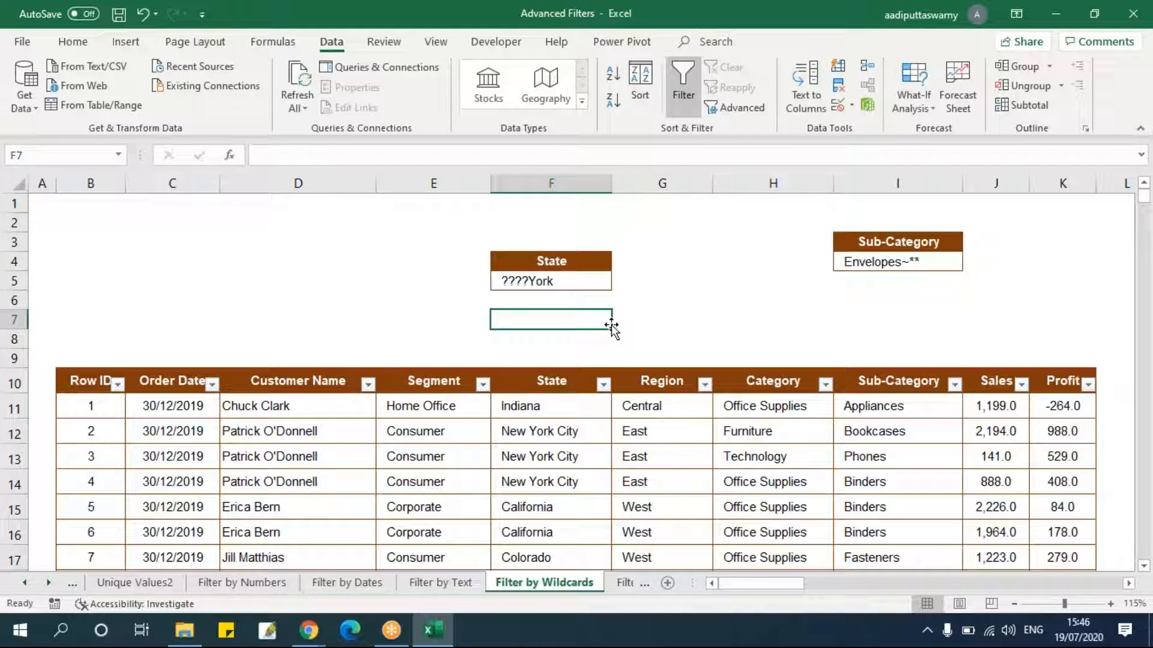
{"action": "double_click", "coordinate": [513, 406]}
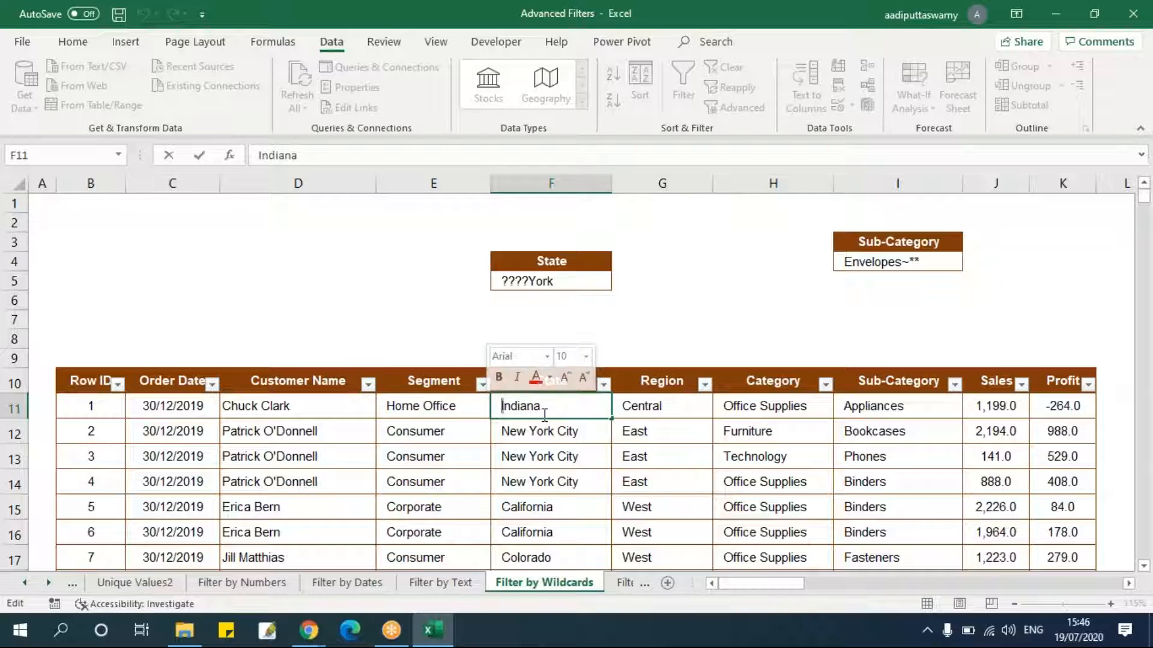
Turn off AutoFilter on the data table.
{"action": "left_click", "coordinate": [539, 264]}
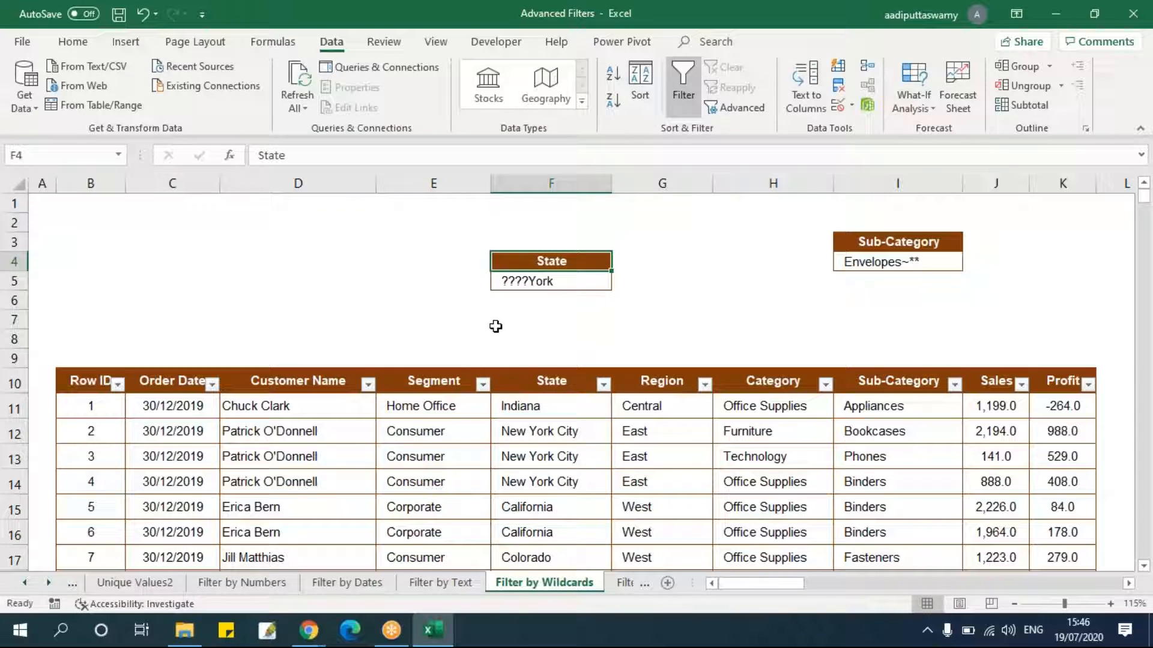
{"action": "left_click", "coordinate": [90, 385]}
{"action": "key", "text": "ctrl+shift+l"}
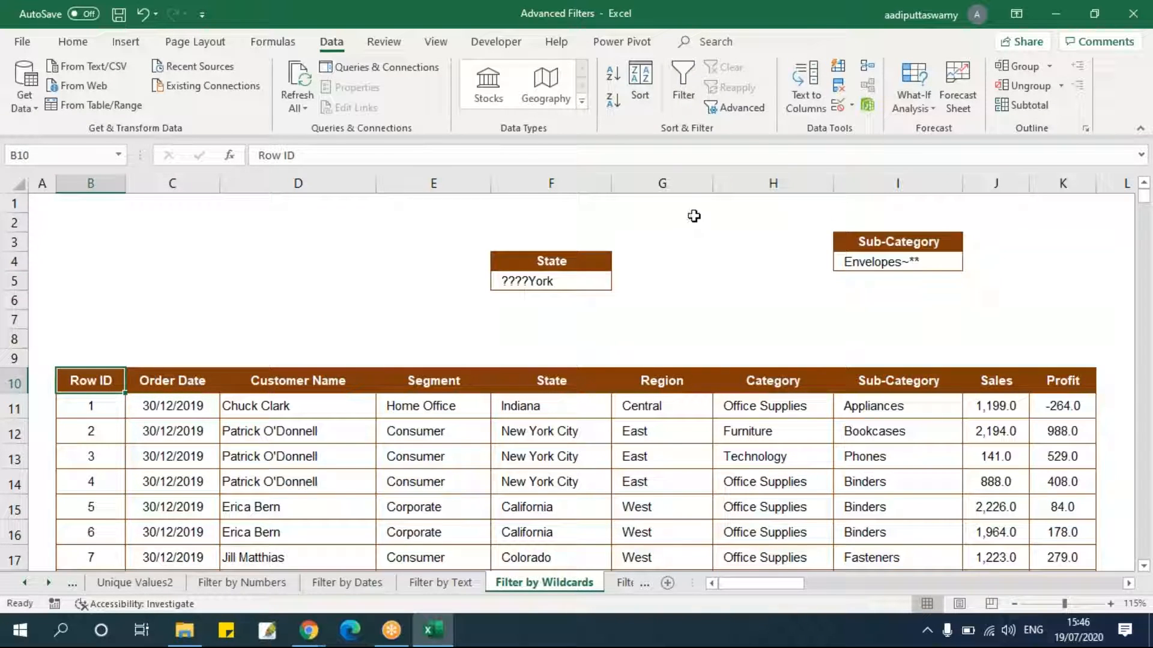
Run Advanced Filter copying to another location, with list range B10:K3322, criteria F4:F5 and output starting at AO11.
{"action": "left_click", "coordinate": [734, 107]}
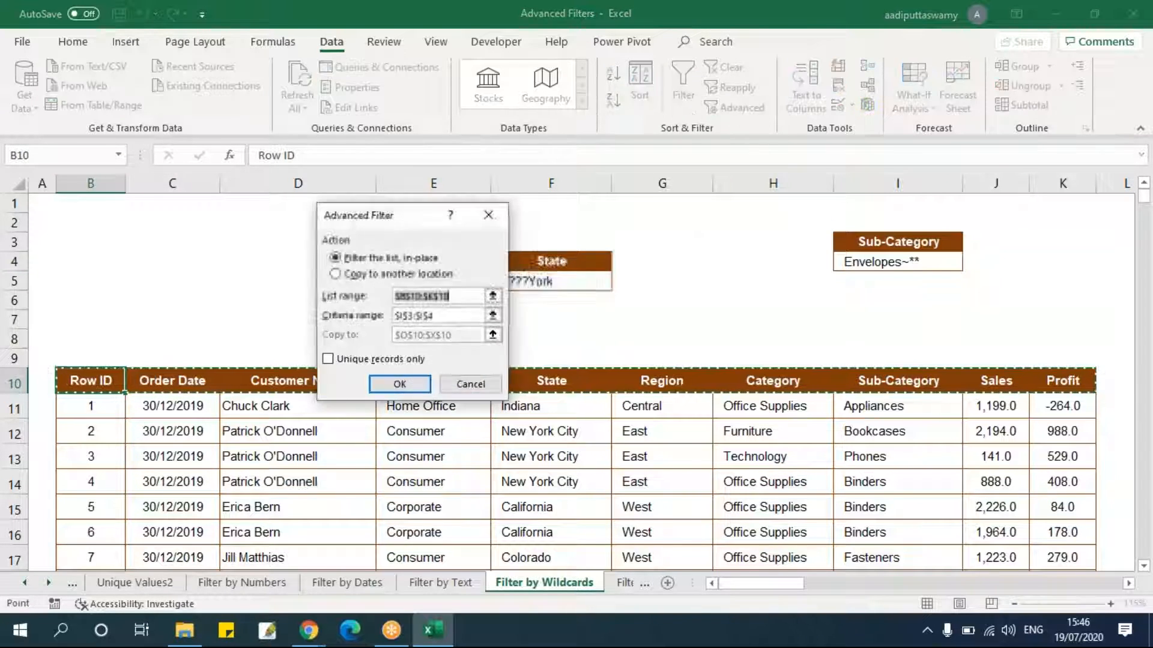
{"action": "left_click", "coordinate": [365, 275]}
{"action": "left_click", "coordinate": [493, 296]}
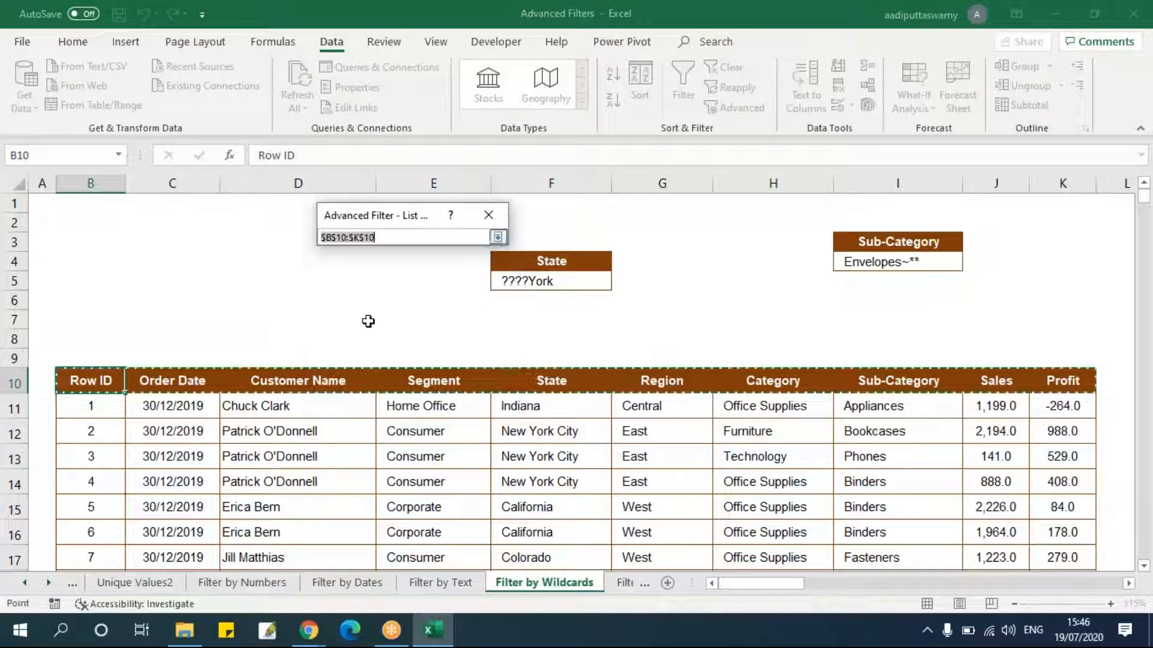
{"action": "left_click", "coordinate": [96, 387]}
{"action": "key", "text": "ctrl+shift+Right"}
{"action": "key", "text": "ctrl+shift+Down"}
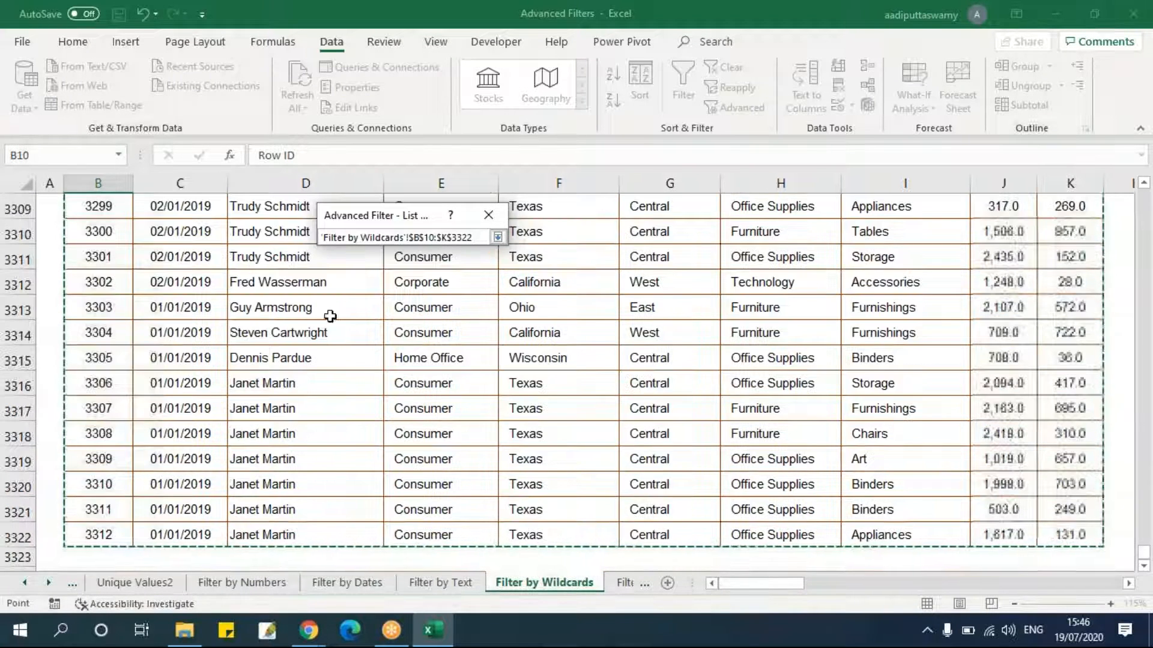
{"action": "left_click", "coordinate": [498, 237]}
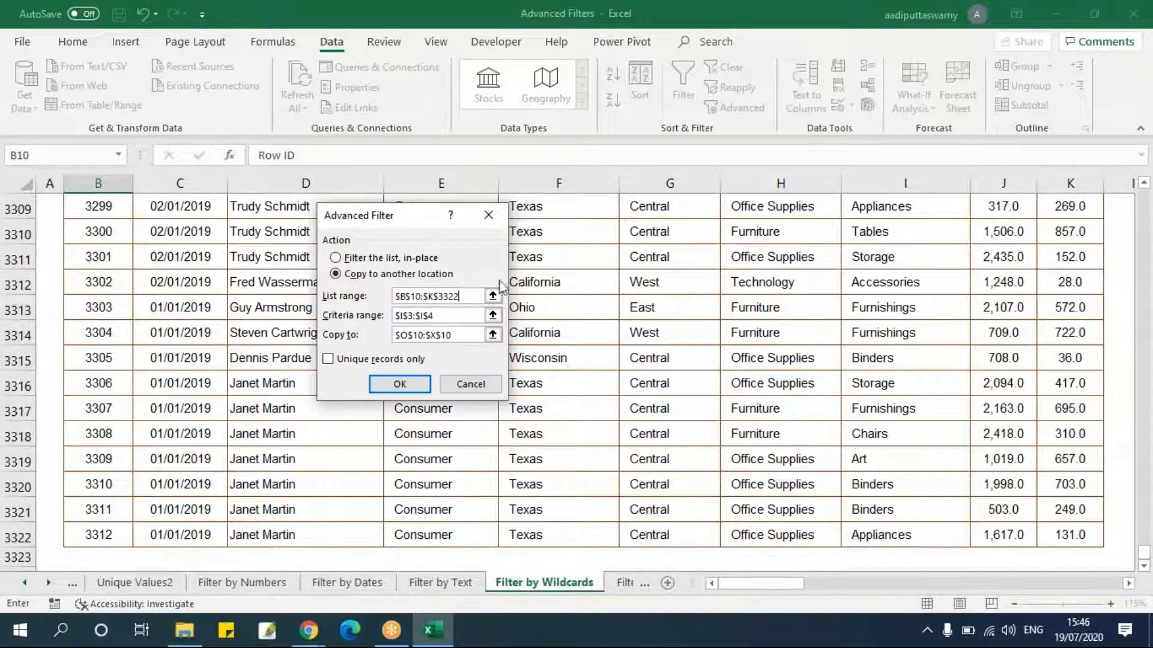
{"action": "left_click", "coordinate": [493, 315]}
{"action": "scroll", "coordinate": [522, 301], "scroll_direction": "up", "scroll_amount": 1}
{"action": "left_click_drag", "start_coordinate": [541, 262], "coordinate": [528, 281]}
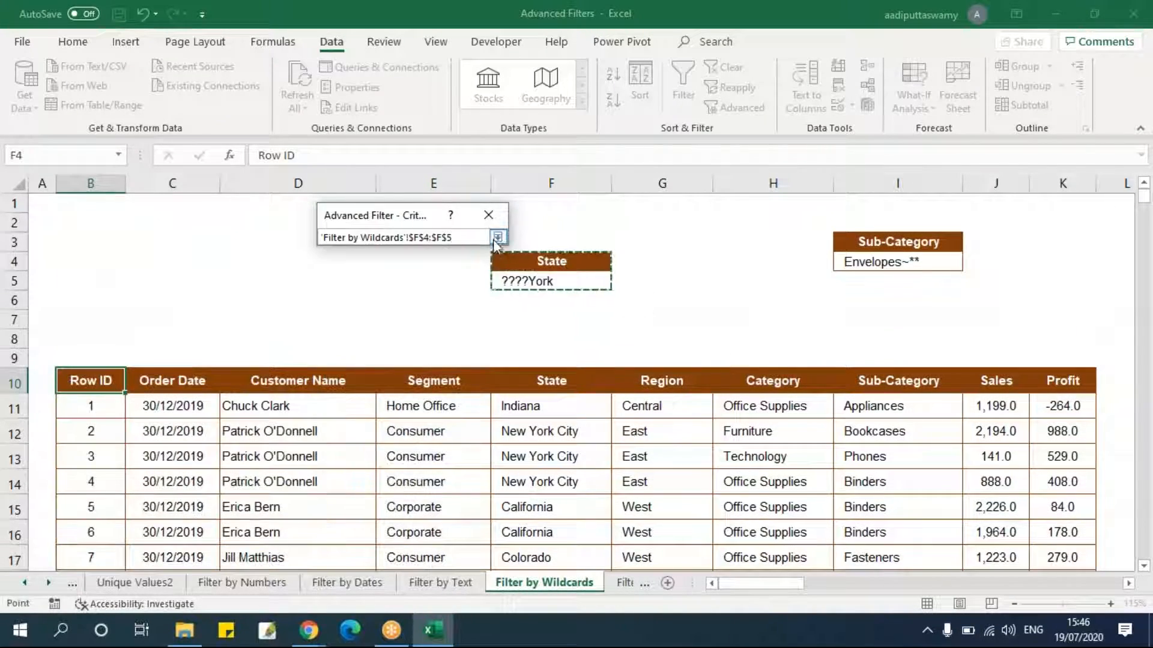
{"action": "left_click", "coordinate": [498, 237]}
{"action": "left_click", "coordinate": [489, 335]}
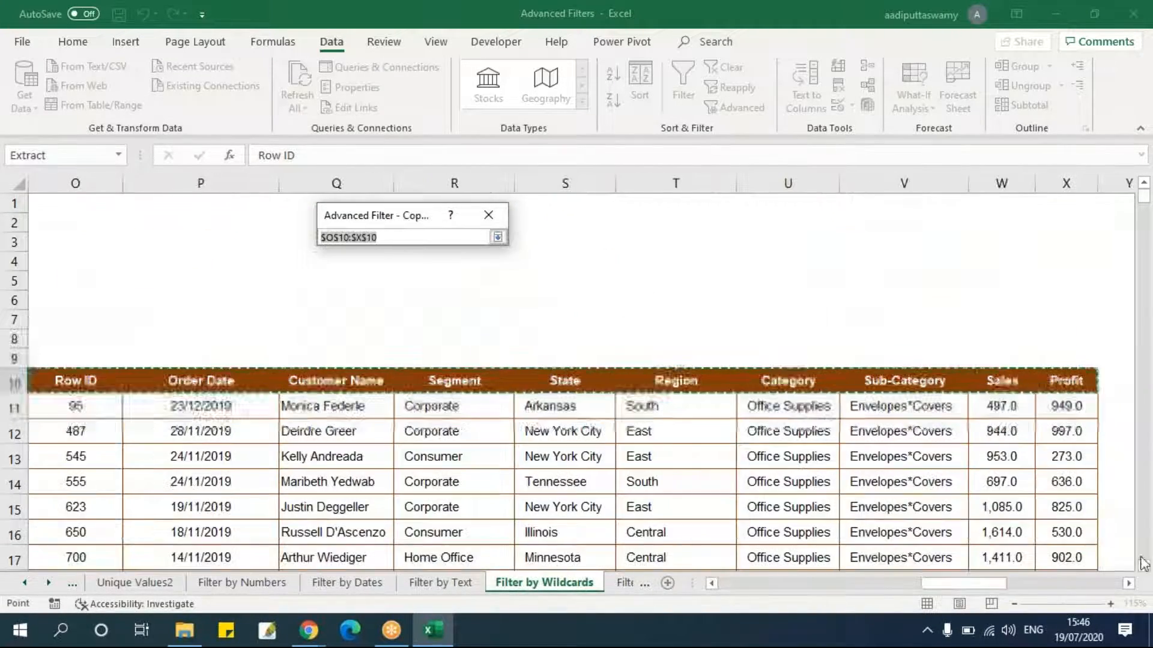
{"action": "left_click", "coordinate": [1129, 583]}
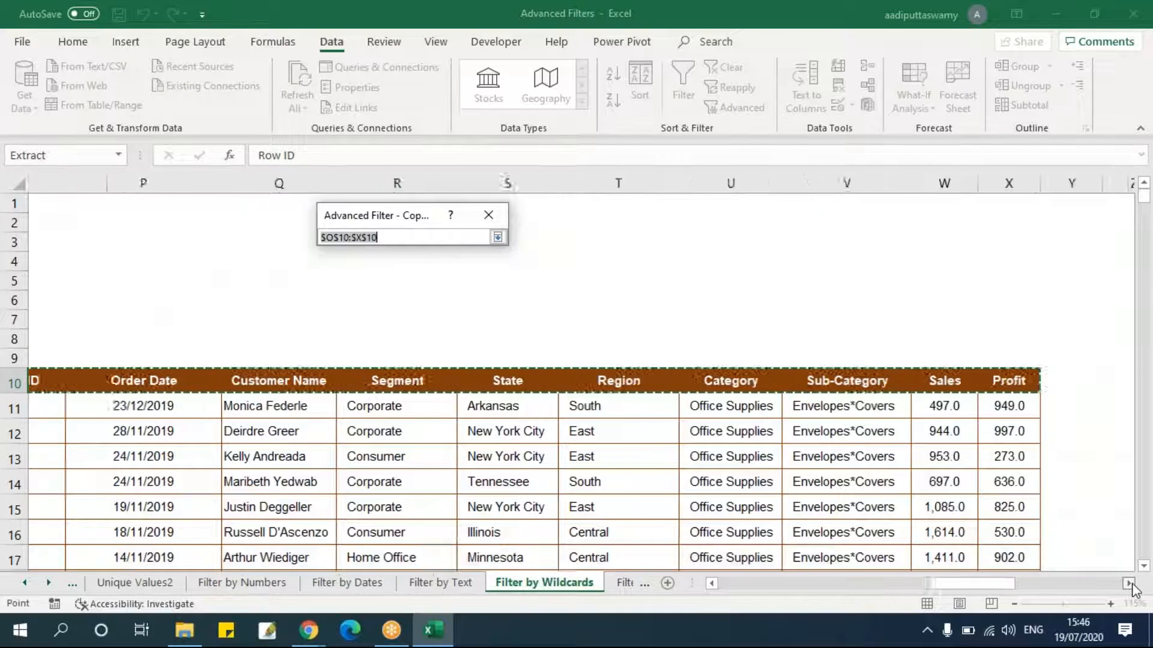
{"action": "left_click", "coordinate": [1131, 585]}
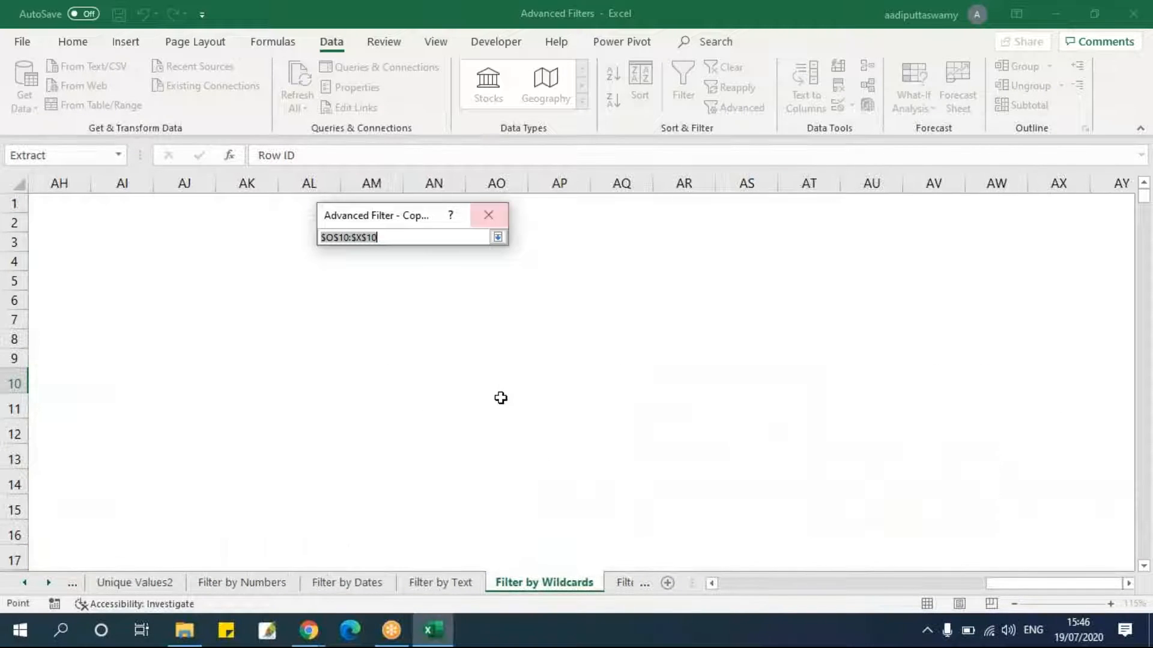
{"action": "left_click", "coordinate": [501, 399]}
{"action": "left_click", "coordinate": [498, 237]}
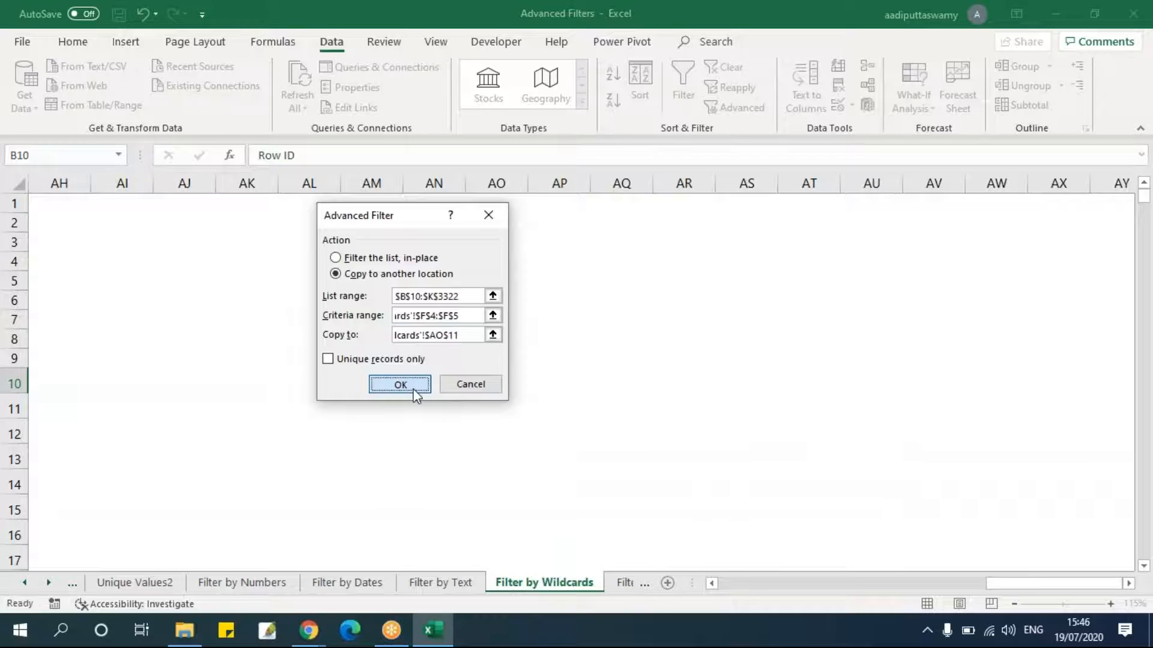
{"action": "left_click", "coordinate": [413, 390]}
Scroll through the copied ????York results to inspect the State values.
{"action": "left_click_drag", "start_coordinate": [742, 583], "coordinate": [1042, 584]}
{"action": "double_click", "coordinate": [778, 183]}
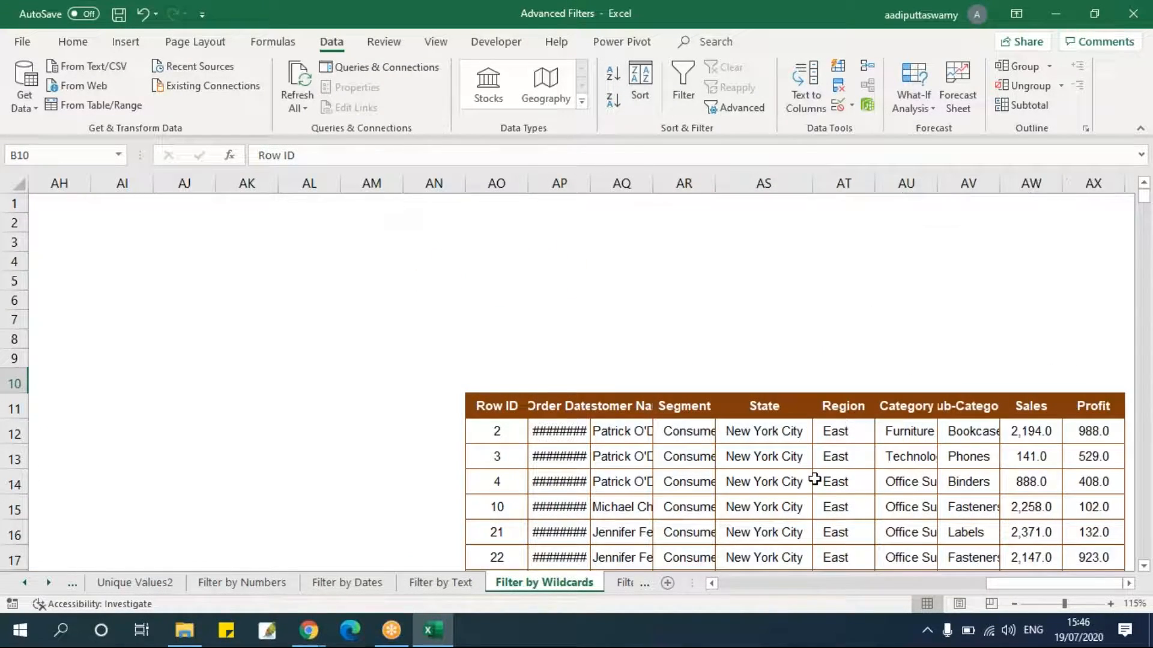
{"action": "scroll", "coordinate": [814, 479], "scroll_direction": "down", "scroll_amount": 10}
{"action": "scroll", "coordinate": [814, 479], "scroll_direction": "down", "scroll_amount": 15}
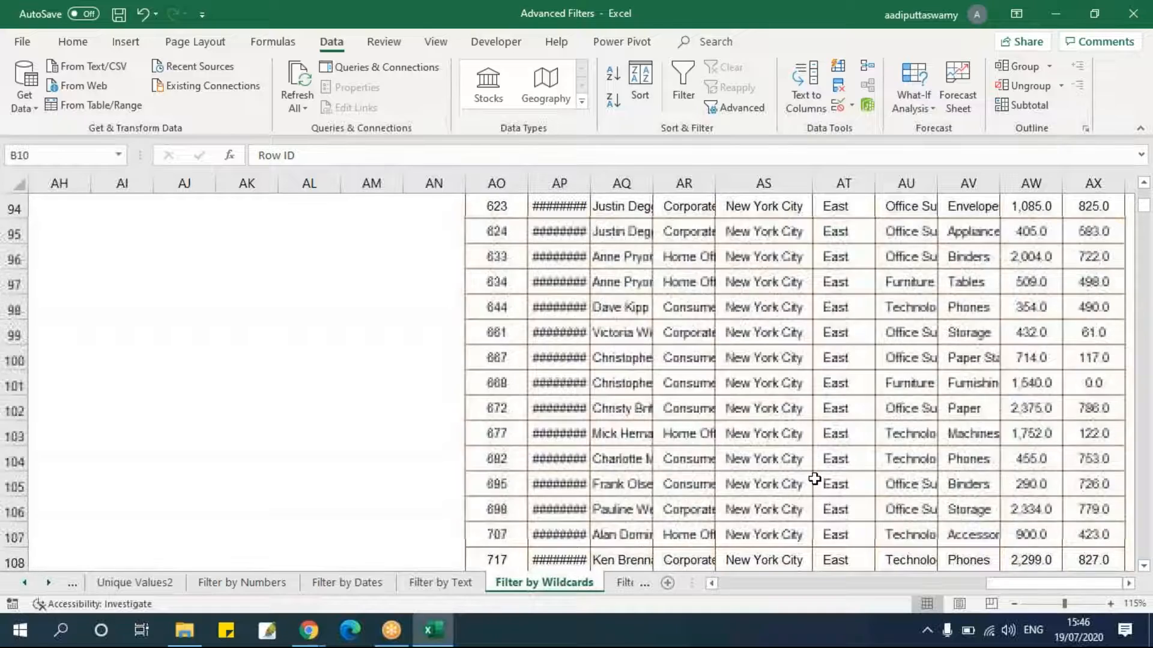
{"action": "left_click_drag", "start_coordinate": [1143, 211], "coordinate": [1143, 223]}
{"action": "left_click_drag", "start_coordinate": [1150, 413], "coordinate": [1151, 176]}
{"action": "left_click_drag", "start_coordinate": [1034, 584], "coordinate": [807, 589]}
Clear the earlier copied results block starting at O10 completely.
{"action": "left_click", "coordinate": [729, 386]}
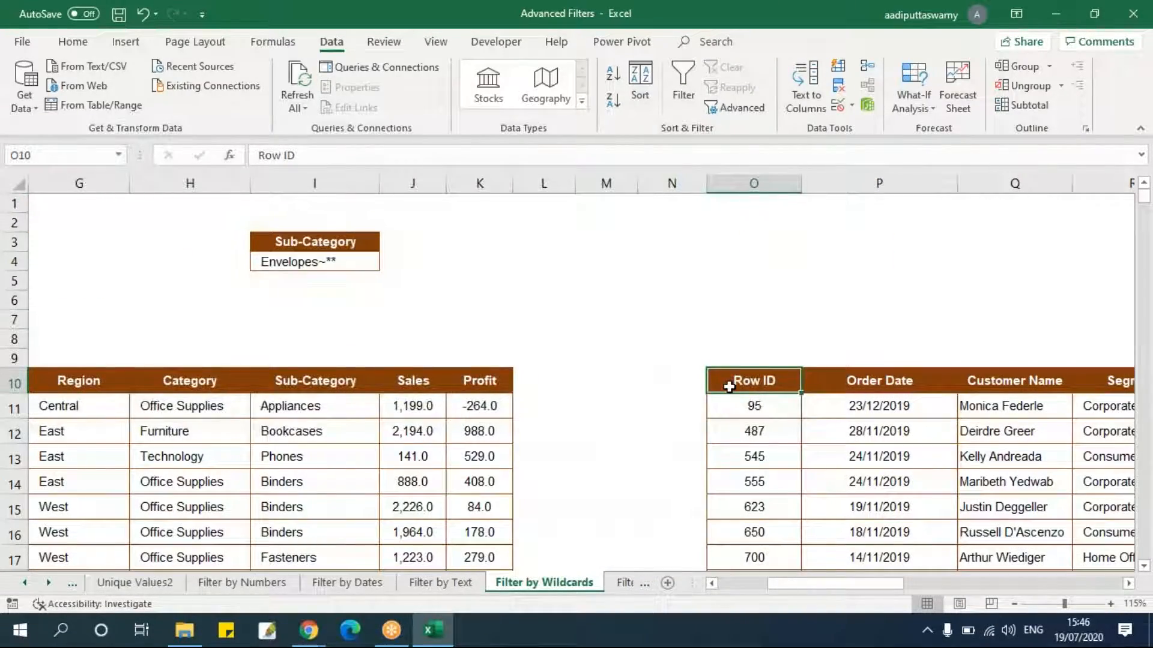
{"action": "key", "text": "ctrl+shift+Right"}
{"action": "key", "text": "ctrl+shift+Down"}
{"action": "key", "text": "alt+e"}
{"action": "key", "text": "a"}
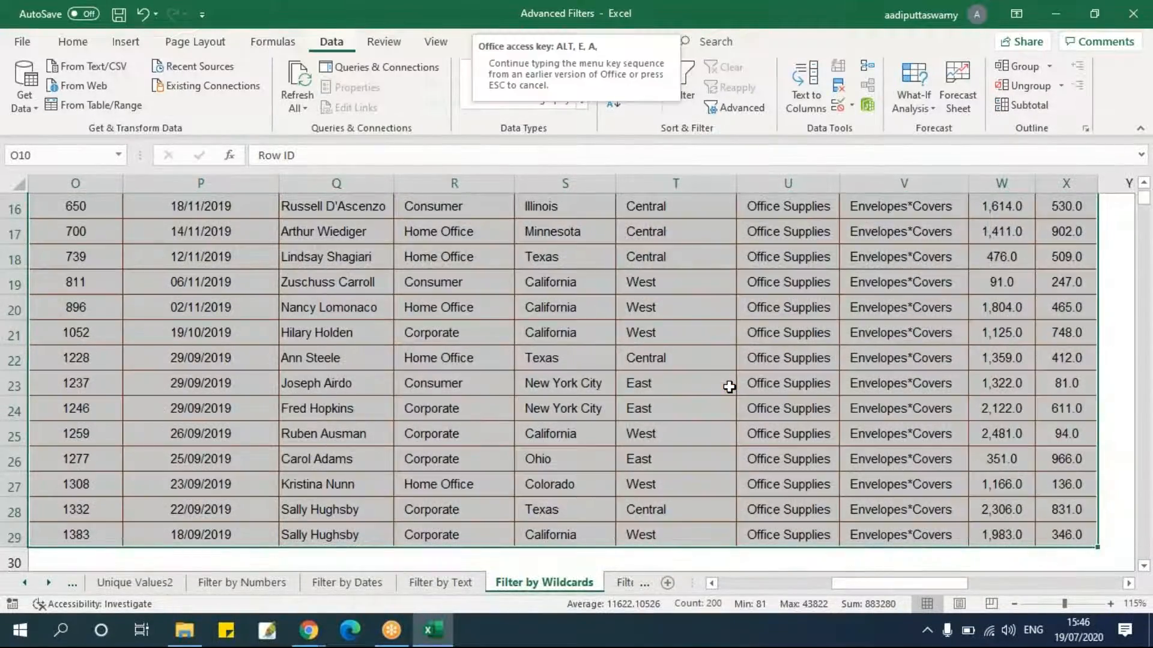
{"action": "key", "text": "a"}
Review the wildcard criteria reference table beside the data, then return to the criteria cells.
{"action": "key", "text": "Right"}
{"action": "key", "text": "Right"}
{"action": "key", "text": "ctrl+Left"}
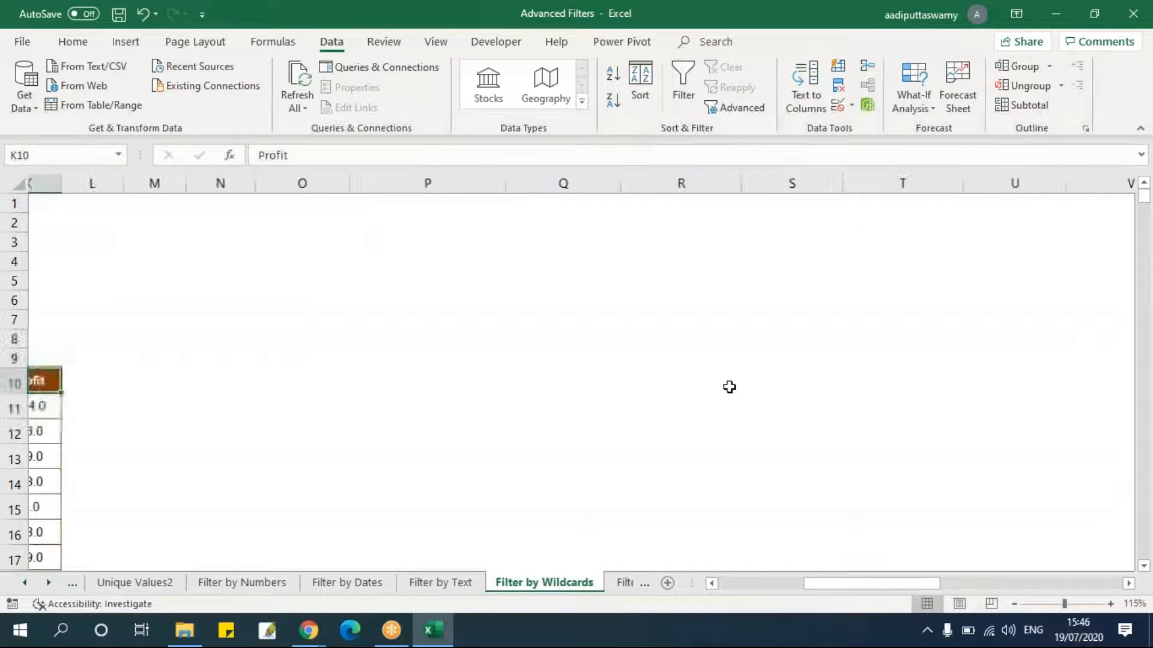
{"action": "key", "text": "ctrl+Left"}
{"action": "key", "text": "ctrl+Left"}
{"action": "key", "text": "Right"}
{"action": "key", "text": "Right"}
{"action": "key", "text": "ctrl+Right"}
{"action": "key", "text": "Right"}
{"action": "key", "text": "Right"}
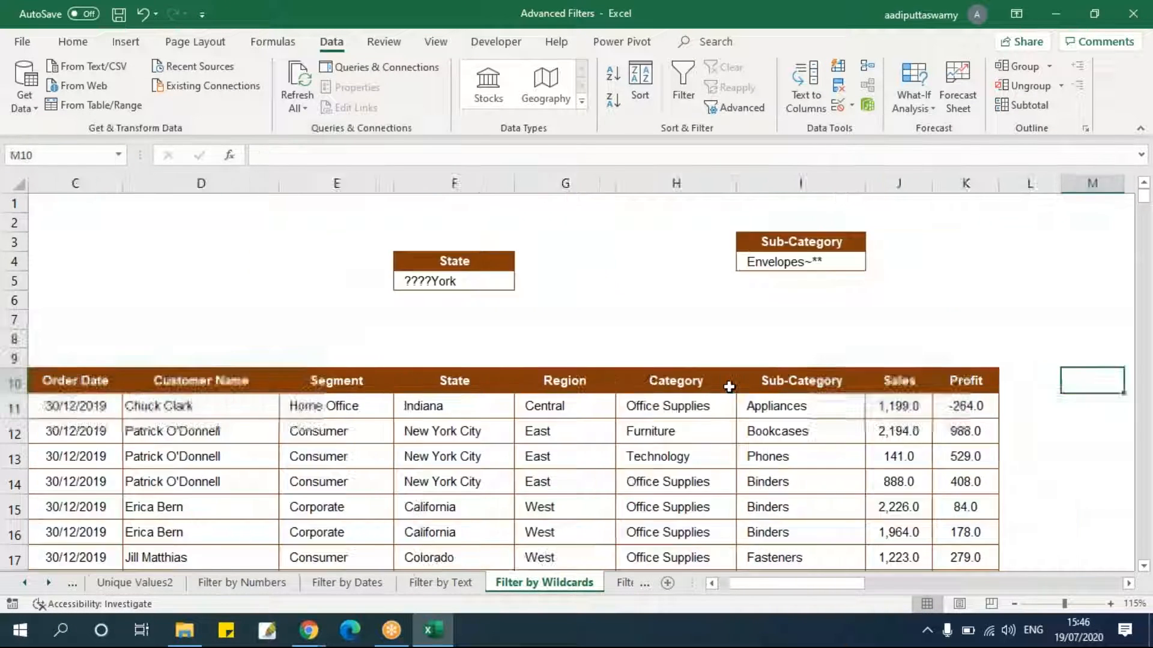
{"action": "key", "text": "Right"}
{"action": "key", "text": "Right"}
{"action": "key", "text": "Right"}
{"action": "key", "text": "Right"}
{"action": "key", "text": "Right"}
{"action": "key", "text": "Right"}
{"action": "key", "text": "Right"}
{"action": "key", "text": "Right"}
{"action": "key", "text": "Right"}
{"action": "key", "text": "Right"}
{"action": "key", "text": "Right"}
{"action": "key", "text": "Right"}
{"action": "key", "text": "Right"}
{"action": "key", "text": "Right"}
{"action": "key", "text": "Right"}
{"action": "key", "text": "Right"}
{"action": "key", "text": "Right"}
{"action": "key", "text": "Right"}
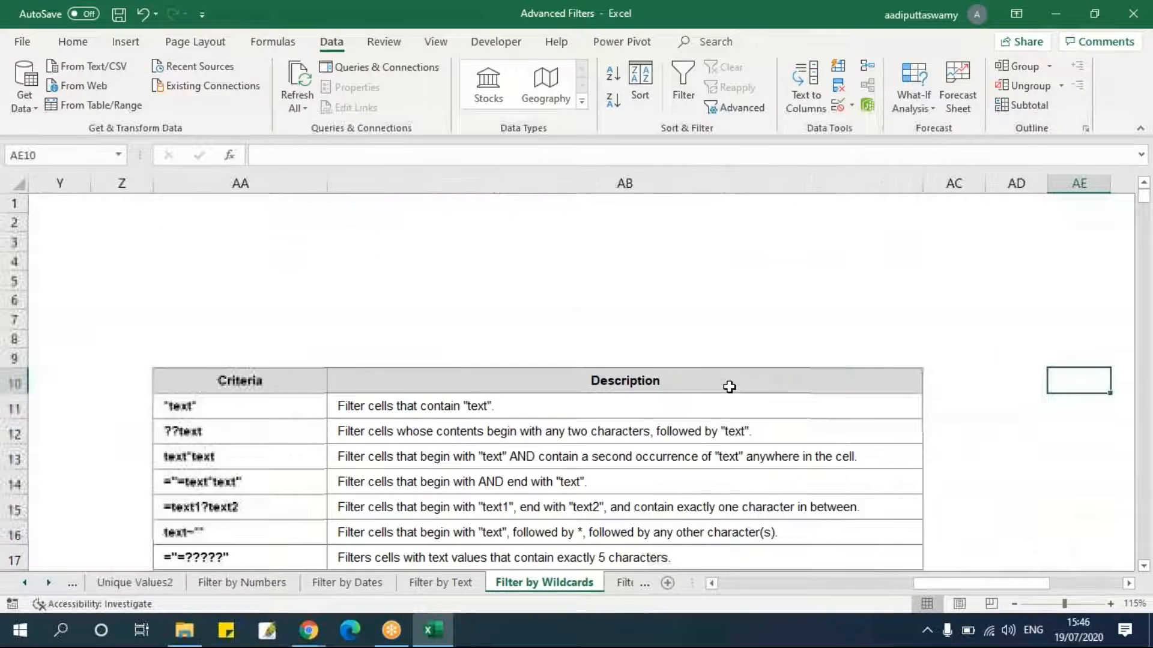
{"action": "scroll", "coordinate": [720, 396], "scroll_direction": "down", "scroll_amount": 2}
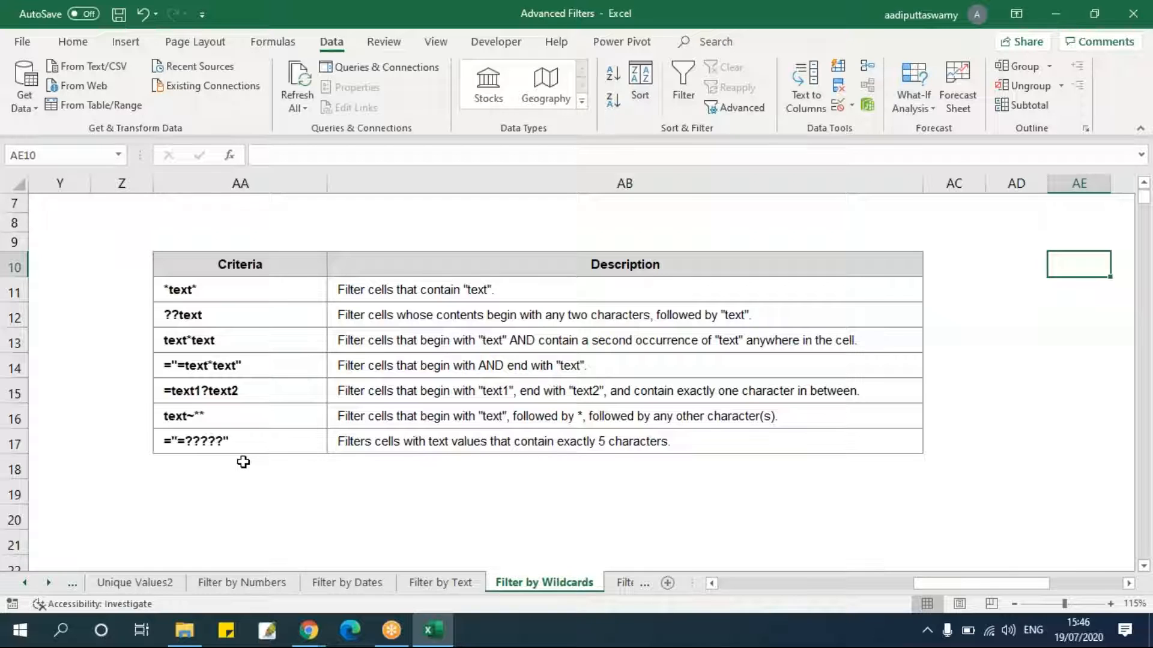
{"action": "left_click_drag", "start_coordinate": [953, 586], "coordinate": [753, 596]}
{"action": "scroll", "coordinate": [712, 507], "scroll_direction": "up", "scroll_amount": 2}
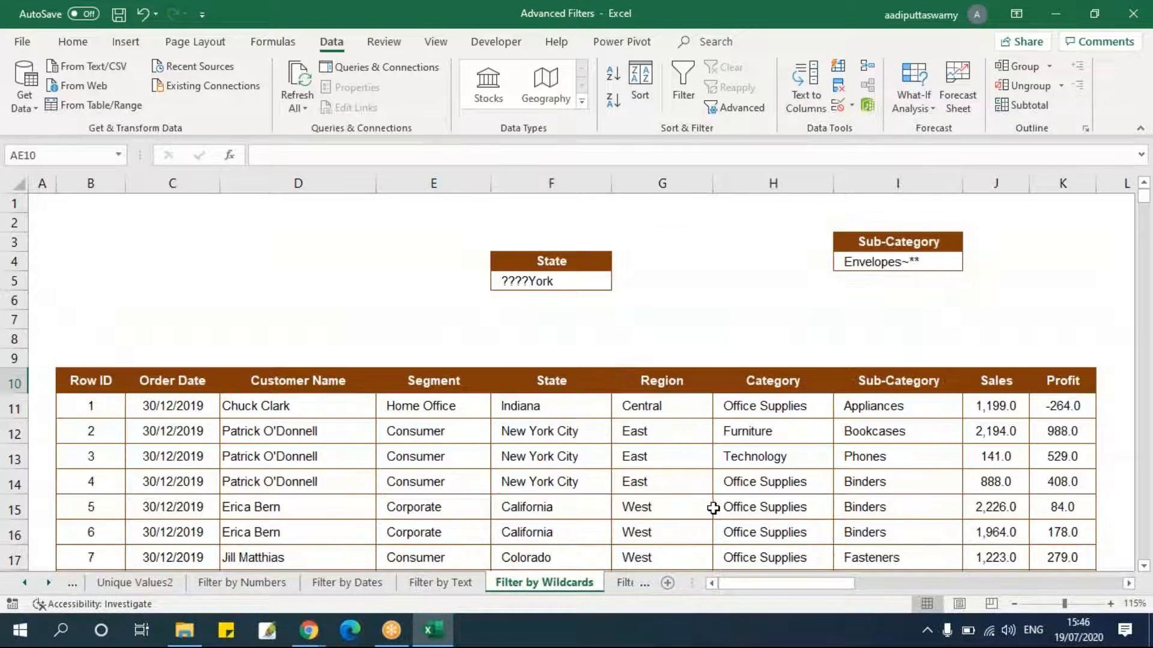
Enter the State criterion ="=??????" in F5 to match exactly six-character values.
{"action": "left_click", "coordinate": [570, 281]}
{"action": "type", "text": "="}
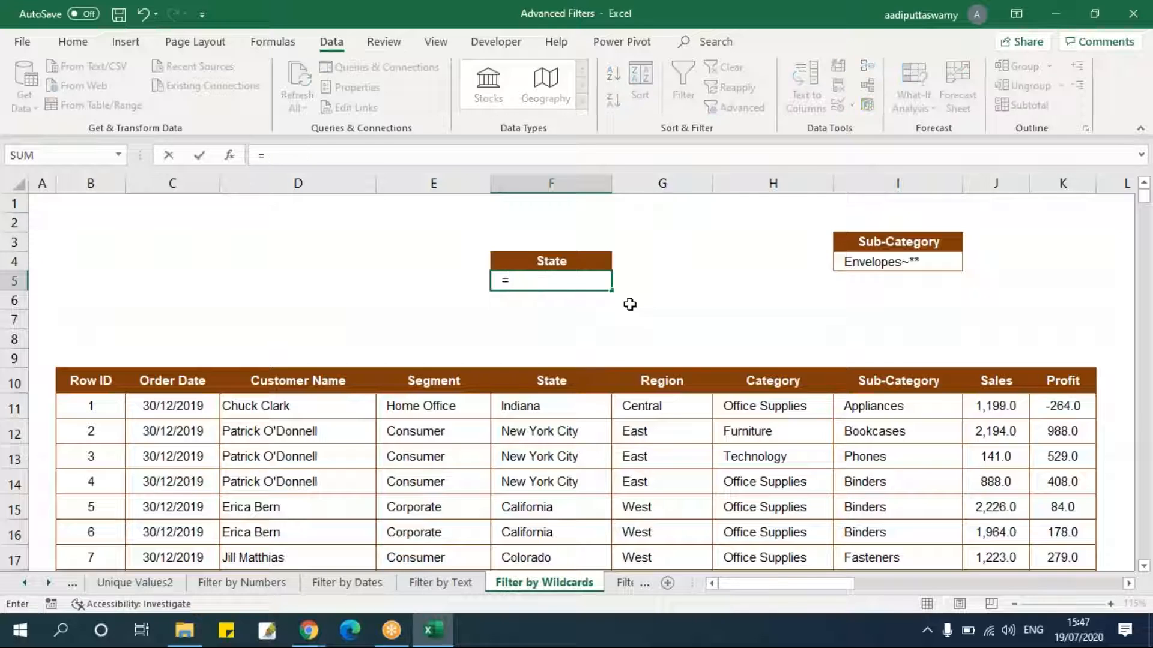
{"action": "type", "text": "\"=??????"}
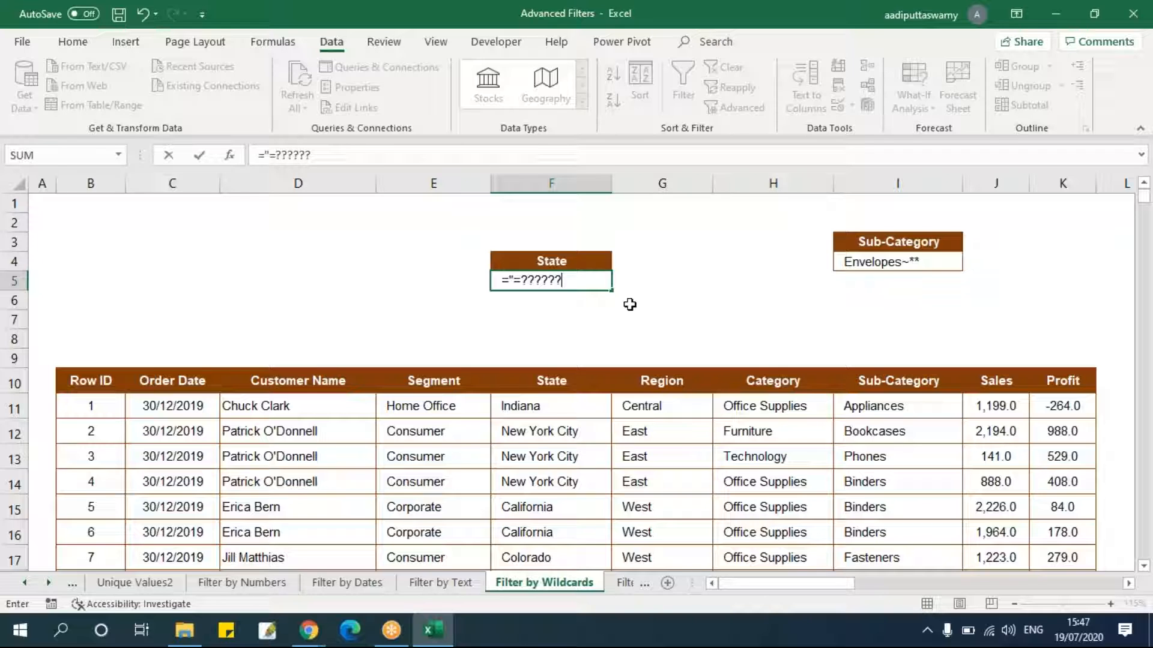
{"action": "type", "text": "\""}
{"action": "key", "text": "Return"}
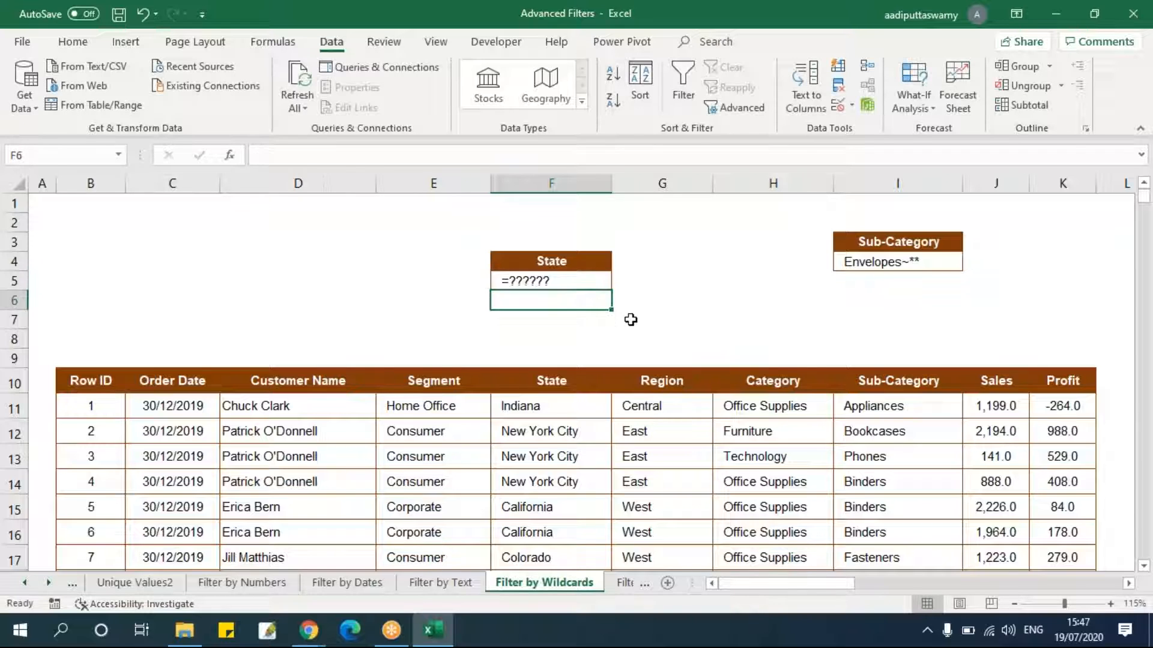
Run Advanced Filter copying to another location, with list range B10:K3322, criteria F4:F5 and output at N10.
{"action": "left_click", "coordinate": [81, 387]}
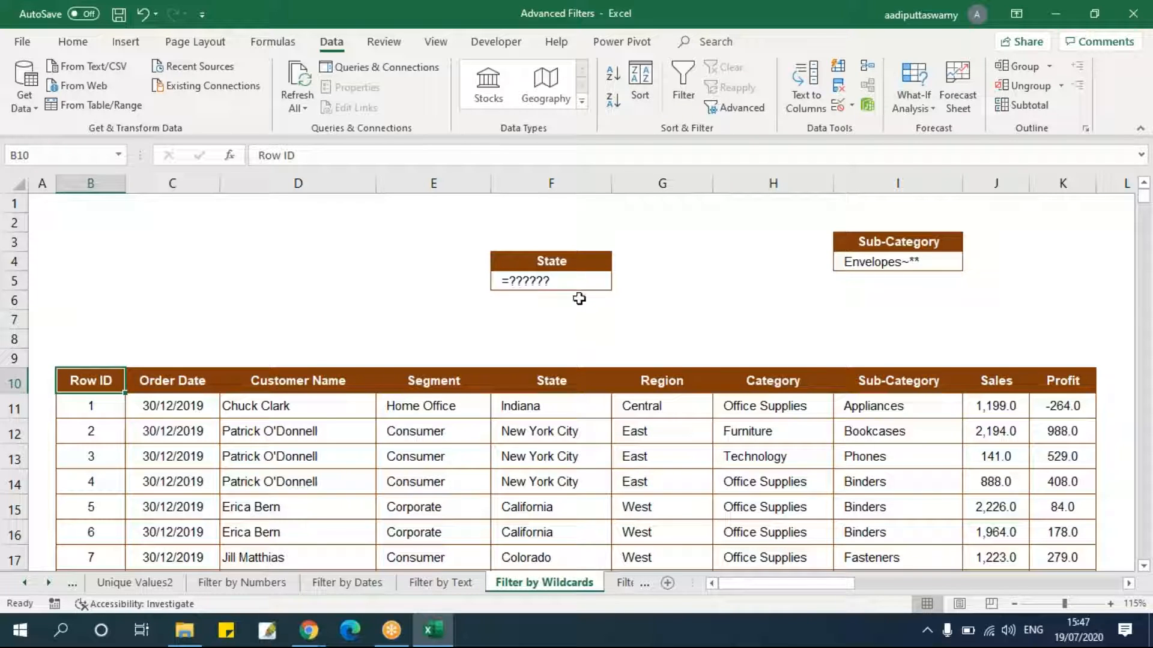
{"action": "left_click", "coordinate": [739, 108]}
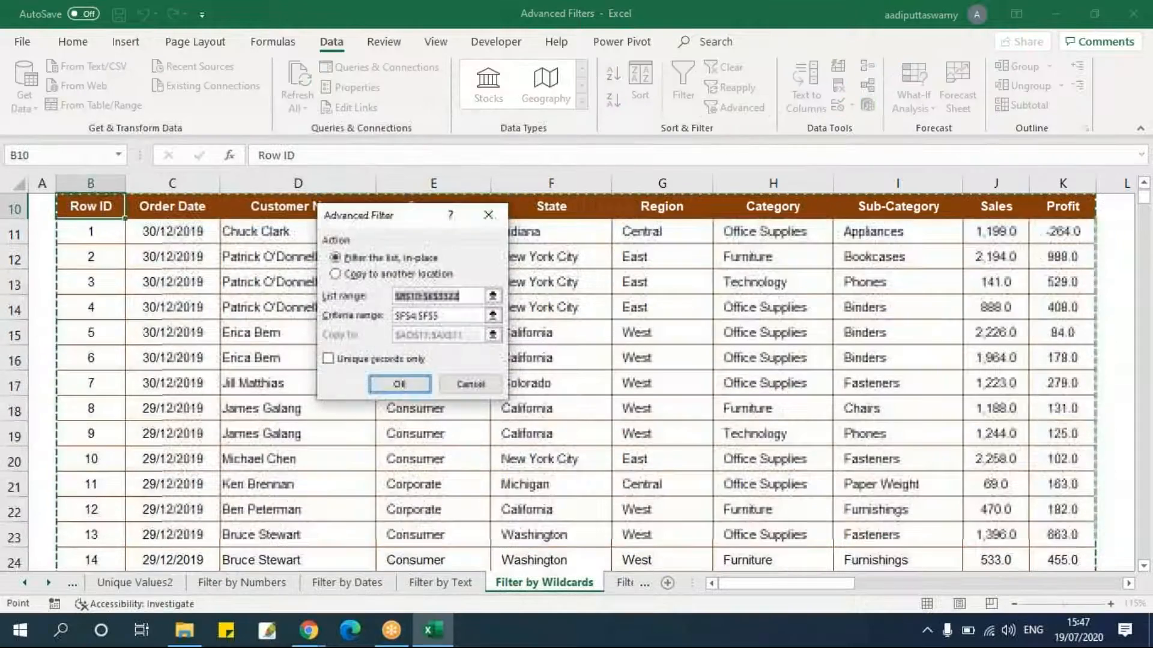
{"action": "left_click", "coordinate": [421, 276]}
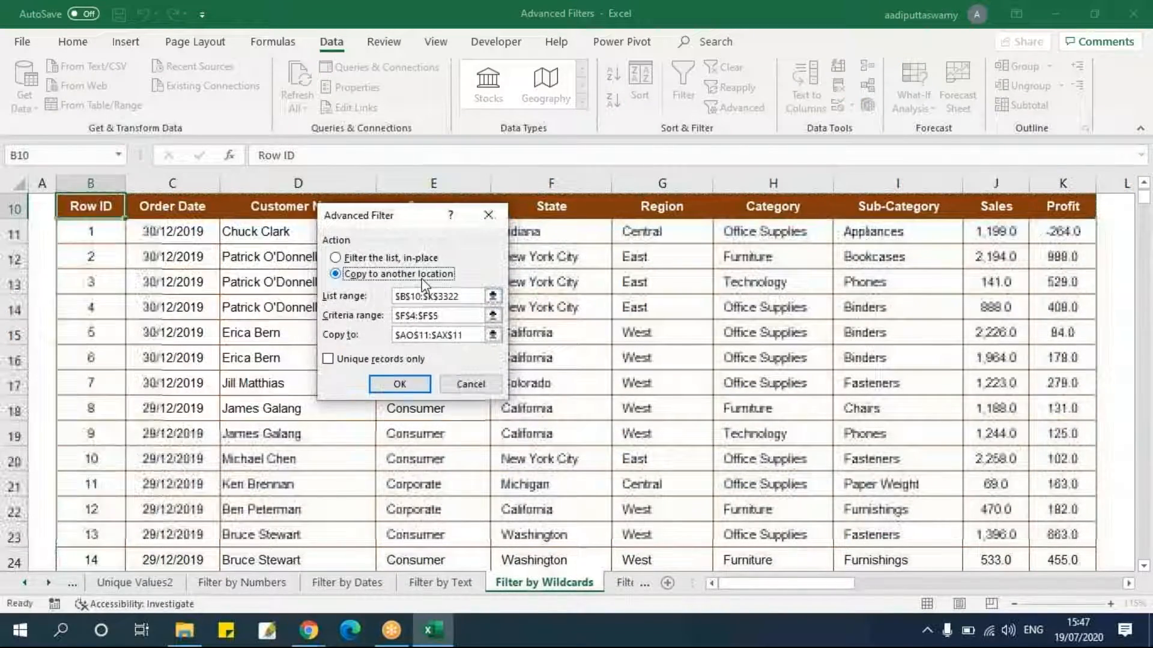
{"action": "left_click", "coordinate": [492, 296]}
{"action": "key", "text": "ctrl+shift+Right"}
{"action": "key", "text": "ctrl+shift+Right"}
{"action": "key", "text": "ctrl+shift+Down"}
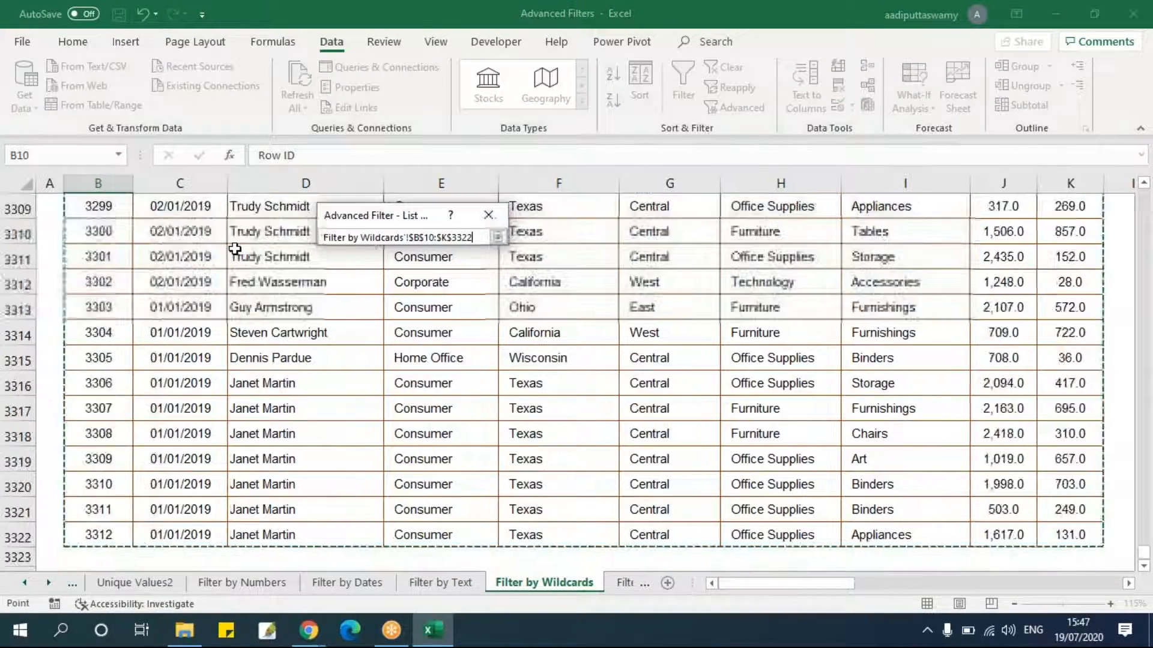
{"action": "left_click", "coordinate": [497, 237]}
{"action": "left_click", "coordinate": [493, 315]}
{"action": "left_click_drag", "start_coordinate": [558, 262], "coordinate": [578, 282]}
{"action": "left_click", "coordinate": [498, 238]}
{"action": "key", "text": "Tab"}
{"action": "left_click", "coordinate": [492, 335]}
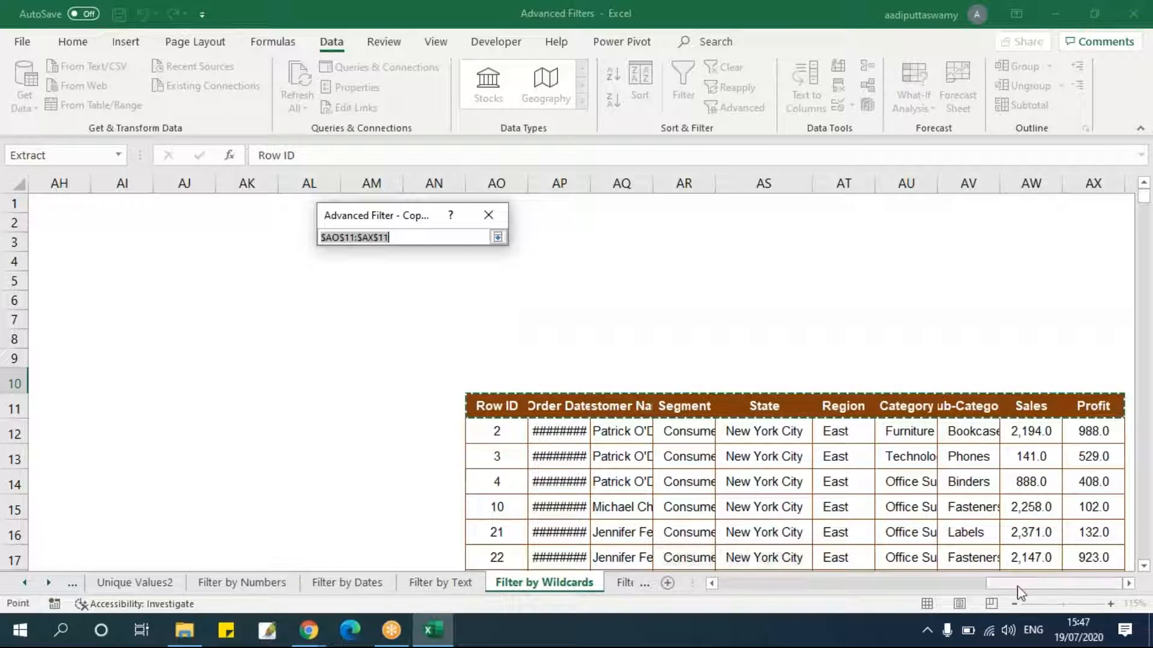
{"action": "left_click_drag", "start_coordinate": [1015, 585], "coordinate": [855, 594]}
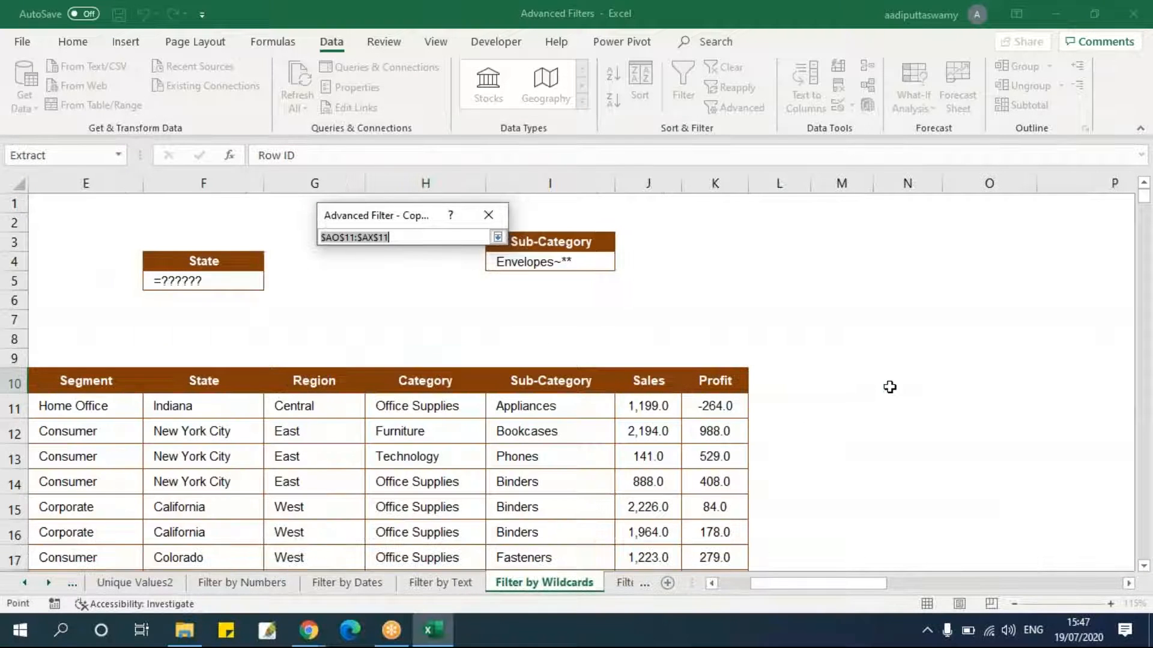
{"action": "left_click", "coordinate": [888, 385]}
{"action": "left_click", "coordinate": [498, 238]}
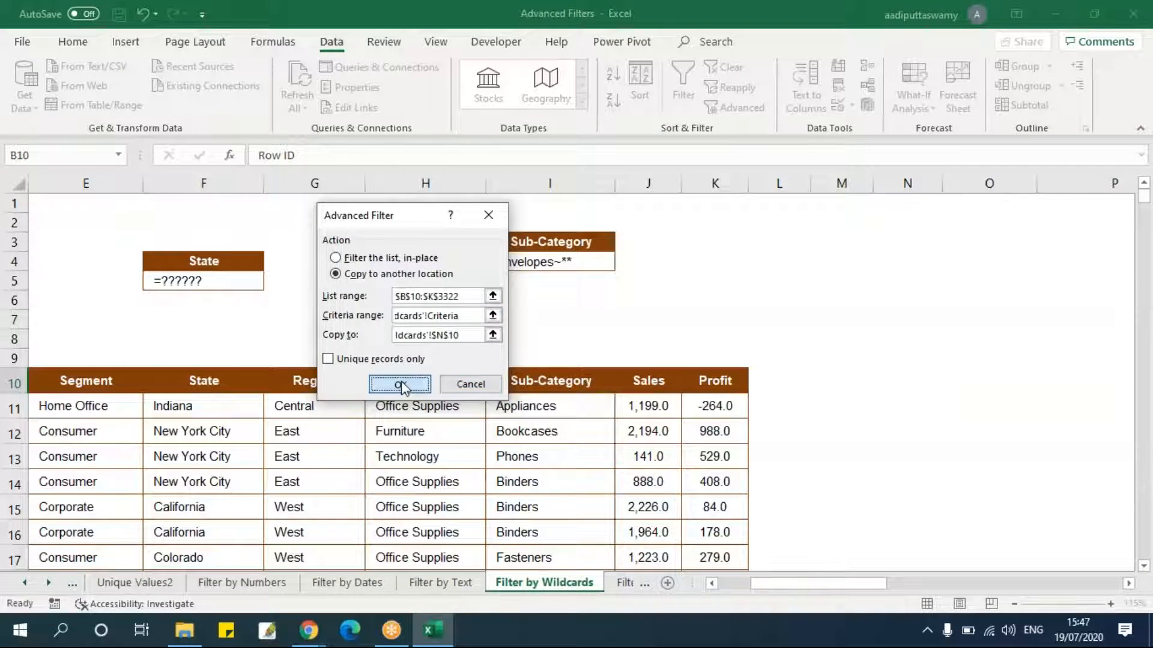
{"action": "left_click", "coordinate": [398, 384]}
Turn on AutoFilter for the copied results at N10 and open the State column's value list without filtering.
{"action": "left_click_drag", "start_coordinate": [775, 580], "coordinate": [850, 592]}
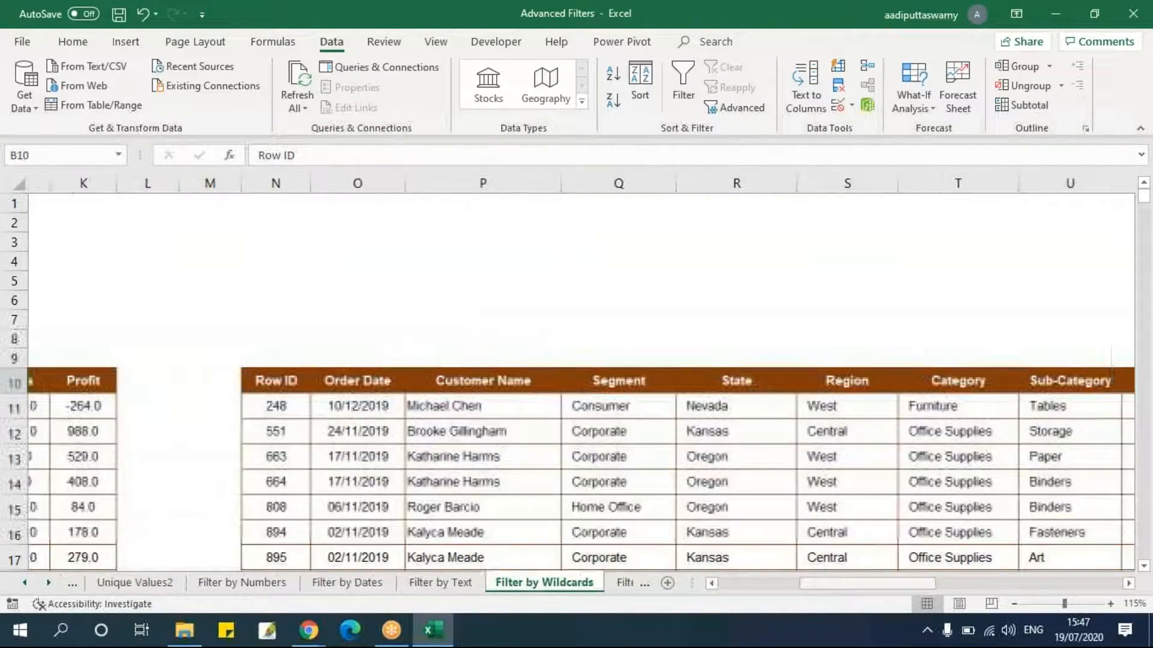
{"action": "left_click", "coordinate": [717, 412]}
{"action": "left_click_drag", "start_coordinate": [244, 378], "coordinate": [991, 388]}
{"action": "left_click", "coordinate": [683, 84]}
{"action": "left_click", "coordinate": [599, 453]}
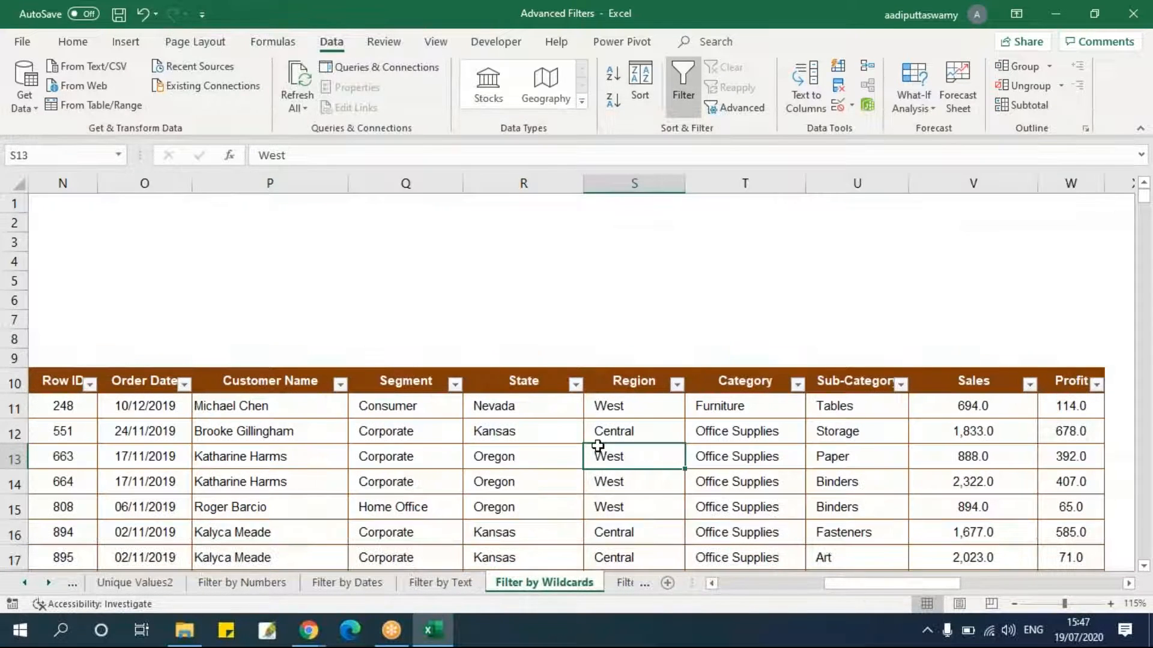
{"action": "left_click", "coordinate": [576, 385]}
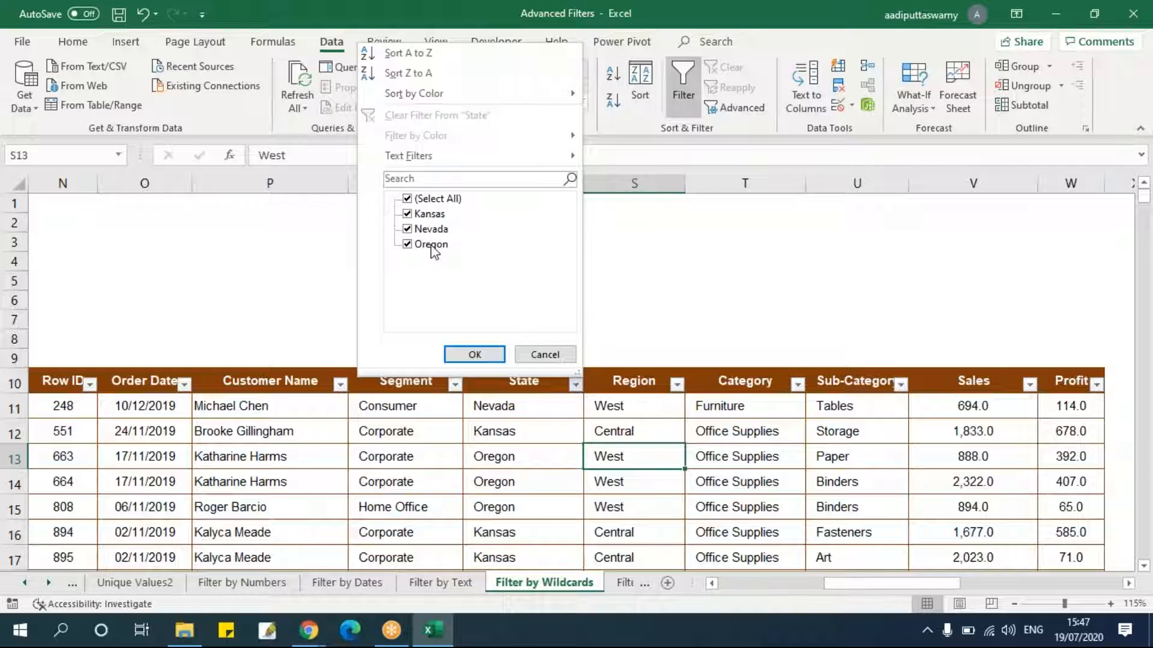
{"action": "left_click", "coordinate": [543, 354]}
{"action": "left_click", "coordinate": [550, 489]}
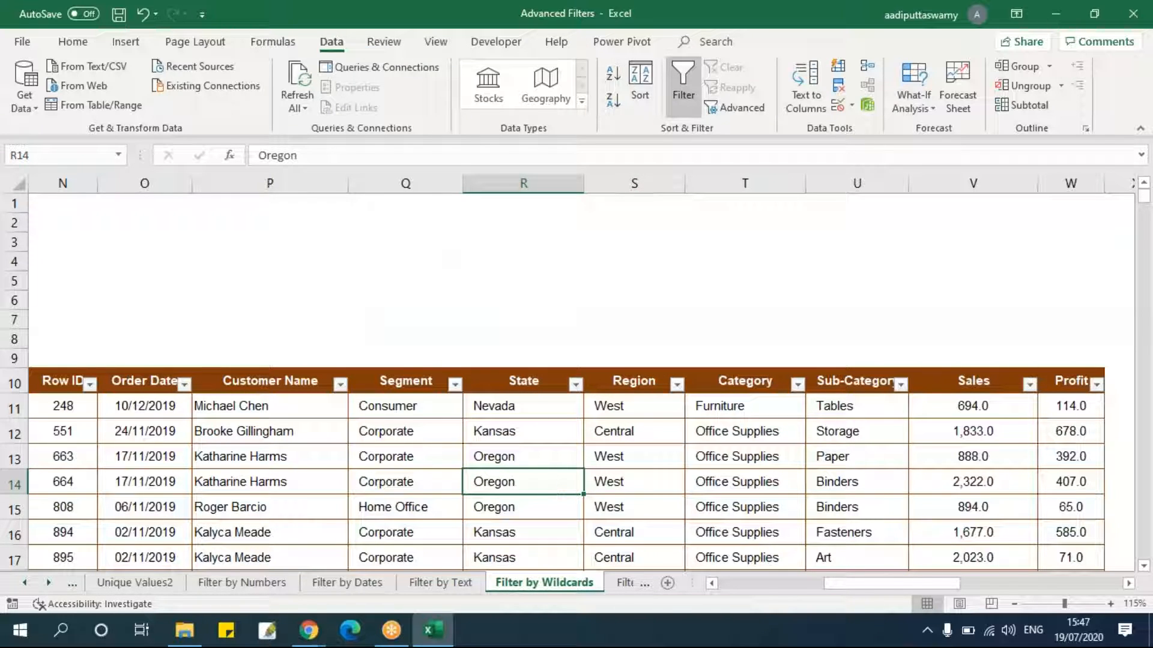
Select the criteria examples AA11:AA17 in the reference table and switch to the Filter by Formula sheet.
{"action": "left_click_drag", "start_coordinate": [928, 585], "coordinate": [993, 585]}
{"action": "scroll", "coordinate": [795, 470], "scroll_direction": "down", "scroll_amount": 1}
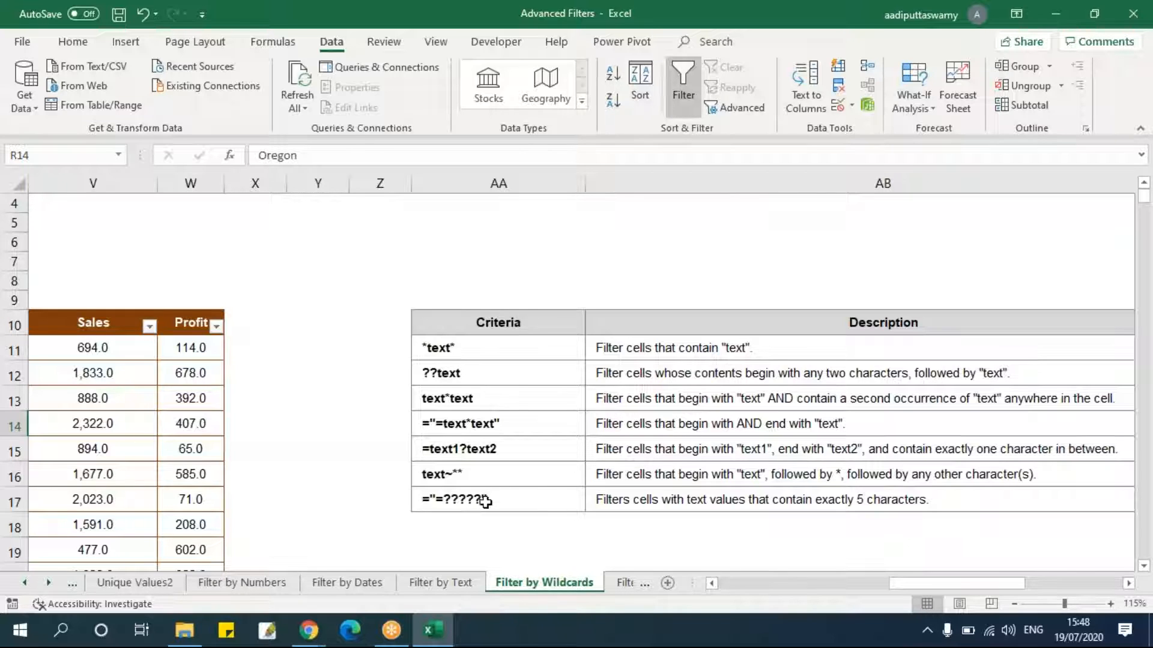
{"action": "left_click_drag", "start_coordinate": [501, 361], "coordinate": [514, 508]}
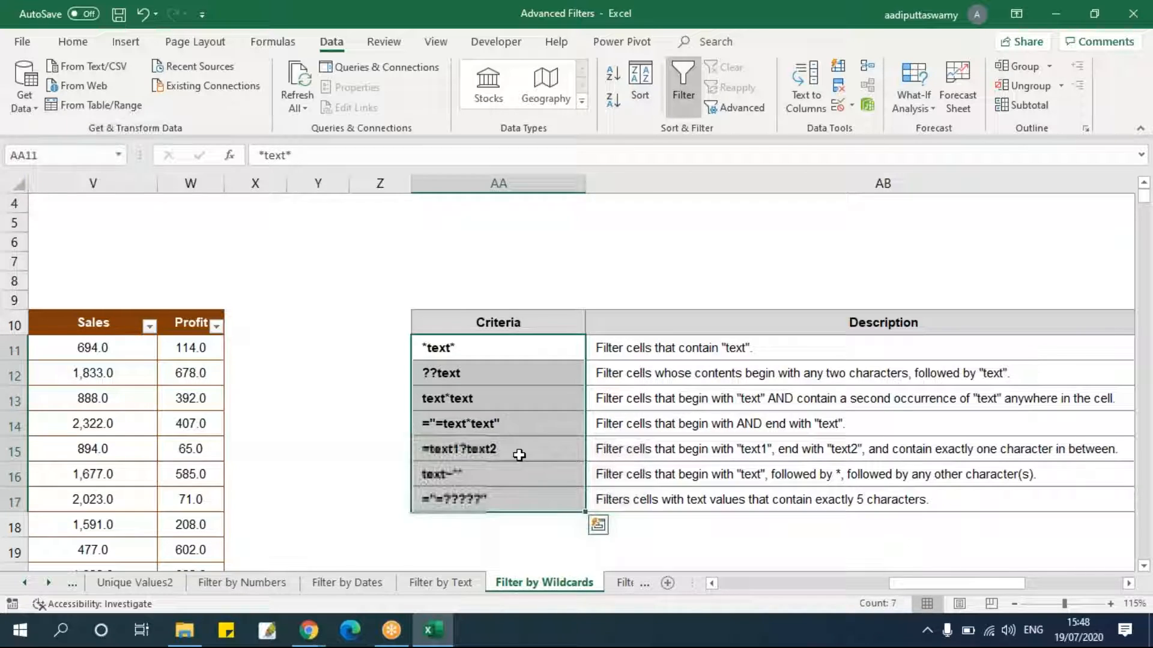
{"action": "left_click", "coordinate": [623, 583]}
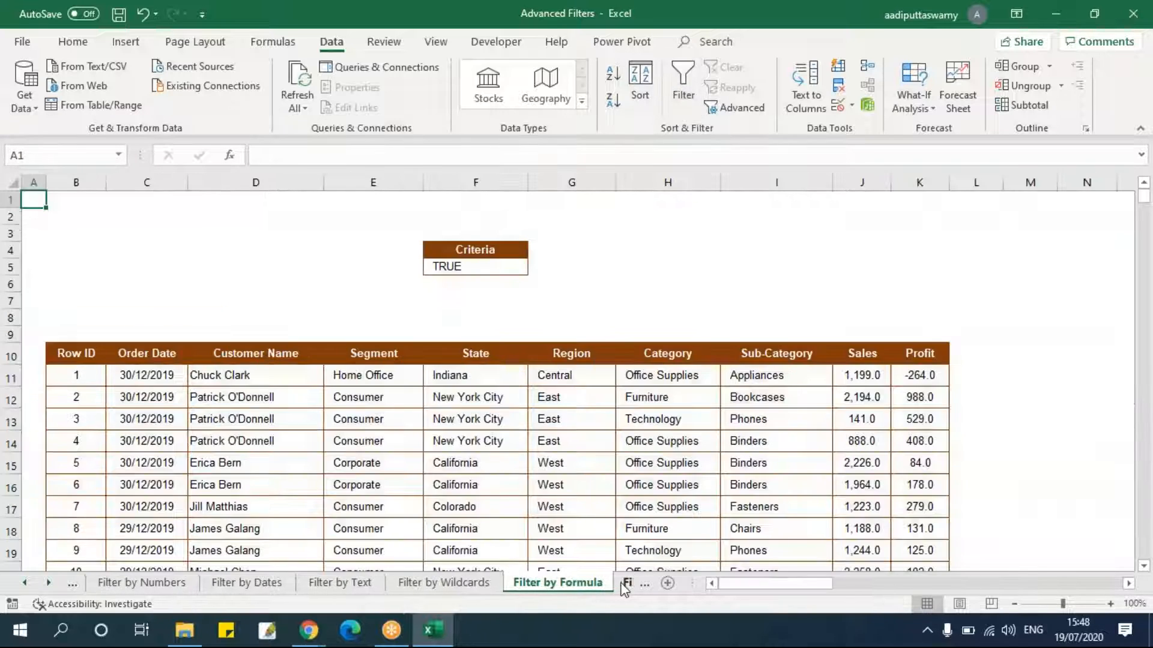
Replace the F5 criterion with the formula =J11<K11 comparing the first row's Sales and Profit.
{"action": "left_click", "coordinate": [590, 484]}
{"action": "left_click_drag", "start_coordinate": [497, 247], "coordinate": [500, 267]}
{"action": "left_click", "coordinate": [580, 286]}
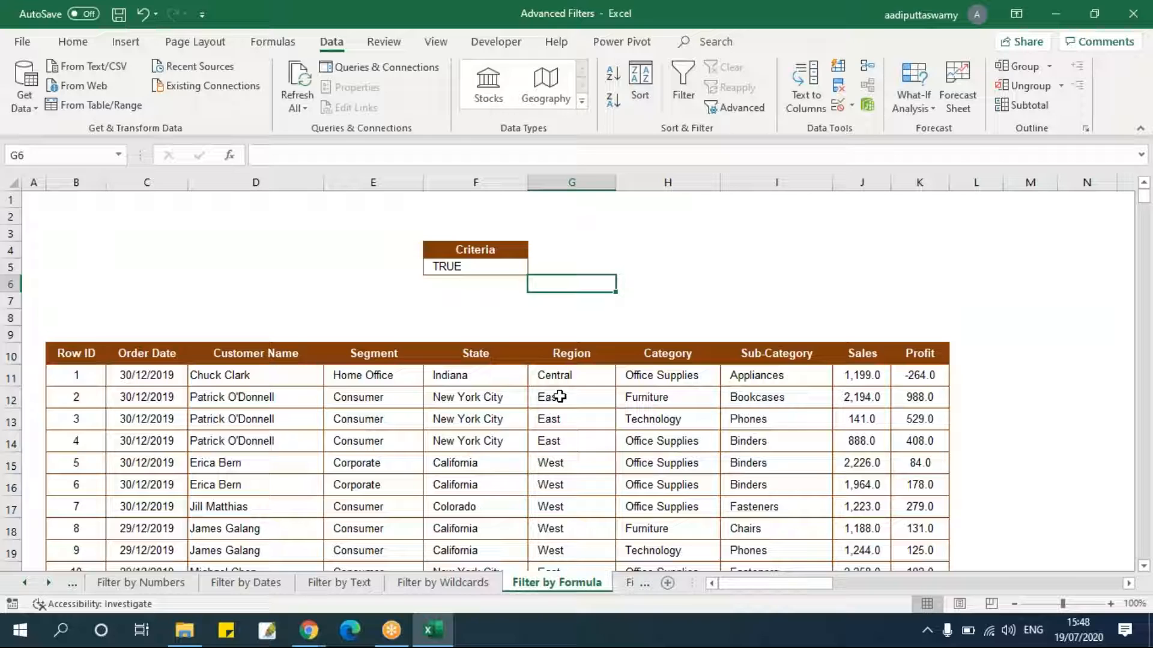
{"action": "left_click", "coordinate": [511, 269]}
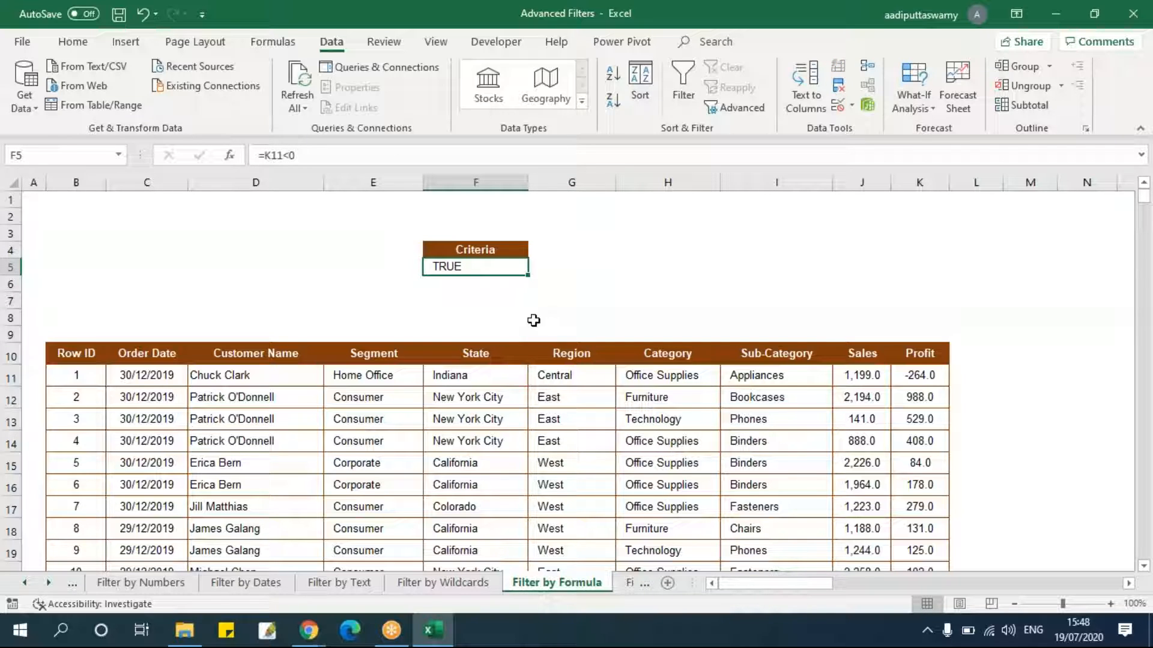
{"action": "key", "text": "Delete"}
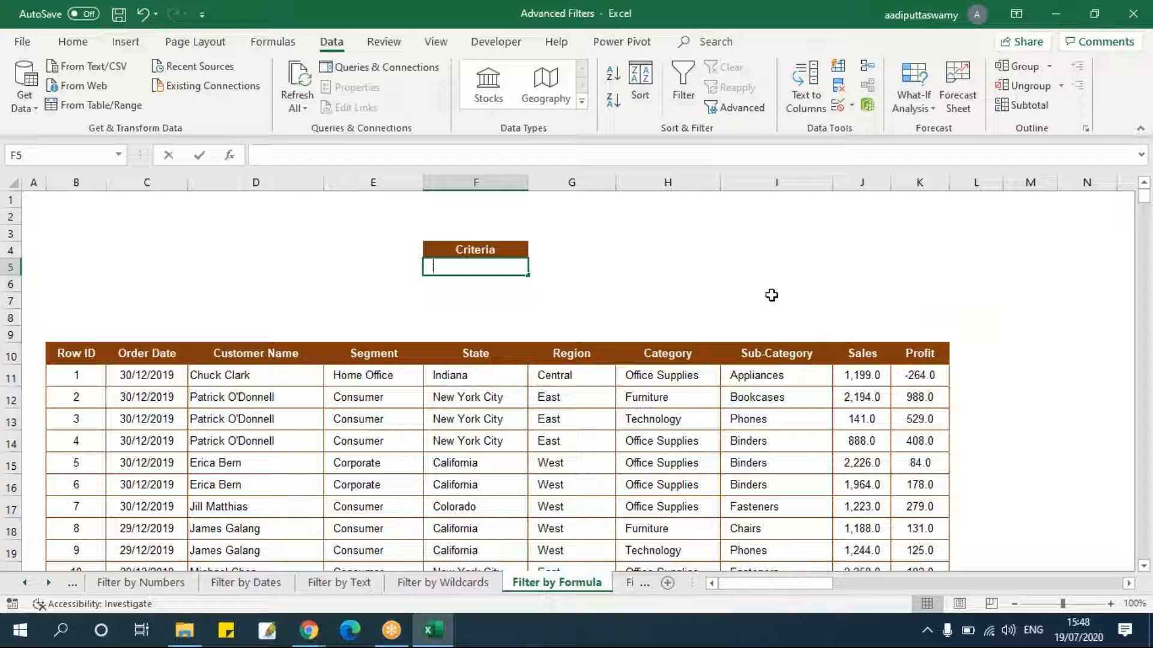
{"action": "type", "text": "="}
{"action": "left_click", "coordinate": [871, 371]}
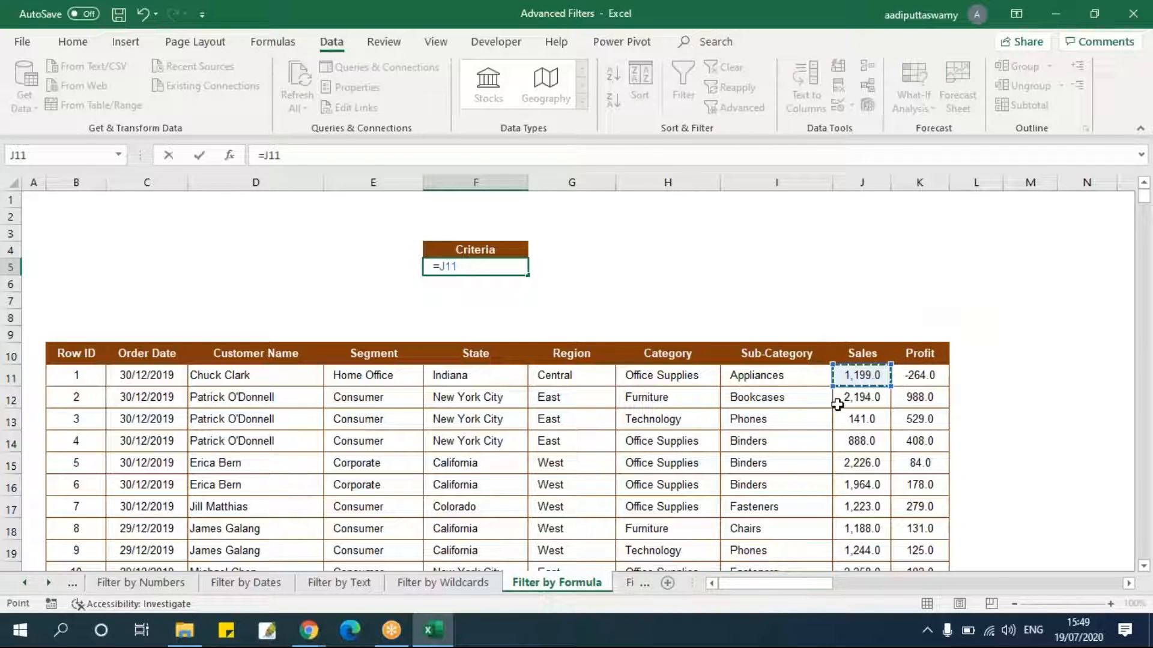
{"action": "type", "text": "<"}
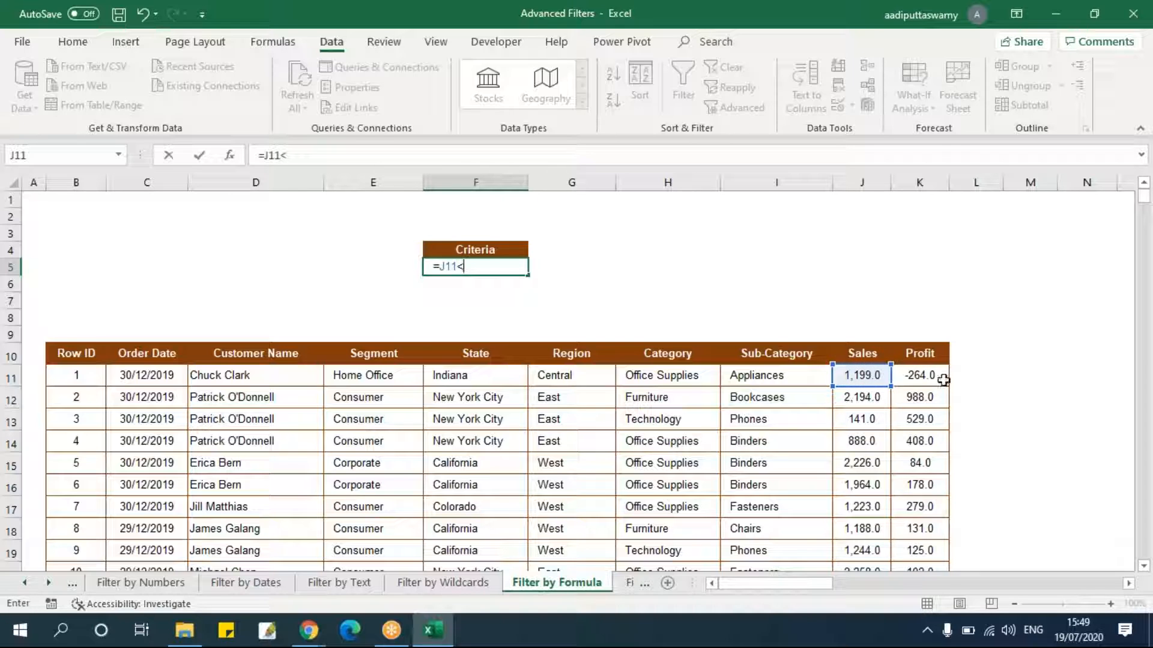
{"action": "left_click", "coordinate": [940, 377]}
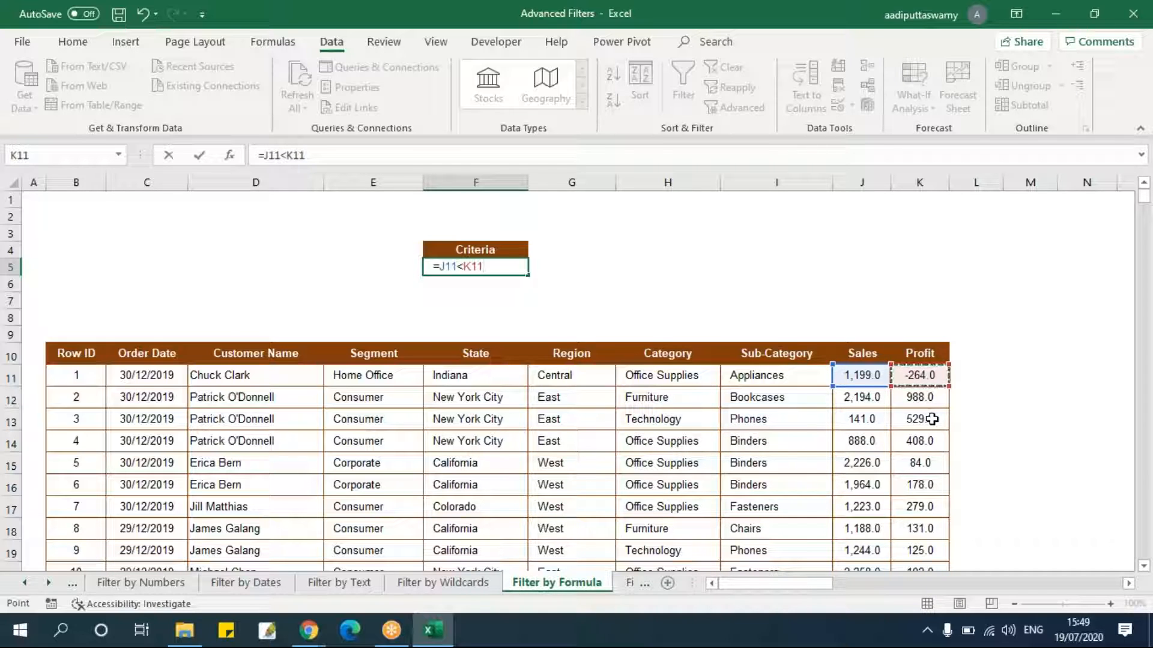
{"action": "key", "text": "Return"}
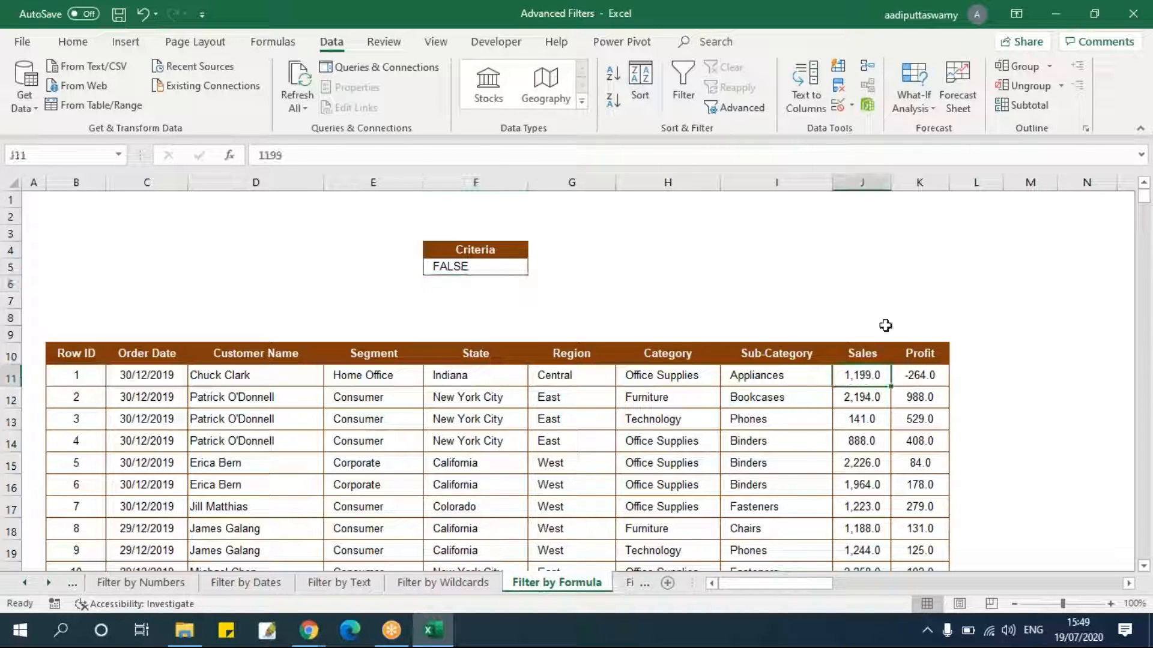
Inspect the first Profit value and the cell references in the F5 formula without changing it.
{"action": "left_click", "coordinate": [924, 373]}
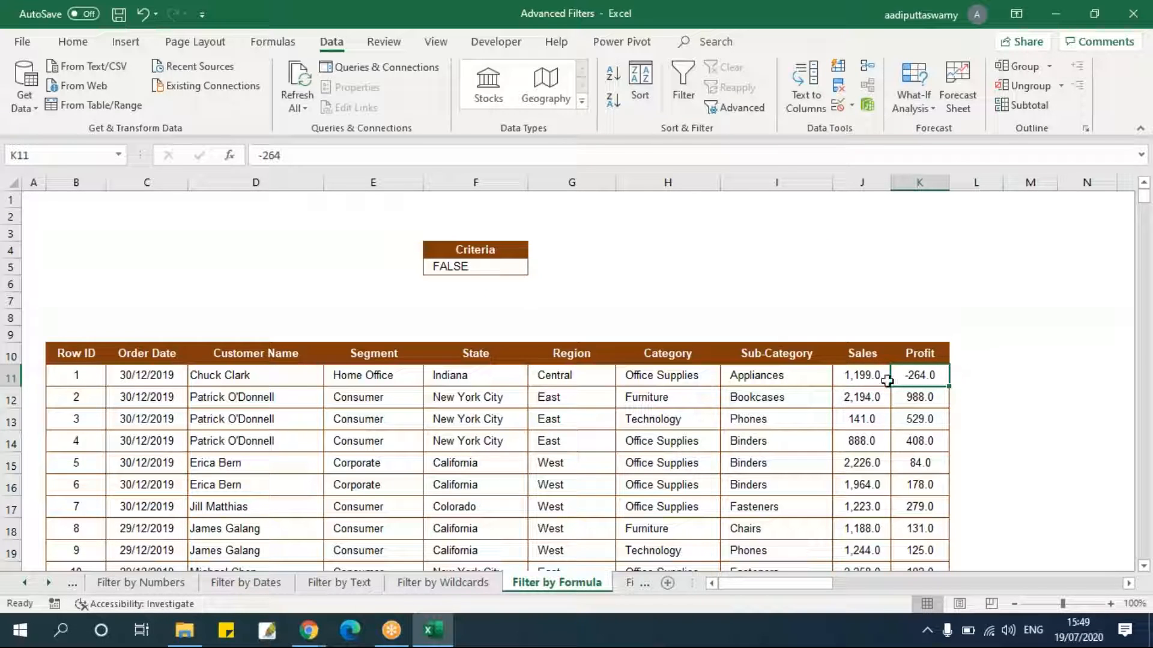
{"action": "left_click", "coordinate": [470, 267]}
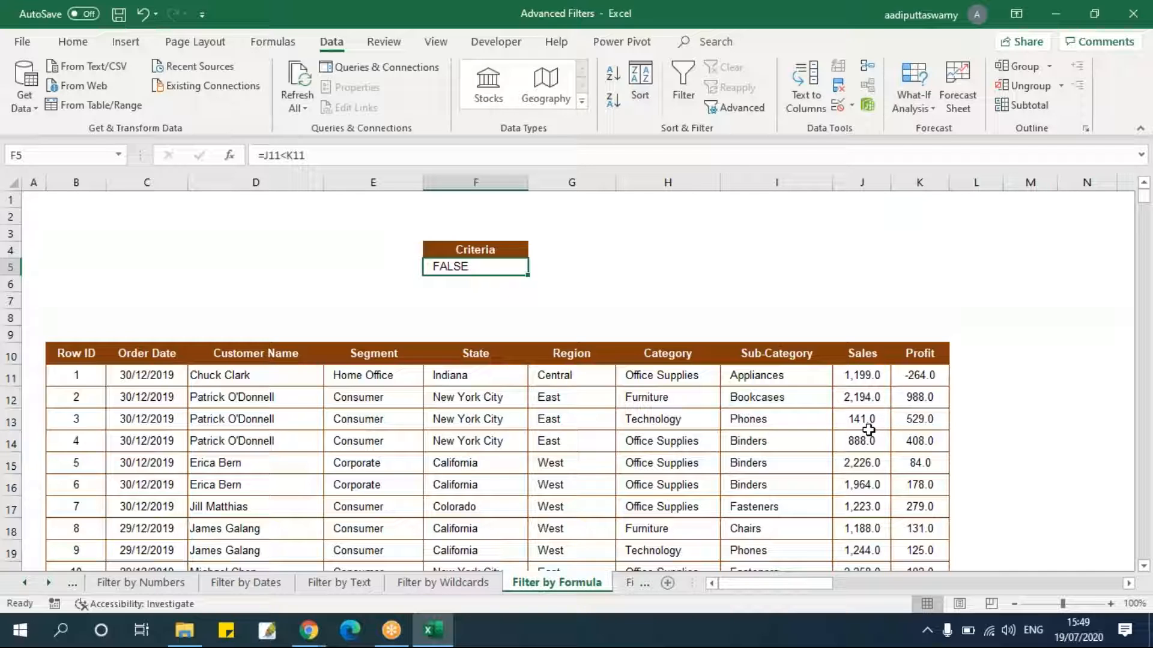
{"action": "double_click", "coordinate": [491, 265]}
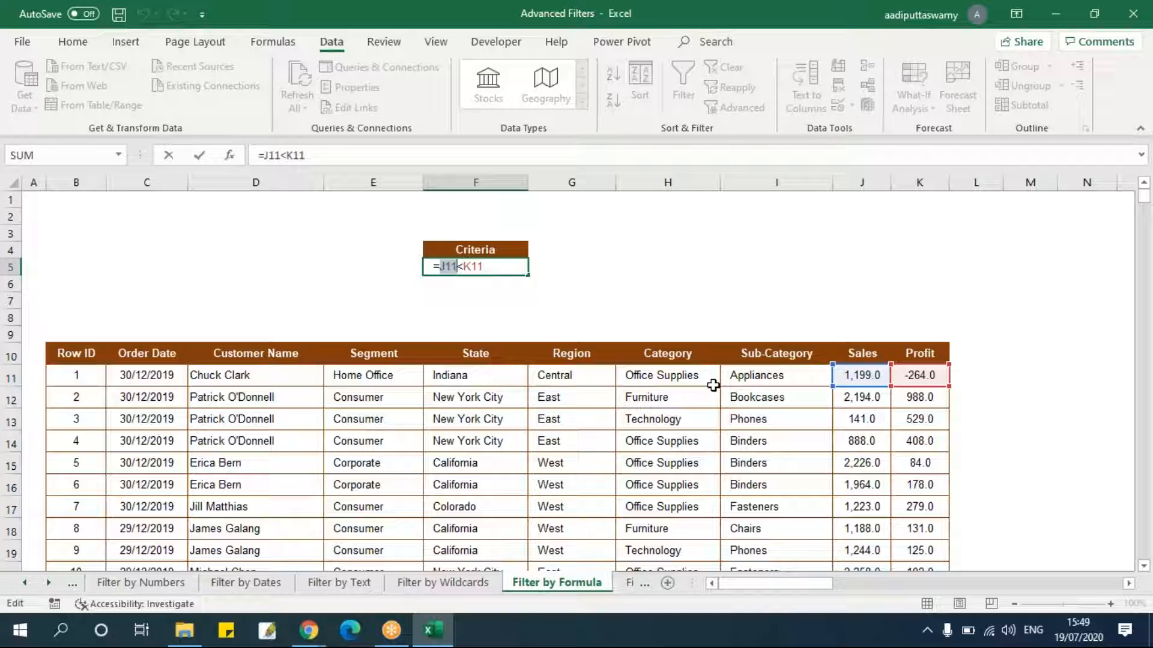
{"action": "key", "text": "Escape"}
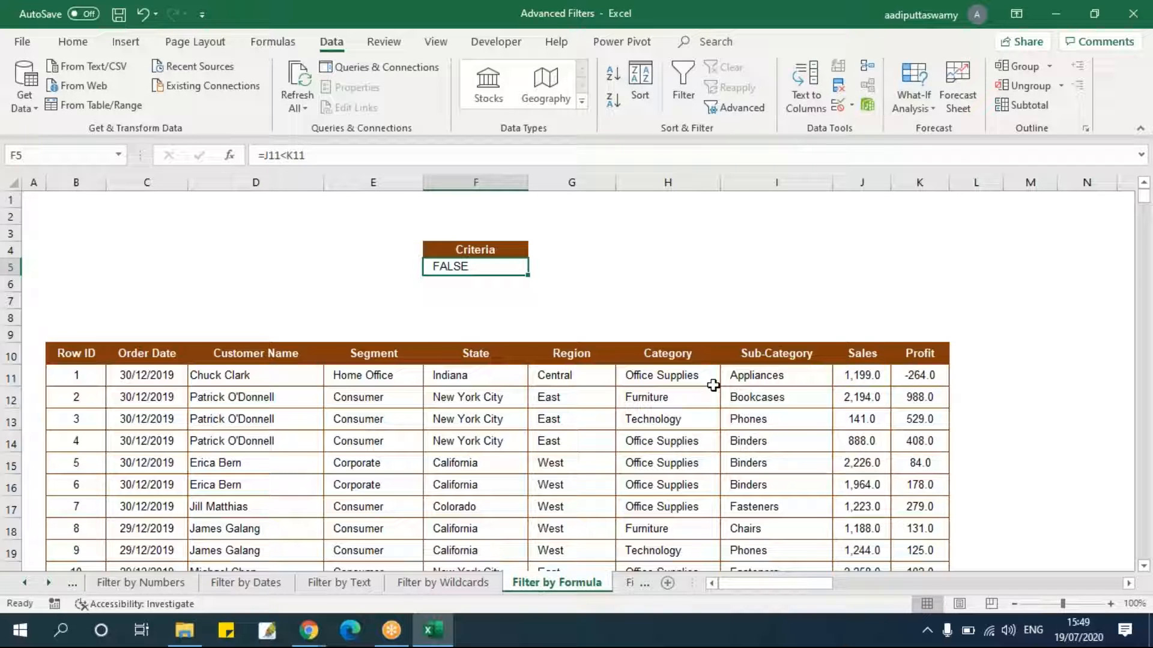
Run Advanced Filter copying to another location, with list range B10:K3322, criteria F4:F5 and output at O10.
{"action": "left_click", "coordinate": [59, 353]}
{"action": "left_click", "coordinate": [735, 109]}
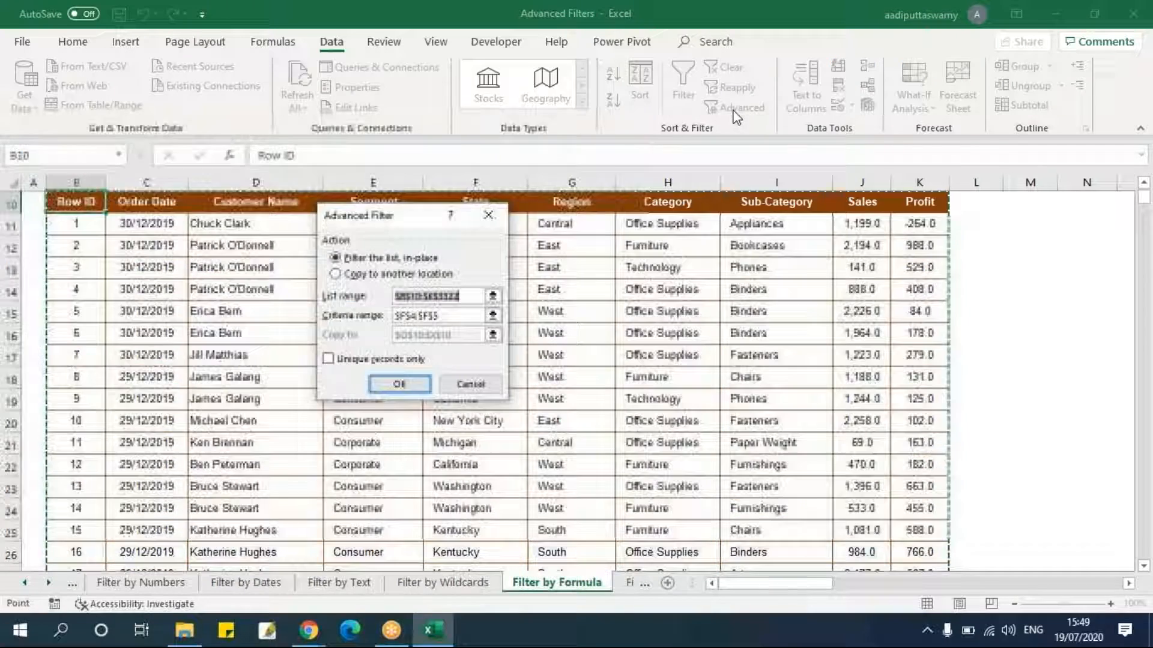
{"action": "left_click", "coordinate": [403, 279]}
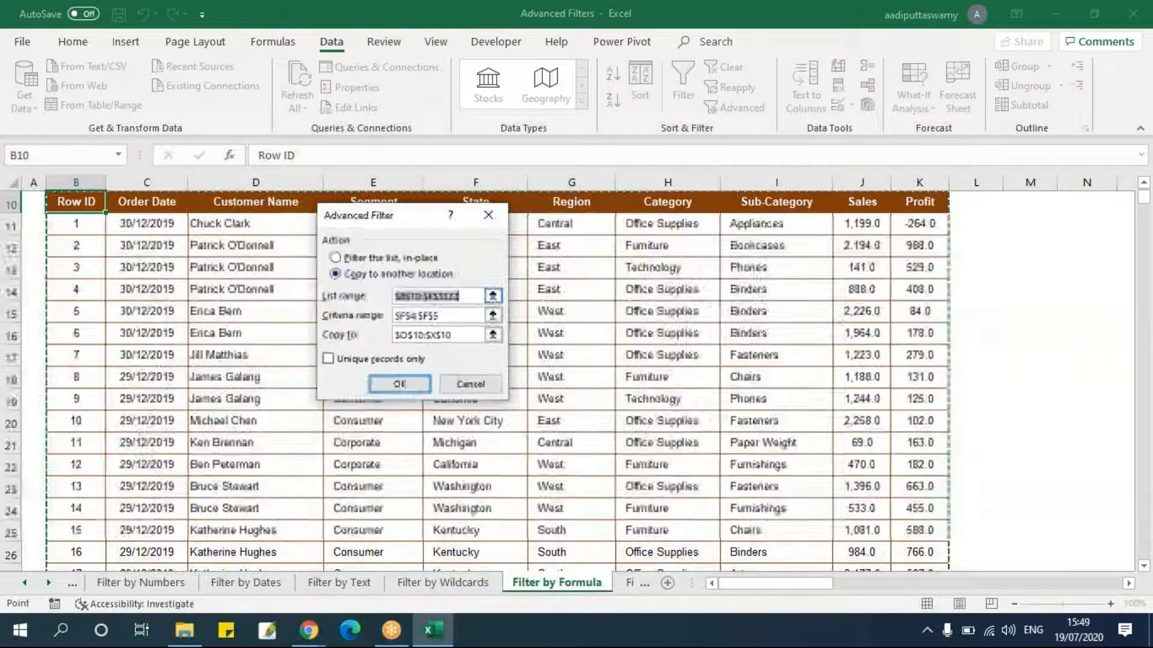
{"action": "left_click", "coordinate": [493, 296]}
{"action": "left_click", "coordinate": [104, 351]}
{"action": "key", "text": "ctrl+shift+Right"}
{"action": "key", "text": "ctrl+shift+Down"}
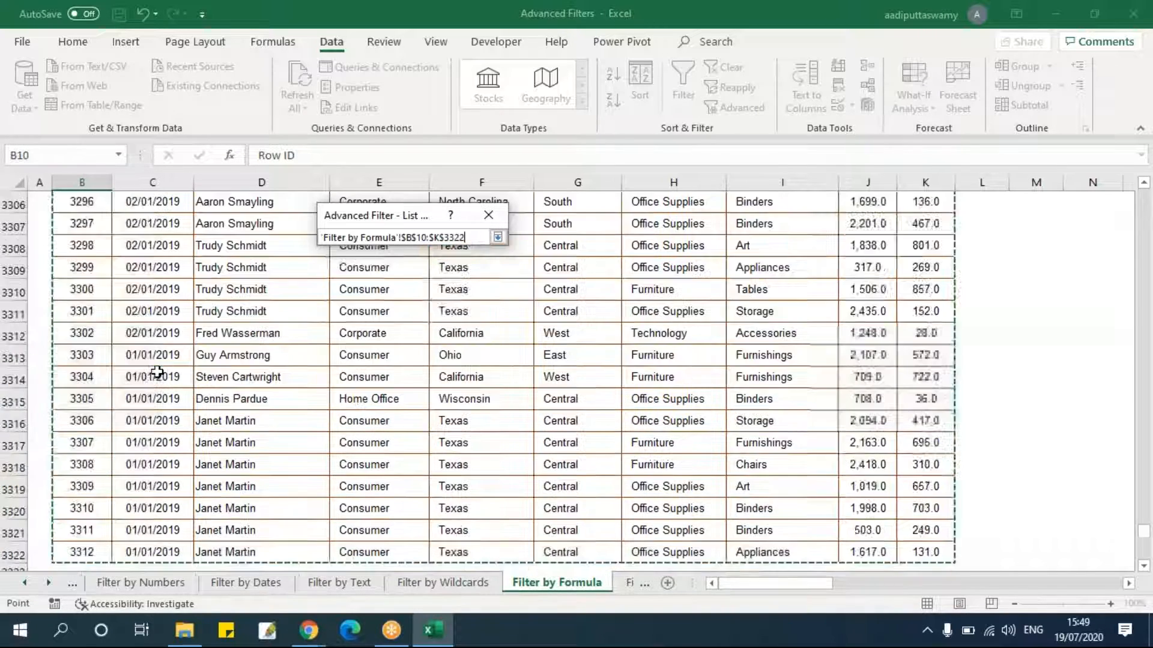
{"action": "left_click", "coordinate": [497, 238]}
{"action": "left_click", "coordinate": [492, 315]}
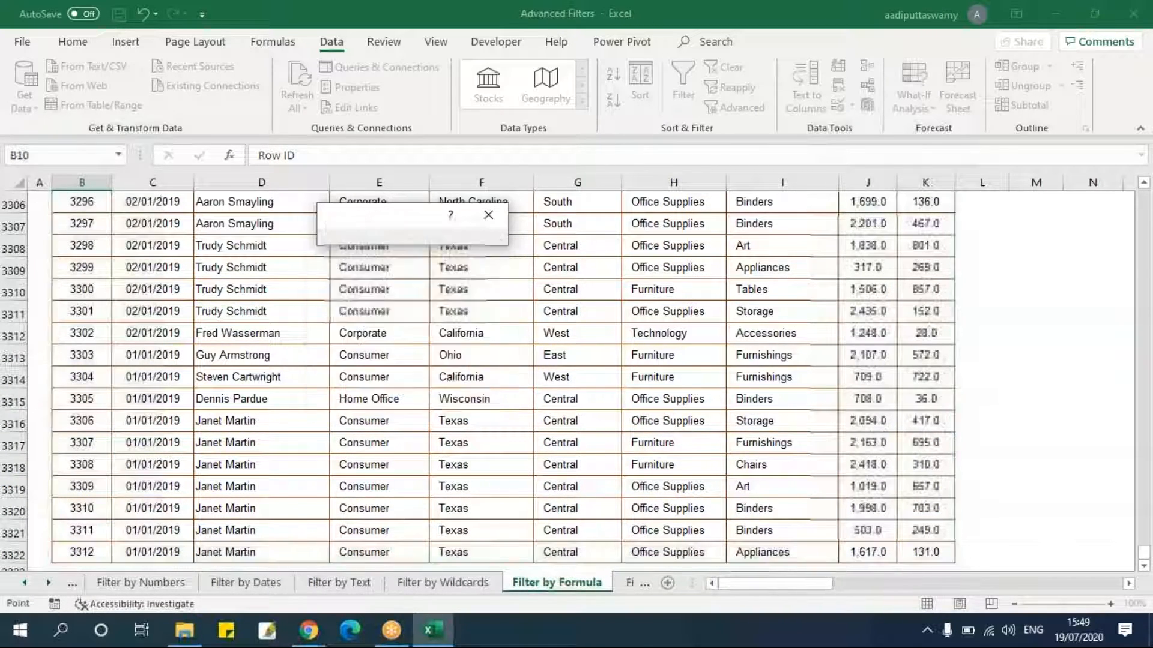
{"action": "left_click_drag", "start_coordinate": [515, 249], "coordinate": [515, 267]}
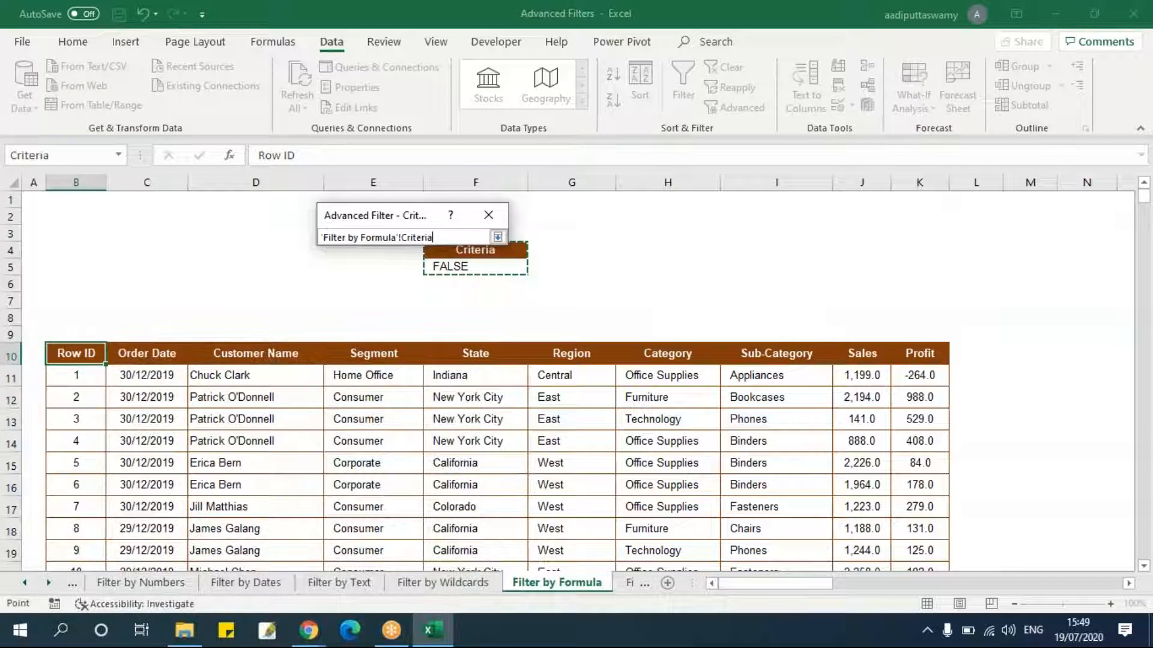
{"action": "left_click", "coordinate": [498, 237]}
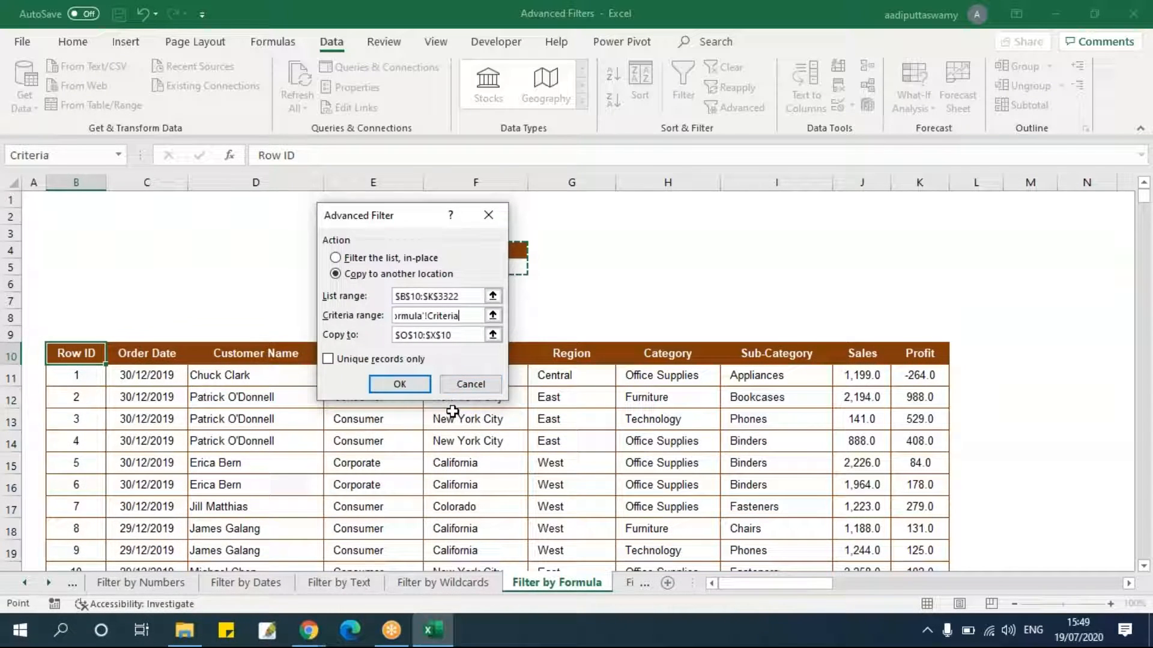
{"action": "left_click", "coordinate": [492, 334]}
{"action": "left_click", "coordinate": [322, 352]}
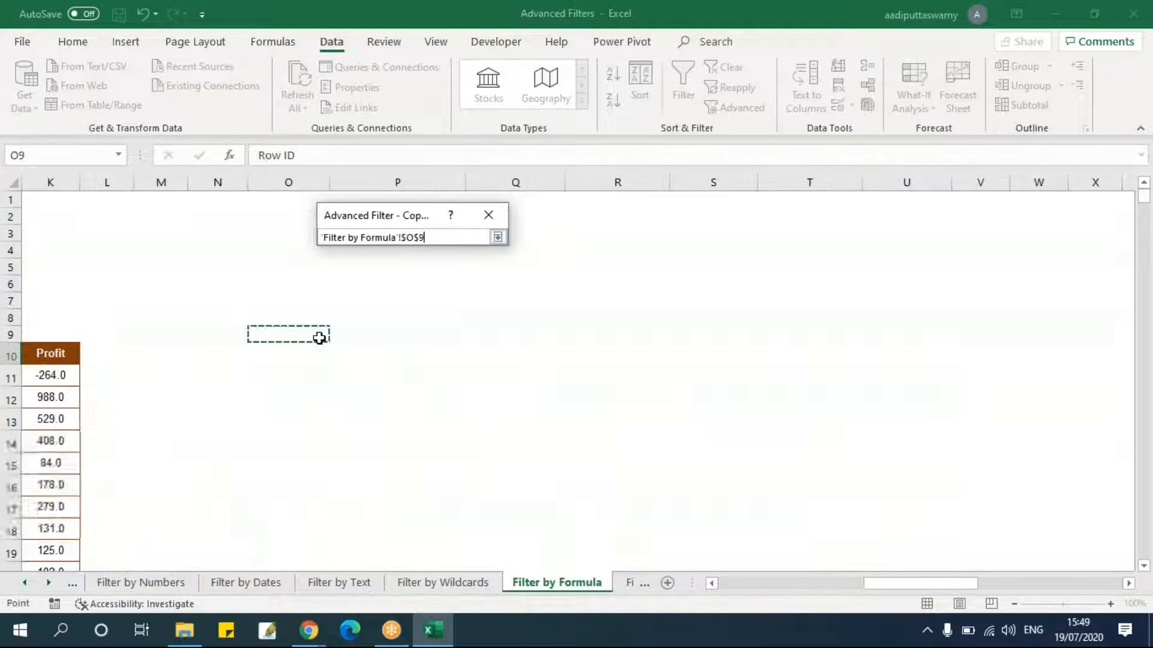
{"action": "left_click", "coordinate": [498, 238]}
{"action": "left_click", "coordinate": [420, 381]}
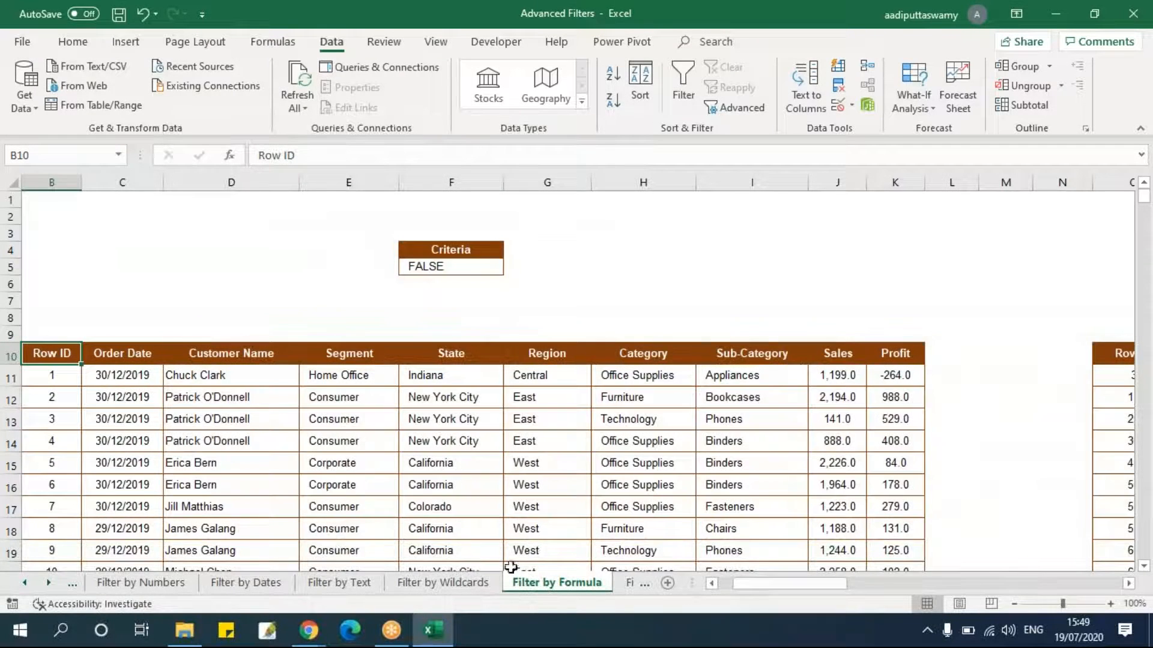
Examine the copied Sales and Profit results next to the wildcard reference table.
{"action": "left_click_drag", "start_coordinate": [753, 582], "coordinate": [983, 579]}
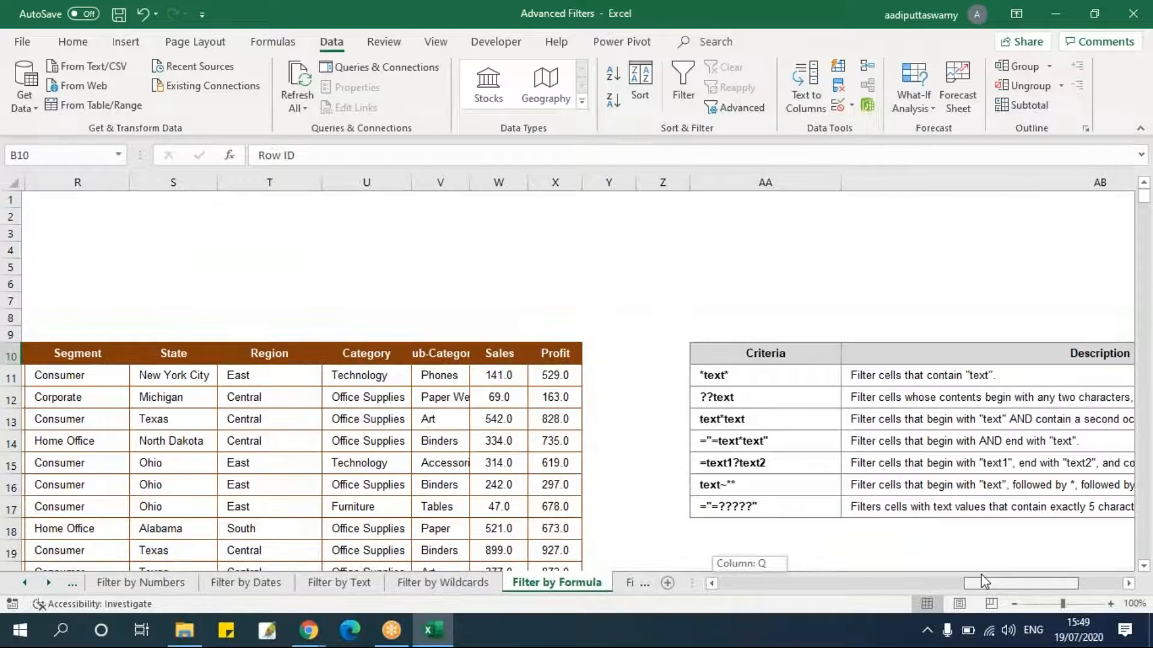
{"action": "left_click_drag", "start_coordinate": [492, 377], "coordinate": [500, 485]}
{"action": "scroll", "coordinate": [517, 360], "scroll_direction": "down", "scroll_amount": 5}
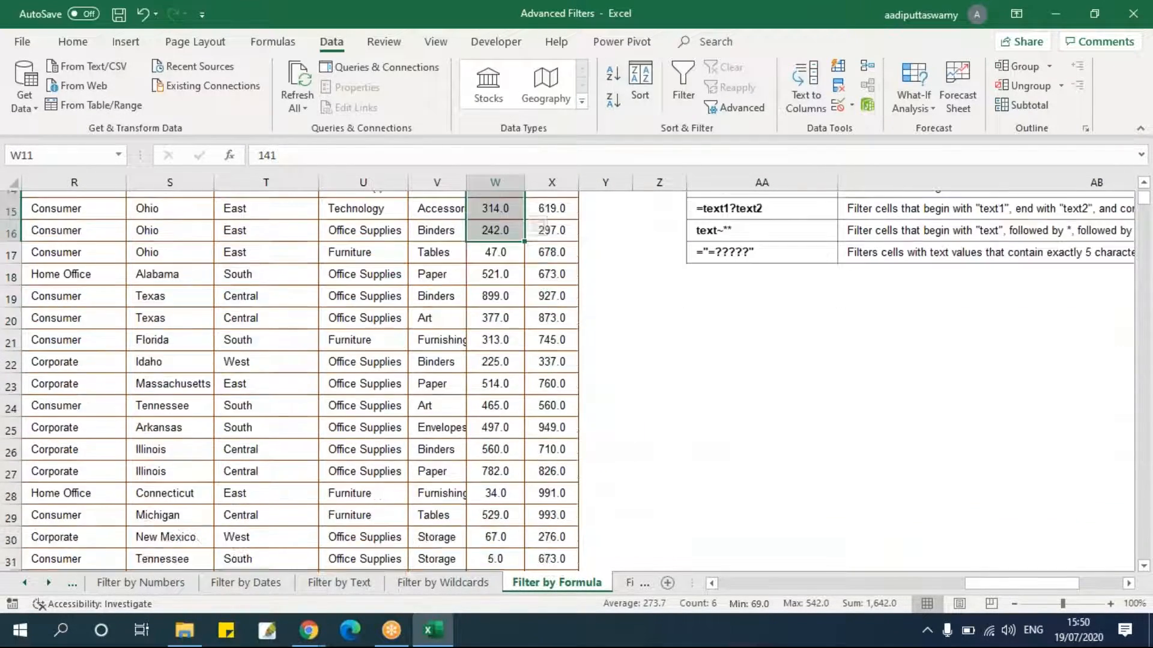
{"action": "scroll", "coordinate": [552, 361], "scroll_direction": "down", "scroll_amount": 4}
{"action": "scroll", "coordinate": [552, 360], "scroll_direction": "up", "scroll_amount": 9}
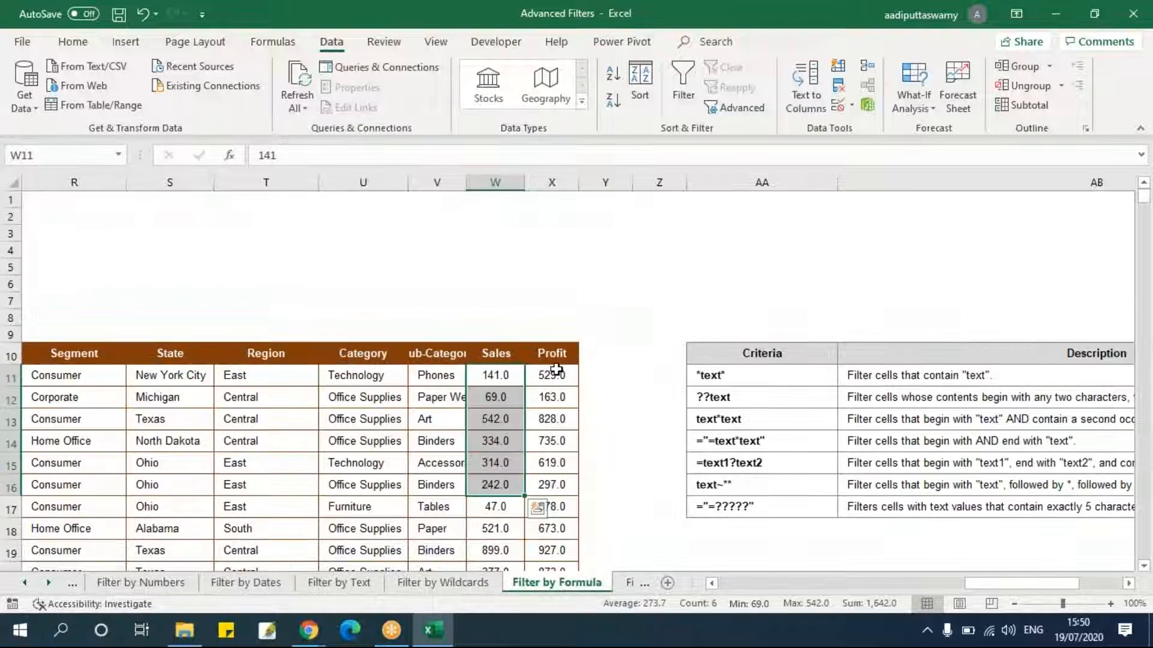
{"action": "left_click", "coordinate": [493, 375]}
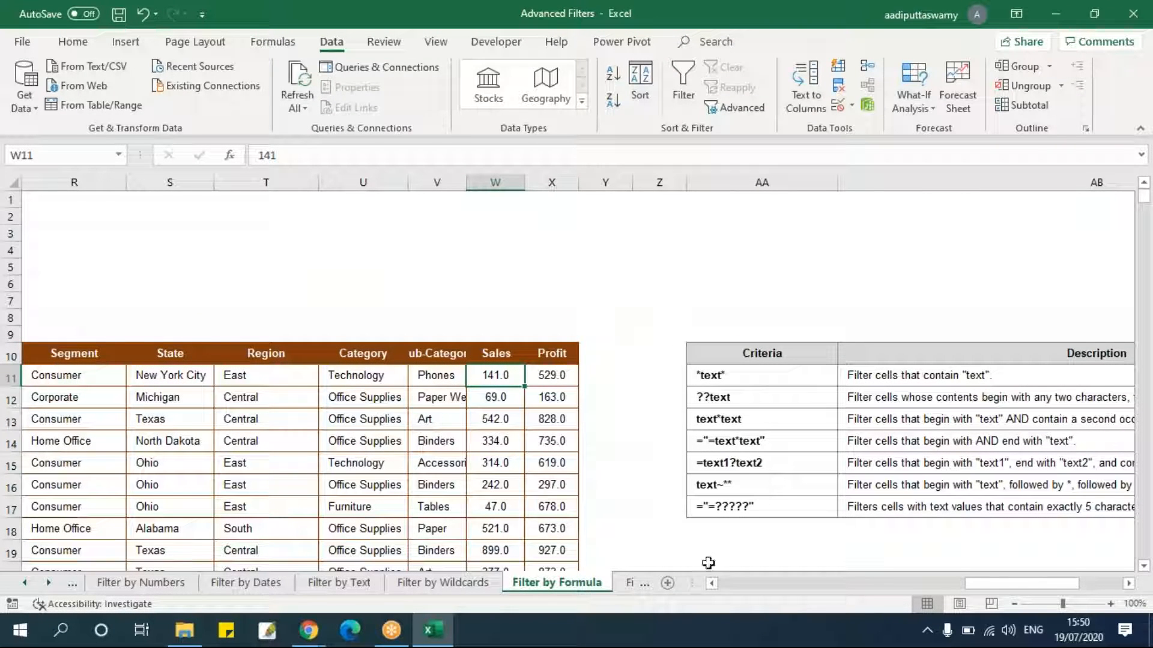
{"action": "left_click_drag", "start_coordinate": [1030, 584], "coordinate": [799, 593]}
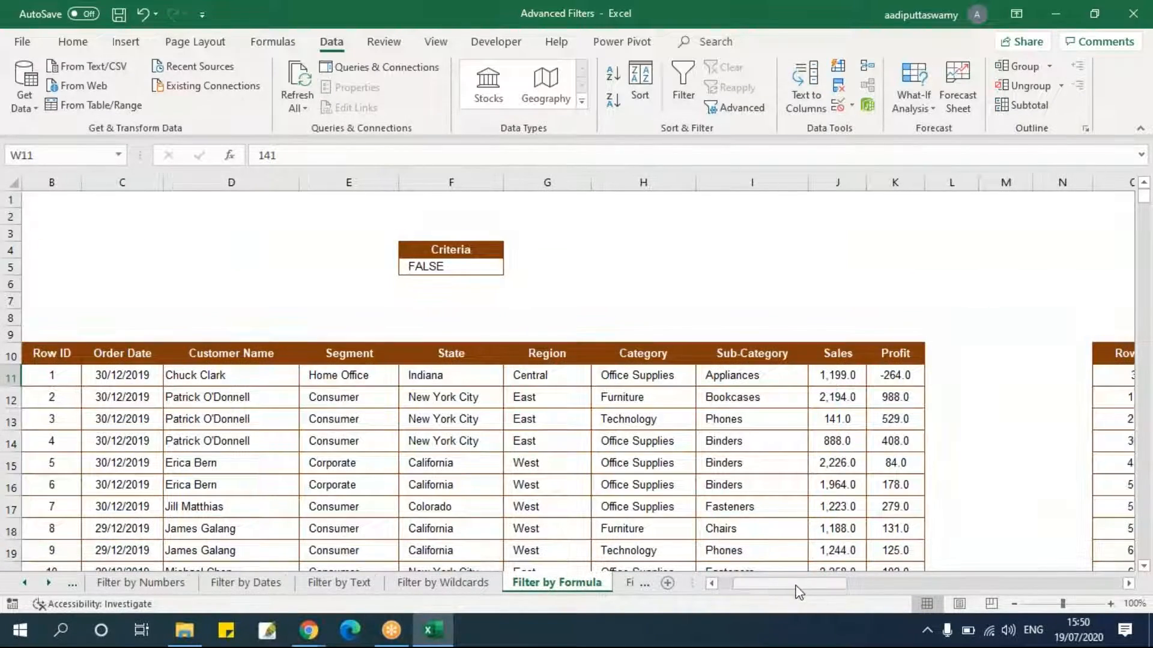
Select the whole copied output from O10 to check its size, then return to the original Profit column.
{"action": "left_click", "coordinate": [445, 269]}
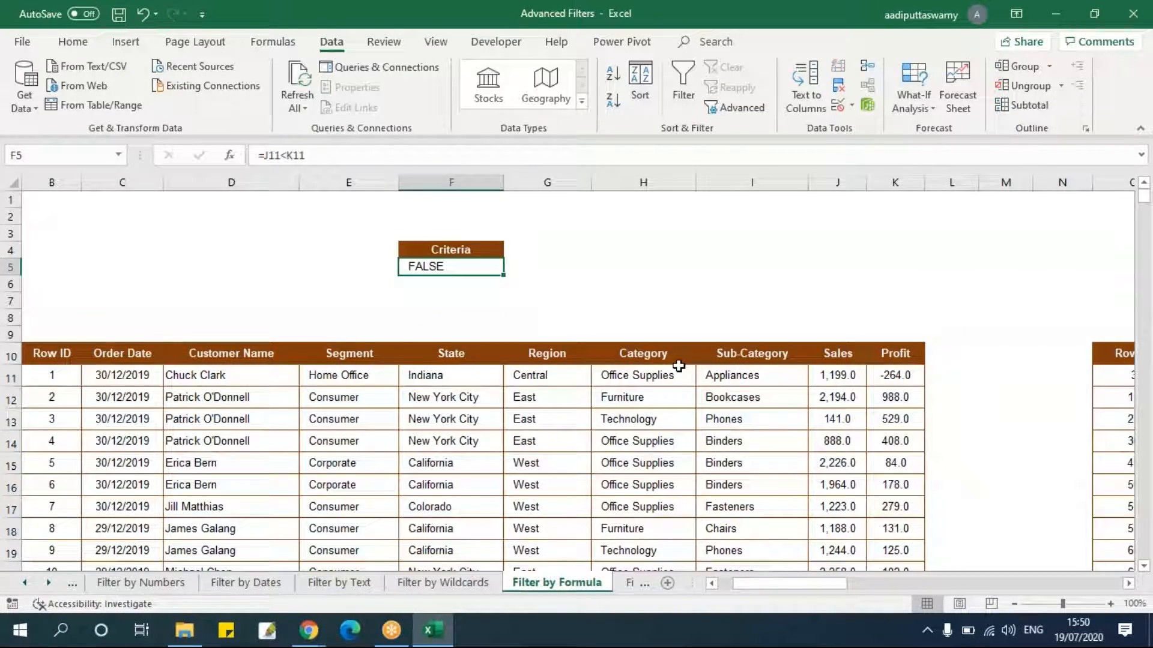
{"action": "left_click", "coordinate": [1104, 353]}
{"action": "key", "text": "ctrl+shift+End"}
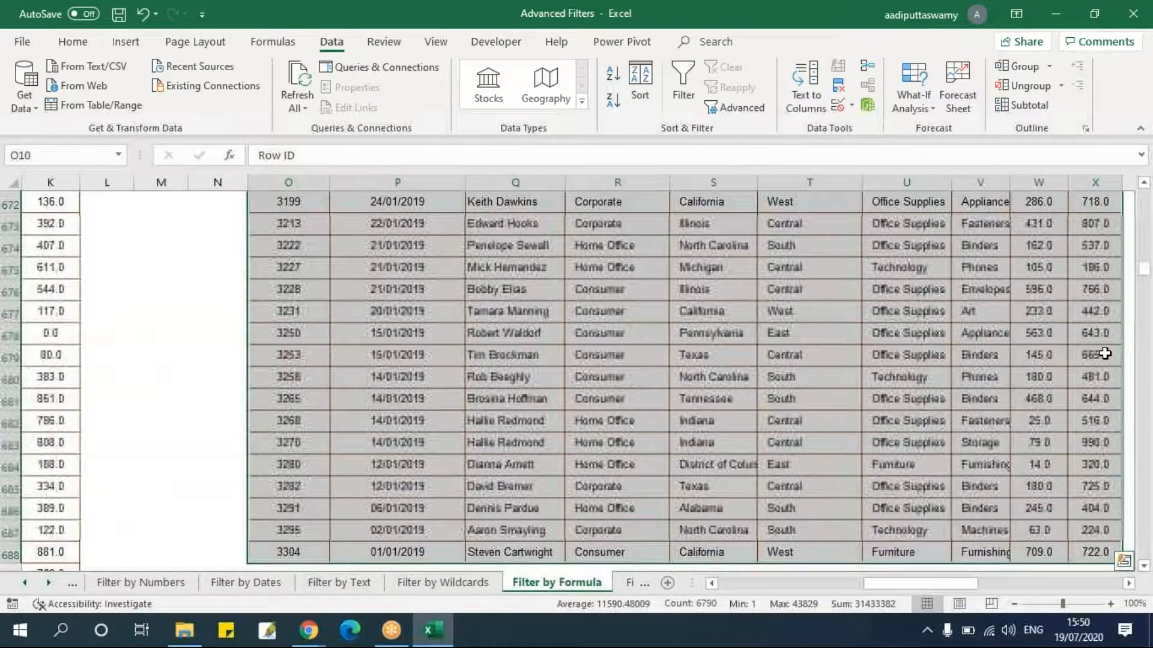
{"action": "key", "text": "Left"}
{"action": "key", "text": "Left"}
{"action": "key", "text": "Left"}
{"action": "key", "text": "Left"}
{"action": "key", "text": "Left"}
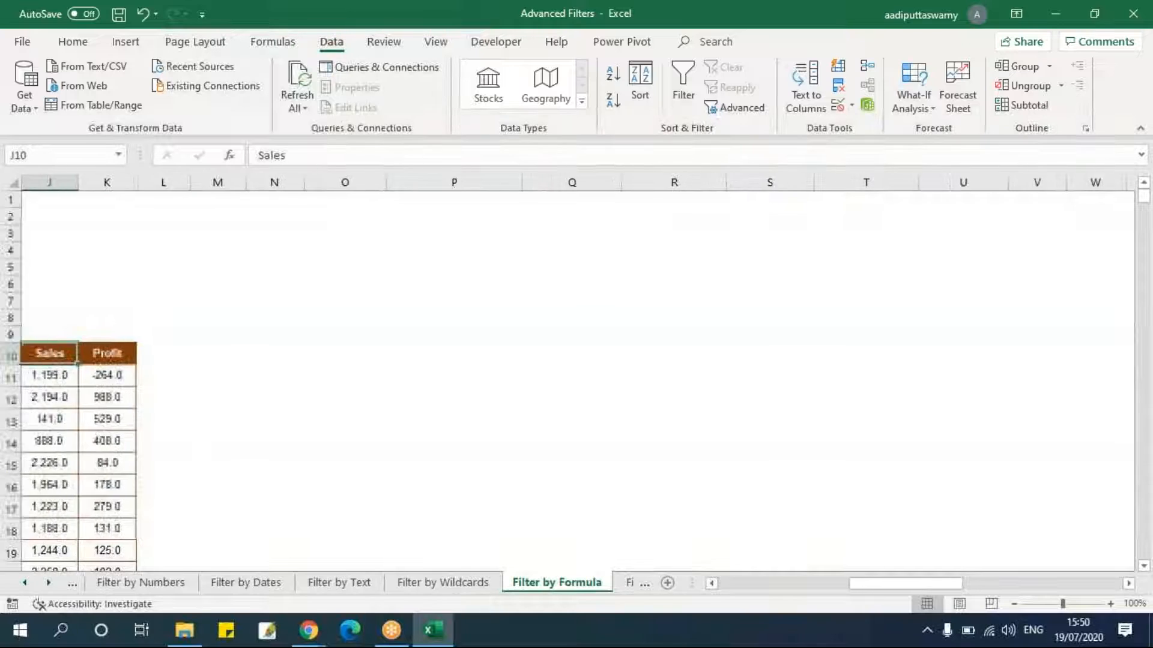
{"action": "key", "text": "Left"}
{"action": "key", "text": "Left"}
{"action": "key", "text": "Left"}
{"action": "key", "text": "Right"}
{"action": "key", "text": "Right"}
{"action": "key", "text": "Right"}
{"action": "key", "text": "Right"}
{"action": "key", "text": "Down"}
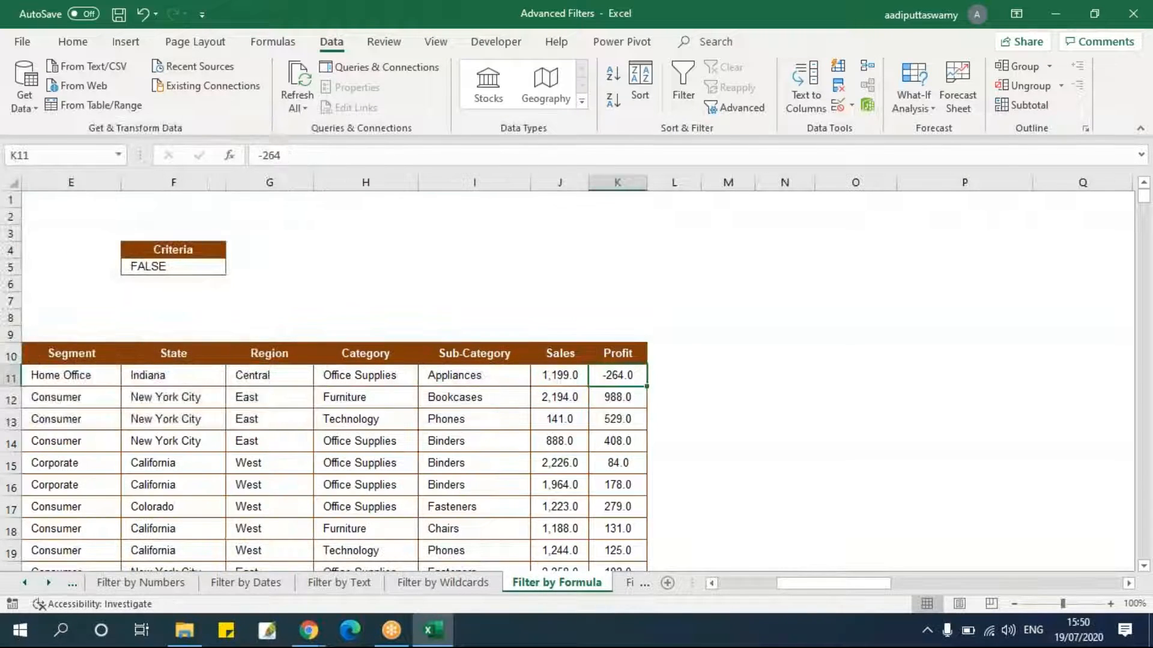
{"action": "scroll", "coordinate": [746, 399], "scroll_direction": "down", "scroll_amount": 6}
{"action": "scroll", "coordinate": [631, 404], "scroll_direction": "up", "scroll_amount": 4}
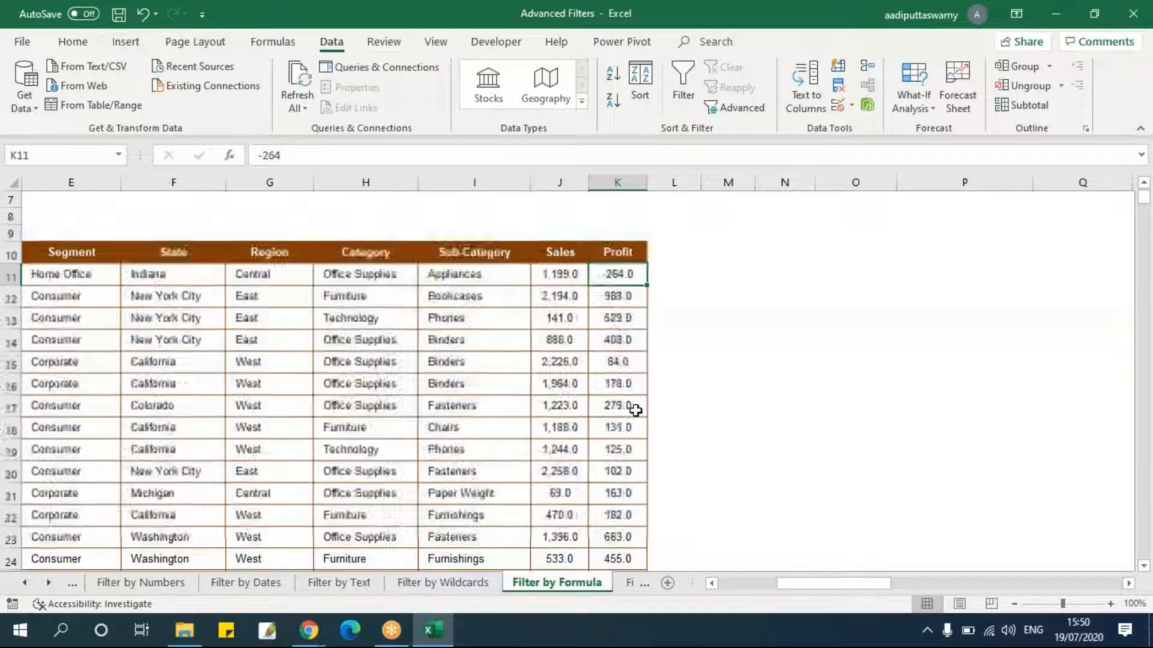
Turn on AutoFilter for the original table's headers and open the Profit column's value list without filtering.
{"action": "left_click_drag", "start_coordinate": [612, 251], "coordinate": [58, 252]}
{"action": "key", "text": "alt+d"}
{"action": "key", "text": "f"}
{"action": "key", "text": "f"}
{"action": "left_click", "coordinate": [781, 360]}
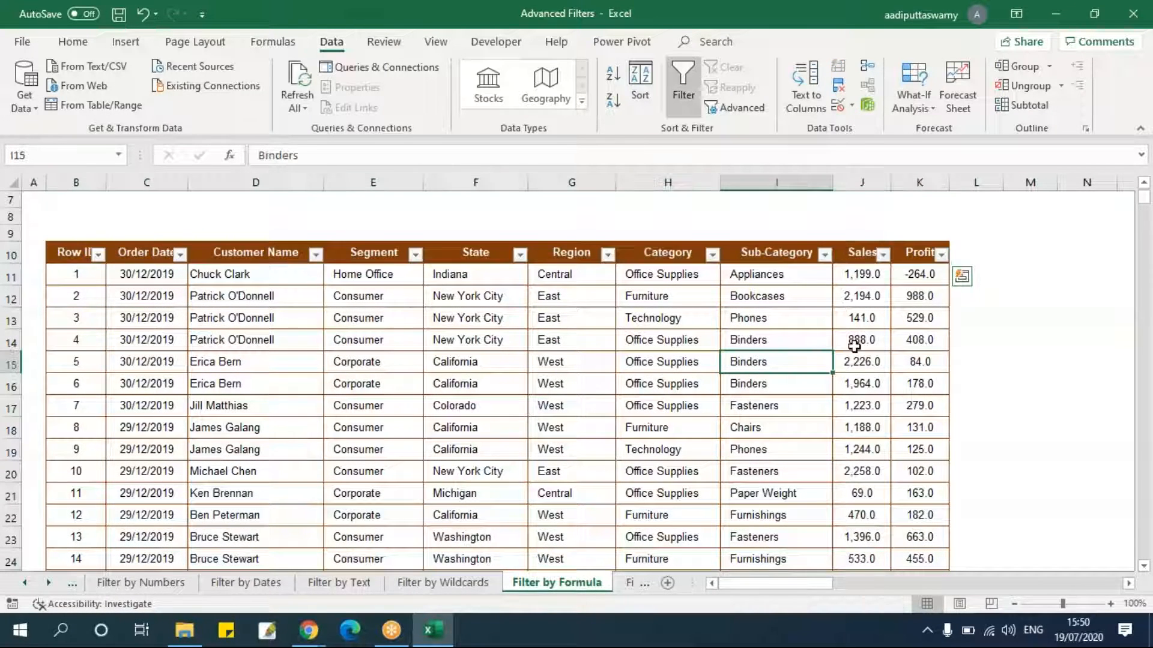
{"action": "left_click", "coordinate": [942, 255]}
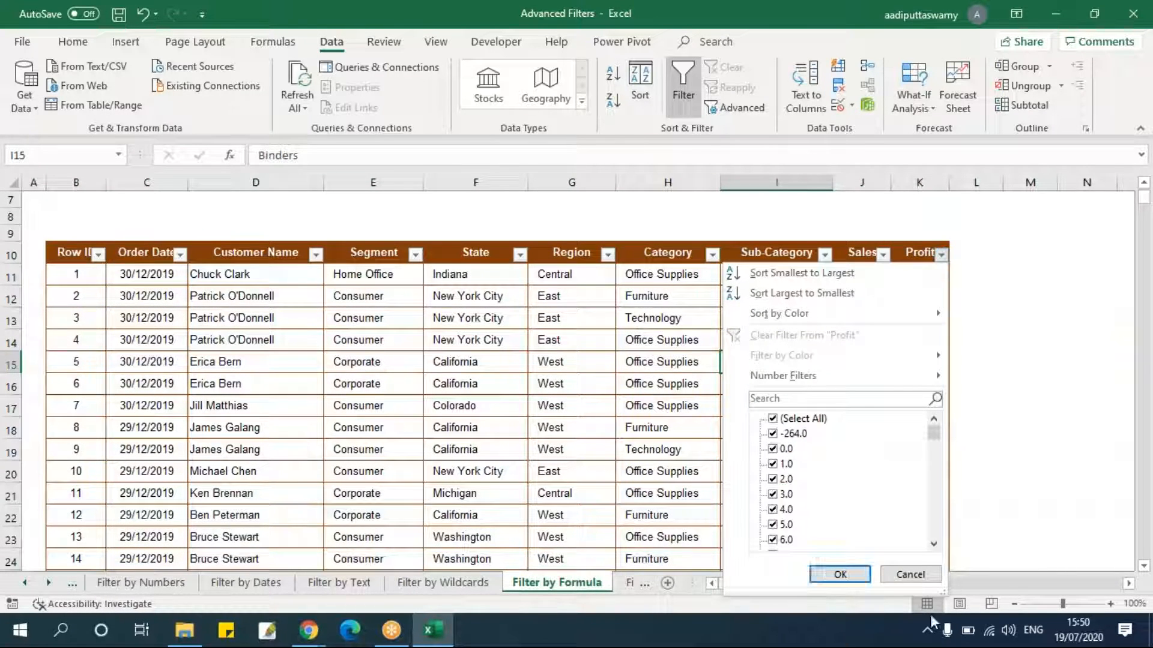
{"action": "left_click", "coordinate": [840, 574]}
Enter negative Profit values in several rows, including -279 in K17 and -732 in K54.
{"action": "left_click", "coordinate": [914, 407]}
{"action": "type", "text": "279"}
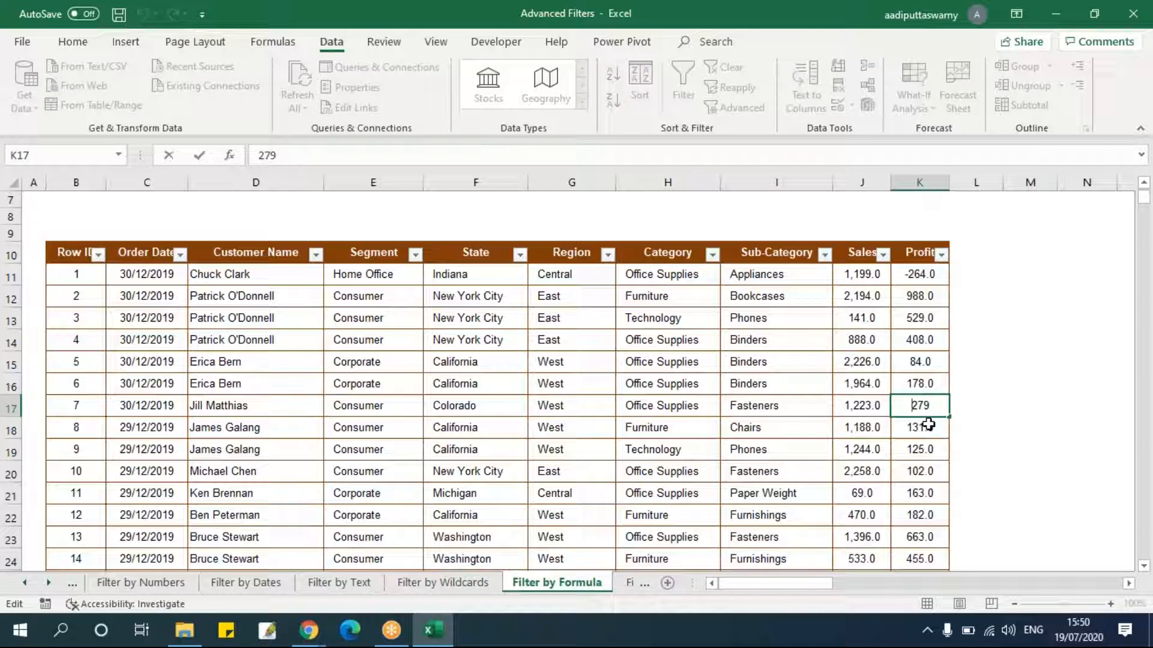
{"action": "key", "text": "Return"}
{"action": "scroll", "coordinate": [921, 475], "scroll_direction": "down", "scroll_amount": 5}
{"action": "left_click", "coordinate": [913, 446]}
{"action": "type", "text": "683"}
{"action": "left_click", "coordinate": [933, 465]}
{"action": "scroll", "coordinate": [937, 456], "scroll_direction": "down", "scroll_amount": 7}
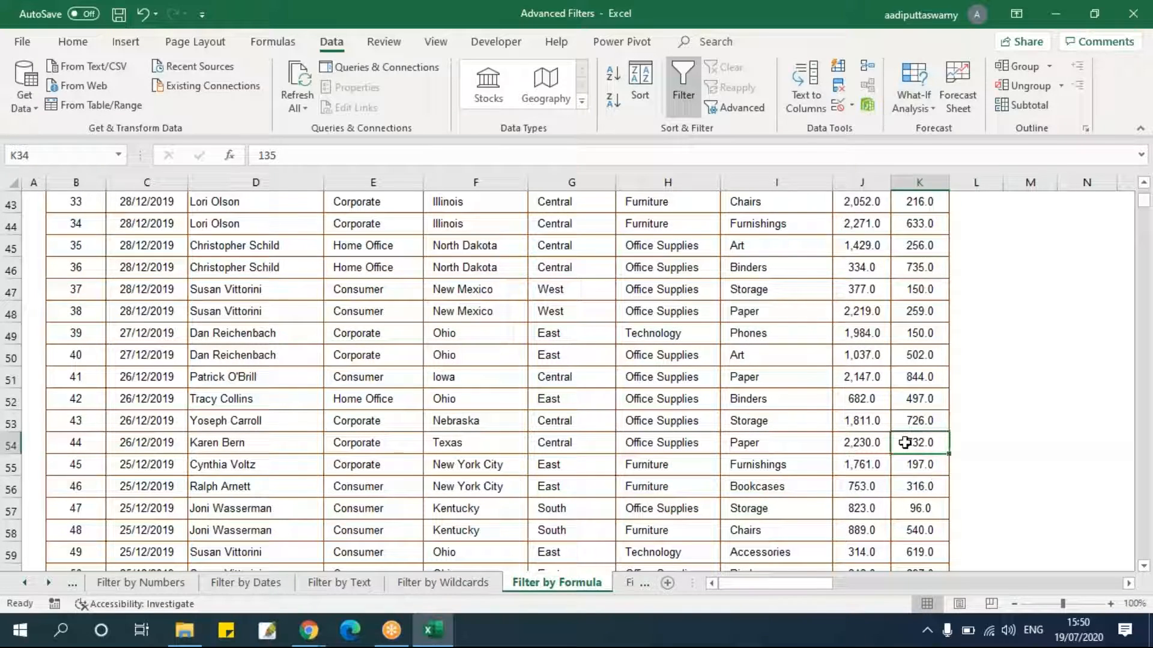
{"action": "type", "text": "732"}
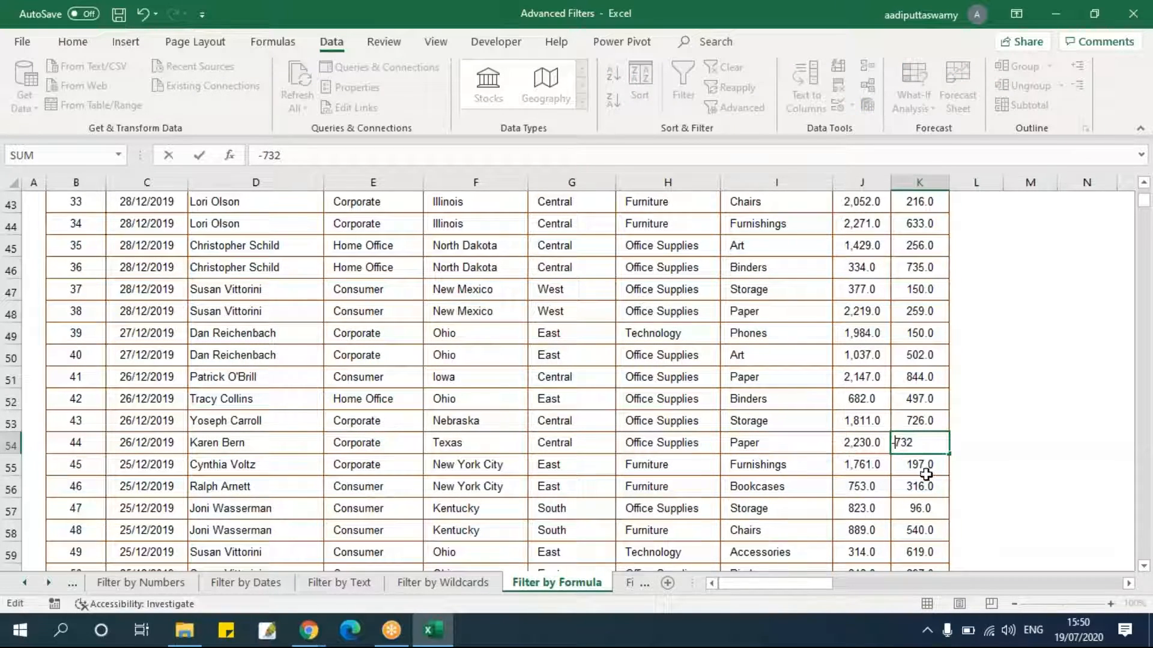
{"action": "left_click", "coordinate": [918, 473]}
{"action": "scroll", "coordinate": [889, 456], "scroll_direction": "up", "scroll_amount": 14}
{"action": "left_click", "coordinate": [888, 414]}
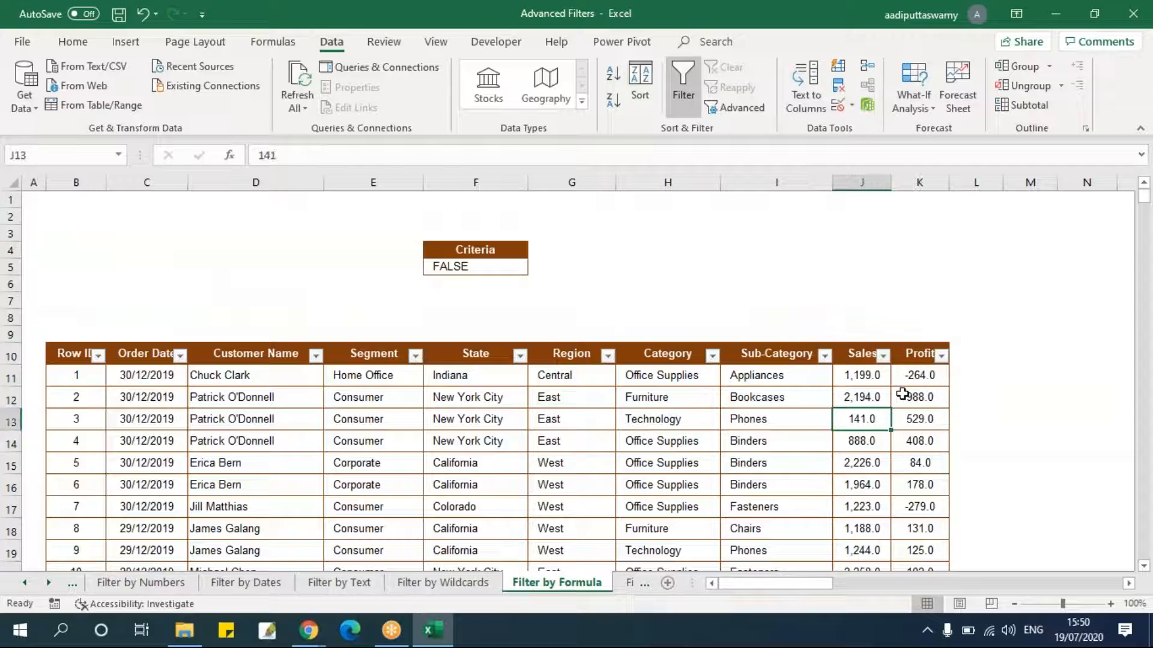
Turn off AutoFilter on the table headers and rewrite the criteria formula in F5 as =K11<0.
{"action": "key", "text": "ctrl+shift+l"}
{"action": "left_click", "coordinate": [915, 375]}
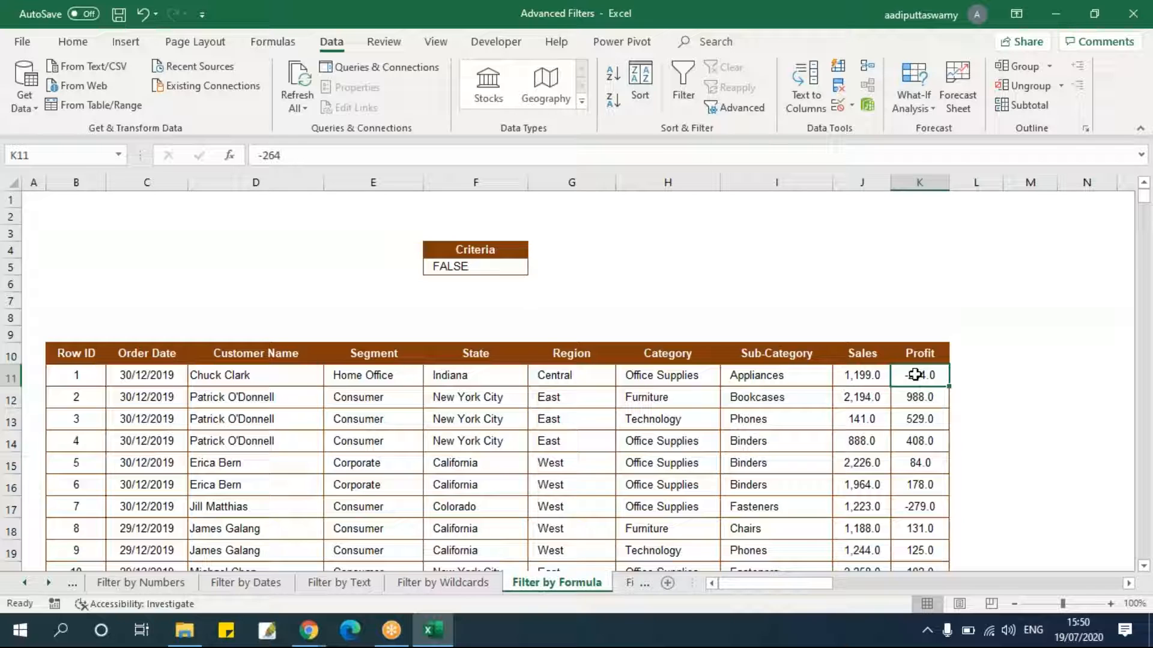
{"action": "key", "text": "Up"}
{"action": "key", "text": "Left"}
{"action": "key", "text": "Left"}
{"action": "key", "text": "Left"}
{"action": "key", "text": "Left"}
{"action": "key", "text": "Left"}
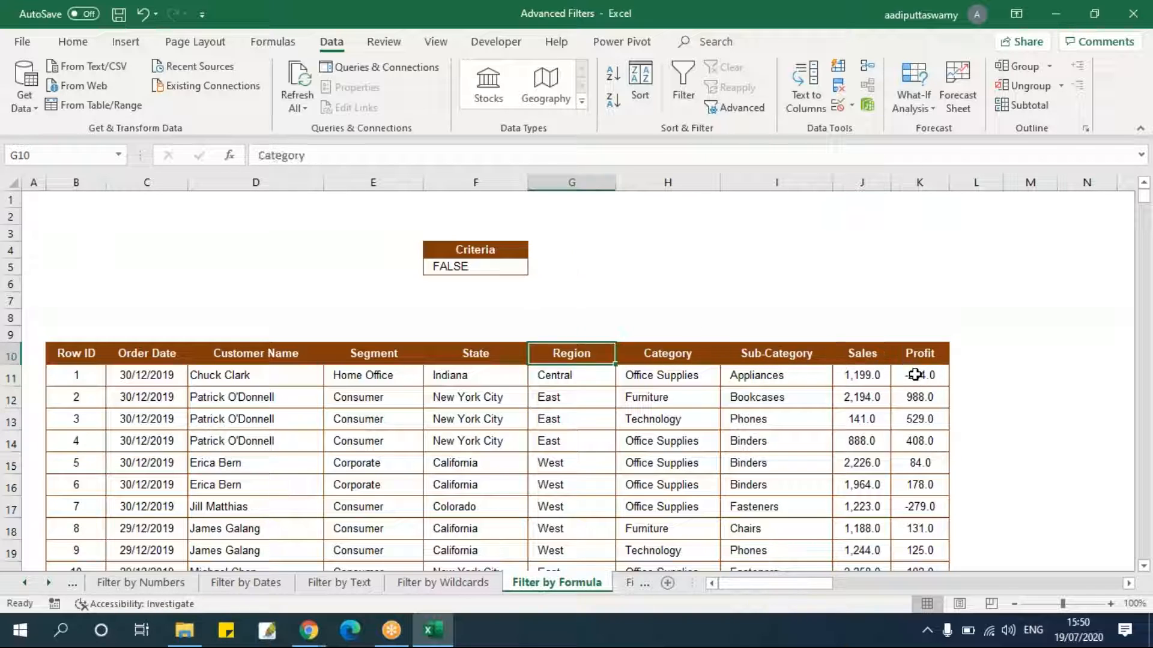
{"action": "key", "text": "Up"}
{"action": "key", "text": "Up"}
{"action": "key", "text": "Up"}
{"action": "key", "text": "Up"}
{"action": "key", "text": "Up"}
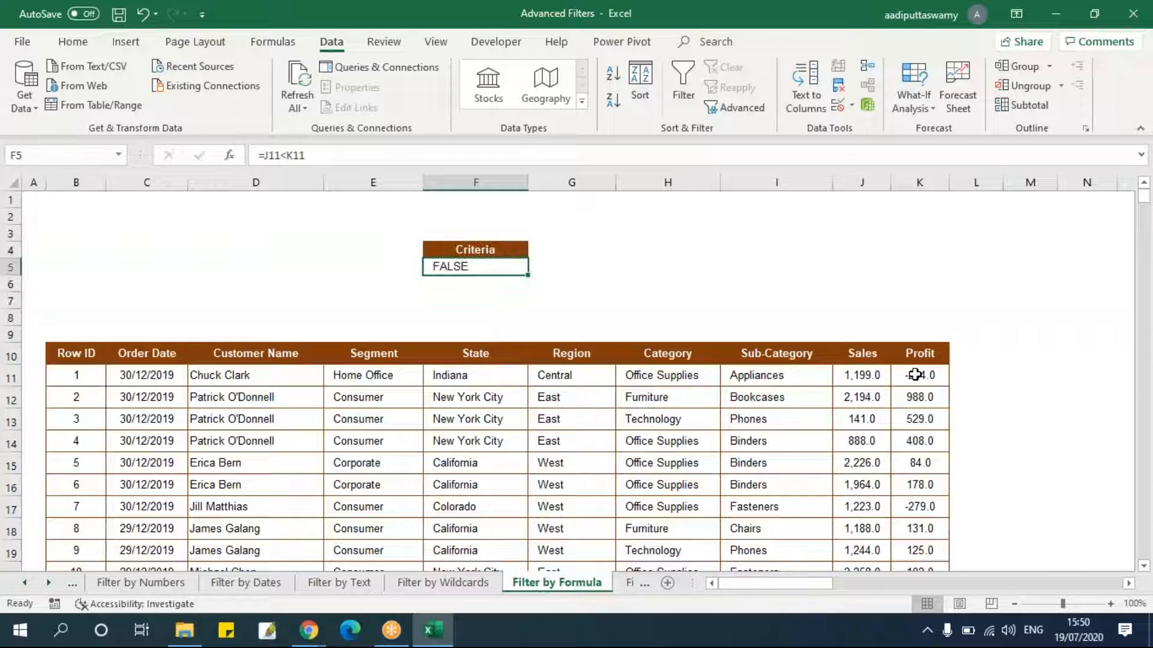
{"action": "key", "text": "F2"}
{"action": "key", "text": "BackSpace"}
{"action": "key", "text": "BackSpace"}
{"action": "key", "text": "BackSpace"}
{"action": "key", "text": "BackSpace"}
{"action": "key", "text": "BackSpace"}
{"action": "key", "text": "BackSpace"}
{"action": "key", "text": "BackSpace"}
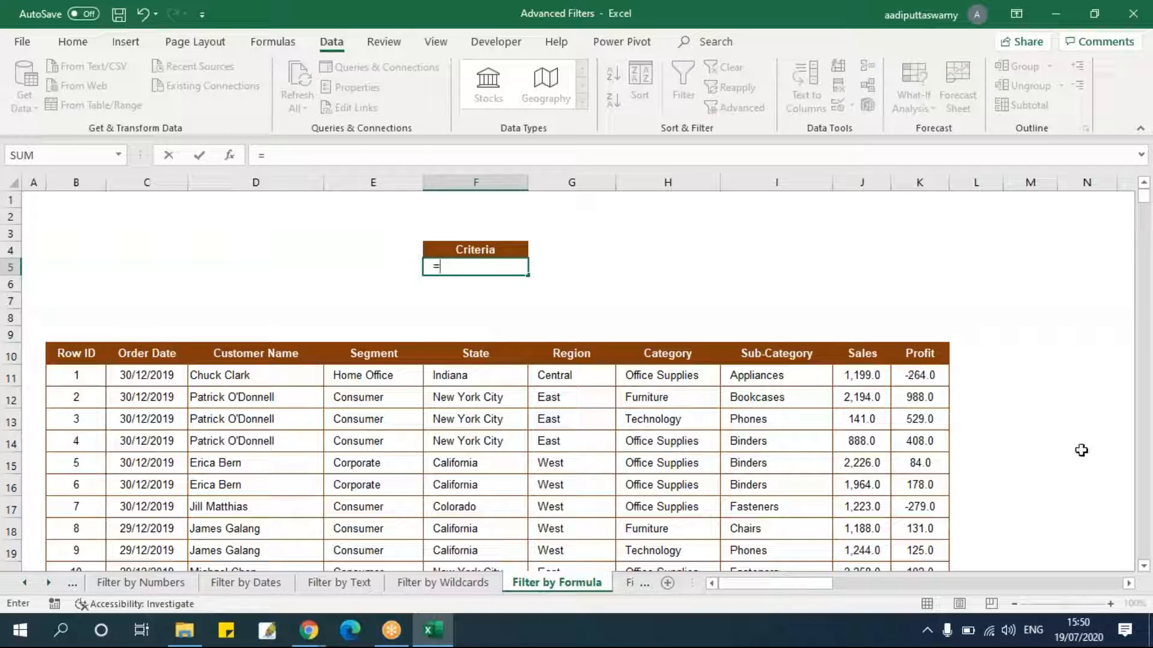
{"action": "left_click", "coordinate": [914, 376]}
{"action": "type", "text": "<0"}
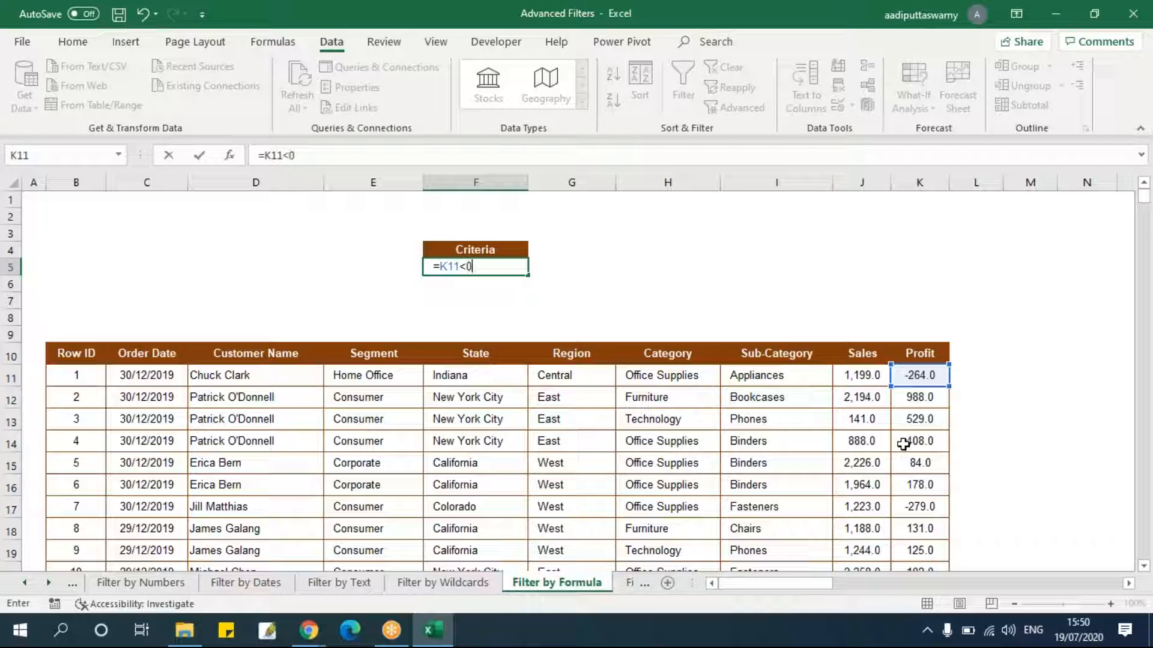
{"action": "key", "text": "Return"}
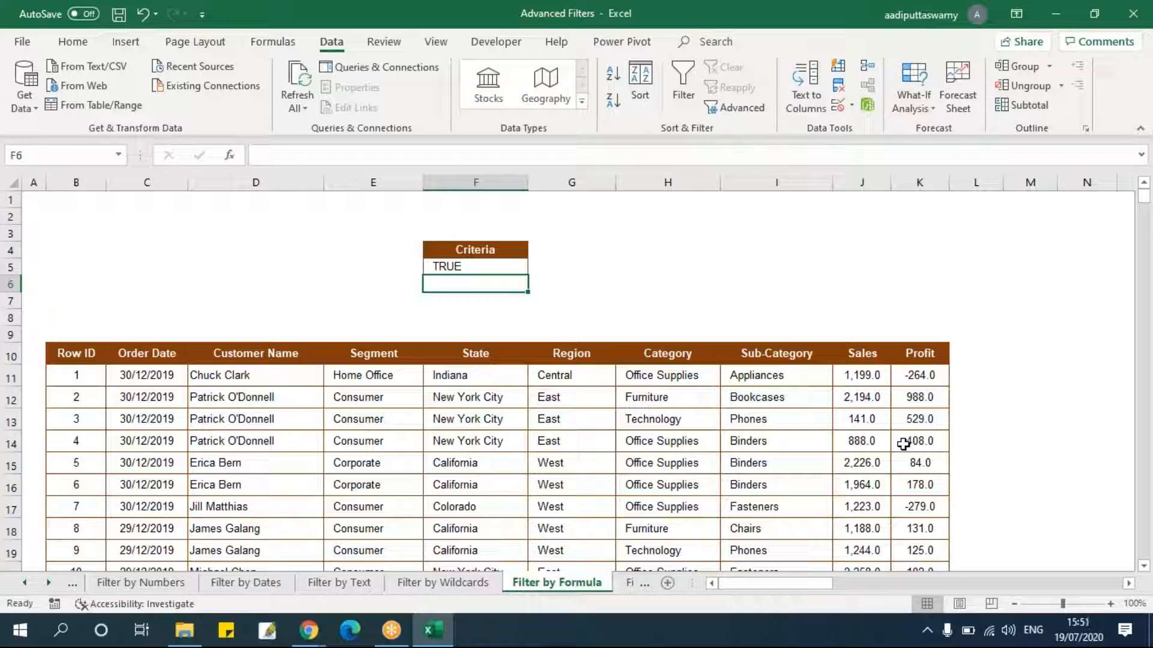
Run Advanced Filter copying rows from B10:K3322 with the F4:F5 criteria to another location starting at O10.
{"action": "left_click", "coordinate": [925, 380]}
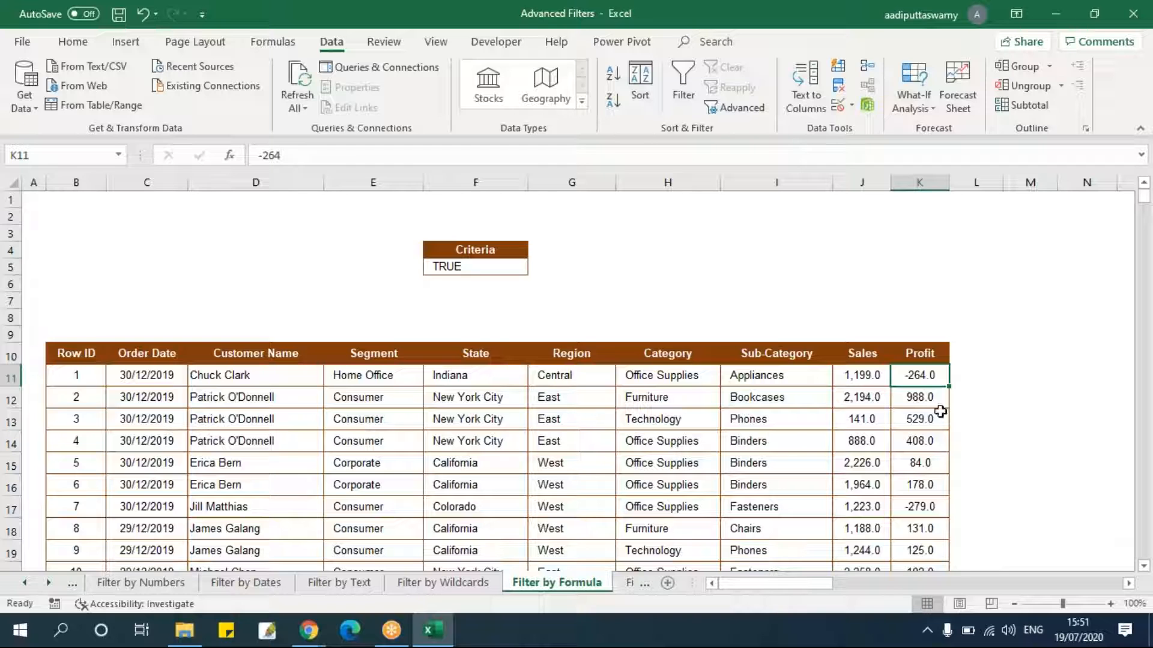
{"action": "left_click", "coordinate": [90, 359]}
{"action": "key", "text": "ctrl+shift+Right"}
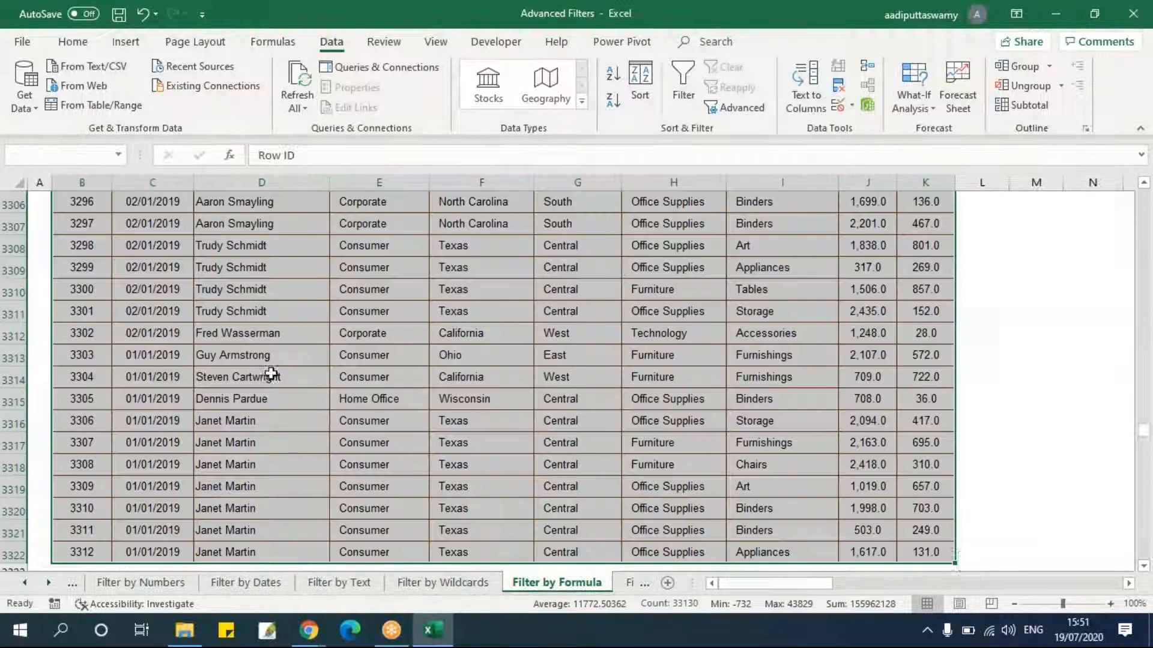
{"action": "key", "text": "ctrl+shift+Down"}
{"action": "left_click", "coordinate": [736, 108]}
{"action": "left_click", "coordinate": [335, 274]}
{"action": "left_click", "coordinate": [492, 295]}
{"action": "scroll", "coordinate": [516, 408], "scroll_direction": "up", "scroll_amount": 3}
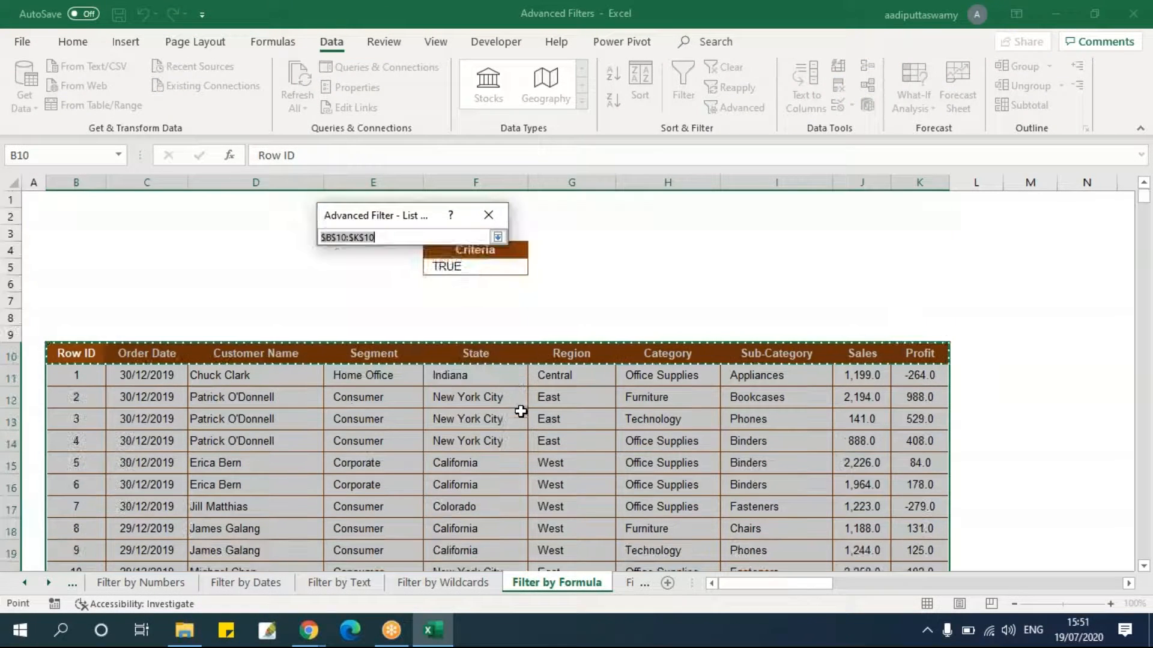
{"action": "left_click", "coordinate": [498, 237]}
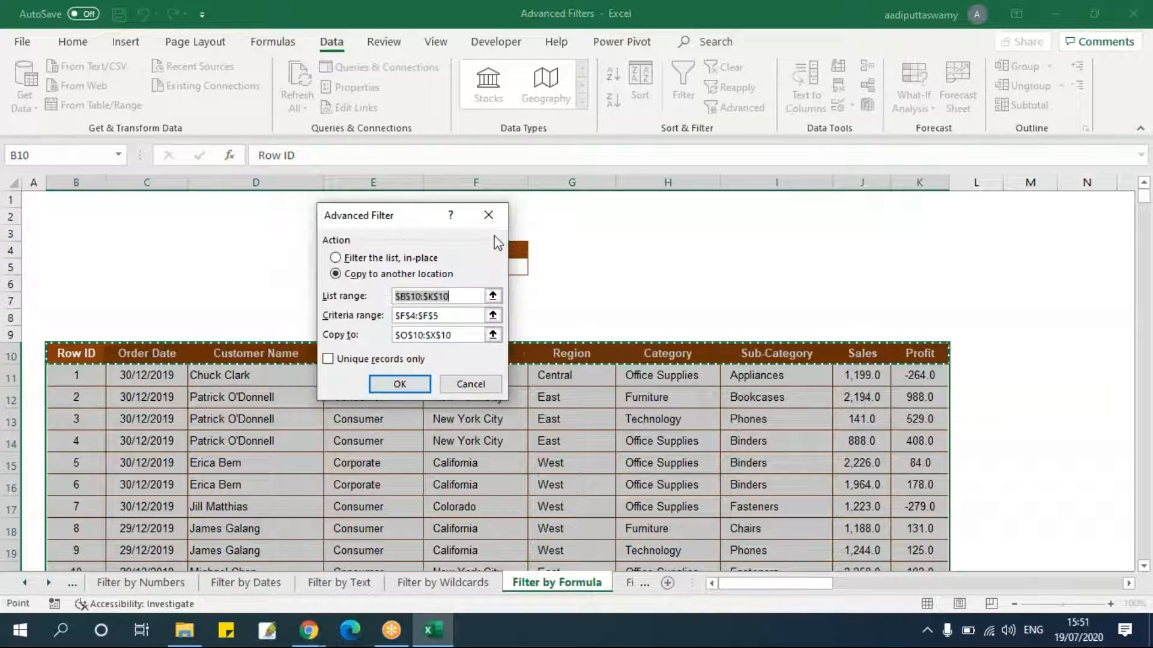
{"action": "left_click", "coordinate": [65, 352]}
{"action": "key", "text": "ctrl+shift+Right"}
{"action": "key", "text": "ctrl+shift+Down"}
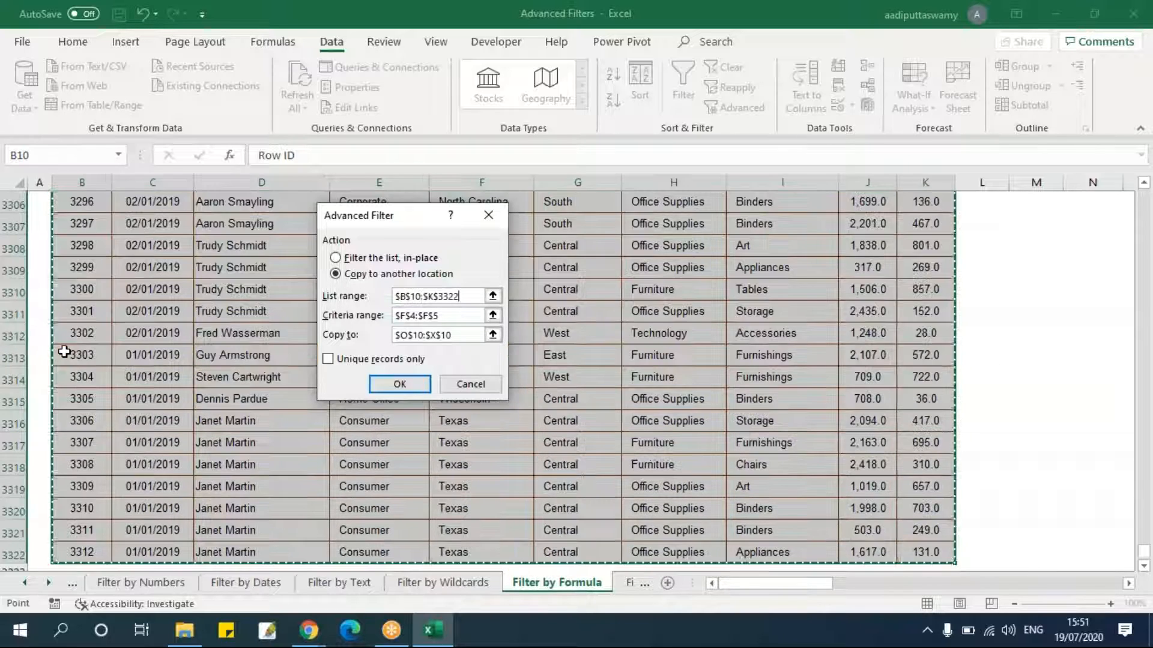
{"action": "left_click", "coordinate": [493, 315]}
{"action": "left_click_drag", "start_coordinate": [529, 252], "coordinate": [510, 262]}
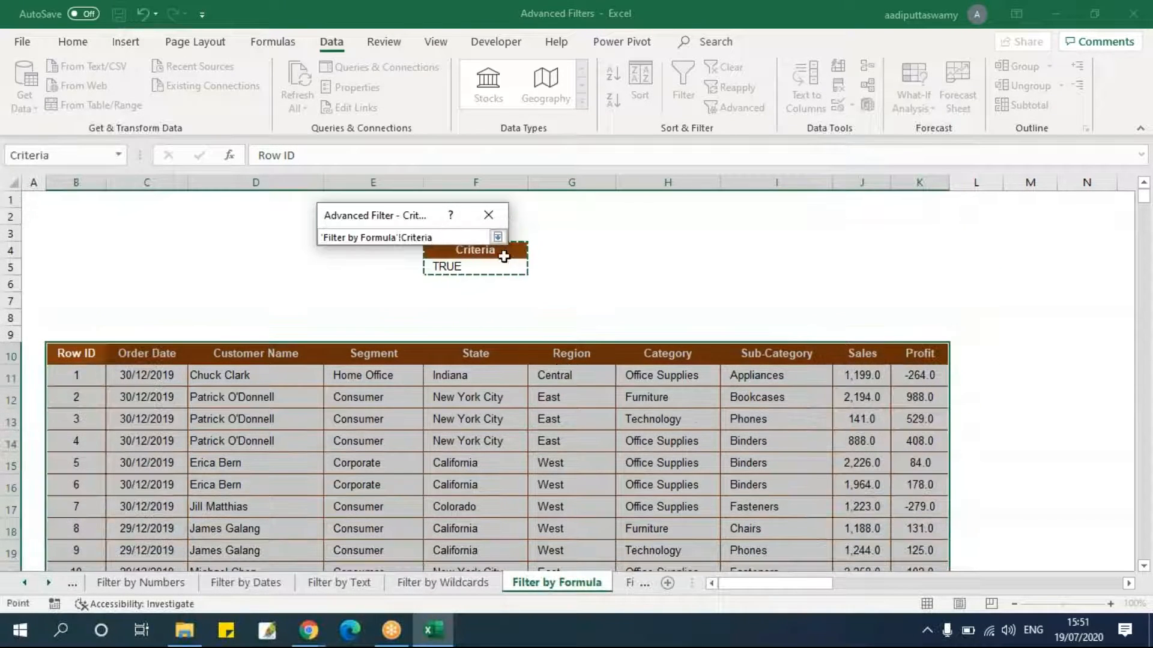
{"action": "left_click", "coordinate": [498, 238]}
{"action": "left_click", "coordinate": [492, 334]}
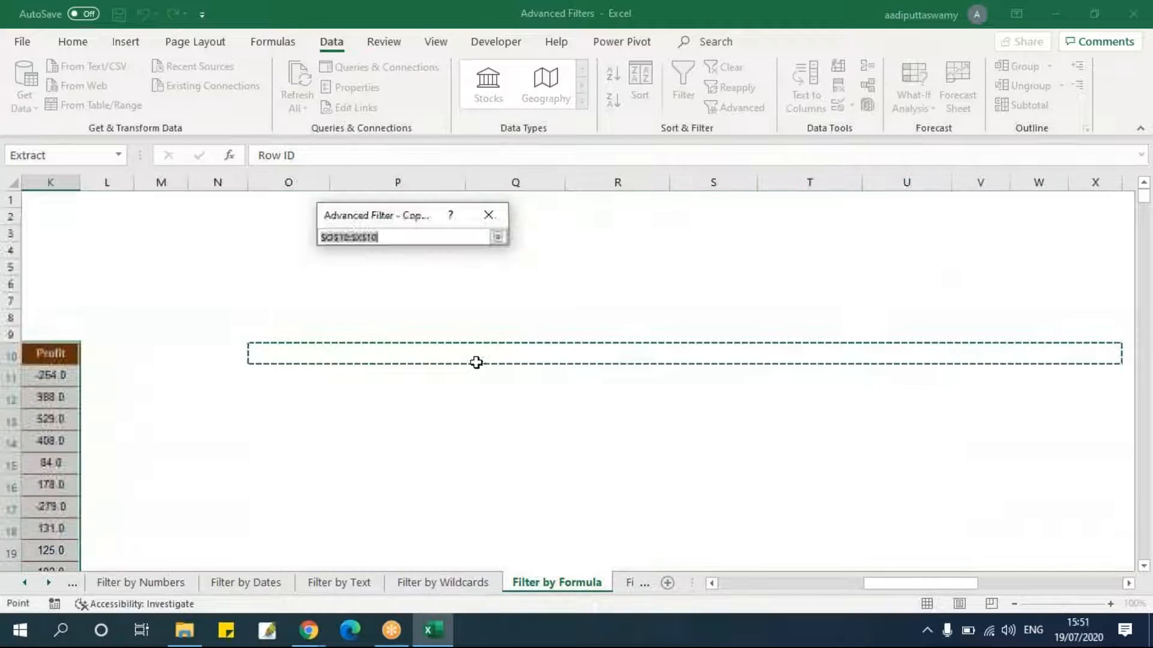
{"action": "left_click", "coordinate": [301, 353]}
{"action": "left_click", "coordinate": [497, 237]}
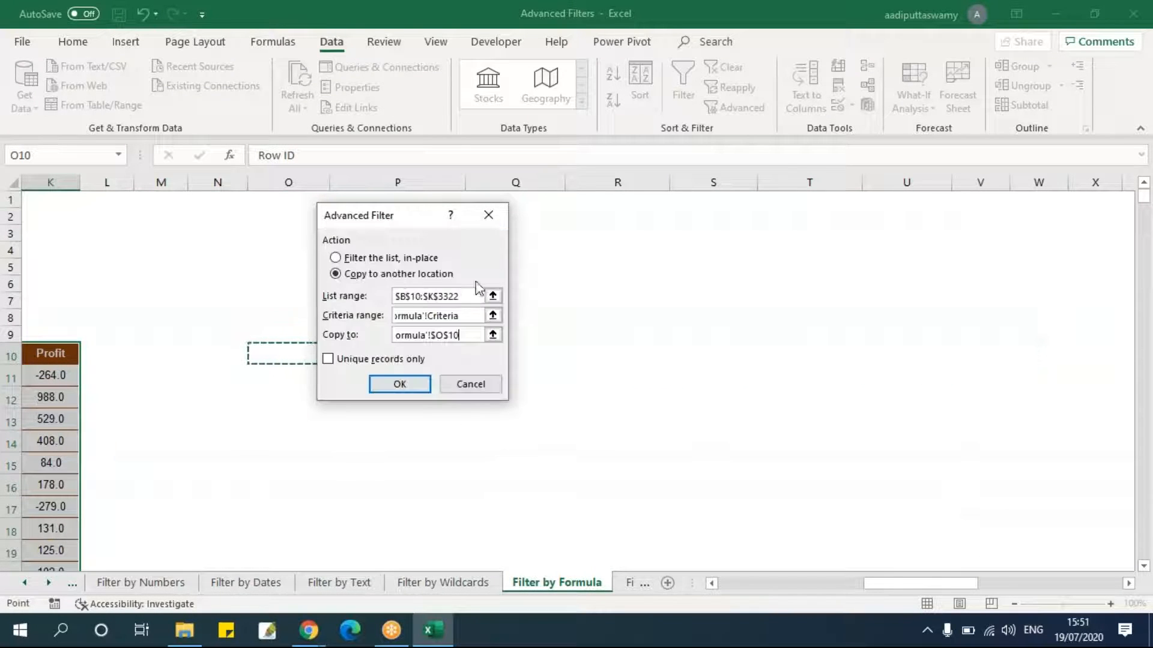
{"action": "left_click", "coordinate": [415, 388]}
Select and inspect the copied Profit values, then return to the criteria formula in F5.
{"action": "left_click_drag", "start_coordinate": [830, 584], "coordinate": [1026, 582]}
{"action": "left_click_drag", "start_coordinate": [784, 377], "coordinate": [782, 439]}
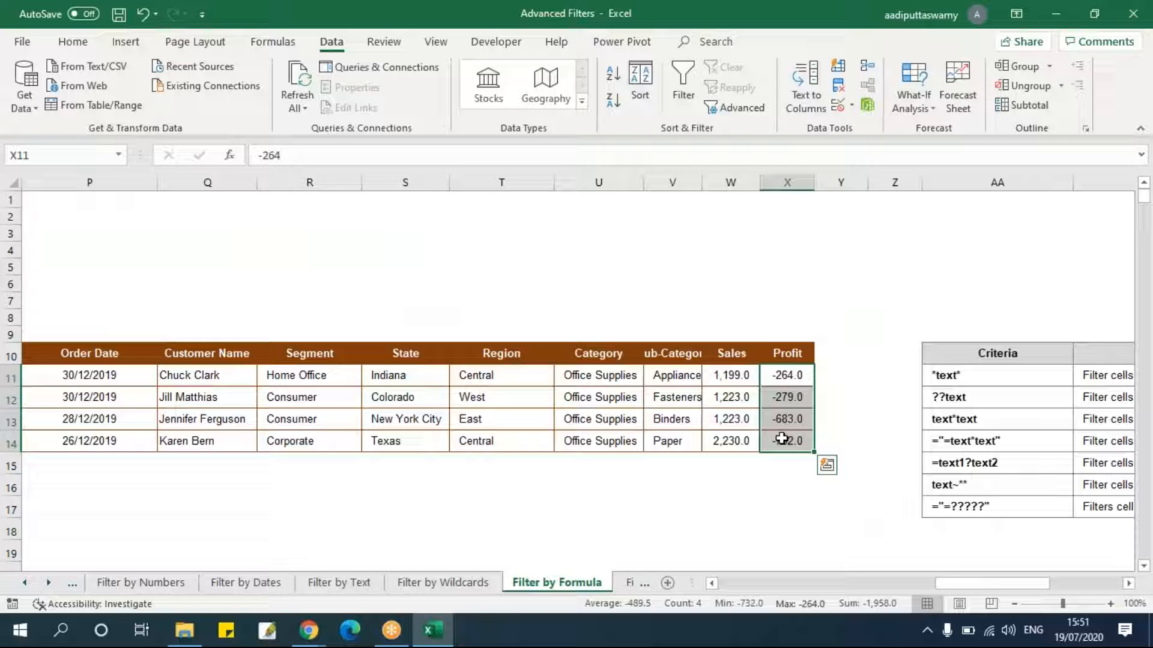
{"action": "left_click_drag", "start_coordinate": [960, 584], "coordinate": [745, 587]}
{"action": "left_click", "coordinate": [505, 268]}
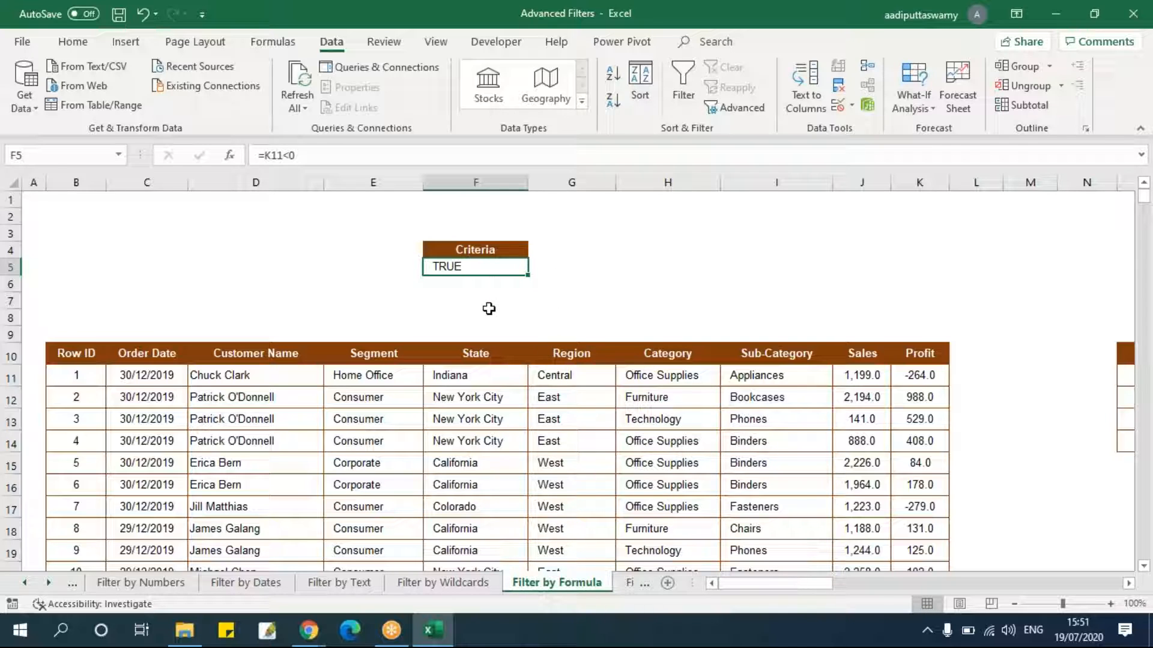
Open the Filter by Combination sheet and inspect the first data row's Order Date, Region and Sales cells.
{"action": "left_click", "coordinate": [627, 584]}
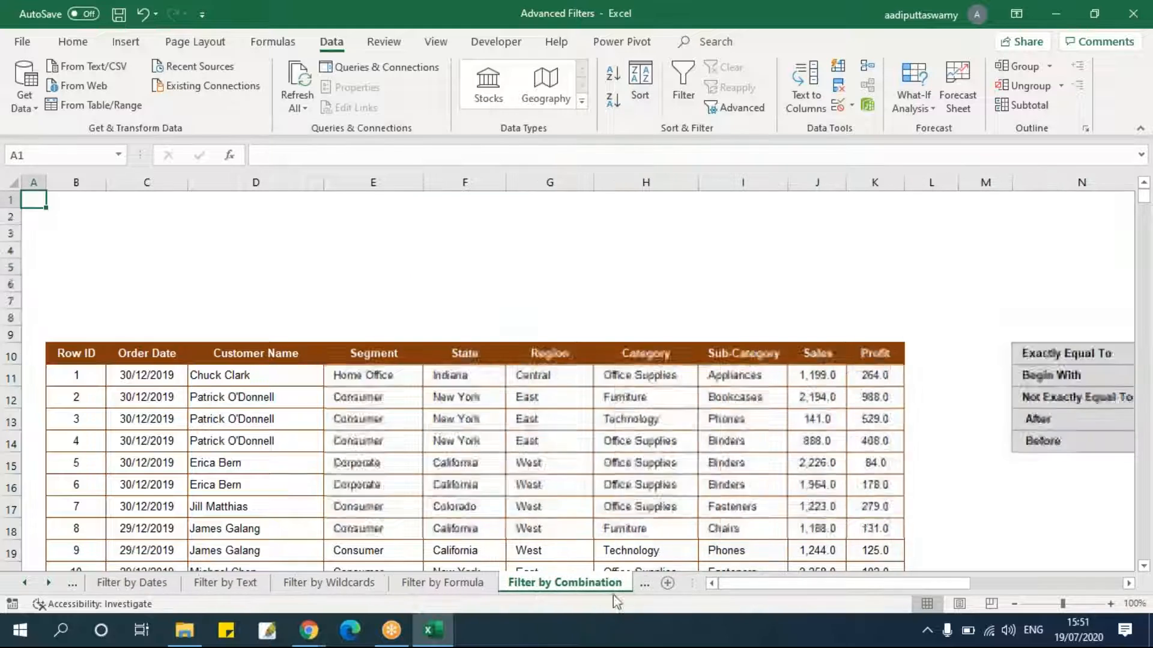
{"action": "left_click", "coordinate": [542, 437]}
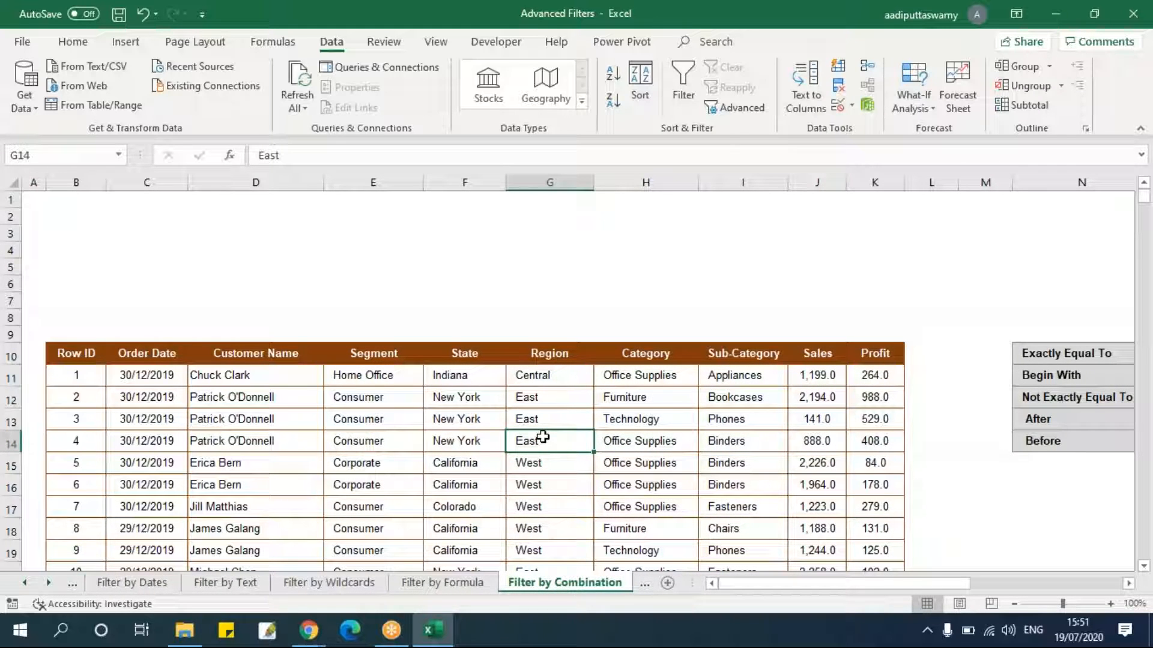
{"action": "left_click", "coordinate": [179, 379]}
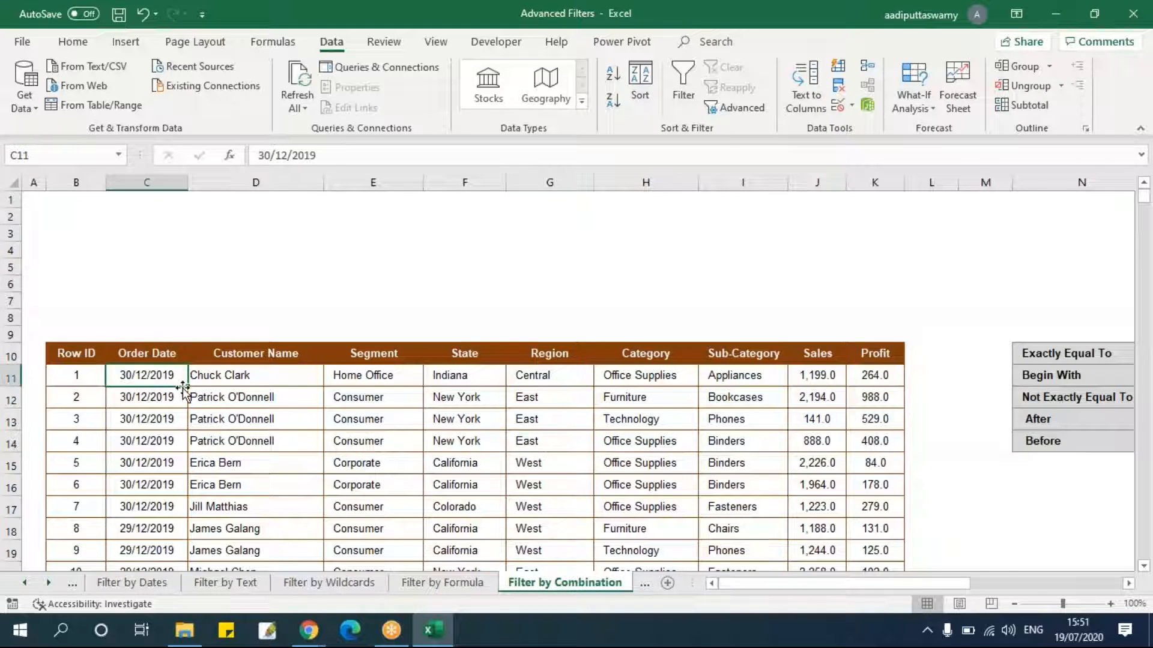
{"action": "left_click", "coordinate": [264, 380]}
{"action": "left_click", "coordinate": [809, 378]}
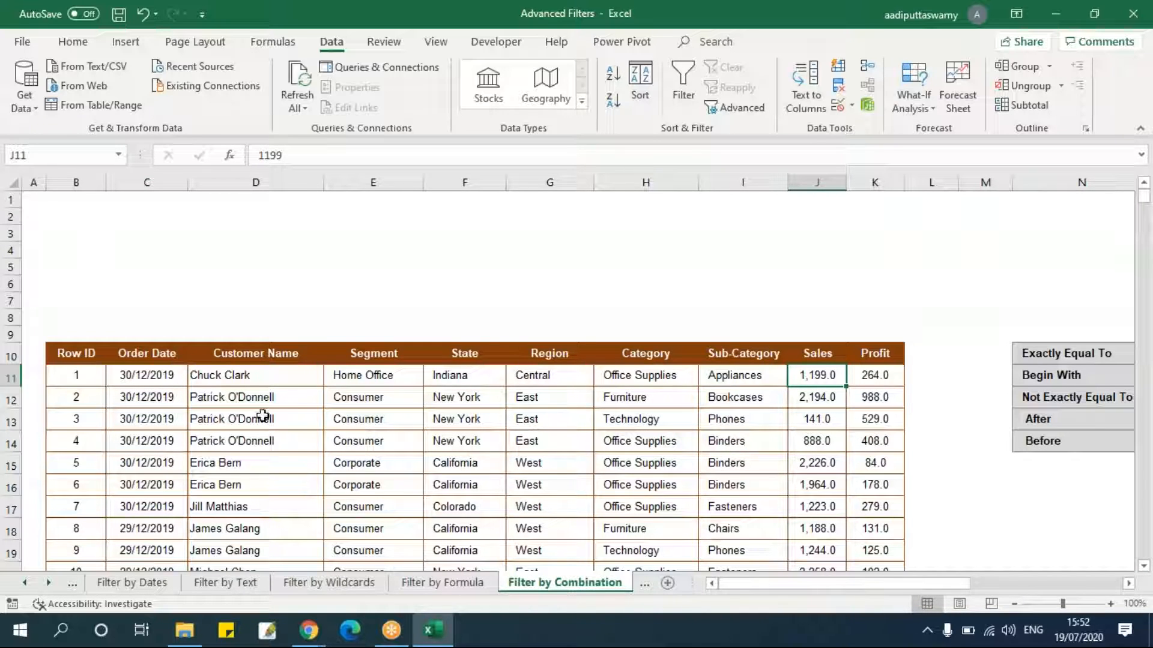
Copy the Order Date header and first date into C4:C5 as a criteria column.
{"action": "left_click_drag", "start_coordinate": [150, 354], "coordinate": [159, 378]}
{"action": "key", "text": "ctrl+c"}
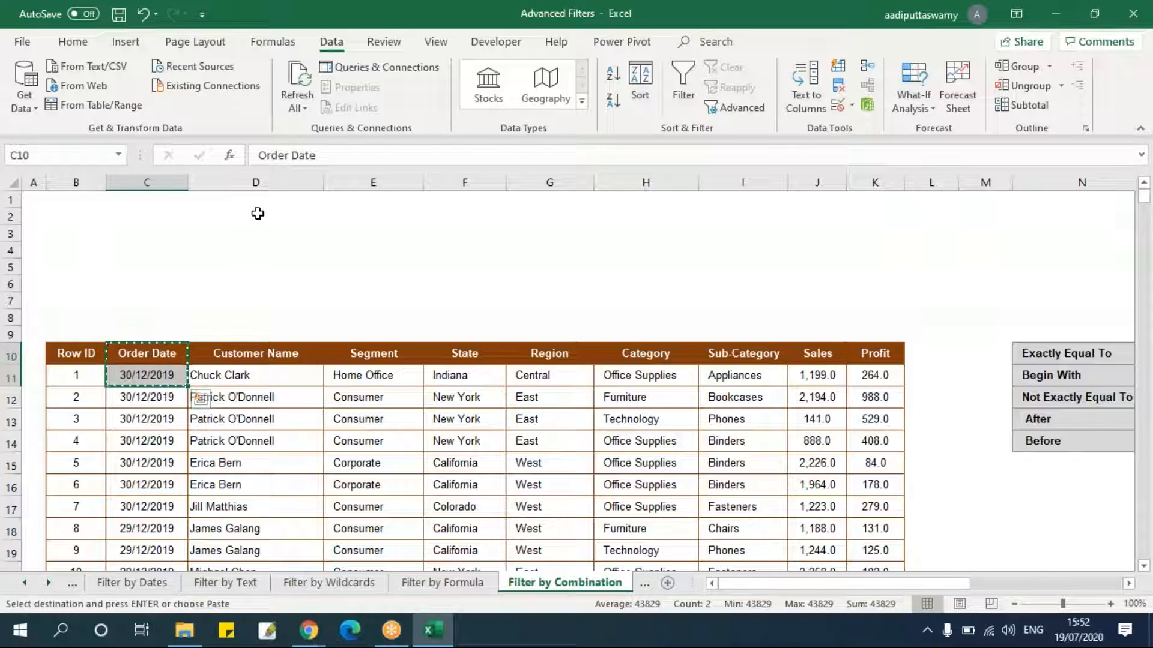
{"action": "left_click", "coordinate": [147, 246]}
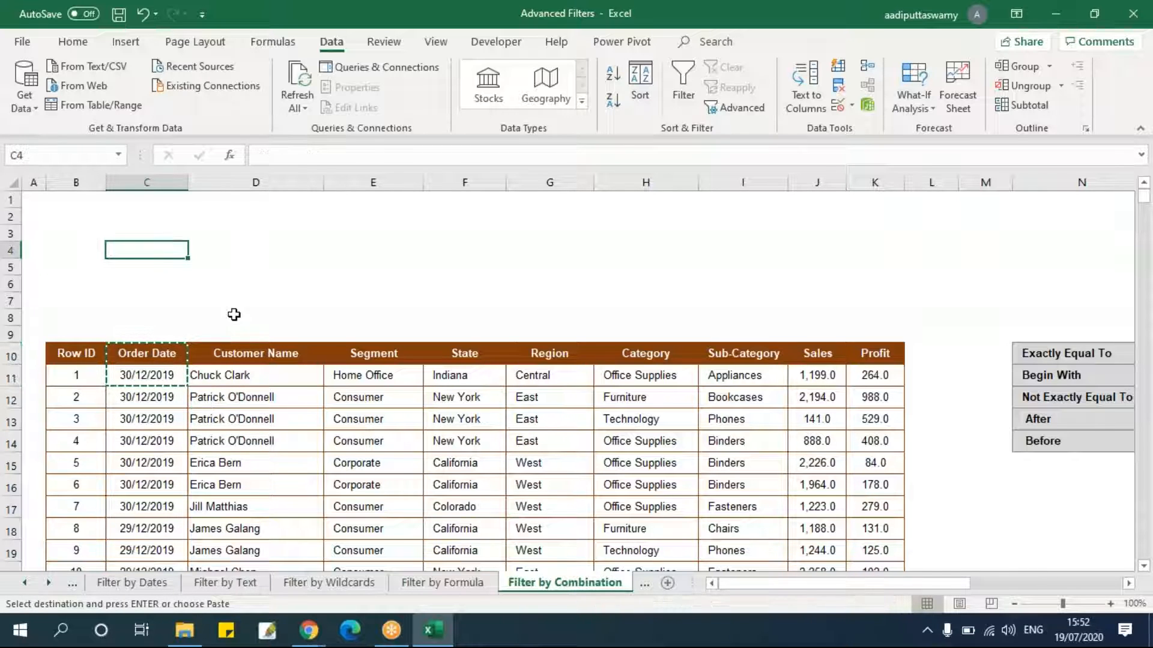
{"action": "key", "text": "ctrl+v"}
{"action": "left_click", "coordinate": [607, 468]}
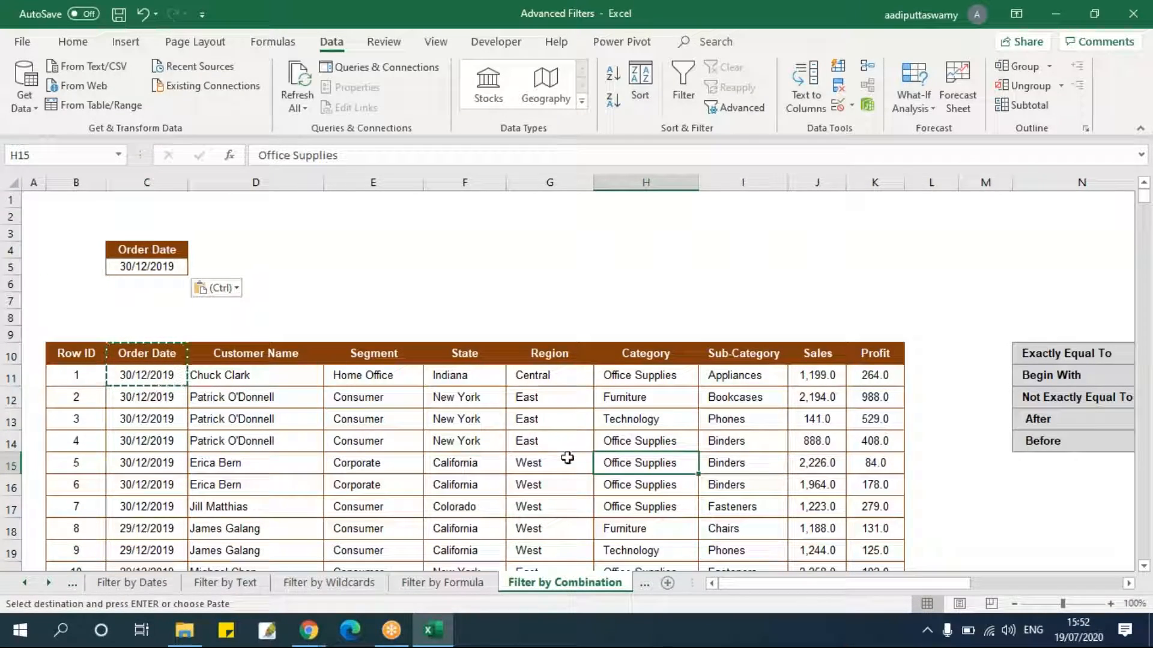
{"action": "left_click_drag", "start_coordinate": [479, 355], "coordinate": [482, 375]}
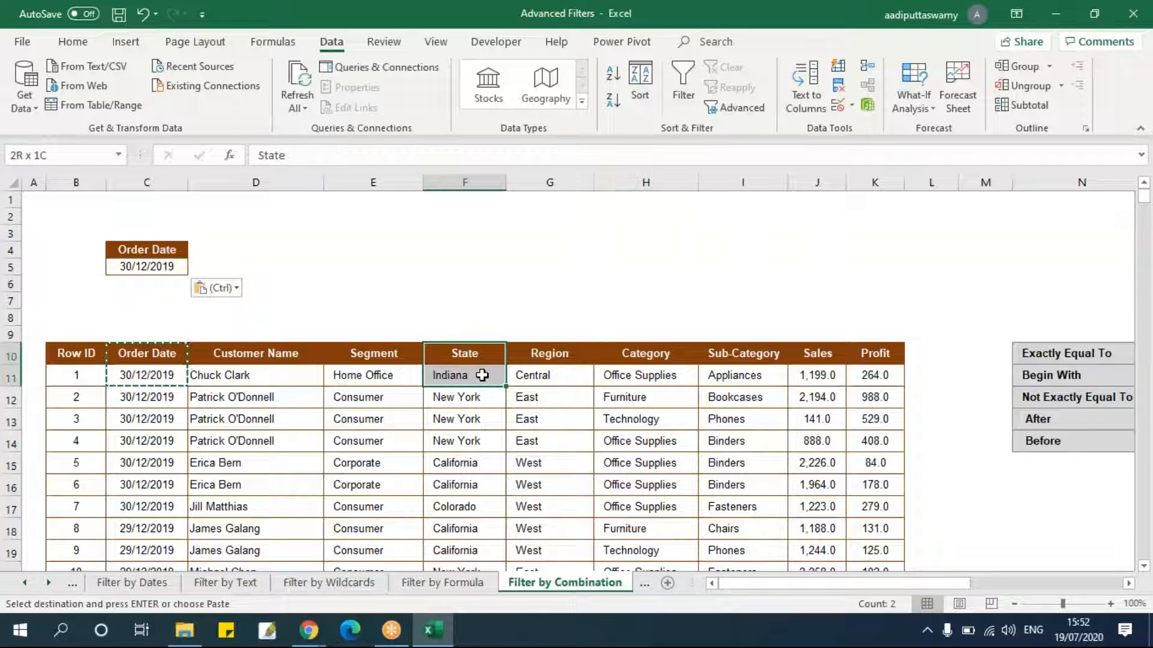
{"action": "key", "text": "ctrl"}
{"action": "key", "text": "Escape"}
Copy the Sub-Category header and Appliances value into D4:D5 beside the Order Date criterion.
{"action": "left_click_drag", "start_coordinate": [751, 355], "coordinate": [748, 375]}
{"action": "key", "text": "ctrl+c"}
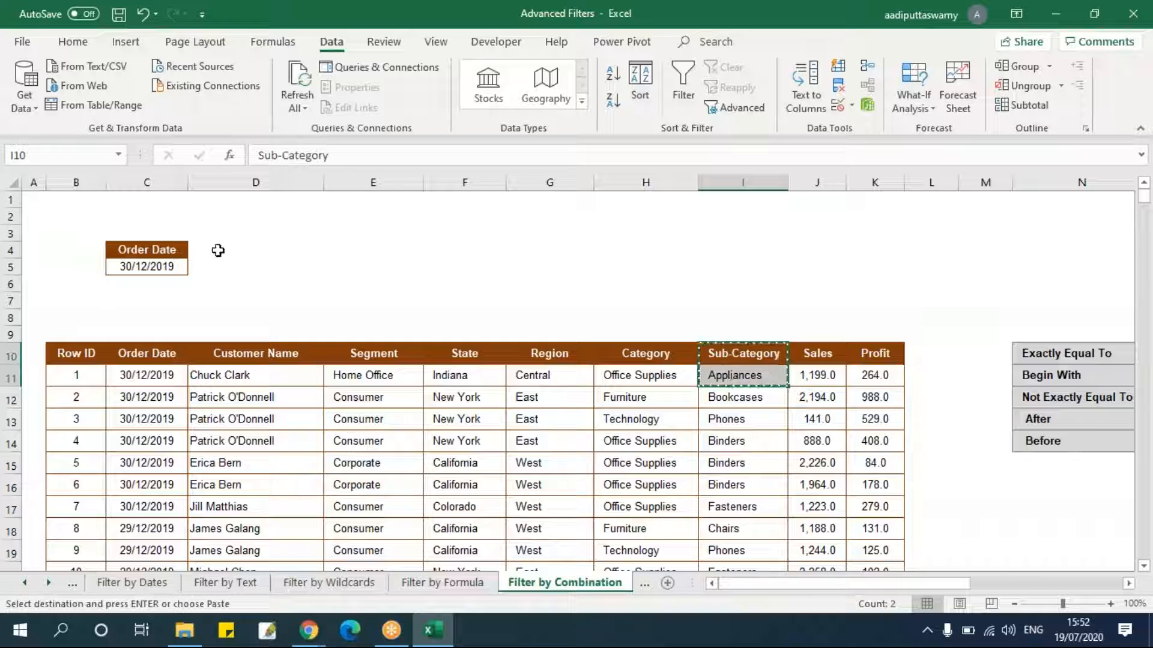
{"action": "left_click_drag", "start_coordinate": [218, 250], "coordinate": [323, 274]}
{"action": "key", "text": "ctrl+v"}
{"action": "key", "text": "Escape"}
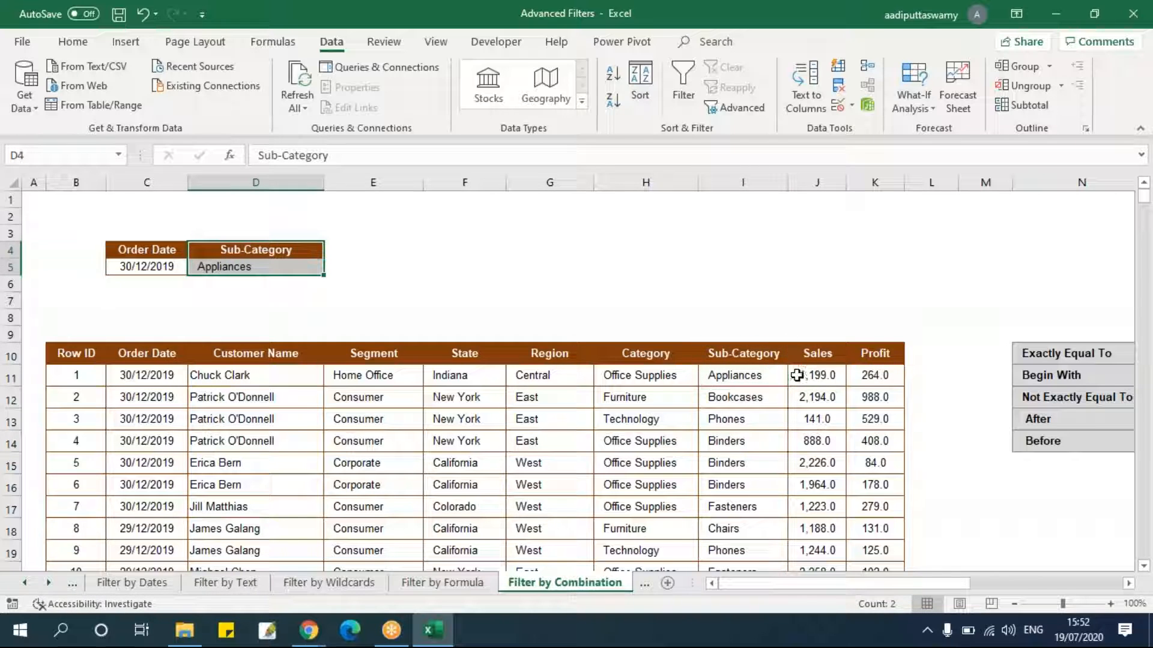
Copy the Sales header and first sales value into E4:E5 to complete the criteria range.
{"action": "left_click_drag", "start_coordinate": [805, 361], "coordinate": [808, 377]}
{"action": "key", "text": "ctrl+c"}
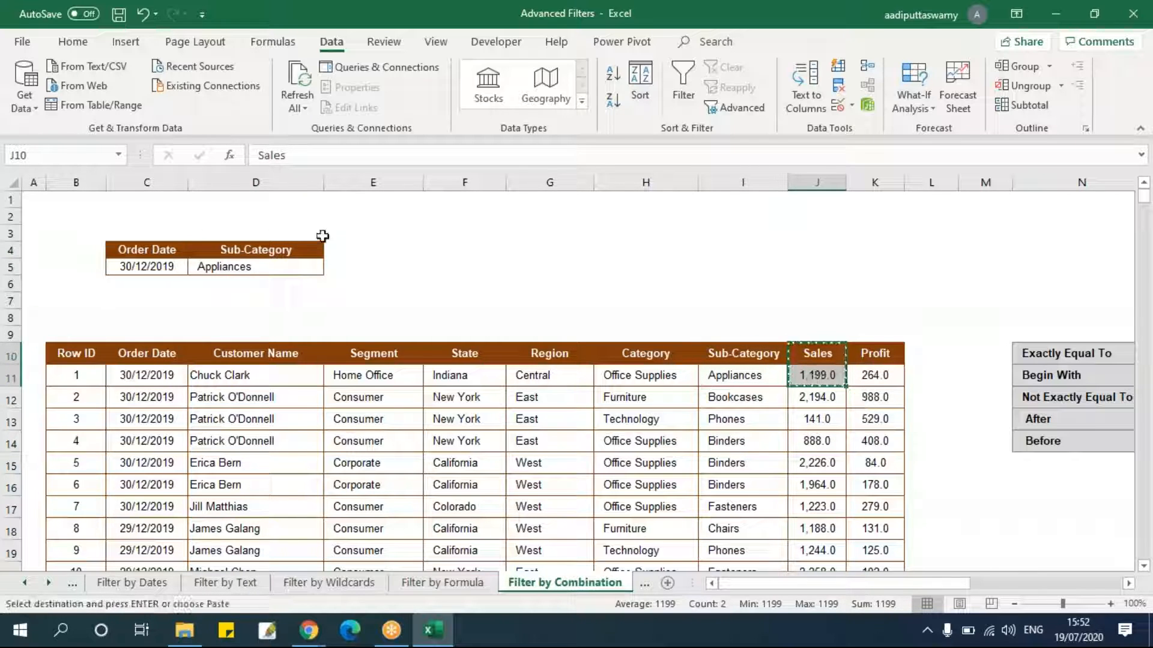
{"action": "left_click", "coordinate": [372, 250]}
{"action": "key", "text": "ctrl+v"}
{"action": "key", "text": "Escape"}
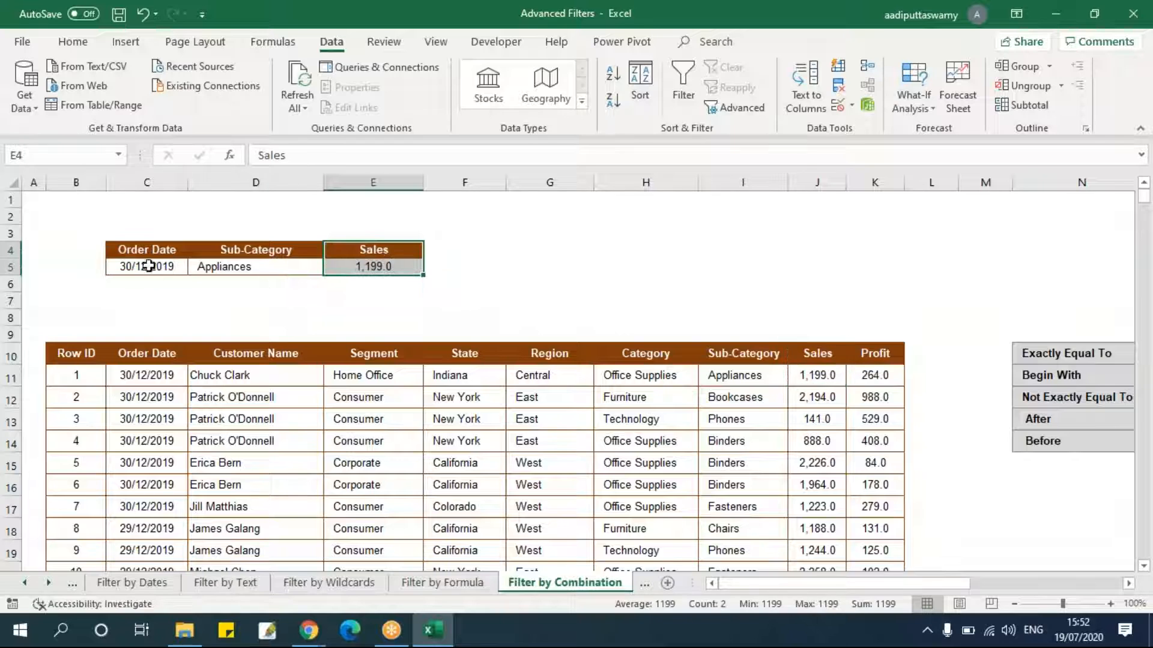
Select and inspect the criteria values in C5:E5.
{"action": "left_click_drag", "start_coordinate": [150, 267], "coordinate": [399, 267]}
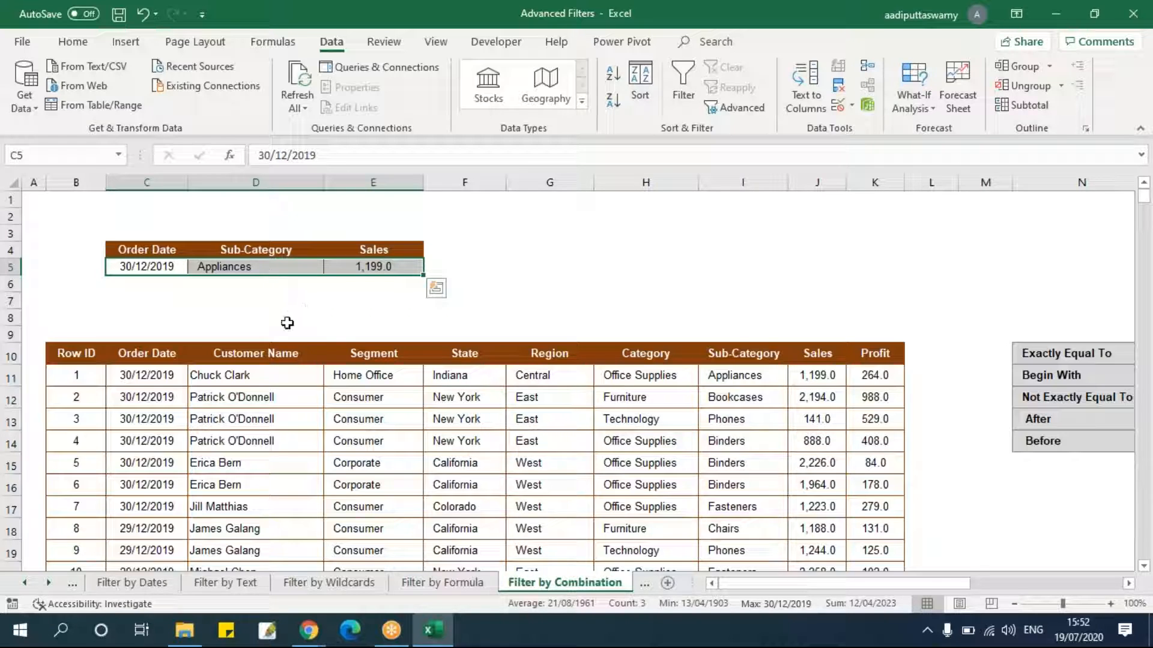
{"action": "left_click", "coordinate": [153, 267]}
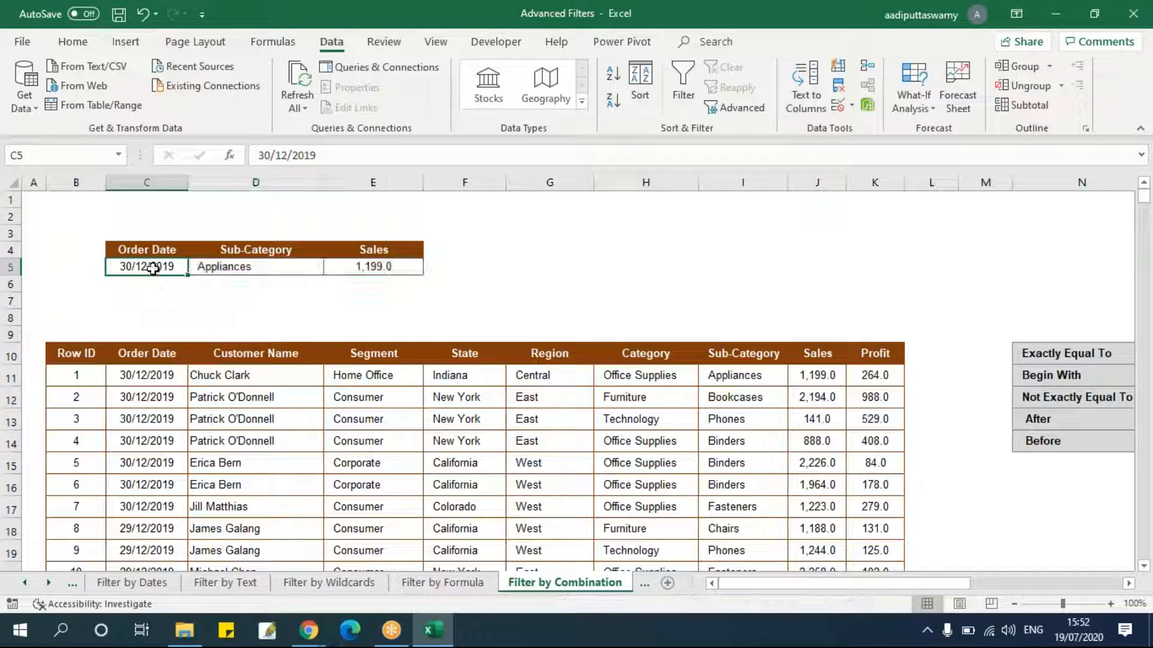
{"action": "left_click", "coordinate": [226, 262]}
{"action": "left_click", "coordinate": [388, 268]}
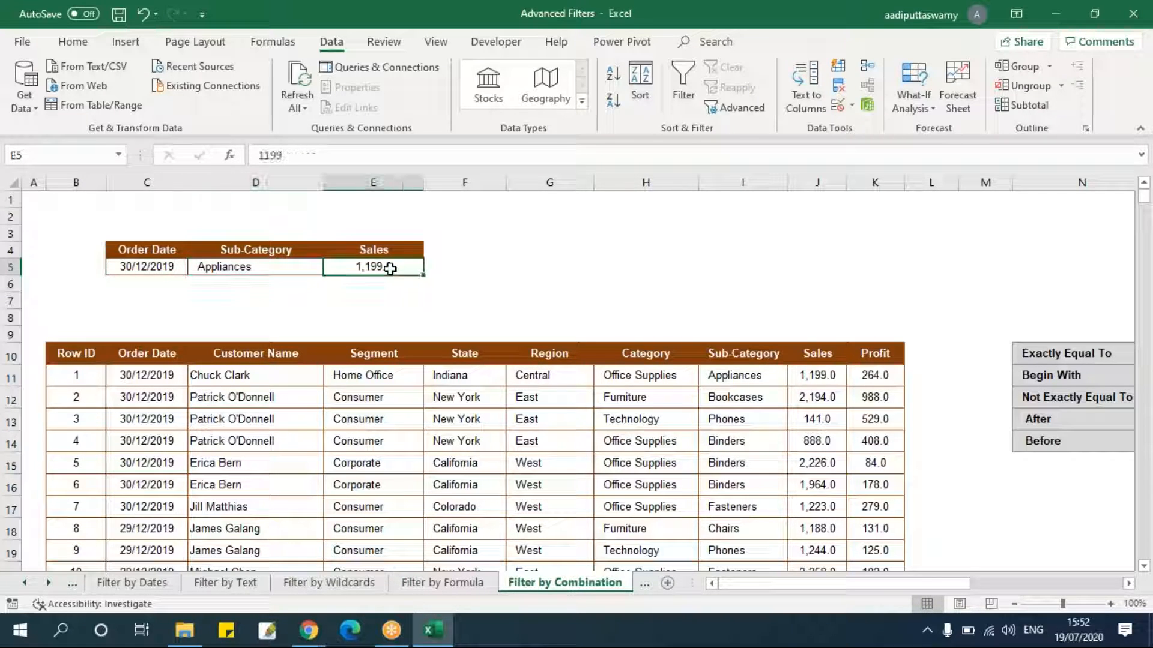
{"action": "left_click", "coordinate": [290, 270]}
{"action": "left_click", "coordinate": [386, 269]}
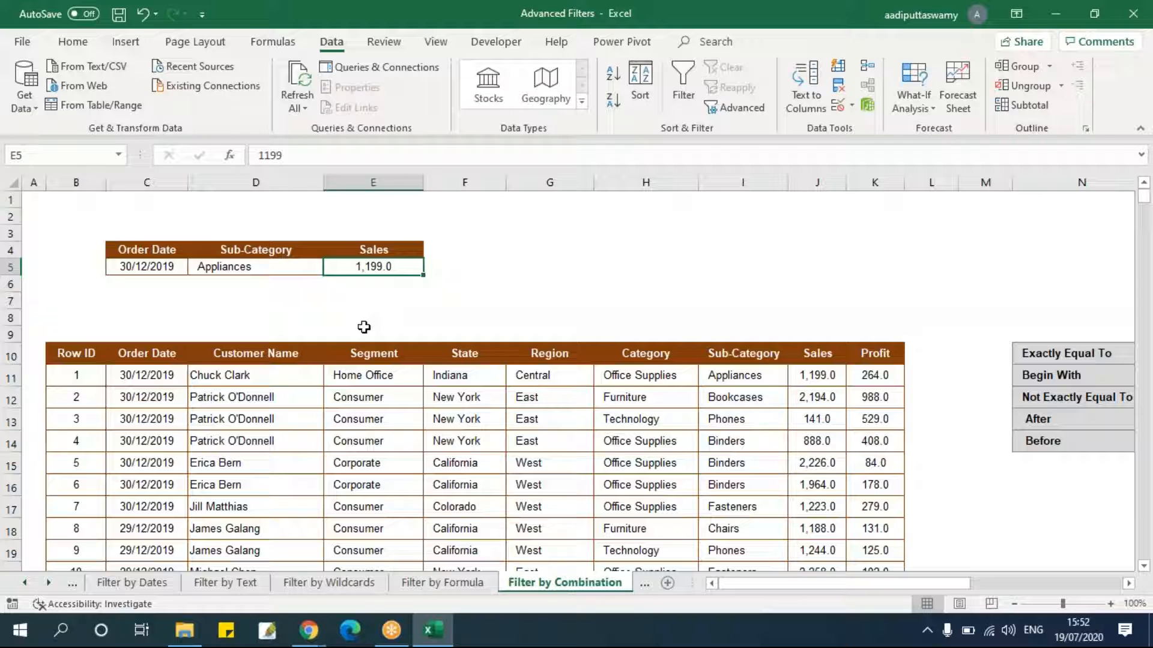
Turn on AutoFilter for the table's header row from Row ID to Profit.
{"action": "left_click_drag", "start_coordinate": [74, 353], "coordinate": [880, 354]}
{"action": "key", "text": "alt+d"}
{"action": "key", "text": "f"}
{"action": "key", "text": "f"}
{"action": "left_click", "coordinate": [602, 416]}
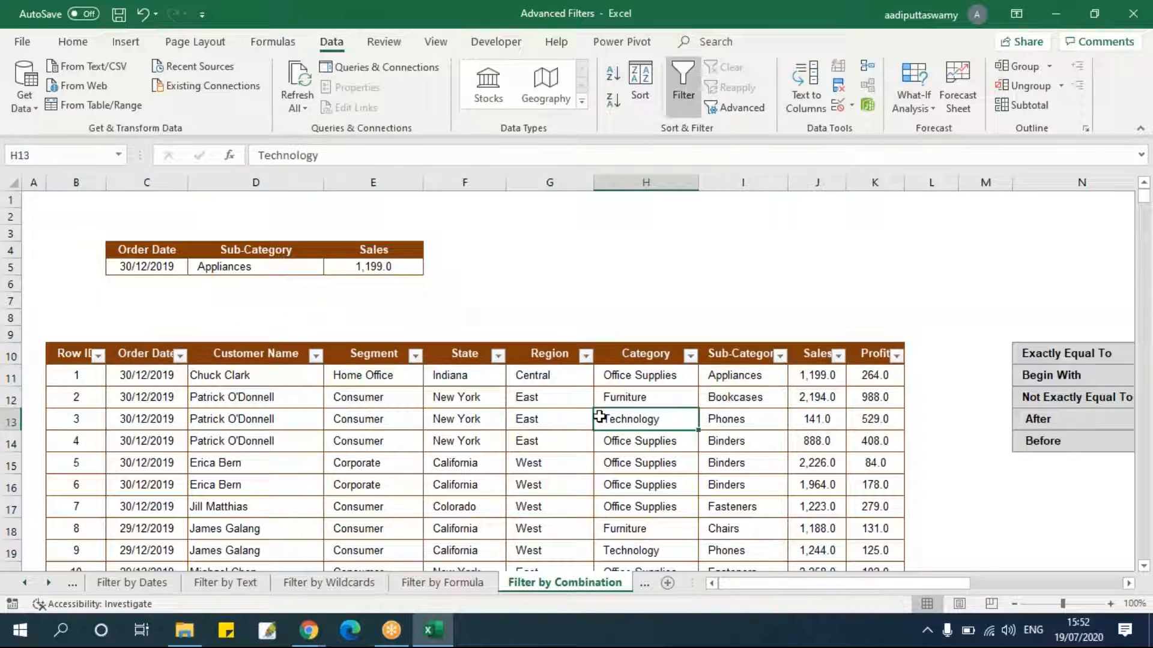
Filter the Order Date column to show only one month of 2019.
{"action": "left_click", "coordinate": [181, 358]}
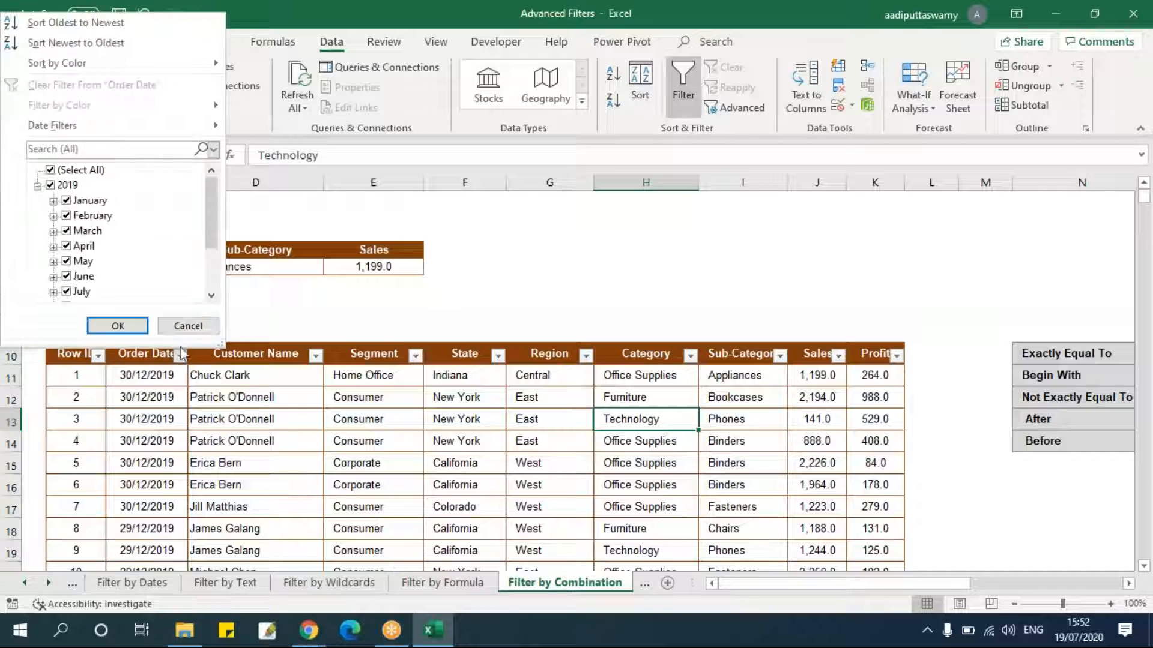
{"action": "left_click", "coordinate": [96, 172]}
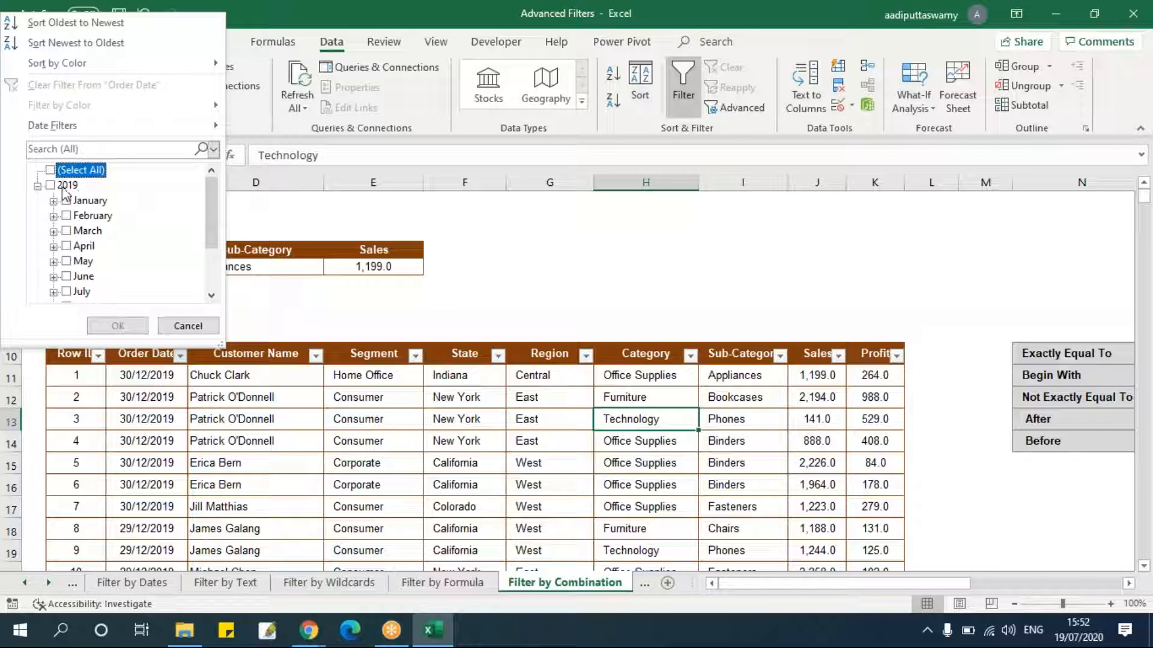
{"action": "left_click_drag", "start_coordinate": [207, 214], "coordinate": [210, 264]}
{"action": "left_click", "coordinate": [66, 297]}
{"action": "left_click", "coordinate": [117, 326]}
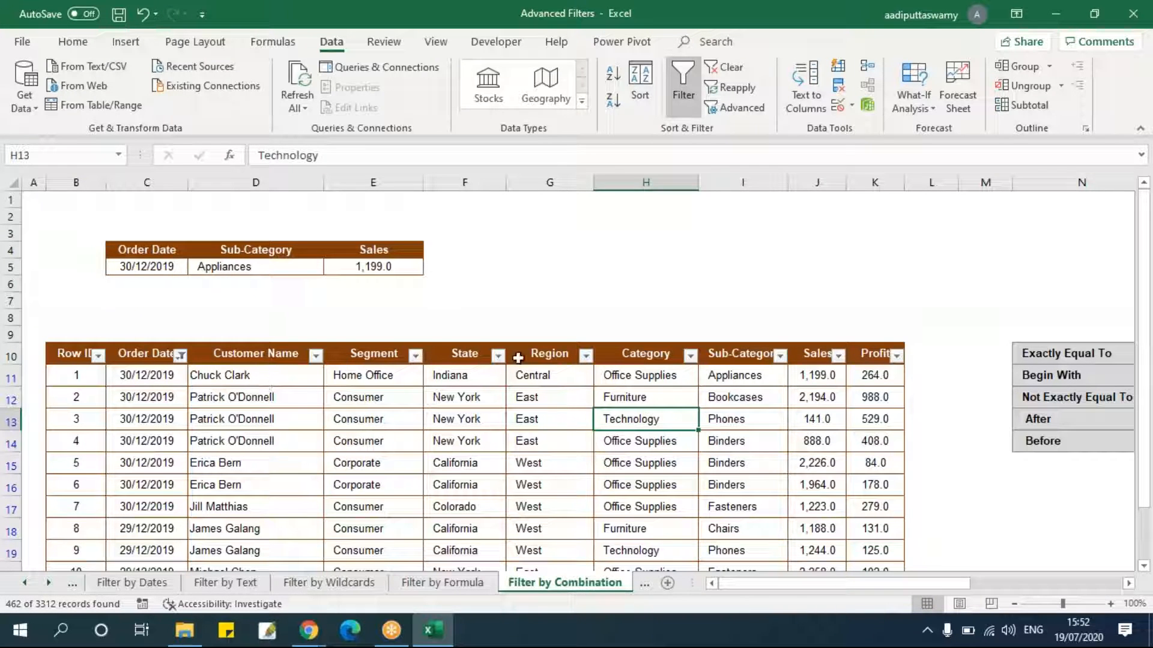
Filter the Sub-Category column to show only Appliances.
{"action": "left_click", "coordinate": [780, 356]}
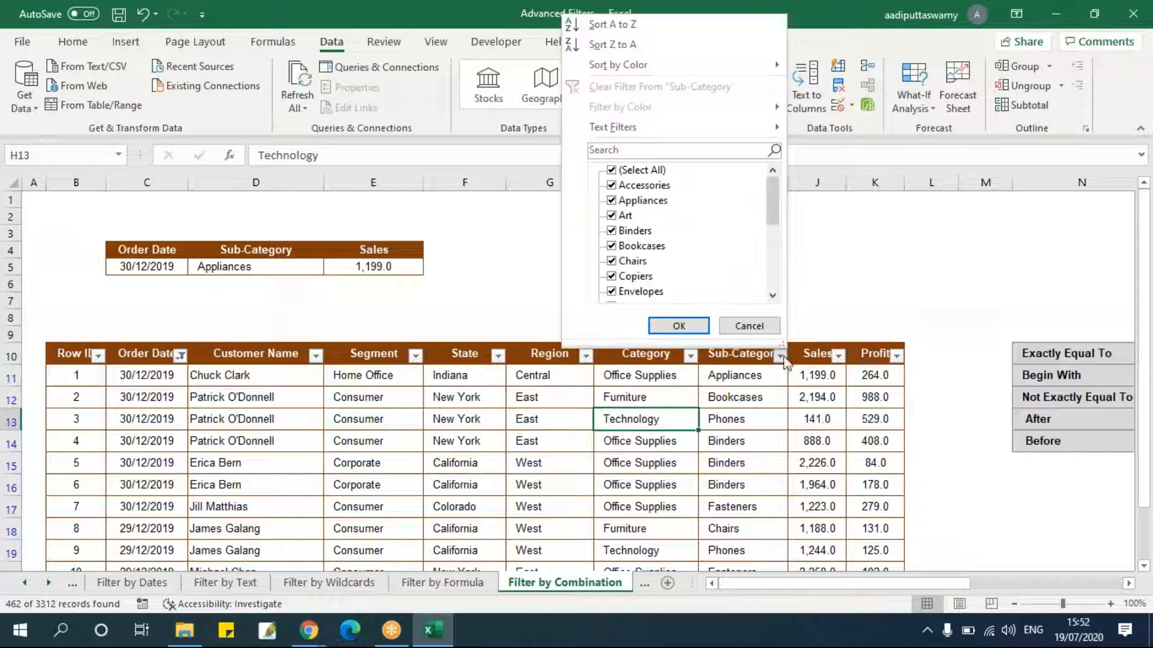
{"action": "left_click", "coordinate": [671, 174]}
{"action": "left_click", "coordinate": [643, 200]}
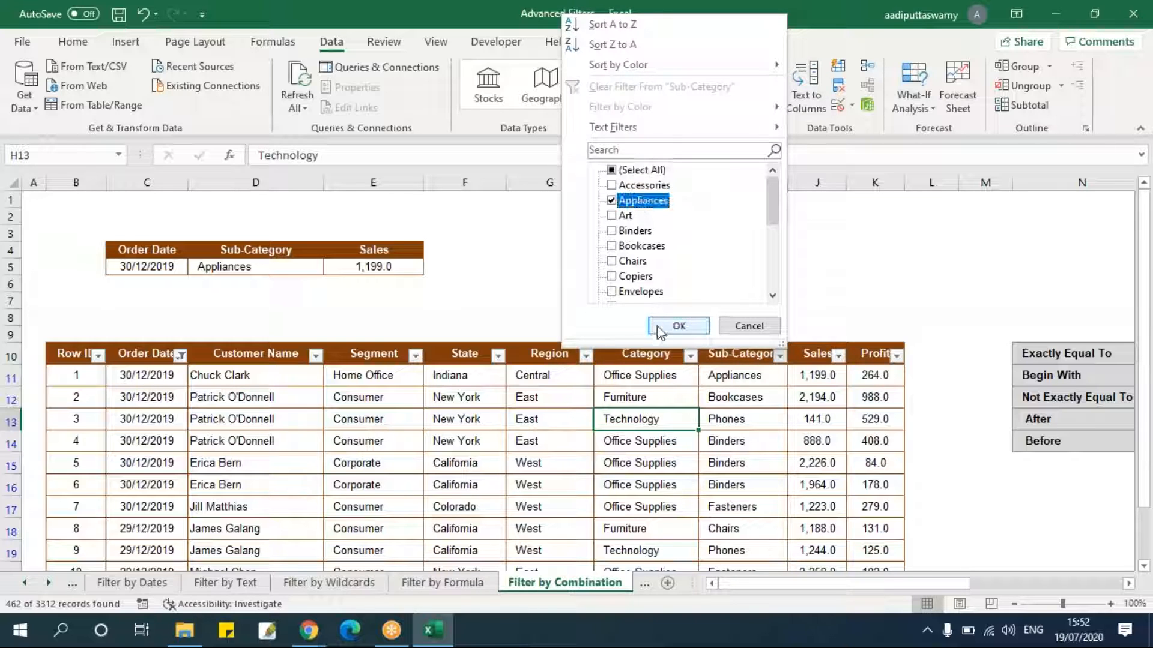
{"action": "left_click", "coordinate": [678, 326]}
Open the Sales filter list, scroll through its values and cancel it.
{"action": "left_click", "coordinate": [838, 356]}
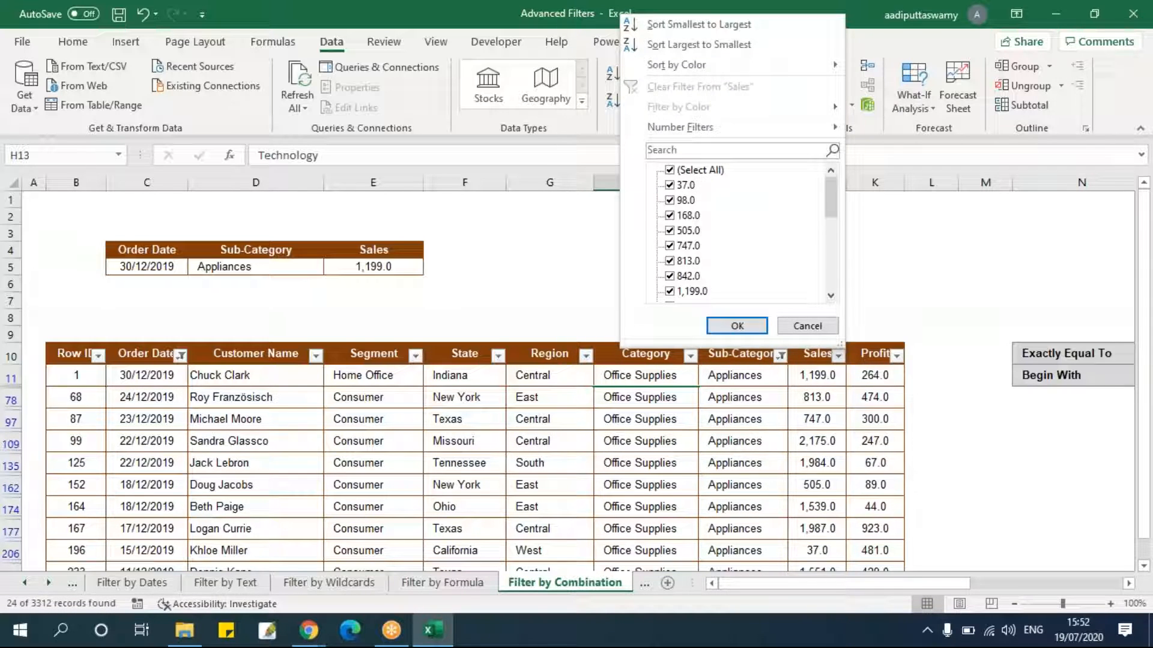
{"action": "left_click_drag", "start_coordinate": [834, 199], "coordinate": [832, 264]}
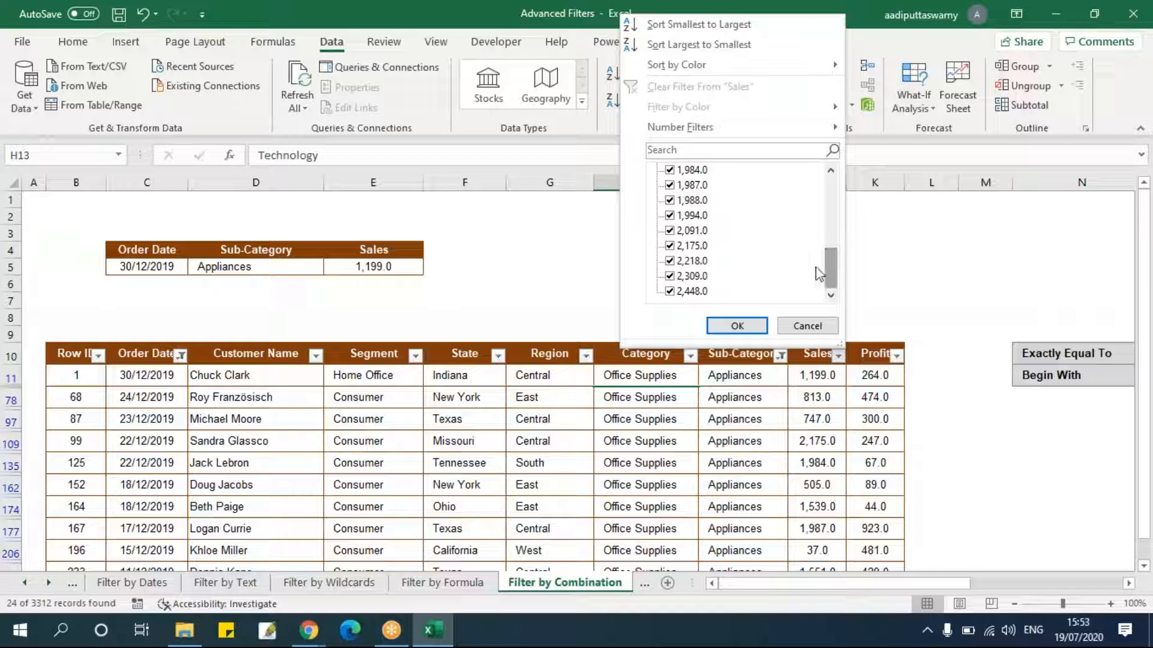
{"action": "left_click", "coordinate": [807, 325]}
Change the Sales criterion in E5 to >1000.
{"action": "double_click", "coordinate": [380, 270]}
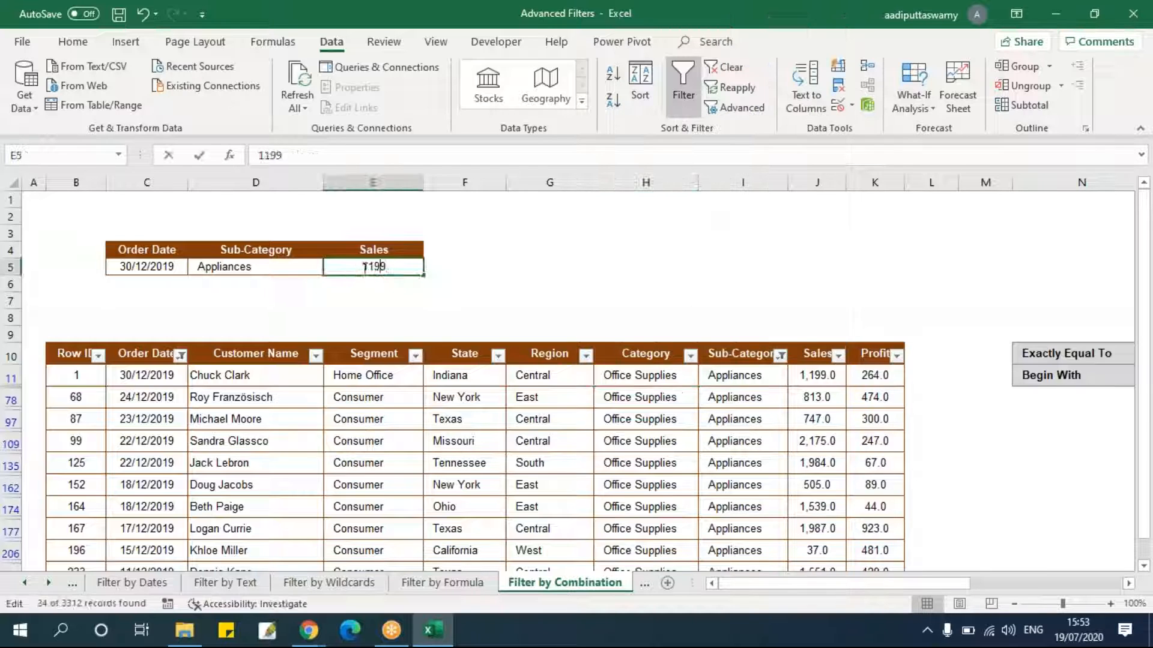
{"action": "key", "text": "Home"}
{"action": "type", "text": ">"}
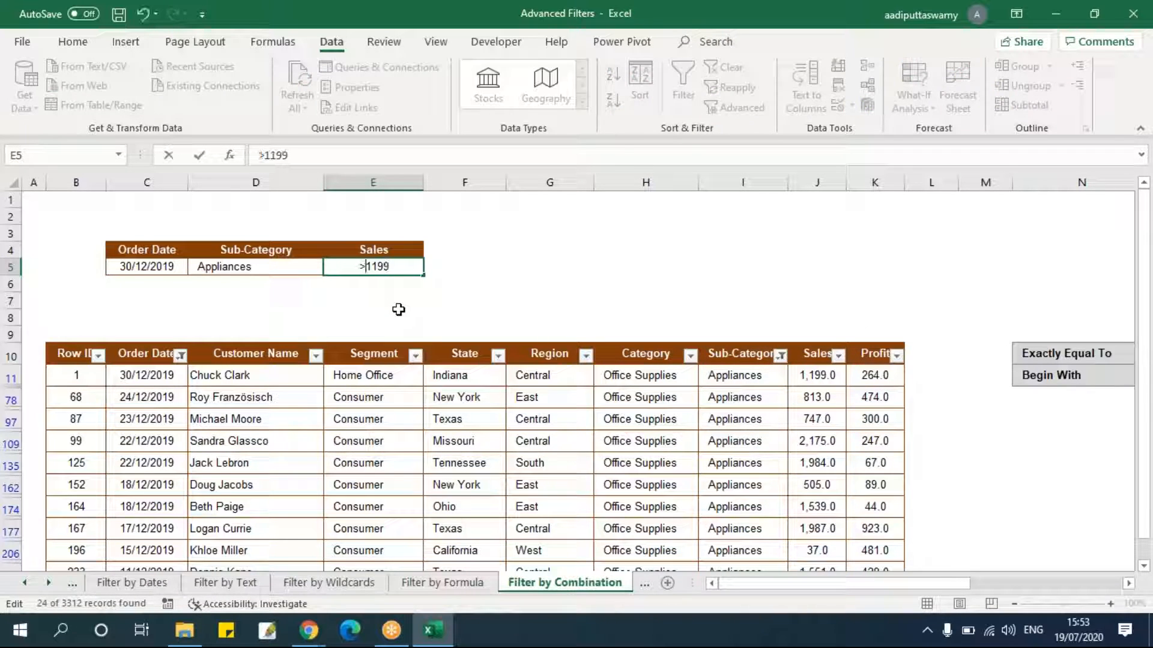
{"action": "key", "text": "Delete"}
{"action": "key", "text": "Delete"}
{"action": "key", "text": "Delete"}
{"action": "key", "text": "Delete"}
{"action": "type", "text": "1000"}
{"action": "key", "text": "Return"}
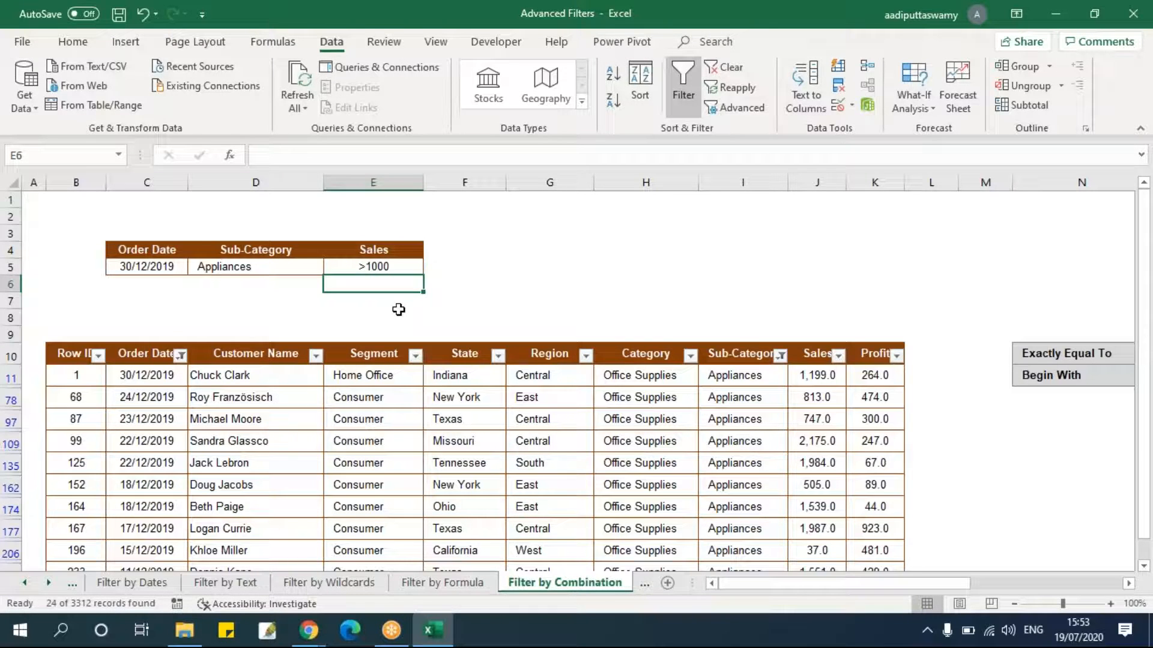
Turn off AutoFilter and set the Order Date criterion in C5 to >1/12/2019.
{"action": "key", "text": "ctrl+shift+l"}
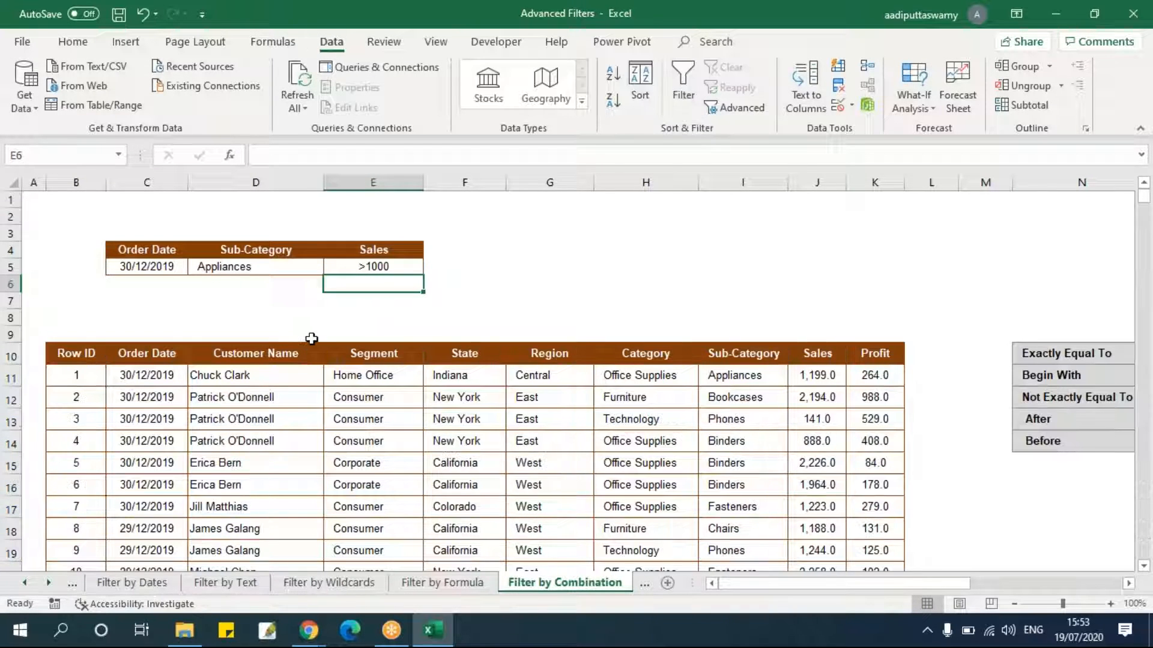
{"action": "left_click", "coordinate": [300, 303]}
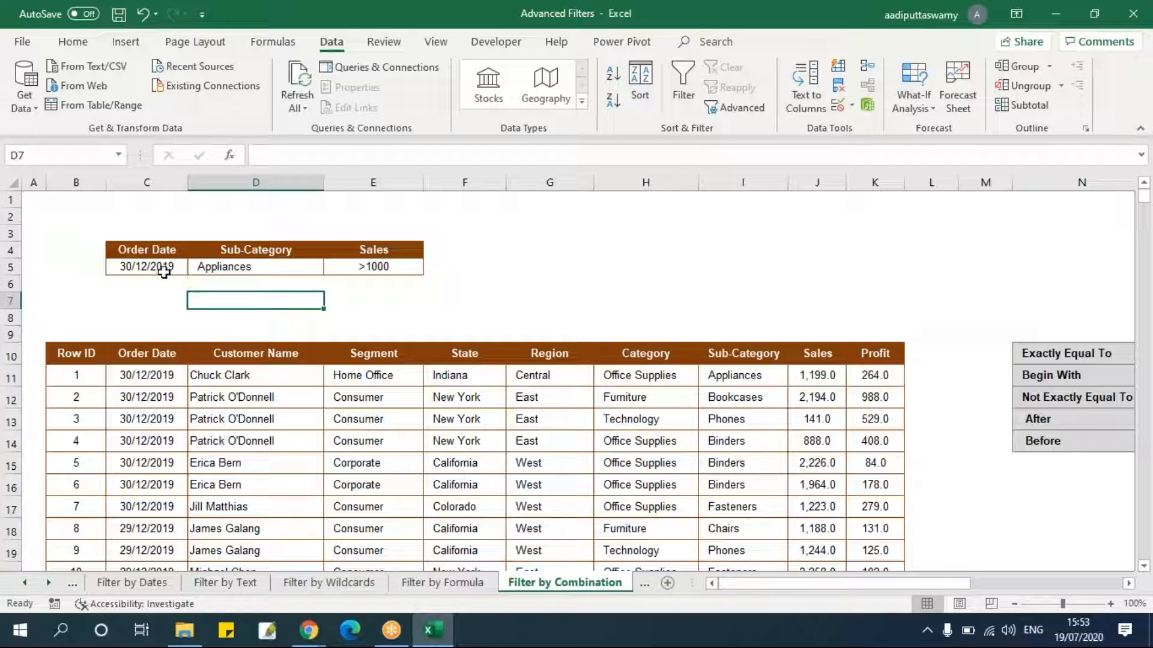
{"action": "double_click", "coordinate": [165, 265]}
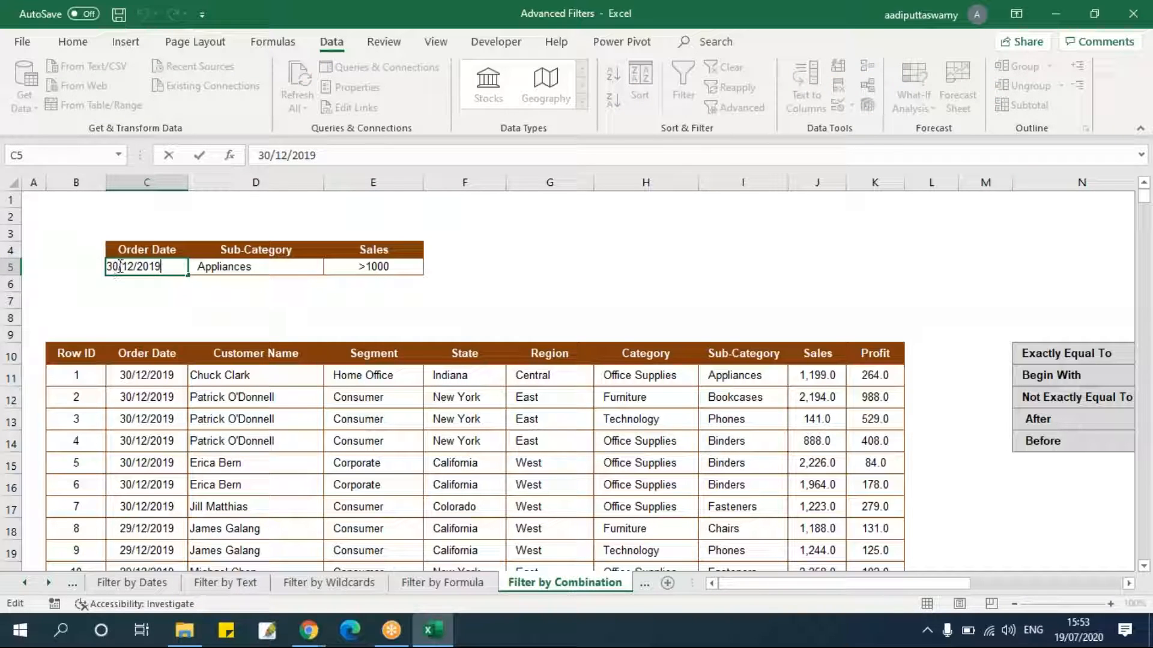
{"action": "key", "text": "BackSpace"}
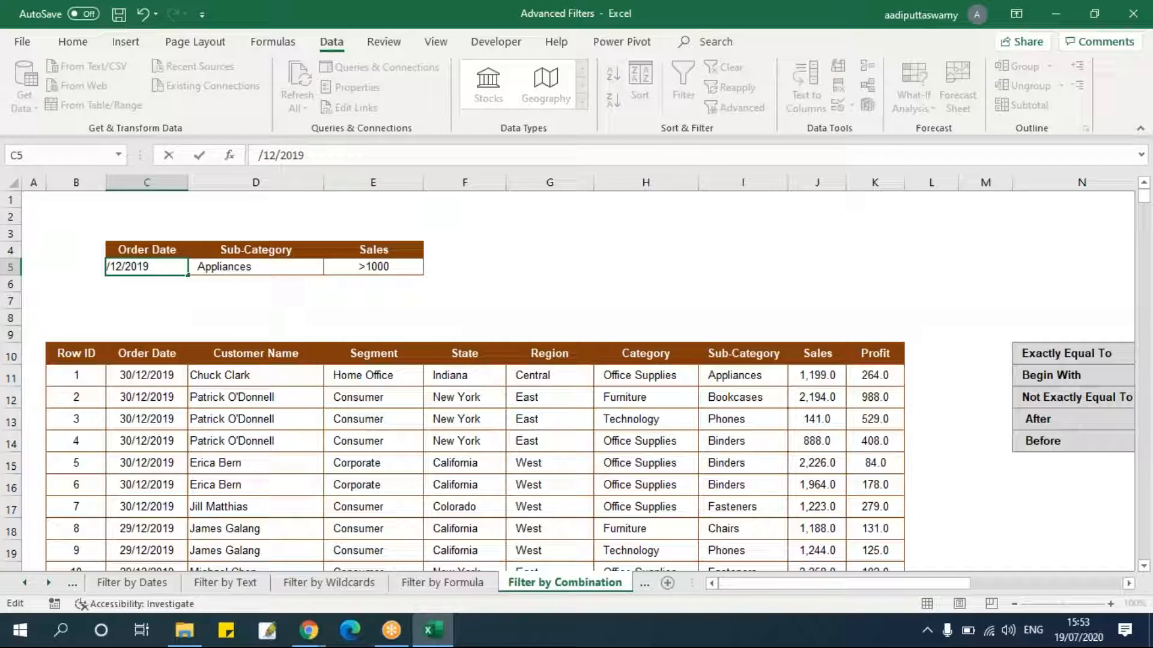
{"action": "type", "text": ">1"}
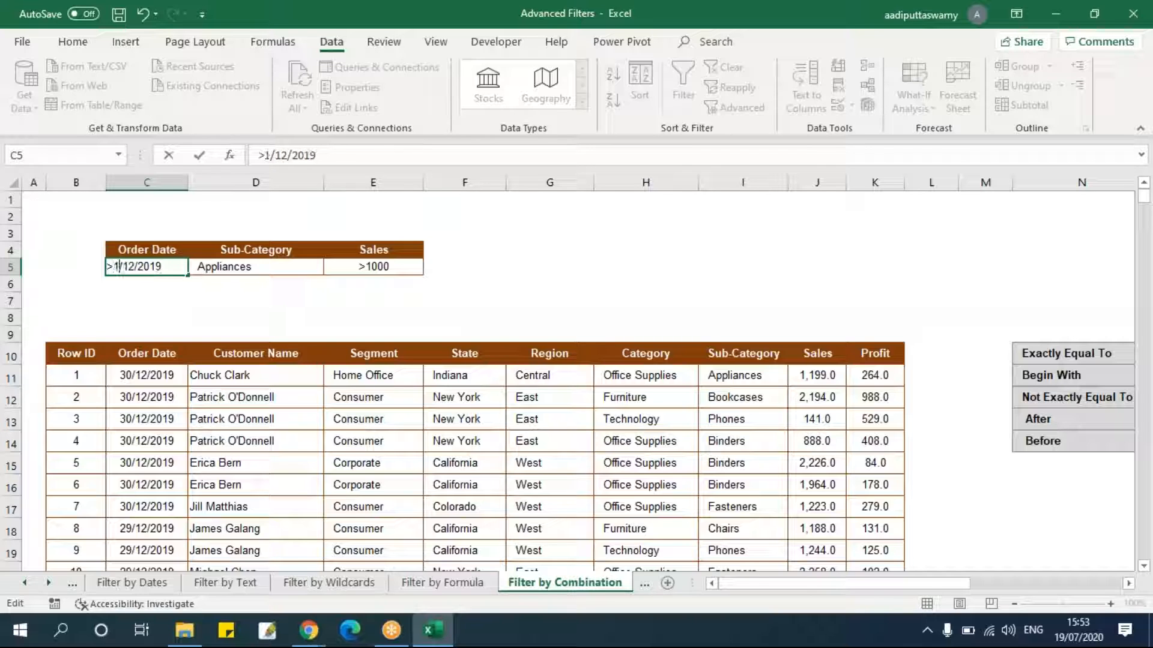
{"action": "key", "text": "Return"}
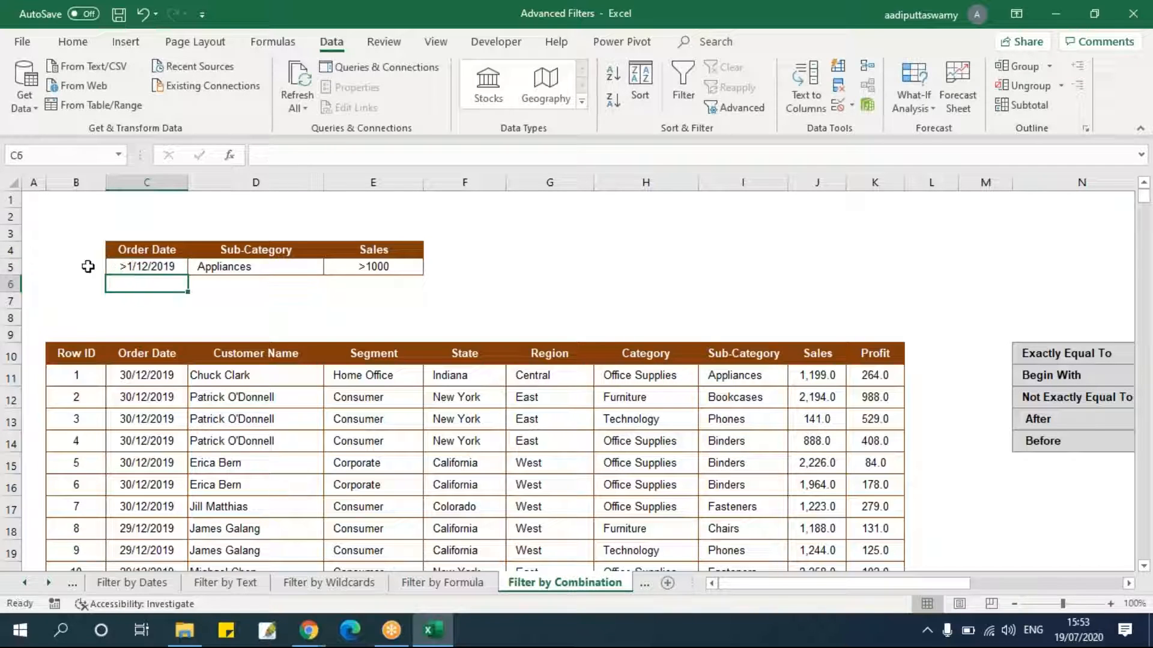
{"action": "left_click", "coordinate": [150, 264]}
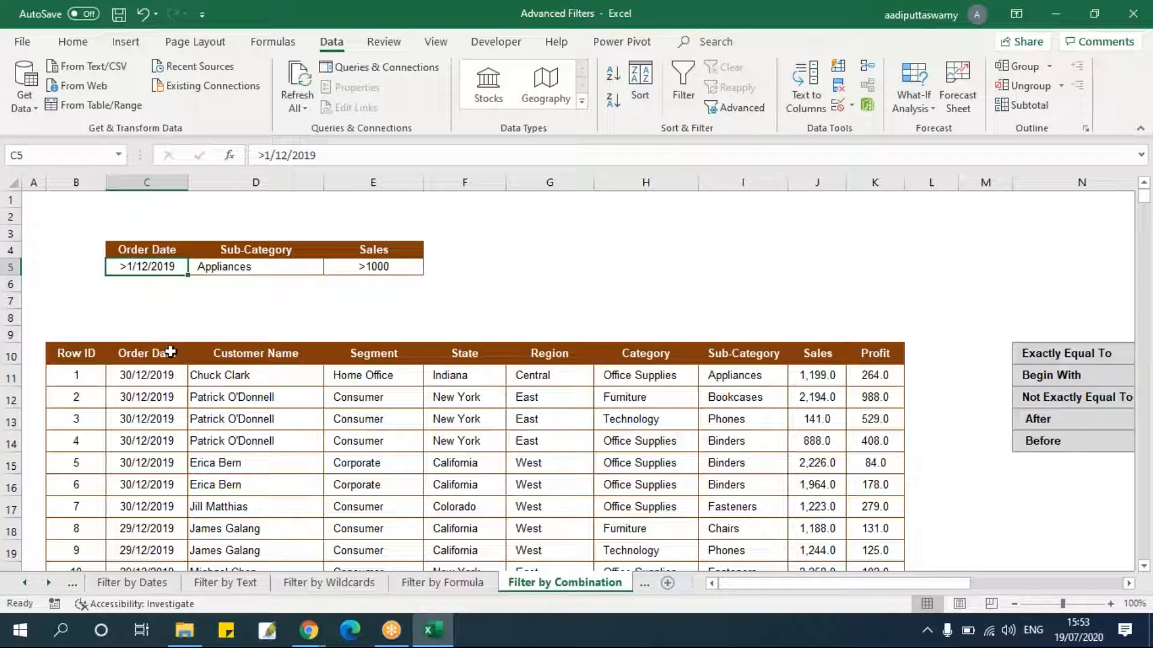
{"action": "left_click", "coordinate": [260, 267]}
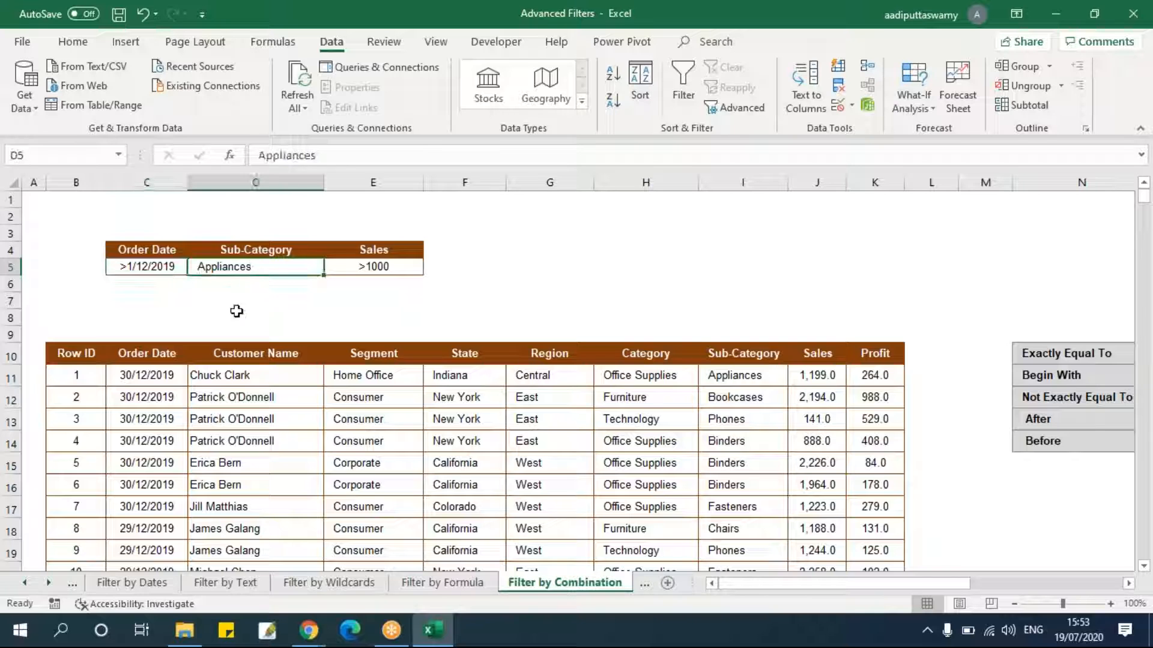
Open Advanced Filter, choose copying to another location, and set the list range to the full table B10:K3322.
{"action": "left_click", "coordinate": [375, 273]}
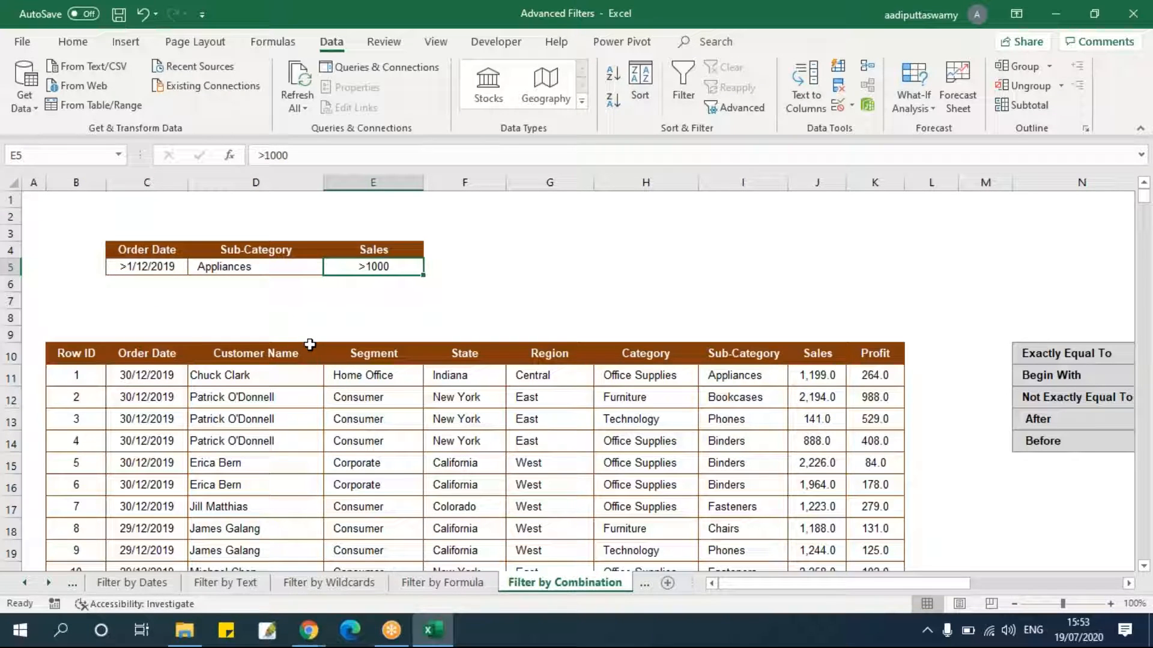
{"action": "left_click", "coordinate": [76, 353]}
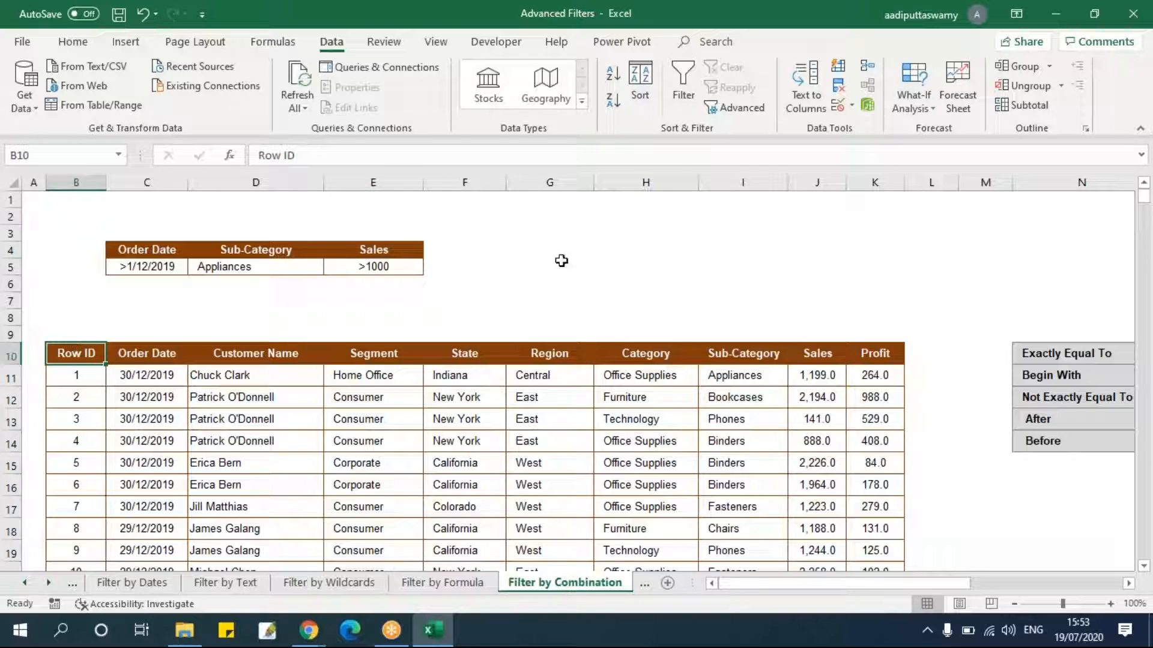
{"action": "left_click", "coordinate": [731, 102]}
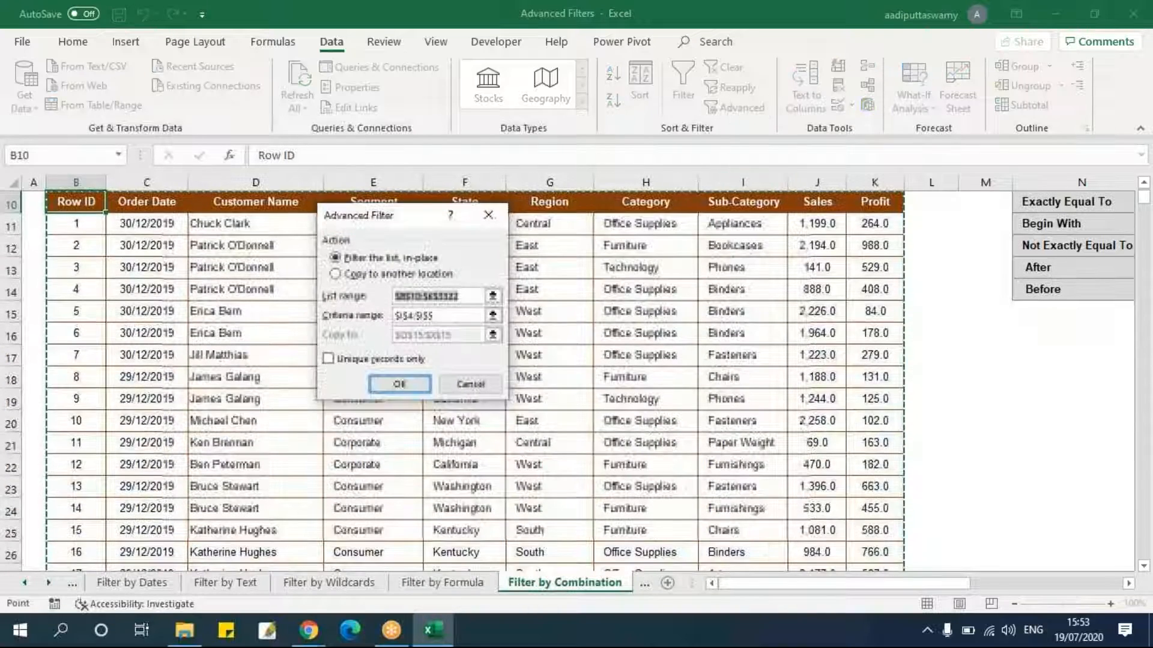
{"action": "left_click", "coordinate": [377, 273]}
{"action": "left_click", "coordinate": [493, 296]}
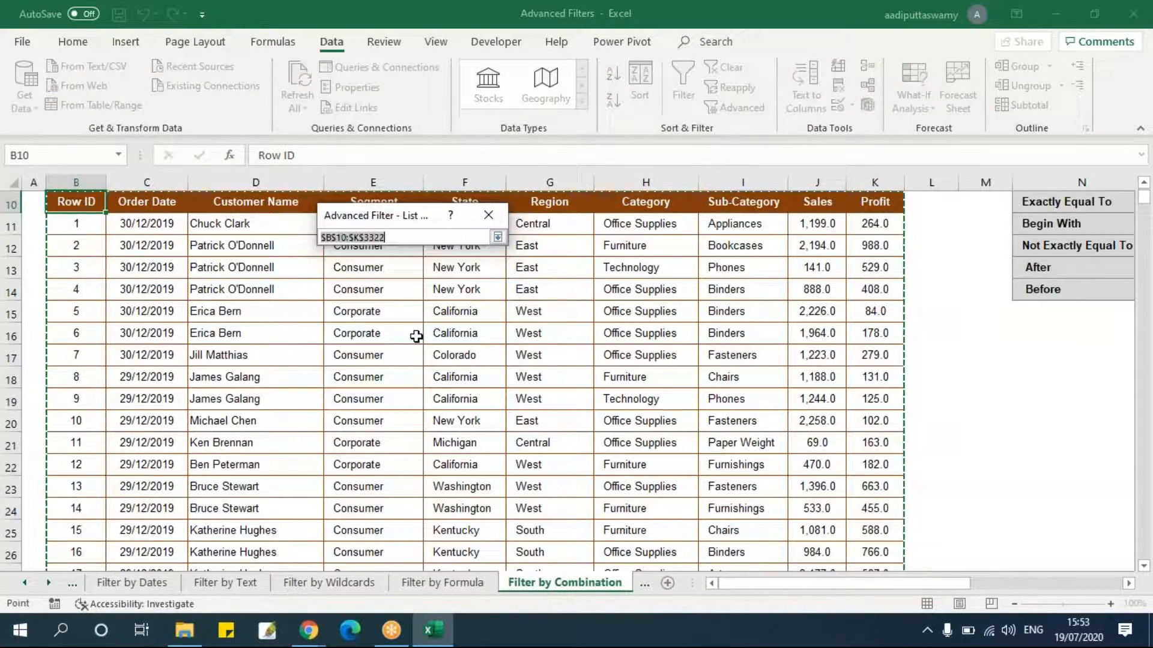
{"action": "scroll", "coordinate": [415, 334], "scroll_direction": "up", "scroll_amount": 3}
{"action": "left_click", "coordinate": [84, 351]}
{"action": "key", "text": "ctrl+shift+Right"}
{"action": "key", "text": "ctrl+shift+Down"}
{"action": "left_click", "coordinate": [498, 239]}
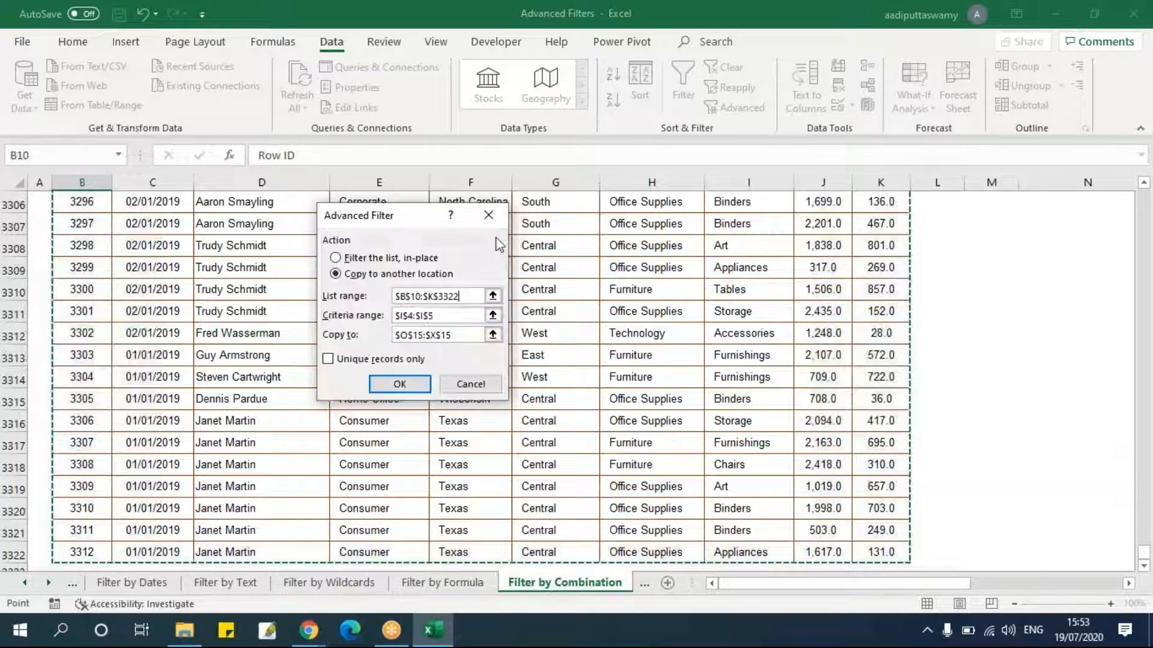
Set the criteria range to C4:E5 and the copy destination to S10, then run the Advanced Filter.
{"action": "left_click", "coordinate": [492, 315]}
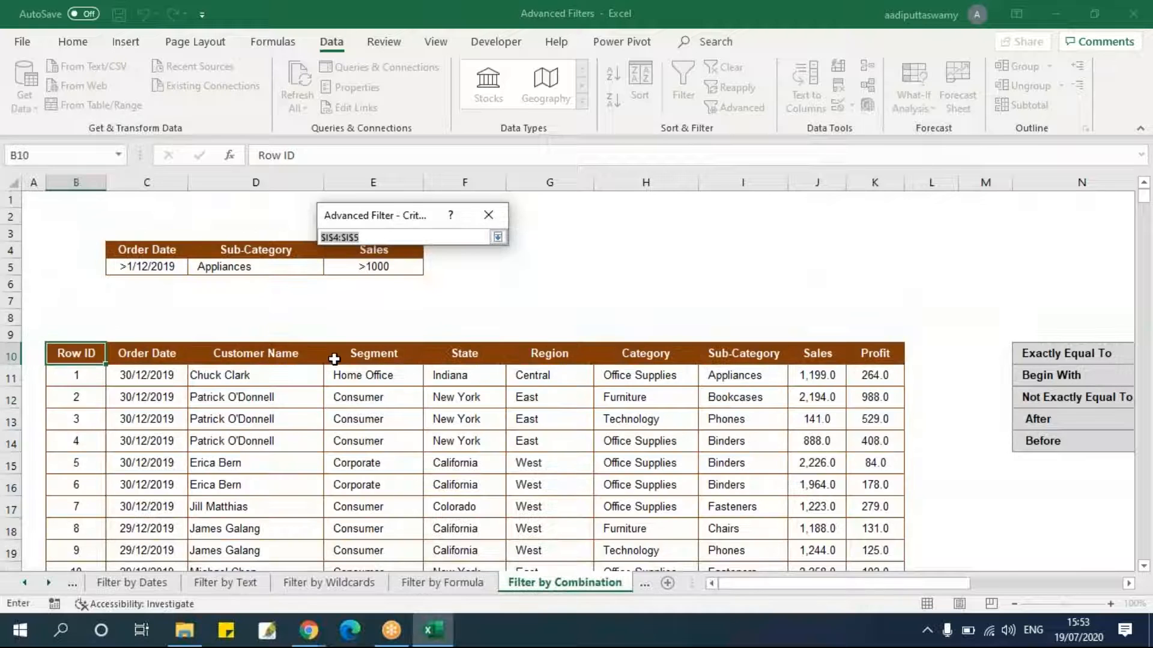
{"action": "left_click_drag", "start_coordinate": [154, 252], "coordinate": [393, 270]}
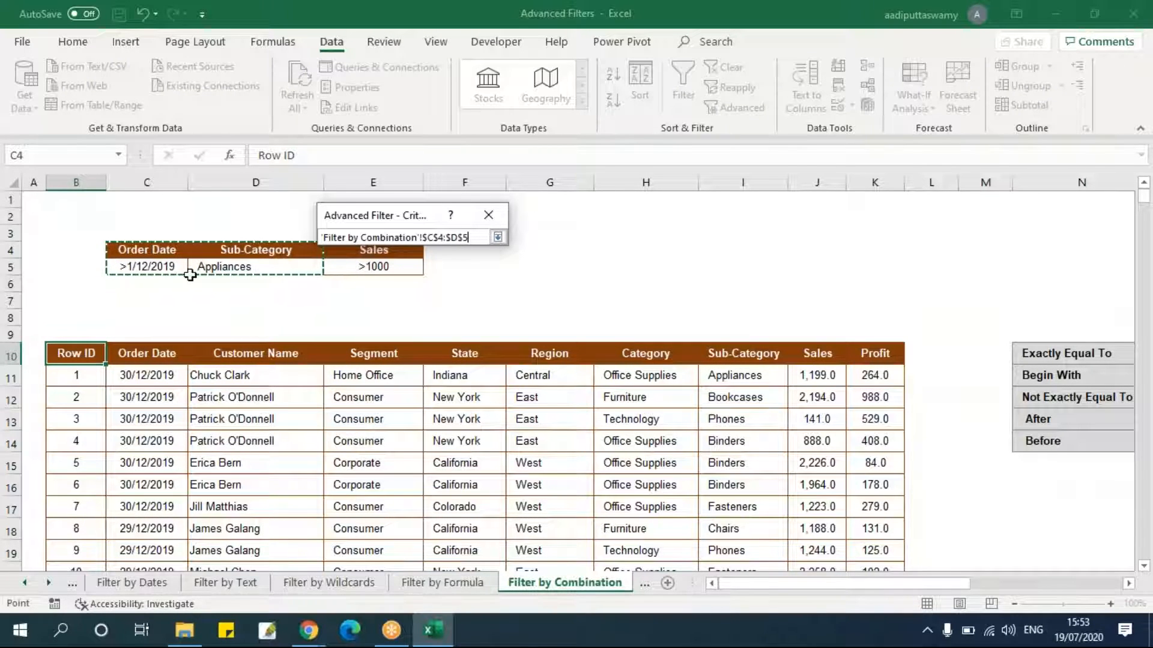
{"action": "left_click_drag", "start_coordinate": [156, 254], "coordinate": [397, 270]}
{"action": "left_click", "coordinate": [498, 239]}
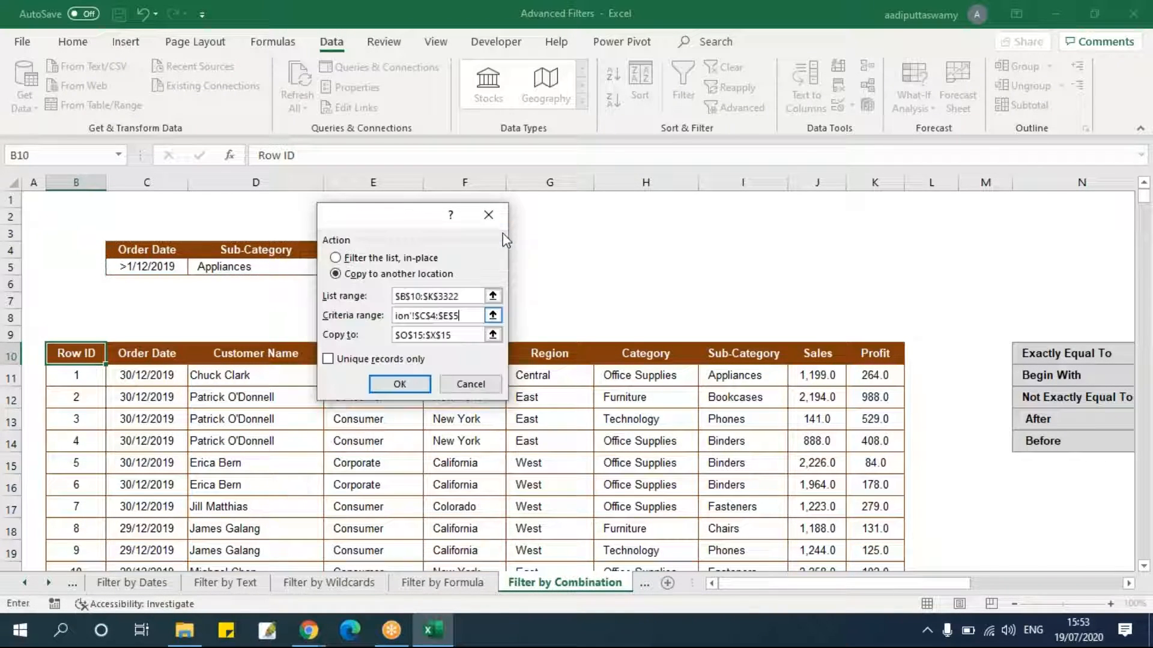
{"action": "left_click", "coordinate": [492, 334]}
{"action": "left_click", "coordinate": [730, 356]}
{"action": "left_click", "coordinate": [498, 237]}
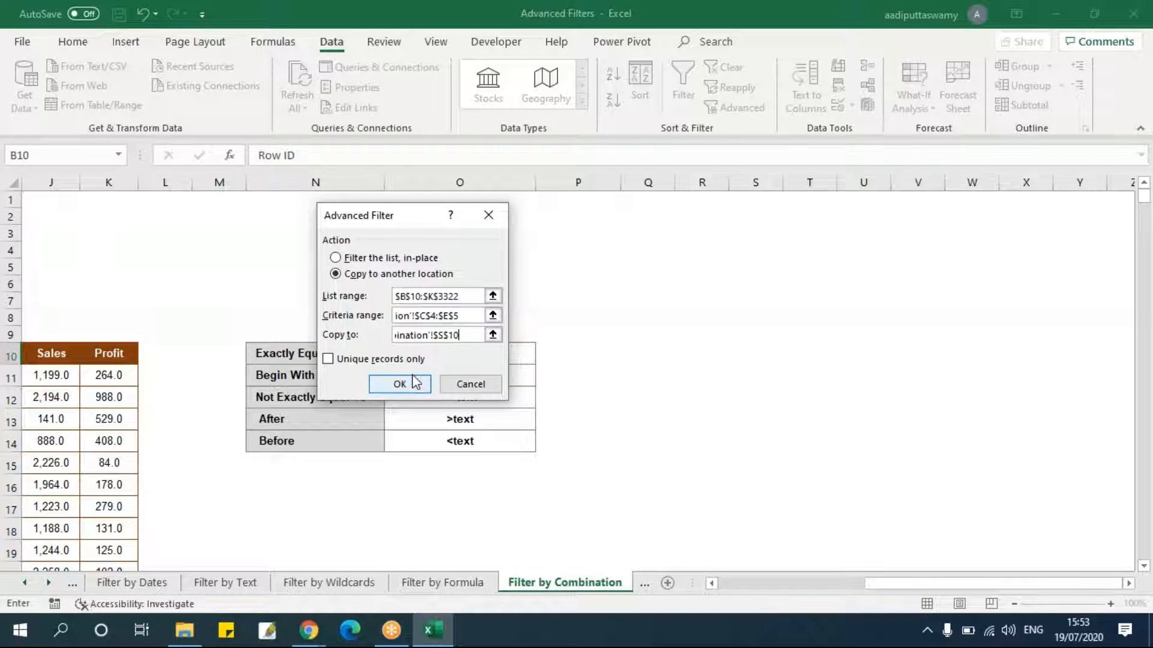
{"action": "left_click", "coordinate": [400, 384]}
Widen the extracted results' Order Date column so the dates display fully.
{"action": "left_click_drag", "start_coordinate": [772, 581], "coordinate": [1091, 574]}
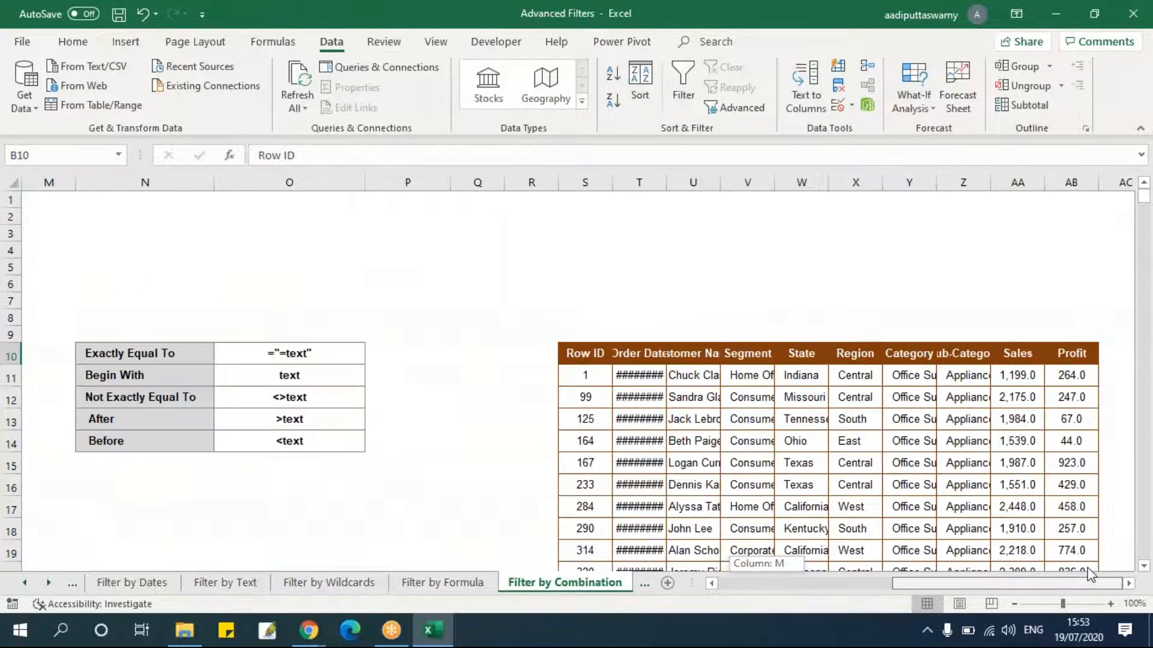
{"action": "scroll", "coordinate": [906, 385], "scroll_direction": "down", "scroll_amount": 5}
{"action": "scroll", "coordinate": [870, 407], "scroll_direction": "up", "scroll_amount": 3}
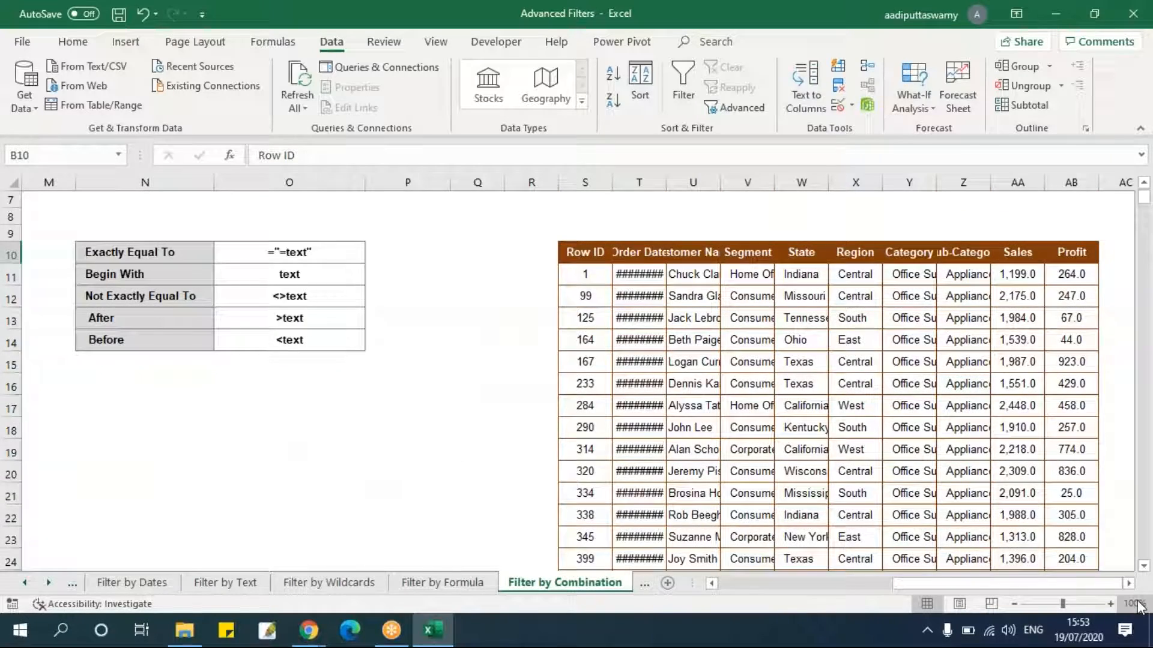
{"action": "scroll", "coordinate": [721, 384], "scroll_direction": "right", "scroll_amount": 3}
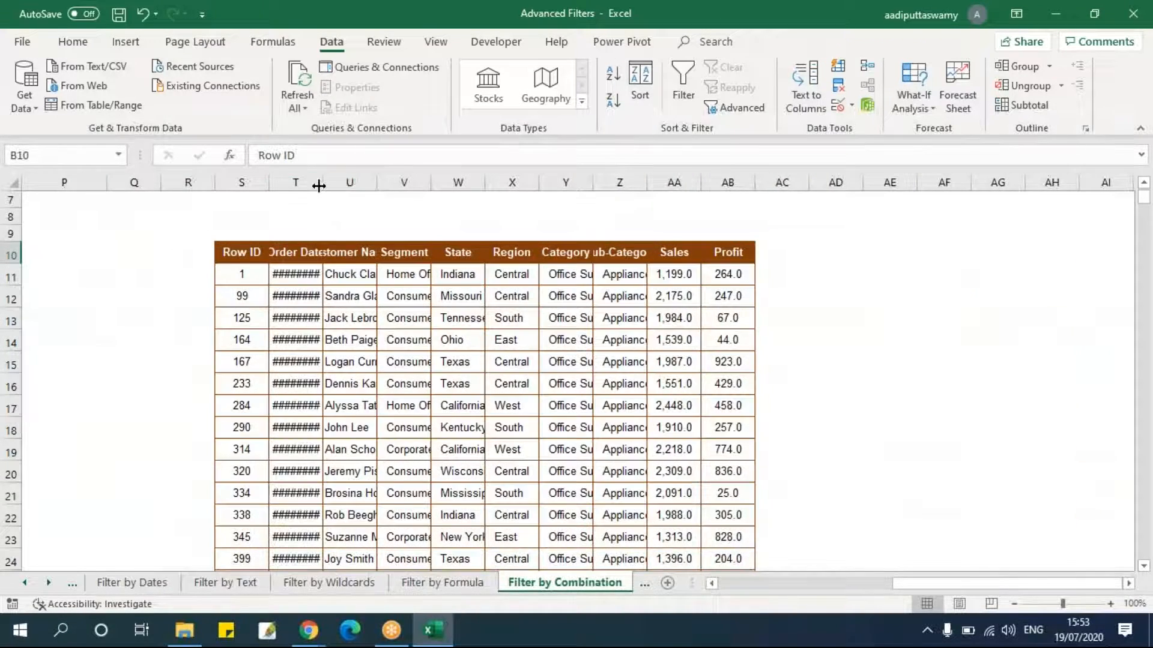
{"action": "double_click", "coordinate": [318, 187]}
{"action": "left_click_drag", "start_coordinate": [329, 186], "coordinate": [351, 187]}
Turn on AutoFilter for the extracted results' header row S10:AB10.
{"action": "left_click_drag", "start_coordinate": [230, 256], "coordinate": [742, 264]}
{"action": "key", "text": "alt+d"}
{"action": "key", "text": "f"}
{"action": "key", "text": "f"}
{"action": "left_click", "coordinate": [486, 339]}
Open the extracted Order Date filter list, scroll through its dates and cancel it.
{"action": "left_click", "coordinate": [342, 254]}
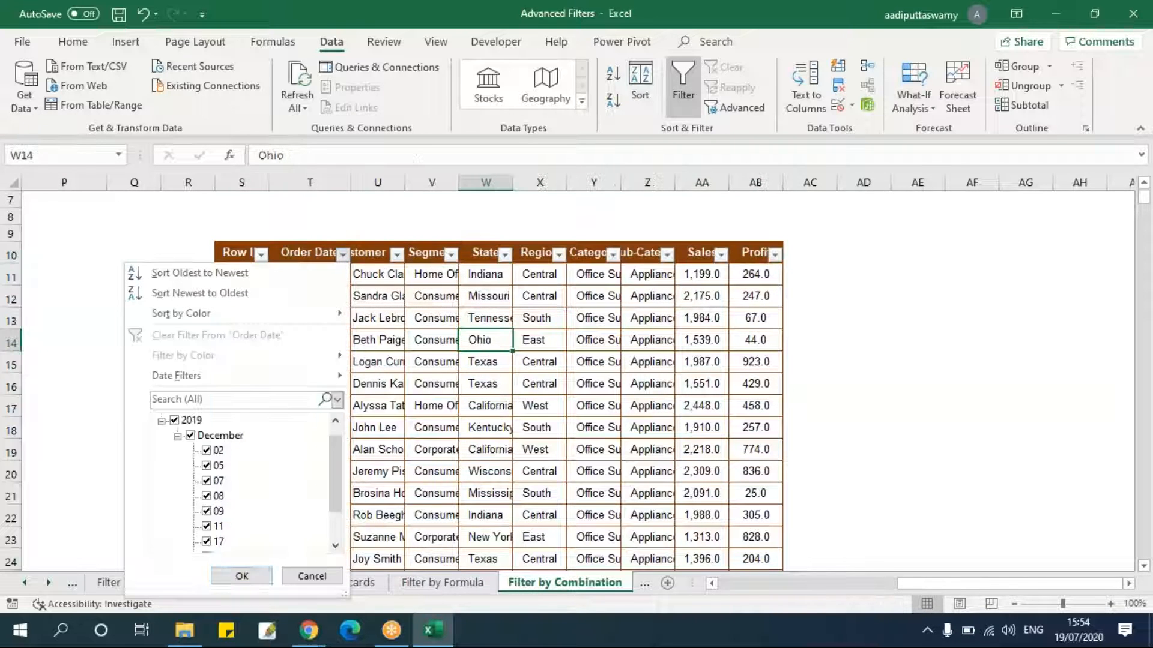
{"action": "scroll", "coordinate": [340, 460], "scroll_direction": "down", "scroll_amount": 1}
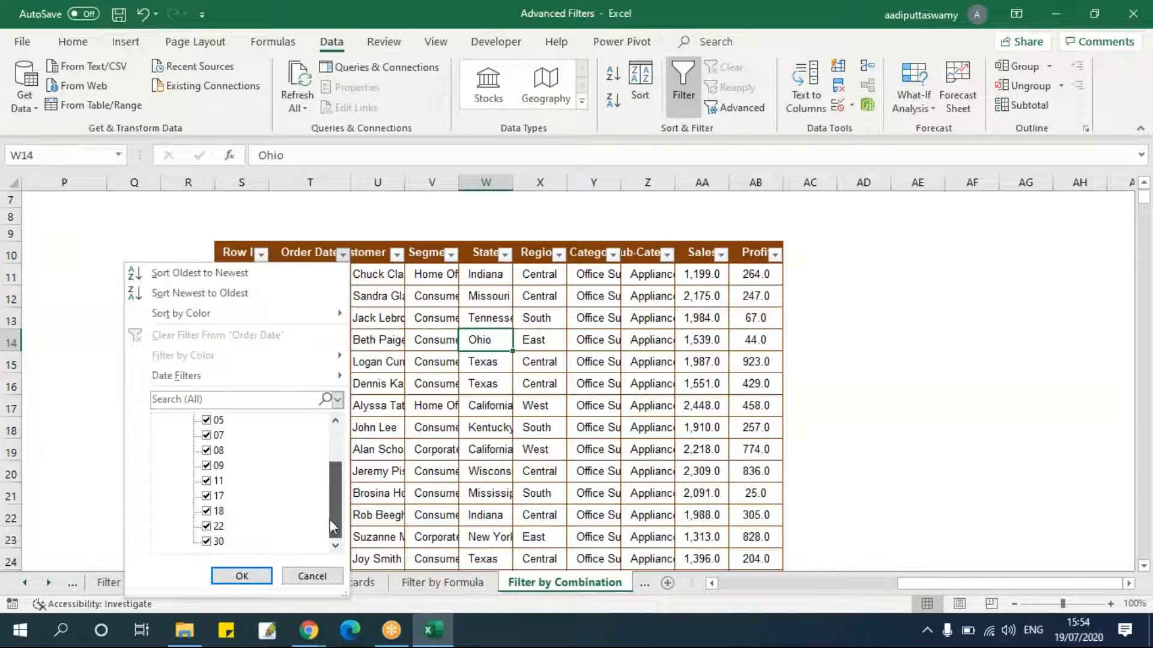
{"action": "left_click", "coordinate": [312, 577]}
Autofit the extracted Sub-Category column and check its filter values, cancelling the list.
{"action": "left_click", "coordinate": [582, 407]}
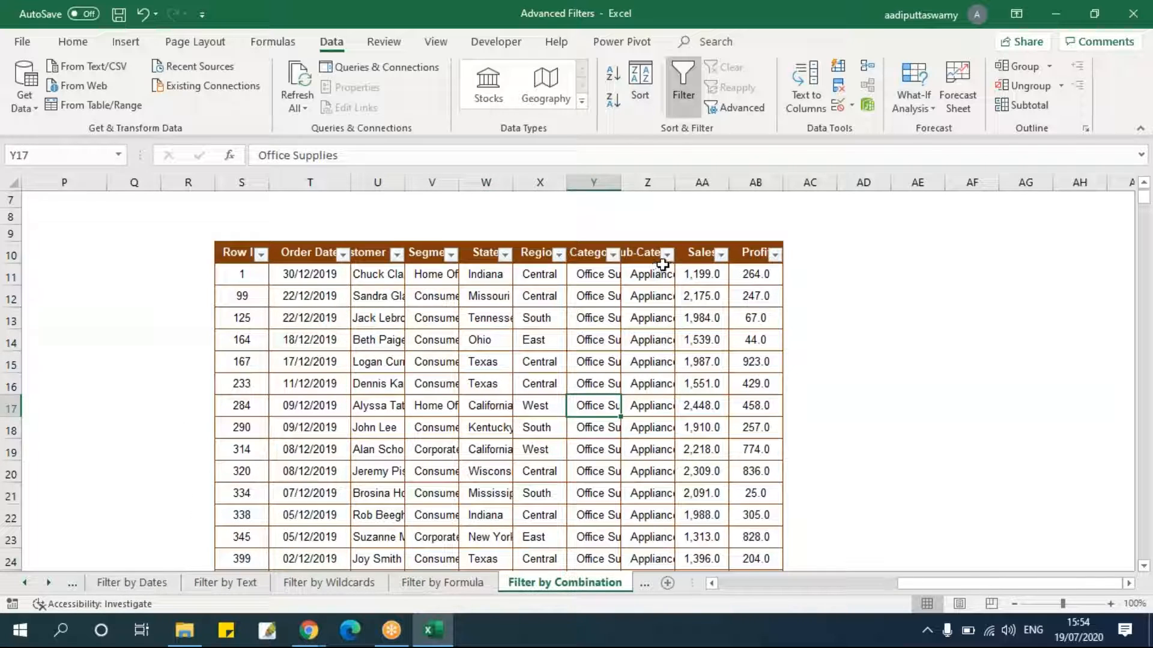
{"action": "double_click", "coordinate": [675, 183]}
{"action": "left_click", "coordinate": [720, 255]}
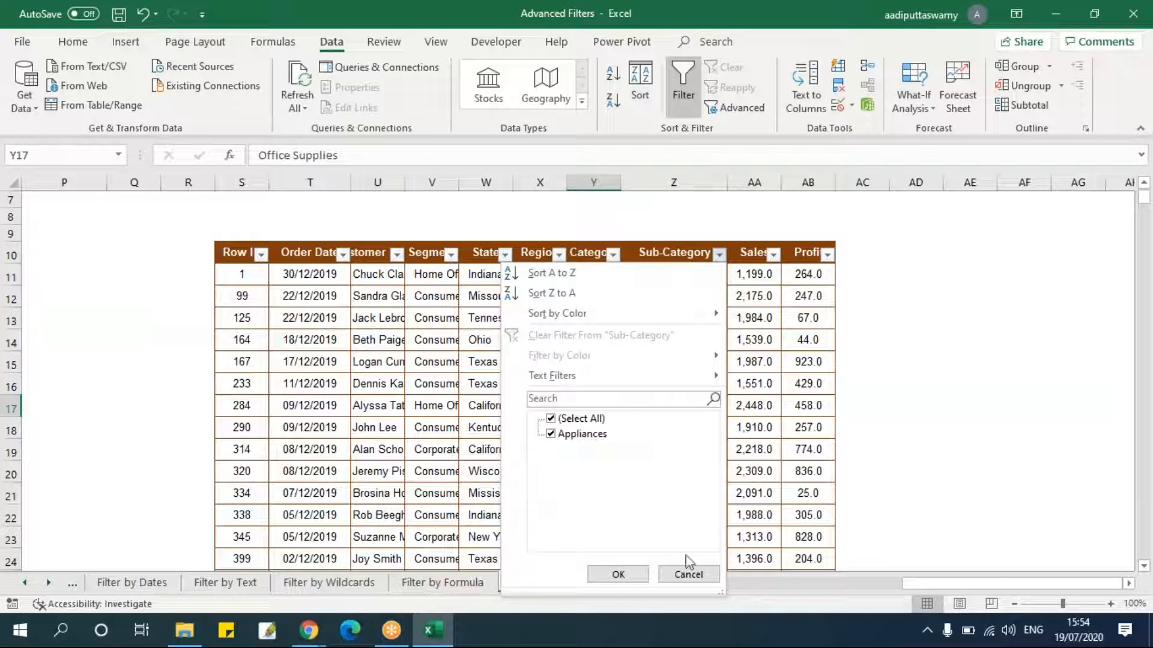
{"action": "left_click", "coordinate": [690, 574]}
Open the extracted Sales filter list, scroll through its values and cancel it.
{"action": "left_click", "coordinate": [773, 255]}
{"action": "left_click_drag", "start_coordinate": [766, 447], "coordinate": [766, 508]}
{"action": "left_click", "coordinate": [743, 574]}
{"action": "left_click", "coordinate": [870, 403]}
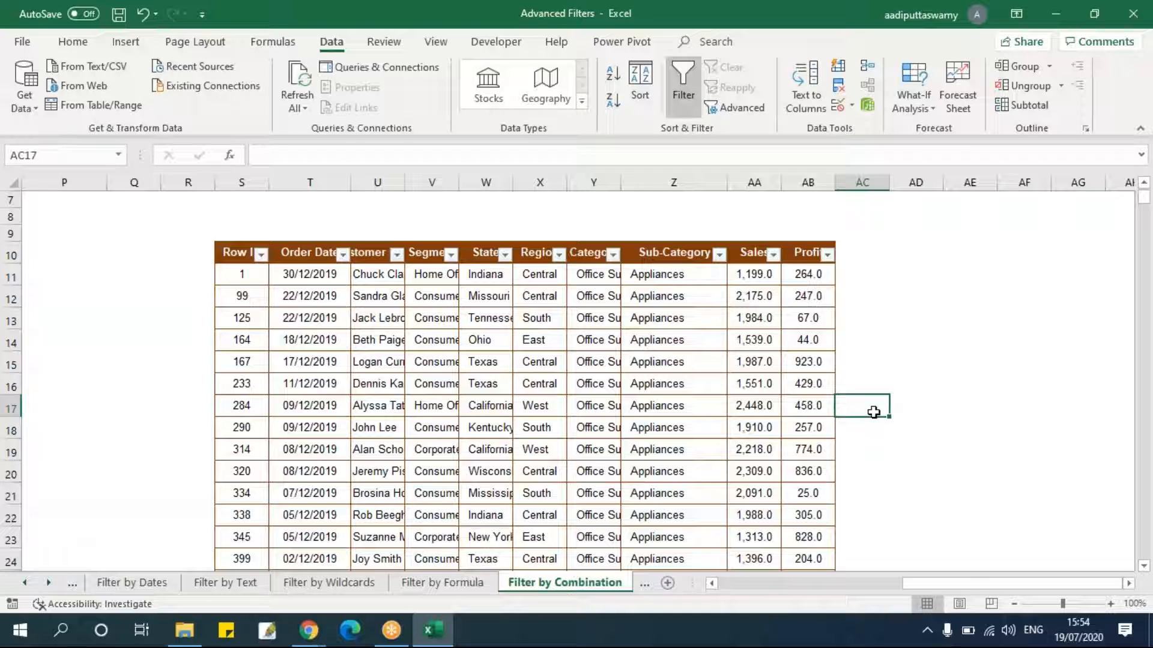
Switch to the Filter by AND sheet.
{"action": "left_click", "coordinate": [644, 583]}
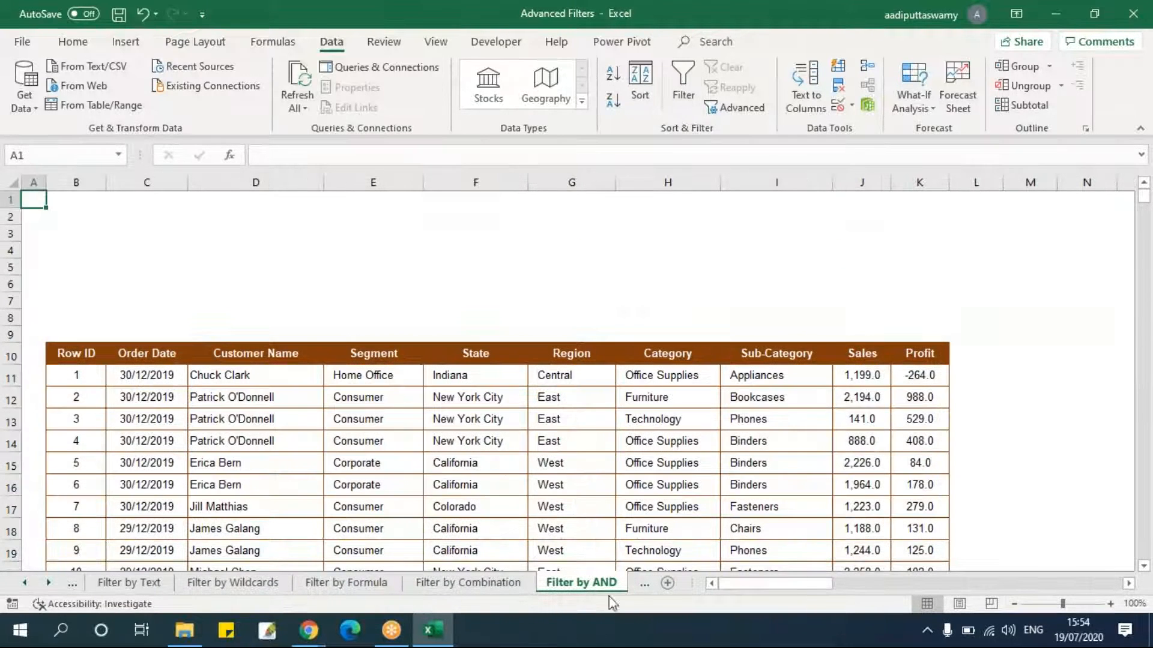
{"action": "left_click", "coordinate": [562, 440]}
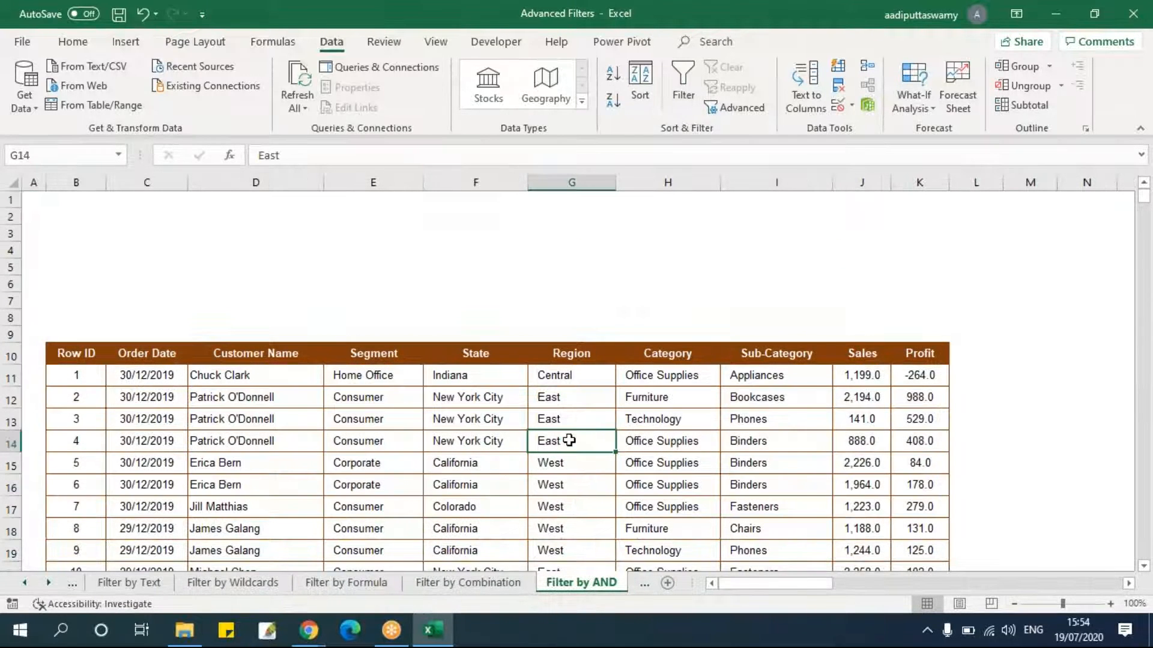
{"action": "left_click", "coordinate": [644, 586]}
{"action": "left_click", "coordinate": [502, 583]}
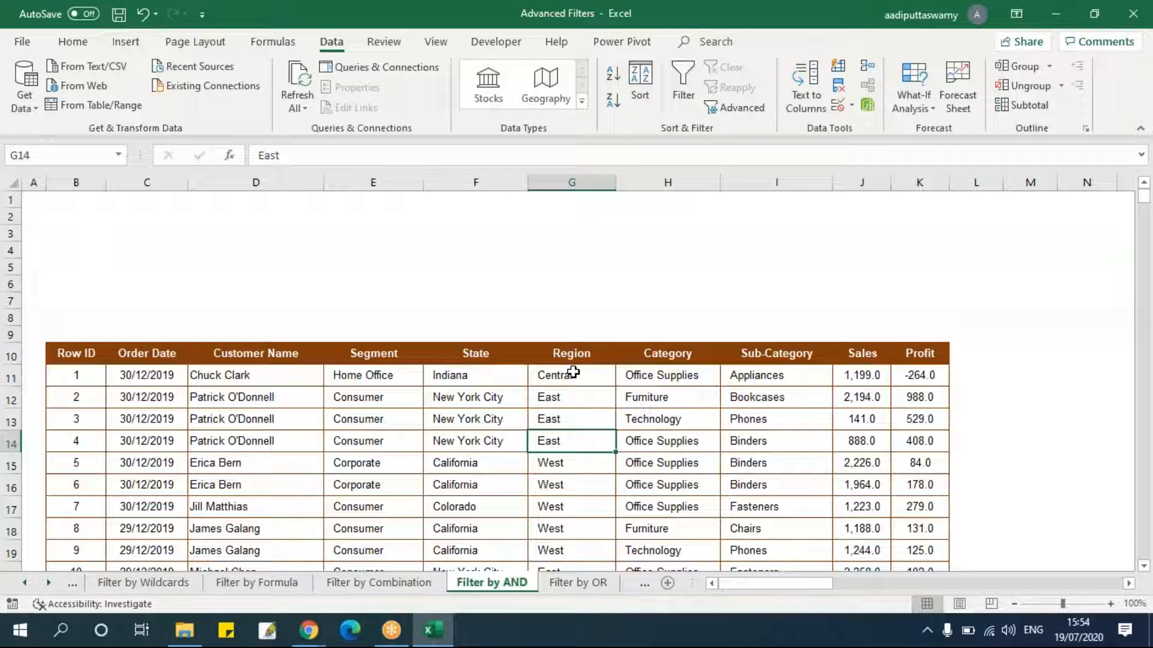
Copy the State header and the Indiana value into D3:D4 as a criterion.
{"action": "left_click_drag", "start_coordinate": [497, 360], "coordinate": [496, 368]}
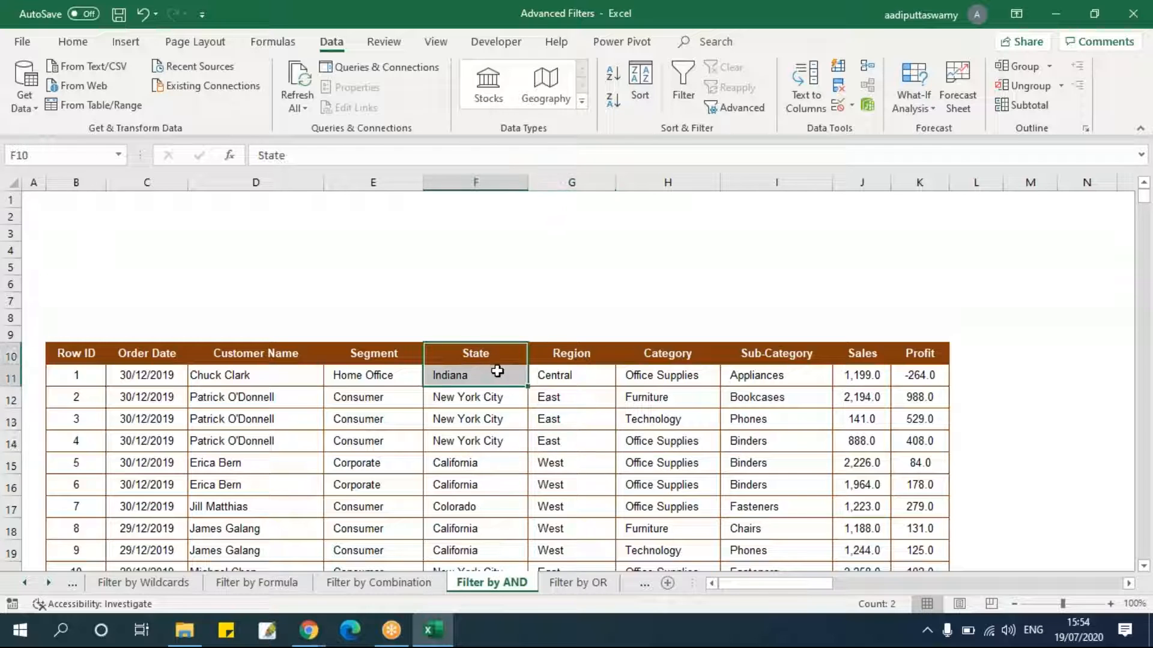
{"action": "key", "text": "ctrl+c"}
{"action": "left_click", "coordinate": [312, 234]}
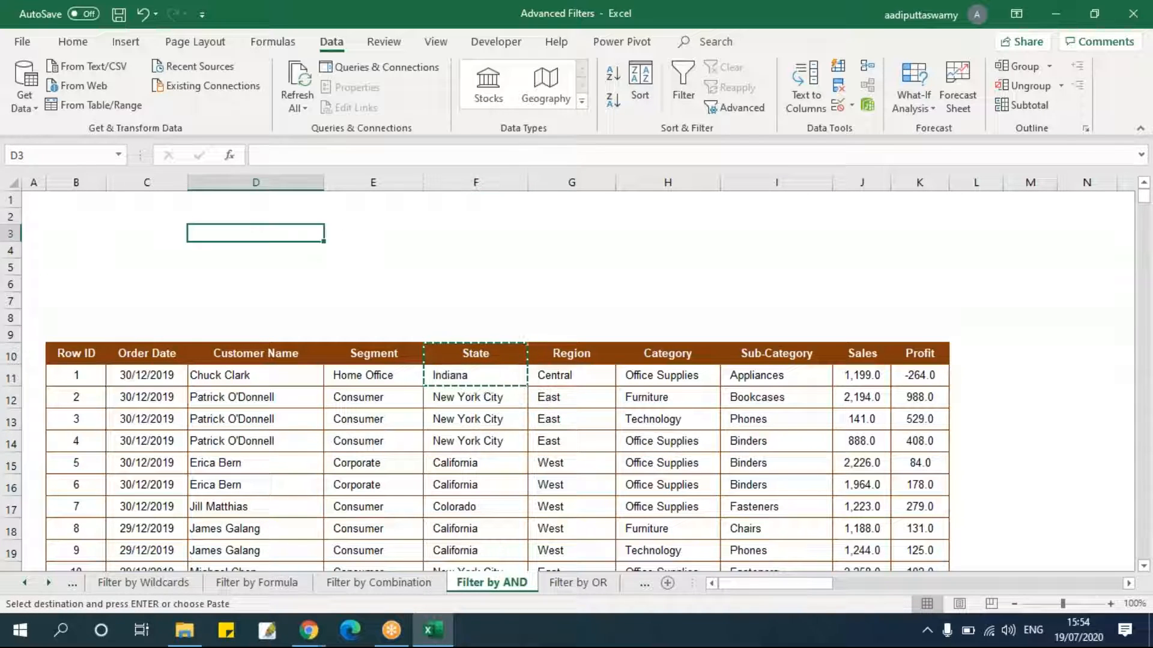
{"action": "key", "text": "ctrl+v"}
{"action": "key", "text": "Escape"}
Copy the Sub-Category header and the Appliances value into E3:E4 as a second criterion.
{"action": "left_click_drag", "start_coordinate": [808, 355], "coordinate": [822, 389]}
{"action": "key", "text": "ctrl+c"}
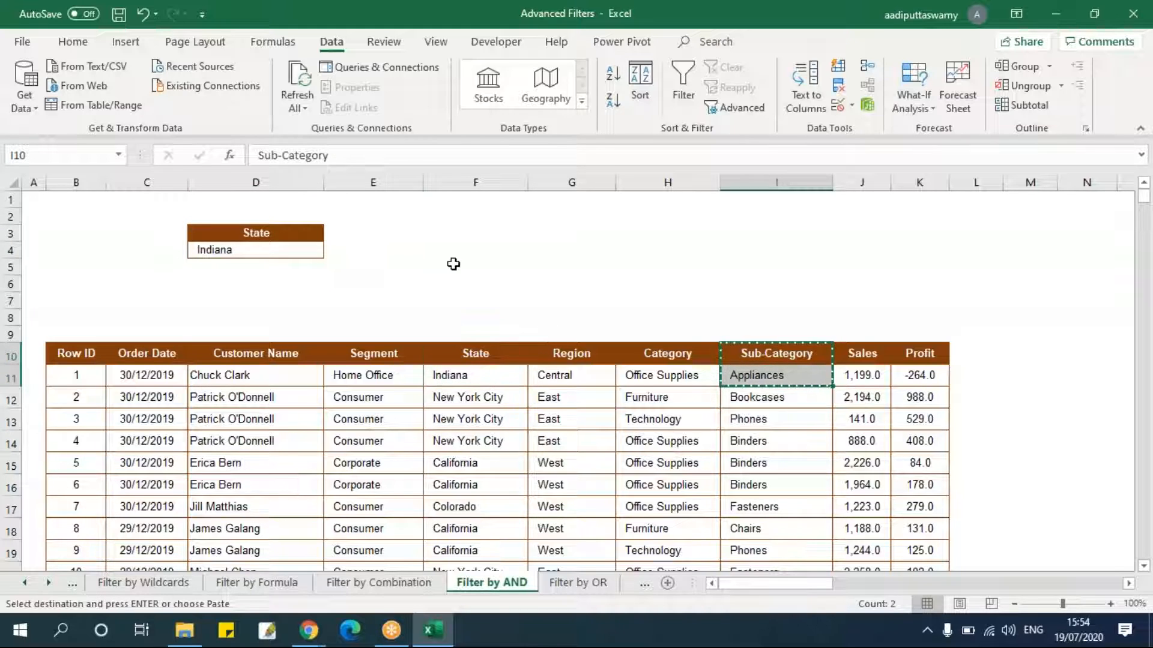
{"action": "left_click", "coordinate": [414, 235]}
{"action": "key", "text": "ctrl+v"}
{"action": "key", "text": "Escape"}
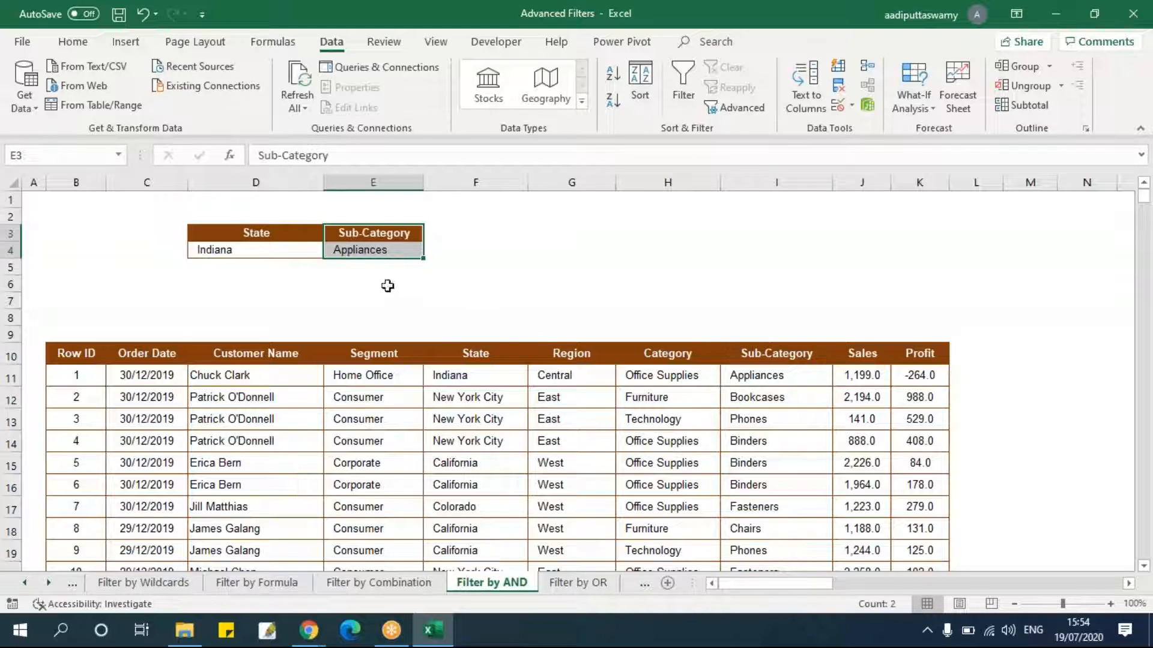
Open Advanced Filter with copying to another location and set the list range to the whole table B10:K3322.
{"action": "left_click", "coordinate": [278, 256]}
{"action": "key", "text": "Right"}
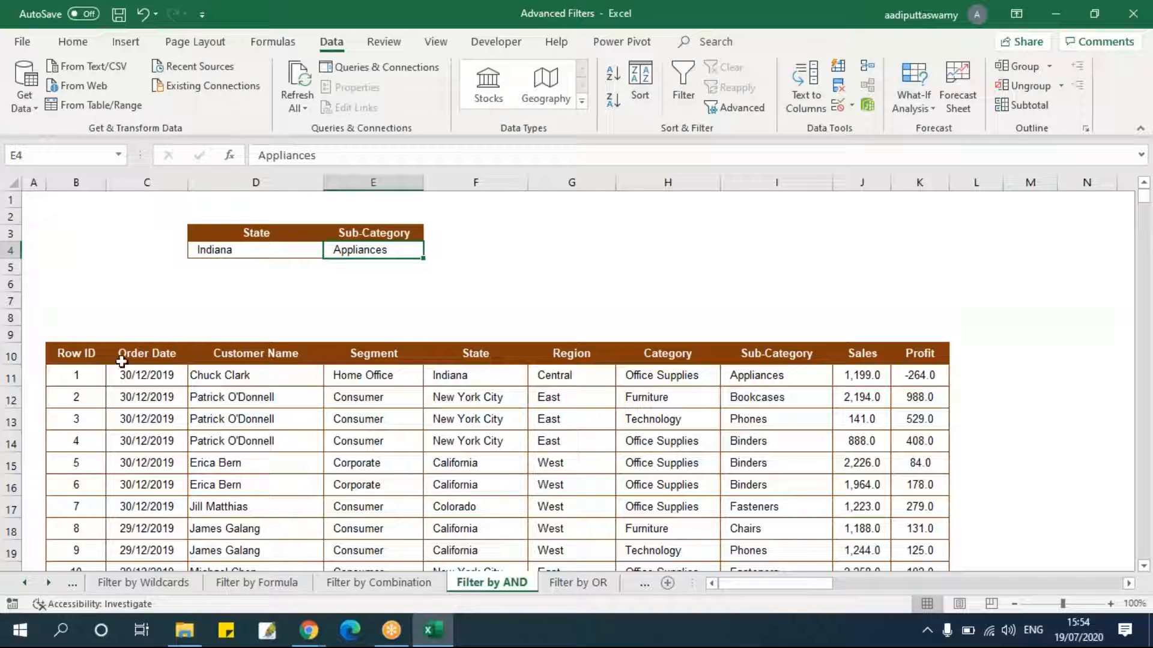
{"action": "left_click", "coordinate": [101, 356]}
{"action": "left_click", "coordinate": [743, 108]}
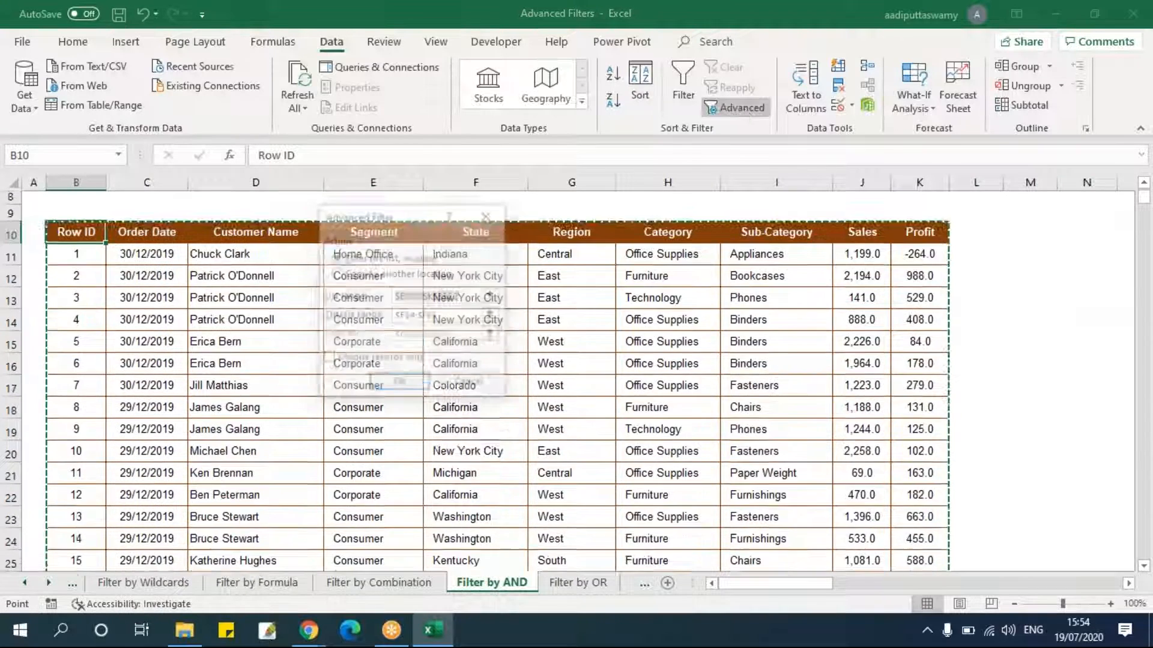
{"action": "left_click", "coordinate": [335, 274]}
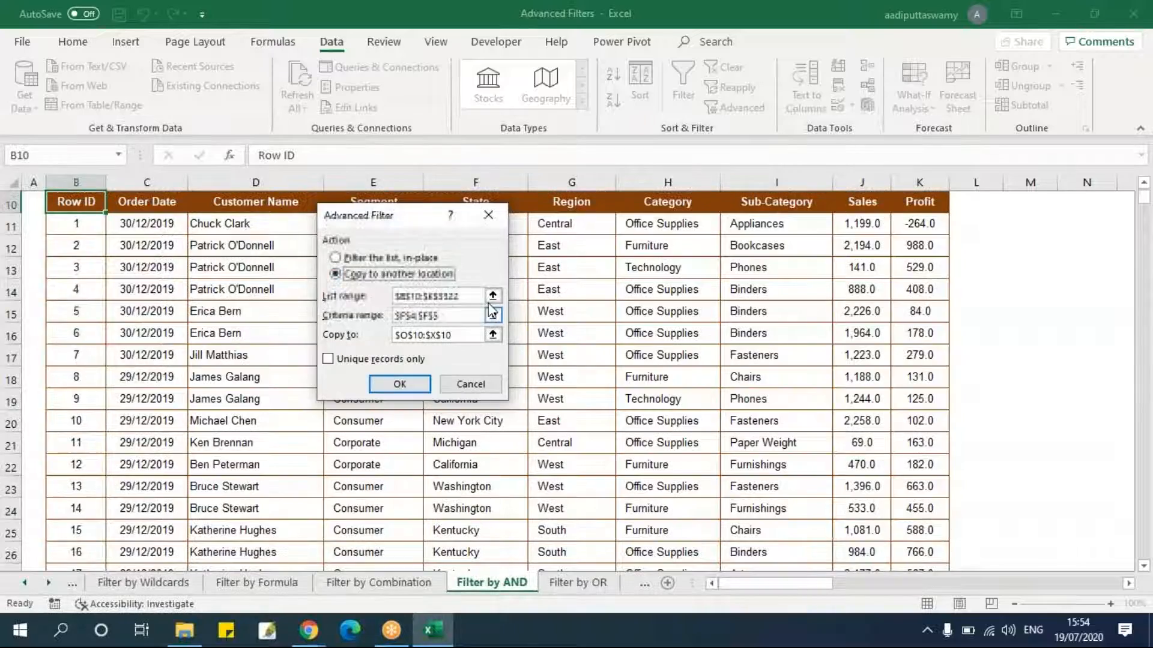
{"action": "left_click", "coordinate": [492, 296]}
{"action": "key", "text": "ctrl+a"}
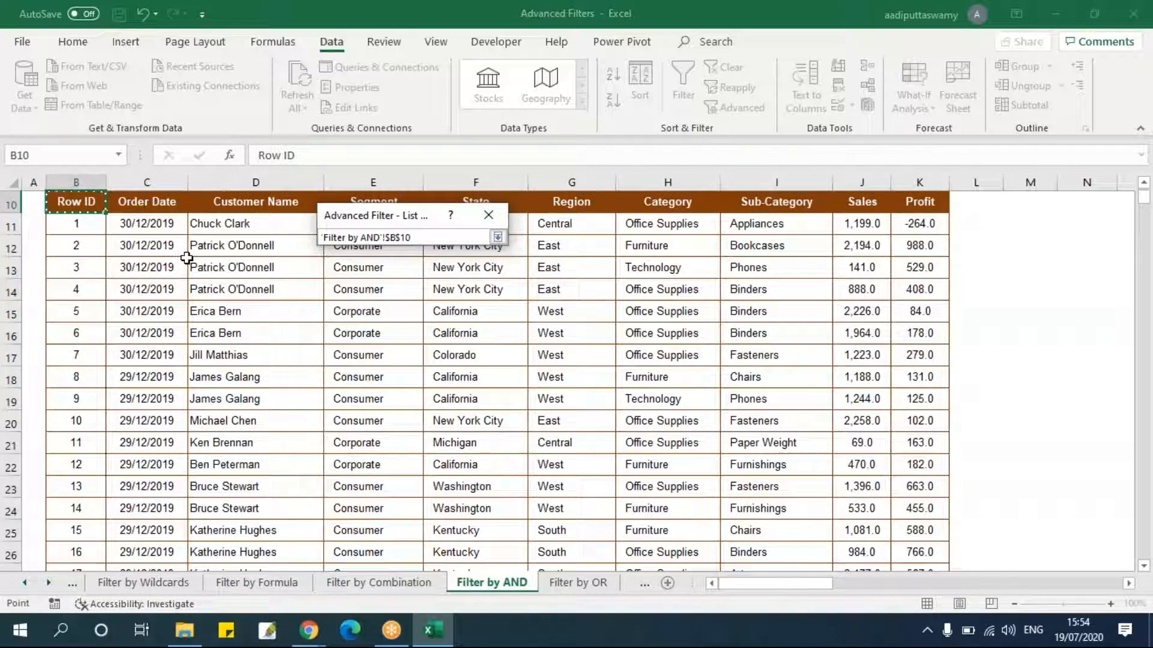
{"action": "left_click", "coordinate": [497, 237]}
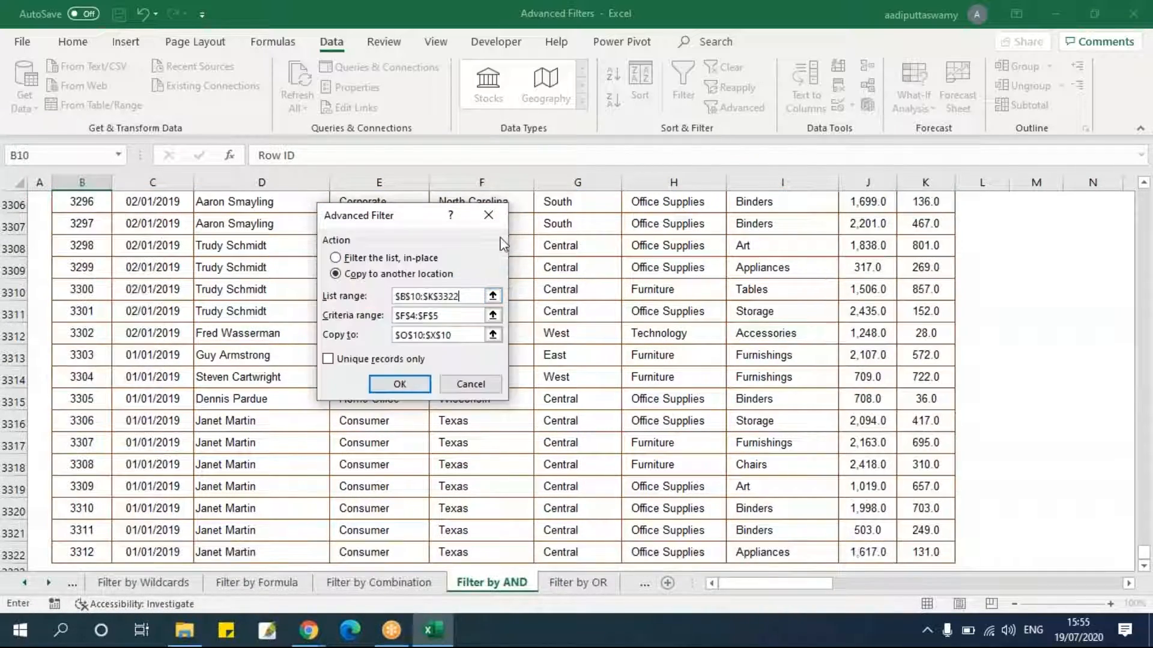
Set the criteria range to D3:E4 and the copy destination to P10, then run the Advanced Filter.
{"action": "left_click", "coordinate": [492, 316]}
{"action": "scroll", "coordinate": [481, 368], "scroll_direction": "up", "scroll_amount": 1}
{"action": "left_click_drag", "start_coordinate": [299, 234], "coordinate": [376, 251]}
{"action": "left_click", "coordinate": [498, 237]}
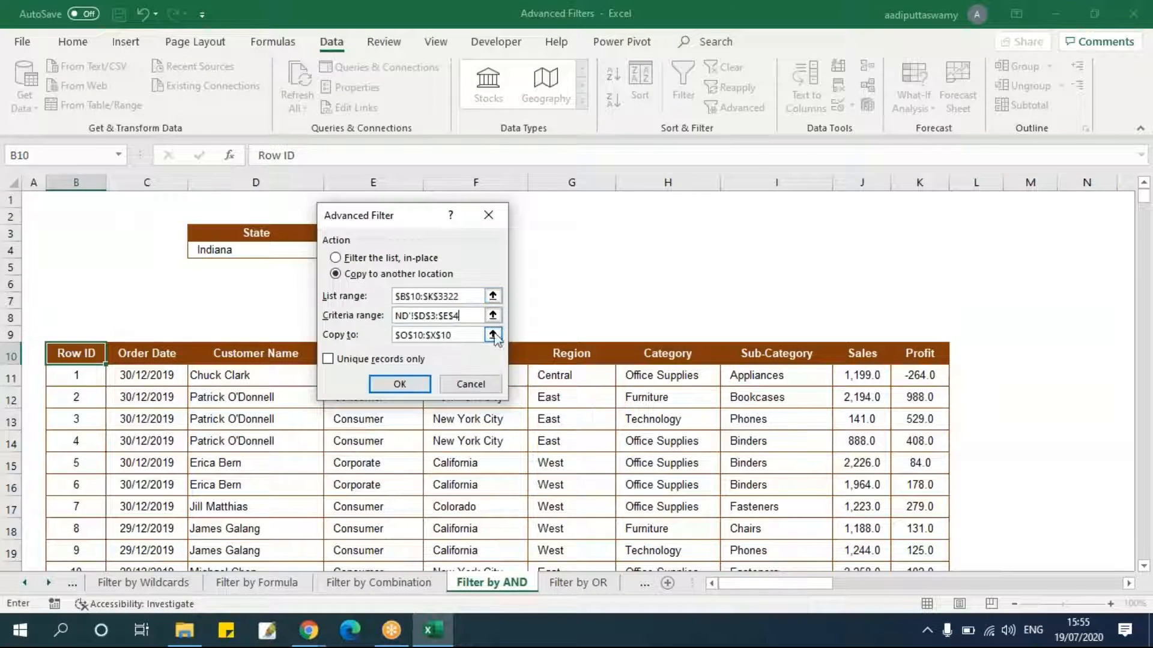
{"action": "left_click", "coordinate": [498, 343]}
{"action": "left_click", "coordinate": [360, 352]}
{"action": "left_click", "coordinate": [498, 238]}
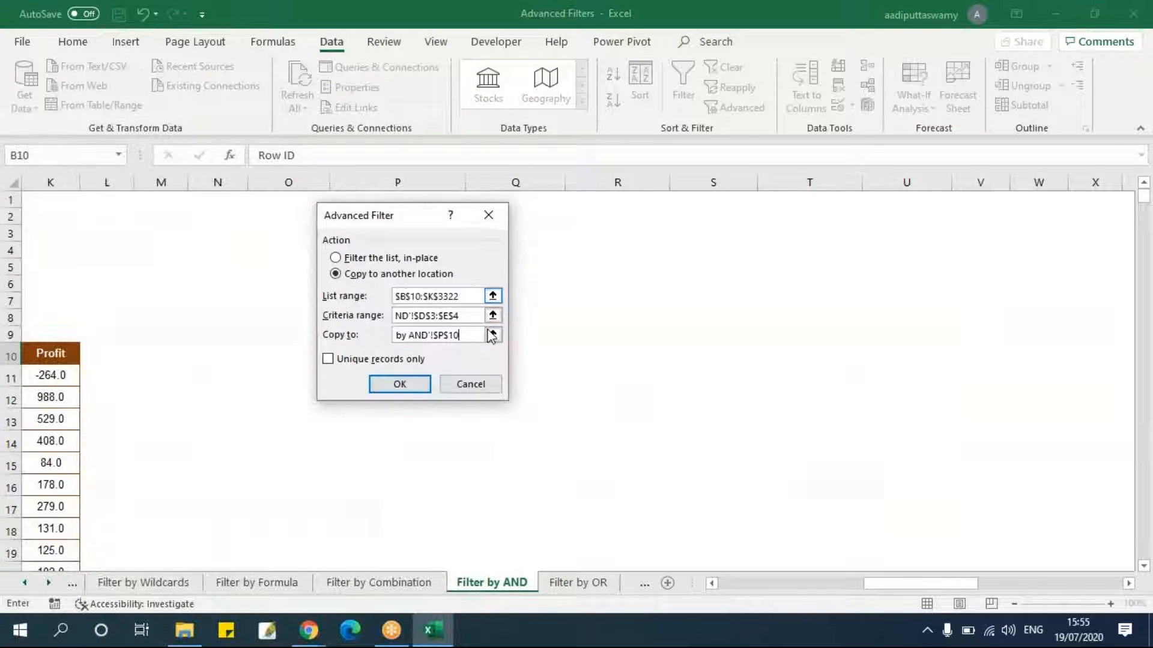
{"action": "left_click", "coordinate": [400, 385]}
Review the extracted records beside the table.
{"action": "left_click_drag", "start_coordinate": [741, 586], "coordinate": [966, 591]}
{"action": "left_click_drag", "start_coordinate": [368, 375], "coordinate": [372, 463]}
{"action": "double_click", "coordinate": [624, 182]}
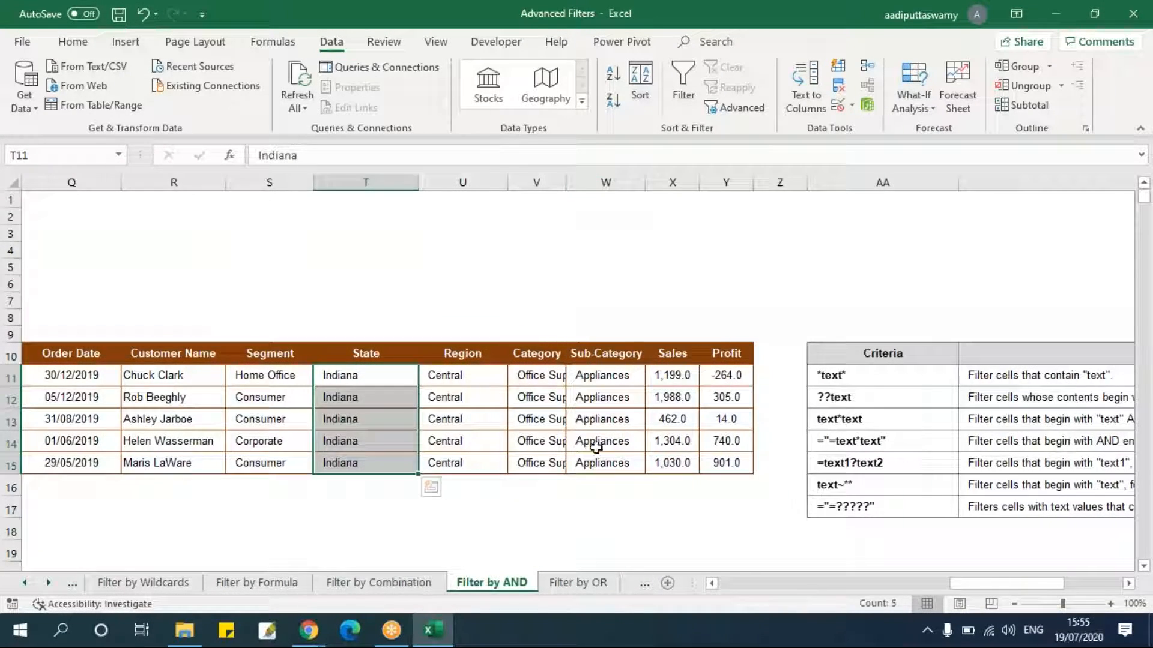
{"action": "left_click", "coordinate": [579, 415]}
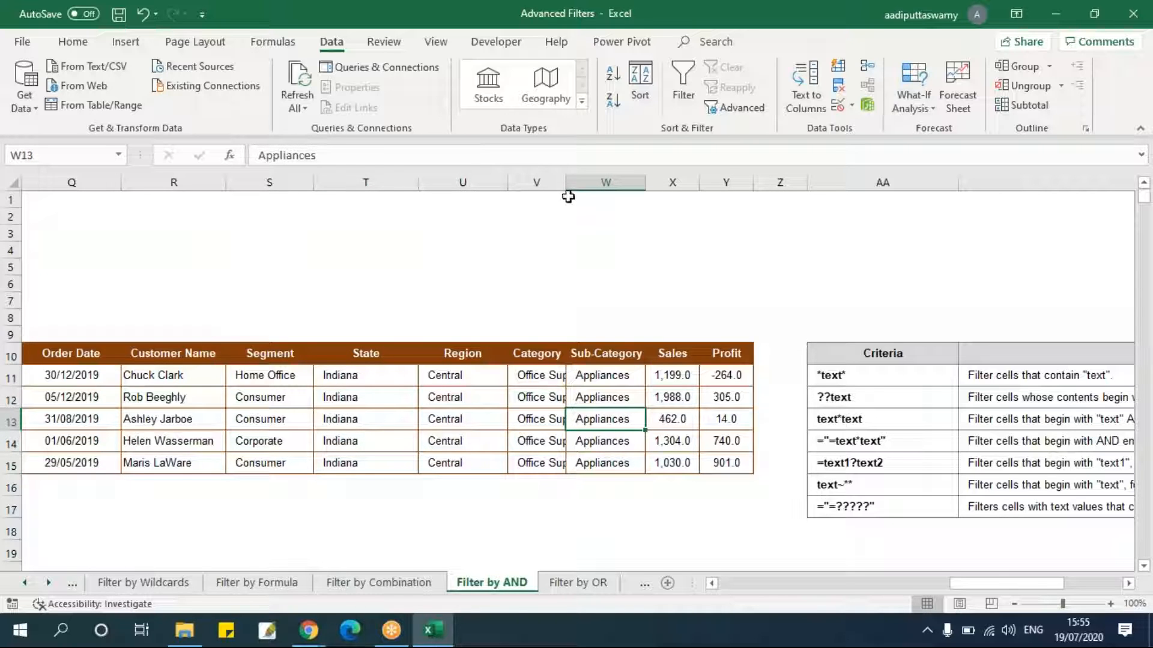
{"action": "left_click_drag", "start_coordinate": [960, 582], "coordinate": [723, 584]}
{"action": "left_click_drag", "start_coordinate": [249, 250], "coordinate": [386, 252]}
{"action": "key", "text": "ctrl+v"}
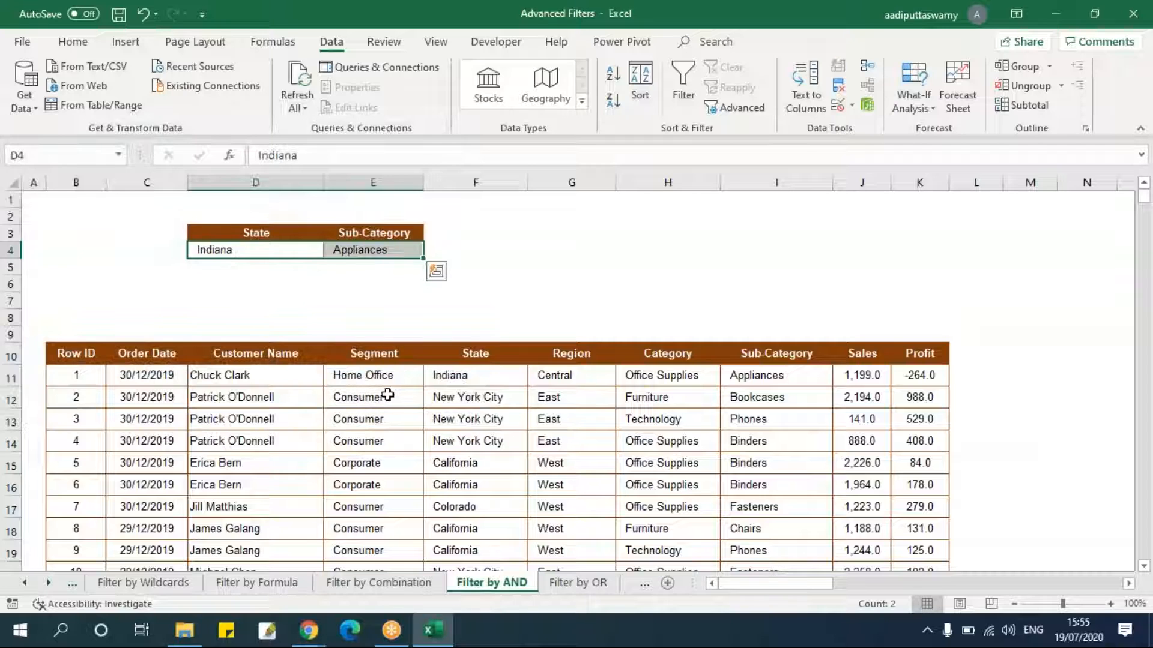
{"action": "key", "text": "Escape"}
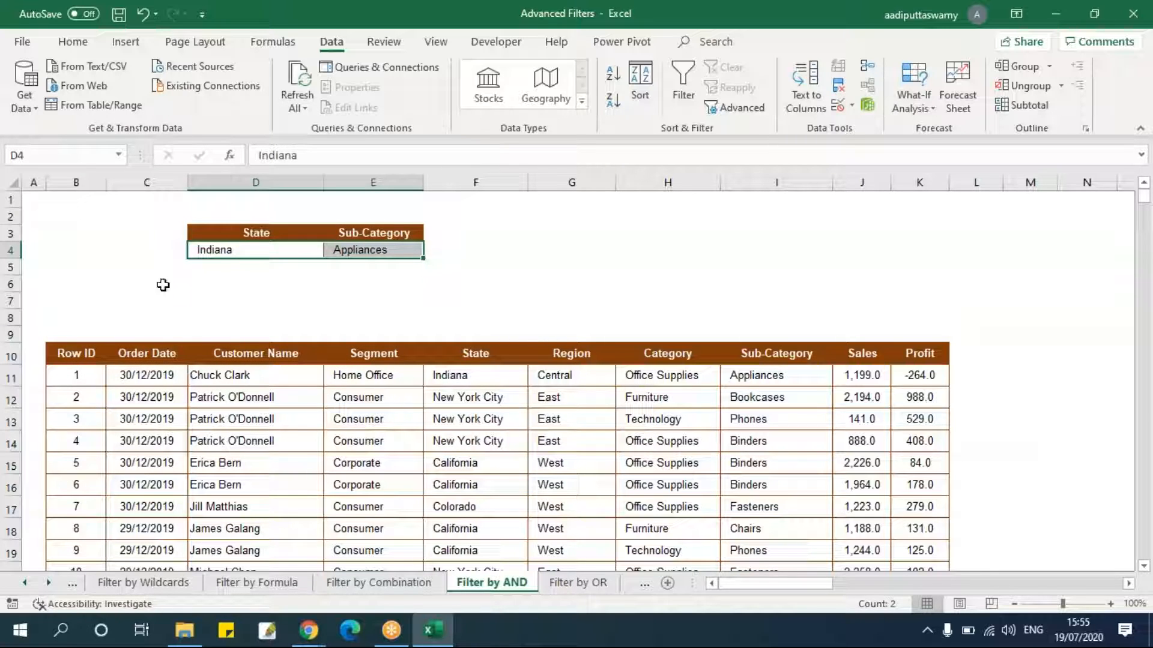
{"action": "left_click", "coordinate": [232, 250]}
{"action": "left_click", "coordinate": [377, 250]}
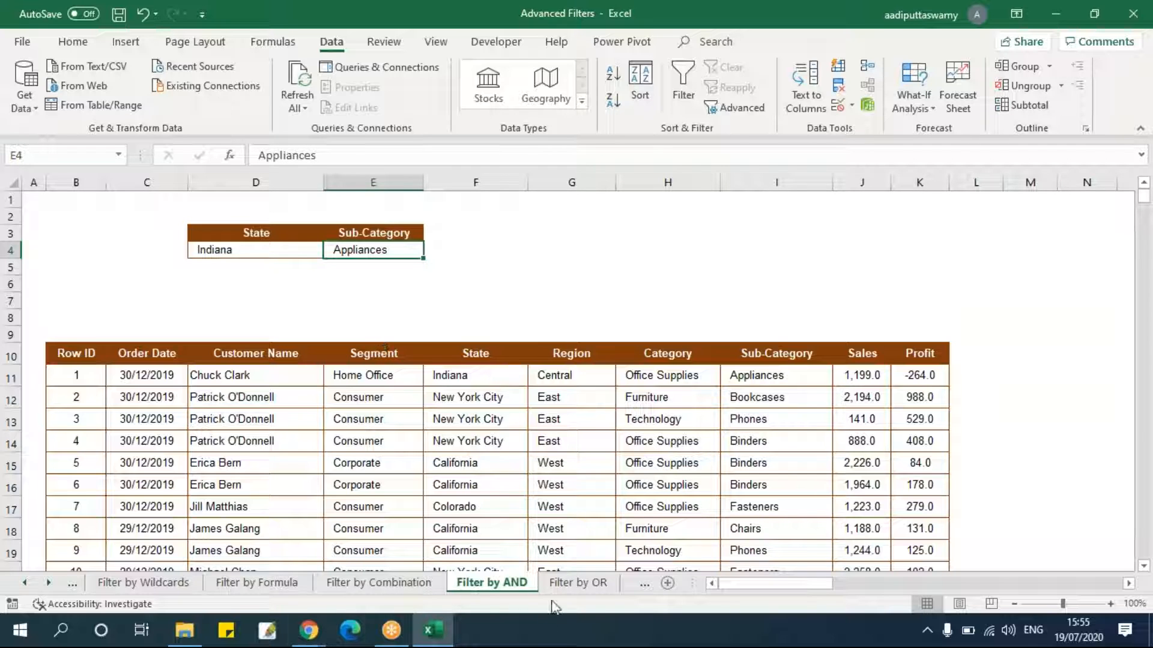
{"action": "left_click", "coordinate": [572, 582]}
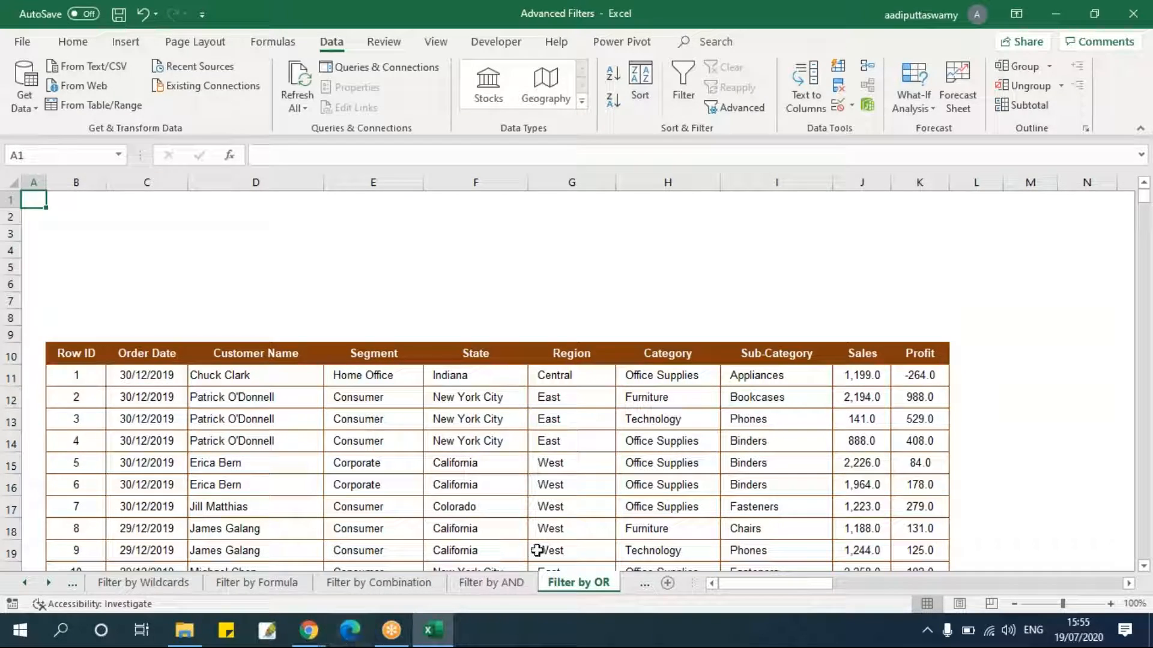
{"action": "key", "text": "ctrl+Page_Up"}
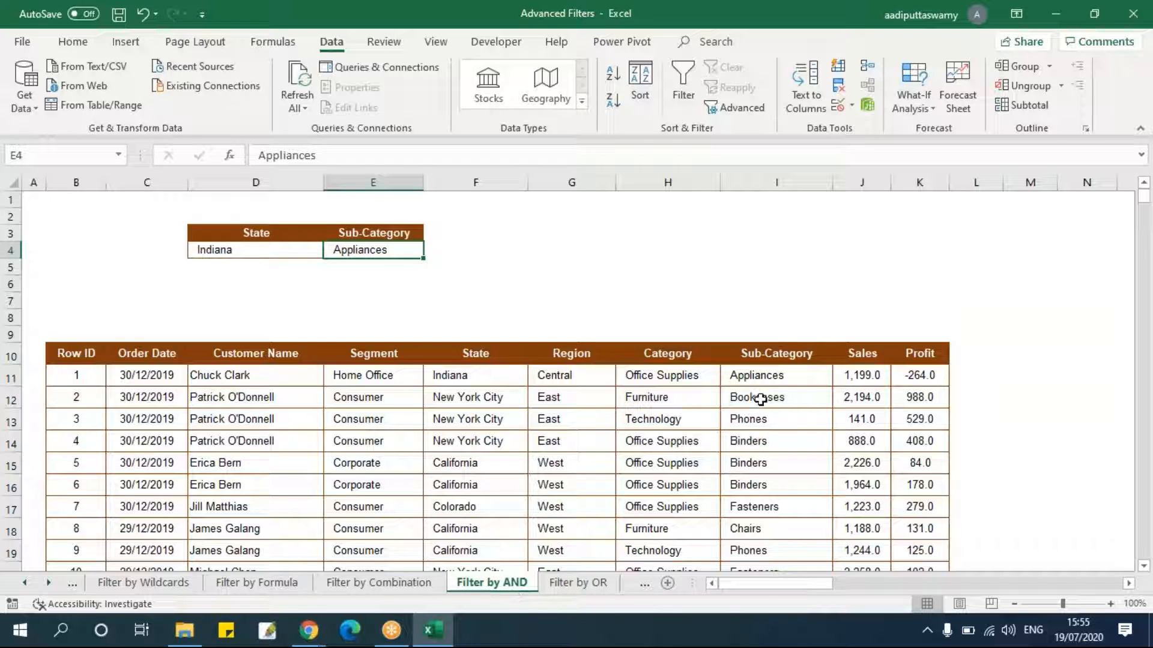
Copy the Bookcases value from the table into E5, below Appliances, as an additional Sub-Category criterion.
{"action": "left_click", "coordinate": [760, 399]}
{"action": "key", "text": "ctrl+c"}
{"action": "left_click", "coordinate": [377, 266]}
{"action": "key", "text": "ctrl+v"}
{"action": "left_click", "coordinate": [508, 251]}
{"action": "key", "text": "Escape"}
{"action": "left_click", "coordinate": [493, 293]}
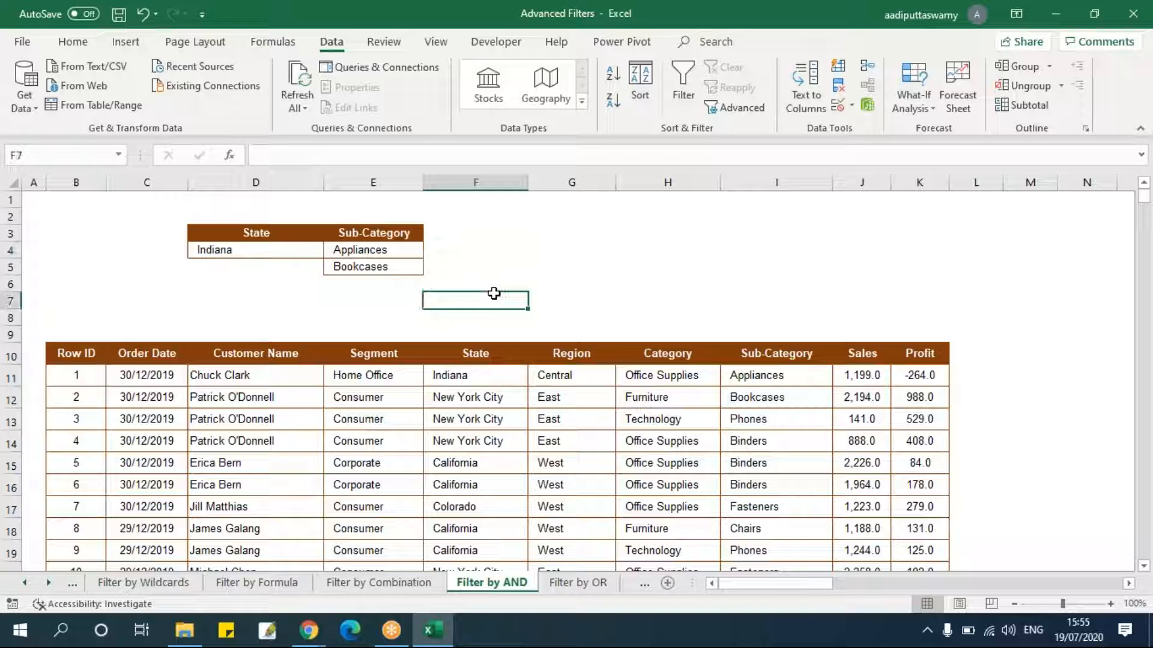
Open Advanced Filter and set the list range to the whole table B10:K3322.
{"action": "left_click", "coordinate": [262, 252]}
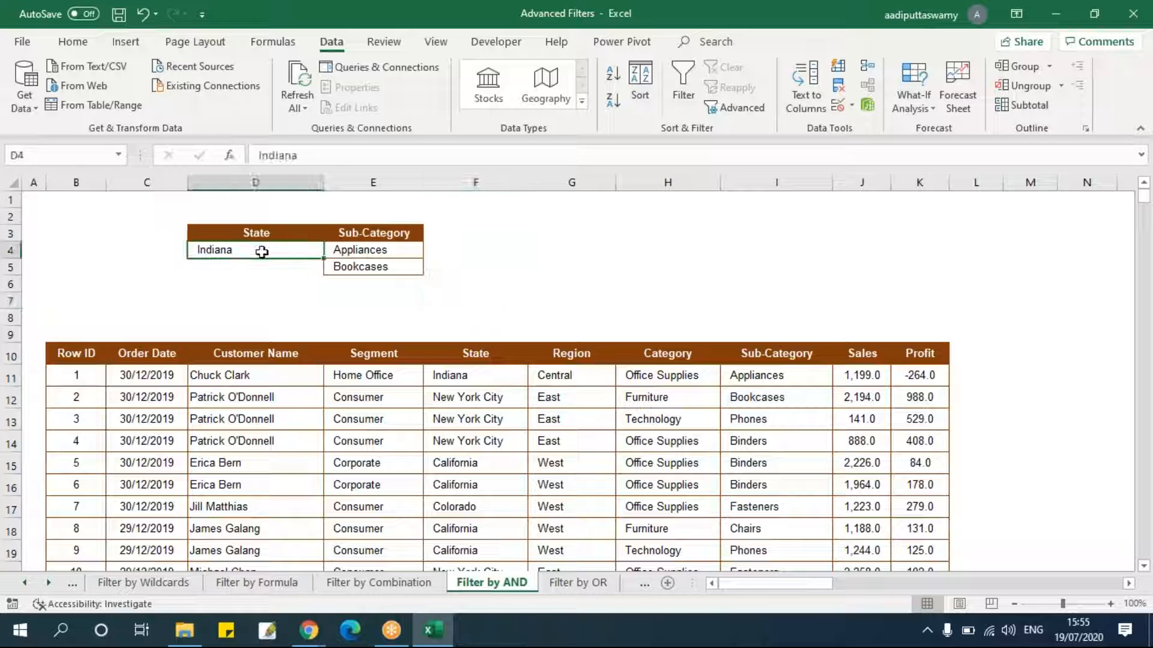
{"action": "left_click", "coordinate": [367, 255]}
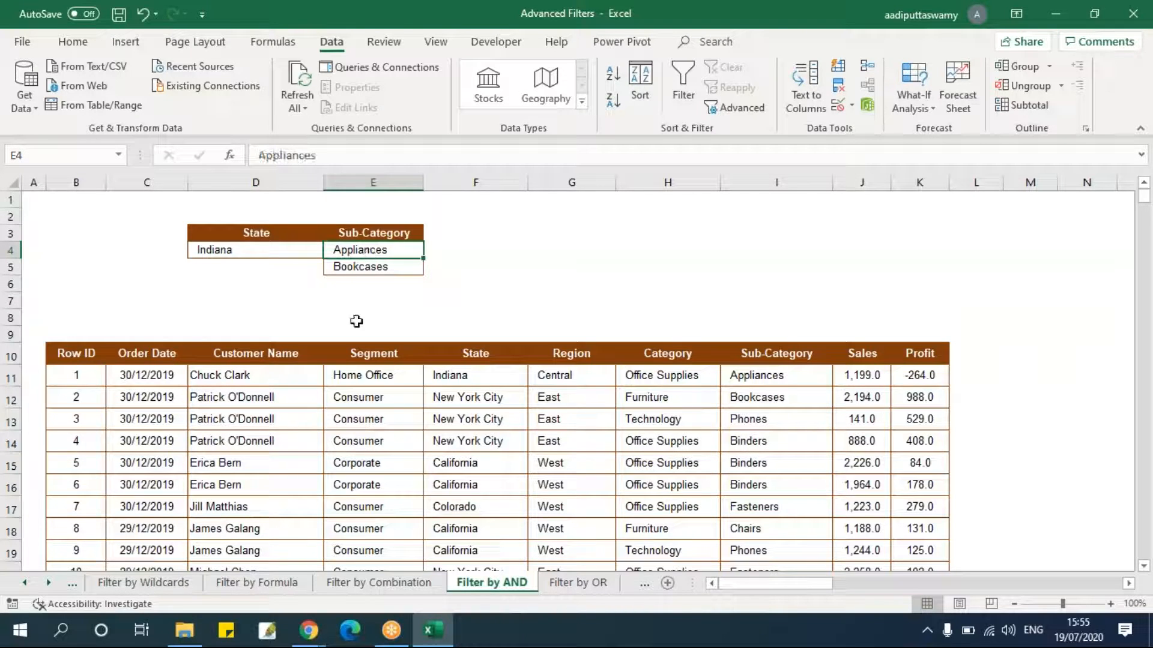
{"action": "left_click", "coordinate": [394, 275]}
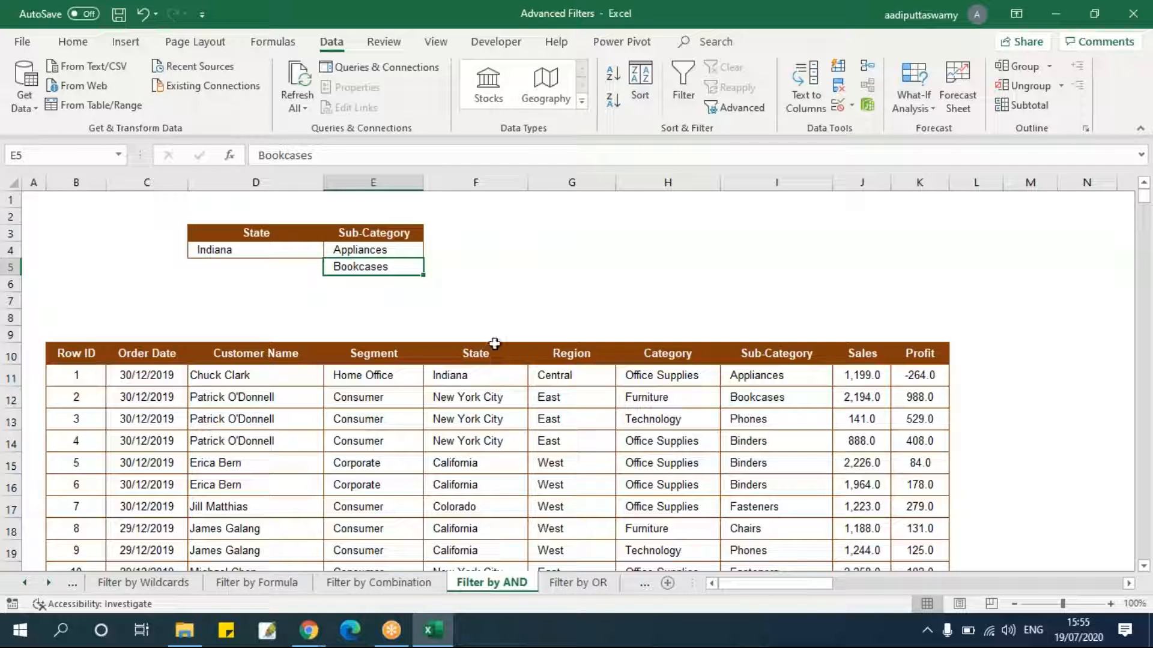
{"action": "left_click", "coordinate": [85, 358]}
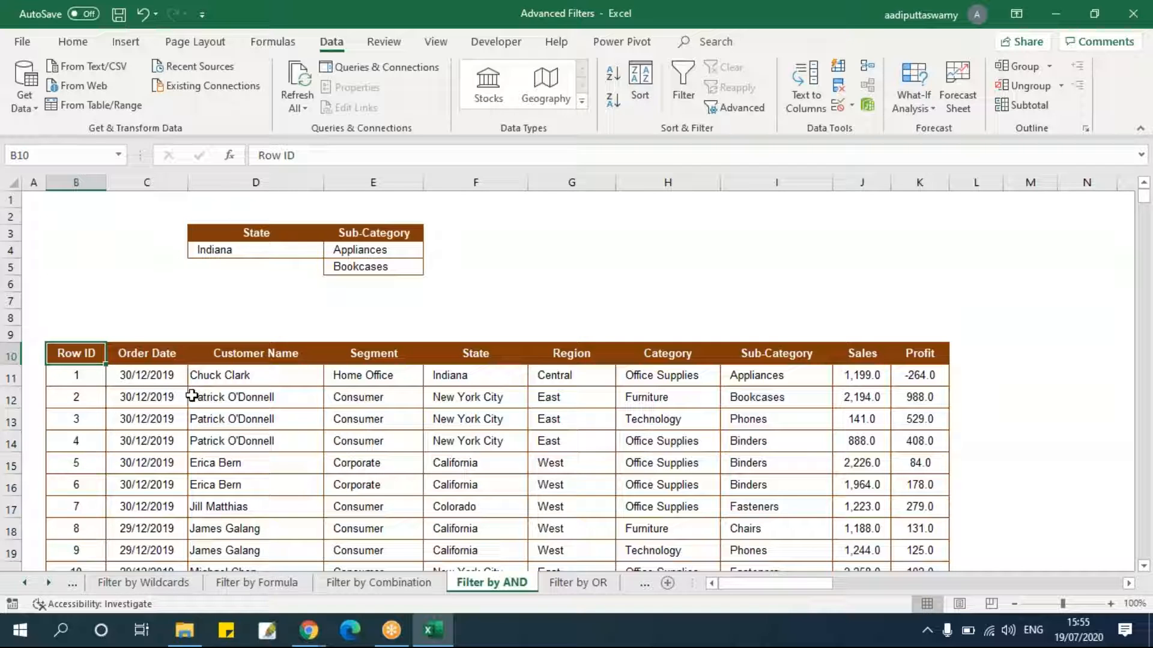
{"action": "left_click", "coordinate": [741, 108]}
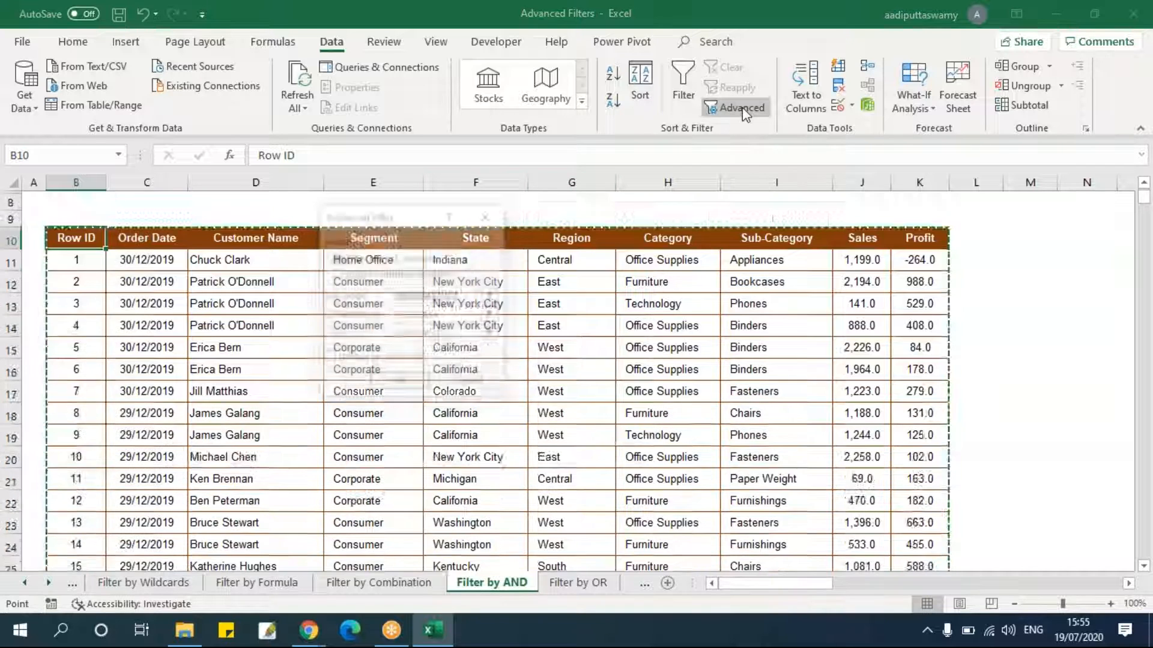
{"action": "left_click", "coordinate": [492, 296]}
{"action": "left_click", "coordinate": [78, 201]}
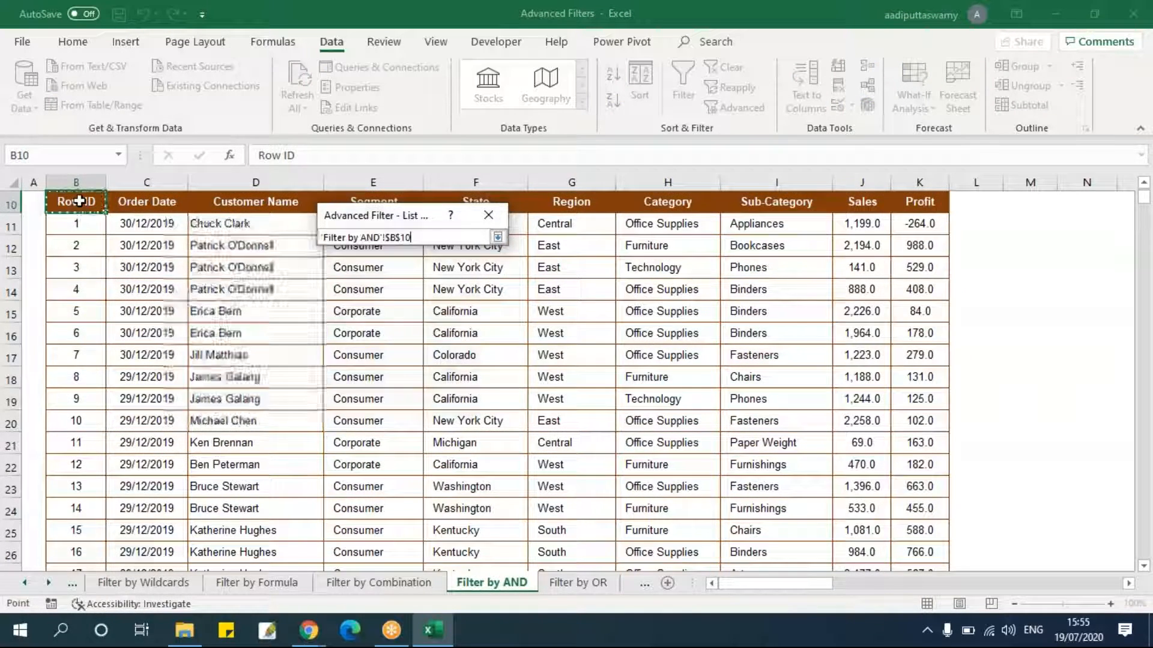
{"action": "key", "text": "ctrl+shift+Down"}
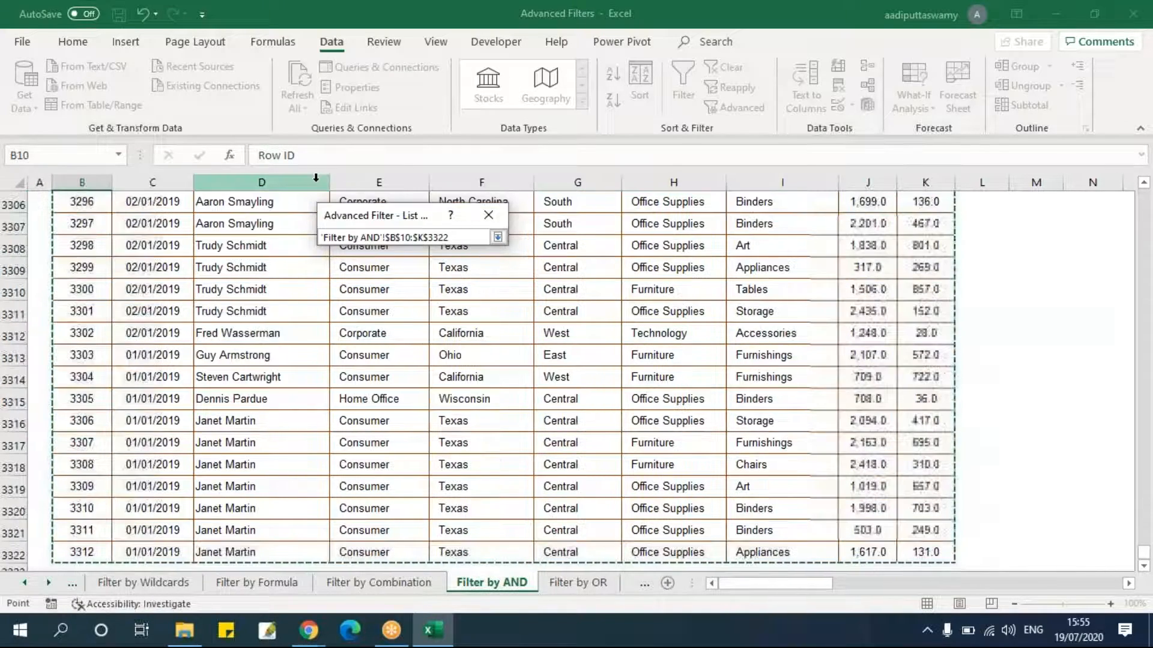
{"action": "left_click", "coordinate": [498, 237]}
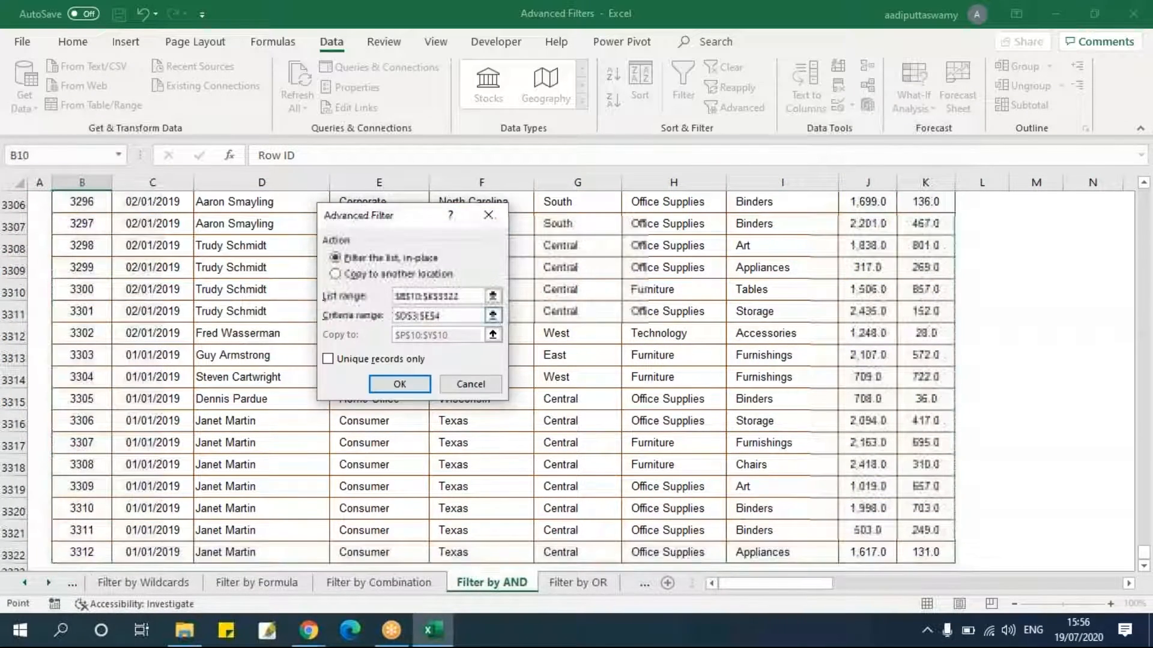
Set the criteria range to E3:E5, choose copying to another location at P17, and run the filter.
{"action": "left_click", "coordinate": [492, 316]}
{"action": "left_click_drag", "start_coordinate": [458, 222], "coordinate": [689, 226]}
{"action": "left_click_drag", "start_coordinate": [399, 237], "coordinate": [390, 262]}
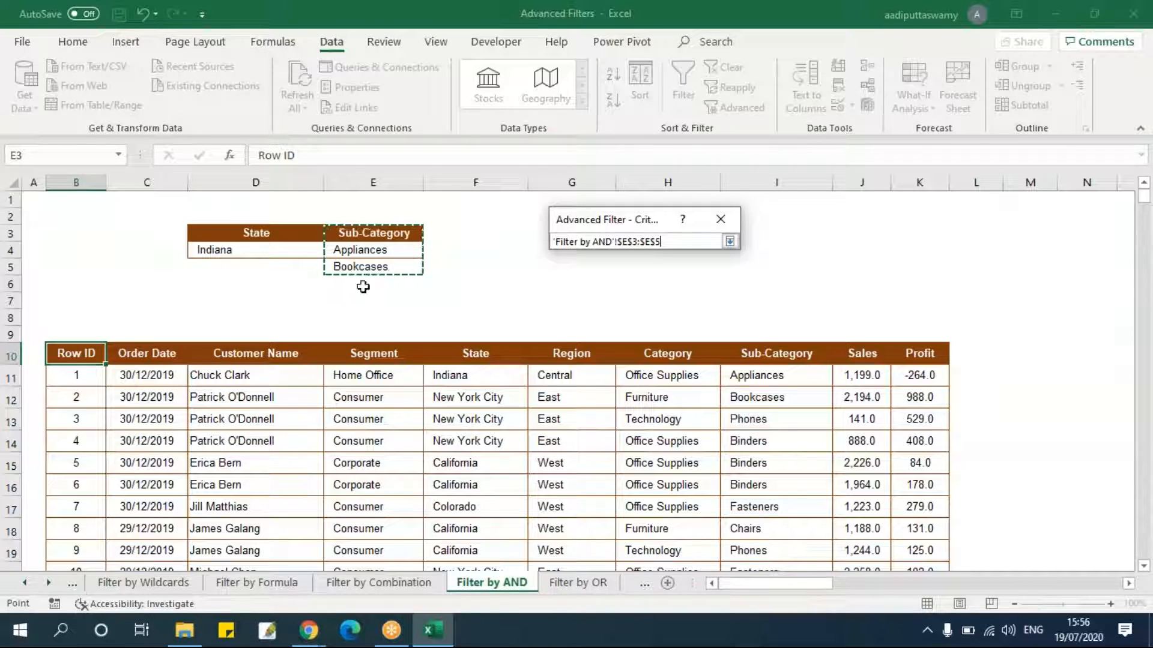
{"action": "left_click", "coordinate": [730, 242]}
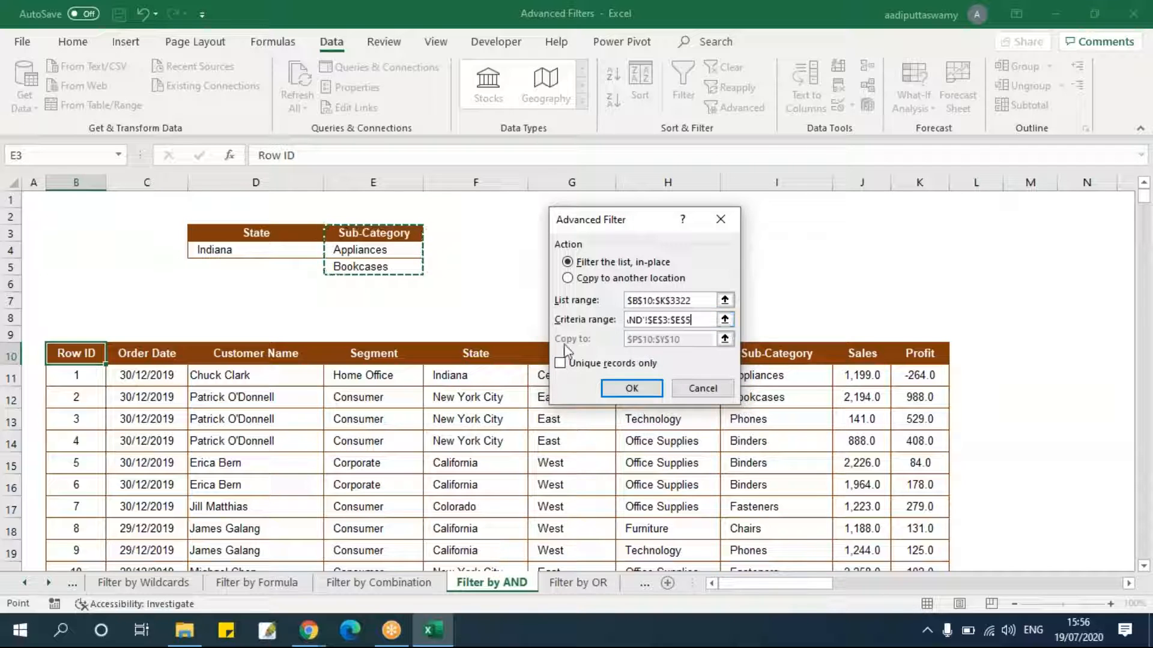
{"action": "left_click", "coordinate": [595, 279]}
{"action": "left_click", "coordinate": [725, 339]}
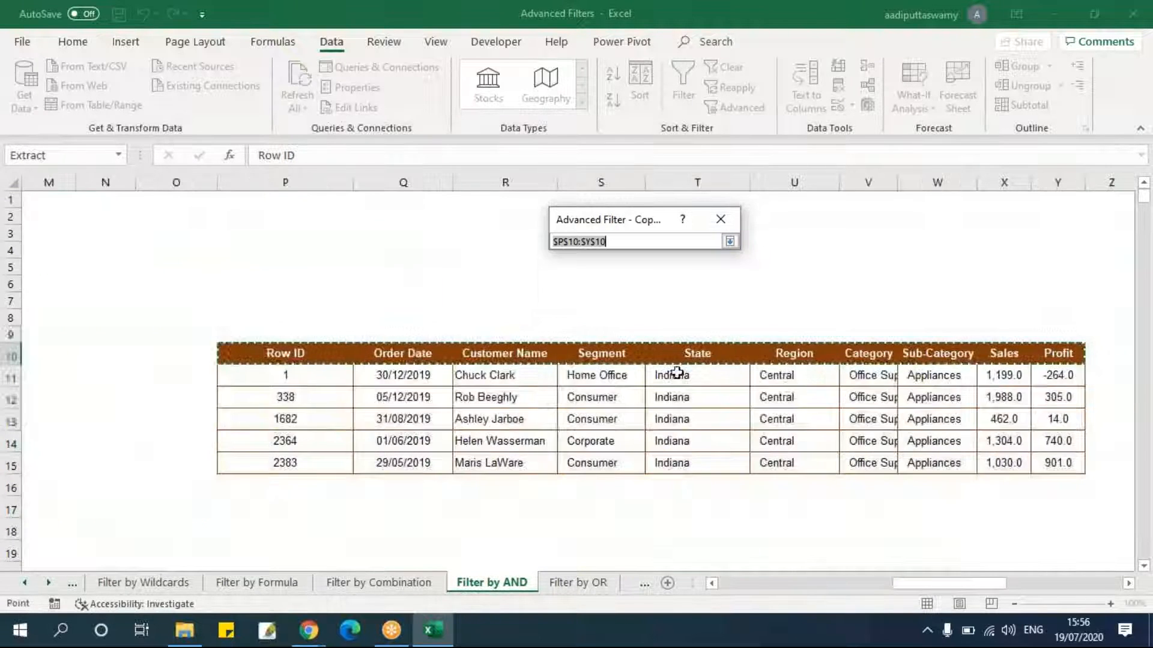
{"action": "left_click", "coordinate": [278, 505]}
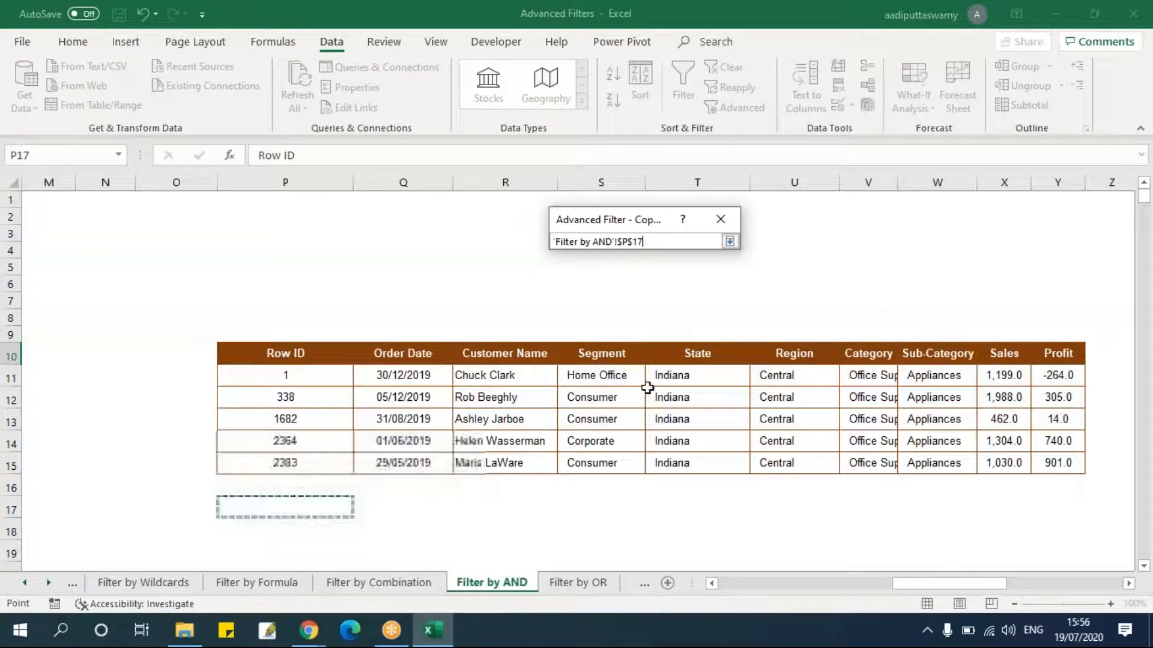
{"action": "left_click", "coordinate": [730, 241]}
{"action": "left_click", "coordinate": [633, 389]}
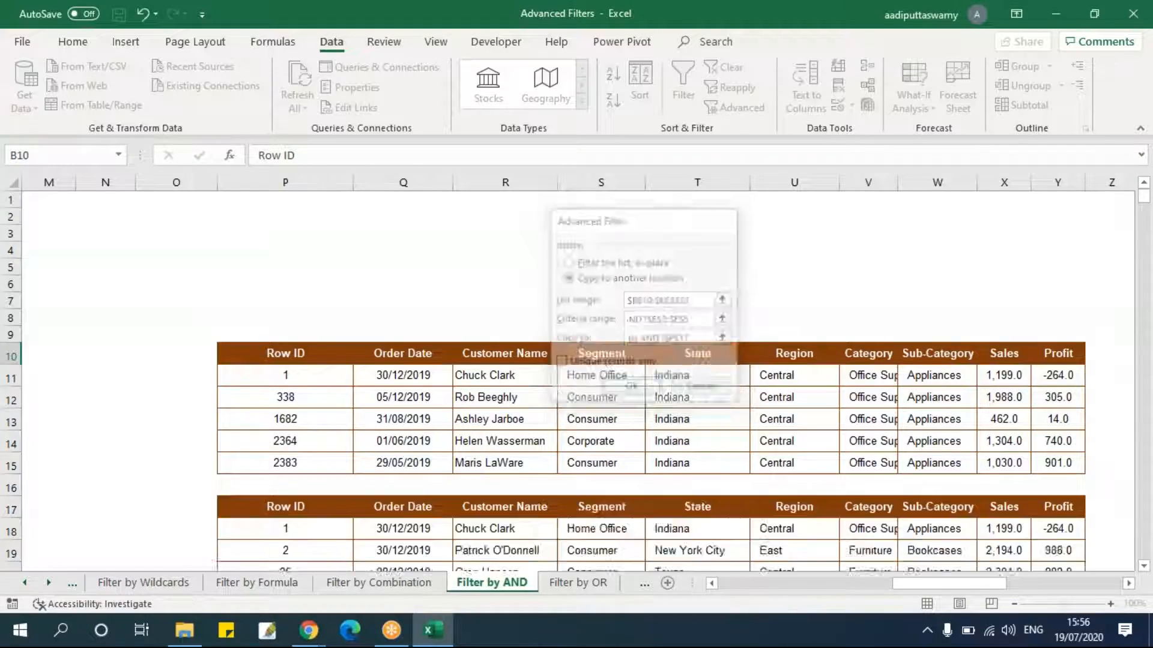
Turn on filter buttons for the extracted records and inspect the Sub-Category filter values.
{"action": "left_click_drag", "start_coordinate": [754, 589], "coordinate": [967, 589]}
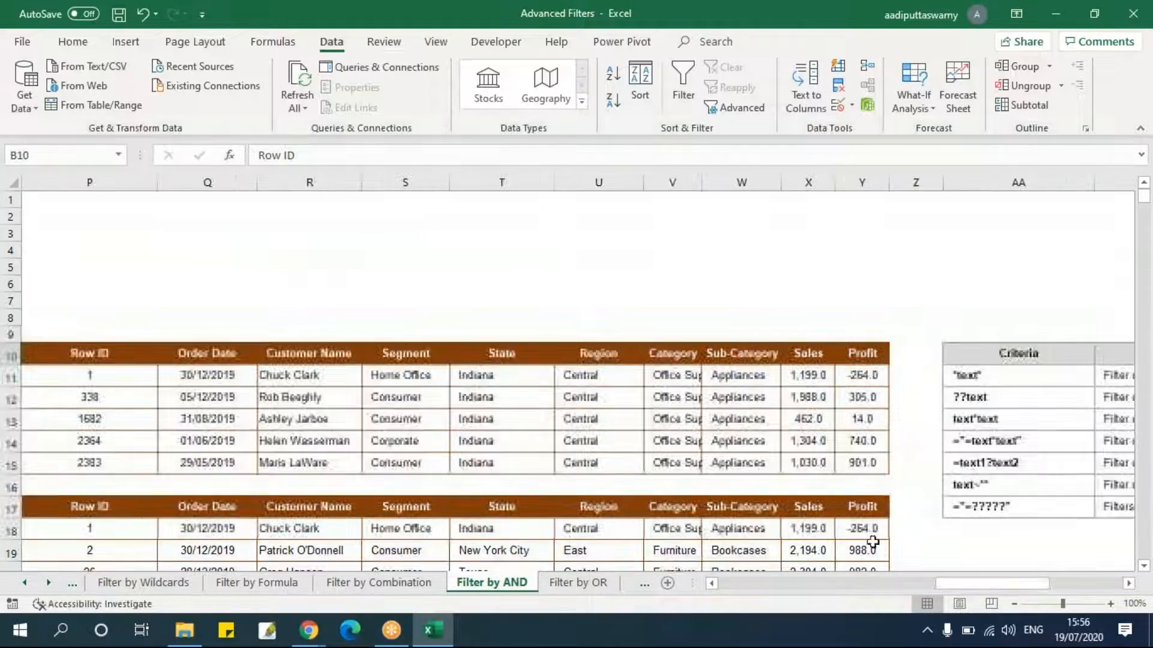
{"action": "scroll", "coordinate": [799, 498], "scroll_direction": "down", "scroll_amount": 4}
{"action": "left_click_drag", "start_coordinate": [862, 289], "coordinate": [66, 291]}
{"action": "key", "text": "alt+d"}
{"action": "key", "text": "f"}
{"action": "key", "text": "f"}
{"action": "left_click", "coordinate": [808, 355]}
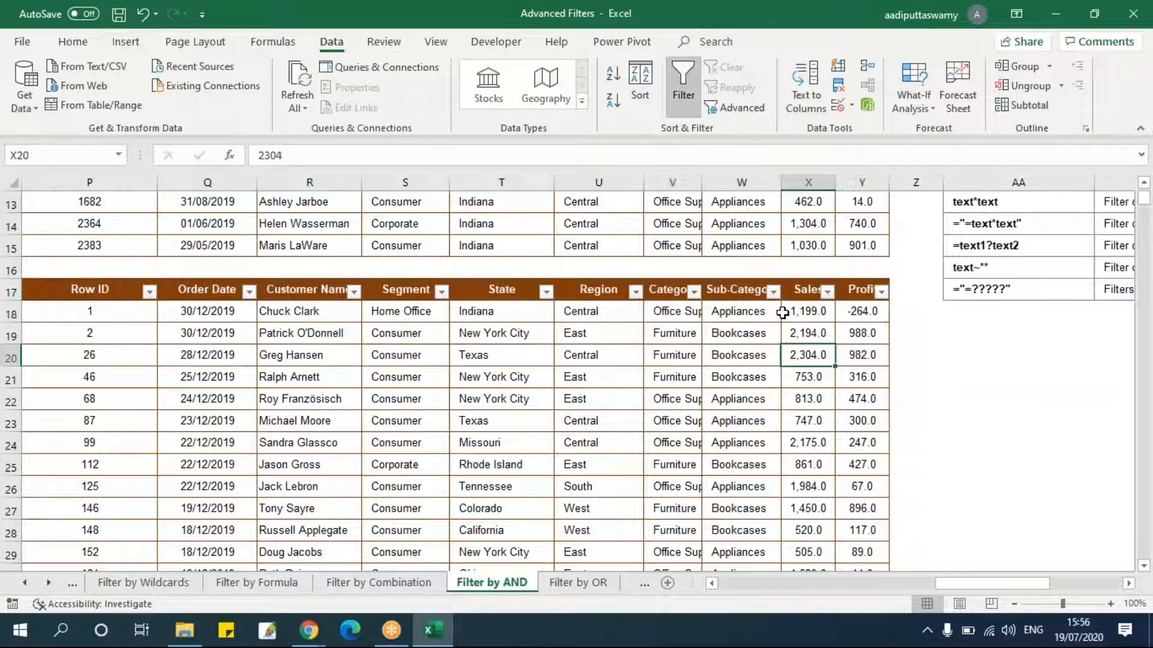
{"action": "left_click", "coordinate": [773, 293]}
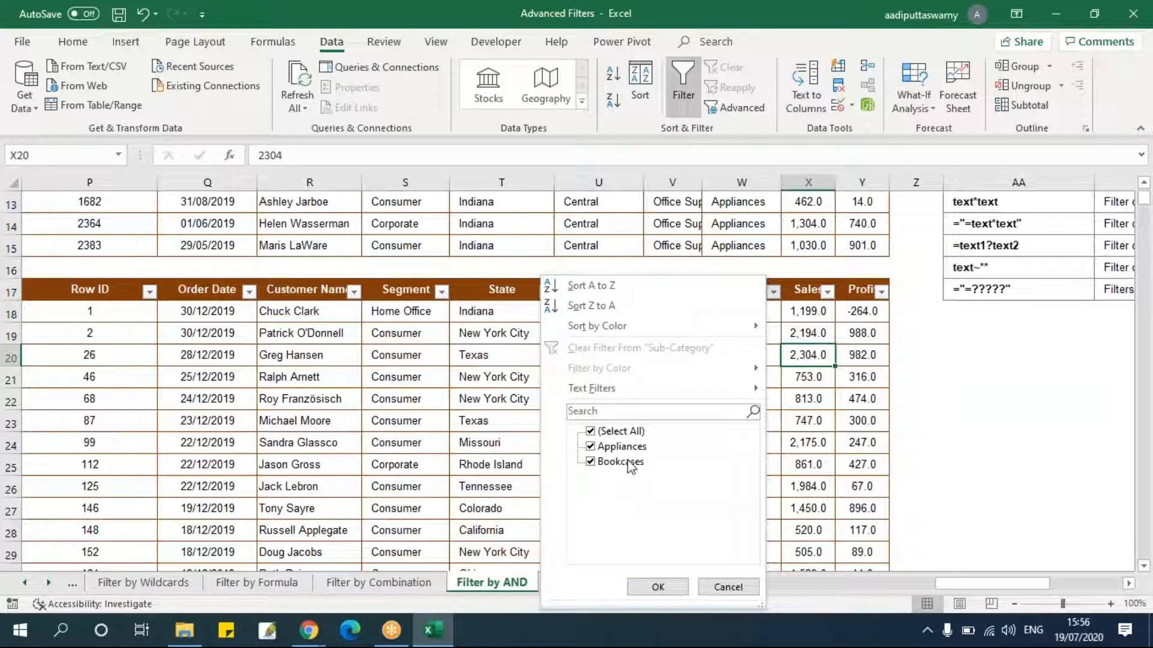
{"action": "left_click", "coordinate": [727, 586]}
{"action": "left_click", "coordinate": [742, 466]}
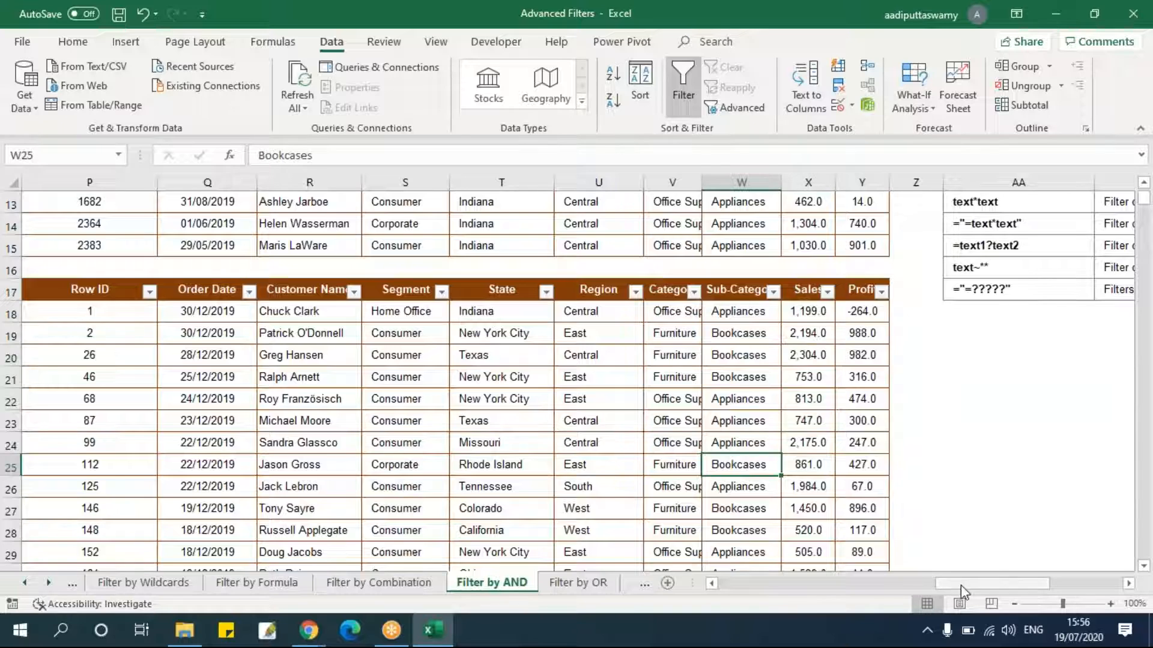
{"action": "left_click_drag", "start_coordinate": [961, 590], "coordinate": [745, 585]}
{"action": "scroll", "coordinate": [481, 360], "scroll_direction": "up", "scroll_amount": 4}
Clear all extracted records from the output columns beside the table.
{"action": "left_click", "coordinate": [390, 251]}
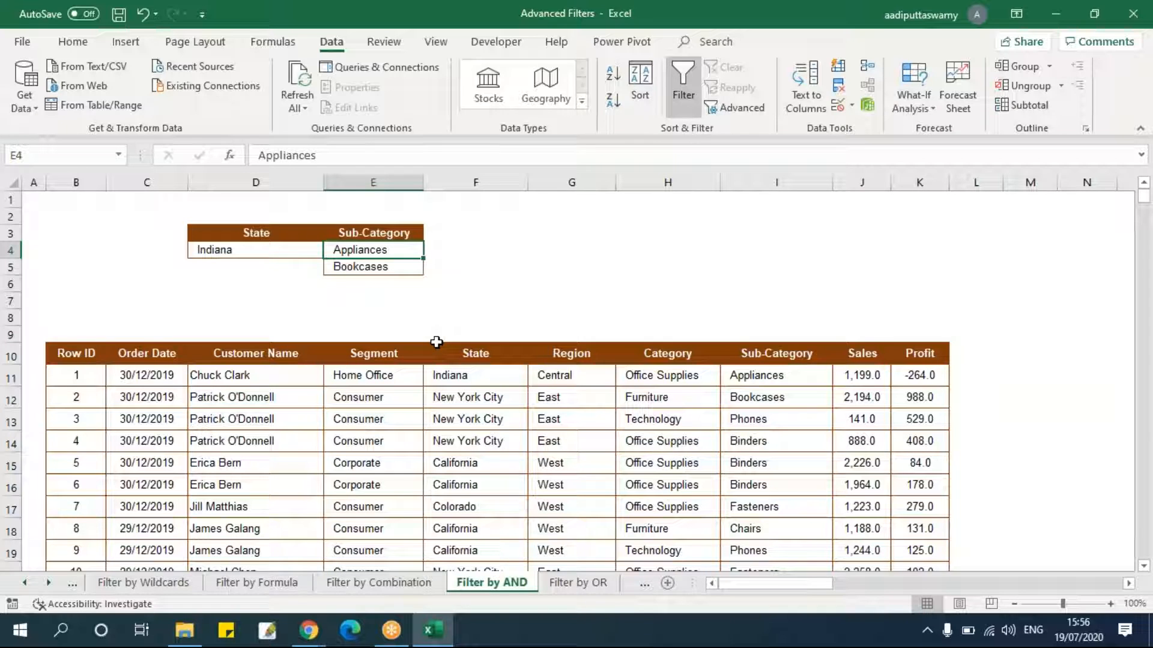
{"action": "left_click_drag", "start_coordinate": [384, 249], "coordinate": [381, 264]}
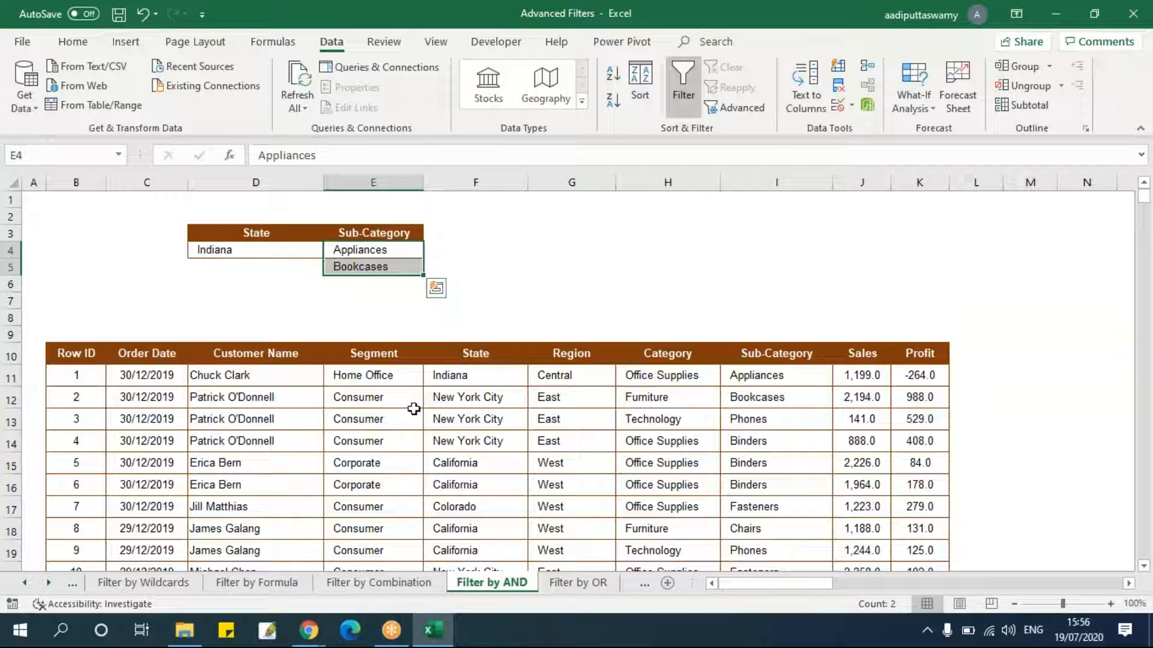
{"action": "left_click", "coordinate": [99, 354]}
{"action": "left_click", "coordinate": [267, 255]}
{"action": "left_click_drag", "start_coordinate": [376, 257], "coordinate": [376, 268]}
{"action": "left_click_drag", "start_coordinate": [801, 586], "coordinate": [930, 585]}
{"action": "left_click_drag", "start_coordinate": [443, 180], "coordinate": [1014, 345]}
{"action": "key", "text": "alt+e"}
{"action": "key", "text": "a"}
{"action": "key", "text": "a"}
{"action": "left_click_drag", "start_coordinate": [941, 592], "coordinate": [747, 591]}
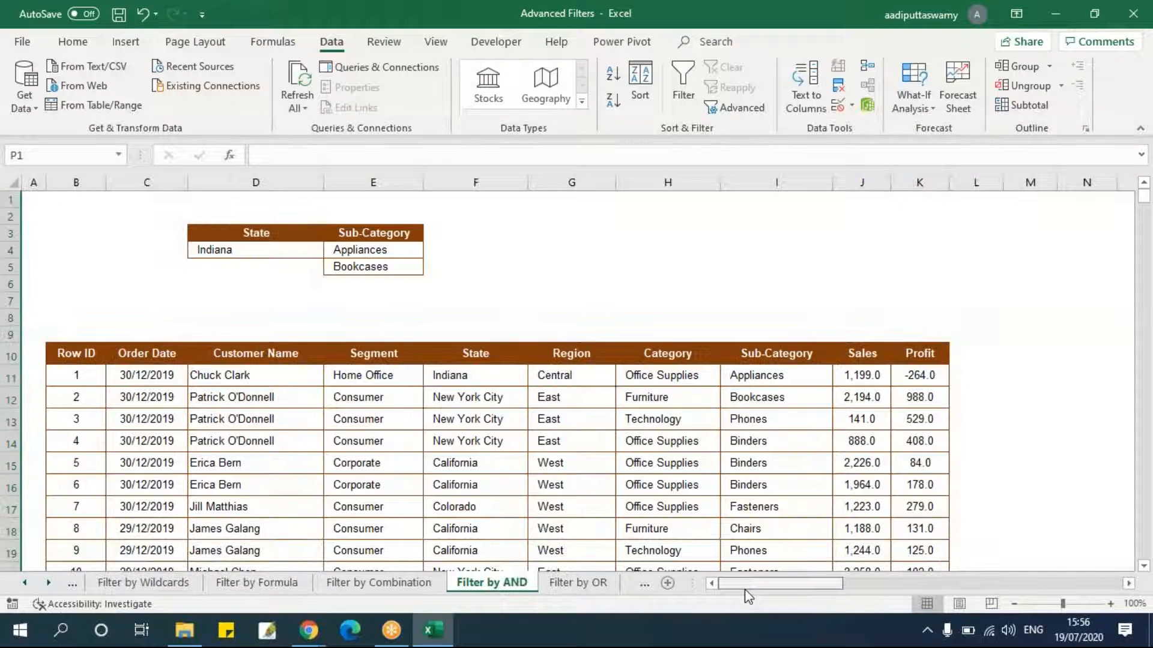
Open Advanced Filter again and set the list range to B10:K3322.
{"action": "left_click", "coordinate": [664, 361]}
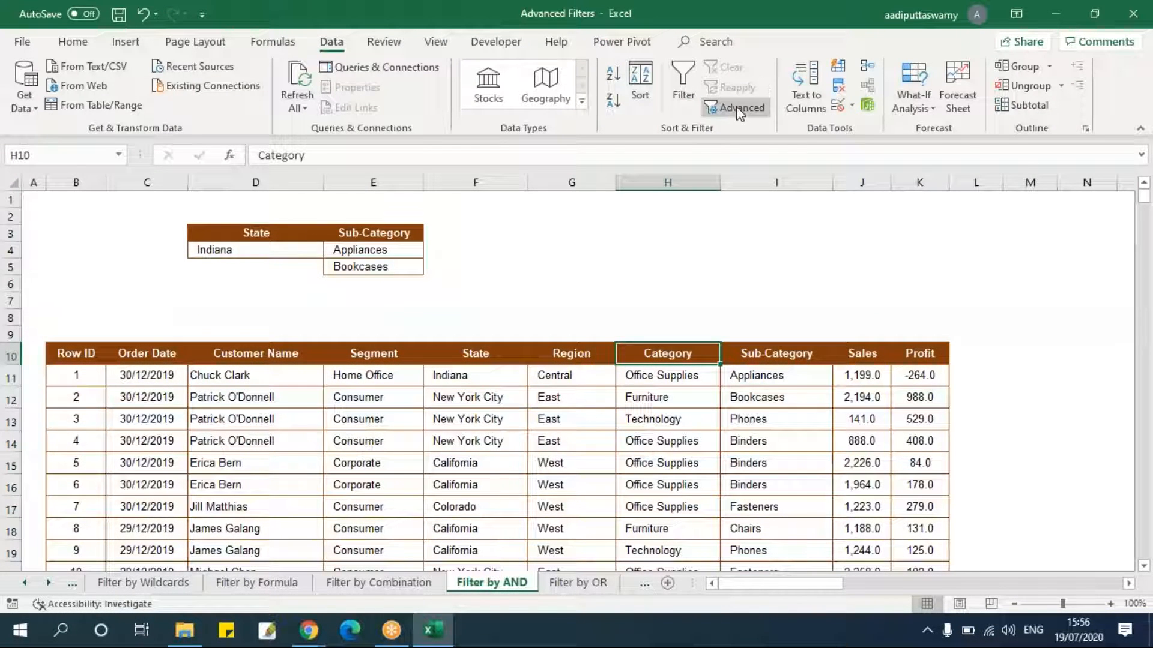
{"action": "left_click", "coordinate": [740, 109]}
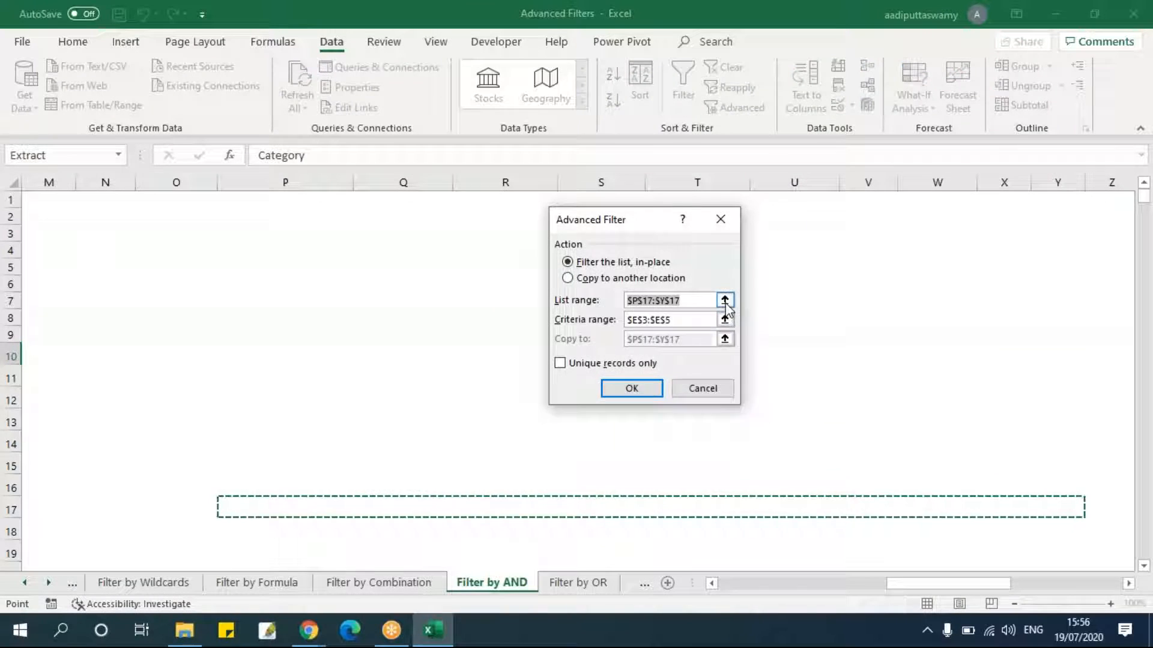
{"action": "left_click", "coordinate": [725, 300]}
{"action": "left_click_drag", "start_coordinate": [954, 583], "coordinate": [788, 586]}
{"action": "left_click_drag", "start_coordinate": [78, 356], "coordinate": [116, 364]}
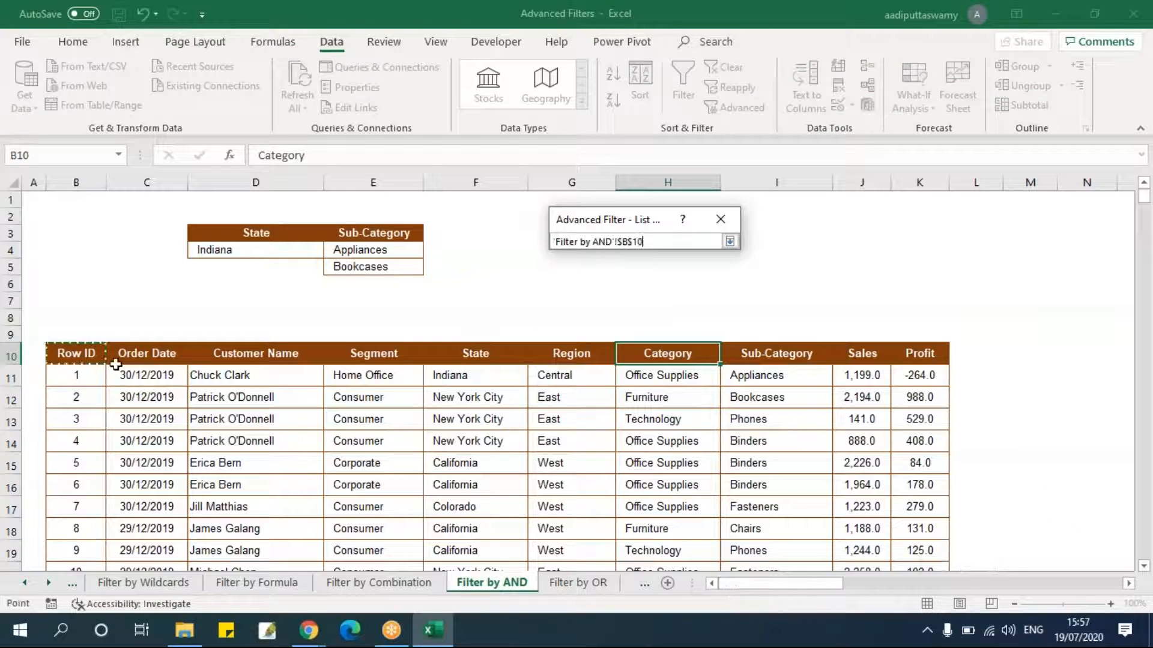
{"action": "key", "text": "ctrl+shift+Right"}
{"action": "key", "text": "ctrl+shift+Down"}
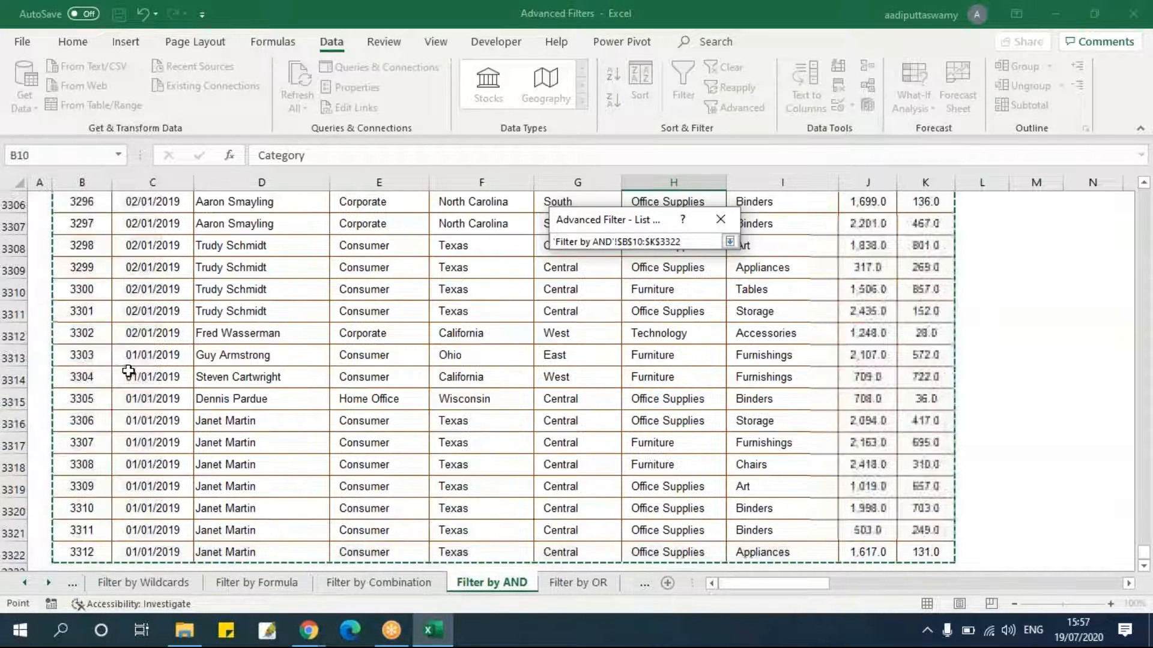
{"action": "left_click", "coordinate": [730, 242]}
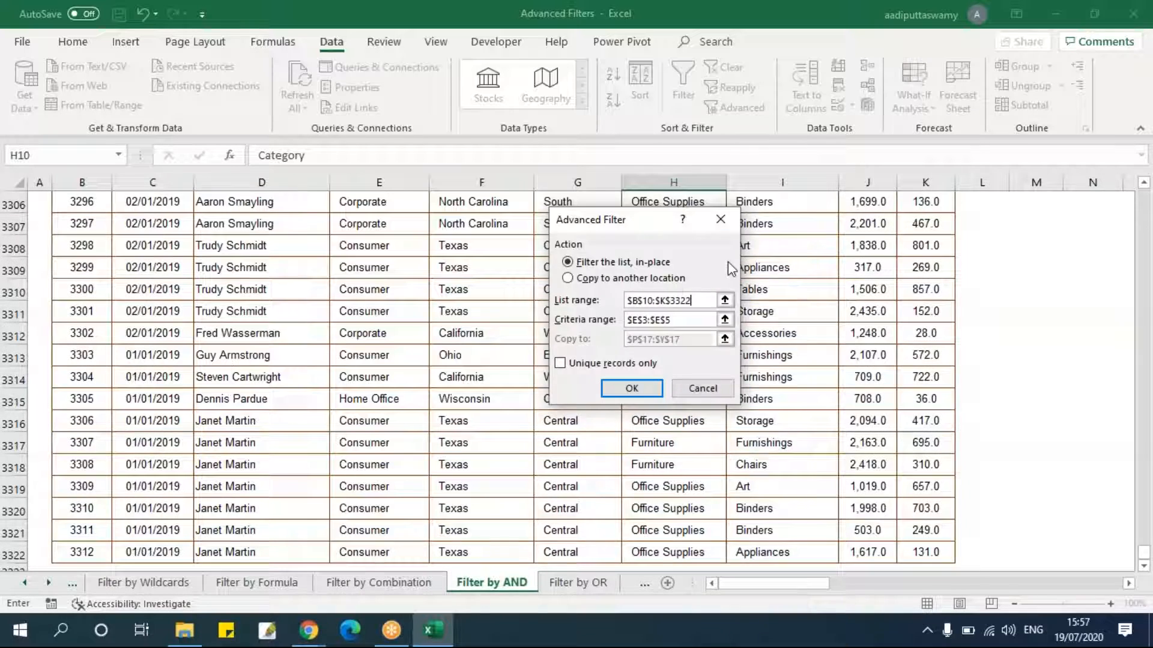
Set the criteria range to D3:E5, copy to another location at N10, and run the Advanced Filter.
{"action": "left_click", "coordinate": [724, 319]}
{"action": "left_click_drag", "start_coordinate": [300, 234], "coordinate": [386, 266]}
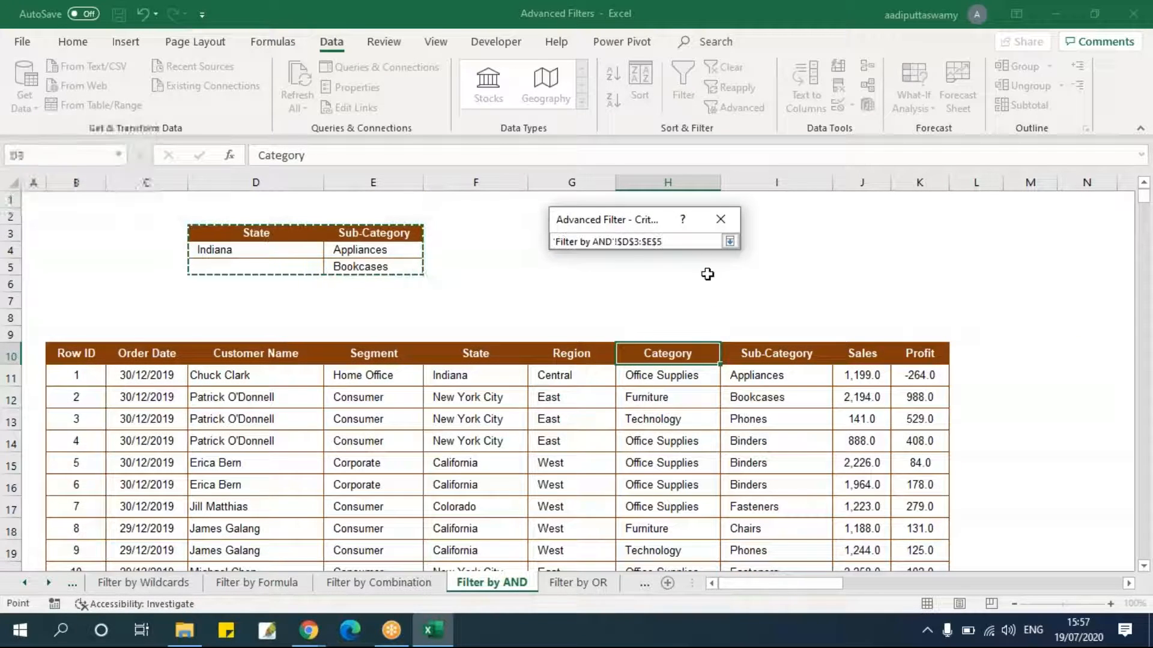
{"action": "left_click", "coordinate": [729, 242]}
{"action": "left_click", "coordinate": [606, 278]}
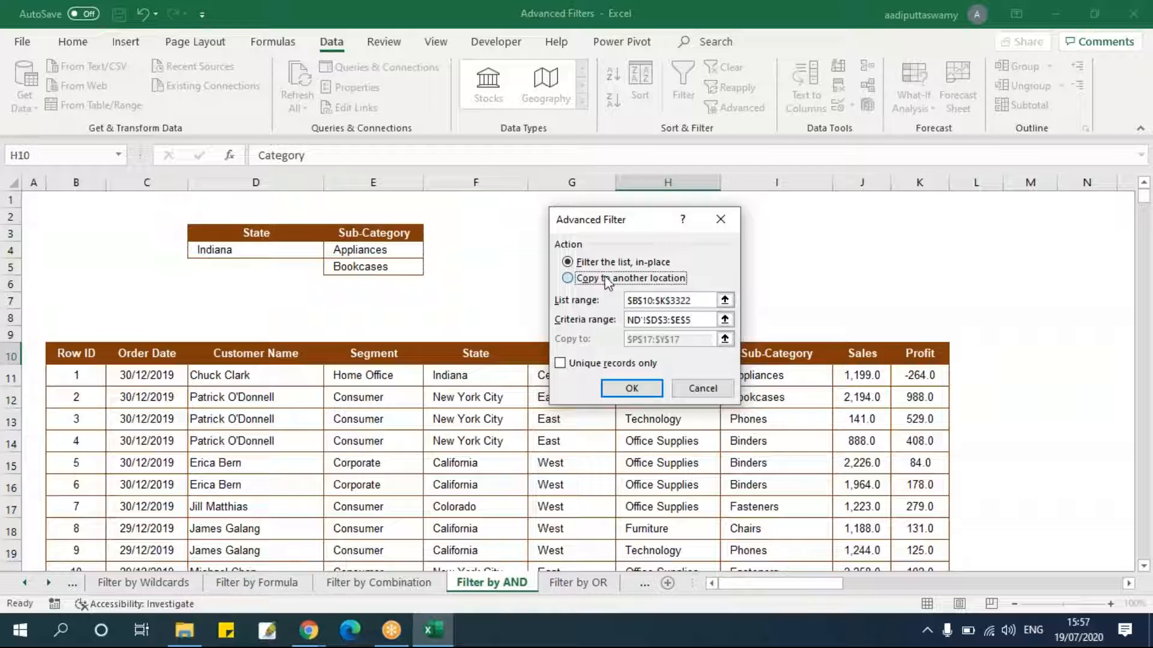
{"action": "left_click", "coordinate": [725, 339]}
{"action": "left_click_drag", "start_coordinate": [928, 583], "coordinate": [798, 587]}
{"action": "left_click", "coordinate": [798, 352]}
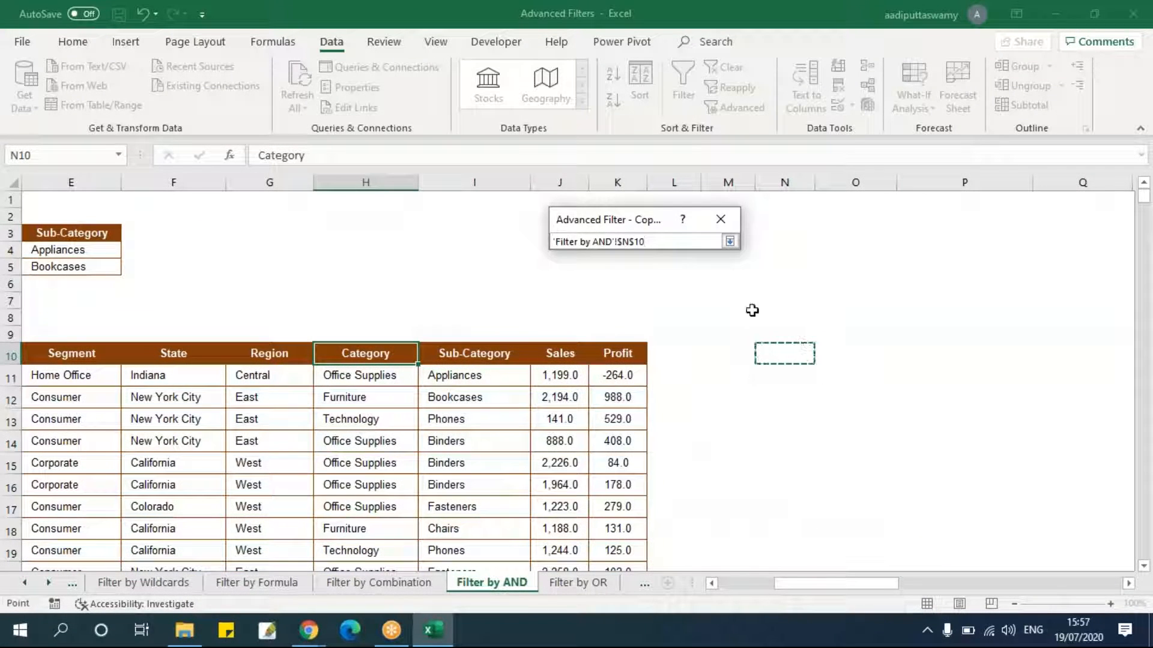
{"action": "left_click", "coordinate": [729, 242]}
{"action": "left_click", "coordinate": [631, 391]}
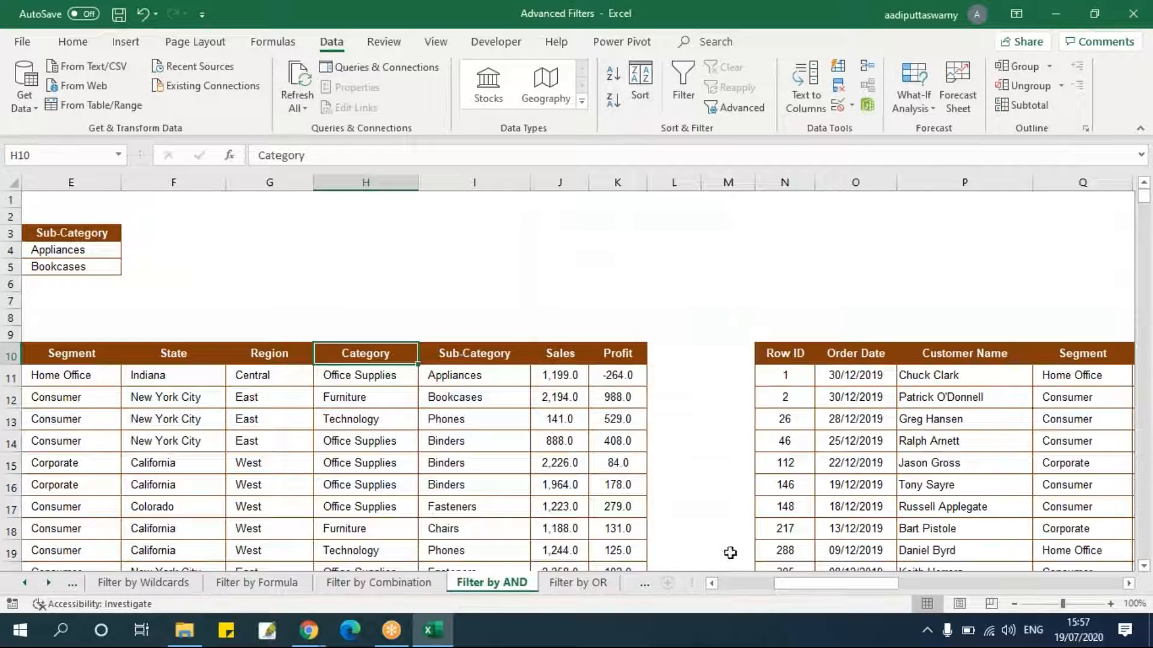
Add filter buttons to the header row of the extracted records starting at N10.
{"action": "left_click_drag", "start_coordinate": [812, 585], "coordinate": [844, 585]}
{"action": "left_click_drag", "start_coordinate": [398, 355], "coordinate": [1055, 355]}
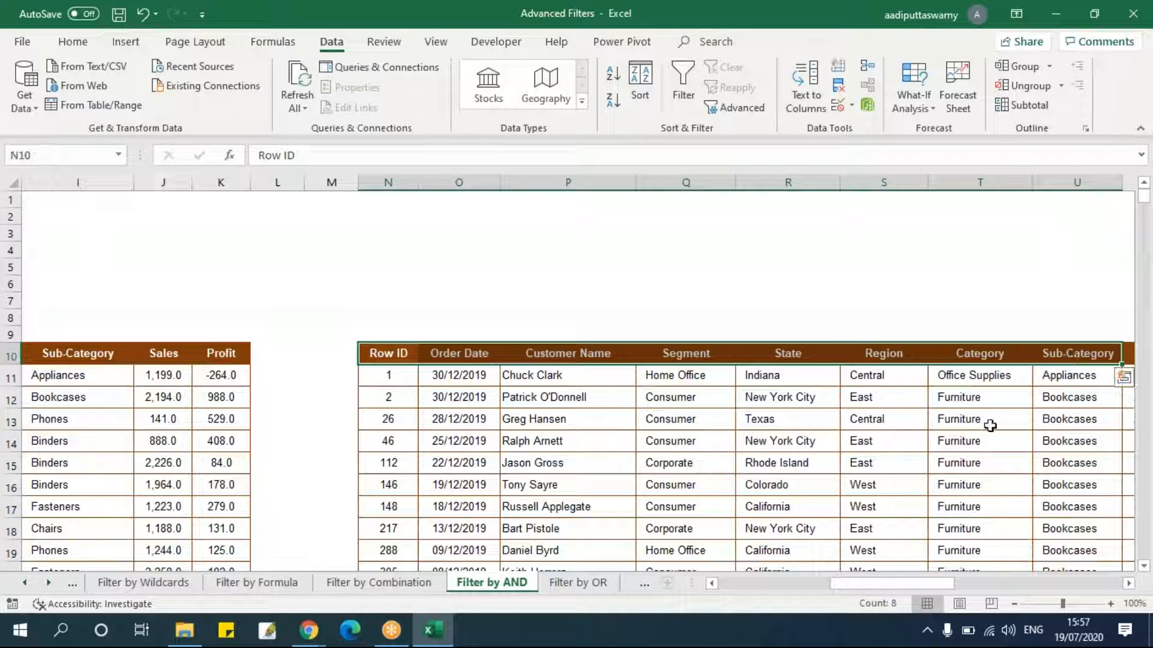
{"action": "key", "text": "ctrl+shift+l"}
{"action": "left_click", "coordinate": [883, 463]}
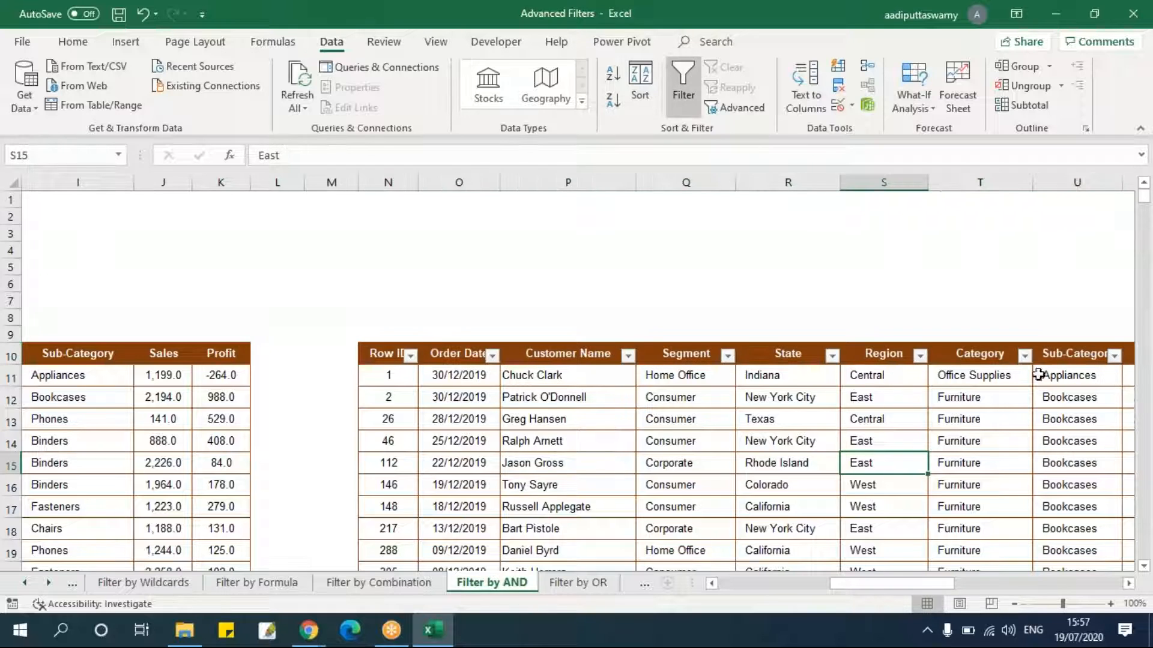
Filter the extracted records' Sub-Category column to show only Appliances.
{"action": "left_click", "coordinate": [1024, 356]}
{"action": "left_click", "coordinate": [1114, 356]}
{"action": "left_click", "coordinate": [1114, 357]}
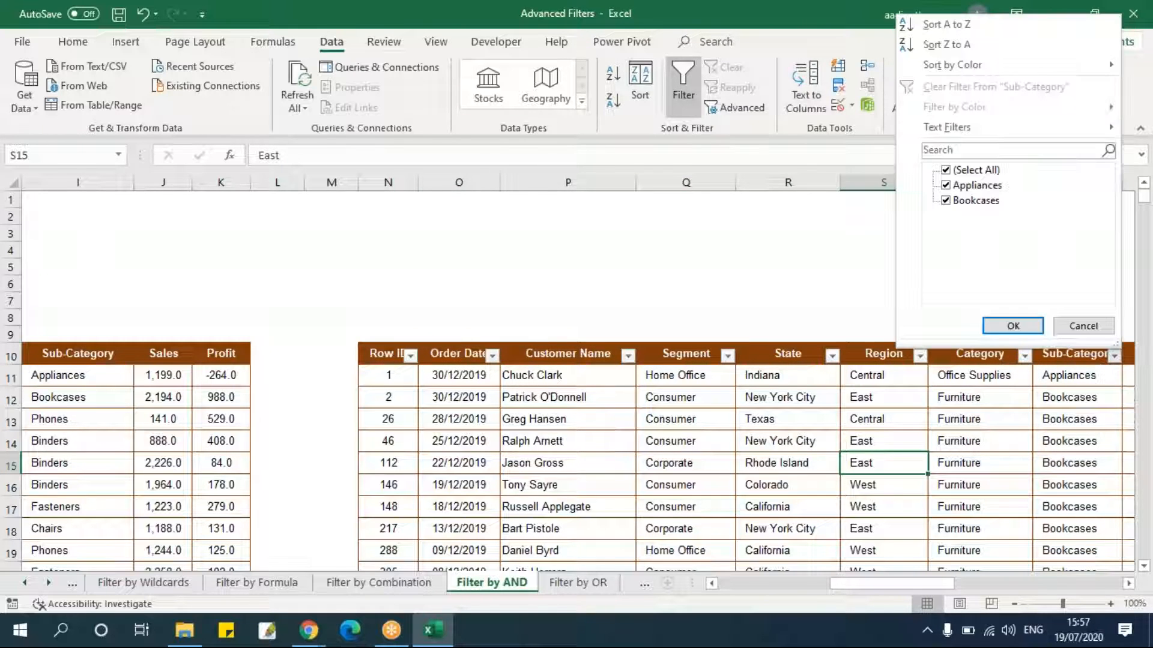
{"action": "left_click", "coordinate": [970, 170]}
{"action": "left_click", "coordinate": [969, 185]}
{"action": "left_click", "coordinate": [1013, 326]}
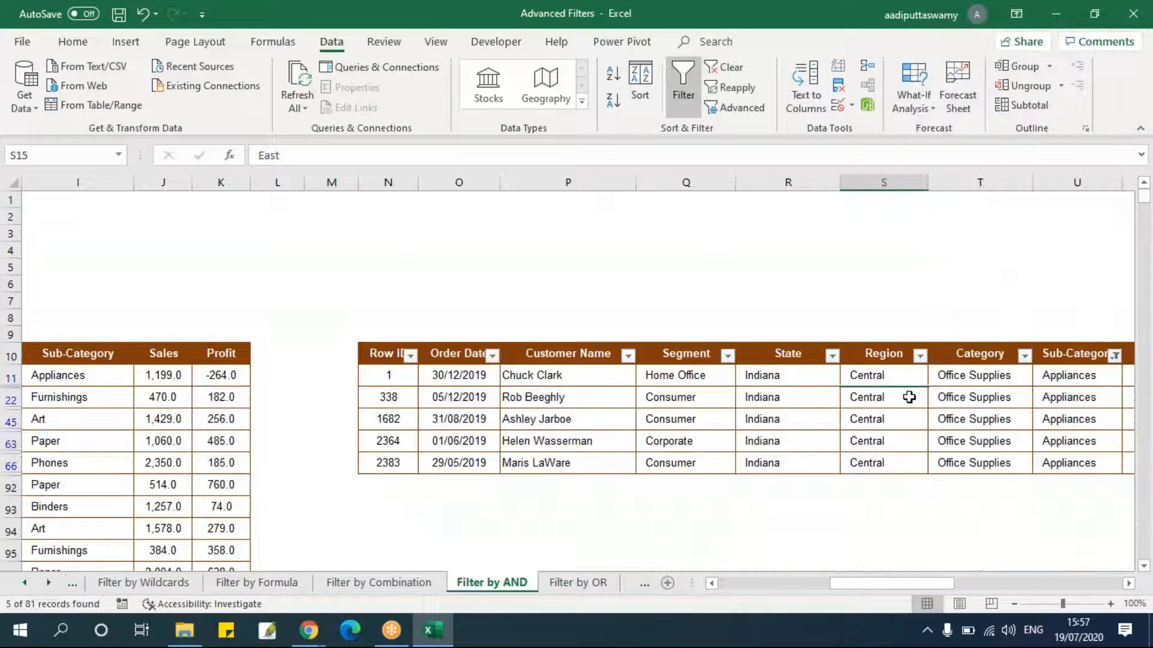
Filter the extracted records to show only Bookcases and review the states of those rows.
{"action": "left_click_drag", "start_coordinate": [787, 376], "coordinate": [789, 464]}
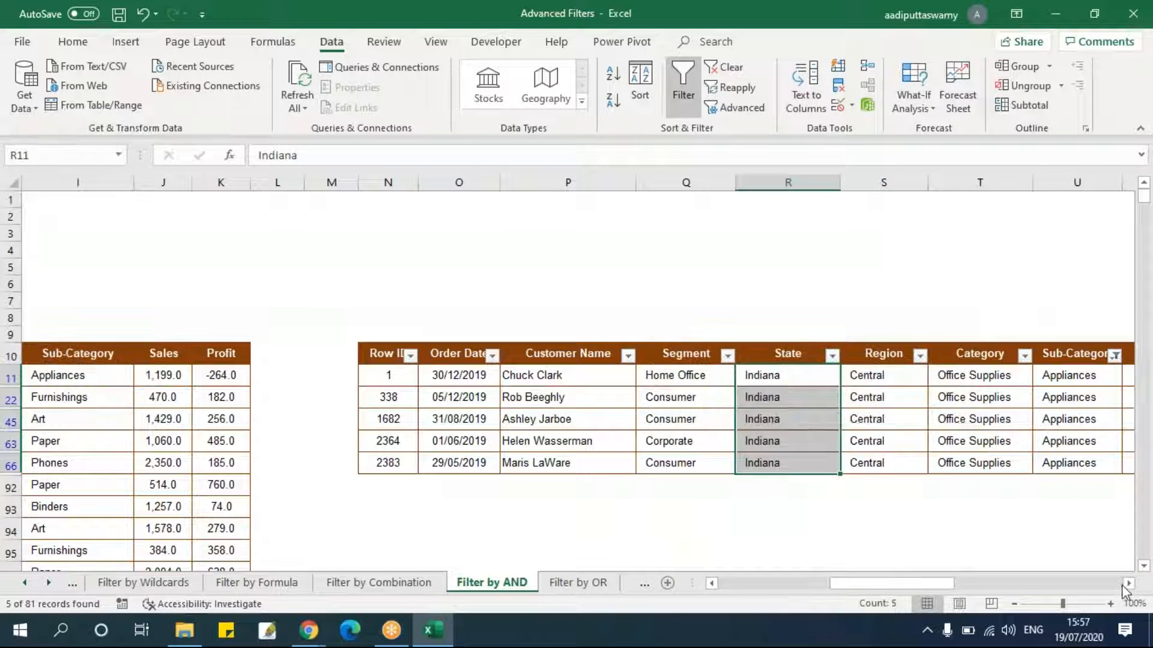
{"action": "left_click", "coordinate": [1129, 583]}
{"action": "left_click", "coordinate": [1127, 584]}
{"action": "left_click", "coordinate": [944, 356]}
{"action": "left_click", "coordinate": [775, 186]}
{"action": "left_click", "coordinate": [774, 200]}
{"action": "left_click", "coordinate": [842, 326]}
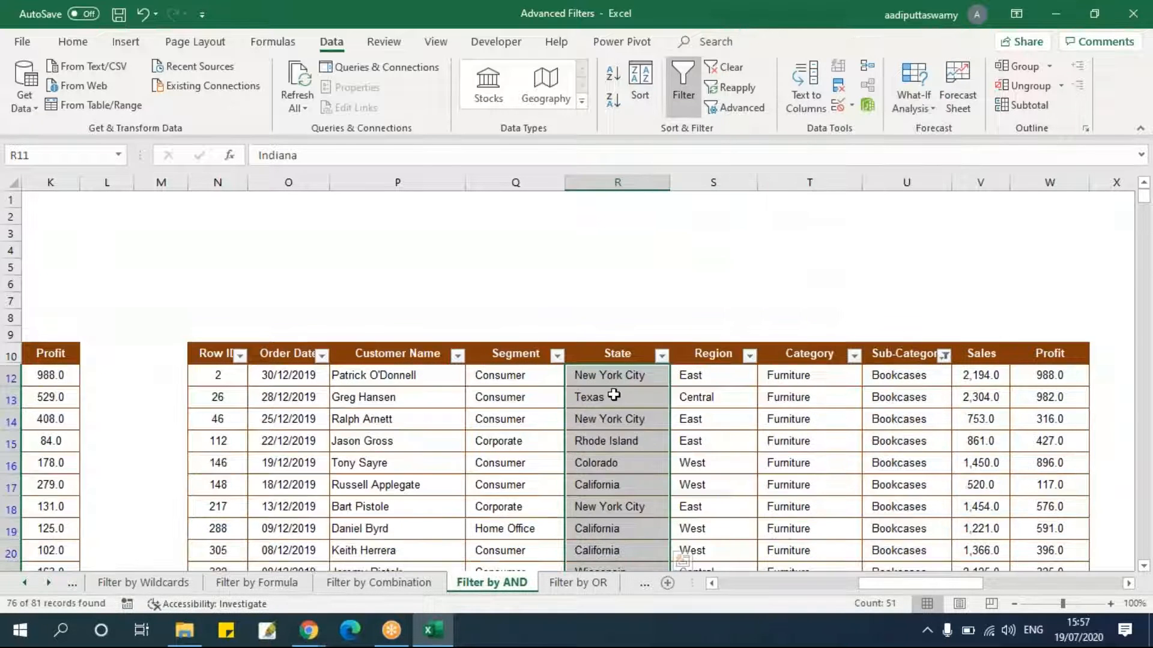
{"action": "left_click_drag", "start_coordinate": [612, 419], "coordinate": [618, 510]}
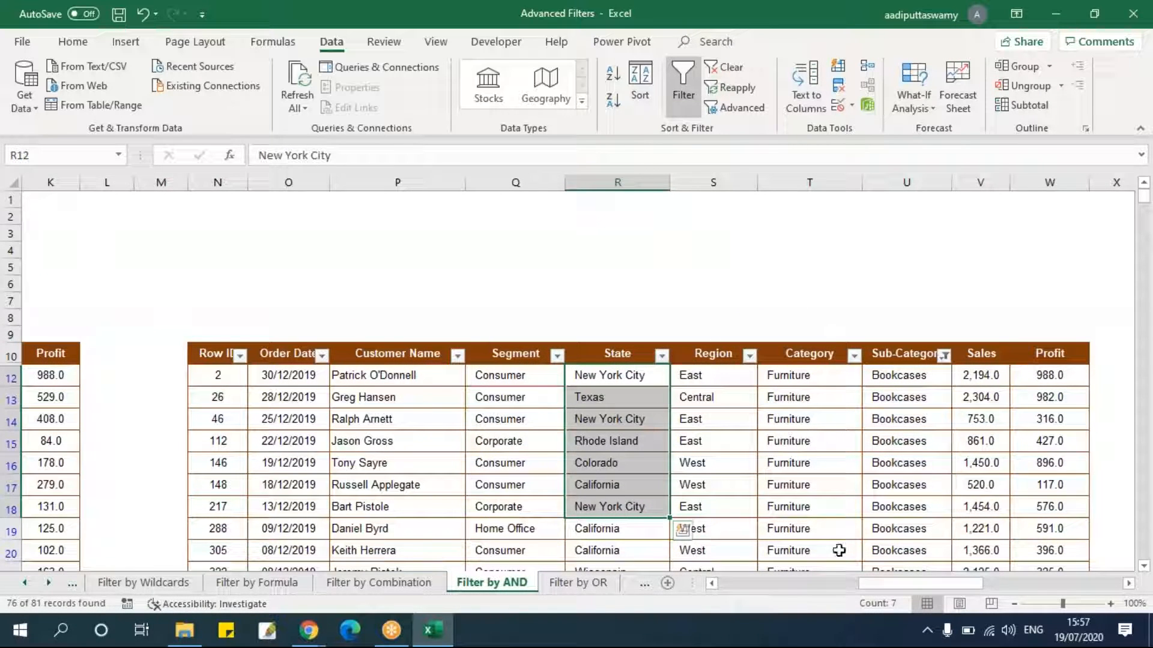
{"action": "left_click_drag", "start_coordinate": [888, 585], "coordinate": [747, 585]}
{"action": "left_click", "coordinate": [352, 267]}
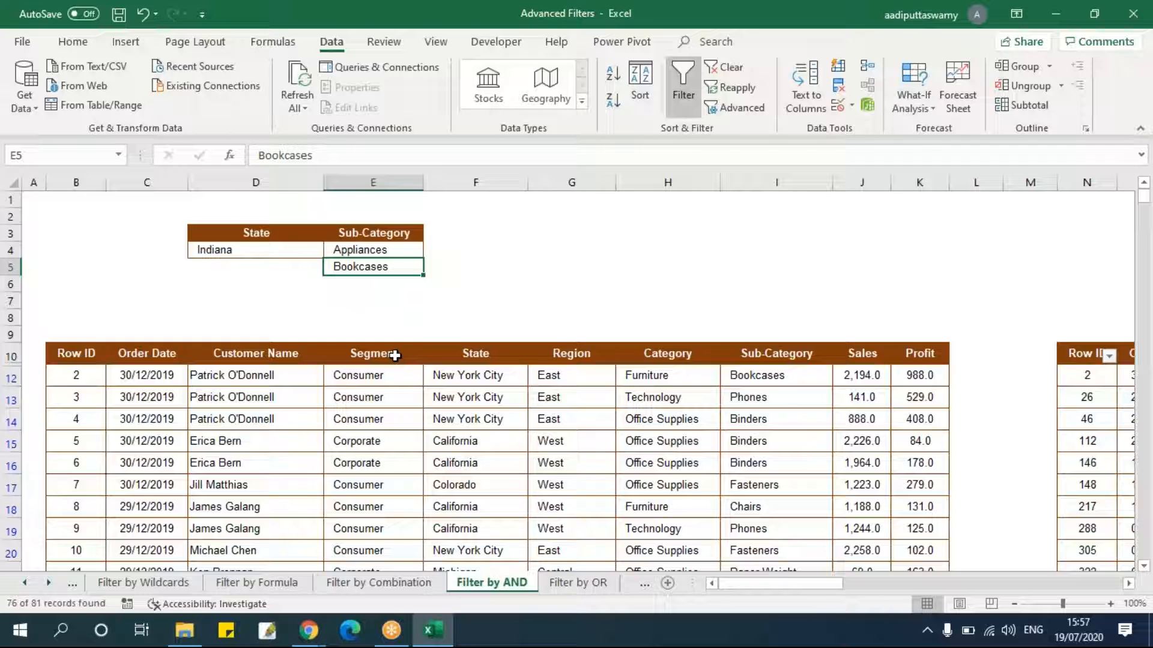
Copy Indiana into the State criterion cell D5 beside Bookcases.
{"action": "left_click", "coordinate": [279, 253]}
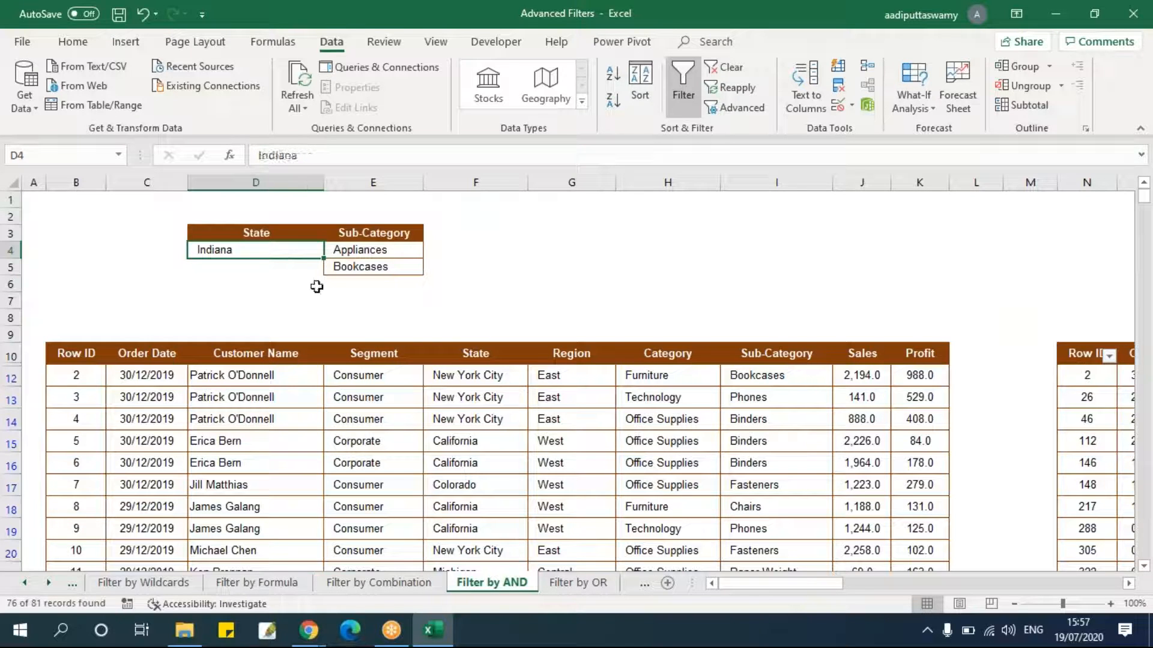
{"action": "key", "text": "ctrl+c"}
{"action": "left_click", "coordinate": [289, 271]}
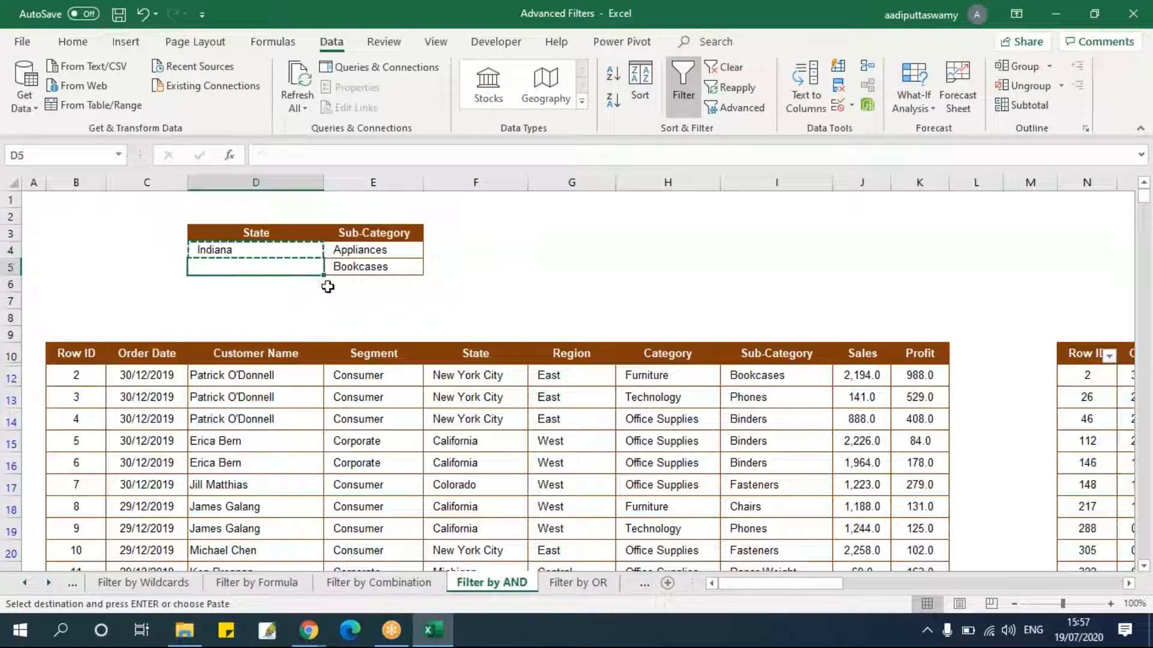
{"action": "key", "text": "ctrl+v"}
{"action": "left_click", "coordinate": [329, 301]}
{"action": "key", "text": "Escape"}
{"action": "left_click", "coordinate": [308, 315]}
{"action": "left_click", "coordinate": [377, 303]}
{"action": "left_click_drag", "start_coordinate": [275, 269], "coordinate": [355, 264]}
Open the State filter list of the extracted records and review the listed states.
{"action": "left_click_drag", "start_coordinate": [836, 583], "coordinate": [1015, 583]}
{"action": "left_click", "coordinate": [777, 355]}
{"action": "key", "text": "Escape"}
{"action": "left_click", "coordinate": [558, 411]}
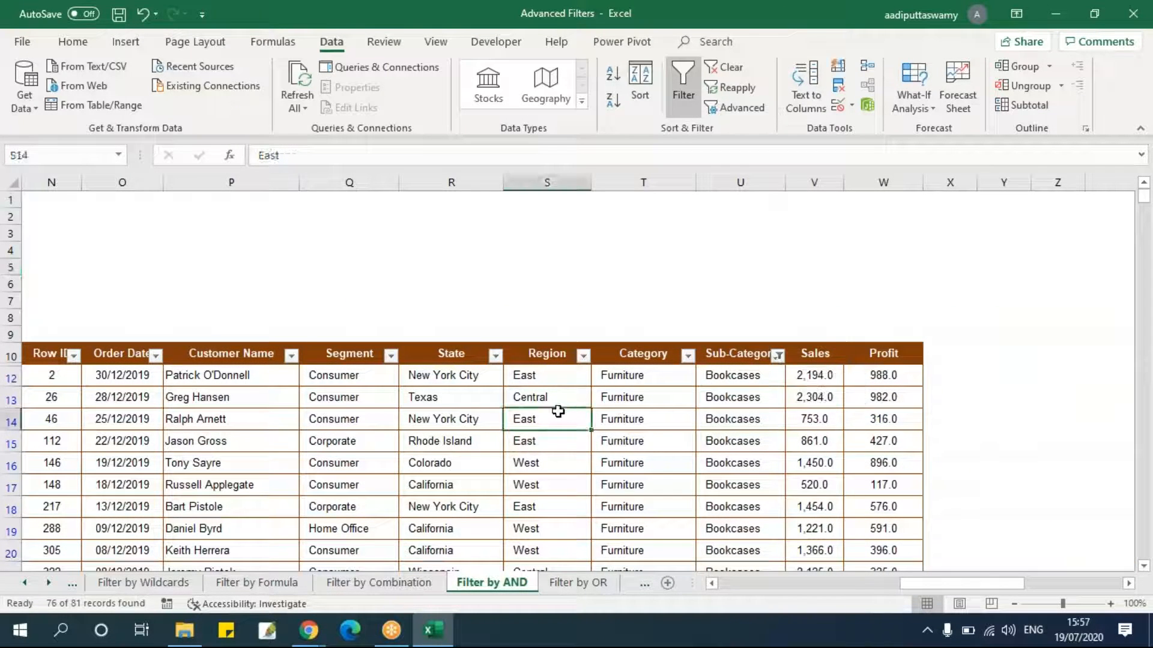
{"action": "left_click", "coordinate": [495, 355]}
{"action": "left_click_drag", "start_coordinate": [492, 191], "coordinate": [490, 206]}
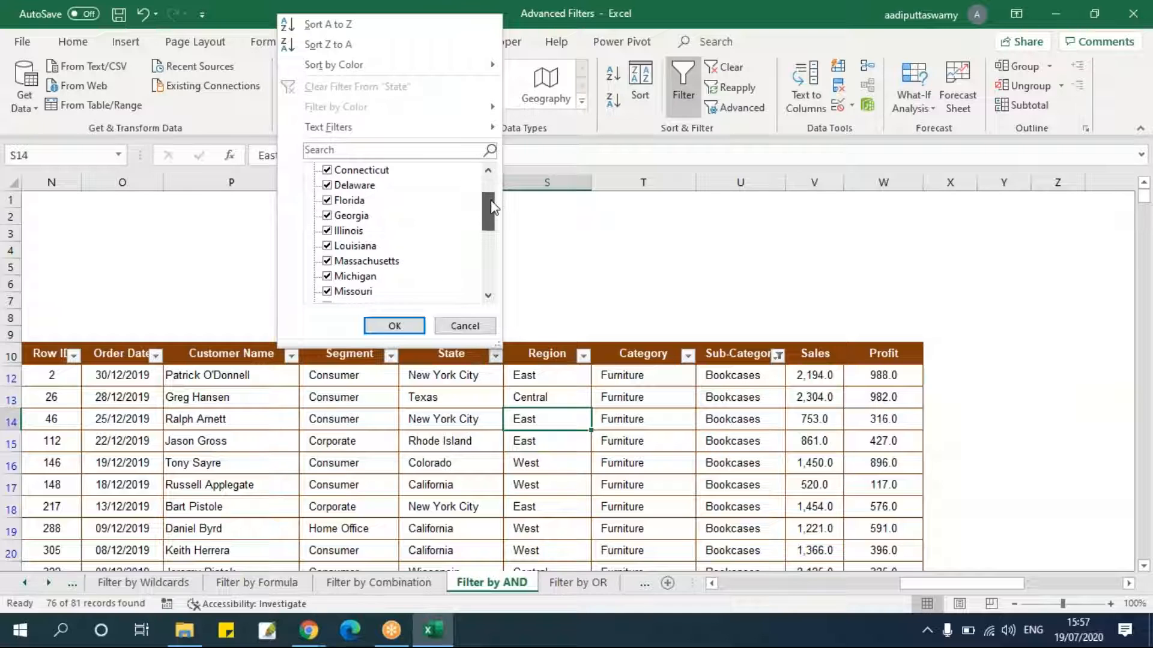
{"action": "left_click", "coordinate": [463, 326]}
{"action": "left_click_drag", "start_coordinate": [975, 588], "coordinate": [781, 588]}
{"action": "left_click", "coordinate": [437, 321]}
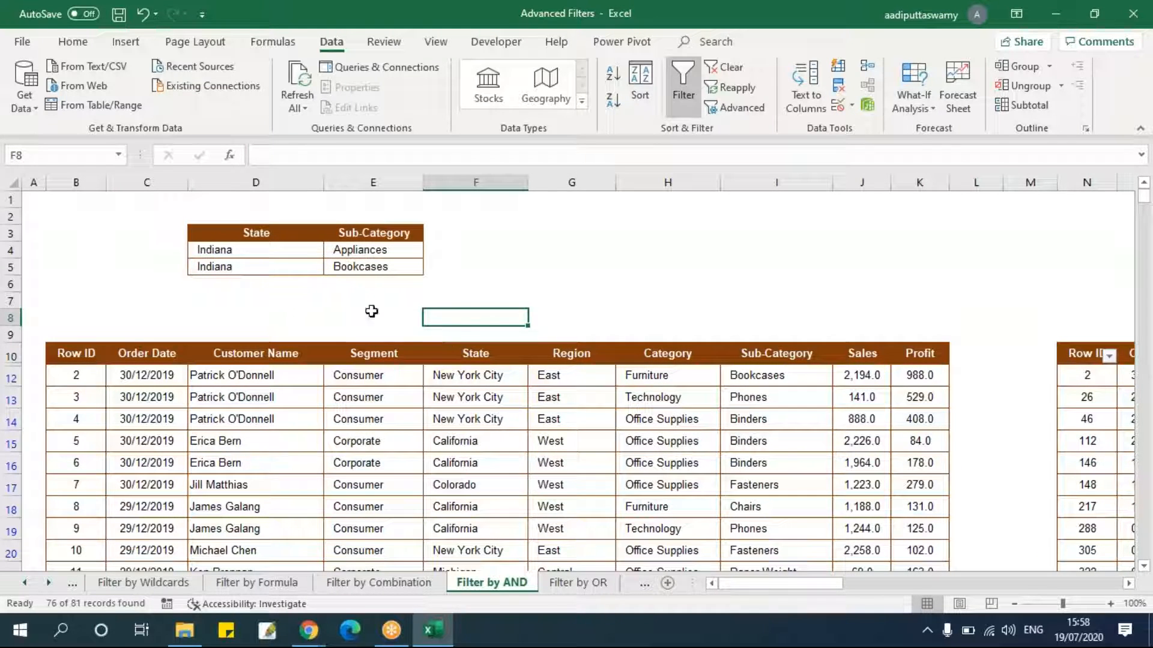
Clear the second criteria row under State and Sub-Category.
{"action": "left_click_drag", "start_coordinate": [263, 251], "coordinate": [356, 250]}
{"action": "left_click_drag", "start_coordinate": [259, 267], "coordinate": [401, 286]}
{"action": "key", "text": "Delete"}
{"action": "left_click", "coordinate": [461, 298]}
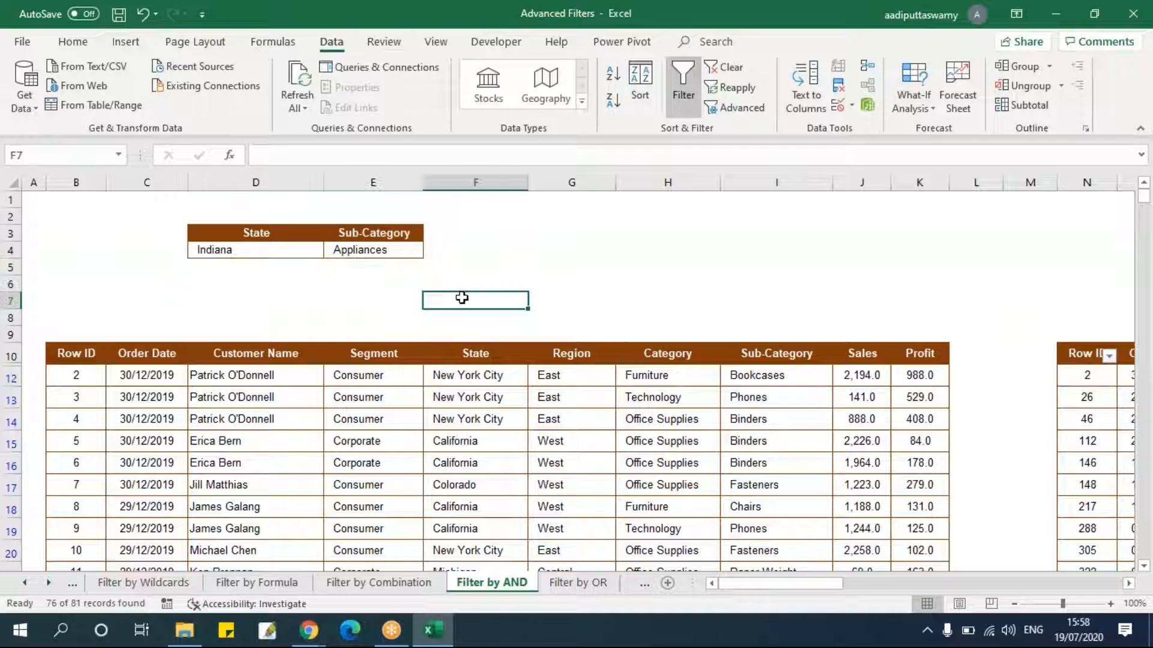
{"action": "left_click", "coordinate": [338, 265]}
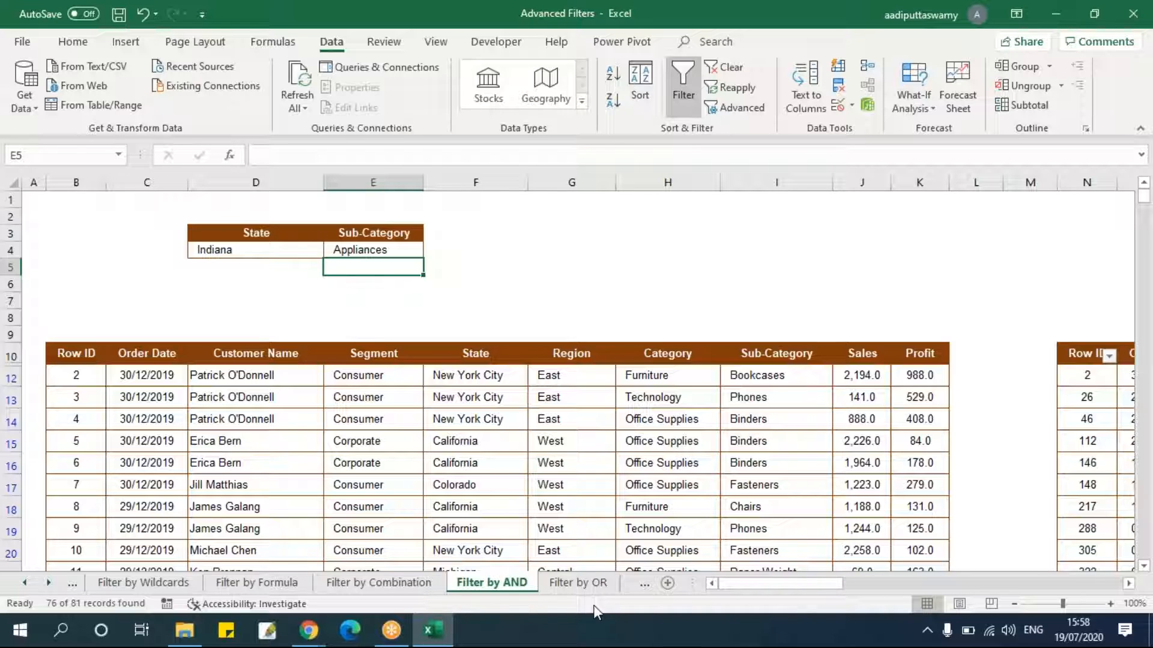
Switch to the Filter Only Specific Columns sheet and review its data table.
{"action": "left_click", "coordinate": [576, 583]}
{"action": "left_click", "coordinate": [634, 590]}
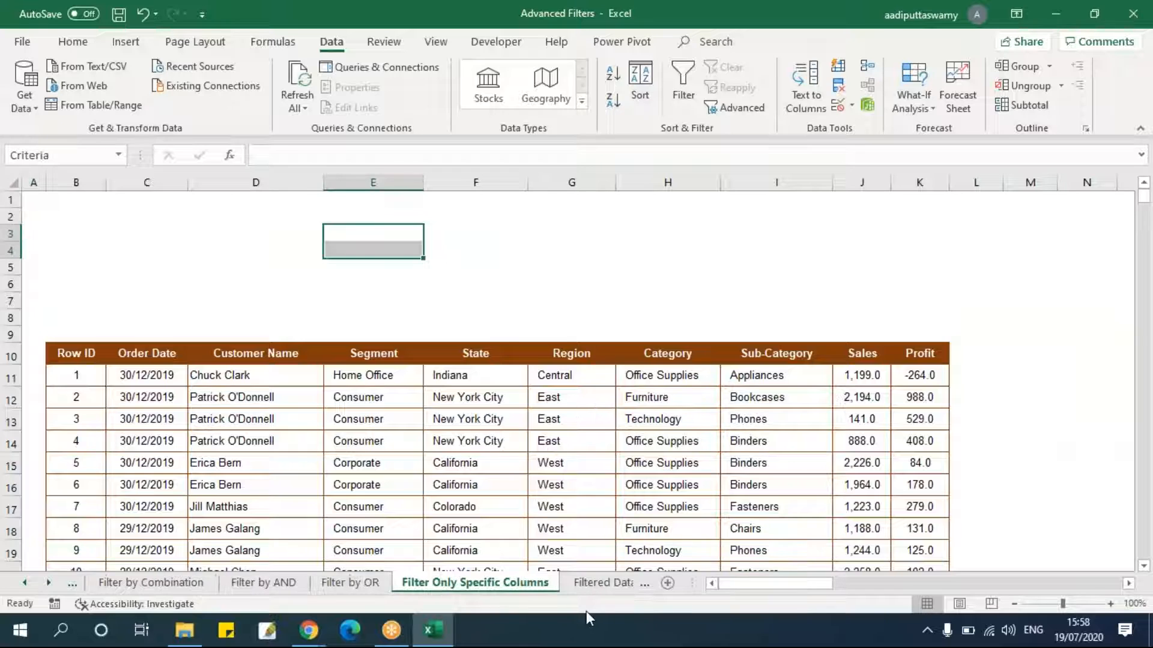
{"action": "left_click", "coordinate": [534, 465]}
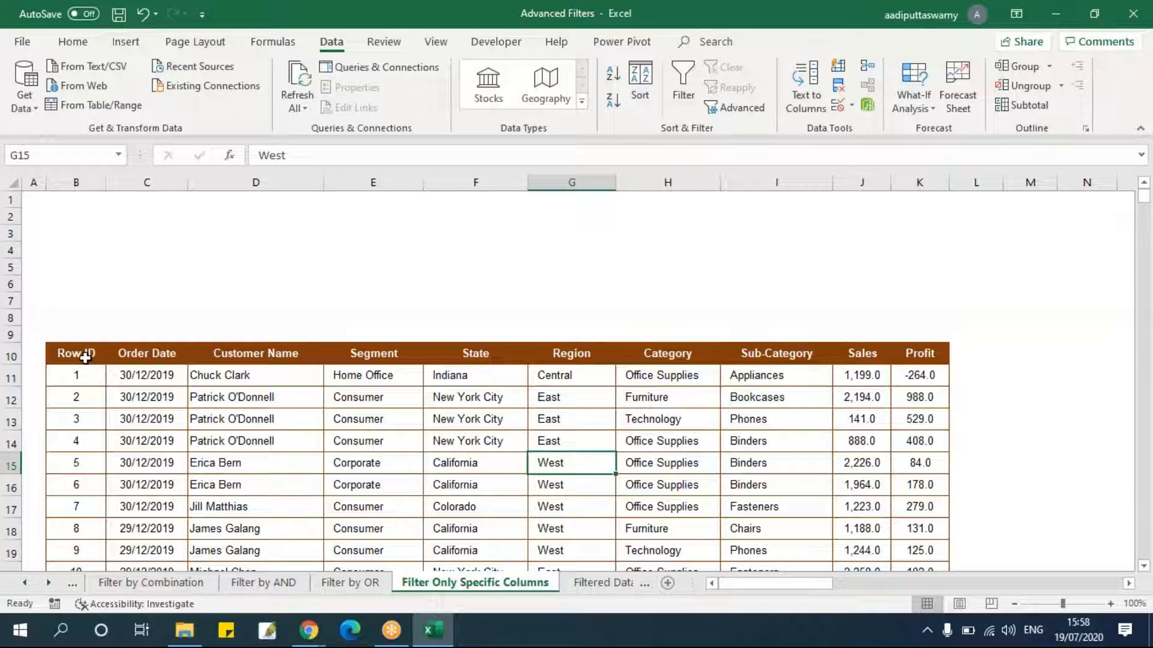
{"action": "left_click_drag", "start_coordinate": [86, 359], "coordinate": [920, 419]}
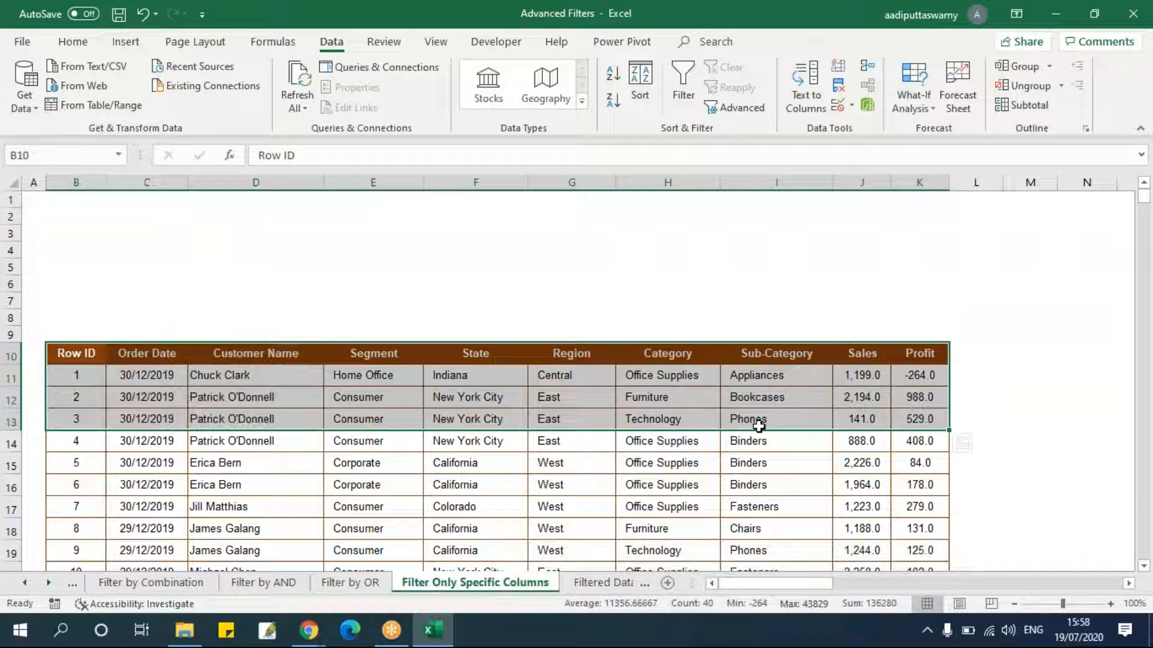
{"action": "left_click", "coordinate": [751, 420]}
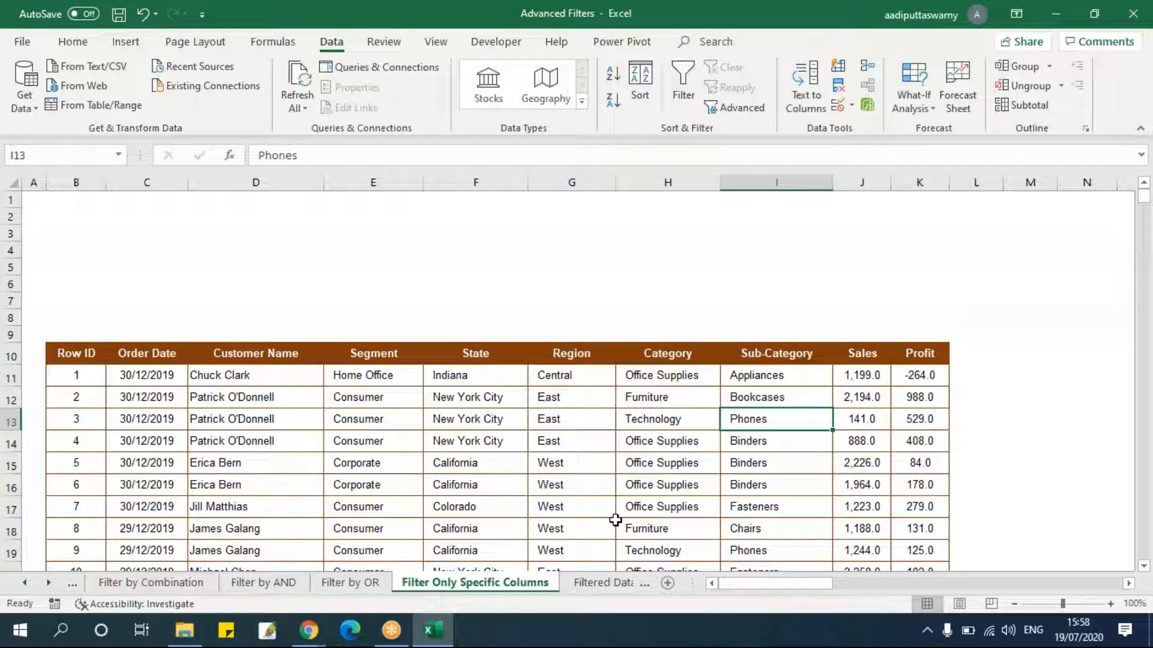
{"action": "left_click_drag", "start_coordinate": [880, 359], "coordinate": [866, 376]}
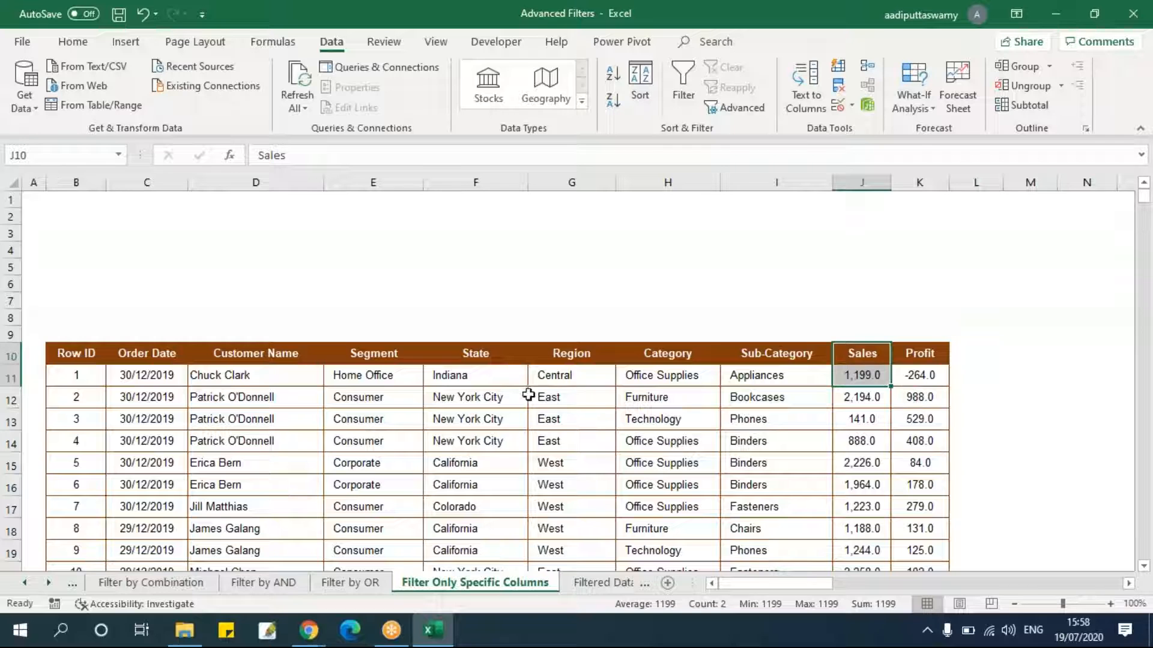
Copy the Order Date header into cell M10.
{"action": "left_click", "coordinate": [165, 355]}
{"action": "key", "text": "ctrl+c"}
{"action": "key", "text": "Right"}
{"action": "key", "text": "Right"}
{"action": "key", "text": "Right"}
{"action": "key", "text": "Right"}
{"action": "key", "text": "Right"}
{"action": "key", "text": "Right"}
{"action": "key", "text": "Right"}
{"action": "key", "text": "Right"}
{"action": "key", "text": "Right"}
{"action": "key", "text": "Right"}
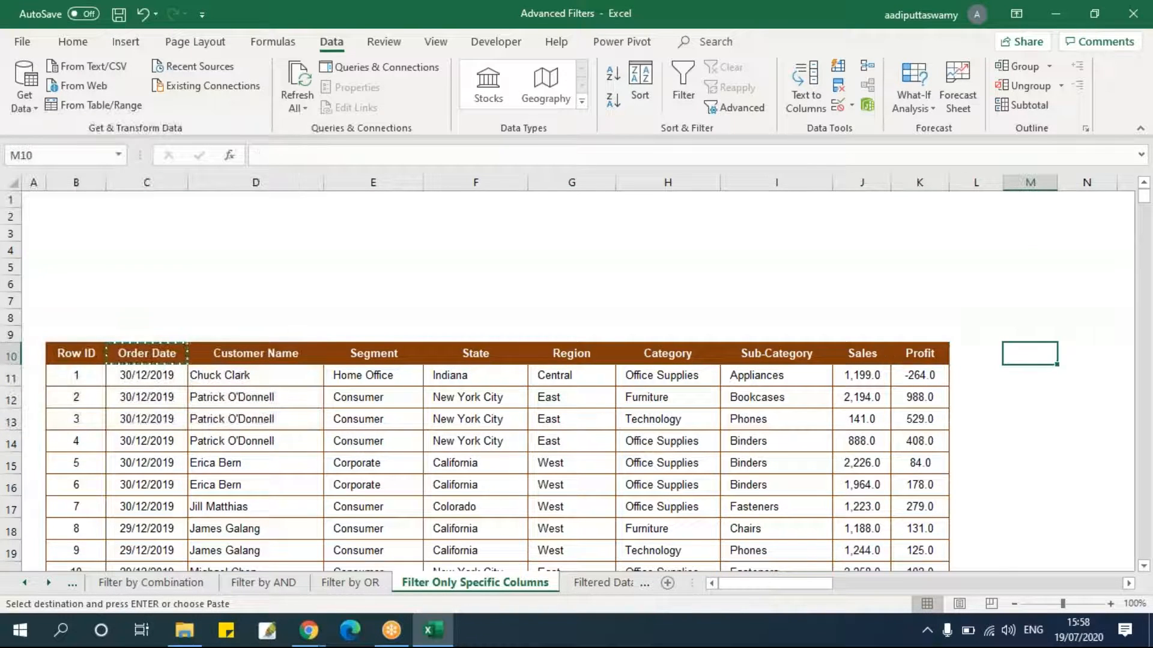
{"action": "key", "text": "ctrl+v"}
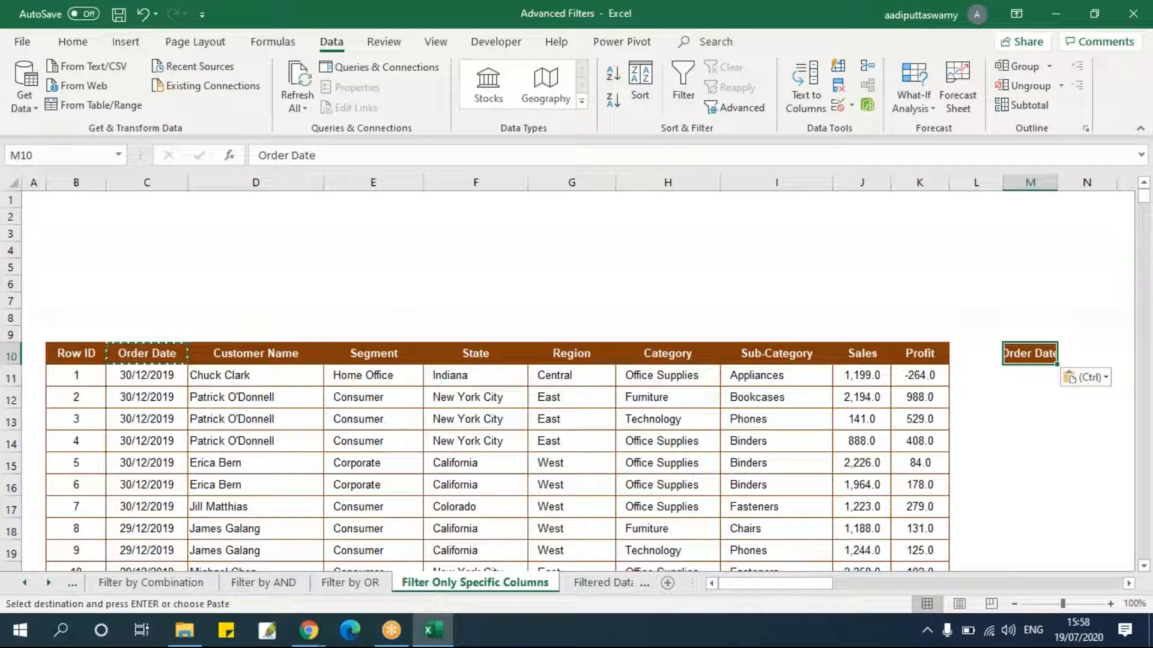
Copy the Customer Name header into cell N10.
{"action": "left_click", "coordinate": [237, 360]}
{"action": "key", "text": "ctrl+c"}
{"action": "key", "text": "Right"}
{"action": "key", "text": "Right"}
{"action": "key", "text": "Right"}
{"action": "key", "text": "Right"}
{"action": "key", "text": "Right"}
{"action": "key", "text": "Right"}
{"action": "key", "text": "Right"}
{"action": "key", "text": "Right"}
{"action": "key", "text": "Right"}
{"action": "key", "text": "Right"}
{"action": "key", "text": "ctrl+v"}
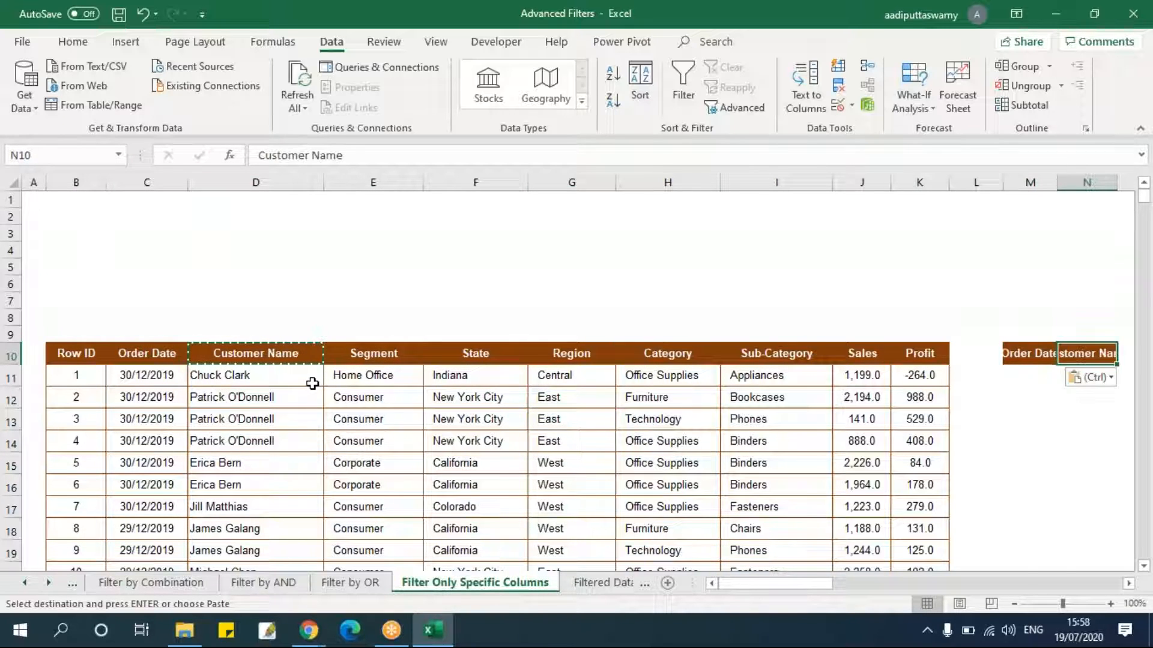
Copy the State header into cell O10.
{"action": "left_click", "coordinate": [794, 357]}
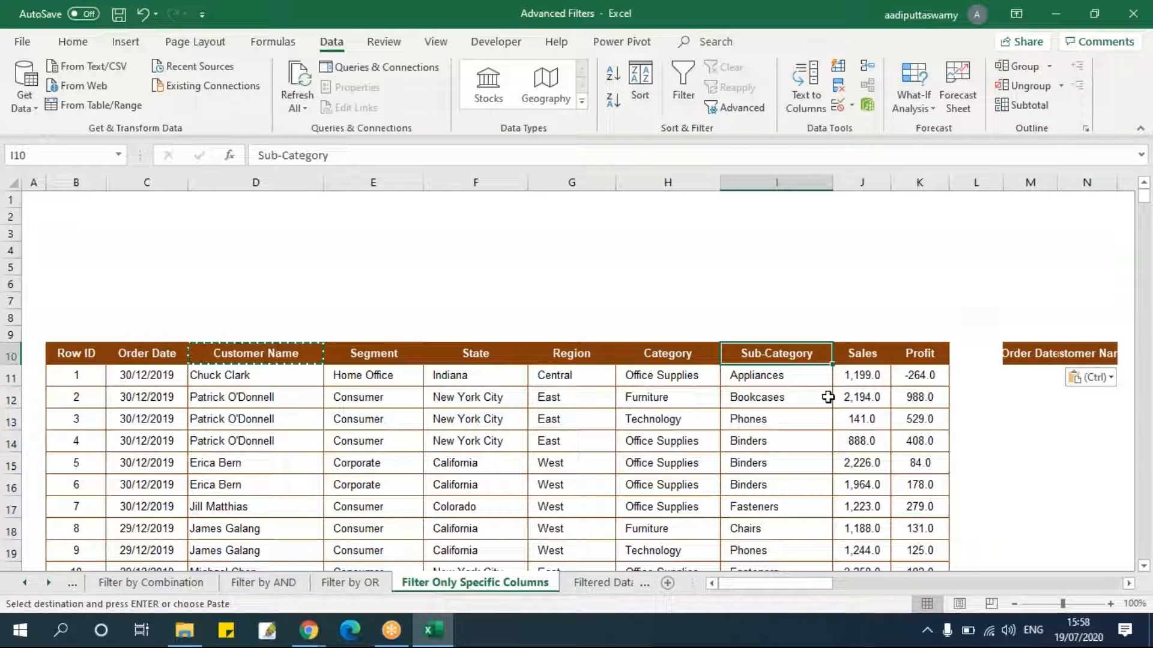
{"action": "key", "text": "ctrl"}
{"action": "key", "text": "Escape"}
{"action": "key", "text": "Escape"}
{"action": "key", "text": "Left"}
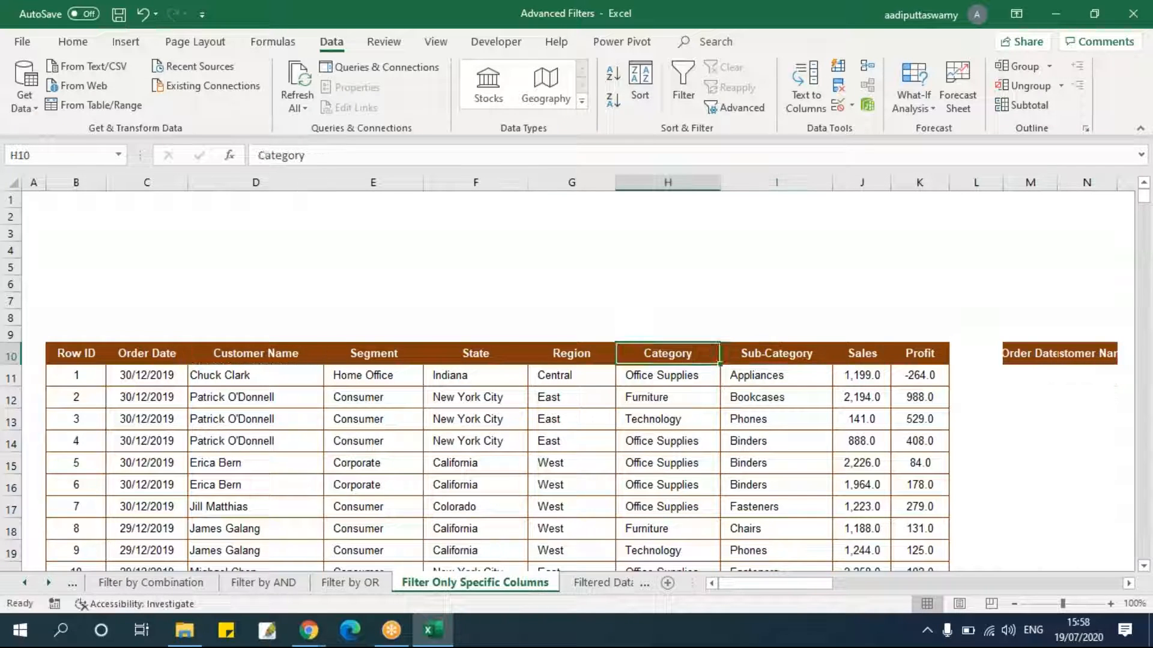
{"action": "key", "text": "Left"}
{"action": "key", "text": "Left"}
{"action": "key", "text": "ctrl+c"}
{"action": "key", "text": "Right"}
{"action": "key", "text": "Right"}
{"action": "key", "text": "Right"}
{"action": "key", "text": "Right"}
{"action": "key", "text": "Right"}
{"action": "key", "text": "Right"}
{"action": "key", "text": "Right"}
{"action": "key", "text": "Right"}
{"action": "key", "text": "Right"}
{"action": "key", "text": "Right"}
{"action": "key", "text": "Right"}
{"action": "key", "text": "Right"}
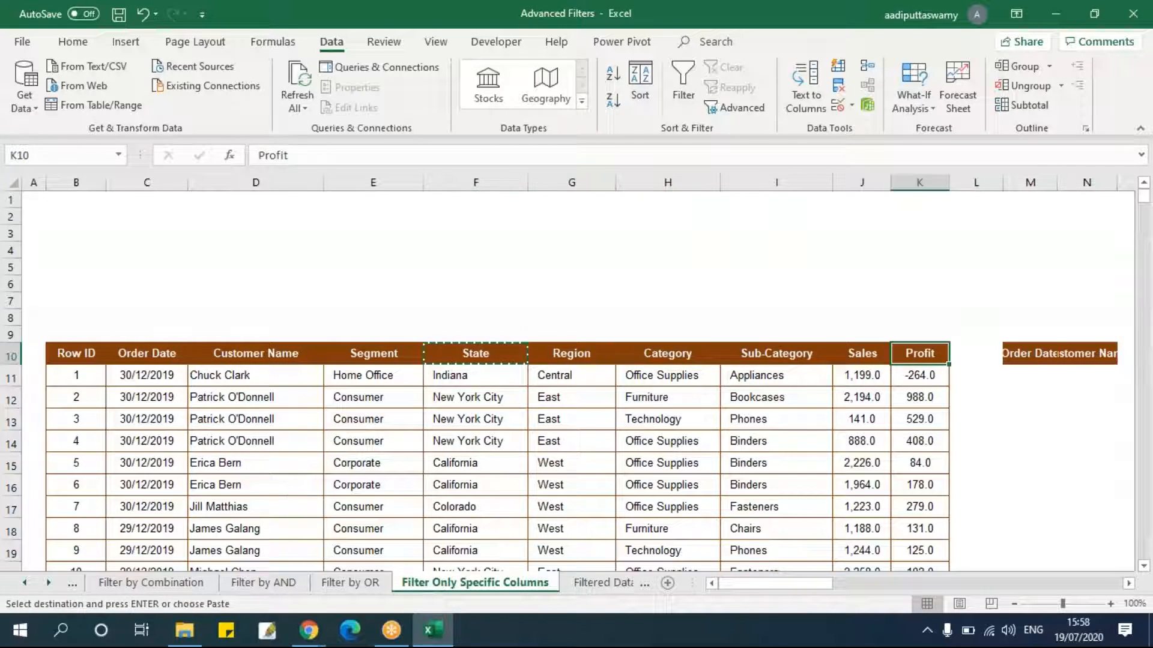
{"action": "key", "text": "Left"}
{"action": "key", "text": "Left"}
{"action": "key", "text": "Left"}
{"action": "key", "text": "Left"}
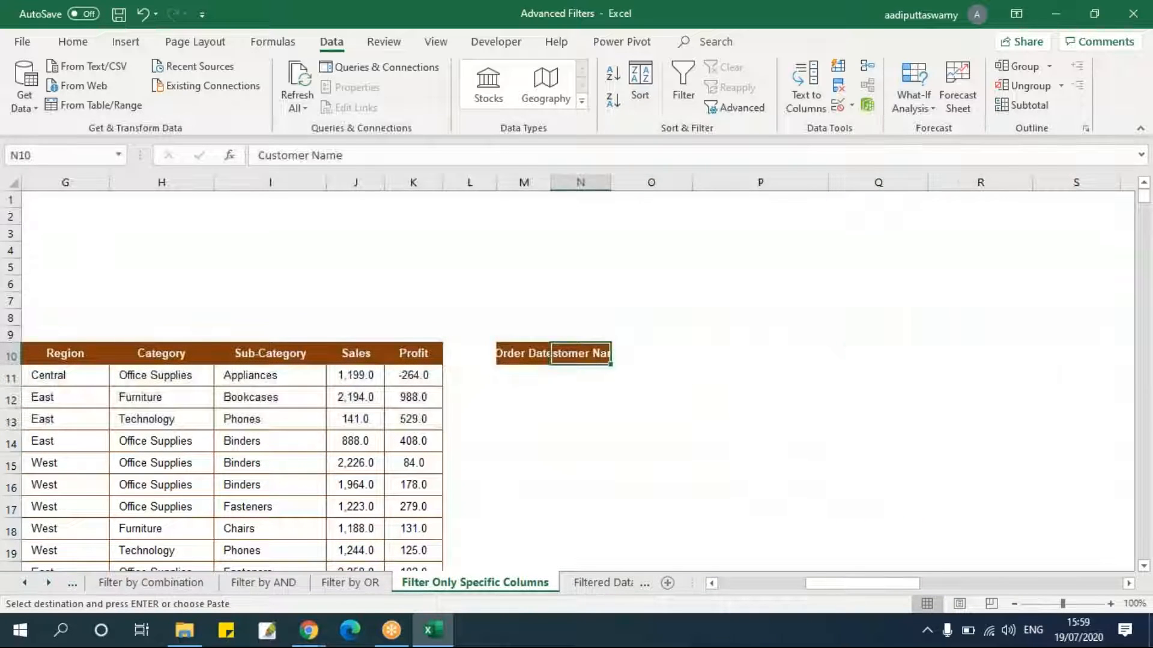
{"action": "key", "text": "Right"}
{"action": "key", "text": "ctrl+v"}
Copy the Sub-Category and Sales headers into cells P10:Q10.
{"action": "key", "text": "Left"}
{"action": "key", "text": "Left"}
{"action": "key", "text": "Left"}
{"action": "key", "text": "Left"}
{"action": "key", "text": "Left"}
{"action": "key", "text": "Left"}
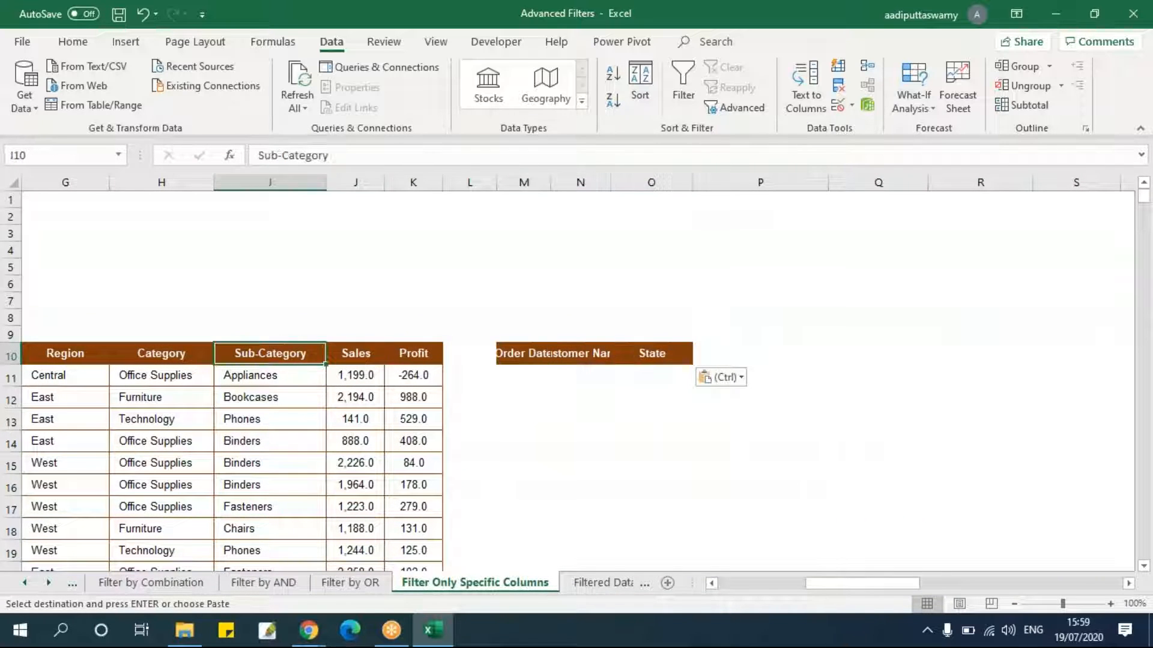
{"action": "key", "text": "shift+Right"}
{"action": "key", "text": "ctrl+c"}
{"action": "key", "text": "Right"}
{"action": "key", "text": "Right"}
{"action": "key", "text": "Right"}
{"action": "key", "text": "Right"}
{"action": "key", "text": "Right"}
{"action": "key", "text": "Right"}
{"action": "key", "text": "Right"}
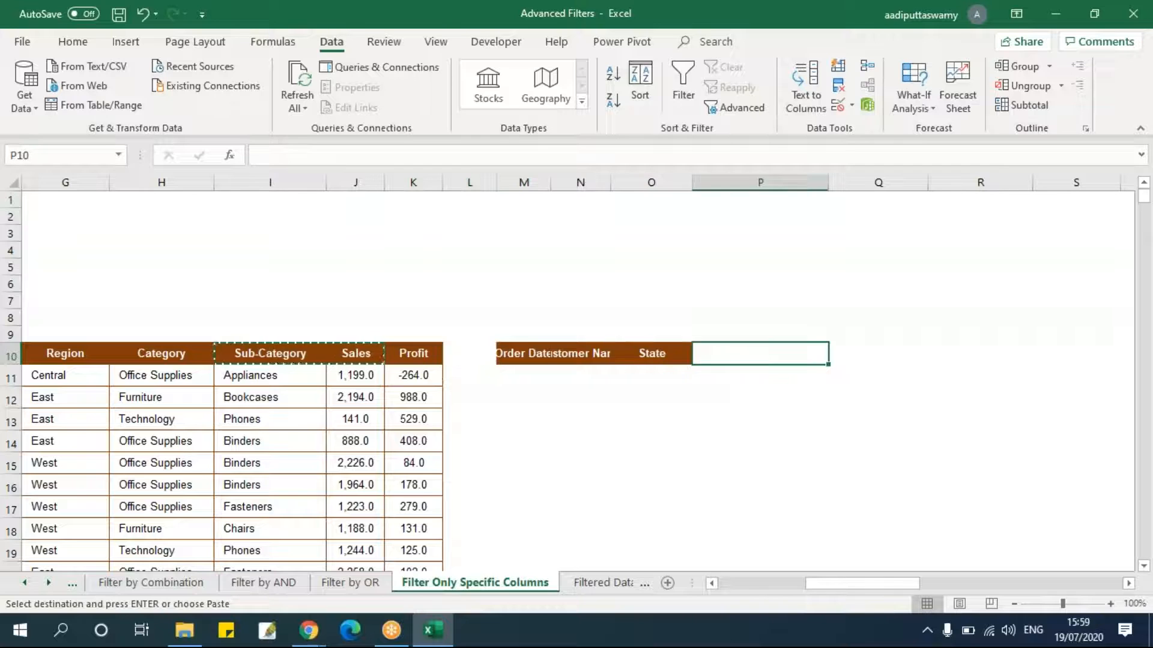
{"action": "key", "text": "ctrl+v"}
{"action": "key", "text": "Escape"}
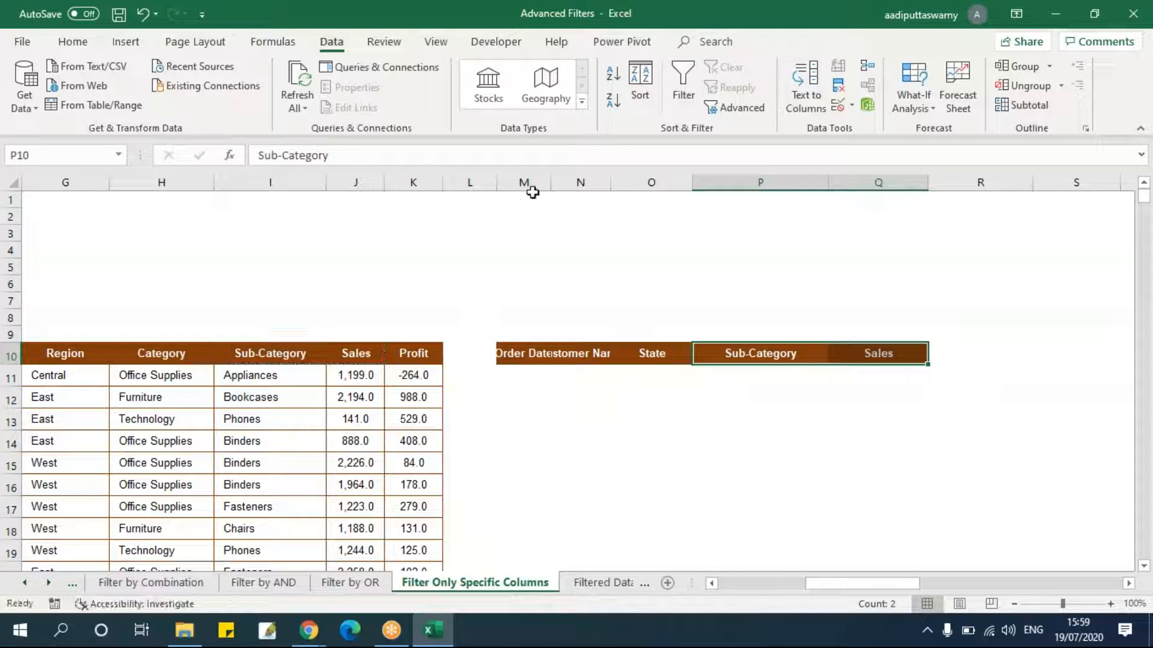
Adjust the widths of columns M to Q to fit the copied headers.
{"action": "left_click", "coordinate": [525, 182]}
{"action": "left_click", "coordinate": [879, 183], "text": "shift"}
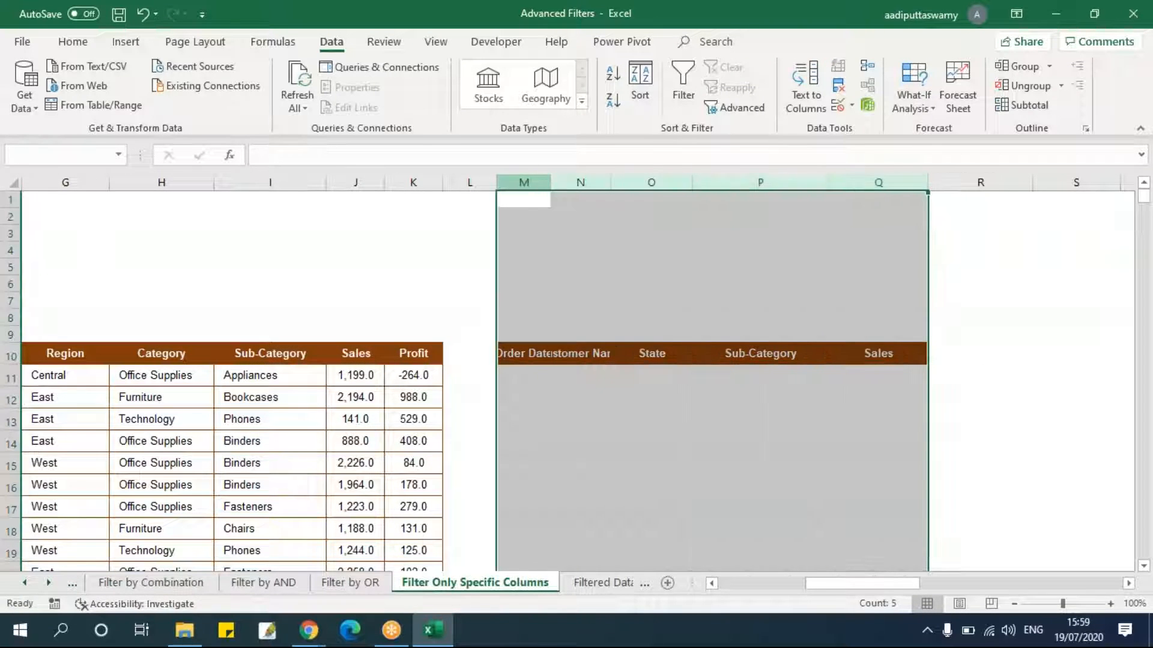
{"action": "double_click", "coordinate": [928, 183]}
{"action": "left_click_drag", "start_coordinate": [561, 183], "coordinate": [593, 183]}
{"action": "left_click", "coordinate": [624, 268]}
{"action": "left_click_drag", "start_coordinate": [675, 183], "coordinate": [712, 186]}
{"action": "left_click_drag", "start_coordinate": [793, 183], "coordinate": [821, 192]}
{"action": "left_click_drag", "start_coordinate": [907, 183], "coordinate": [918, 190]}
{"action": "left_click_drag", "start_coordinate": [998, 186], "coordinate": [1011, 190]}
{"action": "left_click", "coordinate": [960, 419]}
{"action": "left_click_drag", "start_coordinate": [901, 585], "coordinate": [787, 594]}
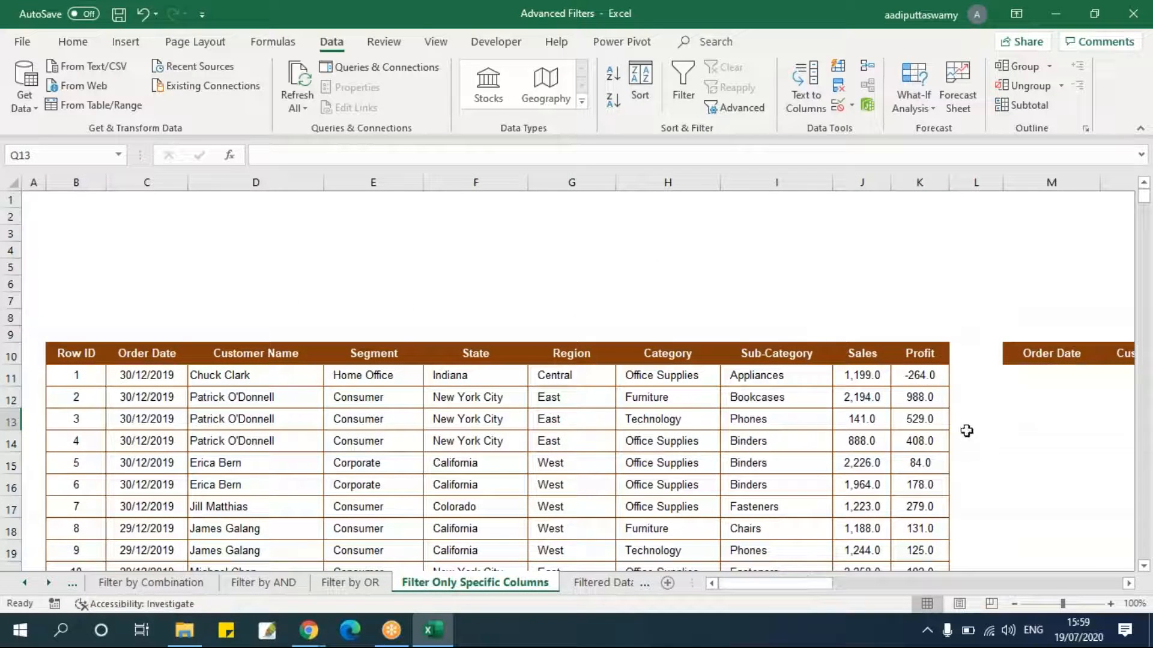
Create a Sales criterion in J3:J4 with the condition >2000.
{"action": "left_click_drag", "start_coordinate": [865, 354], "coordinate": [870, 376]}
{"action": "key", "text": "ctrl+c"}
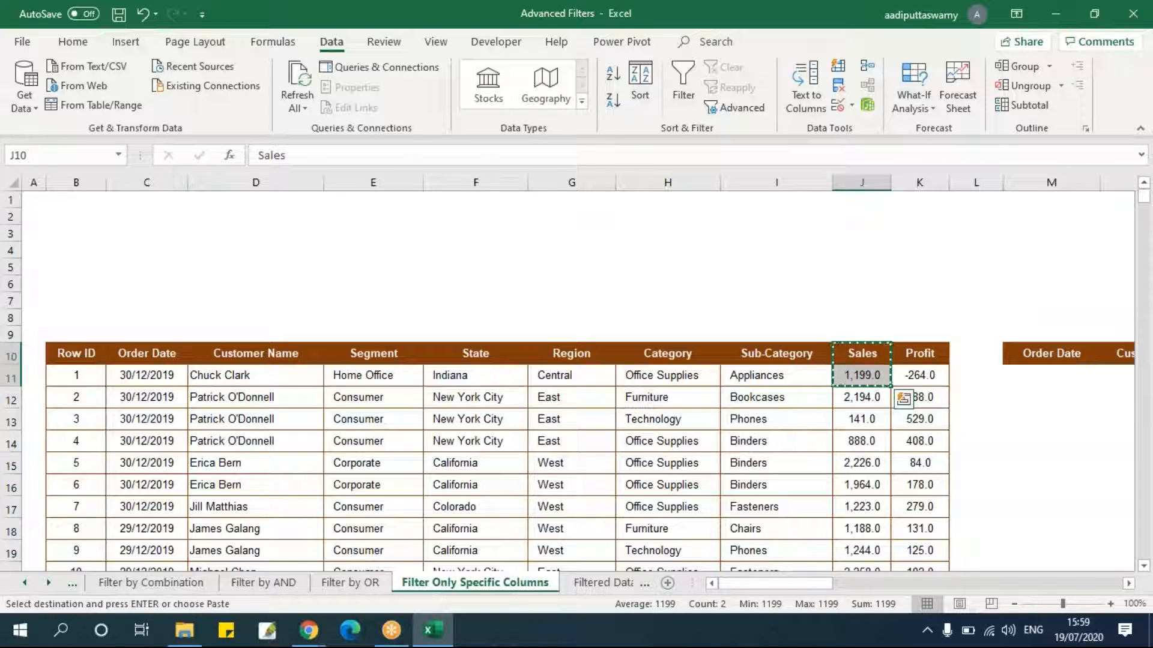
{"action": "left_click", "coordinate": [862, 234]}
{"action": "key", "text": "ctrl+v"}
{"action": "left_click", "coordinate": [863, 249]}
{"action": "double_click", "coordinate": [864, 249]}
{"action": "left_click_drag", "start_coordinate": [847, 250], "coordinate": [1000, 241]}
{"action": "type", "text": ">20"}
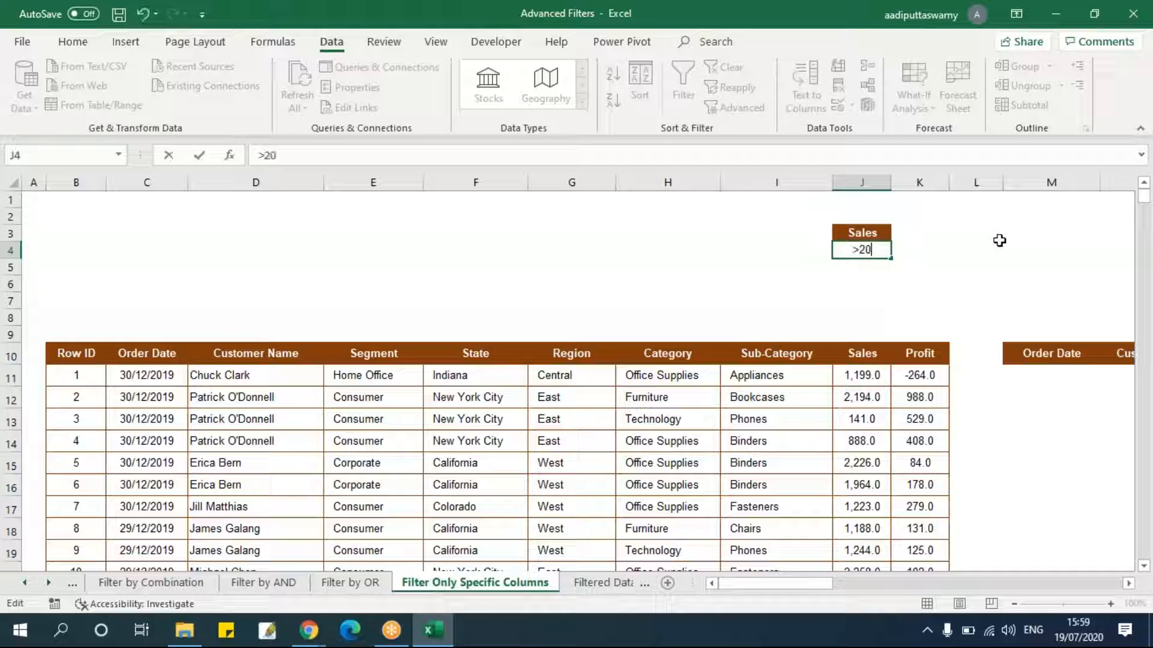
{"action": "key", "text": "Return"}
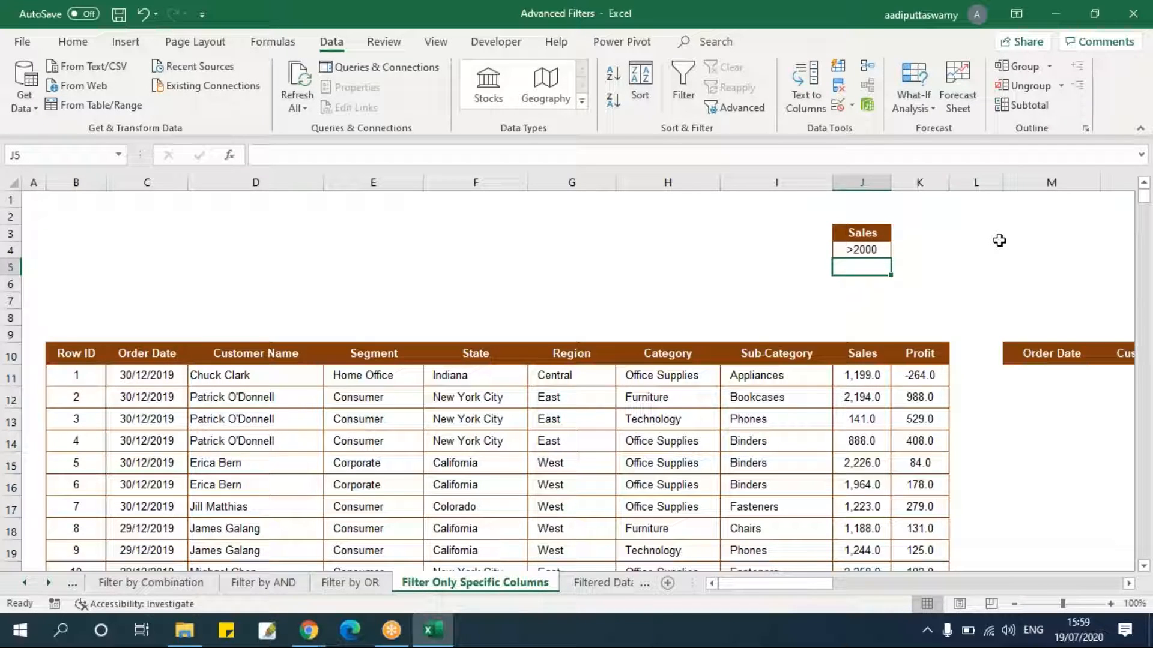
Open Advanced Filter for the data table, choose copying to another location, and set the list range to B10:K3322.
{"action": "left_click", "coordinate": [103, 354]}
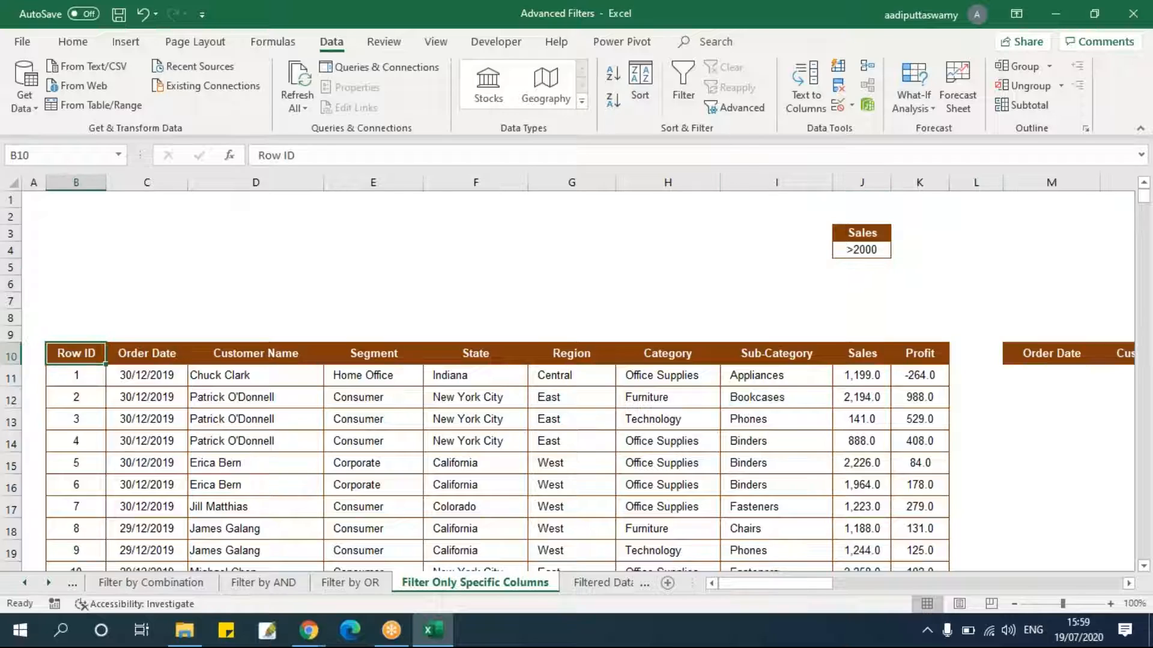
{"action": "left_click", "coordinate": [729, 110]}
{"action": "left_click", "coordinate": [595, 278]}
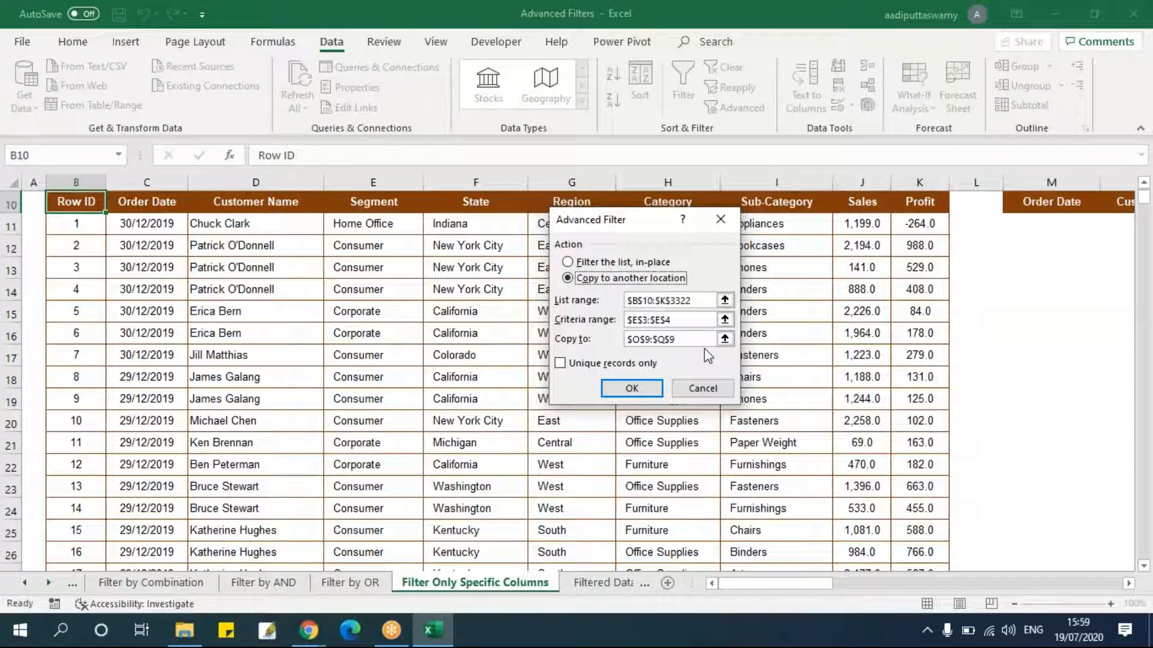
{"action": "left_click", "coordinate": [725, 300]}
{"action": "left_click", "coordinate": [90, 202]}
{"action": "key", "text": "ctrl+shift+Right"}
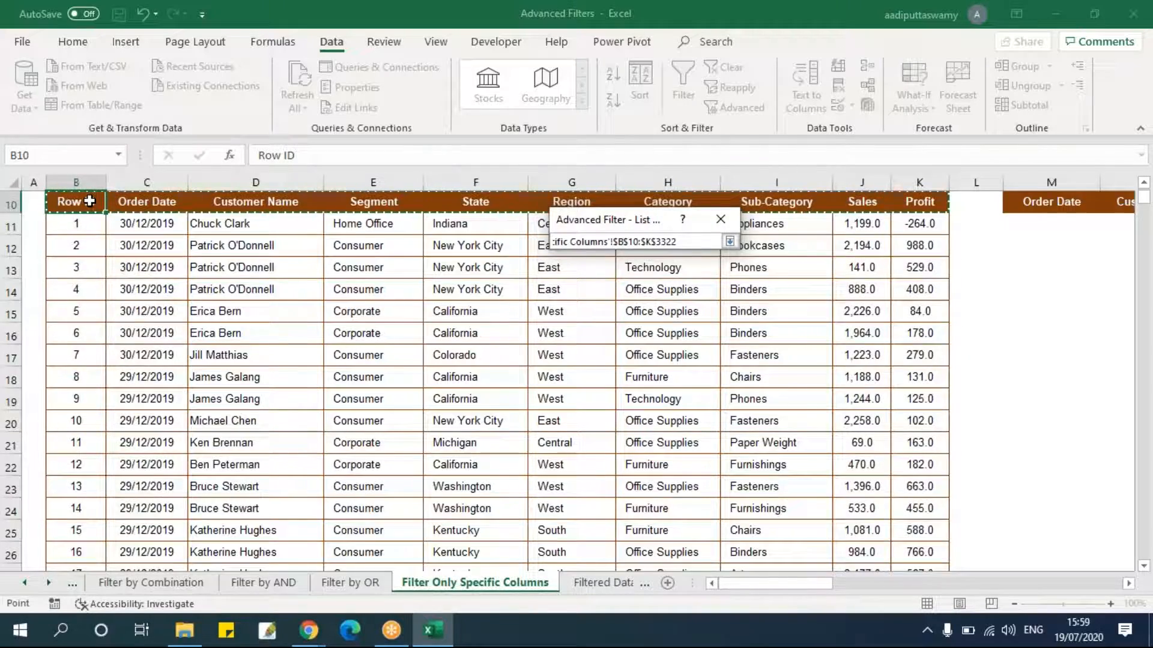
{"action": "key", "text": "ctrl+shift+Down"}
{"action": "left_click", "coordinate": [729, 241]}
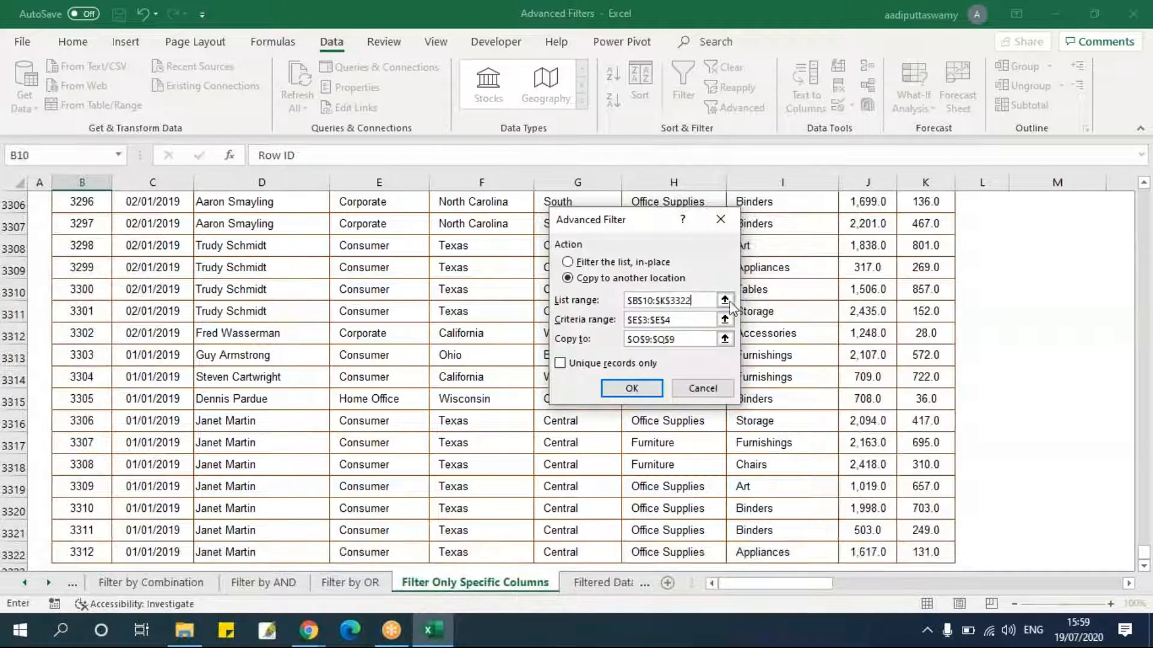
Set the criteria range to the Sales criterion in J3:J4.
{"action": "left_click", "coordinate": [724, 320]}
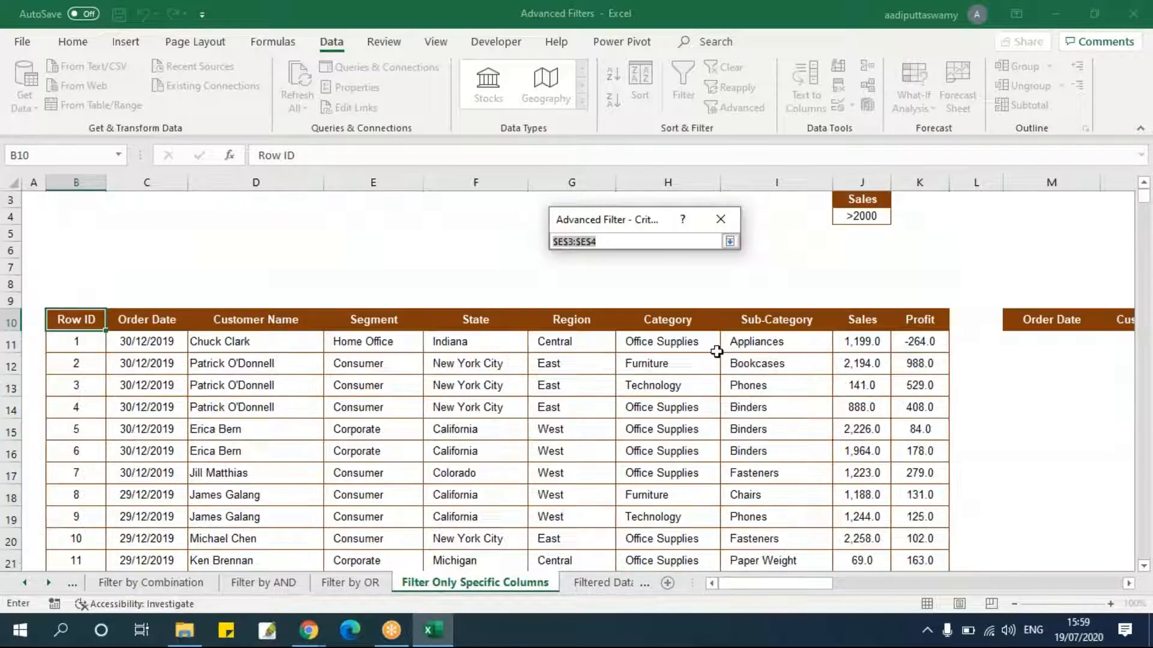
{"action": "left_click", "coordinate": [730, 241]}
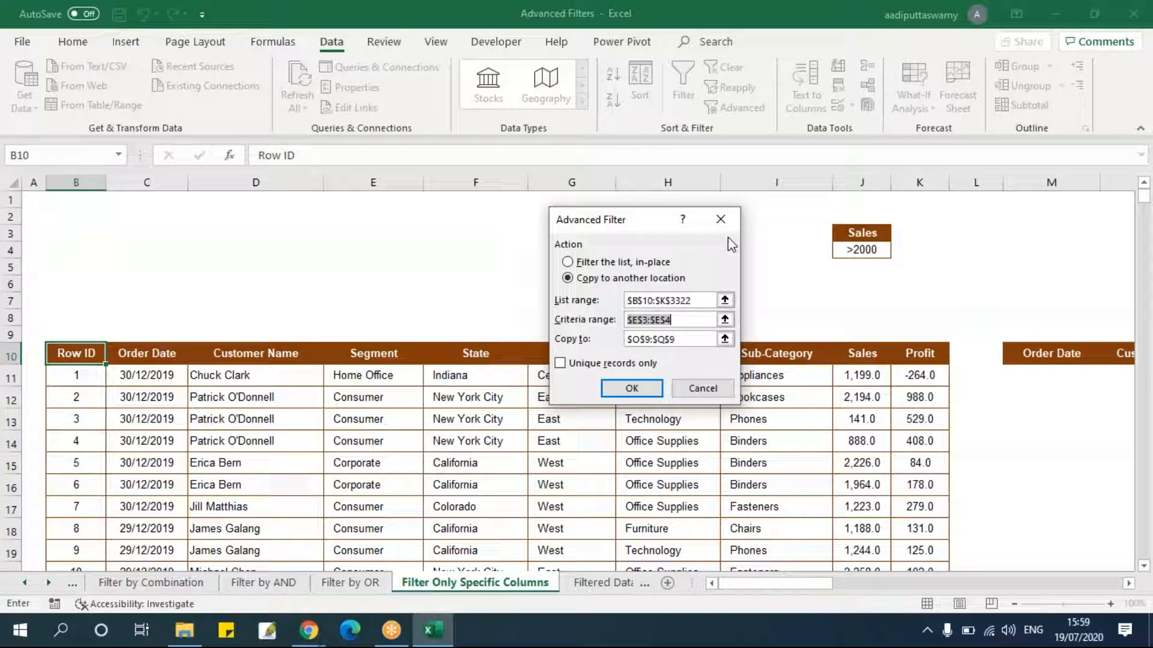
{"action": "left_click", "coordinate": [725, 321]}
{"action": "left_click_drag", "start_coordinate": [862, 233], "coordinate": [862, 250]}
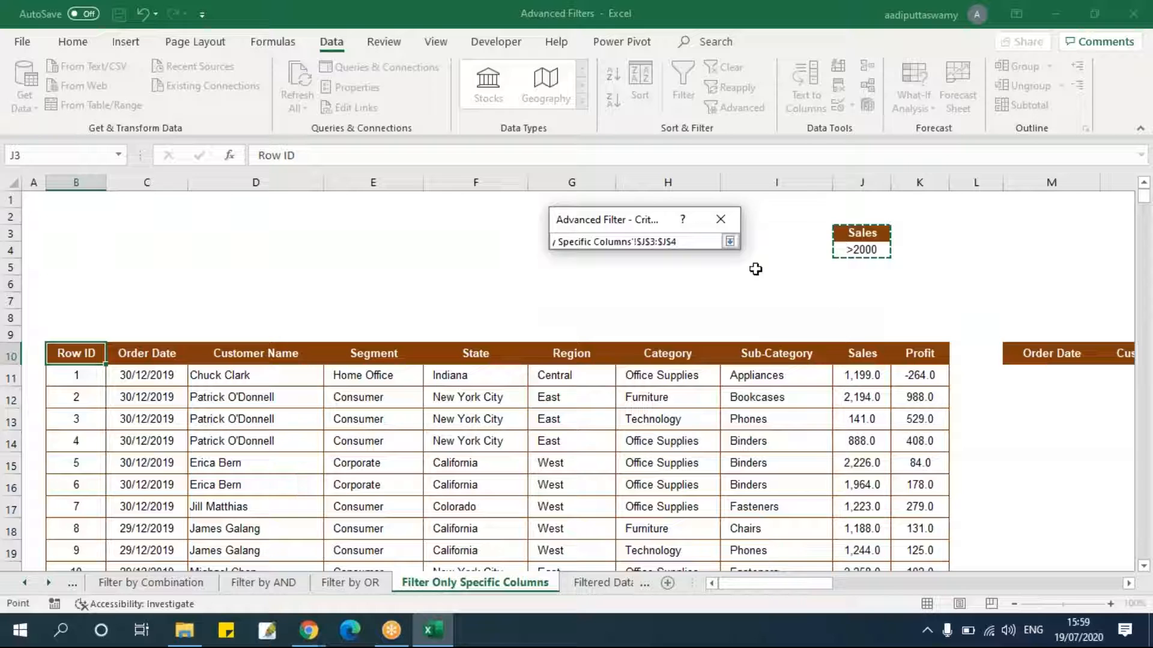
{"action": "left_click", "coordinate": [730, 241]}
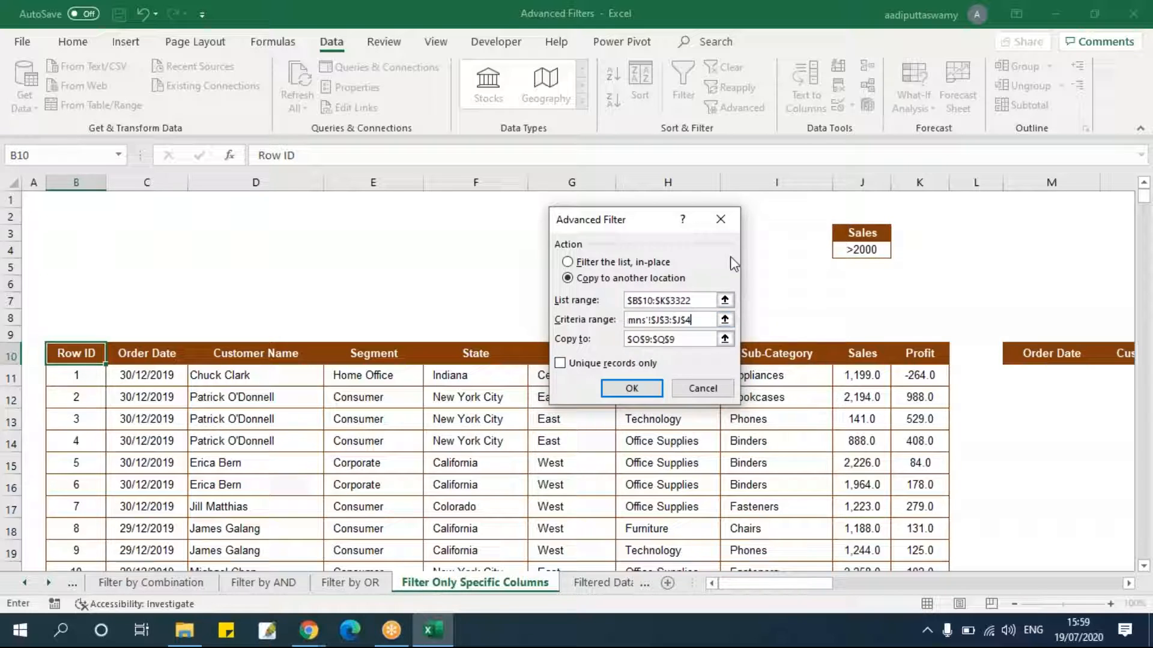
Set the copy-to range to the headers in M10:Q10 and run the filter.
{"action": "left_click", "coordinate": [725, 340]}
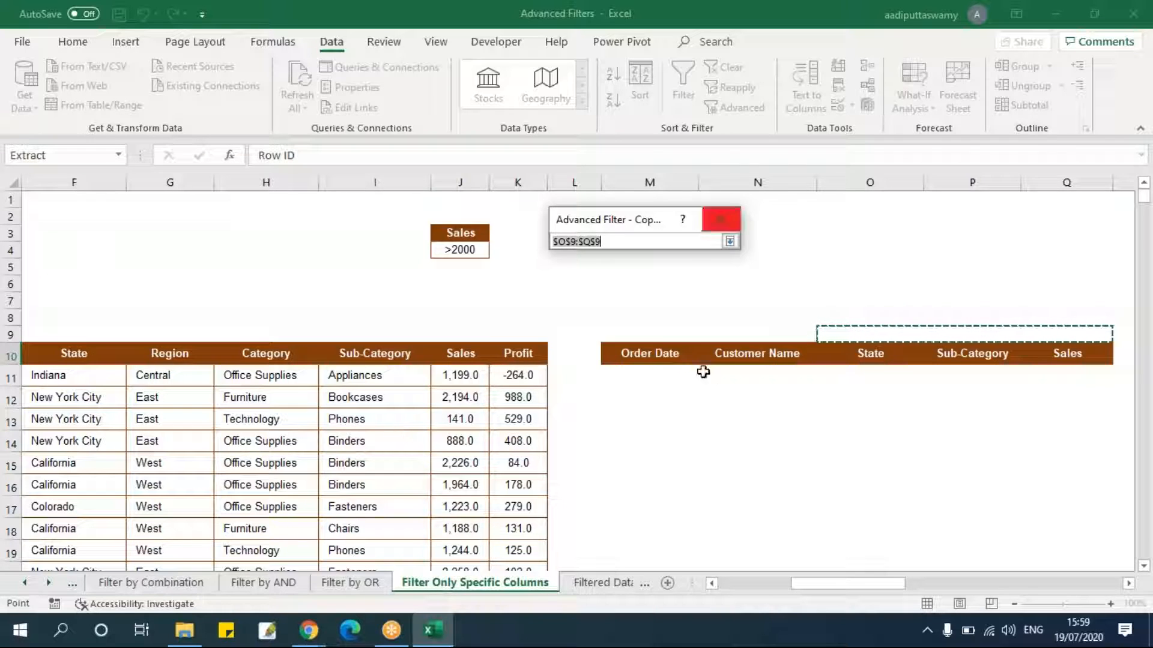
{"action": "left_click_drag", "start_coordinate": [645, 357], "coordinate": [1051, 360]}
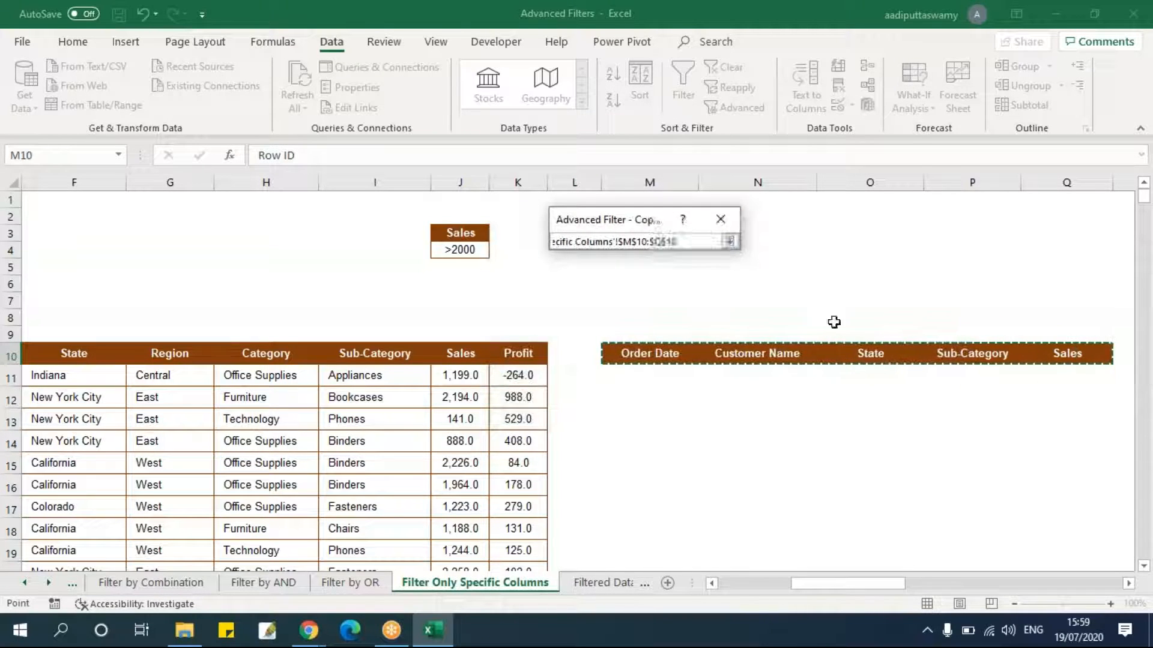
{"action": "left_click", "coordinate": [730, 242]}
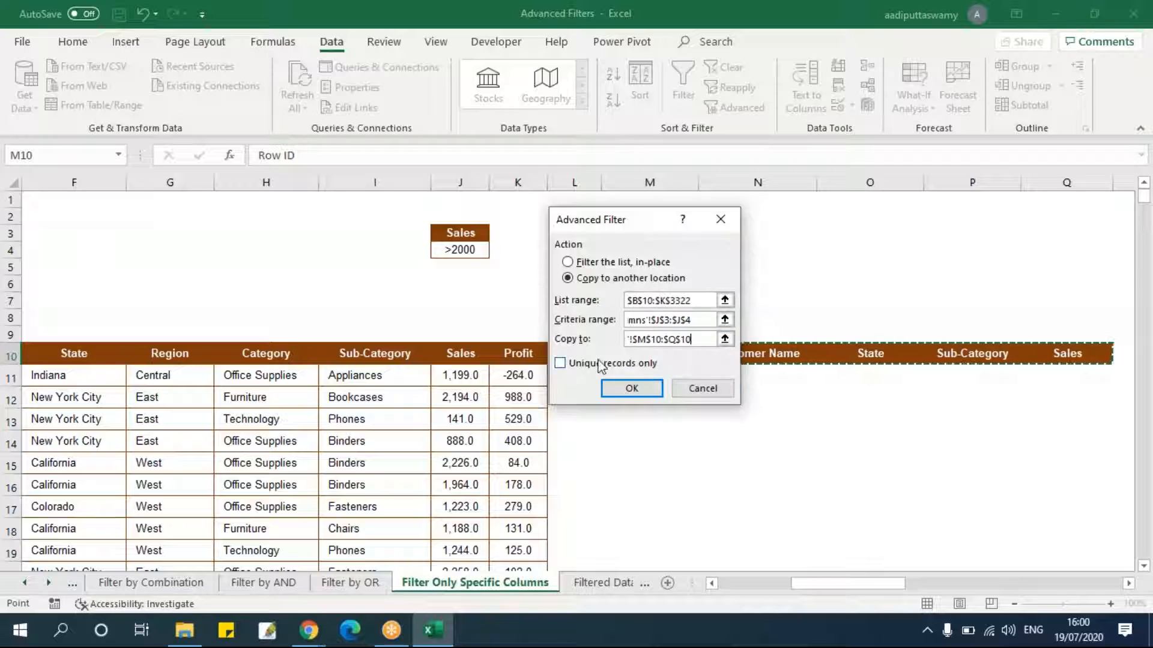
{"action": "left_click", "coordinate": [632, 390]}
Review the extracted Order Date, Customer Name, State, Sub-Category and Sales rows.
{"action": "left_click_drag", "start_coordinate": [763, 584], "coordinate": [859, 584]}
{"action": "left_click", "coordinate": [574, 376]}
{"action": "scroll", "coordinate": [624, 420], "scroll_direction": "down", "scroll_amount": 6}
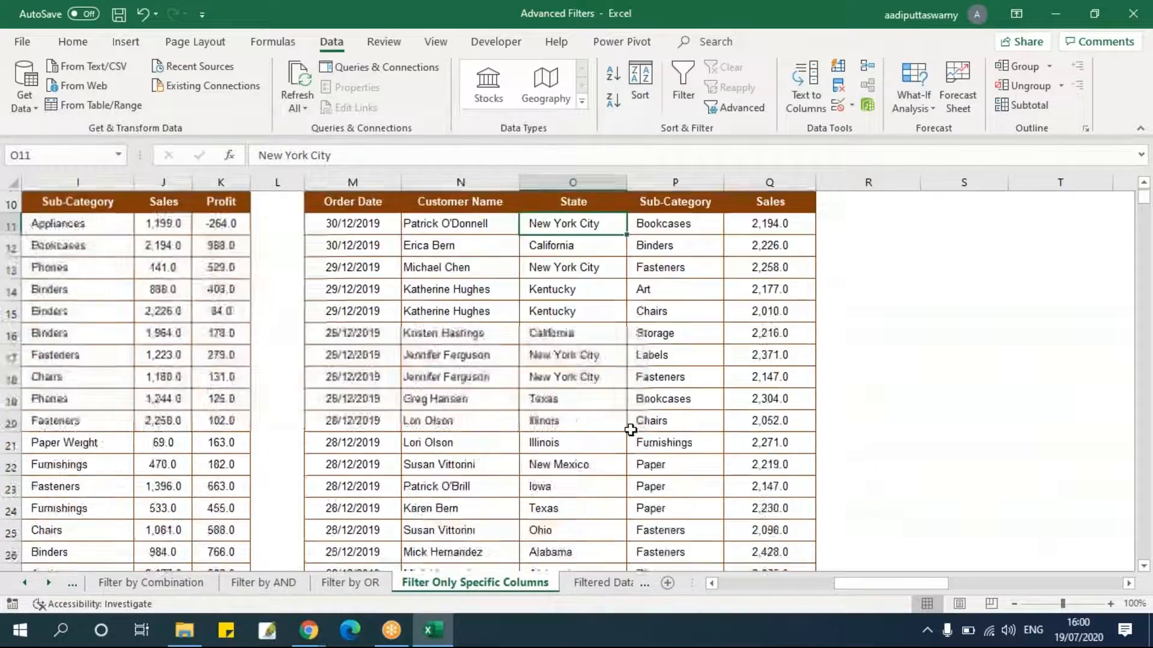
{"action": "scroll", "coordinate": [630, 430], "scroll_direction": "down", "scroll_amount": 6}
{"action": "scroll", "coordinate": [631, 432], "scroll_direction": "up", "scroll_amount": 11}
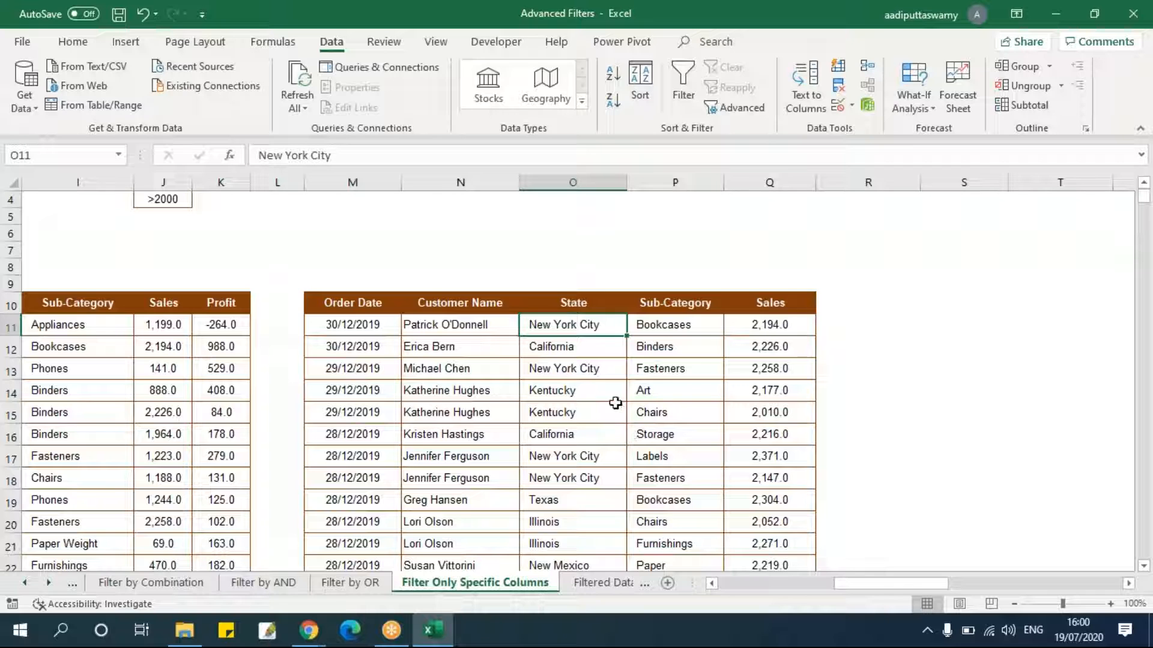
{"action": "scroll", "coordinate": [659, 444], "scroll_direction": "up", "scroll_amount": 1}
{"action": "left_click", "coordinate": [646, 442]}
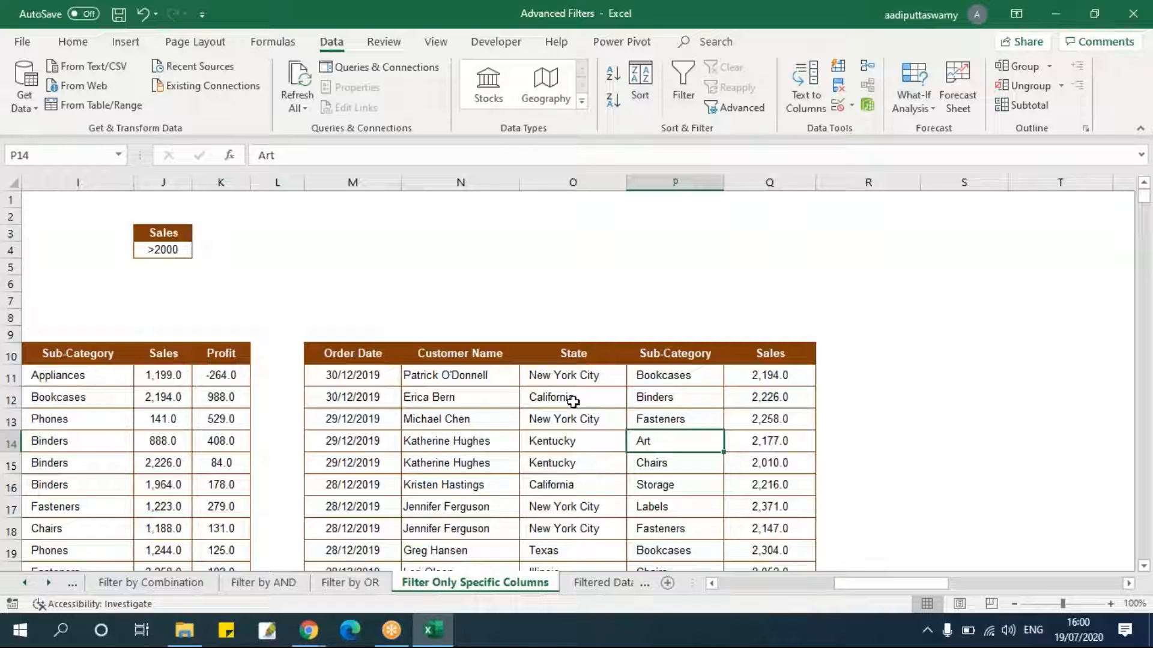
{"action": "left_click_drag", "start_coordinate": [366, 358], "coordinate": [772, 354]}
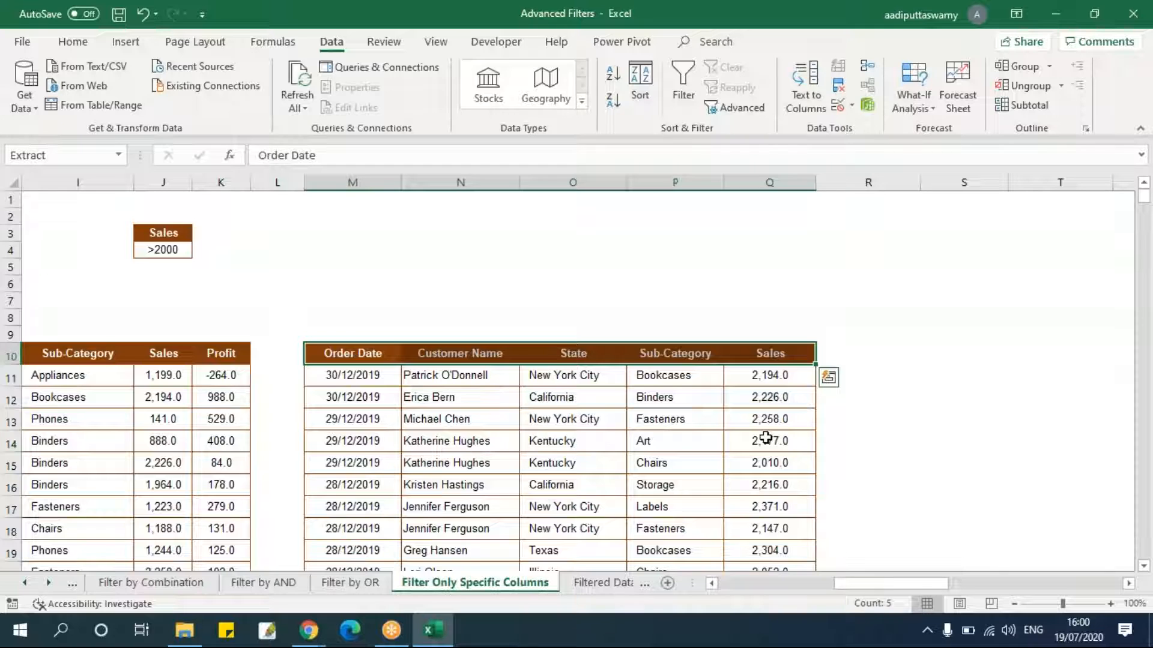
{"action": "left_click", "coordinate": [571, 457]}
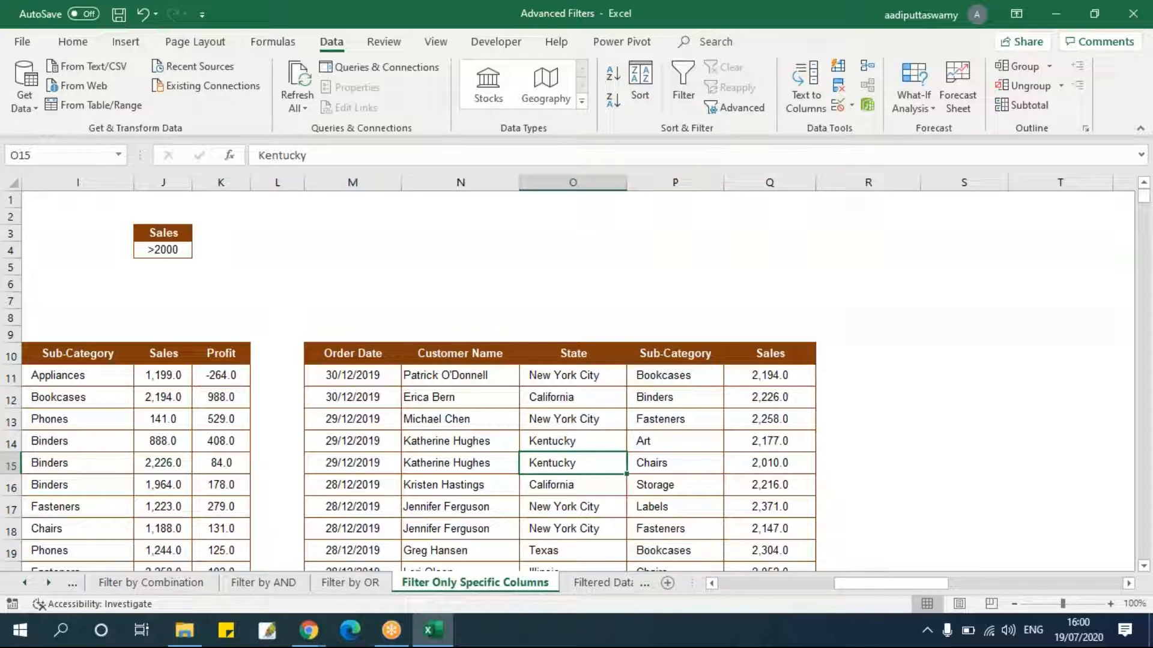
{"action": "left_click", "coordinate": [599, 584]}
{"action": "left_click", "coordinate": [594, 437]}
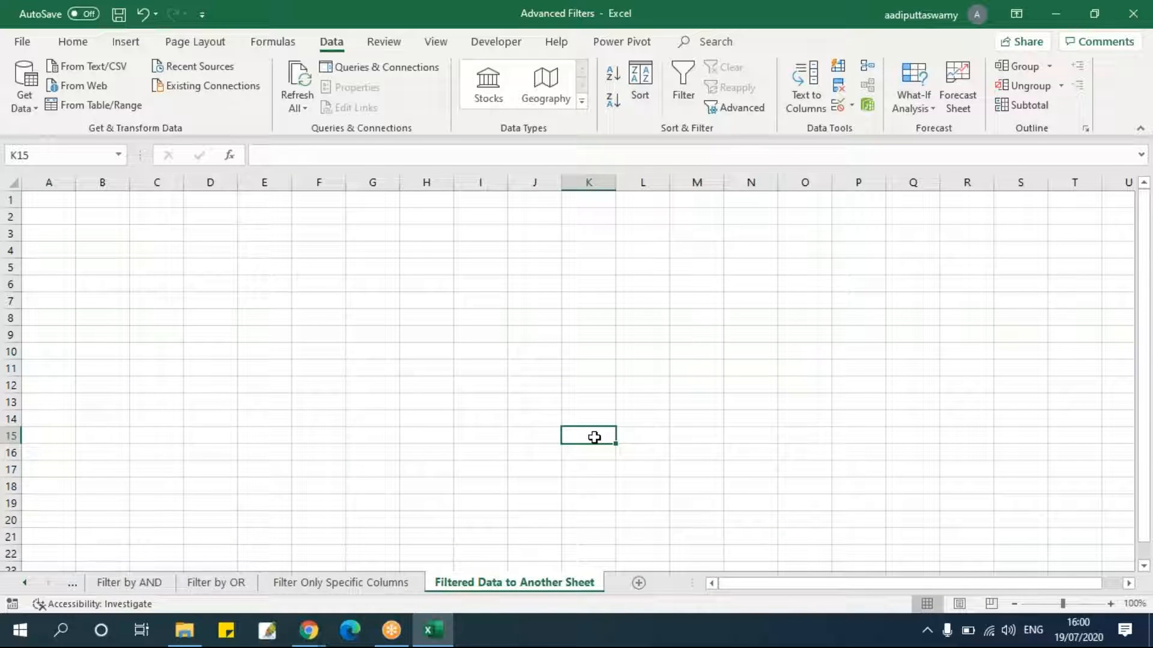
{"action": "left_click", "coordinate": [24, 582]}
{"action": "left_click", "coordinate": [24, 582]}
{"action": "left_click", "coordinate": [24, 583]}
{"action": "left_click", "coordinate": [24, 582]}
{"action": "left_click", "coordinate": [24, 582]}
{"action": "left_click", "coordinate": [131, 582]}
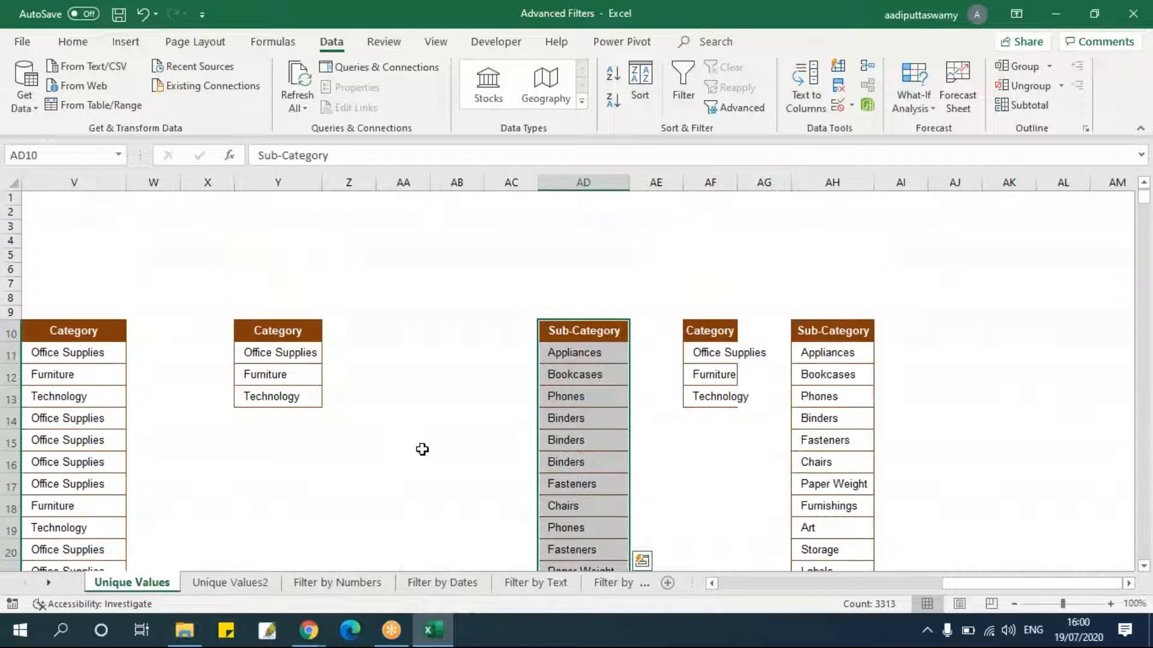
{"action": "left_click", "coordinate": [312, 584]}
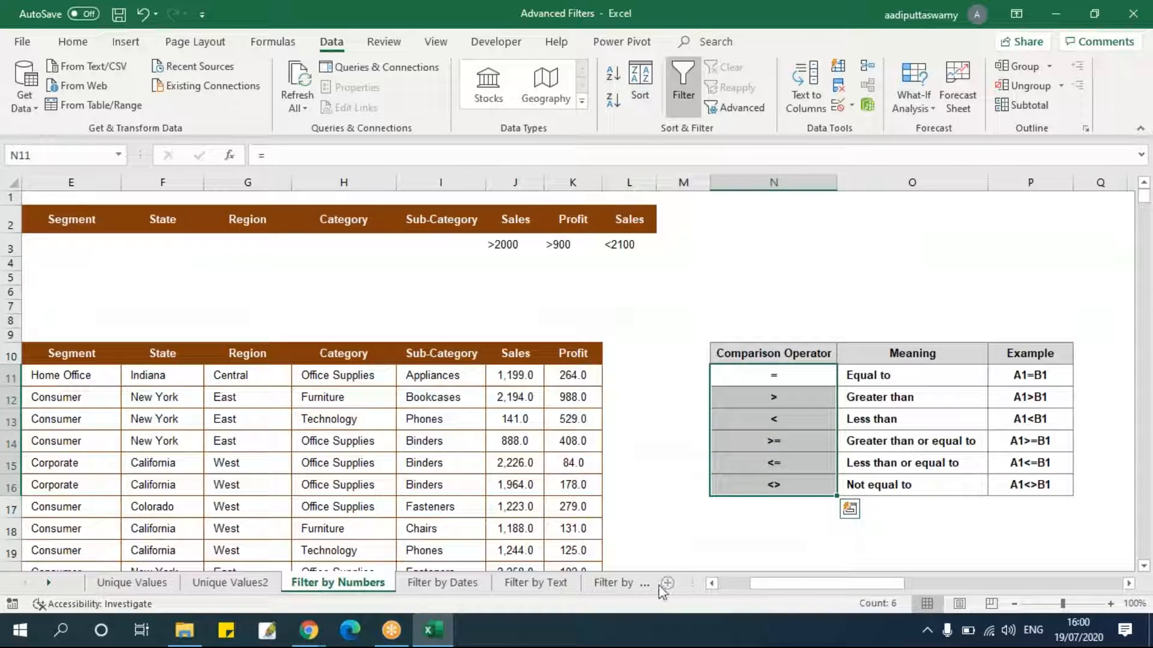
{"action": "left_click", "coordinate": [442, 583]}
{"action": "left_click_drag", "start_coordinate": [937, 582], "coordinate": [1022, 581]}
{"action": "left_click", "coordinate": [627, 440]}
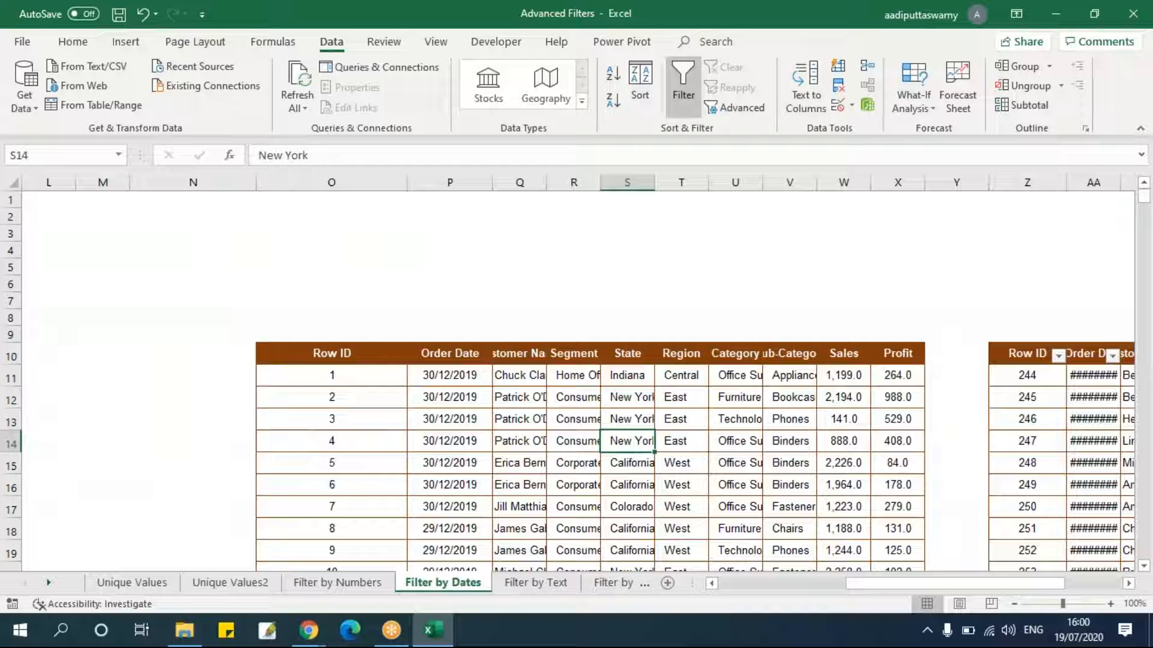
{"action": "left_click", "coordinate": [49, 582]}
{"action": "left_click", "coordinate": [49, 583]}
{"action": "left_click", "coordinate": [49, 582]}
{"action": "left_click", "coordinate": [49, 582]}
{"action": "left_click", "coordinate": [48, 582]}
{"action": "left_click", "coordinate": [341, 583]}
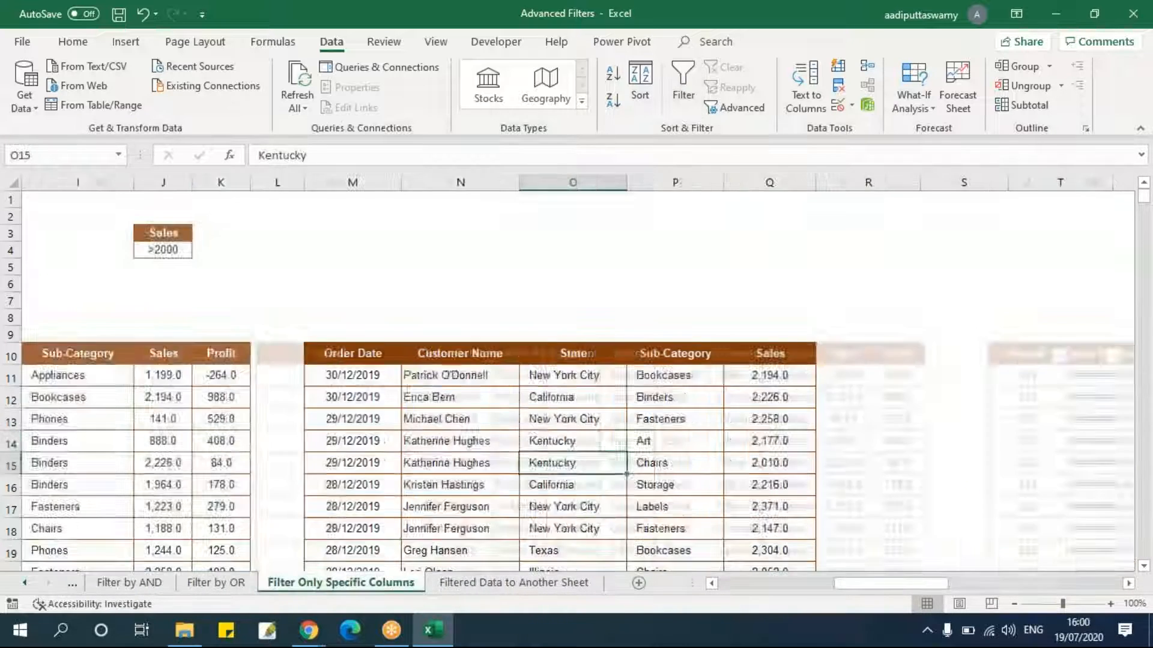
Start Advanced Filter again on the data table with copy to another location and list range B10:K3322.
{"action": "left_click", "coordinate": [207, 379]}
{"action": "key", "text": "ctrl+Left"}
{"action": "key", "text": "ctrl+Up"}
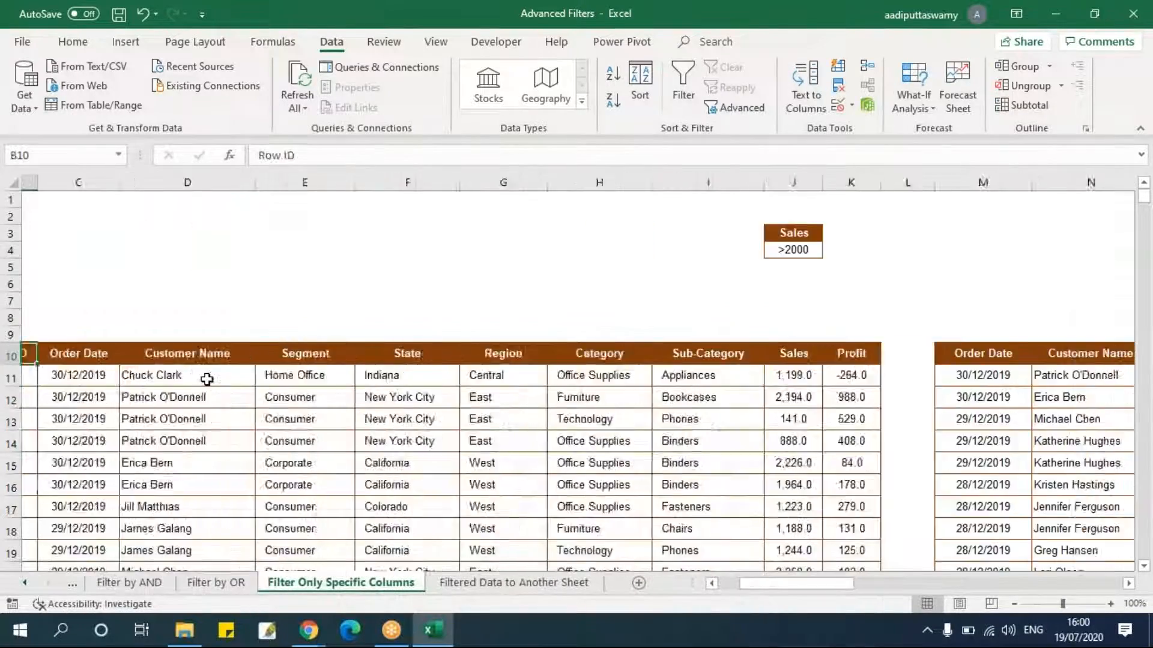
{"action": "left_click", "coordinate": [739, 108]}
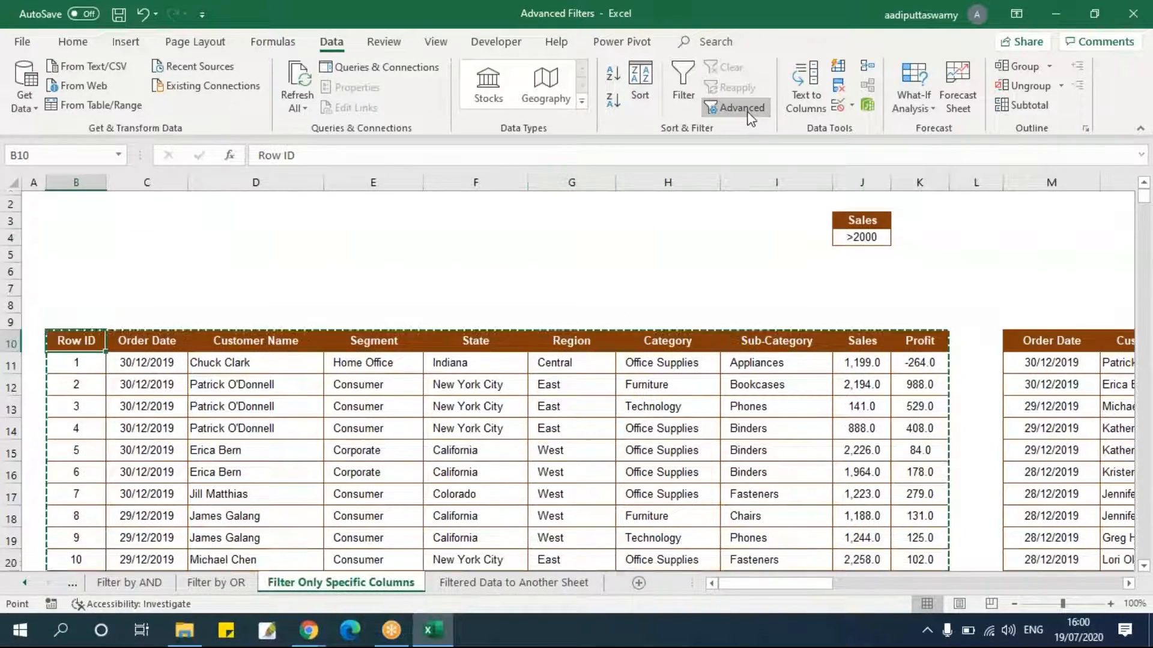
{"action": "left_click", "coordinate": [611, 278]}
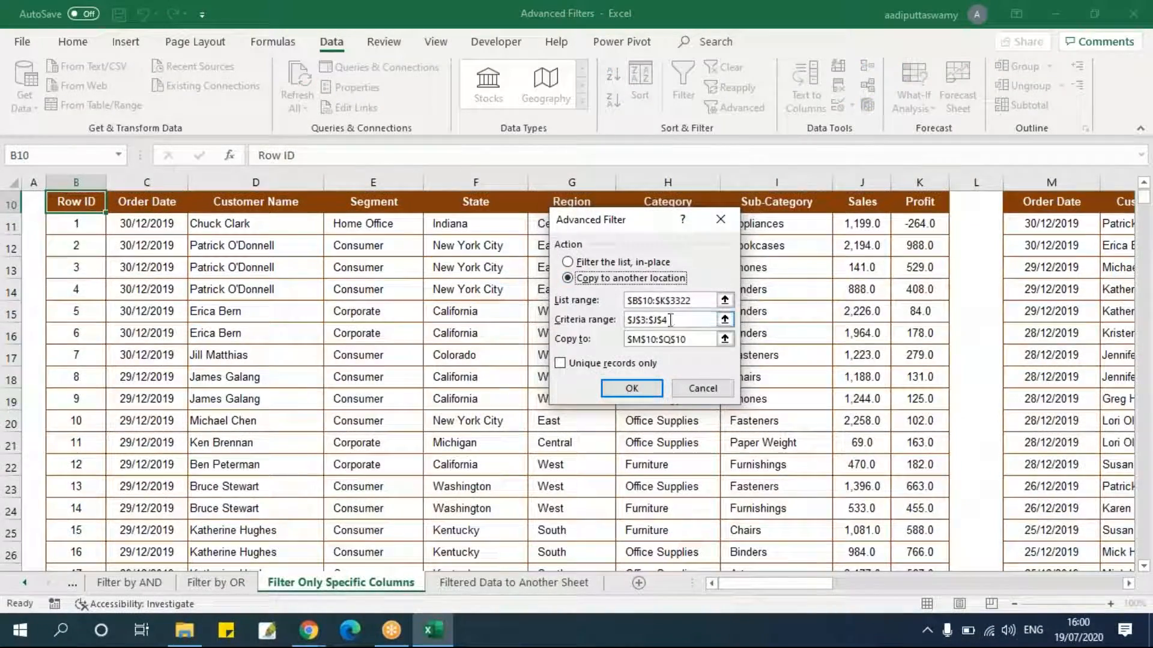
{"action": "left_click", "coordinate": [724, 299]}
{"action": "left_click", "coordinate": [90, 202]}
{"action": "key", "text": "ctrl+shift+Right"}
{"action": "key", "text": "ctrl+shift+Down"}
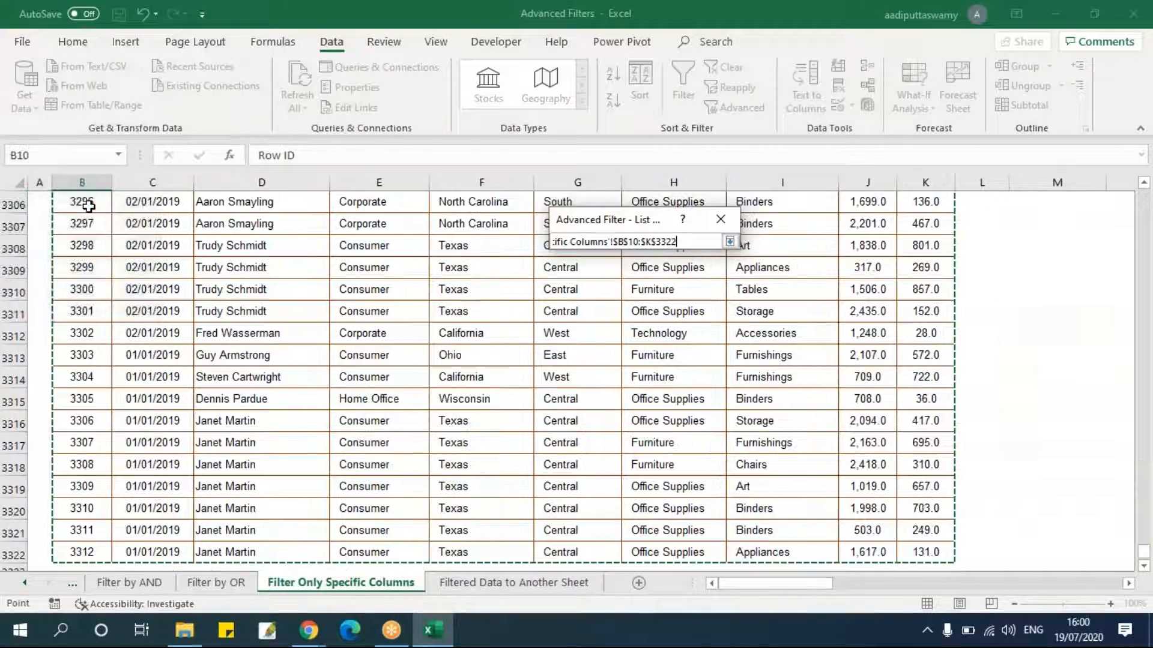
{"action": "left_click", "coordinate": [730, 242]}
Try to filter with the J3:J4 criteria, copying results to J6 on the Filtered Data to Another Sheet sheet.
{"action": "left_click", "coordinate": [725, 319]}
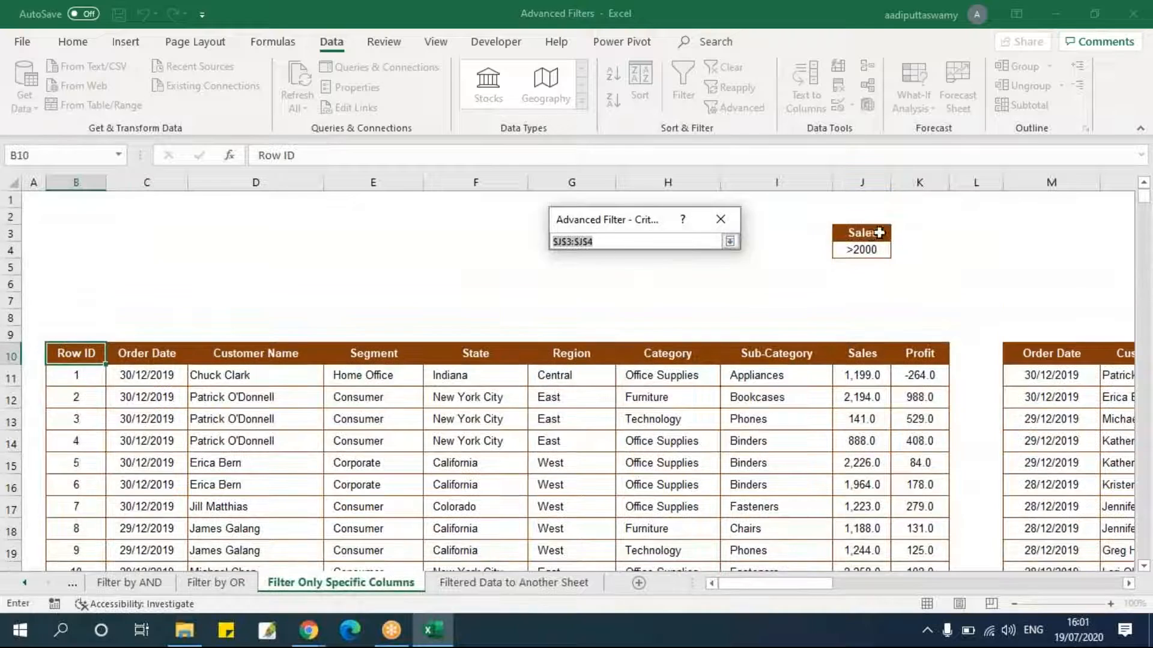
{"action": "left_click_drag", "start_coordinate": [862, 233], "coordinate": [864, 251]}
{"action": "left_click", "coordinate": [729, 241]}
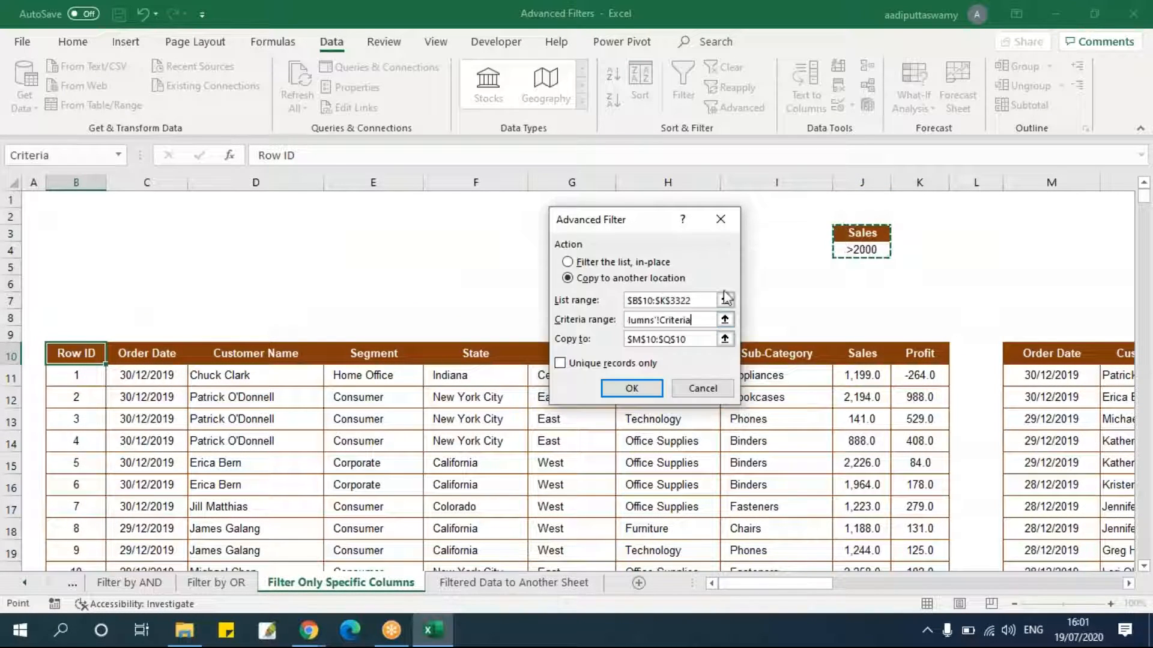
{"action": "left_click", "coordinate": [724, 339]}
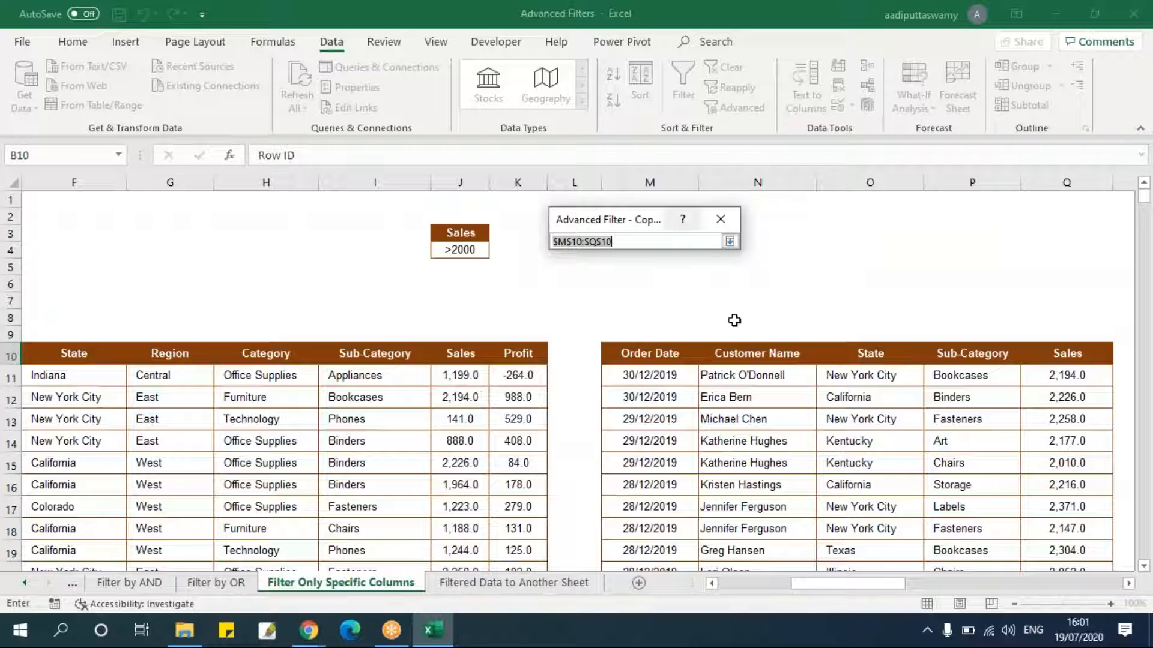
{"action": "left_click", "coordinate": [516, 583]}
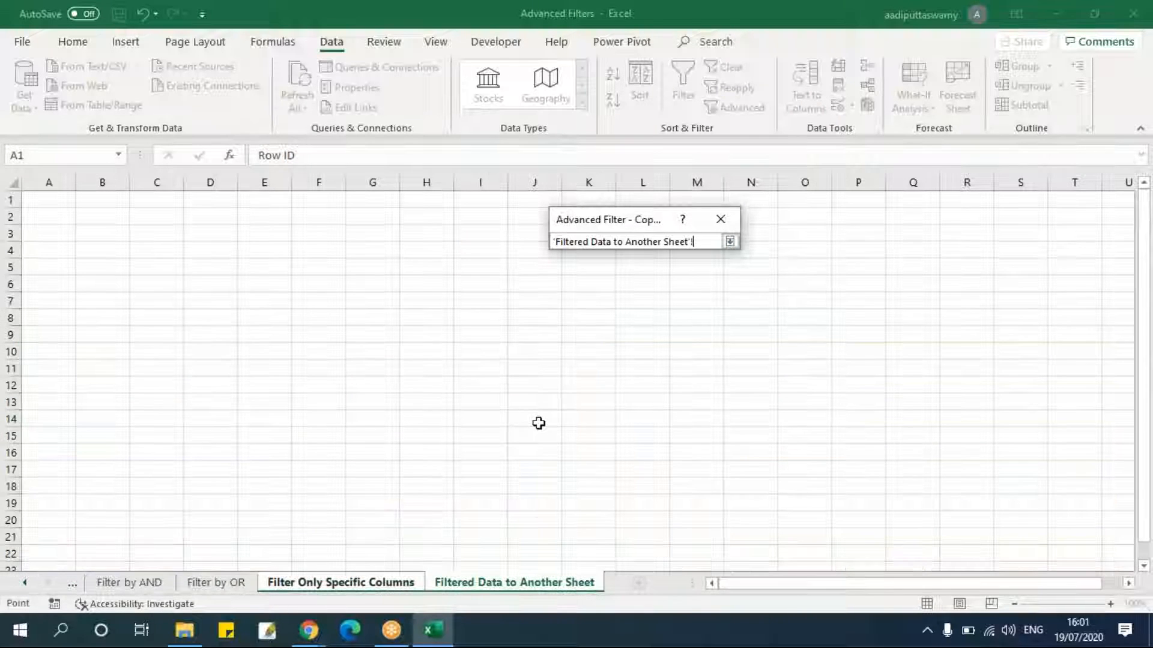
{"action": "left_click", "coordinate": [534, 283]}
{"action": "left_click", "coordinate": [730, 241]}
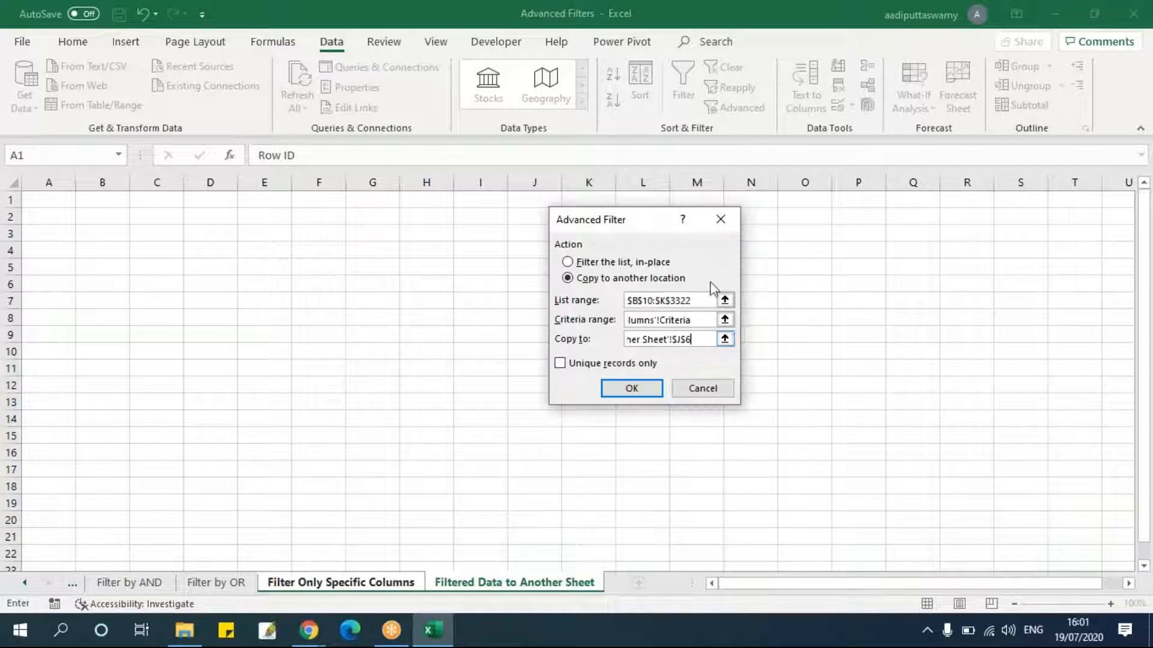
{"action": "left_click", "coordinate": [650, 388]}
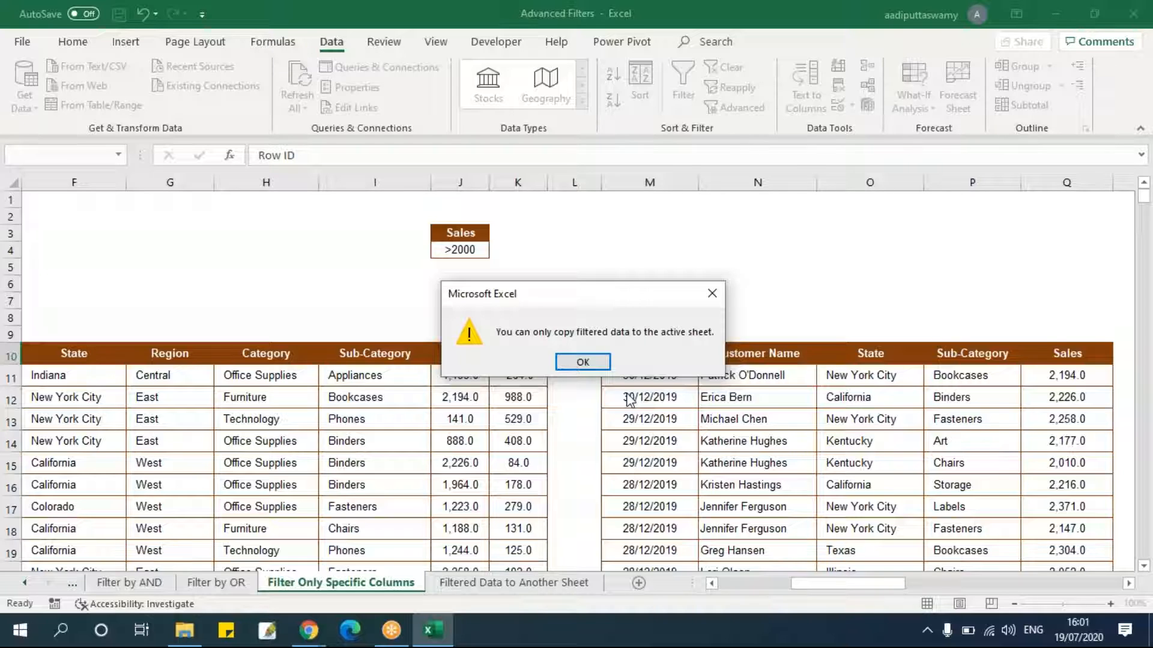
{"action": "left_click", "coordinate": [582, 363]}
{"action": "left_click", "coordinate": [582, 373]}
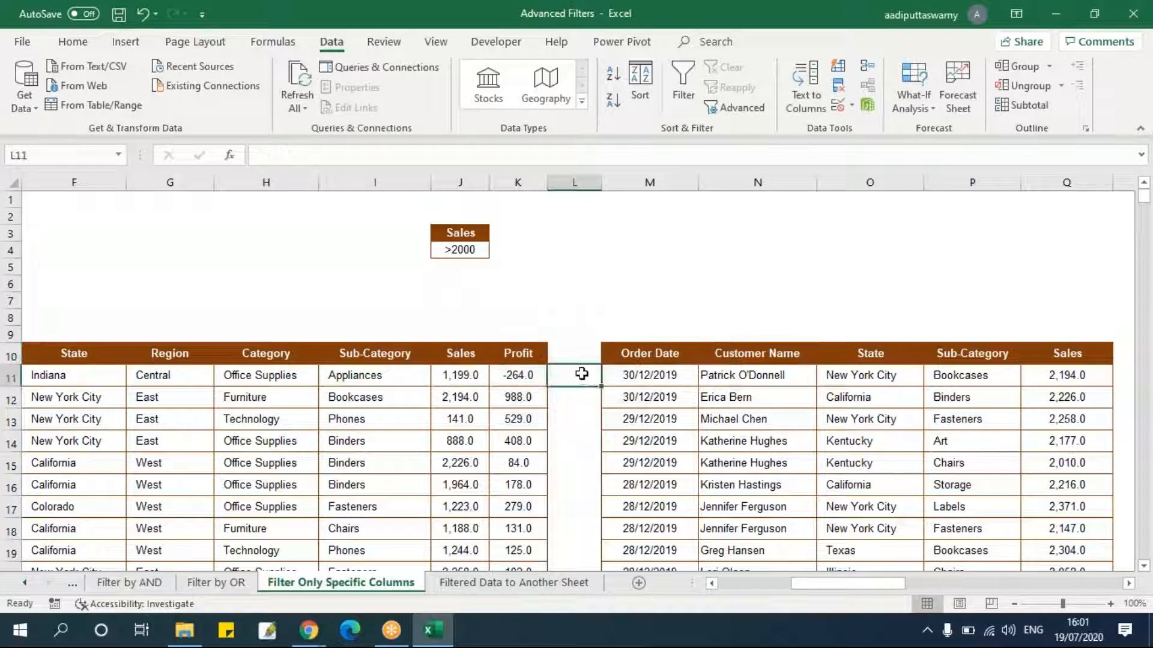
{"action": "left_click", "coordinate": [533, 311]}
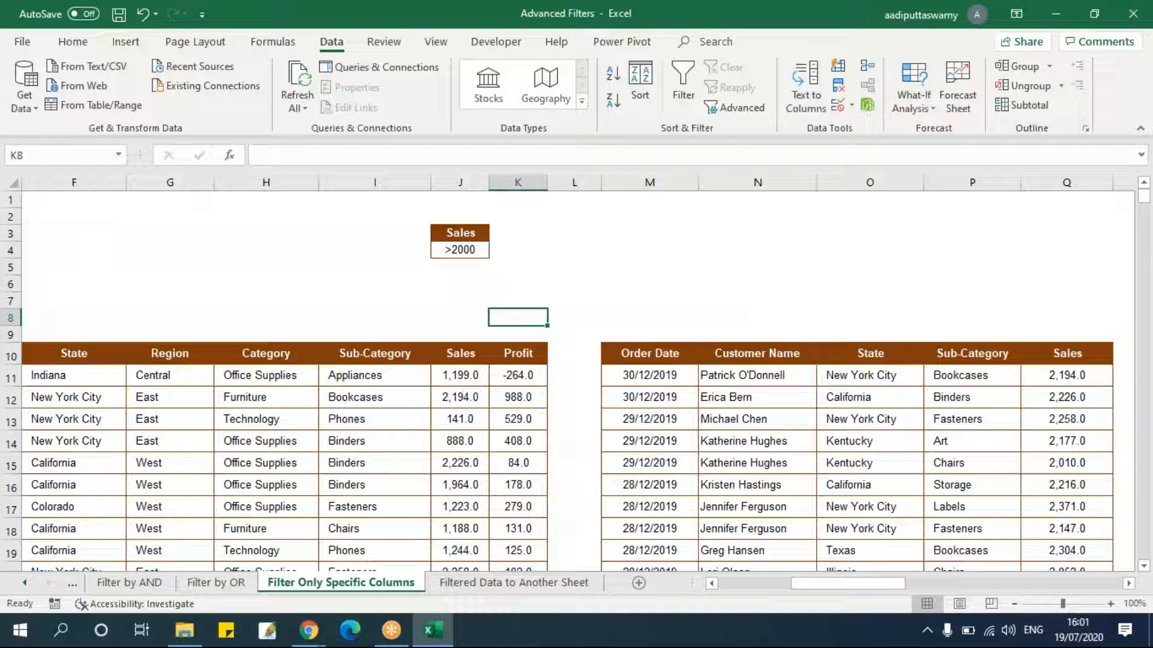
{"action": "key", "text": "Down"}
{"action": "key", "text": "Down"}
{"action": "key", "text": "Right"}
{"action": "key", "text": "Right"}
{"action": "key", "text": "ctrl+shift+Right"}
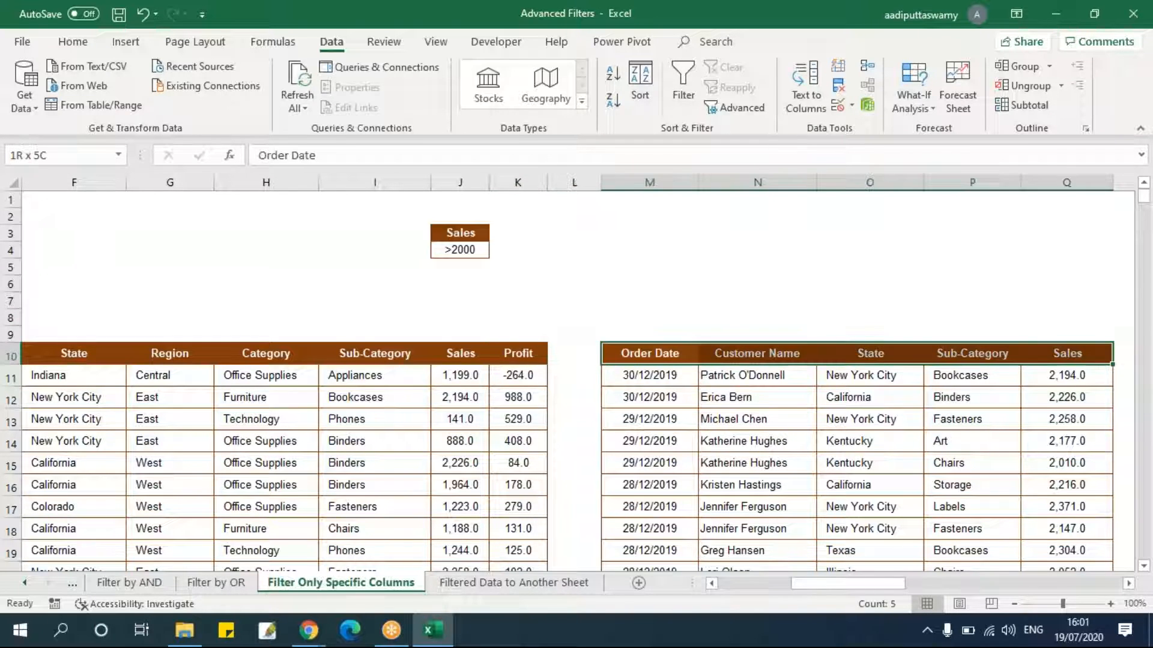
{"action": "key", "text": "ctrl+shift+Down"}
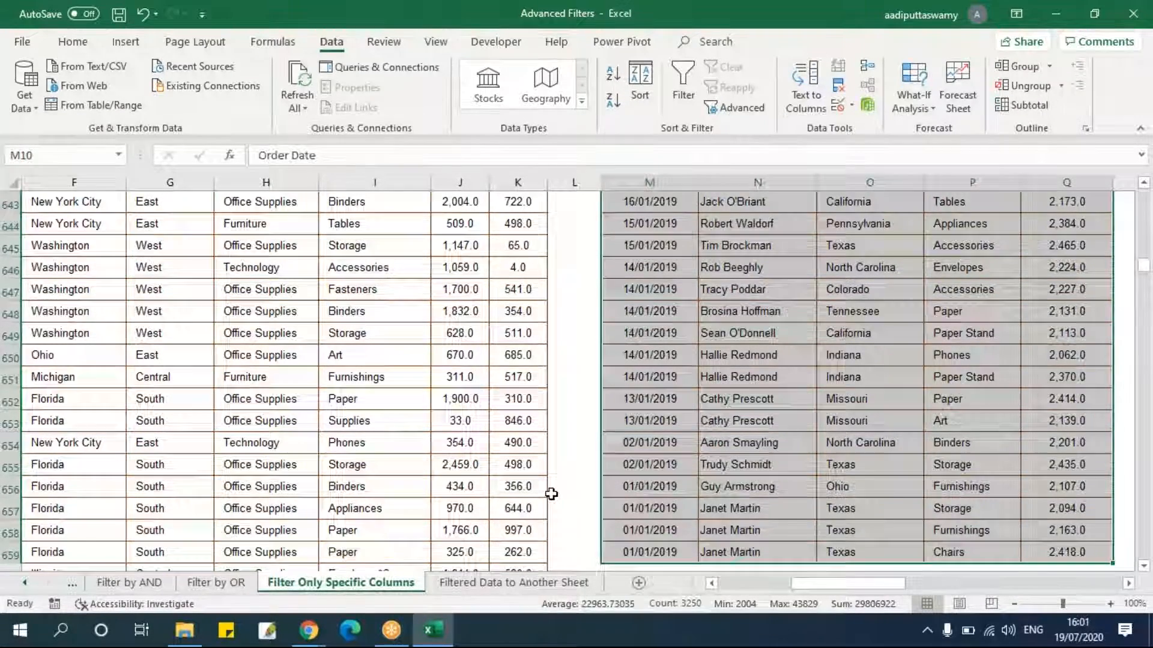
{"action": "key", "text": "shift+BackSpace"}
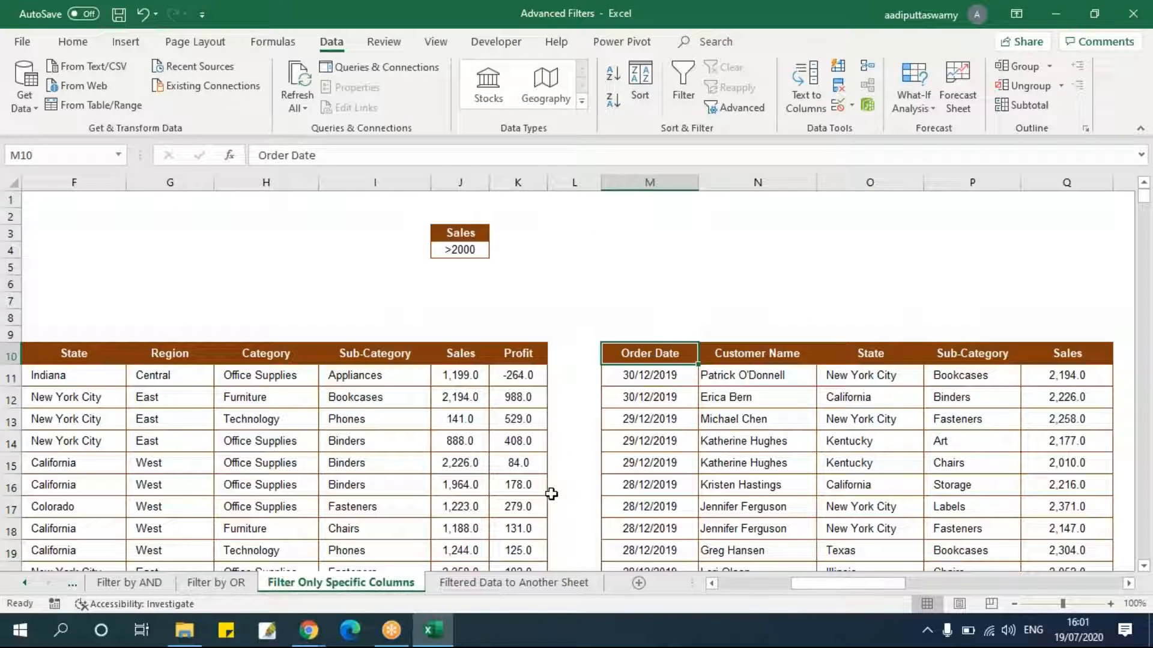
Open Advanced Filter with cell D5 selected on the Filtered Data to Another Sheet sheet.
{"action": "left_click", "coordinate": [547, 585]}
{"action": "left_click", "coordinate": [445, 355]}
{"action": "left_click", "coordinate": [386, 311]}
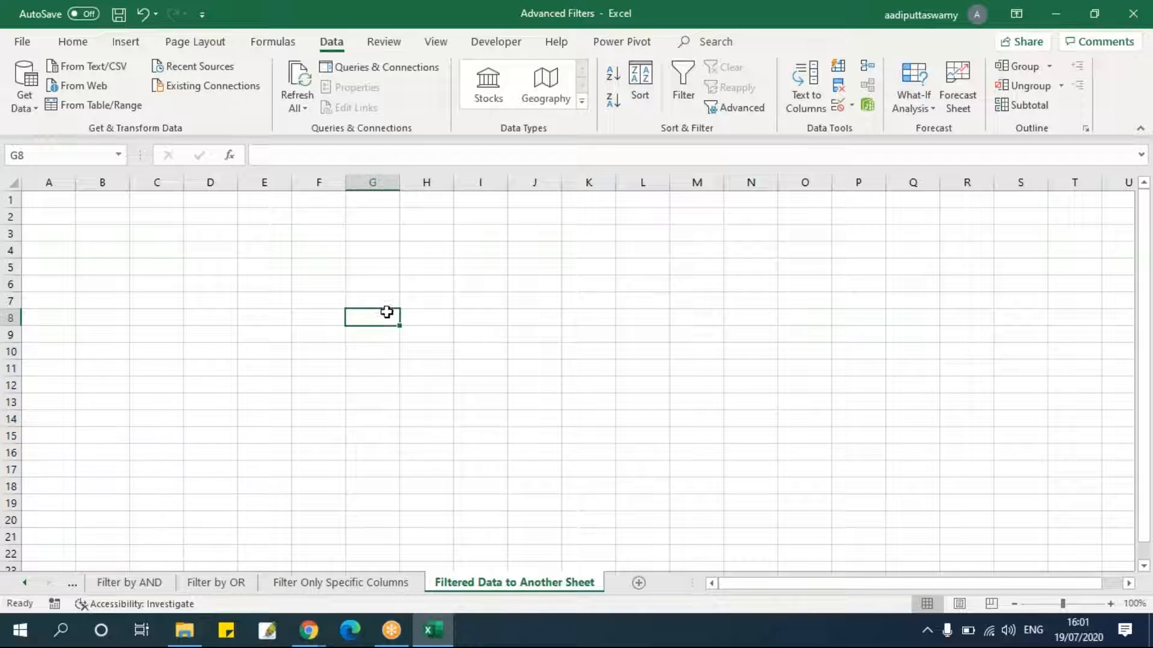
{"action": "scroll", "coordinate": [354, 353], "scroll_direction": "up", "scroll_amount": 1, "text": "ctrl"}
{"action": "left_click", "coordinate": [399, 311]}
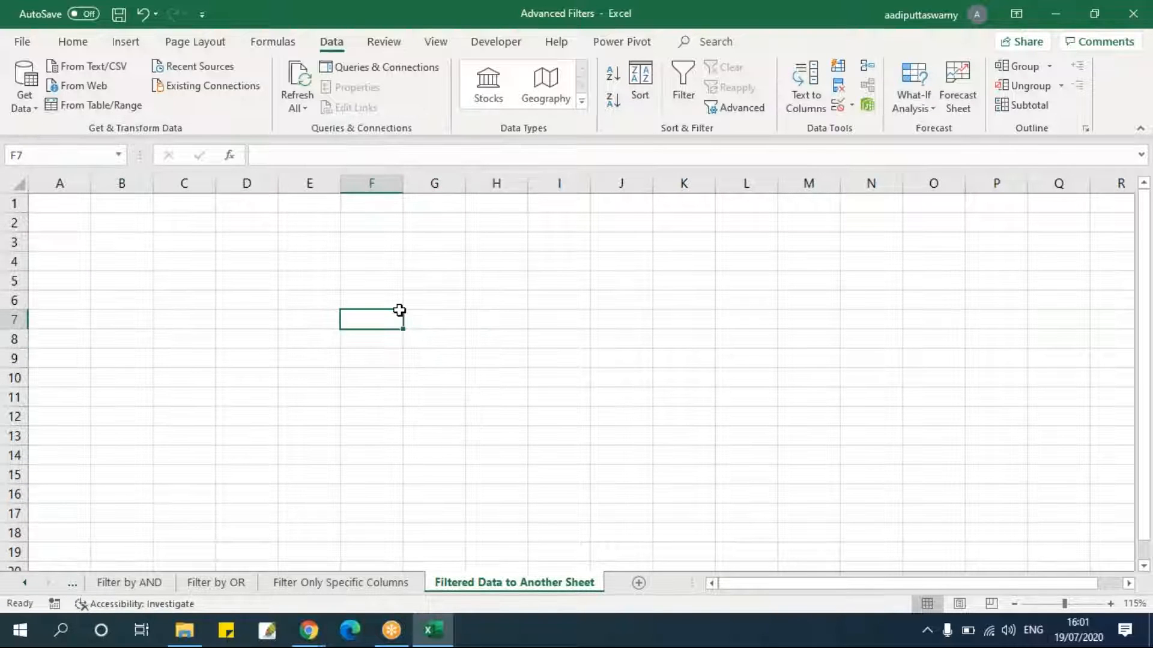
{"action": "left_click", "coordinate": [368, 281]}
{"action": "left_click", "coordinate": [261, 281]}
{"action": "left_click", "coordinate": [398, 338]}
{"action": "left_click", "coordinate": [463, 326]}
{"action": "left_click", "coordinate": [286, 293]}
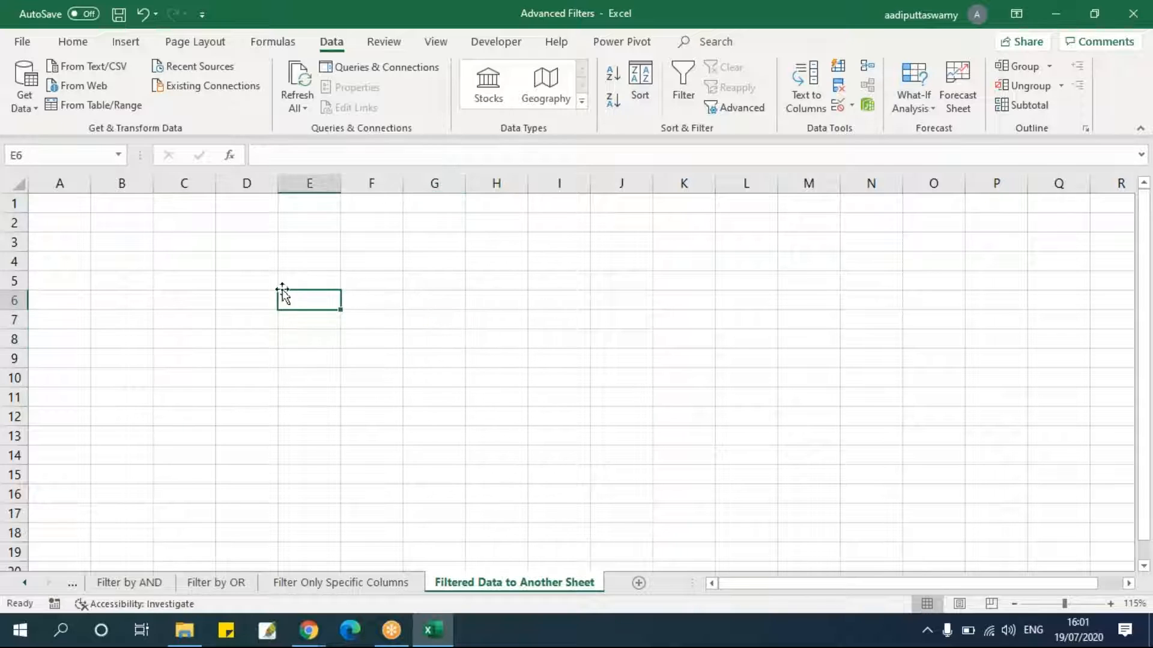
{"action": "left_click", "coordinate": [243, 282]}
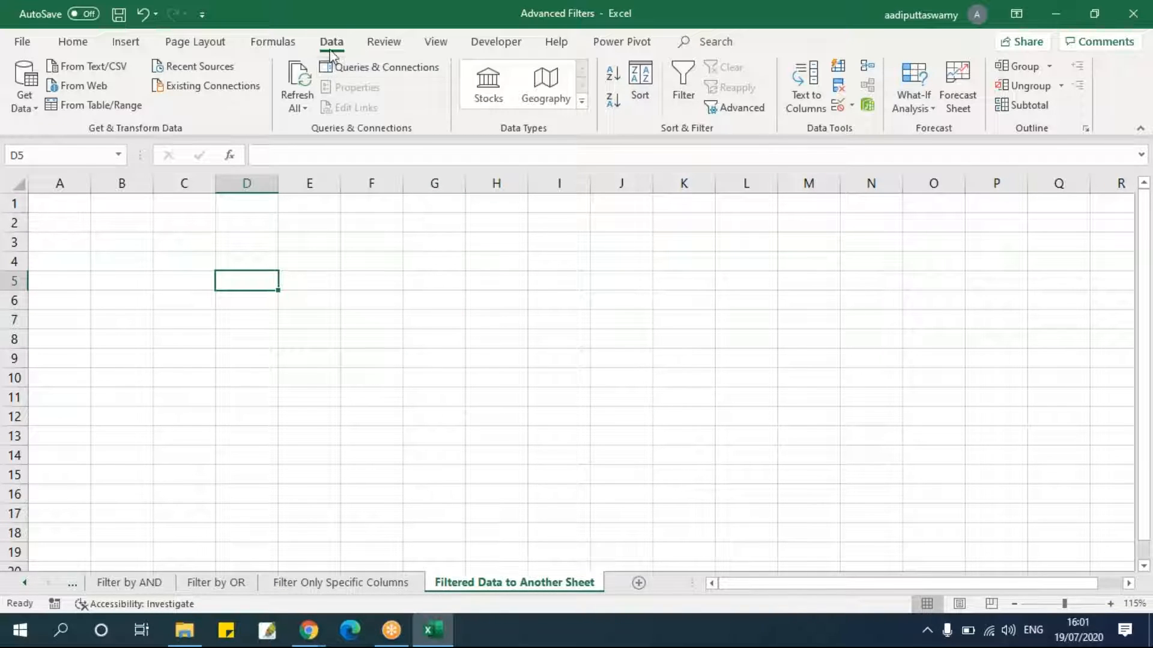
{"action": "left_click", "coordinate": [749, 114]}
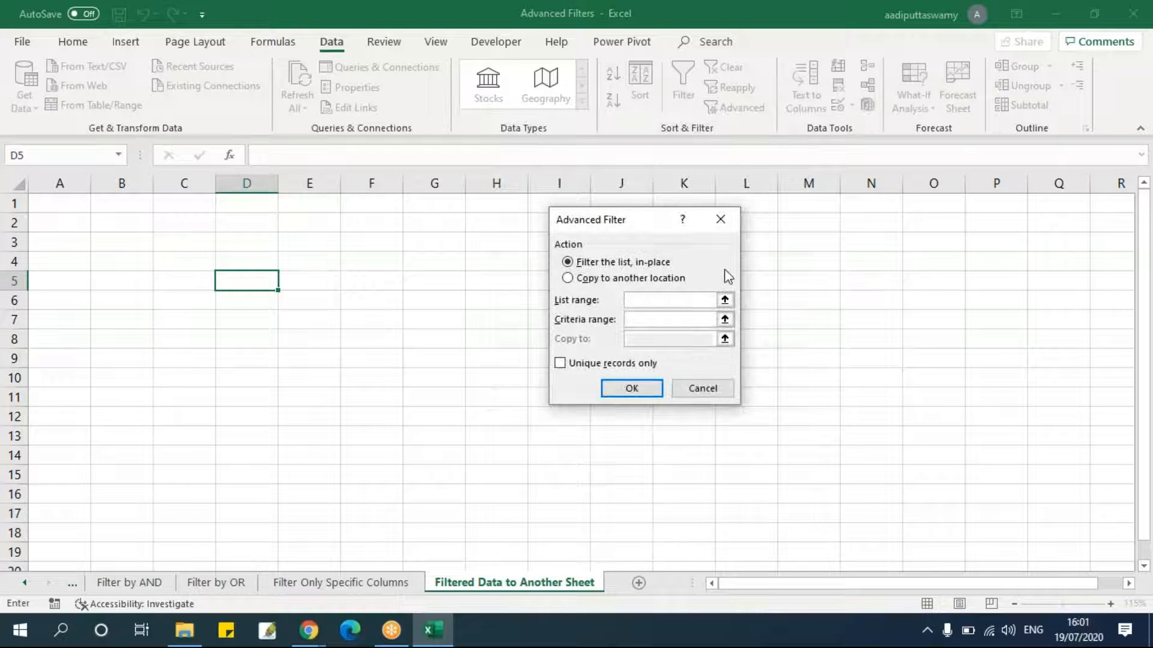
Set the list range to B10:K3322 on the Filter Only Specific Columns sheet.
{"action": "left_click", "coordinate": [725, 301]}
{"action": "left_click", "coordinate": [419, 582]}
{"action": "left_click", "coordinate": [264, 353]}
{"action": "key", "text": "ctrl+Left"}
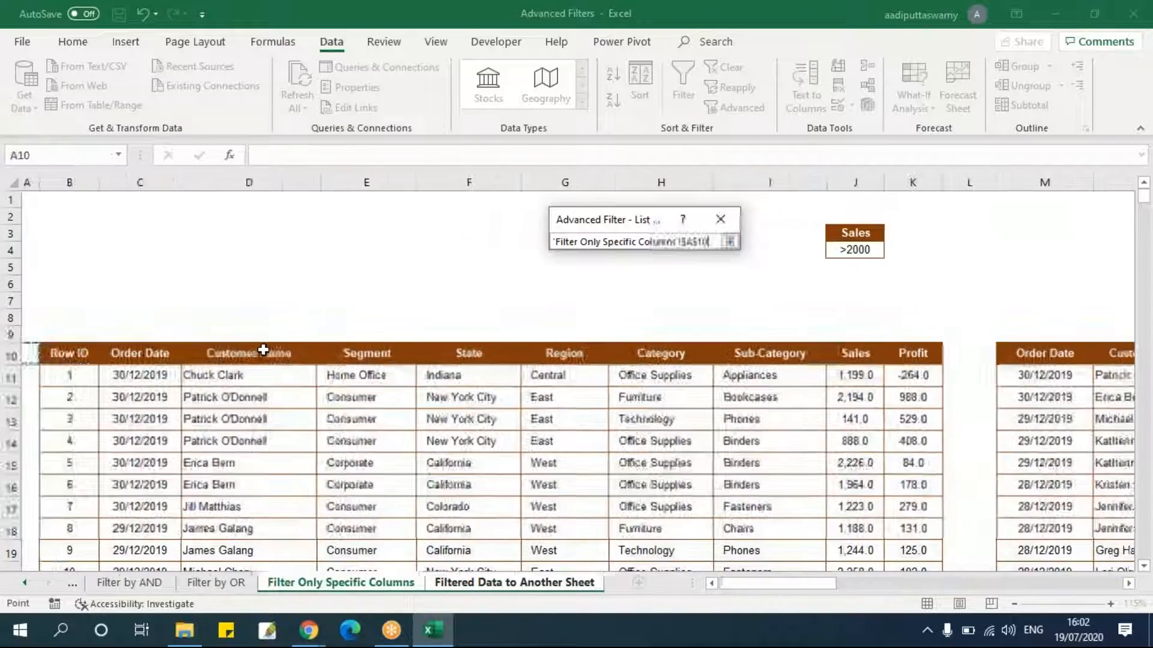
{"action": "key", "text": "ctrl+shift+Right"}
{"action": "key", "text": "ctrl+shift+Down"}
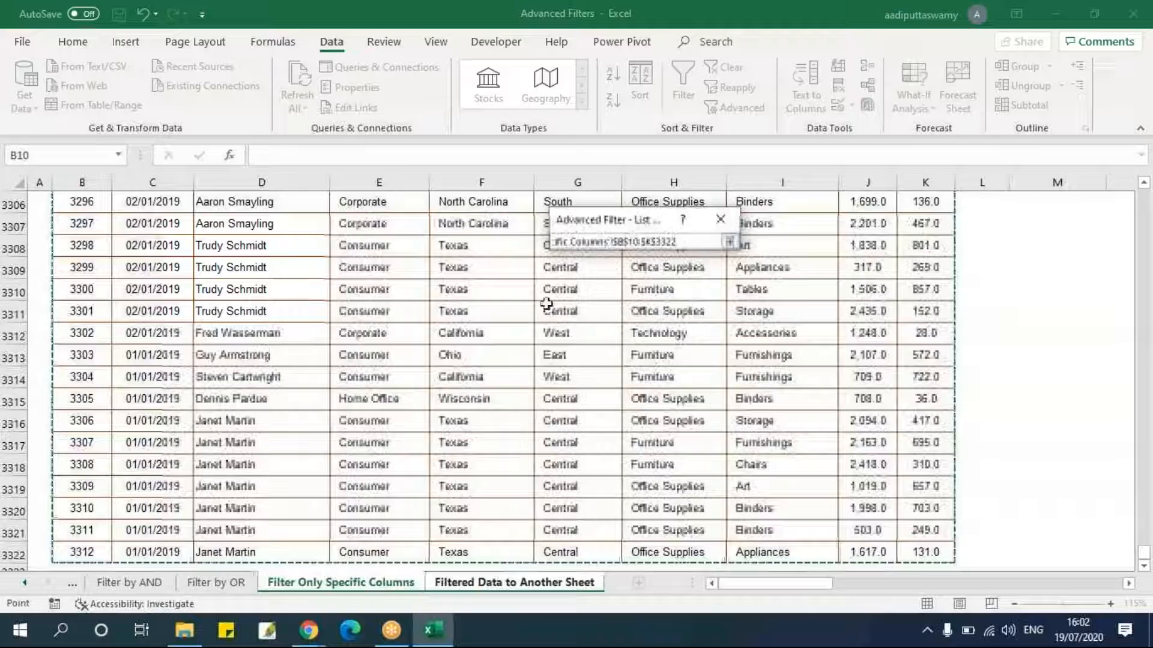
{"action": "left_click", "coordinate": [727, 246]}
Set the criteria range to the Sales criteria cells J3:J4 on the Filter Only Specific Columns sheet.
{"action": "left_click", "coordinate": [728, 317]}
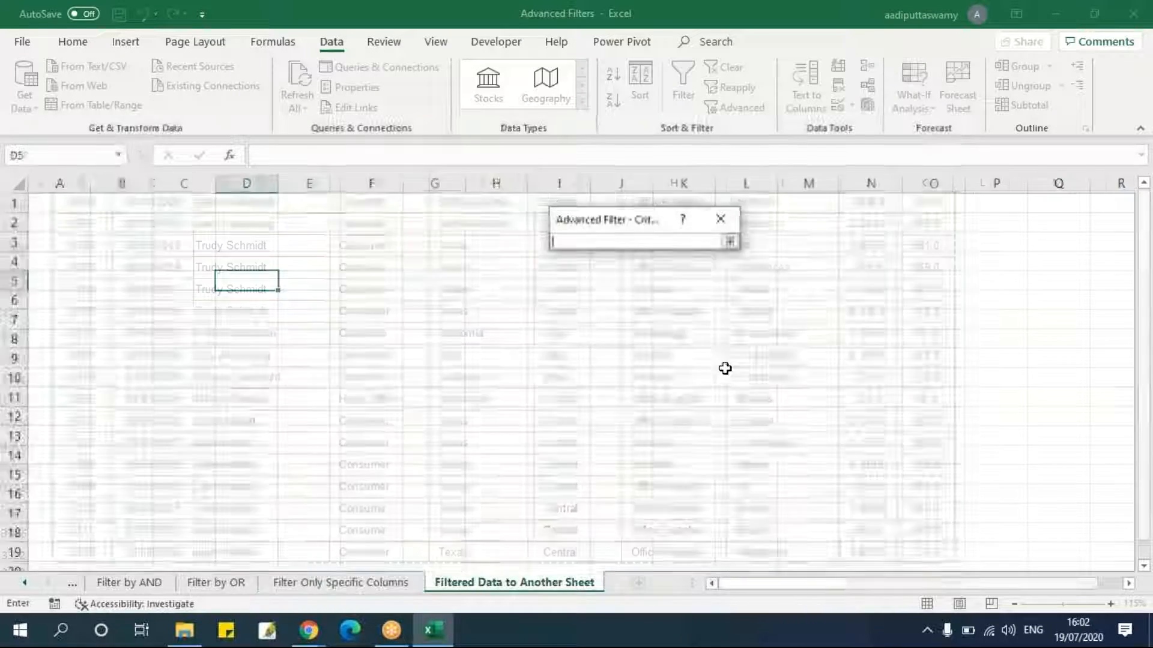
{"action": "left_click", "coordinate": [384, 587]}
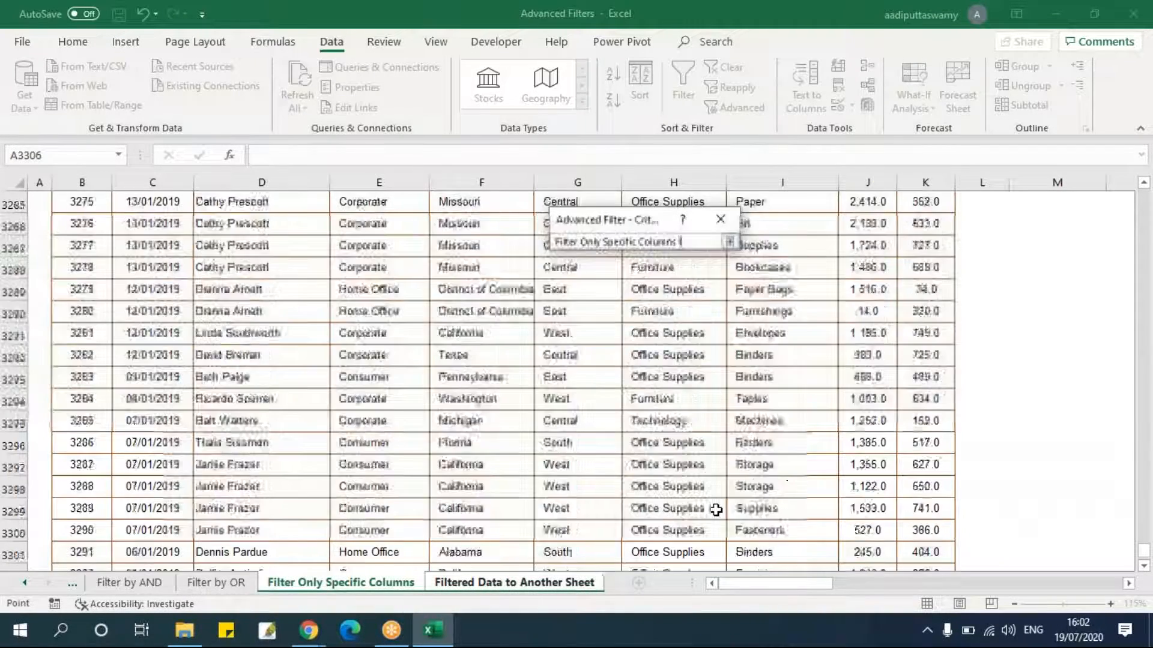
{"action": "left_click_drag", "start_coordinate": [1143, 549], "coordinate": [1151, 181]}
{"action": "left_click_drag", "start_coordinate": [865, 234], "coordinate": [882, 266]}
{"action": "left_click", "coordinate": [729, 240]}
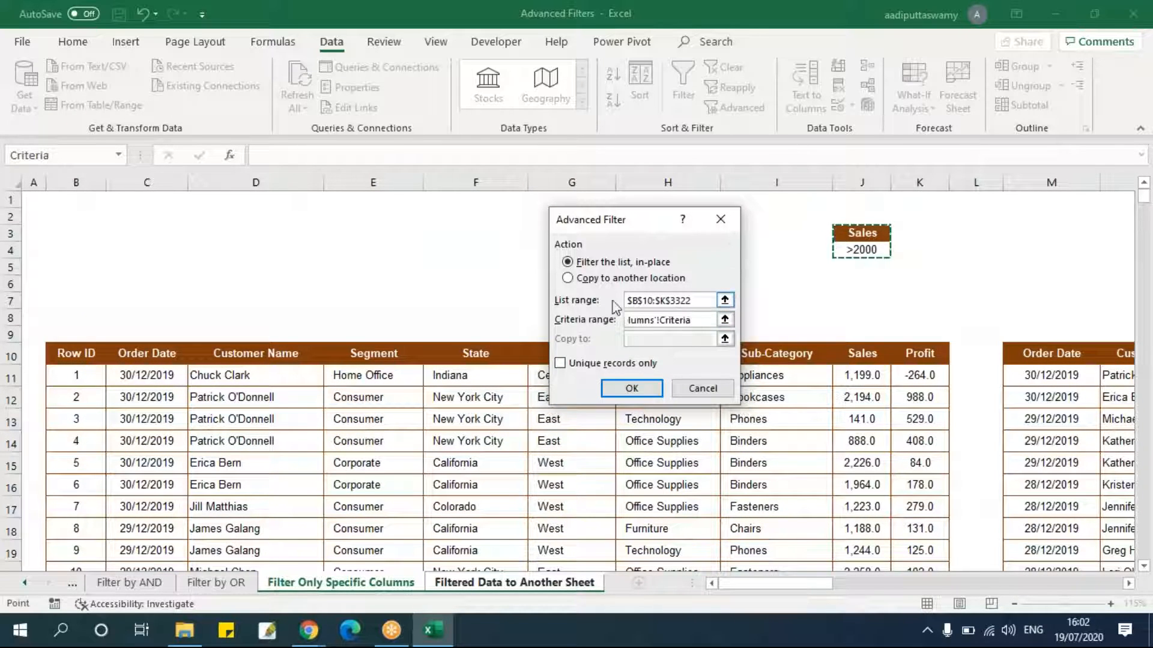
Choose copy to another location, set the destination to D5 on the Filtered Data to Another Sheet sheet, and run the filter.
{"action": "left_click", "coordinate": [599, 280]}
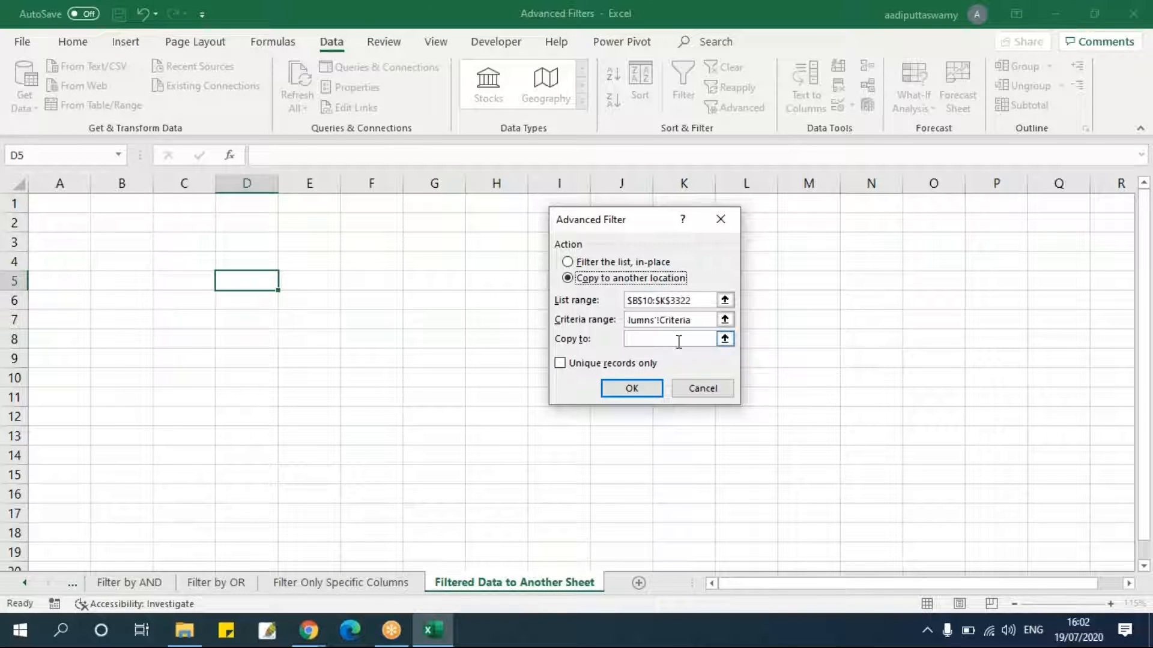
{"action": "left_click", "coordinate": [729, 344]}
{"action": "left_click", "coordinate": [267, 282]}
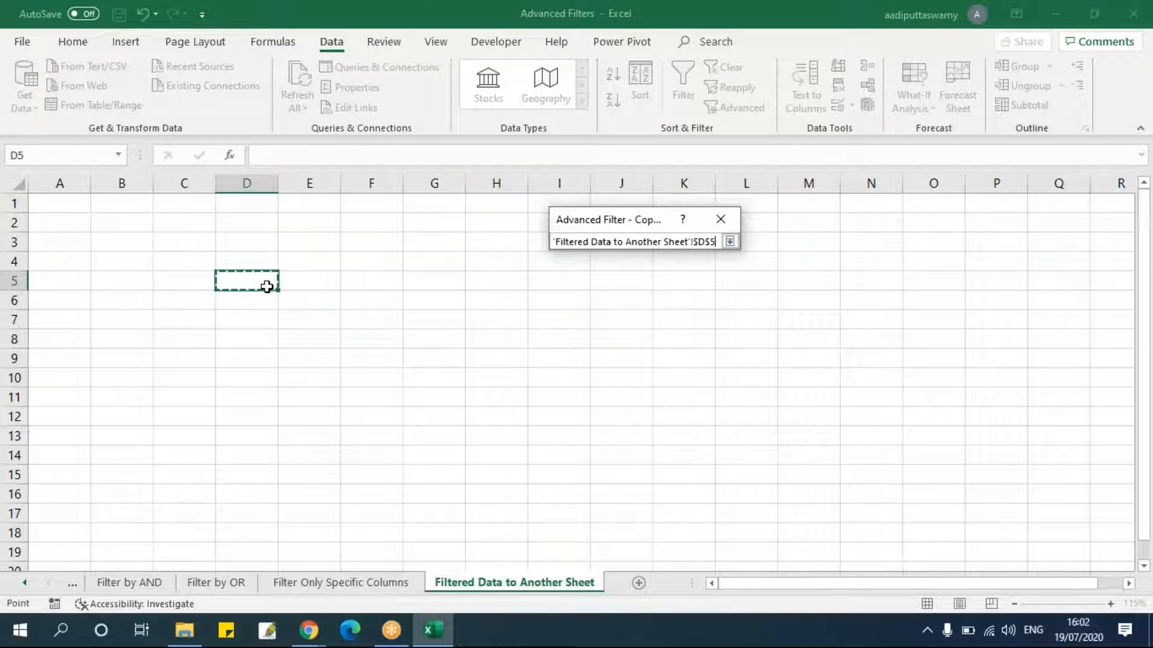
{"action": "left_click", "coordinate": [734, 242]}
{"action": "left_click", "coordinate": [631, 388]}
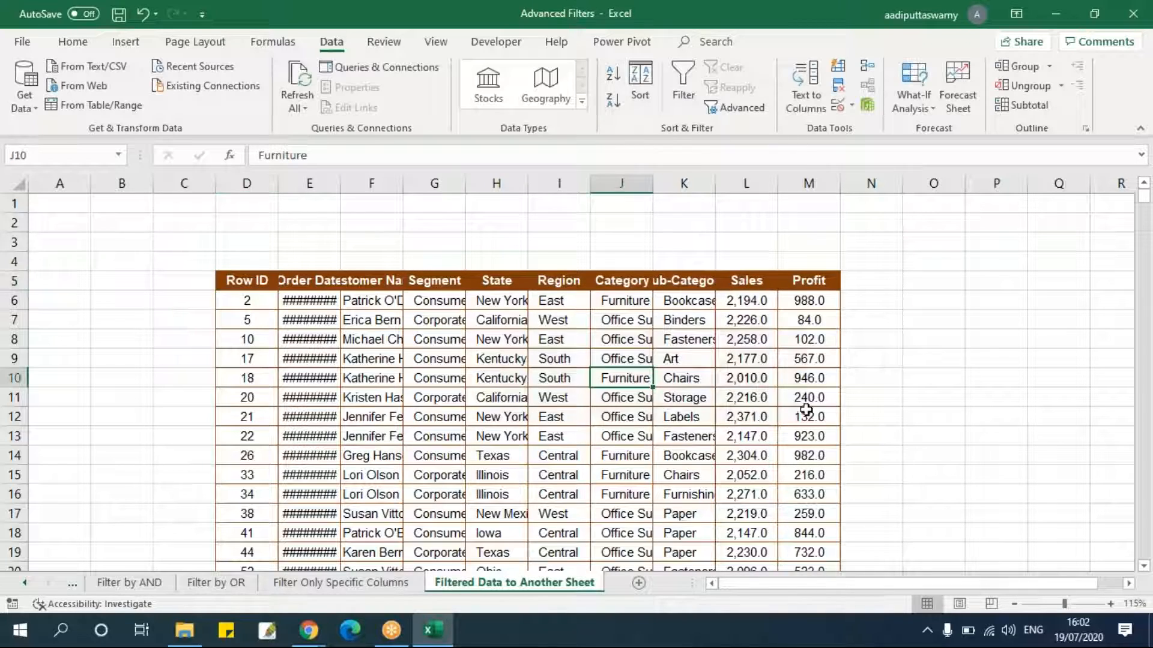
Inspect the filtered rows copied onto the Filtered Data to Another Sheet sheet.
{"action": "scroll", "coordinate": [808, 412], "scroll_direction": "down", "scroll_amount": 5}
{"action": "scroll", "coordinate": [806, 410], "scroll_direction": "up", "scroll_amount": 5}
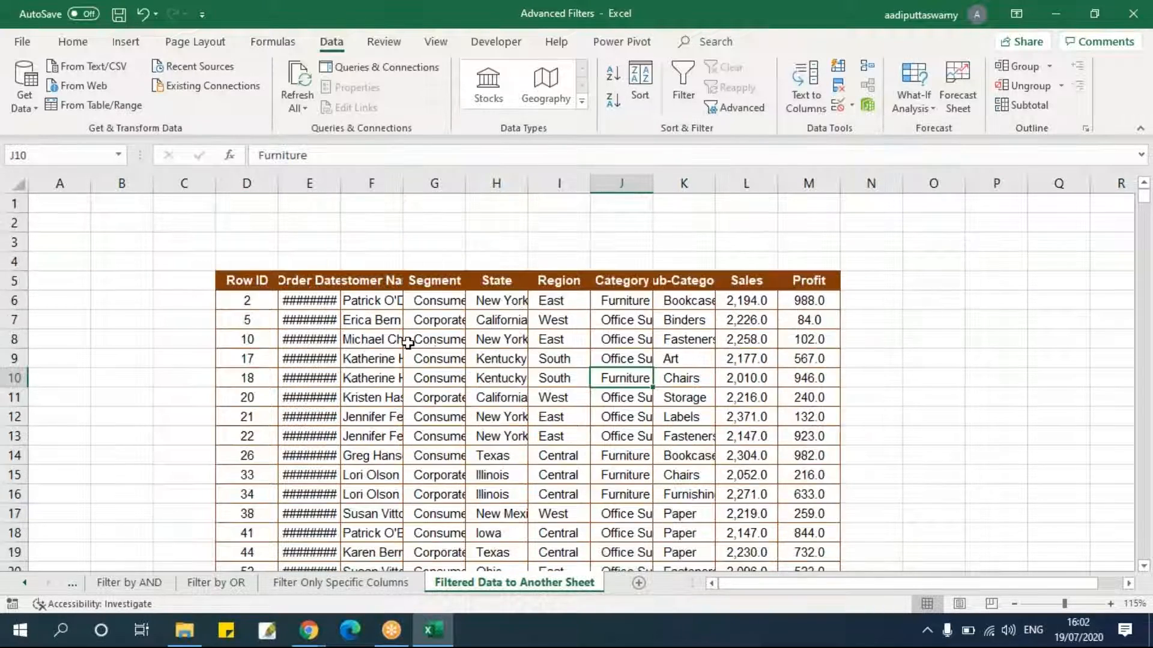
{"action": "left_click", "coordinate": [408, 341]}
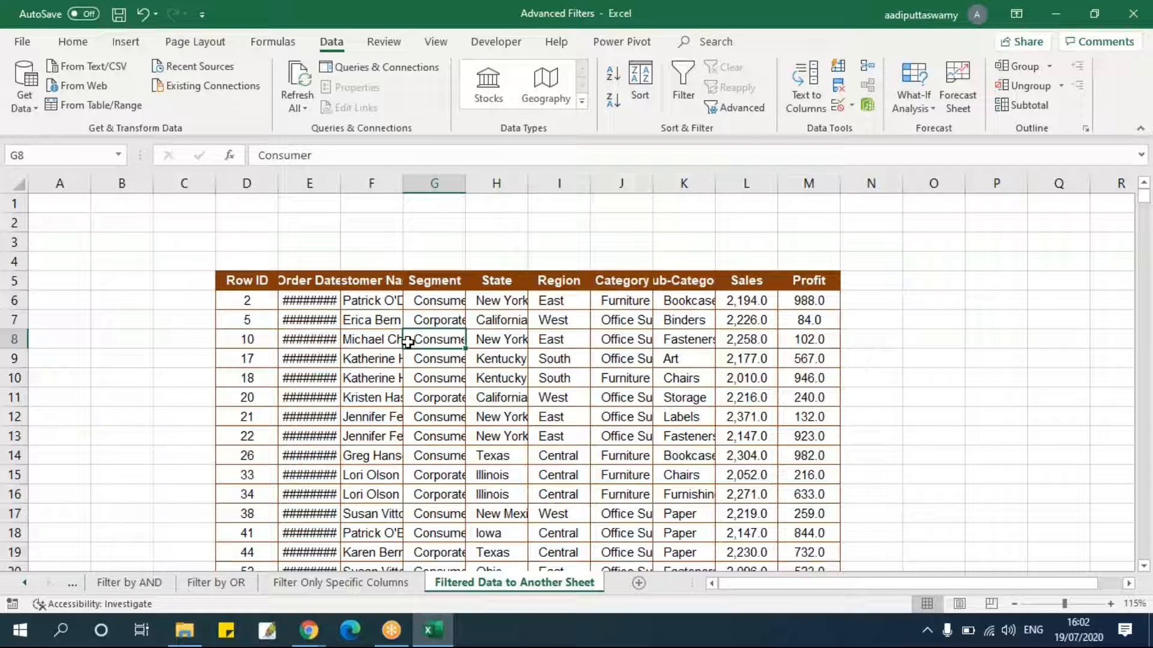
{"action": "left_click", "coordinate": [525, 323]}
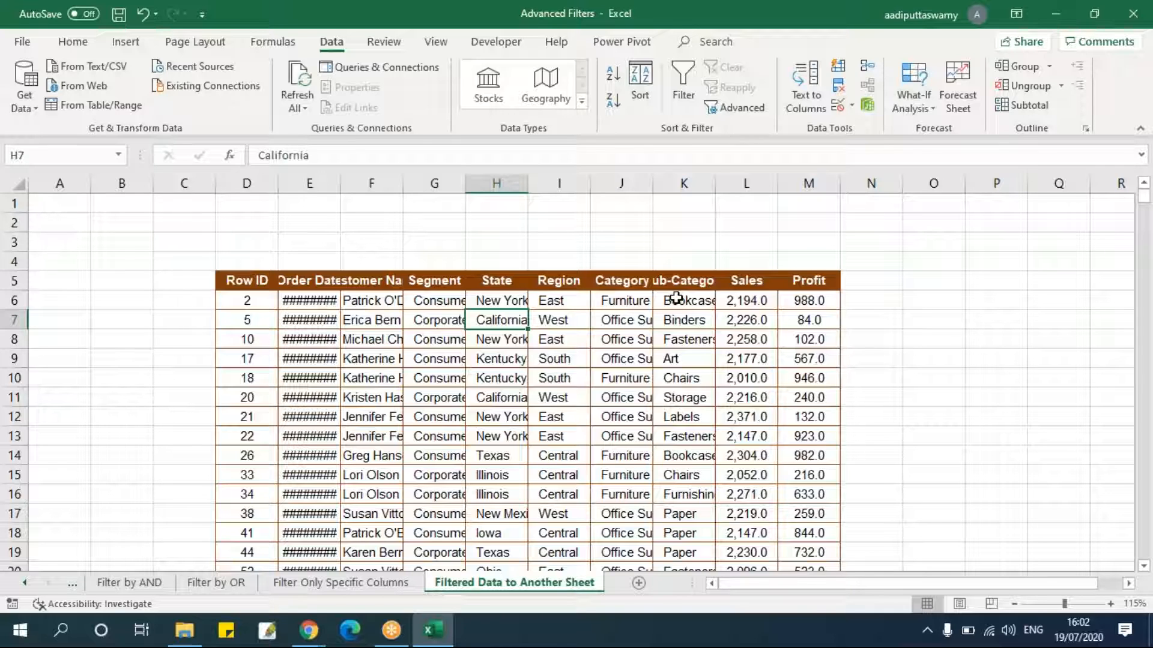
{"action": "left_click", "coordinate": [701, 344]}
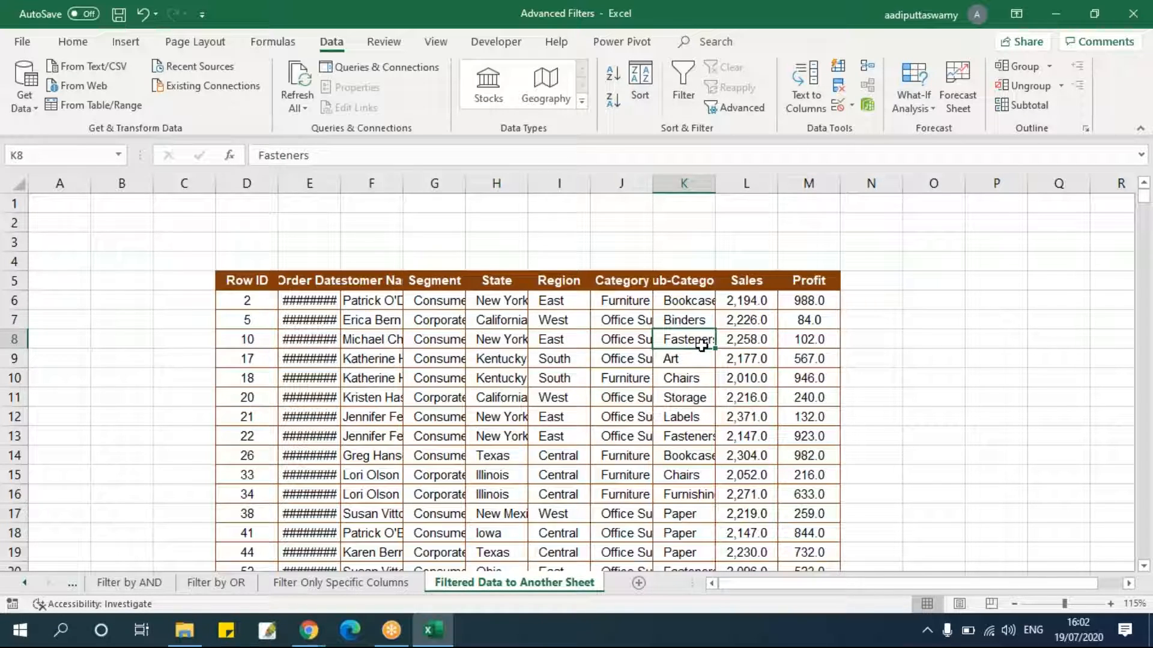
{"action": "left_click", "coordinate": [636, 357]}
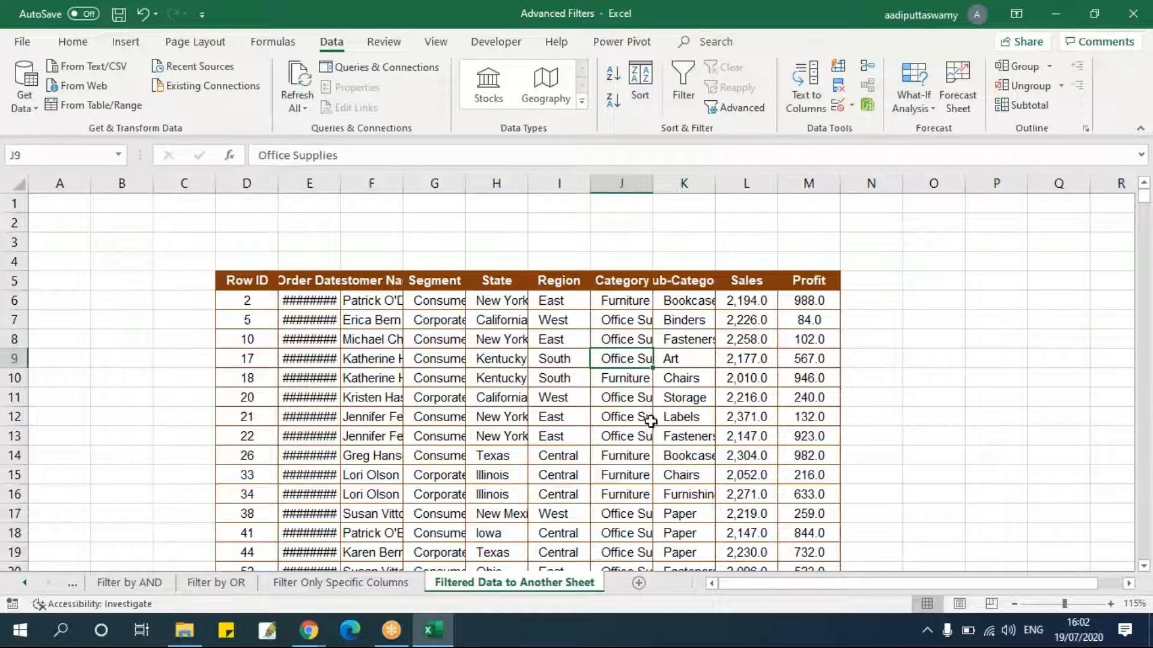
{"action": "scroll", "coordinate": [651, 423], "scroll_direction": "down", "scroll_amount": 7}
{"action": "scroll", "coordinate": [650, 424], "scroll_direction": "up", "scroll_amount": 6}
{"action": "scroll", "coordinate": [650, 423], "scroll_direction": "up", "scroll_amount": 1}
Switch to the Filter by Numbers sheet and review its criteria rows and data table.
{"action": "left_click", "coordinate": [25, 583]}
{"action": "left_click", "coordinate": [25, 583]}
{"action": "left_click", "coordinate": [25, 583]}
{"action": "left_click", "coordinate": [25, 583]}
{"action": "left_click", "coordinate": [129, 583]}
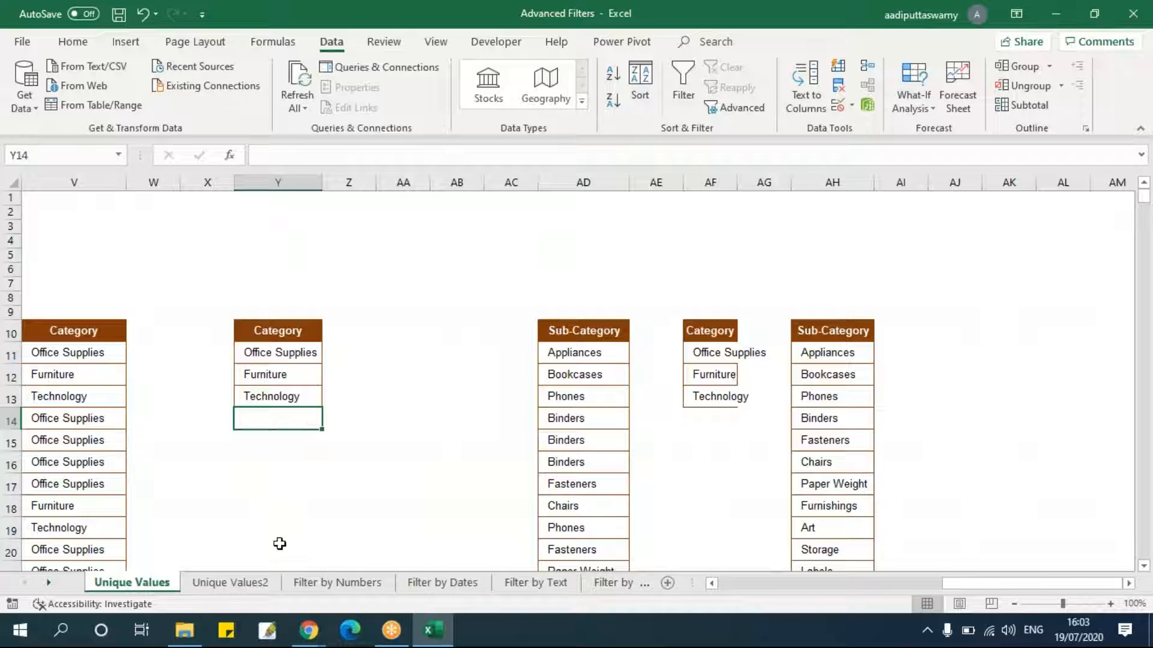
{"action": "left_click", "coordinate": [315, 584]}
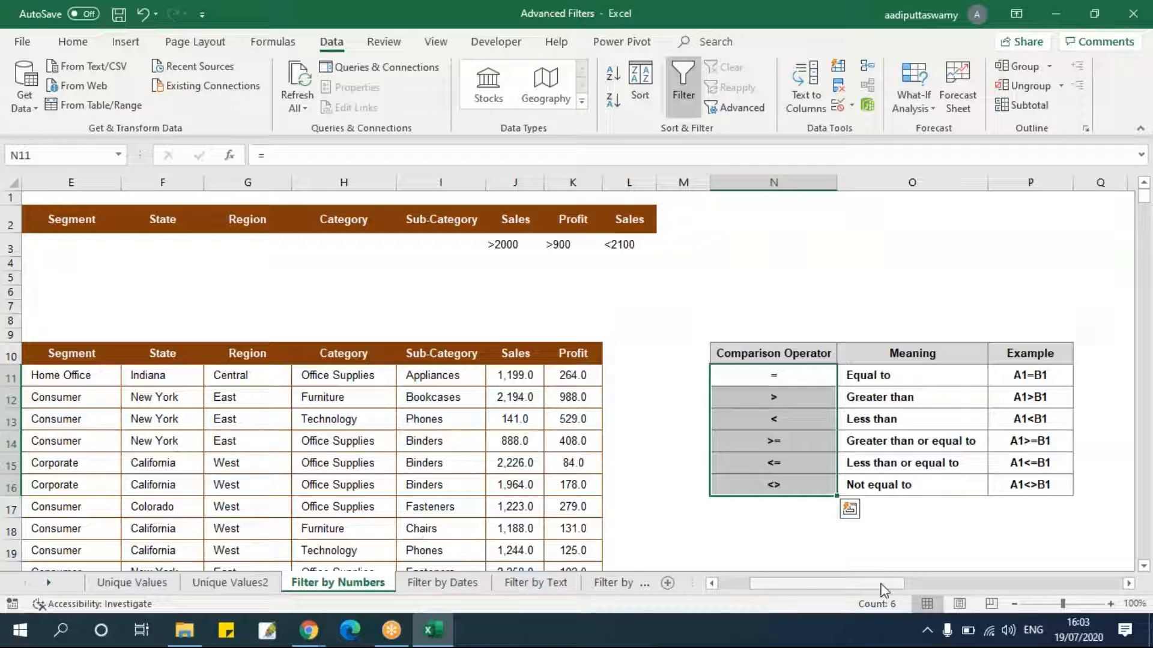
{"action": "left_click_drag", "start_coordinate": [883, 584], "coordinate": [748, 590]}
{"action": "left_click", "coordinate": [390, 442]}
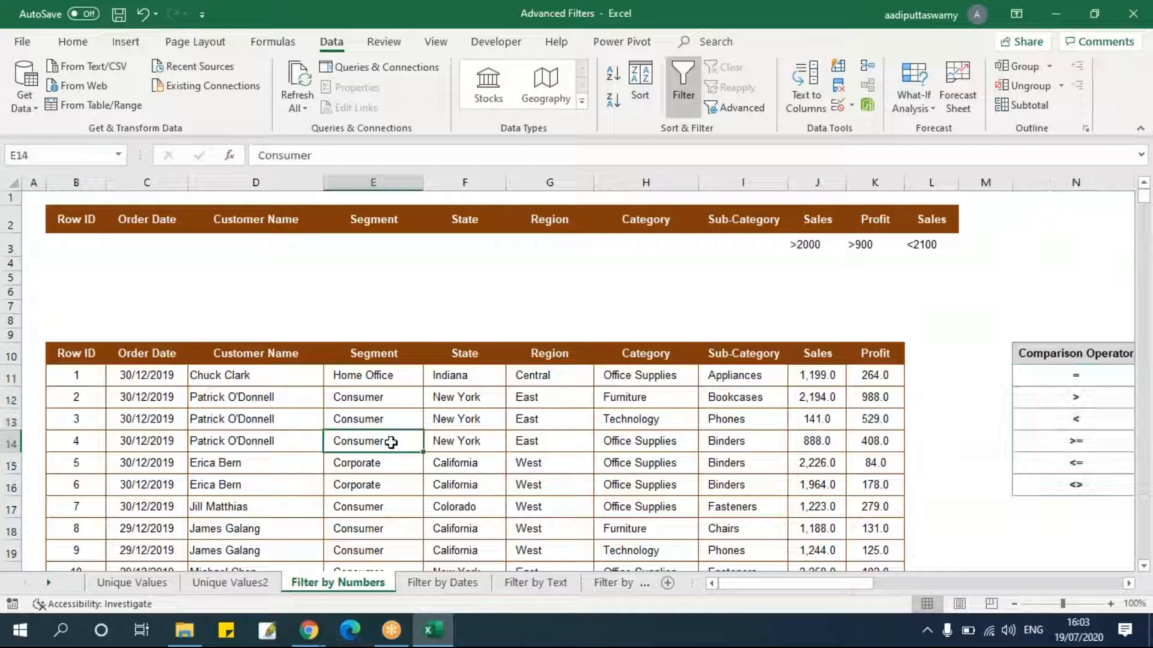
{"action": "left_click", "coordinate": [414, 362]}
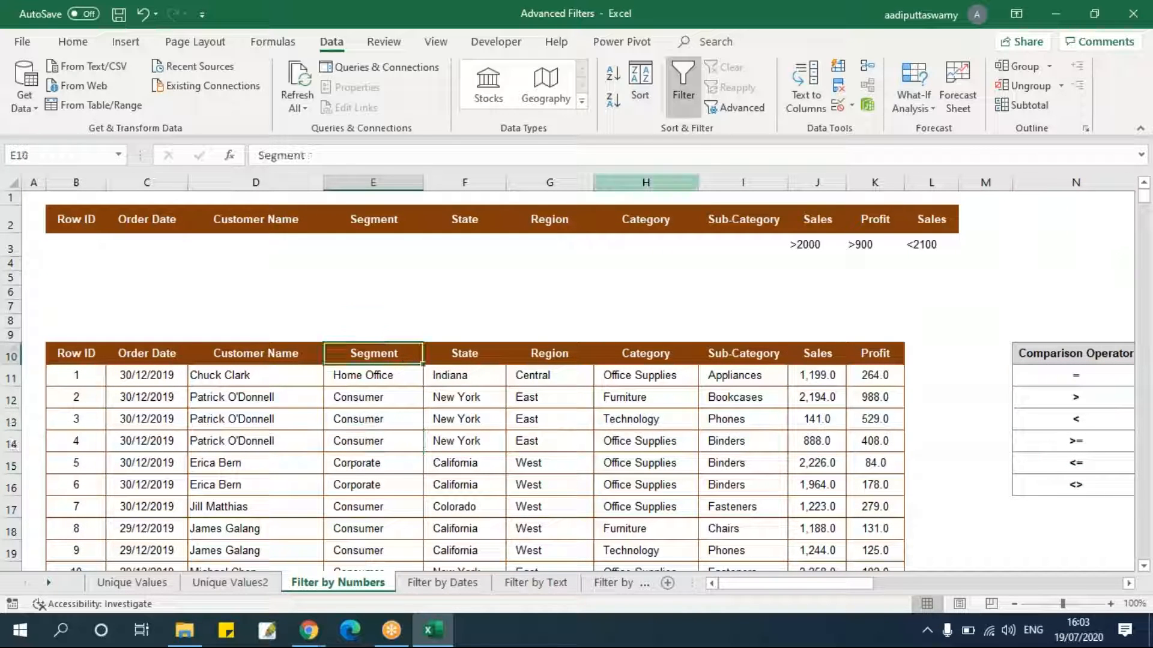
{"action": "left_click", "coordinate": [730, 116]}
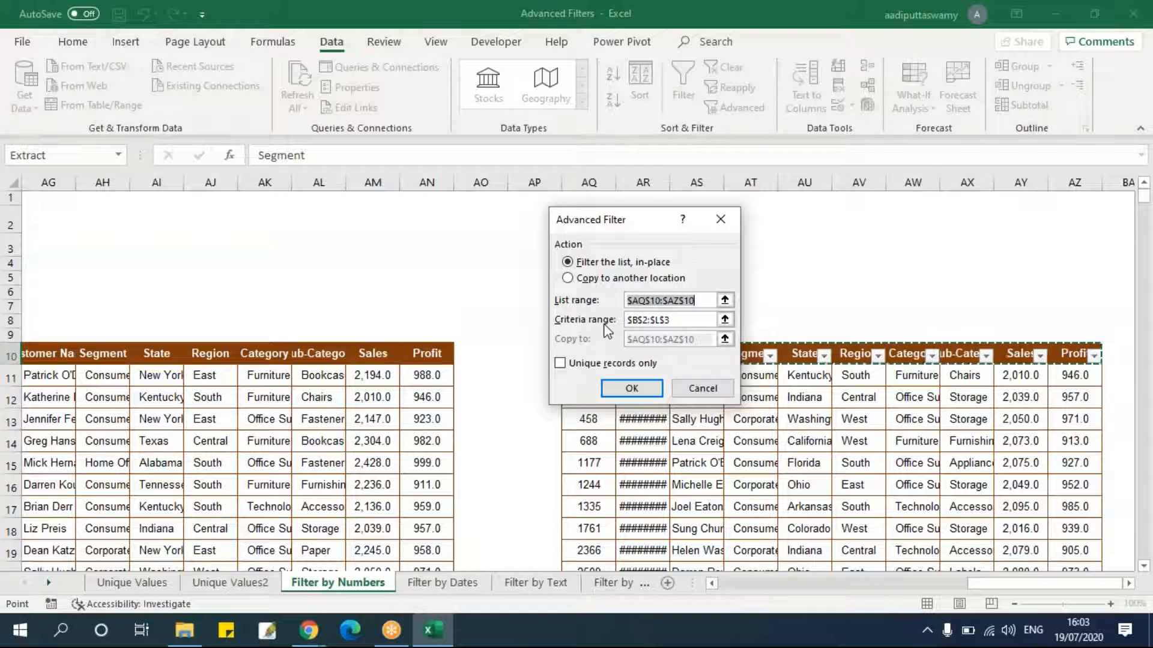
{"action": "left_click", "coordinate": [588, 280]}
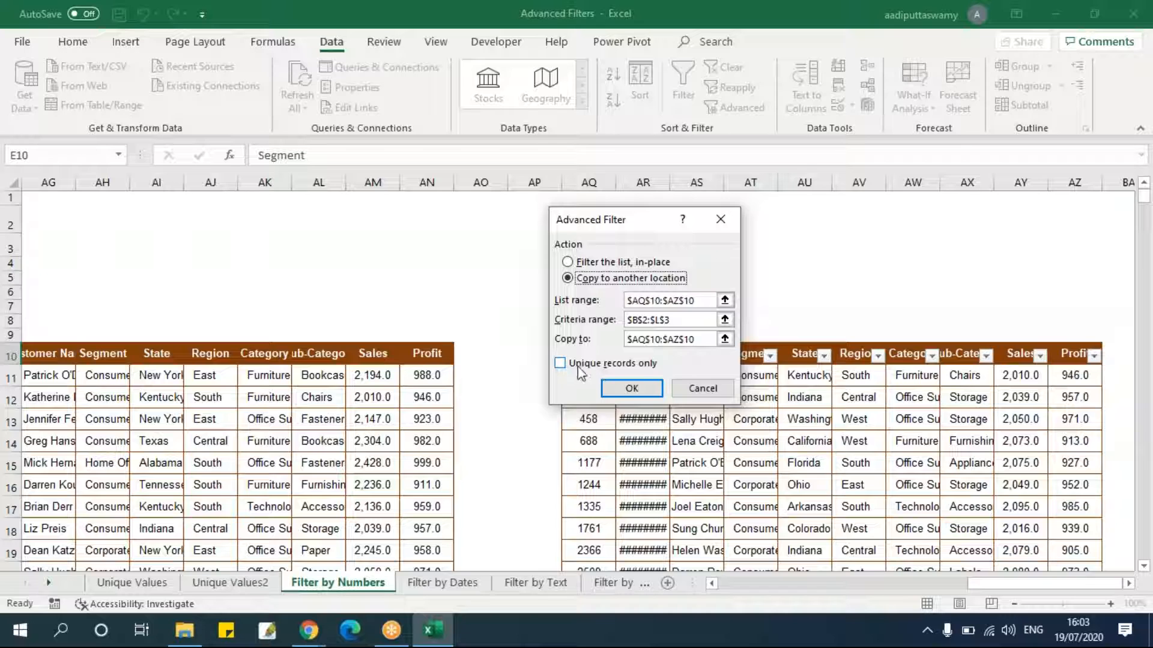
{"action": "left_click", "coordinate": [703, 388]}
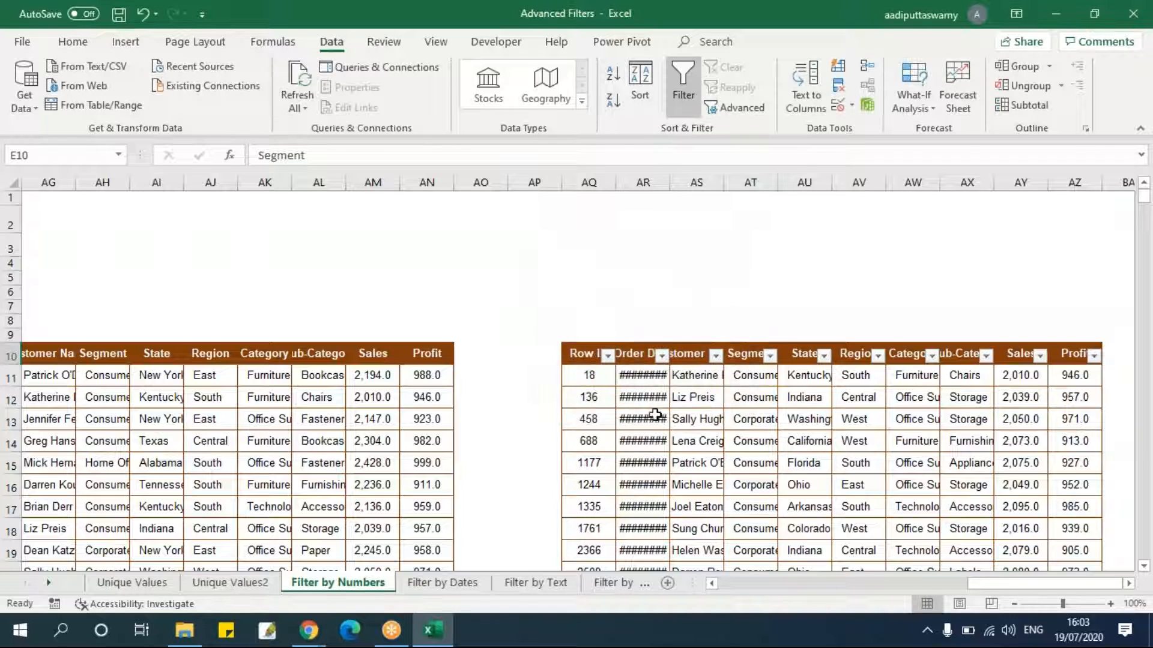